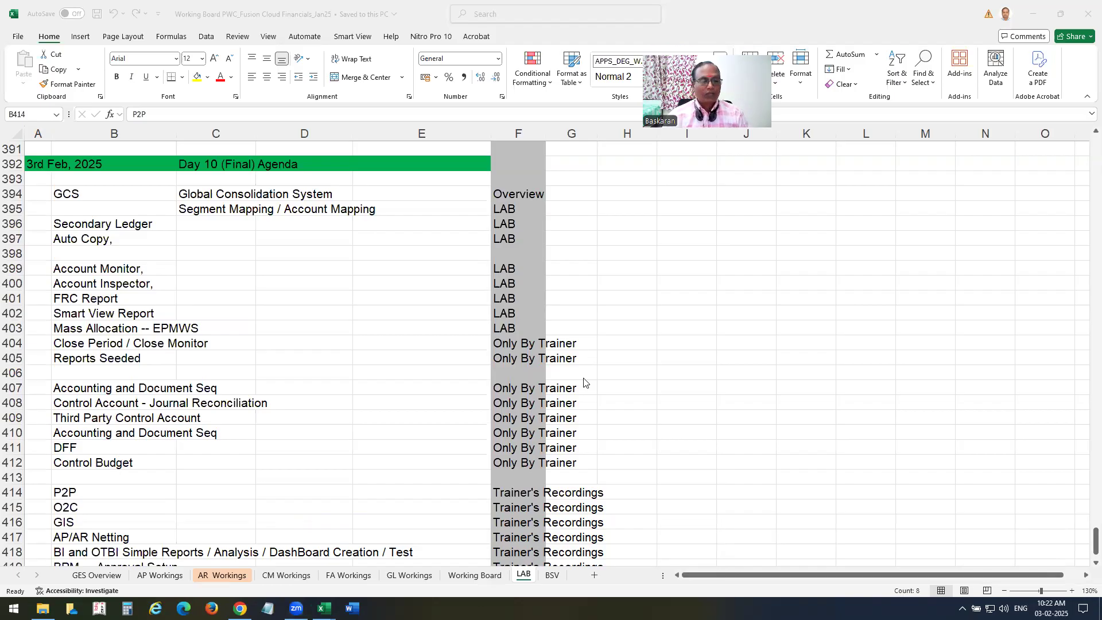
From the GCS agenda item on the LAB sheet, go to the GL Workings consolidation notes sheet.
{"action": "left_click", "coordinate": [68, 195]}
{"action": "left_click", "coordinate": [68, 195]}
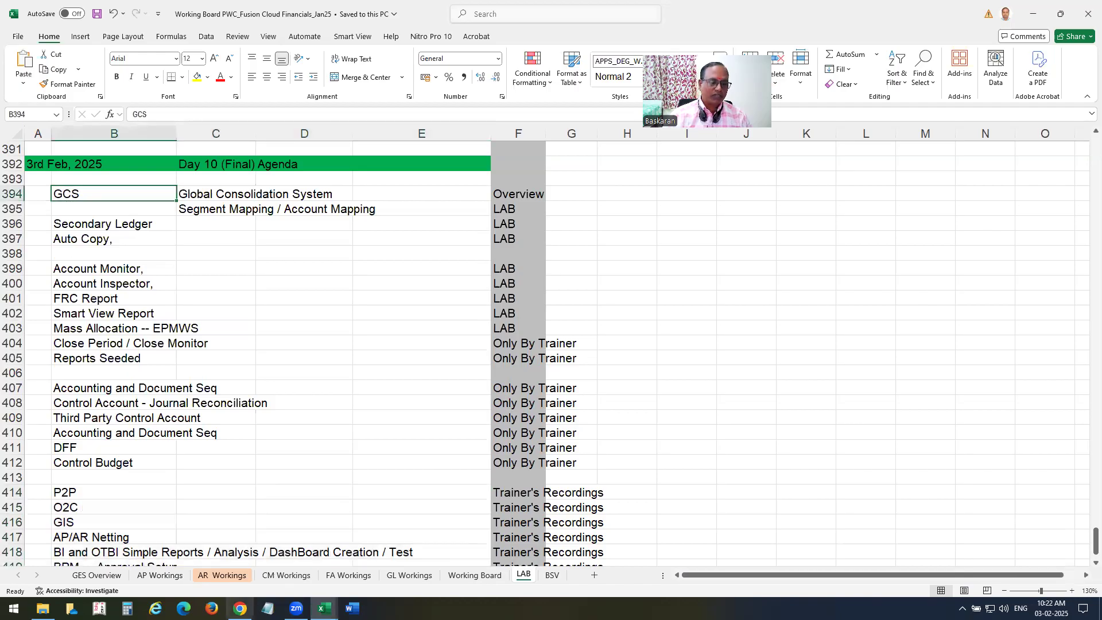
{"action": "left_click", "coordinate": [405, 575]}
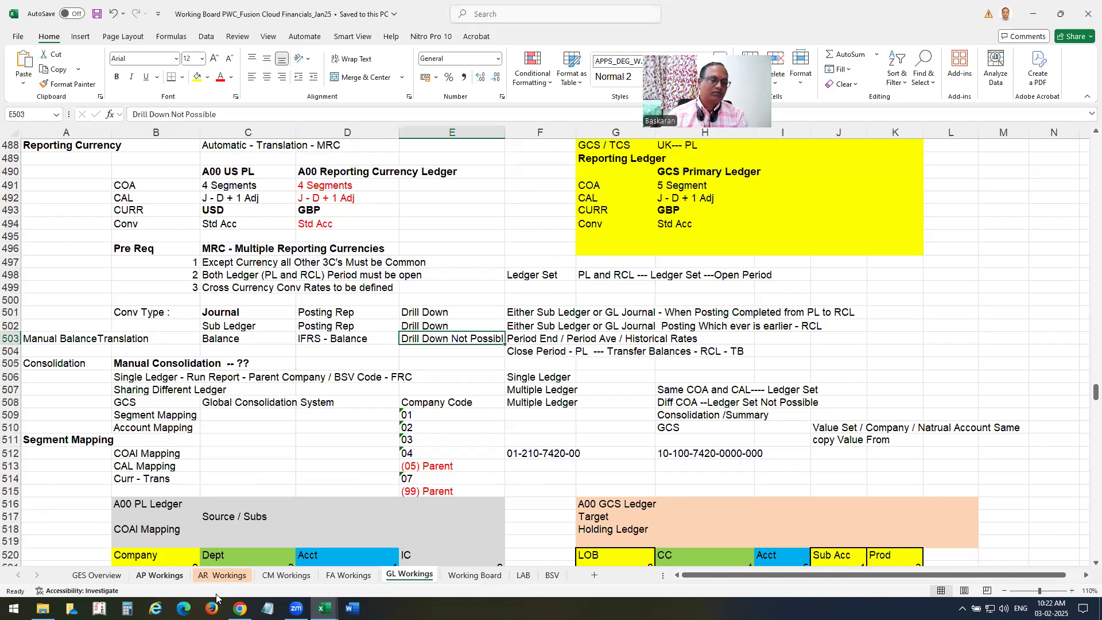
{"action": "scroll", "coordinate": [290, 420], "scroll_direction": "down", "scroll_amount": 2}
{"action": "left_click", "coordinate": [173, 303]}
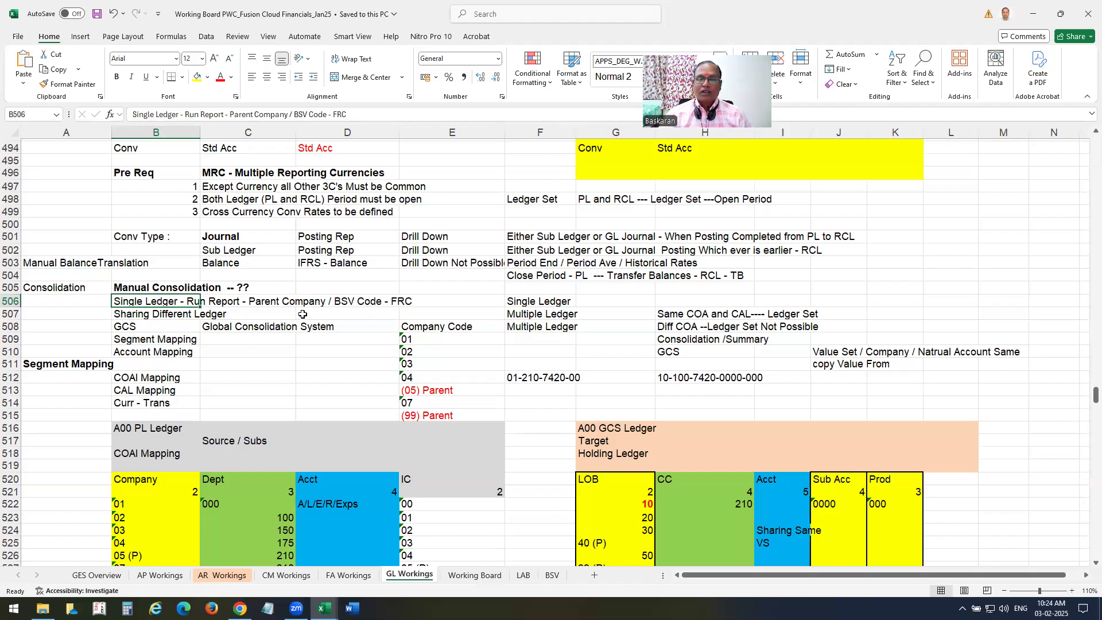
{"action": "scroll", "coordinate": [361, 398], "scroll_direction": "down", "scroll_amount": 3}
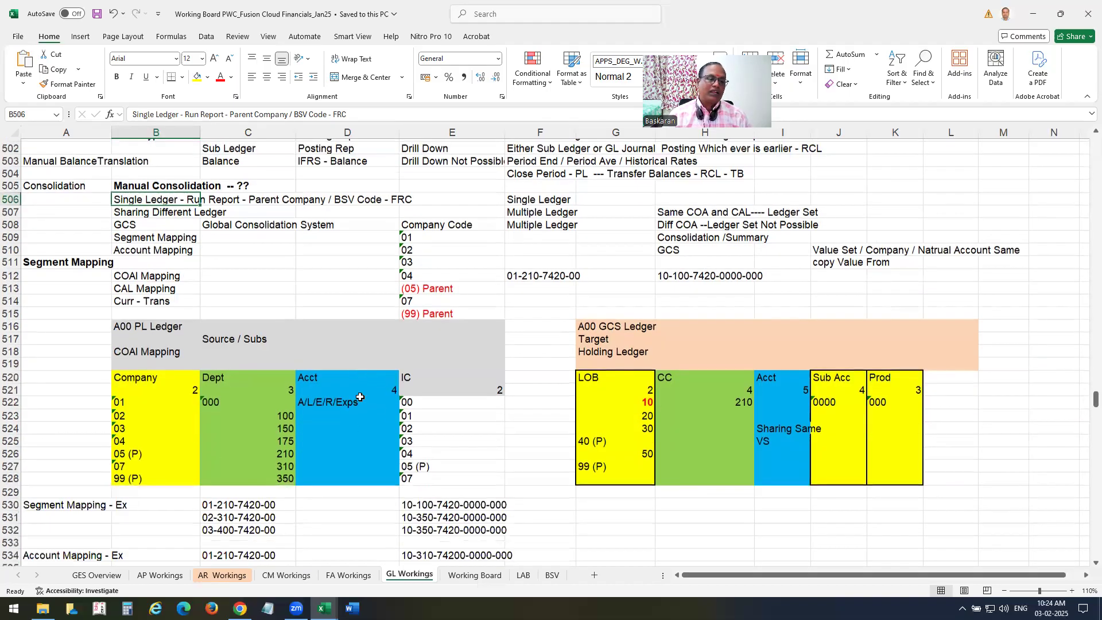
{"action": "scroll", "coordinate": [361, 397], "scroll_direction": "down", "scroll_amount": 4}
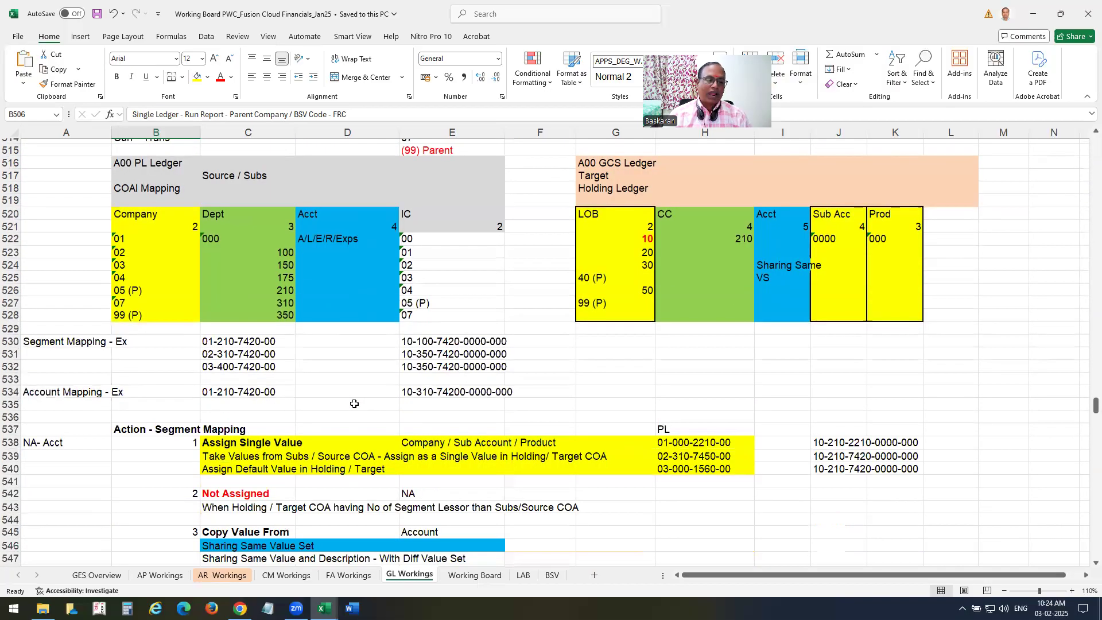
{"action": "scroll", "coordinate": [354, 404], "scroll_direction": "down", "scroll_amount": 2}
{"action": "scroll", "coordinate": [353, 403], "scroll_direction": "up", "scroll_amount": 2}
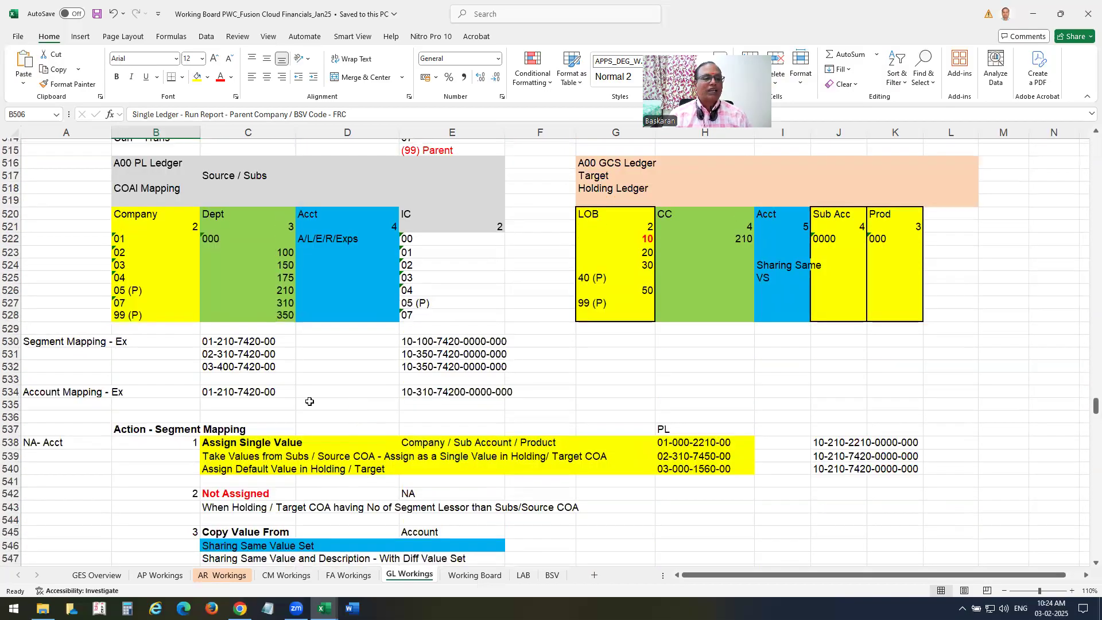
{"action": "scroll", "coordinate": [309, 401], "scroll_direction": "up", "scroll_amount": 2}
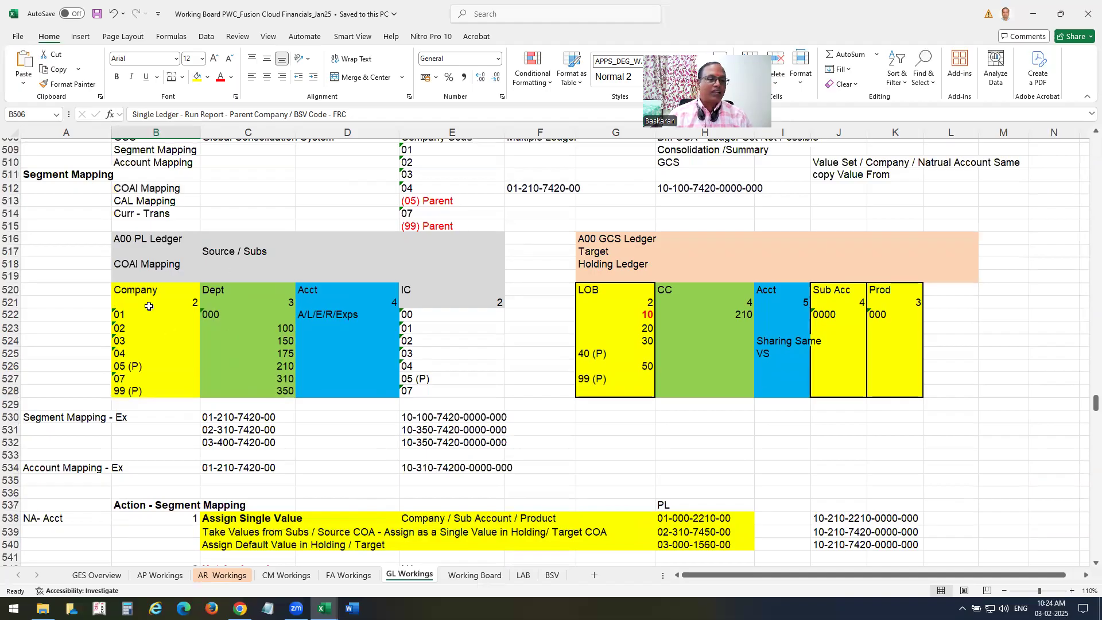
{"action": "left_click_drag", "start_coordinate": [131, 239], "coordinate": [424, 381]}
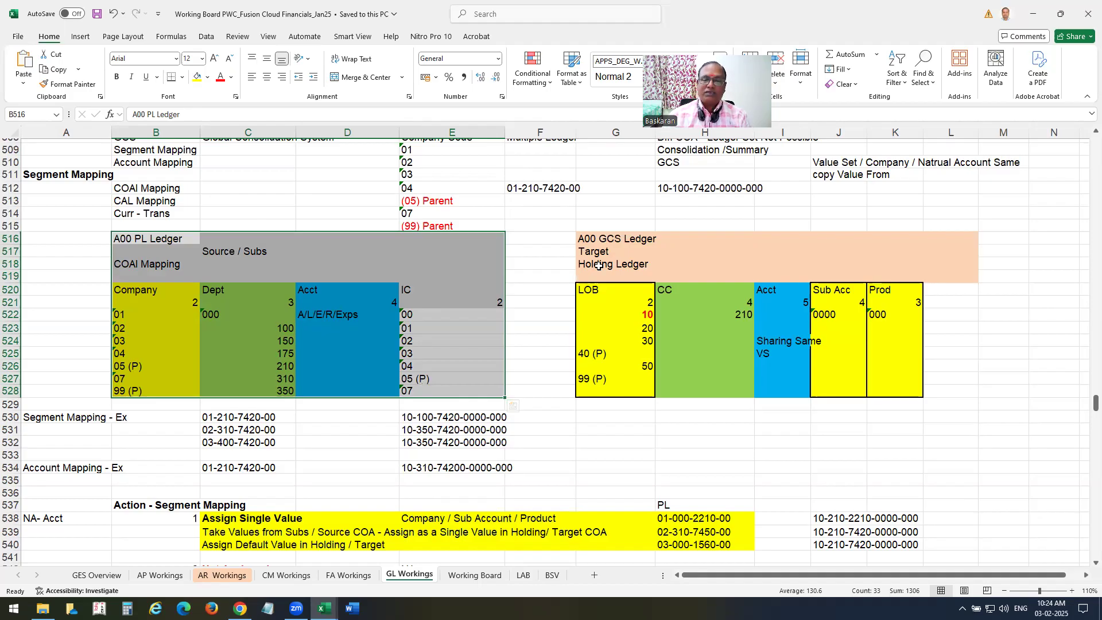
{"action": "left_click_drag", "start_coordinate": [597, 289], "coordinate": [904, 392]}
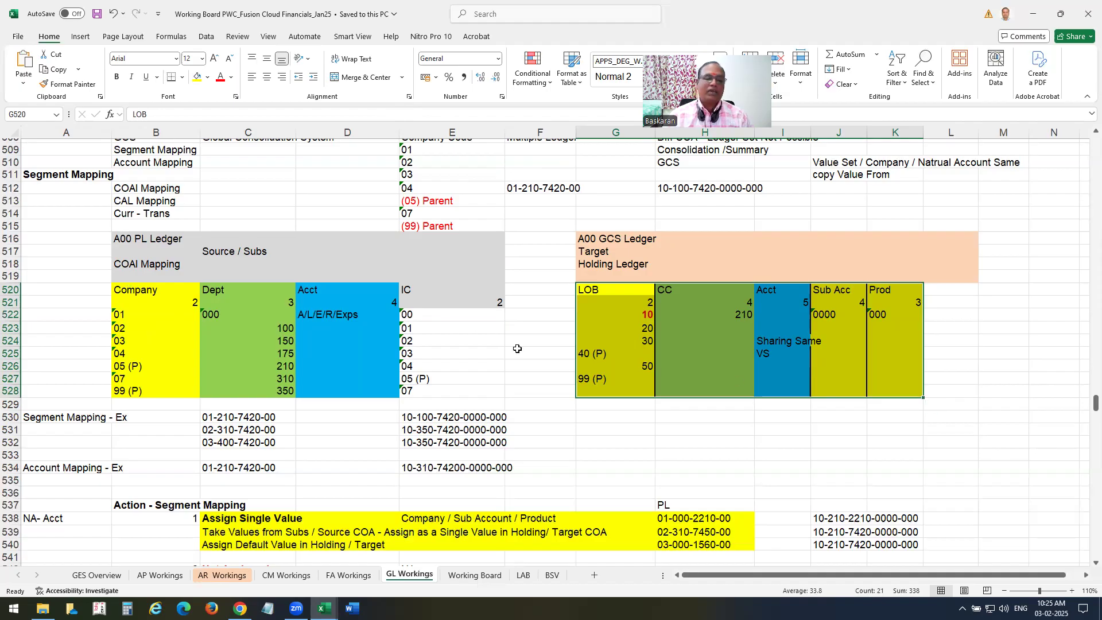
{"action": "scroll", "coordinate": [483, 330], "scroll_direction": "down", "scroll_amount": 5}
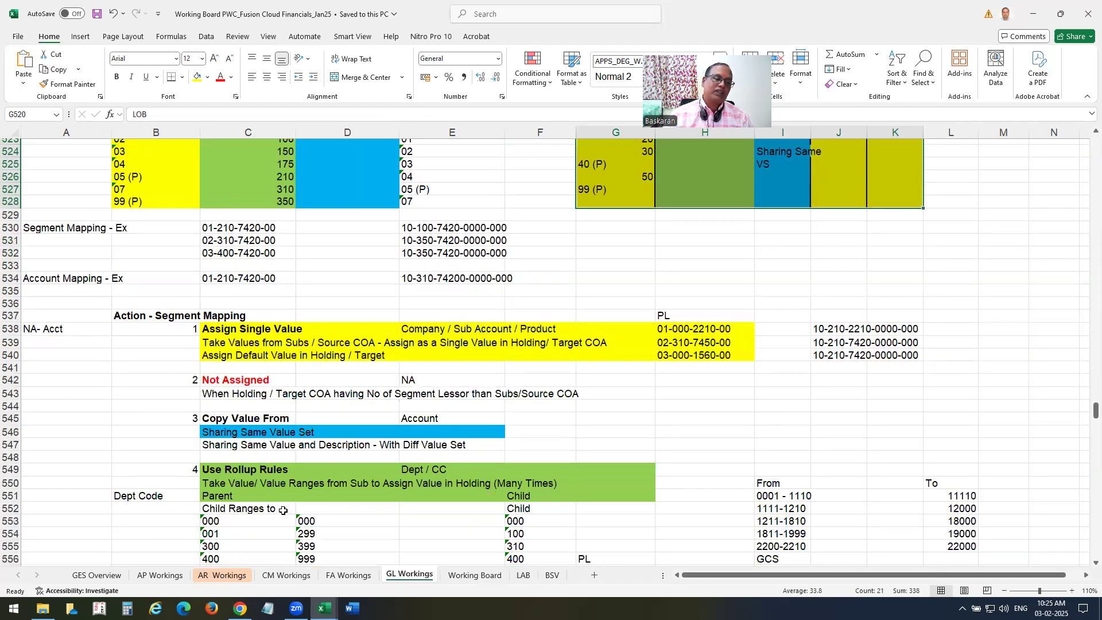
{"action": "scroll", "coordinate": [127, 367], "scroll_direction": "down", "scroll_amount": 1}
{"action": "left_click", "coordinate": [136, 280]}
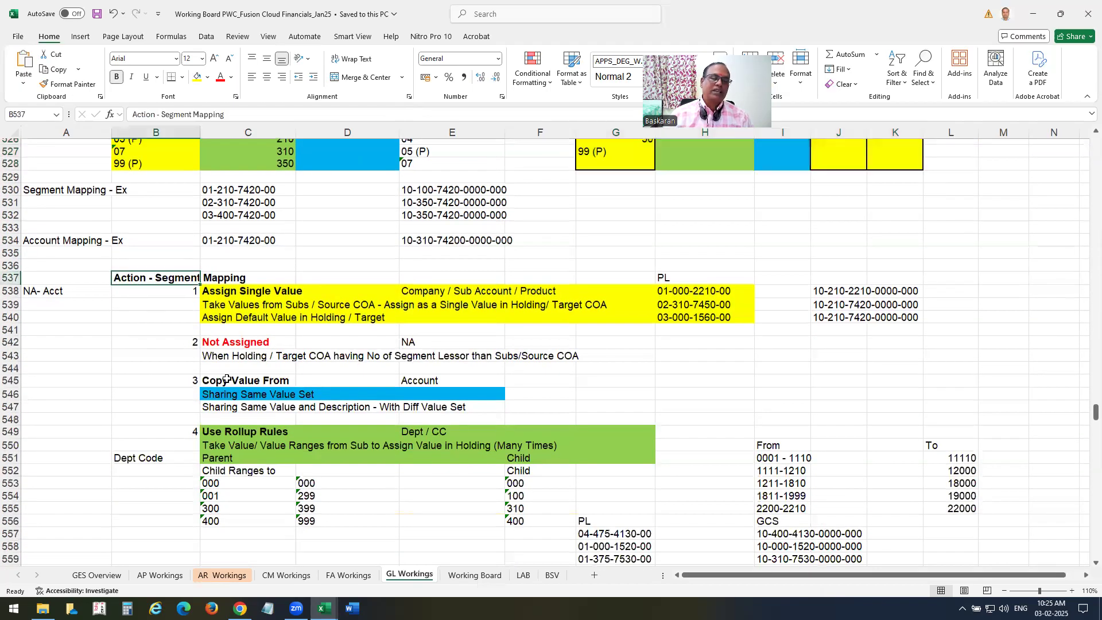
{"action": "scroll", "coordinate": [594, 466], "scroll_direction": "up", "scroll_amount": 2}
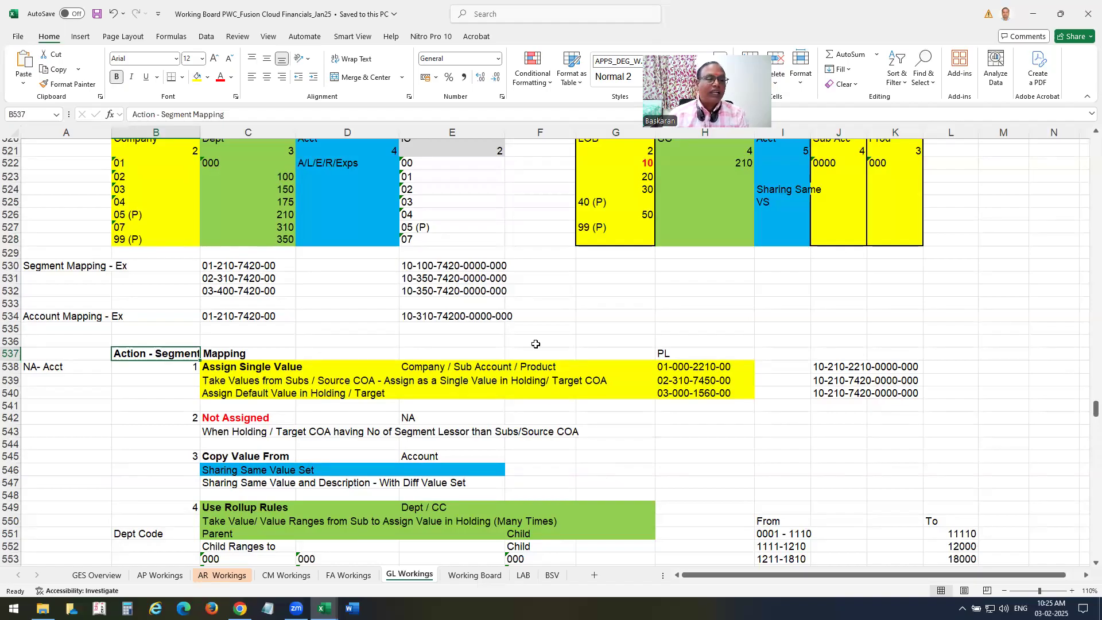
{"action": "scroll", "coordinate": [403, 360], "scroll_direction": "up", "scroll_amount": 2}
{"action": "left_click", "coordinate": [120, 241]}
{"action": "key", "text": "ctrl+shift+Down"}
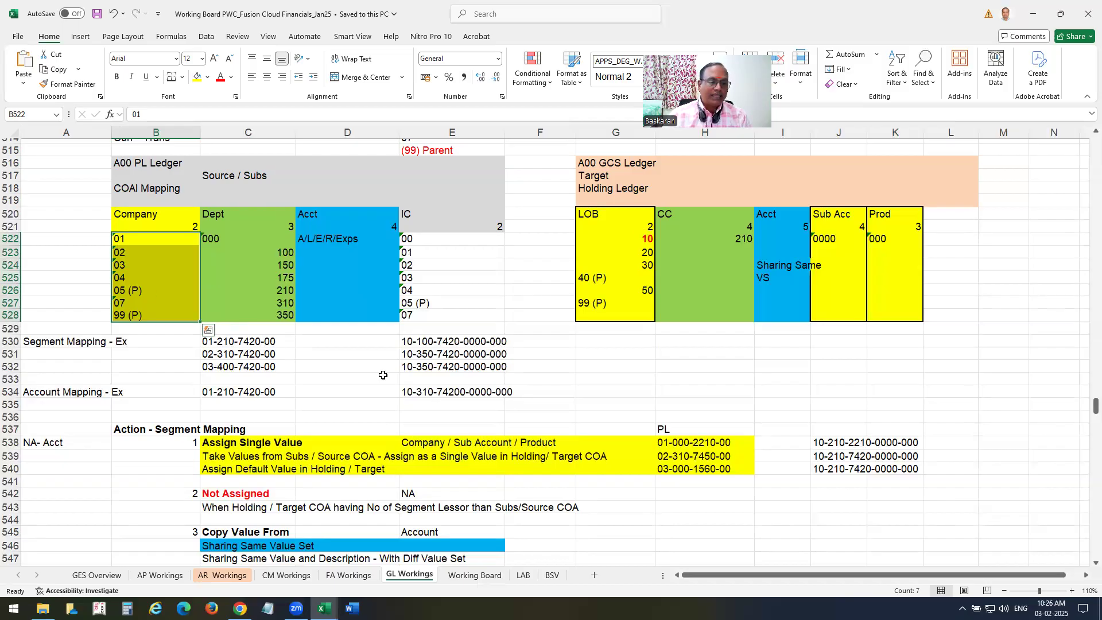
{"action": "left_click_drag", "start_coordinate": [223, 342], "coordinate": [453, 366]}
{"action": "left_click", "coordinate": [212, 345]}
{"action": "left_click", "coordinate": [208, 354]}
{"action": "left_click", "coordinate": [204, 363]}
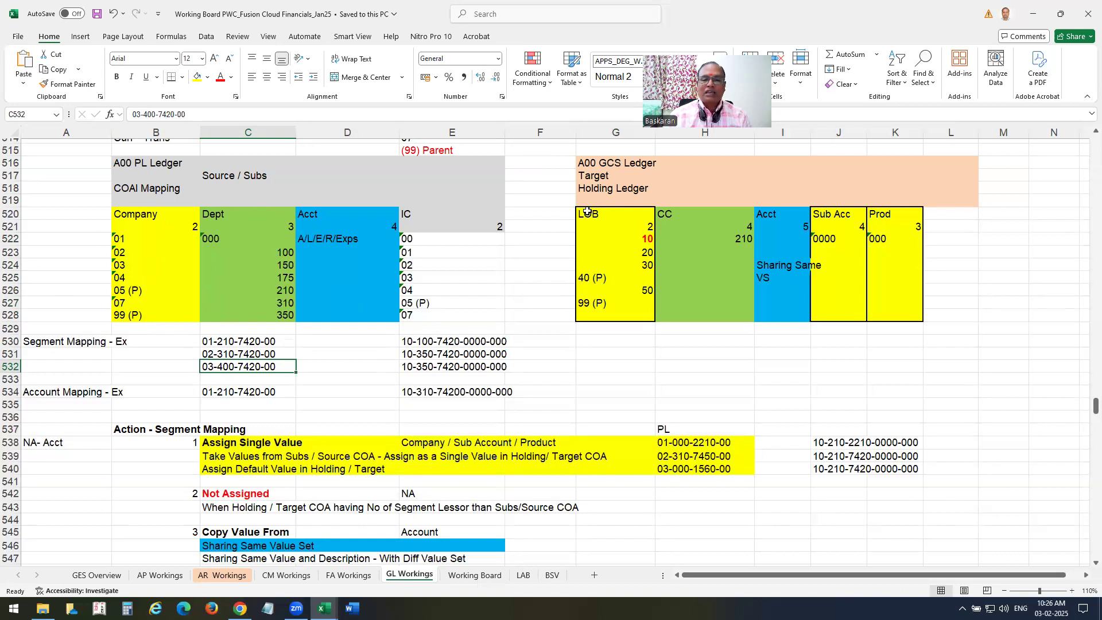
{"action": "left_click", "coordinate": [258, 214]}
{"action": "key", "text": "ctrl+shift+Down"}
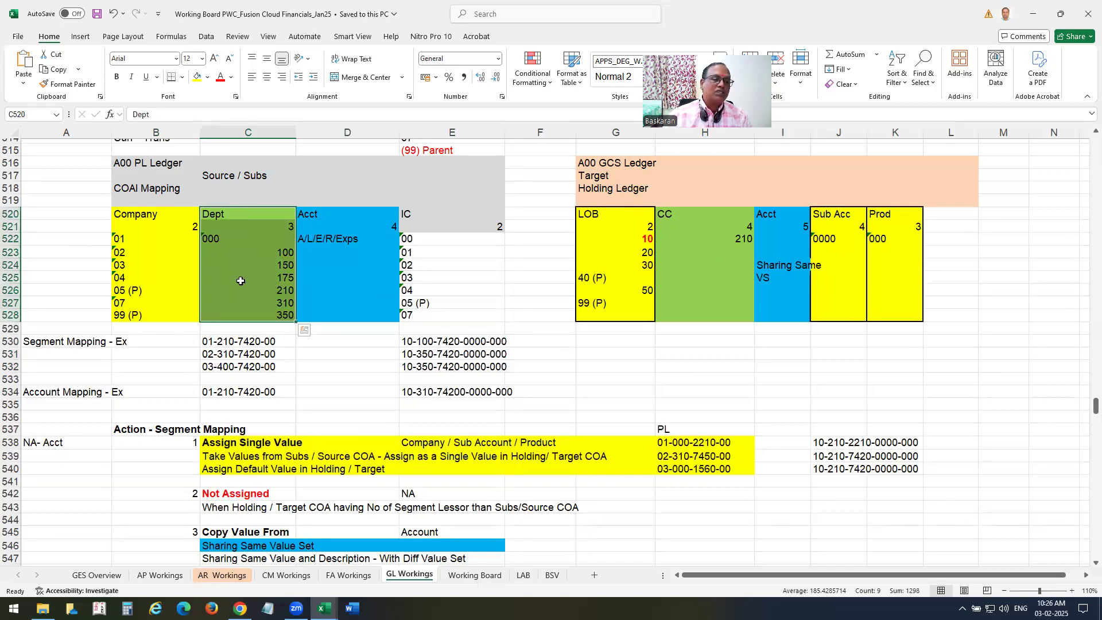
{"action": "left_click", "coordinate": [367, 277]}
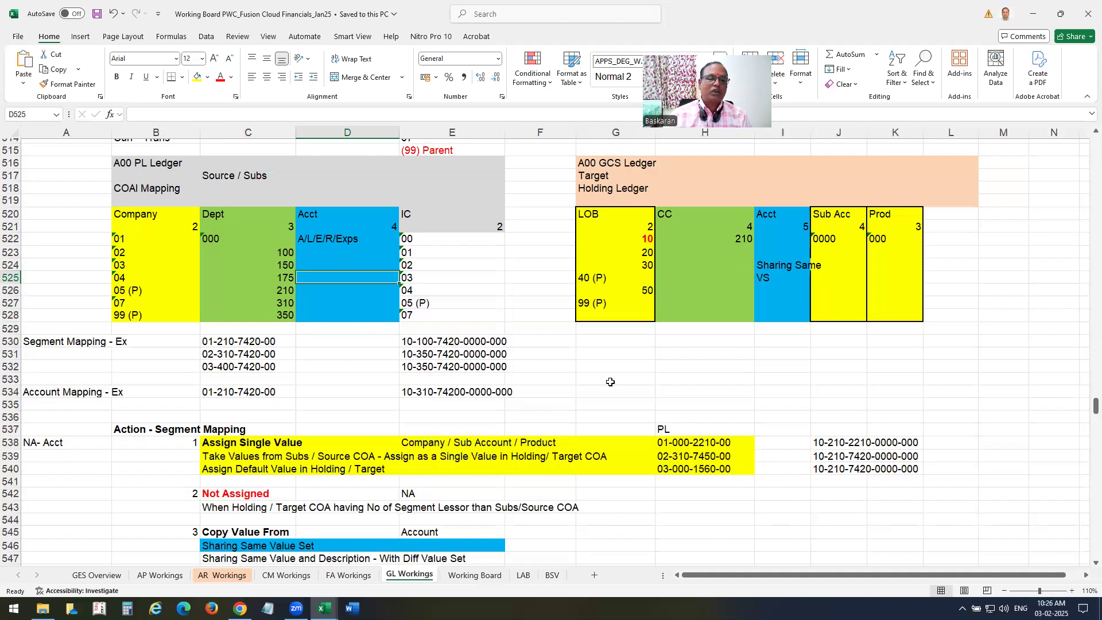
{"action": "left_click_drag", "start_coordinate": [344, 217], "coordinate": [352, 325]}
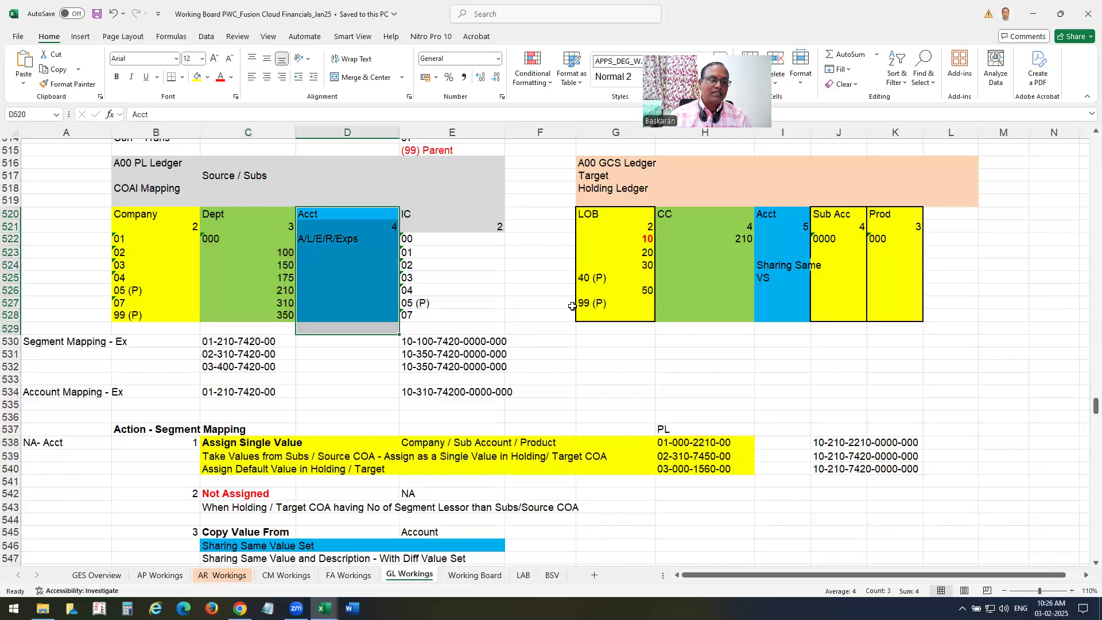
{"action": "scroll", "coordinate": [572, 306], "scroll_direction": "down", "scroll_amount": 1}
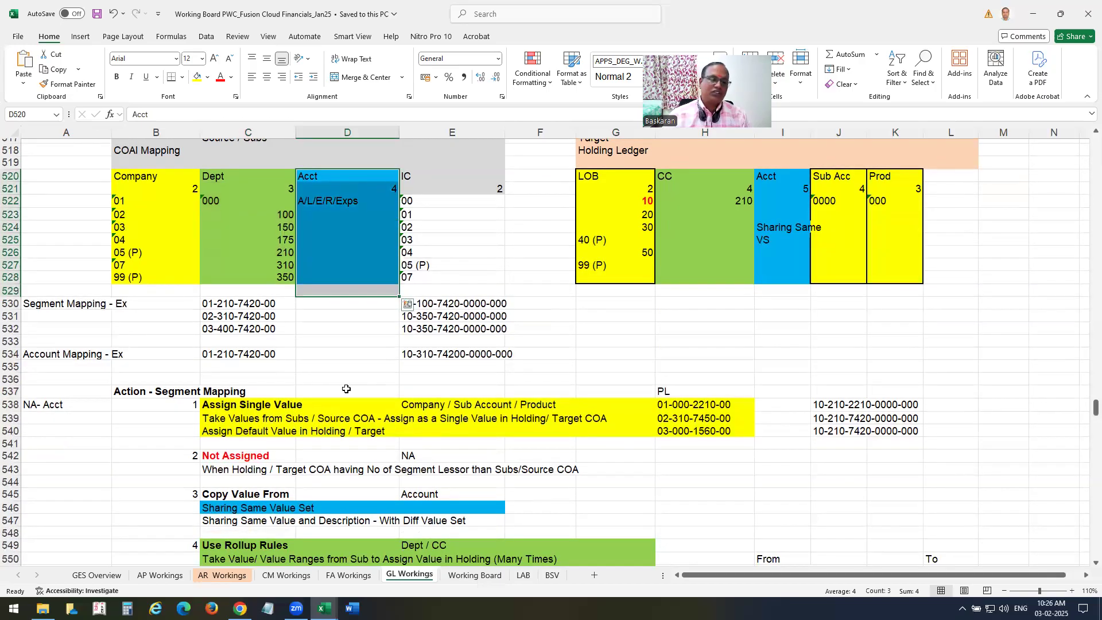
{"action": "scroll", "coordinate": [350, 394], "scroll_direction": "up", "scroll_amount": 2}
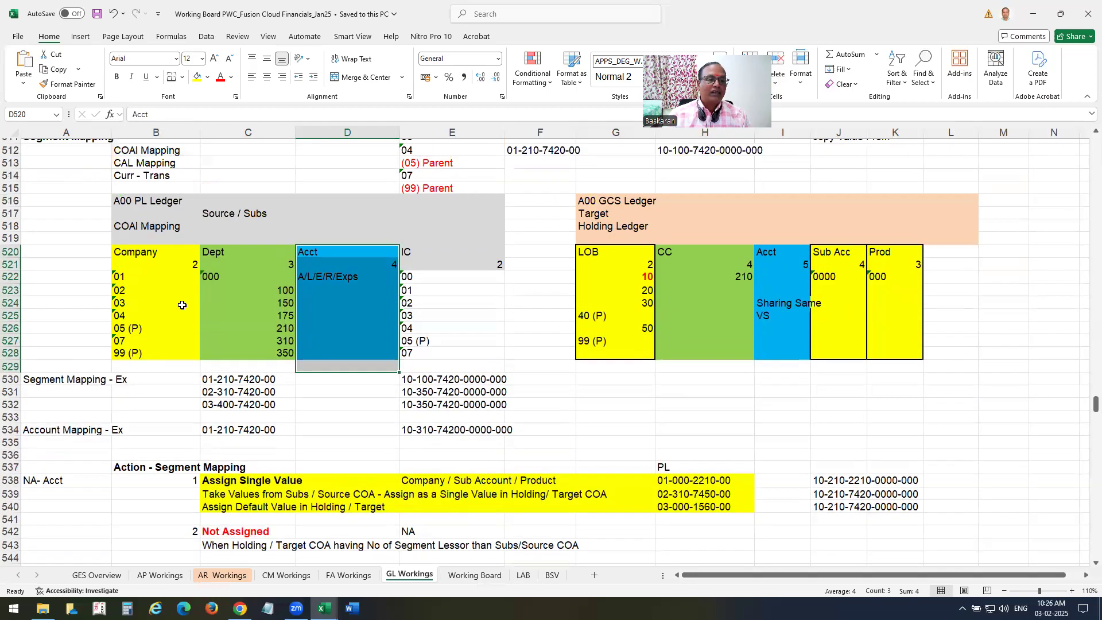
{"action": "left_click_drag", "start_coordinate": [594, 205], "coordinate": [926, 370]}
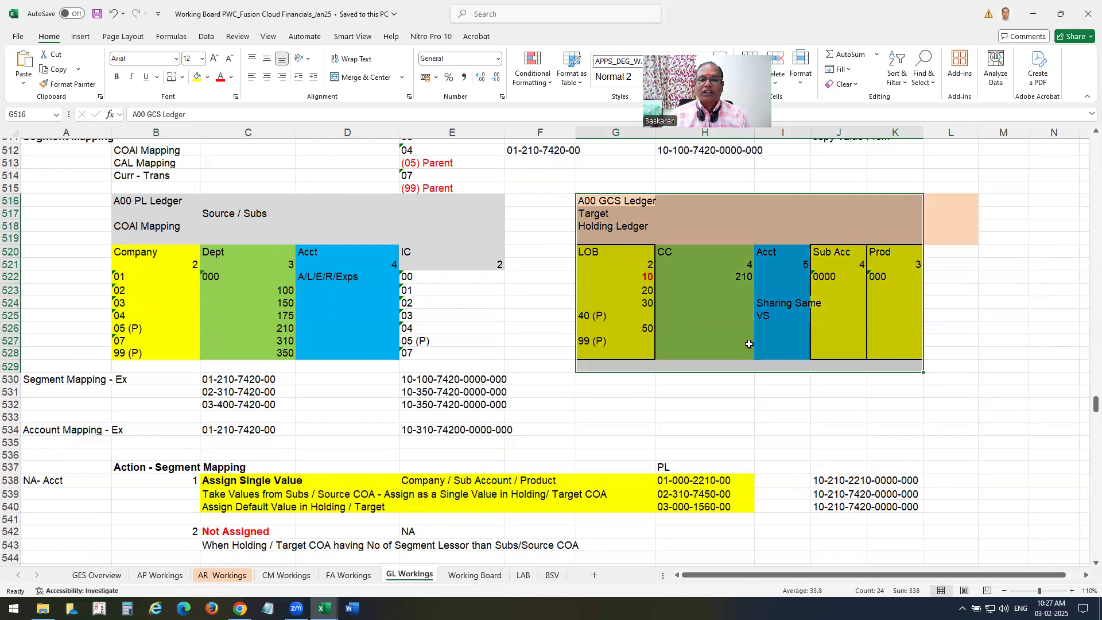
{"action": "left_click", "coordinate": [189, 290]}
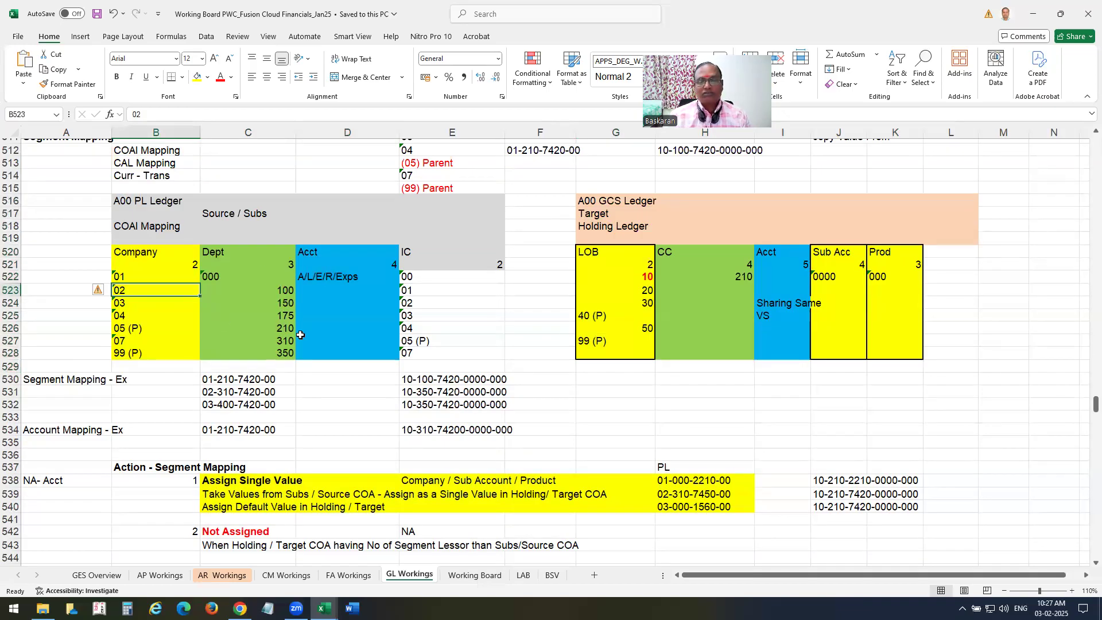
{"action": "left_click_drag", "start_coordinate": [175, 260], "coordinate": [496, 354]}
{"action": "left_click", "coordinate": [839, 265]}
{"action": "left_click_drag", "start_coordinate": [844, 280], "coordinate": [847, 342]}
{"action": "left_click_drag", "start_coordinate": [887, 253], "coordinate": [899, 354]}
{"action": "left_click_drag", "start_coordinate": [838, 262], "coordinate": [846, 342]}
{"action": "left_click_drag", "start_coordinate": [895, 265], "coordinate": [898, 342]}
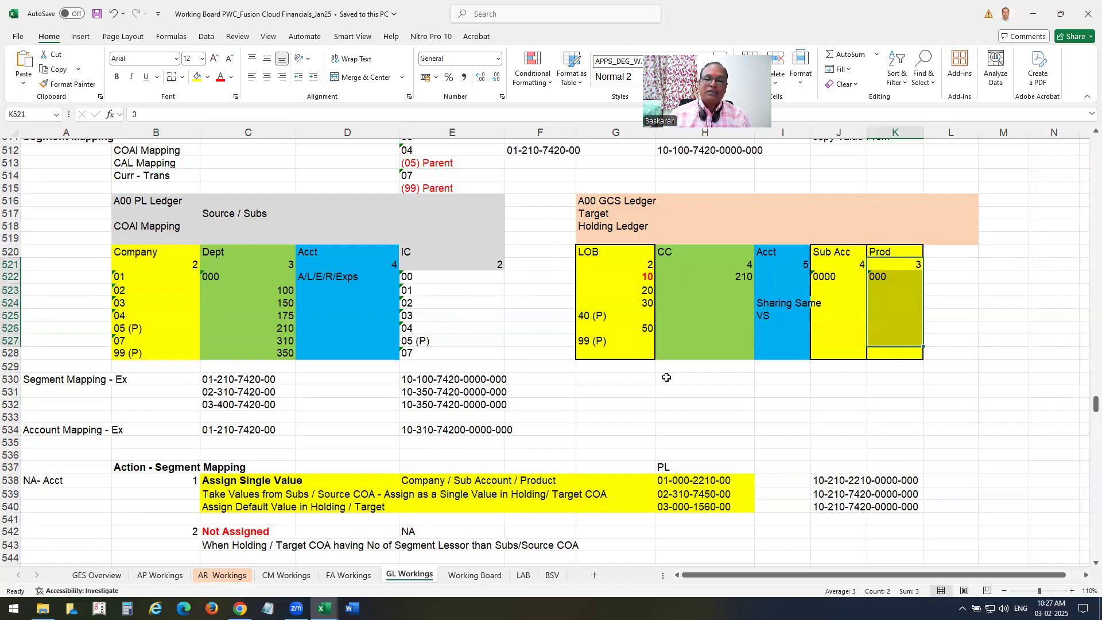
{"action": "scroll", "coordinate": [666, 377], "scroll_direction": "down", "scroll_amount": 2}
{"action": "scroll", "coordinate": [666, 379], "scroll_direction": "down", "scroll_amount": 1}
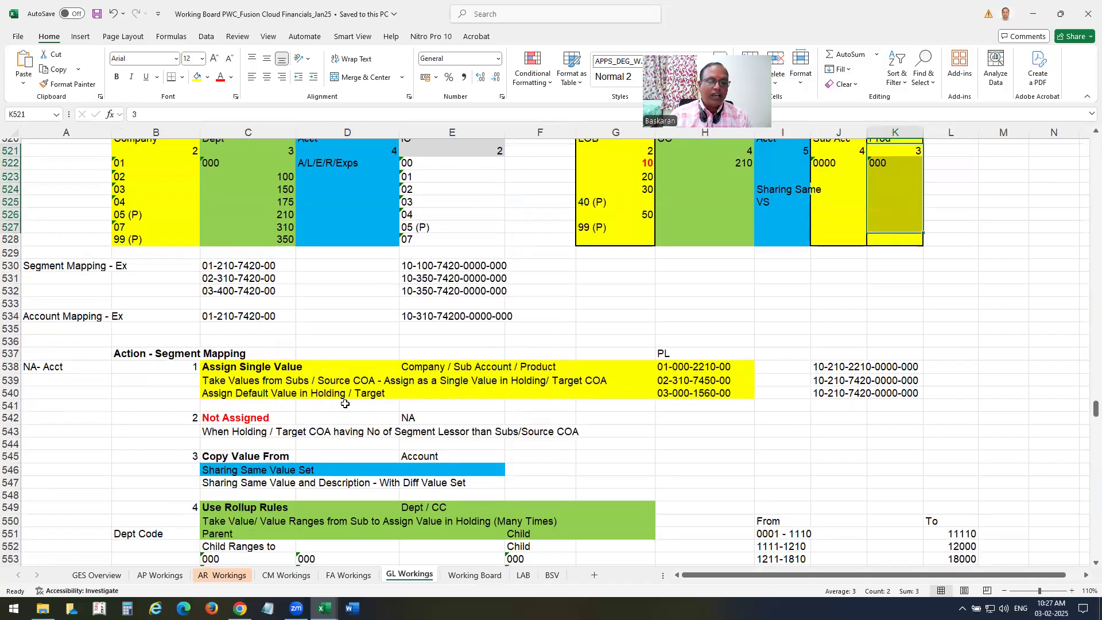
{"action": "left_click_drag", "start_coordinate": [226, 381], "coordinate": [631, 393]}
{"action": "left_click", "coordinate": [244, 367]}
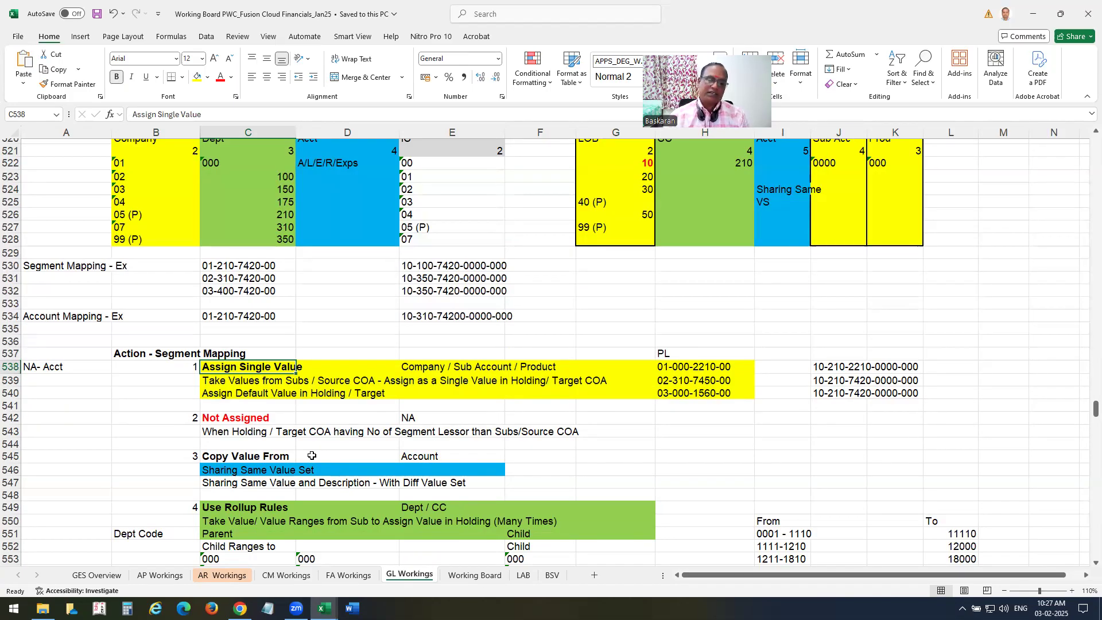
{"action": "scroll", "coordinate": [311, 455], "scroll_direction": "up", "scroll_amount": 4}
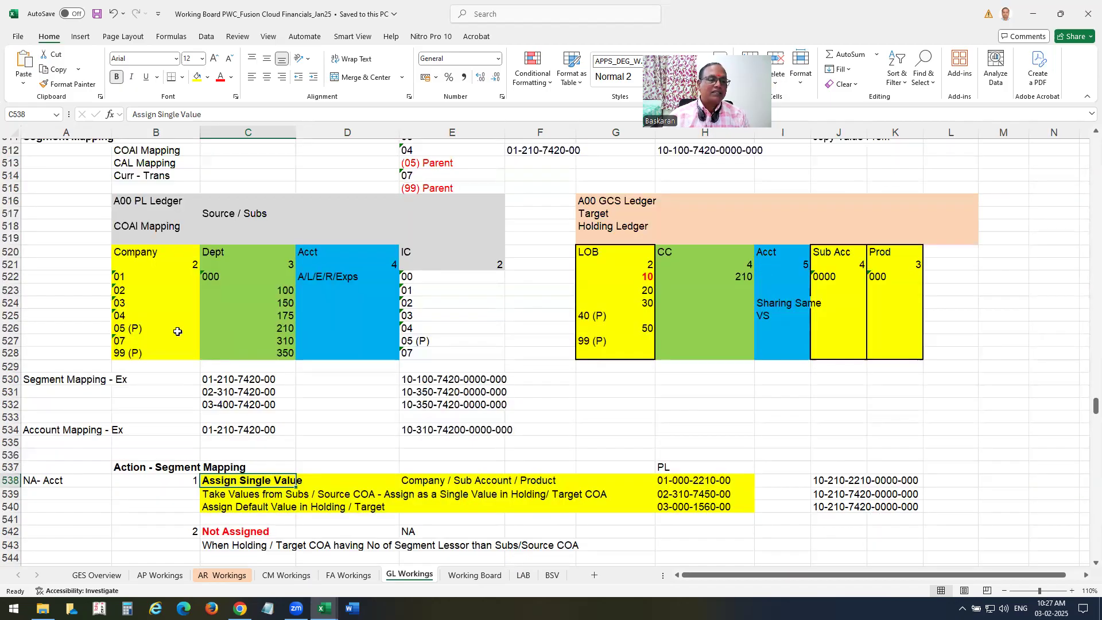
{"action": "left_click", "coordinate": [150, 290]}
{"action": "left_click_drag", "start_coordinate": [149, 311], "coordinate": [145, 380]}
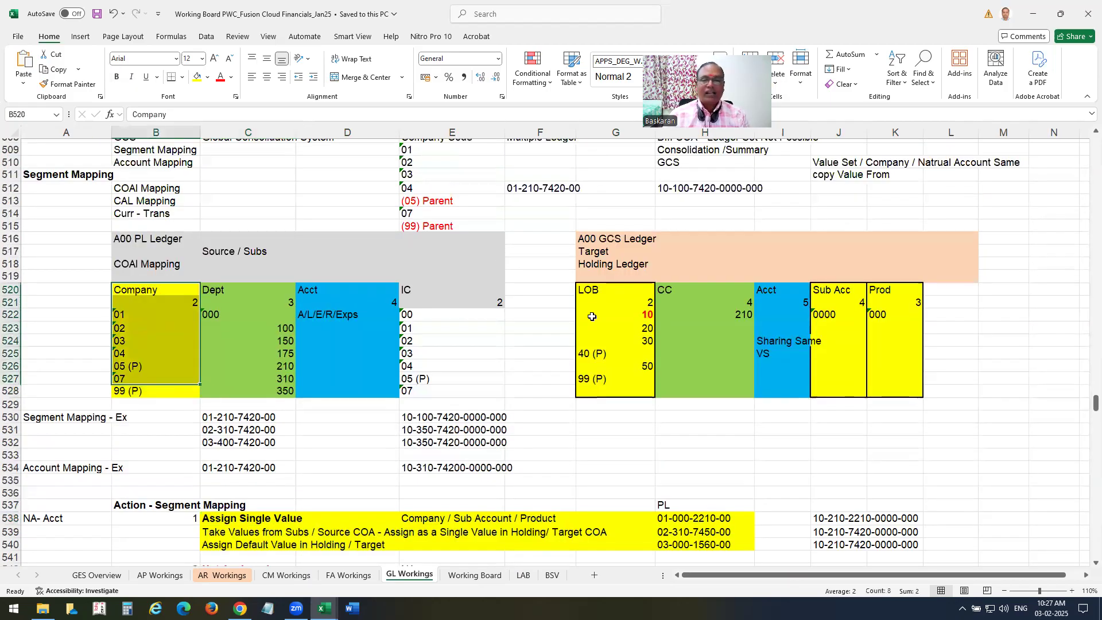
{"action": "left_click_drag", "start_coordinate": [609, 293], "coordinate": [614, 382]}
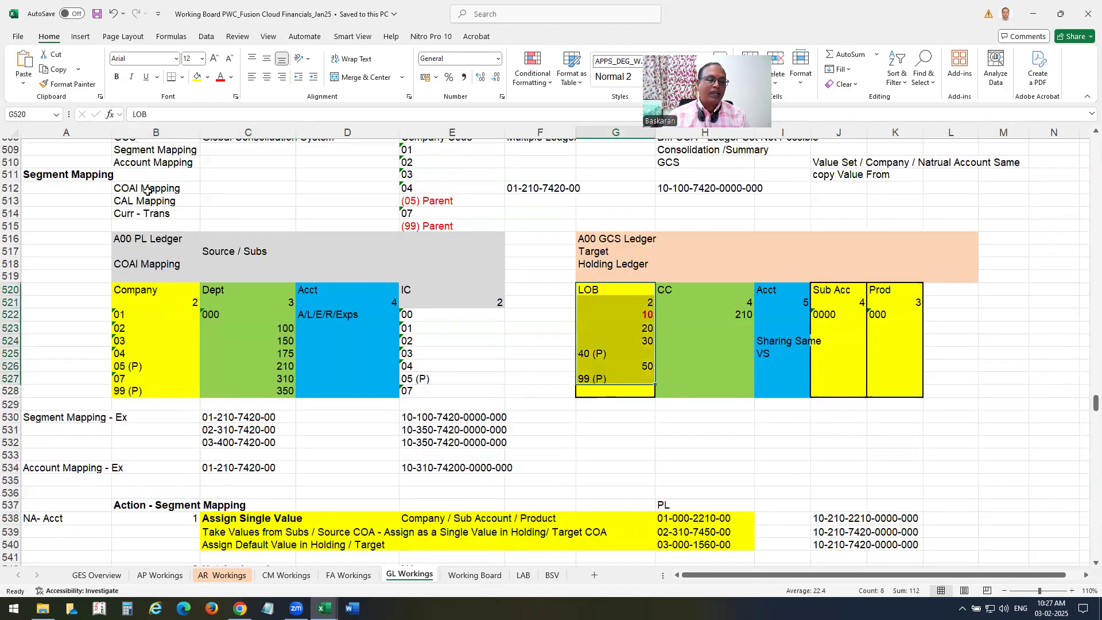
{"action": "left_click", "coordinate": [643, 317]}
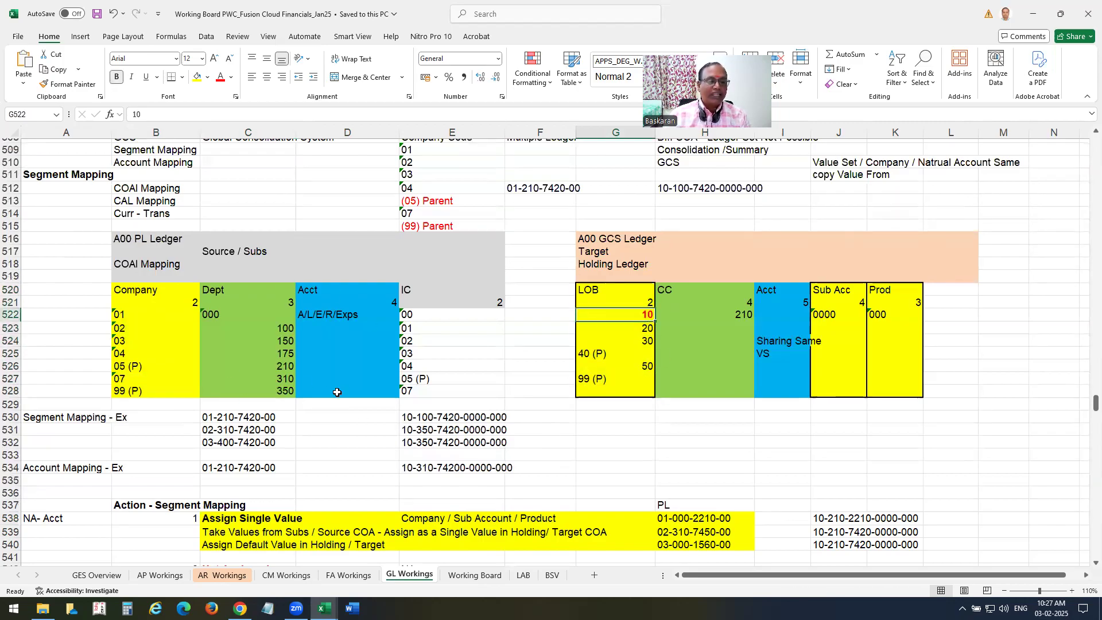
{"action": "left_click_drag", "start_coordinate": [838, 291], "coordinate": [840, 383]}
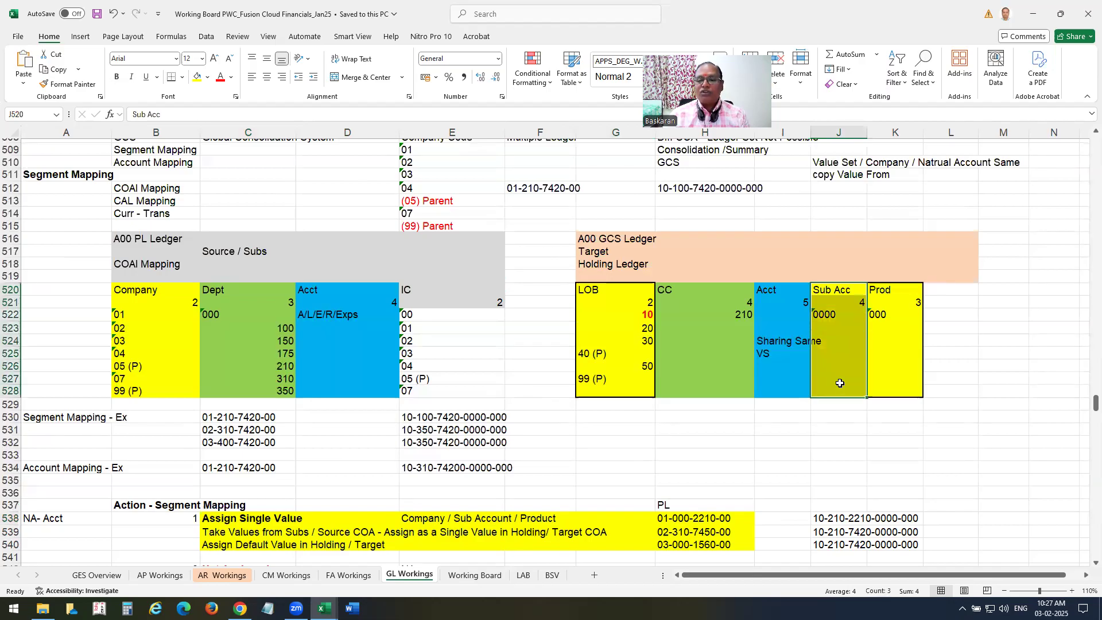
{"action": "left_click_drag", "start_coordinate": [887, 290], "coordinate": [895, 390]}
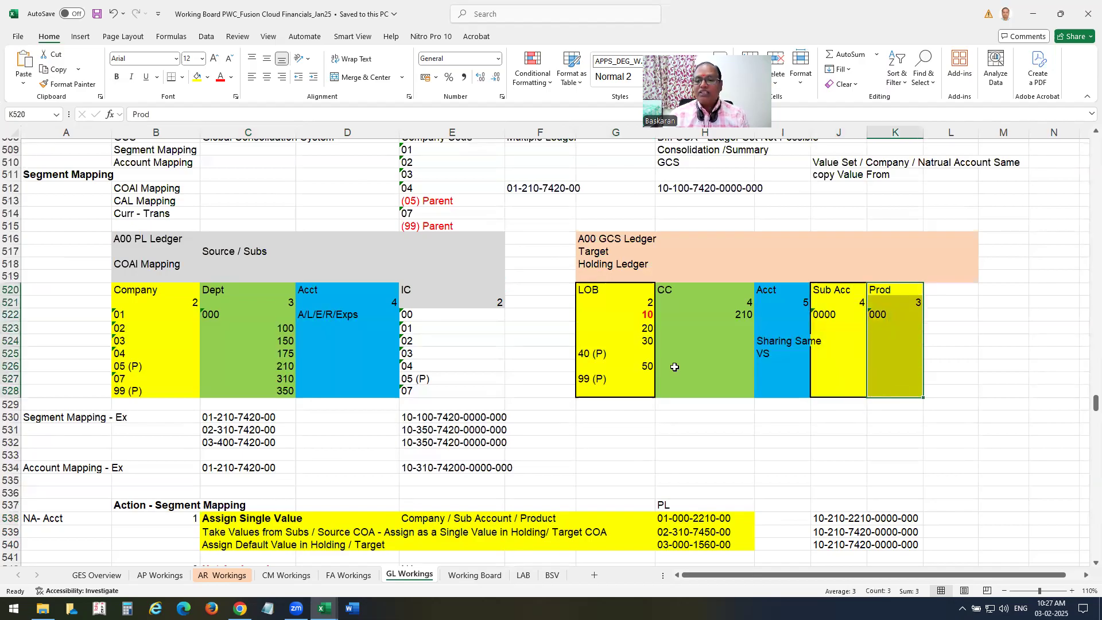
{"action": "scroll", "coordinate": [364, 294], "scroll_direction": "down", "scroll_amount": 2}
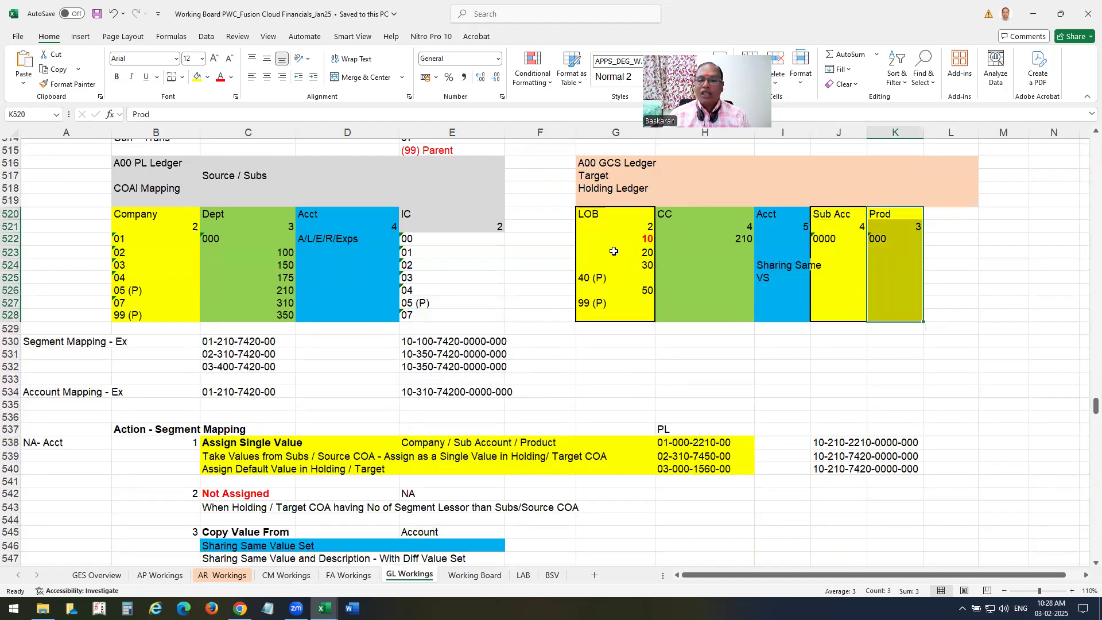
{"action": "left_click_drag", "start_coordinate": [235, 434], "coordinate": [763, 464]}
{"action": "scroll", "coordinate": [629, 413], "scroll_direction": "down", "scroll_amount": 4}
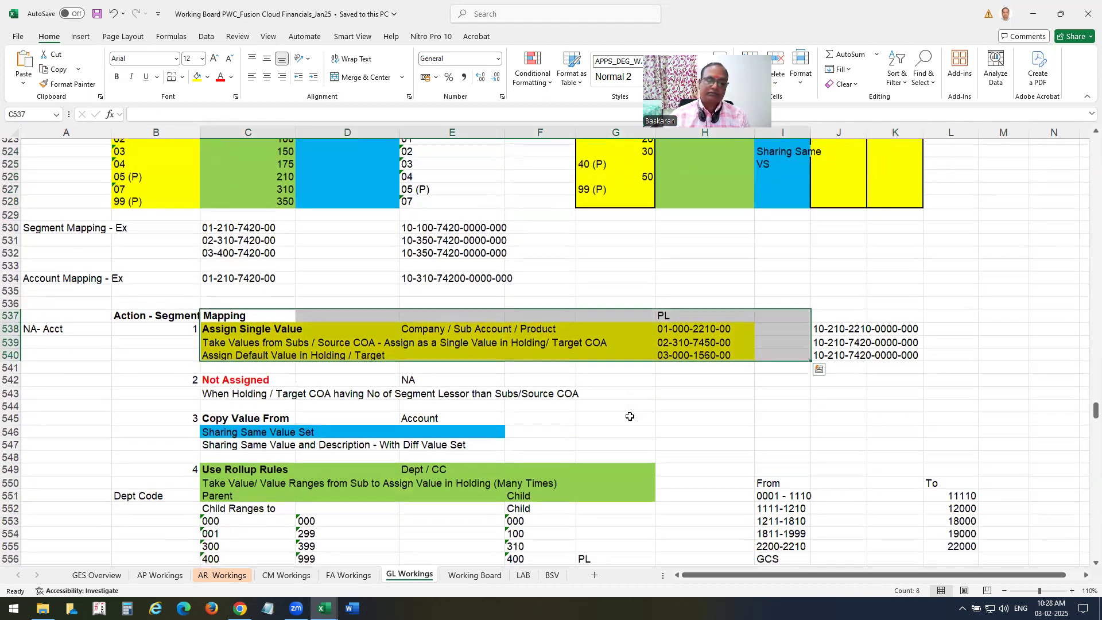
{"action": "scroll", "coordinate": [630, 416], "scroll_direction": "down", "scroll_amount": 1}
{"action": "scroll", "coordinate": [269, 439], "scroll_direction": "up", "scroll_amount": 2}
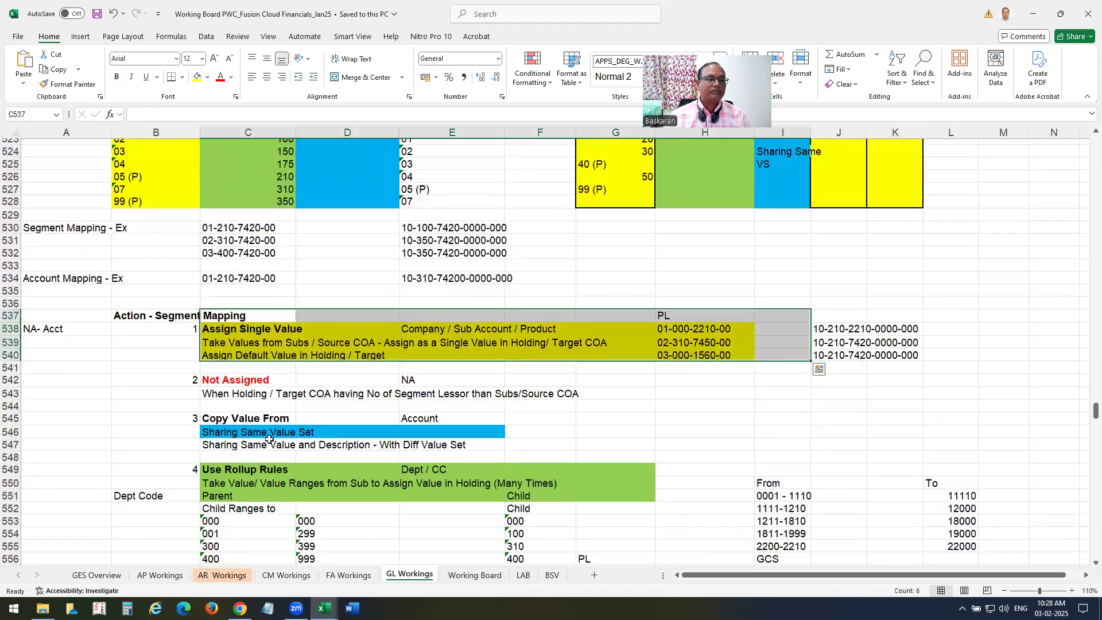
{"action": "left_click", "coordinate": [225, 383]}
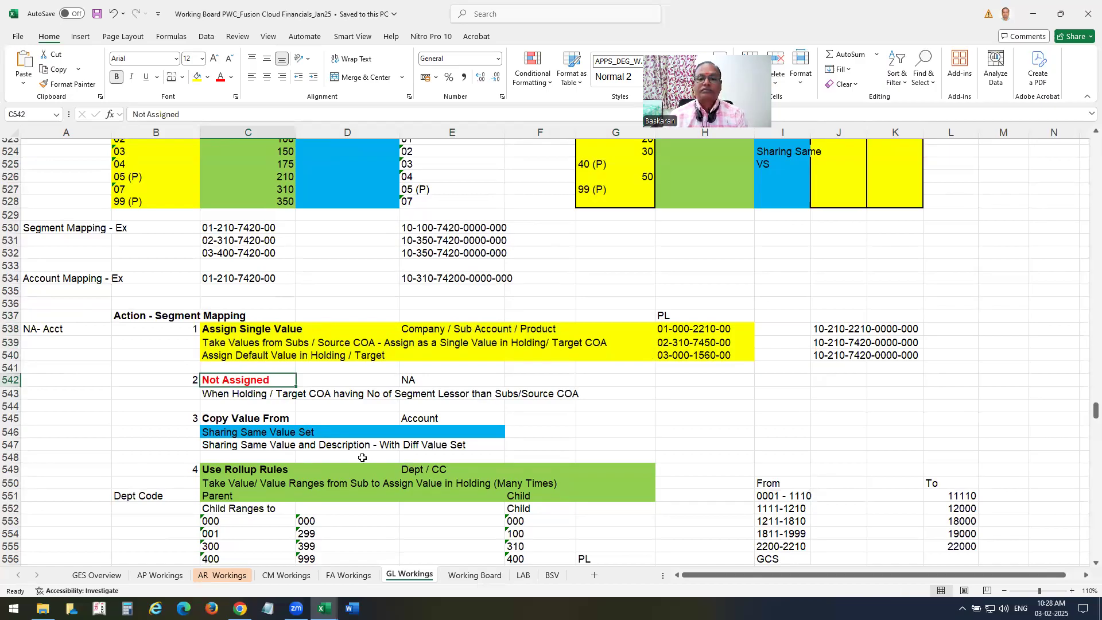
{"action": "scroll", "coordinate": [690, 291], "scroll_direction": "up", "scroll_amount": 5}
{"action": "left_click_drag", "start_coordinate": [838, 263], "coordinate": [937, 418]}
{"action": "key", "text": "Delete"}
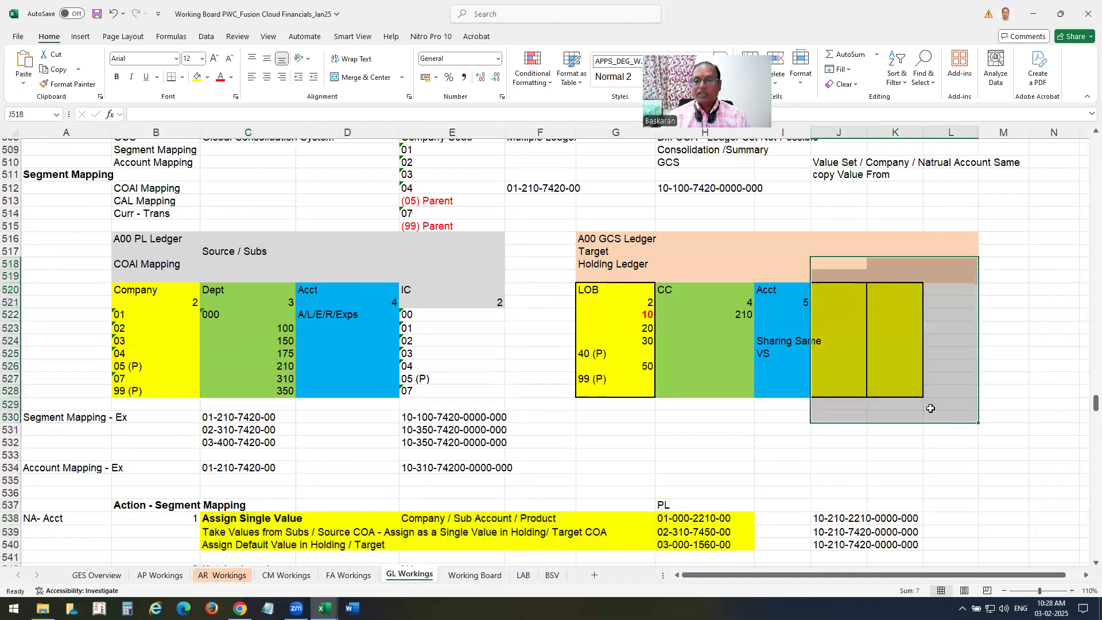
{"action": "scroll", "coordinate": [577, 357], "scroll_direction": "down", "scroll_amount": 2}
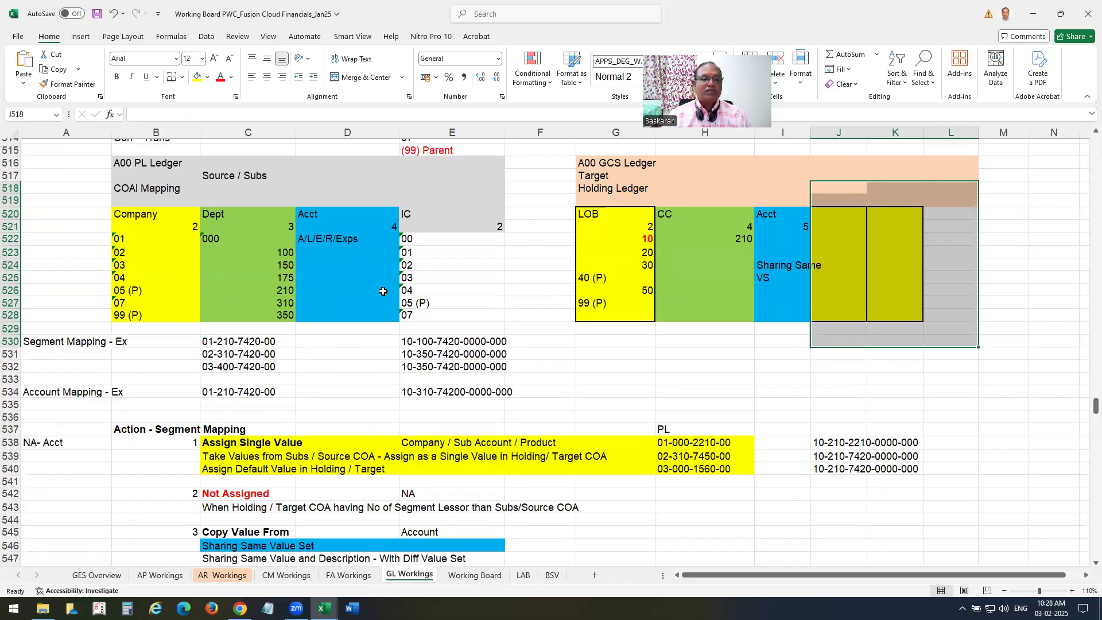
{"action": "left_click_drag", "start_coordinate": [440, 213], "coordinate": [494, 302]}
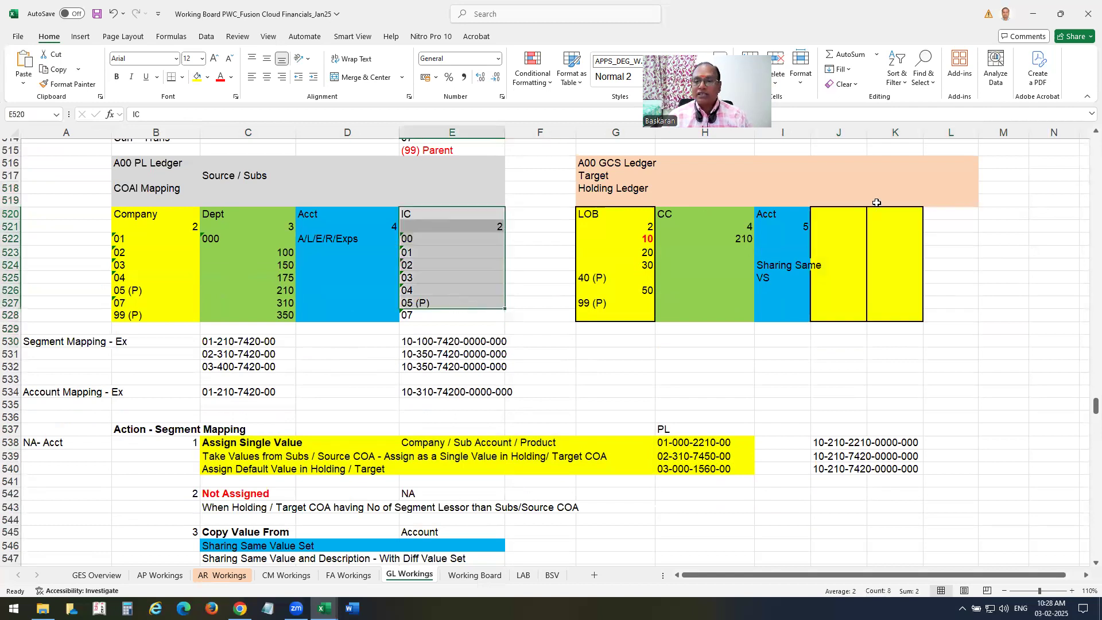
{"action": "key", "text": "ctrl+z"}
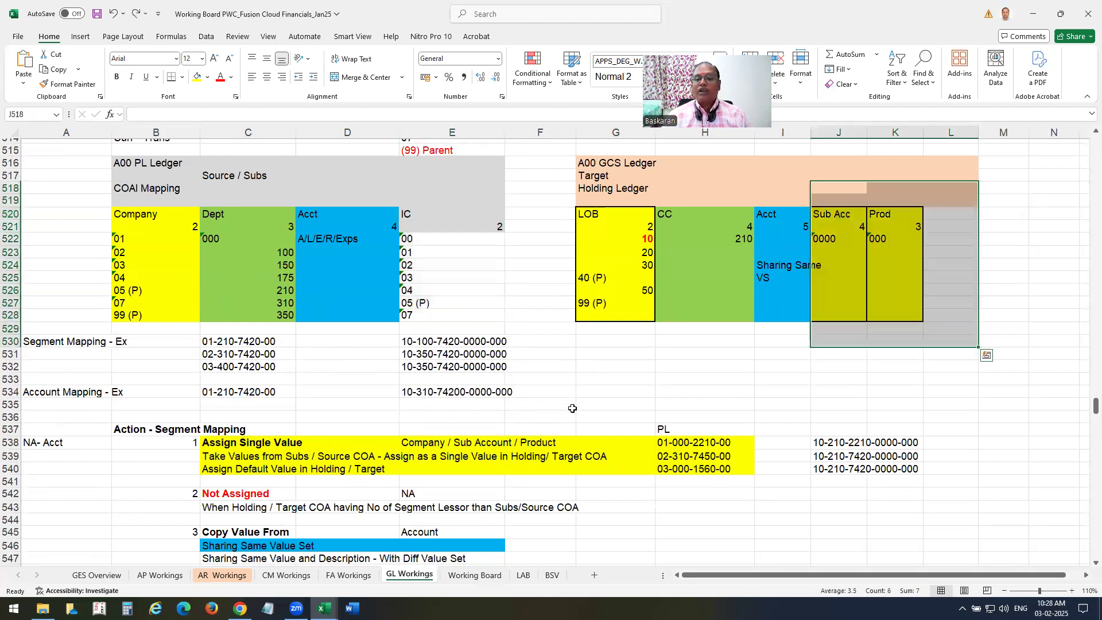
{"action": "scroll", "coordinate": [750, 302], "scroll_direction": "down", "scroll_amount": 1}
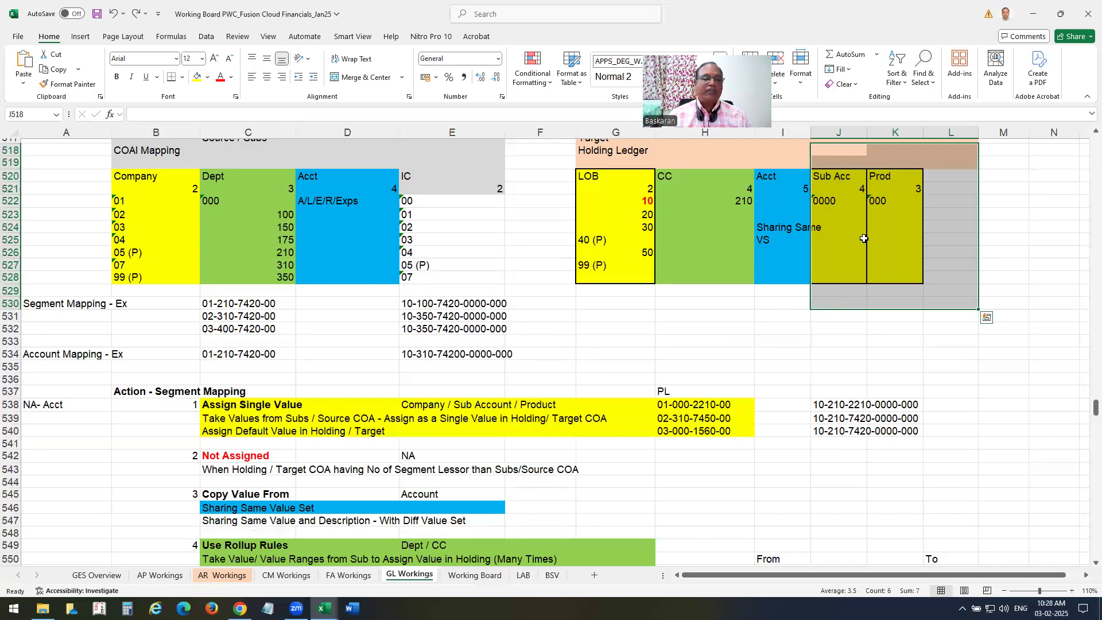
{"action": "scroll", "coordinate": [468, 405], "scroll_direction": "down", "scroll_amount": 1}
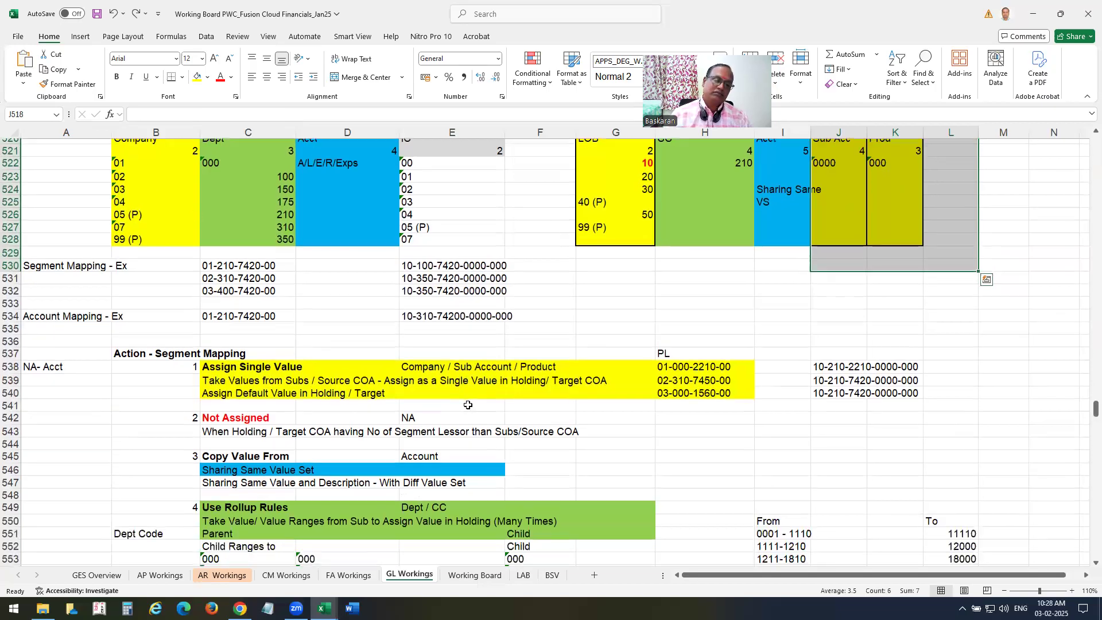
{"action": "scroll", "coordinate": [468, 405], "scroll_direction": "down", "scroll_amount": 3}
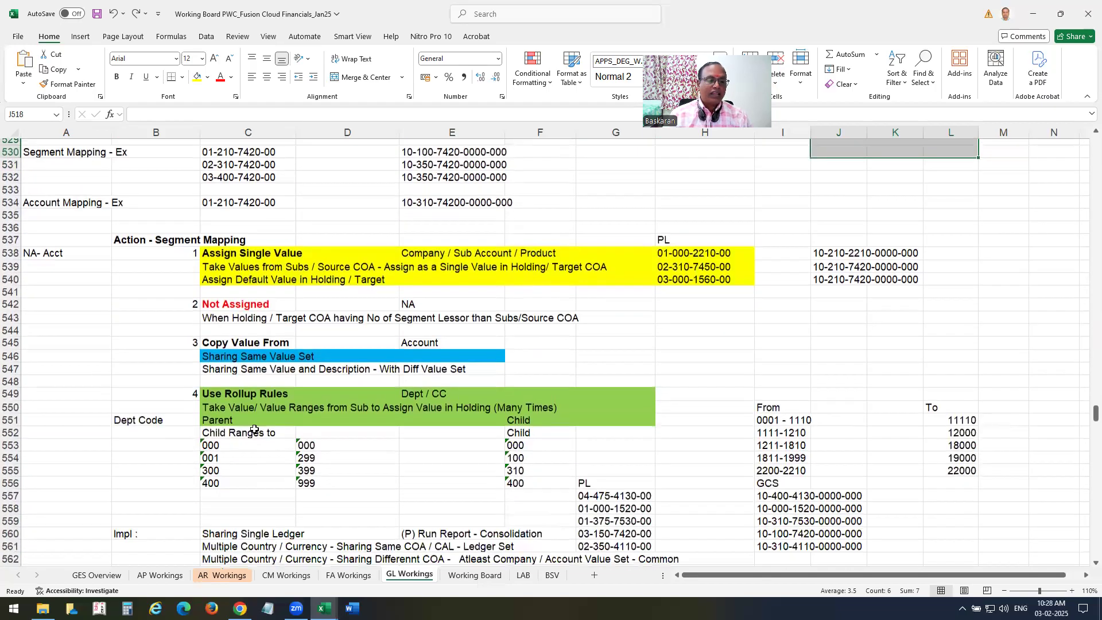
{"action": "left_click", "coordinate": [220, 344]}
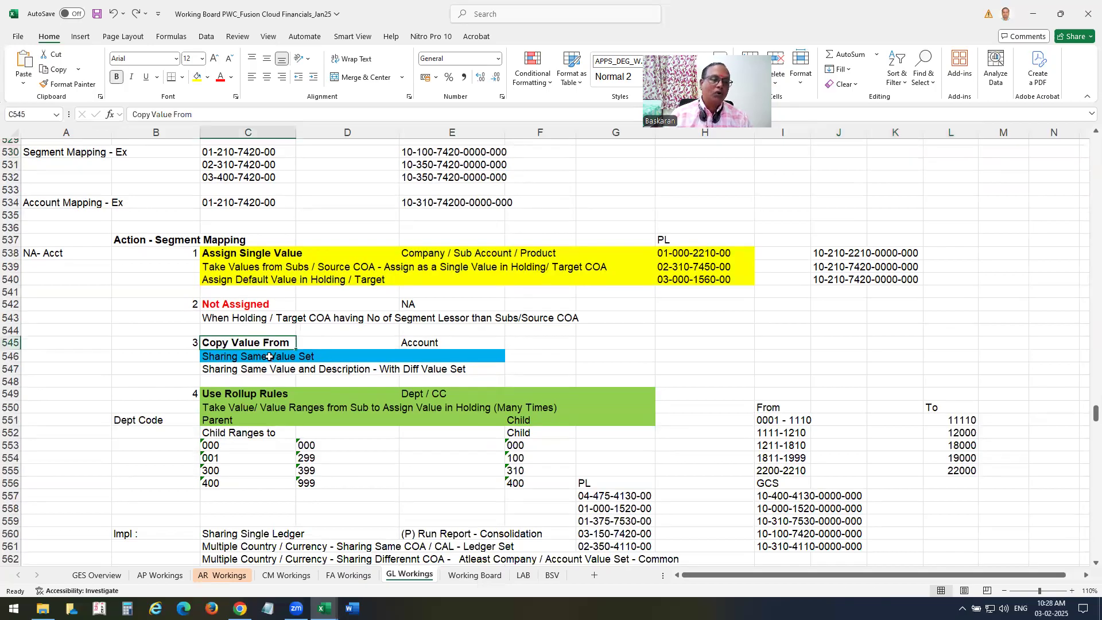
{"action": "scroll", "coordinate": [421, 427], "scroll_direction": "up", "scroll_amount": 7}
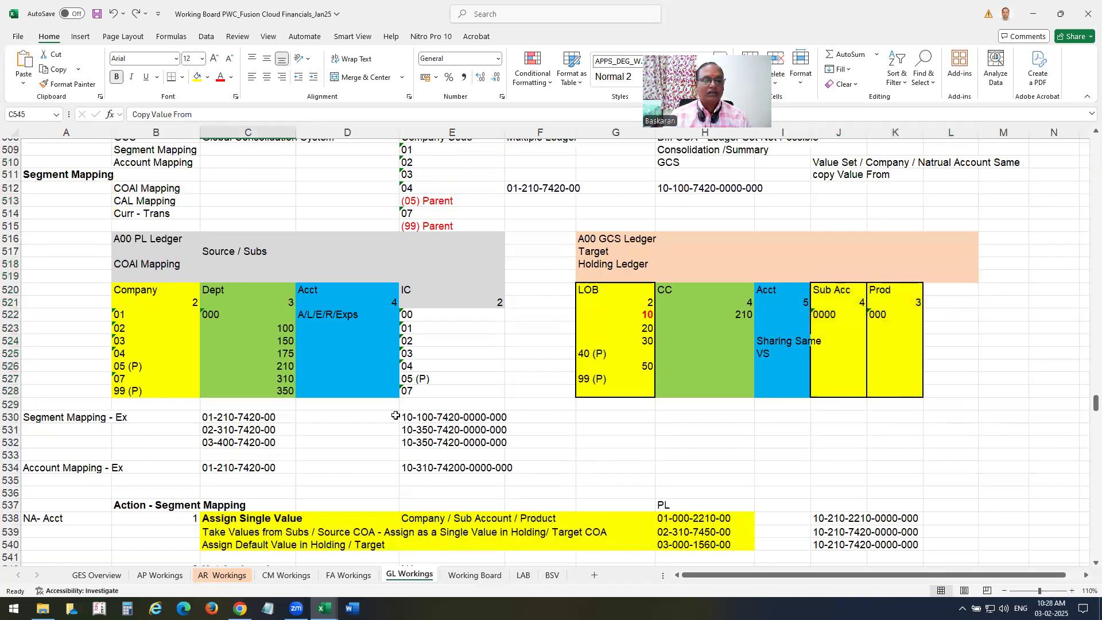
{"action": "left_click", "coordinate": [253, 303]}
{"action": "key", "text": "ctrl+shift+Down"}
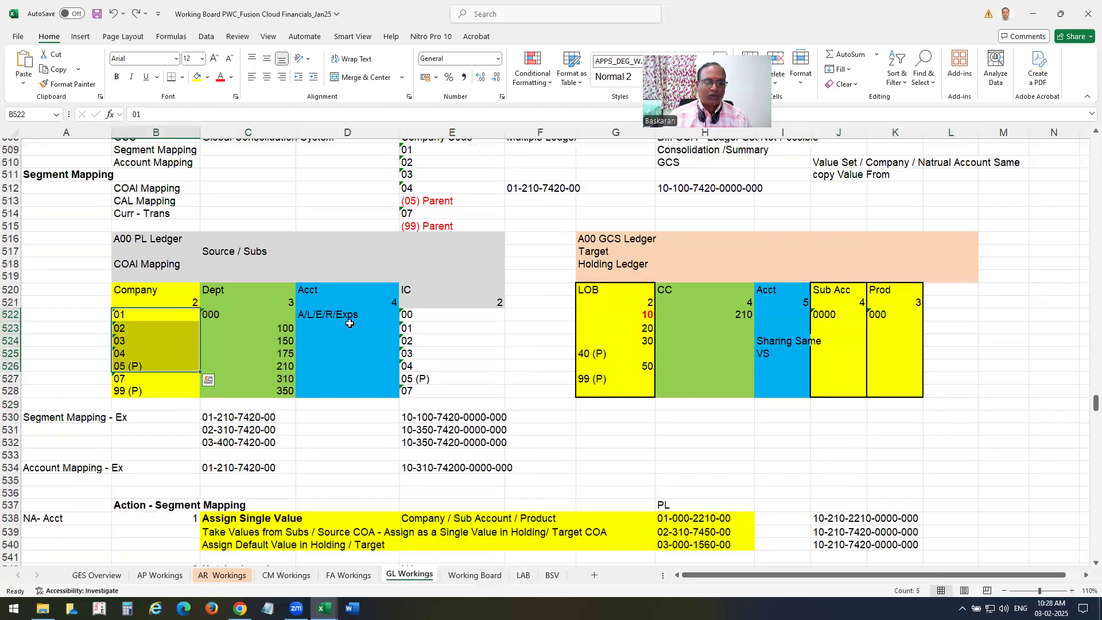
{"action": "left_click_drag", "start_coordinate": [347, 304], "coordinate": [346, 321]}
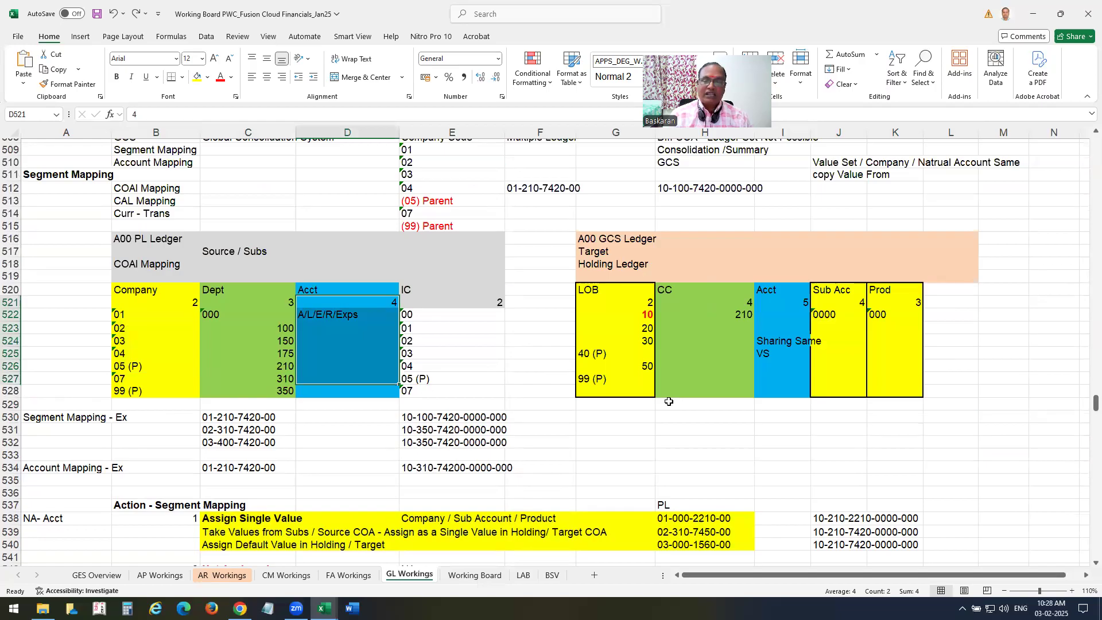
{"action": "left_click", "coordinate": [326, 340]}
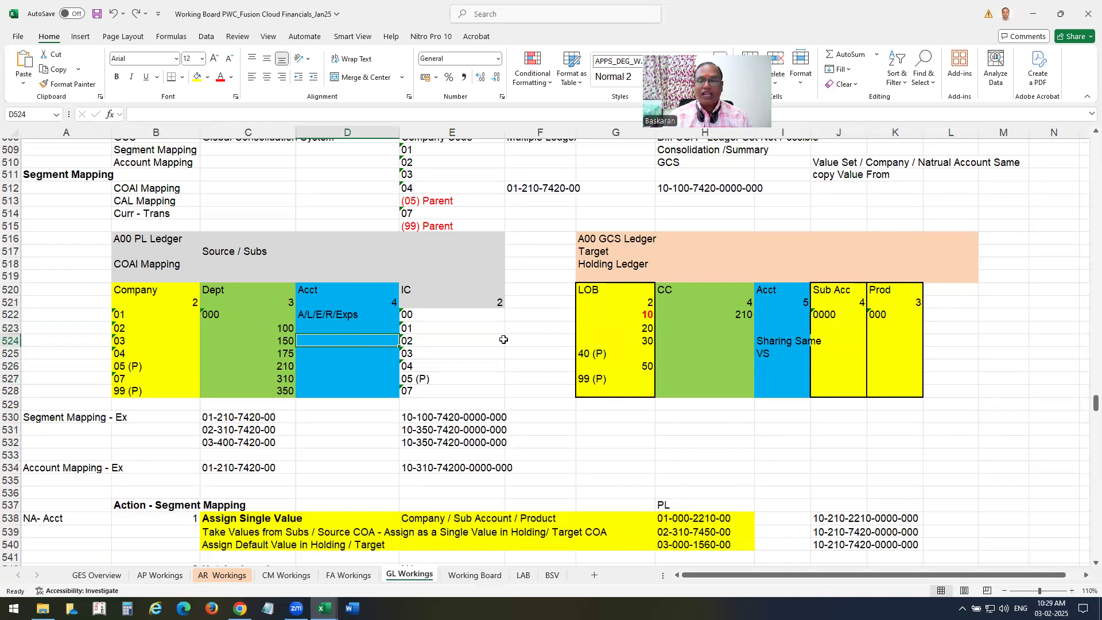
{"action": "scroll", "coordinate": [505, 349], "scroll_direction": "down", "scroll_amount": 2}
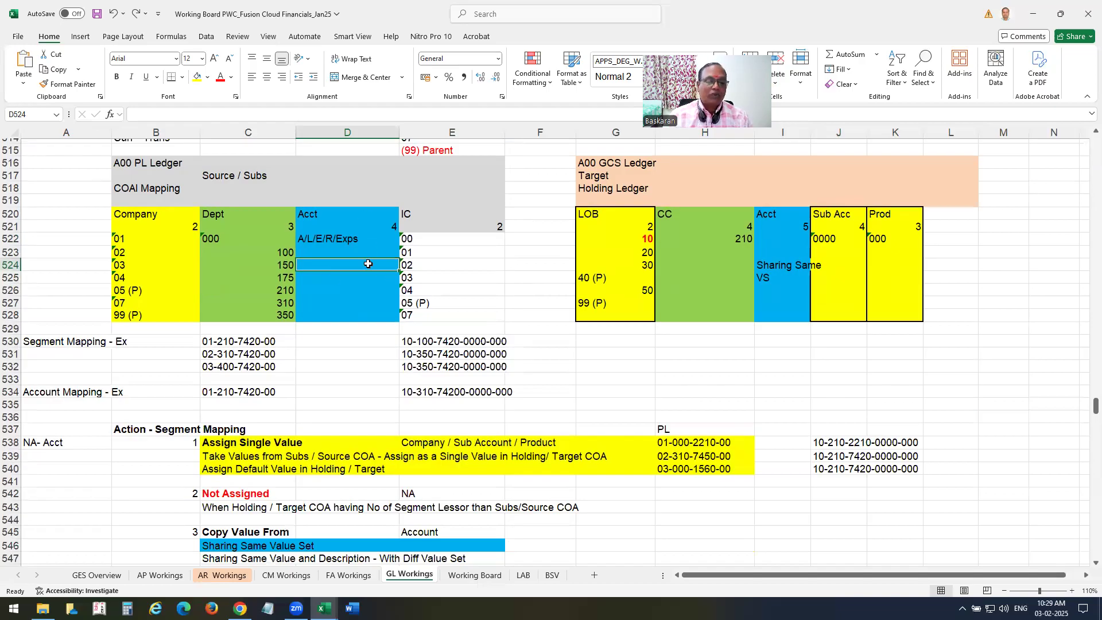
{"action": "left_click", "coordinate": [298, 239]}
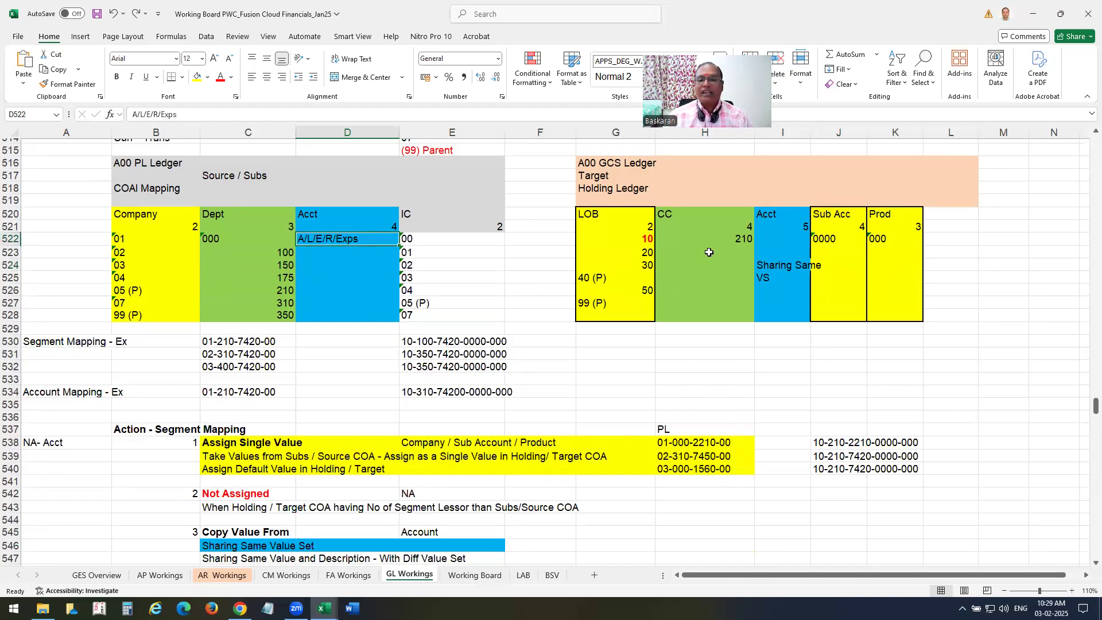
{"action": "left_click", "coordinate": [788, 238]}
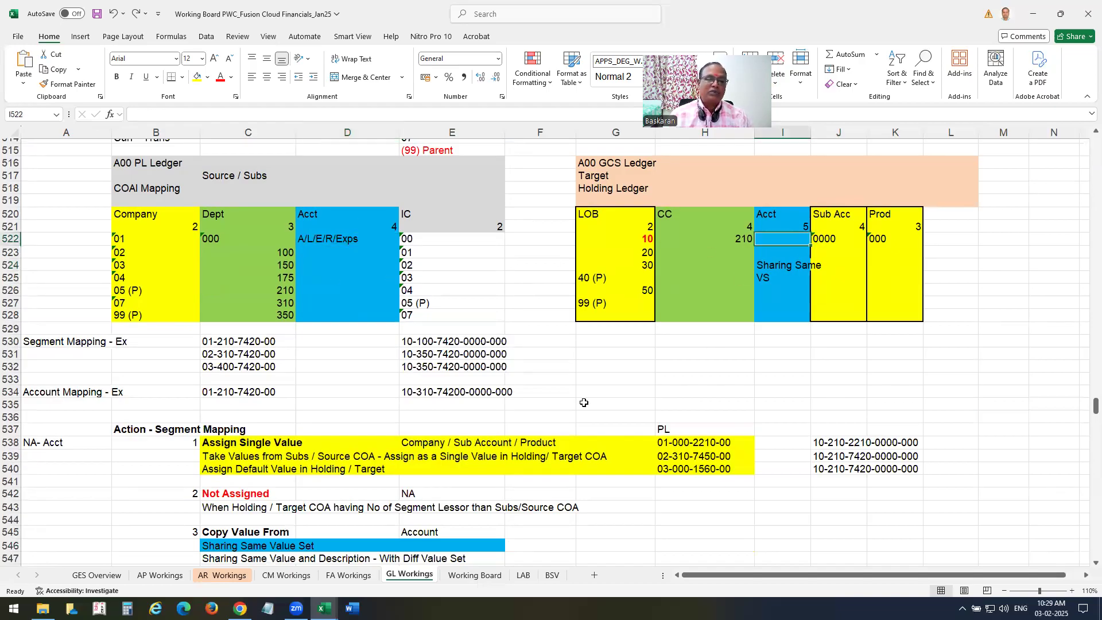
{"action": "scroll", "coordinate": [584, 403], "scroll_direction": "down", "scroll_amount": 1}
{"action": "scroll", "coordinate": [582, 401], "scroll_direction": "down", "scroll_amount": 3}
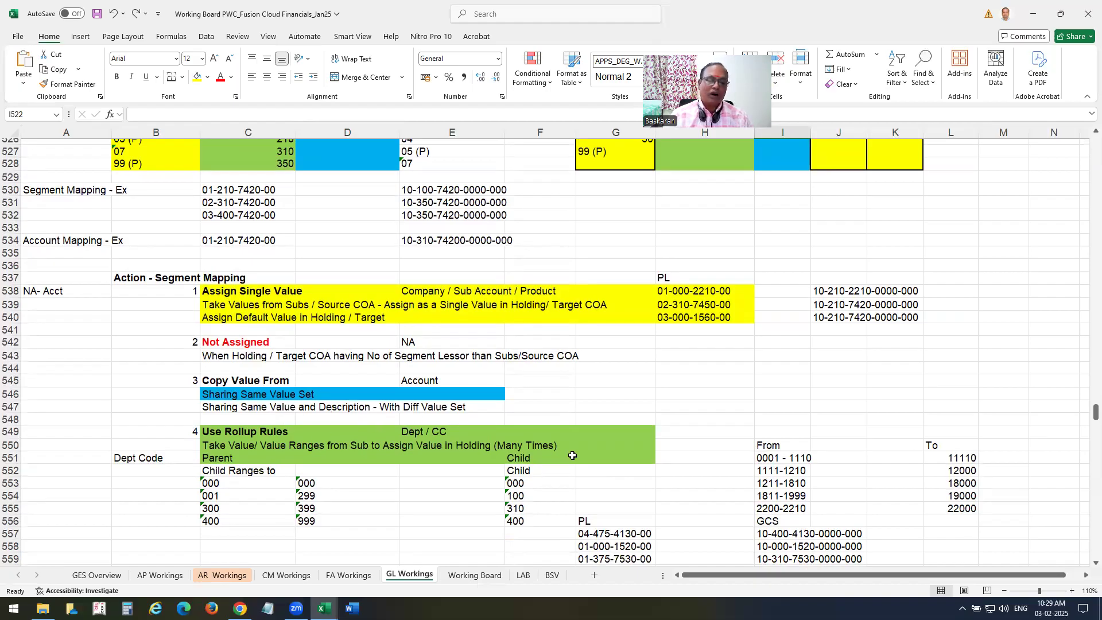
{"action": "scroll", "coordinate": [568, 451], "scroll_direction": "up", "scroll_amount": 4}
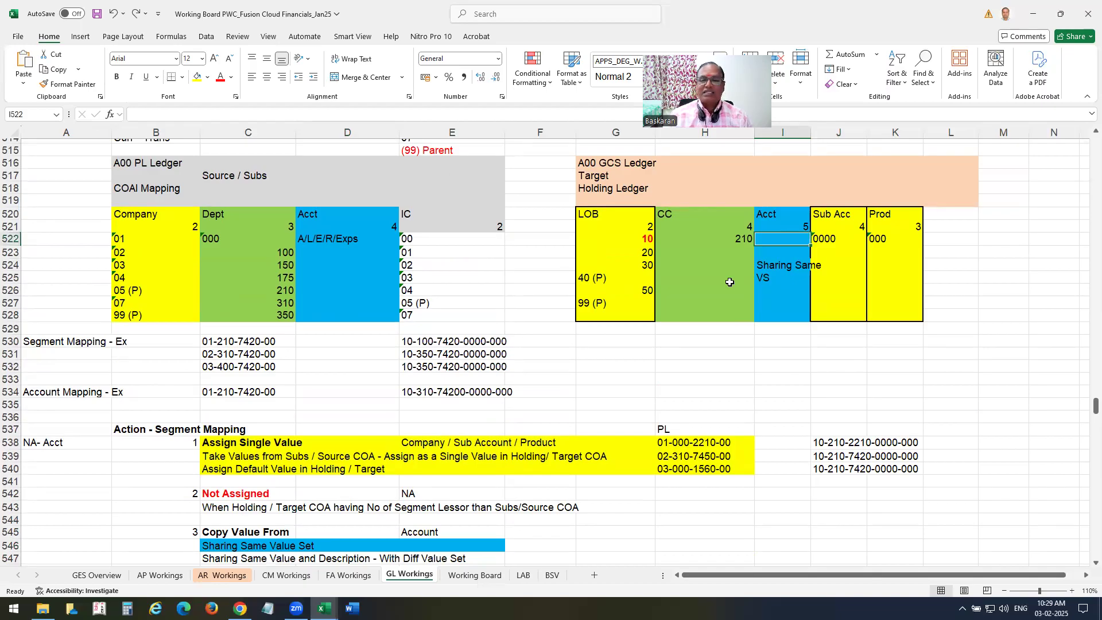
{"action": "scroll", "coordinate": [546, 458], "scroll_direction": "down", "scroll_amount": 3}
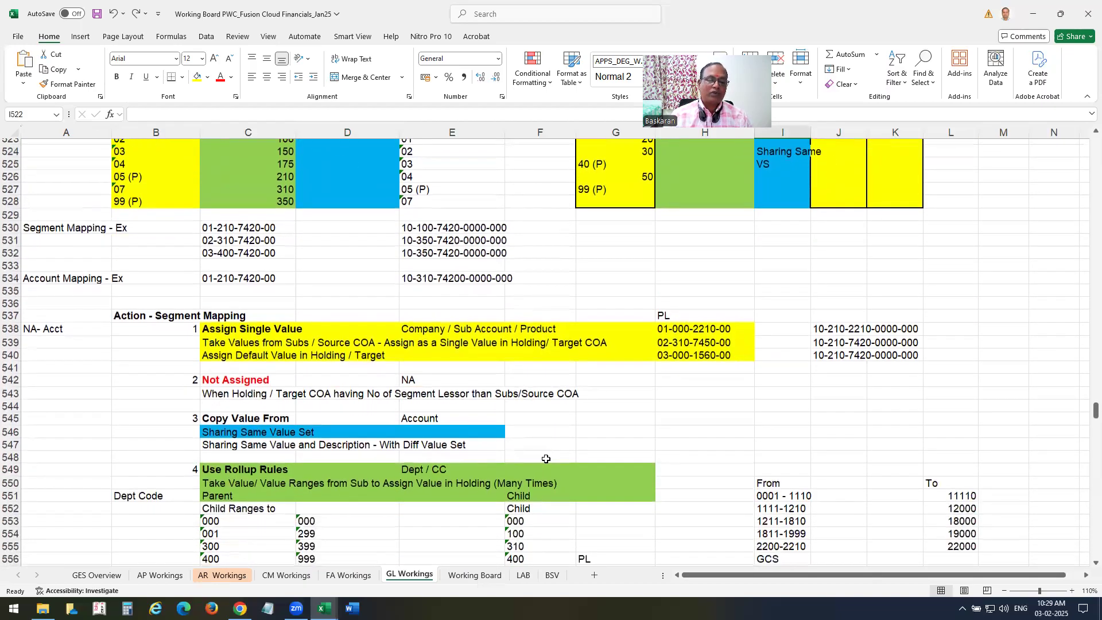
{"action": "scroll", "coordinate": [546, 458], "scroll_direction": "down", "scroll_amount": 4}
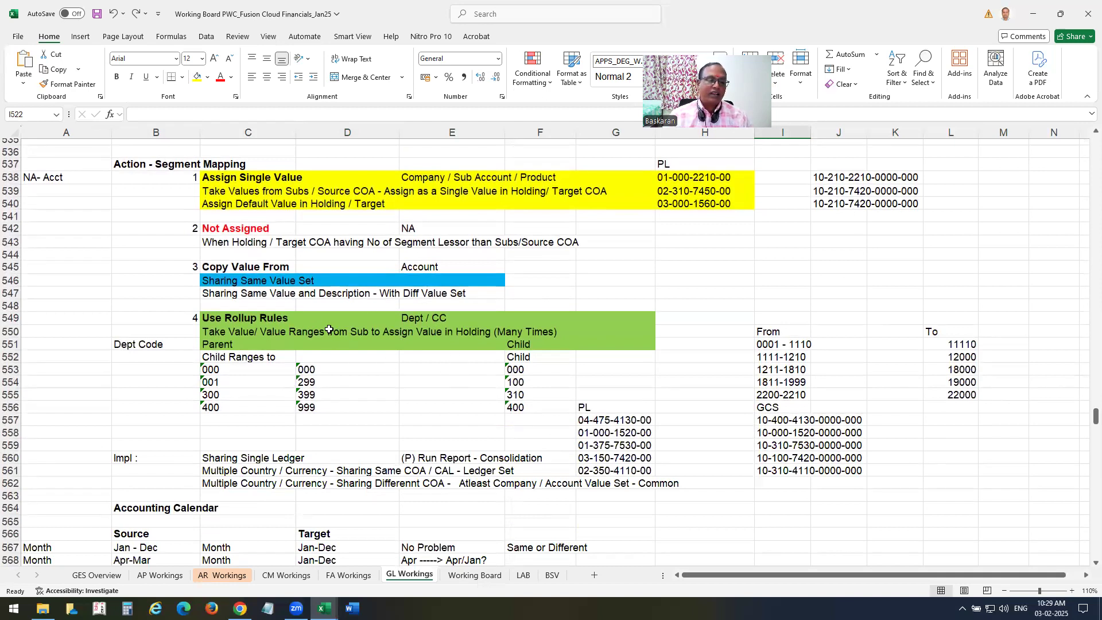
{"action": "left_click", "coordinate": [228, 333]}
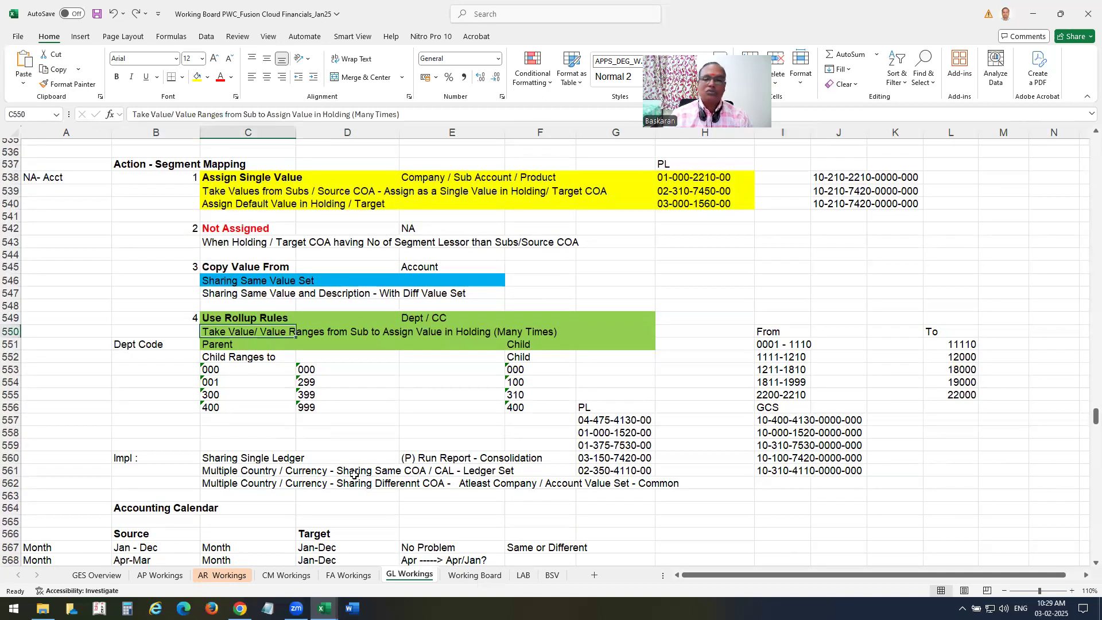
{"action": "scroll", "coordinate": [477, 437], "scroll_direction": "up", "scroll_amount": 4}
{"action": "scroll", "coordinate": [468, 449], "scroll_direction": "up", "scroll_amount": 2}
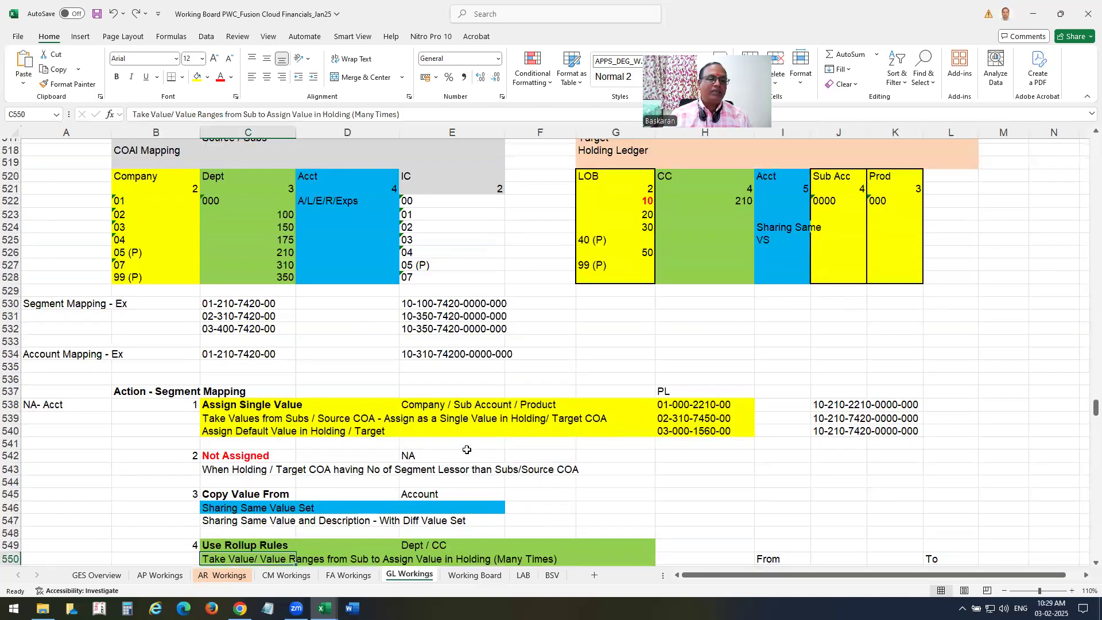
{"action": "left_click_drag", "start_coordinate": [344, 179], "coordinate": [347, 290]}
{"action": "left_click_drag", "start_coordinate": [773, 182], "coordinate": [776, 303]}
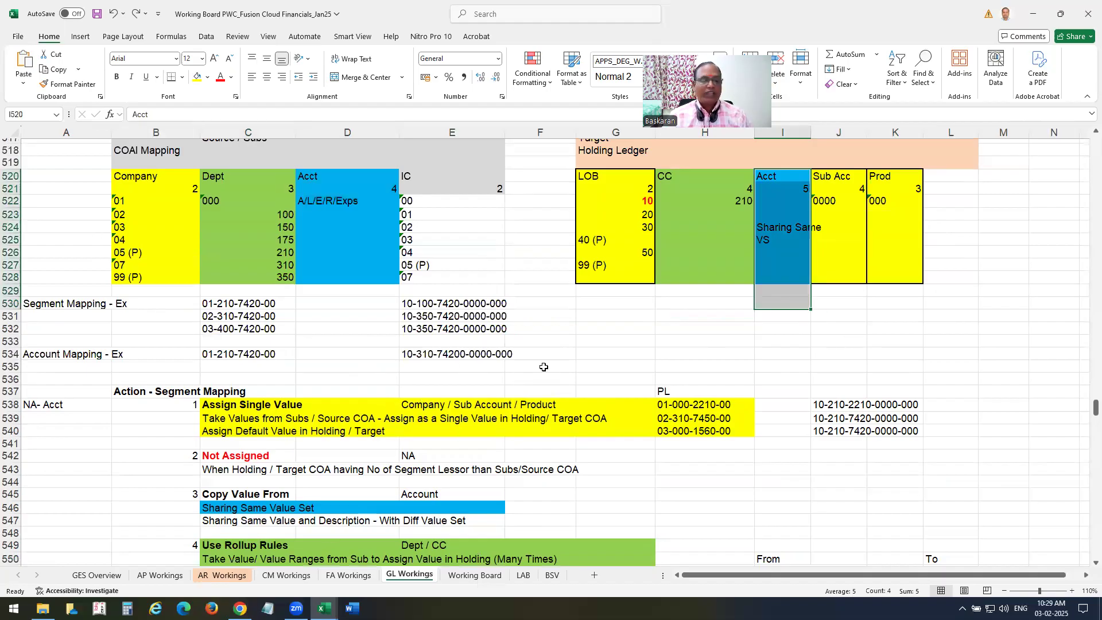
{"action": "scroll", "coordinate": [543, 366], "scroll_direction": "down", "scroll_amount": 1}
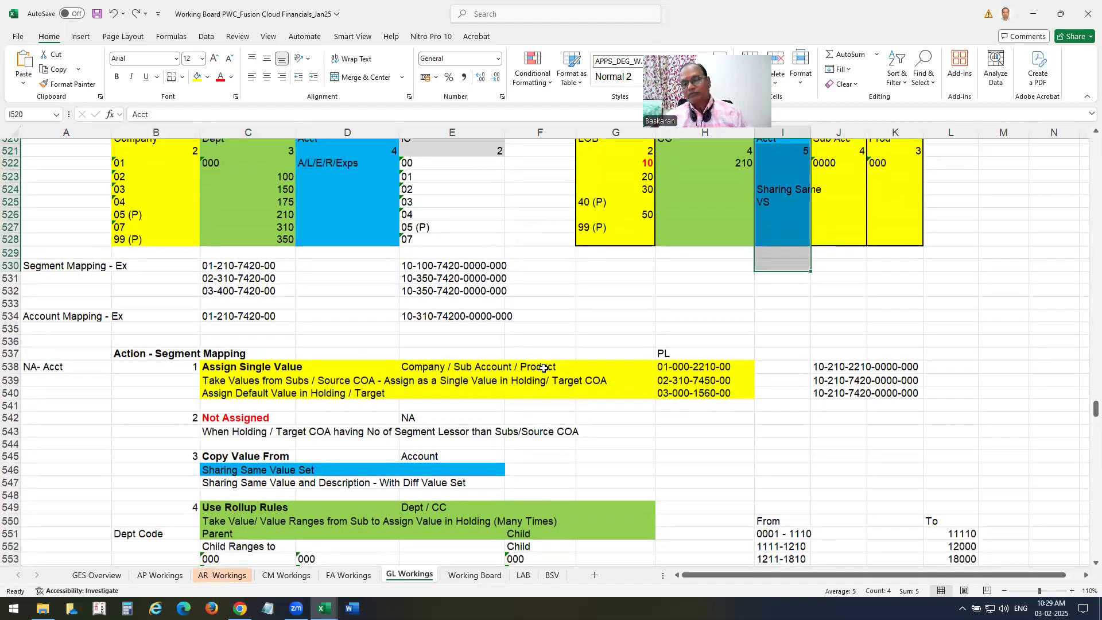
{"action": "left_click_drag", "start_coordinate": [221, 368], "coordinate": [427, 401]}
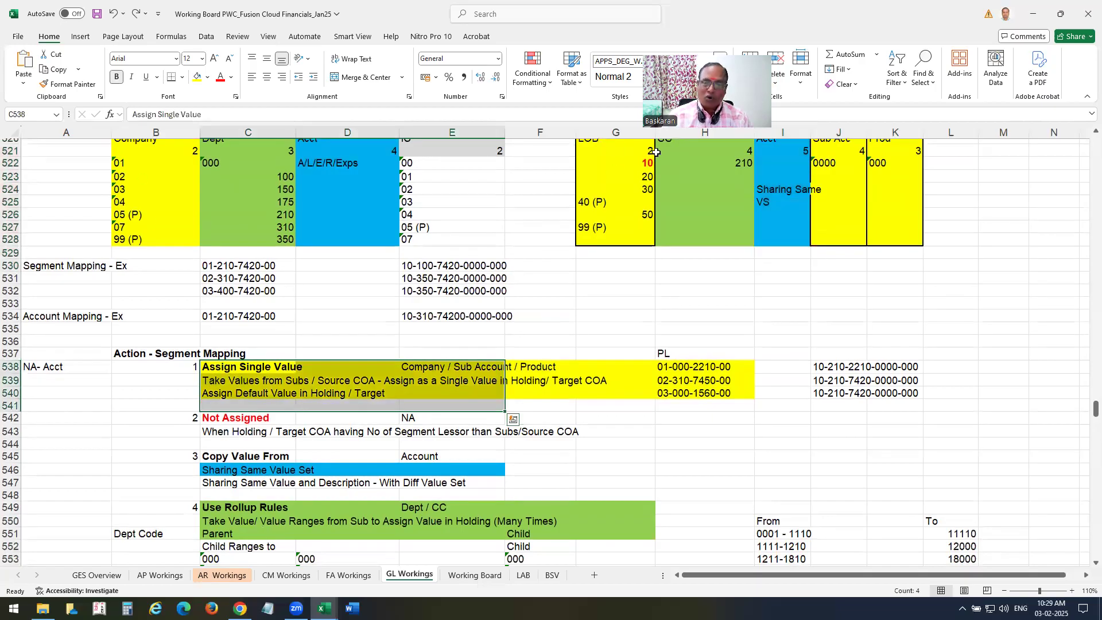
{"action": "left_click", "coordinate": [354, 227]}
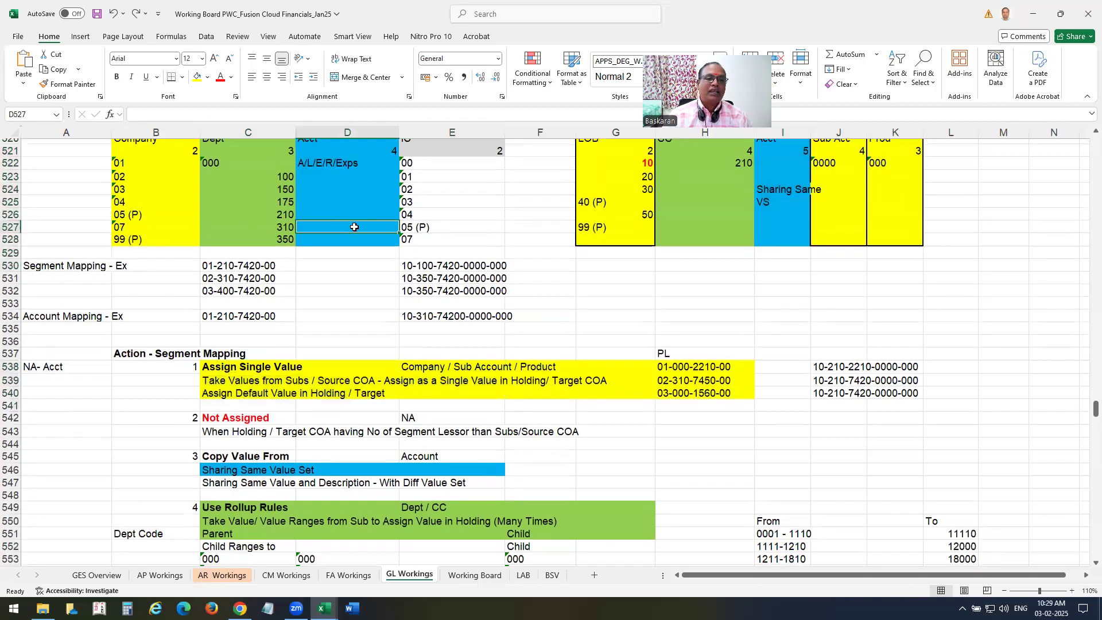
{"action": "left_click", "coordinate": [388, 151]}
{"action": "scroll", "coordinate": [706, 290], "scroll_direction": "up", "scroll_amount": 1}
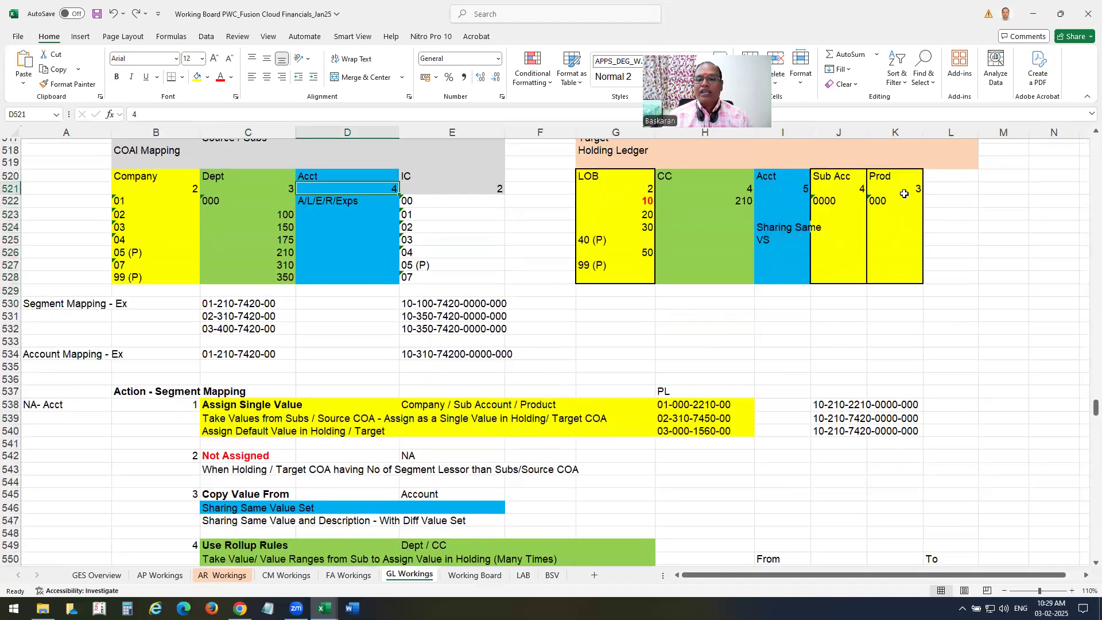
{"action": "left_click", "coordinate": [806, 189]}
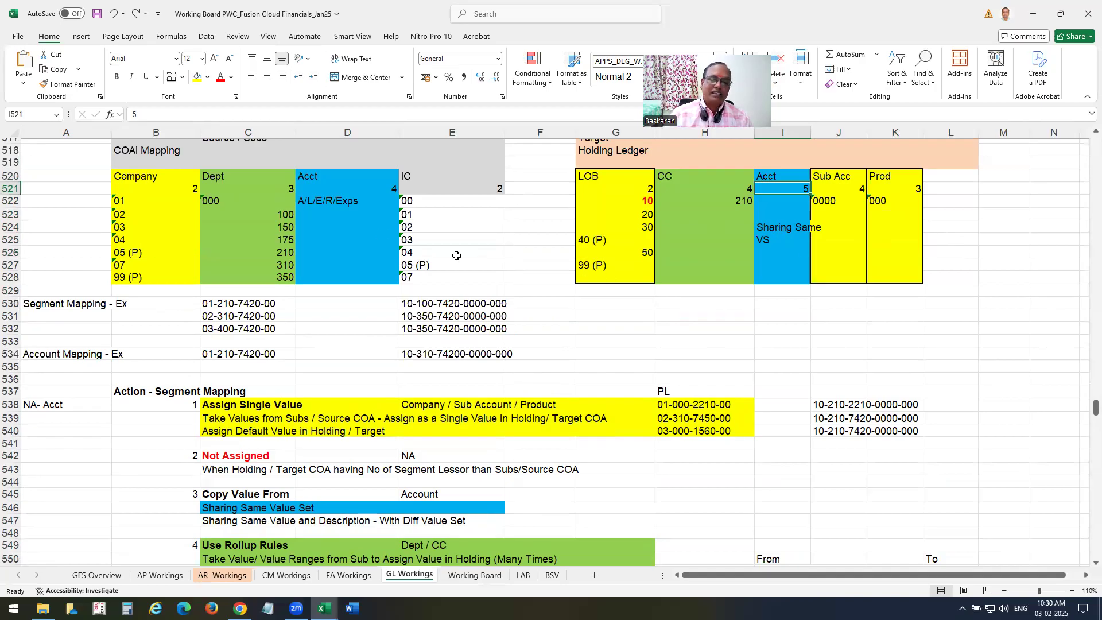
{"action": "scroll", "coordinate": [457, 258], "scroll_direction": "down", "scroll_amount": 1}
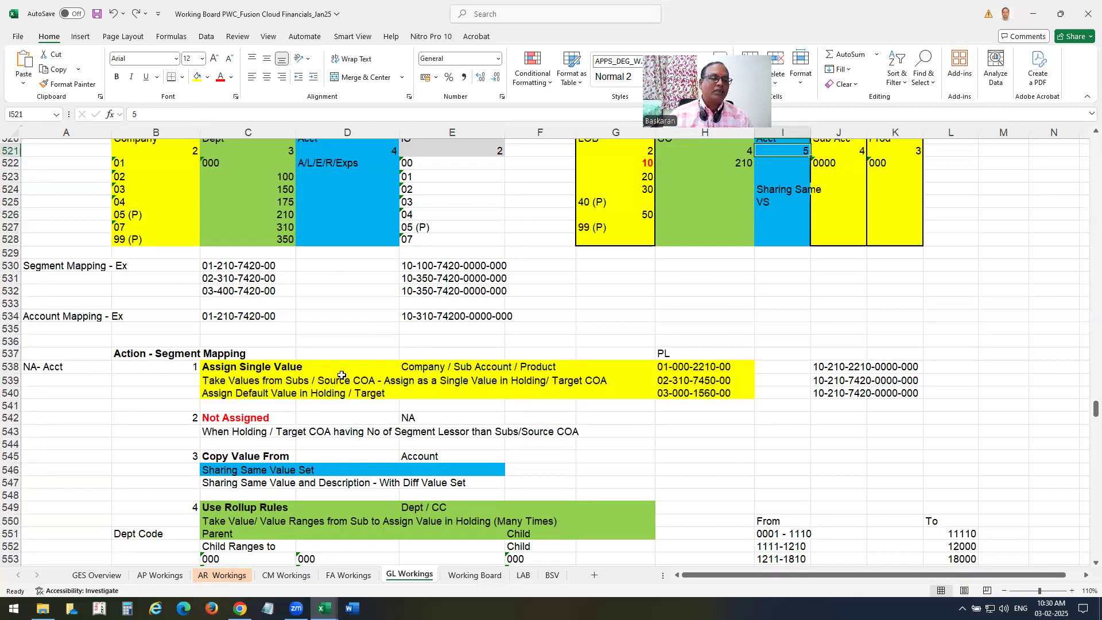
{"action": "scroll", "coordinate": [342, 375], "scroll_direction": "up", "scroll_amount": 2}
{"action": "scroll", "coordinate": [339, 315], "scroll_direction": "down", "scroll_amount": 1}
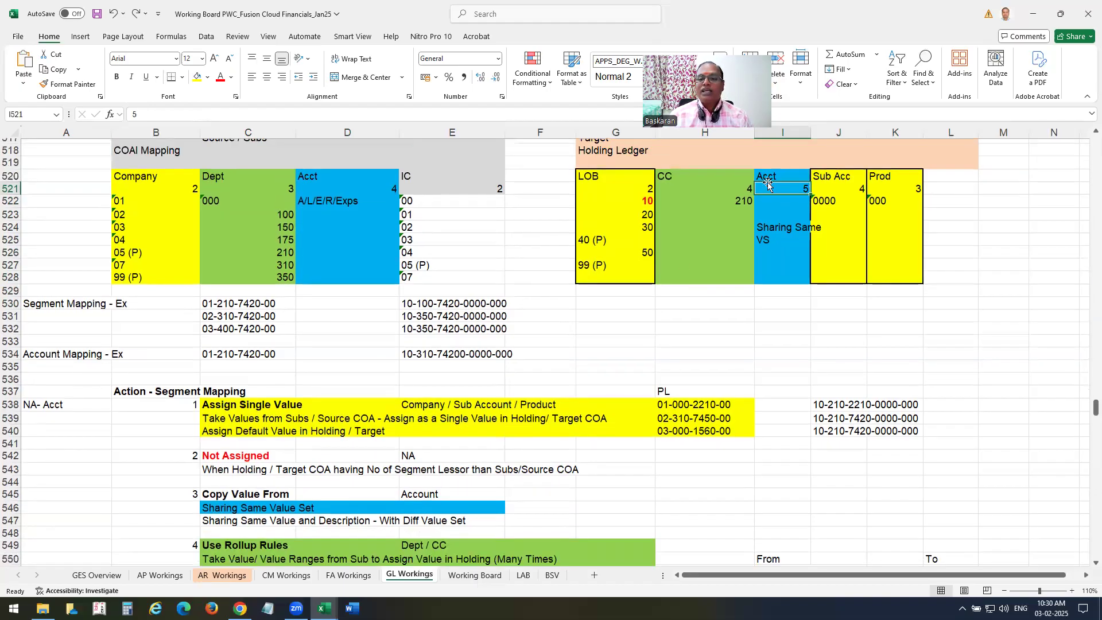
{"action": "scroll", "coordinate": [602, 349], "scroll_direction": "down", "scroll_amount": 5}
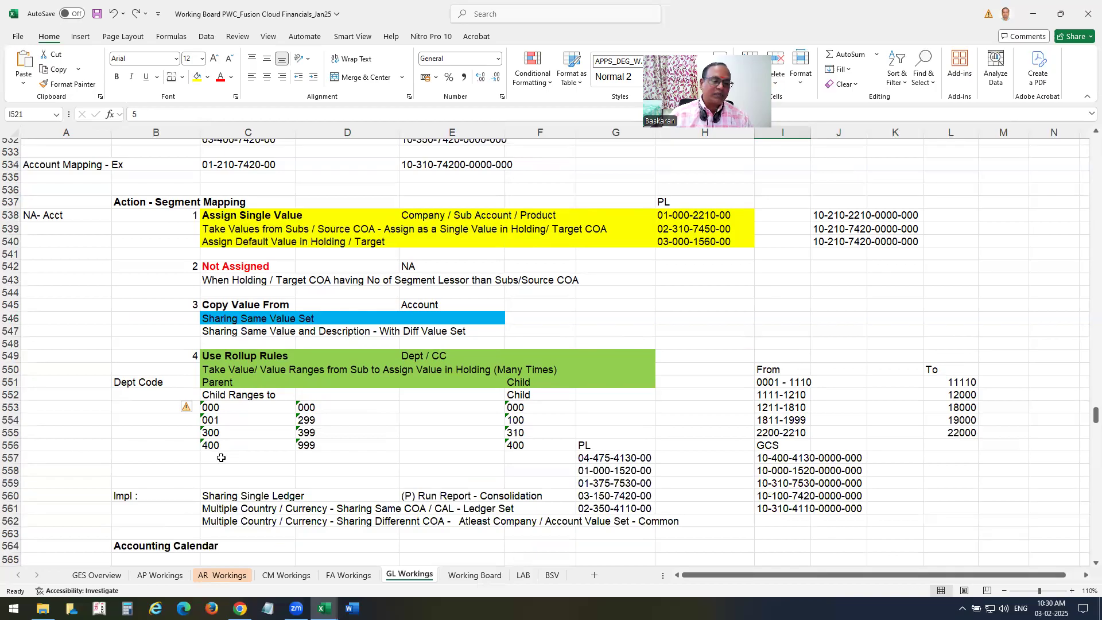
Delete the five GCS account codes in I557:J561 beside the PL accounts.
{"action": "left_click_drag", "start_coordinate": [218, 408], "coordinate": [224, 457]}
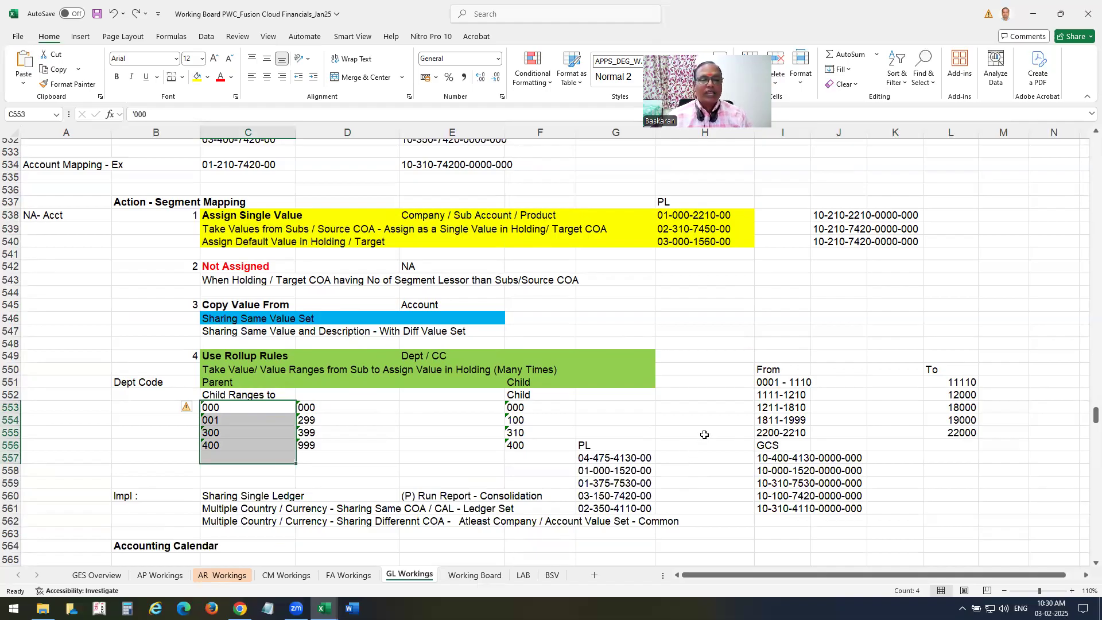
{"action": "scroll", "coordinate": [705, 434], "scroll_direction": "down", "scroll_amount": 1}
{"action": "left_click_drag", "start_coordinate": [769, 421], "coordinate": [849, 471]}
{"action": "key", "text": "Delete"}
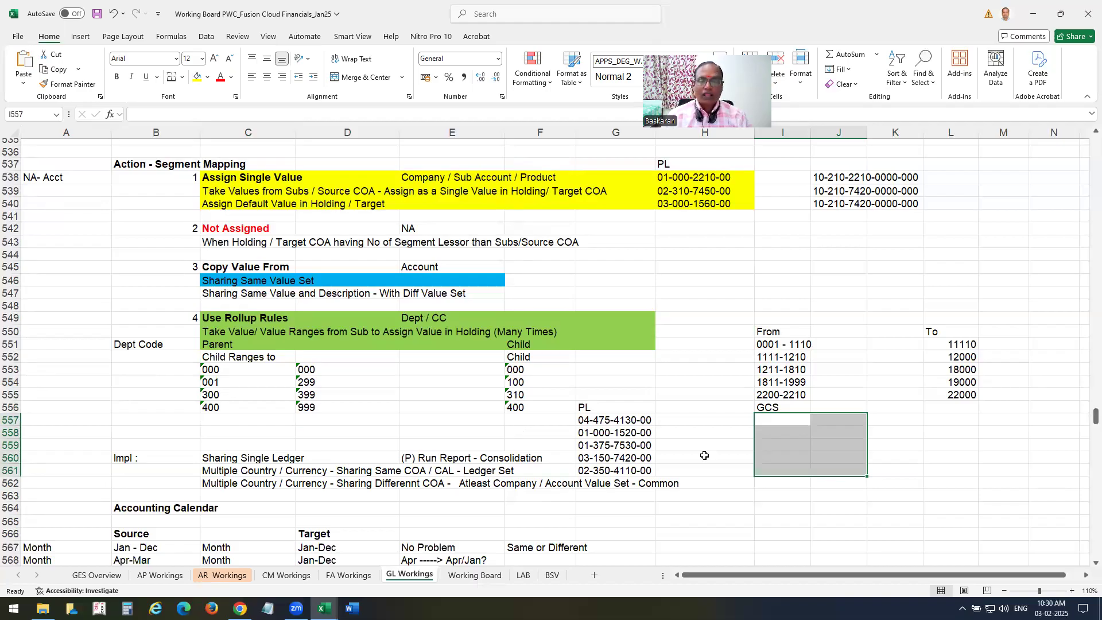
{"action": "scroll", "coordinate": [728, 446], "scroll_direction": "up", "scroll_amount": 1}
{"action": "scroll", "coordinate": [635, 449], "scroll_direction": "up", "scroll_amount": 1}
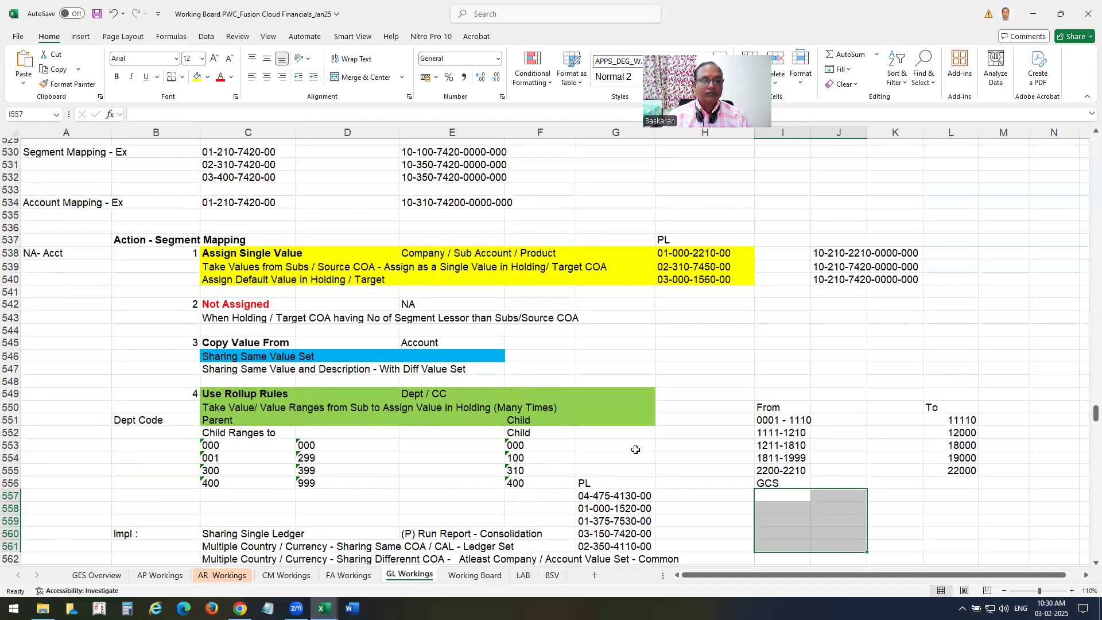
{"action": "left_click", "coordinate": [1003, 590]}
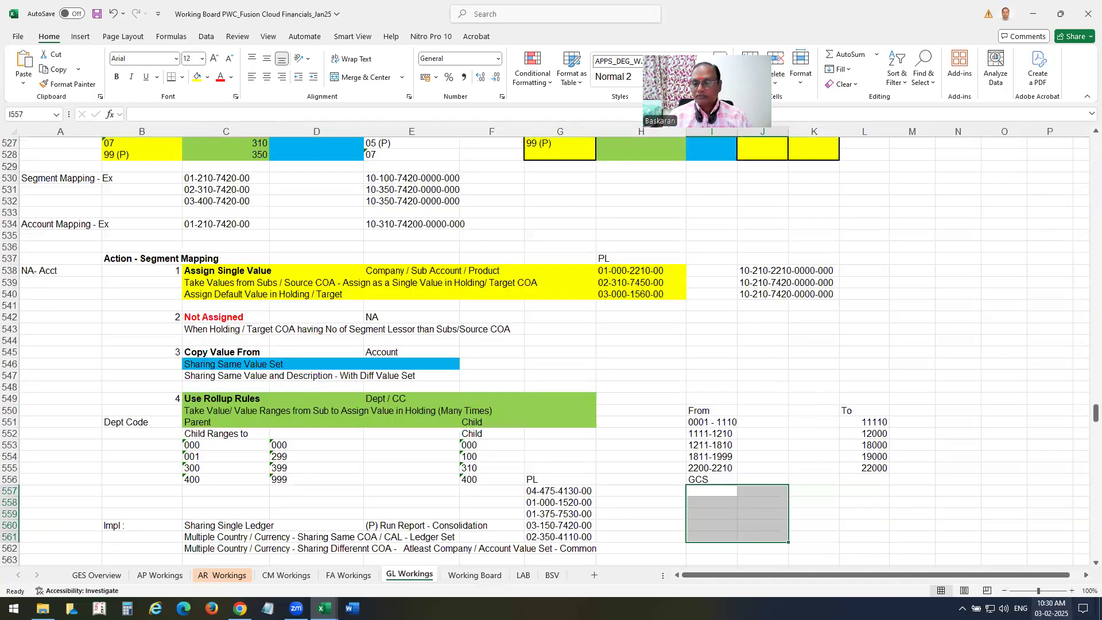
{"action": "left_click", "coordinate": [1004, 591]}
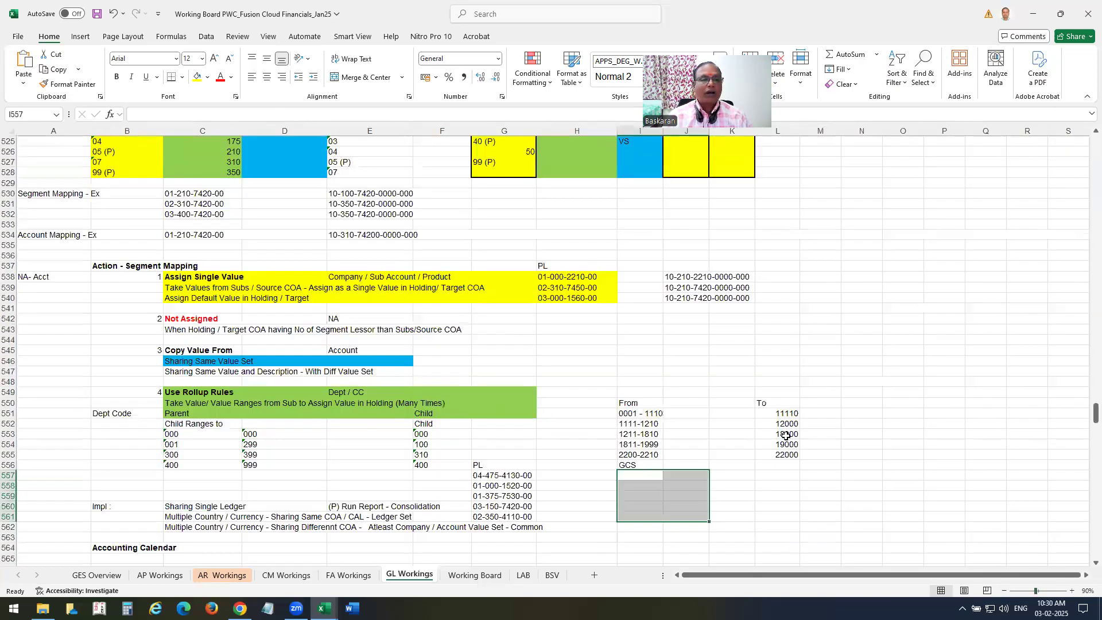
{"action": "scroll", "coordinate": [775, 424], "scroll_direction": "up", "scroll_amount": 1}
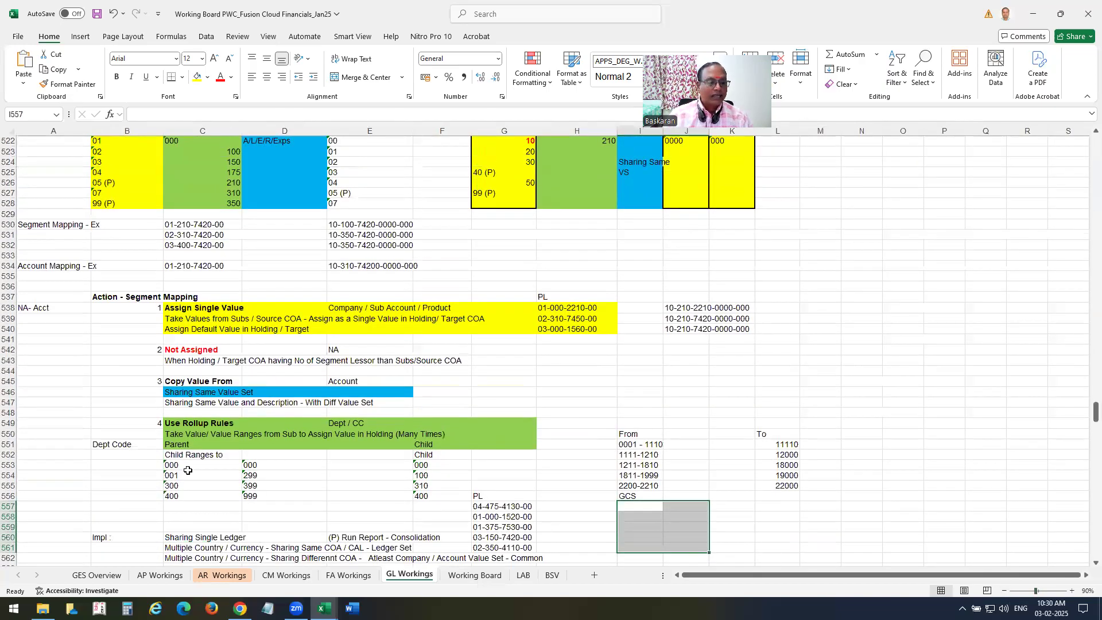
{"action": "left_click_drag", "start_coordinate": [176, 350], "coordinate": [475, 366]}
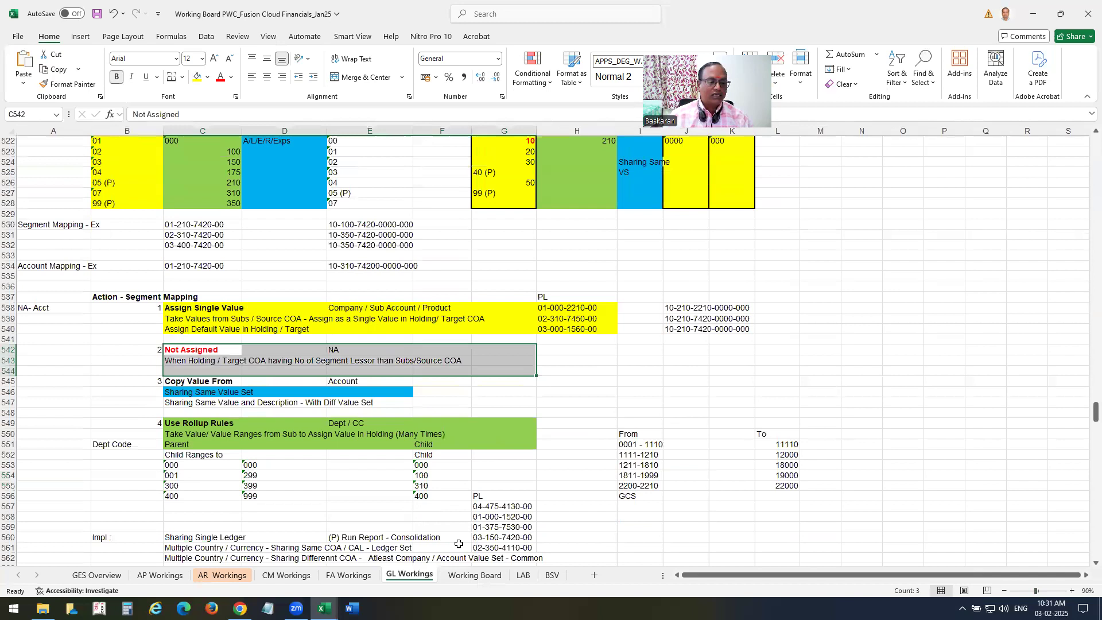
{"action": "left_click", "coordinate": [173, 466]}
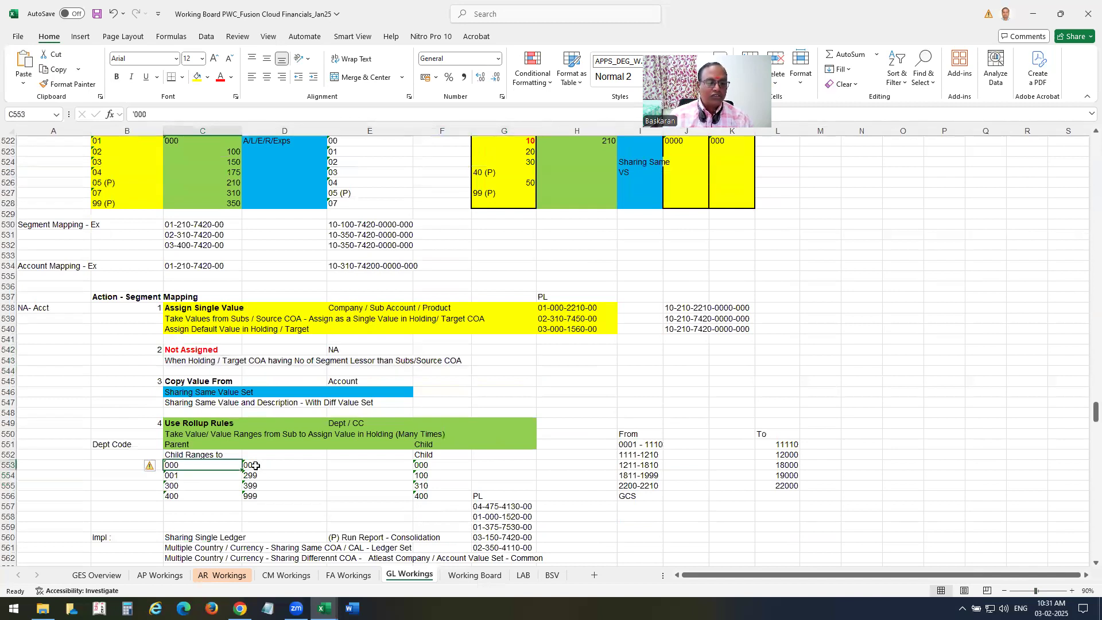
{"action": "left_click", "coordinate": [254, 465]}
{"action": "left_click", "coordinate": [425, 466]}
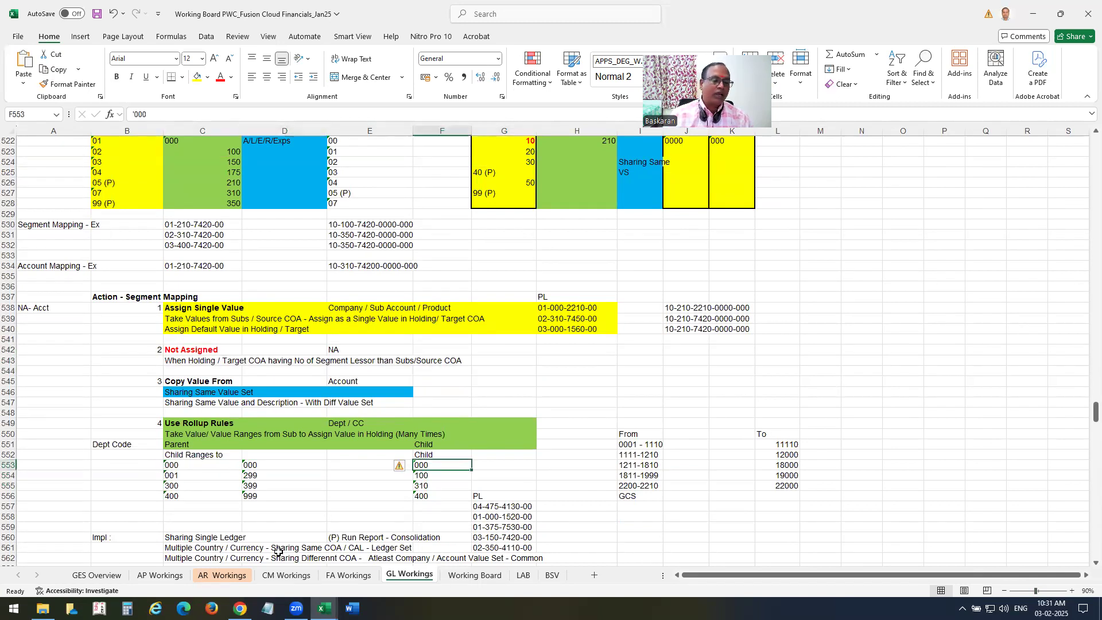
{"action": "left_click", "coordinate": [174, 485]}
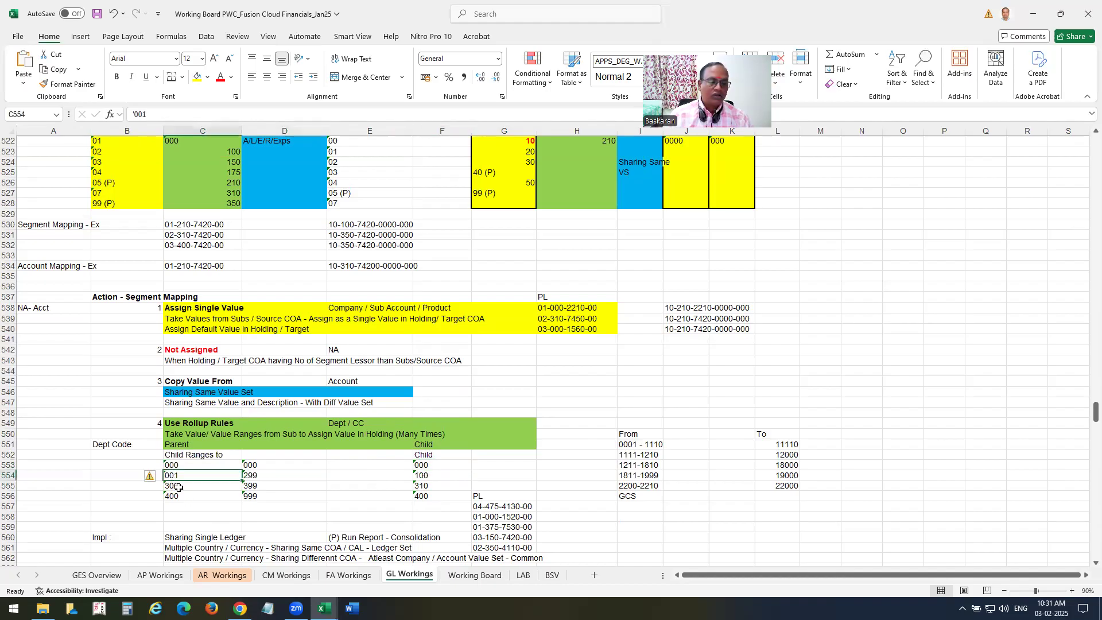
{"action": "left_click", "coordinate": [248, 475]}
{"action": "left_click", "coordinate": [420, 476]}
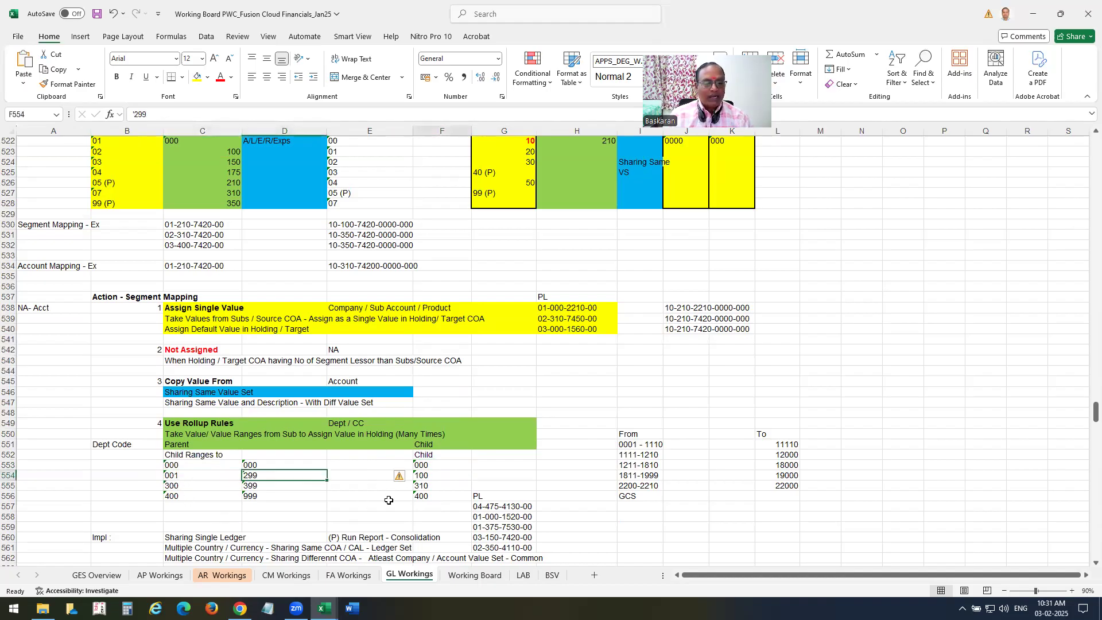
{"action": "left_click", "coordinate": [168, 485]}
{"action": "left_click", "coordinate": [251, 486]}
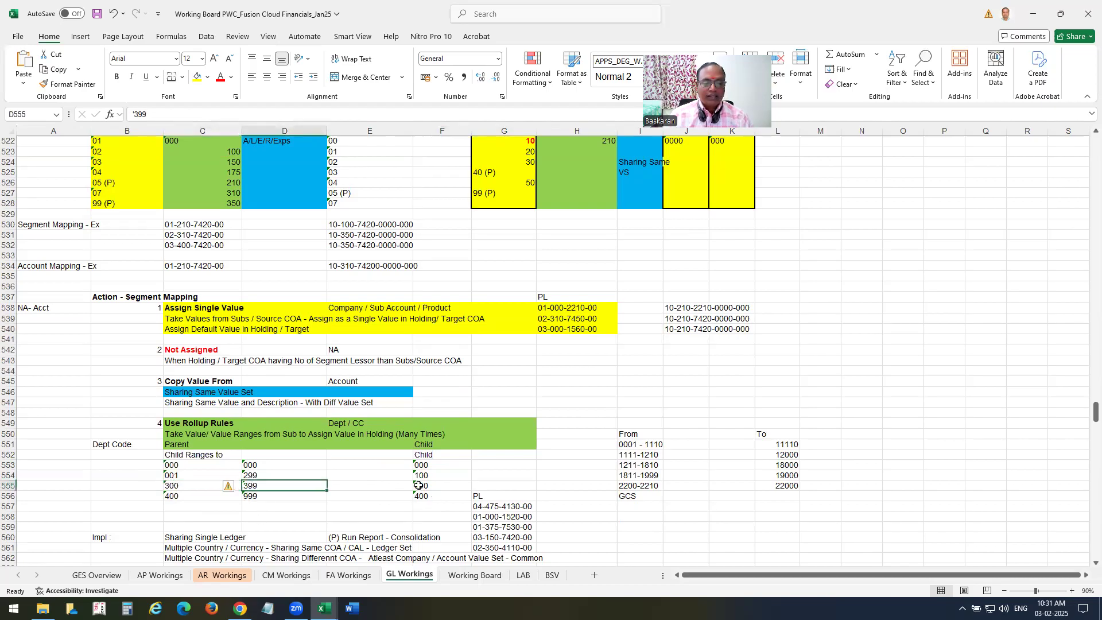
{"action": "left_click", "coordinate": [421, 486]}
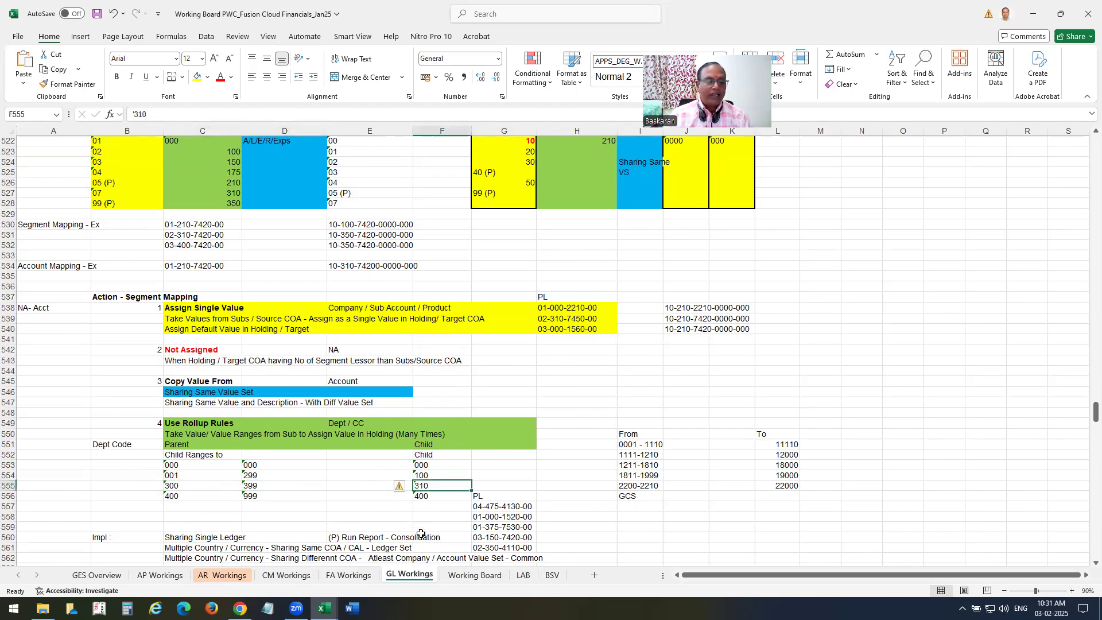
{"action": "left_click", "coordinate": [171, 497]}
{"action": "left_click", "coordinate": [253, 496]}
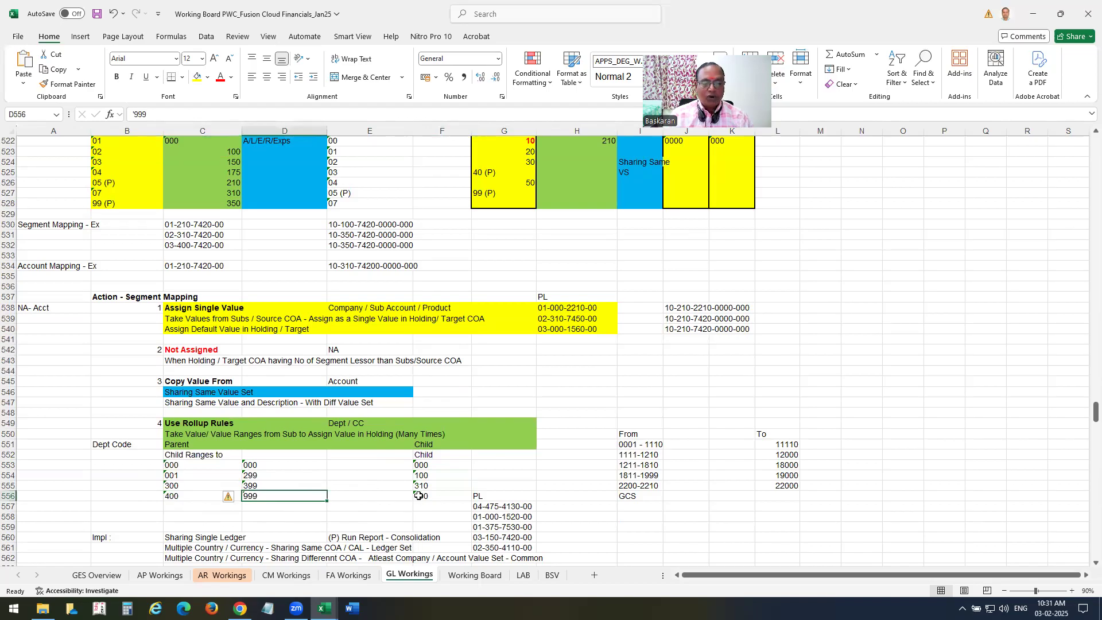
{"action": "left_click", "coordinate": [418, 495]}
{"action": "scroll", "coordinate": [622, 490], "scroll_direction": "down", "scroll_amount": 2}
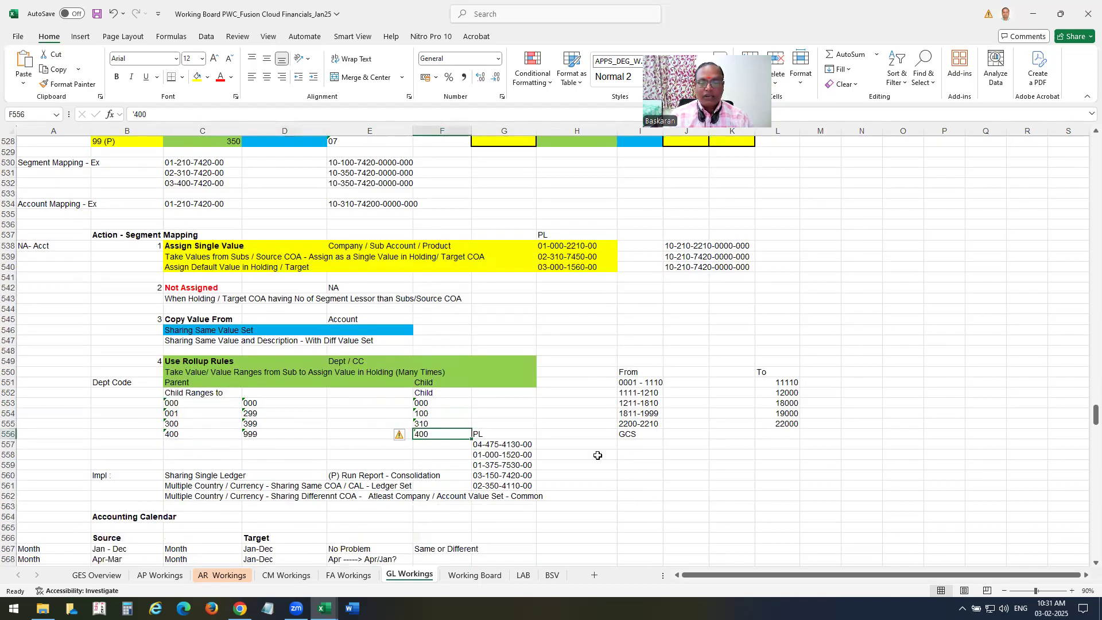
{"action": "left_click", "coordinate": [630, 447]}
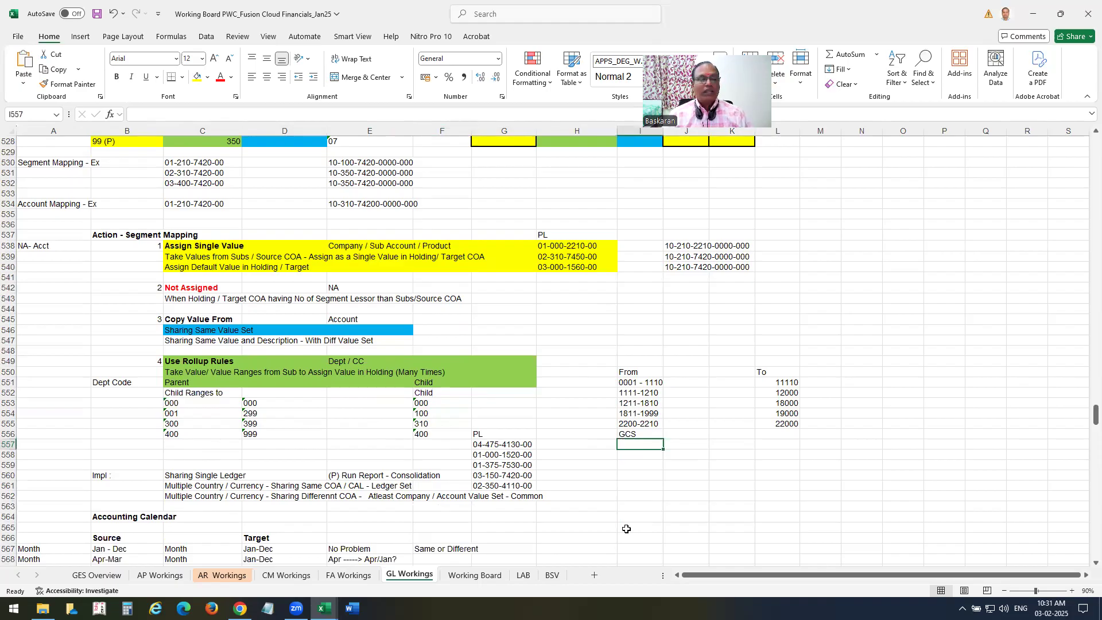
{"action": "left_click", "coordinate": [496, 446]}
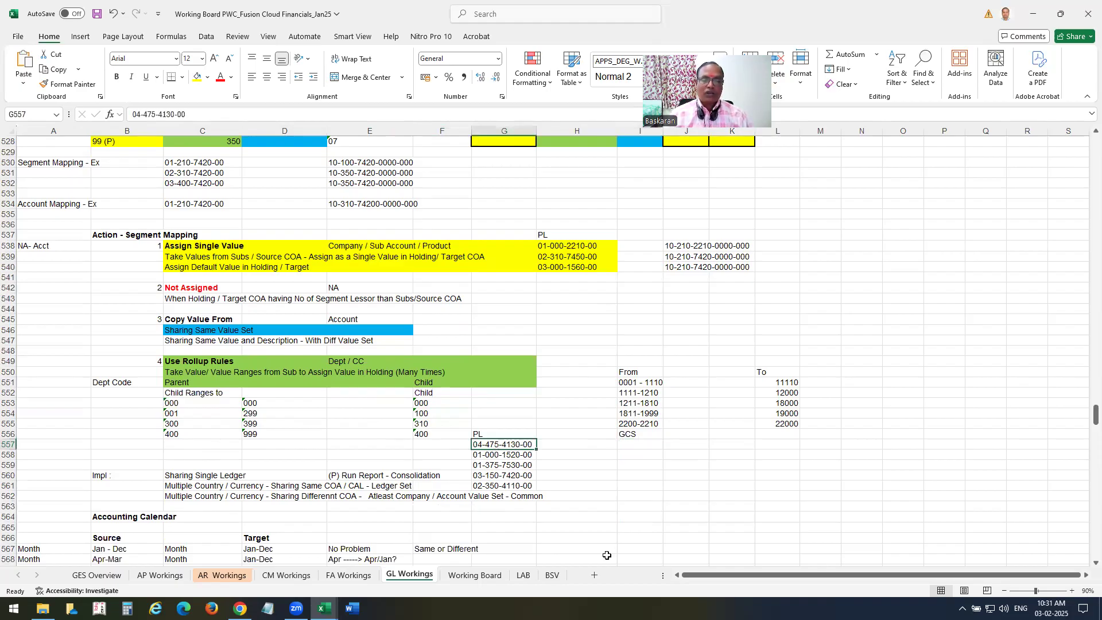
{"action": "left_click", "coordinate": [628, 445]}
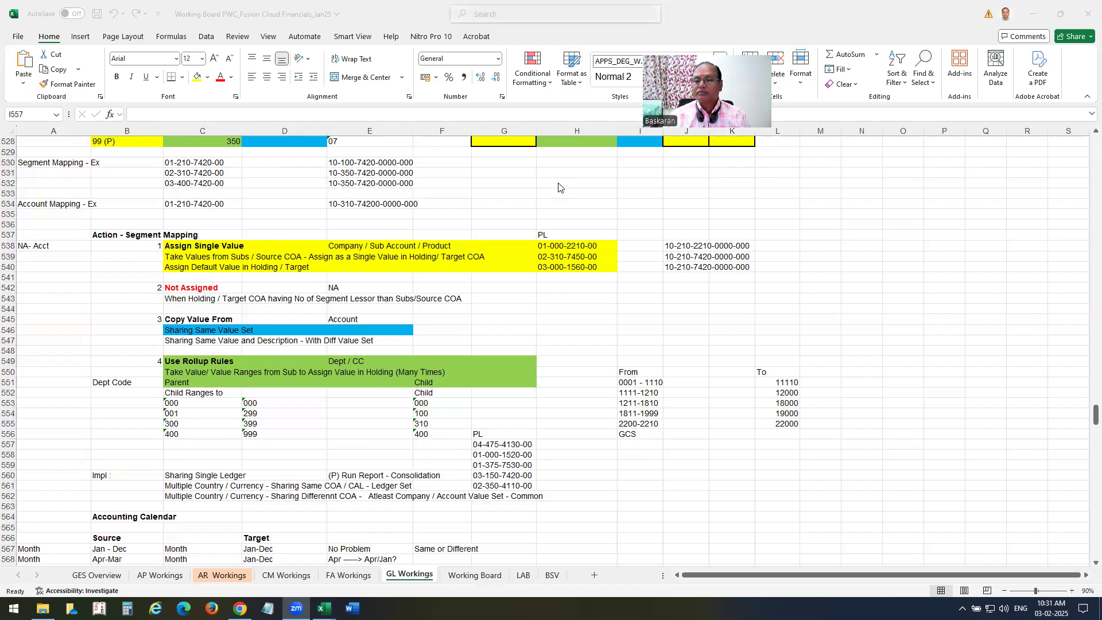
{"action": "left_click", "coordinate": [594, 450]}
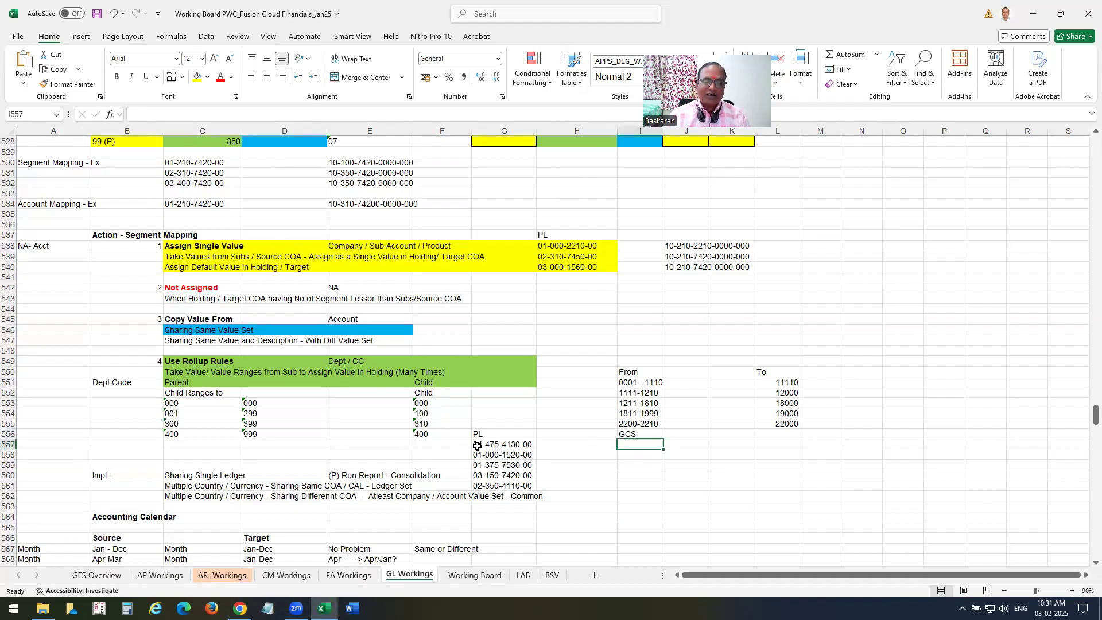
{"action": "type", "text": "10-400-"}
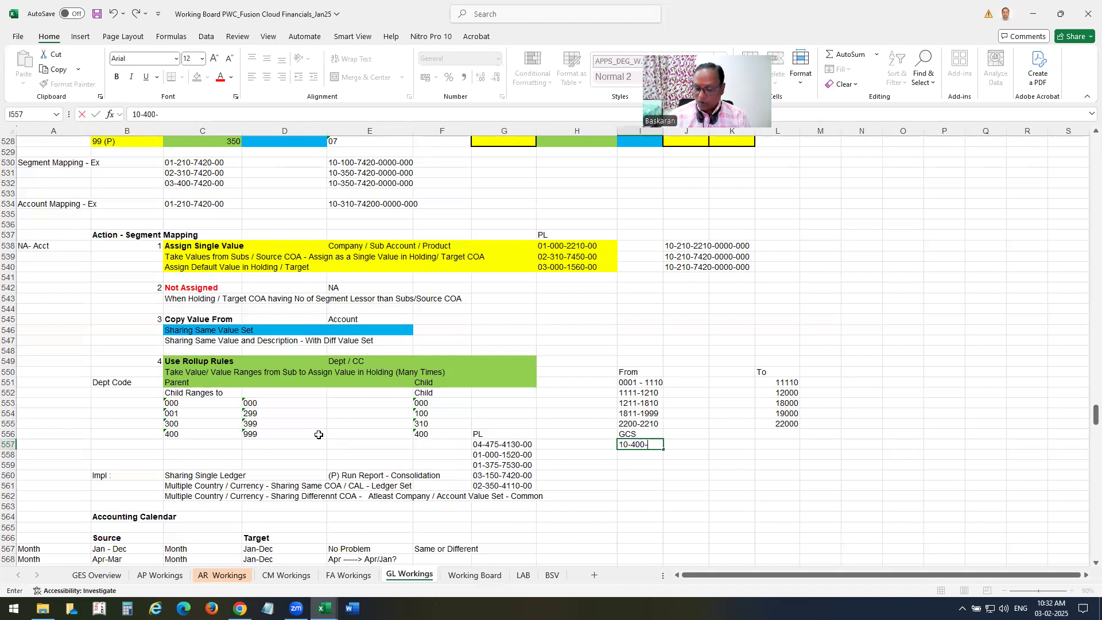
{"action": "type", "text": "0000-000"}
{"action": "key", "text": "Return"}
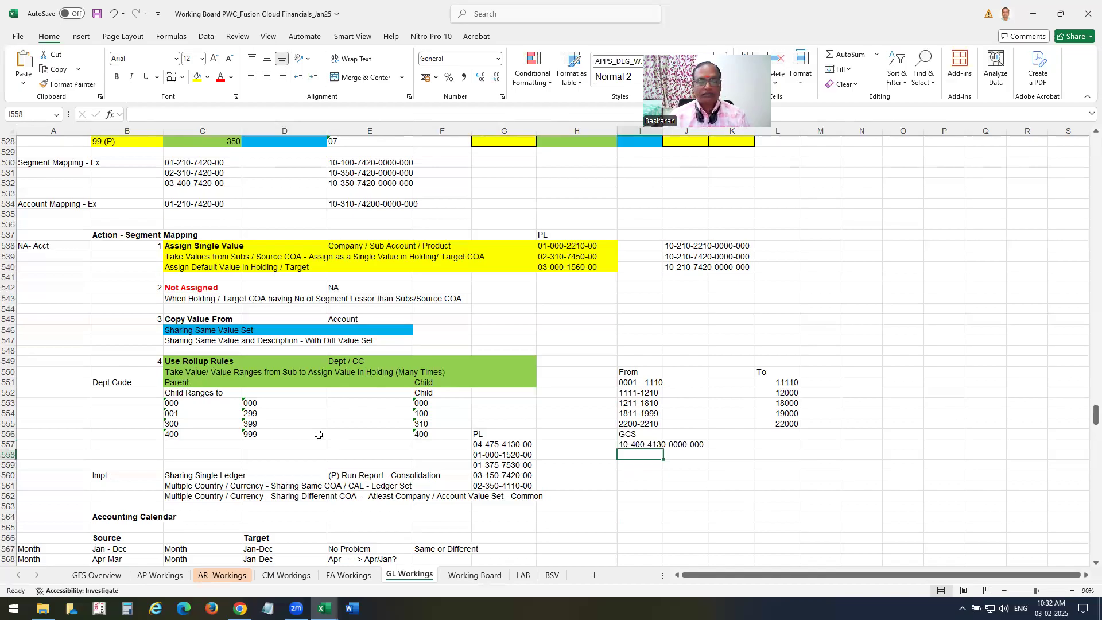
{"action": "type", "text": "10"}
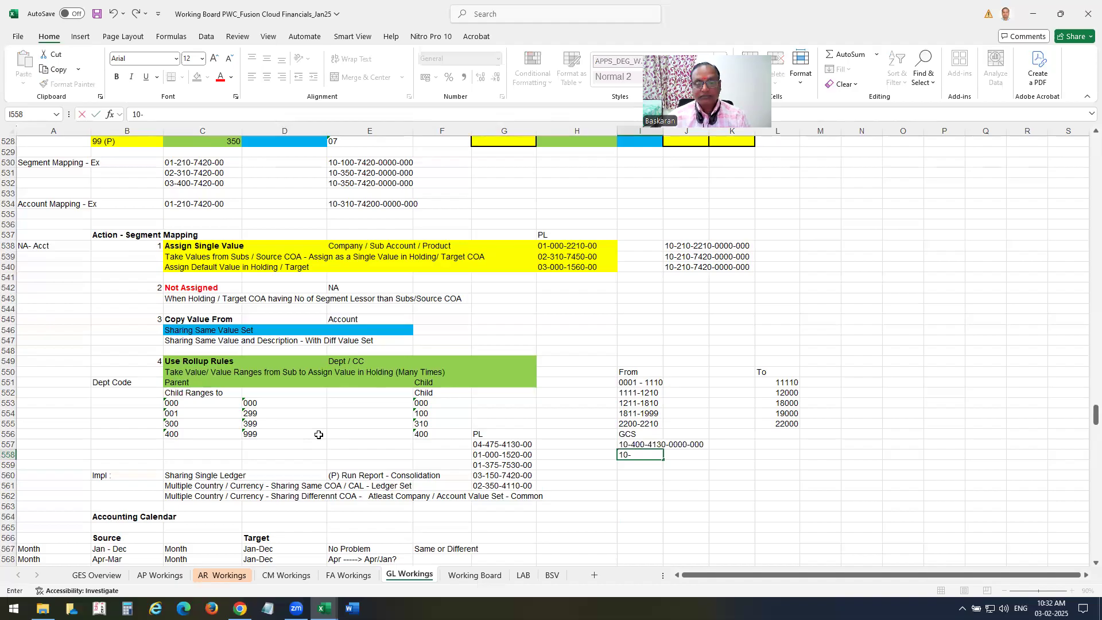
{"action": "type", "text": "-000-"}
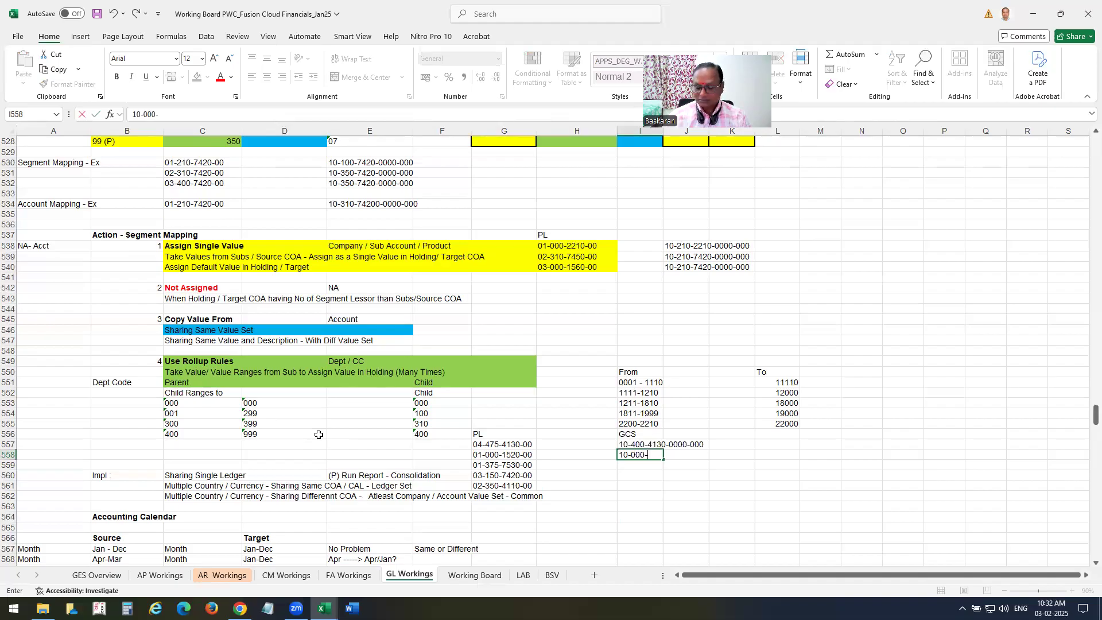
{"action": "type", "text": "20-0000-000"}
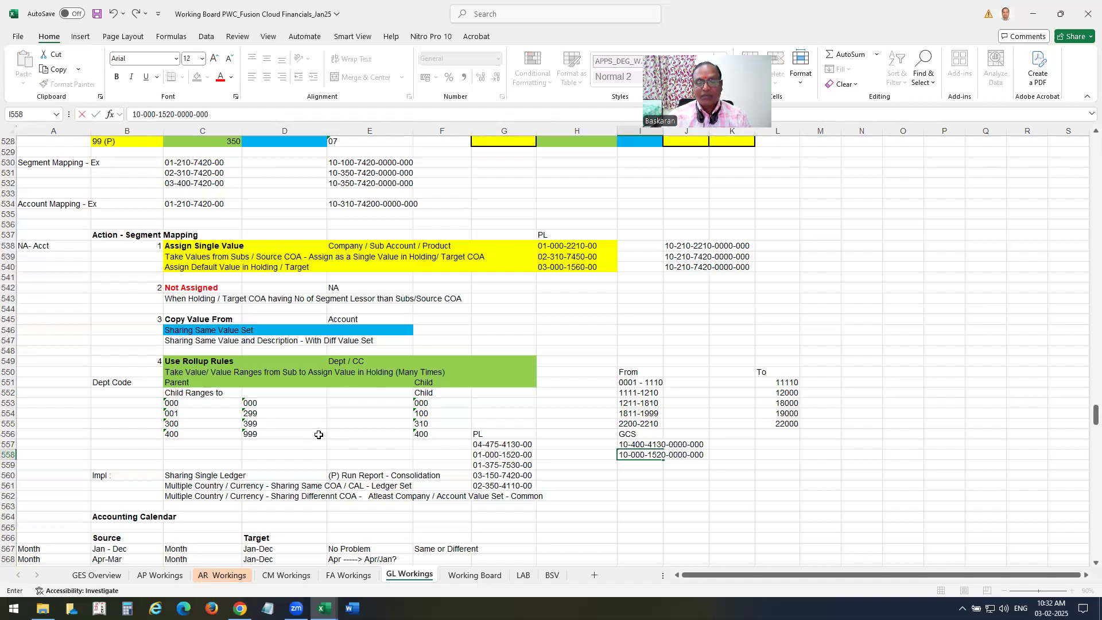
{"action": "key", "text": "Return"}
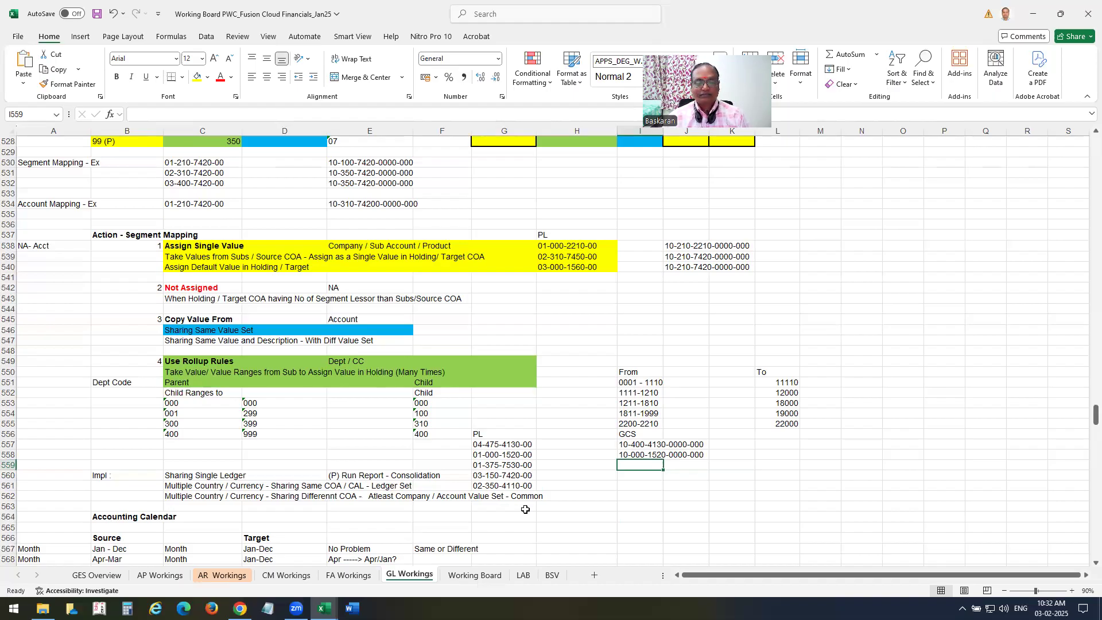
{"action": "type", "text": "10-"}
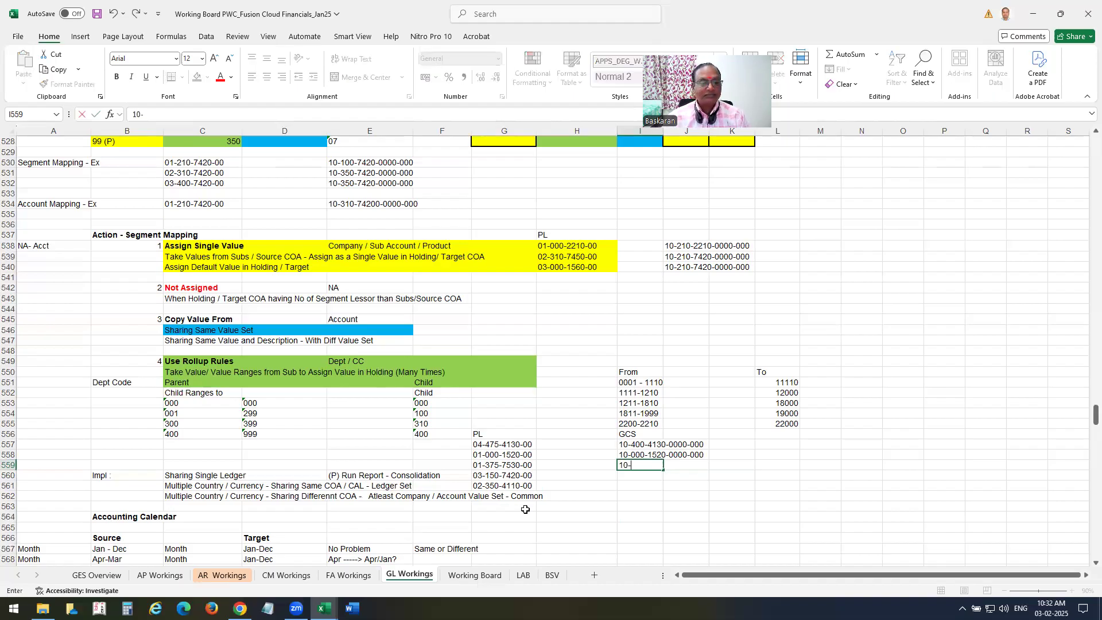
{"action": "type", "text": "310-7530-0000-0000"}
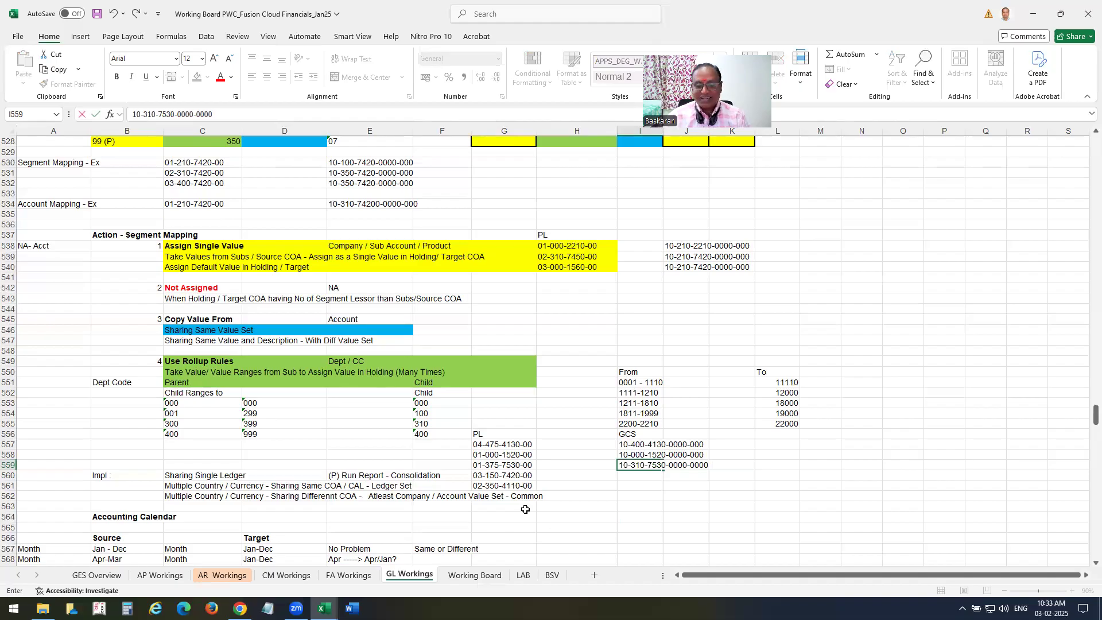
{"action": "key", "text": "BackSpace"}
{"action": "key", "text": "Return"}
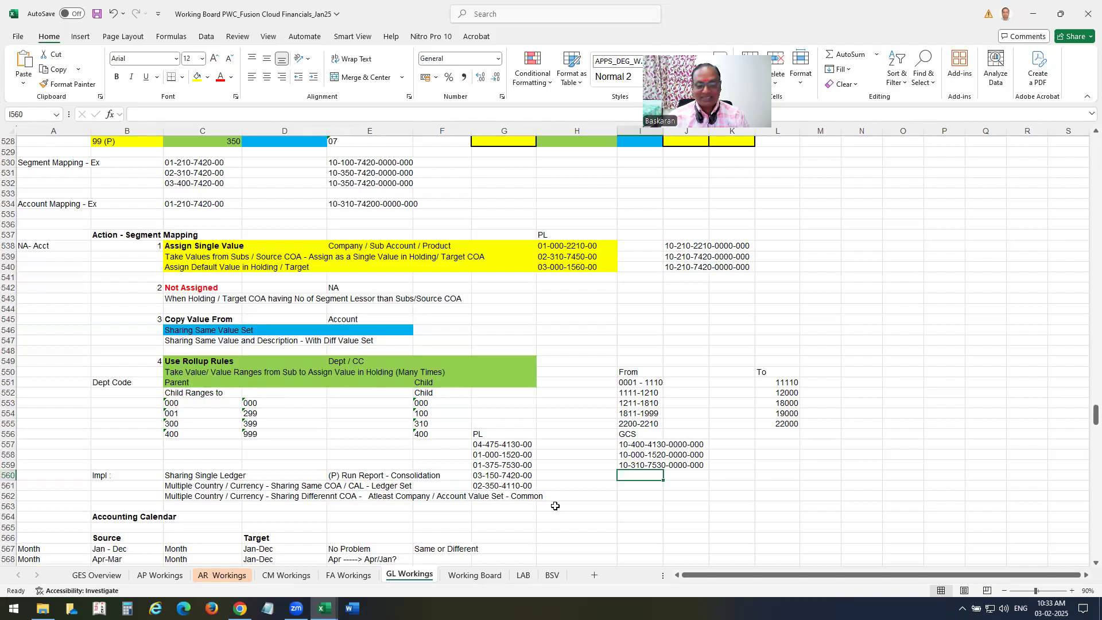
{"action": "type", "text": "10-"}
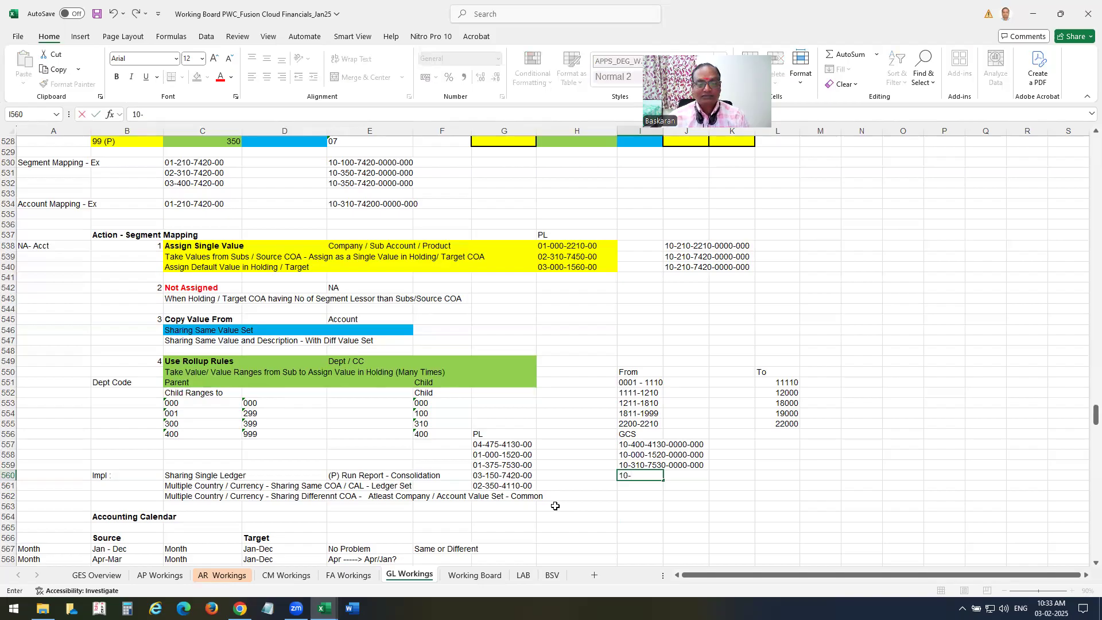
{"action": "type", "text": "100-00"}
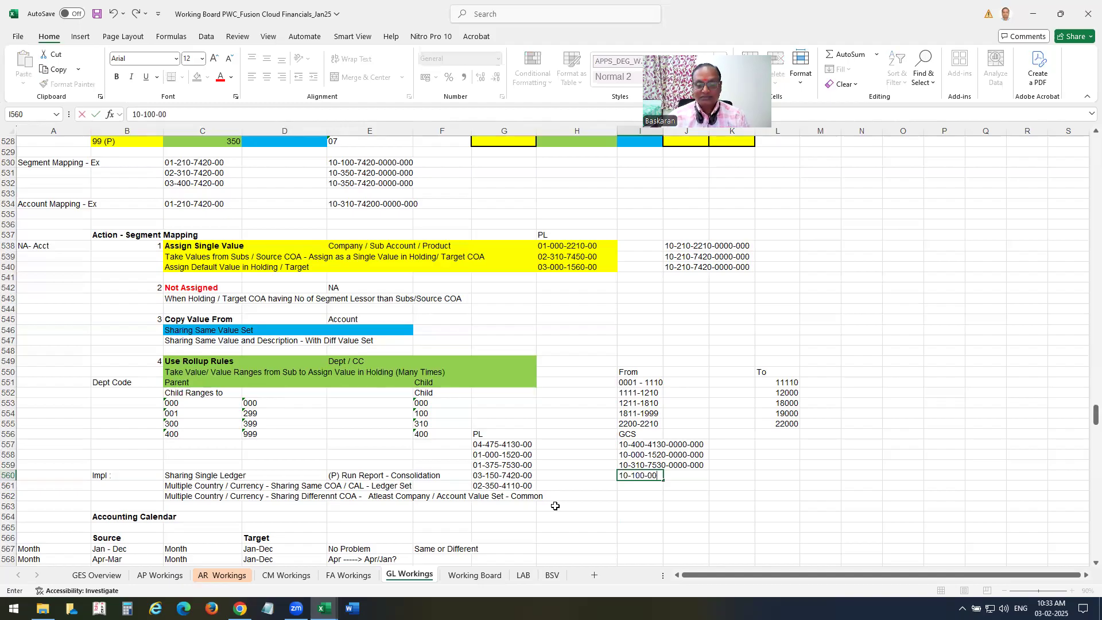
{"action": "key", "text": "BackSpace"}
{"action": "key", "text": "BackSpace"}
{"action": "type", "text": "7420-0000-000"}
{"action": "key", "text": "Return"}
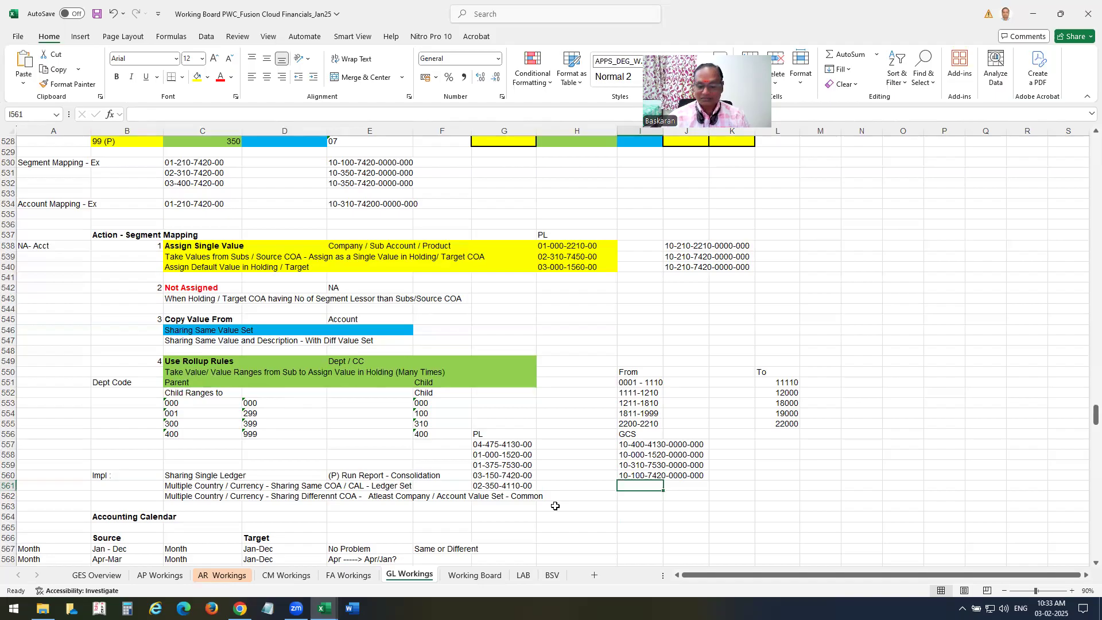
{"action": "type", "text": "10-"}
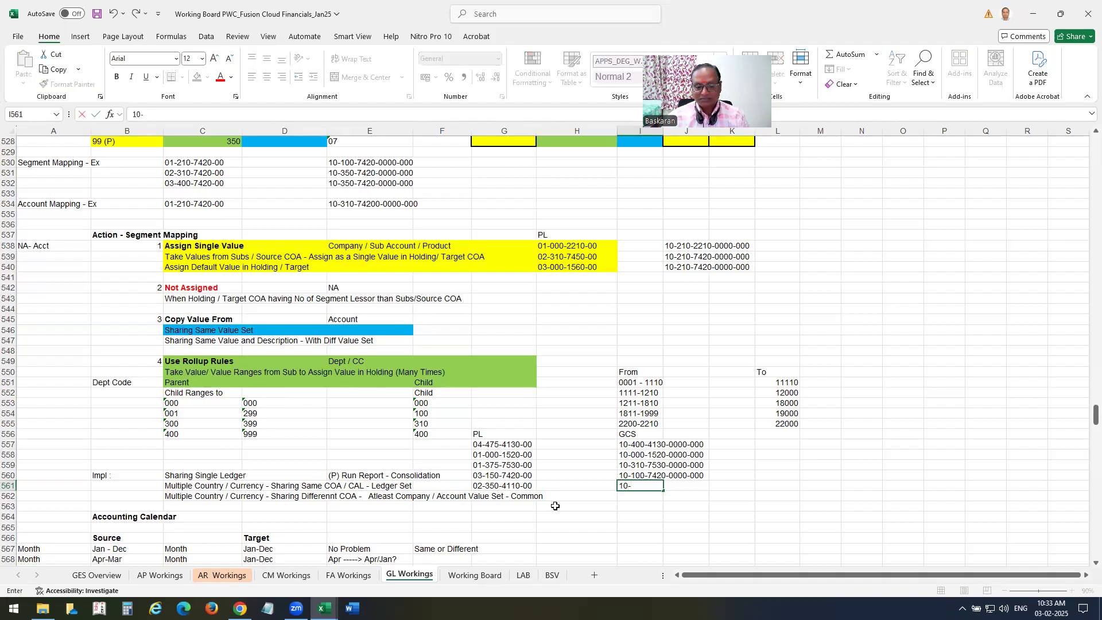
{"action": "type", "text": "3"}
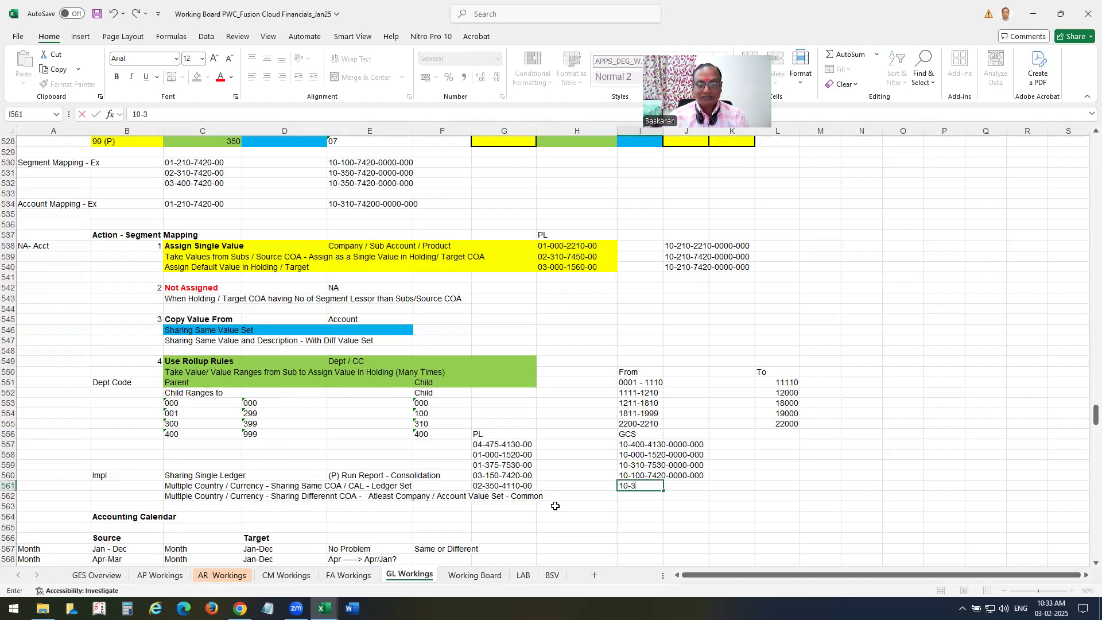
{"action": "type", "text": "140-"}
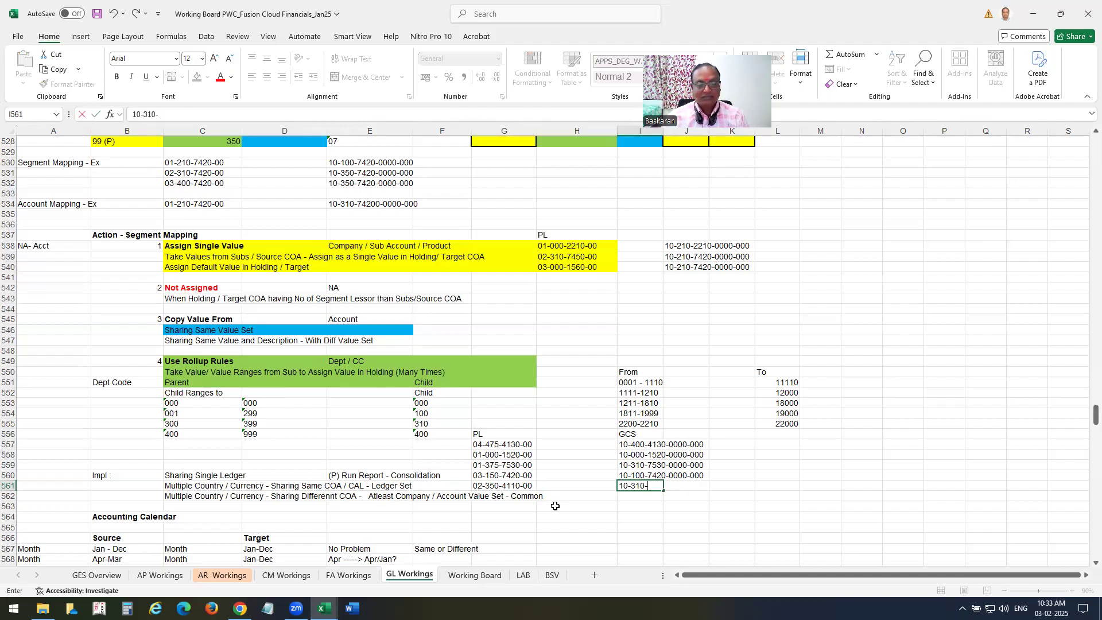
{"action": "type", "text": "411"}
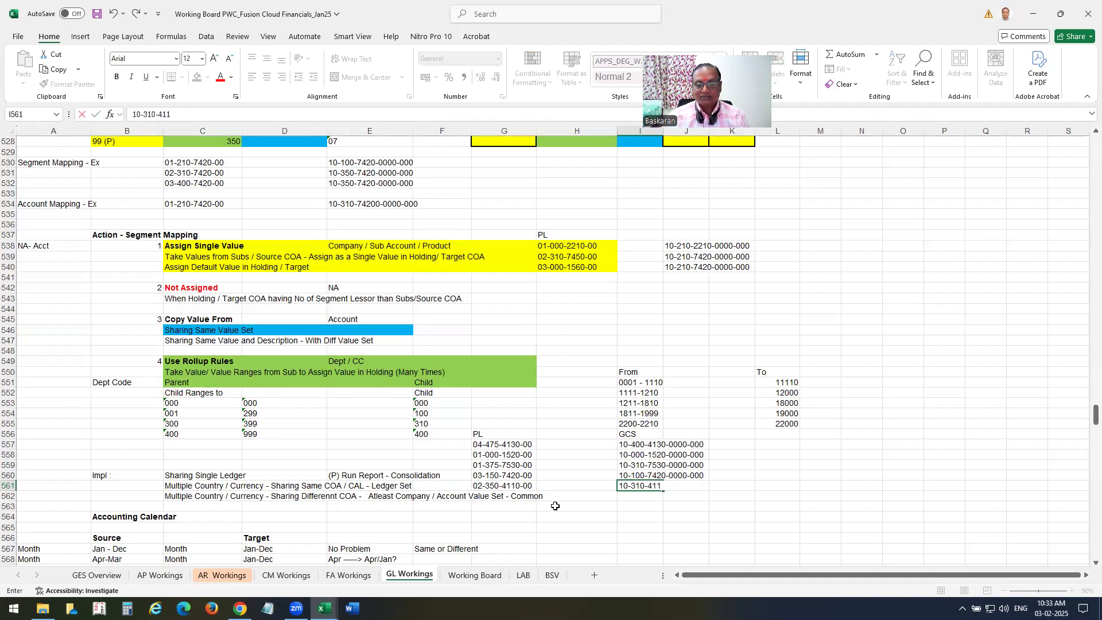
{"action": "type", "text": "0-0000-000"}
{"action": "key", "text": "Return"}
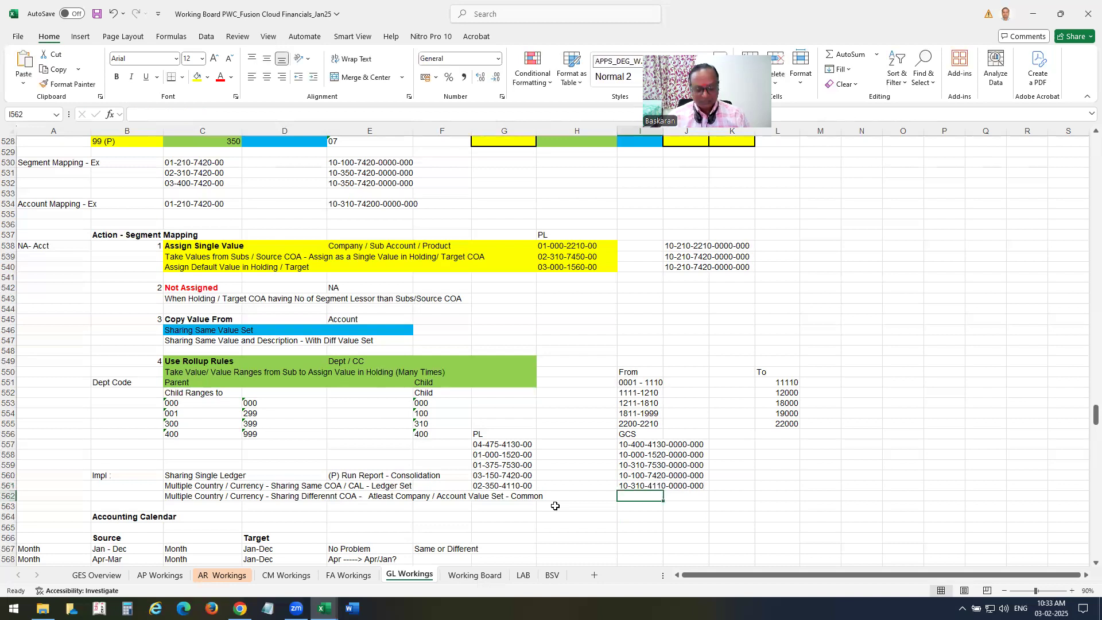
{"action": "key", "text": "ctrl+s"}
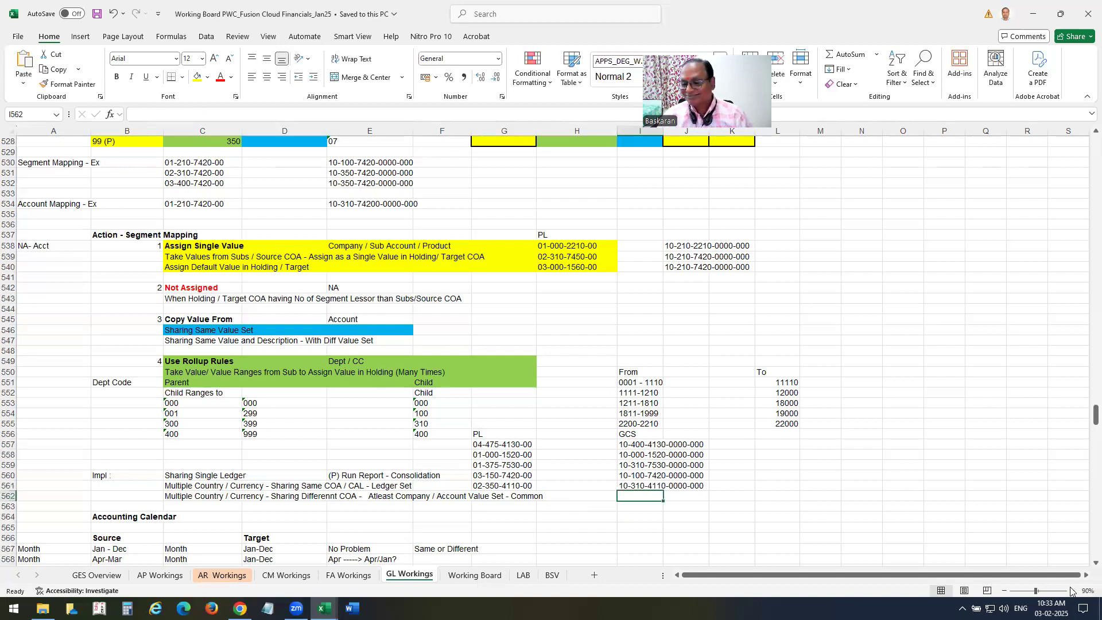
{"action": "left_click", "coordinate": [1071, 591]}
{"action": "left_click", "coordinate": [1071, 590]}
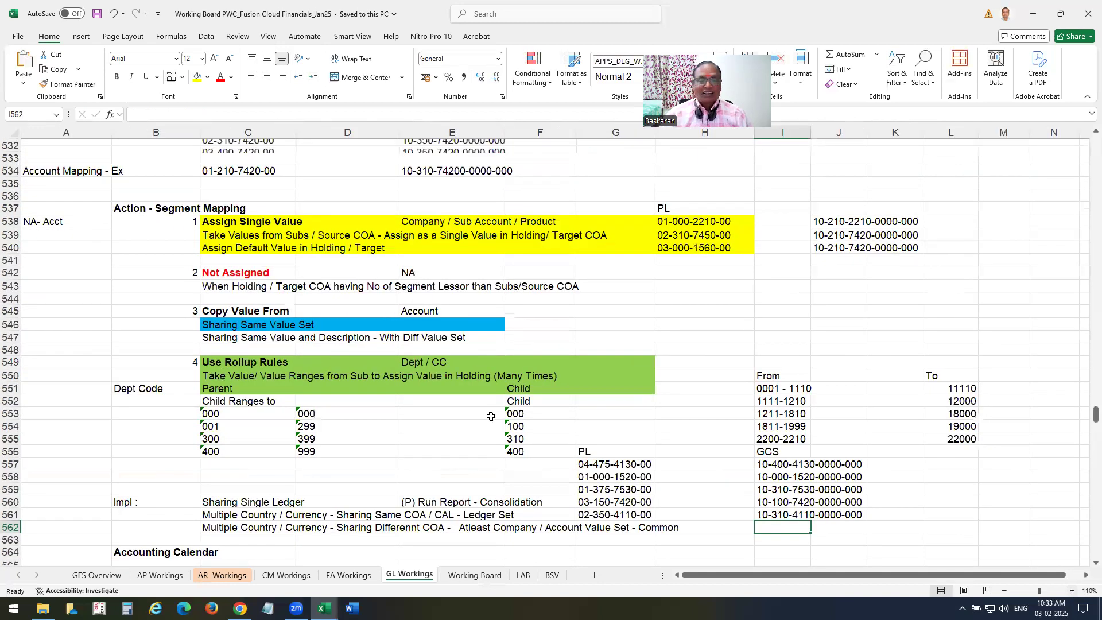
{"action": "scroll", "coordinate": [482, 373], "scroll_direction": "down", "scroll_amount": 2}
{"action": "scroll", "coordinate": [480, 375], "scroll_direction": "up", "scroll_amount": 2}
{"action": "scroll", "coordinate": [480, 374], "scroll_direction": "up", "scroll_amount": 1}
{"action": "scroll", "coordinate": [480, 377], "scroll_direction": "up", "scroll_amount": 2}
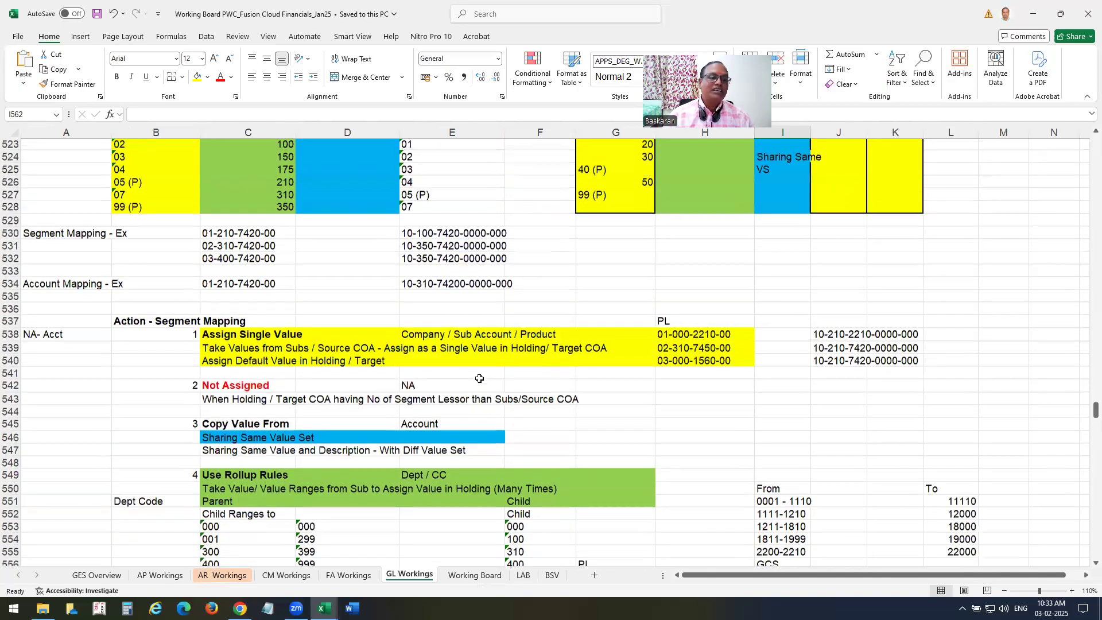
{"action": "scroll", "coordinate": [480, 379], "scroll_direction": "up", "scroll_amount": 5}
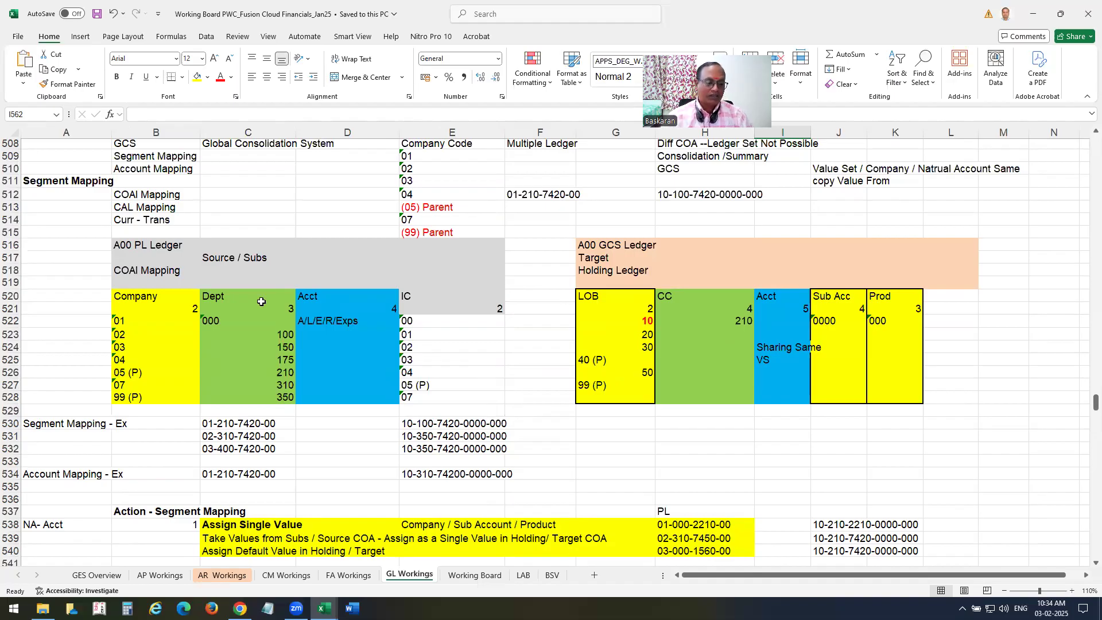
{"action": "mouse_move", "coordinate": [324, 608]}
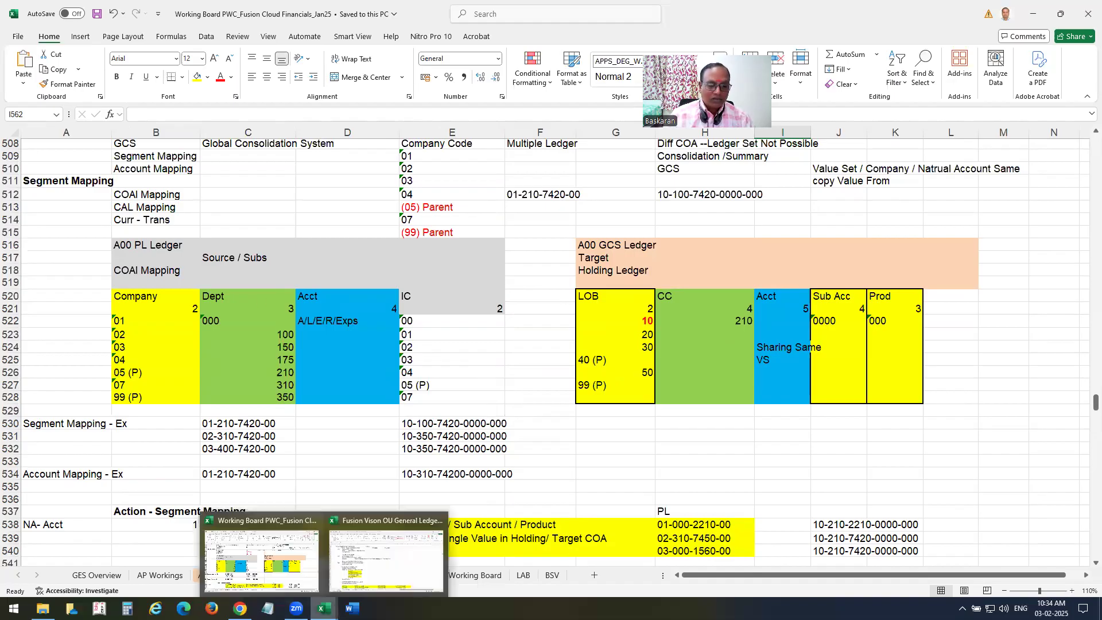
Review the Define / Create Consolidation Ledger rows in the General Ledger Board workbook.
{"action": "left_click", "coordinate": [411, 574]}
{"action": "left_click", "coordinate": [139, 170]}
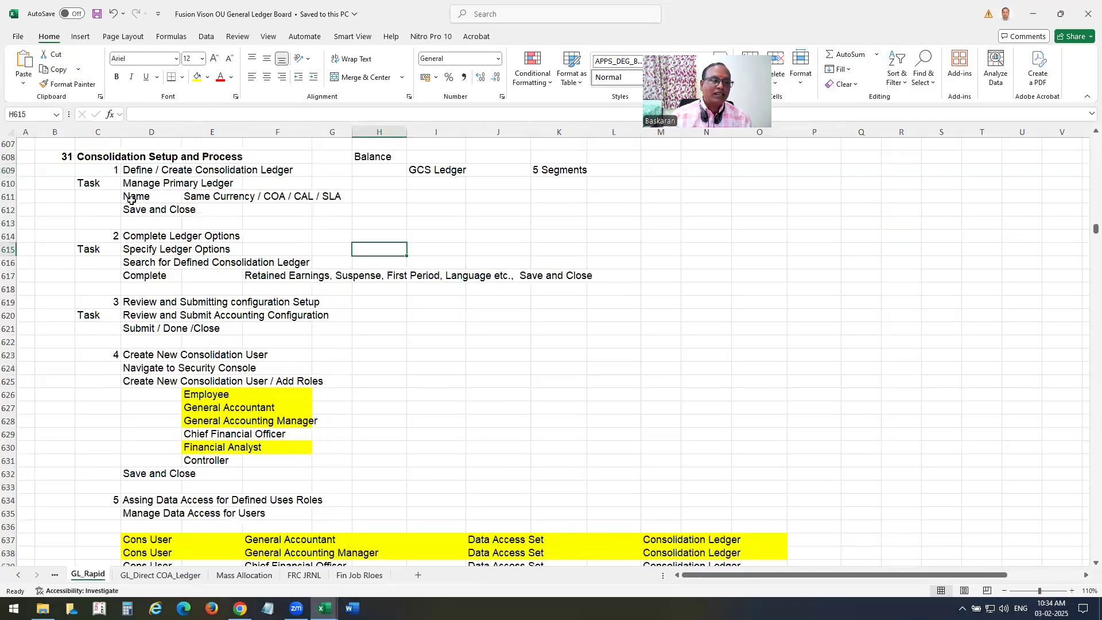
{"action": "left_click_drag", "start_coordinate": [133, 172], "coordinate": [325, 227]}
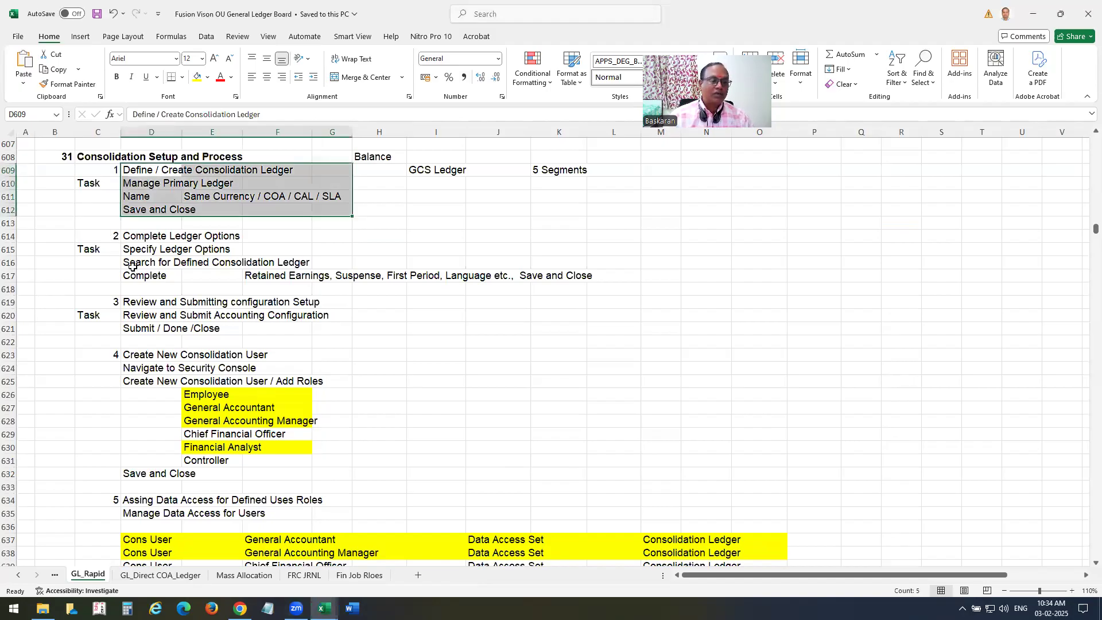
{"action": "left_click", "coordinate": [364, 424]}
Copy the Manage Chart of Accounts Mapping task from cell D654 and return to the browser.
{"action": "scroll", "coordinate": [376, 390], "scroll_direction": "down", "scroll_amount": 4}
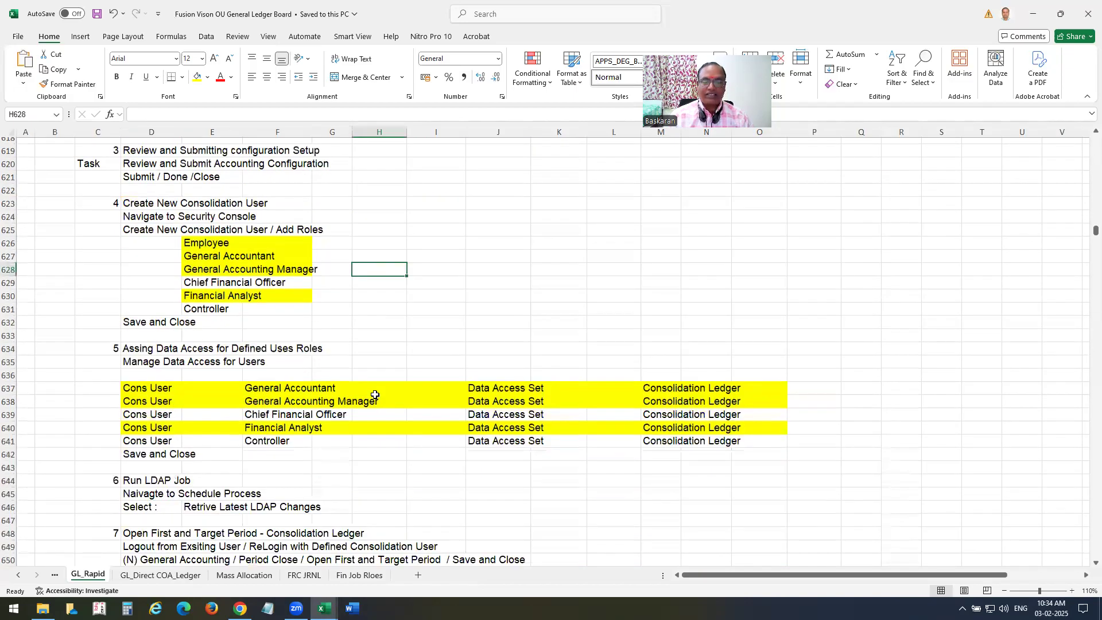
{"action": "scroll", "coordinate": [373, 394], "scroll_direction": "down", "scroll_amount": 6}
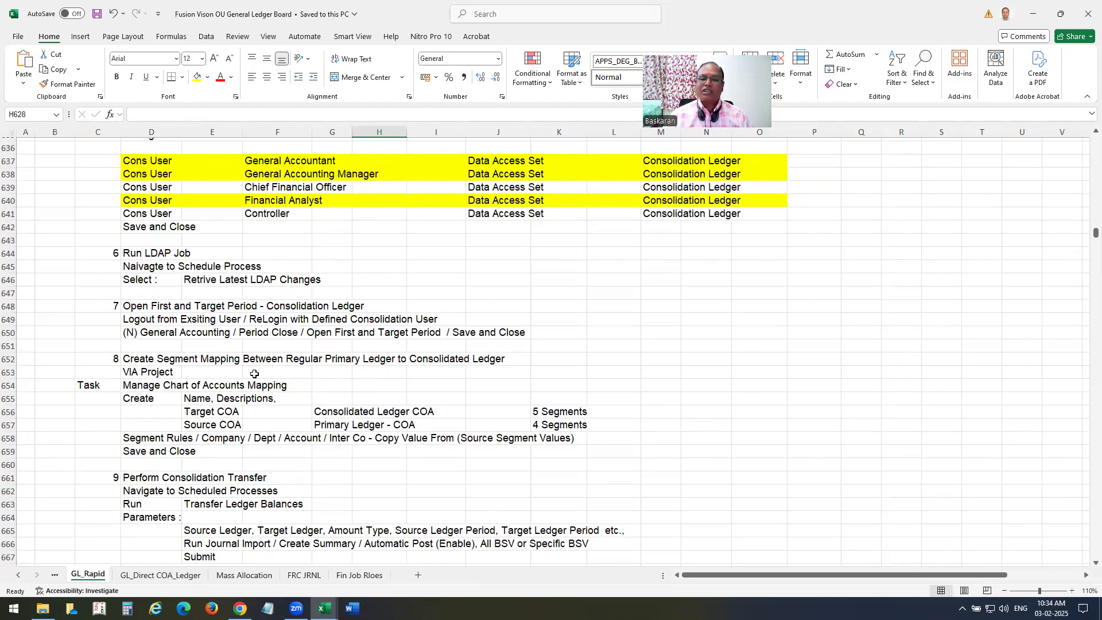
{"action": "scroll", "coordinate": [258, 352], "scroll_direction": "down", "scroll_amount": 2}
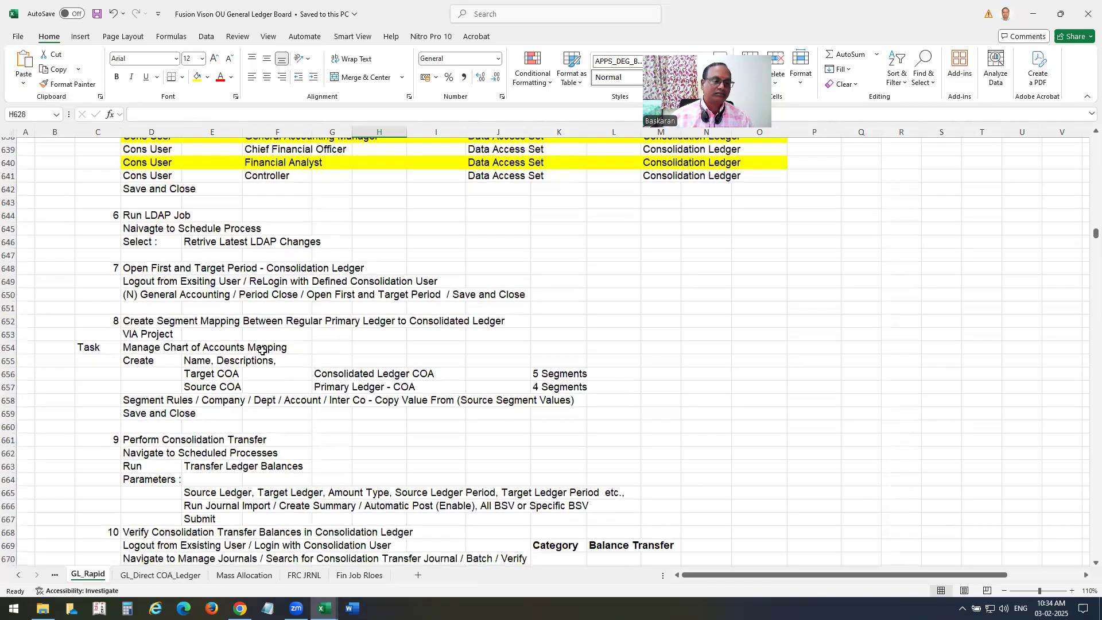
{"action": "scroll", "coordinate": [260, 348], "scroll_direction": "down", "scroll_amount": 1}
{"action": "left_click", "coordinate": [152, 274]}
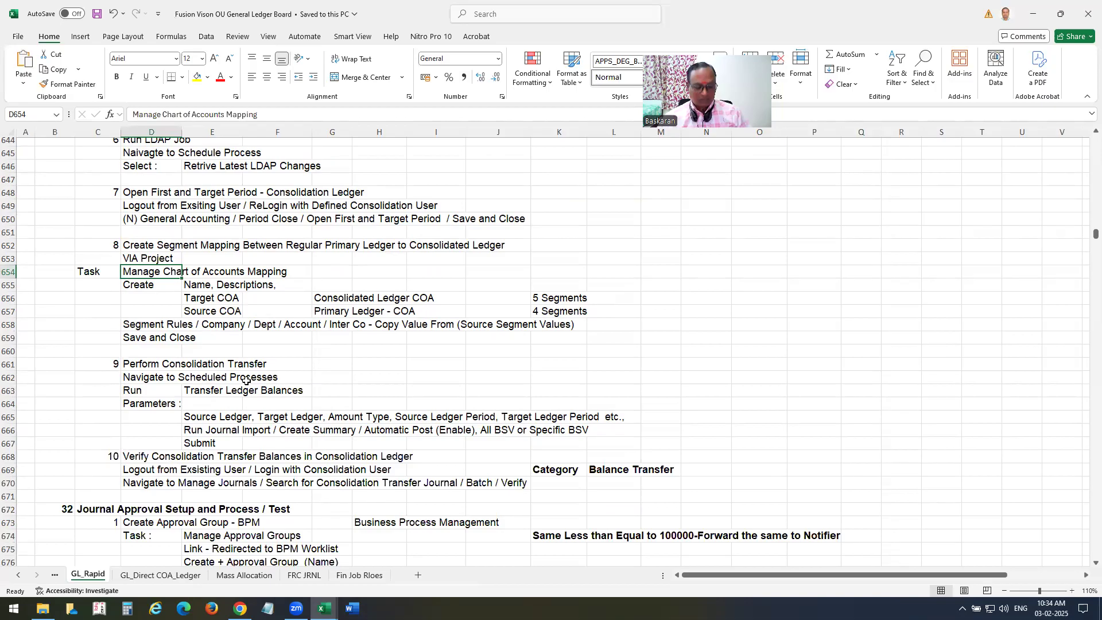
{"action": "key", "text": "ctrl+c"}
{"action": "key", "text": "alt+Tab"}
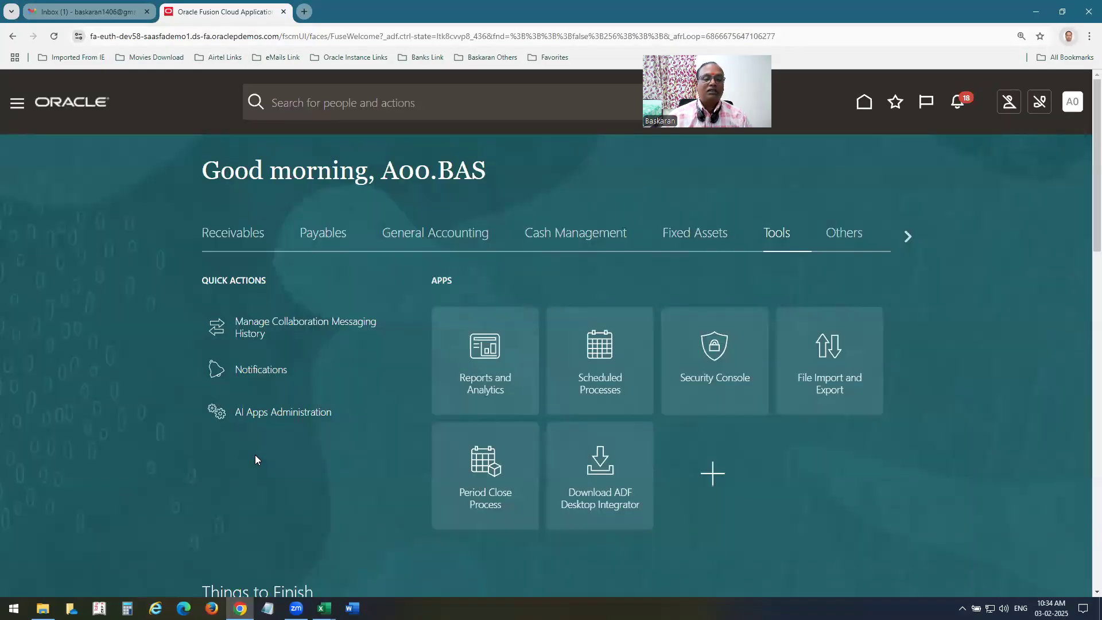
Go to Setup and Maintenance from the user settings menu.
{"action": "left_click", "coordinate": [1072, 102]}
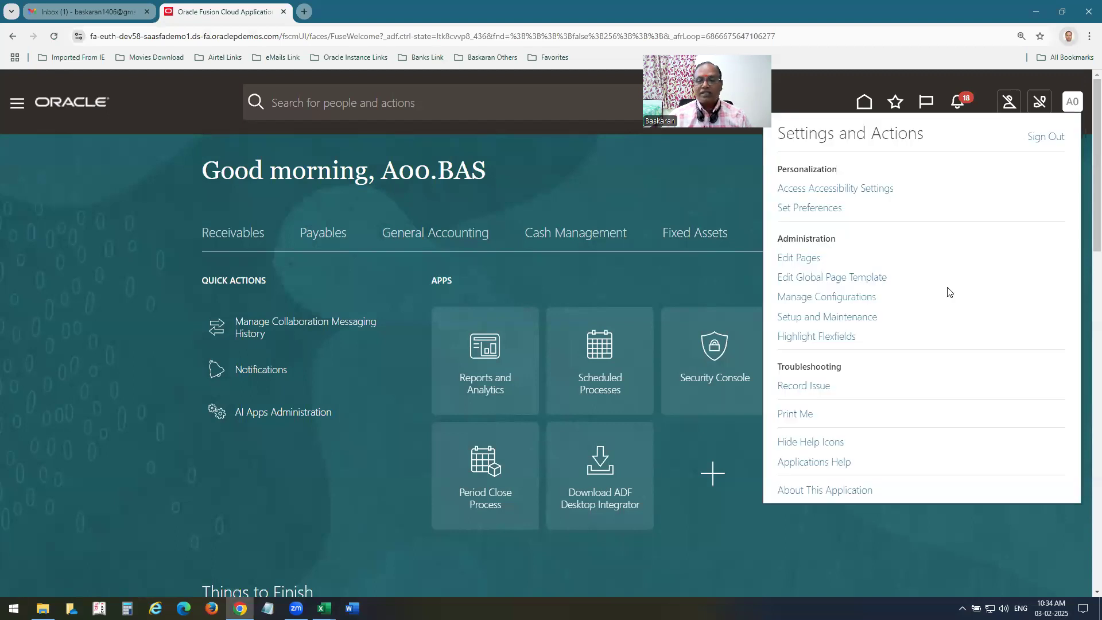
{"action": "left_click", "coordinate": [847, 318]}
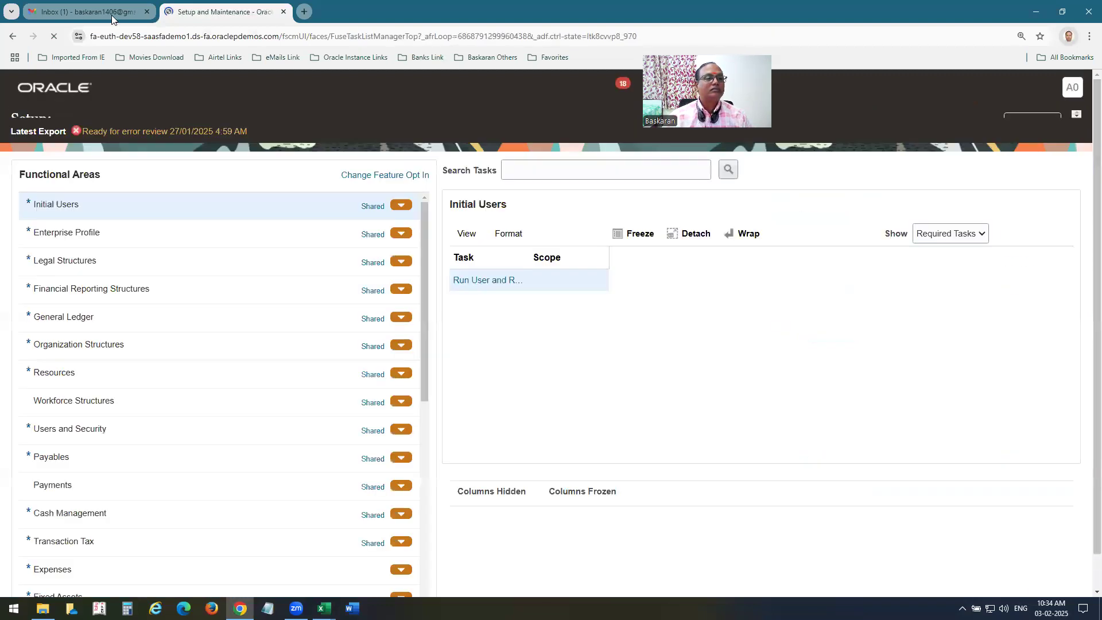
{"action": "left_click", "coordinate": [115, 14]}
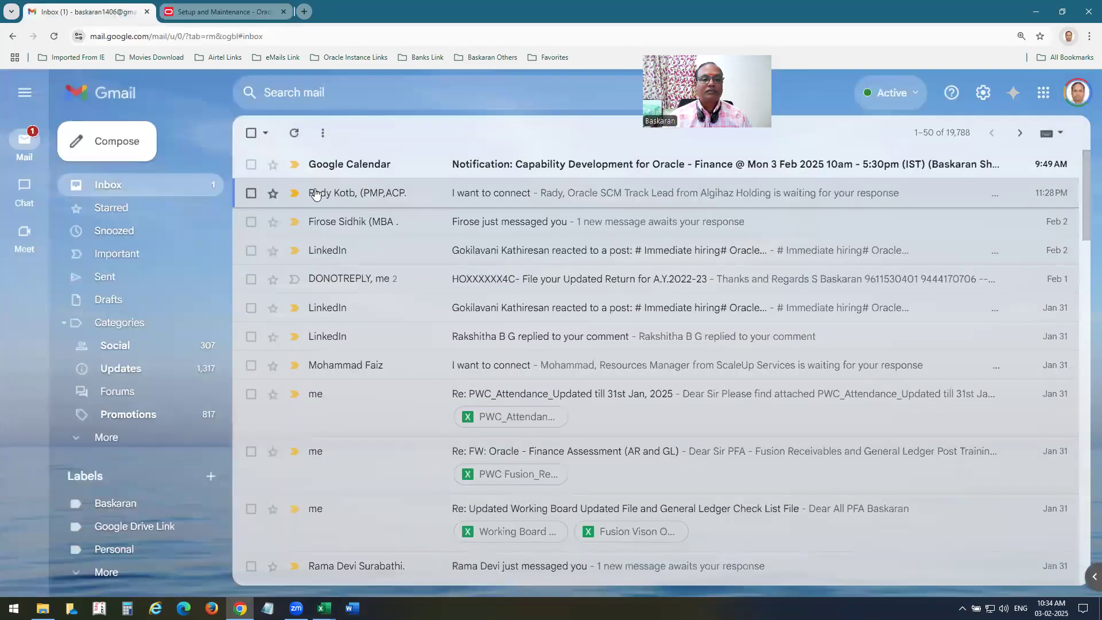
{"action": "left_click", "coordinate": [251, 165]}
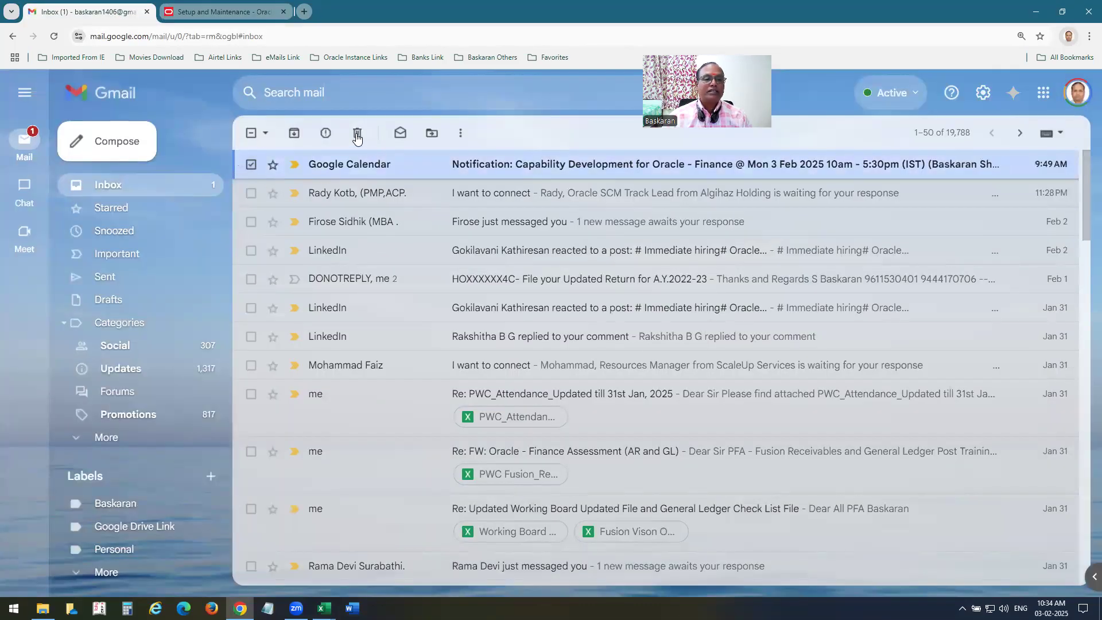
{"action": "left_click", "coordinate": [224, 12]}
Search the setup tasks for Manage Chart of Accounts Mapping and preview its mappings list.
{"action": "left_click", "coordinate": [531, 187]}
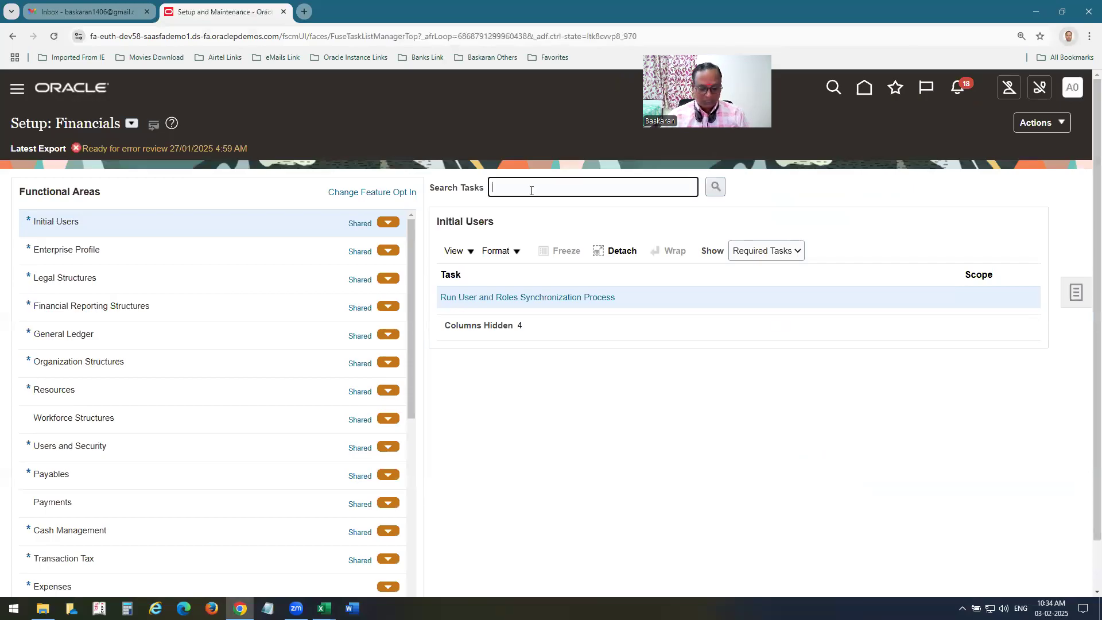
{"action": "key", "text": "ctrl+v"}
{"action": "key", "text": "Return"}
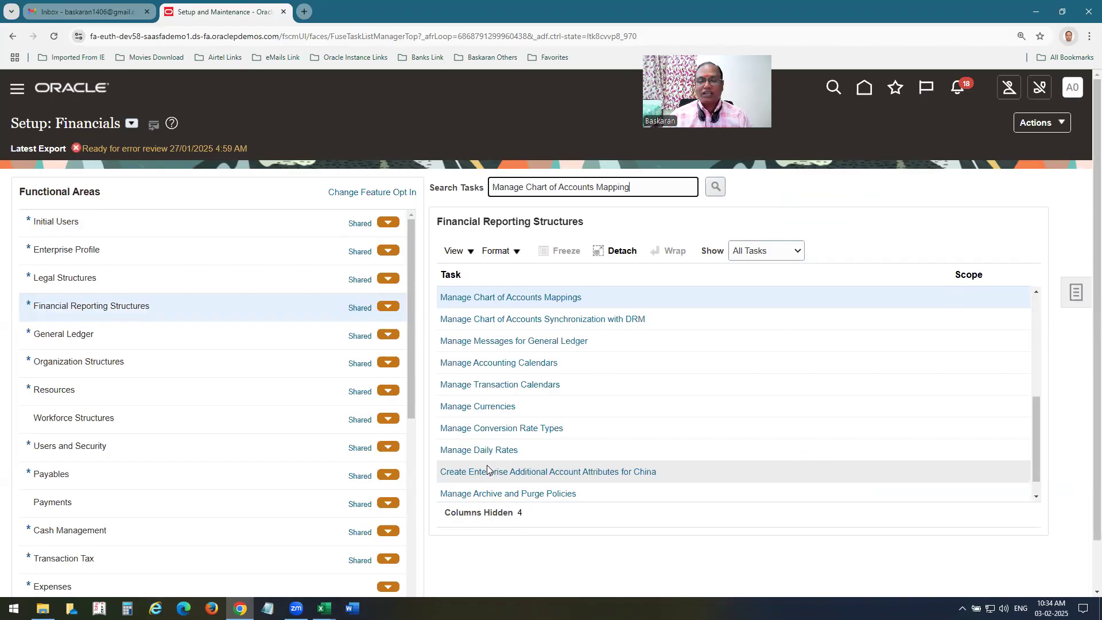
{"action": "left_click", "coordinate": [520, 299]}
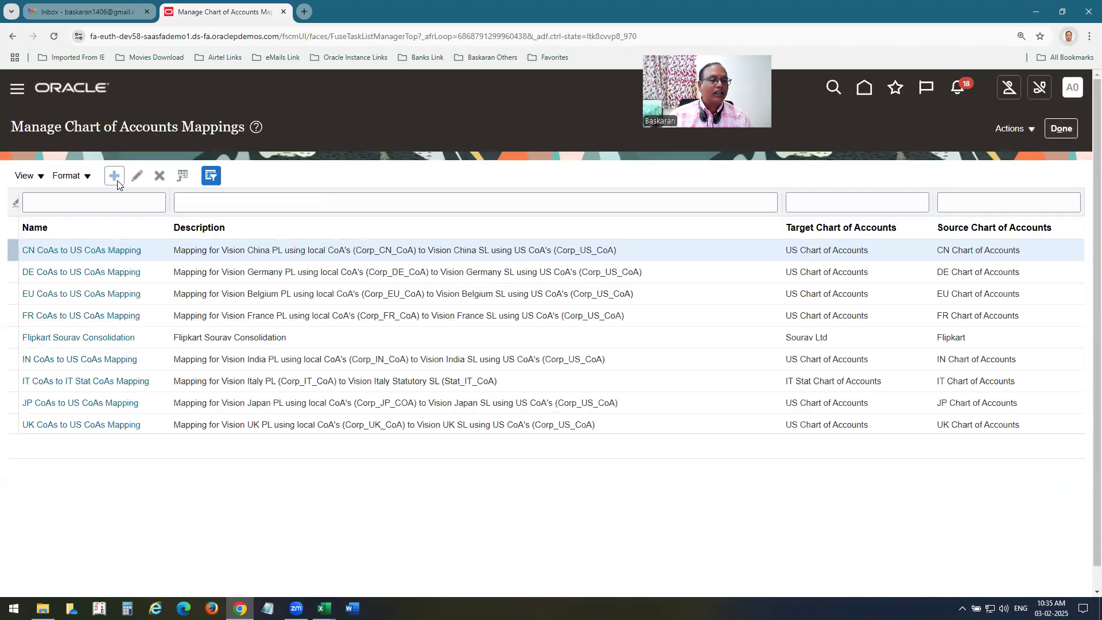
{"action": "left_click", "coordinate": [1063, 130]}
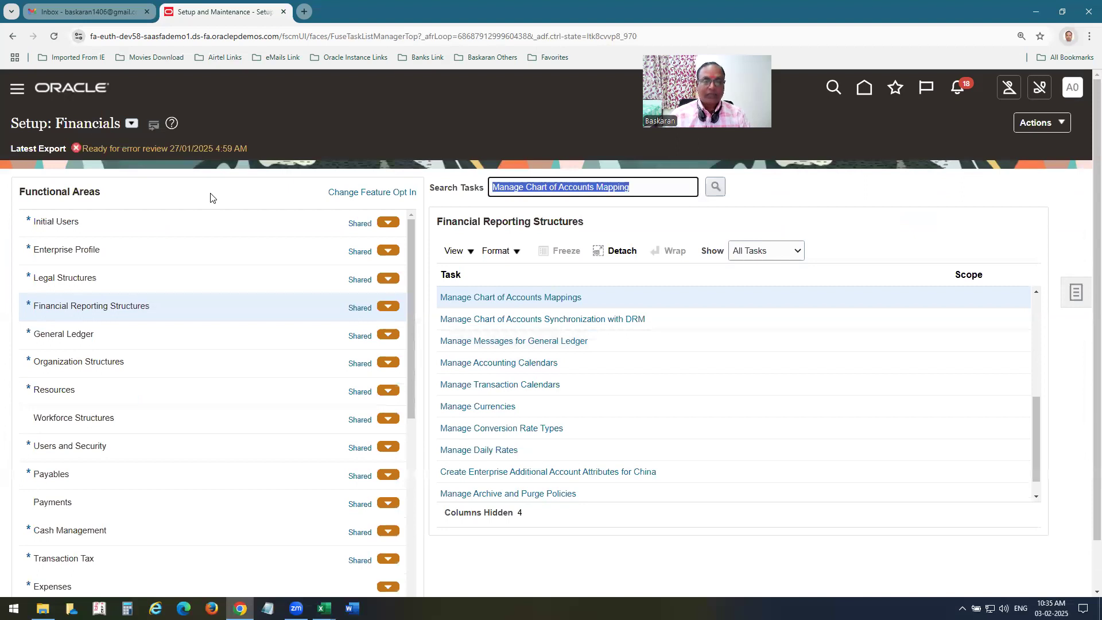
Check the Manage Primary Ledgers list found with the search mana%Pri%Led.
{"action": "key", "text": "BackSpace"}
{"action": "type", "text": "mana%Pri%Led"}
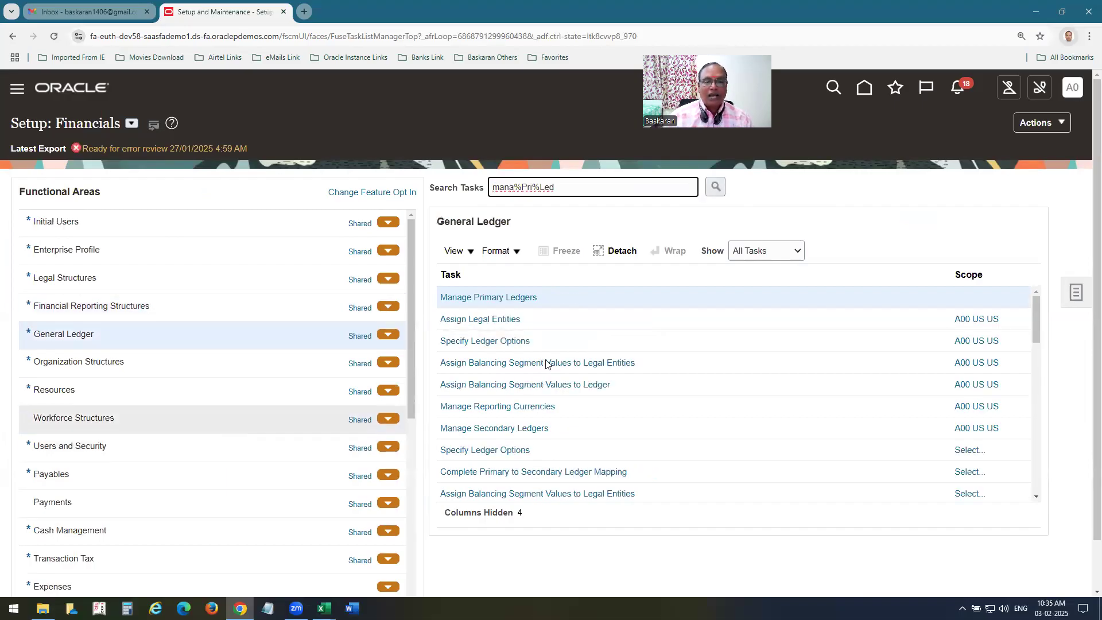
{"action": "left_click", "coordinate": [517, 298]}
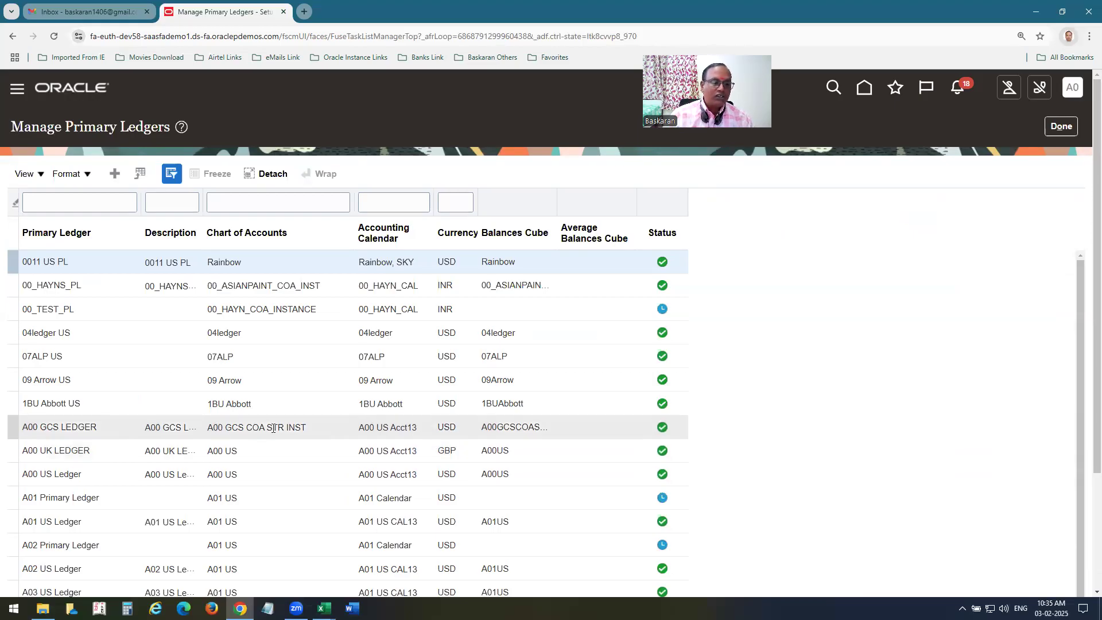
{"action": "left_click", "coordinate": [1061, 126]}
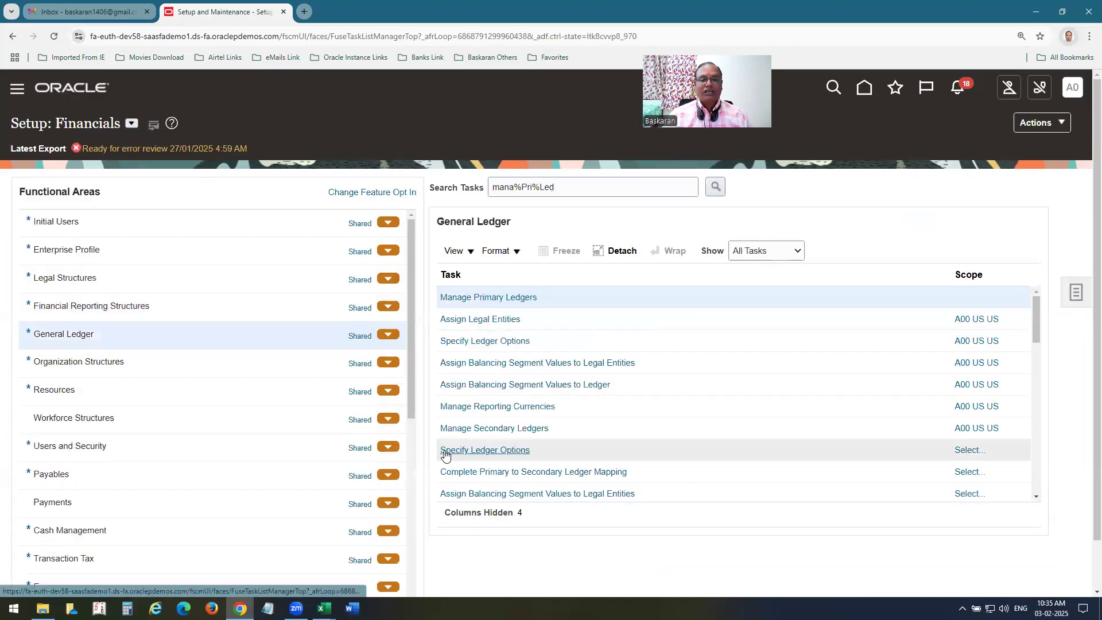
Search the Financials setup tasks for mana%chart%.
{"action": "left_click_drag", "start_coordinate": [522, 186], "coordinate": [721, 207]}
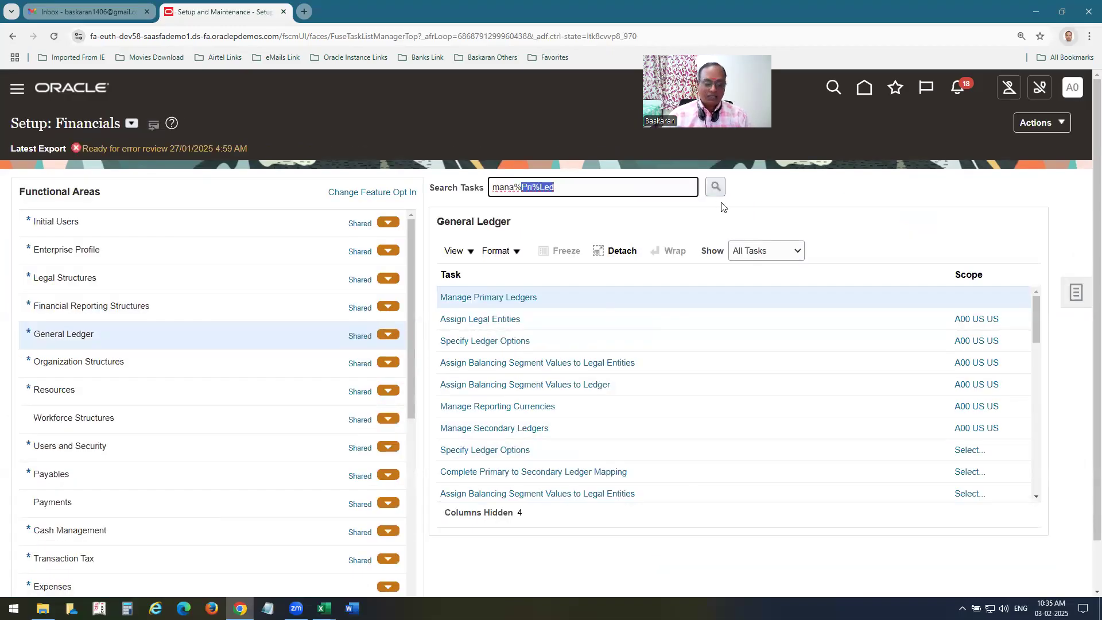
{"action": "type", "text": "chart%"}
{"action": "left_click", "coordinate": [714, 186]}
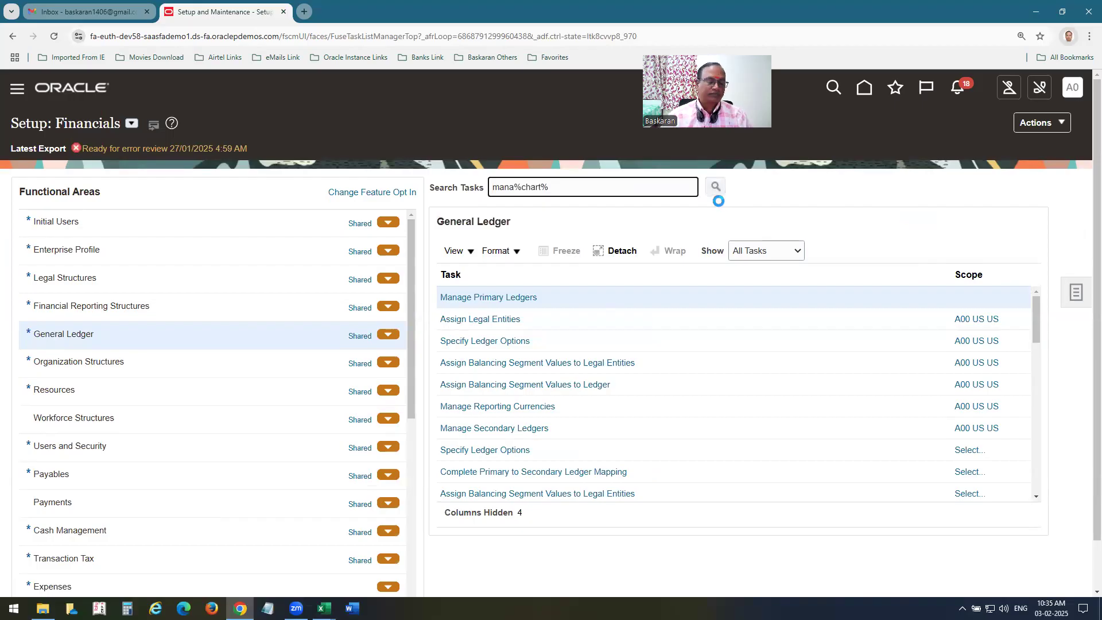
Inspect the ACCOUNT segment of the A00 GCS COA STR structure without saving changes.
{"action": "left_click", "coordinate": [440, 301]}
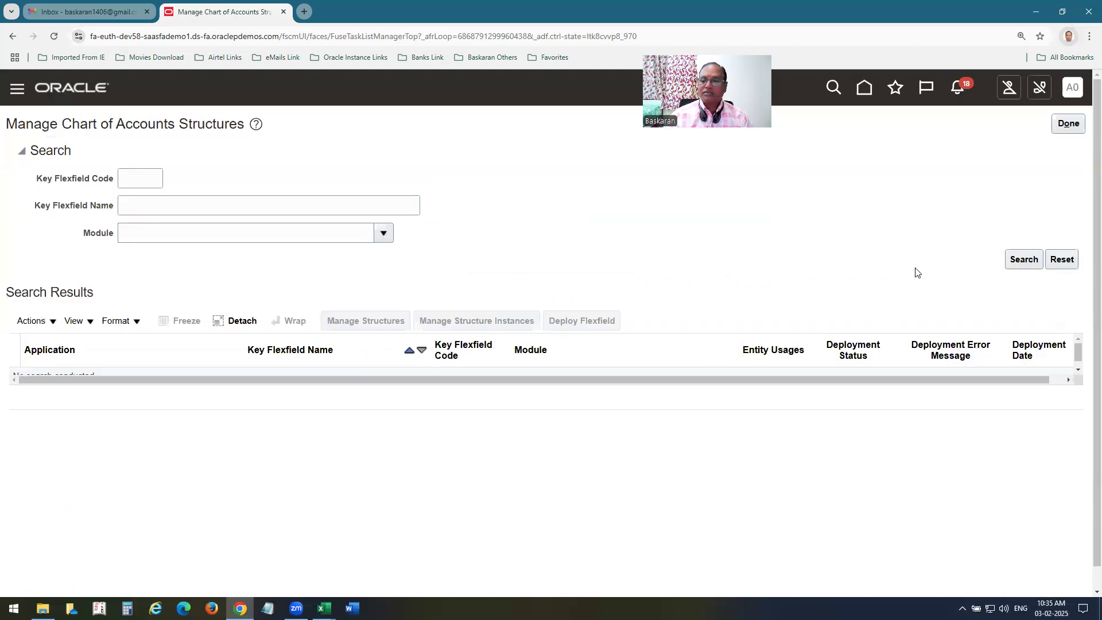
{"action": "left_click", "coordinate": [374, 321]}
{"action": "left_click", "coordinate": [210, 198]}
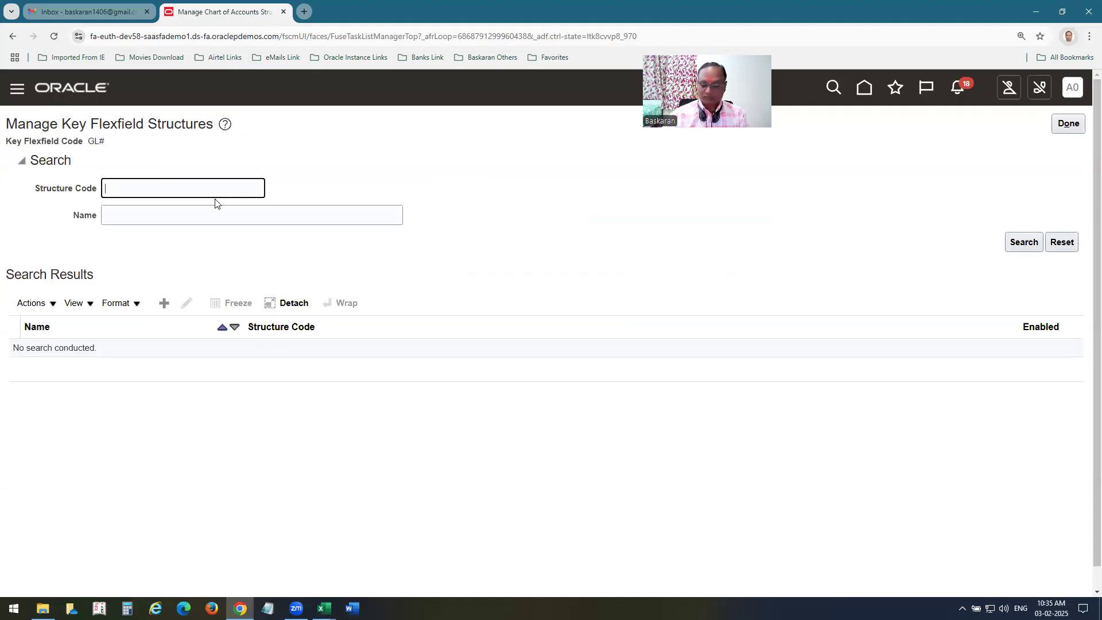
{"action": "key", "text": "Return"}
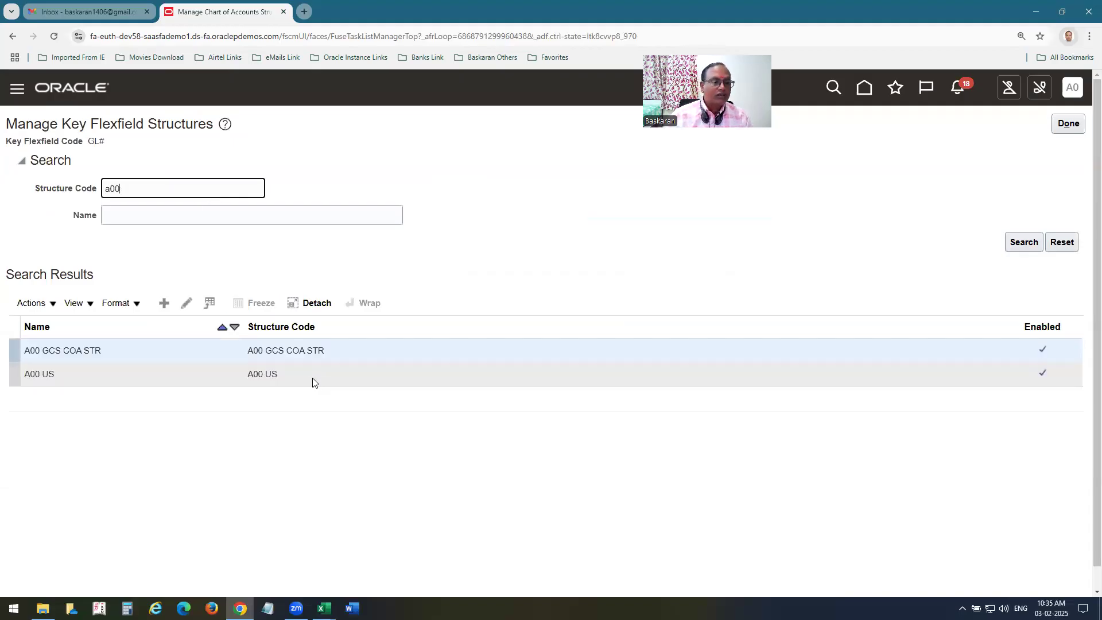
{"action": "left_click", "coordinate": [188, 305]}
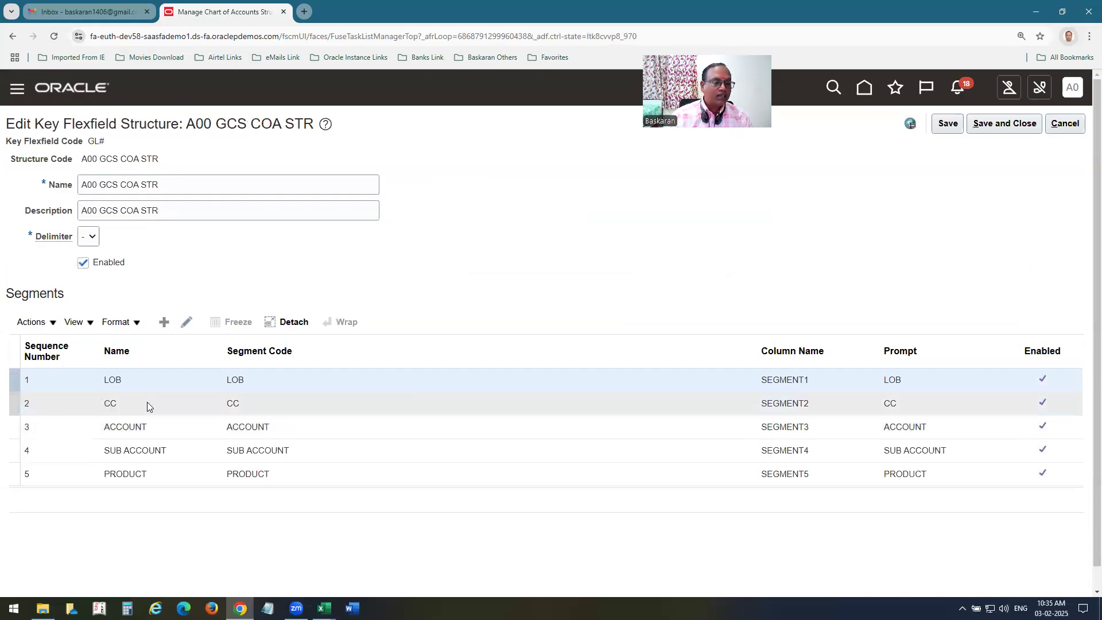
{"action": "left_click", "coordinate": [148, 427]}
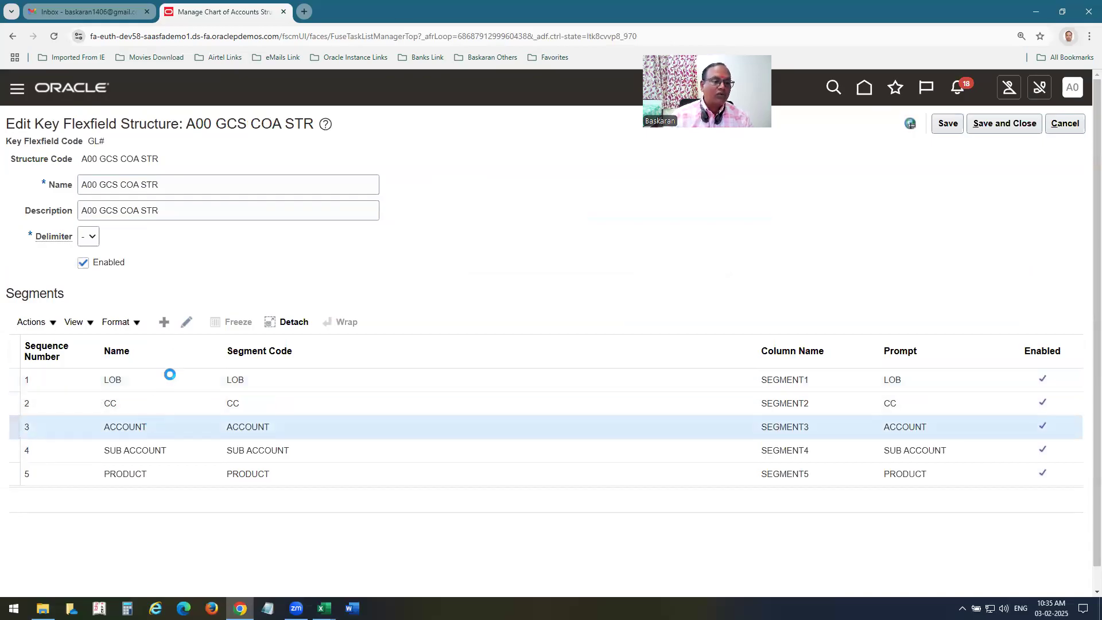
{"action": "left_click", "coordinate": [186, 321]}
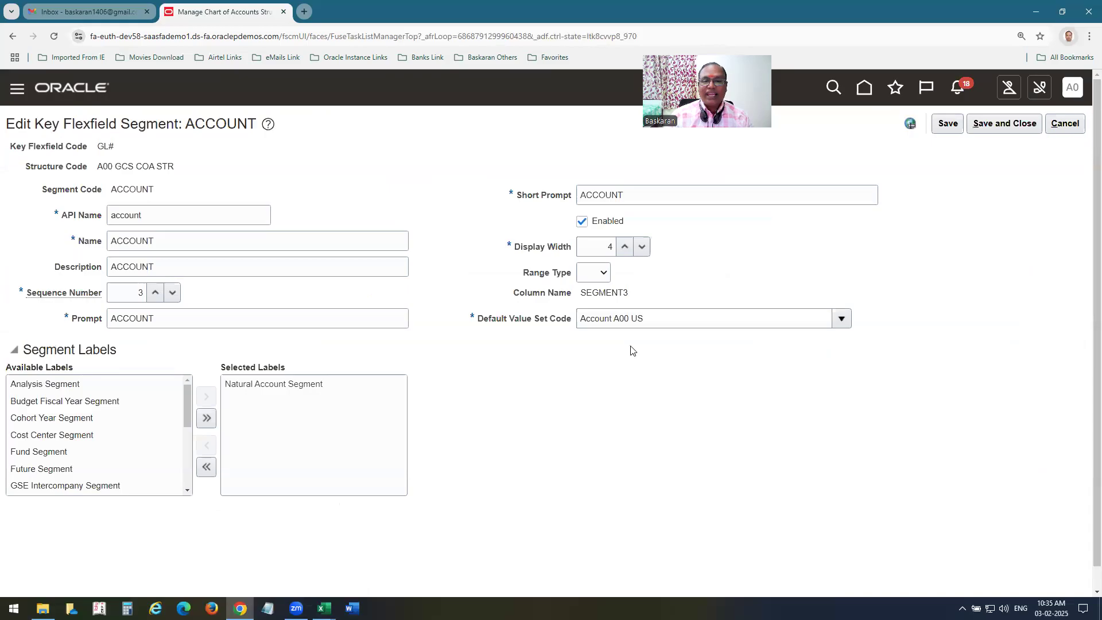
{"action": "left_click", "coordinate": [1076, 120]}
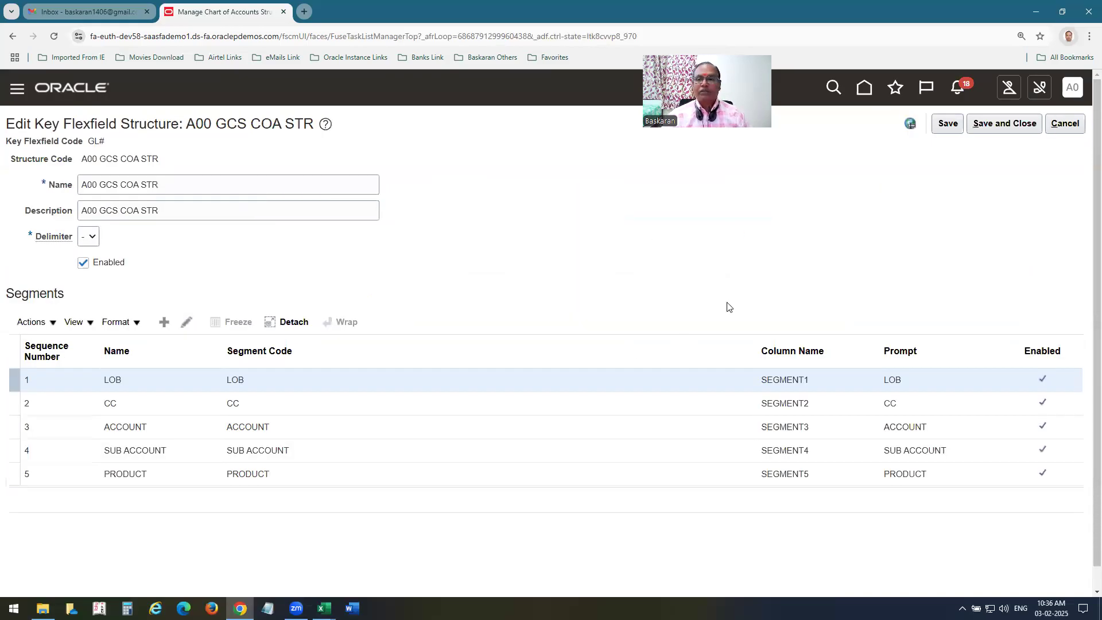
{"action": "left_click", "coordinate": [1066, 123]}
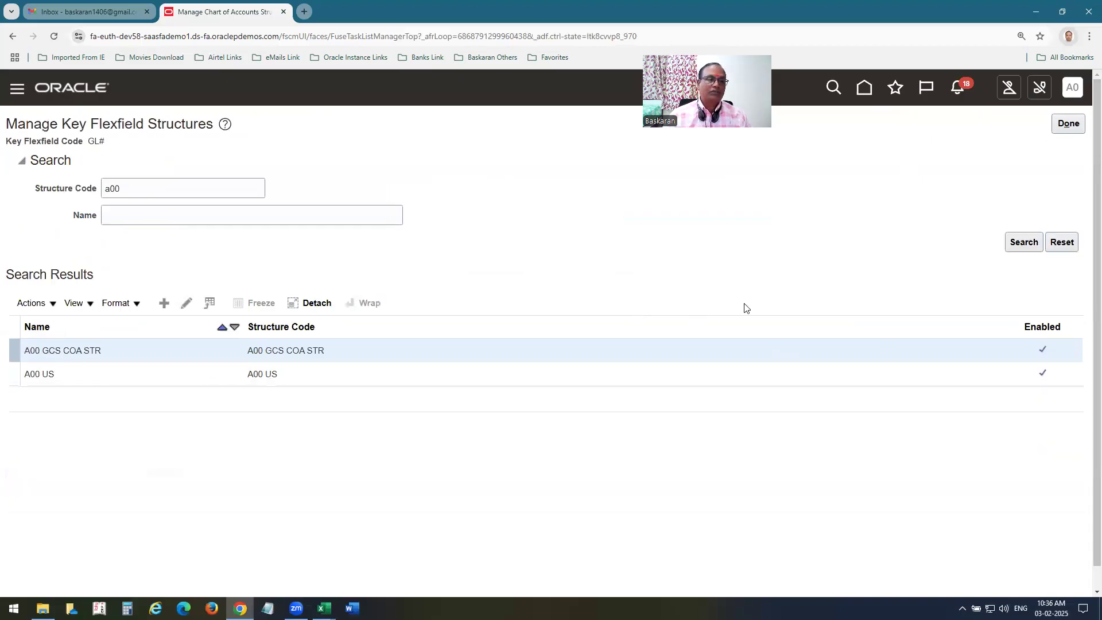
Search the Financials setup tasks for Manage Chart of Accounts Mappings.
{"action": "left_click", "coordinate": [1065, 124]}
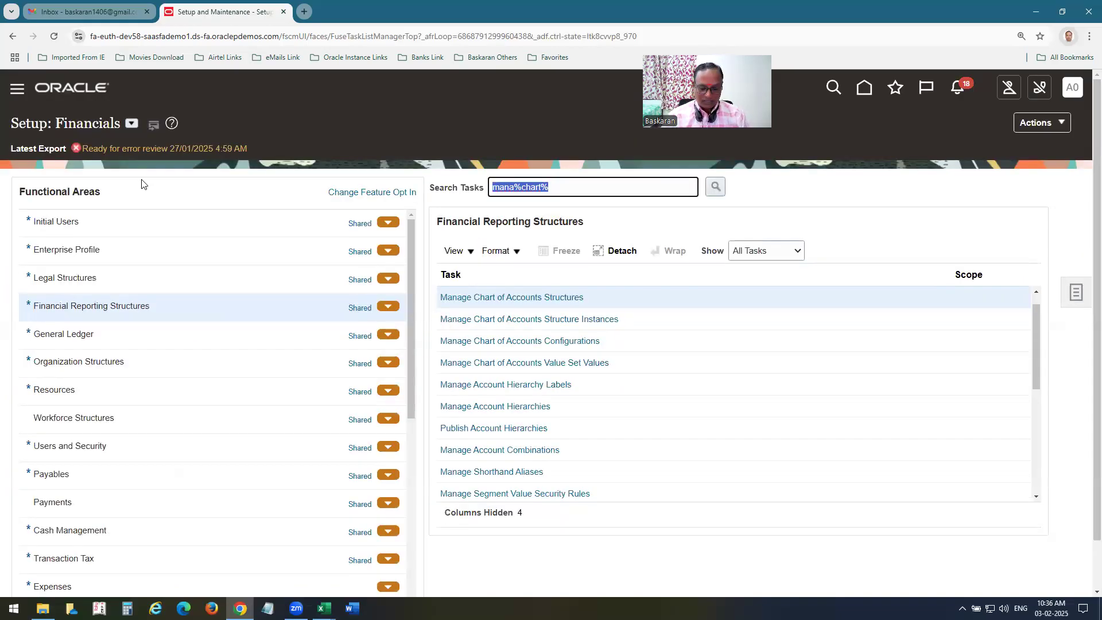
{"action": "key", "text": "ctrl+v"}
{"action": "key", "text": "Return"}
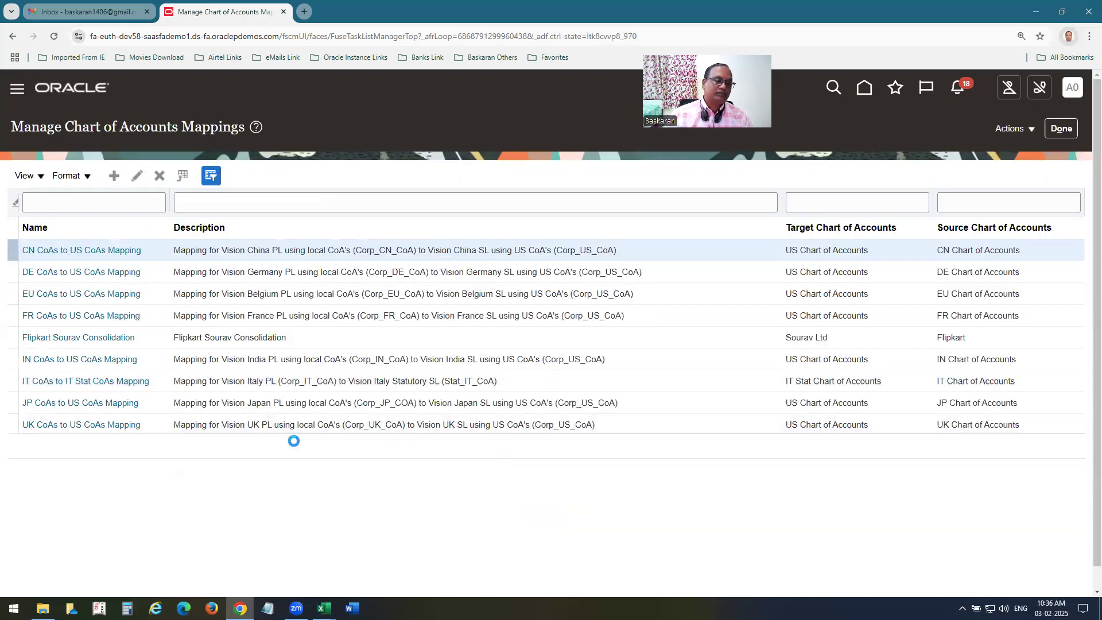
Create a mapping named 'A00 US PL to US GCS' with the same text as description.
{"action": "left_click", "coordinate": [338, 184]}
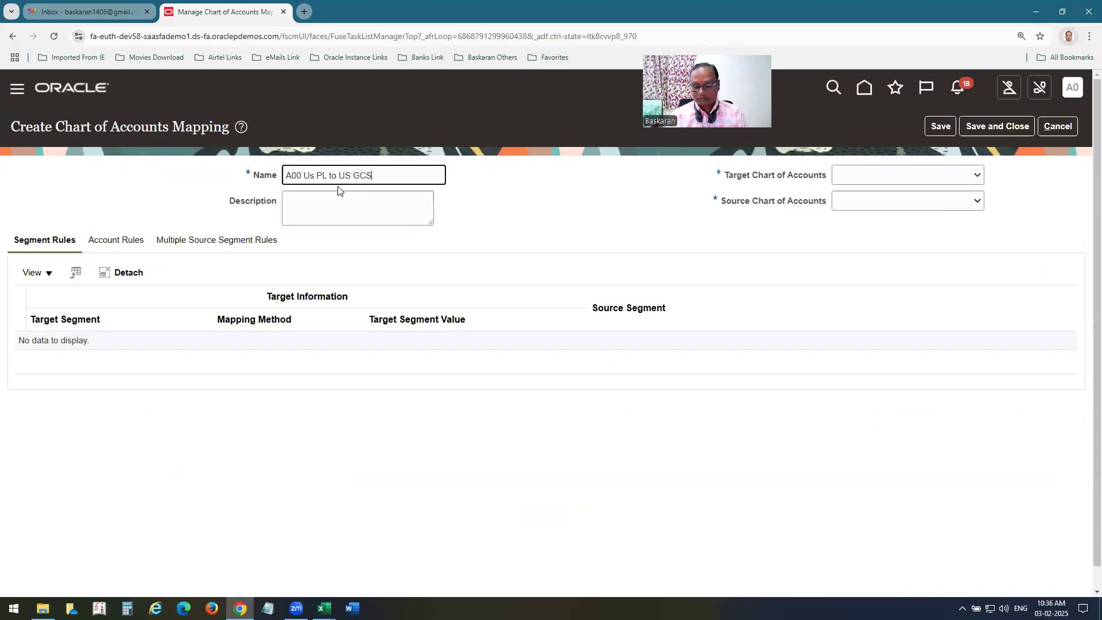
{"action": "key", "text": "ctrl+a"}
{"action": "key", "text": "ctrl+c"}
{"action": "key", "text": "Tab"}
{"action": "key", "text": "ctrl+v"}
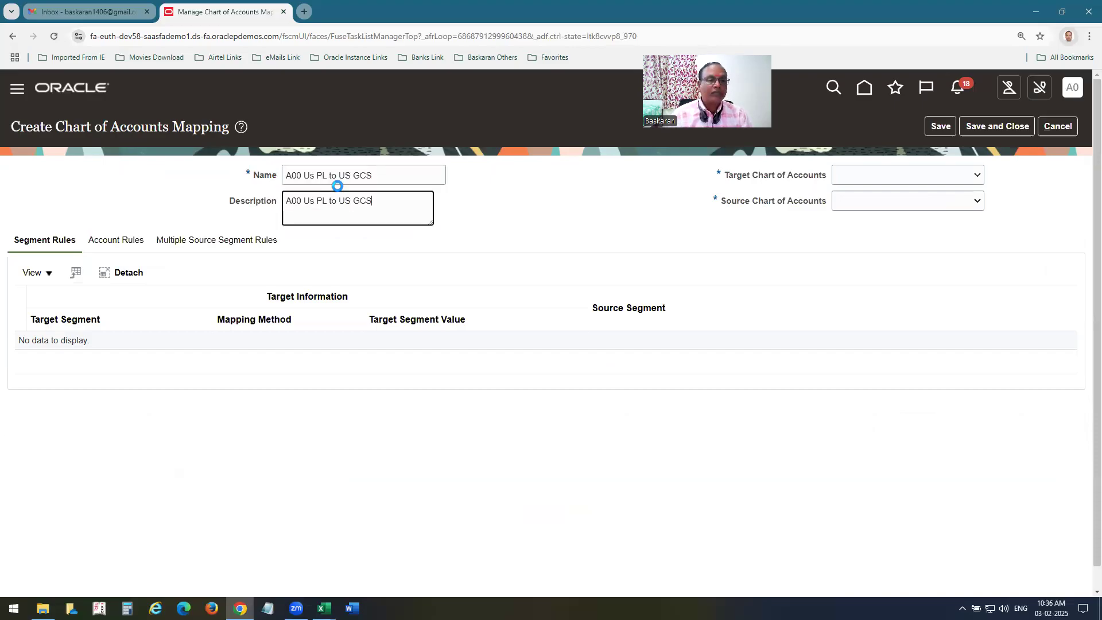
{"action": "left_click", "coordinate": [314, 179]}
{"action": "key", "text": "BackSpace"}
{"action": "type", "text": "S"}
{"action": "left_click", "coordinate": [313, 198]}
{"action": "key", "text": "BackSpace"}
{"action": "type", "text": "S"}
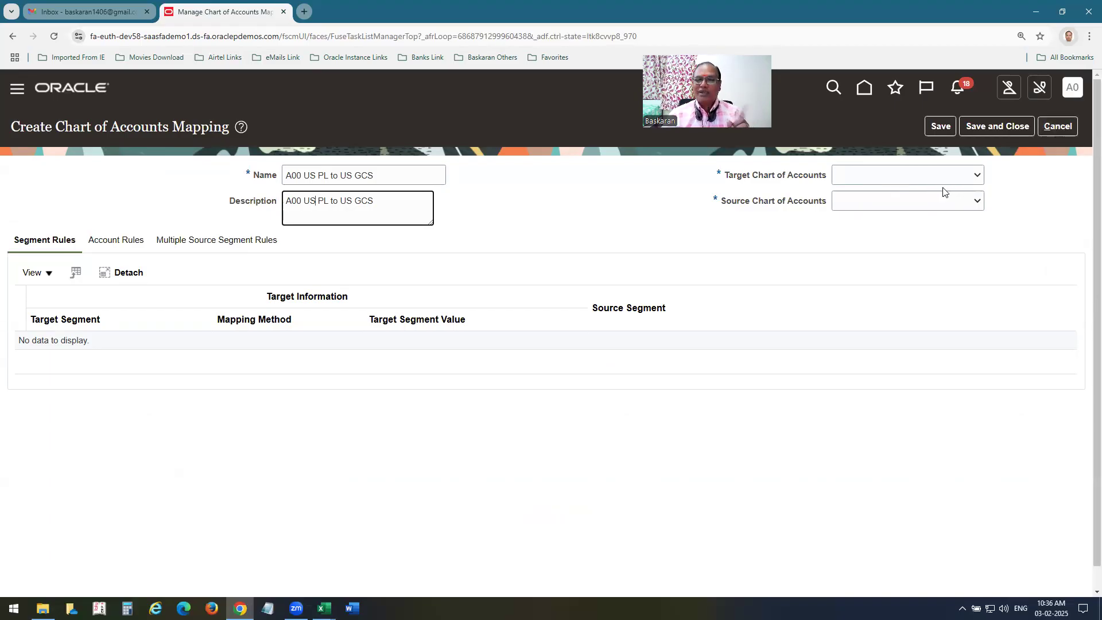
Set target chart A00 GCS COA STR INST and source chart A00 US on the mapping.
{"action": "left_click", "coordinate": [912, 176]}
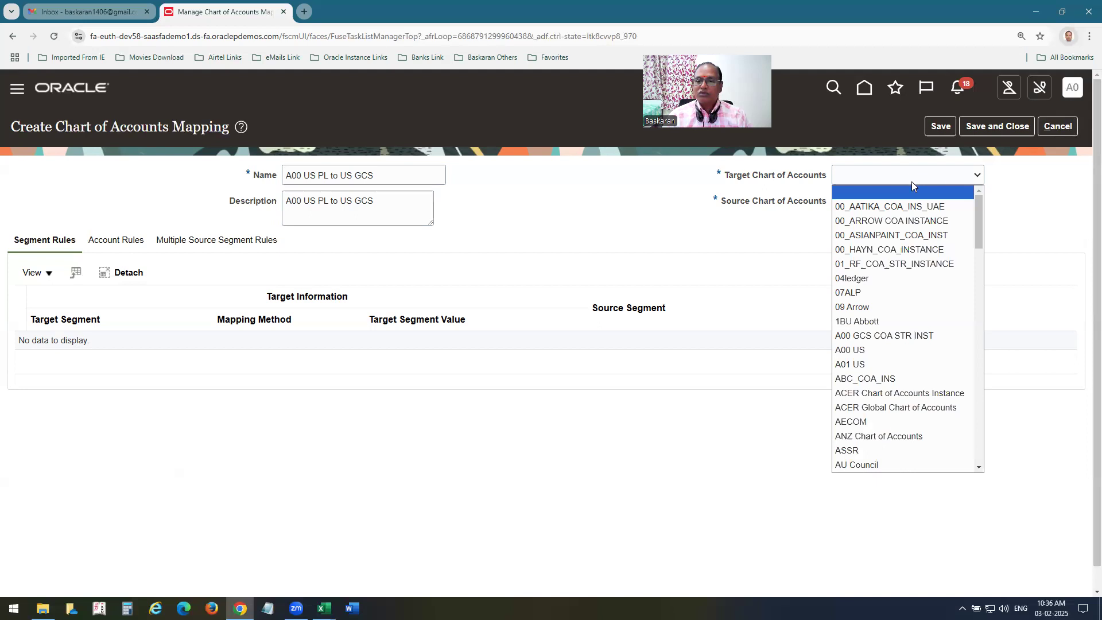
{"action": "left_click", "coordinate": [864, 337]}
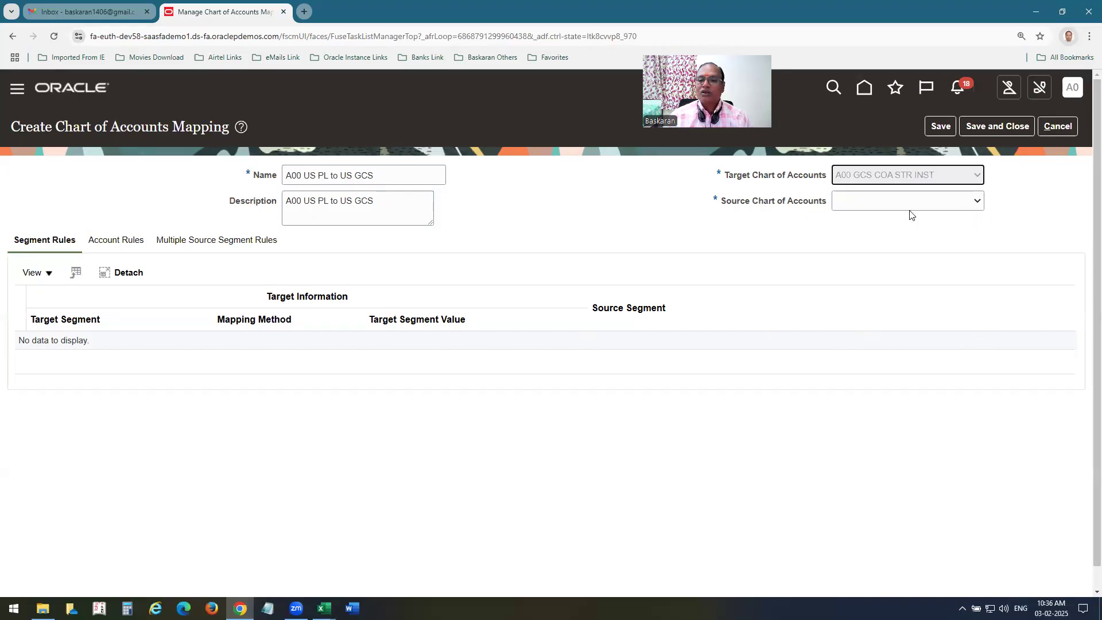
{"action": "left_click", "coordinate": [879, 203]}
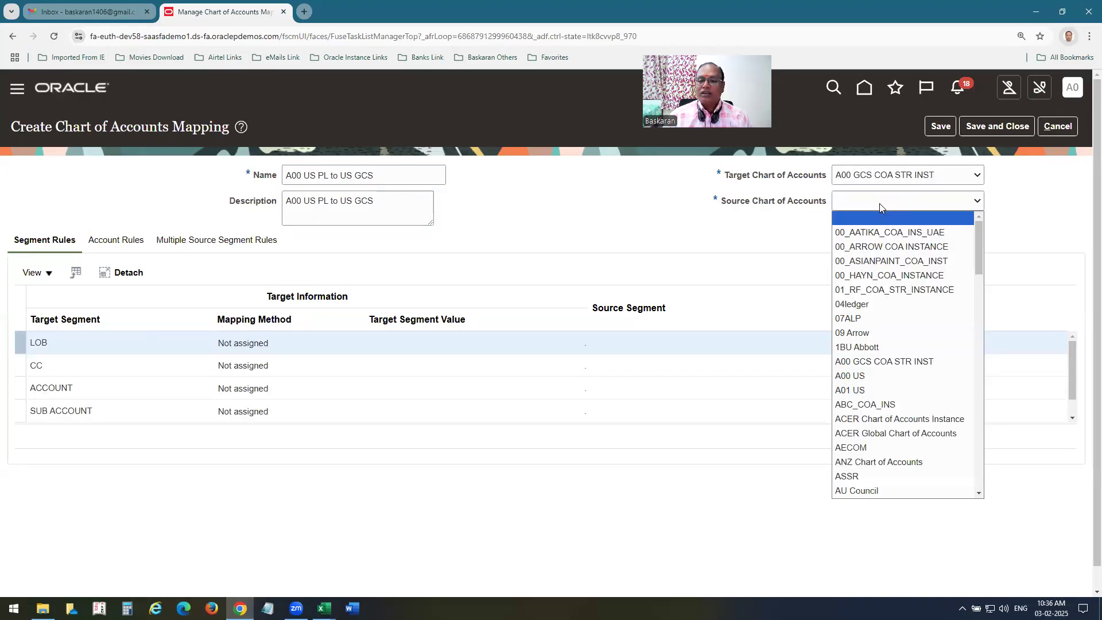
{"action": "left_click", "coordinate": [868, 377]}
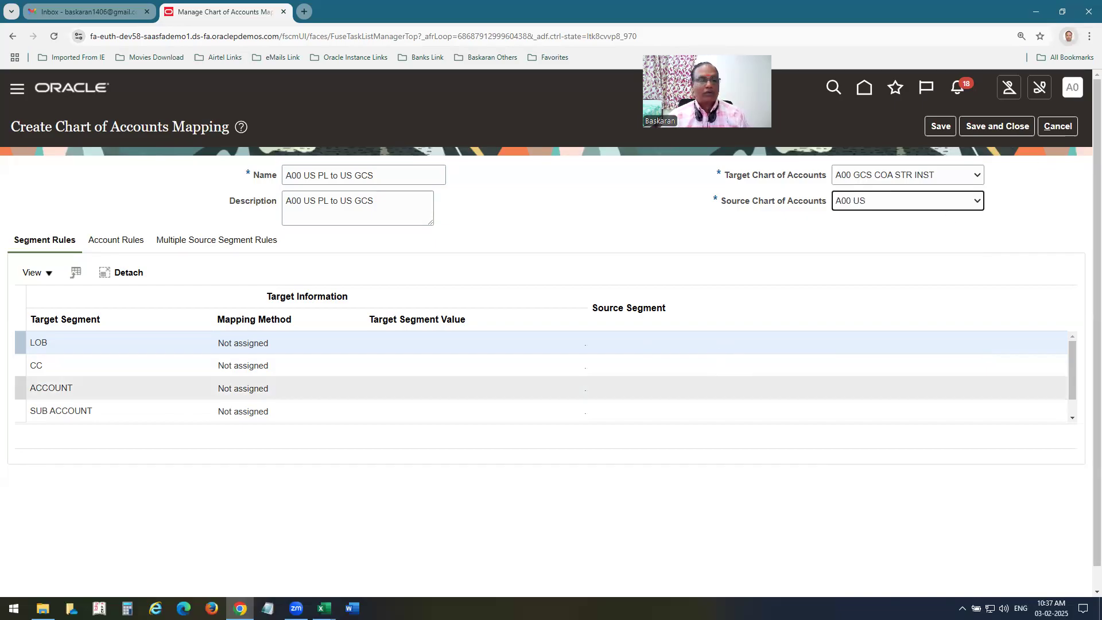
{"action": "left_click", "coordinate": [243, 345]}
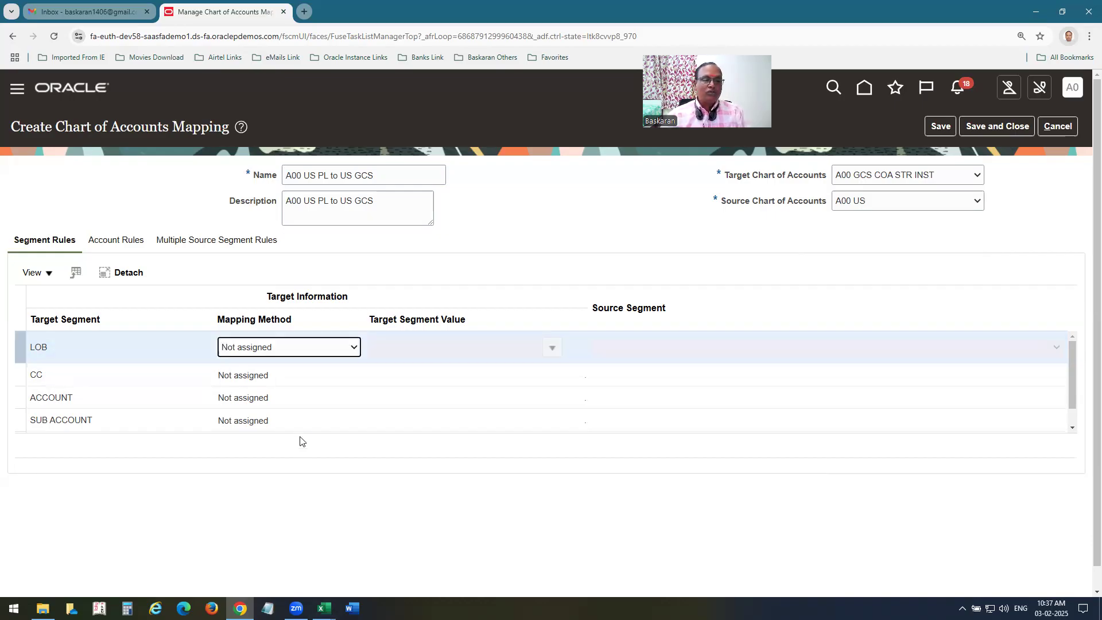
{"action": "key", "text": "alt+Tab"}
{"action": "key", "text": "alt+Tab"}
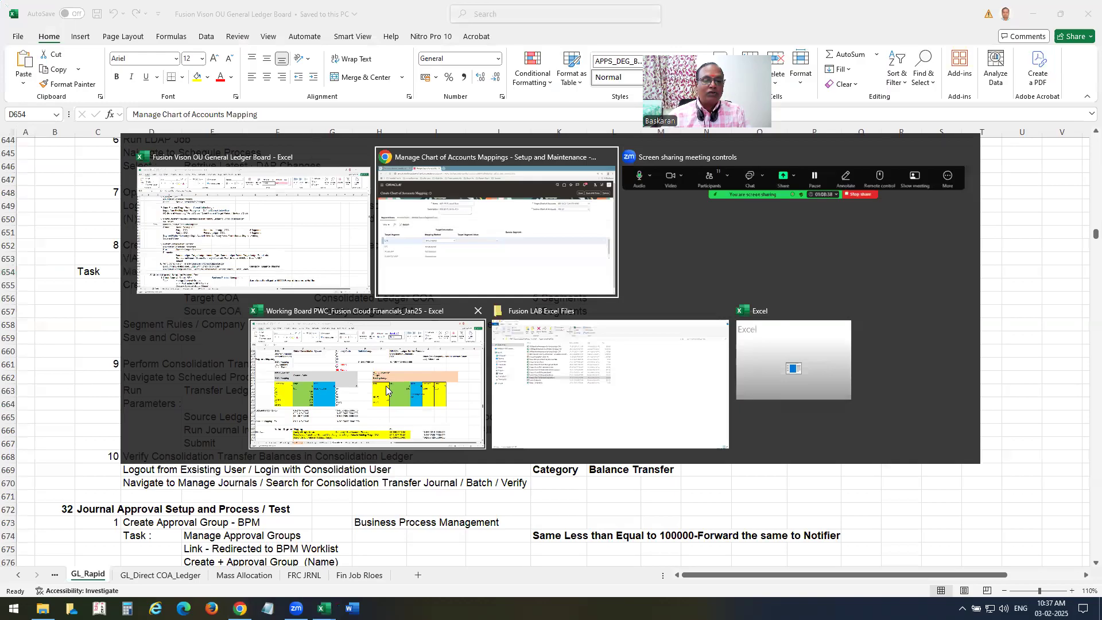
Compare the Sub Acc target segment and step 8 Copy Value From notes in both workbooks.
{"action": "left_click", "coordinate": [301, 439]}
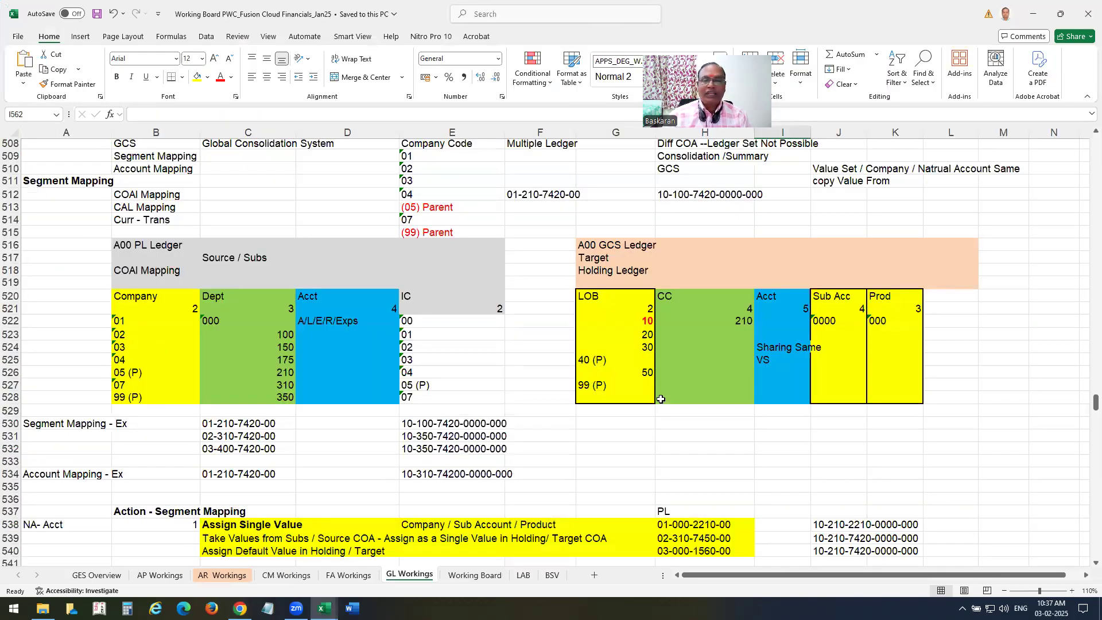
{"action": "left_click", "coordinate": [825, 299]}
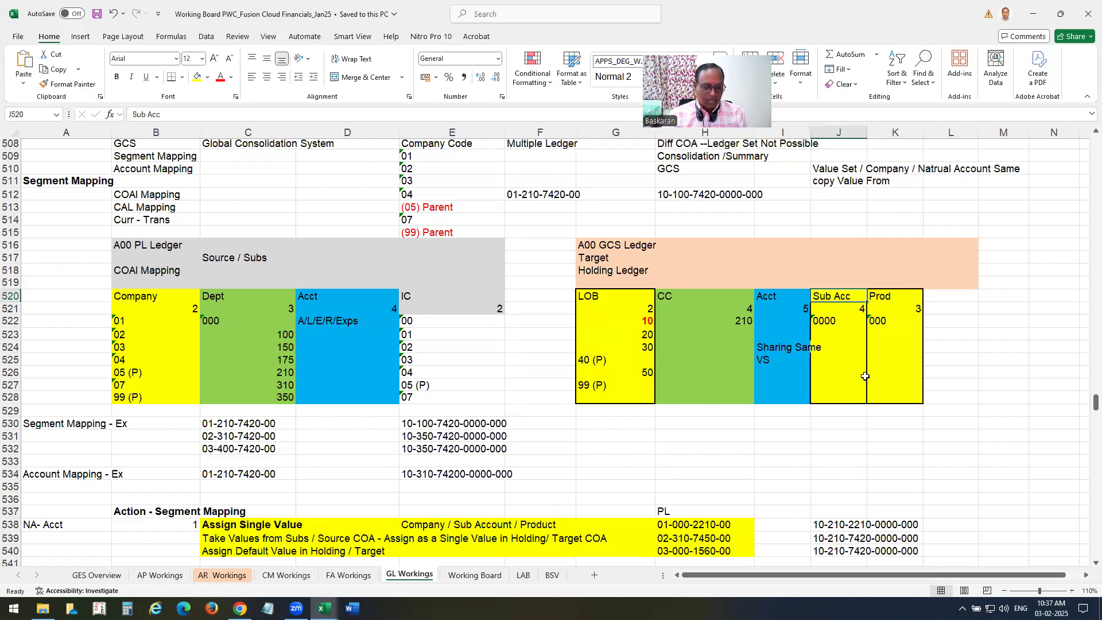
{"action": "key", "text": "alt+Tab"}
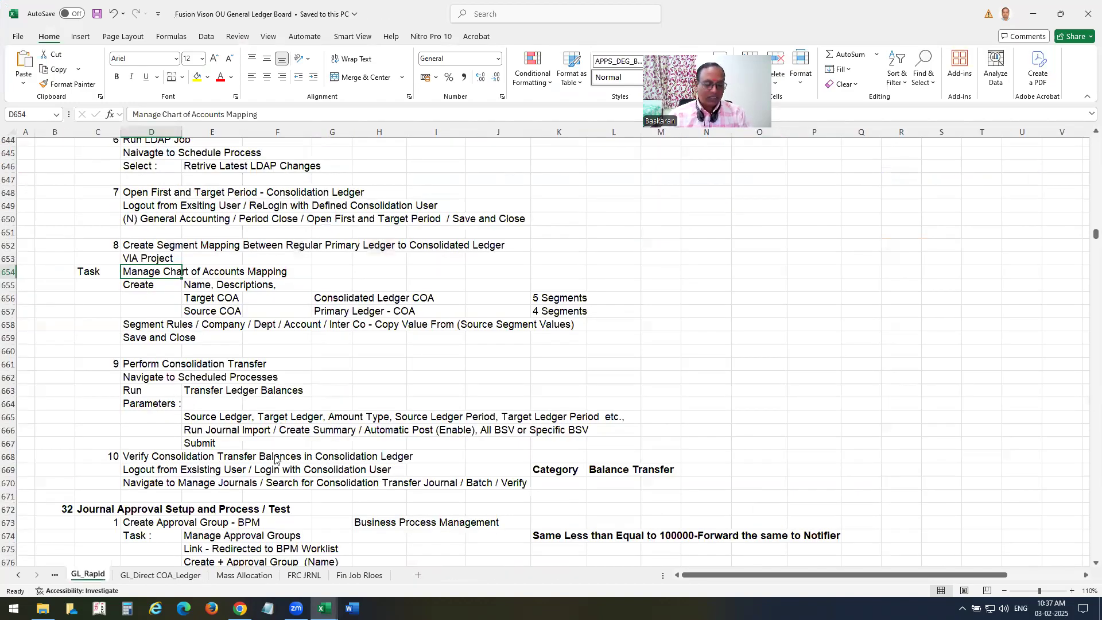
{"action": "key", "text": "alt+Tab"}
{"action": "key", "text": "alt+Tab"}
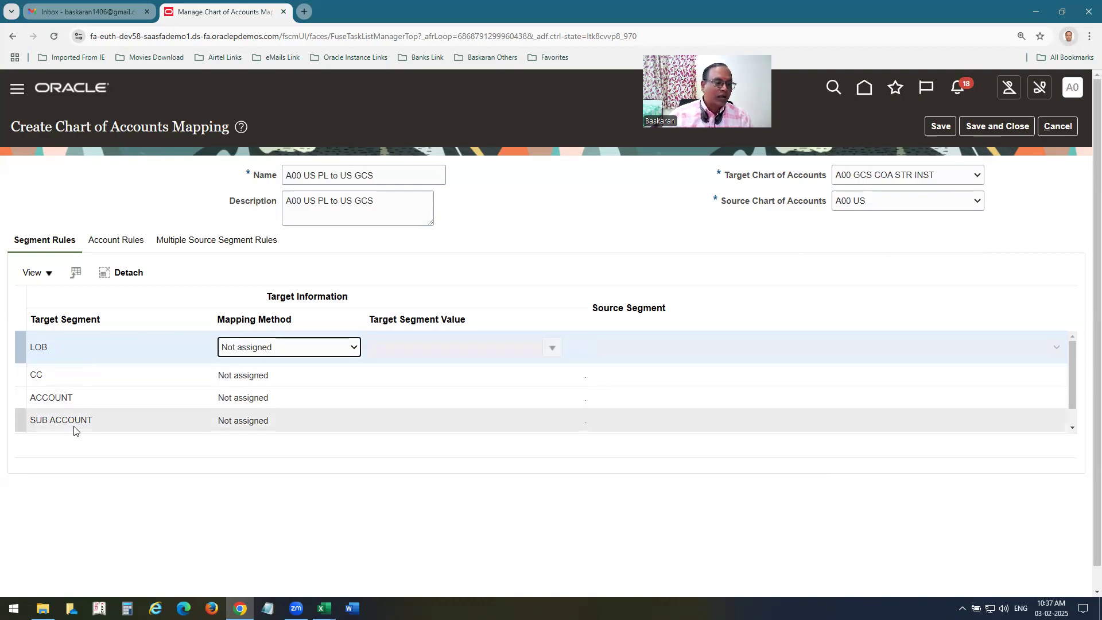
Map the LOB segment with Assign single value to target value 10.
{"action": "left_click", "coordinate": [266, 347]}
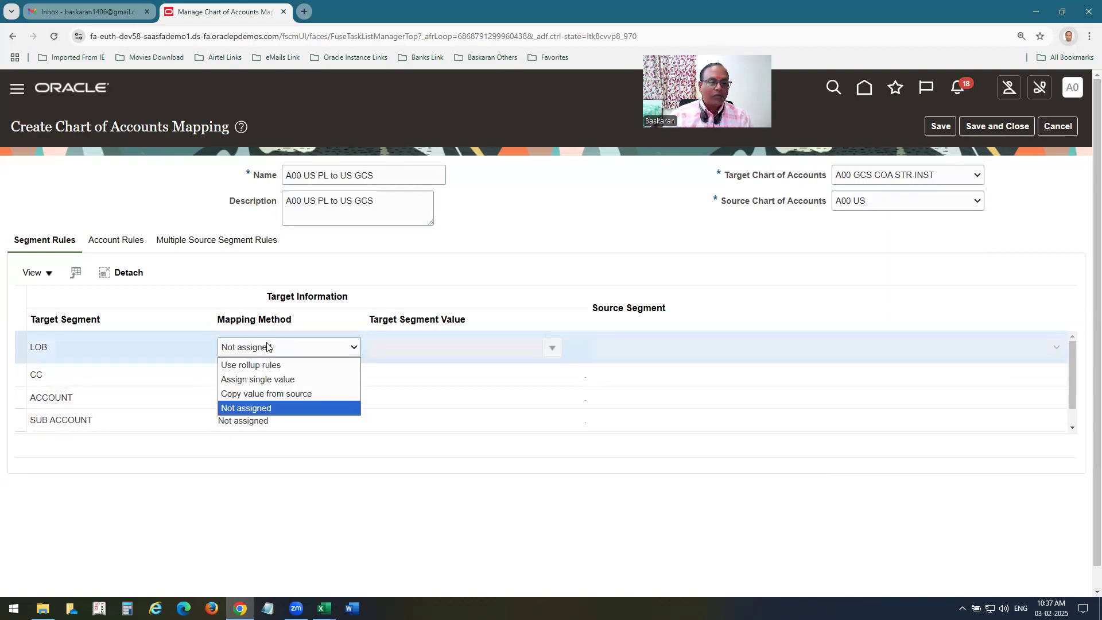
{"action": "left_click", "coordinate": [259, 379]}
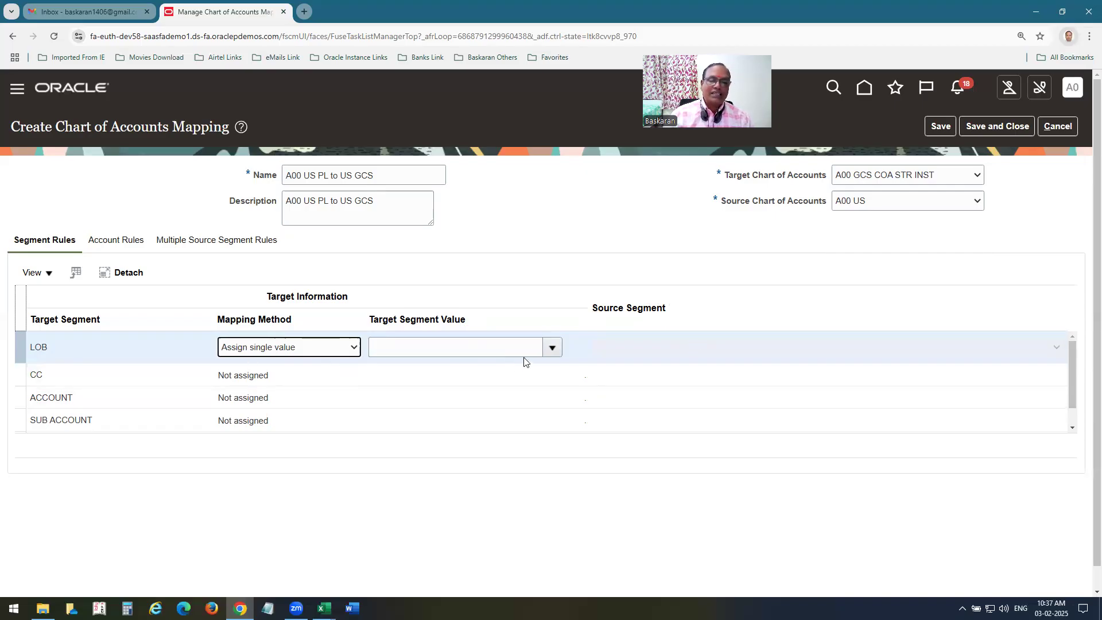
{"action": "left_click", "coordinate": [549, 349]}
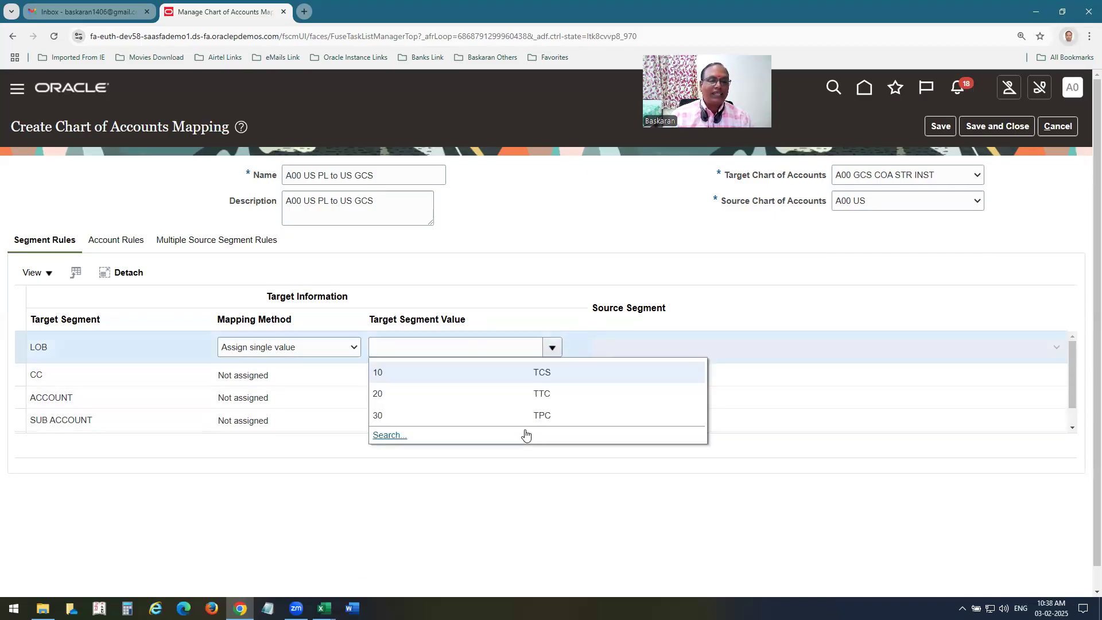
{"action": "left_click", "coordinate": [394, 382]}
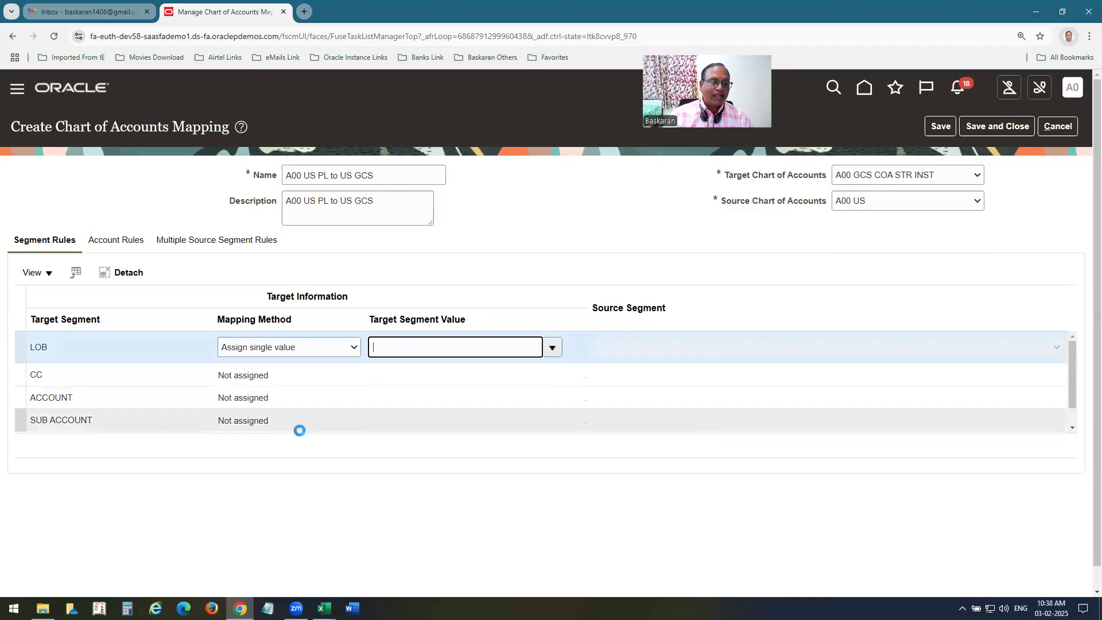
Map SUB ACCOUNT with Assign single value to target value 0000.
{"action": "left_click", "coordinate": [266, 422]}
{"action": "left_click", "coordinate": [353, 416]}
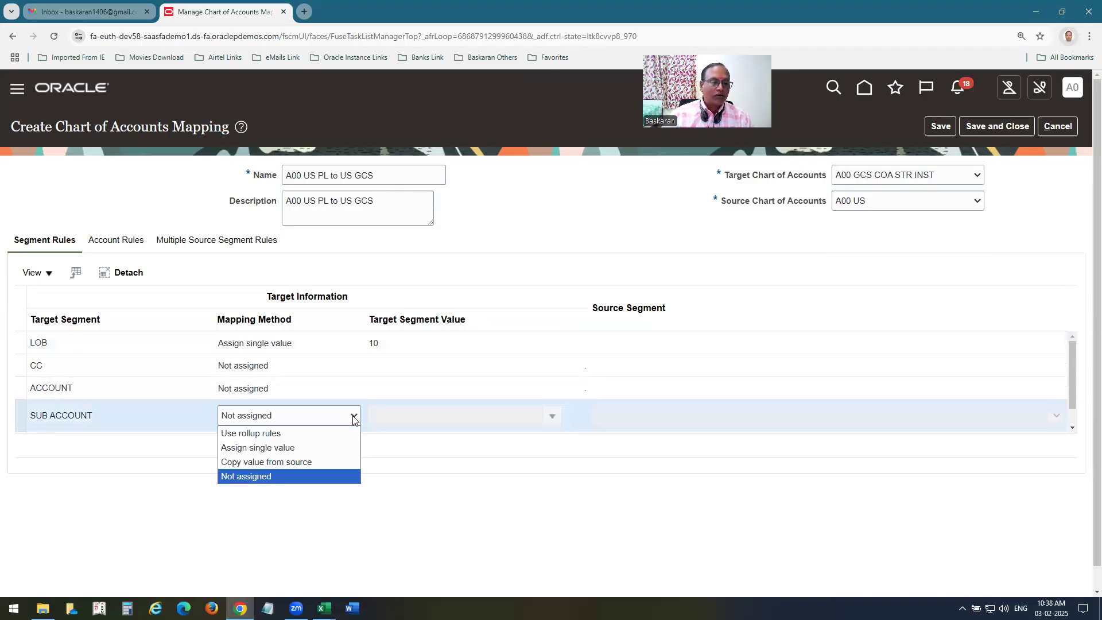
{"action": "left_click", "coordinate": [293, 452]}
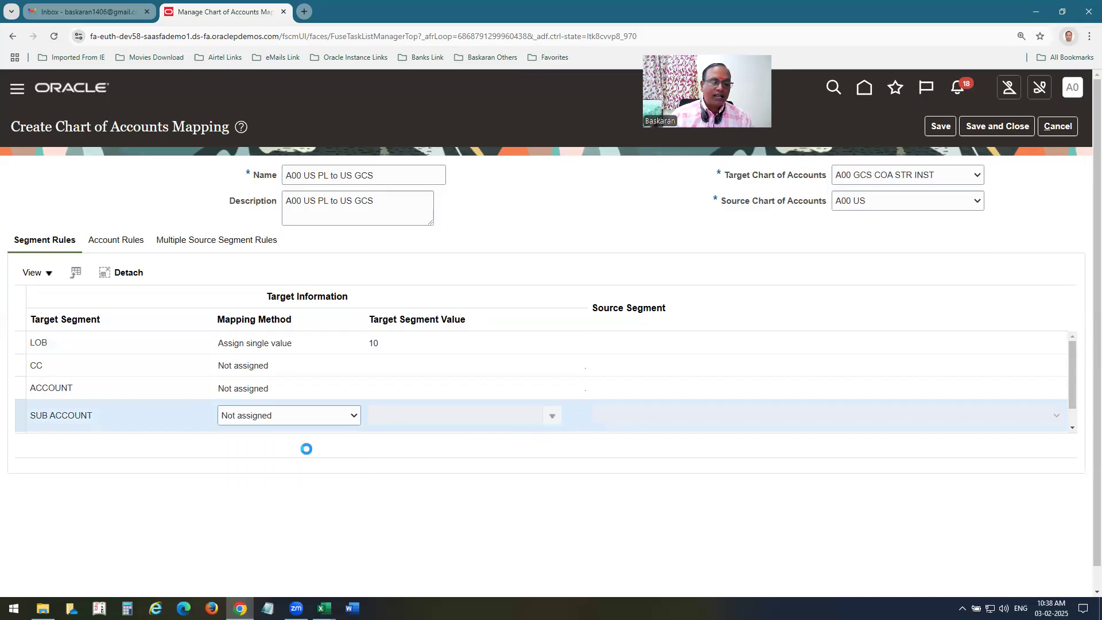
{"action": "left_click", "coordinate": [546, 420]}
{"action": "left_click", "coordinate": [392, 440]}
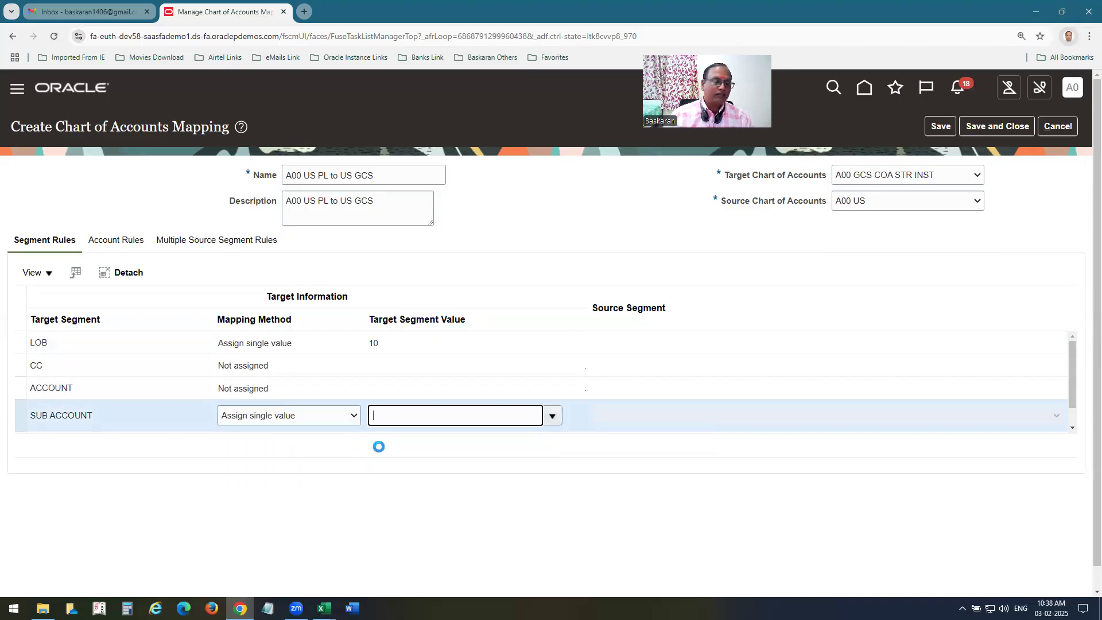
Map PRODUCT with Assign single value to target value 000.
{"action": "left_click_drag", "start_coordinate": [1070, 393], "coordinate": [1074, 415]}
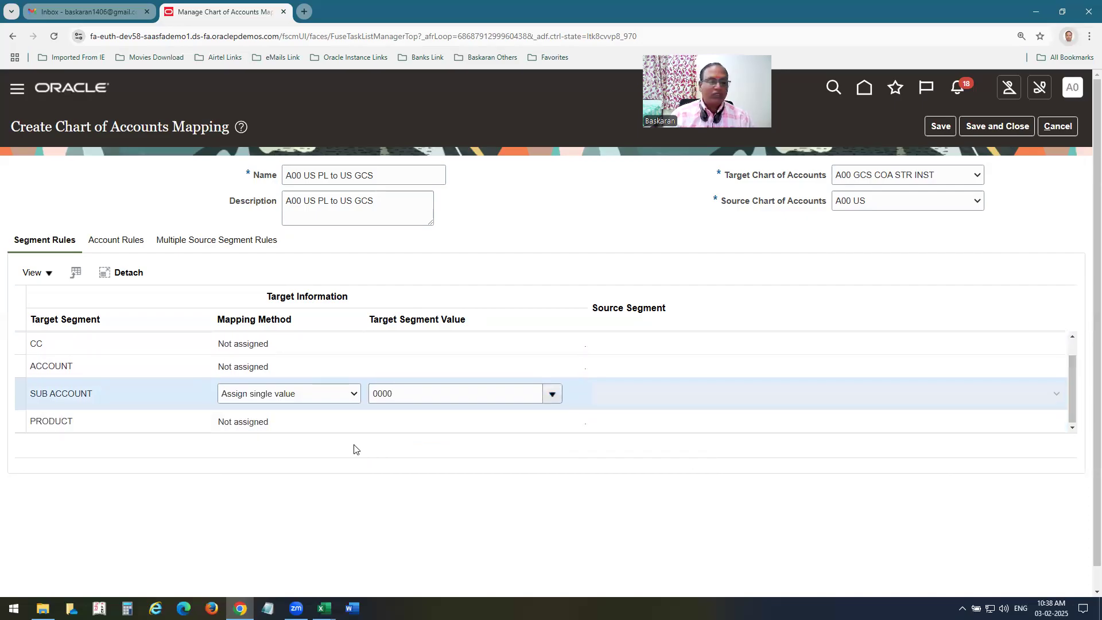
{"action": "left_click", "coordinate": [301, 426]}
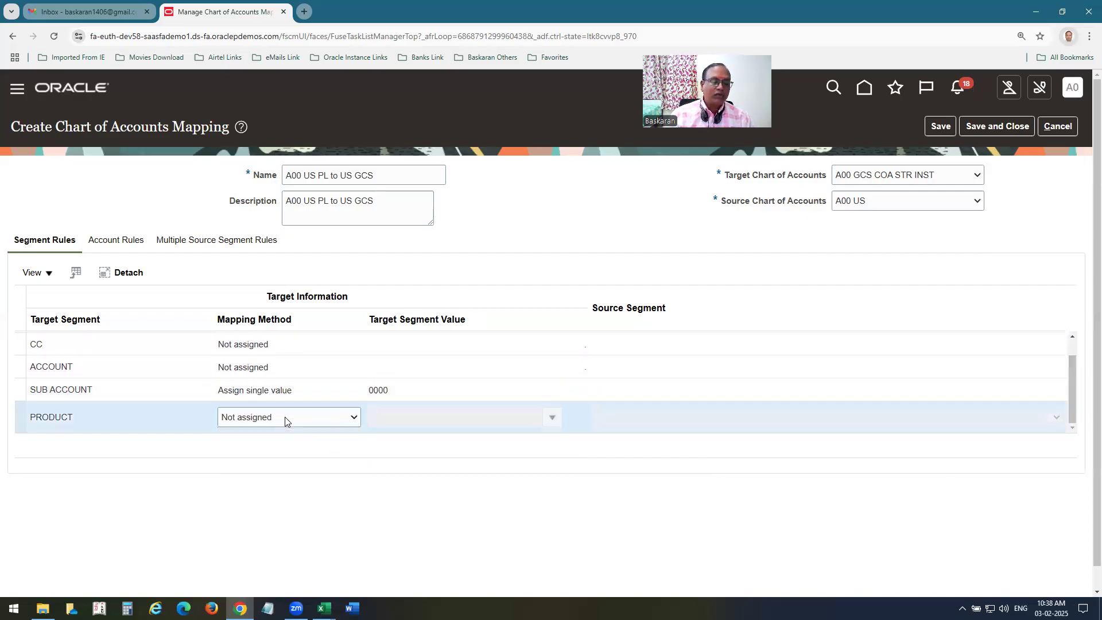
{"action": "left_click", "coordinate": [285, 421]}
{"action": "left_click", "coordinate": [262, 451]}
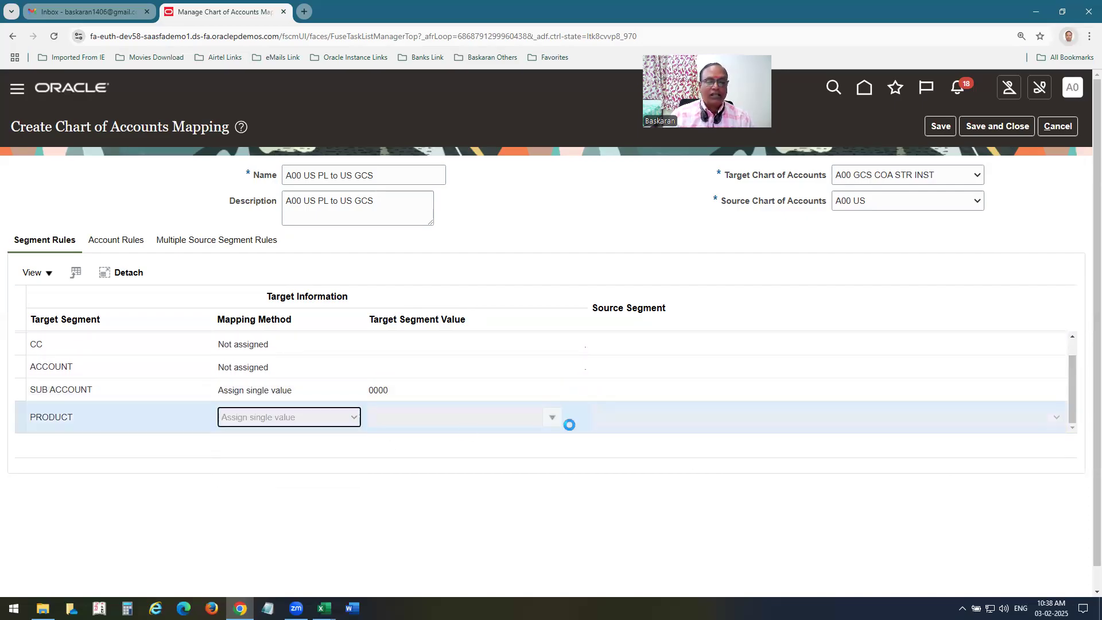
{"action": "left_click", "coordinate": [553, 424]}
{"action": "left_click", "coordinate": [405, 441]}
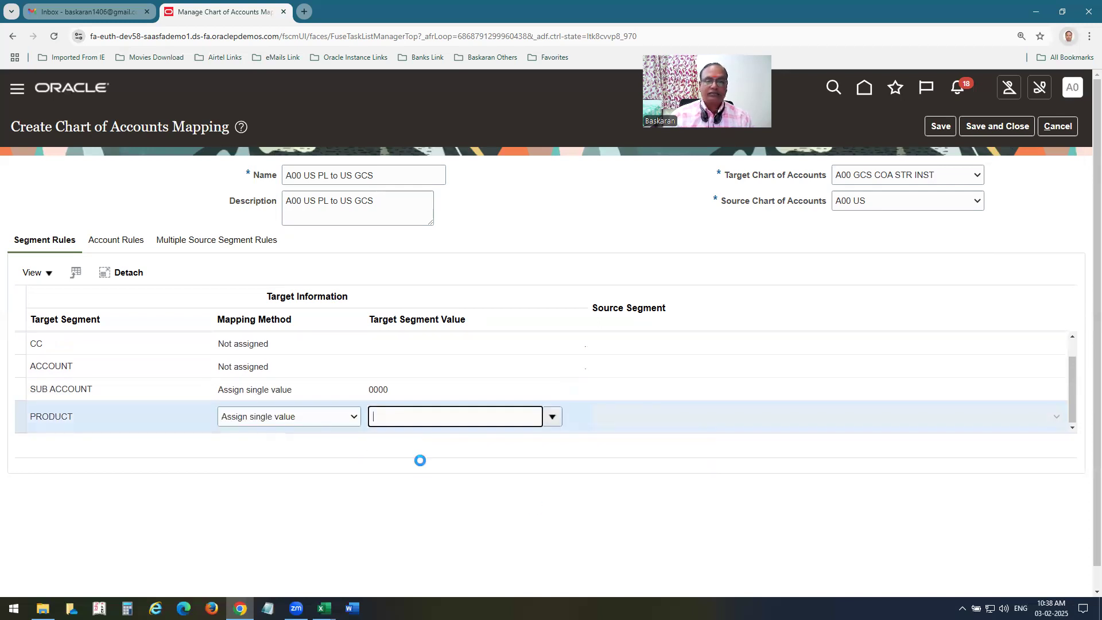
{"action": "left_click", "coordinate": [281, 346]}
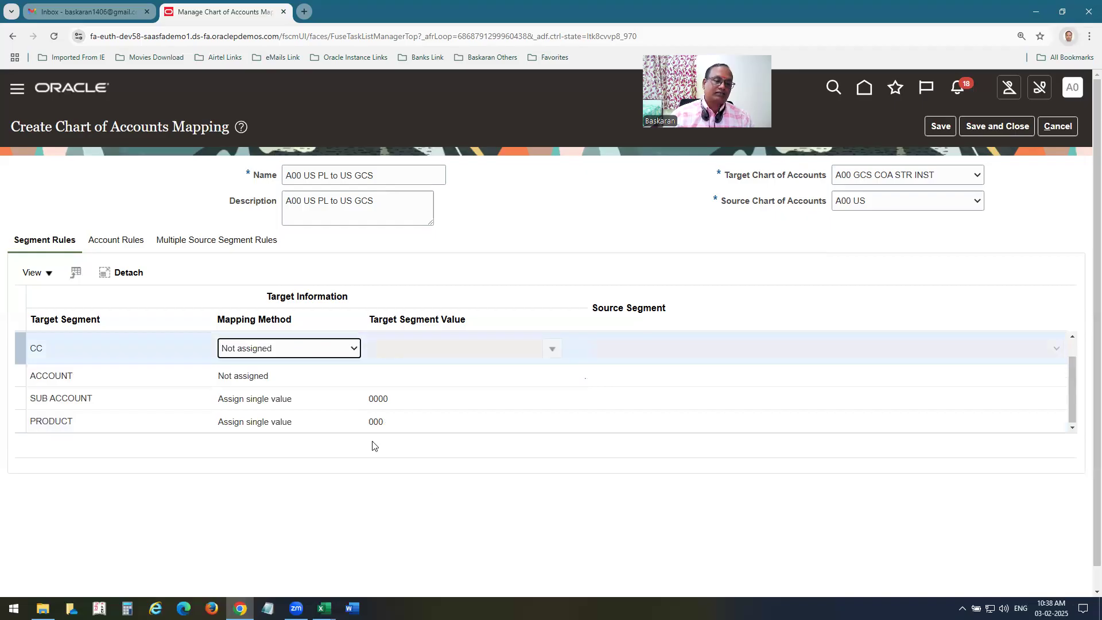
Set ACCOUNT to Copy value from source, using the source Account segment.
{"action": "left_click", "coordinate": [327, 348]}
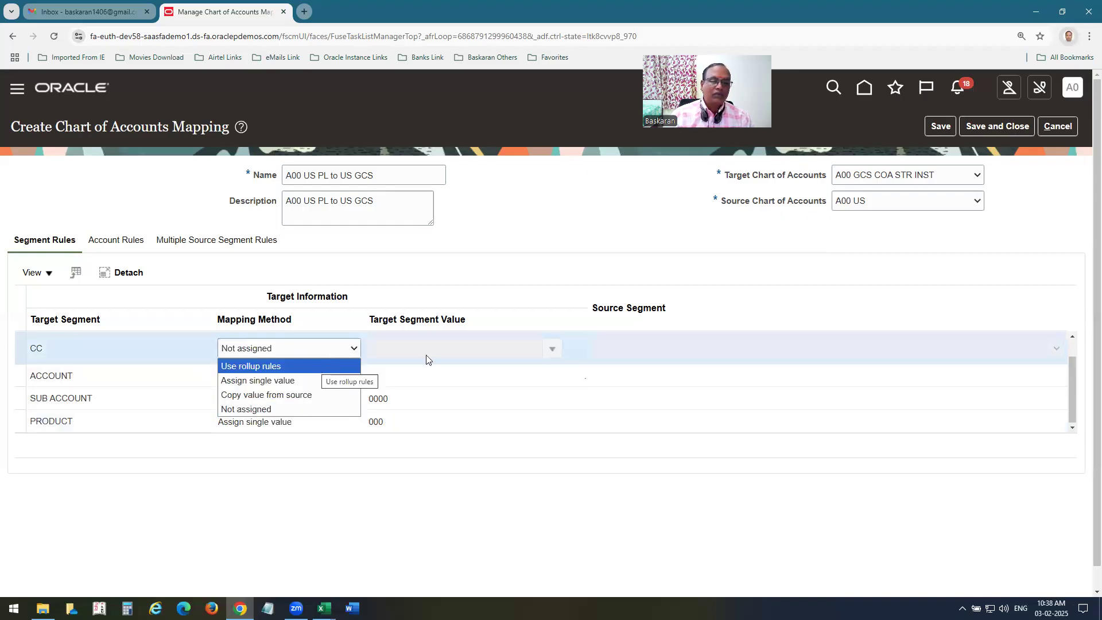
{"action": "left_click", "coordinate": [528, 241]}
{"action": "left_click", "coordinate": [250, 378]}
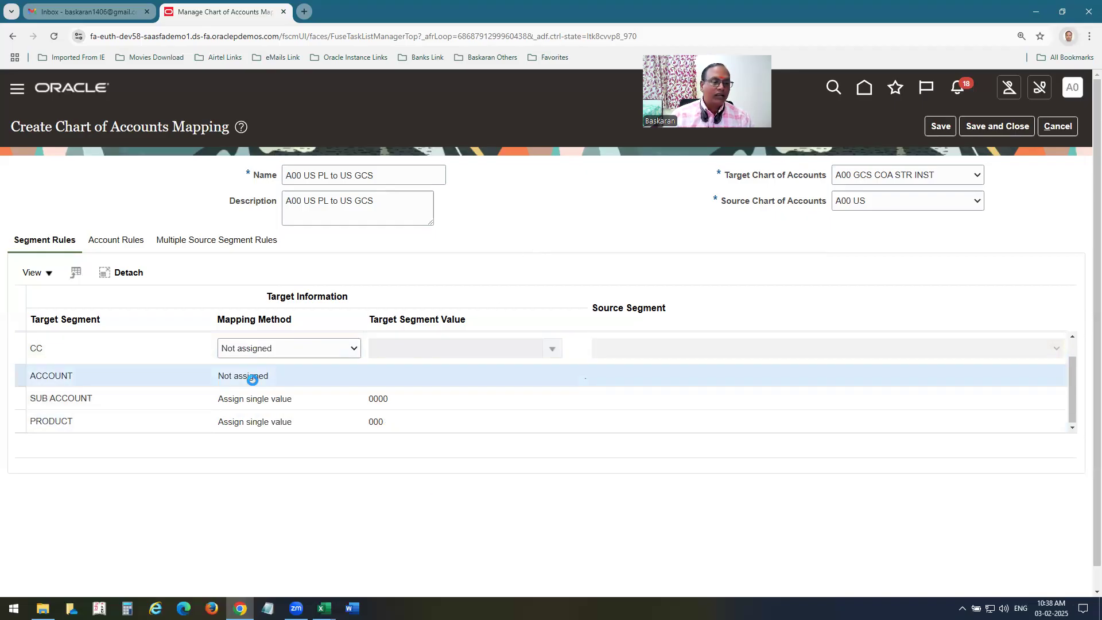
{"action": "left_click", "coordinate": [263, 371]}
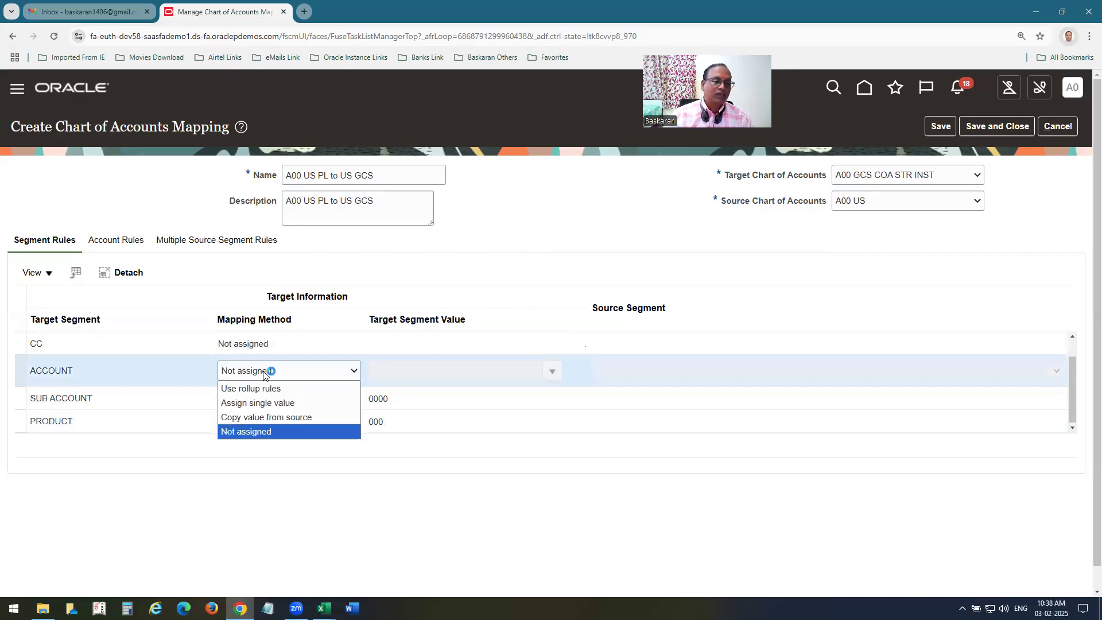
{"action": "left_click", "coordinate": [264, 417]}
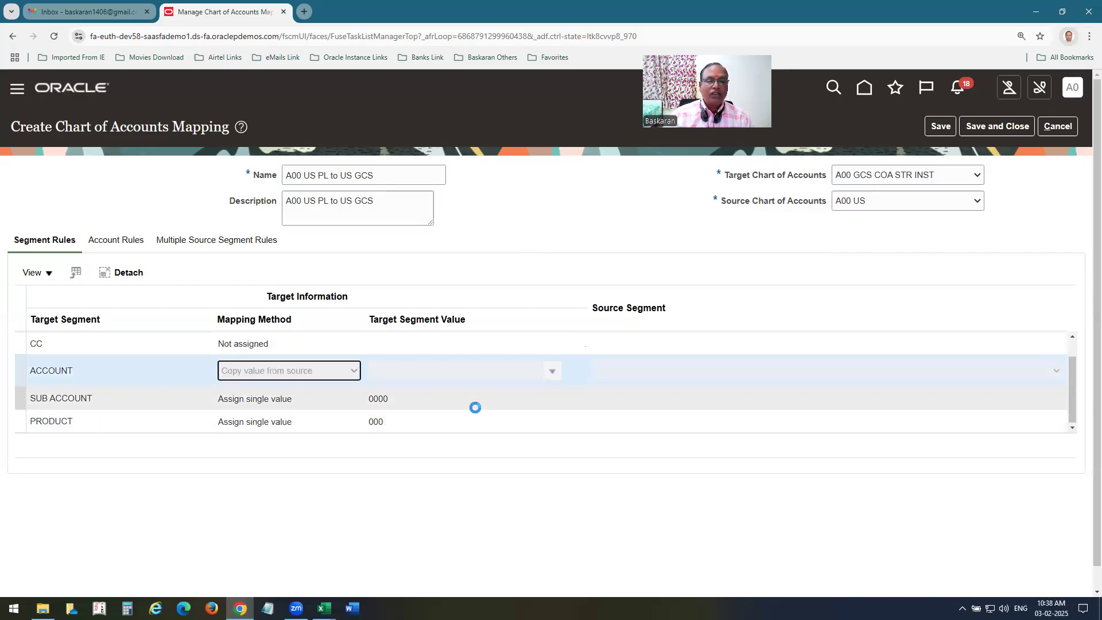
{"action": "left_click", "coordinate": [705, 372]}
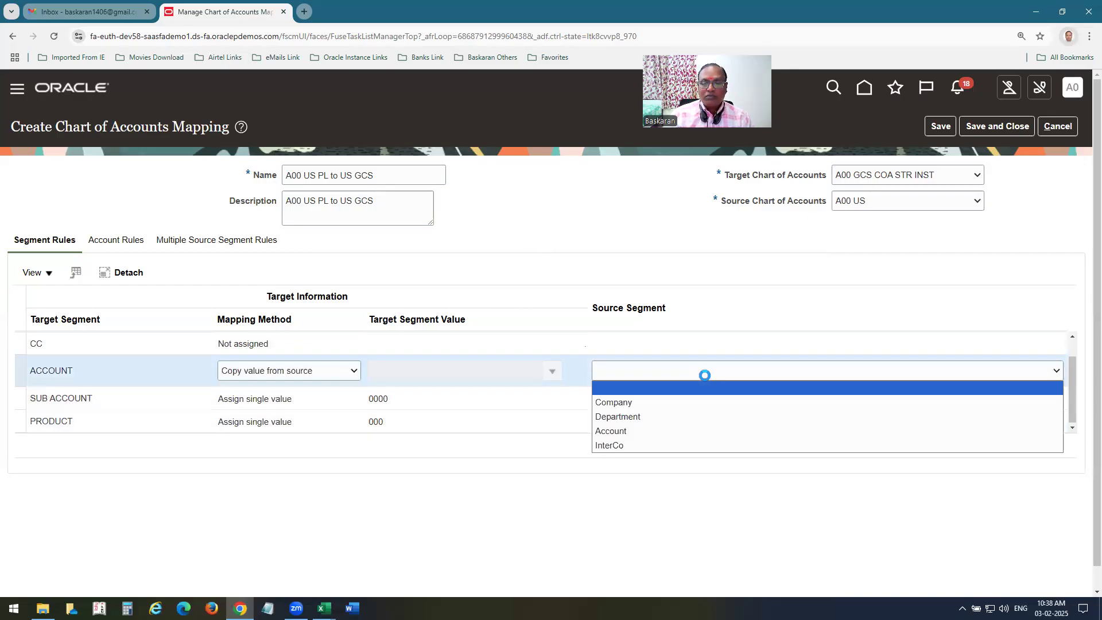
{"action": "left_click", "coordinate": [631, 430]}
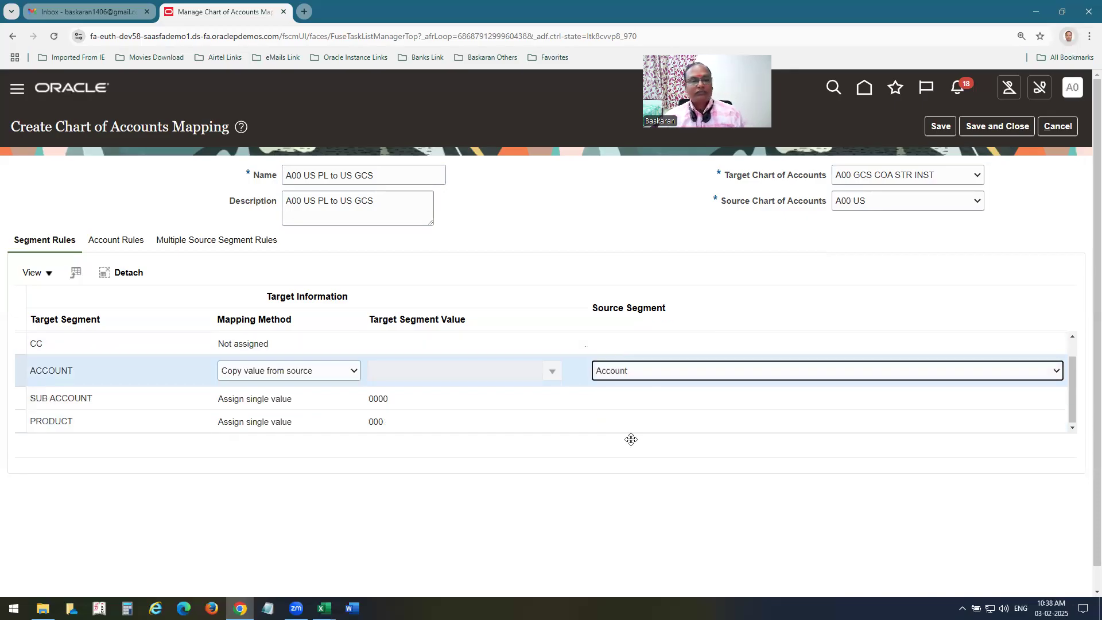
Set CC to Use rollup rules based on the source Department segment.
{"action": "left_click", "coordinate": [235, 342]}
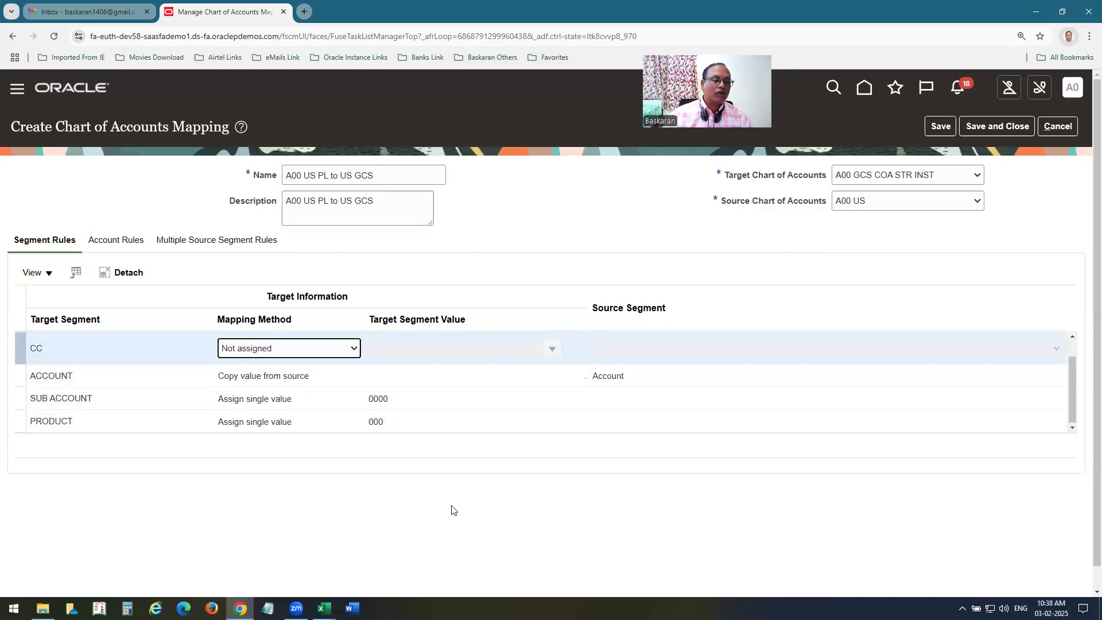
{"action": "left_click", "coordinate": [340, 350]}
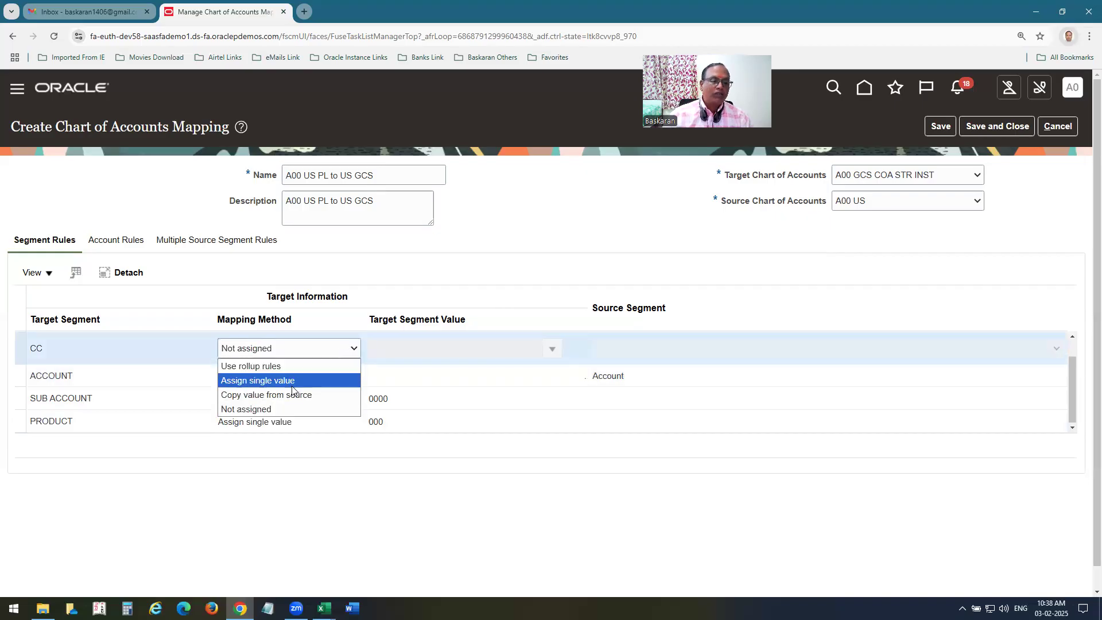
{"action": "left_click", "coordinate": [252, 366]}
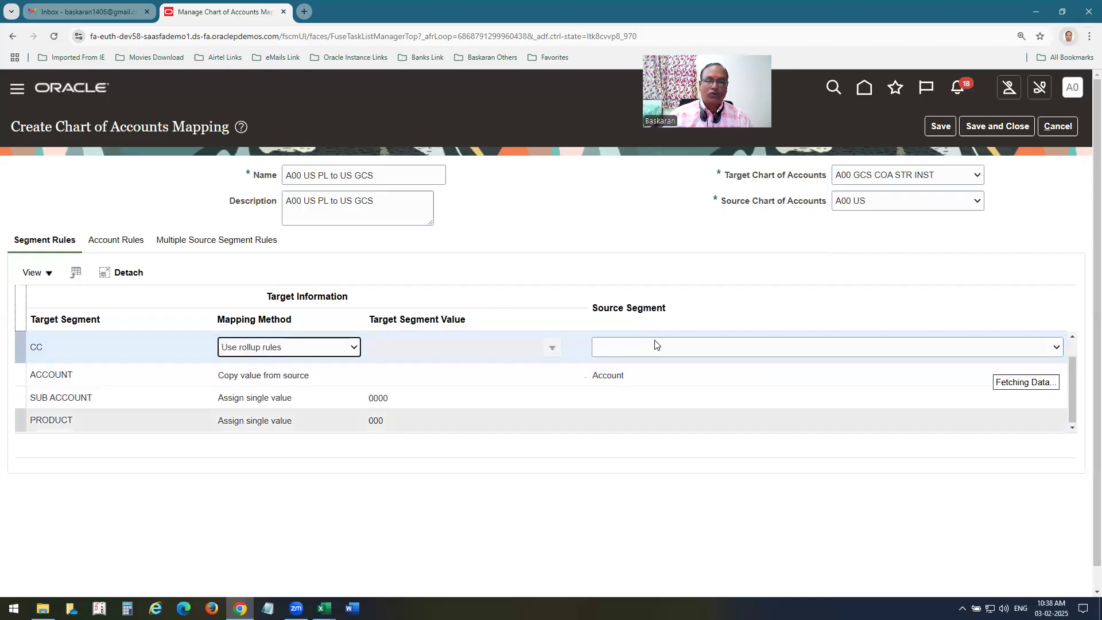
{"action": "left_click", "coordinate": [650, 350]}
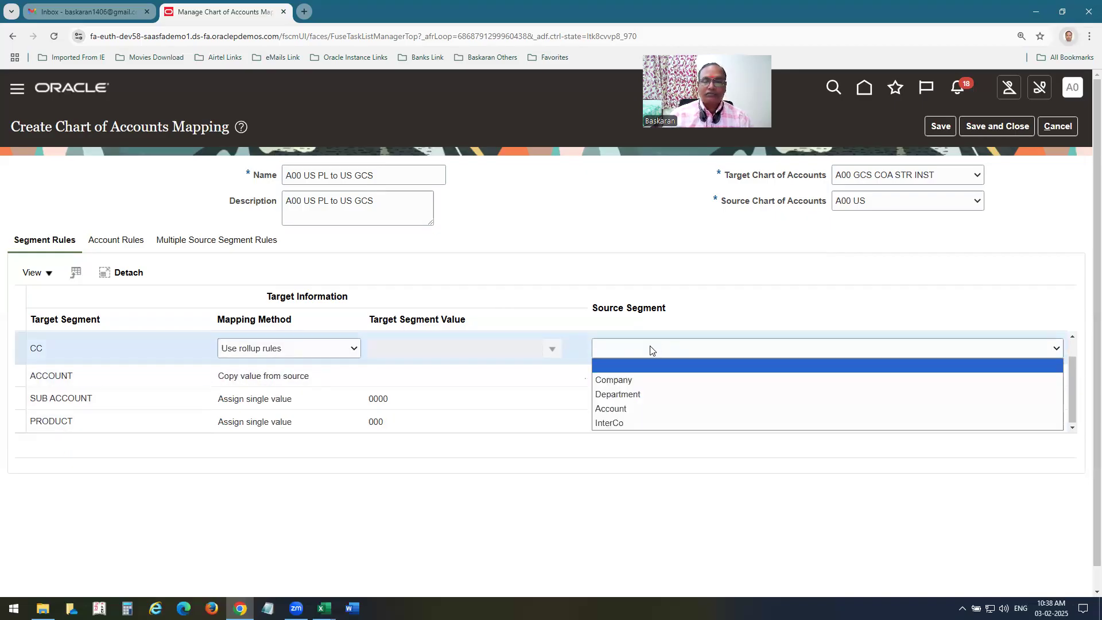
{"action": "left_click", "coordinate": [635, 393]}
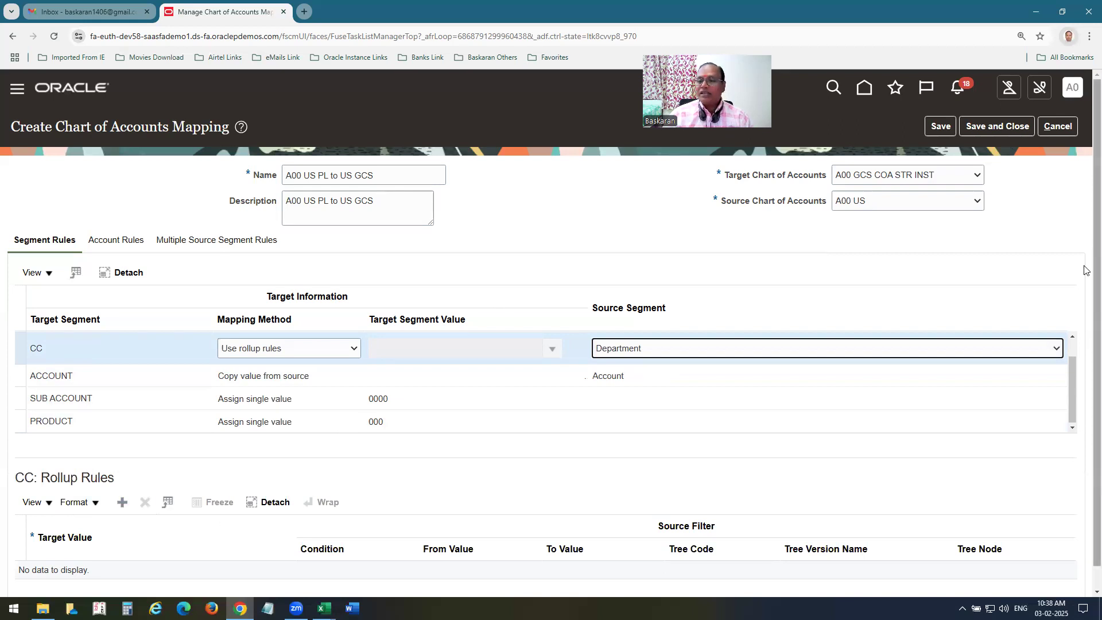
Add a CC rollup rule with target 000, condition Equal to, and From Value 000.
{"action": "scroll", "coordinate": [1084, 272], "scroll_direction": "down", "scroll_amount": 1}
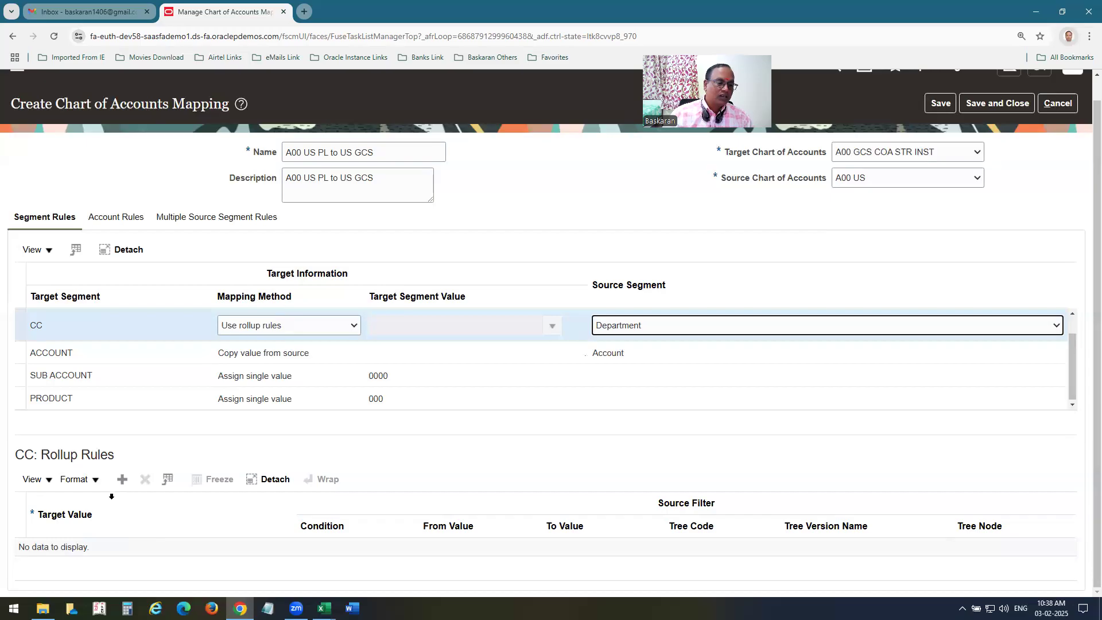
{"action": "left_click", "coordinate": [122, 479]}
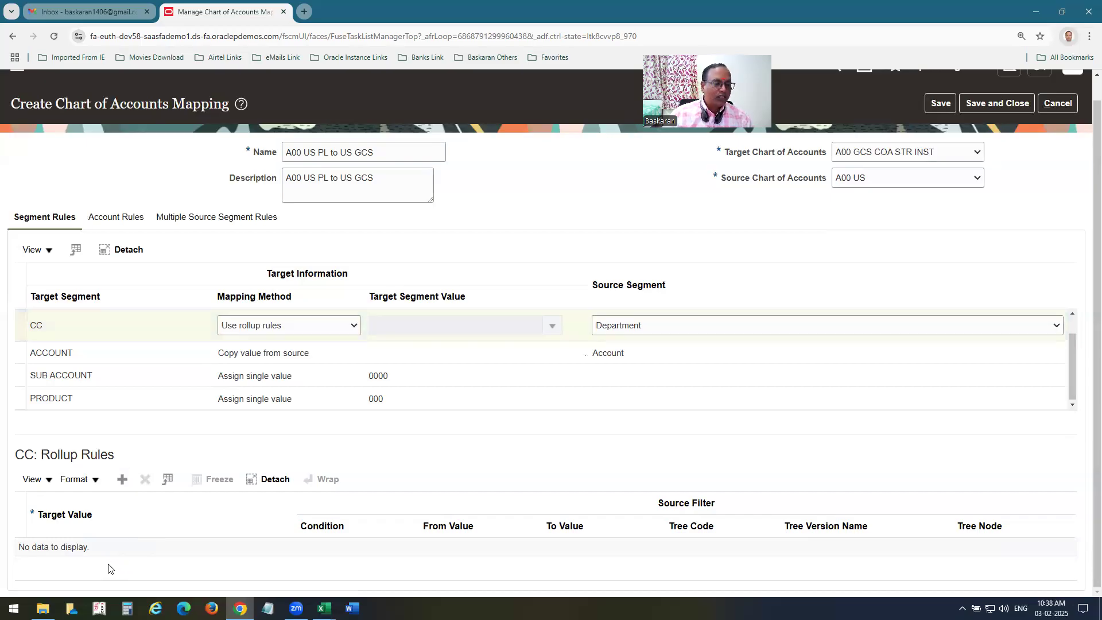
{"action": "left_click", "coordinate": [174, 554]}
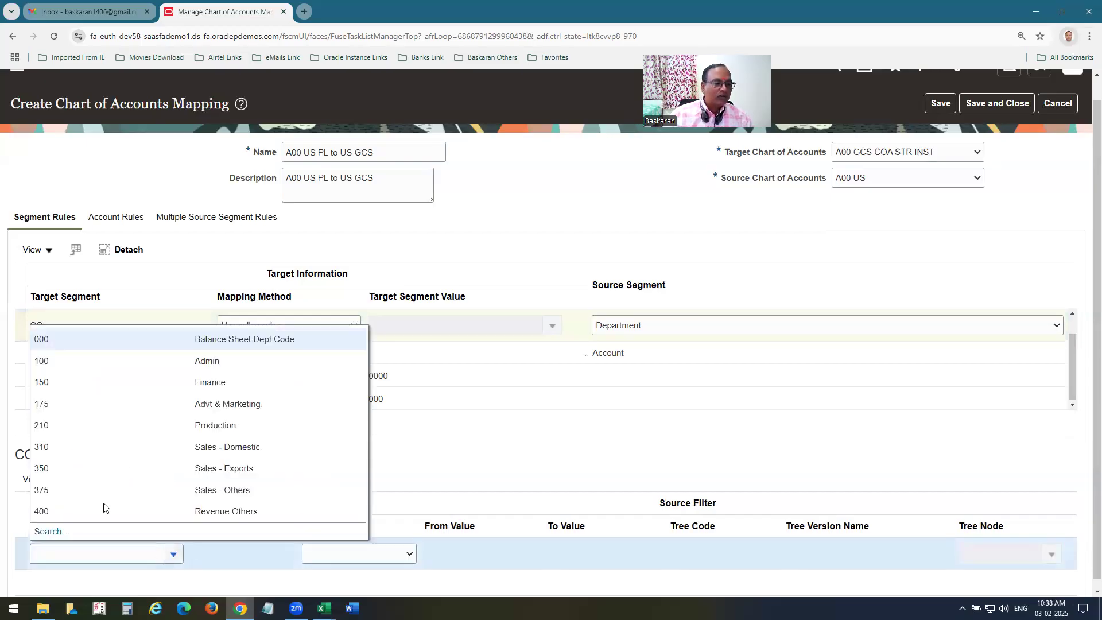
{"action": "left_click", "coordinate": [74, 345]}
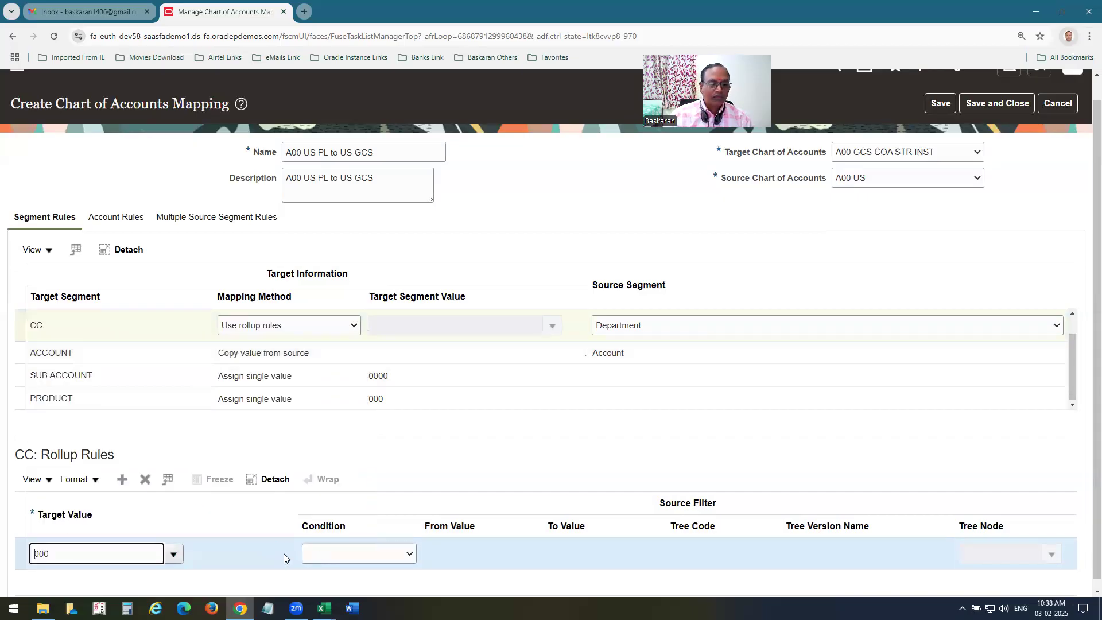
{"action": "left_click", "coordinate": [359, 553]}
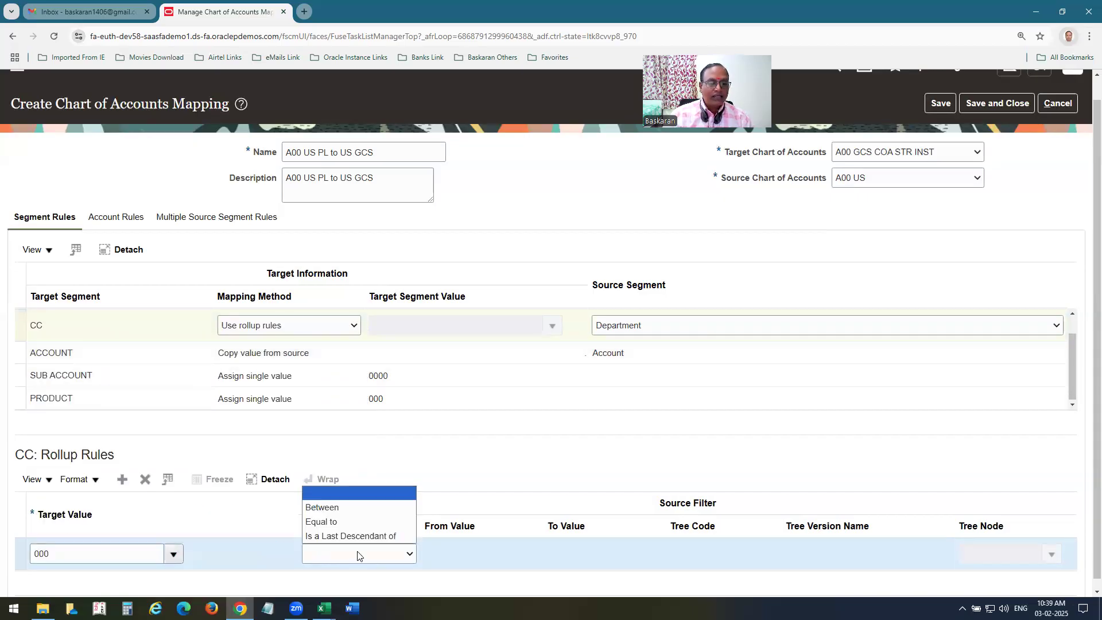
{"action": "left_click", "coordinate": [338, 507]}
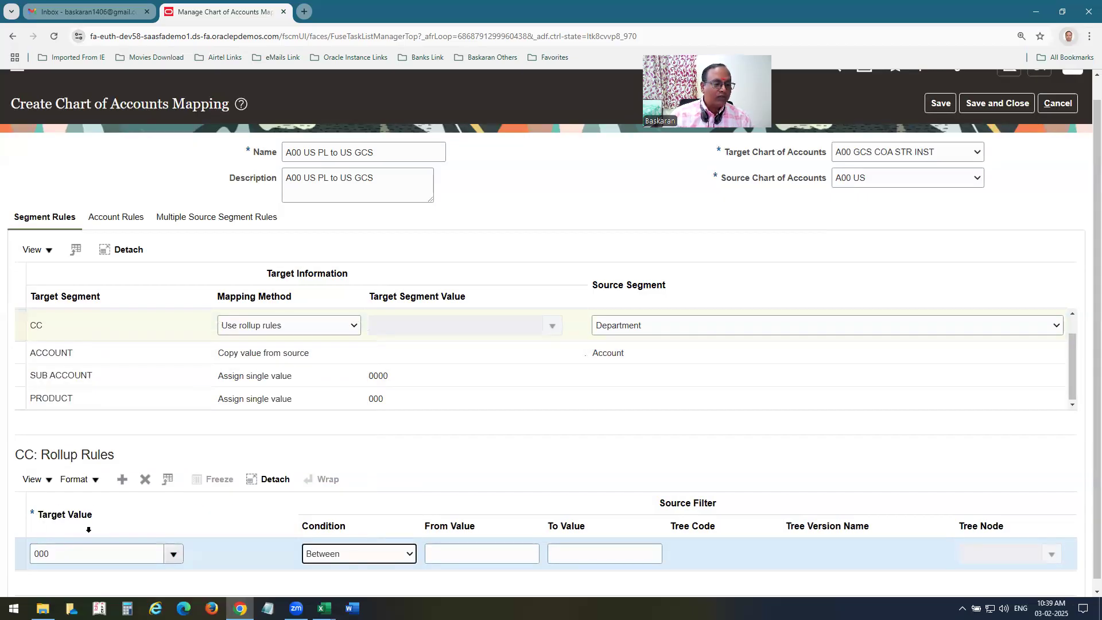
{"action": "left_click", "coordinate": [442, 558]}
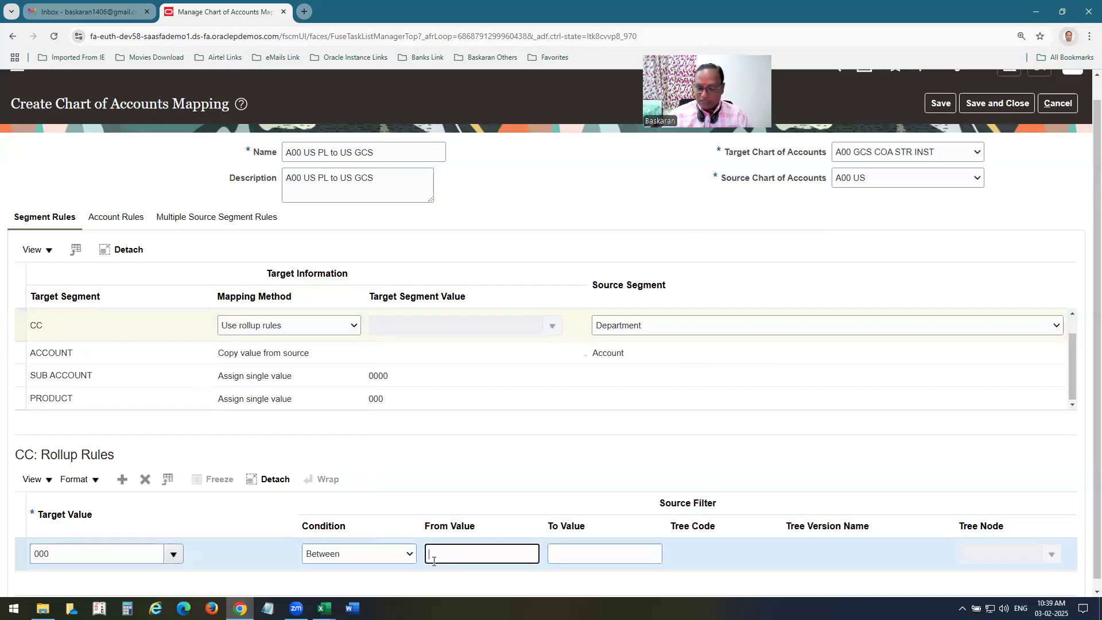
{"action": "left_click", "coordinate": [381, 553]}
{"action": "left_click", "coordinate": [343, 519]}
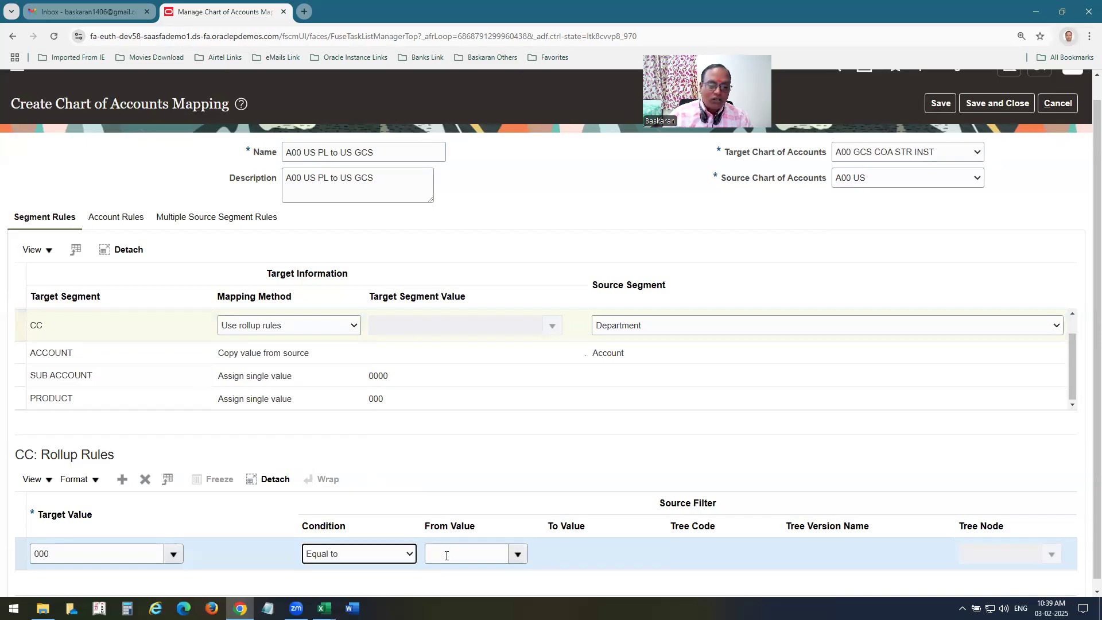
{"action": "left_click", "coordinate": [516, 556]}
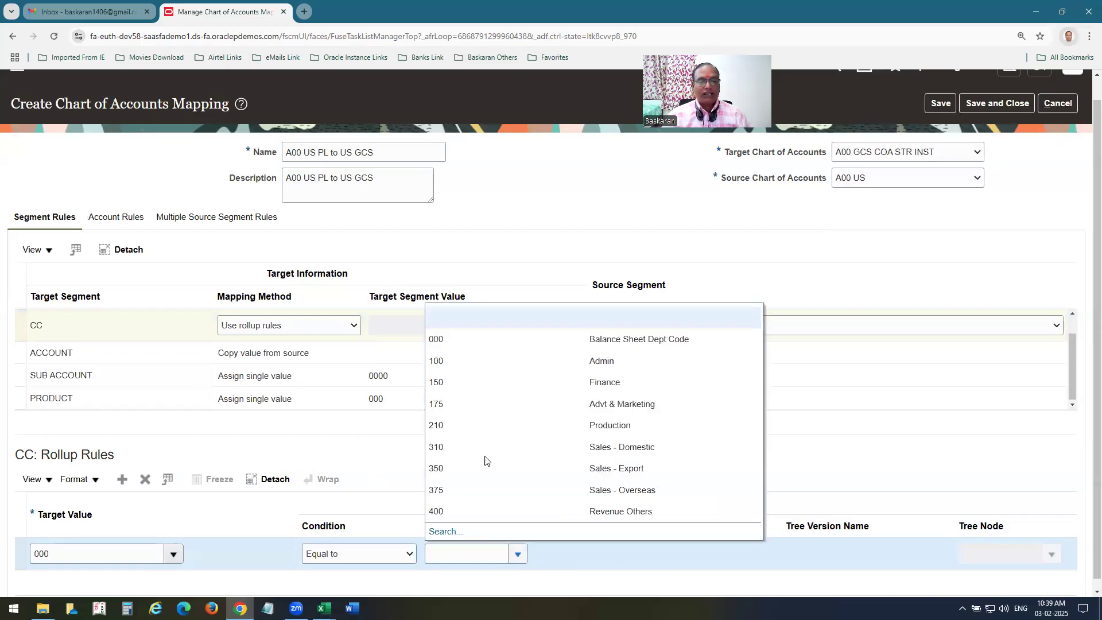
{"action": "left_click", "coordinate": [452, 343]}
Add a rollup rule mapping departments Between 001 and 299 to target 100.
{"action": "left_click", "coordinate": [123, 485]}
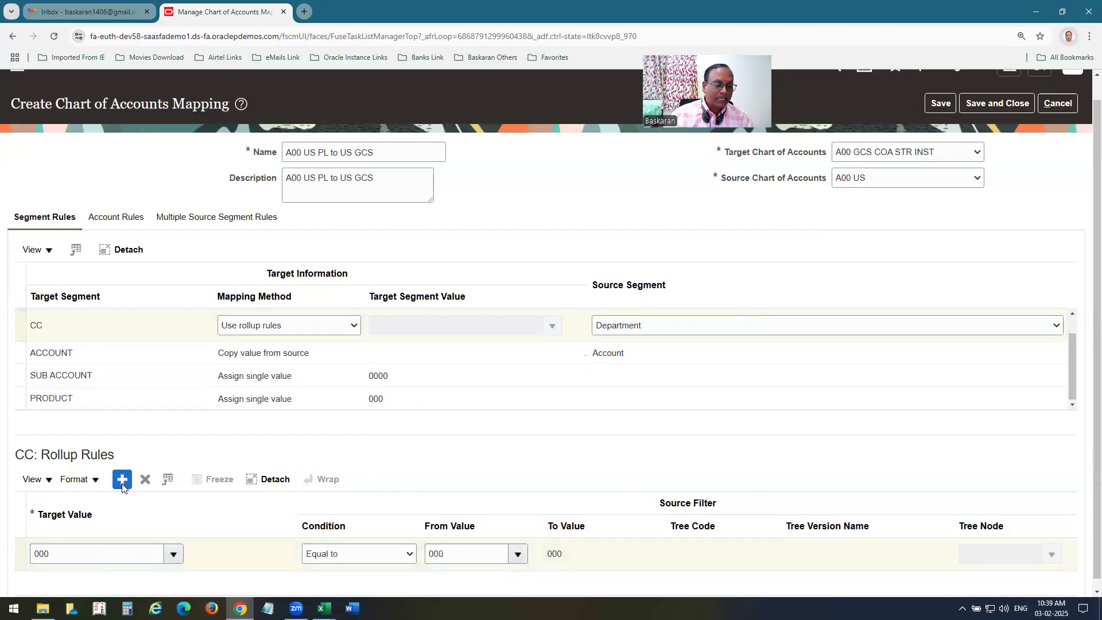
{"action": "left_click", "coordinate": [102, 546]}
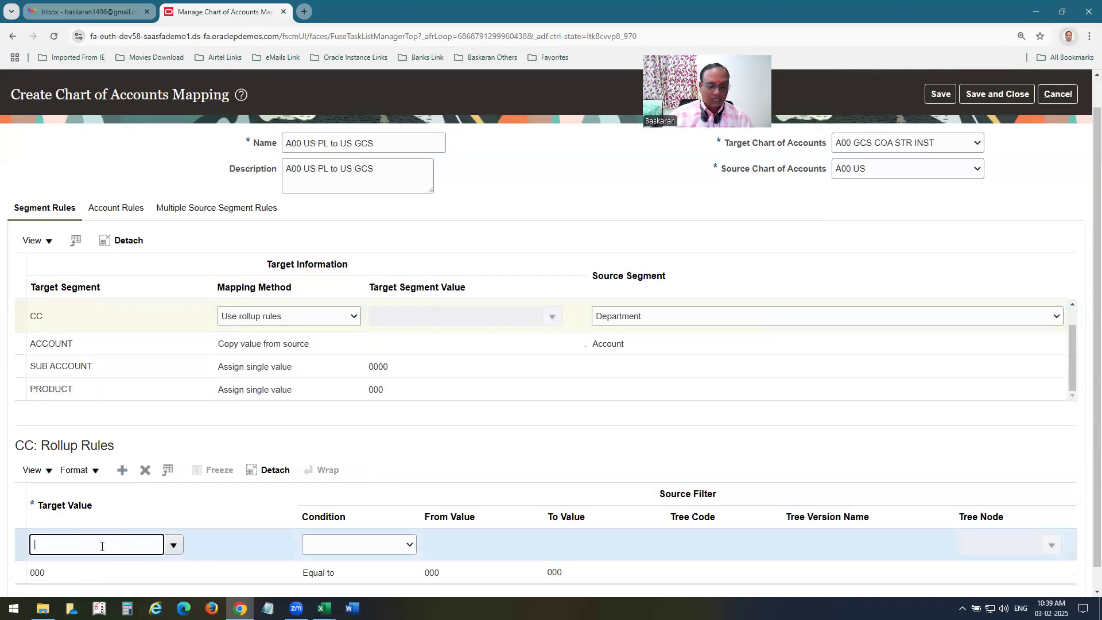
{"action": "key", "text": "Tab"}
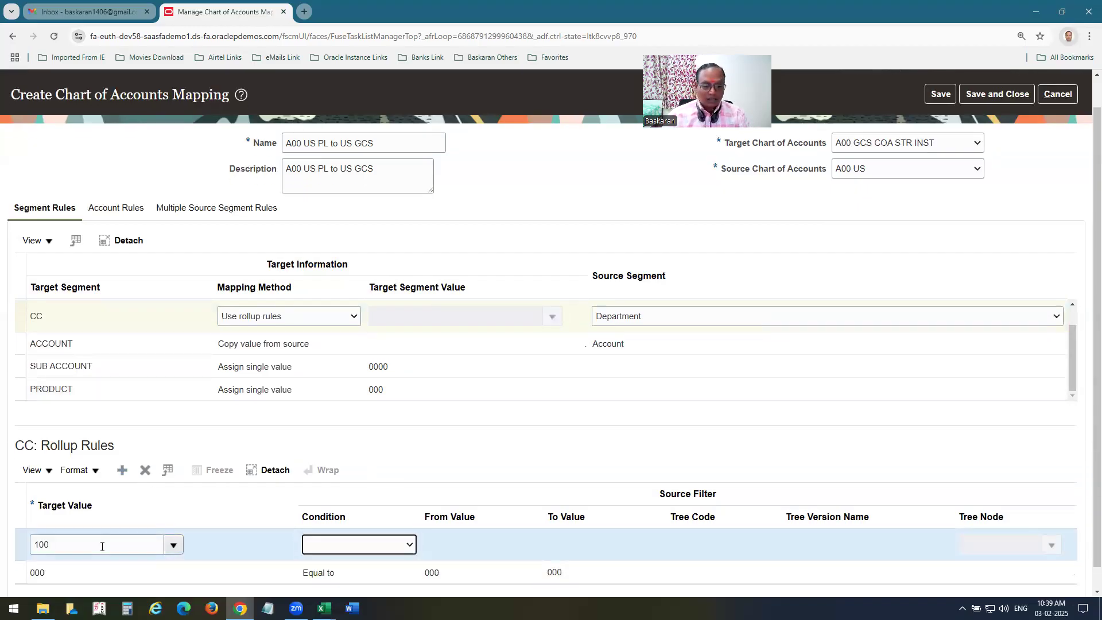
{"action": "key", "text": "Down"}
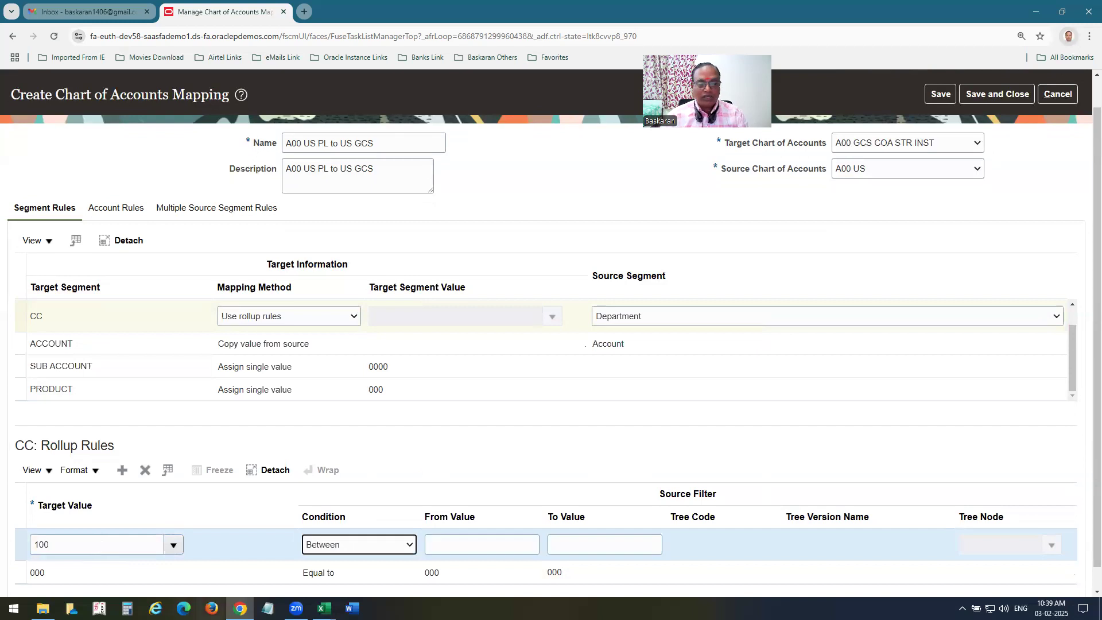
{"action": "left_click", "coordinate": [485, 550]}
{"action": "key", "text": "Tab"}
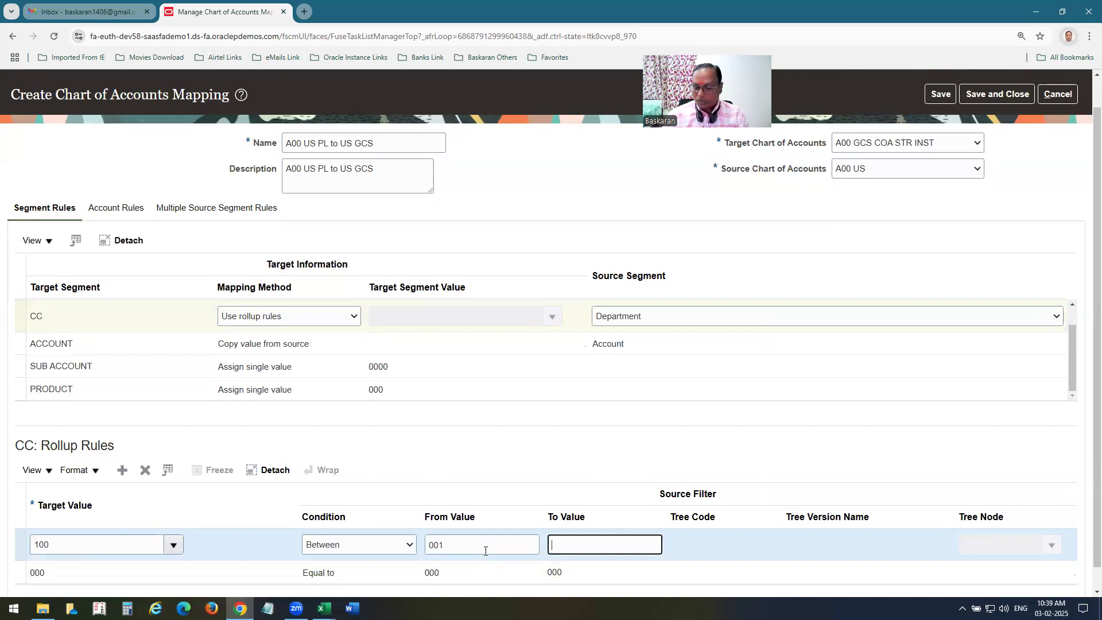
{"action": "left_click", "coordinate": [104, 547]}
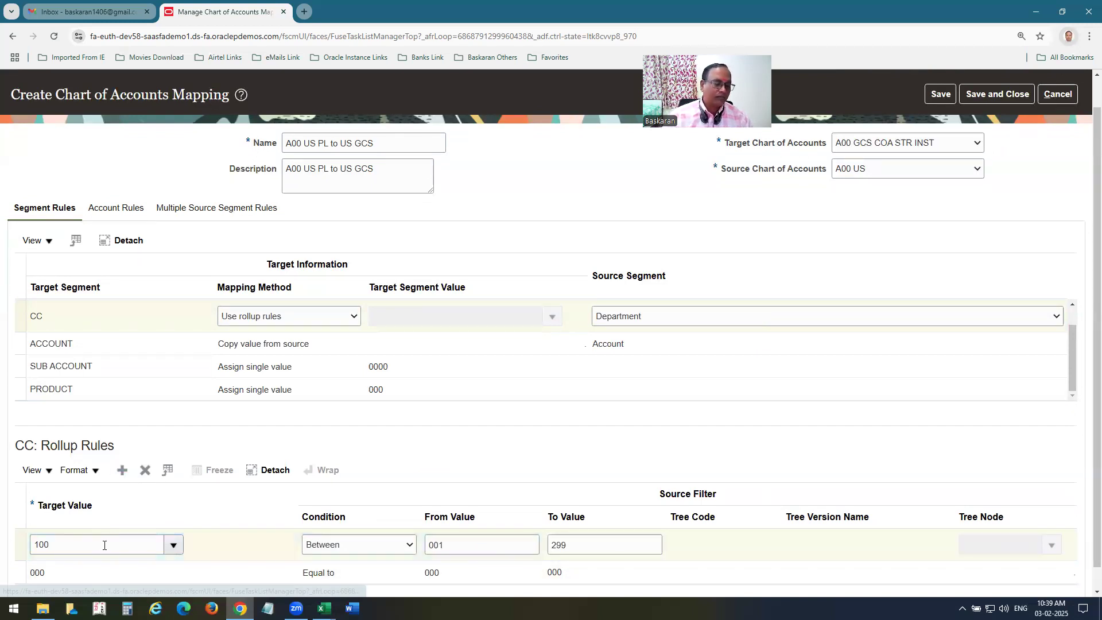
Add a rollup rule with target 310 for departments Between 300 and 399, checking the Excel notes.
{"action": "left_click", "coordinate": [96, 542]}
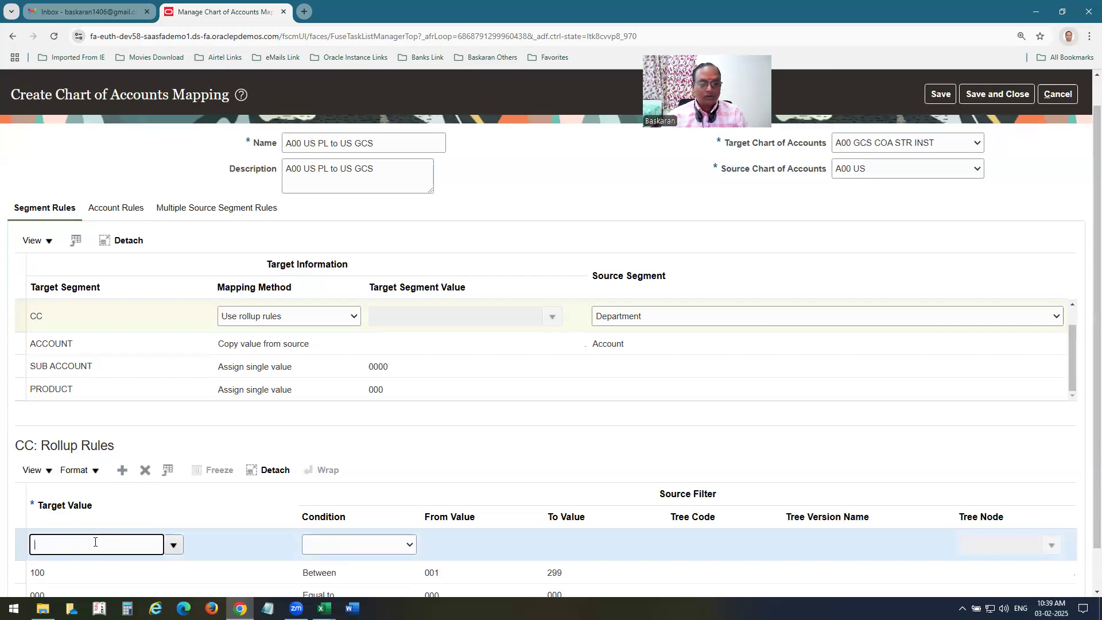
{"action": "key", "text": "Tab"}
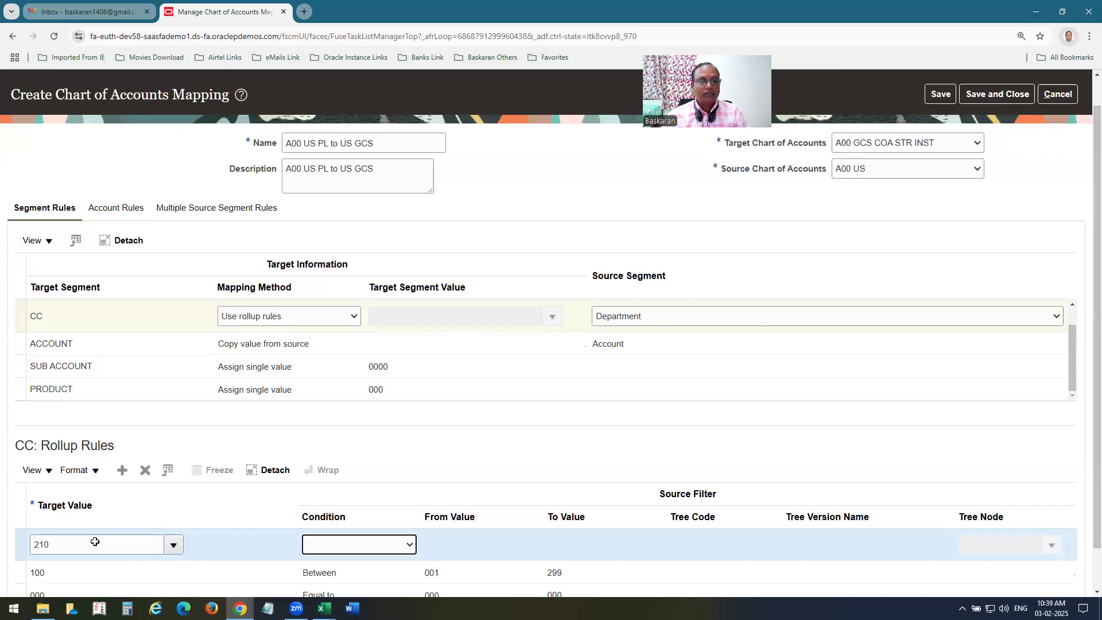
{"action": "key", "text": "alt+Tab"}
{"action": "scroll", "coordinate": [374, 451], "scroll_direction": "down", "scroll_amount": 8}
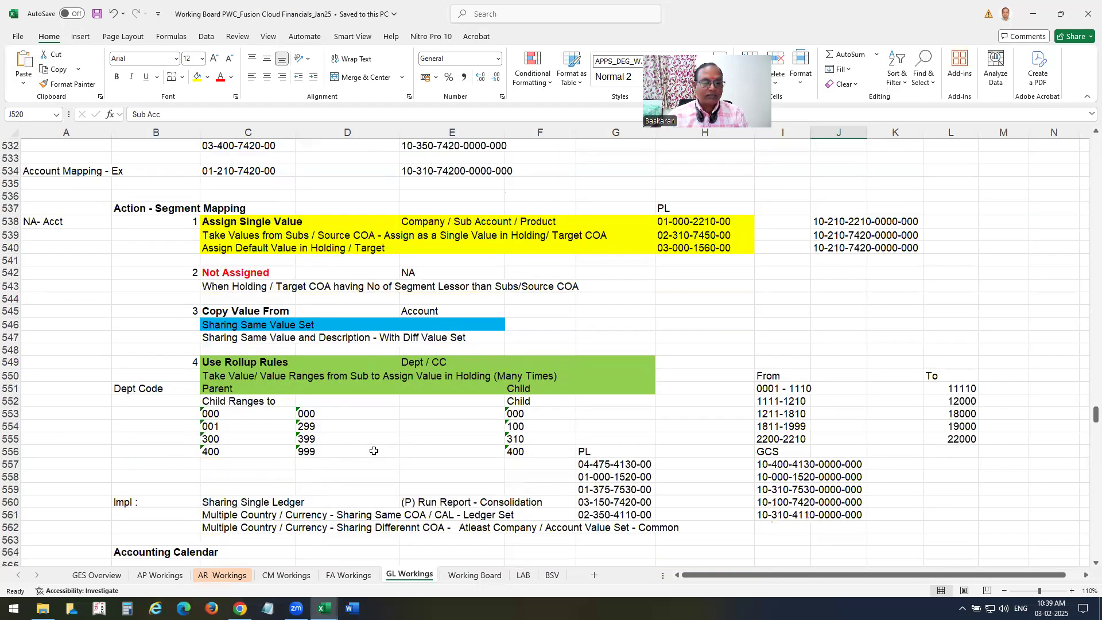
{"action": "left_click", "coordinate": [515, 427]}
{"action": "key", "text": "alt+Tab"}
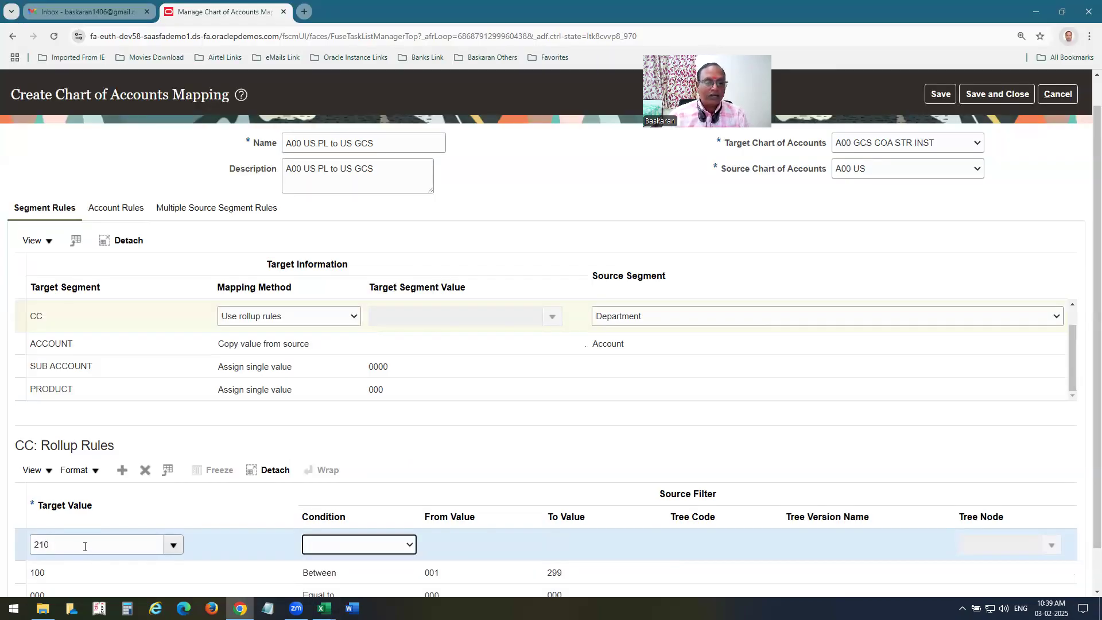
{"action": "key", "text": "alt+Tab"}
{"action": "key", "text": "alt+Tab"}
{"action": "type", "text": "310"}
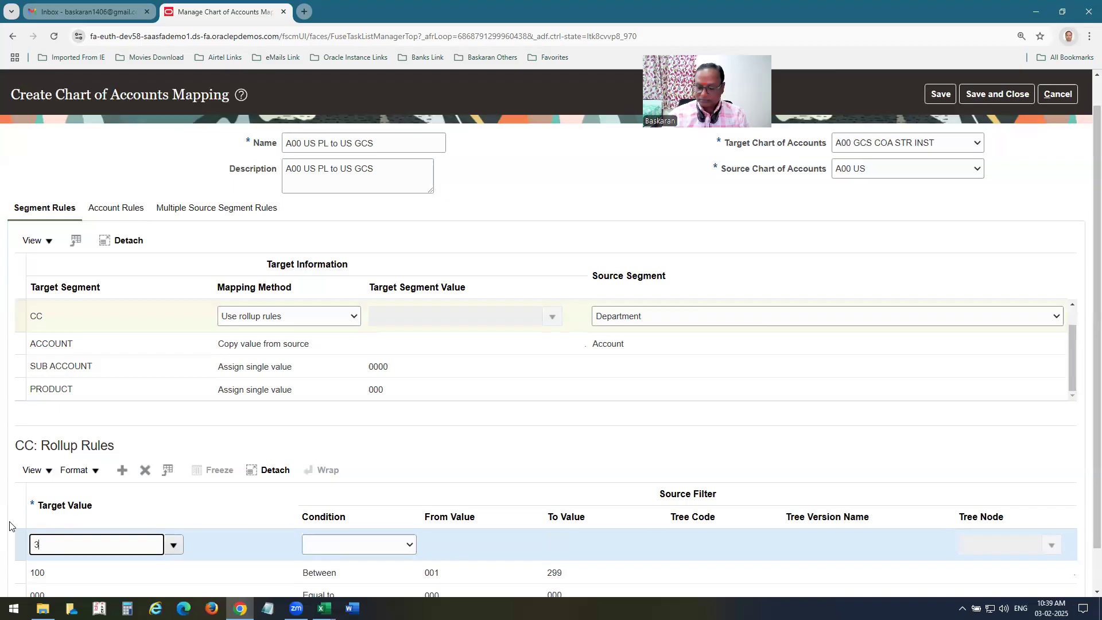
{"action": "key", "text": "Tab"}
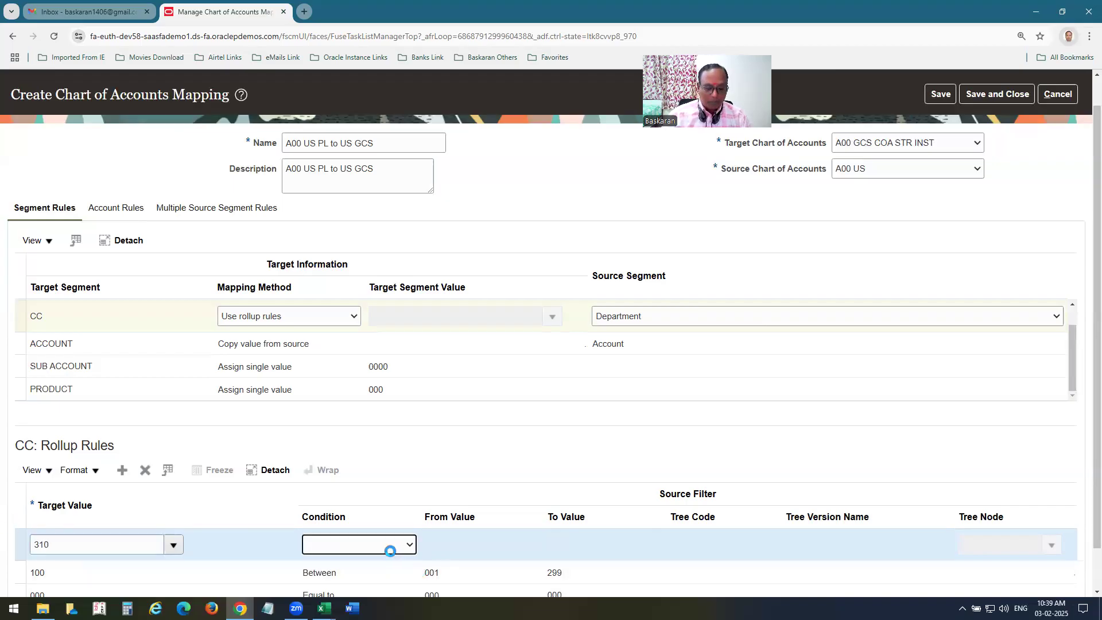
{"action": "key", "text": "b"}
{"action": "left_click", "coordinate": [435, 552]}
{"action": "type", "text": "300"}
{"action": "key", "text": "Tab"}
{"action": "type", "text": "3"}
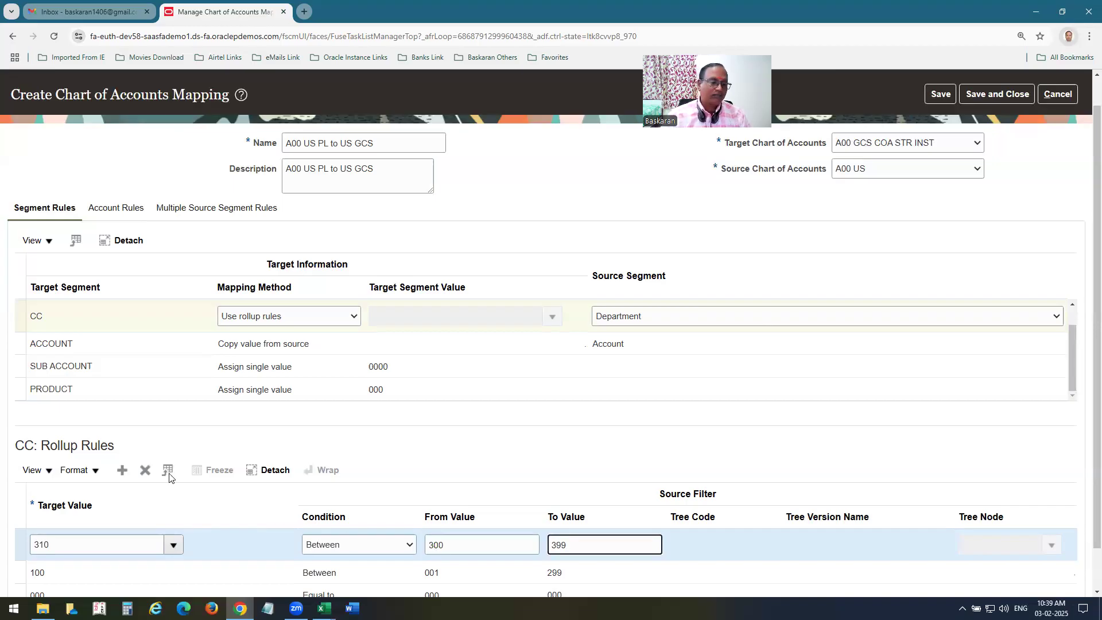
Add a rollup rule with target 400 for departments Between 400 and 999.
{"action": "left_click", "coordinate": [122, 471]}
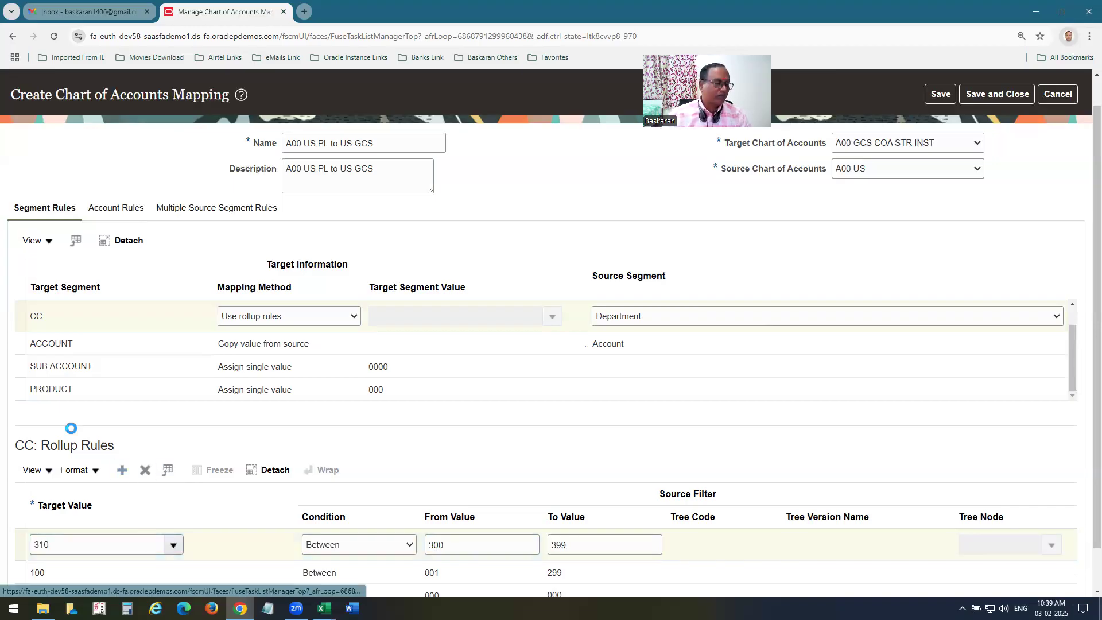
{"action": "left_click", "coordinate": [85, 541]}
{"action": "key", "text": "Tab"}
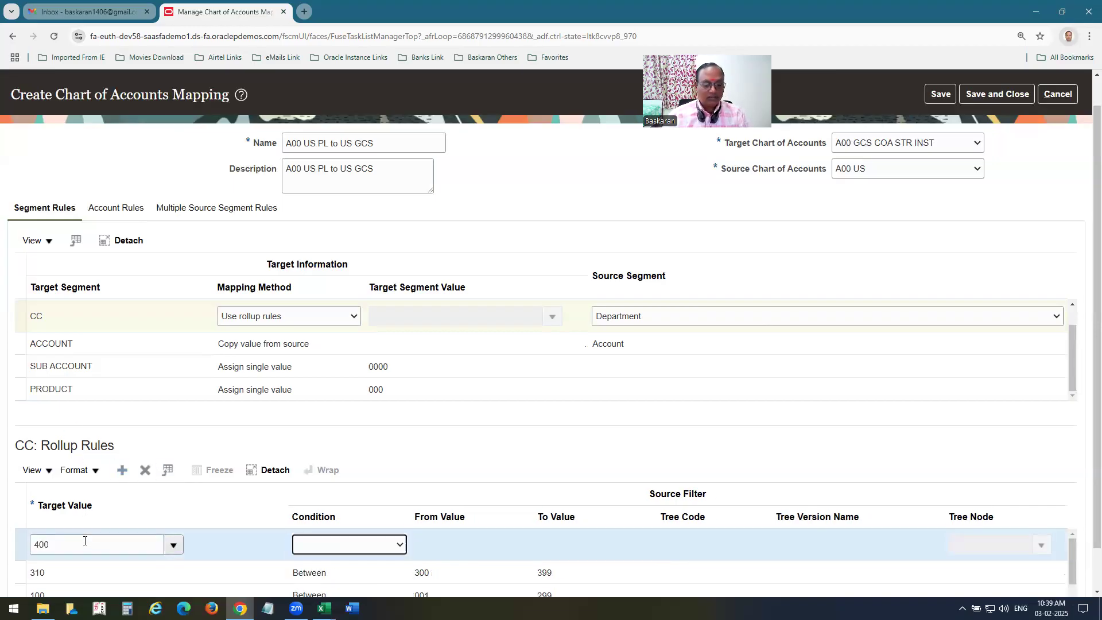
{"action": "key", "text": "Down"}
{"action": "left_click", "coordinate": [436, 541]}
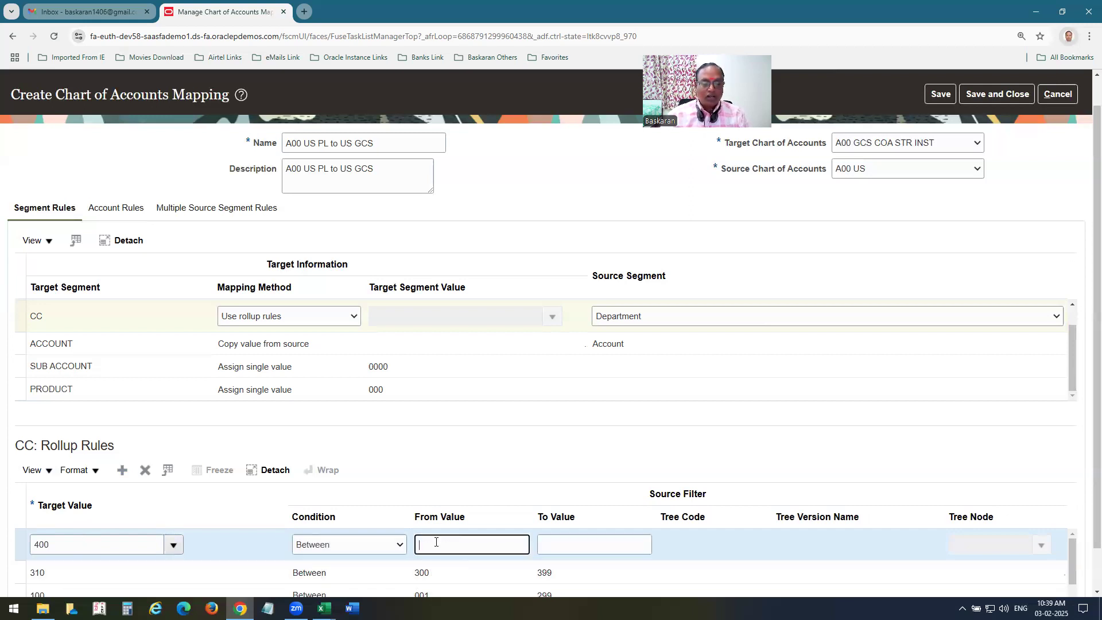
{"action": "type", "text": "400"}
{"action": "key", "text": "Tab"}
{"action": "type", "text": "99"}
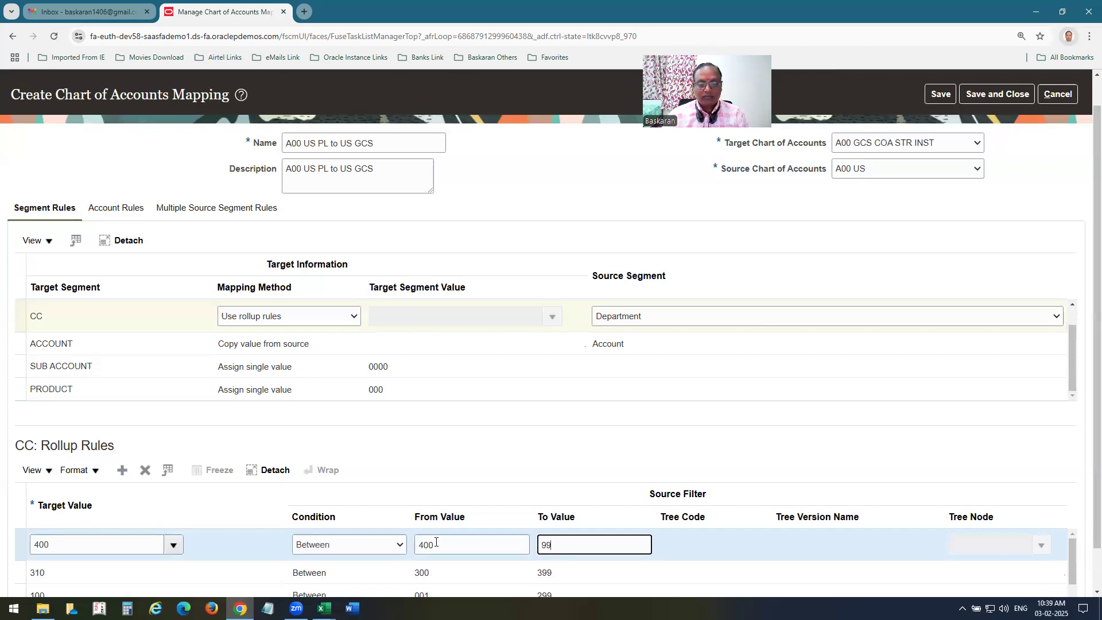
{"action": "left_click", "coordinate": [627, 451]}
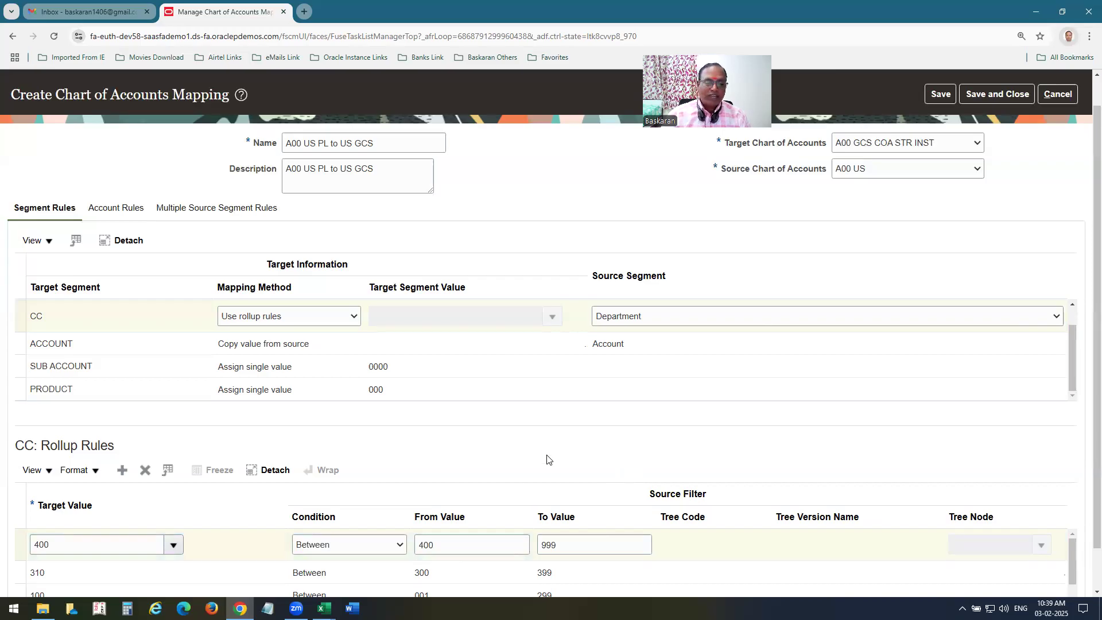
Save and close the mapping and finish with the chart of accounts mappings.
{"action": "scroll", "coordinate": [548, 456], "scroll_direction": "down", "scroll_amount": 2}
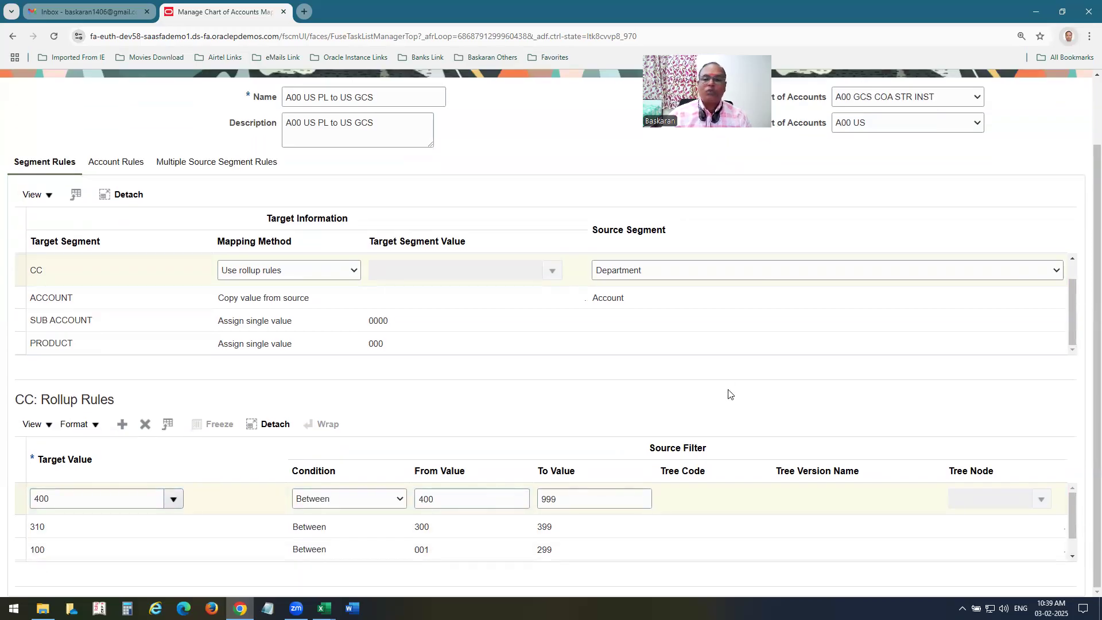
{"action": "scroll", "coordinate": [930, 259], "scroll_direction": "up", "scroll_amount": 3}
{"action": "left_click", "coordinate": [1009, 127]}
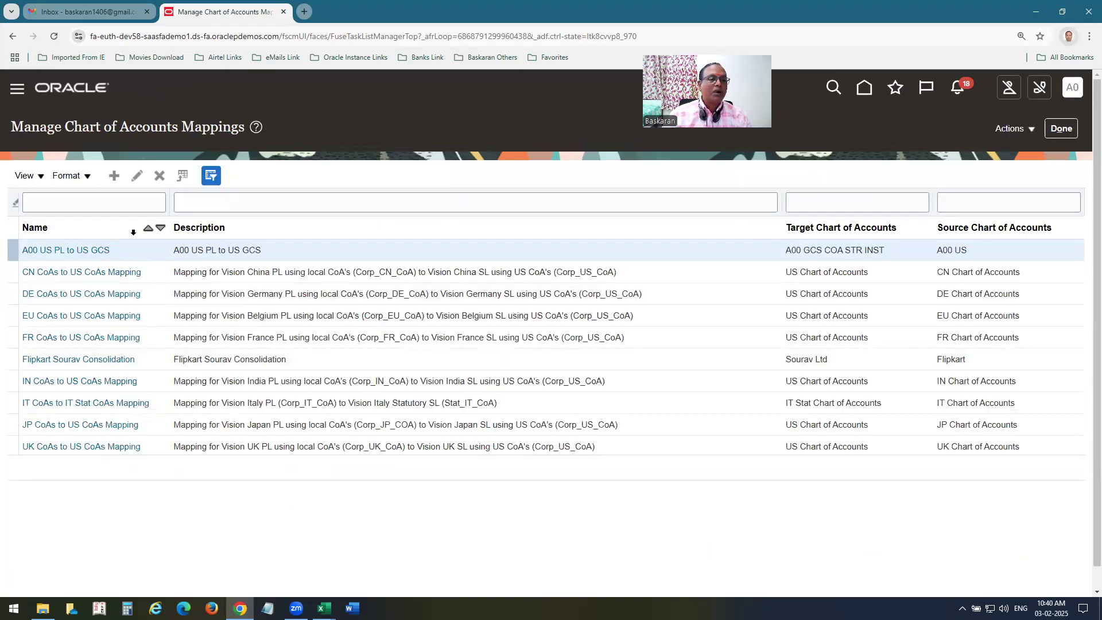
{"action": "left_click", "coordinate": [1060, 129]}
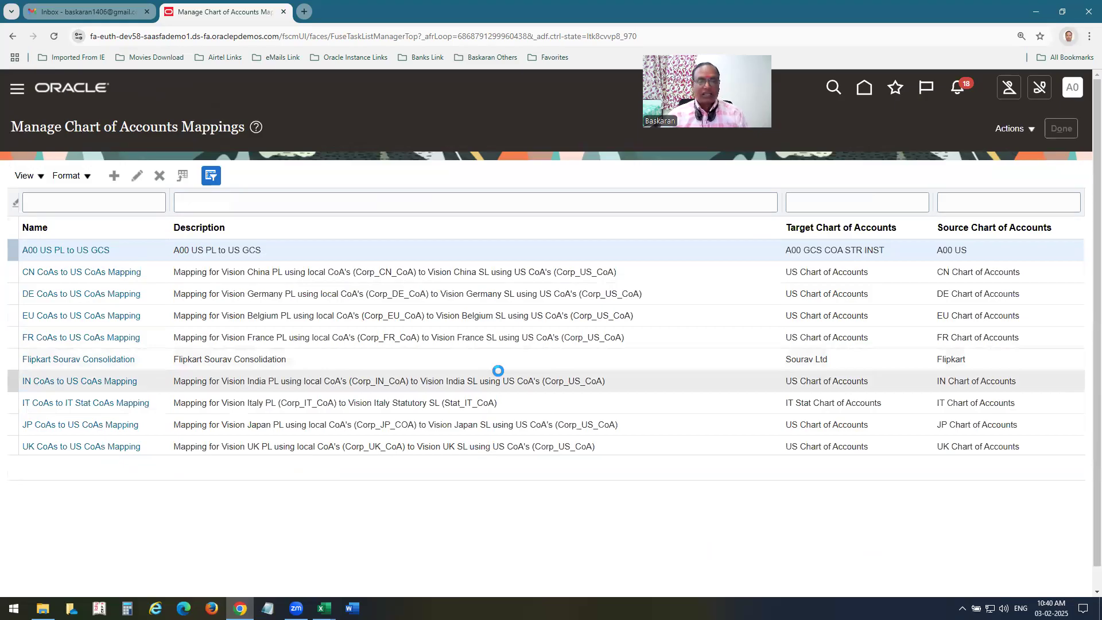
{"action": "key", "text": "alt+Tab"}
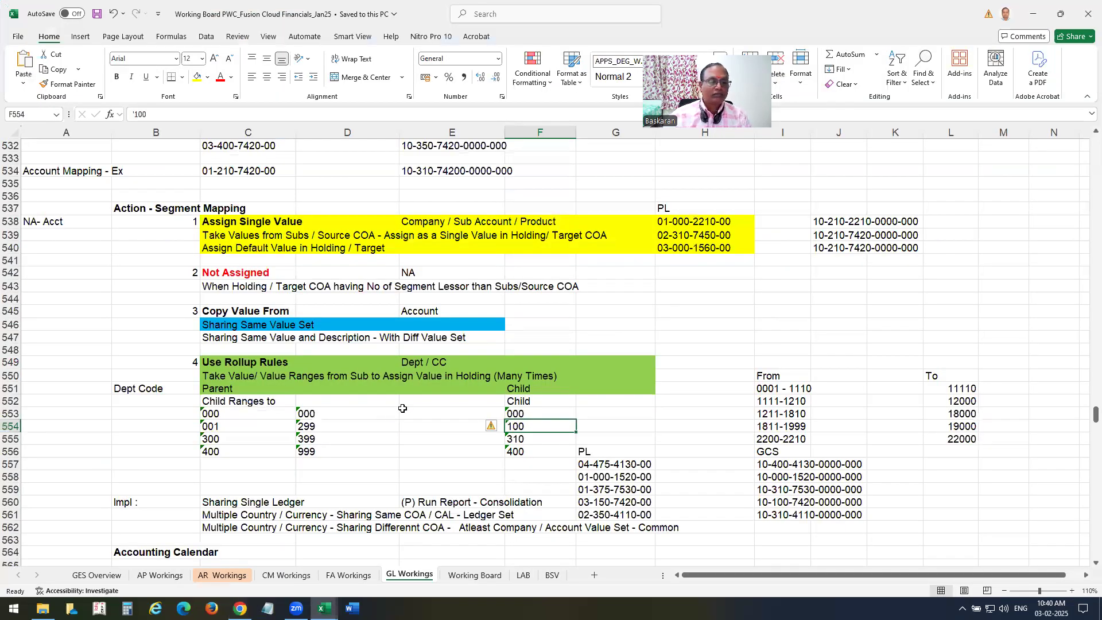
View the General Ledger Board's Perform Consolidation Transfer notes, then return to Oracle and select its address.
{"action": "left_click", "coordinate": [323, 608]}
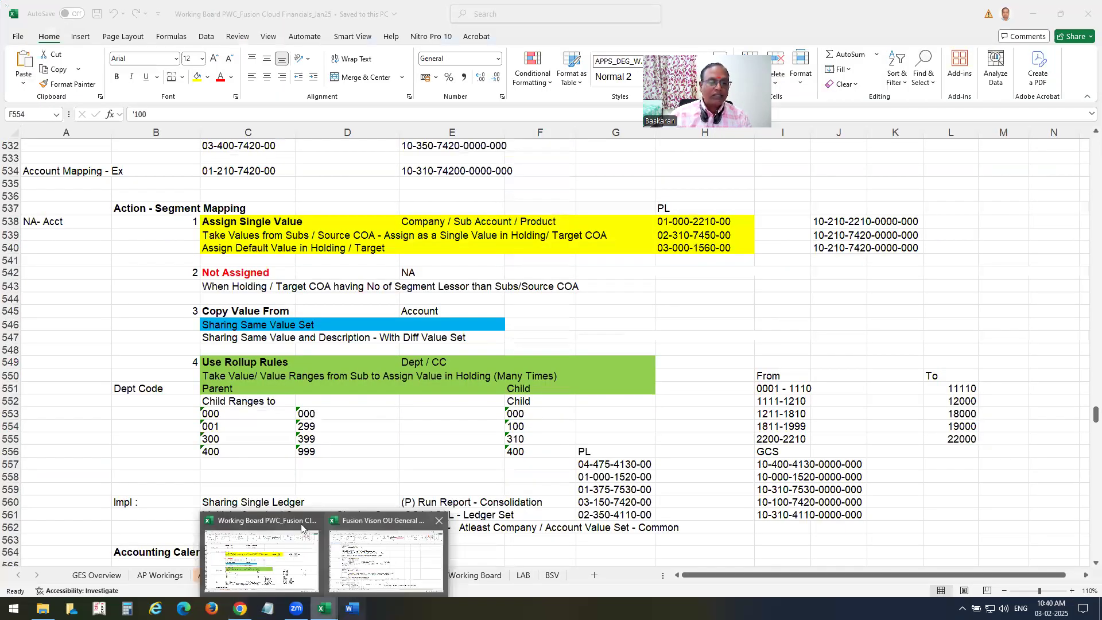
{"action": "left_click", "coordinate": [386, 559]}
{"action": "scroll", "coordinate": [111, 256], "scroll_direction": "down", "scroll_amount": 3}
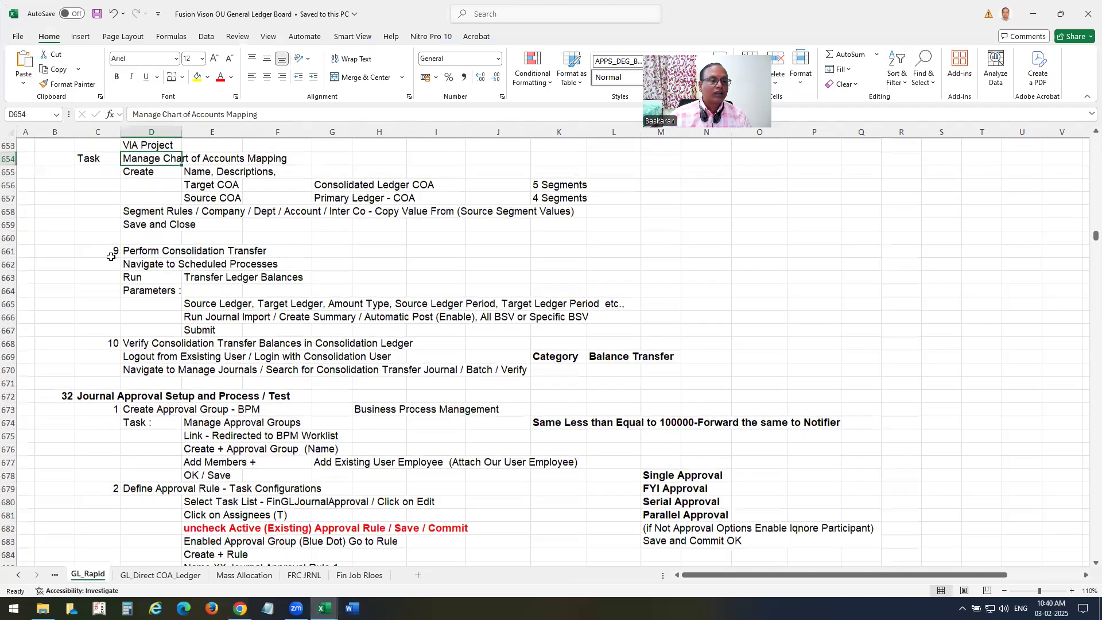
{"action": "key", "text": "Down"}
{"action": "key", "text": "Down"}
{"action": "key", "text": "Down"}
{"action": "key", "text": "Down"}
{"action": "key", "text": "Down"}
{"action": "key", "text": "Down"}
{"action": "key", "text": "Down"}
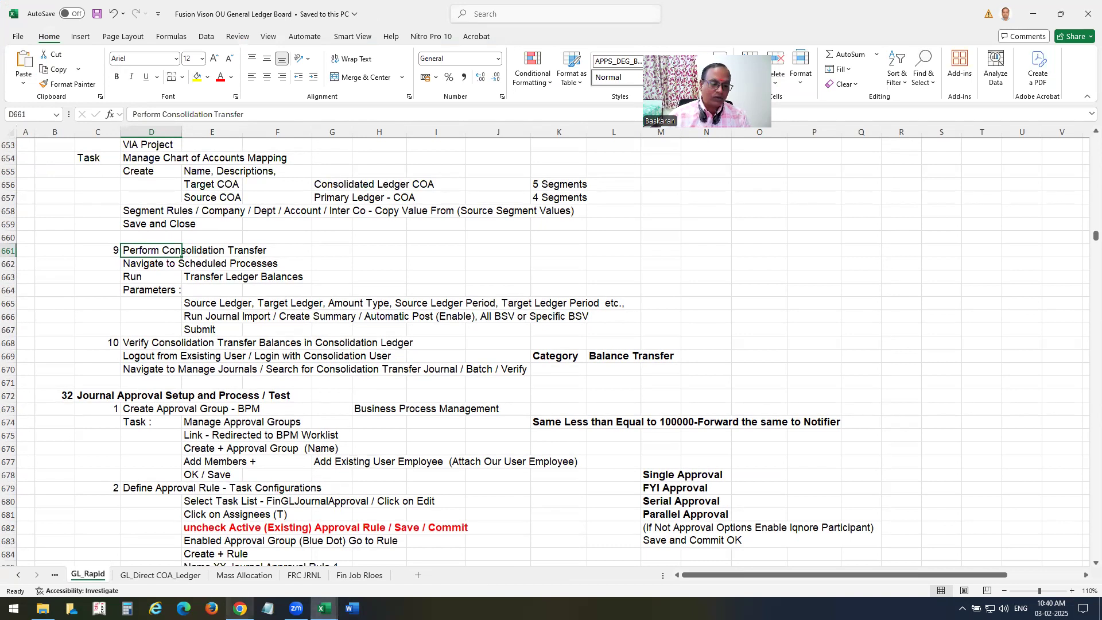
{"action": "left_click", "coordinate": [240, 608]}
{"action": "left_click", "coordinate": [280, 39]}
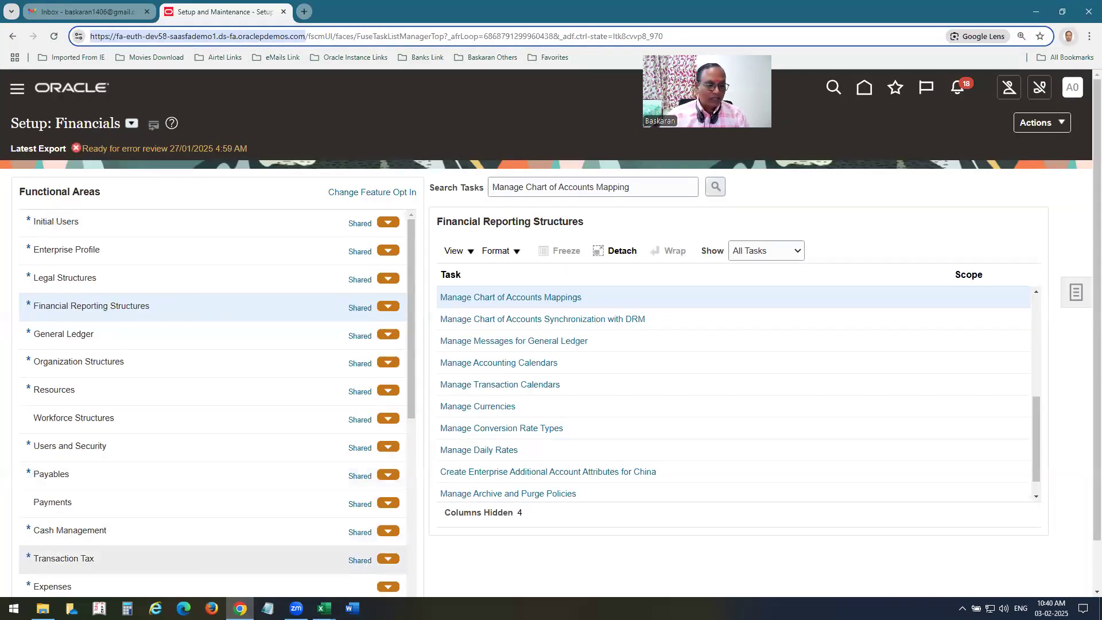
Load the copied Oracle address in a second browser and sign in as the GCS user.
{"action": "left_click", "coordinate": [184, 608]}
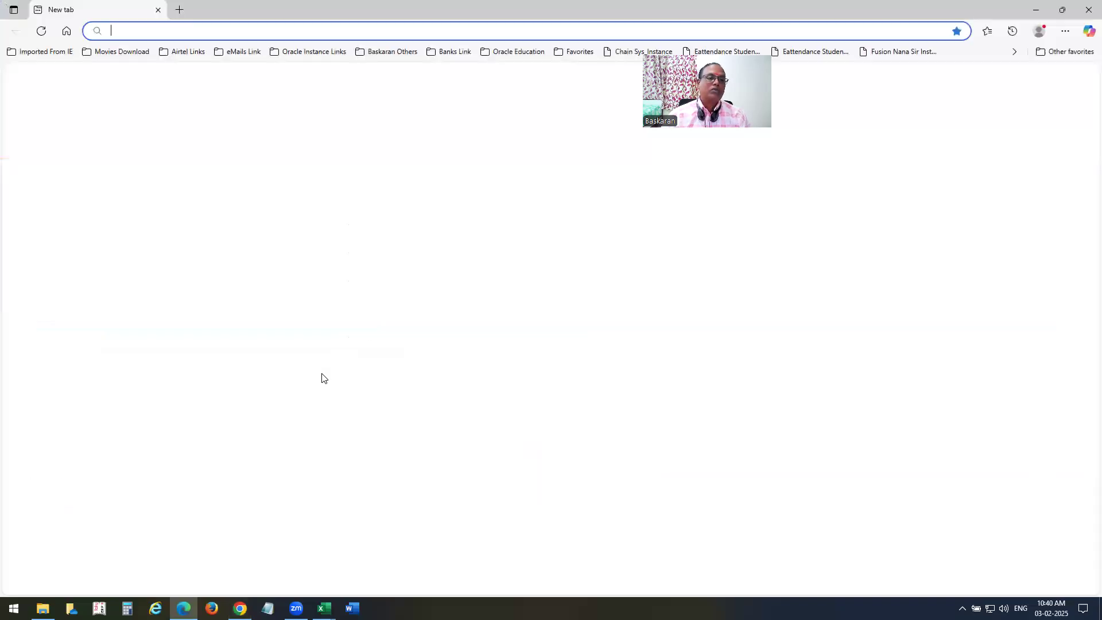
{"action": "type", "text": "https://fa-euth-dev58-saasfademo1.ds-fa.oraclepdemos.com"}
{"action": "key", "text": "Return"}
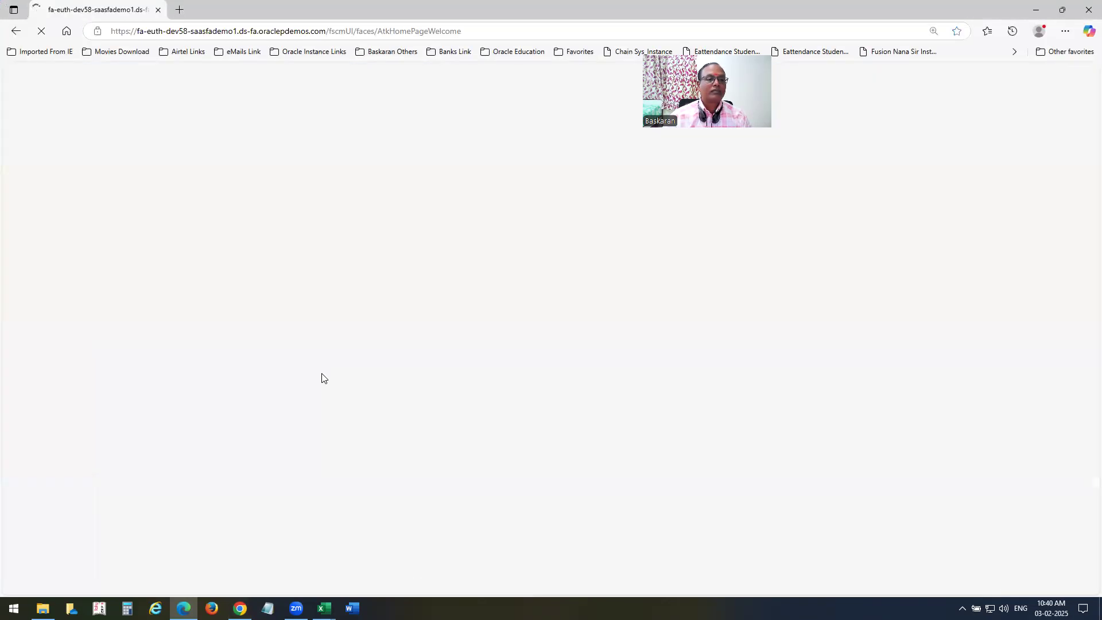
{"action": "type", "text": "a00gcs"}
{"action": "key", "text": "Tab"}
{"action": "type", "text": "•••••••••"}
{"action": "key", "text": "Return"}
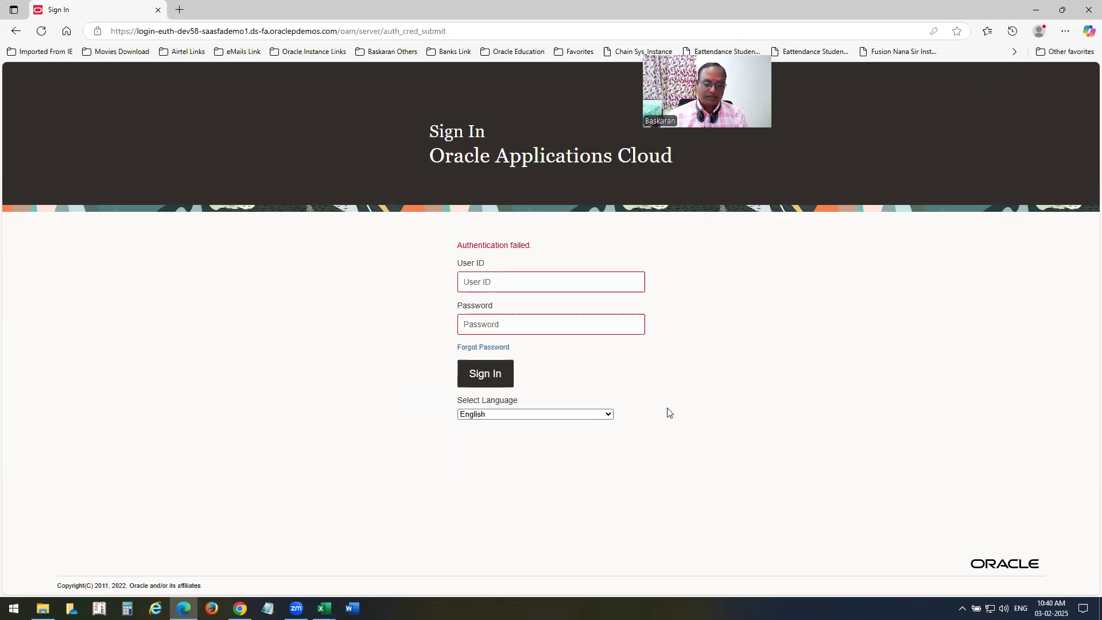
Re-enter the GCS user ID and password and sign in again.
{"action": "left_click", "coordinate": [474, 276]}
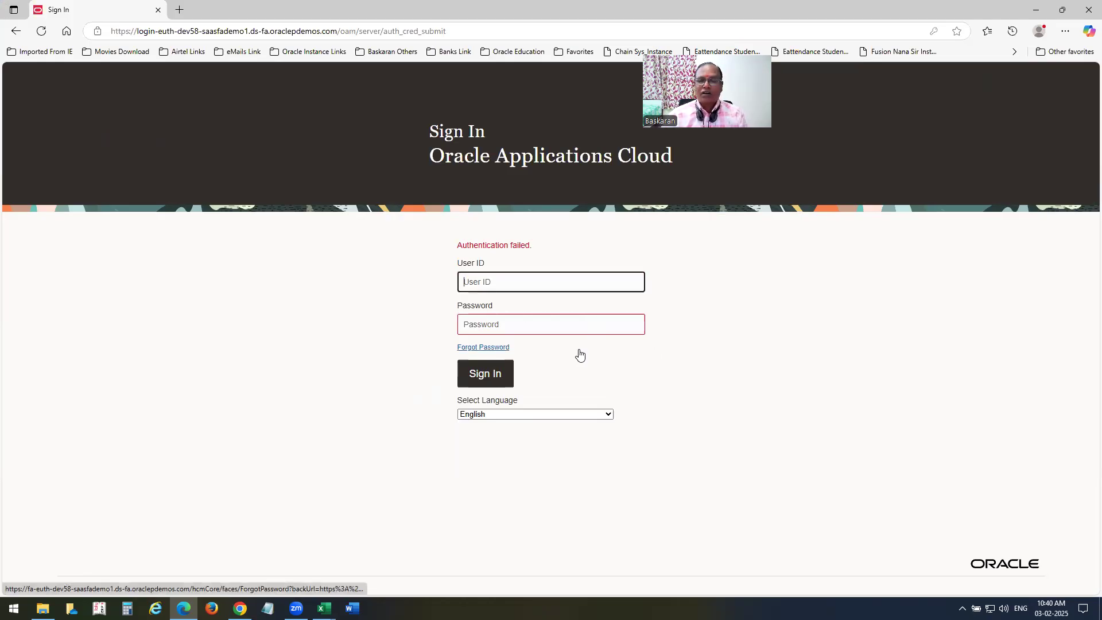
{"action": "type", "text": "a00gcs"}
{"action": "key", "text": "Tab"}
{"action": "type", "text": "•••••••••••"}
{"action": "left_click", "coordinate": [485, 374]}
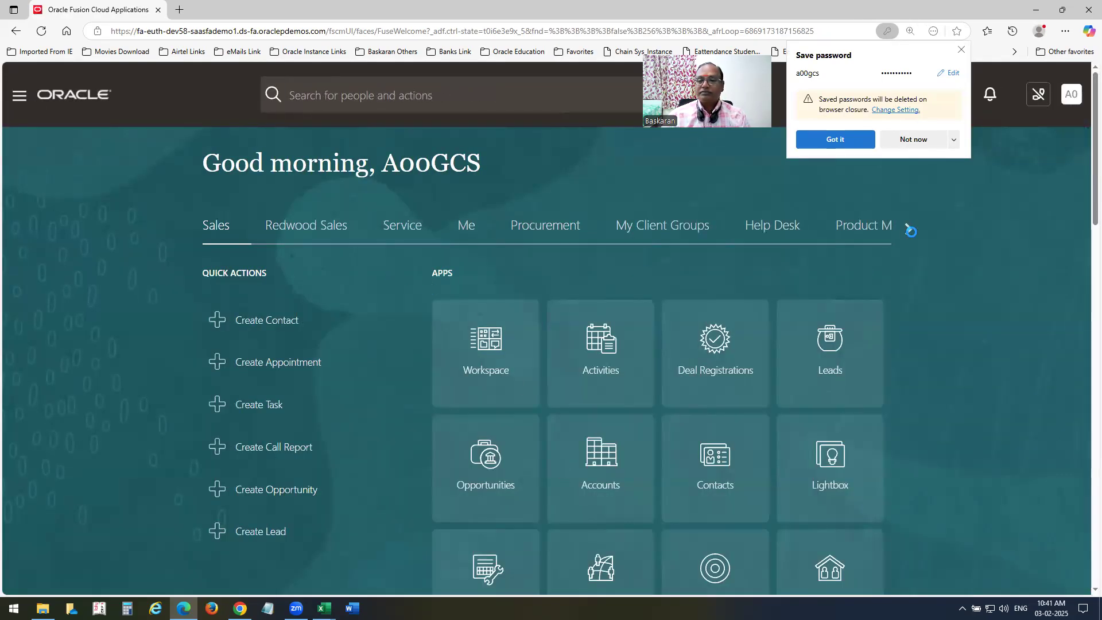
Go to the General Accounting work area and open the Manage Journals task.
{"action": "left_click", "coordinate": [909, 228]}
{"action": "left_click", "coordinate": [907, 228]}
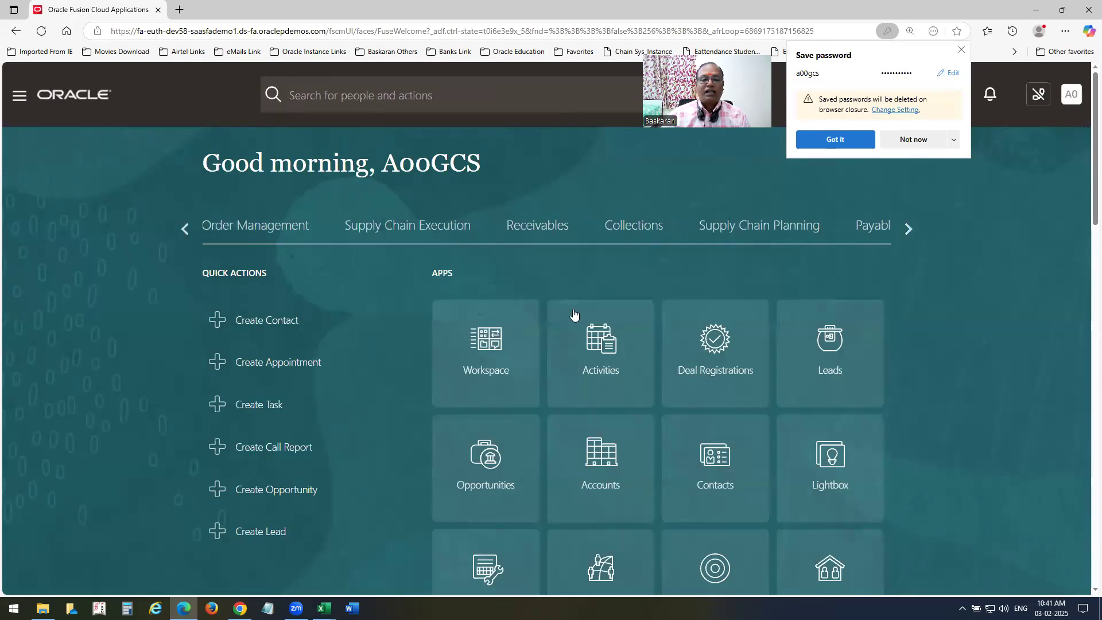
{"action": "left_click", "coordinate": [907, 229]}
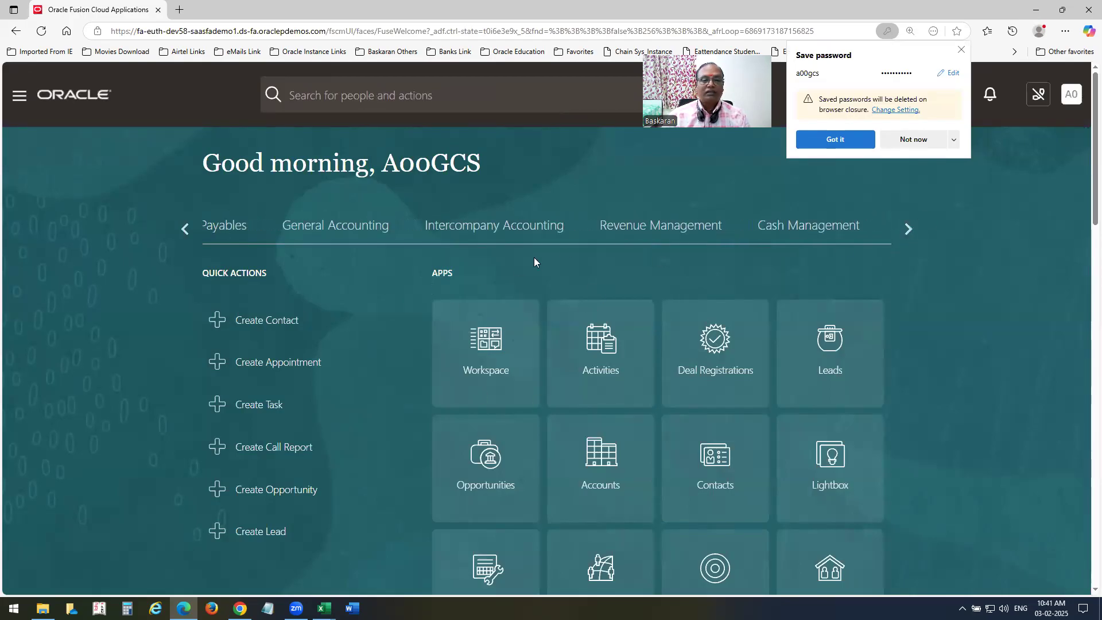
{"action": "left_click", "coordinate": [333, 232]}
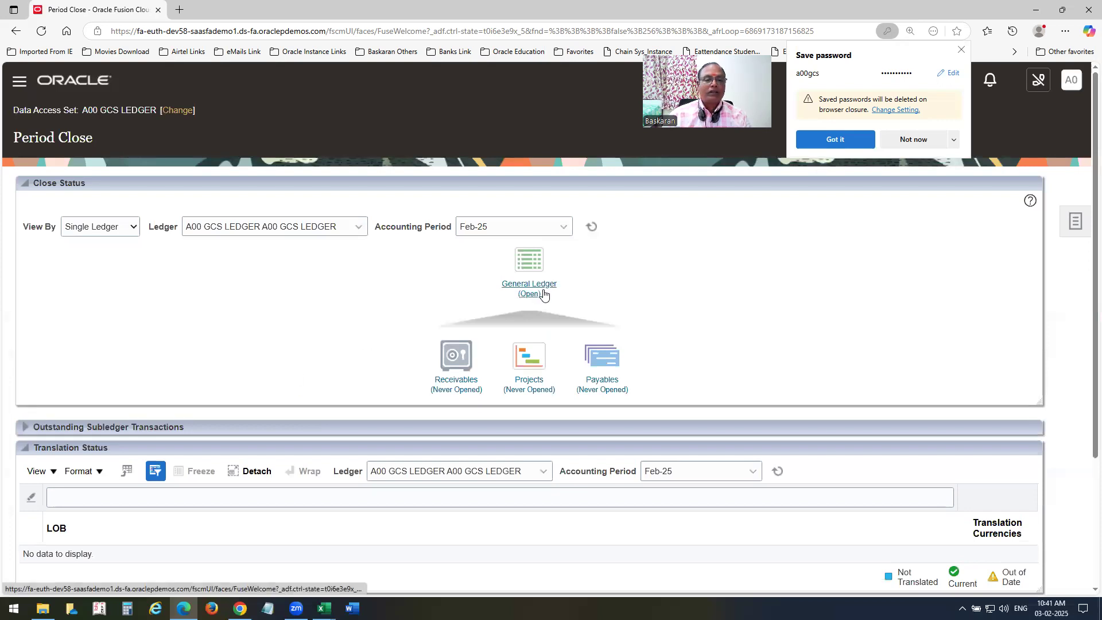
{"action": "left_click", "coordinate": [107, 80]}
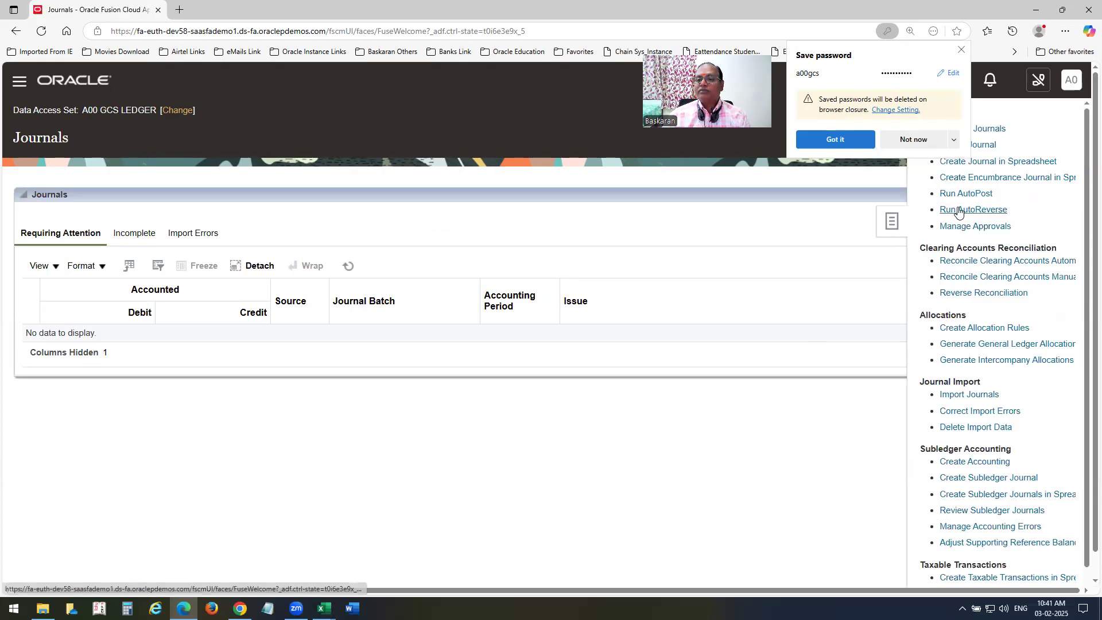
{"action": "left_click", "coordinate": [961, 49]}
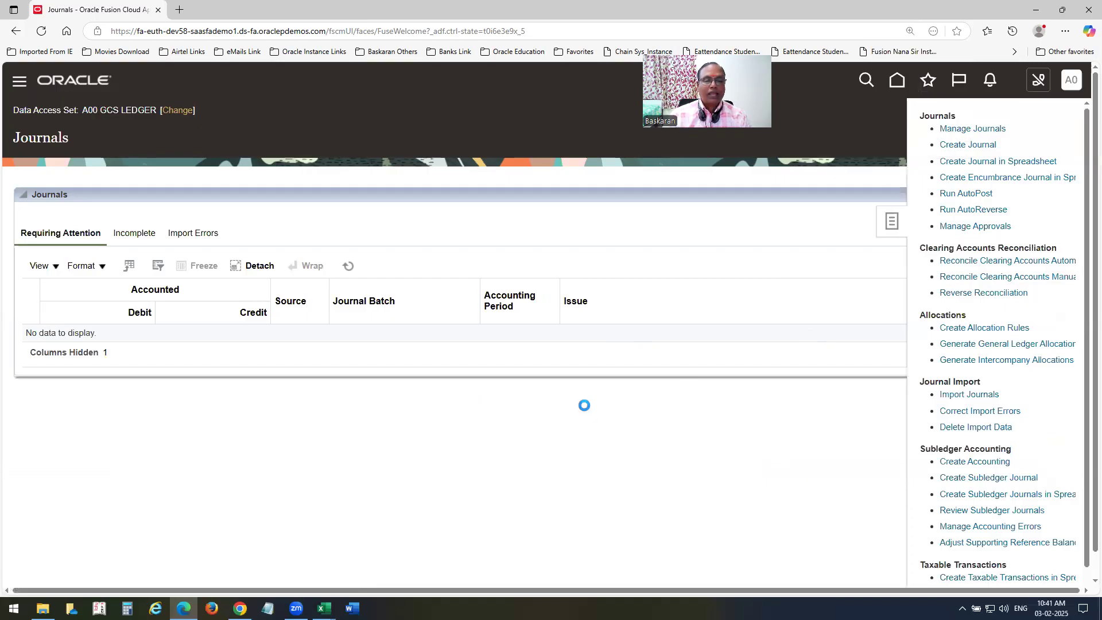
{"action": "left_click", "coordinate": [866, 135]}
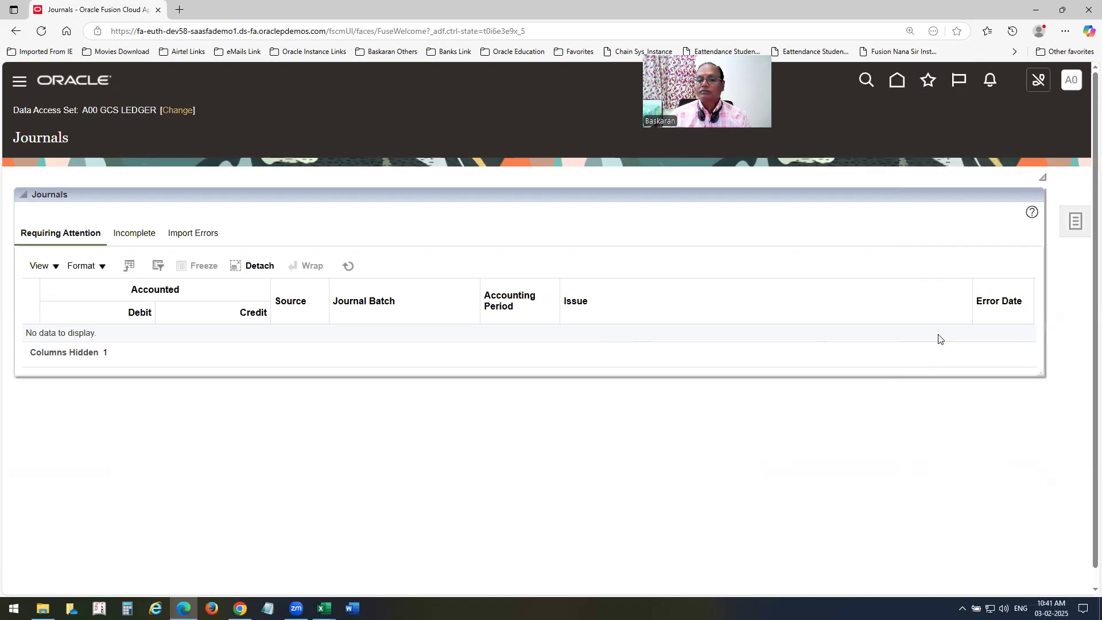
{"action": "left_click", "coordinate": [1075, 225]}
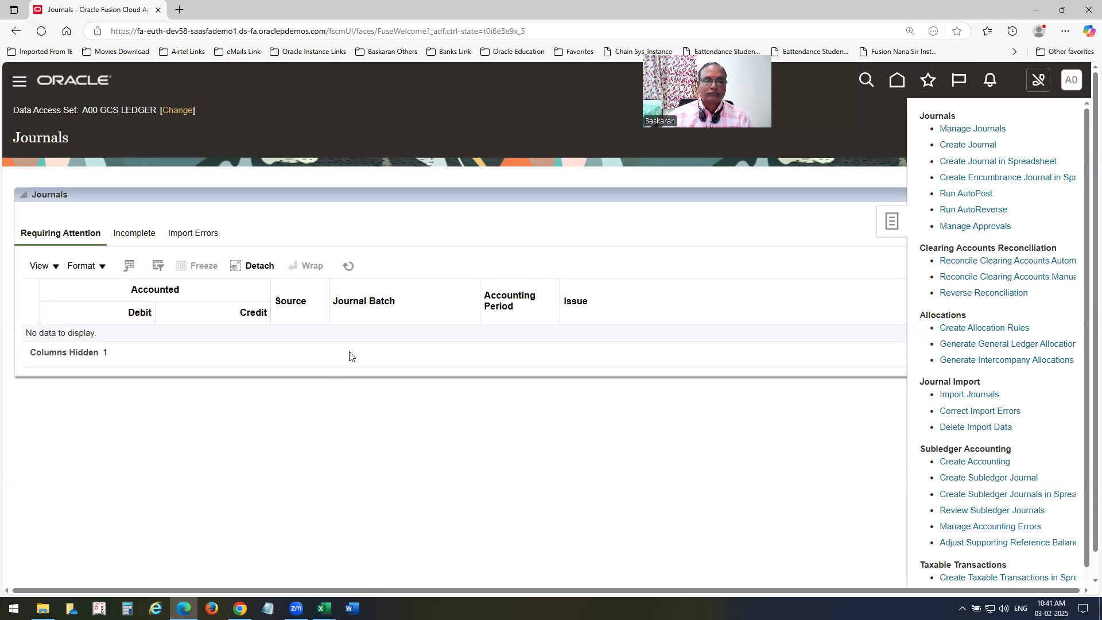
Search journals for accounting period Jan-25, then return to the first browser's Oracle session.
{"action": "triple_click", "coordinate": [487, 277]}
{"action": "type", "text": "Jan"}
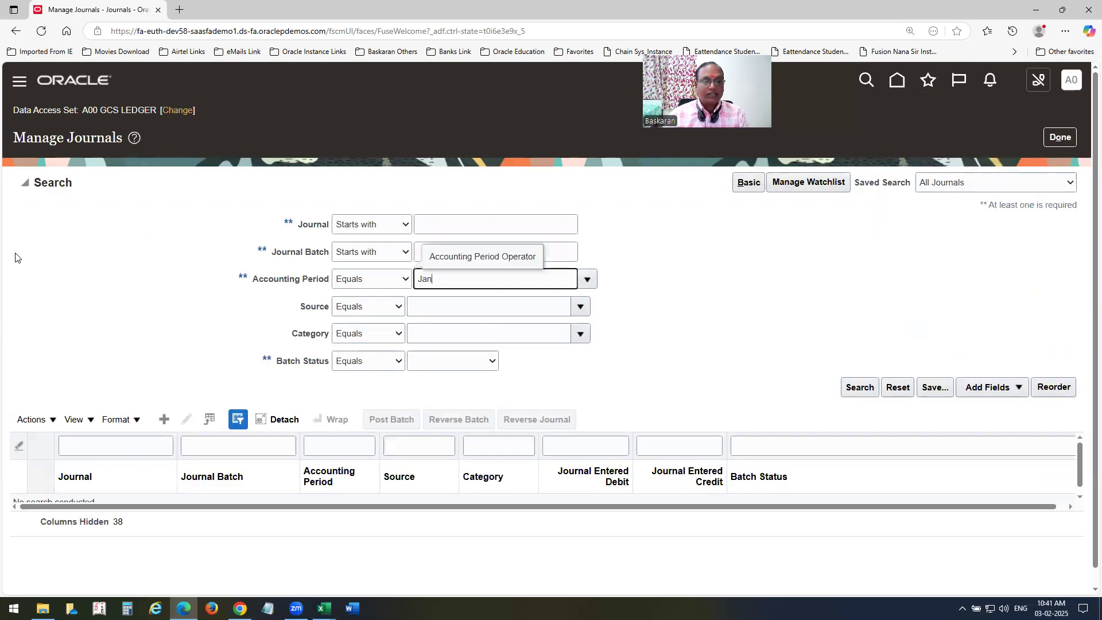
{"action": "key", "text": "Tab"}
{"action": "left_click", "coordinate": [858, 387]}
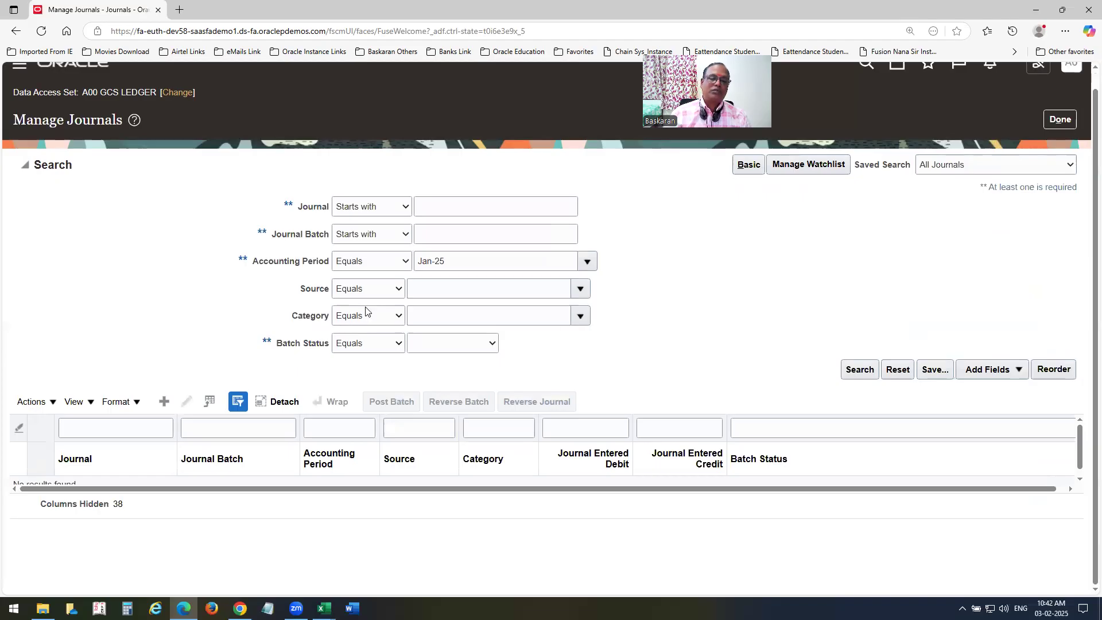
{"action": "left_click", "coordinate": [1046, 15]}
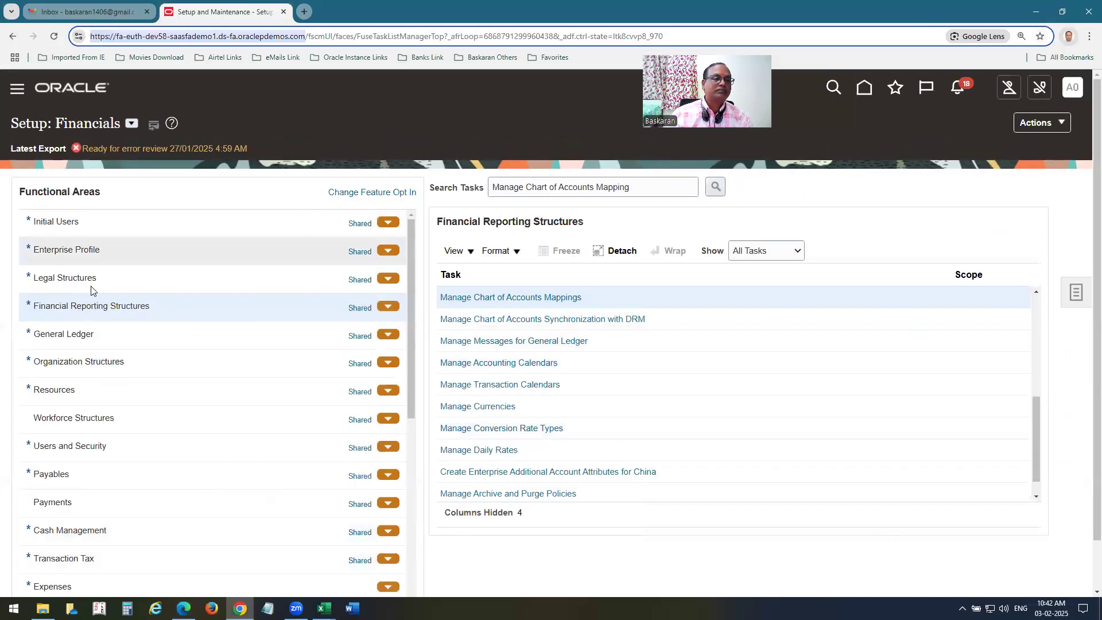
{"action": "left_click", "coordinate": [92, 90]}
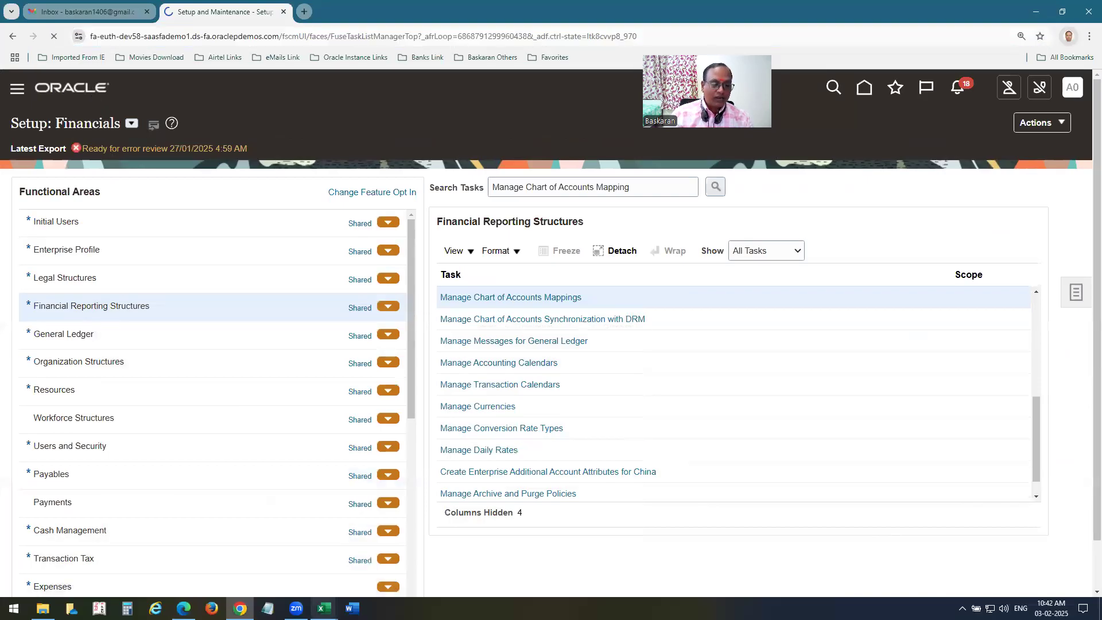
Read the Transfer Ledger Balances notes in the Excel workbook, then go back to Oracle.
{"action": "mouse_move", "coordinate": [324, 608]}
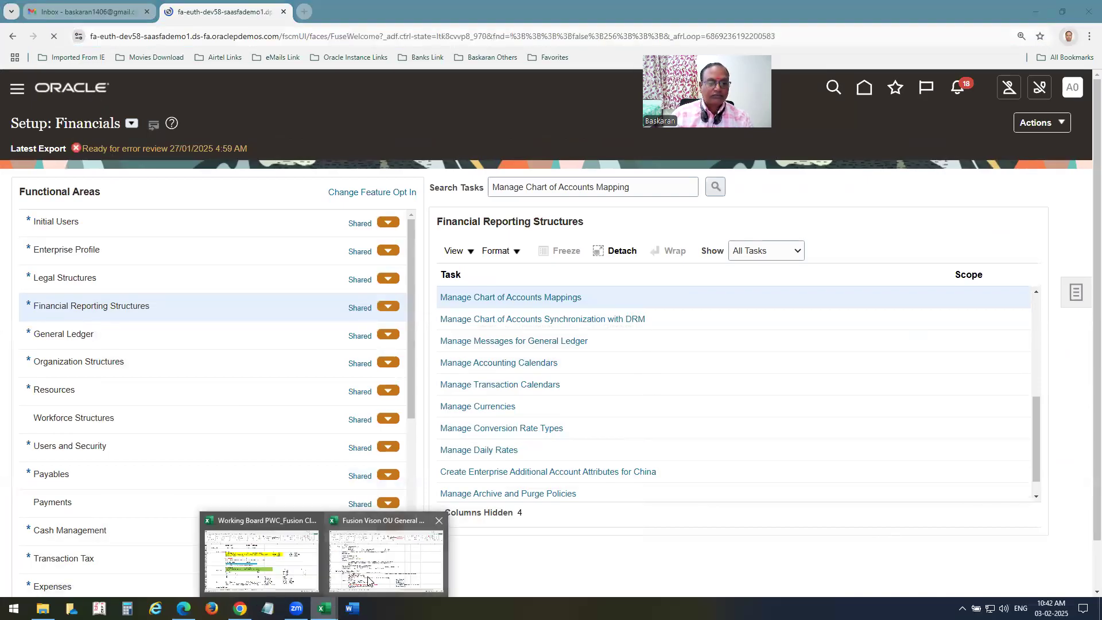
{"action": "left_click", "coordinate": [368, 580]}
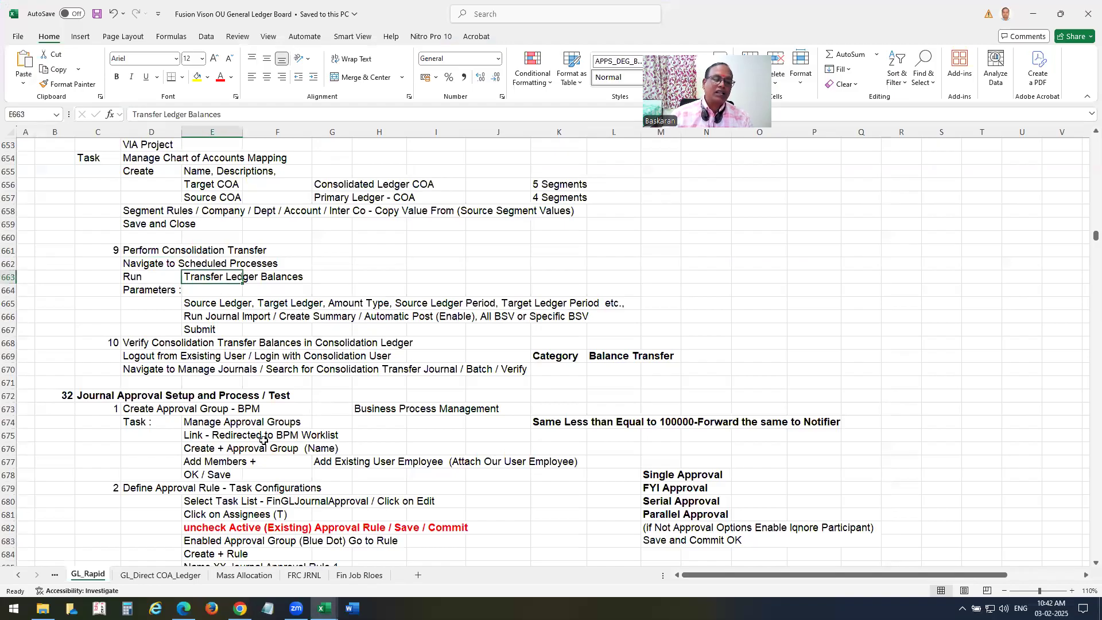
{"action": "left_click", "coordinate": [240, 608]}
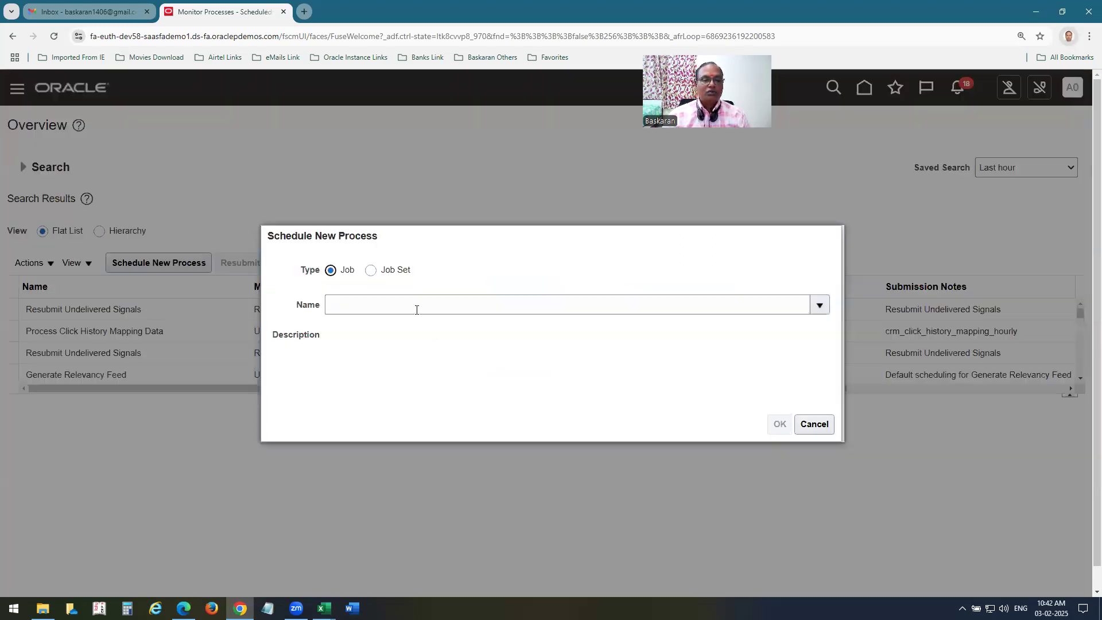
Schedule a new process with Transfer Ledger Balances selected as the job.
{"action": "left_click", "coordinate": [414, 304]}
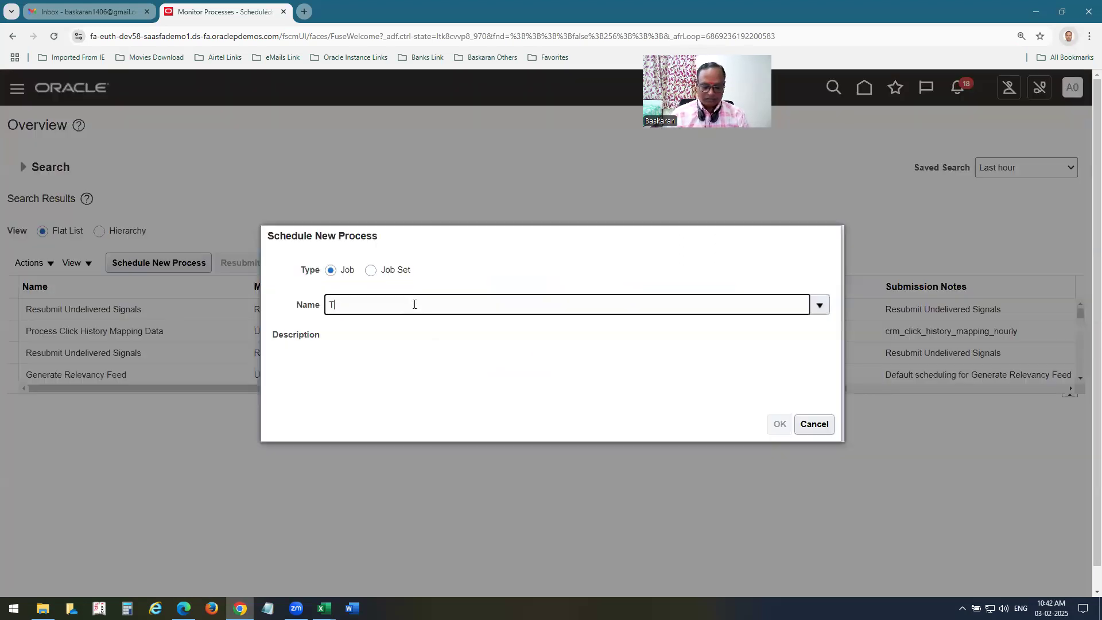
{"action": "key", "text": "Tab"}
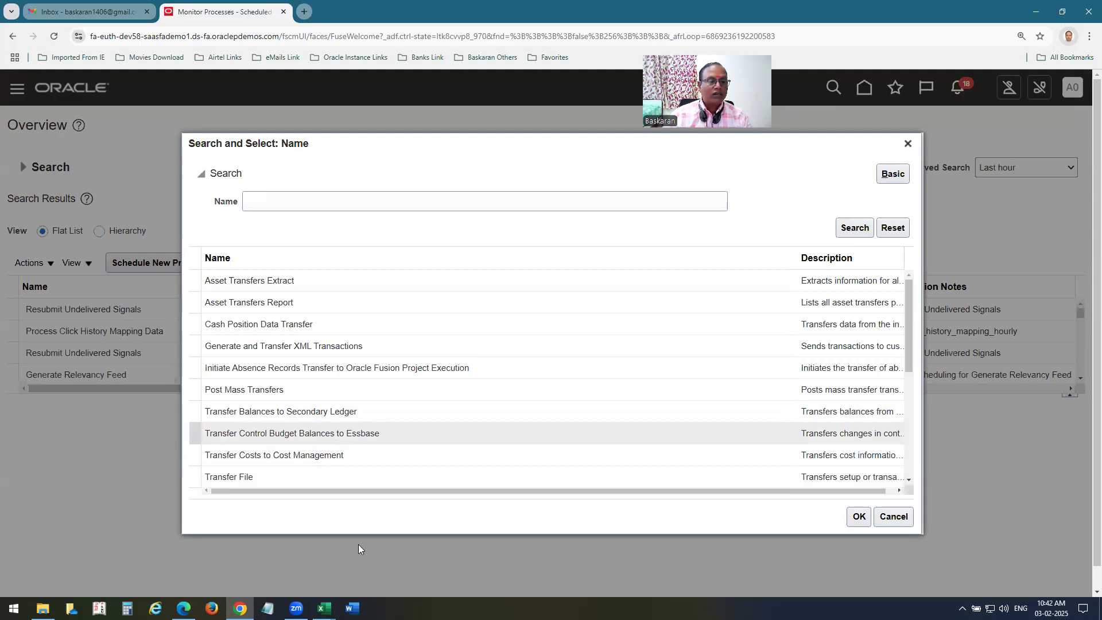
{"action": "scroll", "coordinate": [415, 423], "scroll_direction": "down", "scroll_amount": 1}
{"action": "scroll", "coordinate": [416, 425], "scroll_direction": "down", "scroll_amount": 2}
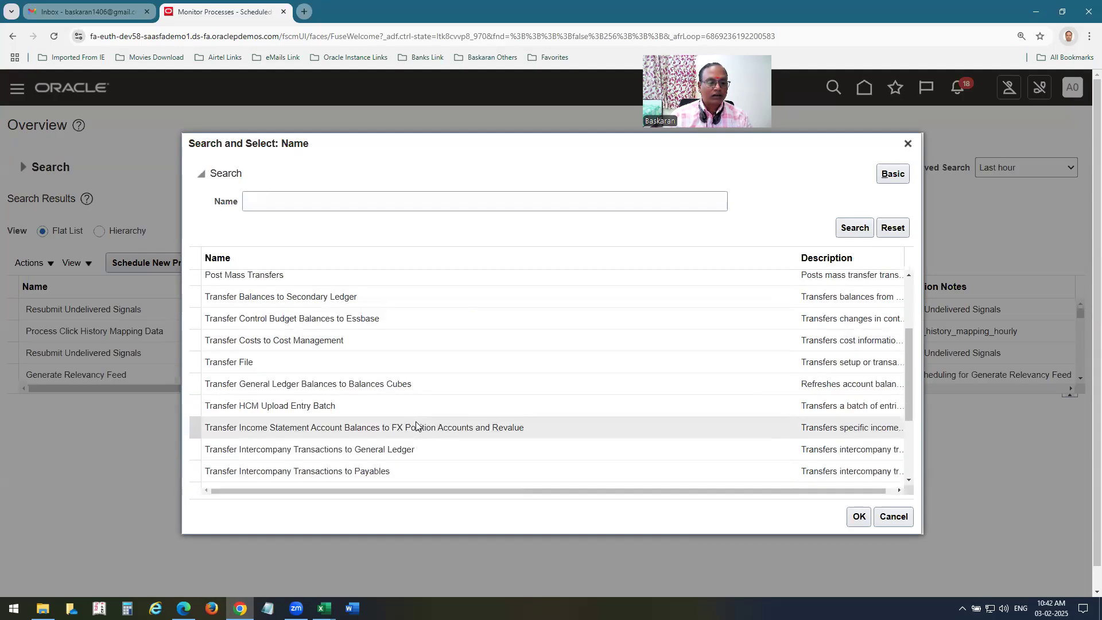
{"action": "left_click", "coordinate": [339, 478]}
{"action": "left_click", "coordinate": [859, 516]}
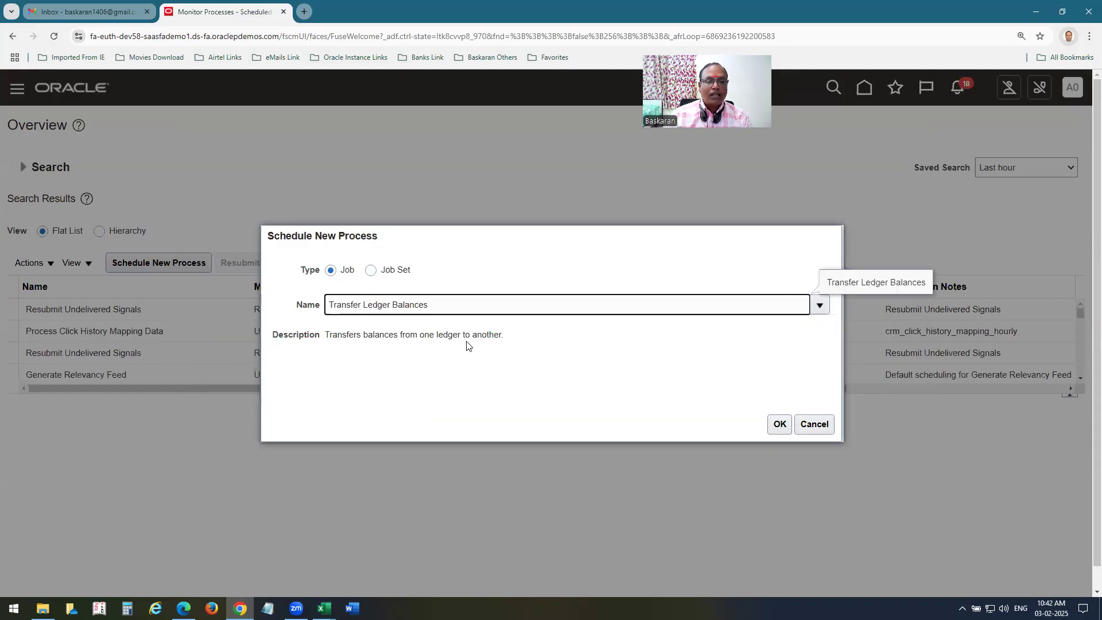
Set Source Ledger to A00 US Ledger and Target Ledger to A00 GCS LEDGER, correcting an initial swap.
{"action": "left_click", "coordinate": [779, 424]}
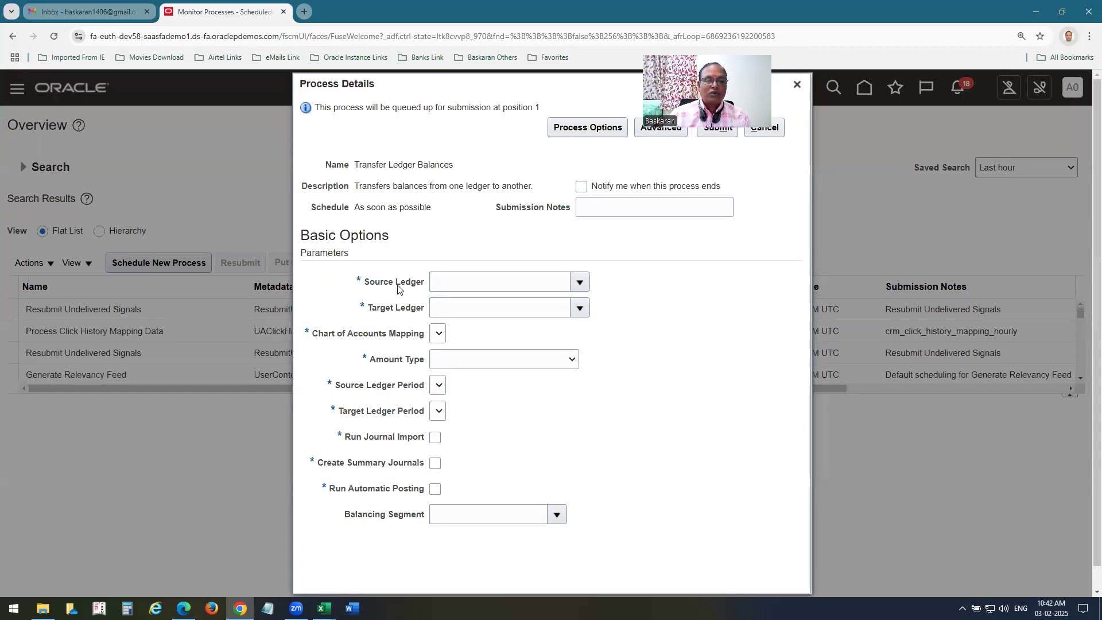
{"action": "left_click", "coordinate": [526, 283]}
{"action": "type", "text": "a00"}
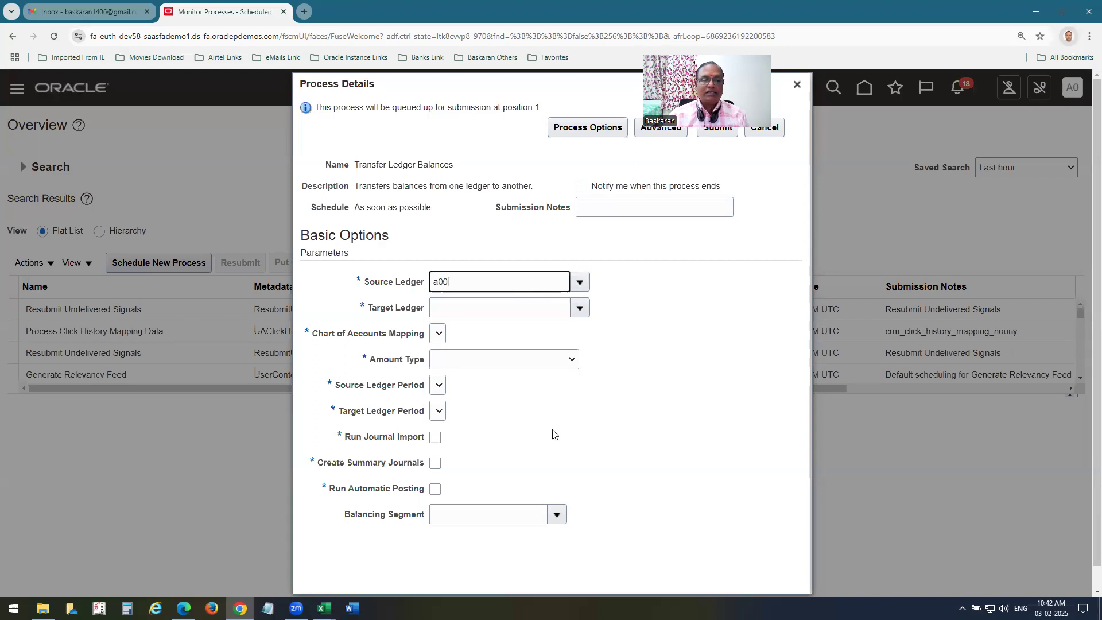
{"action": "left_click", "coordinate": [580, 282]}
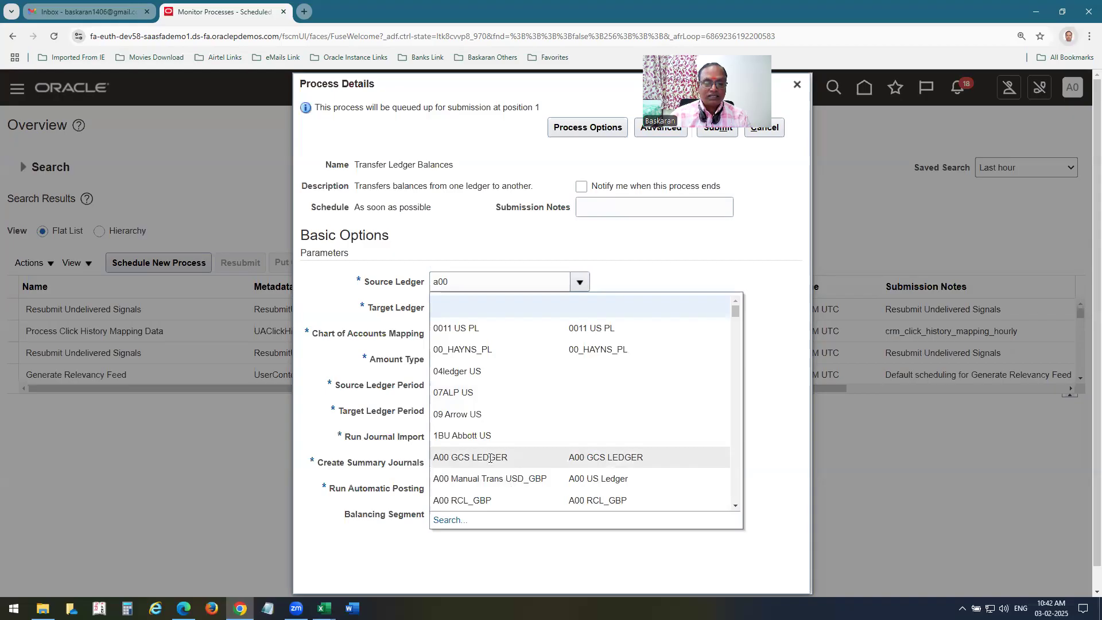
{"action": "left_click", "coordinate": [490, 457]}
{"action": "left_click", "coordinate": [580, 307]}
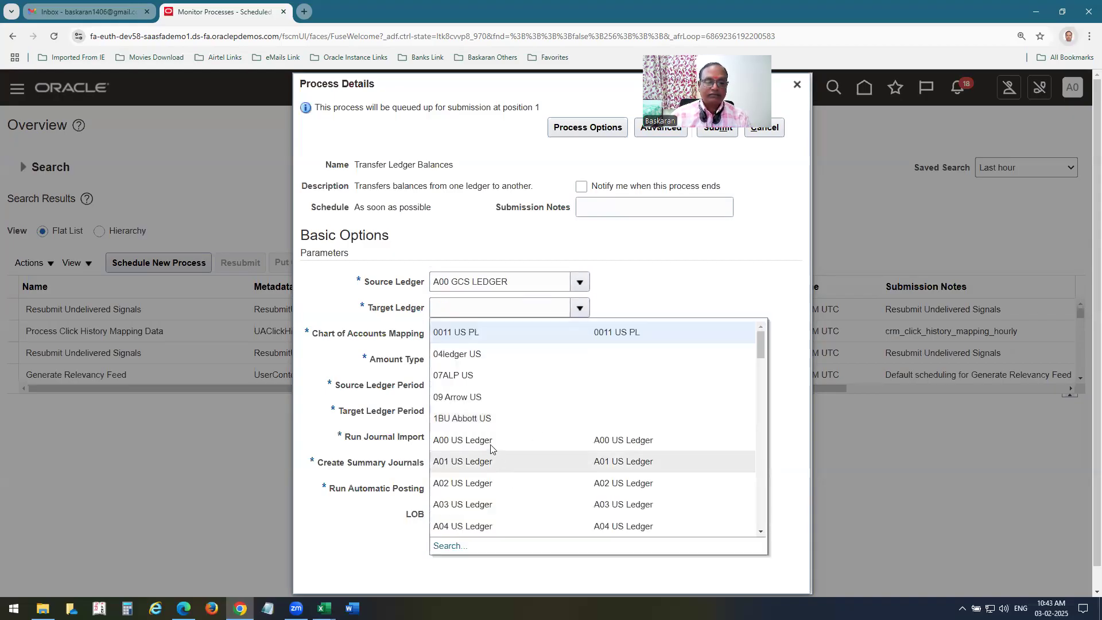
{"action": "left_click", "coordinate": [489, 441]}
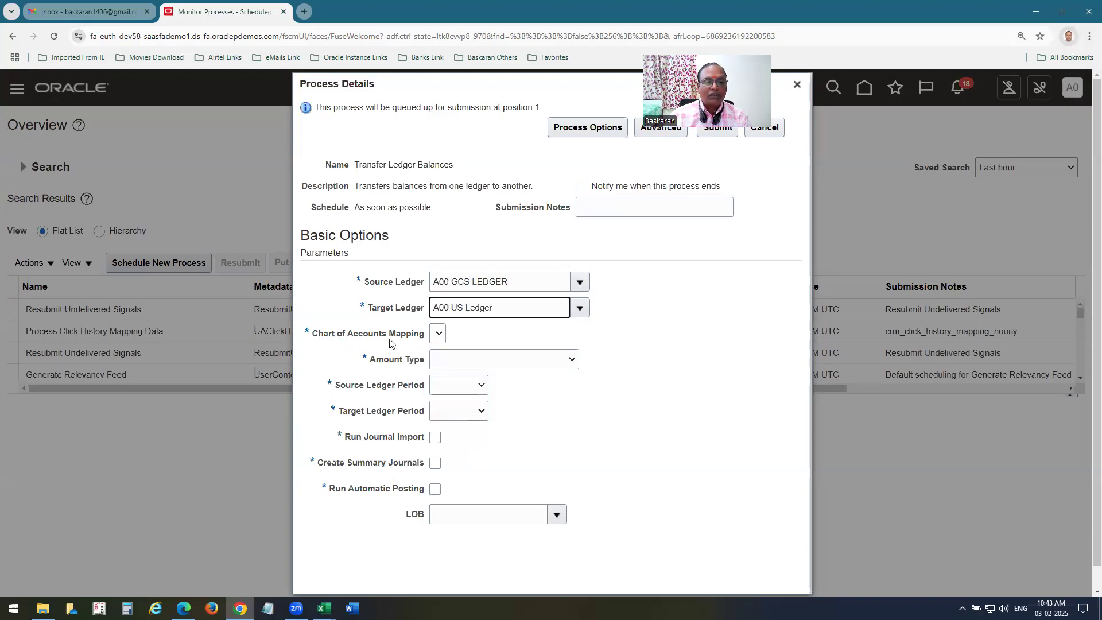
{"action": "left_click", "coordinate": [581, 282]}
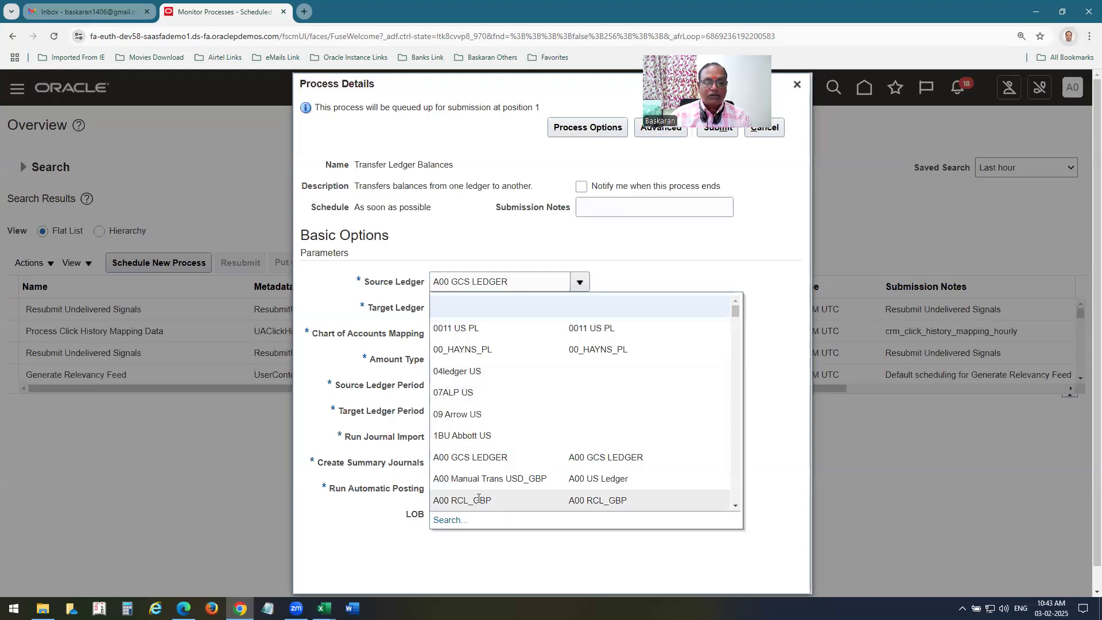
{"action": "scroll", "coordinate": [518, 461], "scroll_direction": "down", "scroll_amount": 1}
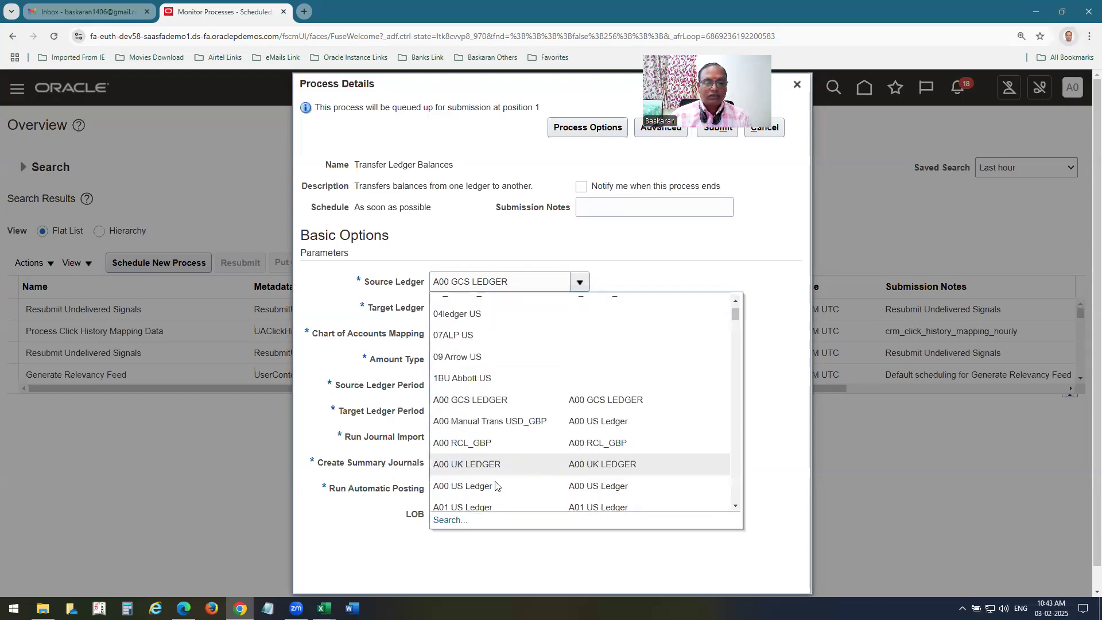
{"action": "left_click", "coordinate": [498, 484]}
{"action": "left_click", "coordinate": [579, 312]}
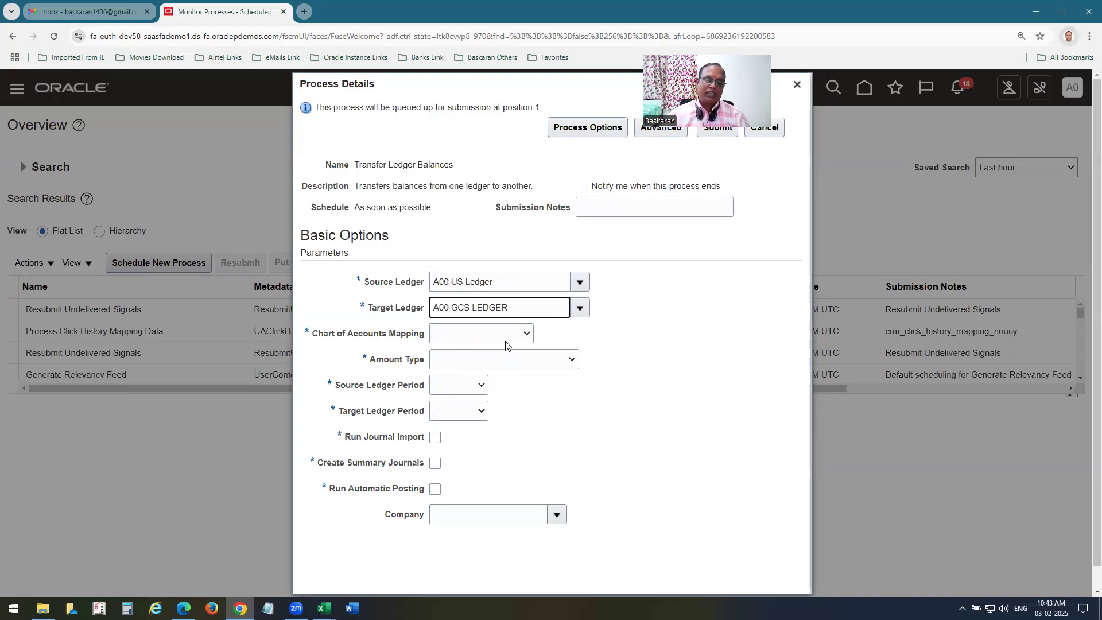
{"action": "left_click", "coordinate": [504, 337]}
Set mapping A00 US PL to US GCS, Amount Type PTD and source period Jan-25; then view the Excel notes.
{"action": "left_click", "coordinate": [465, 363]}
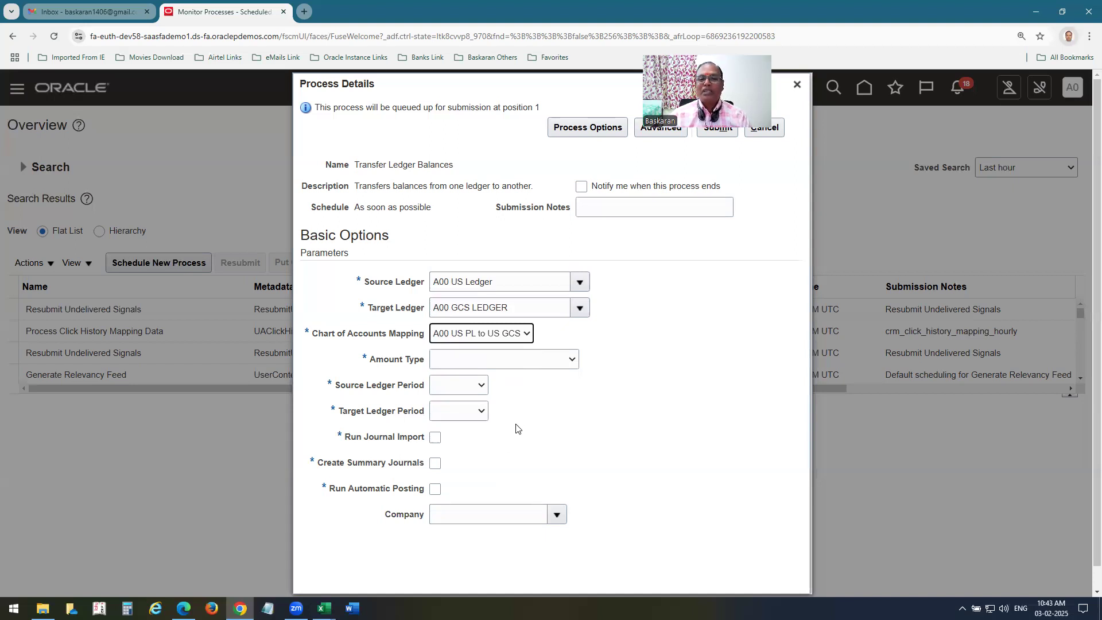
{"action": "left_click", "coordinate": [552, 357]}
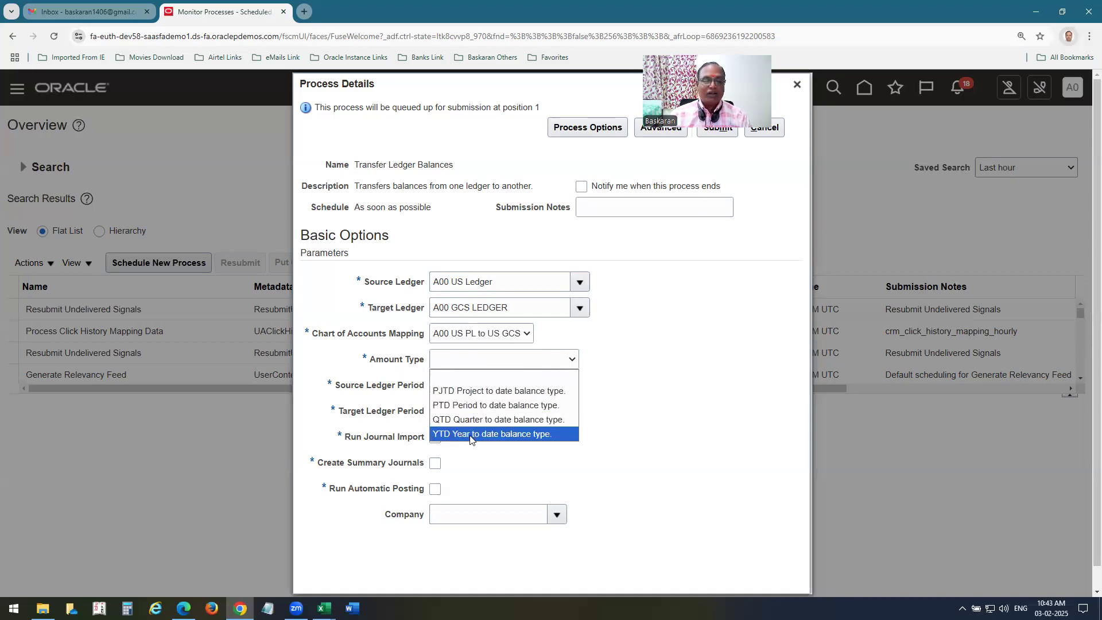
{"action": "left_click", "coordinate": [455, 405]}
{"action": "left_click", "coordinate": [458, 385]}
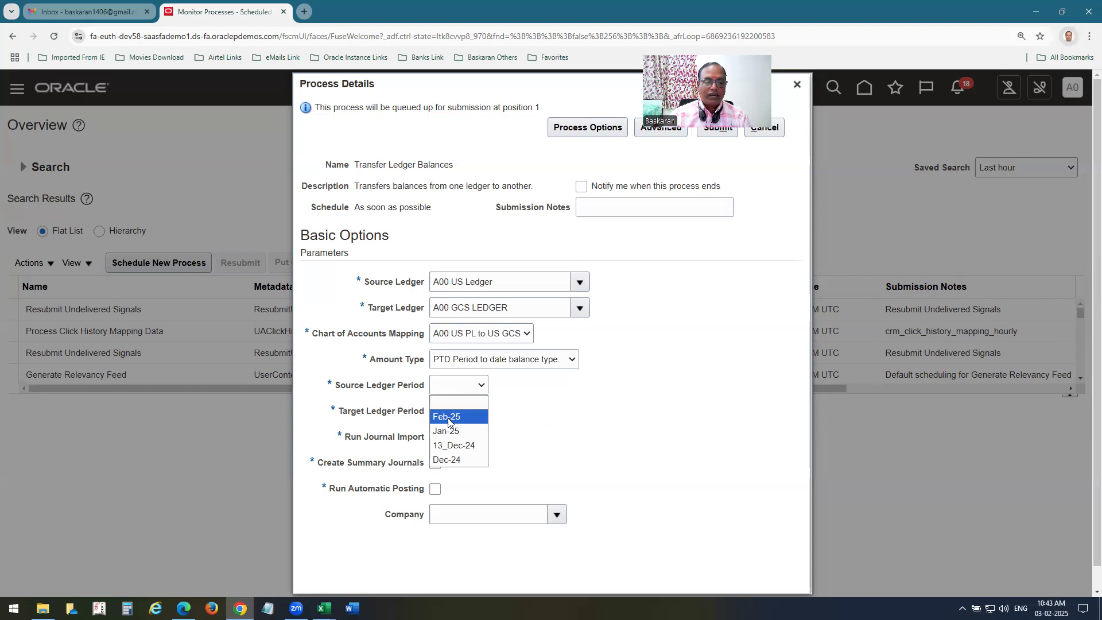
{"action": "left_click", "coordinate": [451, 429]}
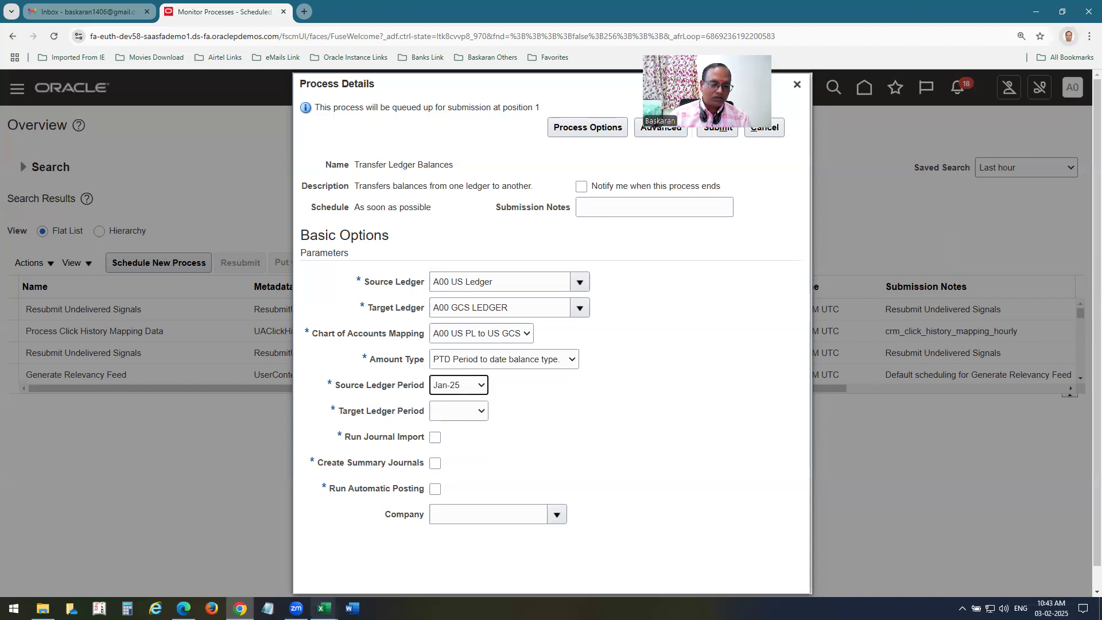
{"action": "mouse_move", "coordinate": [324, 609]}
{"action": "left_click", "coordinate": [384, 559]}
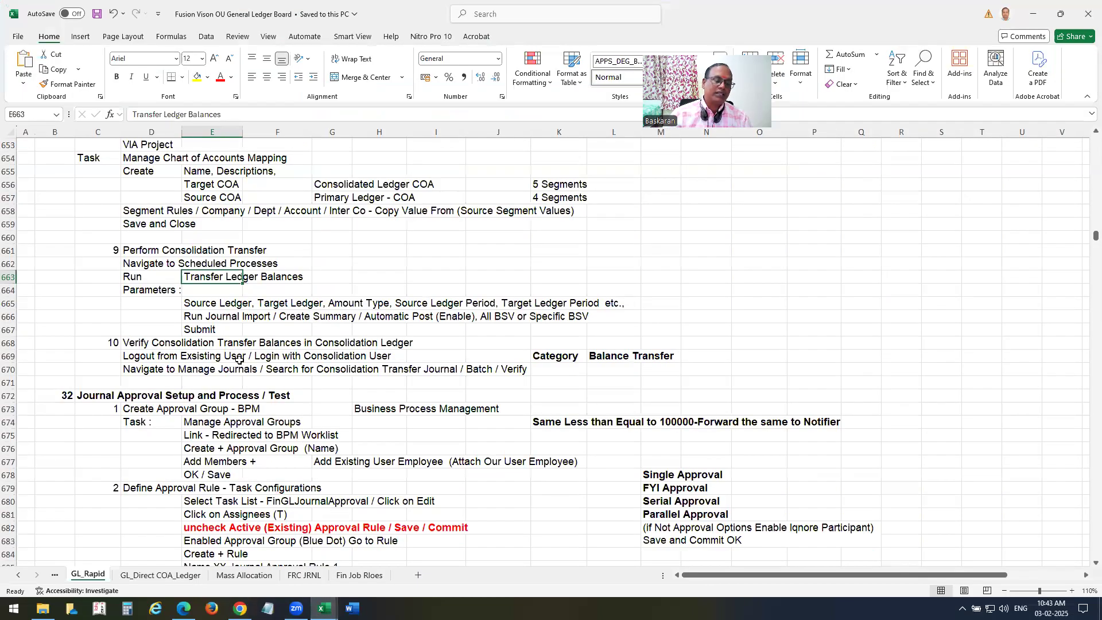
Bring the Working Board PWC workbook forward and show the Month calendar type in A567.
{"action": "mouse_move", "coordinate": [324, 608]}
{"action": "left_click", "coordinate": [265, 550]}
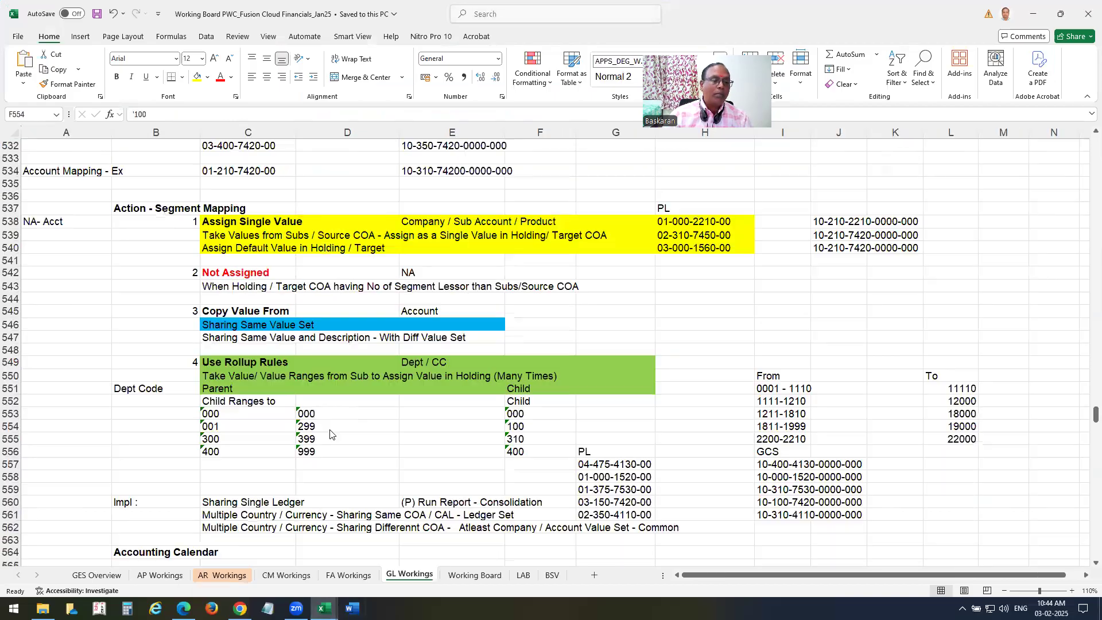
{"action": "scroll", "coordinate": [365, 346], "scroll_direction": "down", "scroll_amount": 4}
{"action": "scroll", "coordinate": [365, 346], "scroll_direction": "down", "scroll_amount": 6}
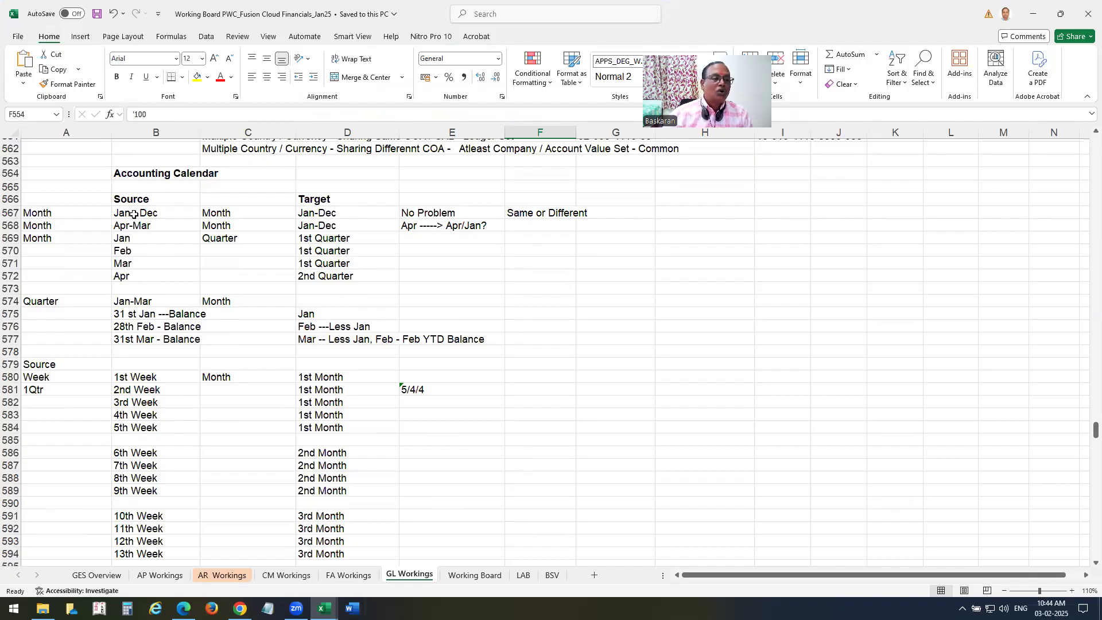
{"action": "left_click", "coordinate": [63, 215]}
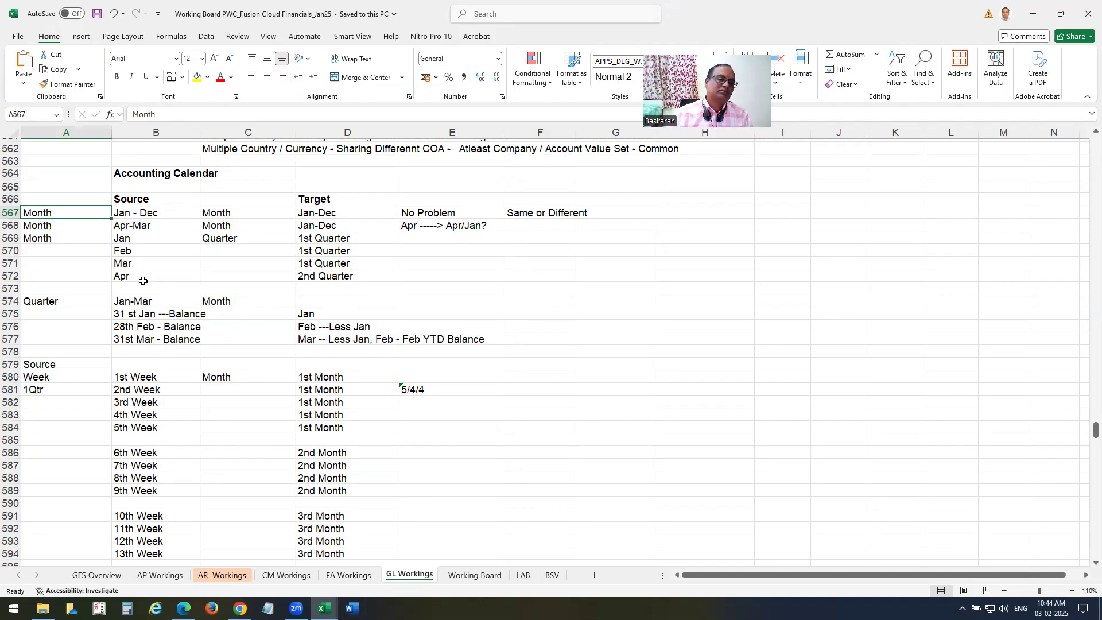
Walk through row 569's Month entry, its Quarter target in C569 and the Jan source month.
{"action": "scroll", "coordinate": [148, 300], "scroll_direction": "down", "scroll_amount": 1}
{"action": "key", "text": "Down"}
{"action": "scroll", "coordinate": [168, 312], "scroll_direction": "up", "scroll_amount": 1}
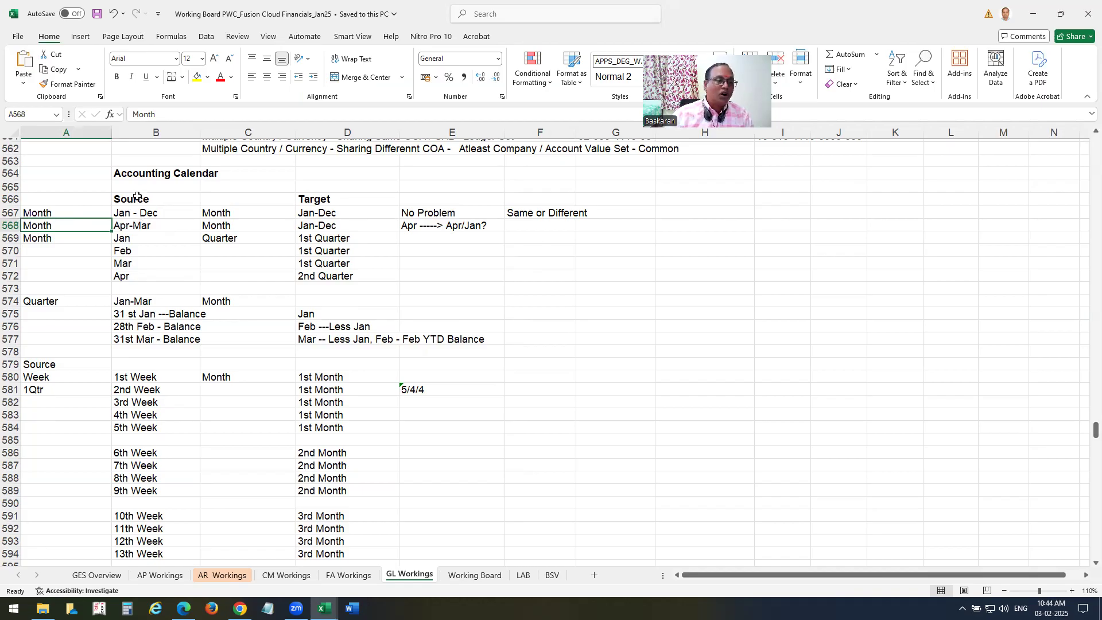
{"action": "left_click", "coordinate": [82, 238]}
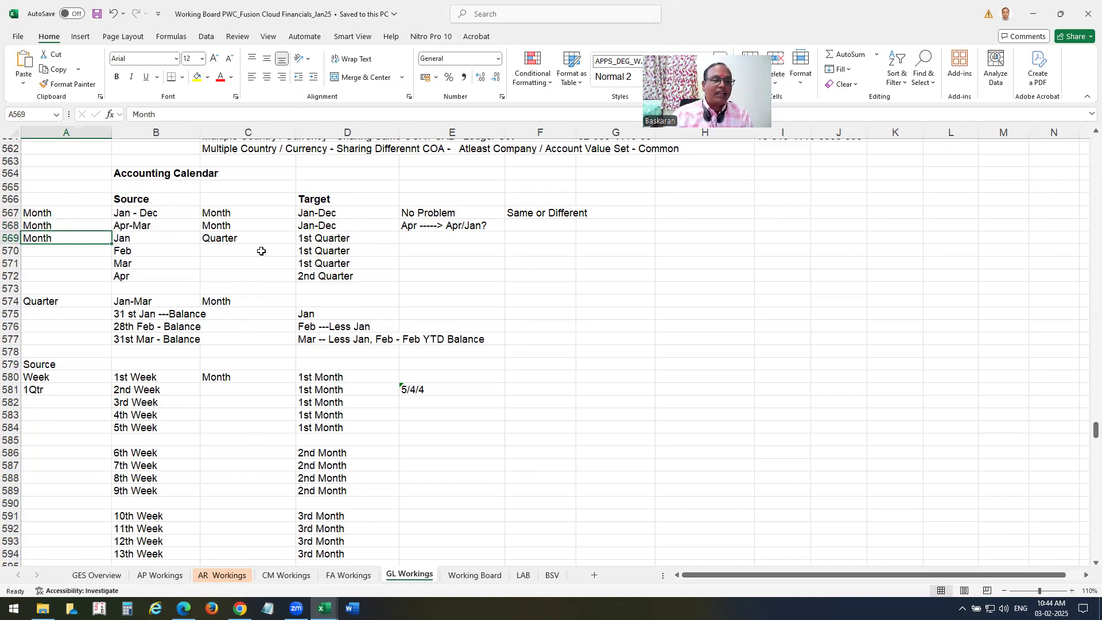
{"action": "left_click", "coordinate": [232, 232]}
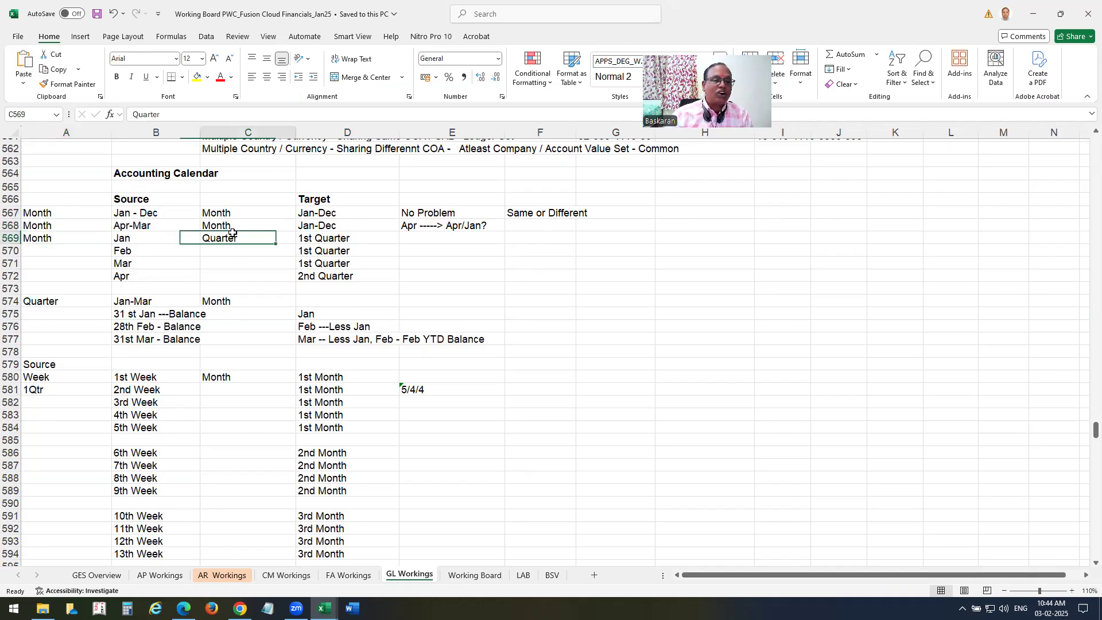
{"action": "left_click", "coordinate": [121, 233]}
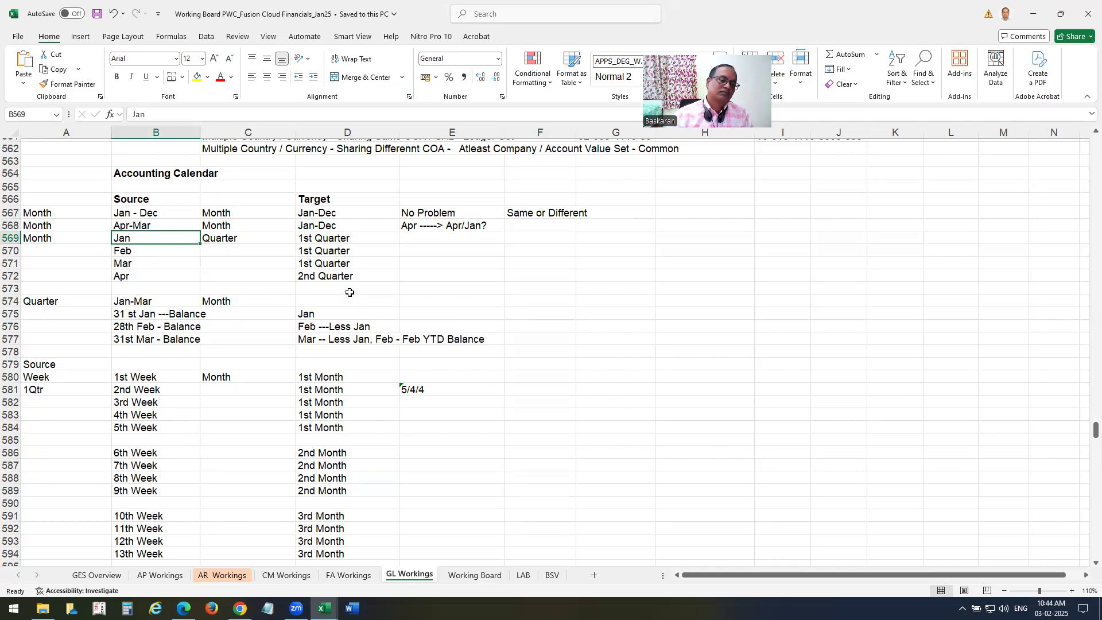
{"action": "scroll", "coordinate": [351, 292], "scroll_direction": "down", "scroll_amount": 2}
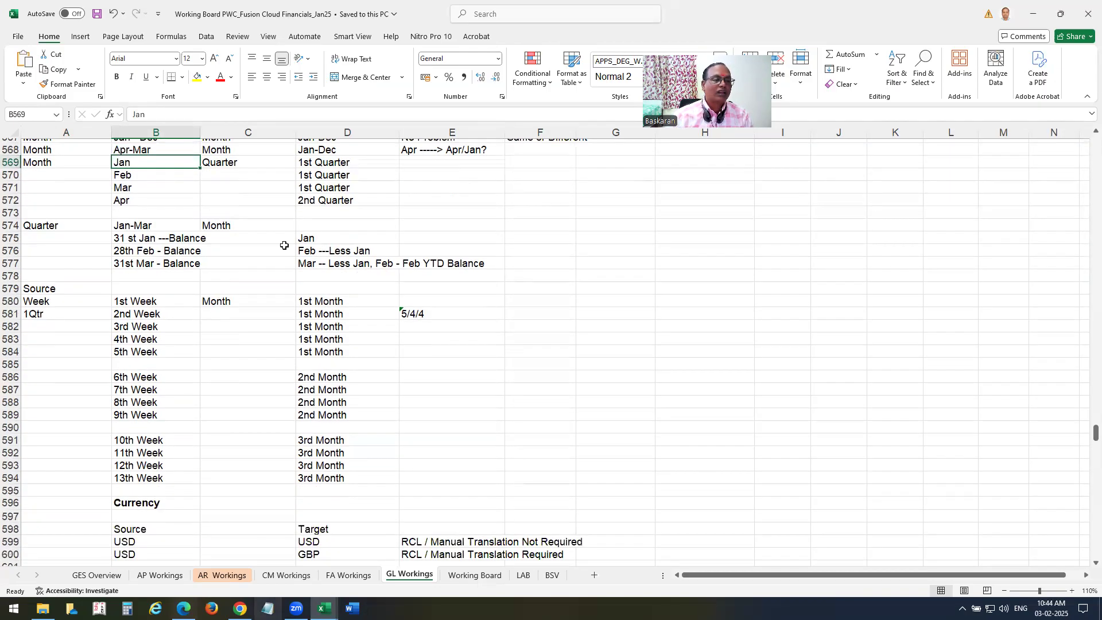
{"action": "left_click", "coordinate": [120, 200]}
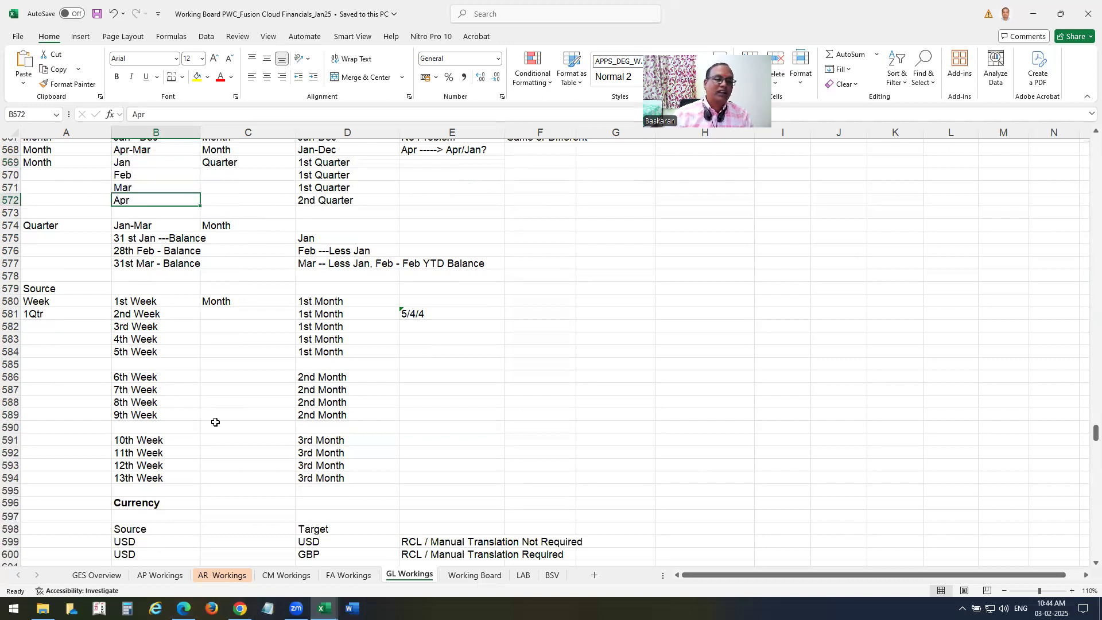
{"action": "left_click_drag", "start_coordinate": [41, 227], "coordinate": [179, 265]}
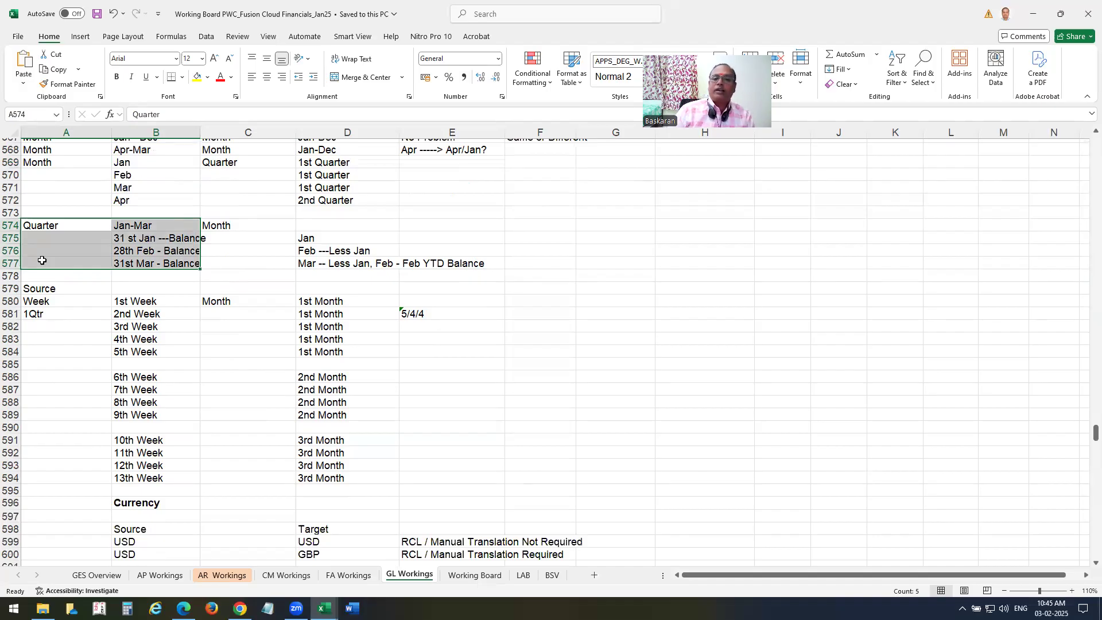
{"action": "left_click", "coordinate": [230, 227]}
{"action": "left_click_drag", "start_coordinate": [238, 244], "coordinate": [414, 288]}
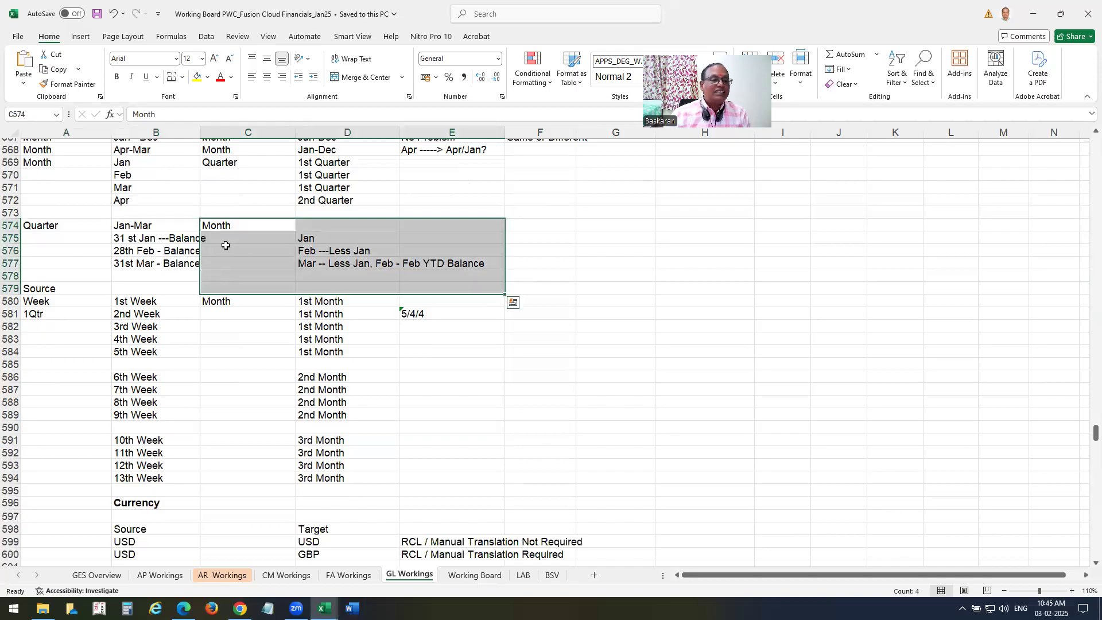
{"action": "left_click", "coordinate": [52, 229]}
{"action": "left_click", "coordinate": [232, 241]}
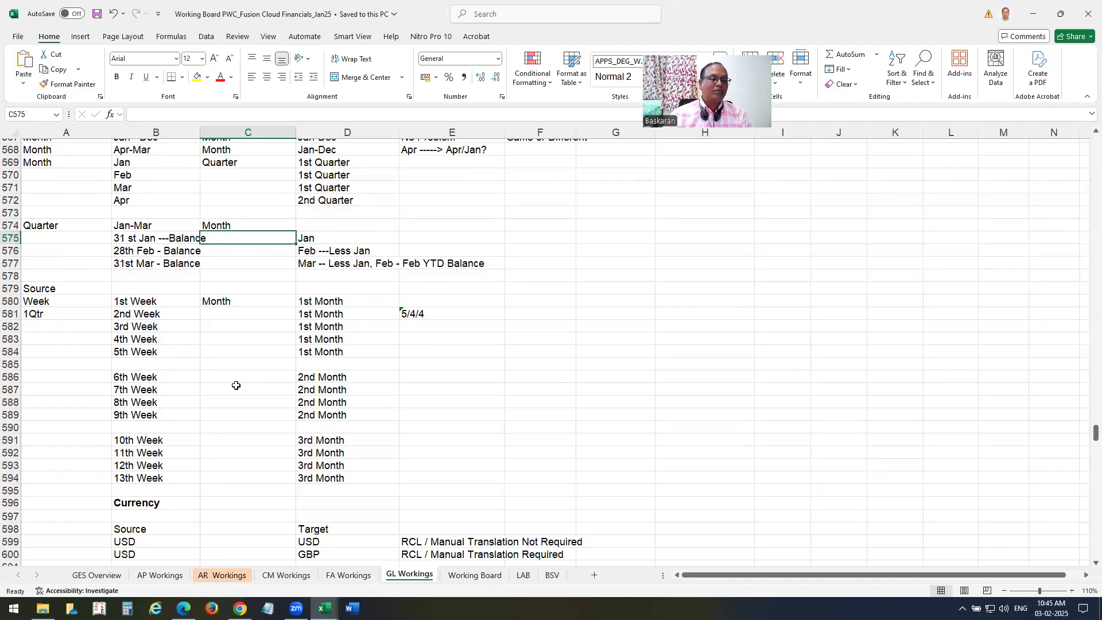
{"action": "scroll", "coordinate": [436, 372], "scroll_direction": "up", "scroll_amount": 1}
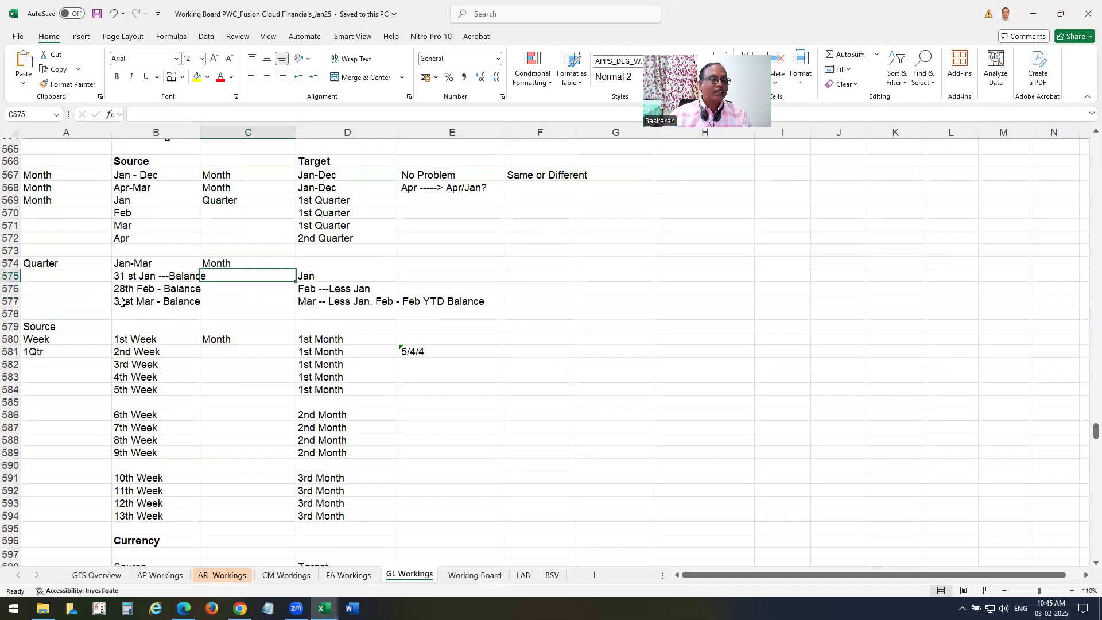
{"action": "left_click", "coordinate": [137, 265]}
{"action": "left_click", "coordinate": [43, 265]}
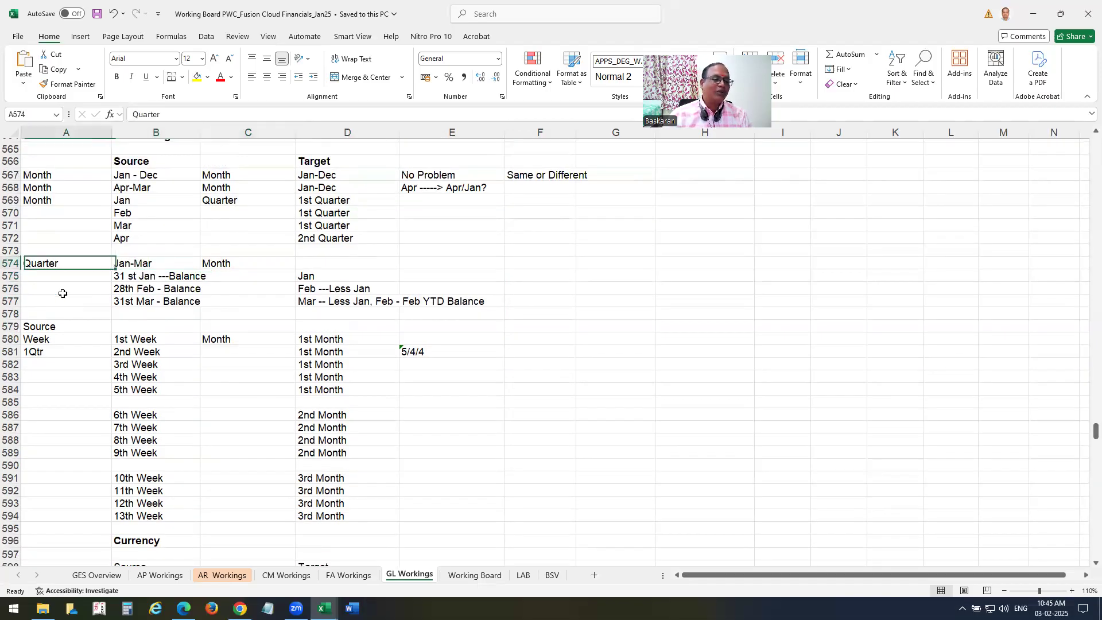
{"action": "left_click", "coordinate": [133, 277]}
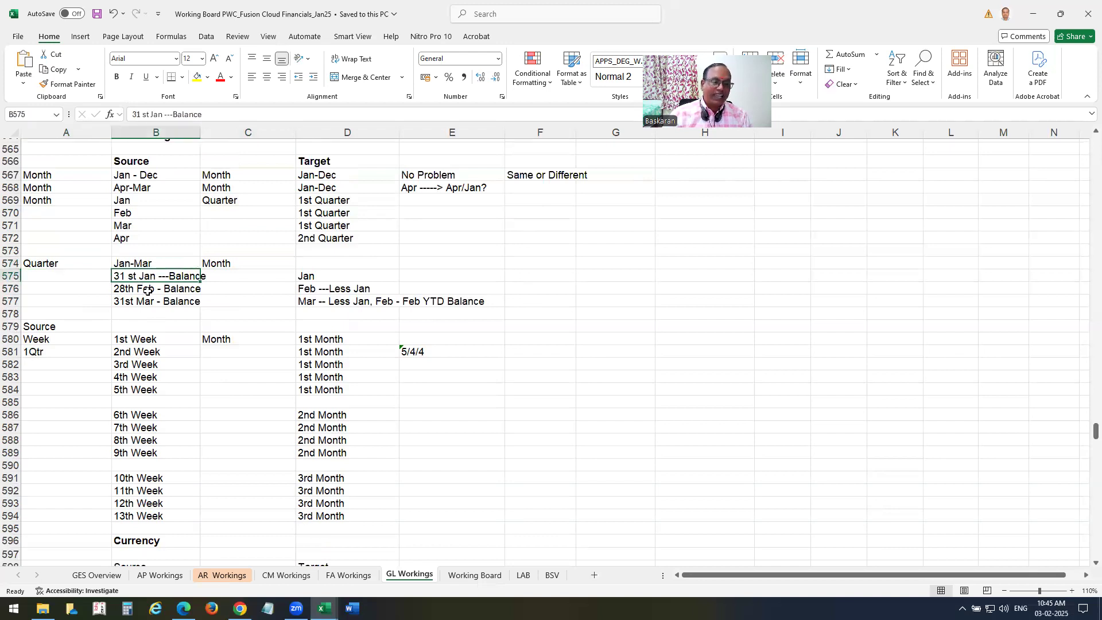
{"action": "left_click", "coordinate": [310, 272]}
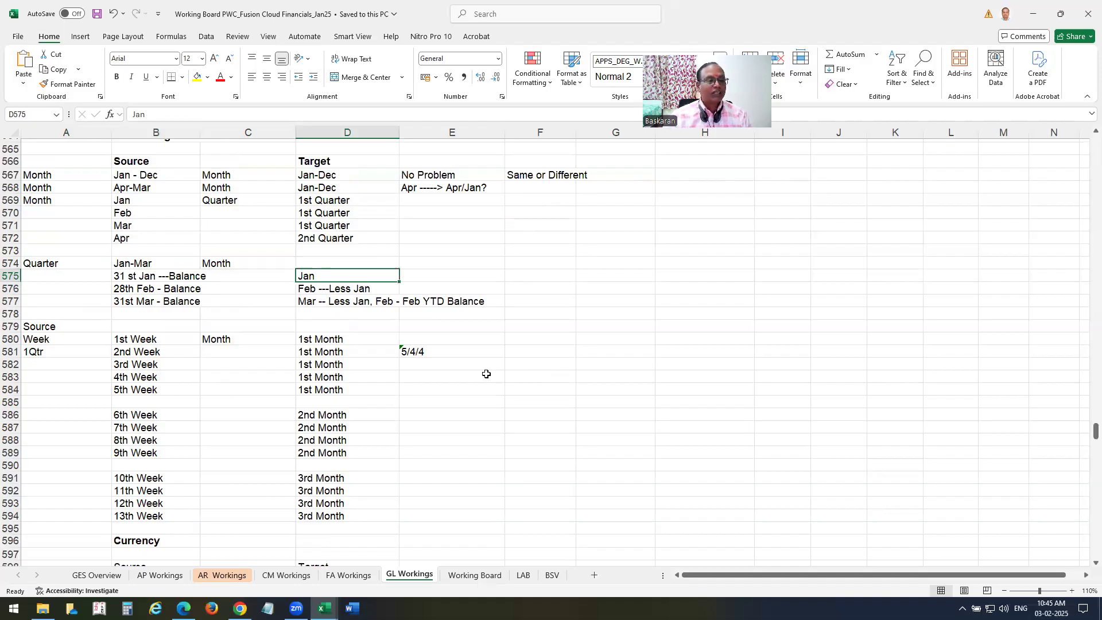
{"action": "left_click", "coordinate": [143, 291]}
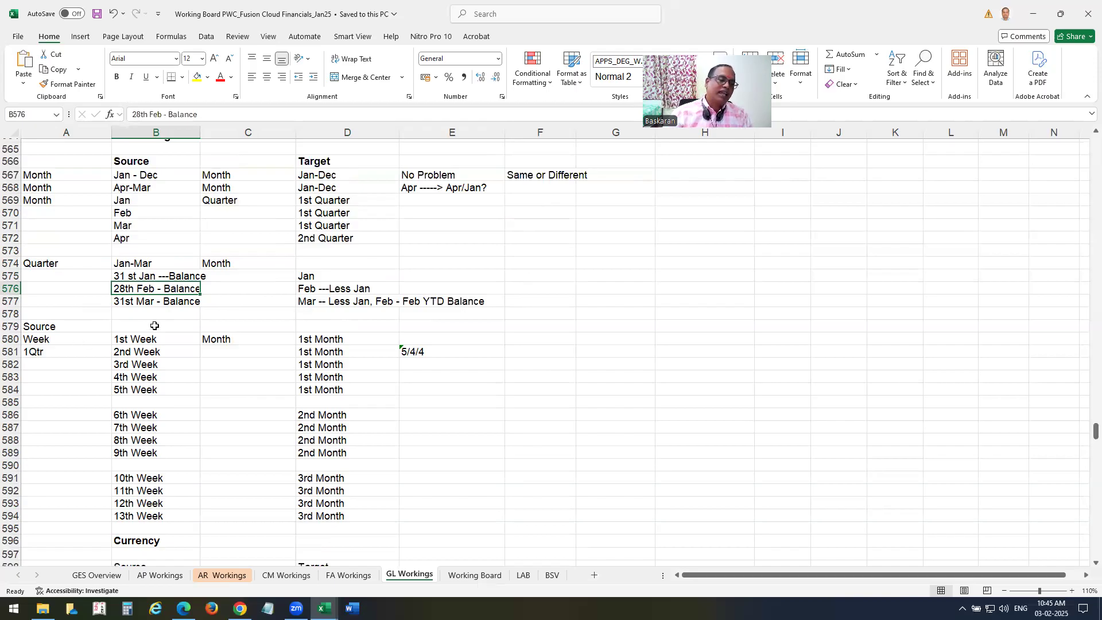
{"action": "left_click", "coordinate": [150, 303]}
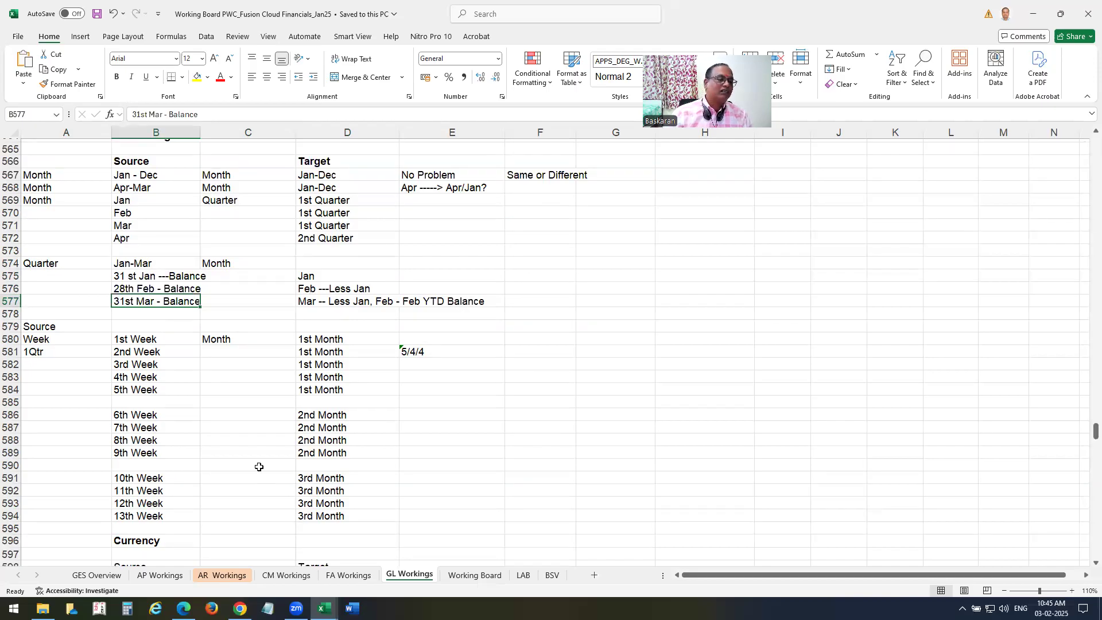
{"action": "scroll", "coordinate": [631, 449], "scroll_direction": "down", "scroll_amount": 2}
{"action": "scroll", "coordinate": [630, 449], "scroll_direction": "down", "scroll_amount": 2}
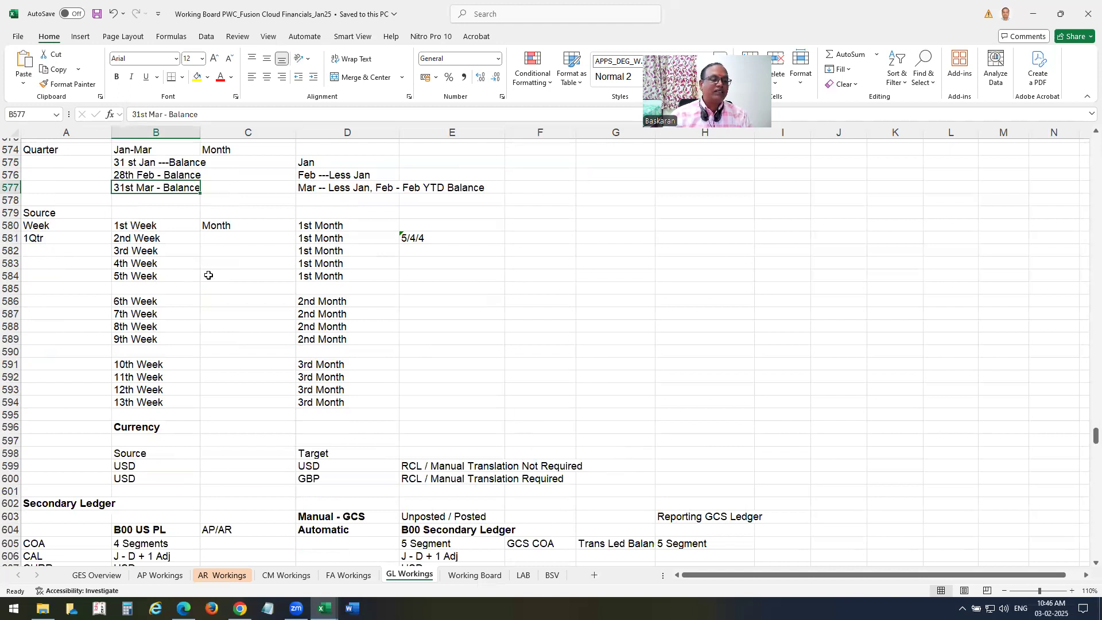
Scroll past the Currency notes, then return to Oracle's Transfer Ledger Balances parameters with the Target Ledger Period list open.
{"action": "scroll", "coordinate": [323, 340], "scroll_direction": "down", "scroll_amount": 2}
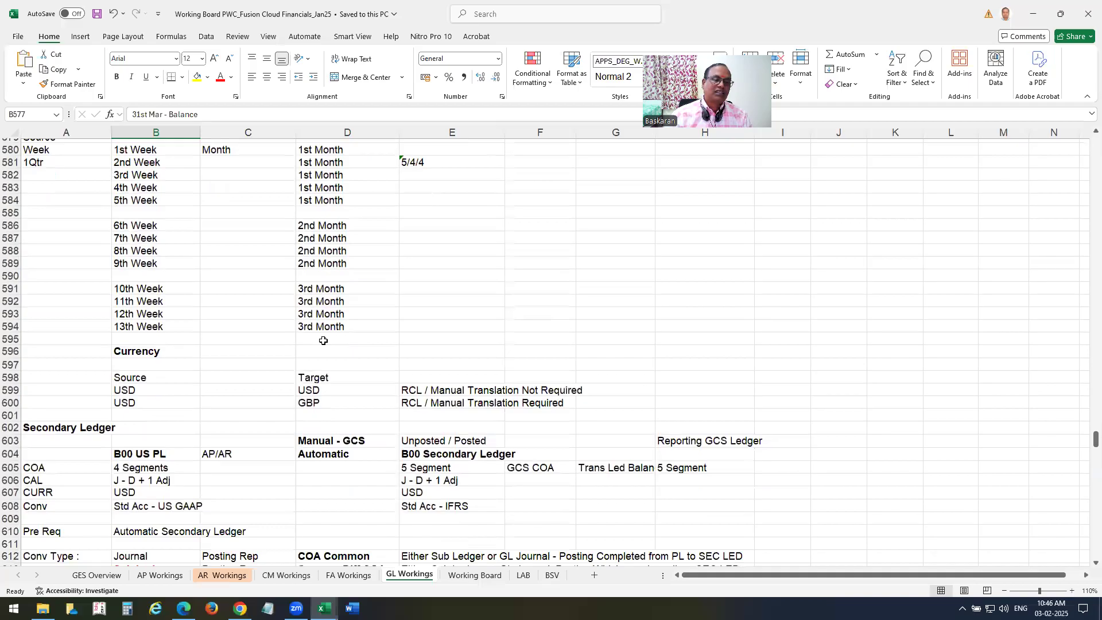
{"action": "scroll", "coordinate": [323, 340], "scroll_direction": "down", "scroll_amount": 4}
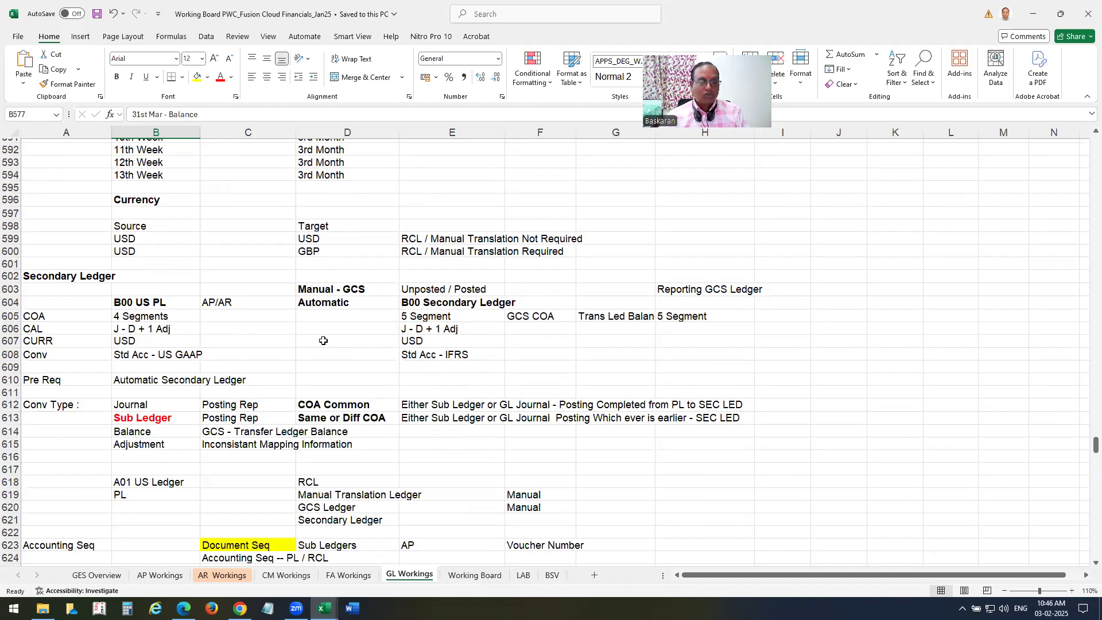
{"action": "key", "text": "alt+Tab"}
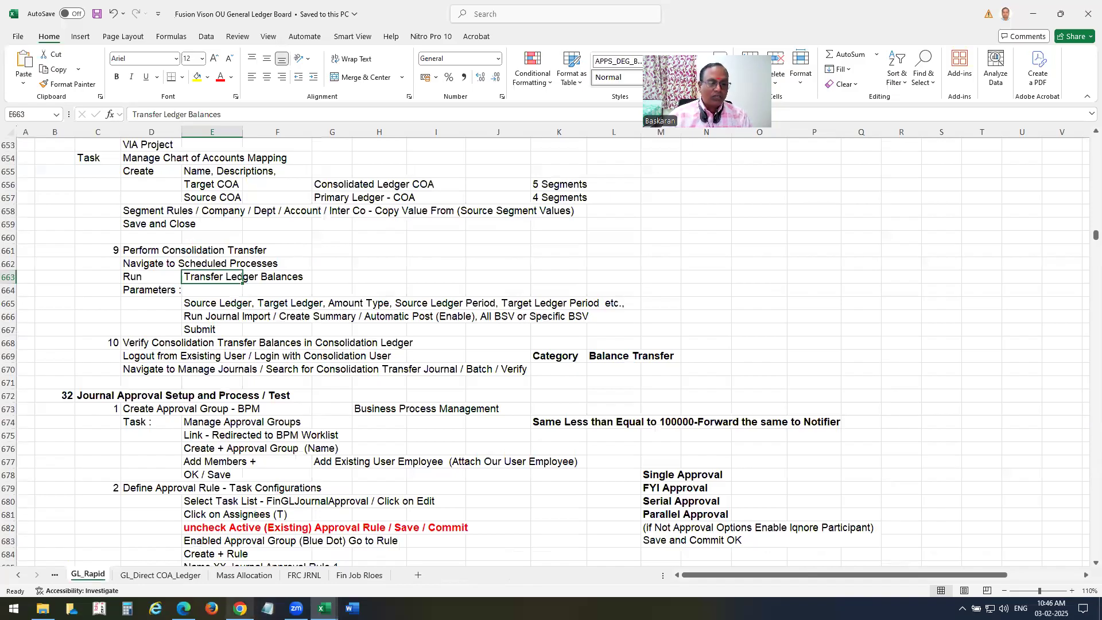
{"action": "left_click", "coordinate": [240, 609]}
{"action": "left_click", "coordinate": [464, 414]}
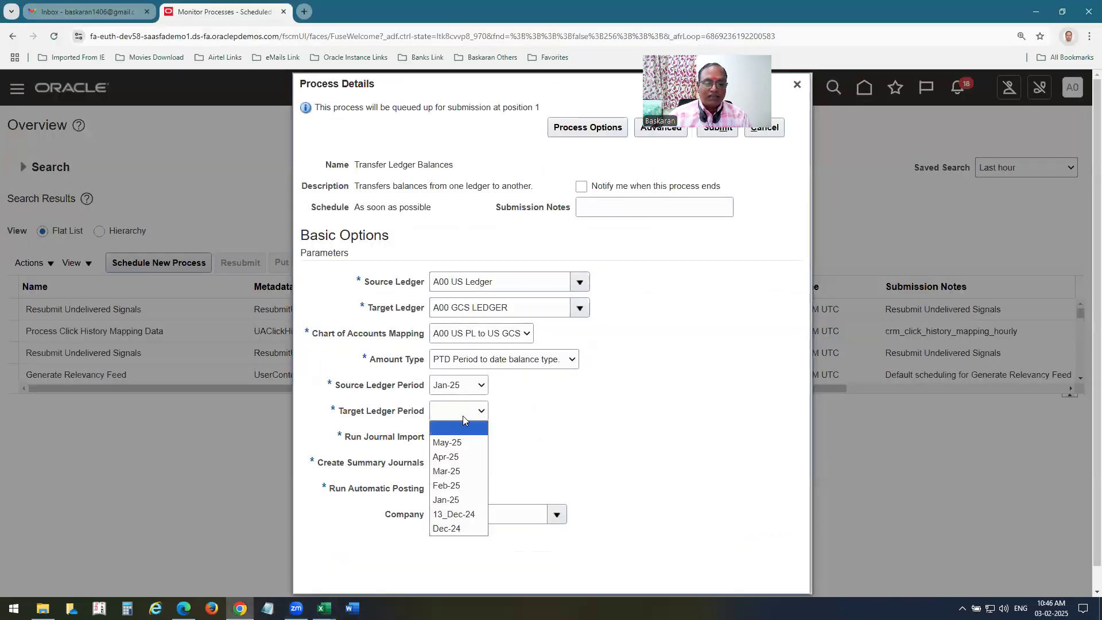
Pick Jan-25 as the target ledger period and enable Run Journal Import.
{"action": "left_click", "coordinate": [448, 499]}
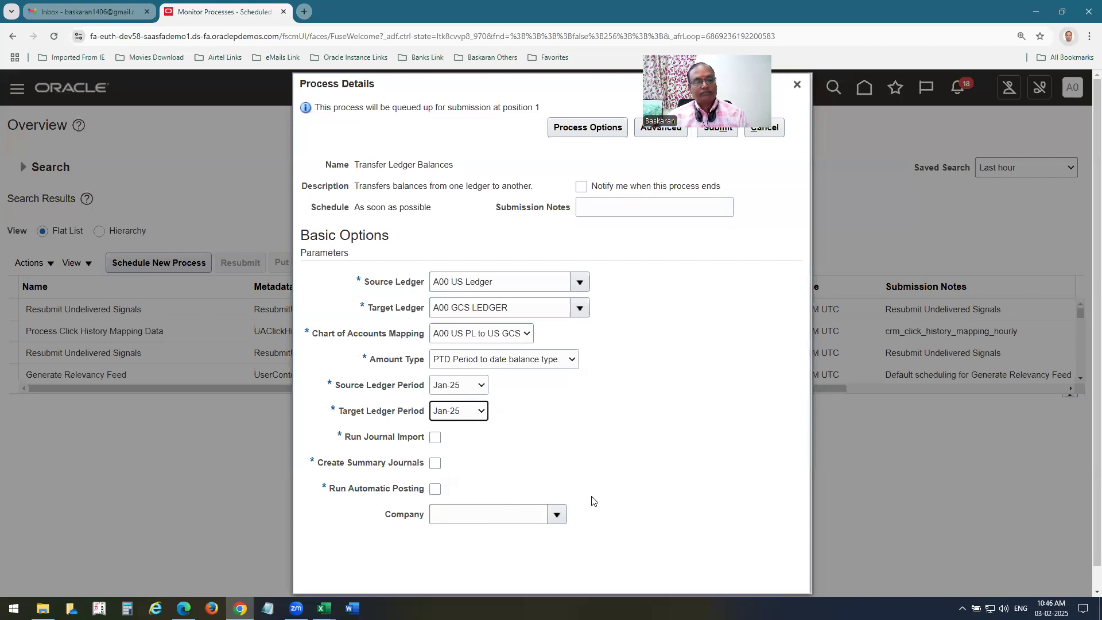
{"action": "left_click", "coordinate": [435, 437]}
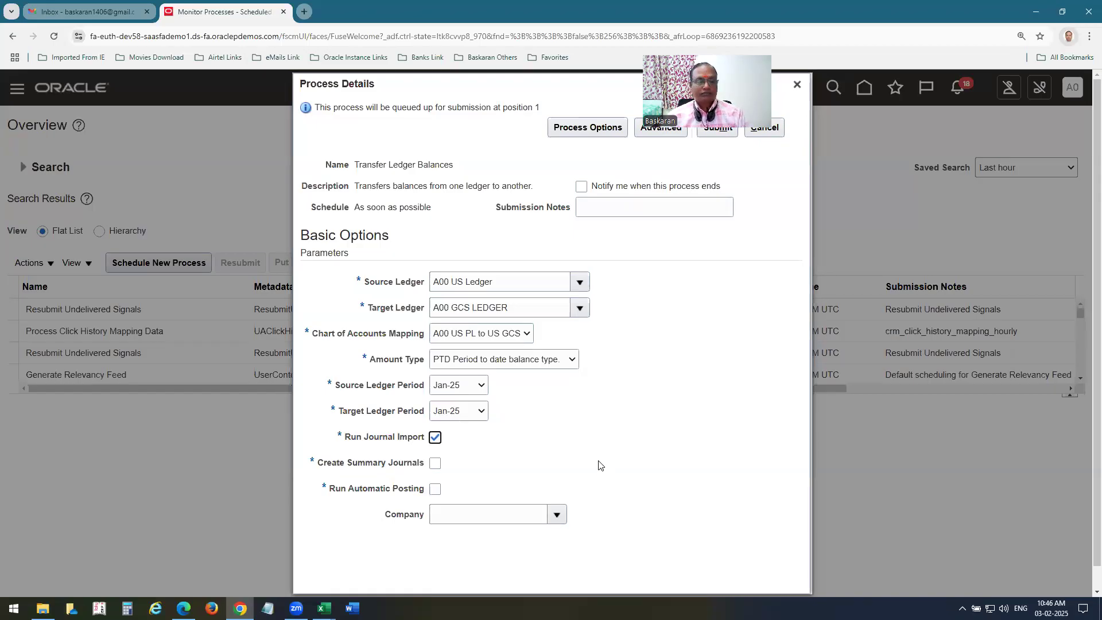
{"action": "scroll", "coordinate": [604, 479], "scroll_direction": "down", "scroll_amount": 1}
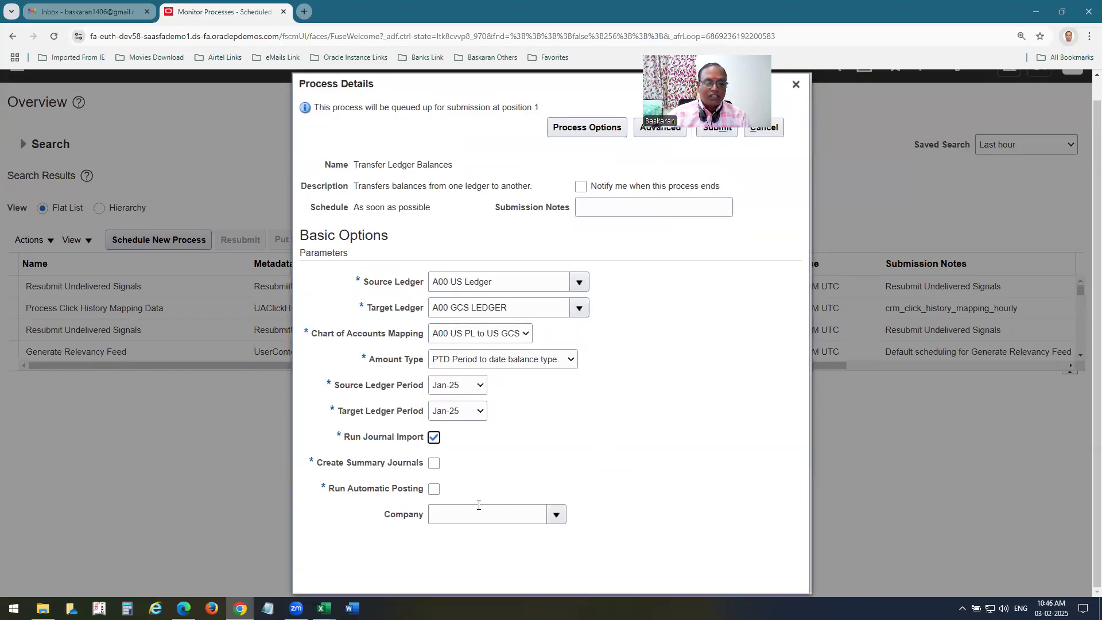
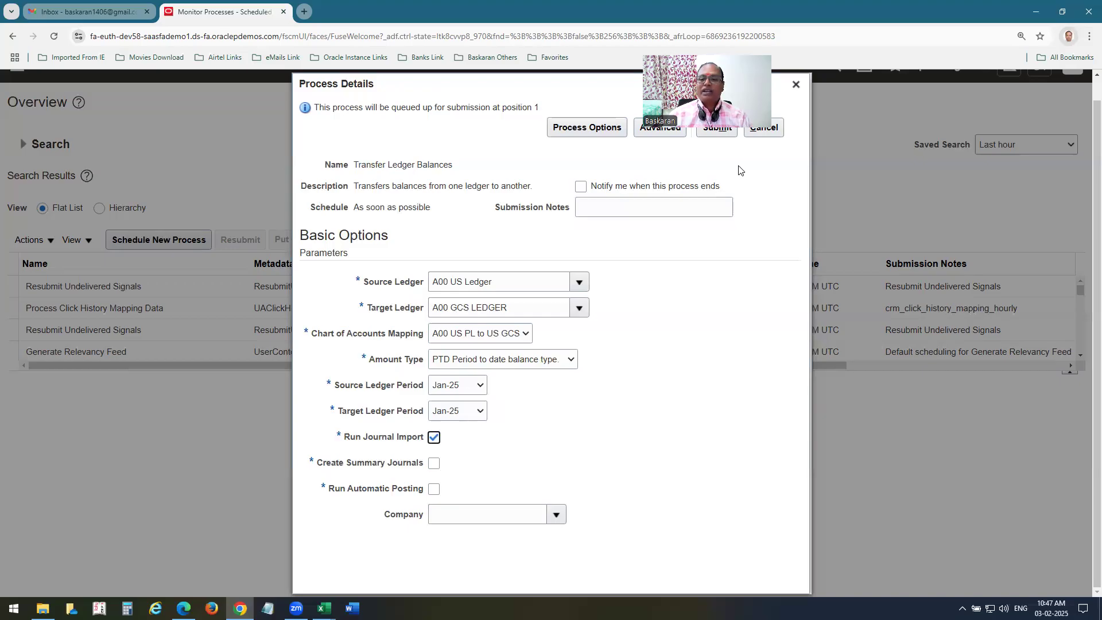
Submit the Transfer Ledger Balances process and dismiss the confirmation for process 7700151.
{"action": "left_click", "coordinate": [717, 127]}
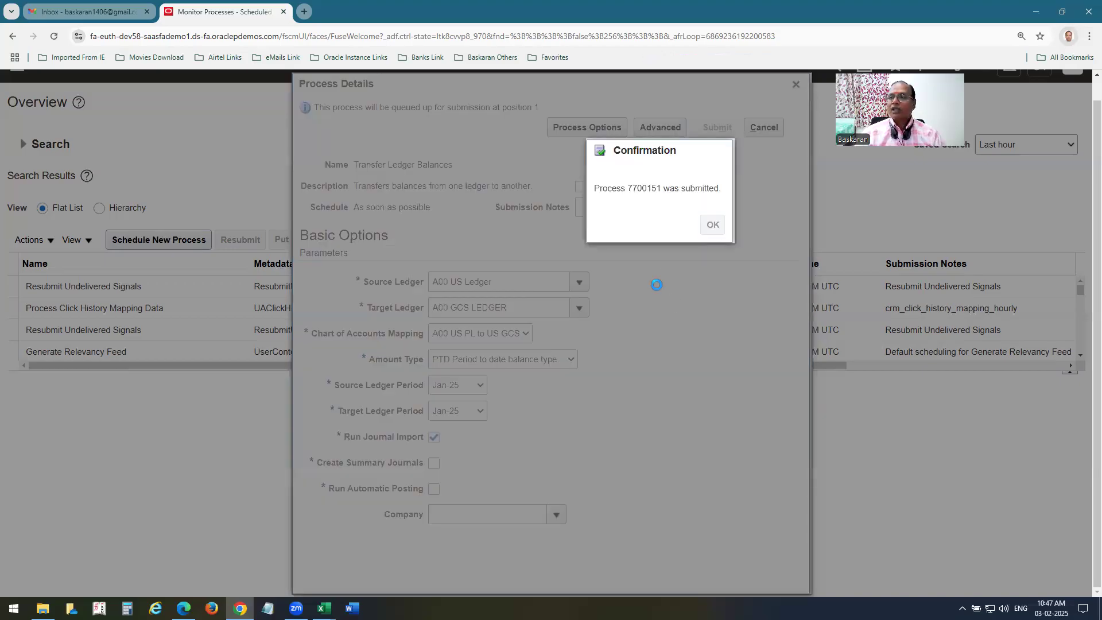
{"action": "key", "text": "Return"}
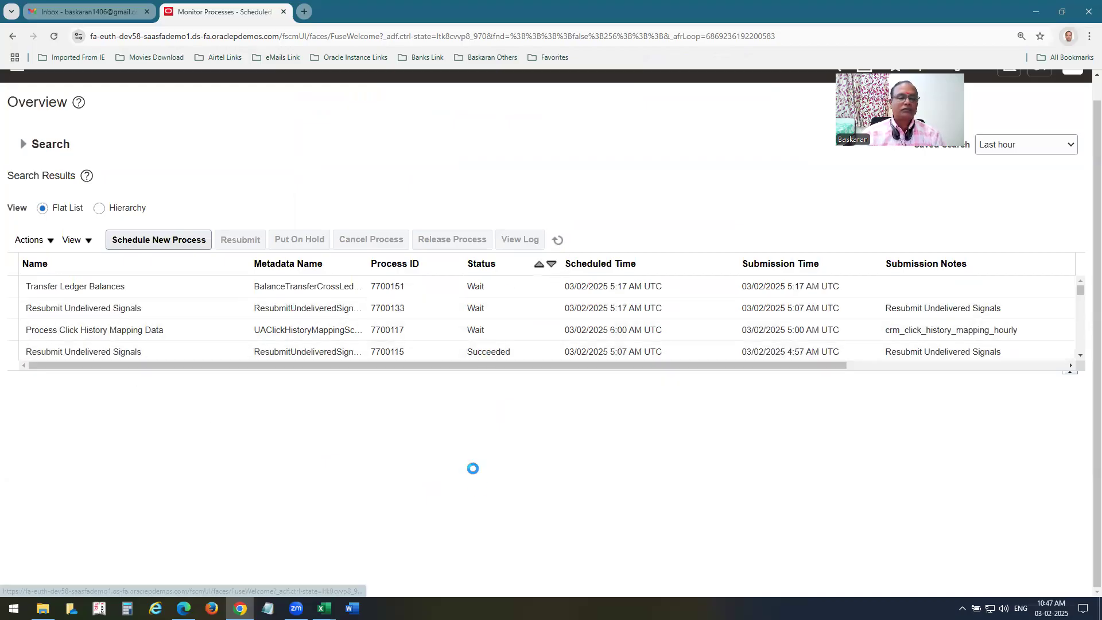
Refresh Transfer Ledger Balances process 7700151 until it shows Succeeded, then bring up Manage Journals.
{"action": "left_click", "coordinate": [64, 283]}
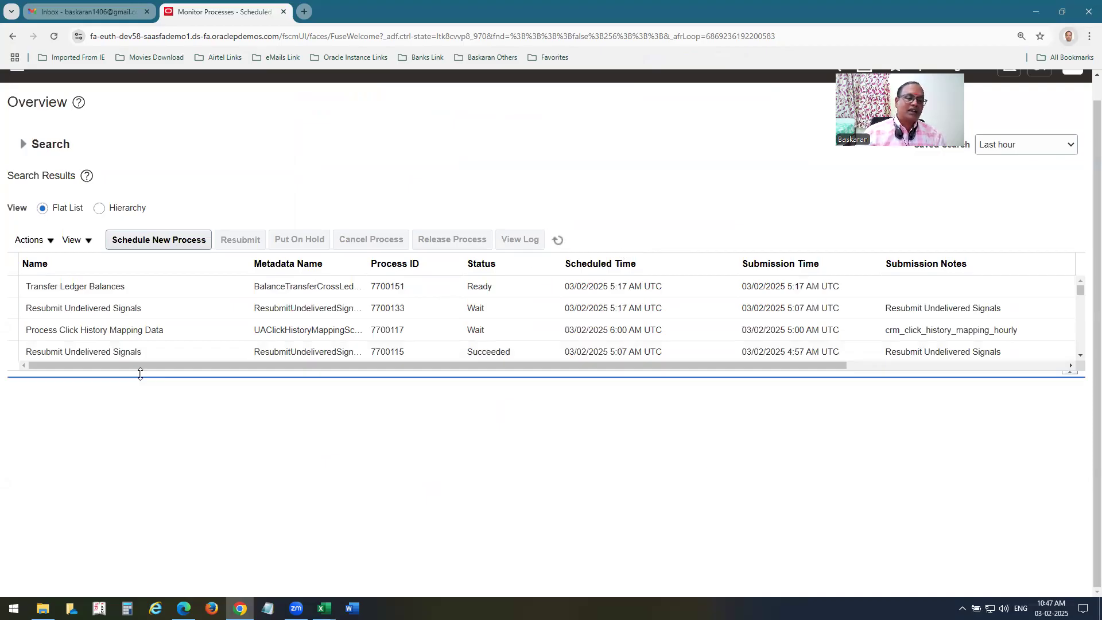
{"action": "left_click", "coordinate": [557, 239]}
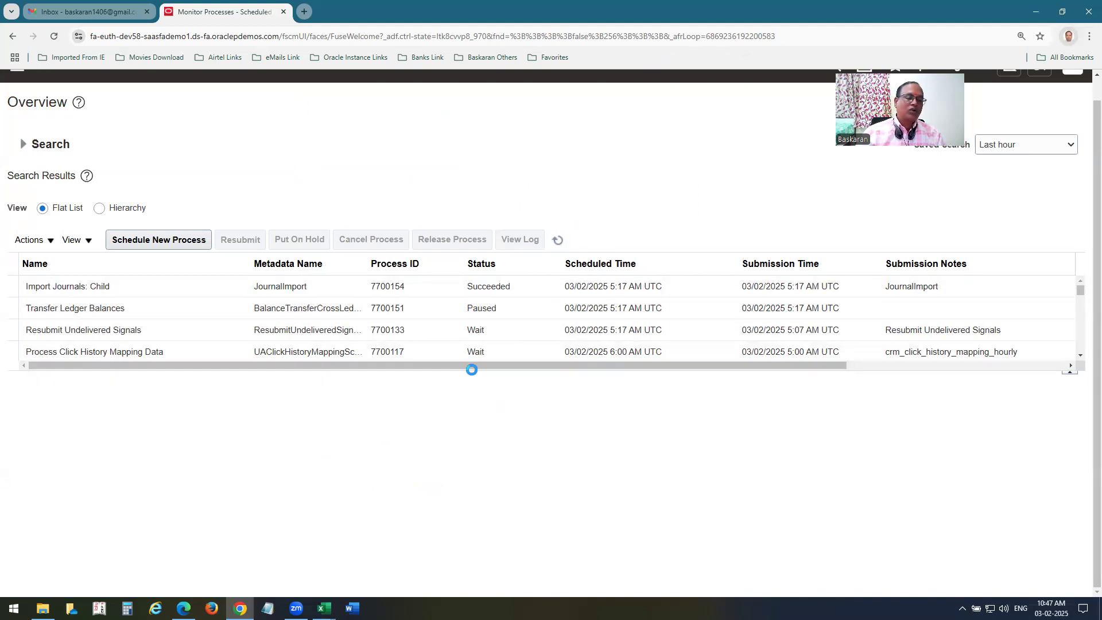
{"action": "left_click", "coordinate": [559, 241]}
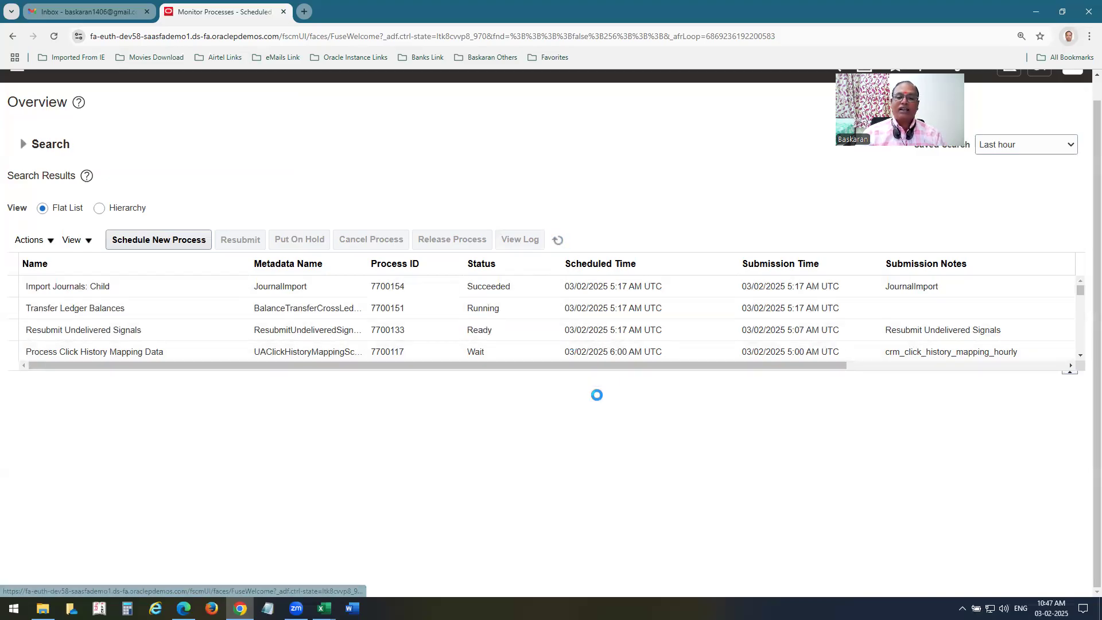
{"action": "left_click", "coordinate": [555, 243]}
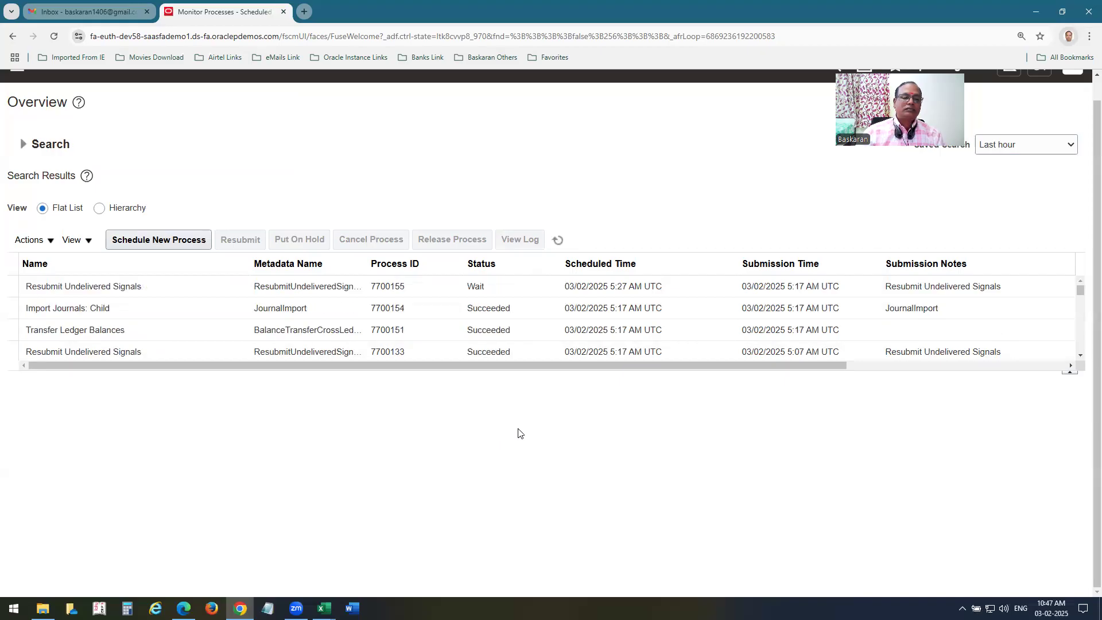
{"action": "left_click", "coordinate": [558, 242]}
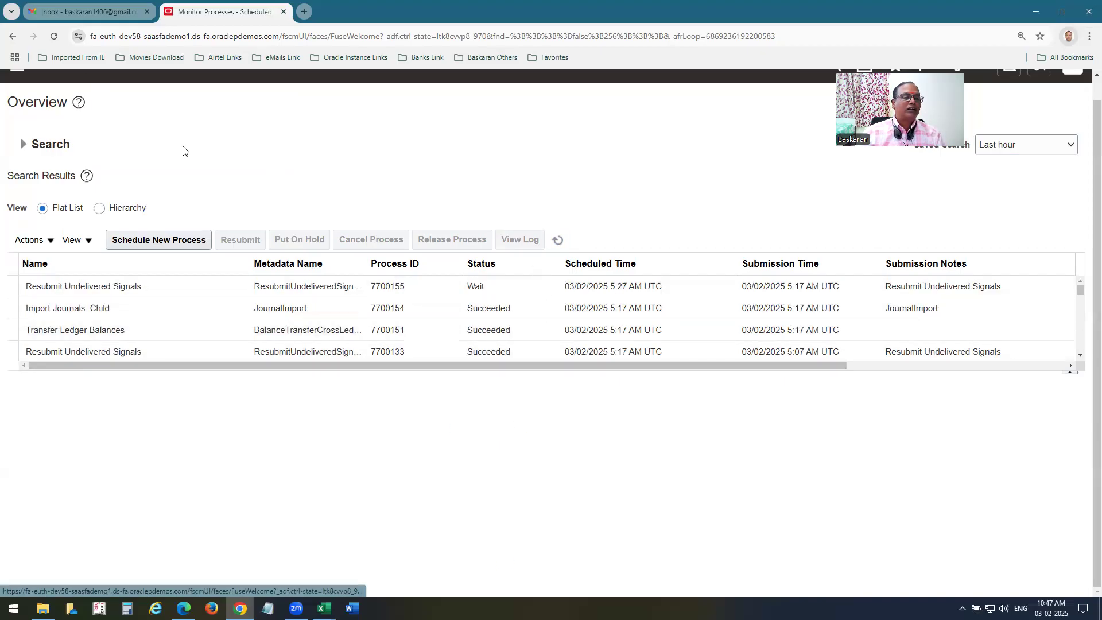
{"action": "scroll", "coordinate": [88, 104], "scroll_direction": "up", "scroll_amount": 1}
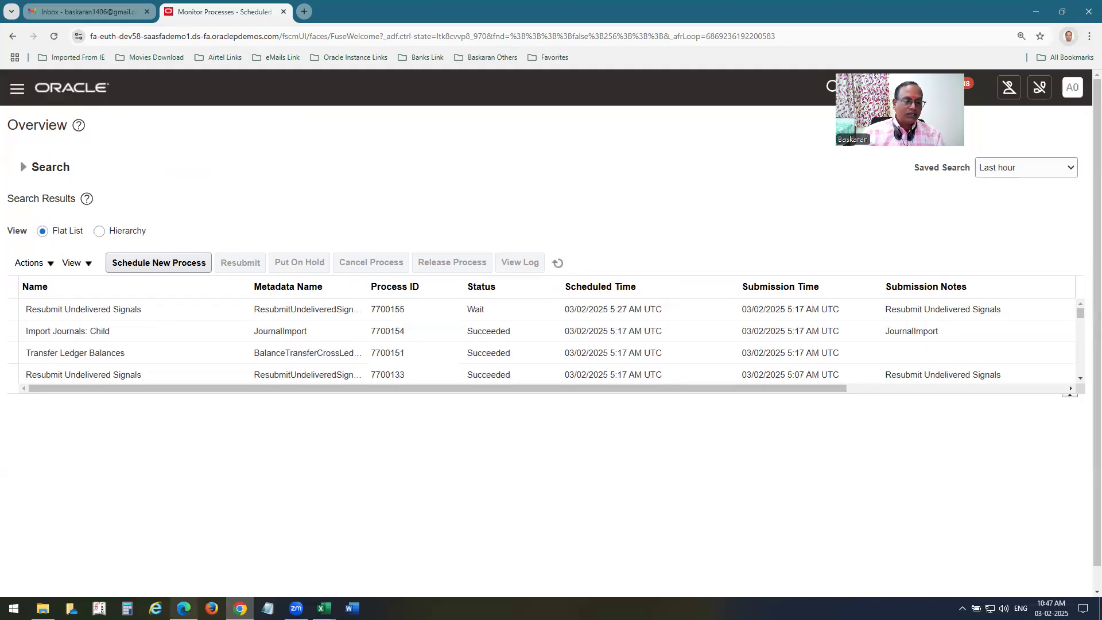
{"action": "left_click", "coordinate": [183, 608]}
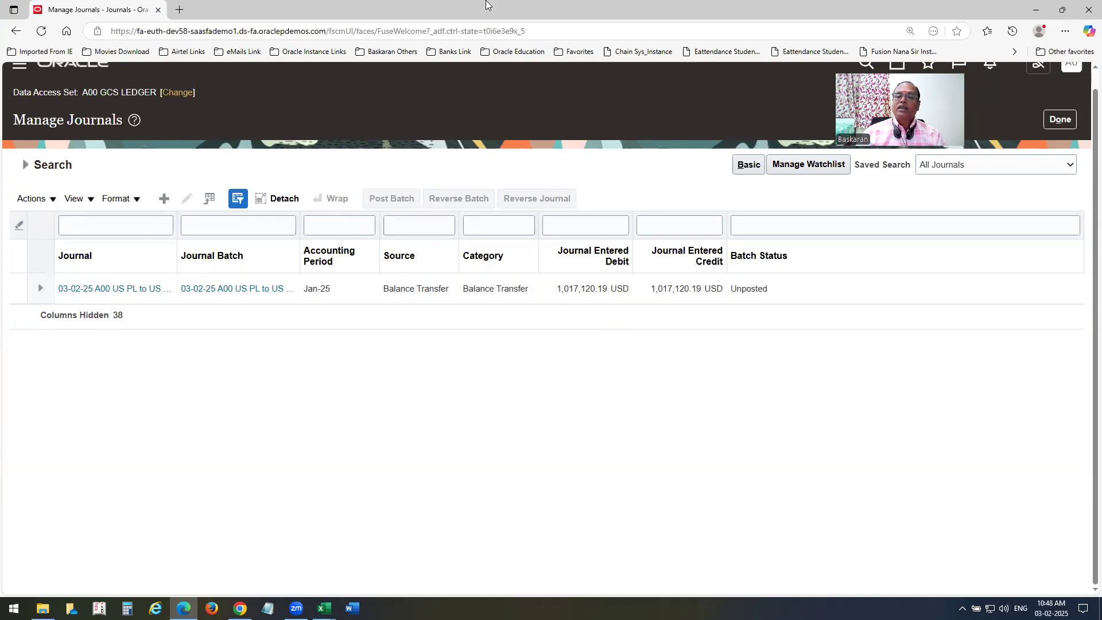
Highlight the Balance Transfer journal's matching debit and credit totals and its Unposted status.
{"action": "left_click_drag", "start_coordinate": [574, 263], "coordinate": [643, 304]}
{"action": "left_click_drag", "start_coordinate": [650, 266], "coordinate": [721, 295]}
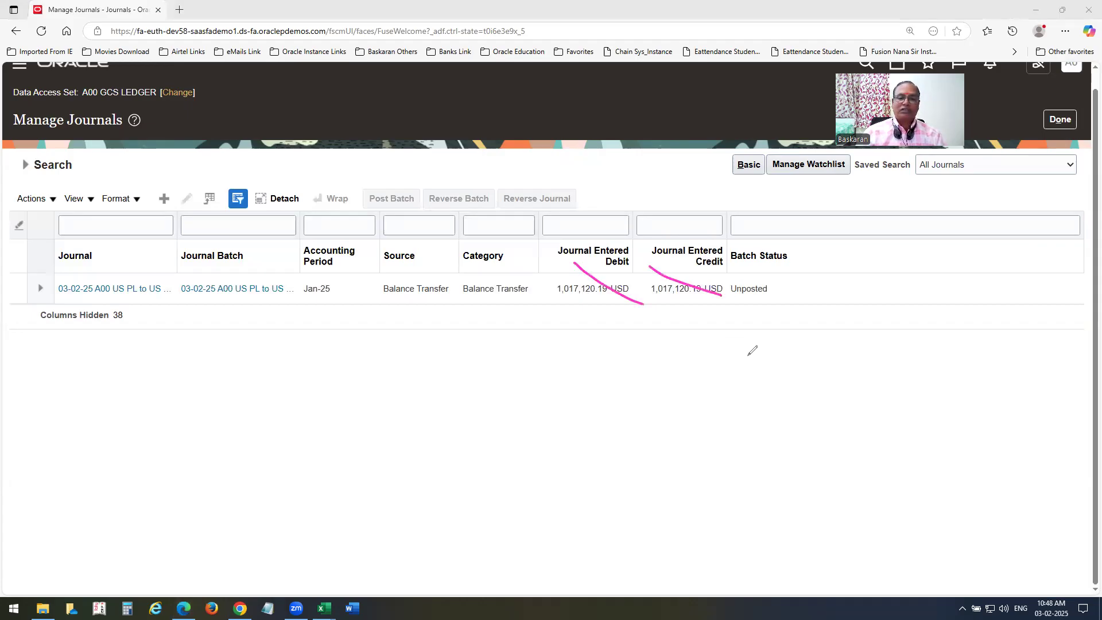
{"action": "left_click_drag", "start_coordinate": [592, 305], "coordinate": [617, 304]}
{"action": "left_click_drag", "start_coordinate": [688, 305], "coordinate": [715, 301]}
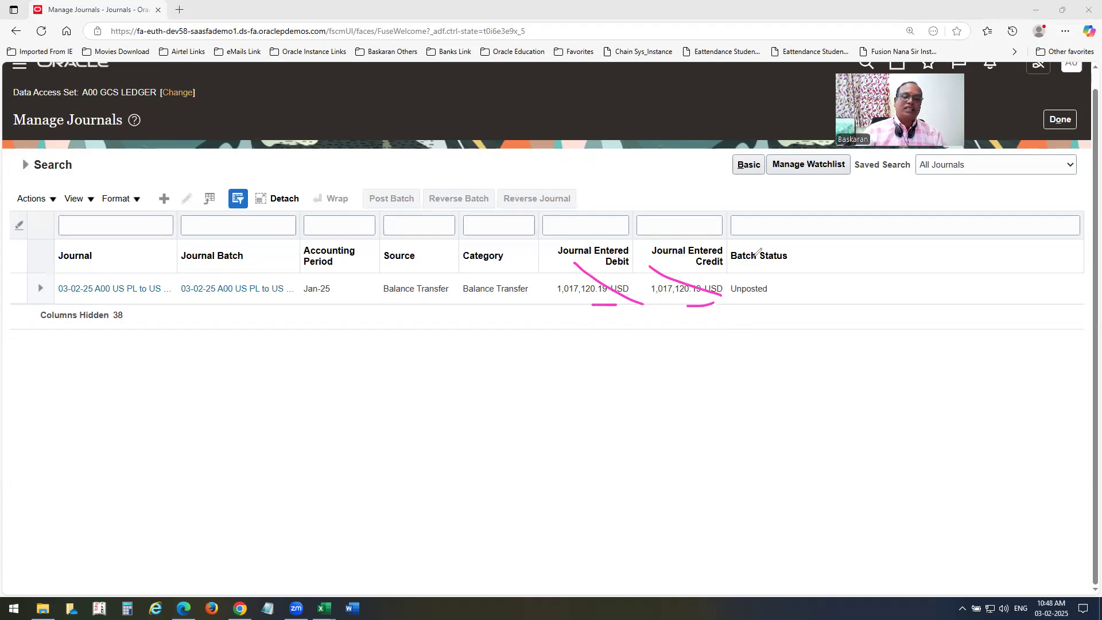
{"action": "mouse_move", "coordinate": [781, 274]}
{"action": "left_mouse_down"}
{"action": "mouse_move", "coordinate": [717, 279]}
{"action": "mouse_move", "coordinate": [783, 275]}
{"action": "left_mouse_up"}
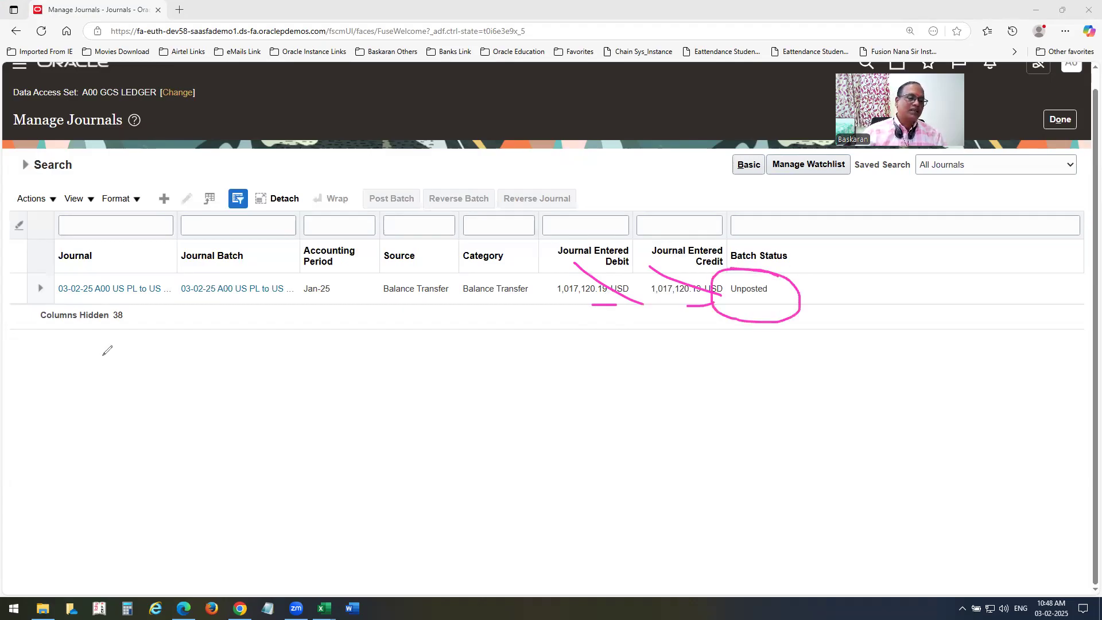
Post the Balance Transfer journal batch and acknowledge the confirmation.
{"action": "left_click", "coordinate": [16, 291]}
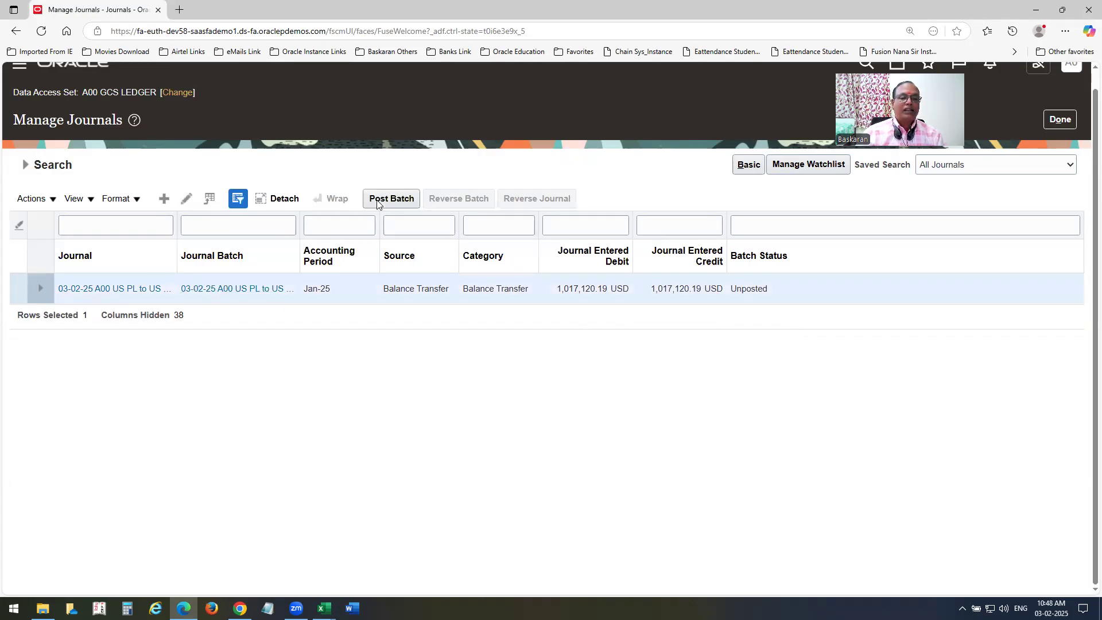
{"action": "left_click", "coordinate": [390, 199]}
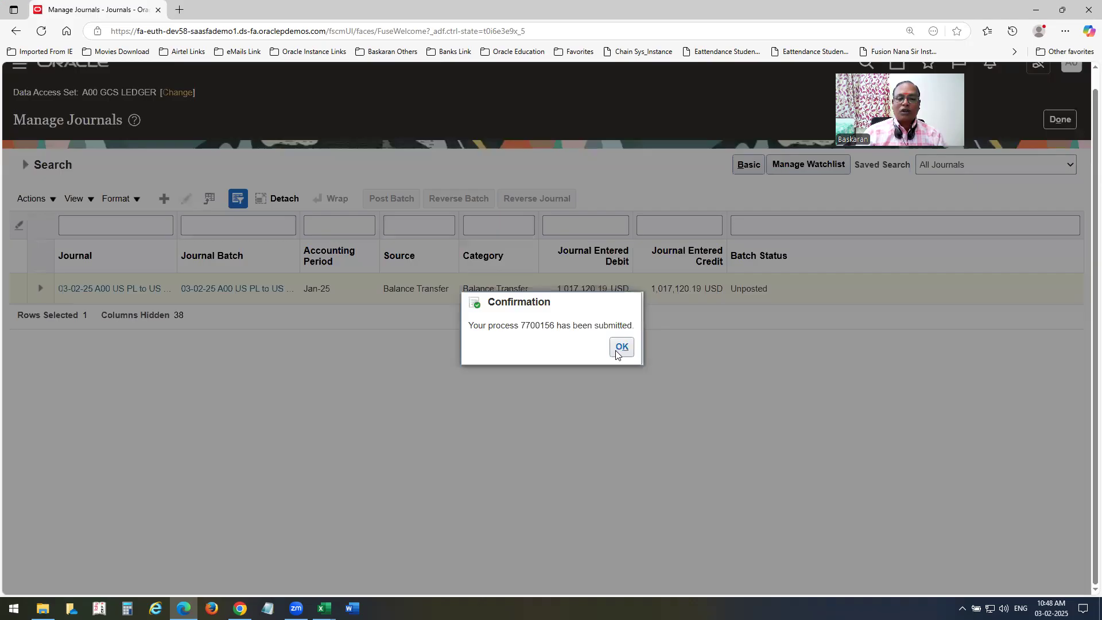
{"action": "left_click", "coordinate": [618, 351]}
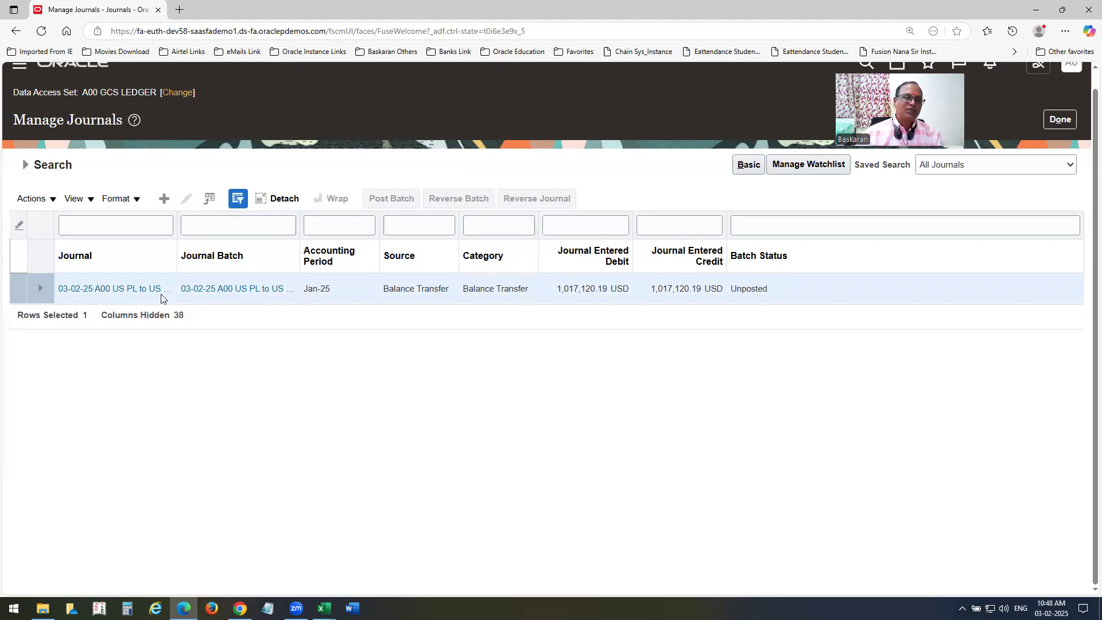
Rerun the journal search until the batch shows Posted, then open the journal.
{"action": "left_click", "coordinate": [34, 165]}
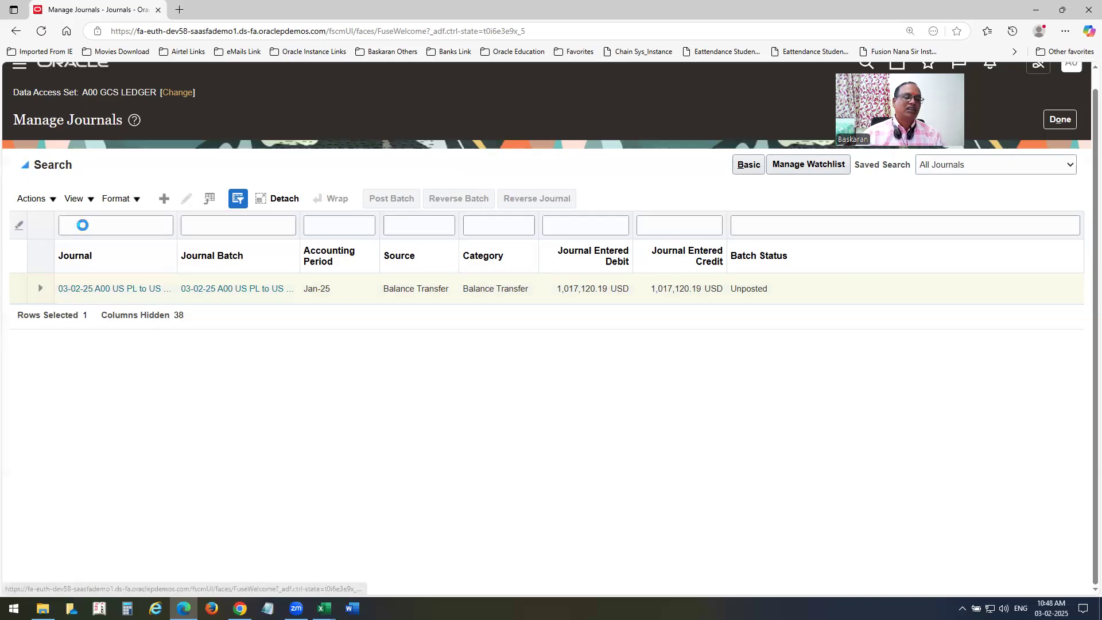
{"action": "left_click", "coordinate": [858, 369]}
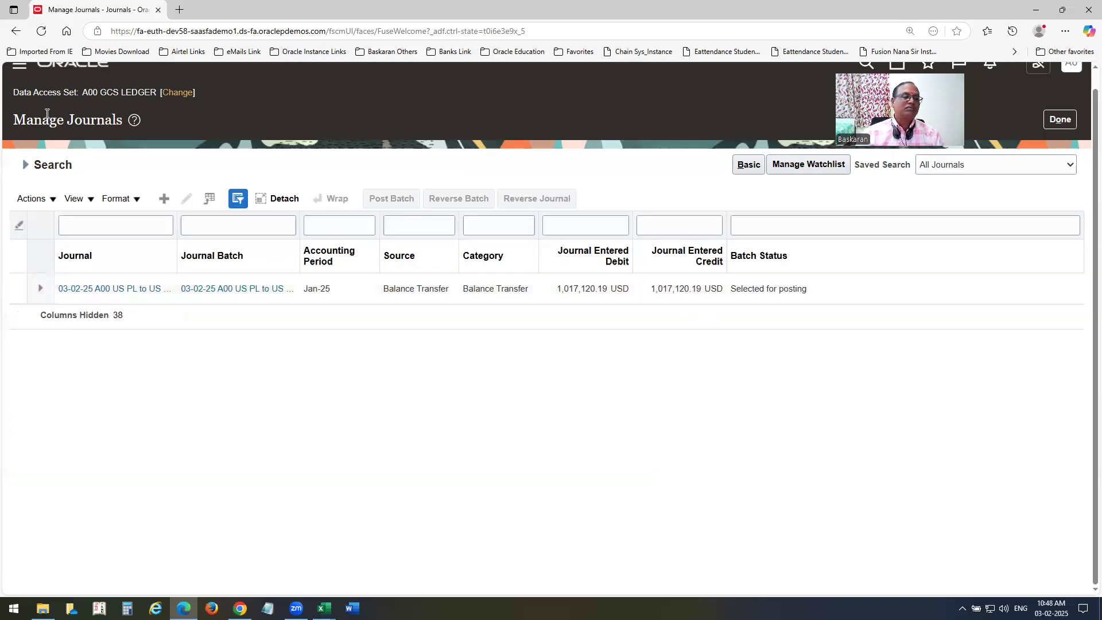
{"action": "left_click", "coordinate": [25, 165]}
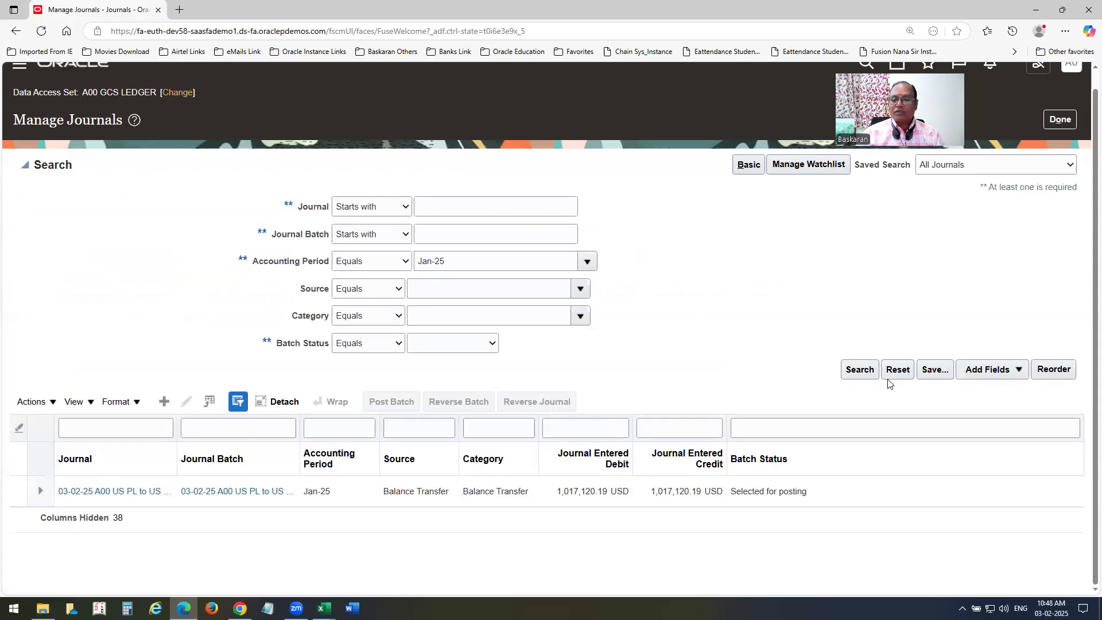
{"action": "left_click", "coordinate": [858, 369]}
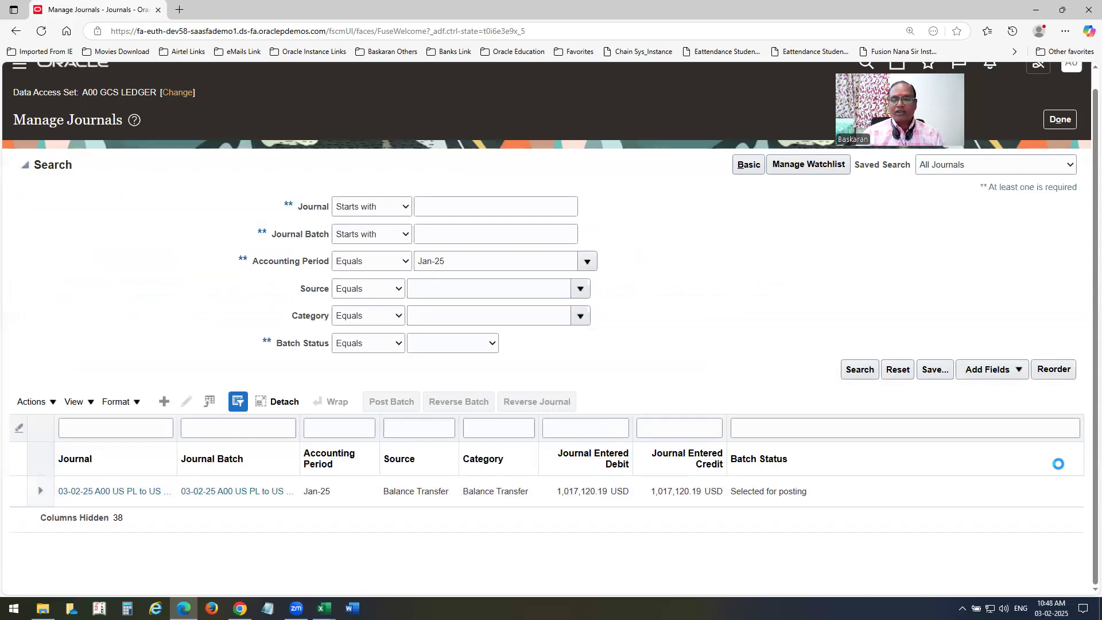
{"action": "left_click", "coordinate": [119, 295]}
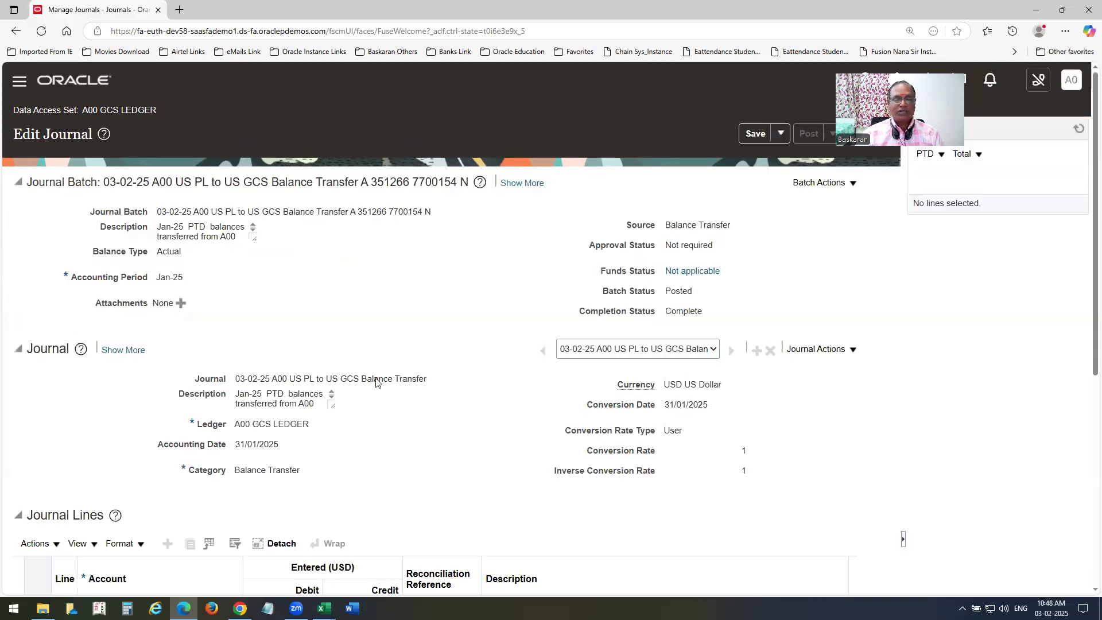
Trace the line 2 credit of 30,176.08 back to the source journal lines behind -10,176.08.
{"action": "scroll", "coordinate": [472, 353], "scroll_direction": "down", "scroll_amount": 5}
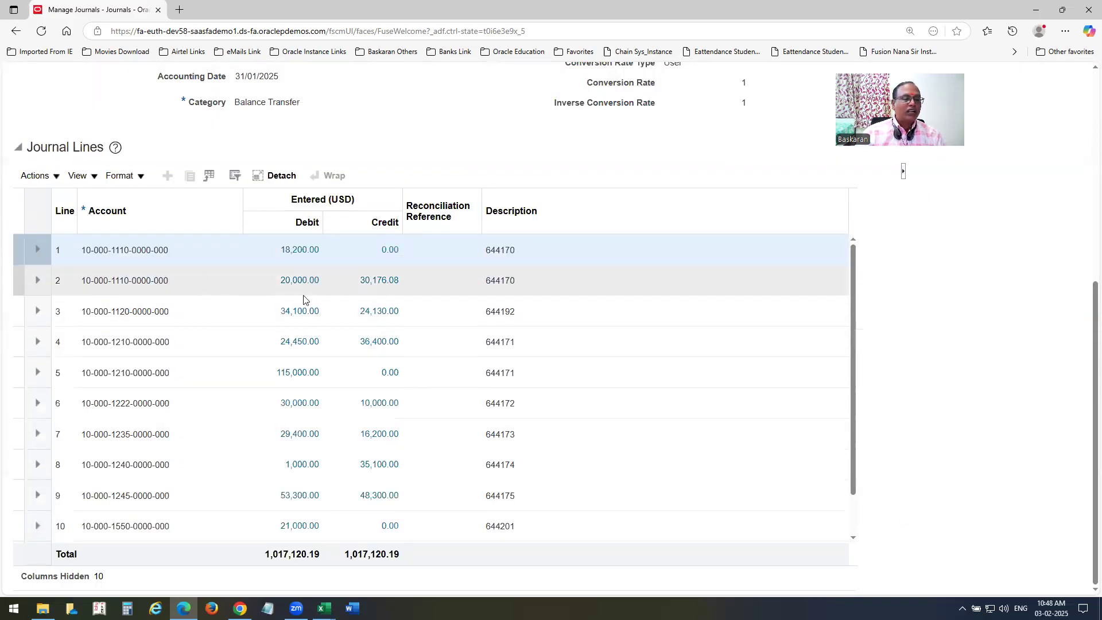
{"action": "left_click", "coordinate": [378, 286]}
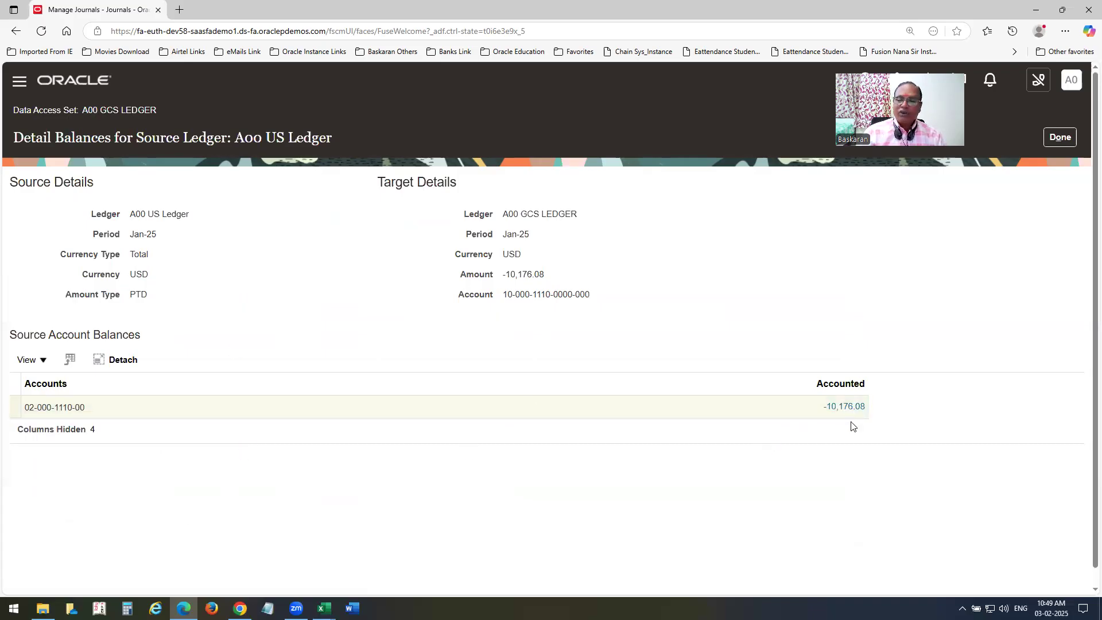
{"action": "left_click", "coordinate": [841, 407]}
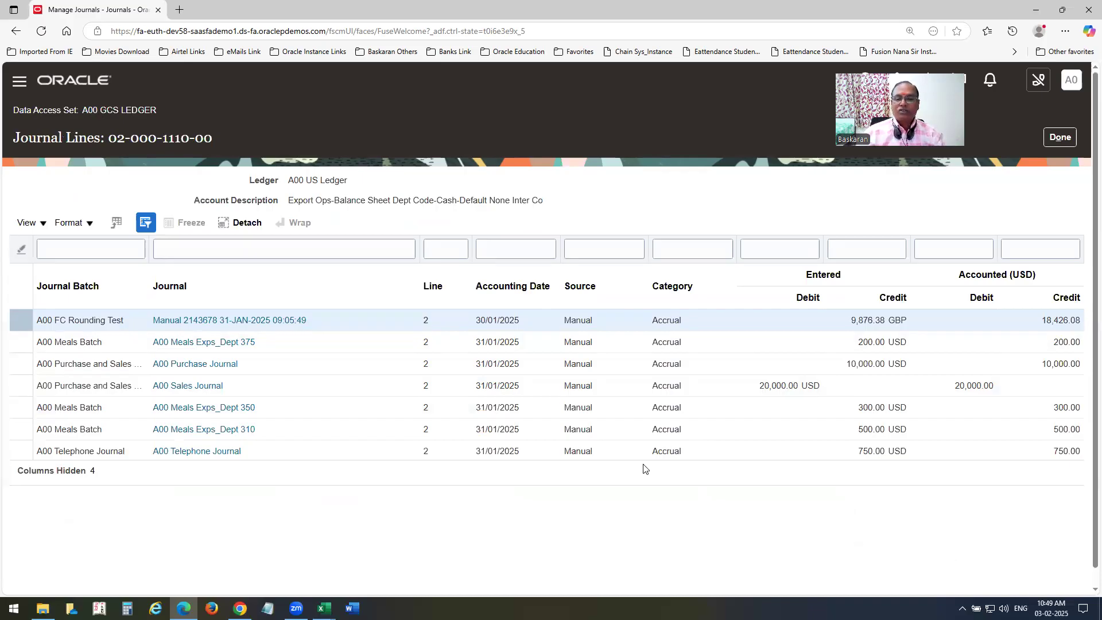
Leave the source and detail balance views and return to the Oracle home page.
{"action": "left_click", "coordinate": [1059, 138]}
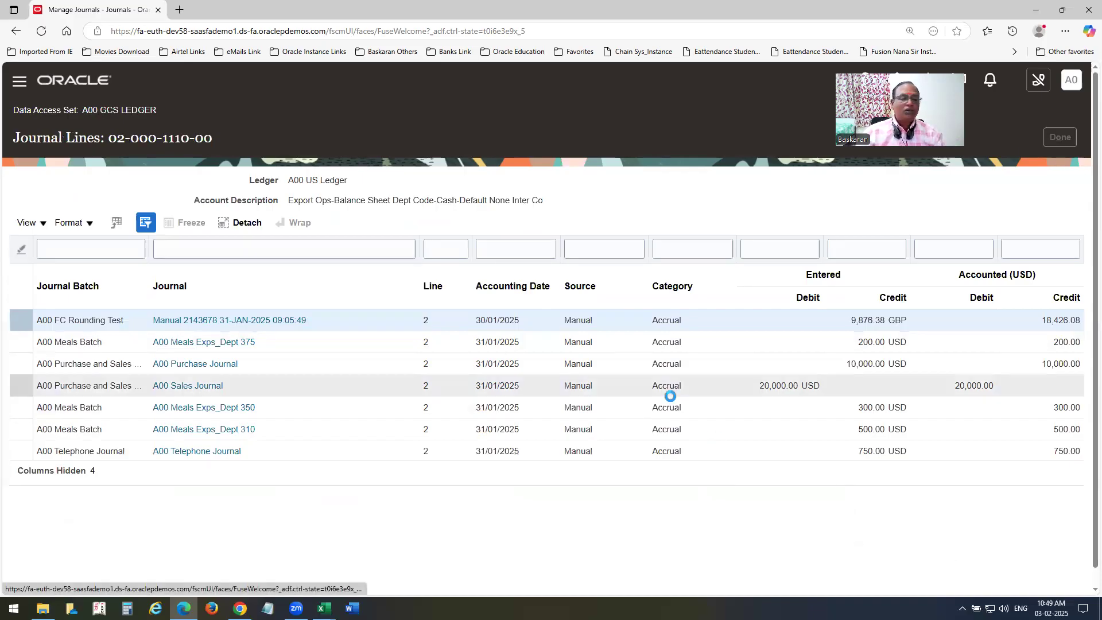
{"action": "left_click", "coordinate": [1059, 137]}
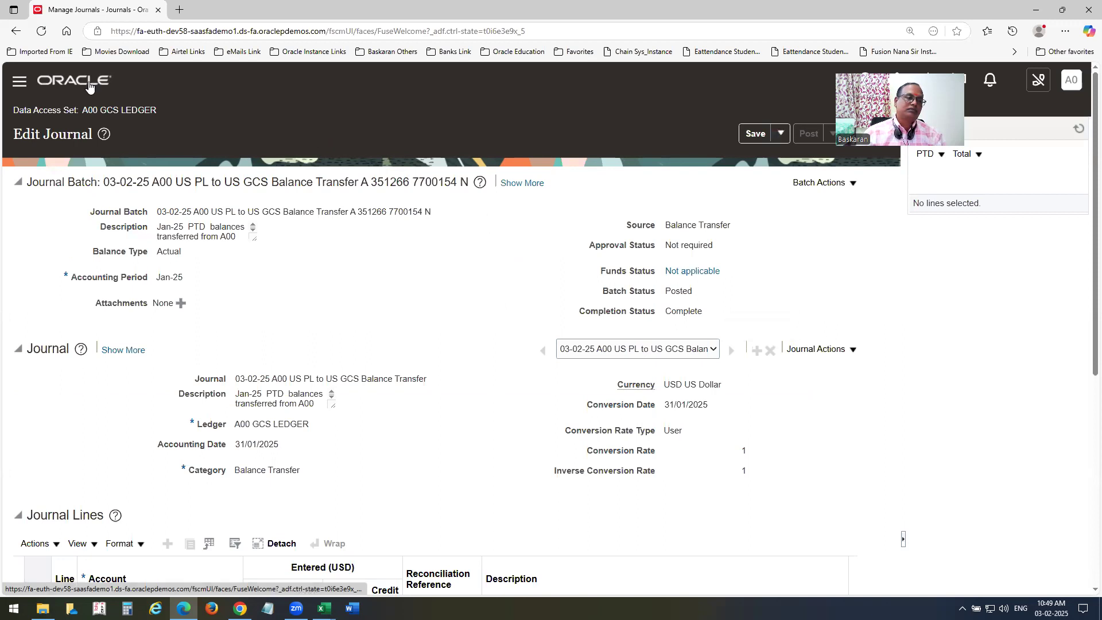
{"action": "left_click", "coordinate": [780, 133]}
{"action": "left_click", "coordinate": [786, 177]}
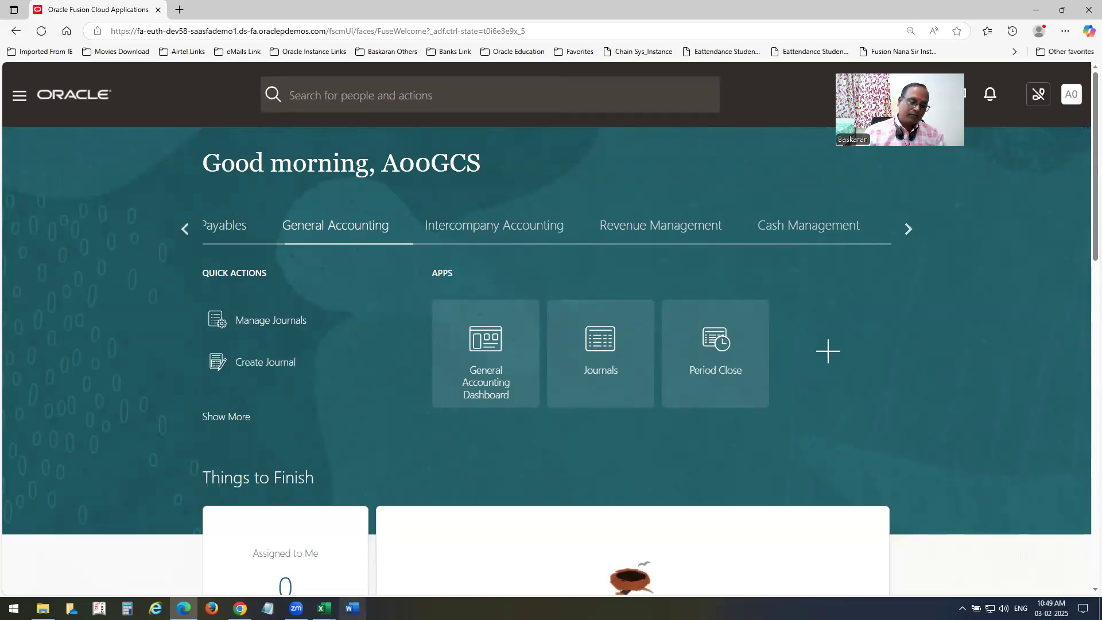
Bring the Working Board Excel workbook to the front on the GL Workings sheet.
{"action": "left_click", "coordinate": [324, 609]}
{"action": "left_click", "coordinate": [276, 573]}
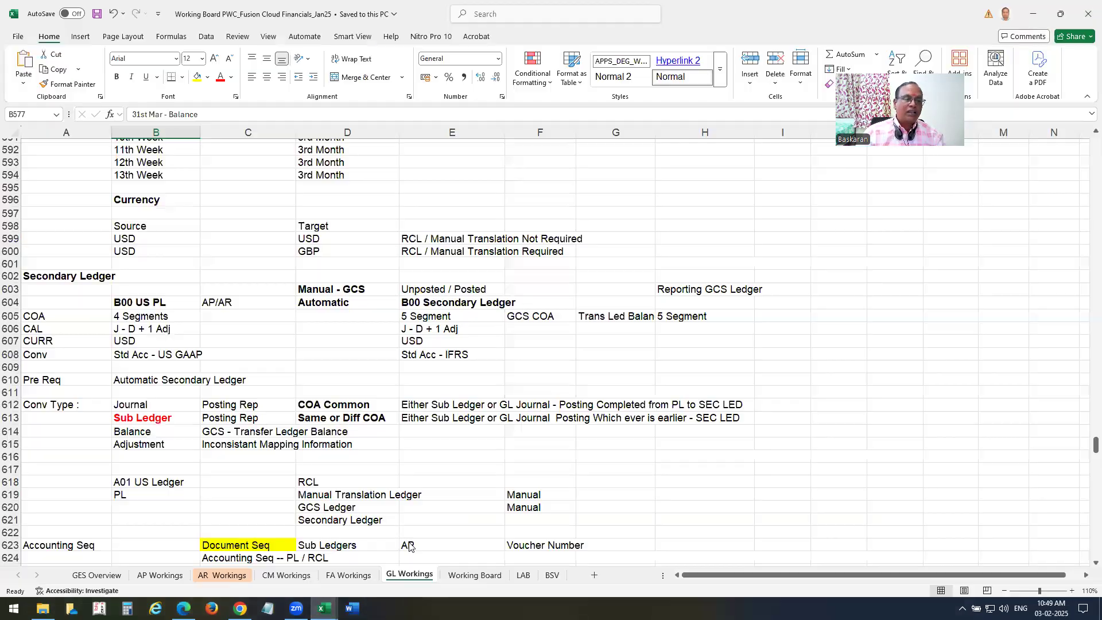
{"action": "scroll", "coordinate": [286, 388], "scroll_direction": "up", "scroll_amount": 15}
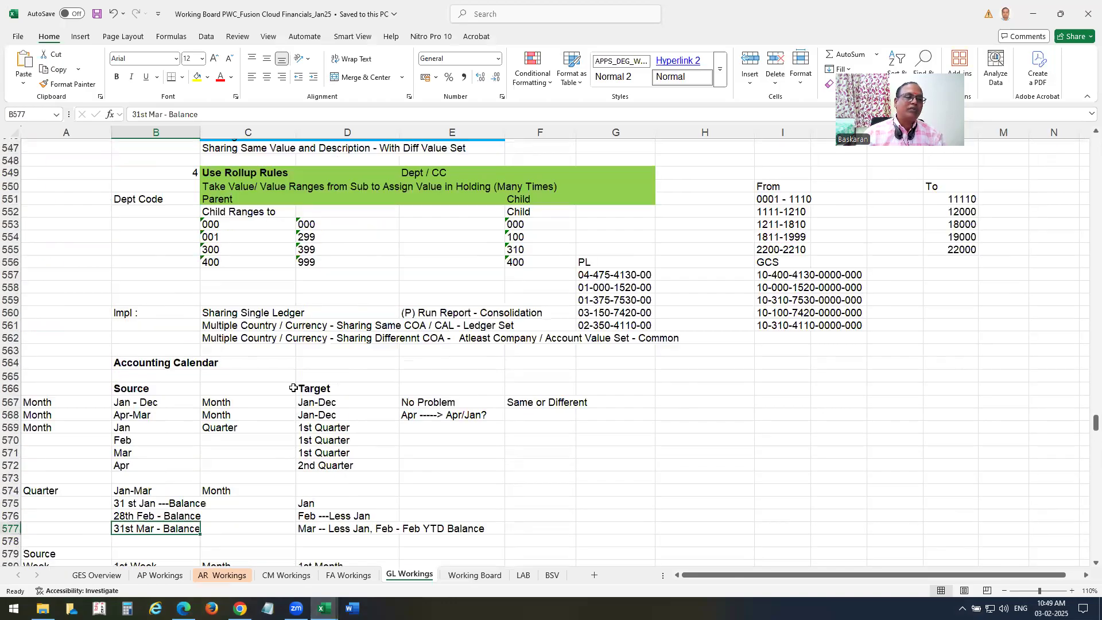
{"action": "scroll", "coordinate": [293, 388], "scroll_direction": "up", "scroll_amount": 11}
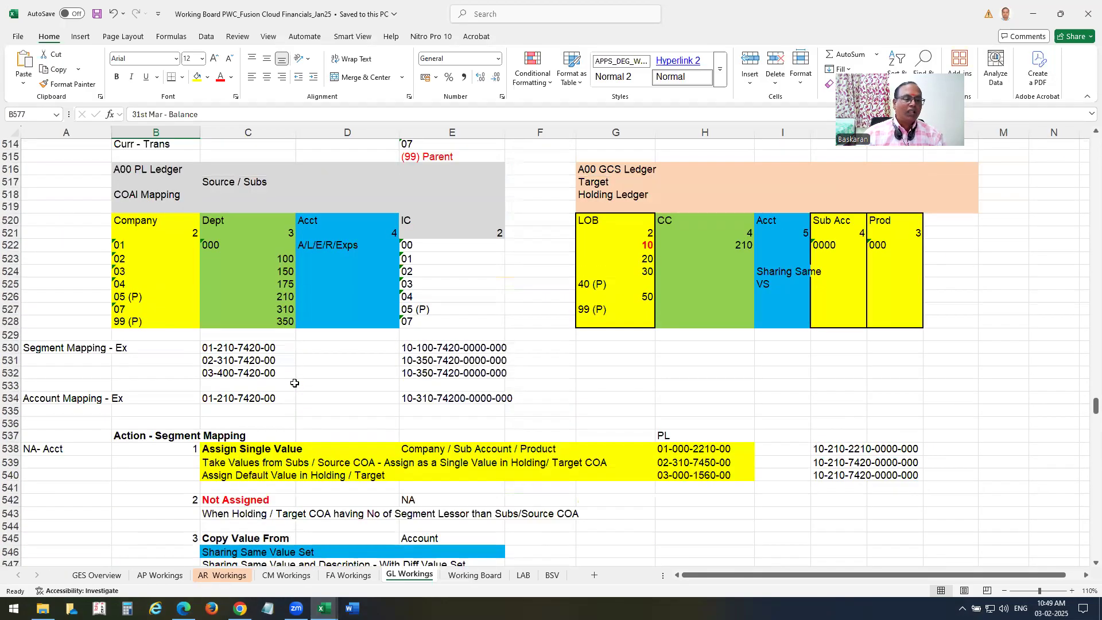
Highlight the source and target segment mapping examples in rows 530–533.
{"action": "left_click", "coordinate": [227, 397]}
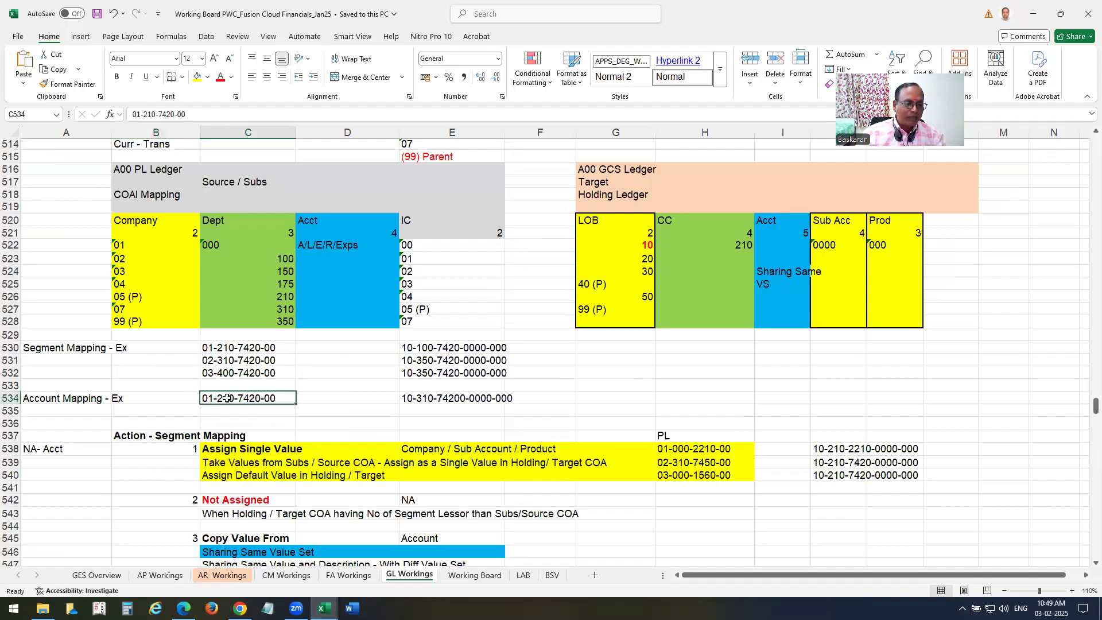
{"action": "left_click", "coordinate": [425, 401]}
{"action": "left_click_drag", "start_coordinate": [228, 409], "coordinate": [221, 541]}
{"action": "left_click_drag", "start_coordinate": [439, 410], "coordinate": [435, 545]}
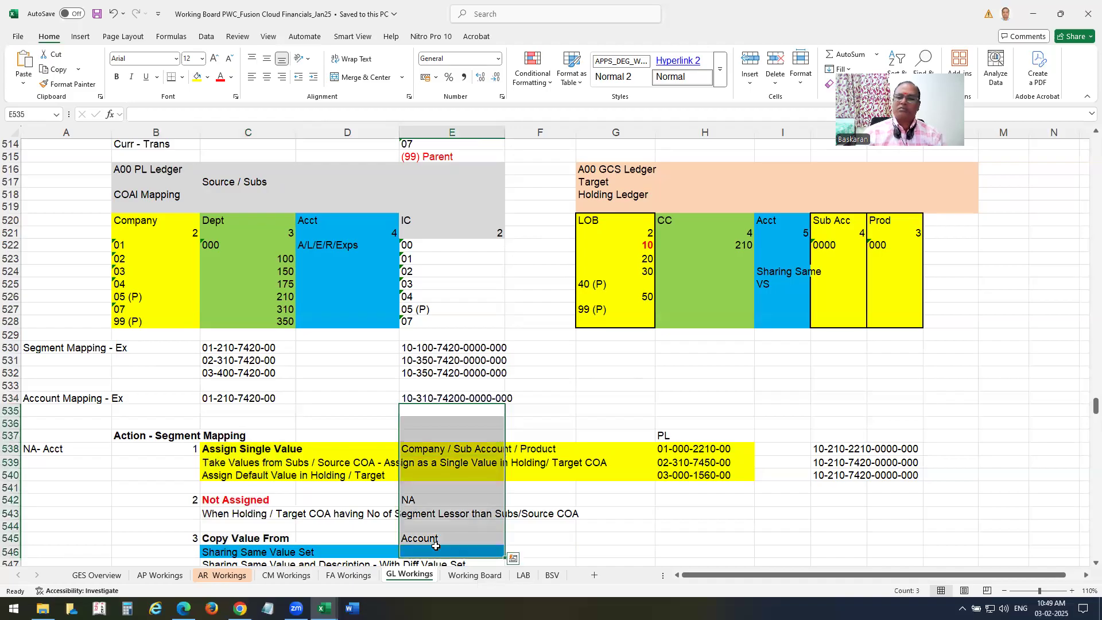
{"action": "left_click_drag", "start_coordinate": [224, 344], "coordinate": [500, 385]}
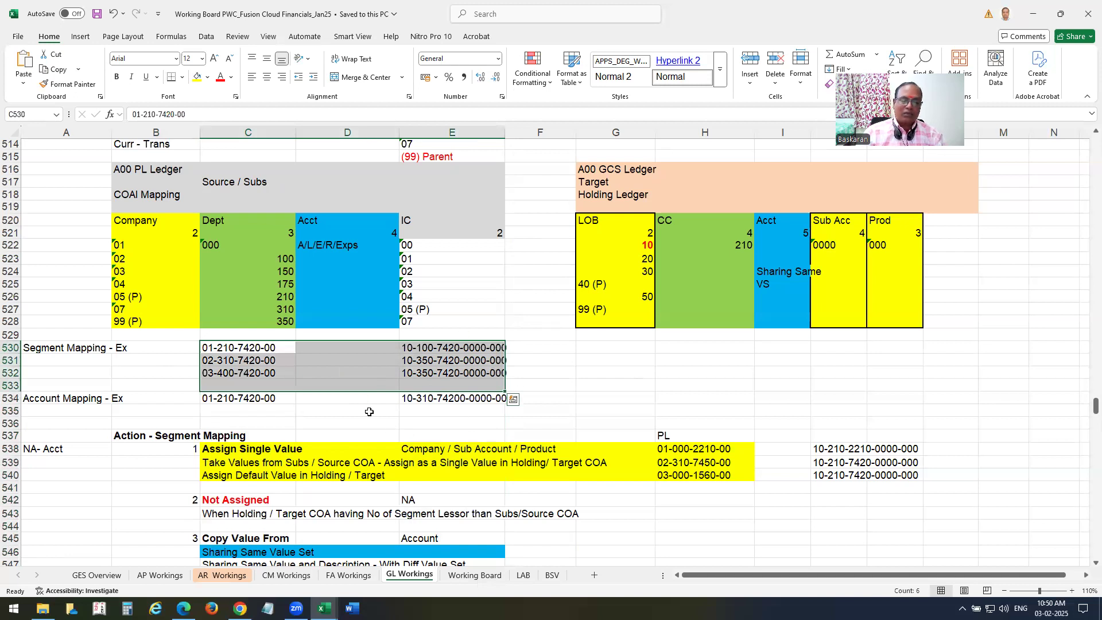
{"action": "left_click", "coordinate": [238, 411]}
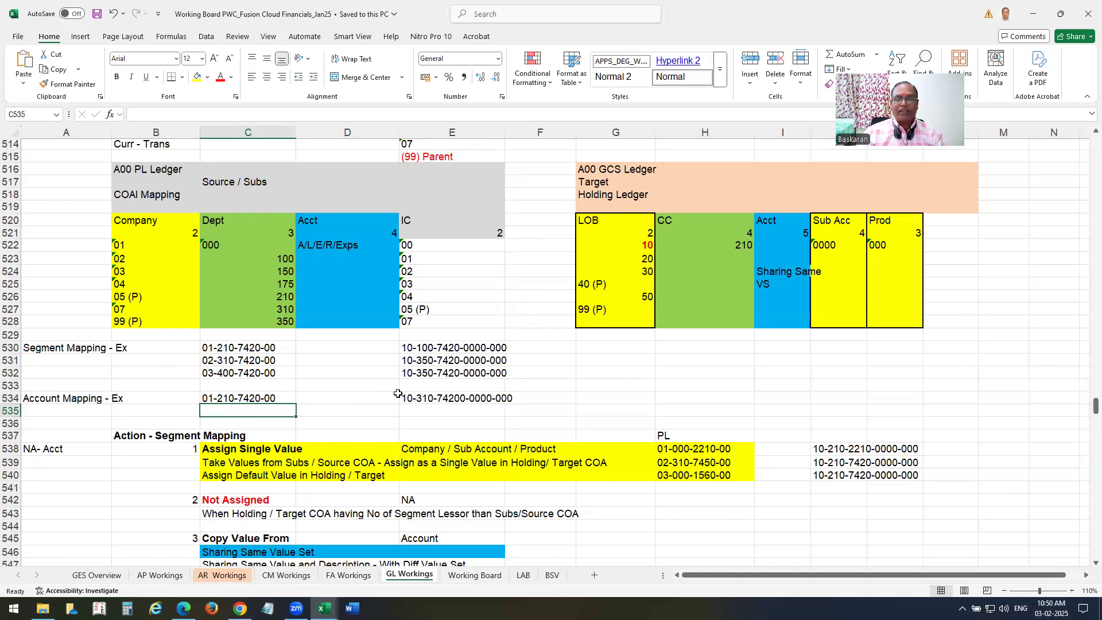
Scroll down to the Secondary Ledger notes around row 601.
{"action": "scroll", "coordinate": [398, 393], "scroll_direction": "down", "scroll_amount": 8}
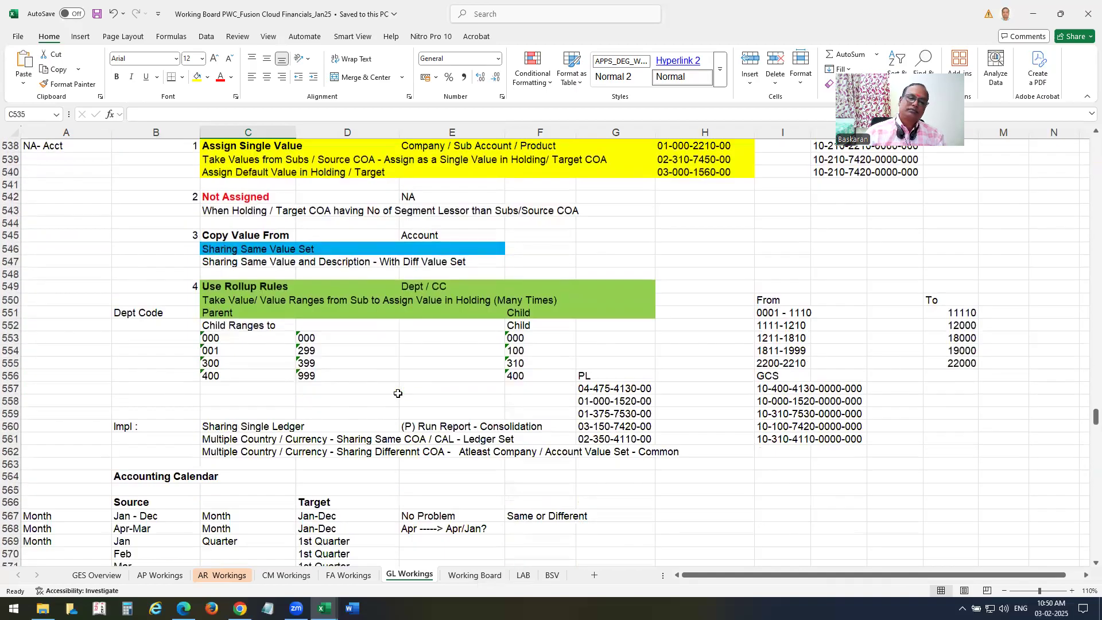
{"action": "scroll", "coordinate": [398, 393], "scroll_direction": "down", "scroll_amount": 15}
{"action": "scroll", "coordinate": [399, 392], "scroll_direction": "down", "scroll_amount": 6}
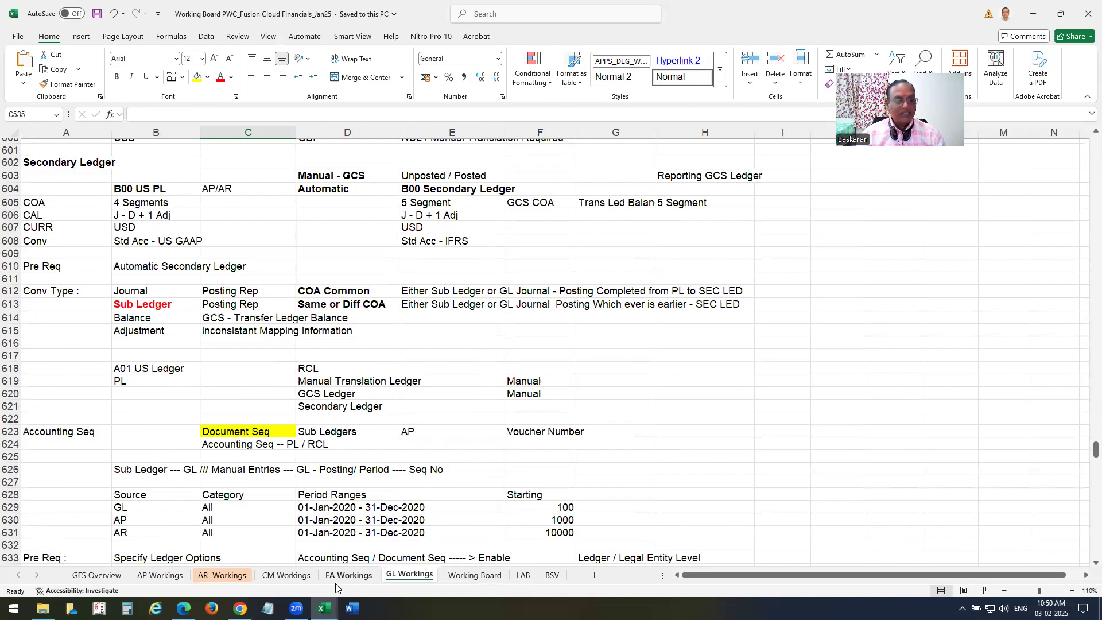
{"action": "key", "text": "ctrl+Home"}
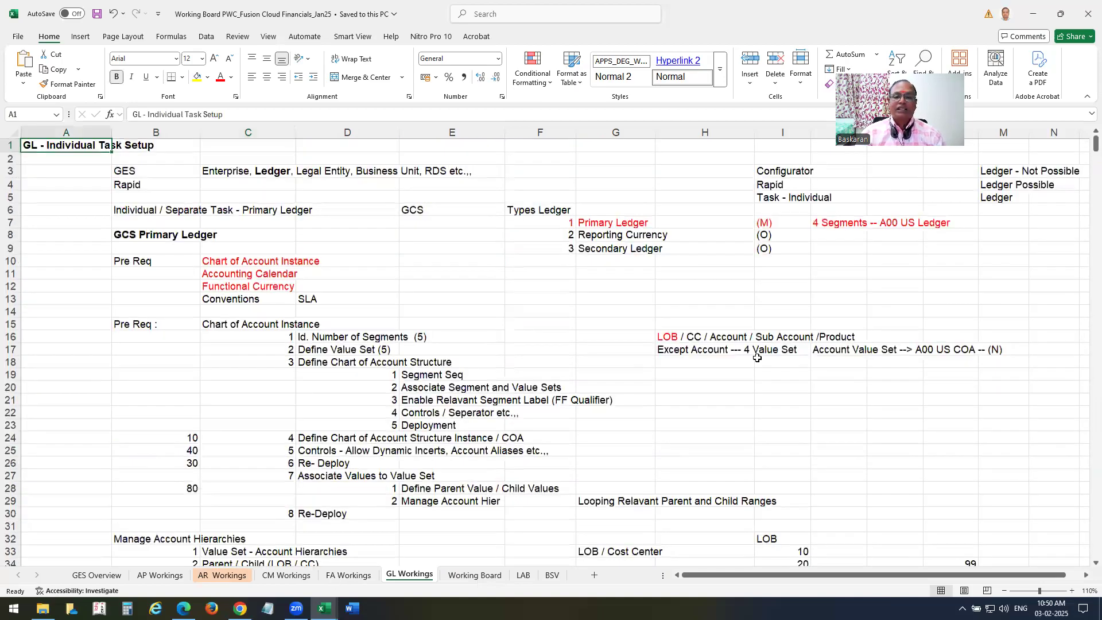
{"action": "left_click", "coordinate": [611, 222]}
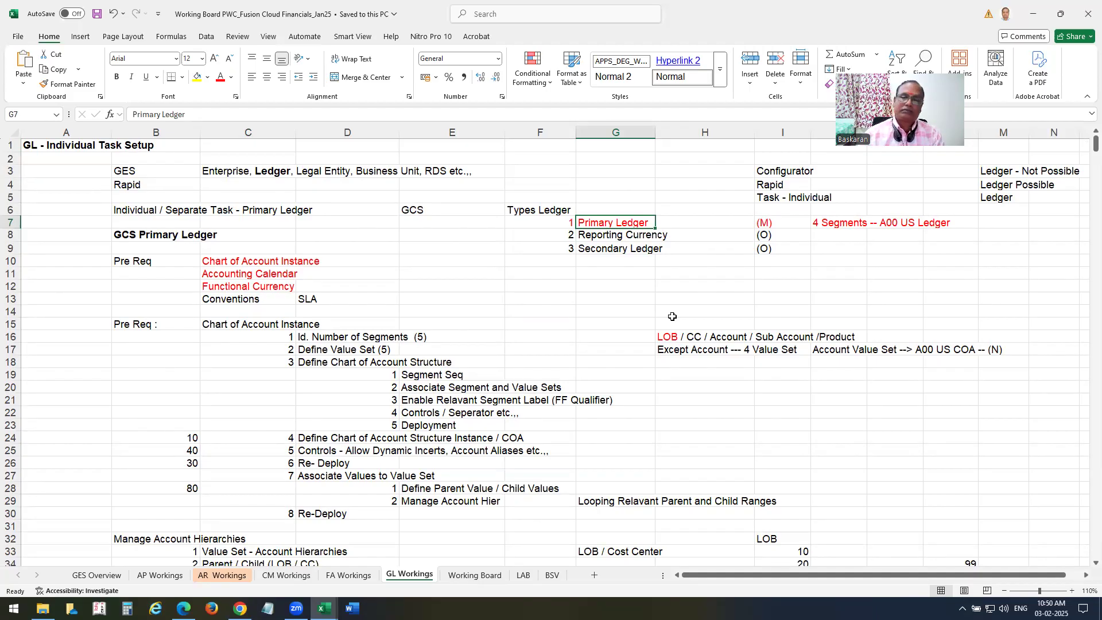
{"action": "key", "text": "Down"}
{"action": "key", "text": "Down"}
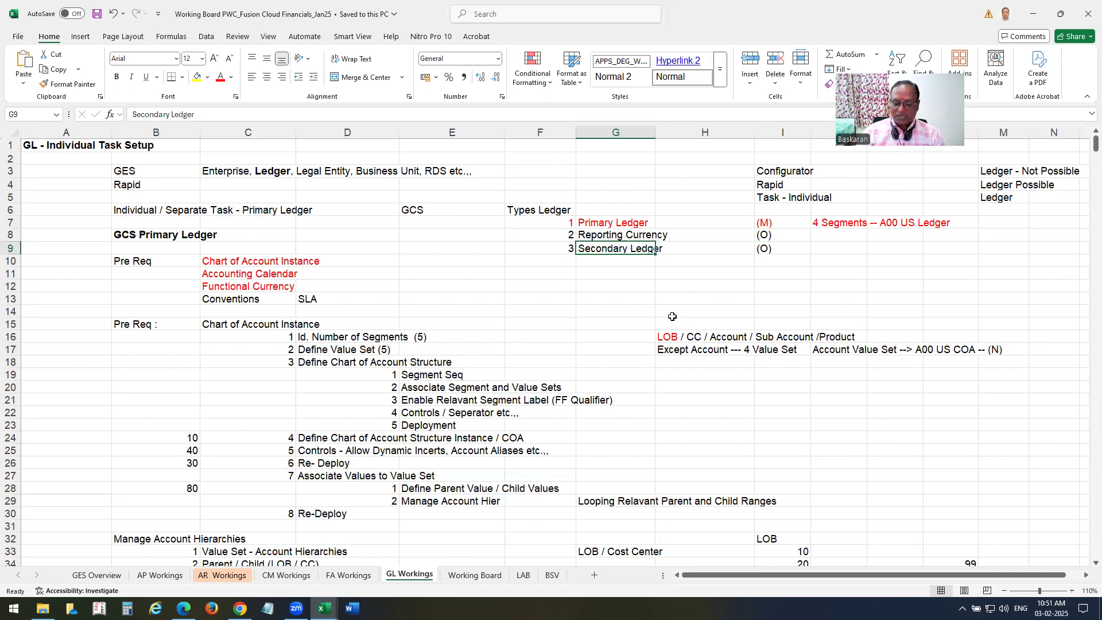
{"action": "key", "text": "Page_Down"}
{"action": "key", "text": "Page_Down"}
{"action": "key", "text": "Page_Down"}
{"action": "key", "text": "Page_Down"}
{"action": "key", "text": "Page_Down"}
{"action": "key", "text": "Page_Down"}
{"action": "key", "text": "Page_Down"}
{"action": "key", "text": "Page_Down"}
{"action": "key", "text": "Page_Down"}
{"action": "key", "text": "Page_Down"}
{"action": "key", "text": "Page_Down"}
{"action": "key", "text": "Page_Down"}
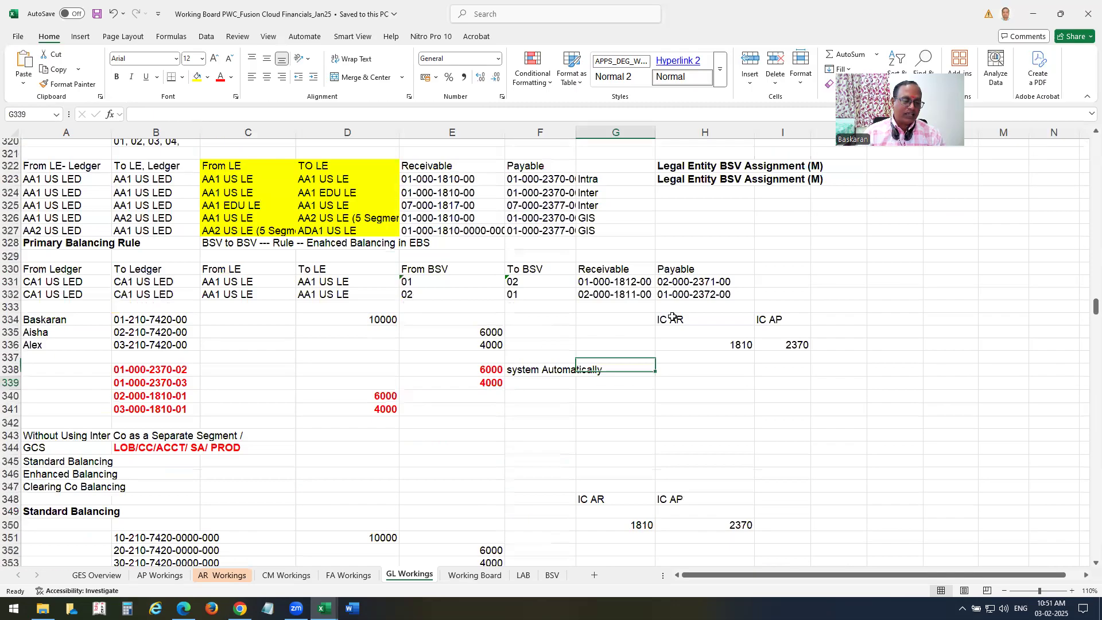
{"action": "key", "text": "Page_Down"}
{"action": "key", "text": "Page_Down"}
{"action": "key", "text": "Page_Down"}
{"action": "key", "text": "Page_Down"}
{"action": "key", "text": "Page_Down"}
{"action": "key", "text": "Page_Down"}
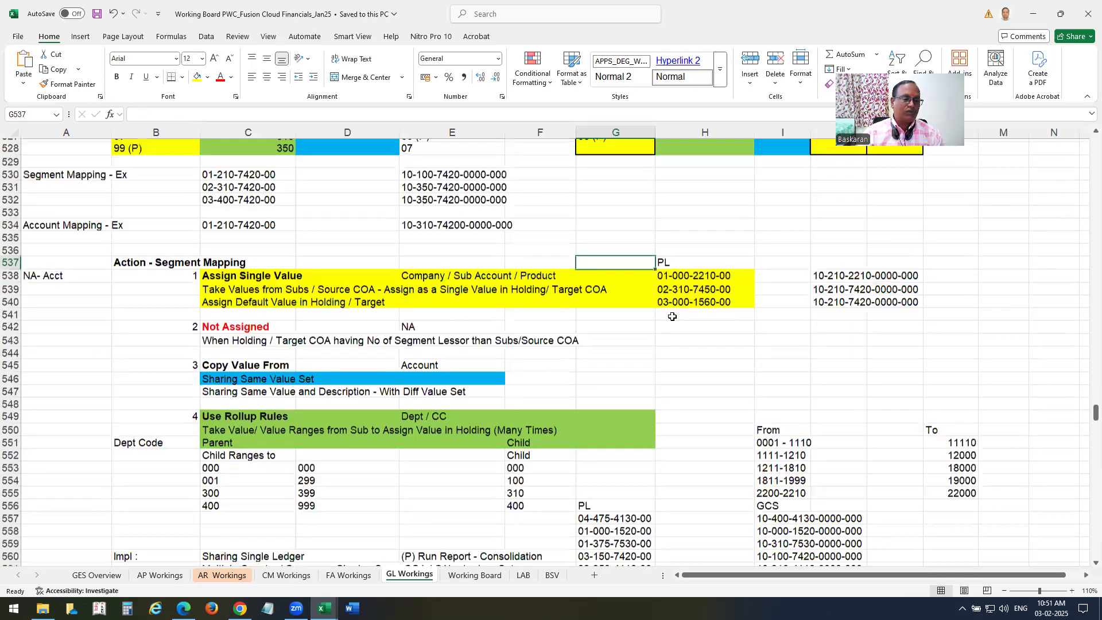
{"action": "scroll", "coordinate": [300, 375], "scroll_direction": "down", "scroll_amount": 13}
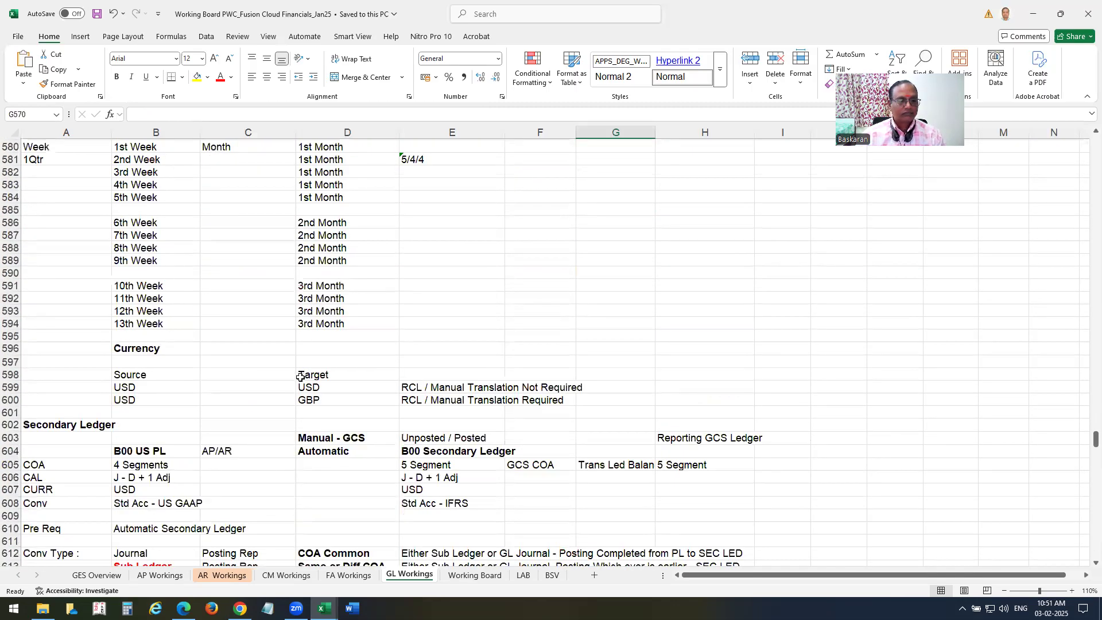
{"action": "scroll", "coordinate": [299, 379], "scroll_direction": "down", "scroll_amount": 2}
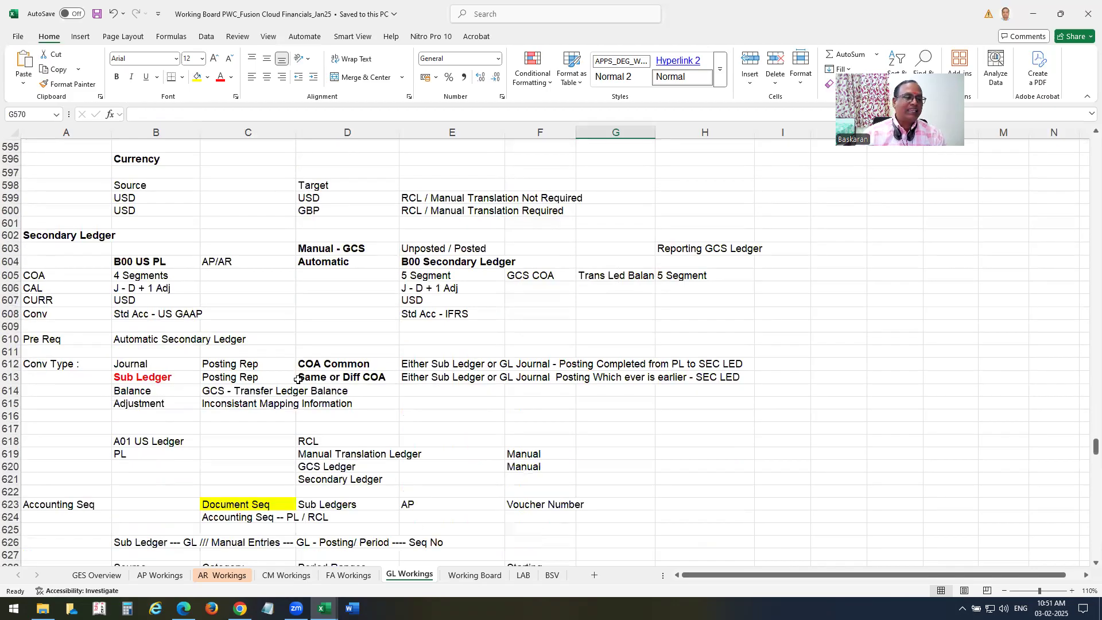
{"action": "left_click_drag", "start_coordinate": [54, 262], "coordinate": [591, 467]}
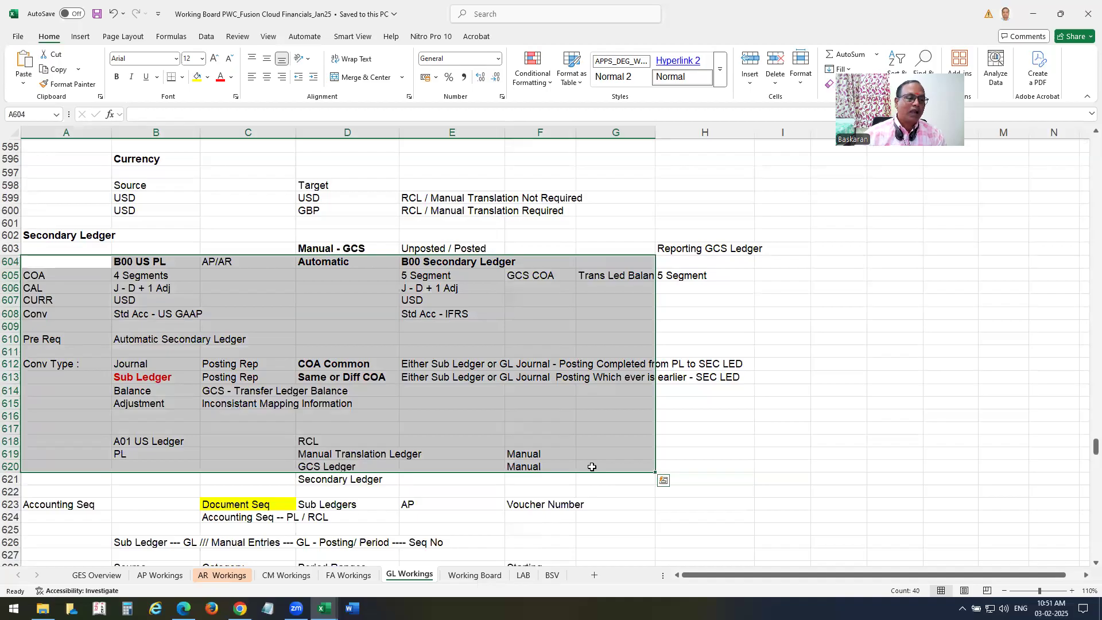
{"action": "left_click", "coordinate": [139, 276]}
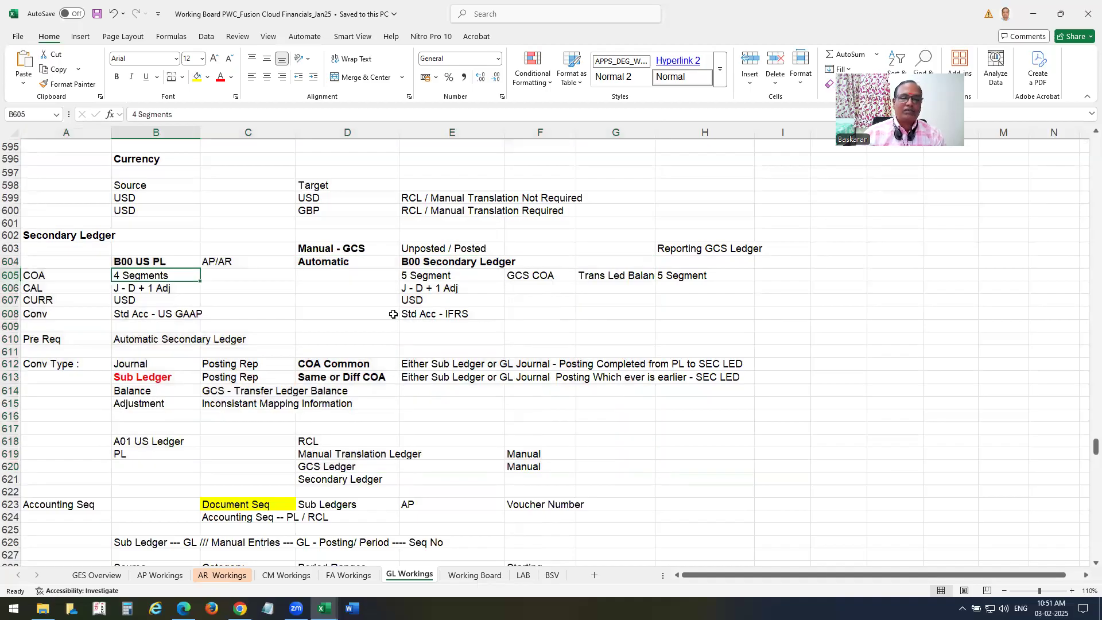
{"action": "left_click_drag", "start_coordinate": [444, 249], "coordinate": [444, 304]}
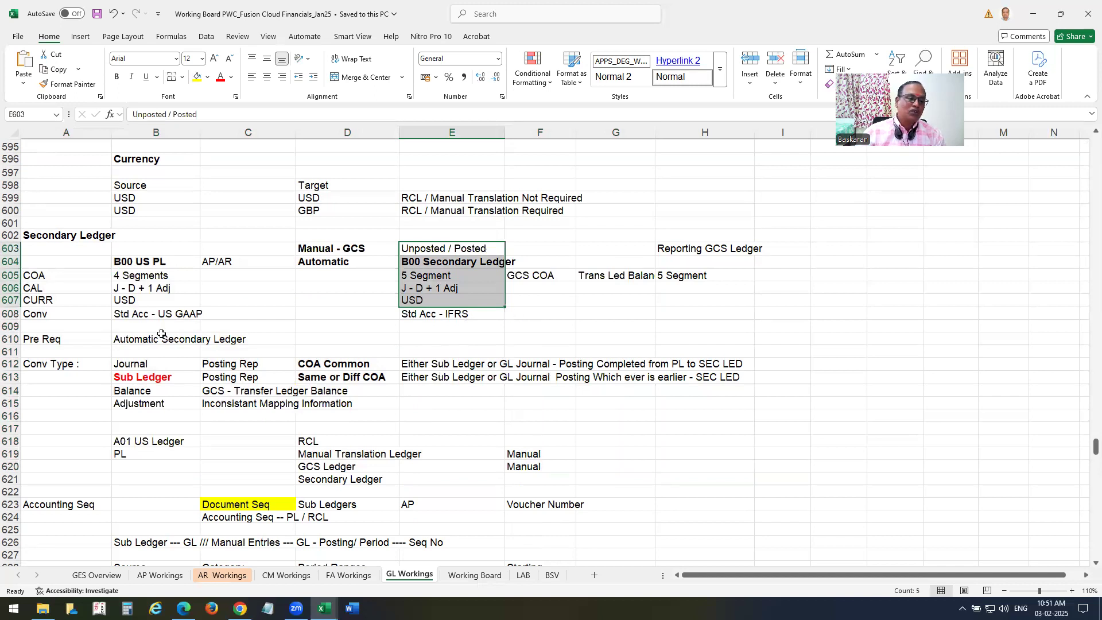
{"action": "left_click_drag", "start_coordinate": [129, 261], "coordinate": [138, 404]}
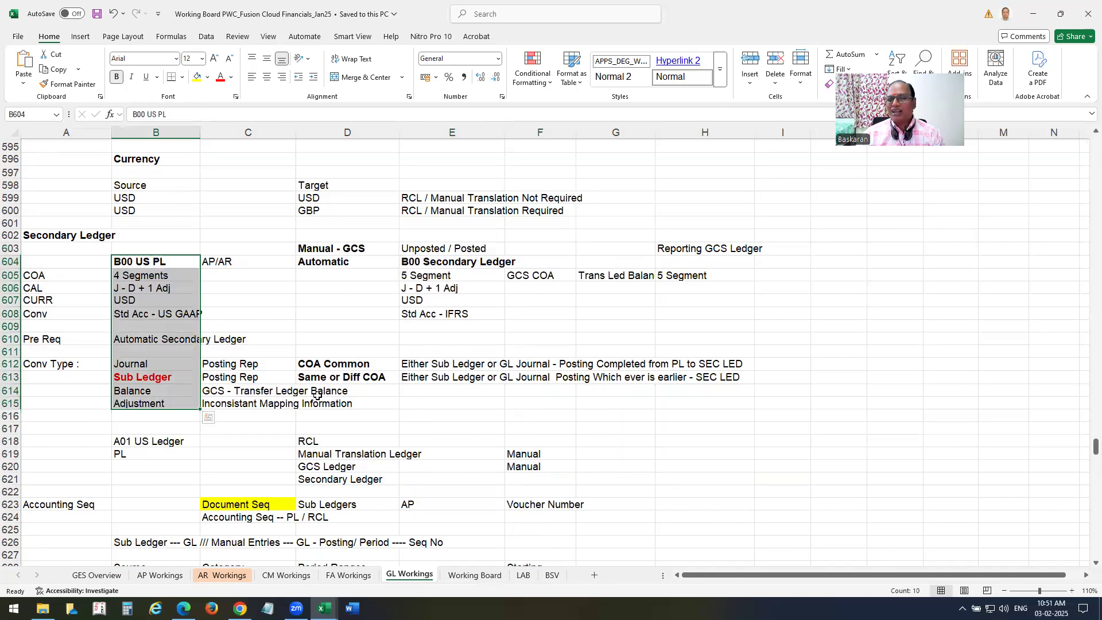
{"action": "left_click_drag", "start_coordinate": [444, 263], "coordinate": [438, 315]}
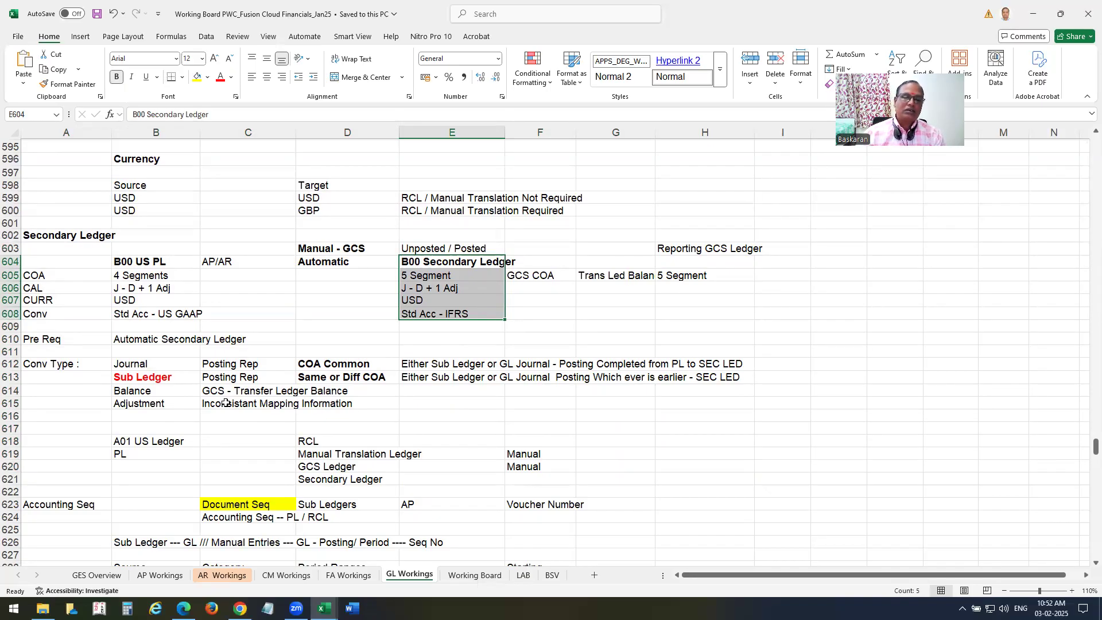
{"action": "scroll", "coordinate": [348, 444], "scroll_direction": "down", "scroll_amount": 1}
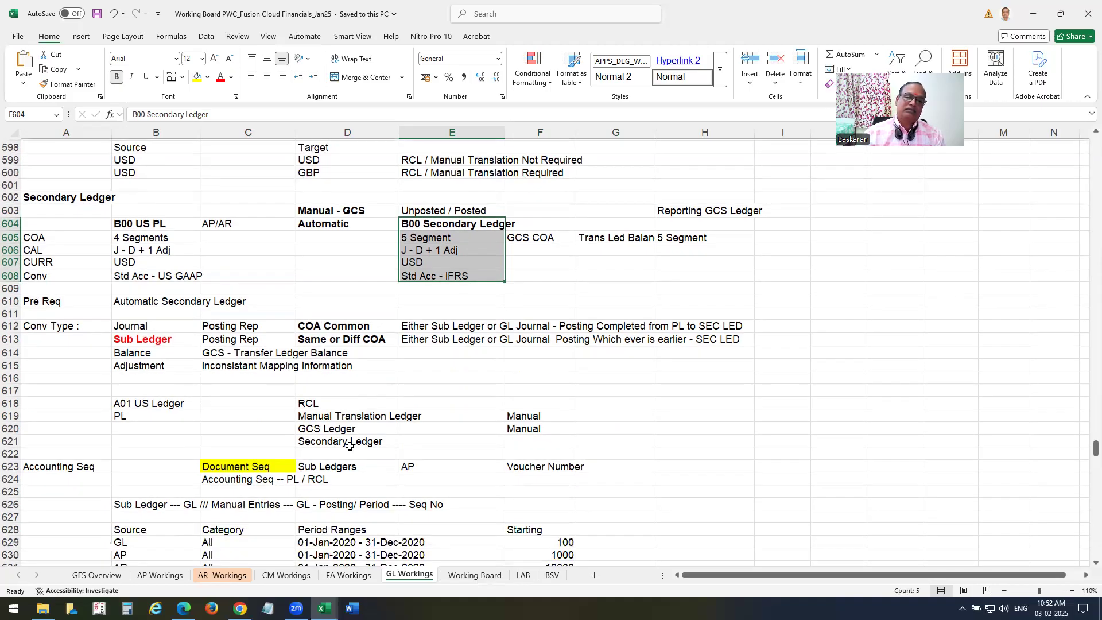
{"action": "scroll", "coordinate": [410, 417], "scroll_direction": "up", "scroll_amount": 2}
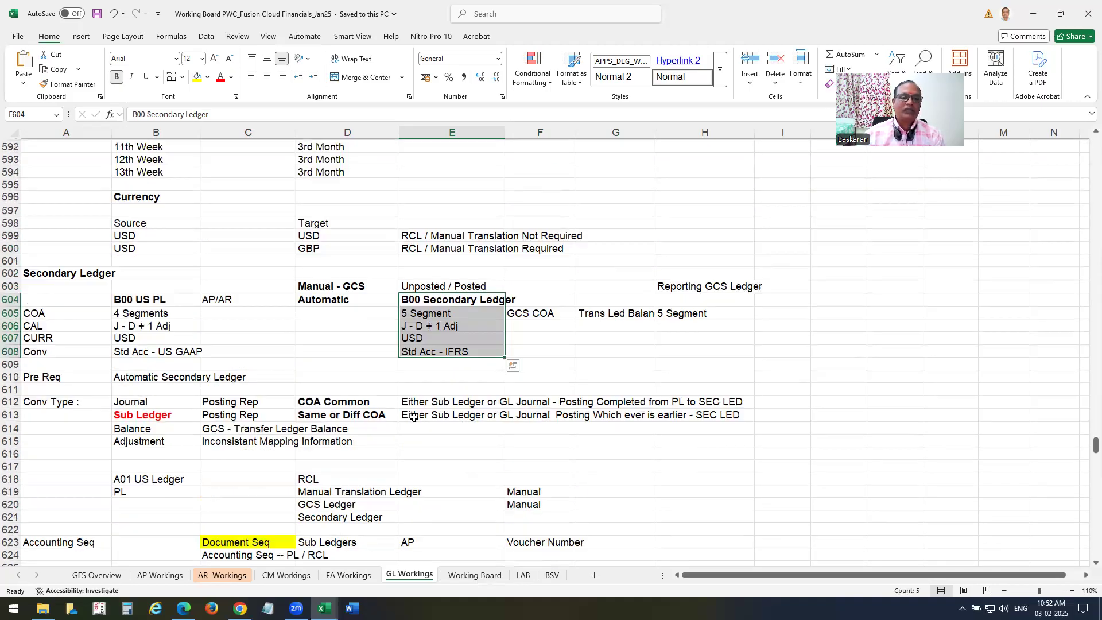
{"action": "scroll", "coordinate": [413, 417], "scroll_direction": "down", "scroll_amount": 4}
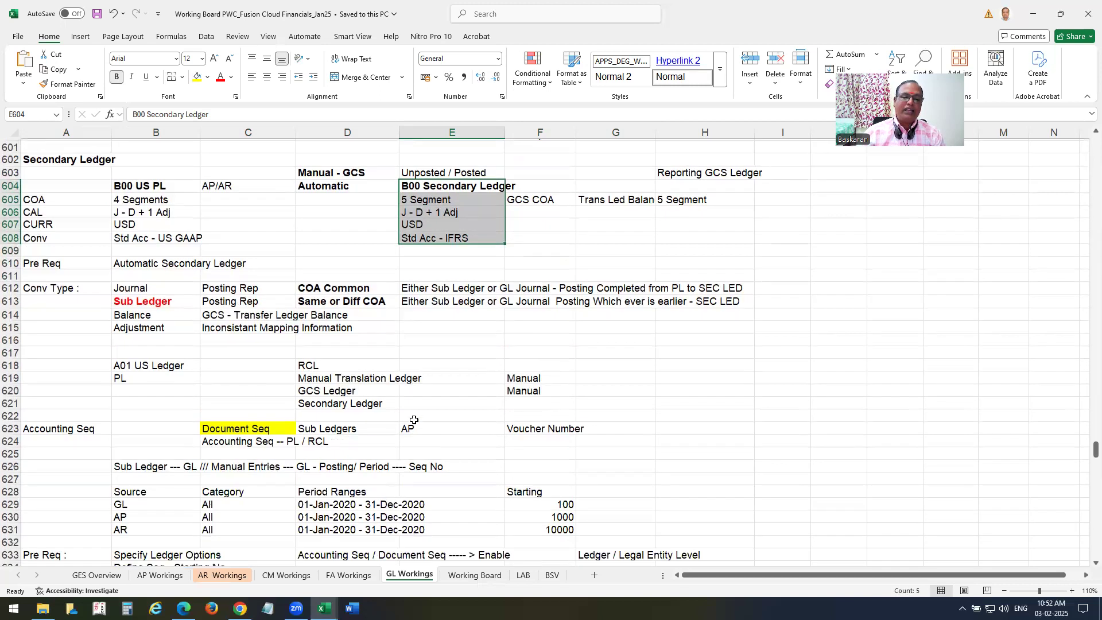
{"action": "scroll", "coordinate": [351, 416], "scroll_direction": "down", "scroll_amount": 1}
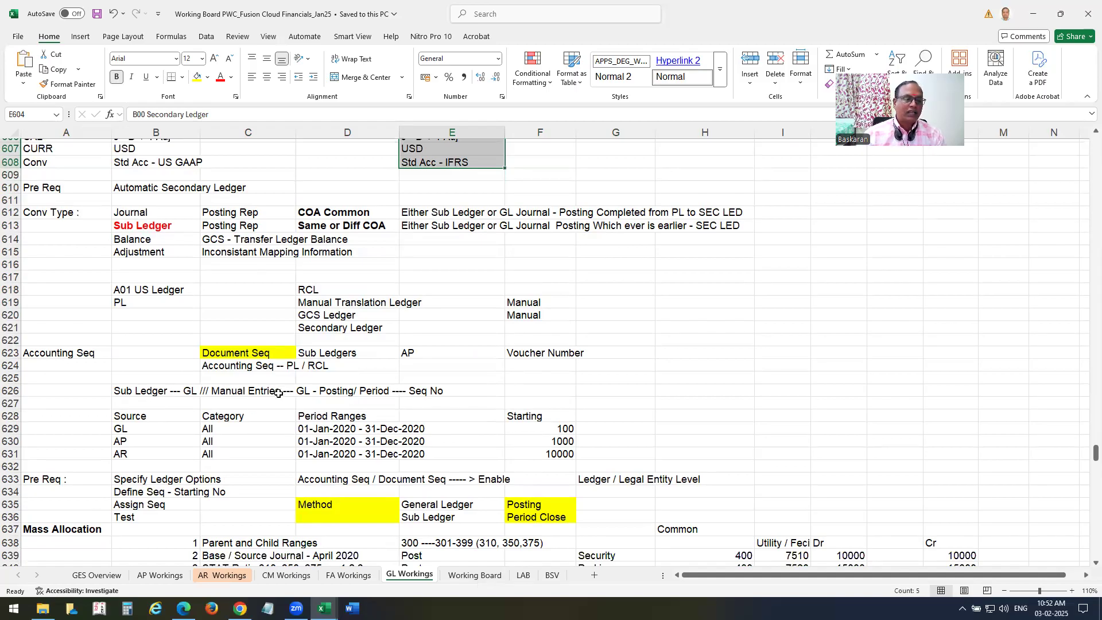
{"action": "scroll", "coordinate": [143, 325], "scroll_direction": "up", "scroll_amount": 1}
{"action": "left_click", "coordinate": [138, 251]}
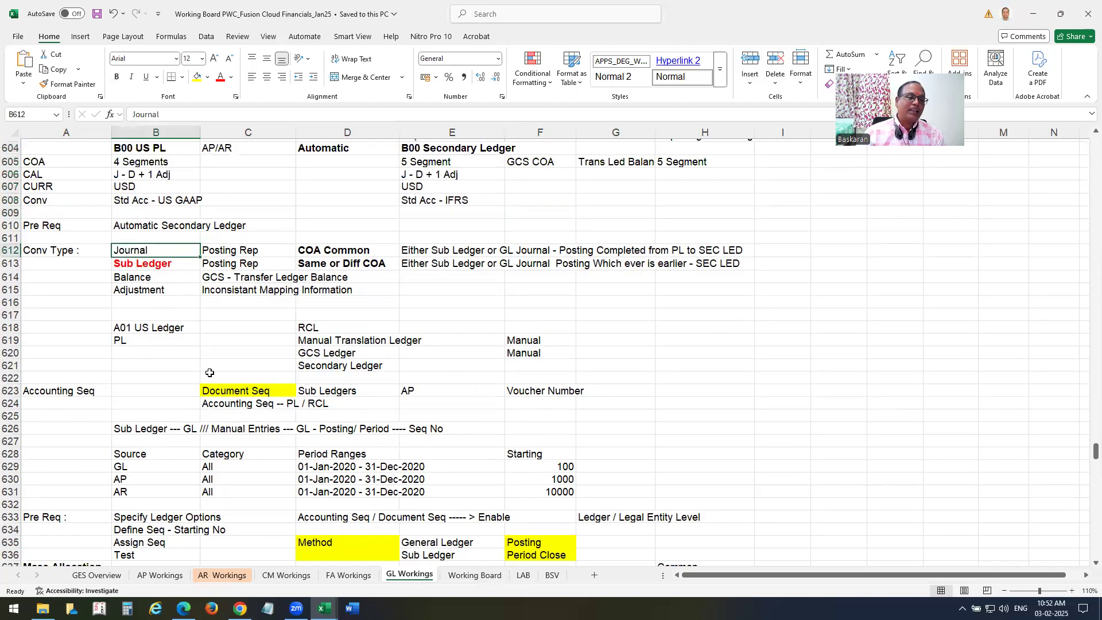
{"action": "scroll", "coordinate": [207, 373], "scroll_direction": "up", "scroll_amount": 2}
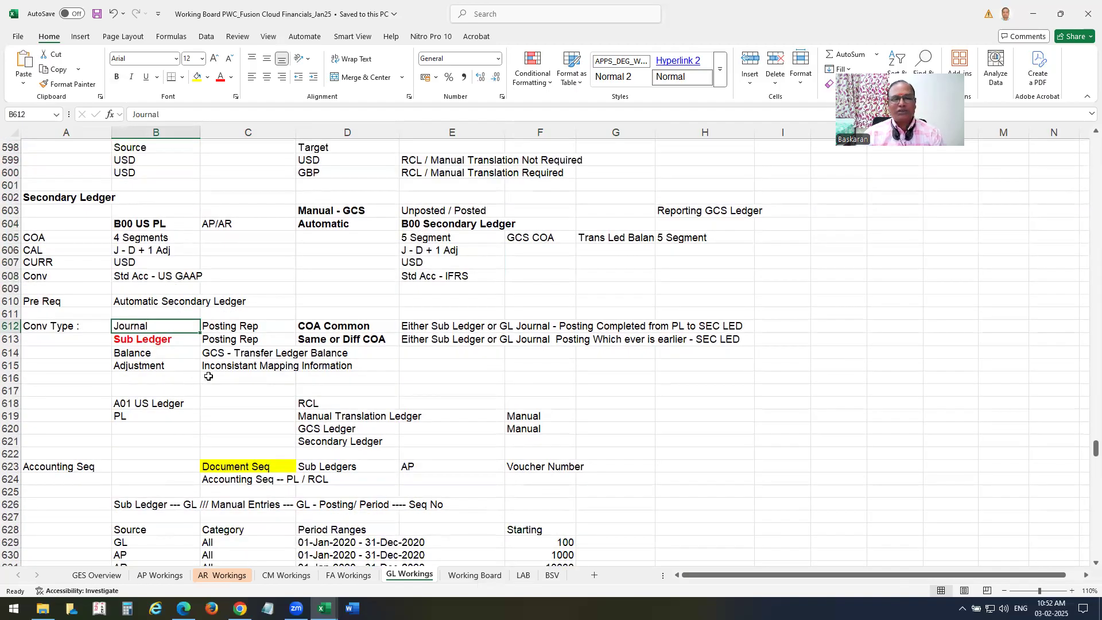
{"action": "left_click", "coordinate": [138, 252]}
{"action": "left_click", "coordinate": [151, 274]}
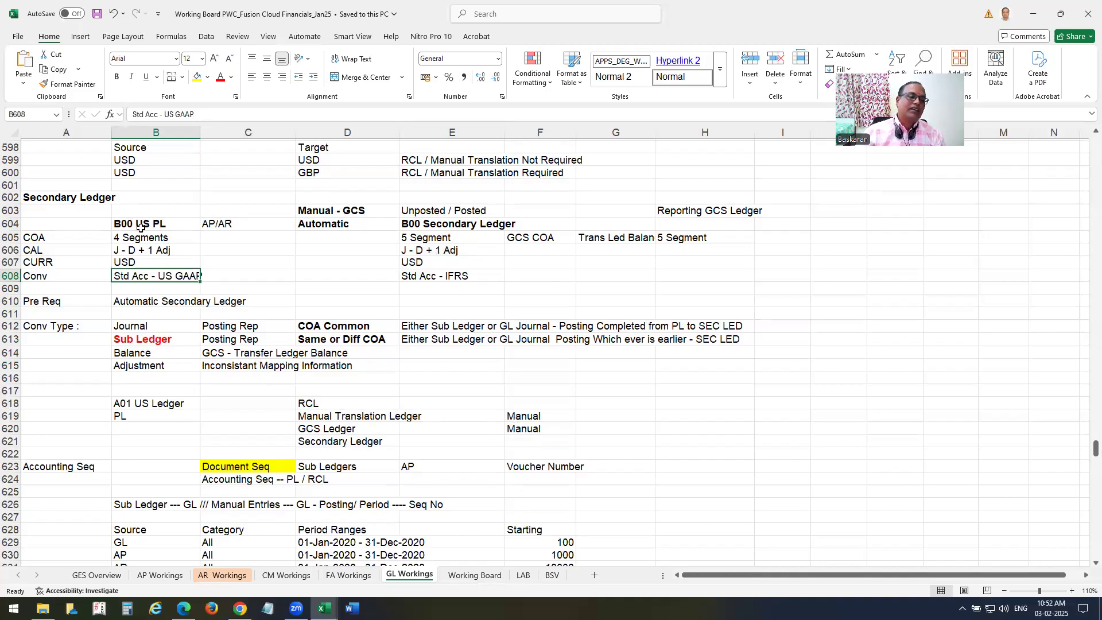
{"action": "left_click_drag", "start_coordinate": [142, 224], "coordinate": [143, 236]}
{"action": "left_click_drag", "start_coordinate": [250, 318], "coordinate": [546, 359]}
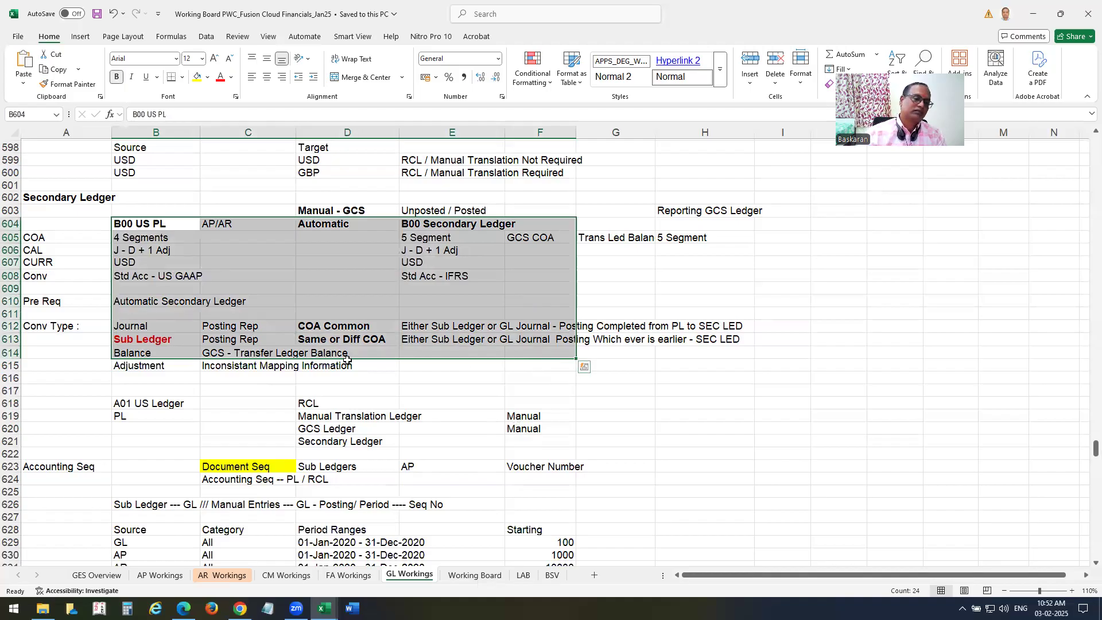
{"action": "left_click", "coordinate": [192, 389]}
{"action": "left_click", "coordinate": [151, 302]}
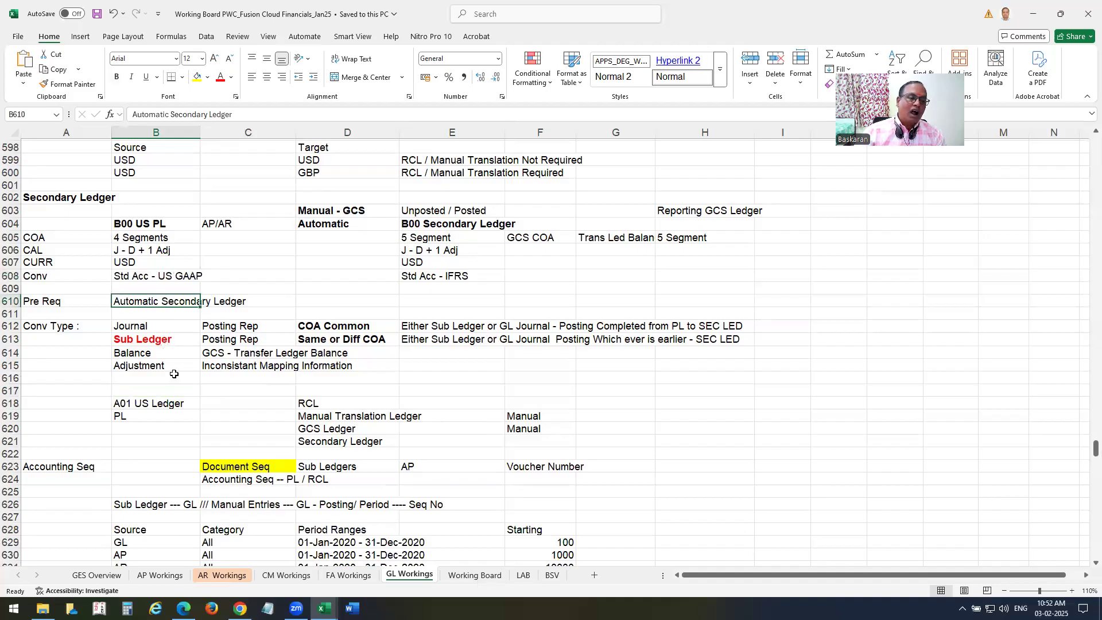
{"action": "scroll", "coordinate": [192, 361], "scroll_direction": "down", "scroll_amount": 1}
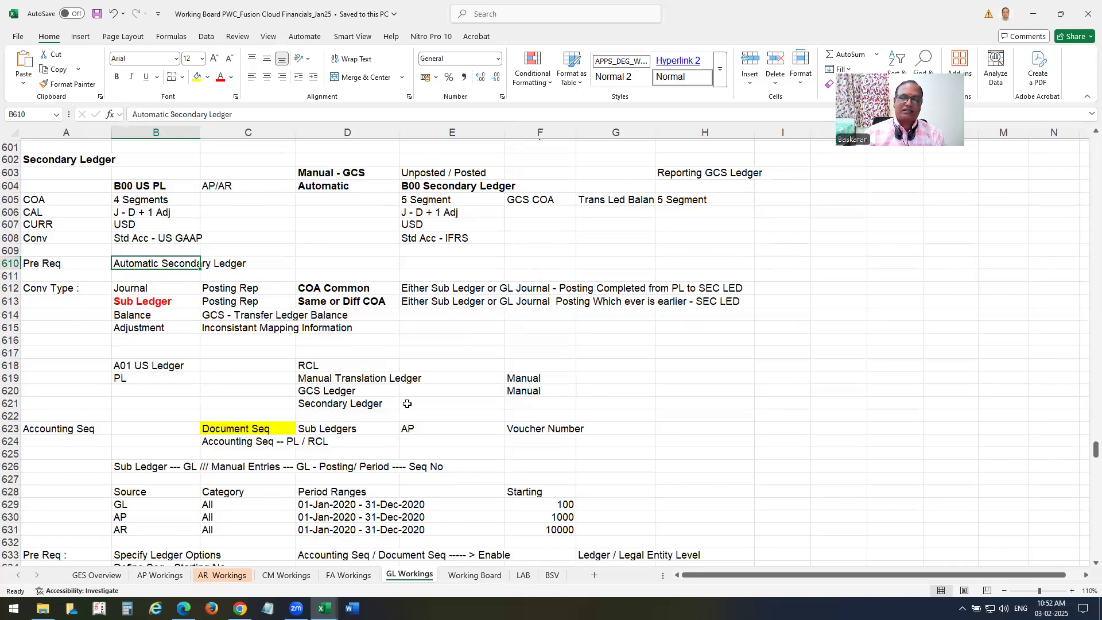
{"action": "left_click", "coordinate": [145, 277]}
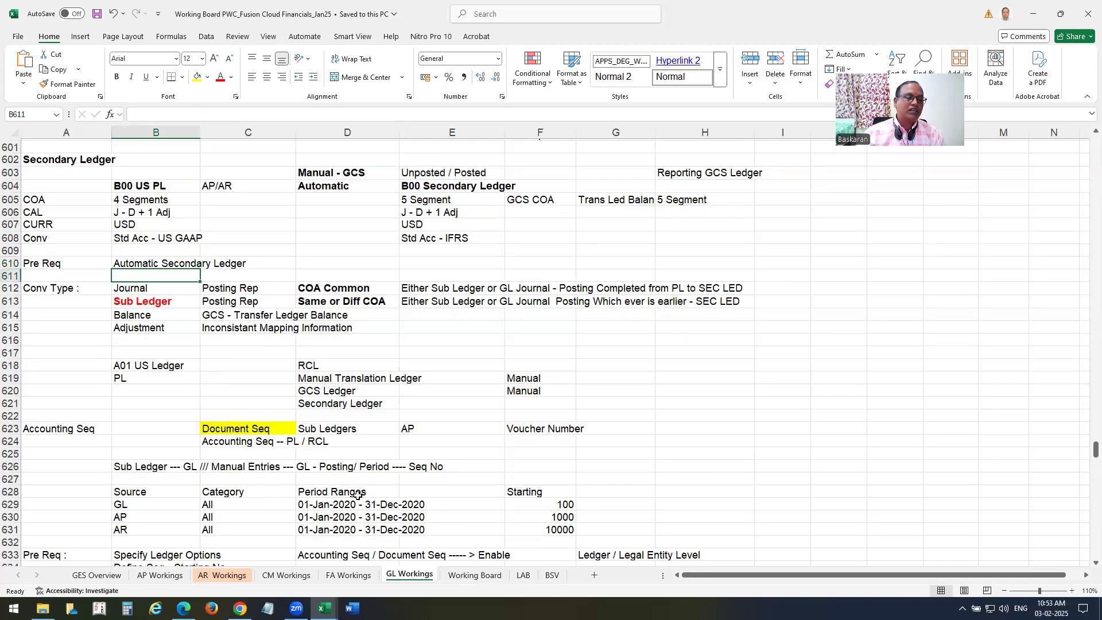
{"action": "key", "text": "Down"}
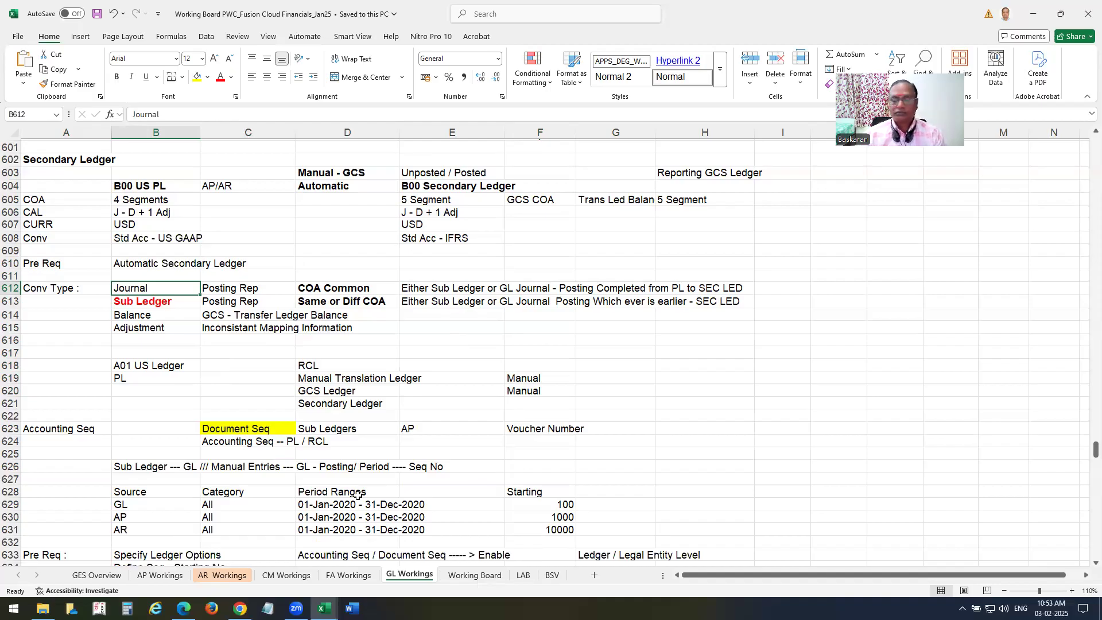
{"action": "key", "text": "Down"}
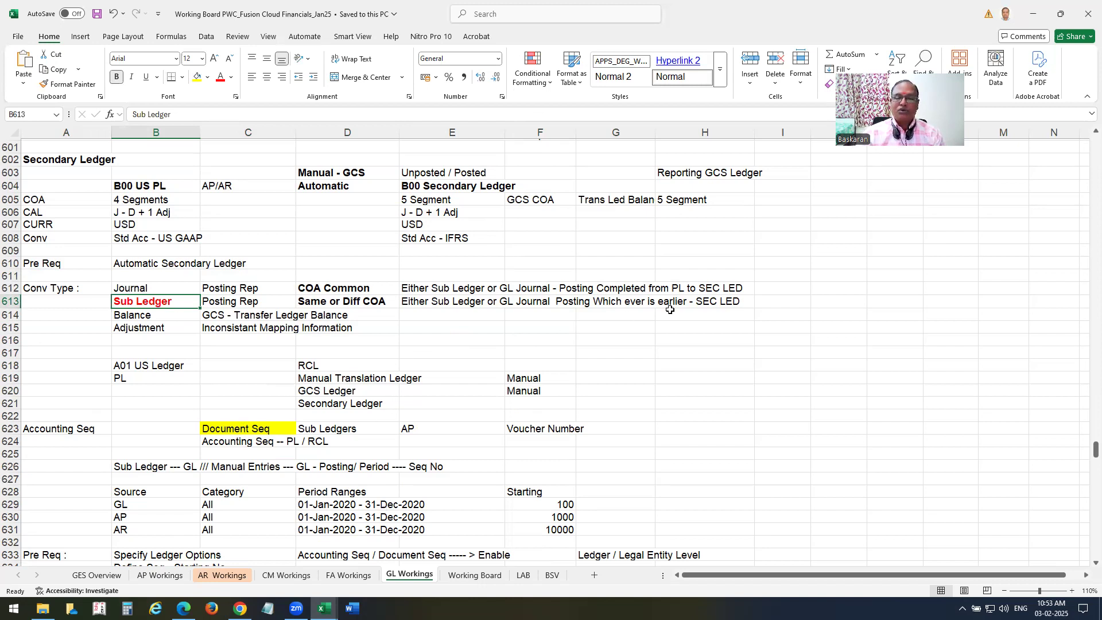
{"action": "scroll", "coordinate": [540, 409], "scroll_direction": "down", "scroll_amount": 2}
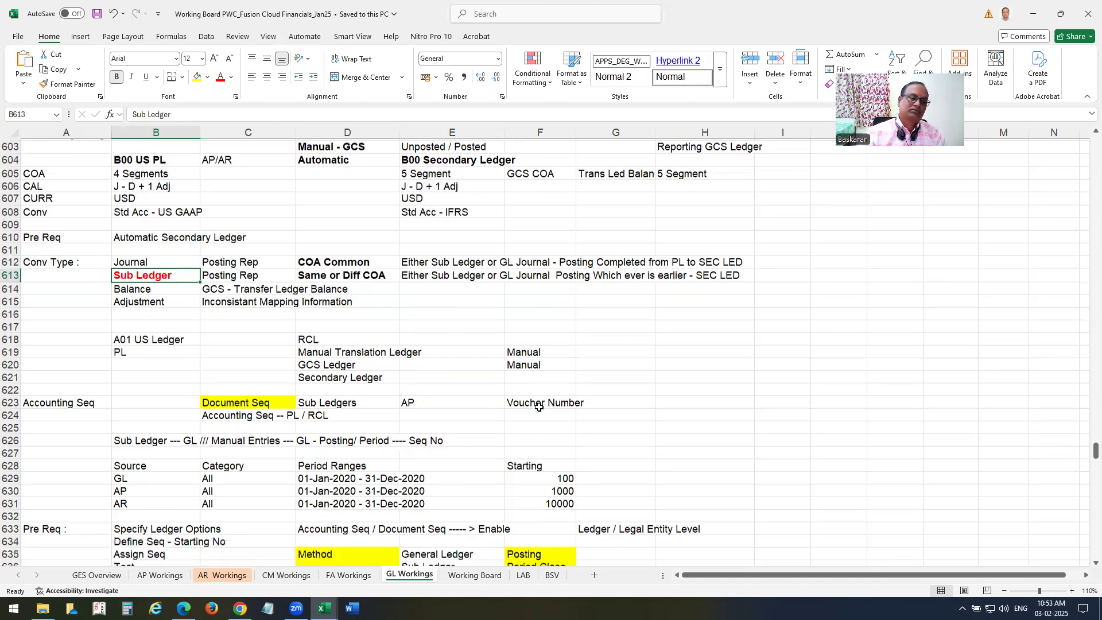
{"action": "left_click", "coordinate": [134, 240]}
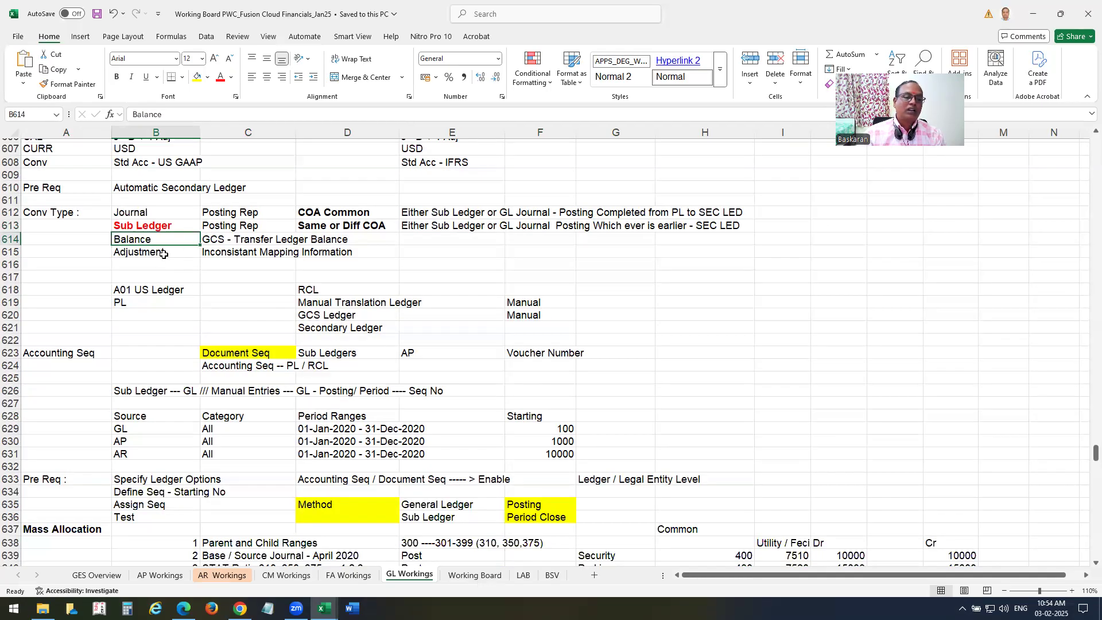
Explain the Balance and Adjustment conversion type notes and the B00 US PL ledger attributes.
{"action": "left_click", "coordinate": [179, 274]}
{"action": "left_click", "coordinate": [145, 241]}
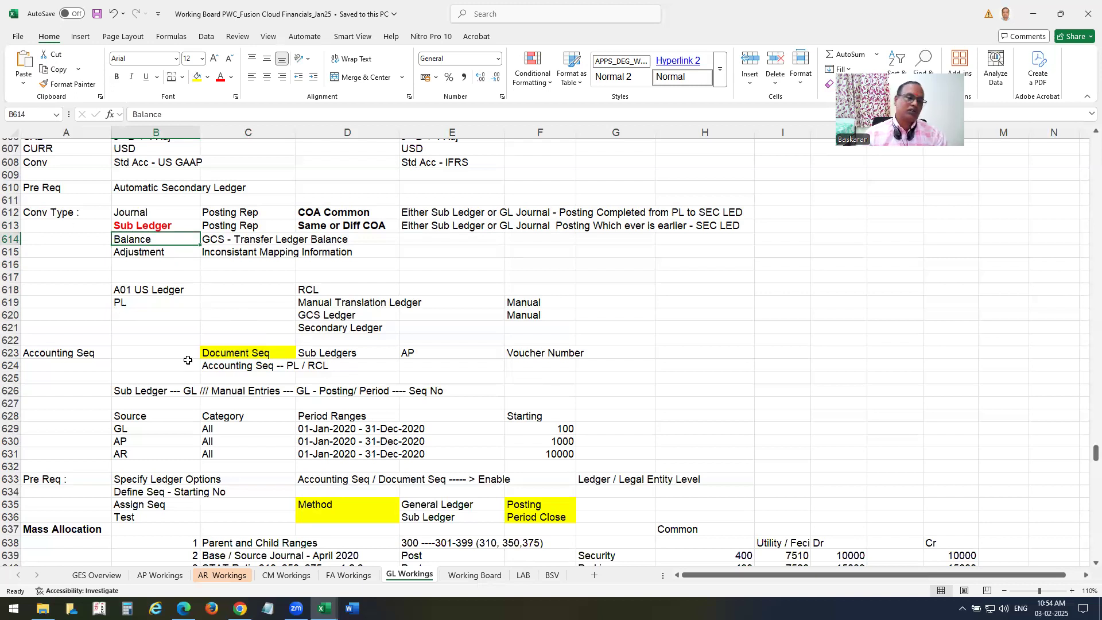
{"action": "scroll", "coordinate": [187, 360], "scroll_direction": "up", "scroll_amount": 4}
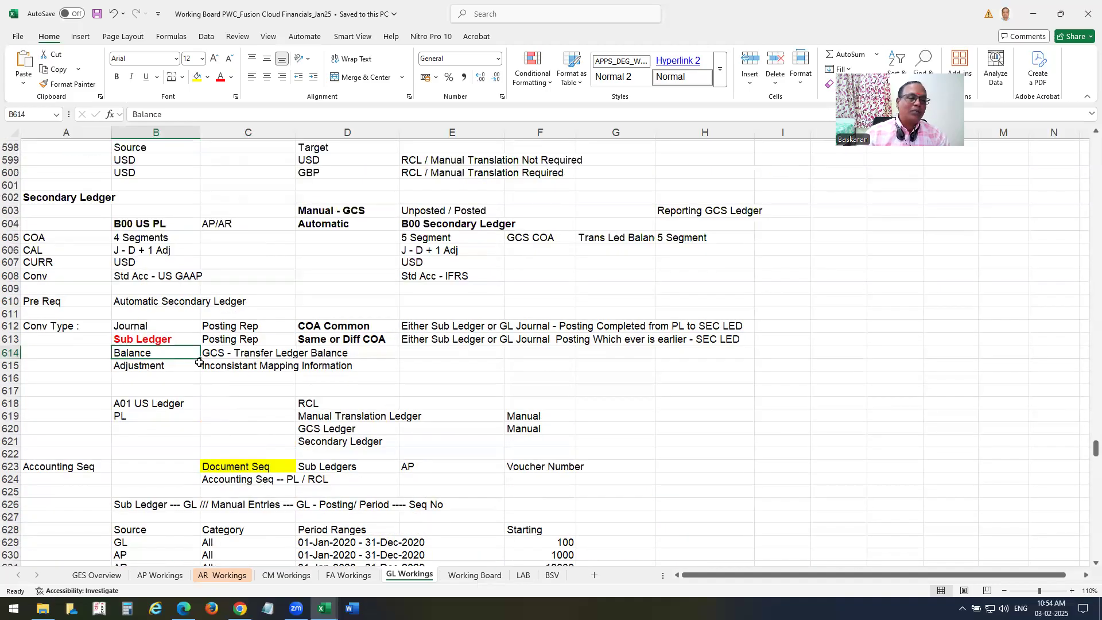
{"action": "left_click_drag", "start_coordinate": [152, 253], "coordinate": [161, 323]}
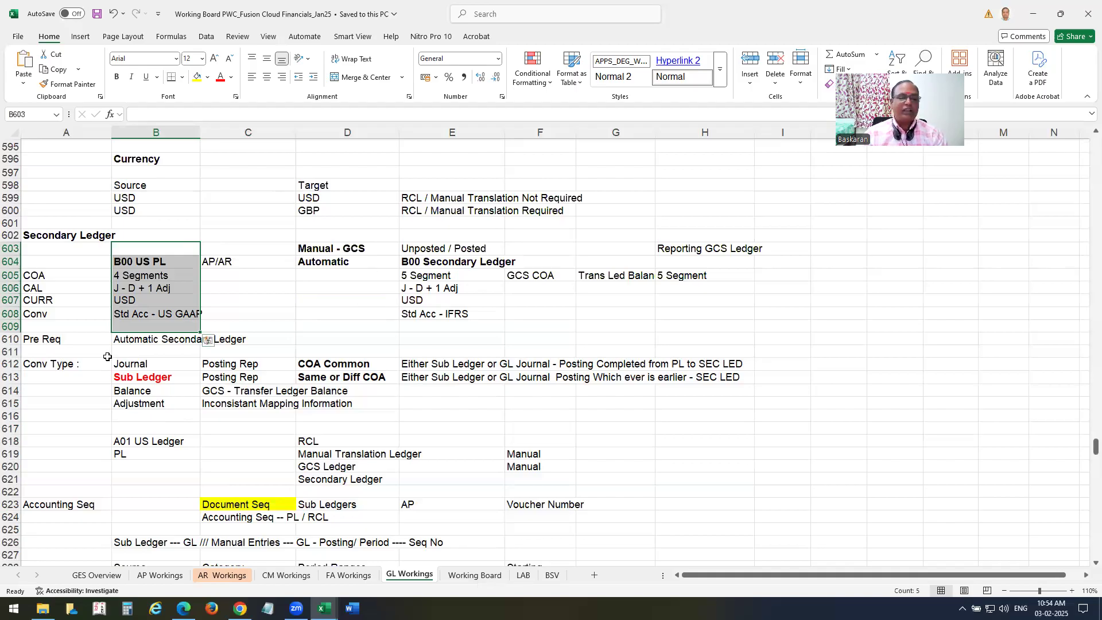
{"action": "left_click", "coordinate": [138, 405]}
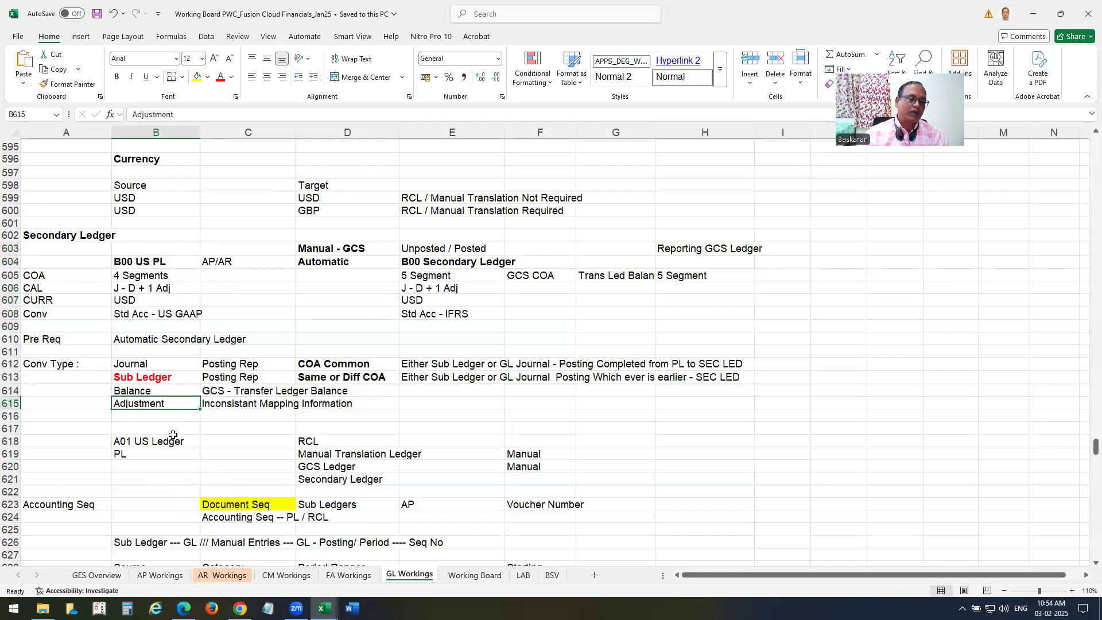
{"action": "left_click_drag", "start_coordinate": [137, 364], "coordinate": [409, 413]}
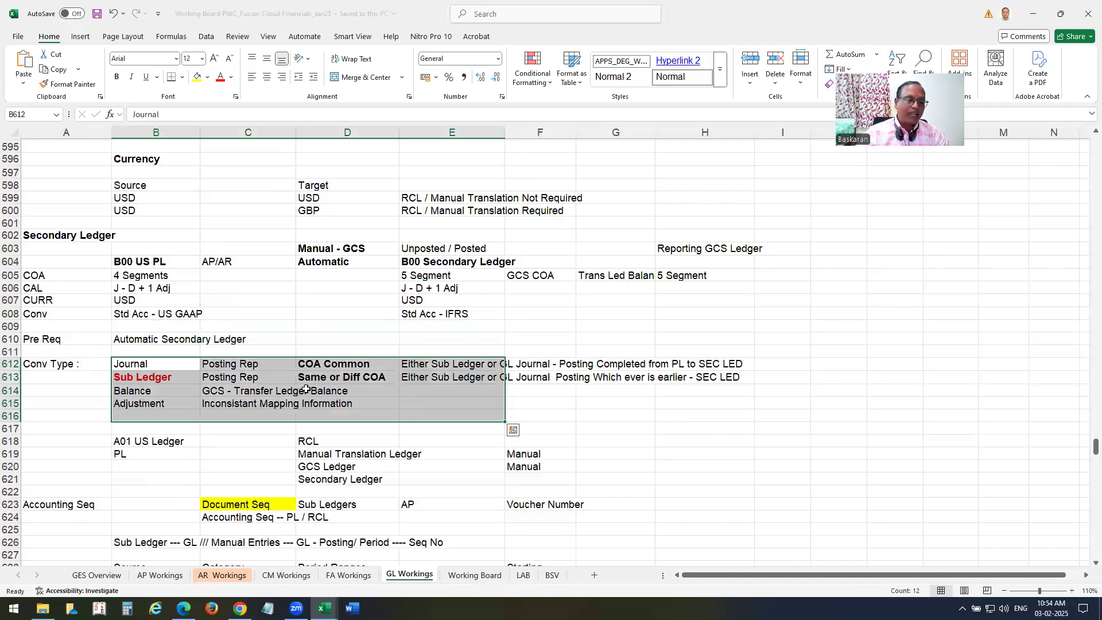
Revisit the primary and B00 Secondary Ledger attributes, then bring Oracle Monitor Processes forward.
{"action": "scroll", "coordinate": [112, 337], "scroll_direction": "down", "scroll_amount": 1}
{"action": "left_click", "coordinate": [132, 329]}
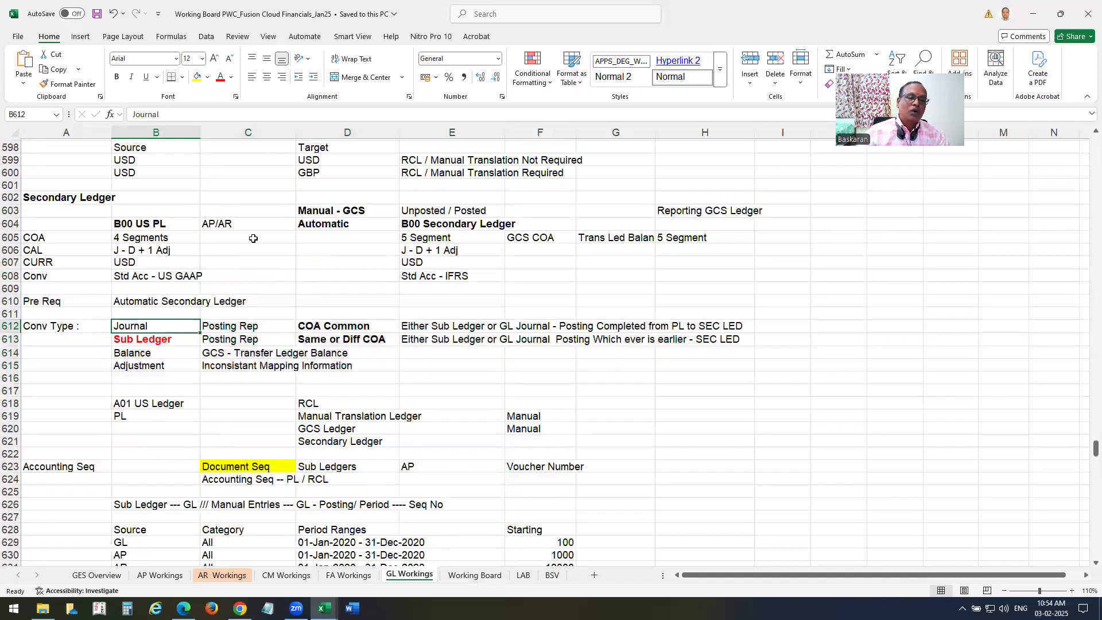
{"action": "left_click_drag", "start_coordinate": [142, 223], "coordinate": [204, 278]}
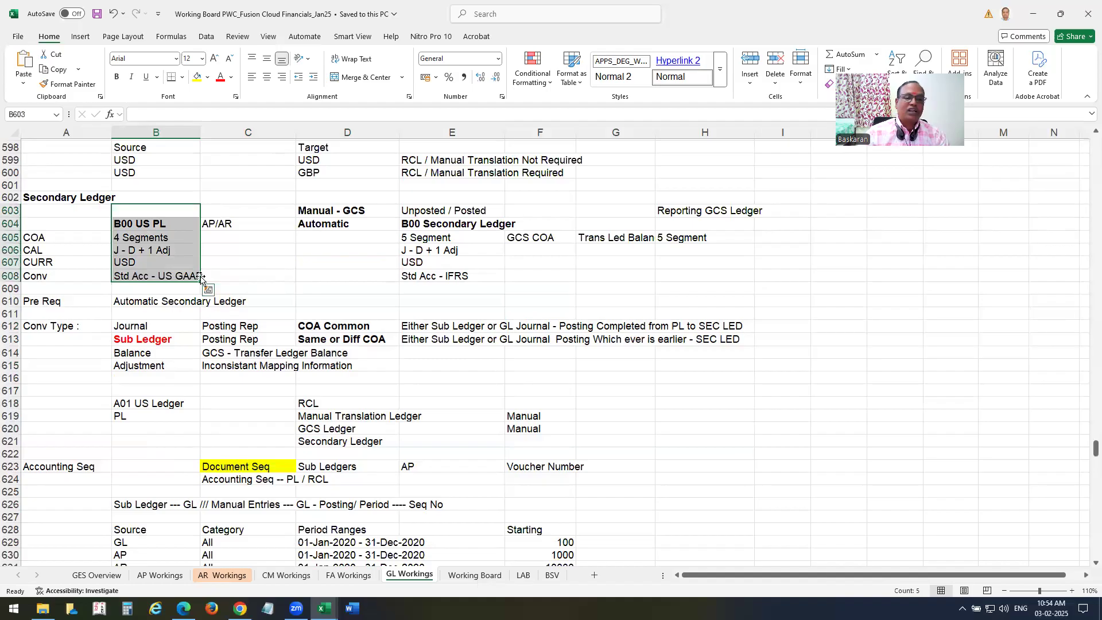
{"action": "left_click", "coordinate": [454, 211]}
{"action": "left_click", "coordinate": [454, 305], "text": "shift"}
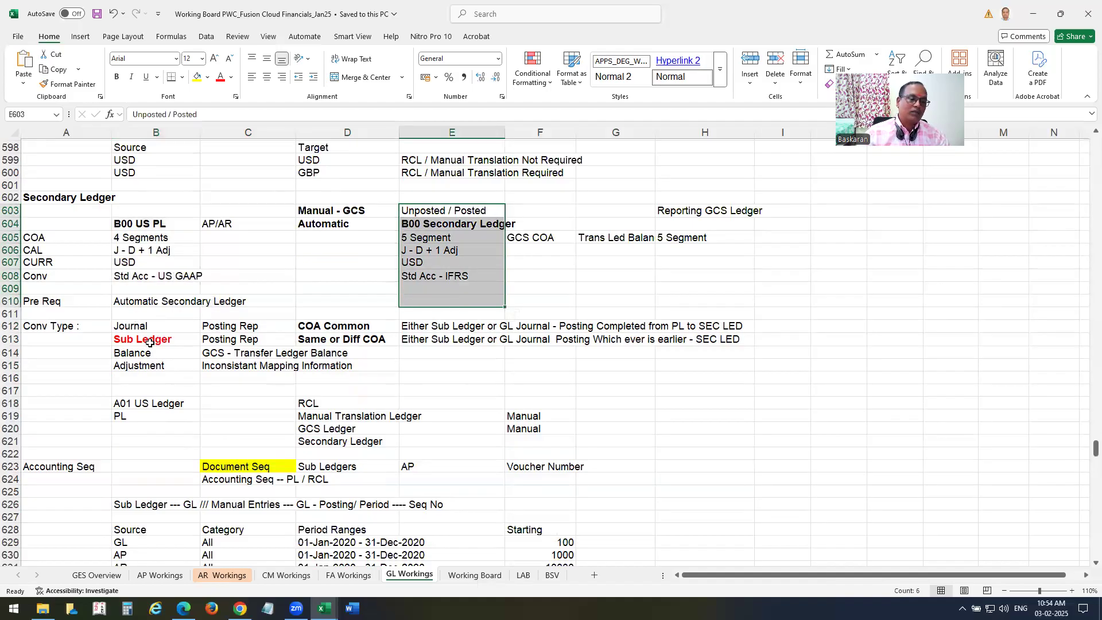
{"action": "left_click", "coordinate": [150, 342]}
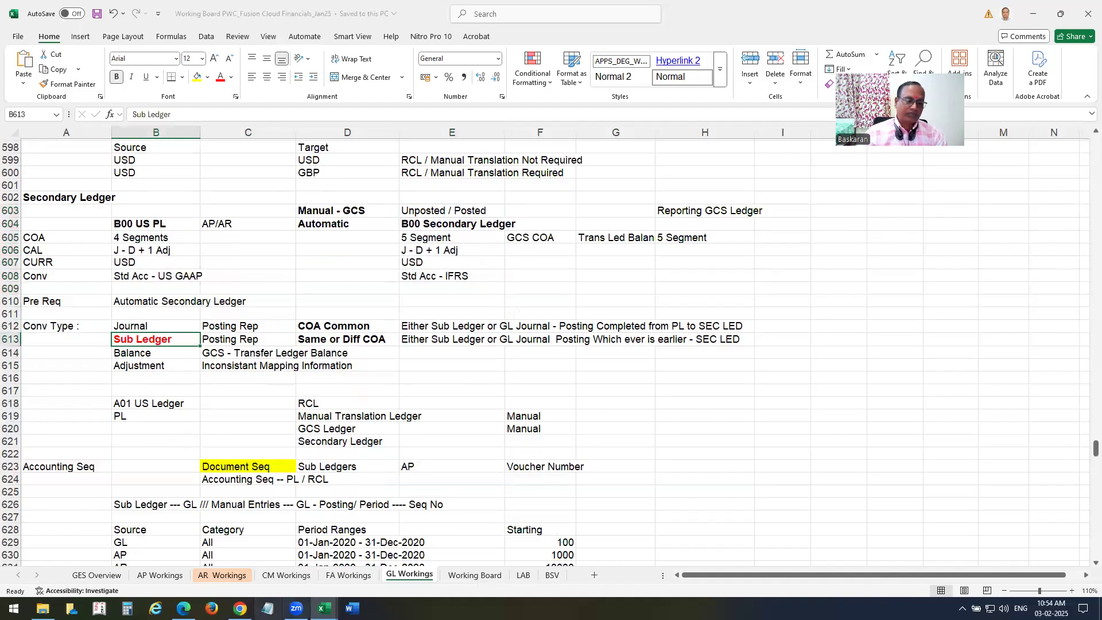
{"action": "left_click", "coordinate": [239, 609]}
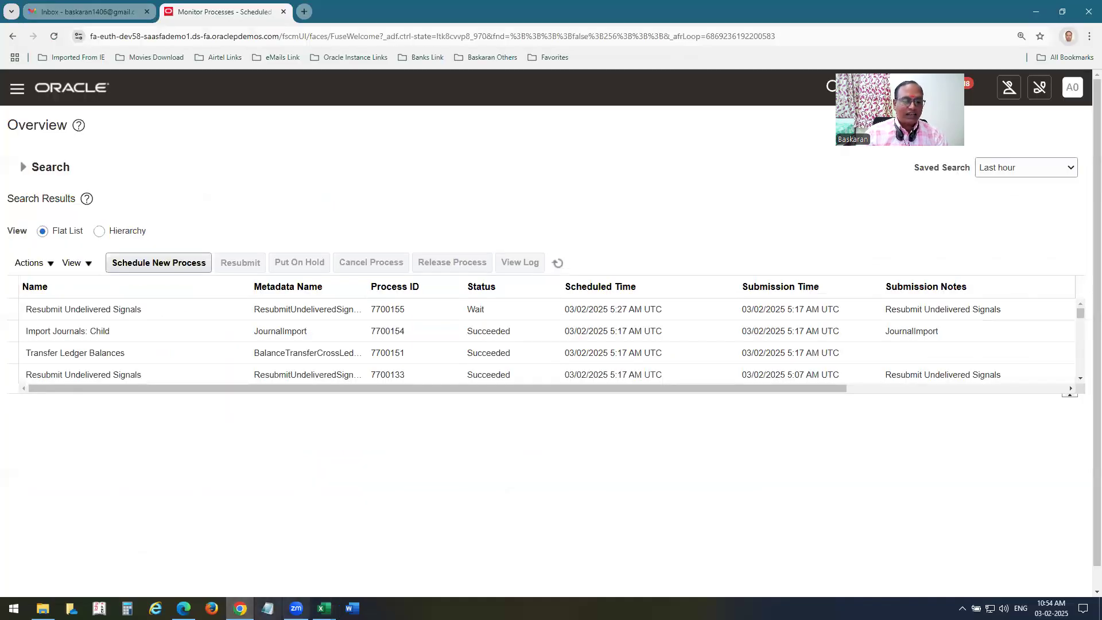
Open the Fusion Vison OU General Ledger Board workbook at section 30.
{"action": "left_click", "coordinate": [324, 608]}
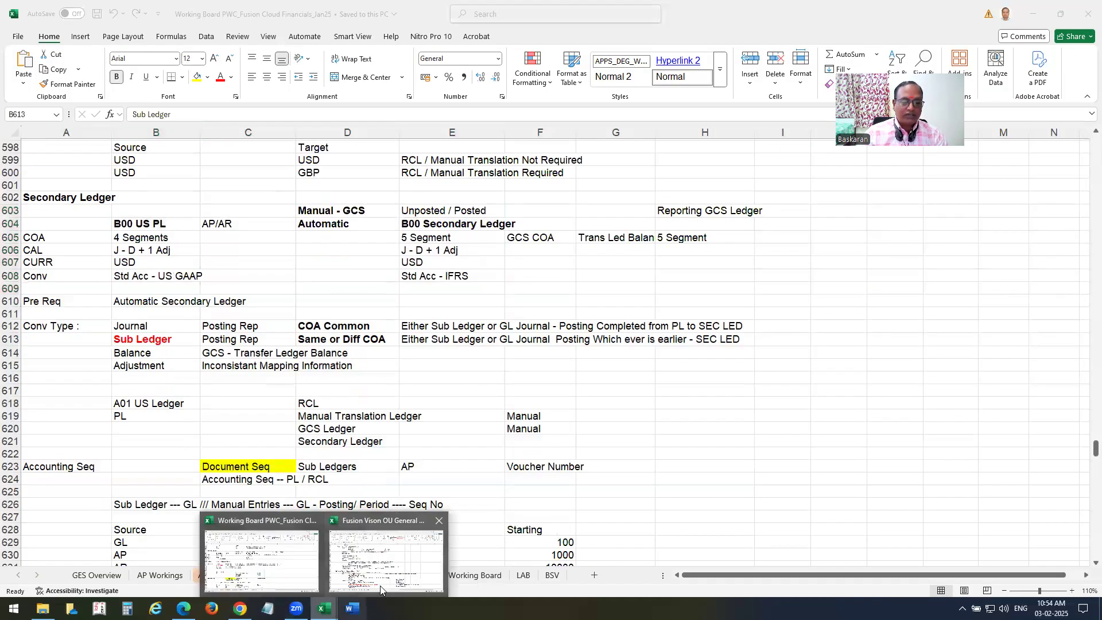
{"action": "left_click", "coordinate": [387, 557]}
{"action": "scroll", "coordinate": [324, 385], "scroll_direction": "up", "scroll_amount": 9}
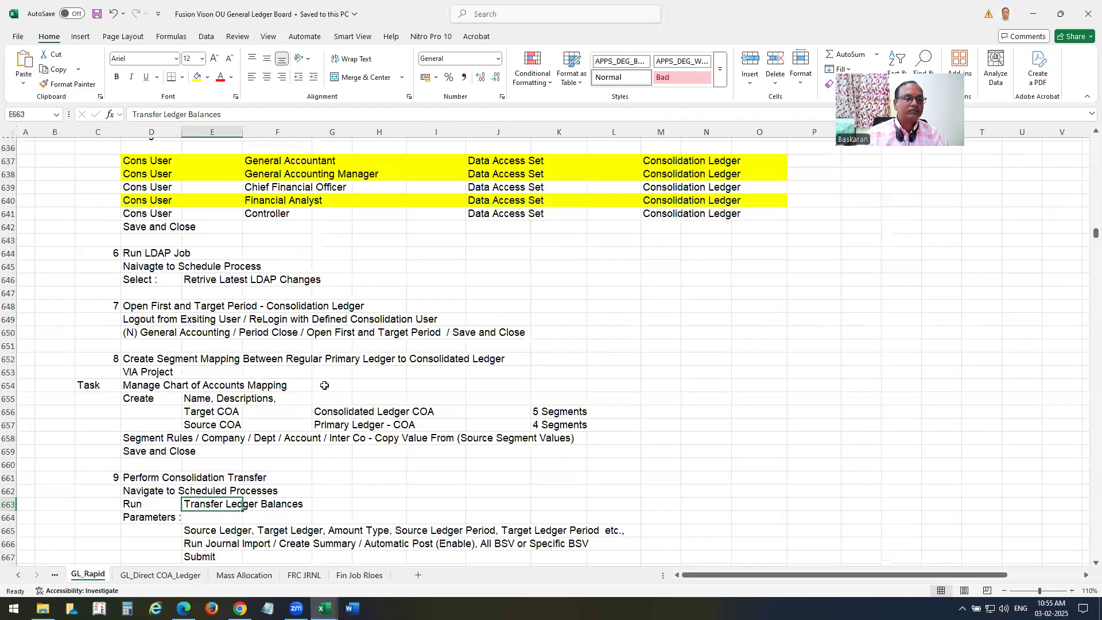
{"action": "scroll", "coordinate": [324, 385], "scroll_direction": "up", "scroll_amount": 13}
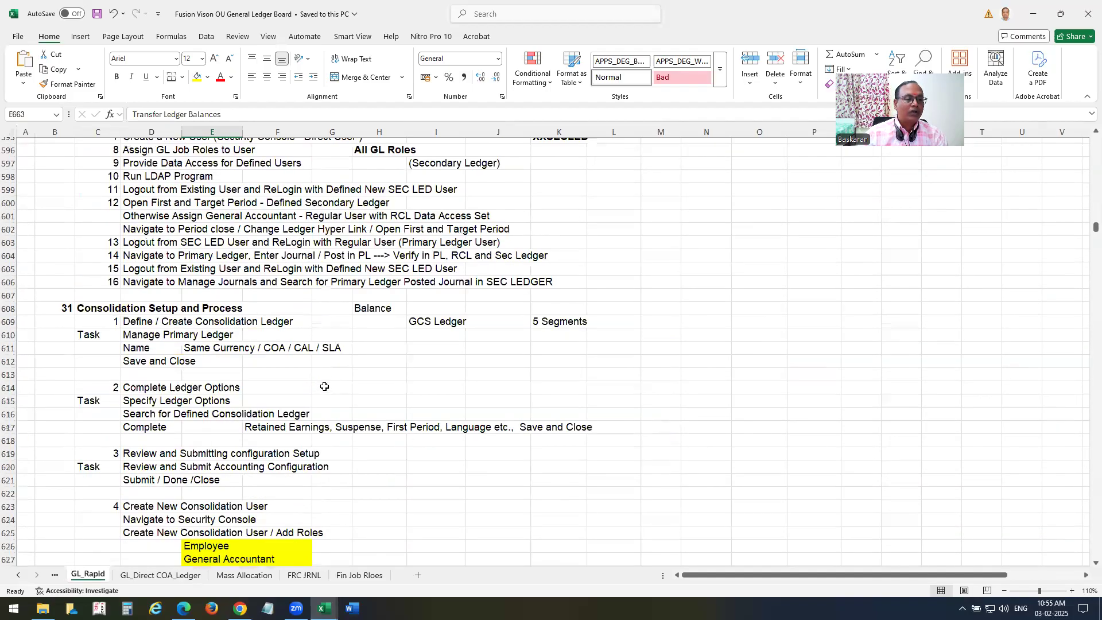
Walk through Create Secondary Ledger, Specify Ledger Options and Review and Submit steps, then save.
{"action": "left_click", "coordinate": [142, 210]}
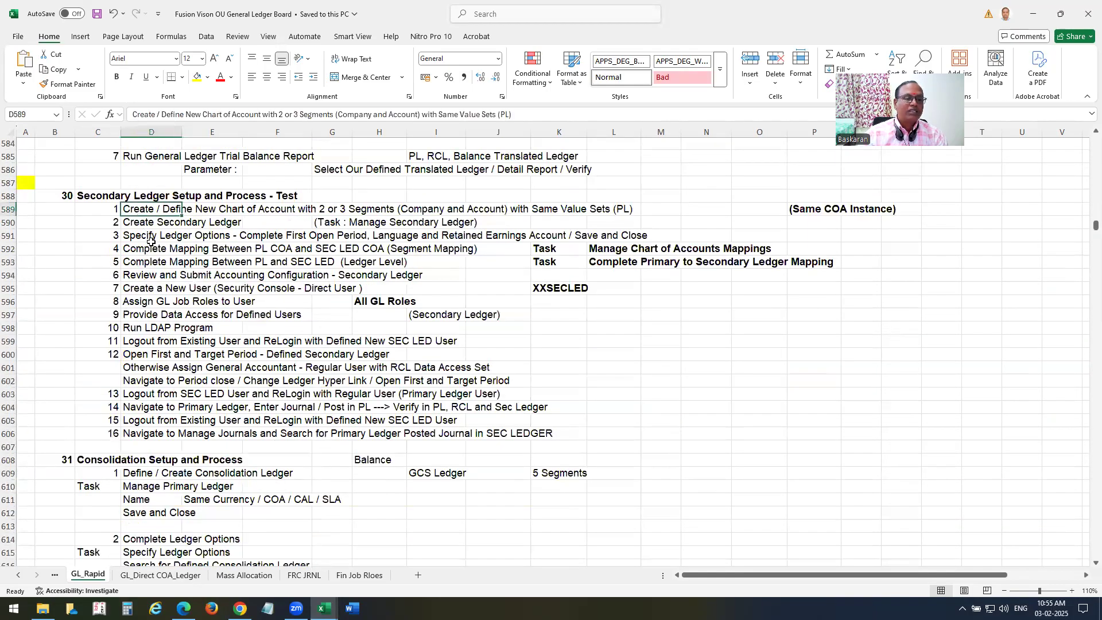
{"action": "left_click", "coordinate": [145, 222]}
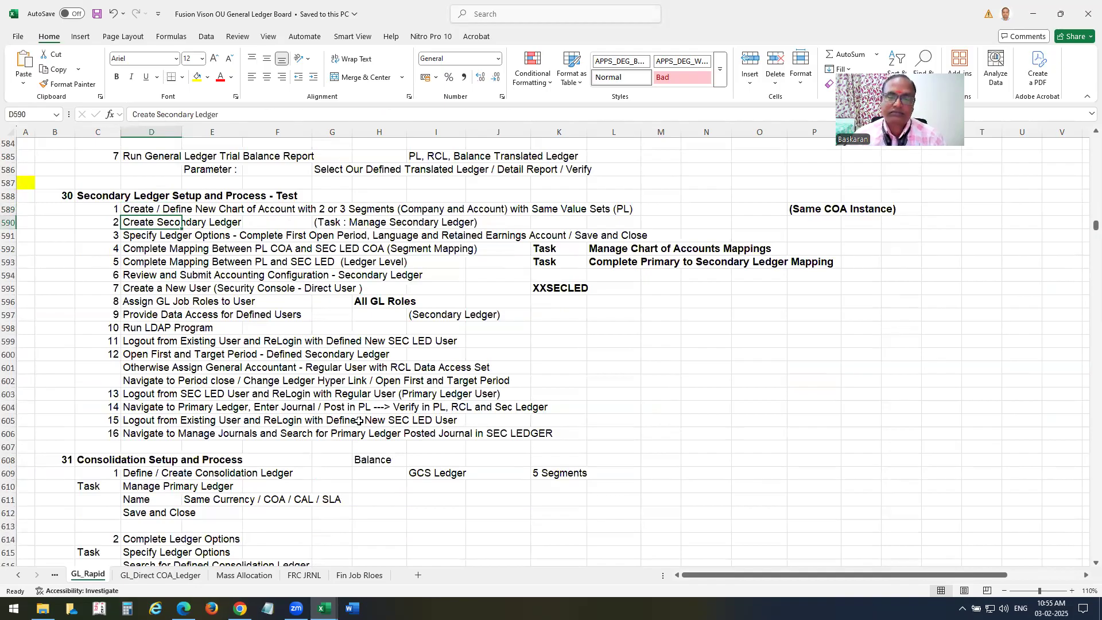
{"action": "left_click", "coordinate": [148, 235]}
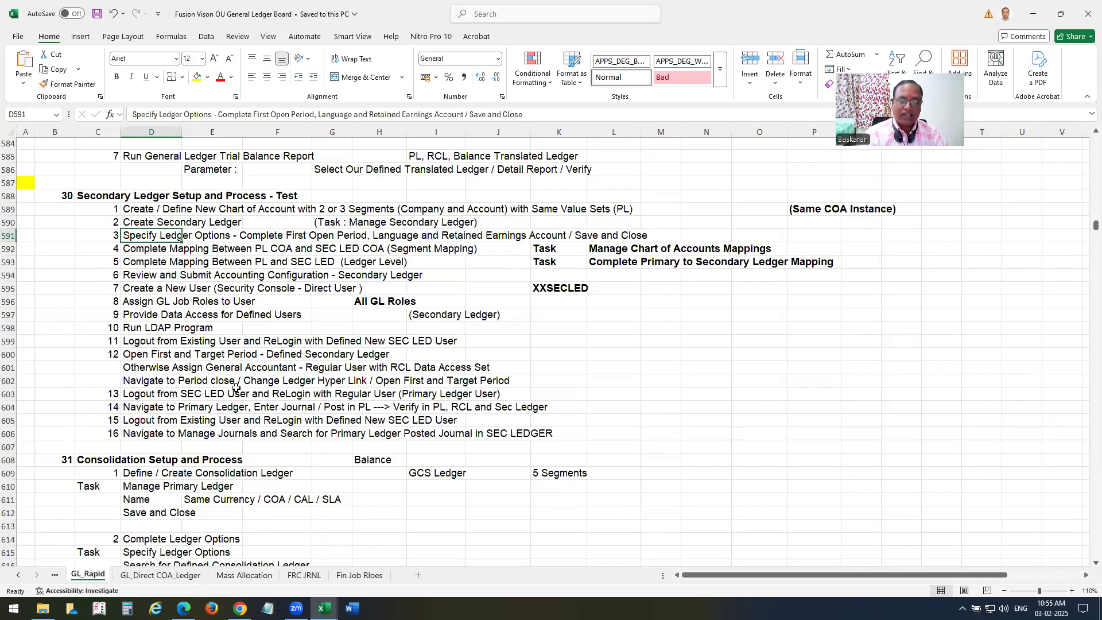
{"action": "key", "text": "Down"}
{"action": "key", "text": "Down"}
{"action": "key", "text": "Down"}
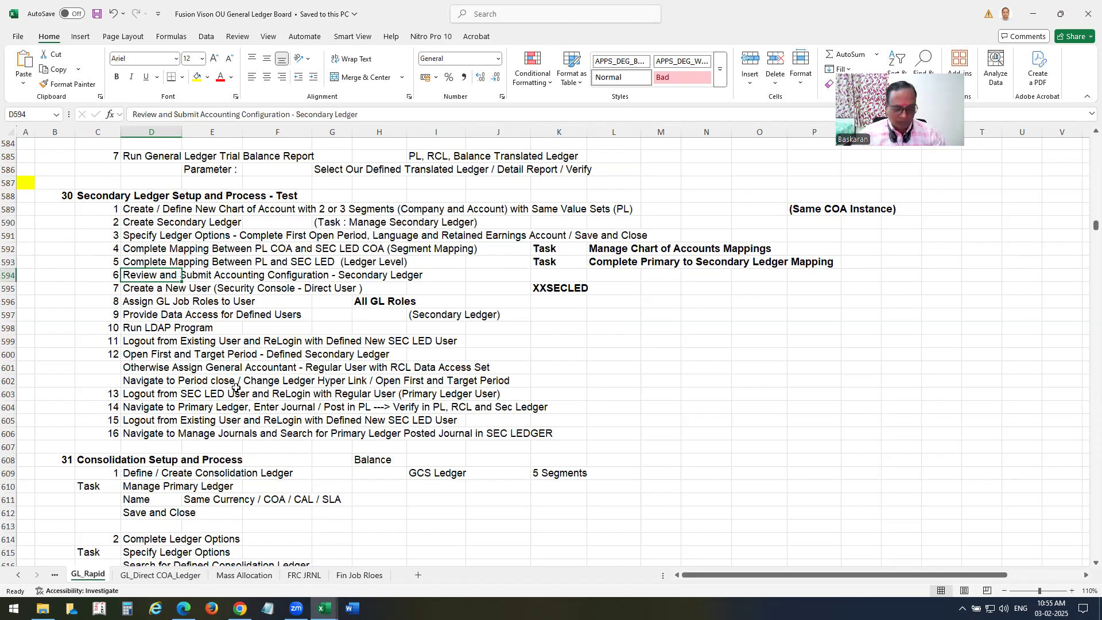
{"action": "key", "text": "ctrl+s"}
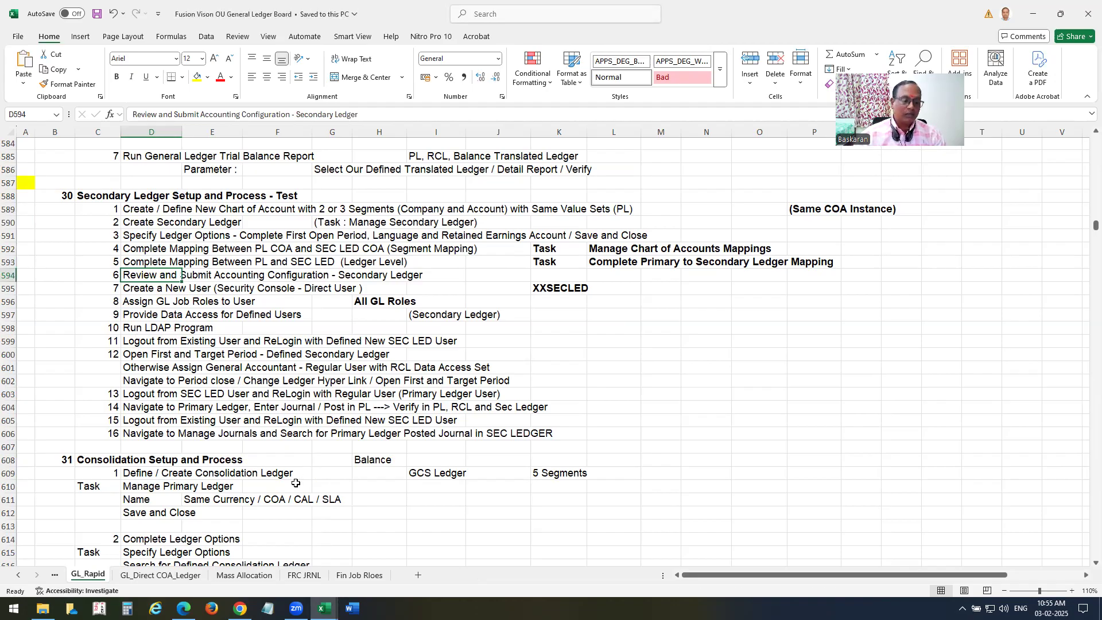
Return to Oracle and go to Setup and Maintenance from the user menu.
{"action": "left_click", "coordinate": [240, 608]}
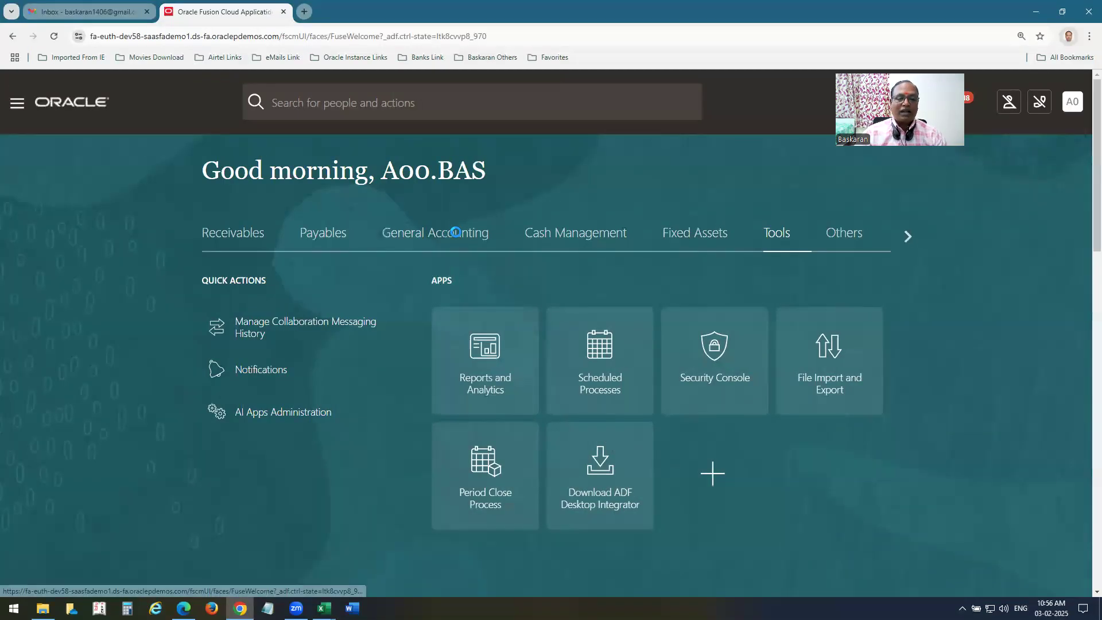
{"action": "left_click", "coordinate": [456, 232]}
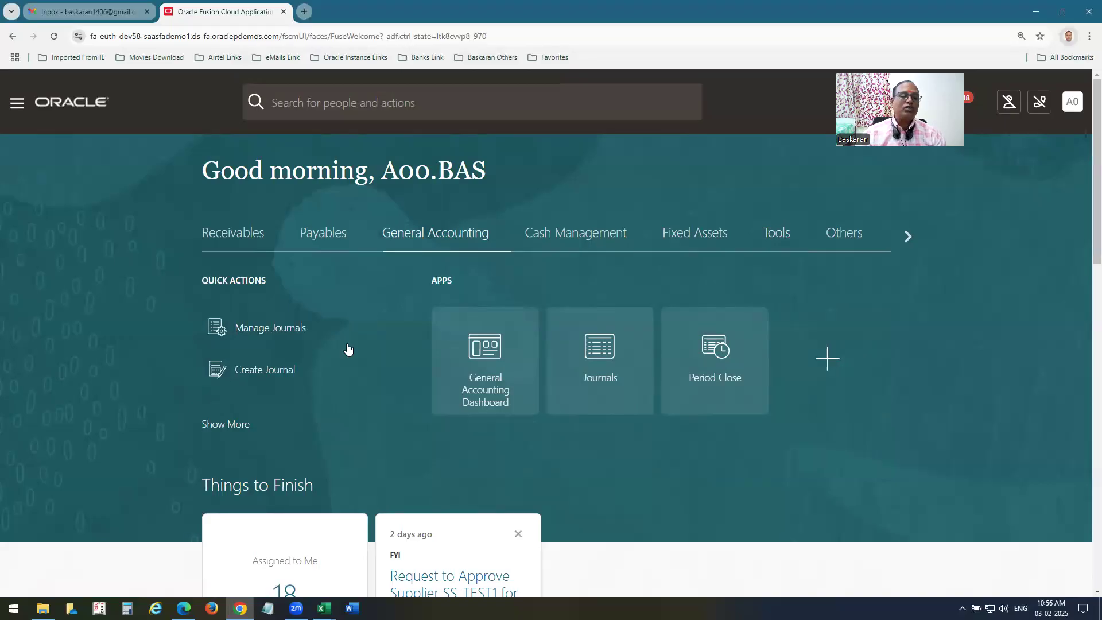
{"action": "left_click", "coordinate": [1081, 101]}
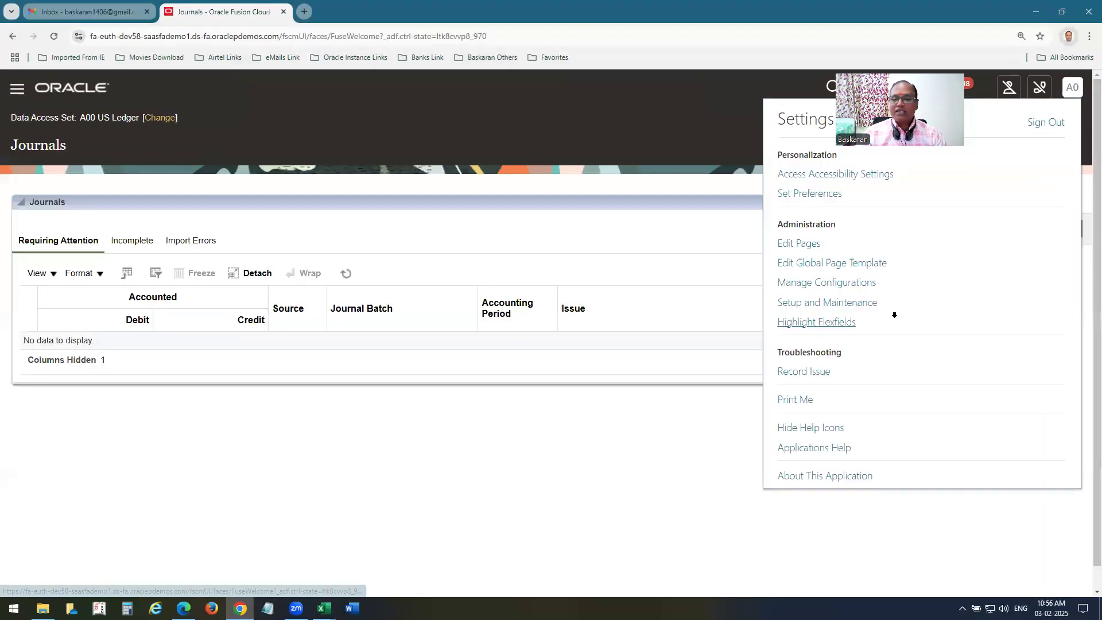
{"action": "left_click", "coordinate": [833, 305]}
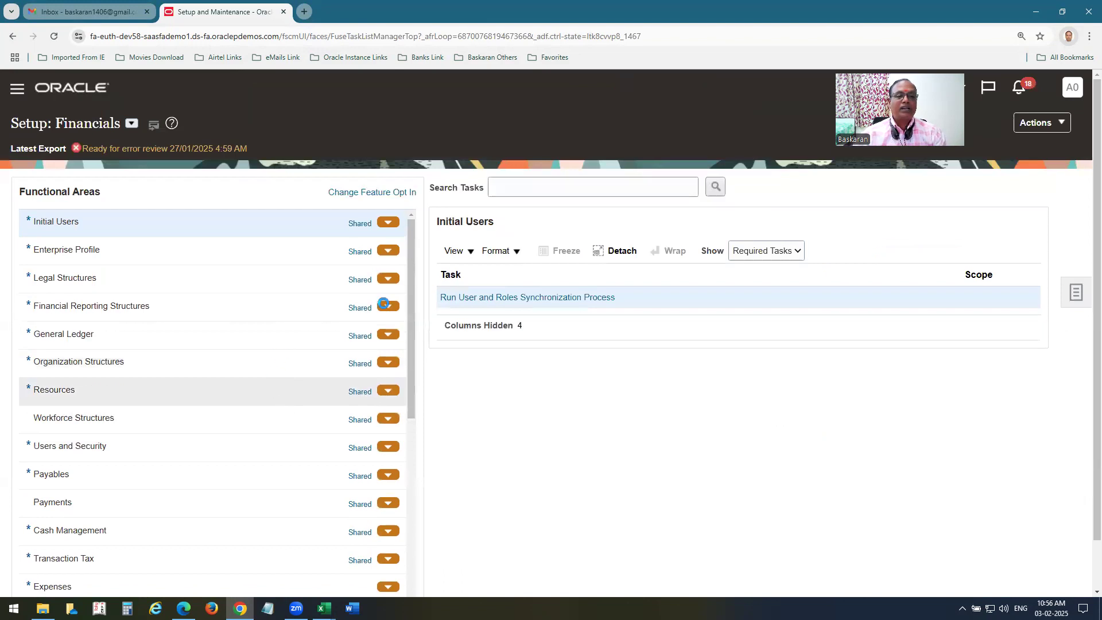
Search tasks for mana%Sec%led and open Manage Secondary Ledgers.
{"action": "left_click", "coordinate": [585, 188]}
{"action": "type", "text": "mana%C"}
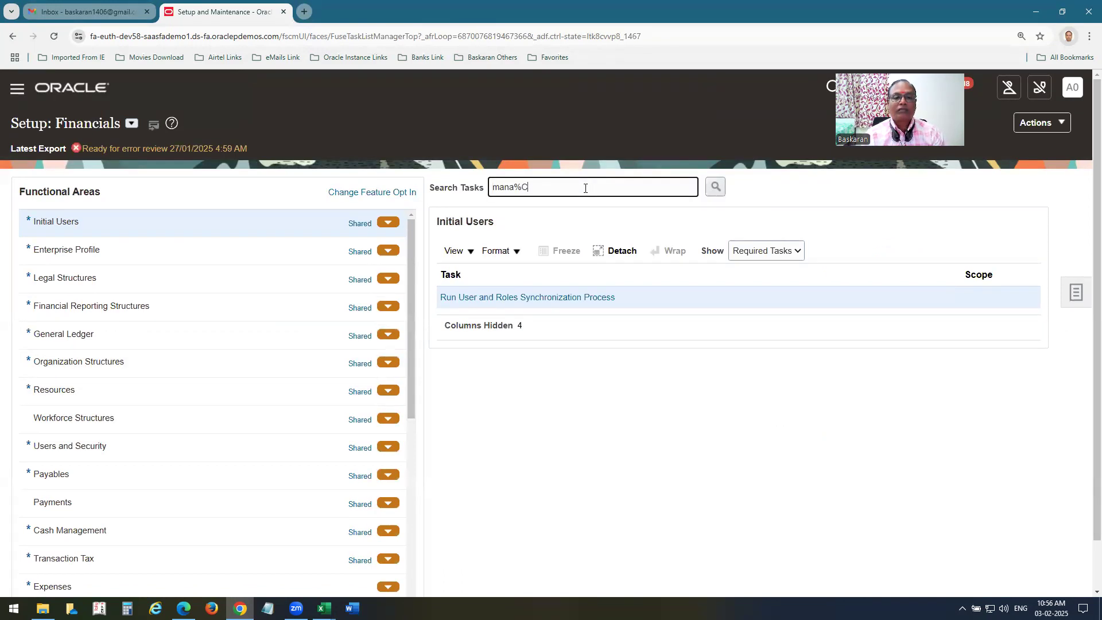
{"action": "type", "text": "harled"}
{"action": "key", "text": "Return"}
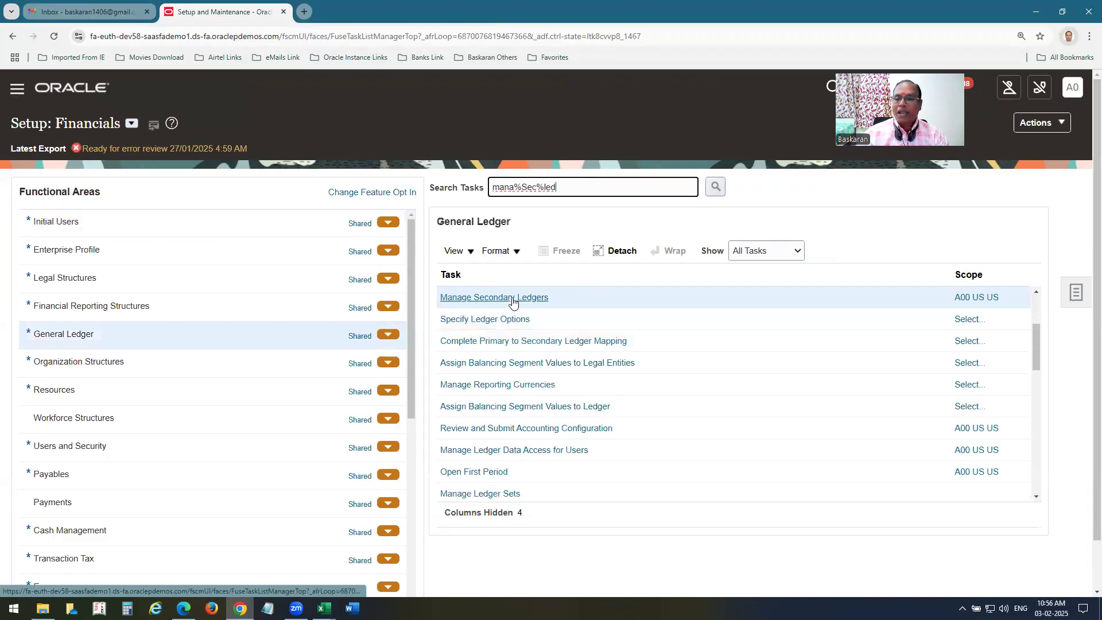
{"action": "left_click", "coordinate": [512, 302]}
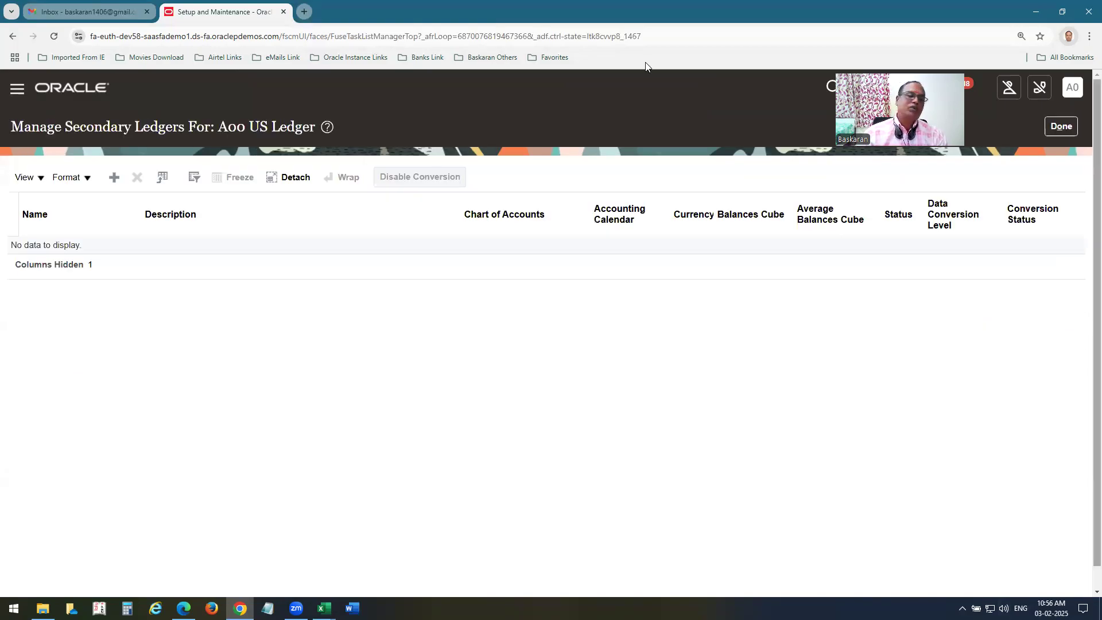
{"action": "left_click_drag", "start_coordinate": [315, 362], "coordinate": [379, 355]}
{"action": "left_click_drag", "start_coordinate": [397, 319], "coordinate": [402, 348]}
{"action": "mouse_move", "coordinate": [423, 311]}
{"action": "left_mouse_down"}
{"action": "mouse_move", "coordinate": [425, 348]}
{"action": "mouse_move", "coordinate": [518, 343]}
{"action": "left_mouse_up"}
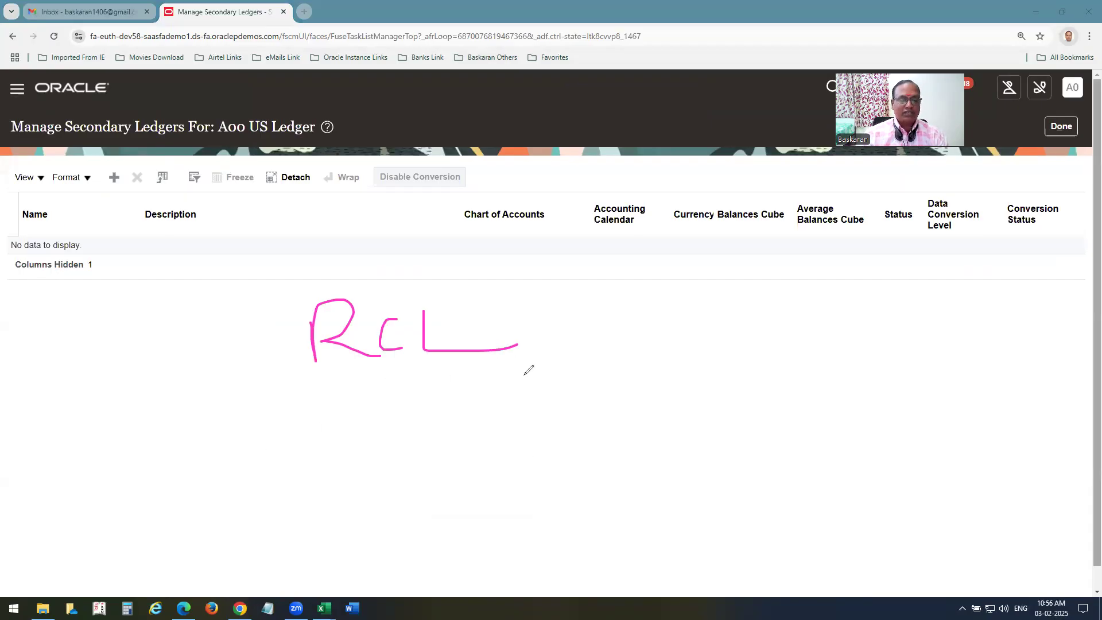
{"action": "mouse_move", "coordinate": [673, 288]}
{"action": "left_mouse_down"}
{"action": "mouse_move", "coordinate": [665, 311]}
{"action": "mouse_move", "coordinate": [710, 294]}
{"action": "mouse_move", "coordinate": [791, 321]}
{"action": "mouse_move", "coordinate": [841, 313]}
{"action": "left_mouse_up"}
{"action": "left_click_drag", "start_coordinate": [387, 185], "coordinate": [385, 242]}
{"action": "left_click_drag", "start_coordinate": [385, 187], "coordinate": [378, 219]}
{"action": "left_click_drag", "start_coordinate": [426, 187], "coordinate": [474, 230]}
{"action": "mouse_move", "coordinate": [456, 151]}
{"action": "left_mouse_down"}
{"action": "mouse_move", "coordinate": [345, 244]}
{"action": "mouse_move", "coordinate": [456, 156]}
{"action": "left_mouse_up"}
{"action": "left_click_drag", "start_coordinate": [297, 293], "coordinate": [442, 352]}
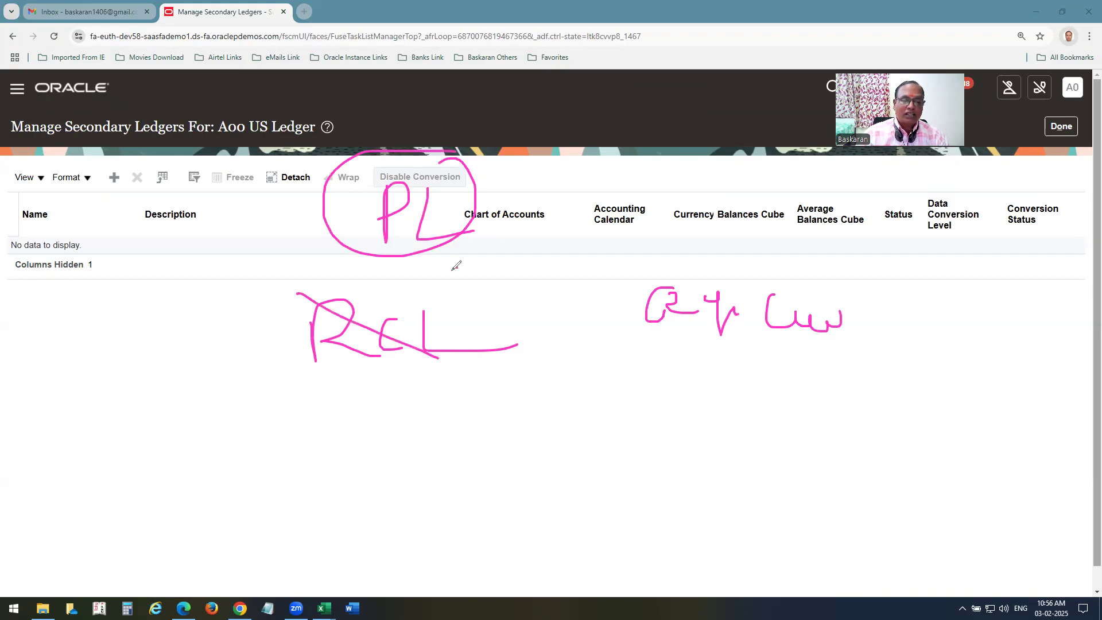
{"action": "left_click_drag", "start_coordinate": [456, 267], "coordinate": [301, 422]}
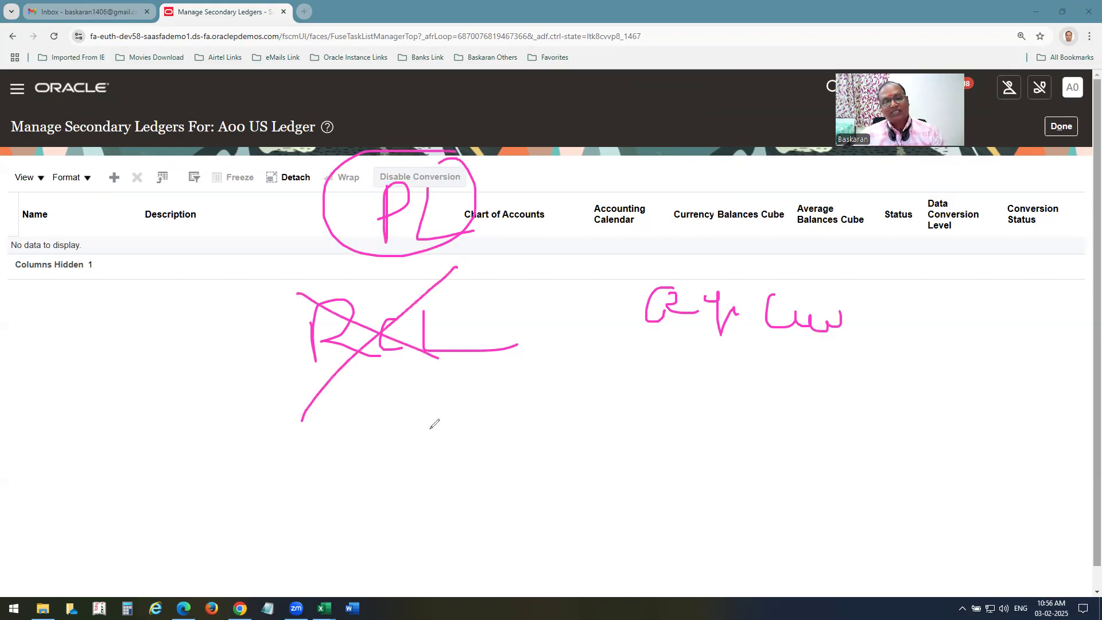
{"action": "left_click_drag", "start_coordinate": [557, 182], "coordinate": [567, 232]}
{"action": "mouse_move", "coordinate": [548, 203]}
{"action": "left_mouse_down"}
{"action": "mouse_move", "coordinate": [555, 213]}
{"action": "mouse_move", "coordinate": [585, 200]}
{"action": "left_mouse_up"}
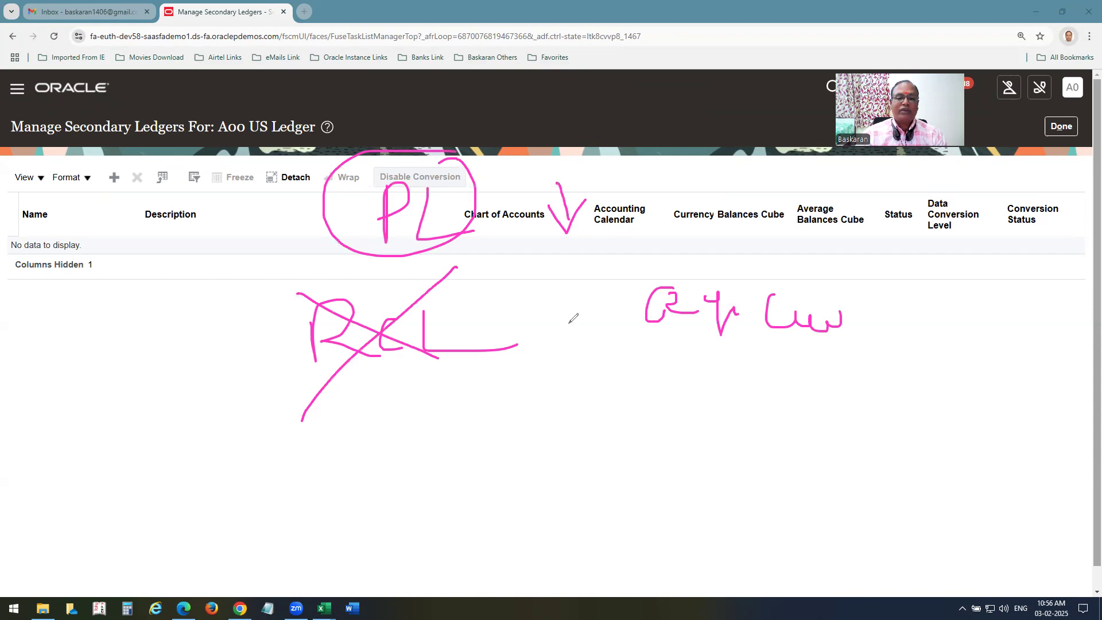
{"action": "left_click_drag", "start_coordinate": [479, 467], "coordinate": [445, 536]}
{"action": "left_click_drag", "start_coordinate": [522, 482], "coordinate": [539, 534]}
{"action": "left_click_drag", "start_coordinate": [502, 506], "coordinate": [578, 489]}
{"action": "left_click_drag", "start_coordinate": [459, 327], "coordinate": [481, 431]}
{"action": "left_click_drag", "start_coordinate": [478, 367], "coordinate": [513, 345]}
{"action": "mouse_move", "coordinate": [519, 317]}
{"action": "left_mouse_down"}
{"action": "mouse_move", "coordinate": [511, 386]}
{"action": "mouse_move", "coordinate": [643, 359]}
{"action": "left_mouse_up"}
{"action": "left_click_drag", "start_coordinate": [389, 458], "coordinate": [562, 543]}
{"action": "left_click_drag", "start_coordinate": [571, 432], "coordinate": [391, 594]}
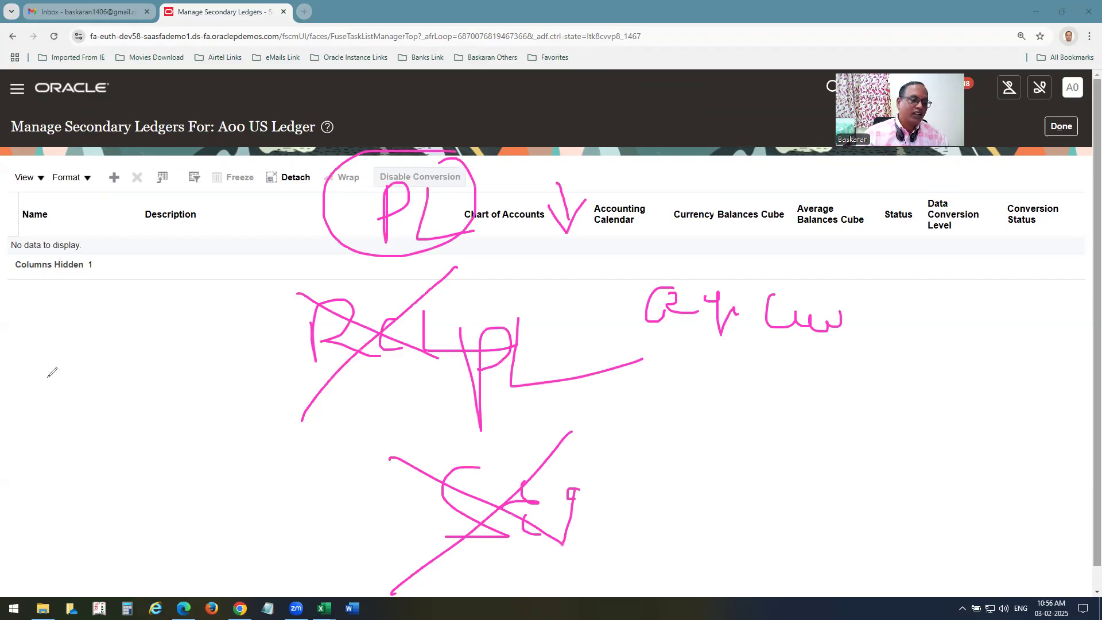
{"action": "key", "text": "Escape"}
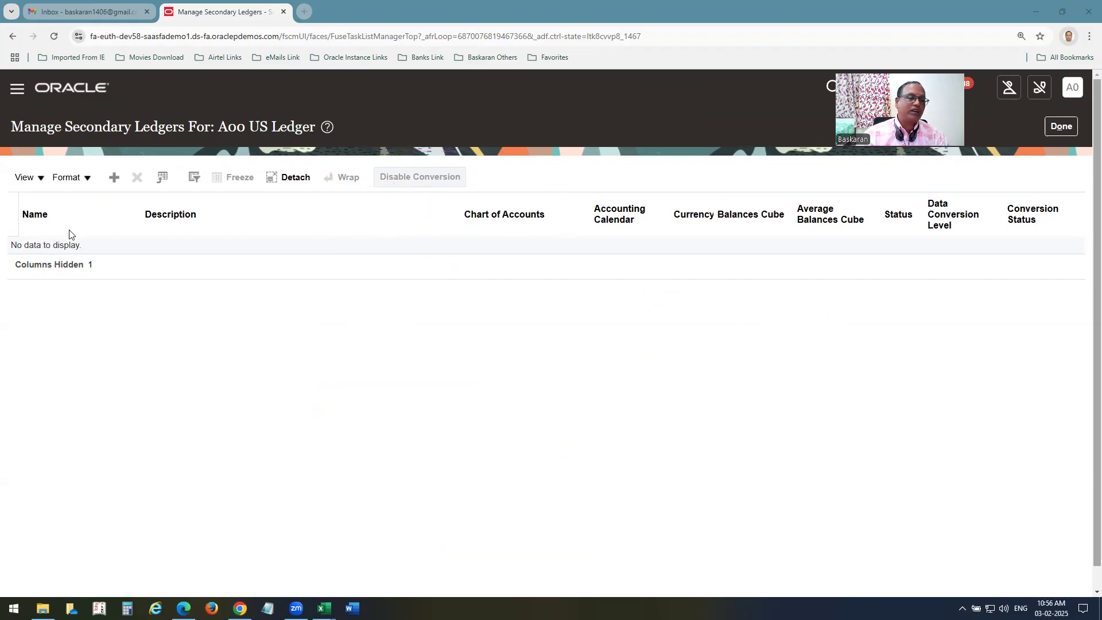
Add a secondary ledger named A00-SECONDARY LEDGER, reusing the name as its description.
{"action": "left_click", "coordinate": [114, 179]}
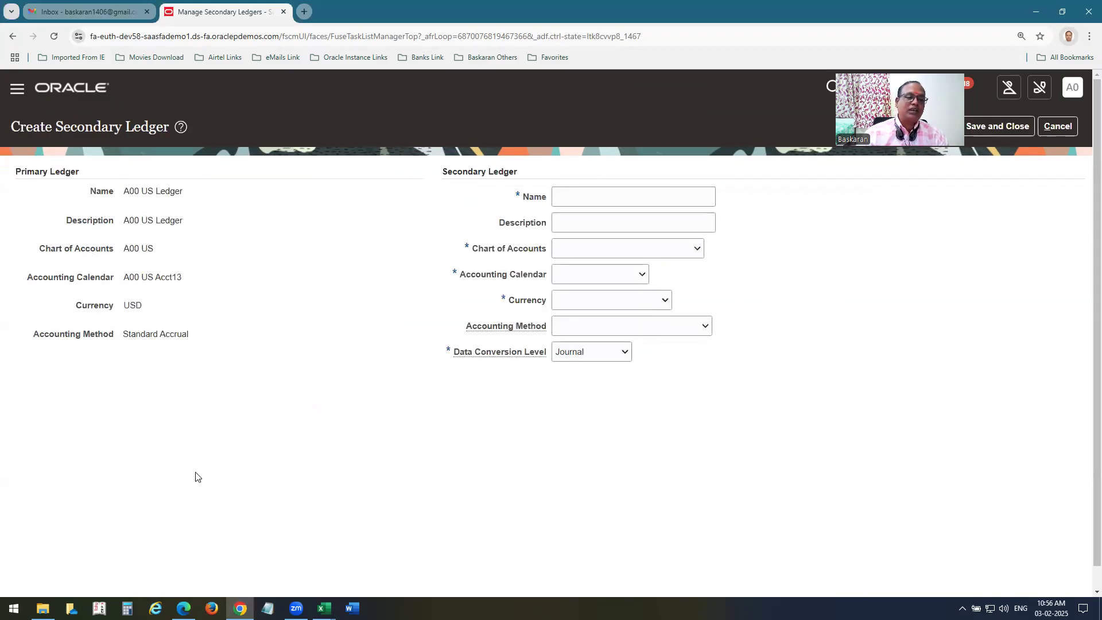
{"action": "left_click", "coordinate": [572, 201]}
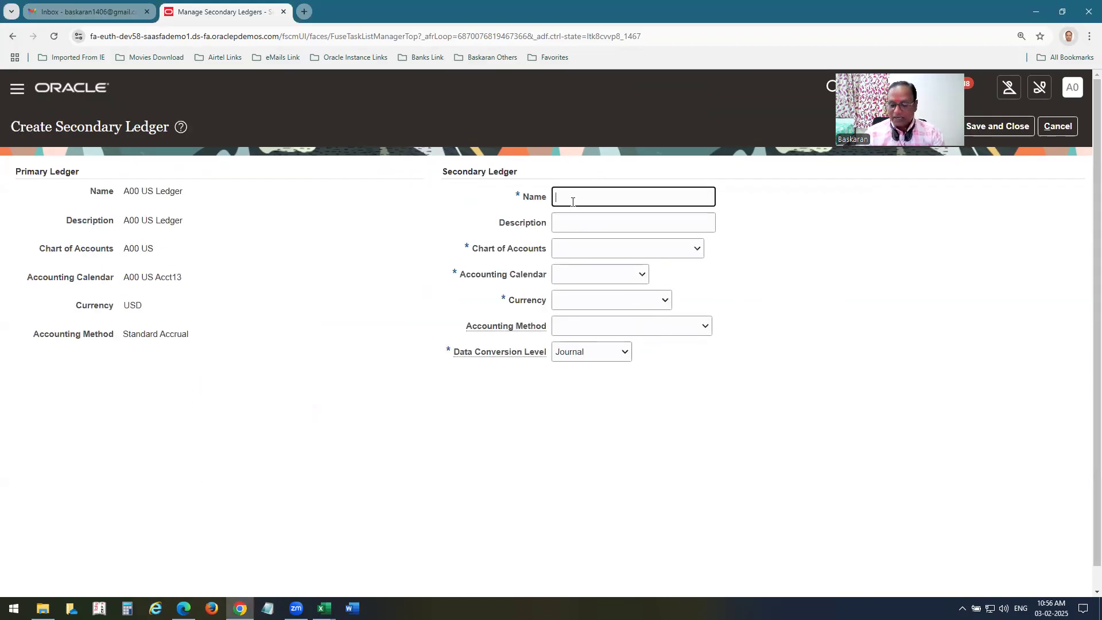
{"action": "type", "text": "A00-SECONDARY LEDGER"}
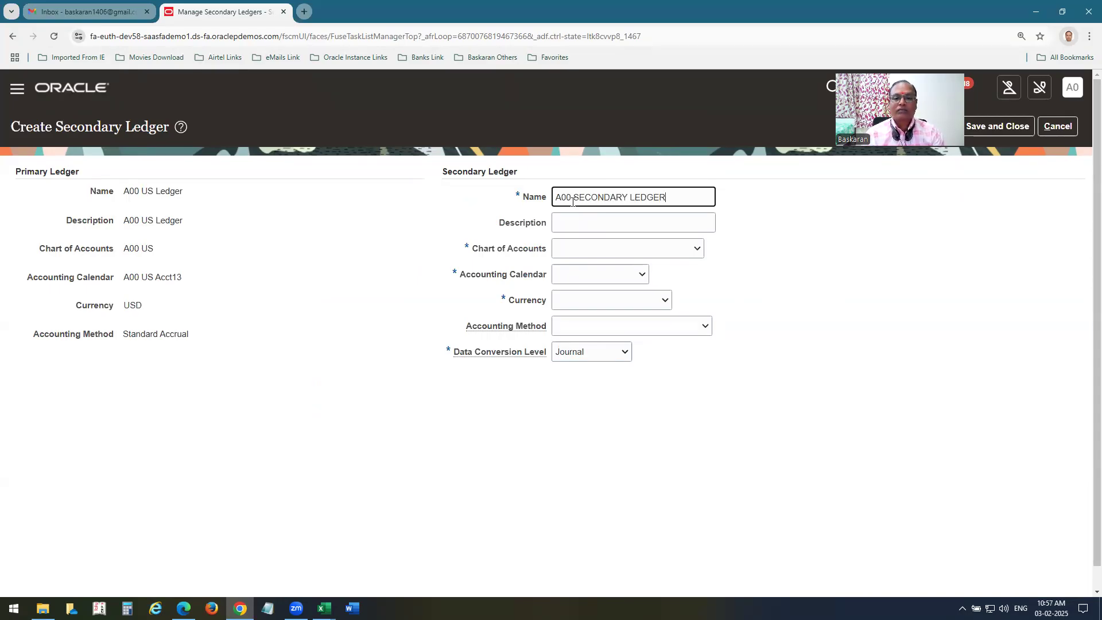
{"action": "key", "text": "ctrl+a"}
{"action": "key", "text": "ctrl+c"}
{"action": "key", "text": "Tab"}
{"action": "key", "text": "ctrl+v"}
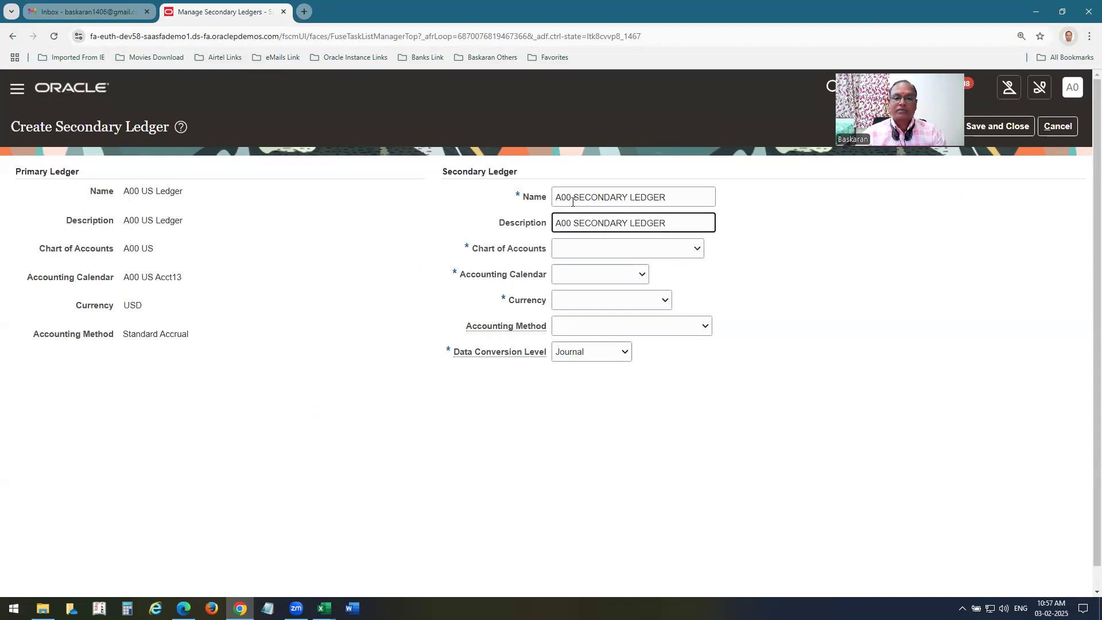
Set chart of accounts A00 GCS COA STR INST and accounting calendar A00 US Acct13.
{"action": "left_click", "coordinate": [592, 253]}
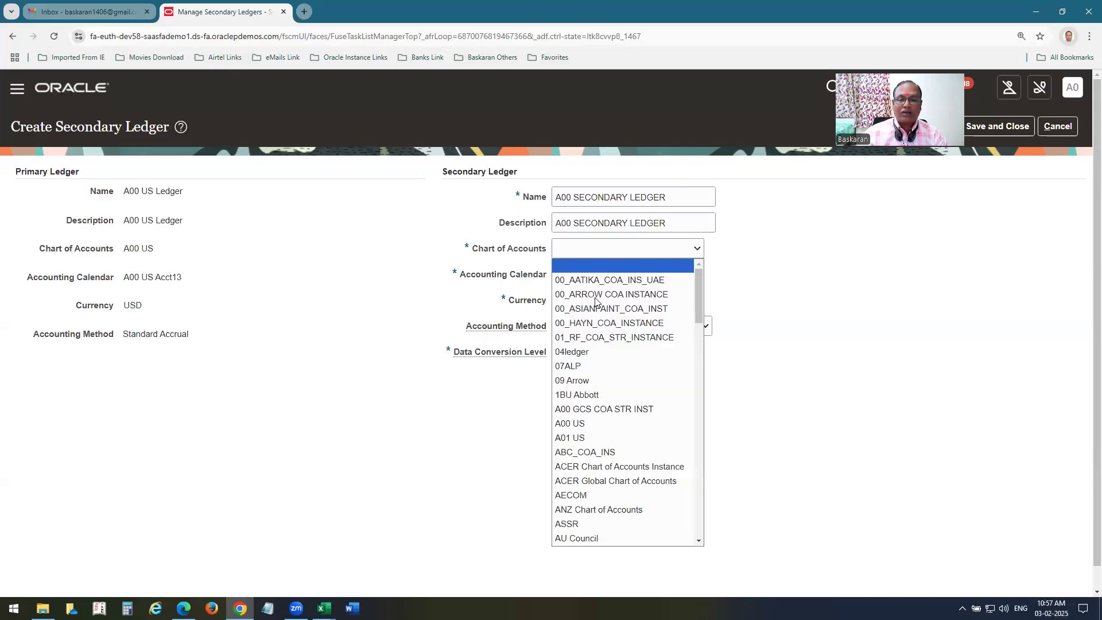
{"action": "left_click", "coordinate": [591, 409]}
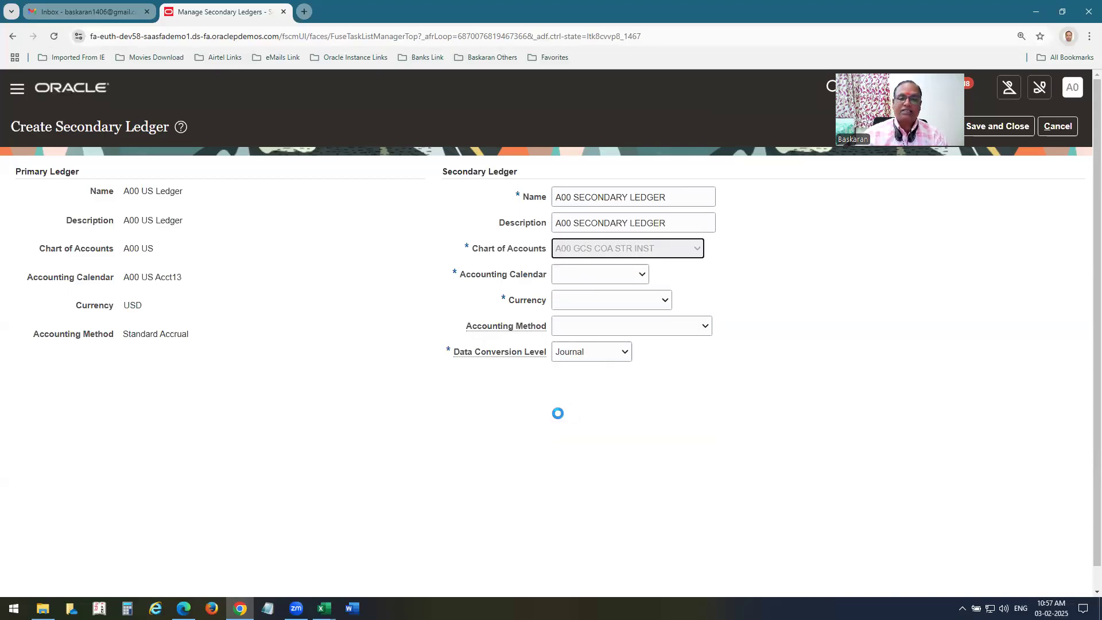
{"action": "left_click", "coordinate": [576, 277]}
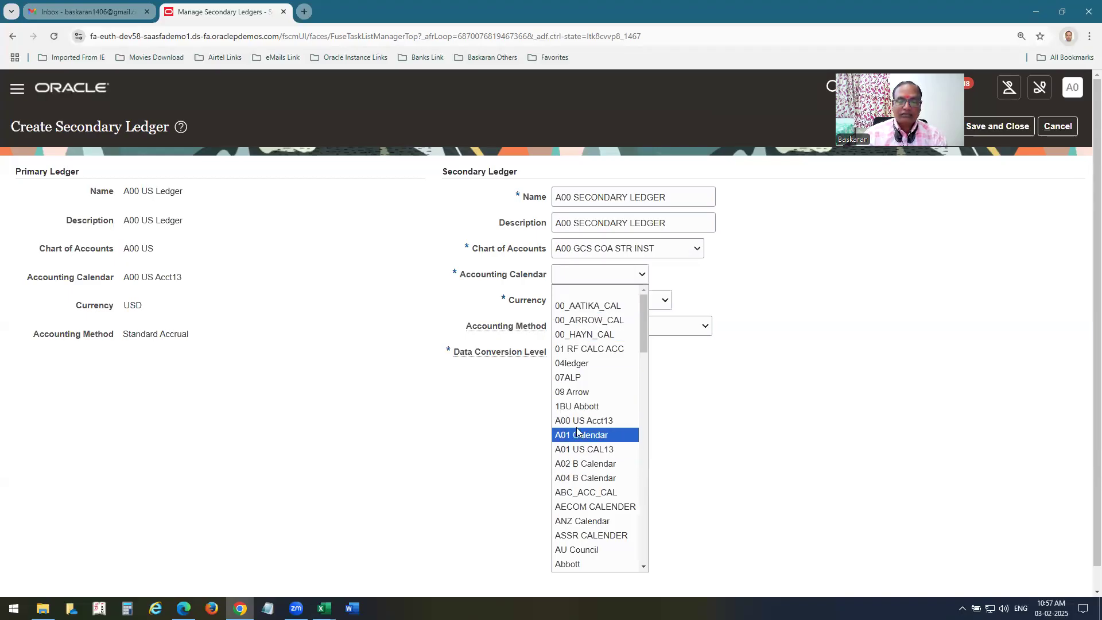
{"action": "left_click", "coordinate": [580, 422]}
Set currency to USD - US Dollar and accounting method to Standard Accrual.
{"action": "left_click", "coordinate": [572, 303]}
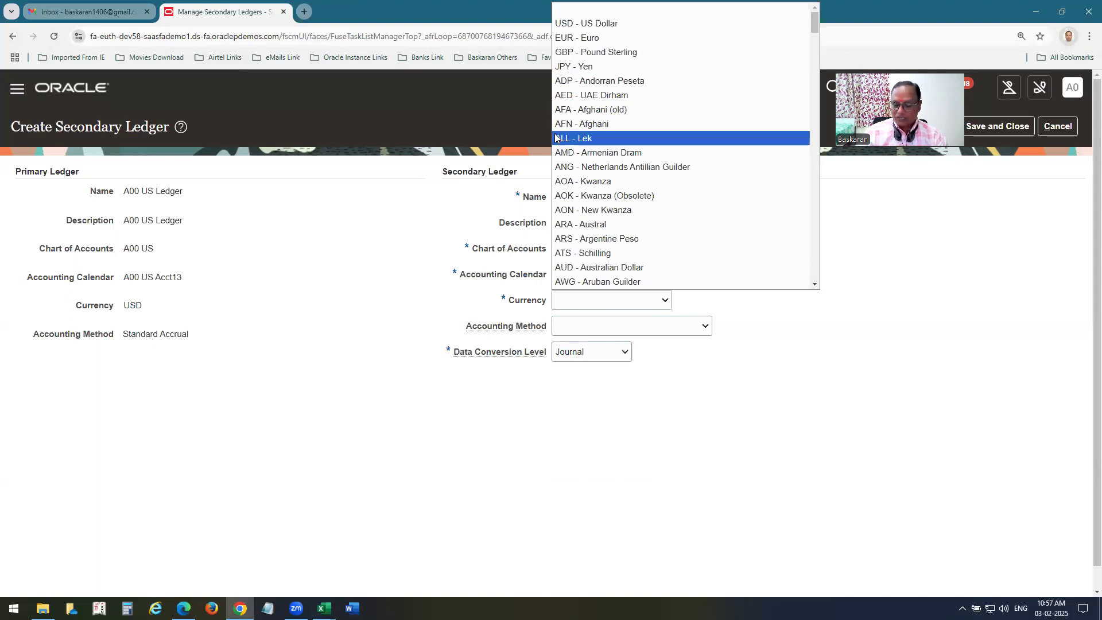
{"action": "key", "text": "Up"}
{"action": "key", "text": "Up"}
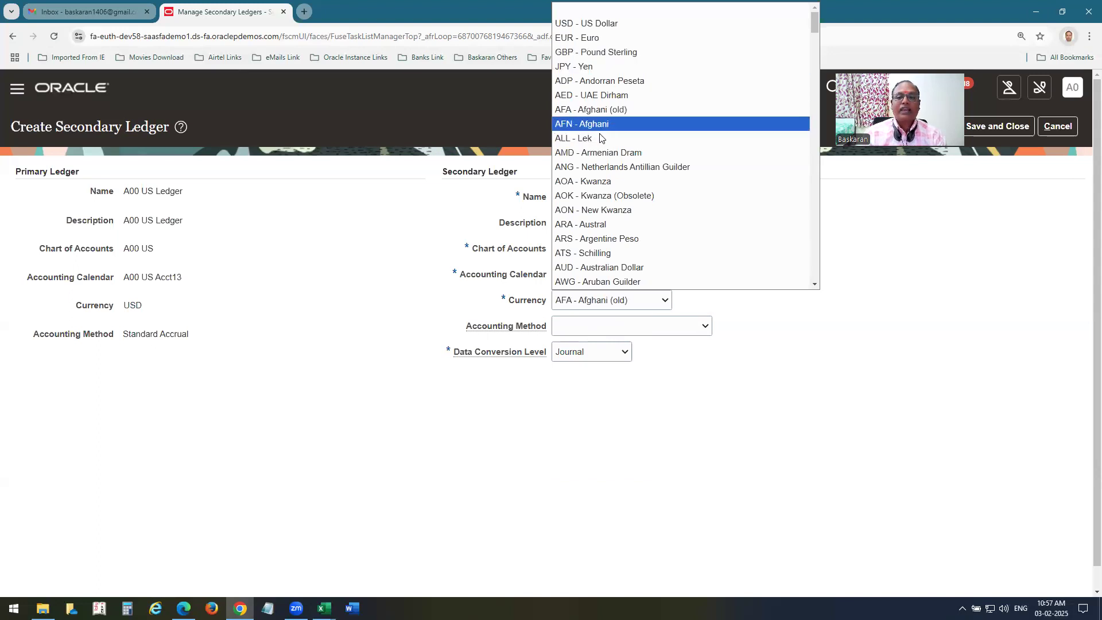
{"action": "left_click", "coordinate": [818, 206]}
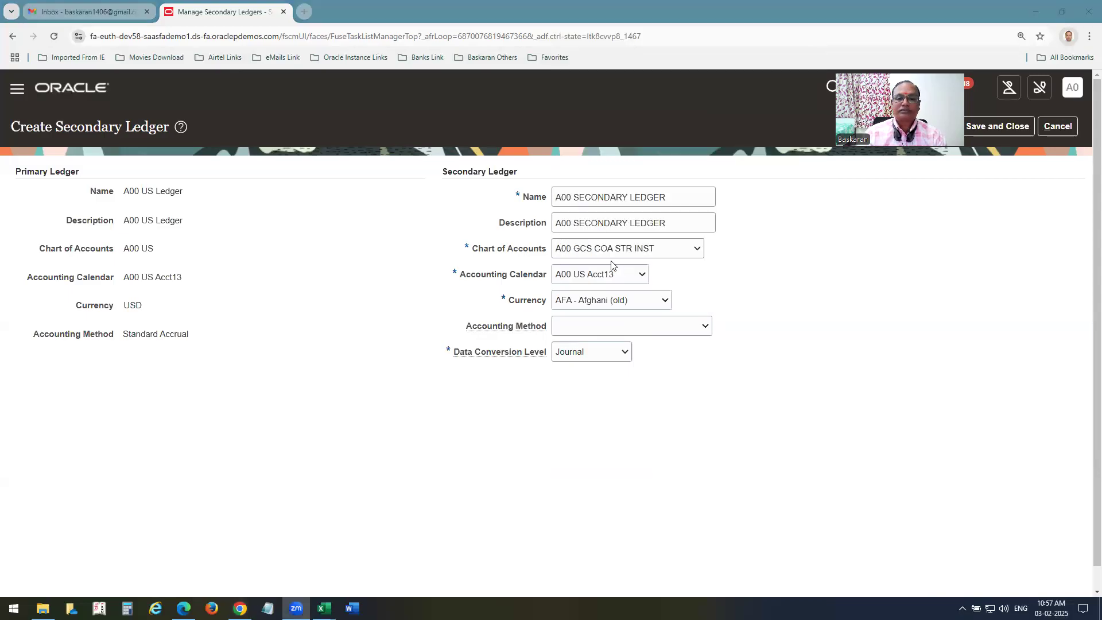
{"action": "left_click", "coordinate": [619, 299]}
{"action": "left_click", "coordinate": [598, 10]}
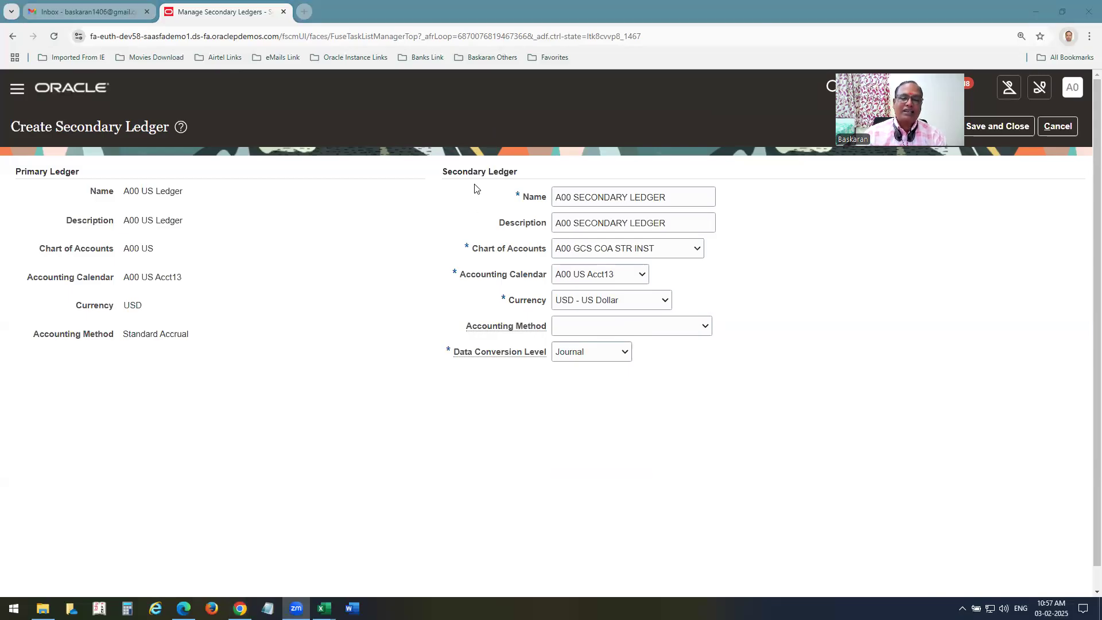
{"action": "left_click", "coordinate": [610, 332]}
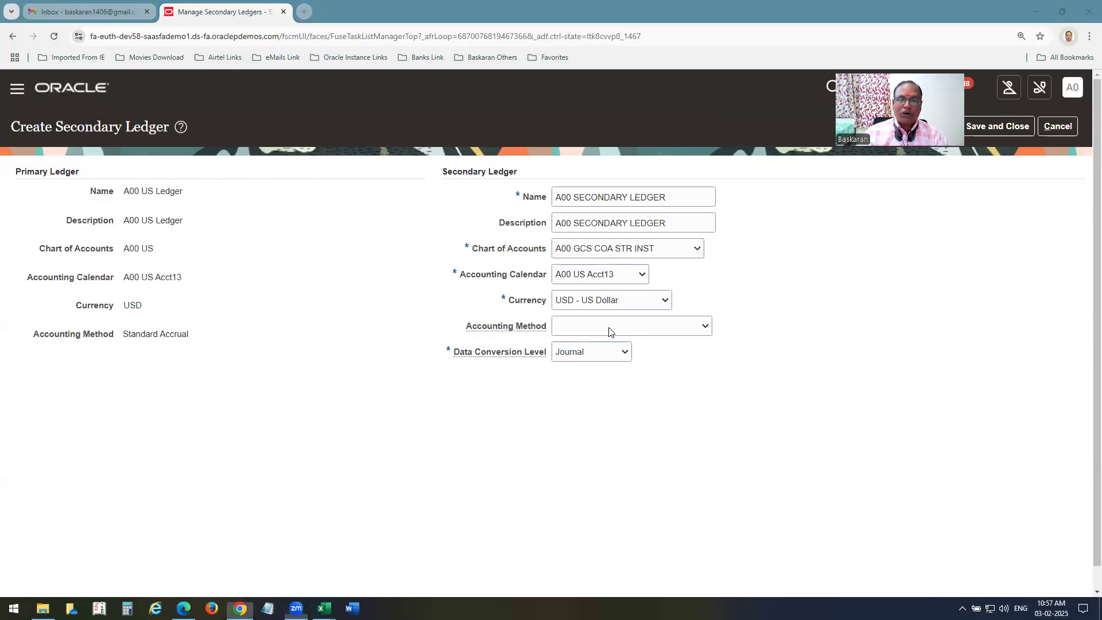
{"action": "left_click", "coordinate": [610, 331]}
{"action": "left_click", "coordinate": [591, 356]}
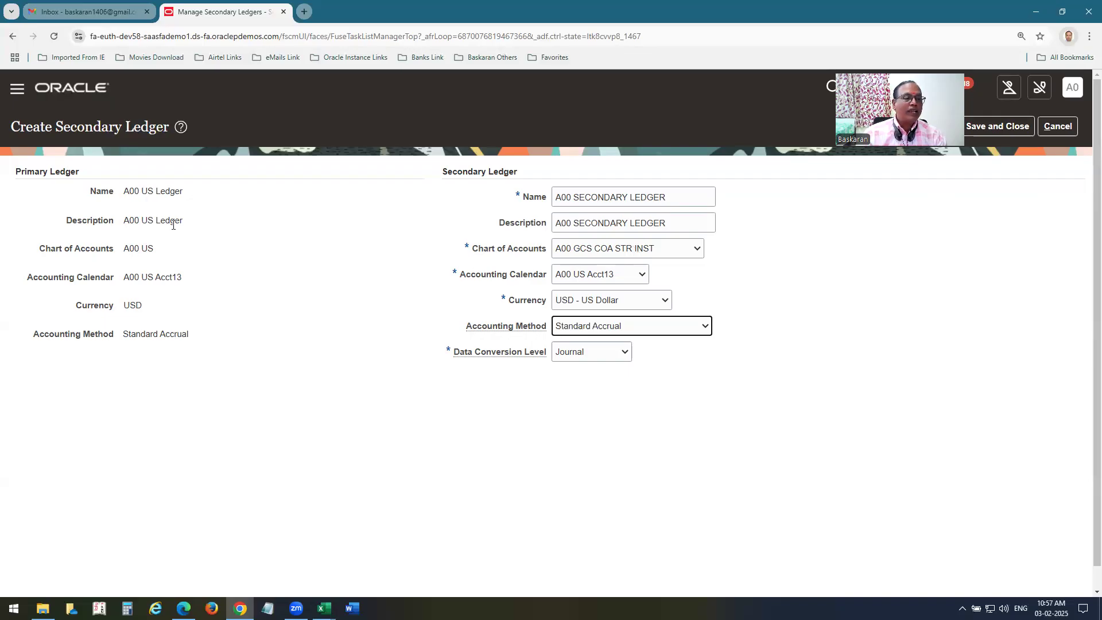
Clear the accounting method save error by setting data conversion level to Subledger, then save and close.
{"action": "left_click", "coordinate": [998, 127]}
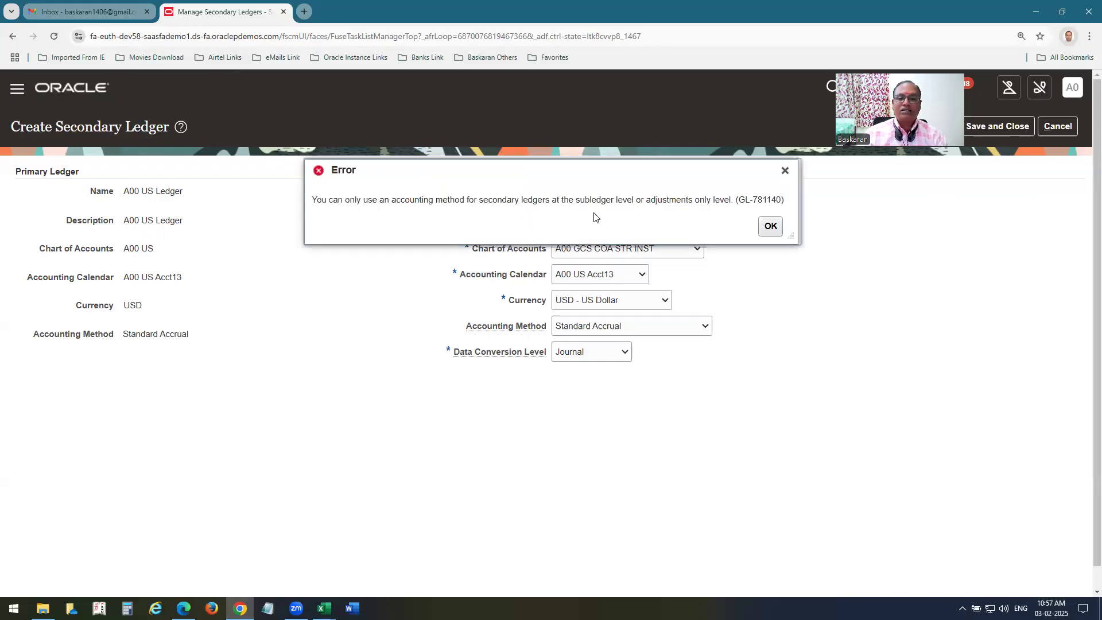
{"action": "left_click", "coordinate": [770, 226]}
{"action": "left_click", "coordinate": [603, 355]}
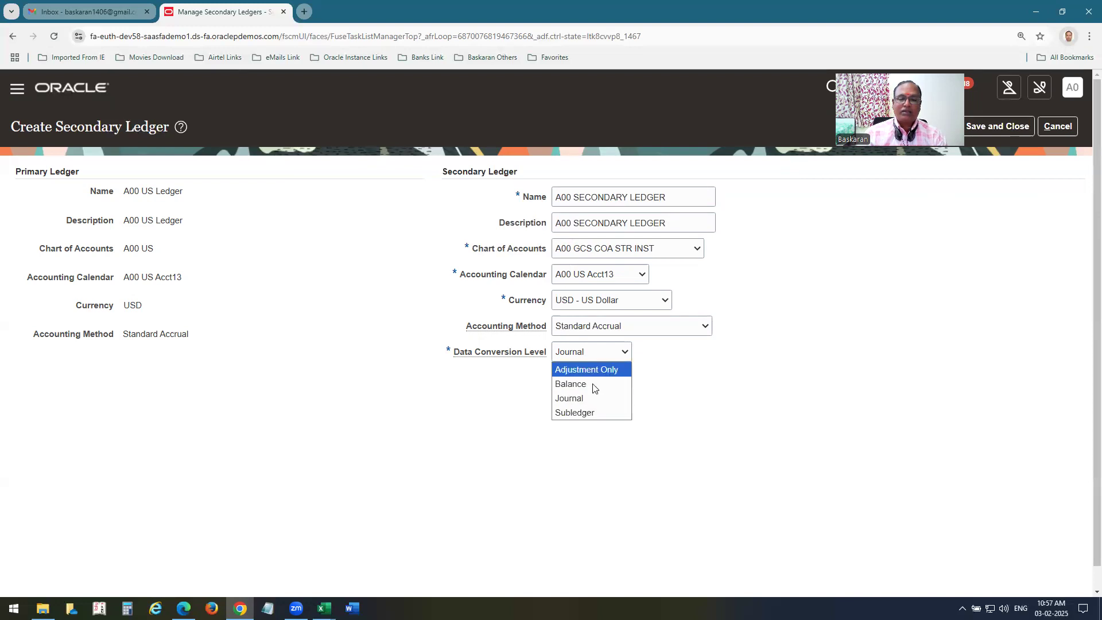
{"action": "left_click", "coordinate": [582, 412]}
{"action": "left_click", "coordinate": [1012, 119]}
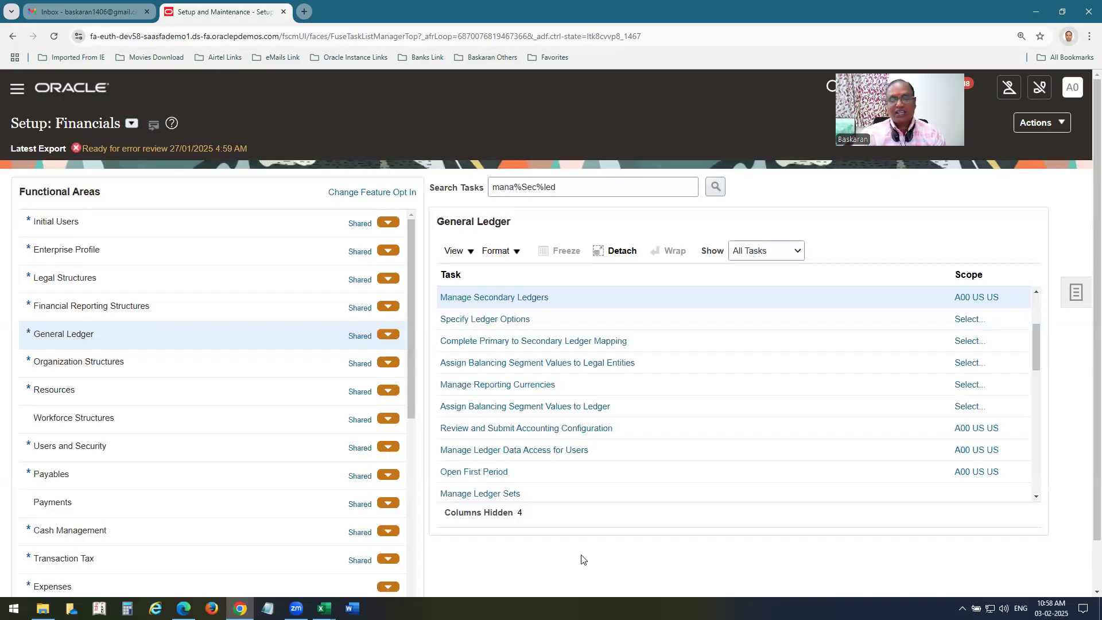
Find the task with sp%led%op% and open Specify Ledger Options scoped to A00 SECONDARY LEDGER.
{"action": "left_click_drag", "start_coordinate": [559, 188], "coordinate": [214, 189]}
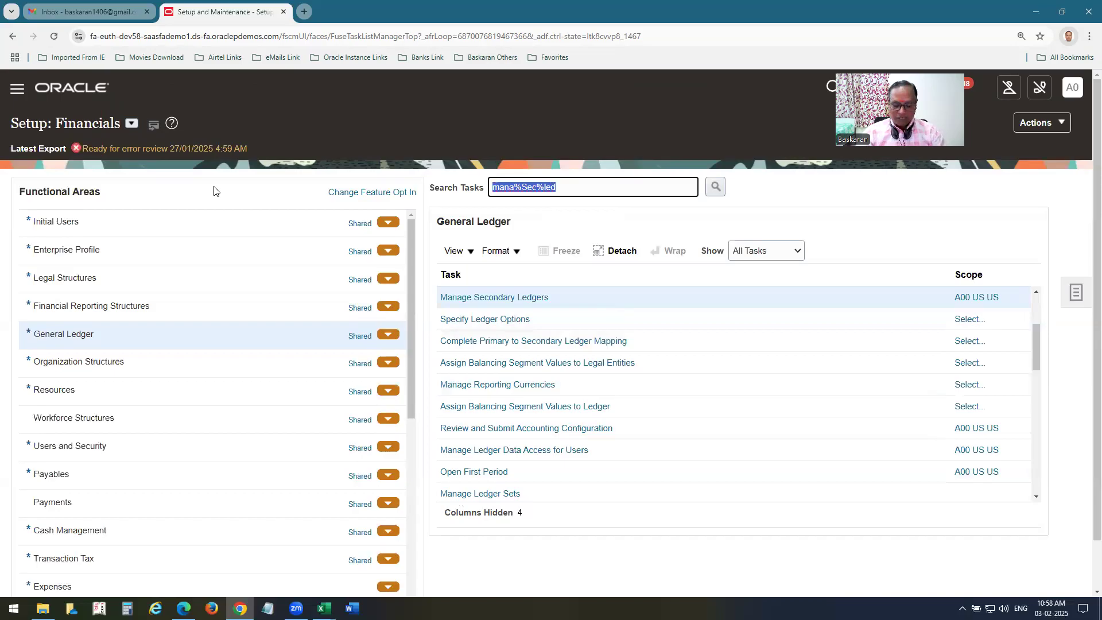
{"action": "type", "text": "sp%led%"}
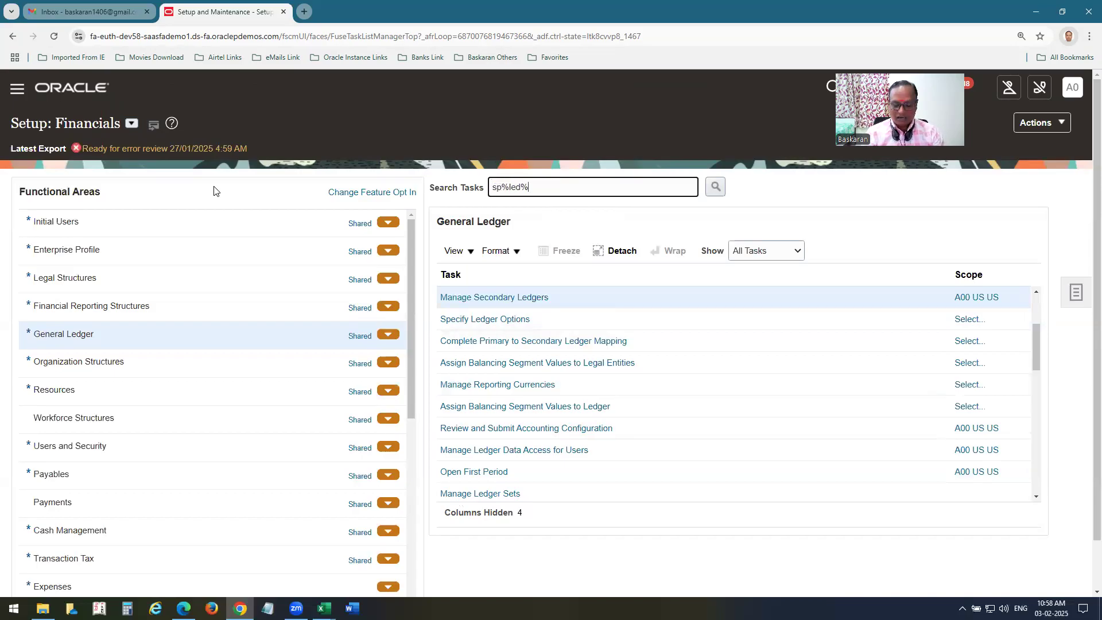
{"action": "type", "text": "op%"}
{"action": "key", "text": "Return"}
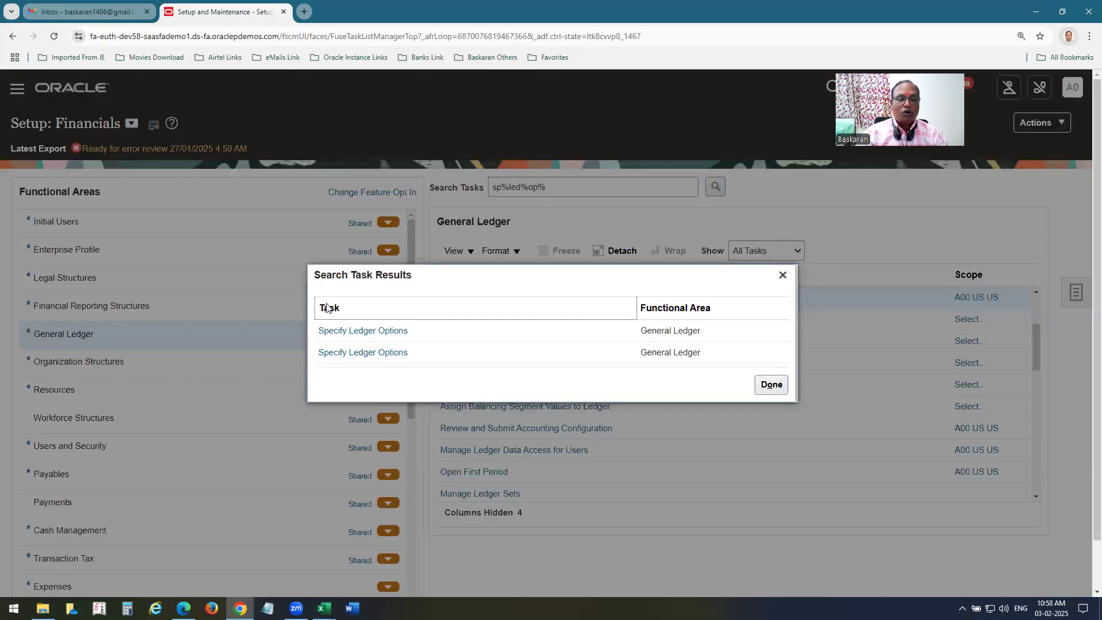
{"action": "left_click", "coordinate": [385, 354]}
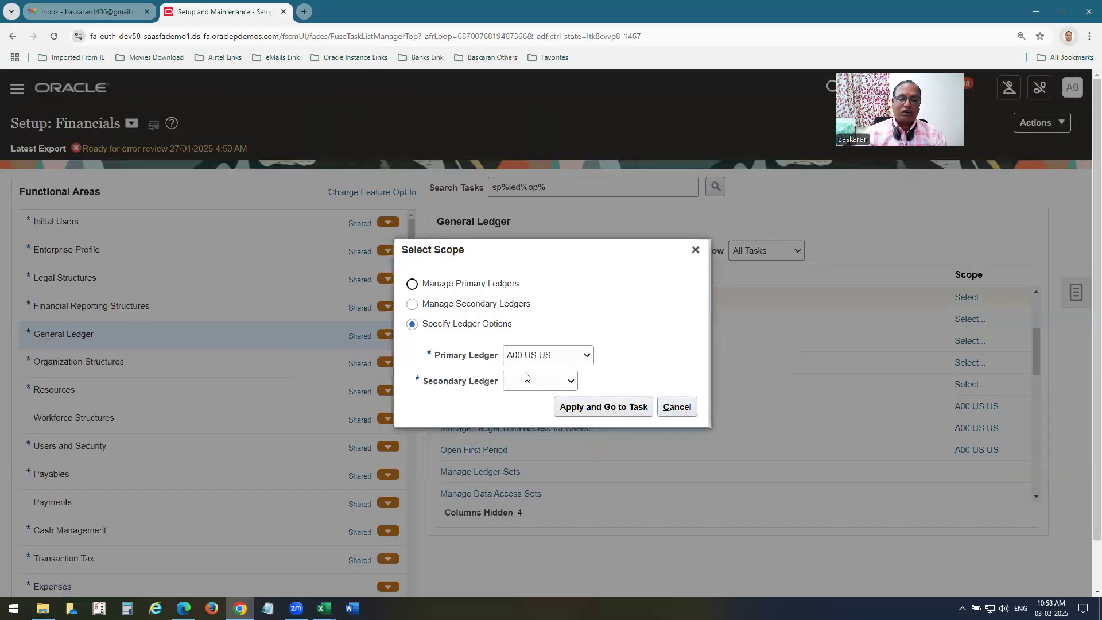
{"action": "left_click", "coordinate": [532, 382]}
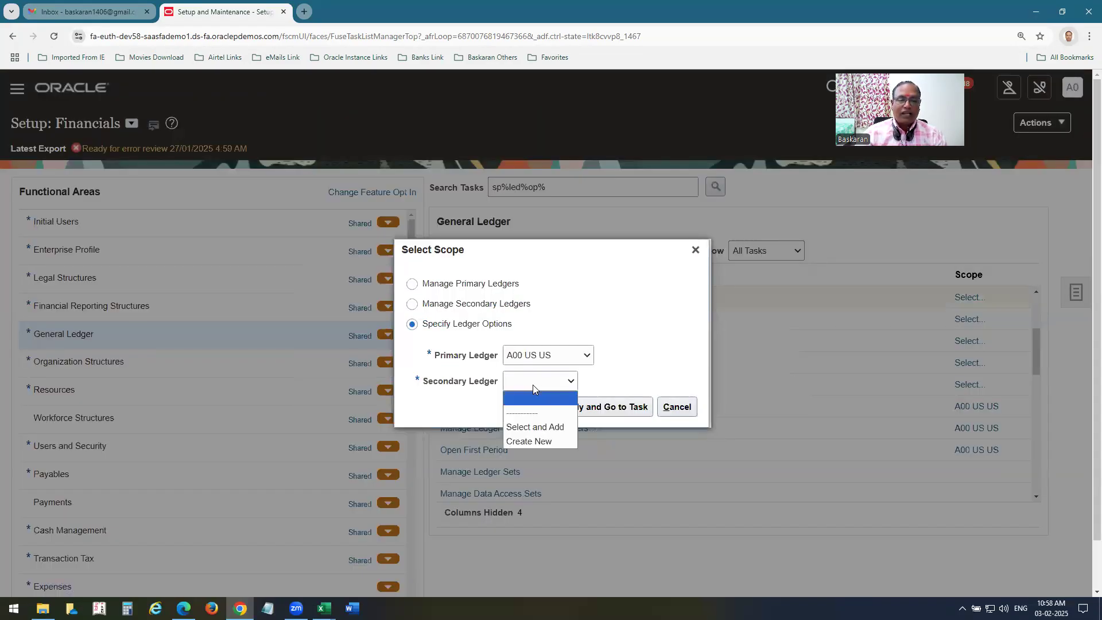
{"action": "left_click", "coordinate": [534, 425]}
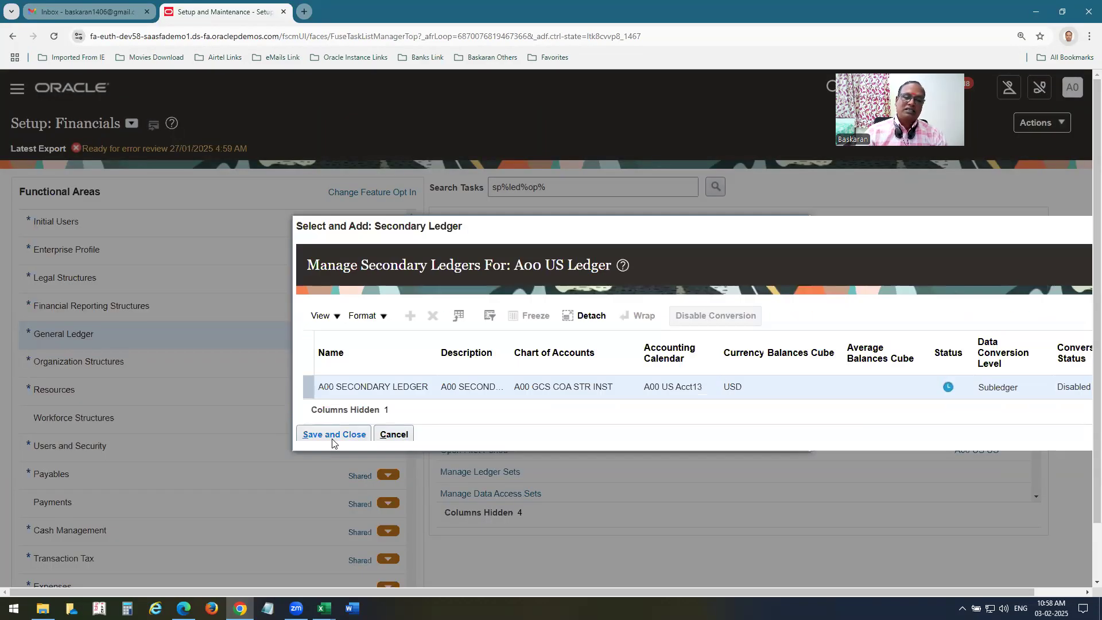
{"action": "left_click", "coordinate": [356, 434]}
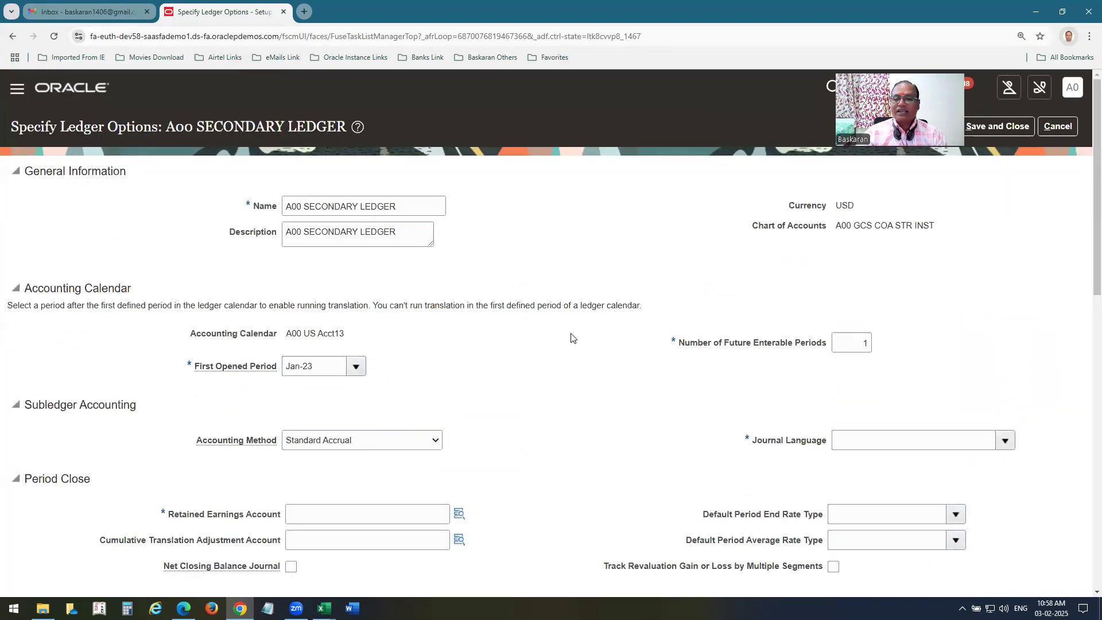
{"action": "scroll", "coordinate": [954, 236], "scroll_direction": "down", "scroll_amount": 2}
Set the first opened period to Dec-24 and update future enterable periods.
{"action": "left_click_drag", "start_coordinate": [859, 228], "coordinate": [997, 250]}
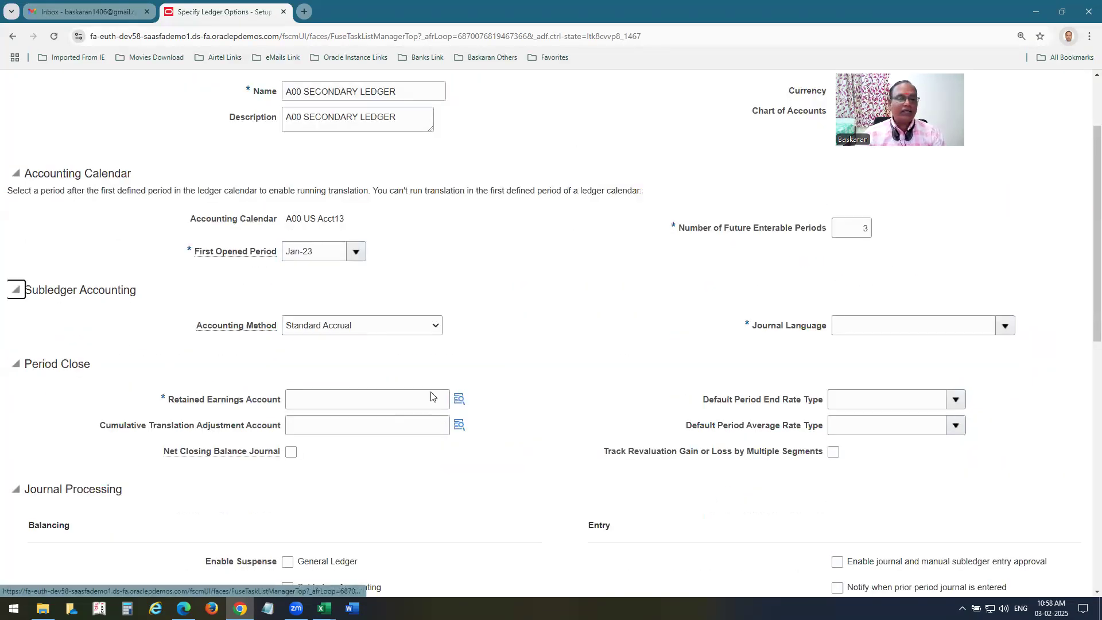
{"action": "left_click", "coordinate": [304, 251]}
{"action": "type", "text": "D"}
{"action": "type", "text": "c-2"}
{"action": "key", "text": "BackSpace"}
{"action": "key", "text": "BackSpace"}
{"action": "key", "text": "BackSpace"}
{"action": "type", "text": "ec-"}
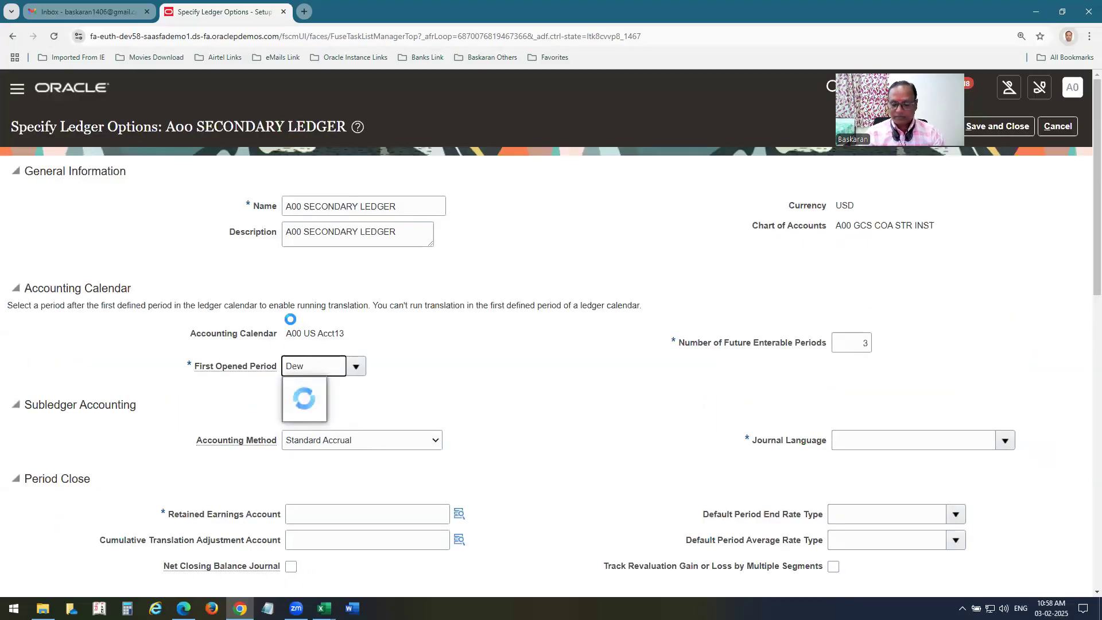
{"action": "type", "text": "24"}
{"action": "key", "text": "Tab"}
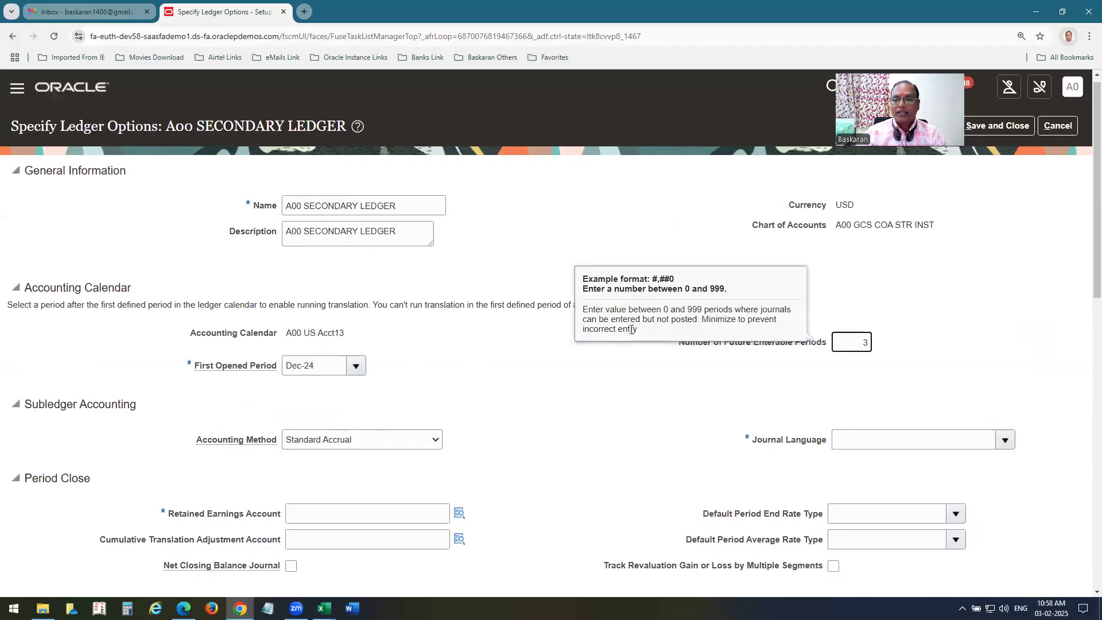
{"action": "scroll", "coordinate": [418, 400], "scroll_direction": "down", "scroll_amount": 1}
{"action": "scroll", "coordinate": [519, 380], "scroll_direction": "down", "scroll_amount": 3}
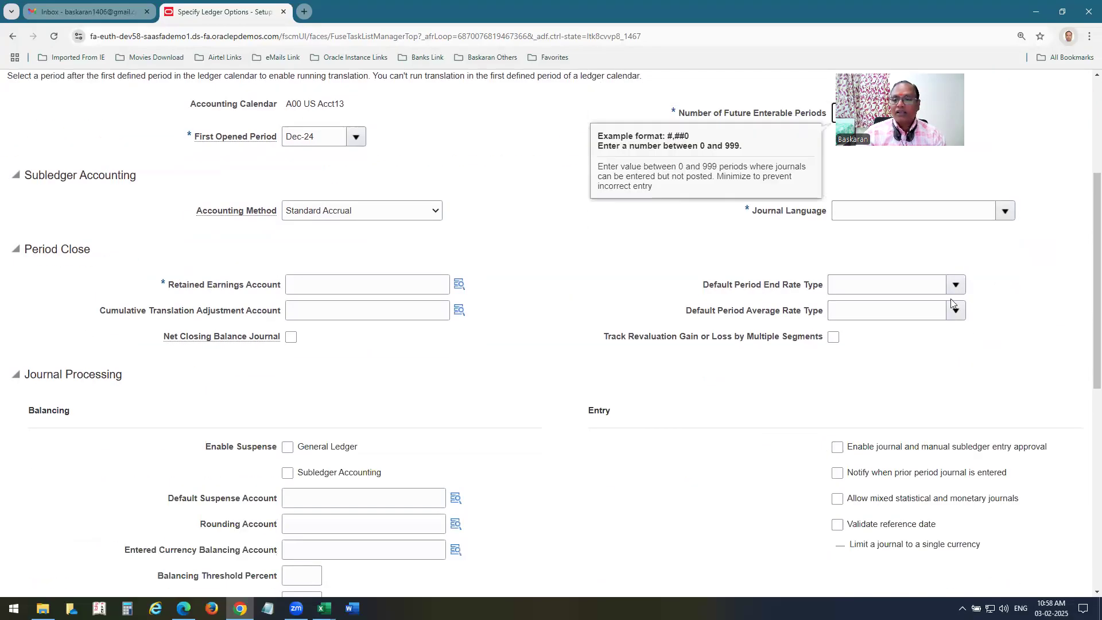
Set the journal language, retained earnings account and cumulative translation adjustment account.
{"action": "left_click", "coordinate": [918, 211]}
{"action": "type", "text": "am"}
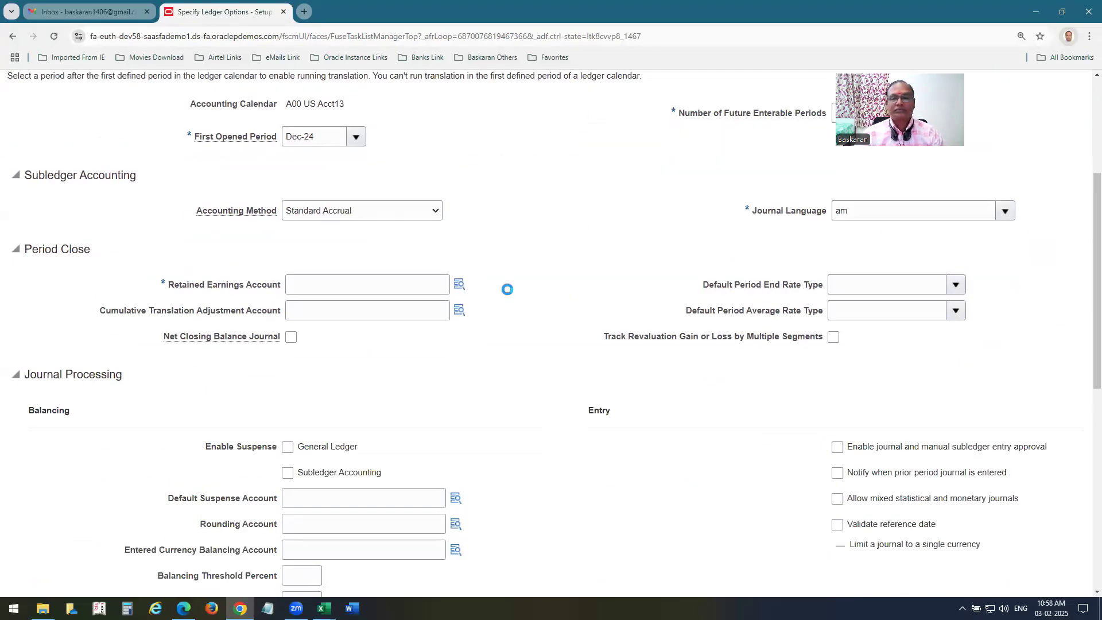
{"action": "left_click", "coordinate": [361, 284]}
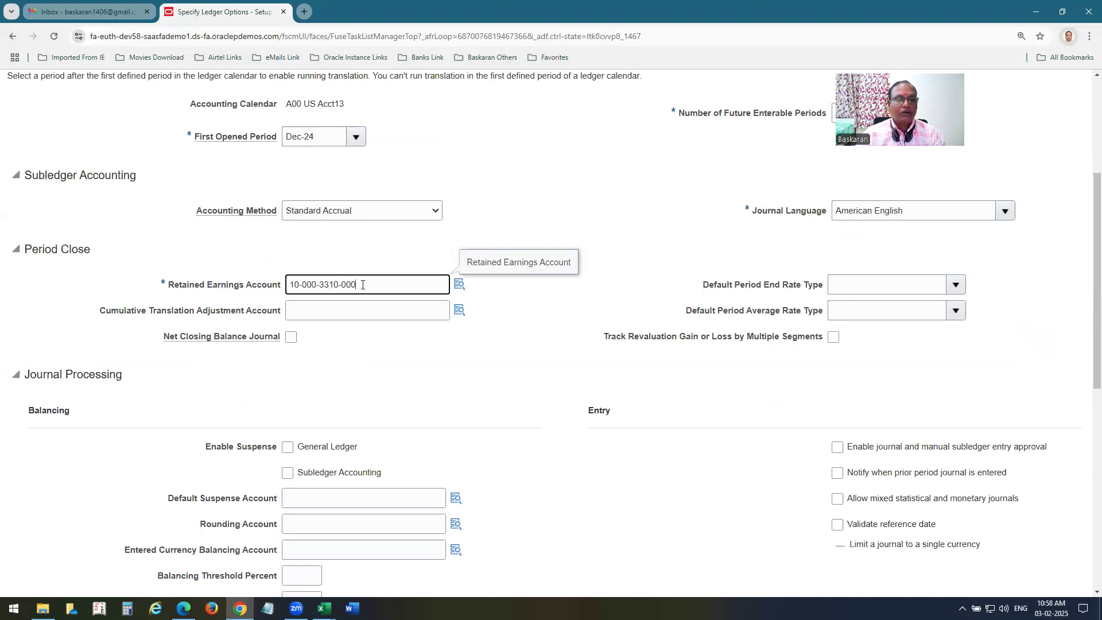
{"action": "left_click", "coordinate": [352, 319]}
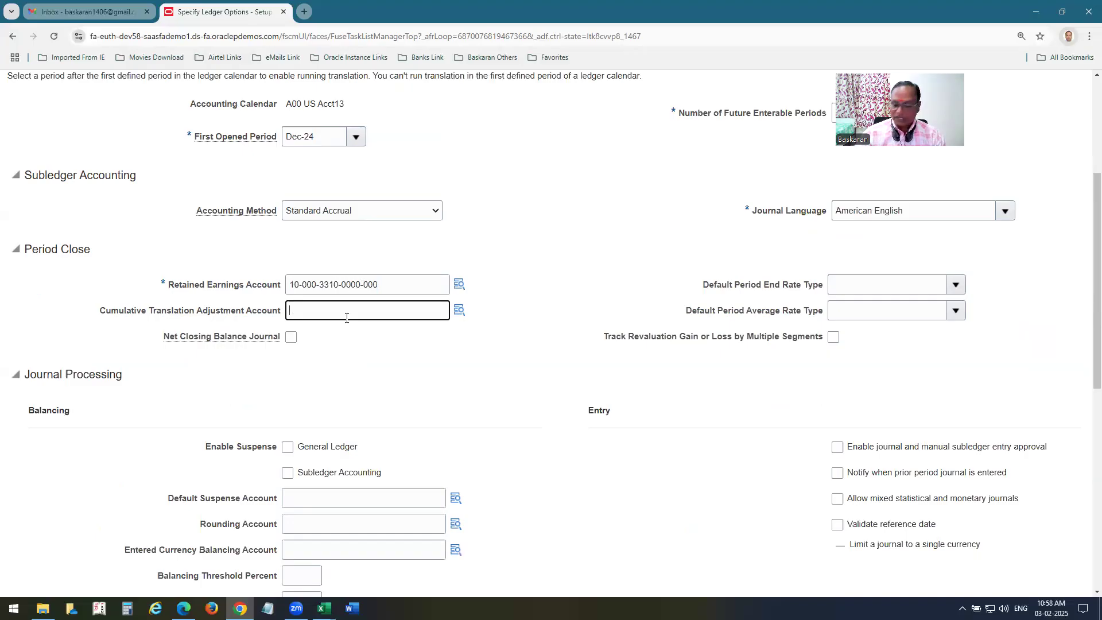
{"action": "type", "text": "10-000-35"}
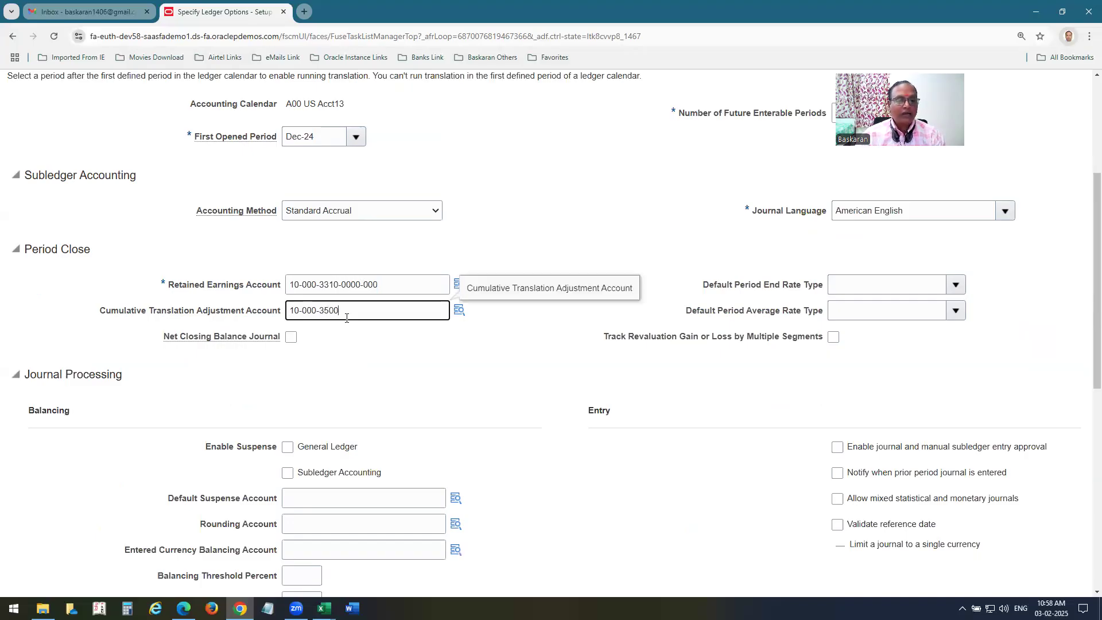
{"action": "type", "text": "0000-000"}
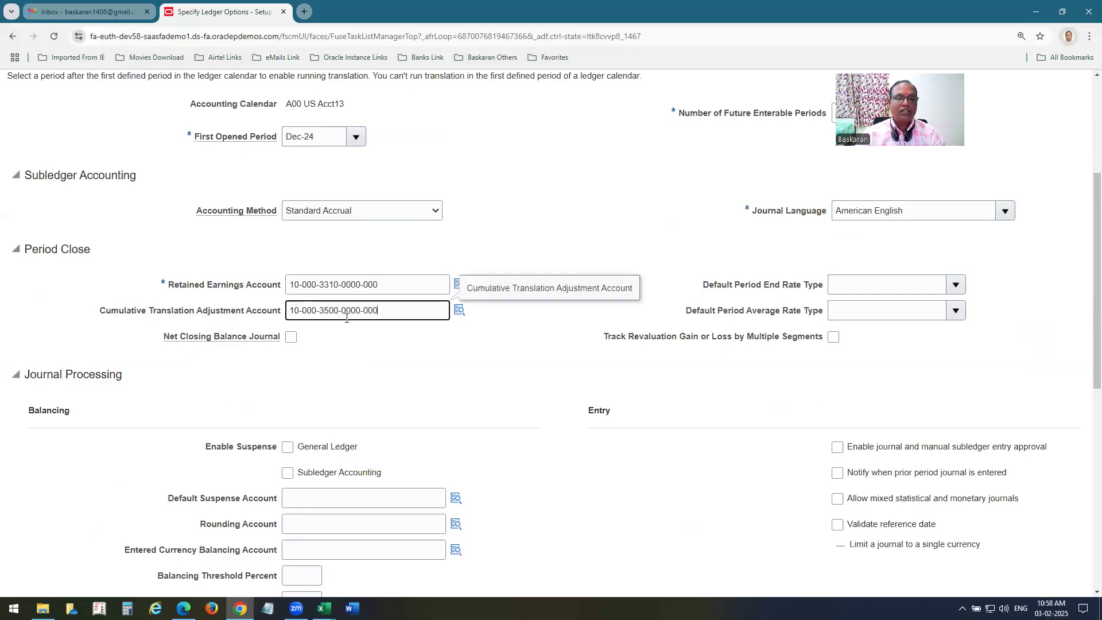
Set both the period end and average rate types to Corporate.
{"action": "left_click", "coordinate": [839, 284]}
{"action": "type", "text": "cor"}
{"action": "key", "text": "Tab"}
{"action": "type", "text": "cor"}
{"action": "key", "text": "Tab"}
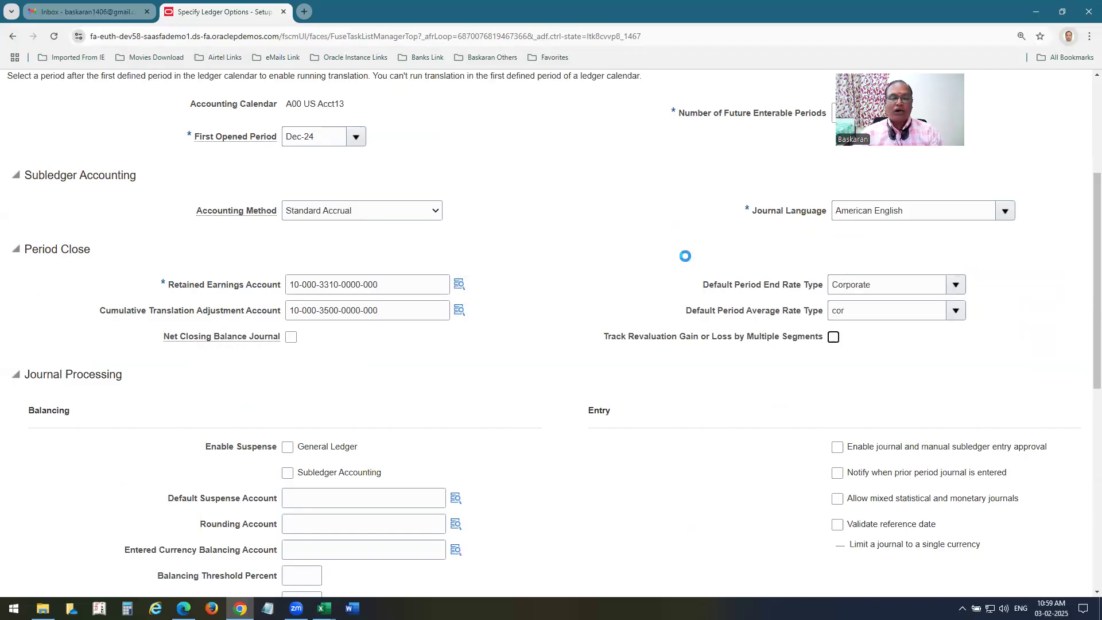
{"action": "scroll", "coordinate": [668, 332], "scroll_direction": "down", "scroll_amount": 4}
{"action": "left_click", "coordinate": [288, 217]}
{"action": "left_click", "coordinate": [323, 270]}
{"action": "type", "text": "10-000-29"}
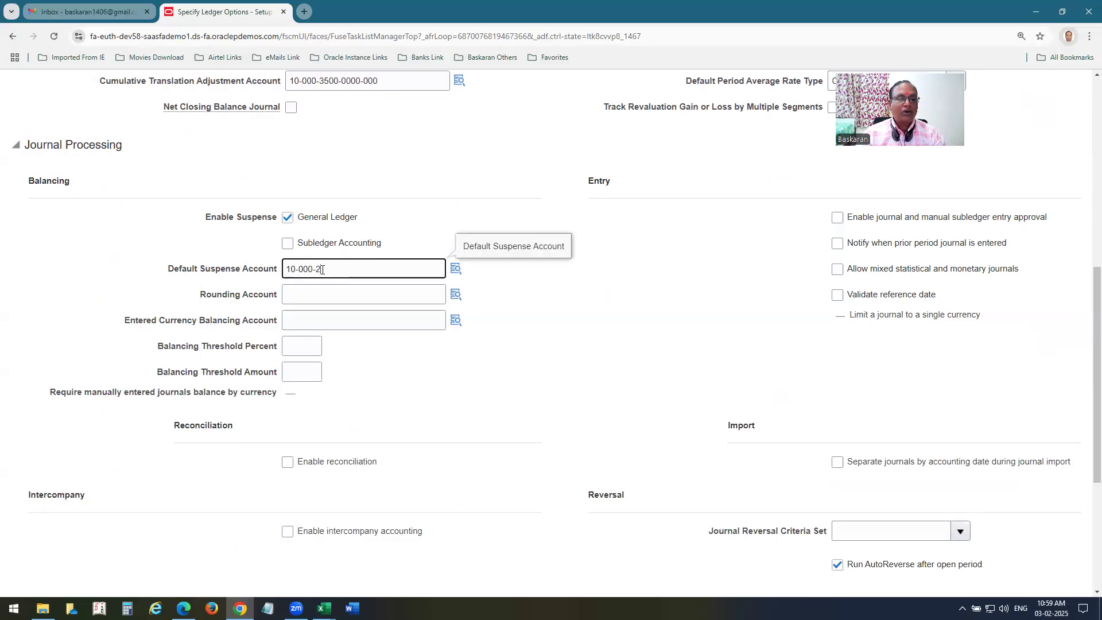
{"action": "type", "text": "90-000"}
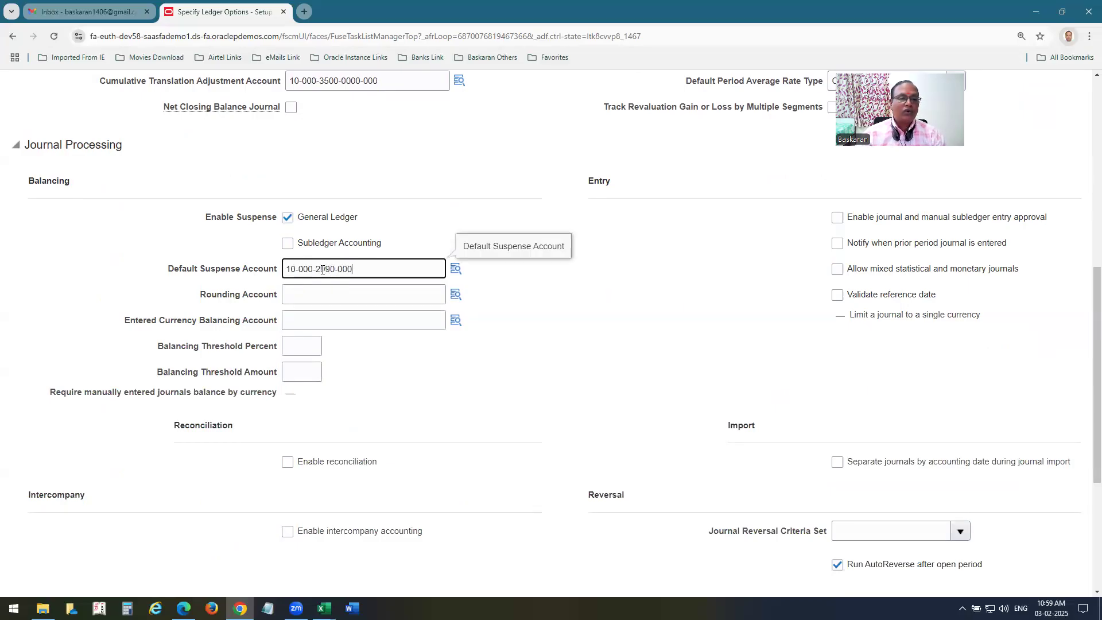
{"action": "type", "text": "0-000"}
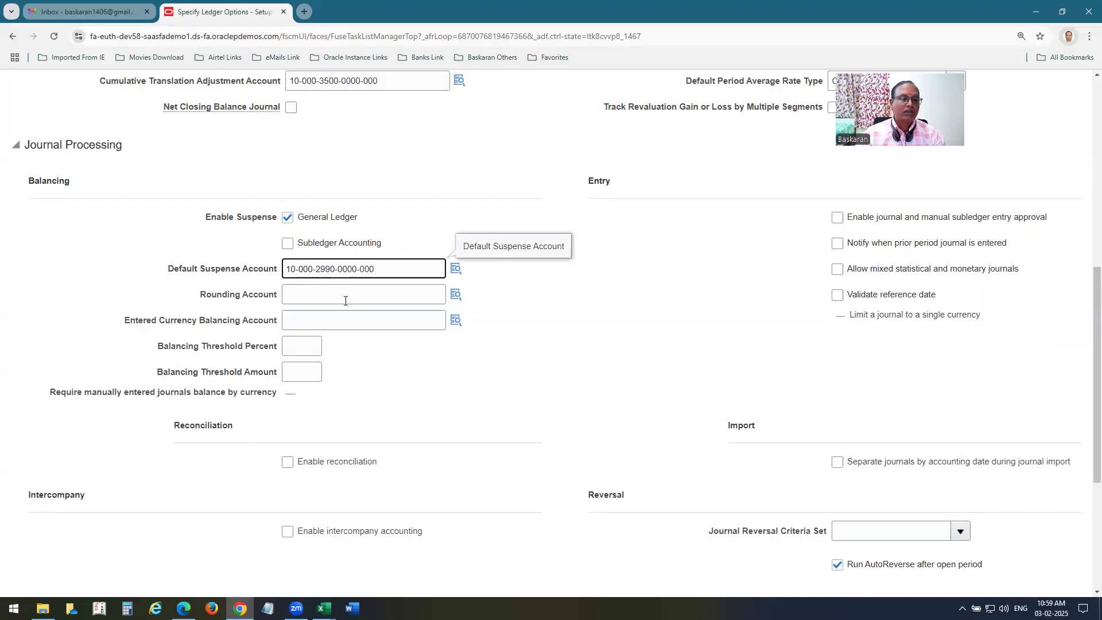
{"action": "left_click", "coordinate": [338, 299]}
{"action": "type", "text": "01-410"}
{"action": "key", "text": "BackSpace"}
{"action": "type", "text": "00-"}
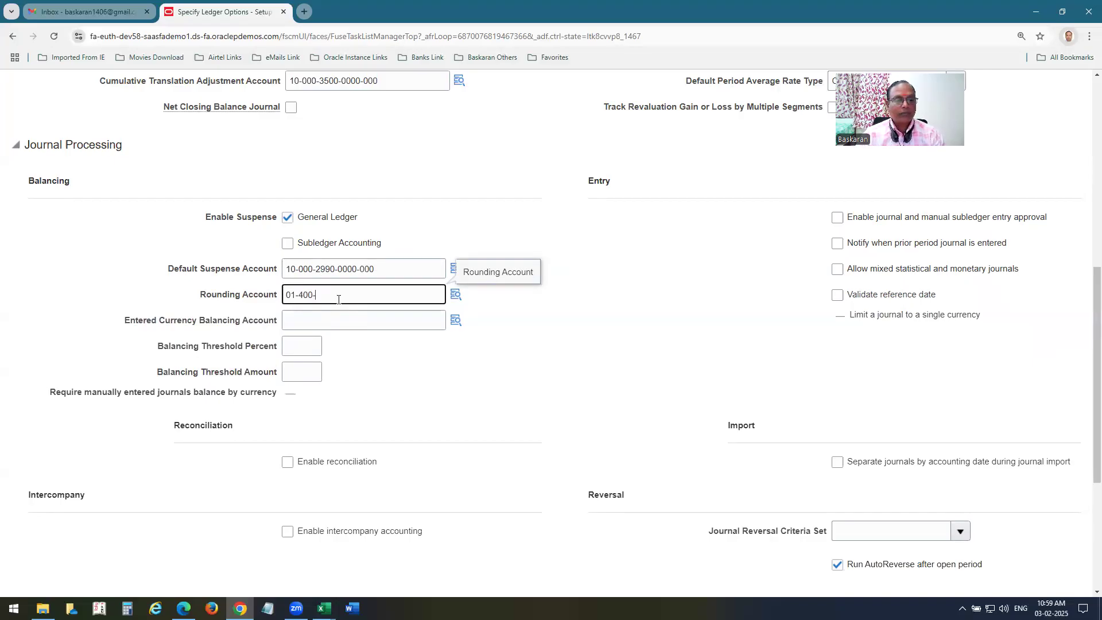
{"action": "type", "text": "72826"}
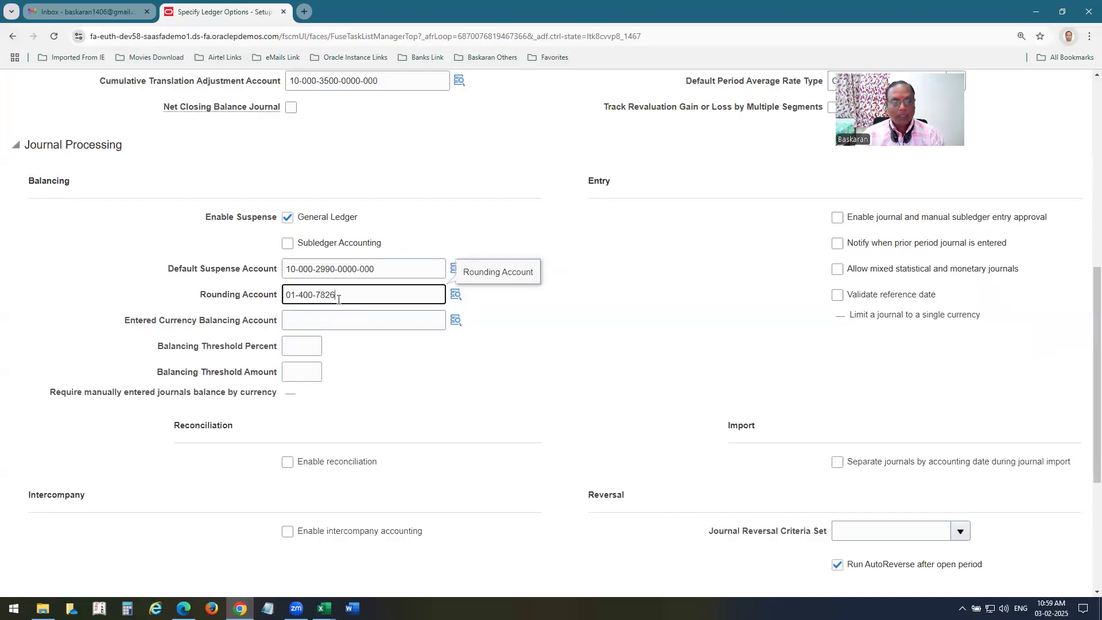
{"action": "type", "text": "-0000-000"}
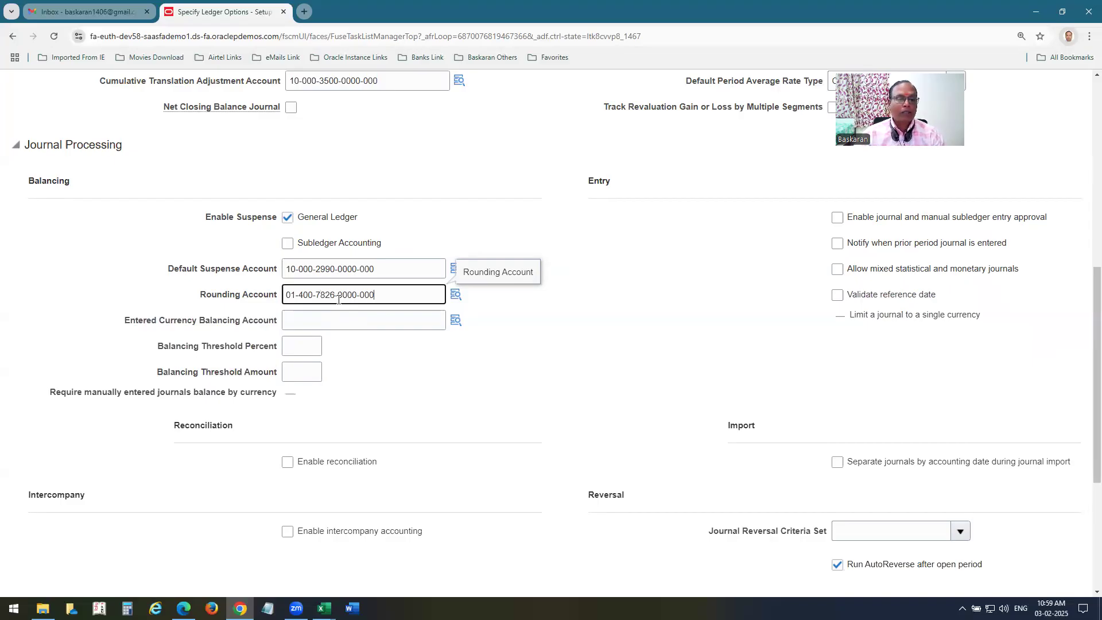
Enable reconciliation and intercompany accounting for the secondary ledger.
{"action": "left_click", "coordinate": [288, 462]}
{"action": "left_click", "coordinate": [288, 530]}
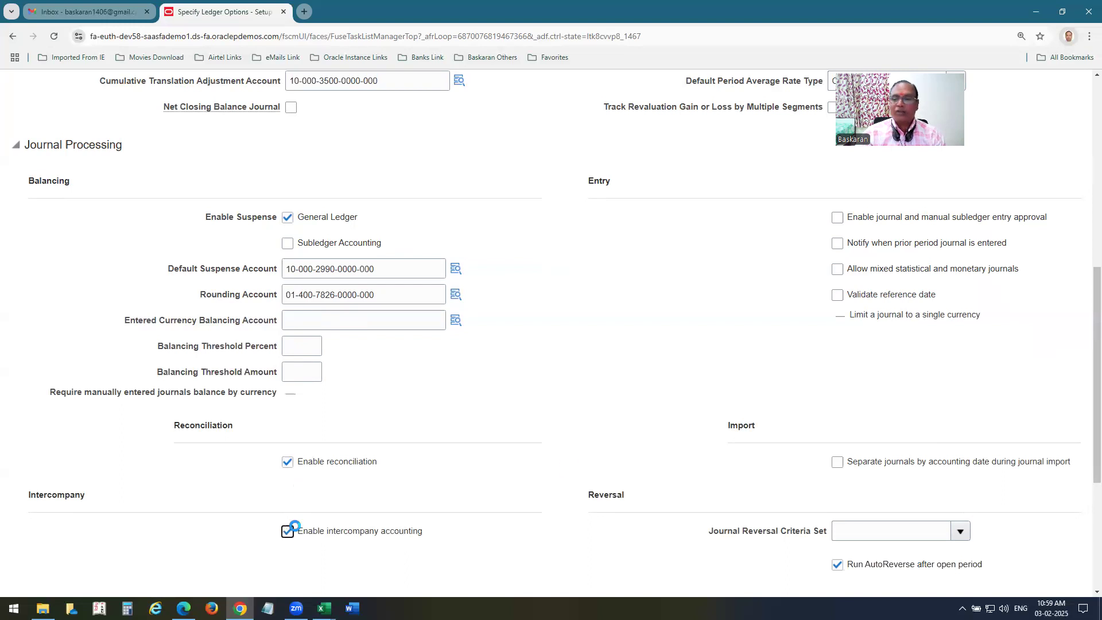
{"action": "scroll", "coordinate": [754, 442], "scroll_direction": "up", "scroll_amount": 5}
{"action": "scroll", "coordinate": [753, 424], "scroll_direction": "up", "scroll_amount": 3}
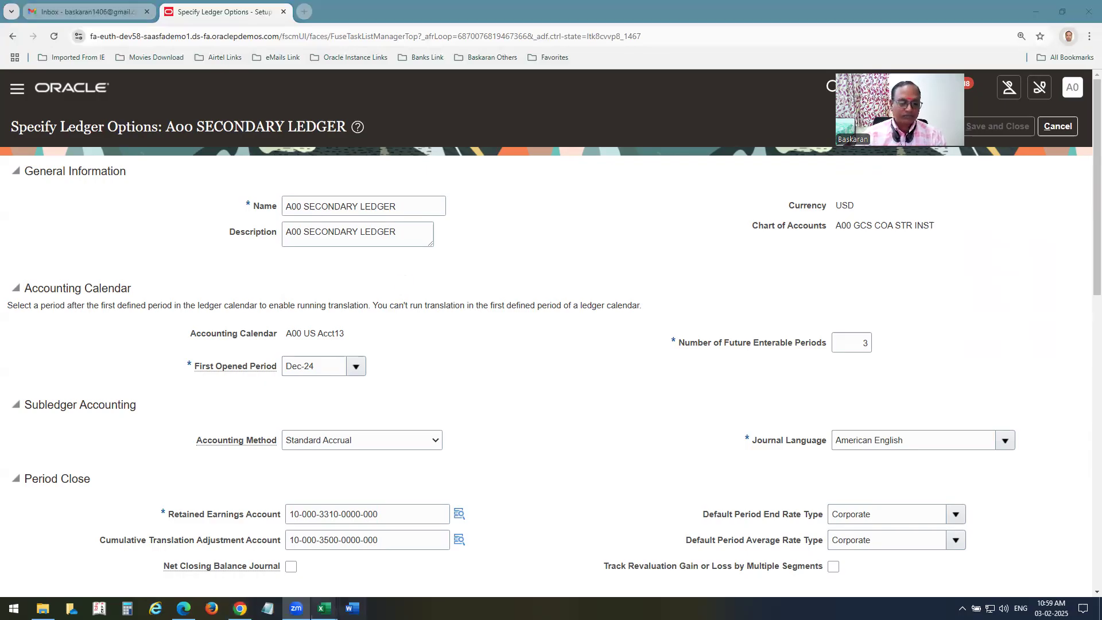
Copy 'Complete Primary to Secondary Ledger Mapping' from cell L593 in Excel, then minimize Excel.
{"action": "mouse_move", "coordinate": [325, 609]}
{"action": "left_click", "coordinate": [404, 573]}
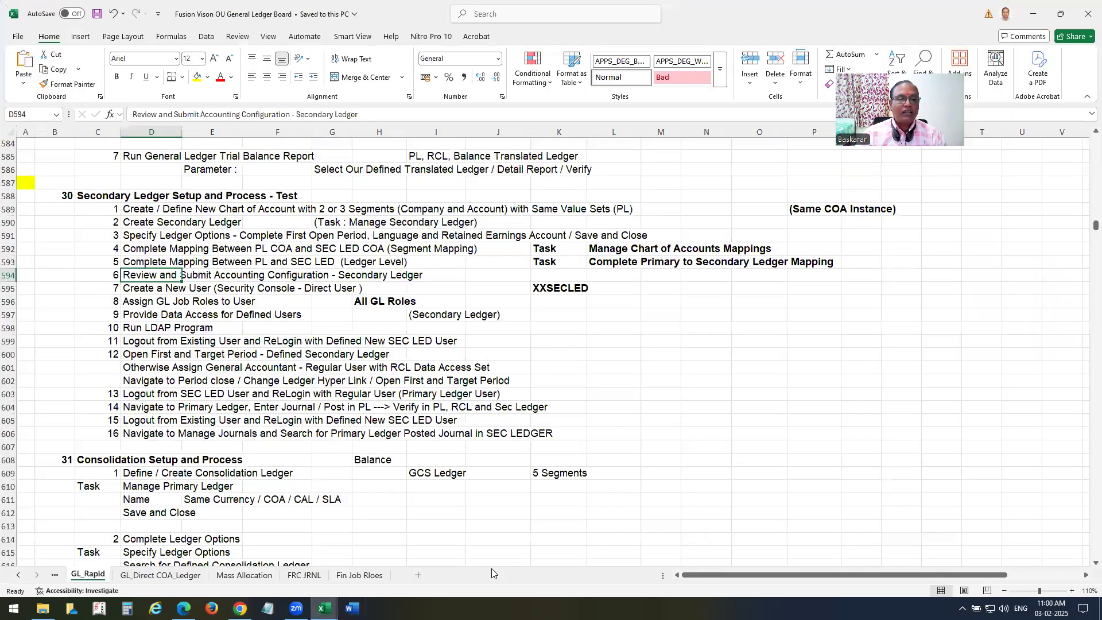
{"action": "left_click", "coordinate": [606, 262]}
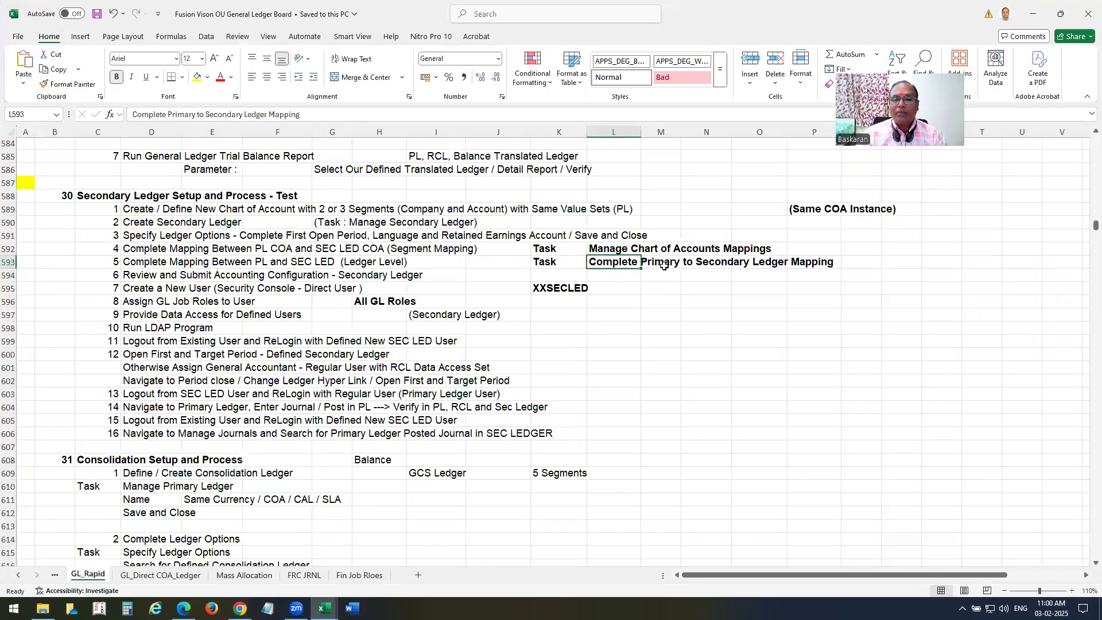
{"action": "key", "text": "ctrl+c"}
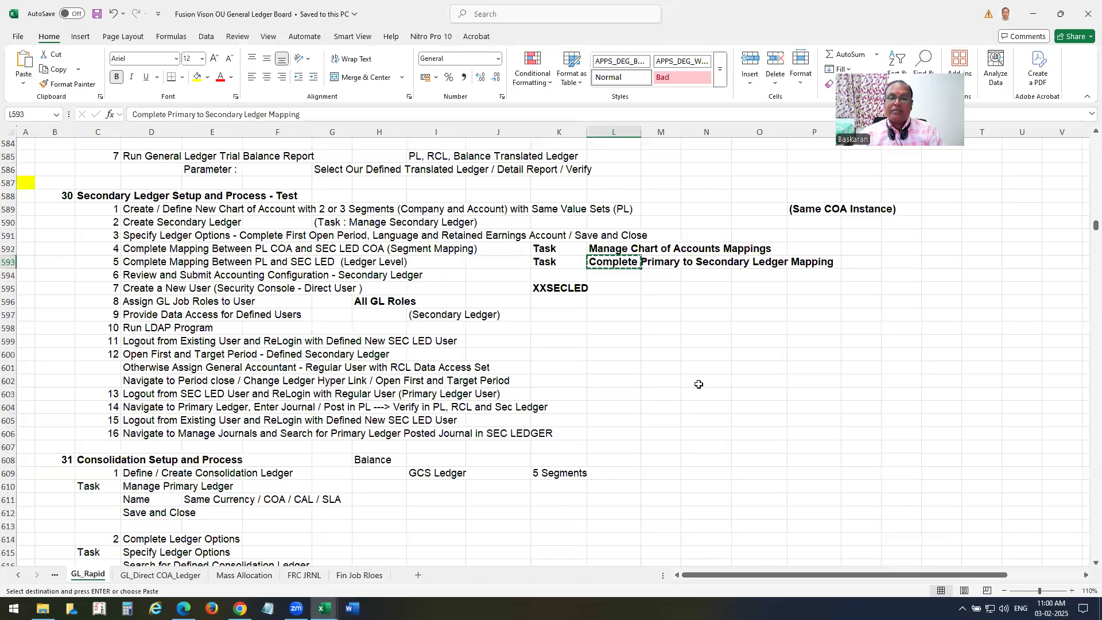
{"action": "left_click", "coordinate": [1033, 14]}
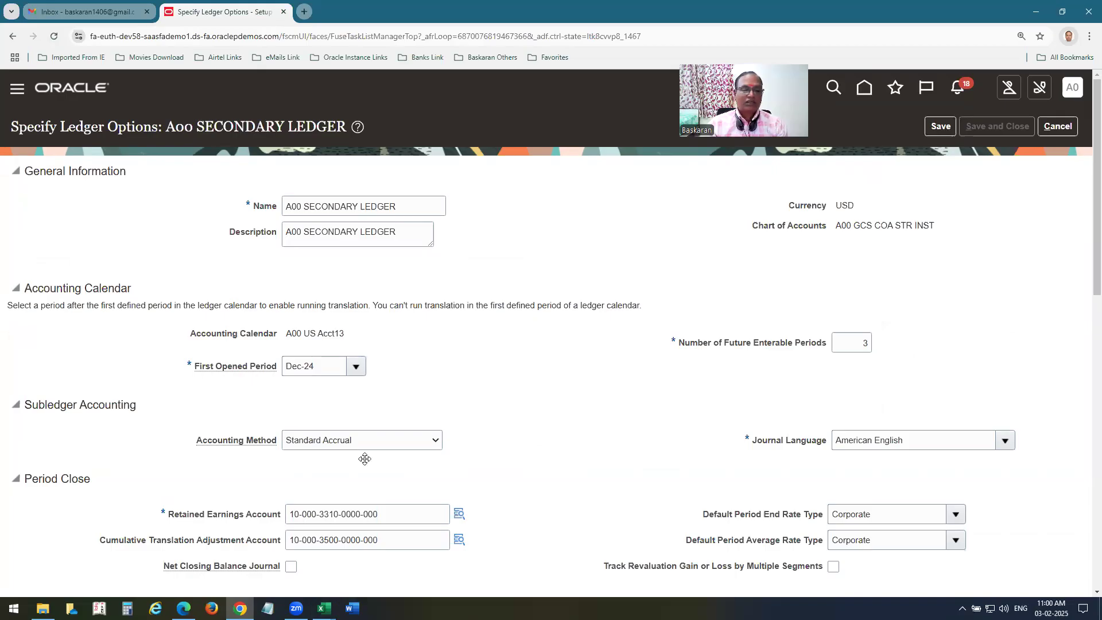
Accept the intercompany confirmation, complete the rounding account with LOB 10 TCS, and save and close the ledger options.
{"action": "left_click", "coordinate": [461, 545]}
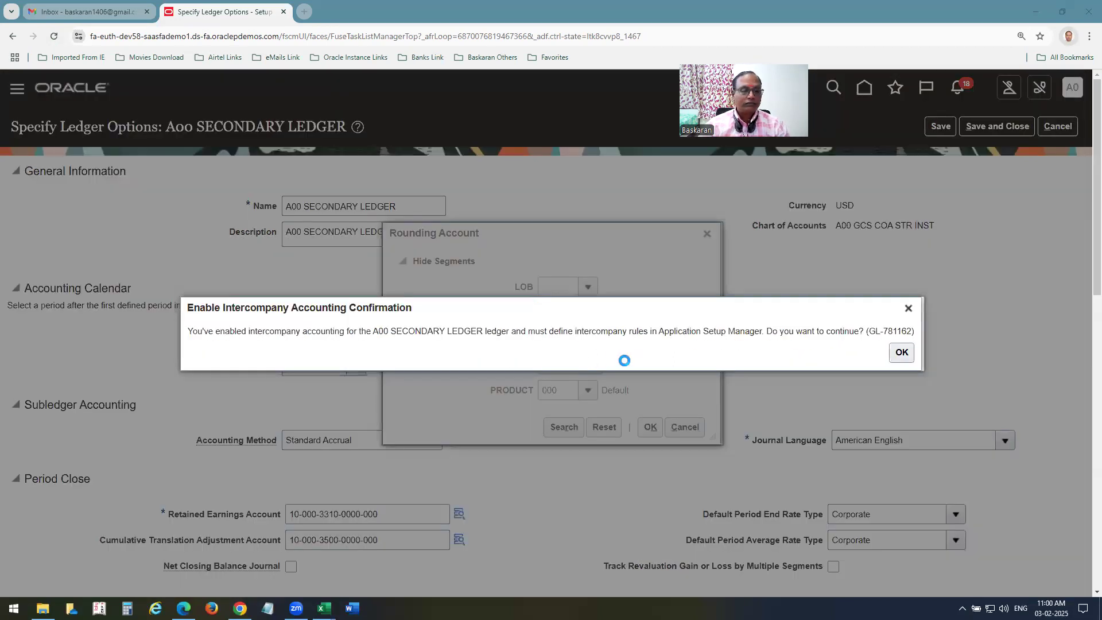
{"action": "left_click", "coordinate": [908, 309]}
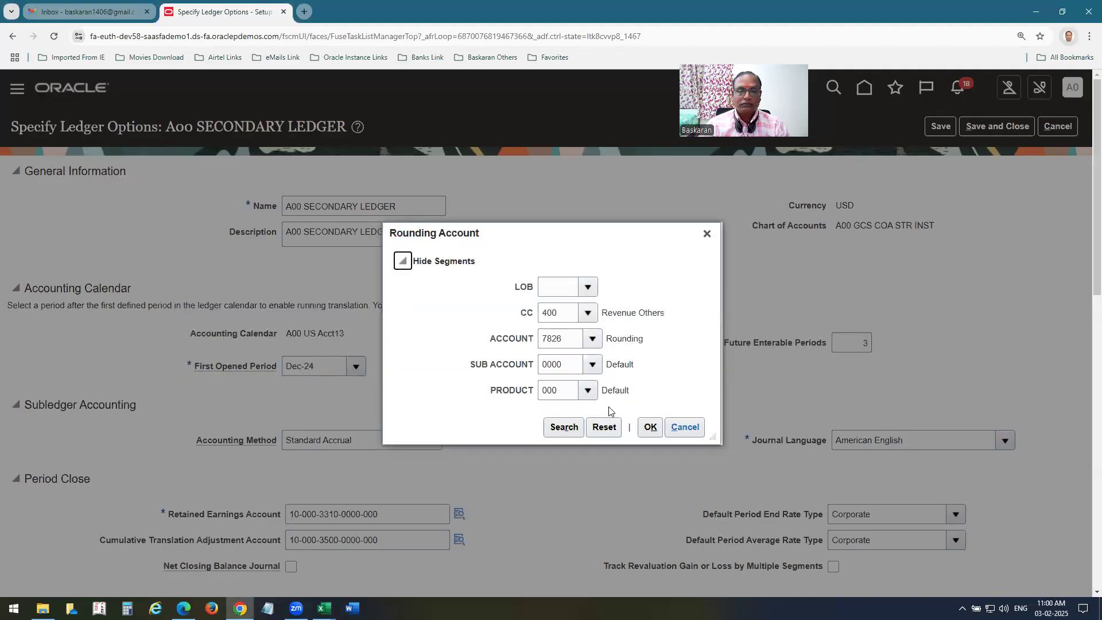
{"action": "left_click", "coordinate": [587, 287]}
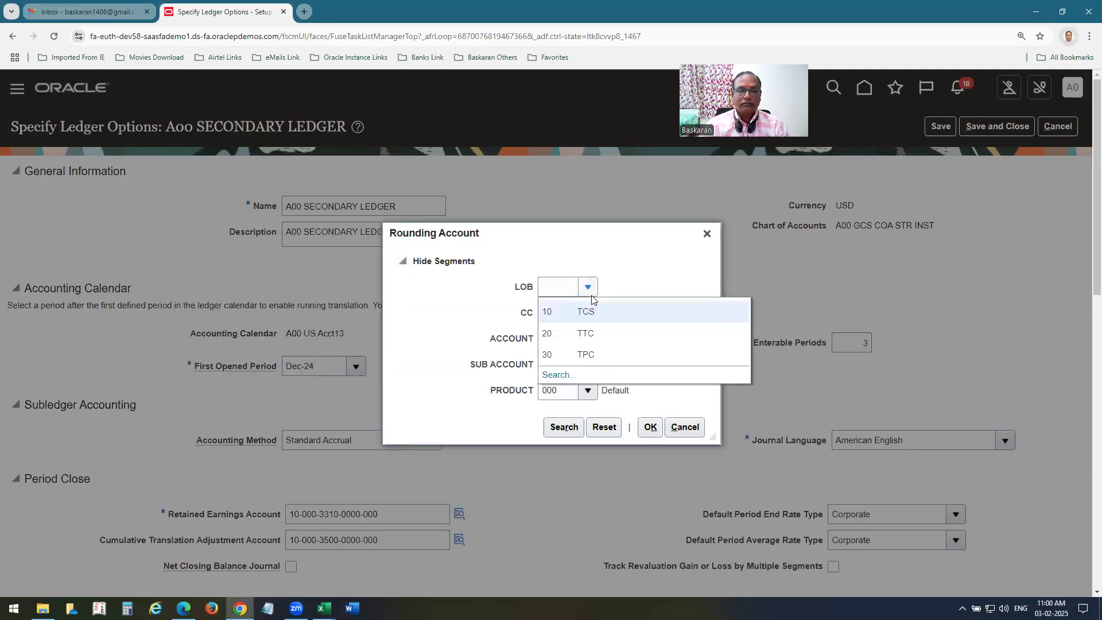
{"action": "left_click", "coordinate": [585, 310]}
{"action": "left_click", "coordinate": [649, 427]}
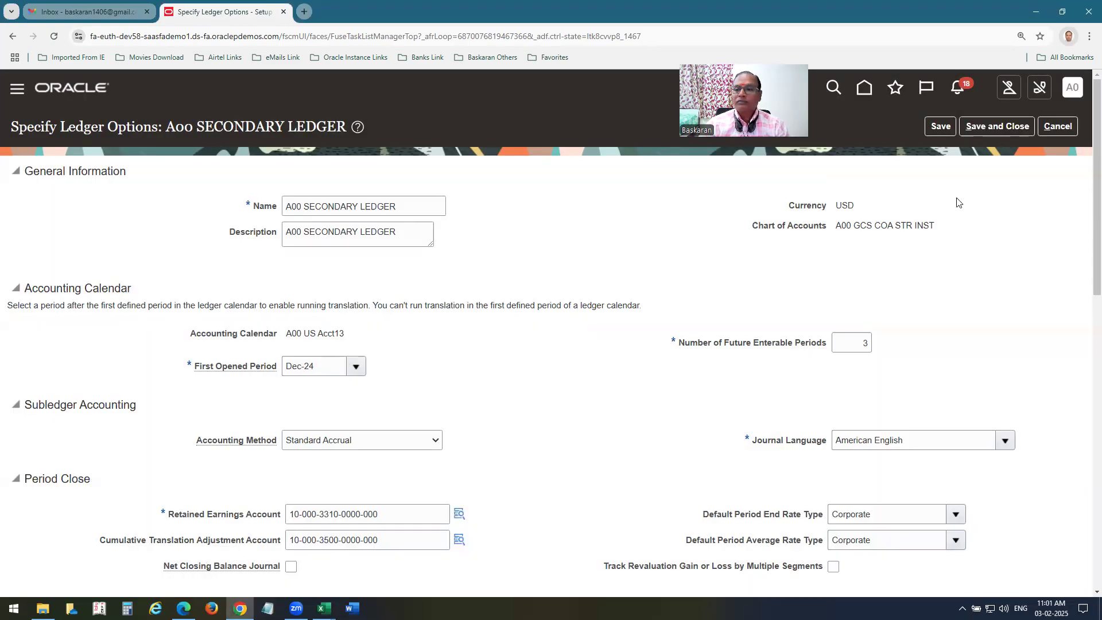
{"action": "left_click", "coordinate": [987, 126]}
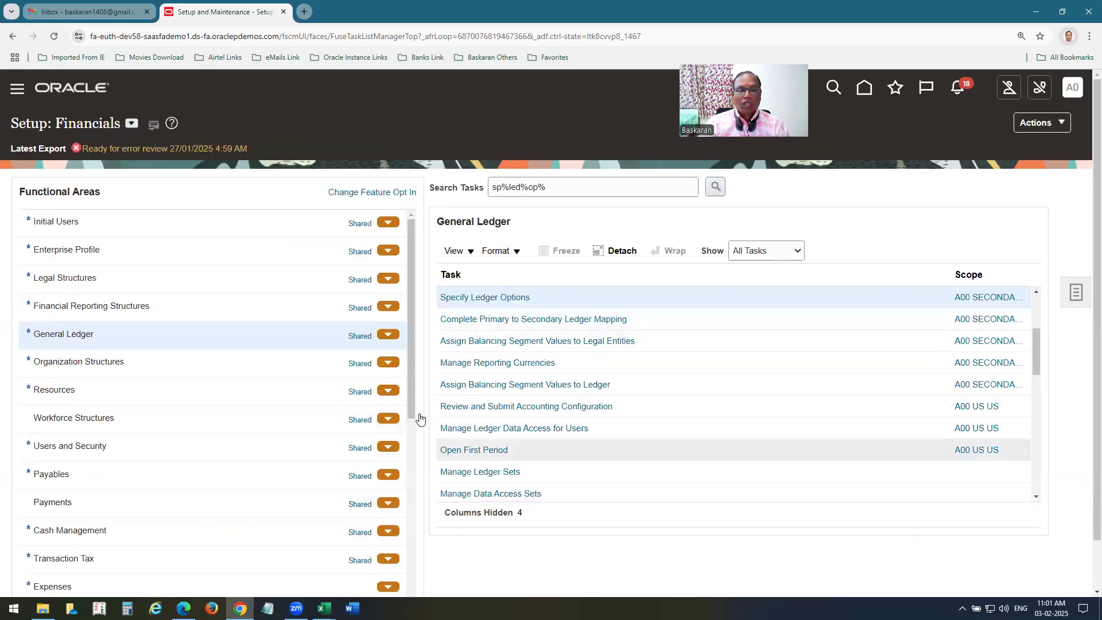
Choose the A00 US PL to US GCS chart of accounts mapping for the secondary ledger.
{"action": "left_click", "coordinate": [591, 326]}
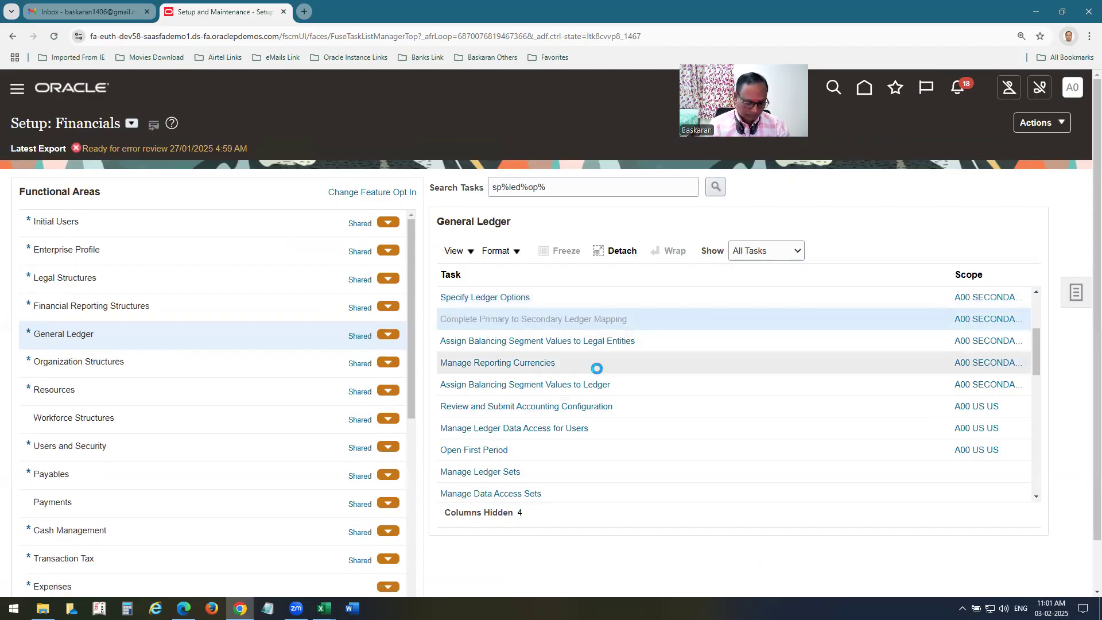
{"action": "left_click", "coordinate": [368, 374]}
{"action": "left_click", "coordinate": [350, 405]}
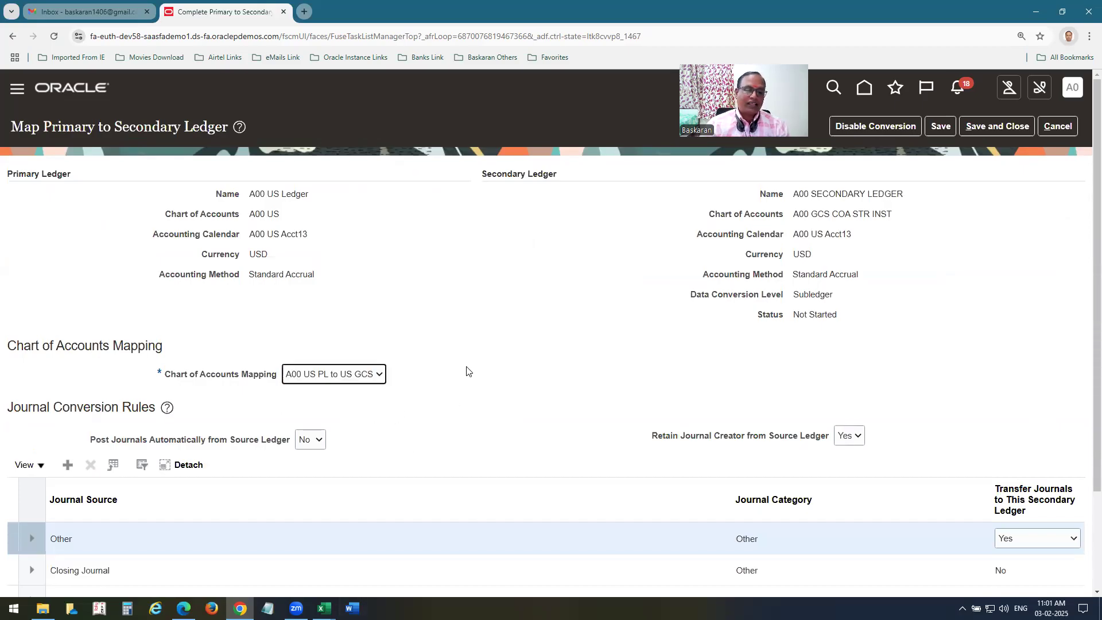
{"action": "scroll", "coordinate": [468, 371], "scroll_direction": "down", "scroll_amount": 2}
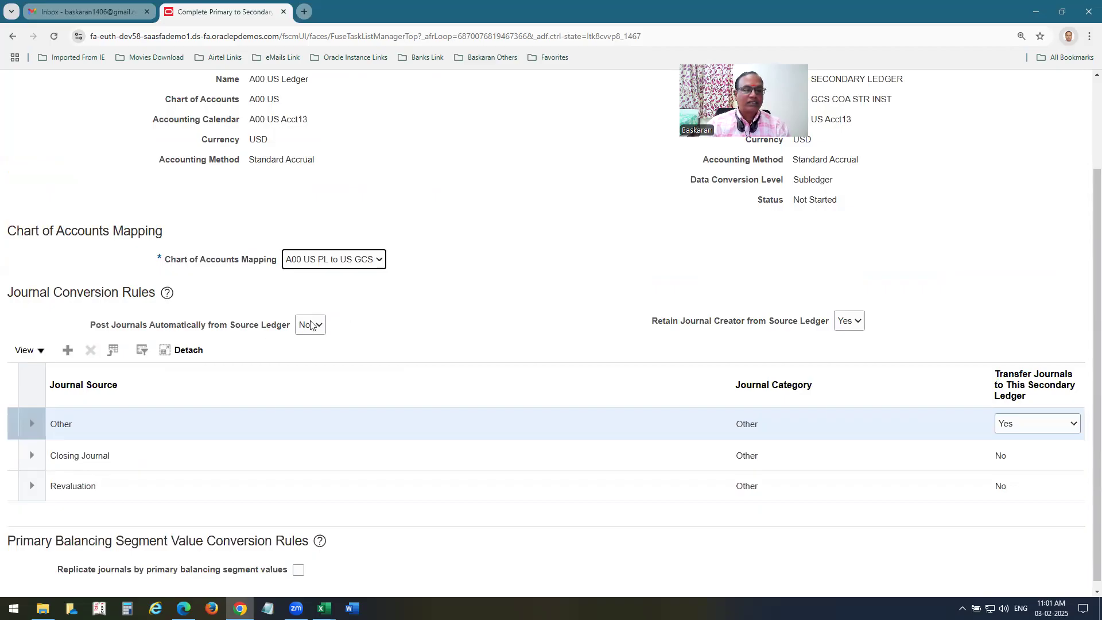
{"action": "scroll", "coordinate": [631, 345], "scroll_direction": "up", "scroll_amount": 2}
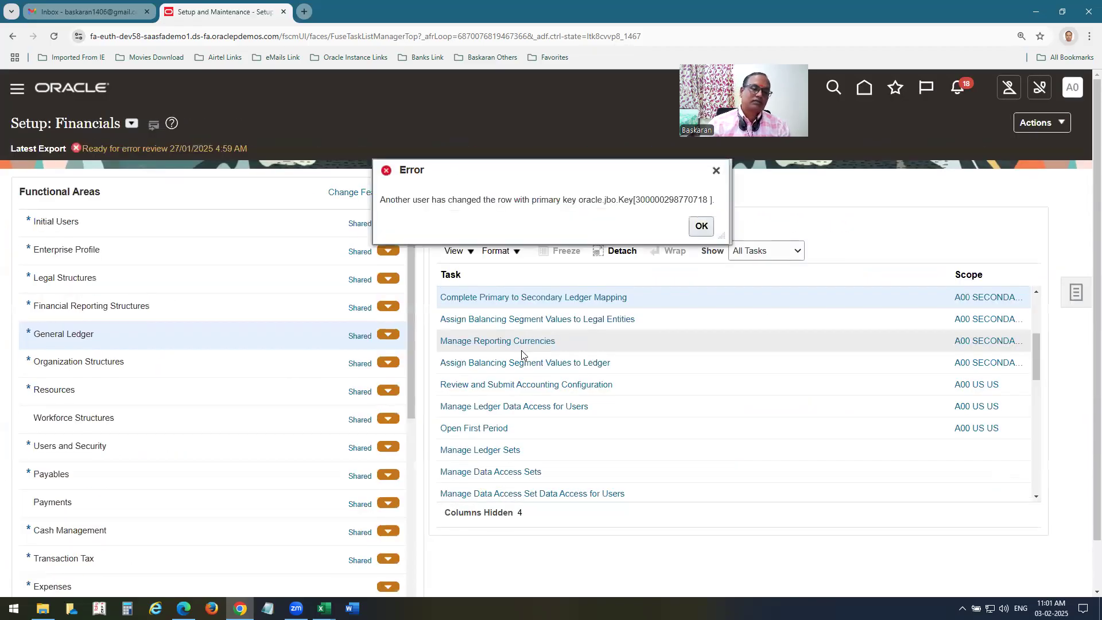
{"action": "left_click", "coordinate": [701, 227]}
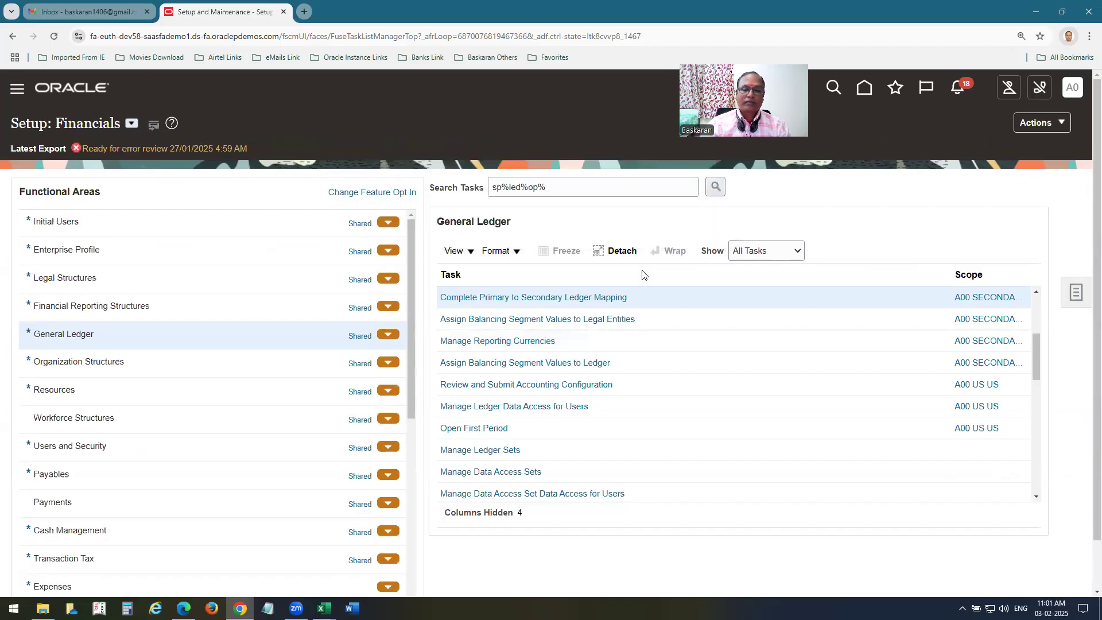
Reopen the ledger mapping task, save and close it, and return home.
{"action": "left_click", "coordinate": [580, 298]}
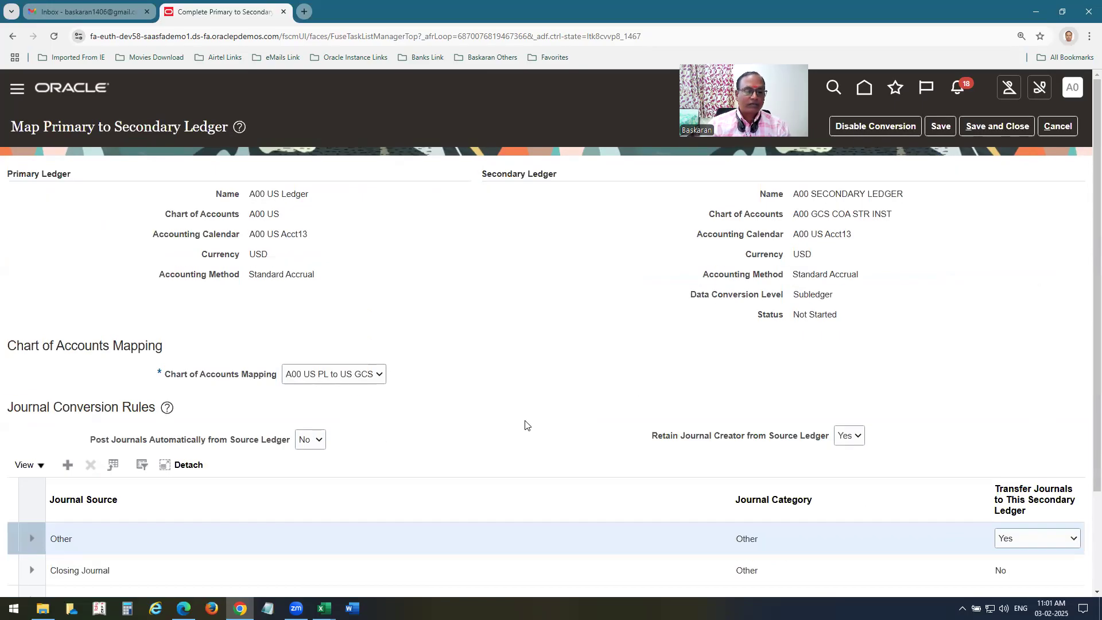
{"action": "left_click", "coordinate": [997, 127]}
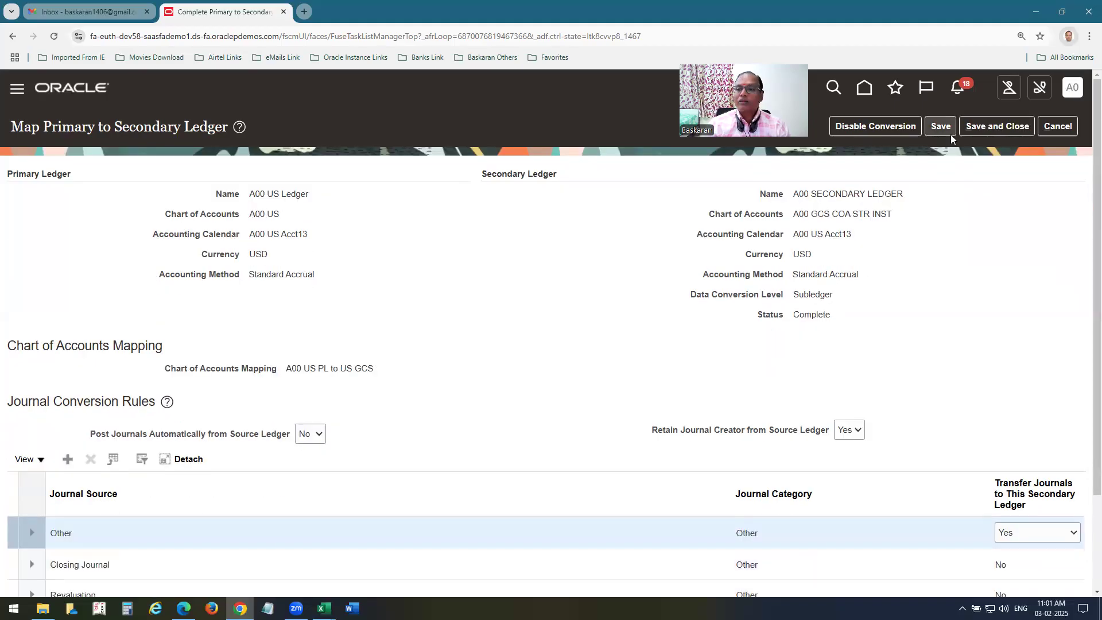
{"action": "left_click", "coordinate": [997, 126]}
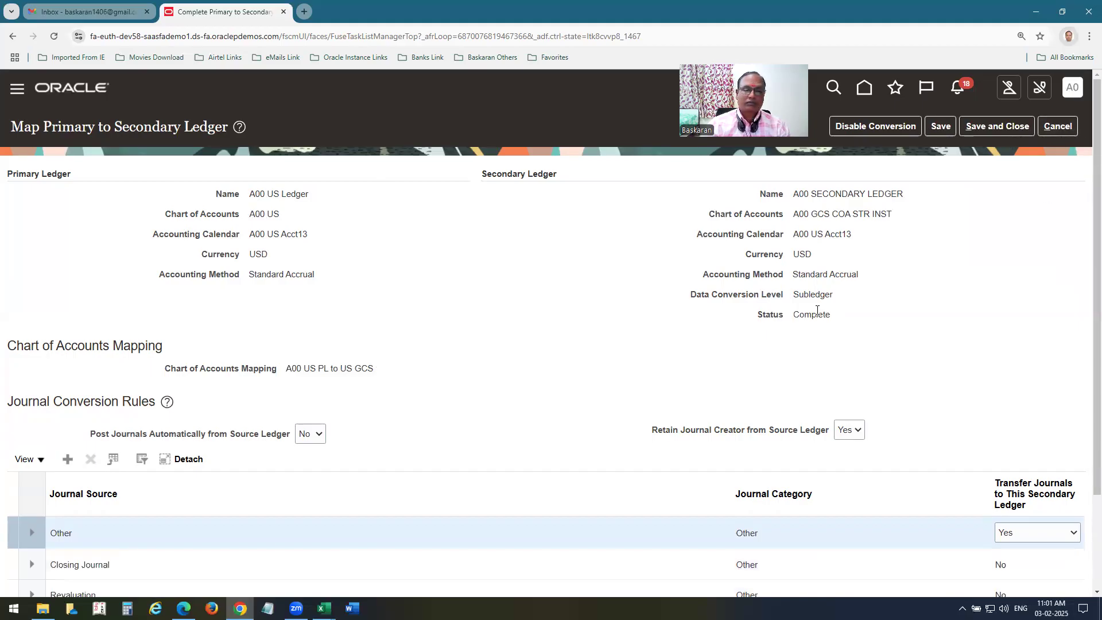
{"action": "left_click", "coordinate": [1059, 125]}
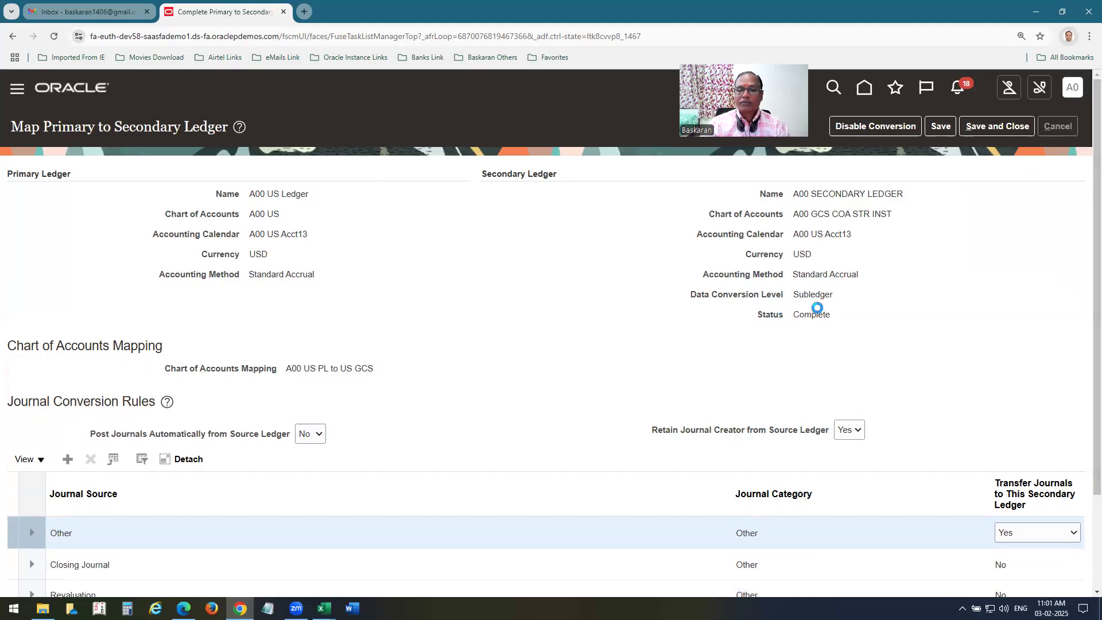
{"action": "left_click", "coordinate": [87, 88]}
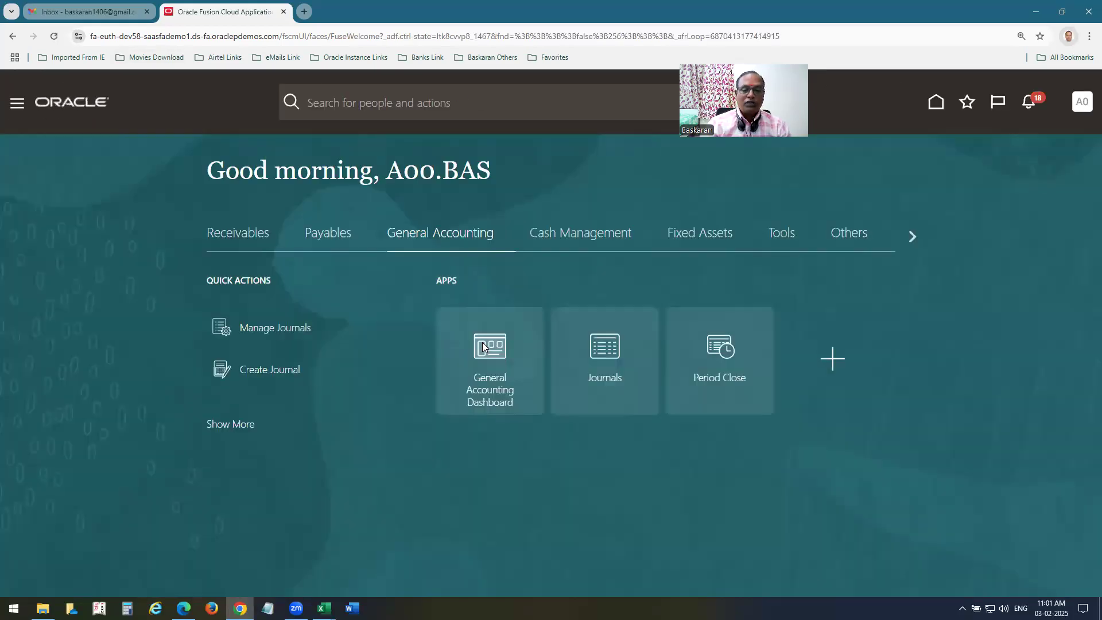
Find Review and Submit Accounting Configuration in Setup and Maintenance with review%sub% and submit it.
{"action": "left_click", "coordinate": [1082, 101]}
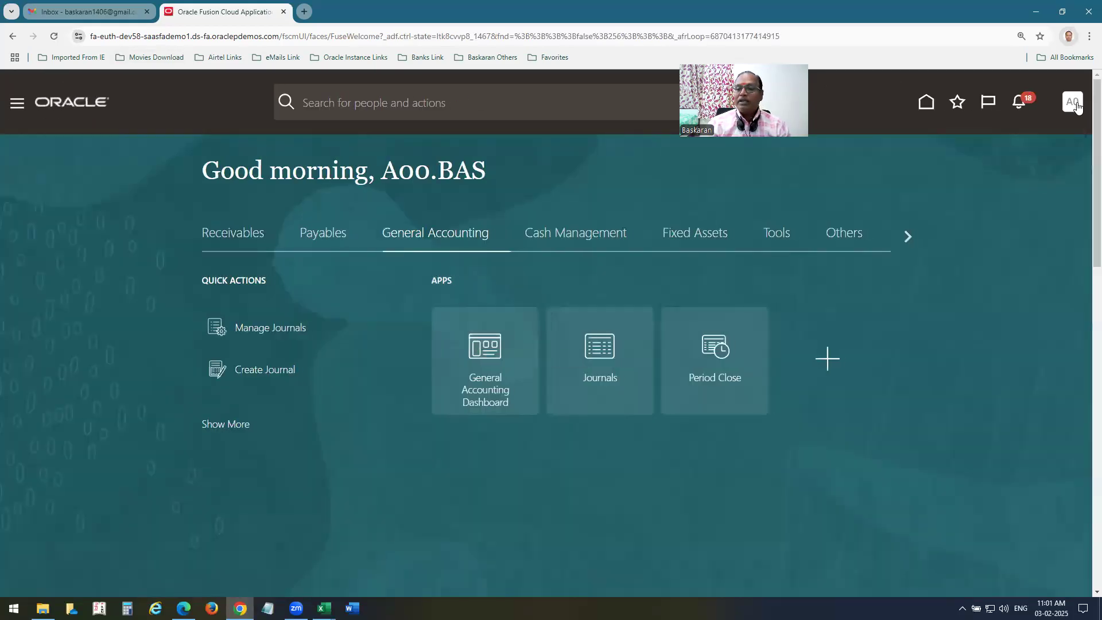
{"action": "left_click", "coordinate": [842, 316]}
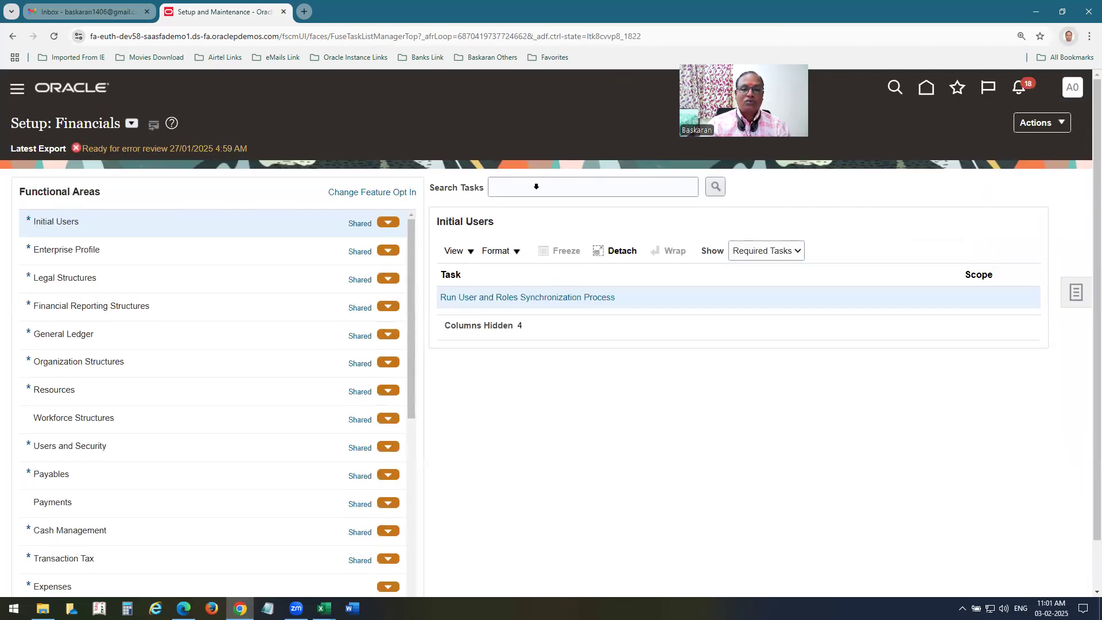
{"action": "left_click", "coordinate": [537, 187]}
{"action": "type", "text": "r"}
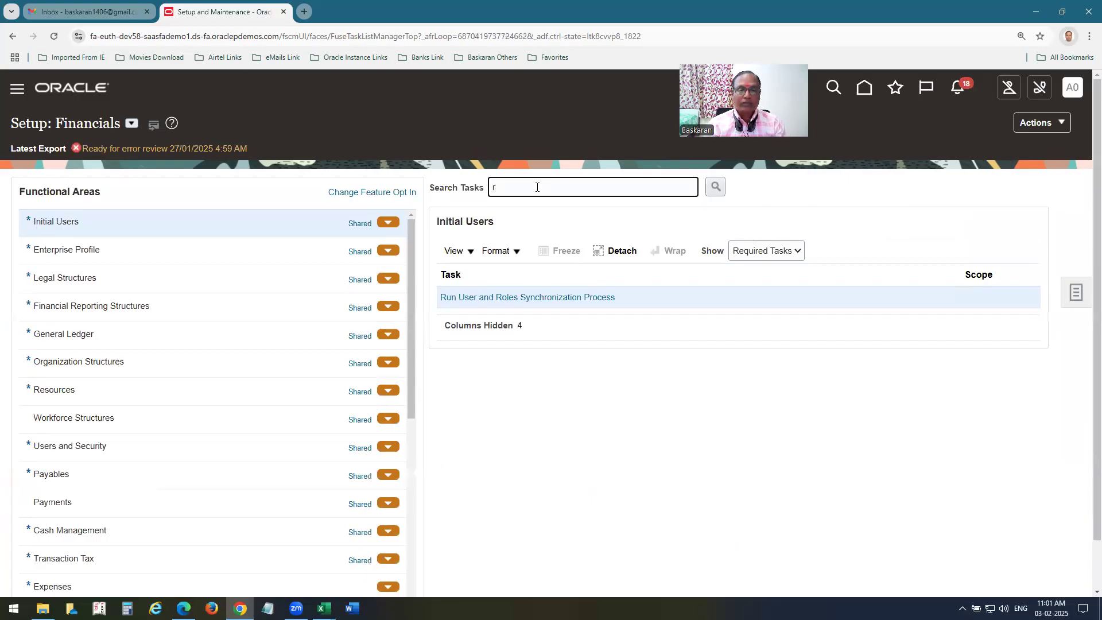
{"action": "key", "text": "BackSpace"}
{"action": "type", "text": "review"}
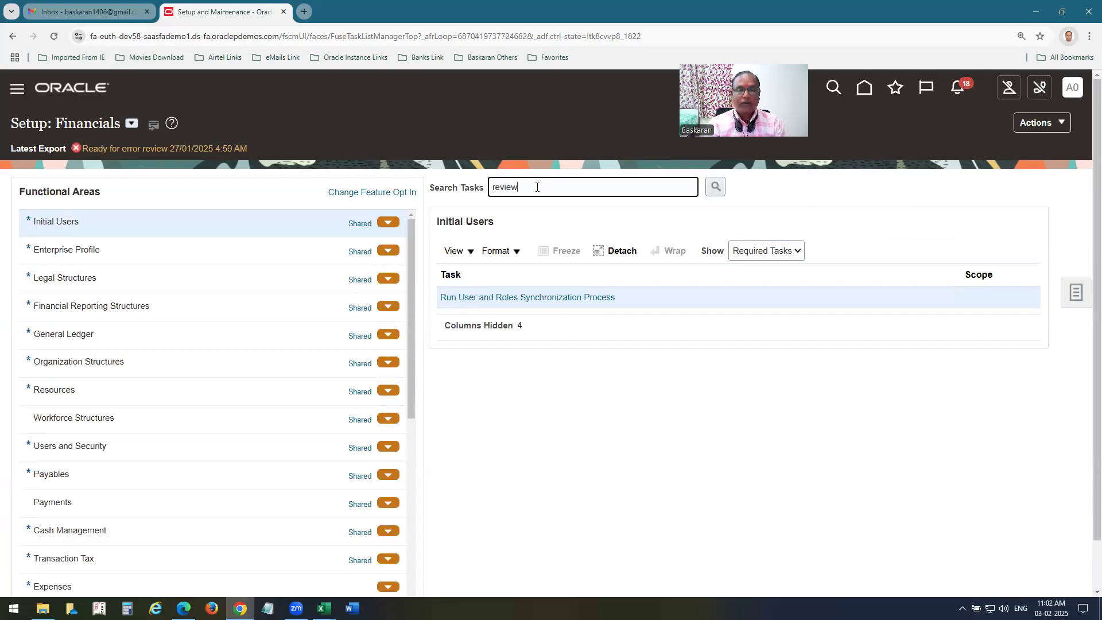
{"action": "type", "text": "%sub%"}
{"action": "key", "text": "Return"}
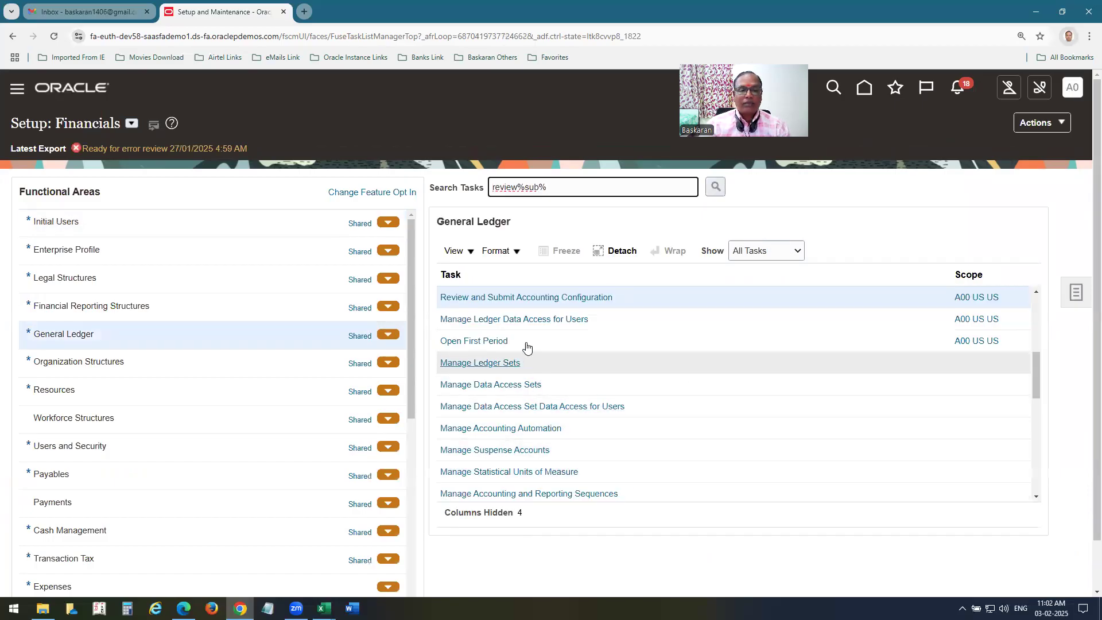
{"action": "left_click", "coordinate": [551, 299]}
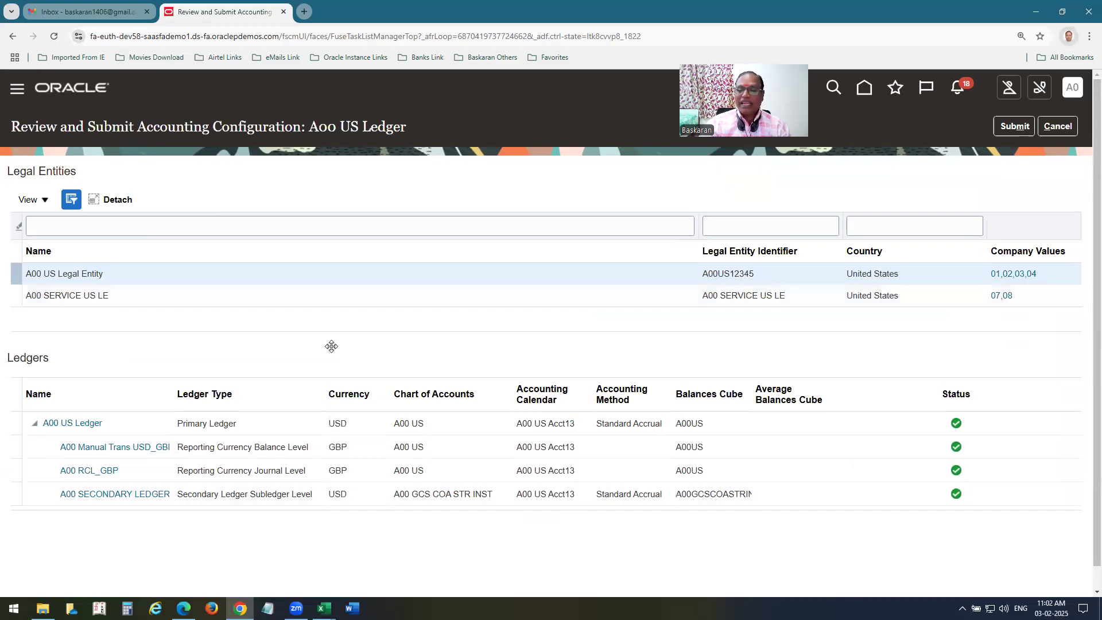
{"action": "left_click", "coordinate": [1014, 126]}
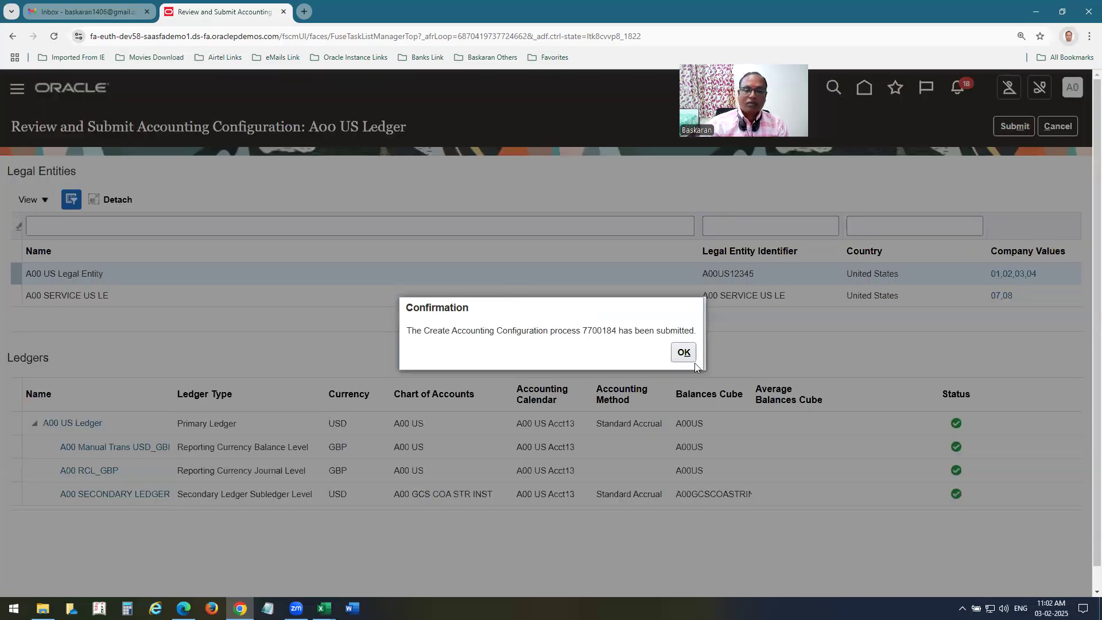
{"action": "left_click", "coordinate": [692, 360]}
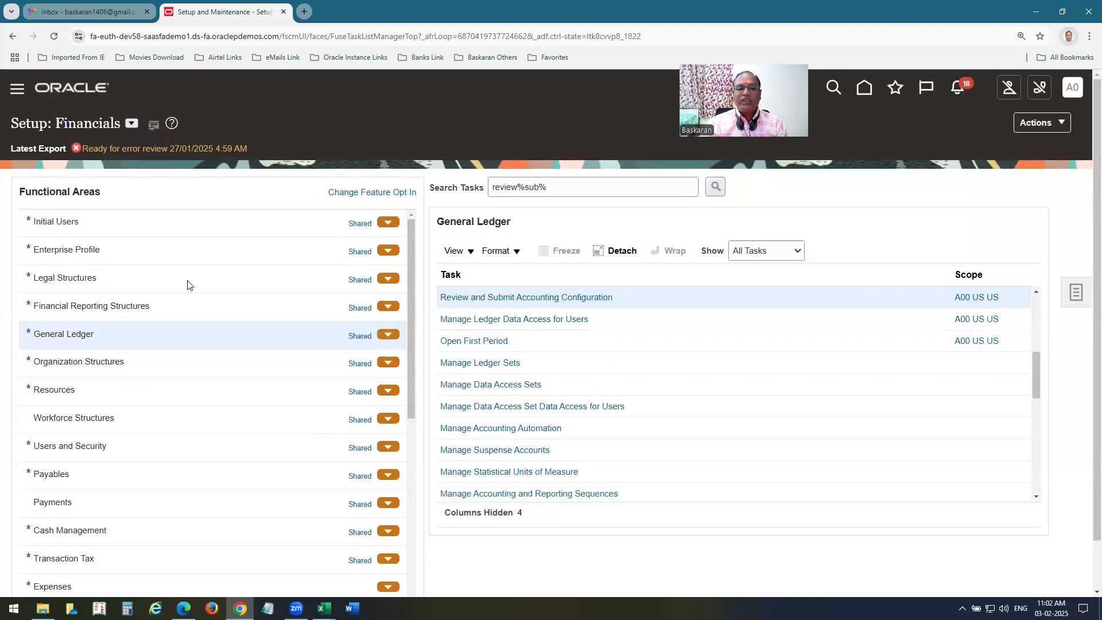
{"action": "left_click", "coordinate": [894, 87]}
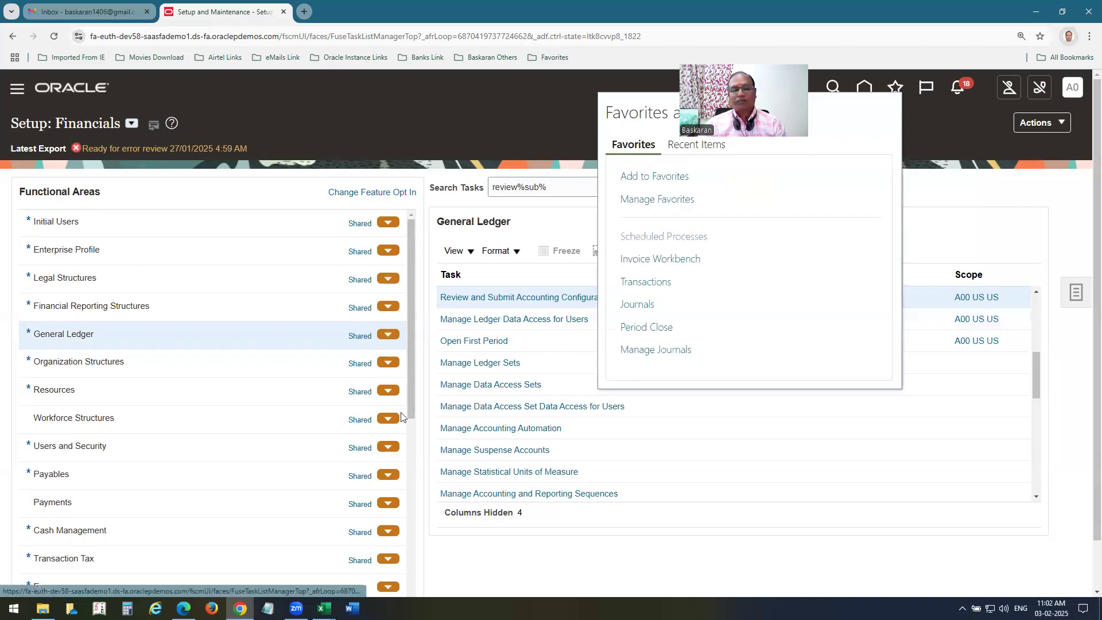
{"action": "left_click", "coordinate": [663, 236]}
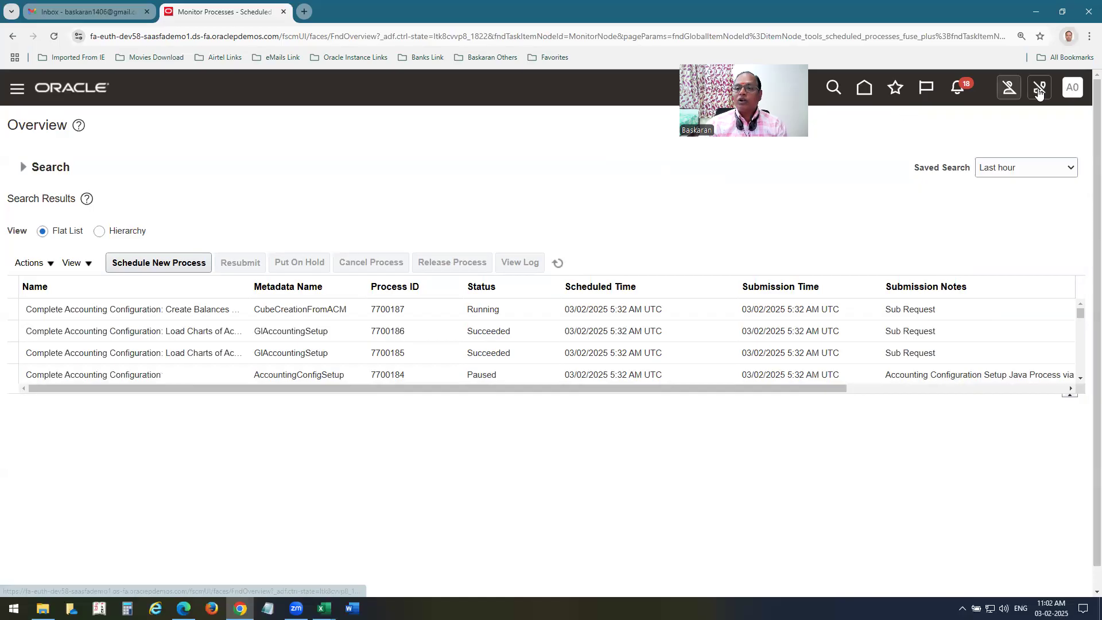
{"action": "left_click", "coordinate": [1072, 91]}
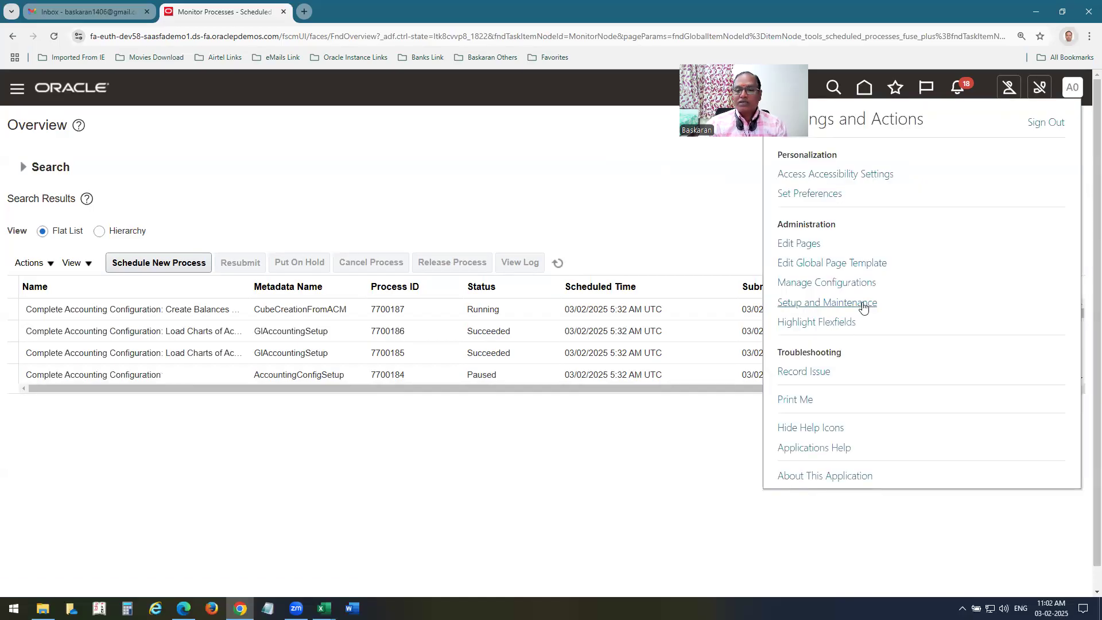
{"action": "left_click", "coordinate": [861, 302]}
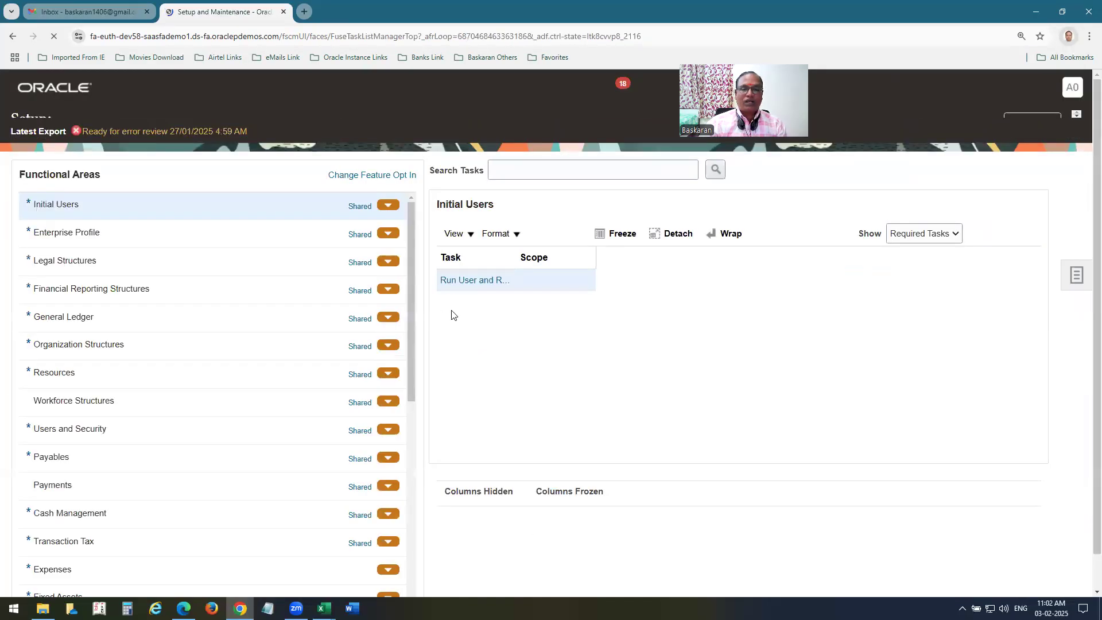
Open Manage Data Access for Users with a mana% search and start a new assignment.
{"action": "type", "text": "mana%data%acc%users"}
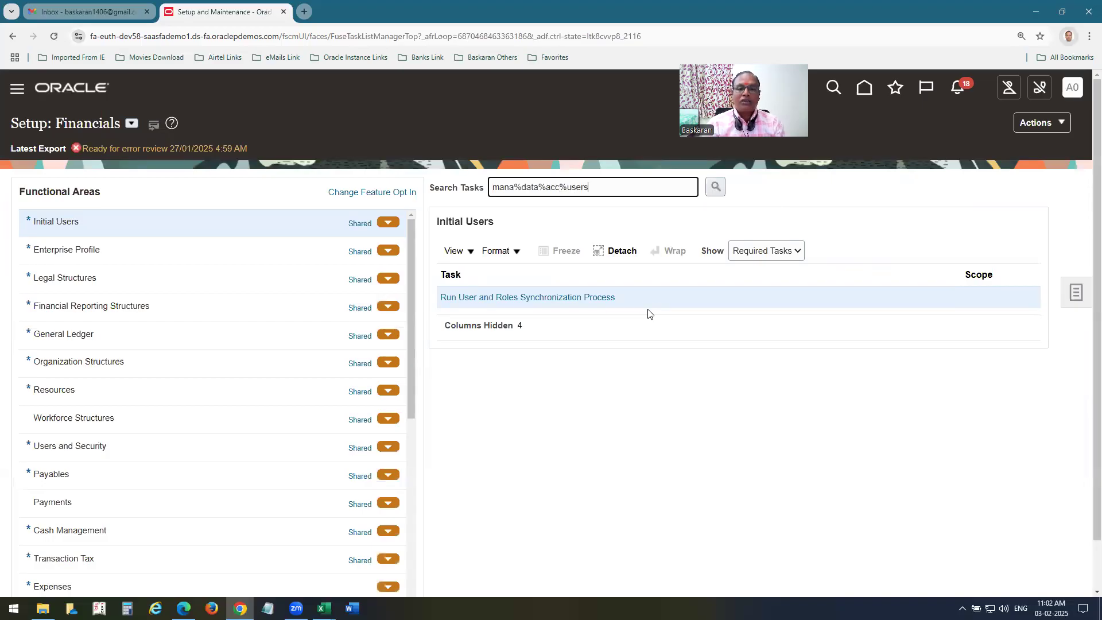
{"action": "key", "text": "Return"}
{"action": "left_click", "coordinate": [419, 355]}
{"action": "left_click", "coordinate": [526, 473]}
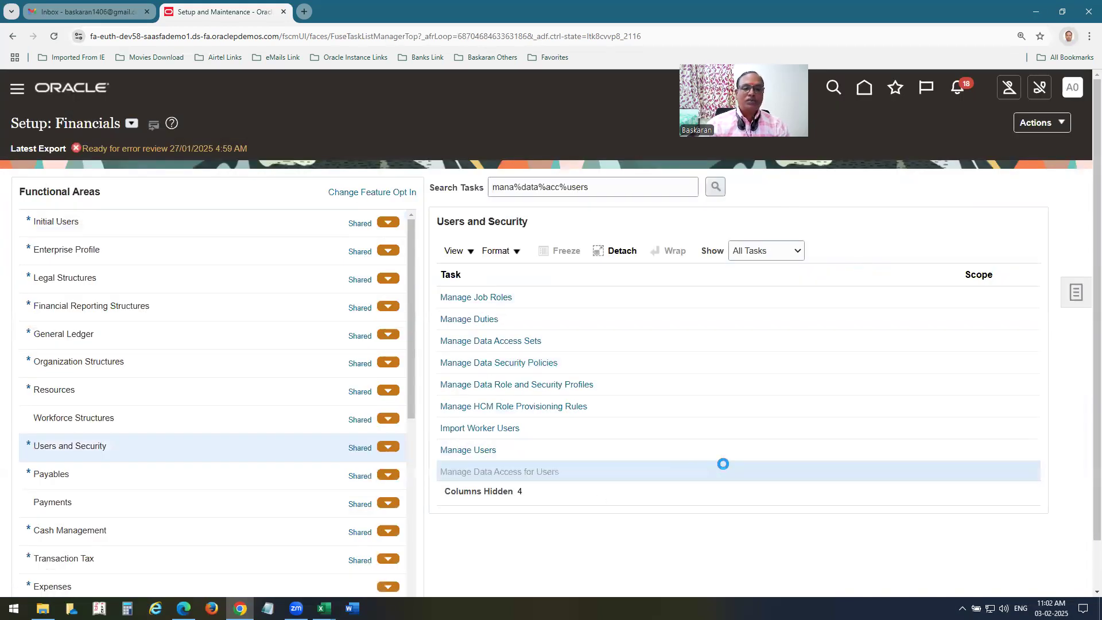
{"action": "left_click", "coordinate": [115, 341]}
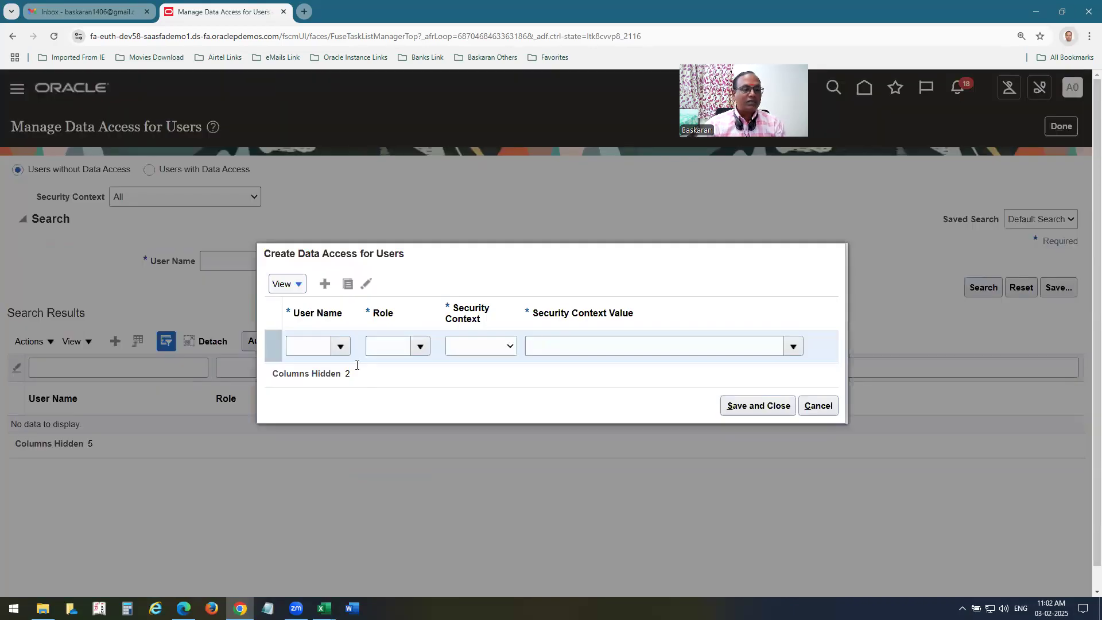
Give the user the General Accountant role with data access to A00 SECONDARY LEDGER.
{"action": "left_click", "coordinate": [298, 341]}
{"action": "type", "text": "a00"}
{"action": "key", "text": "Tab"}
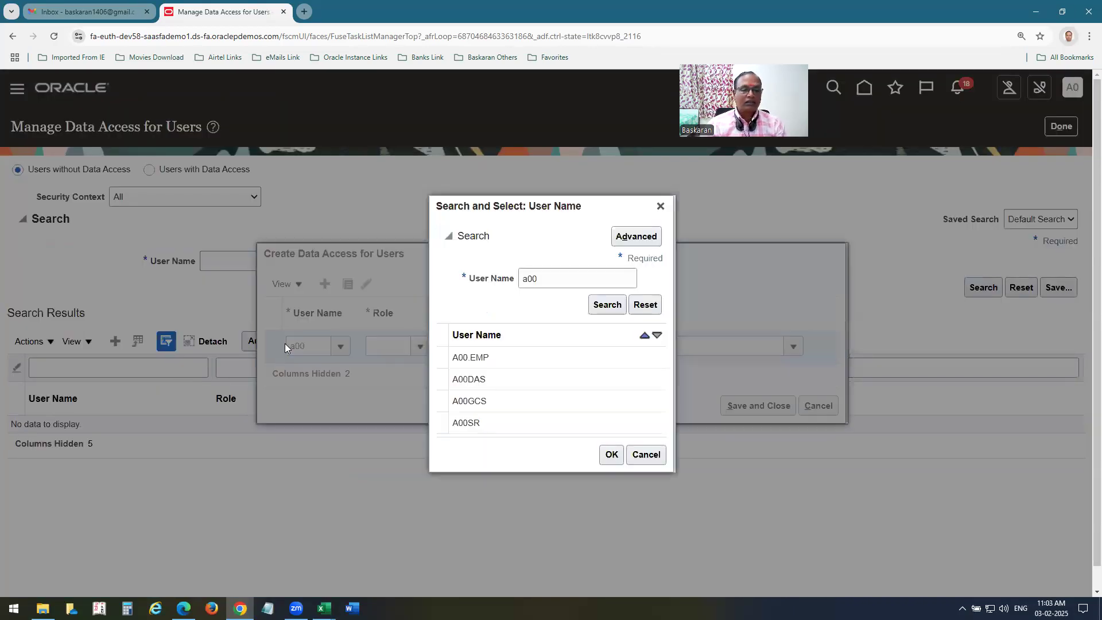
{"action": "left_click", "coordinate": [488, 357]}
{"action": "double_click", "coordinate": [488, 357]}
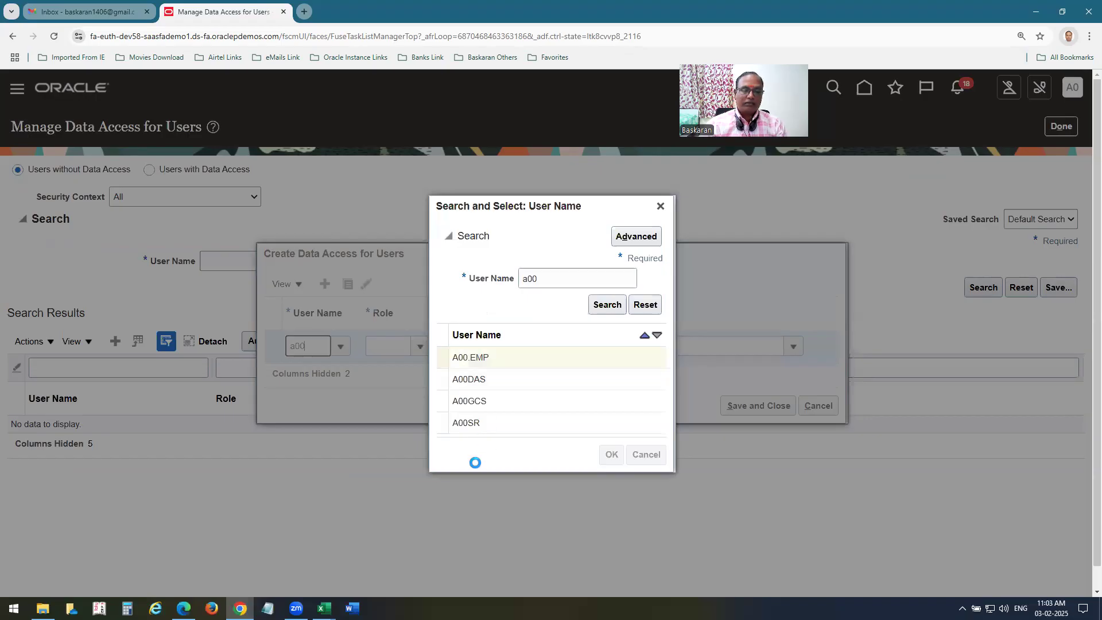
{"action": "key", "text": "Tab"}
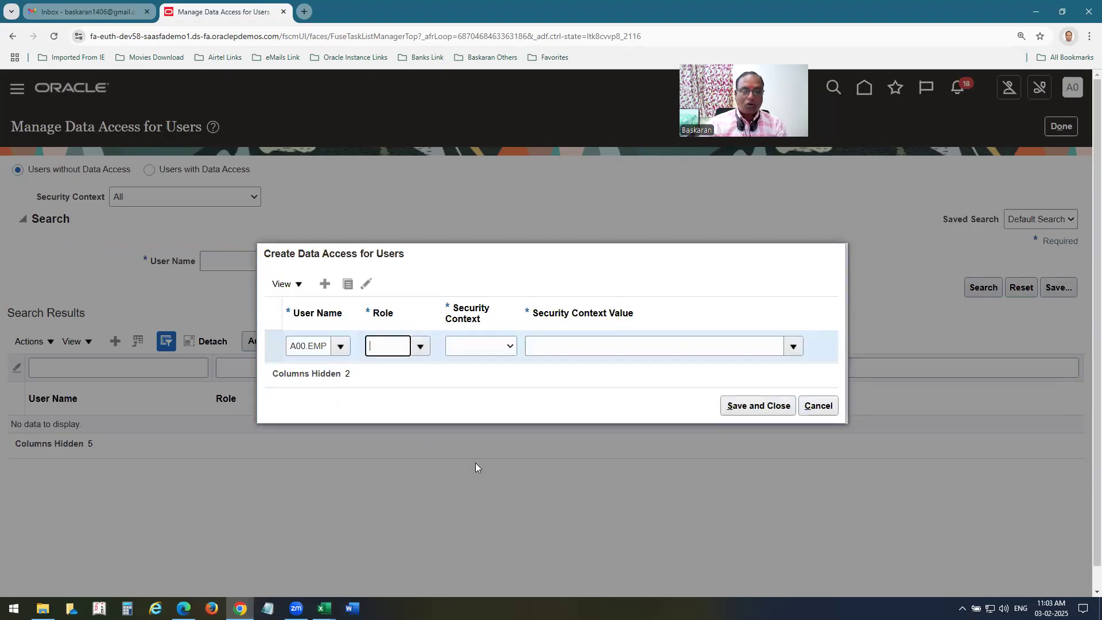
{"action": "type", "text": "gen"}
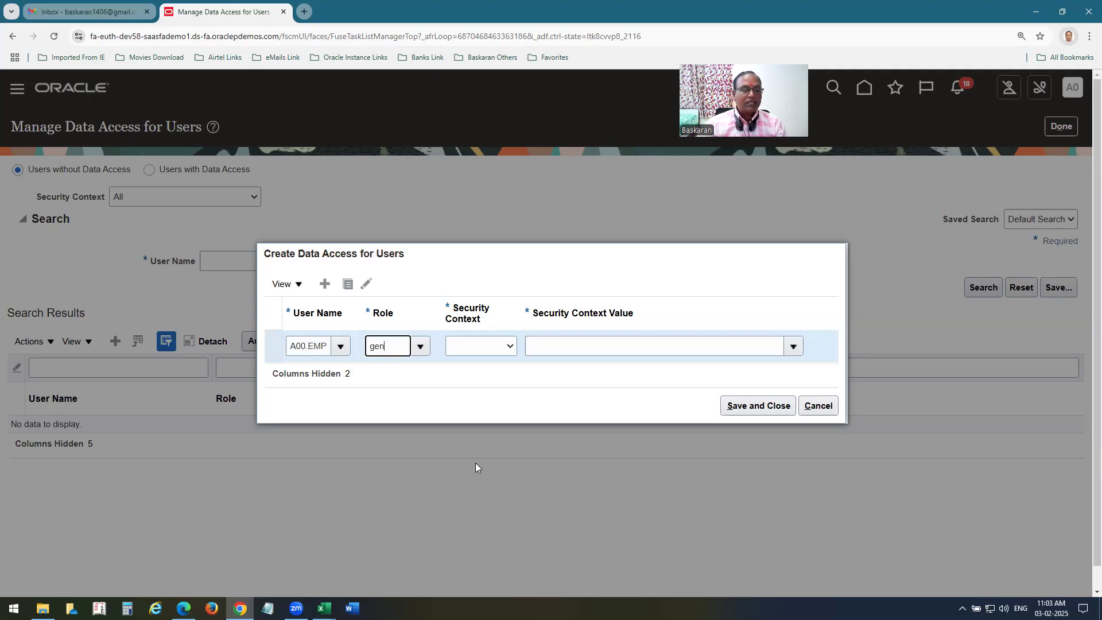
{"action": "left_click", "coordinate": [431, 372]}
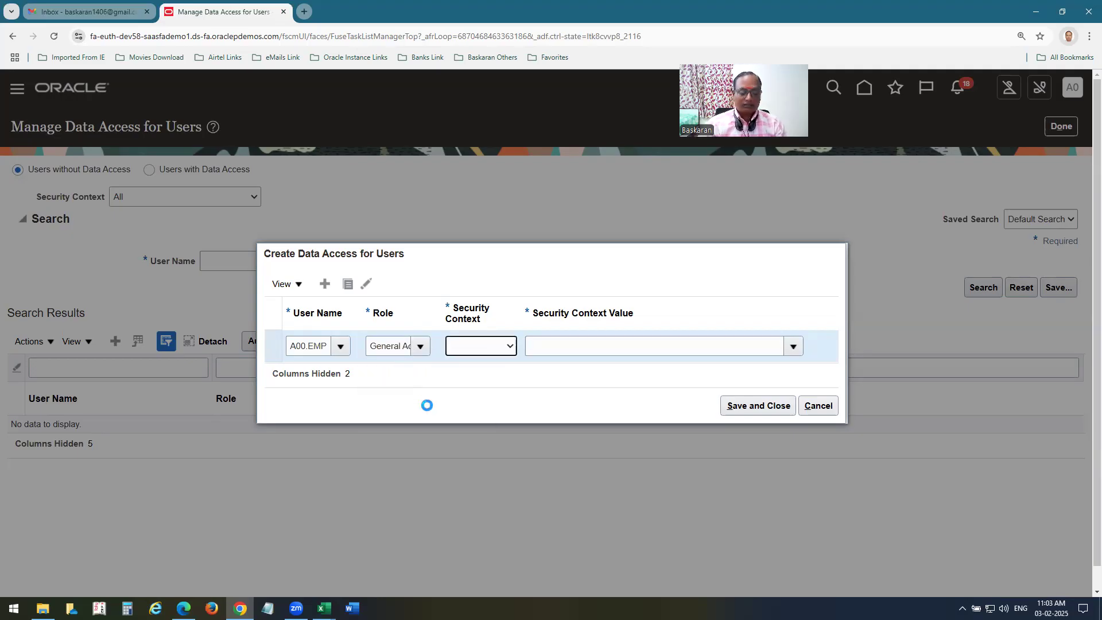
{"action": "key", "text": "d"}
{"action": "key", "text": "Tab"}
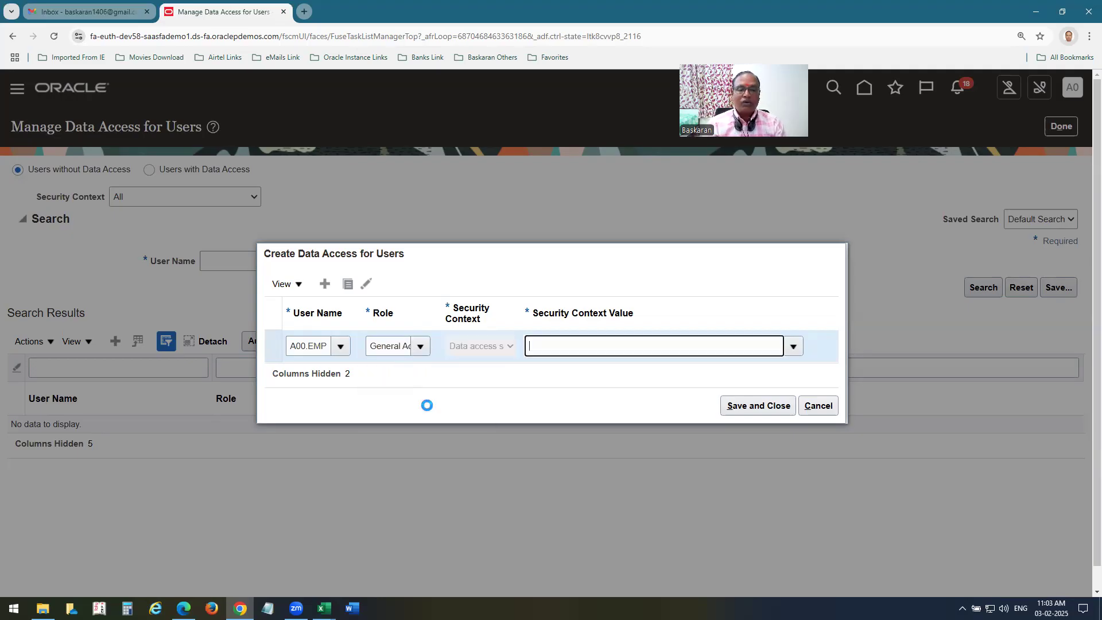
{"action": "type", "text": "A00"}
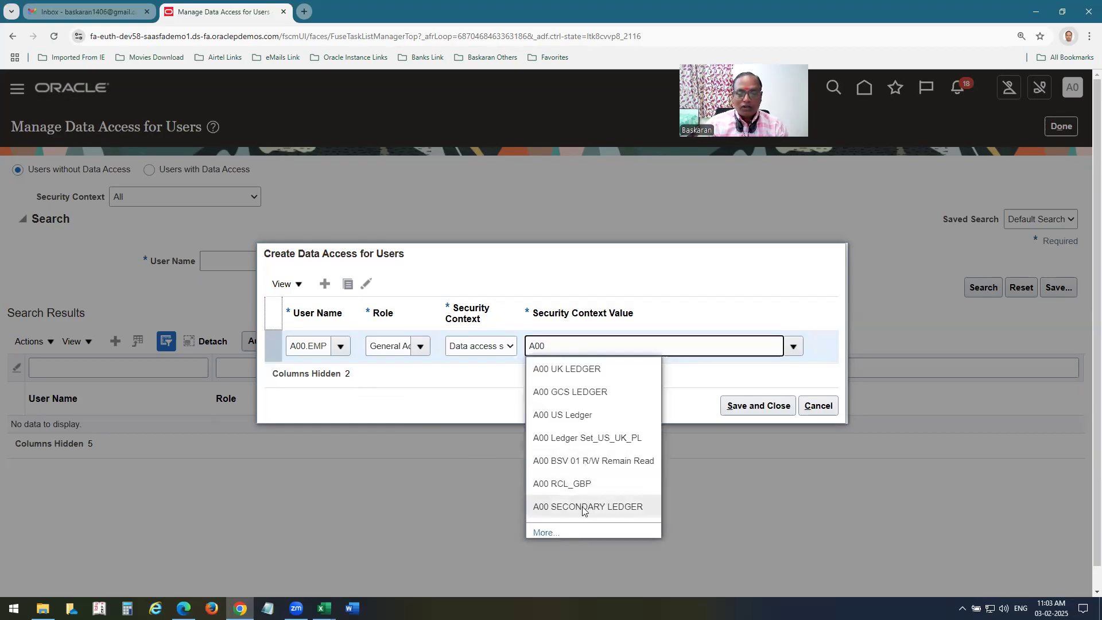
{"action": "left_click", "coordinate": [583, 507]}
Add a second row with the General Accounting Manager role for A00 SECONDARY LEDGER.
{"action": "left_click", "coordinate": [325, 283]}
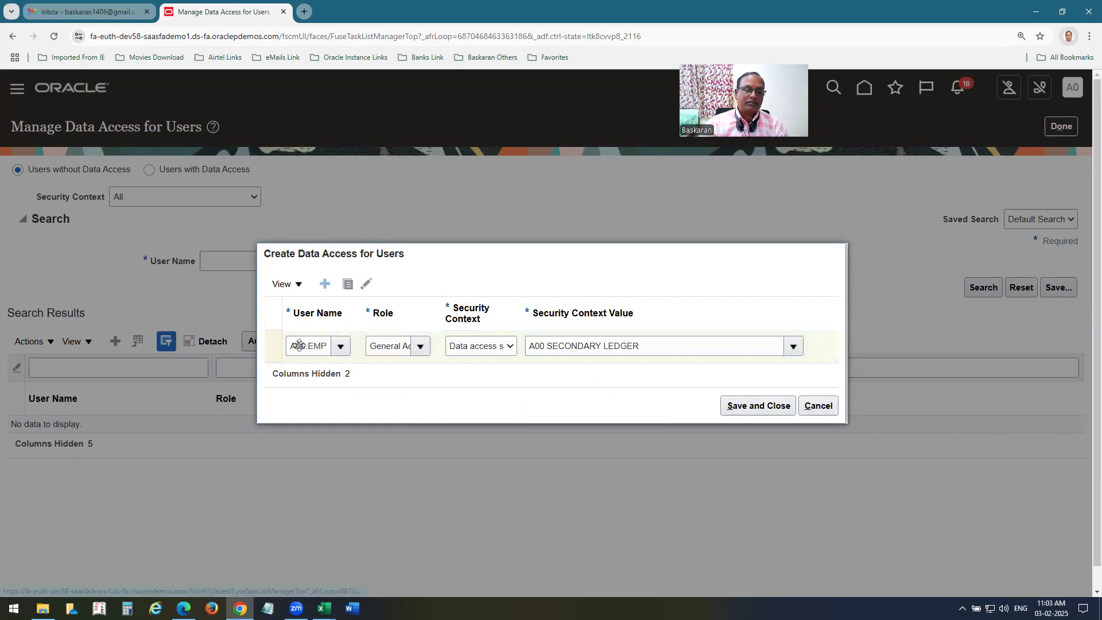
{"action": "left_click", "coordinate": [313, 331]}
{"action": "type", "text": "a00.e"}
{"action": "key", "text": "Tab"}
{"action": "type", "text": "ge"}
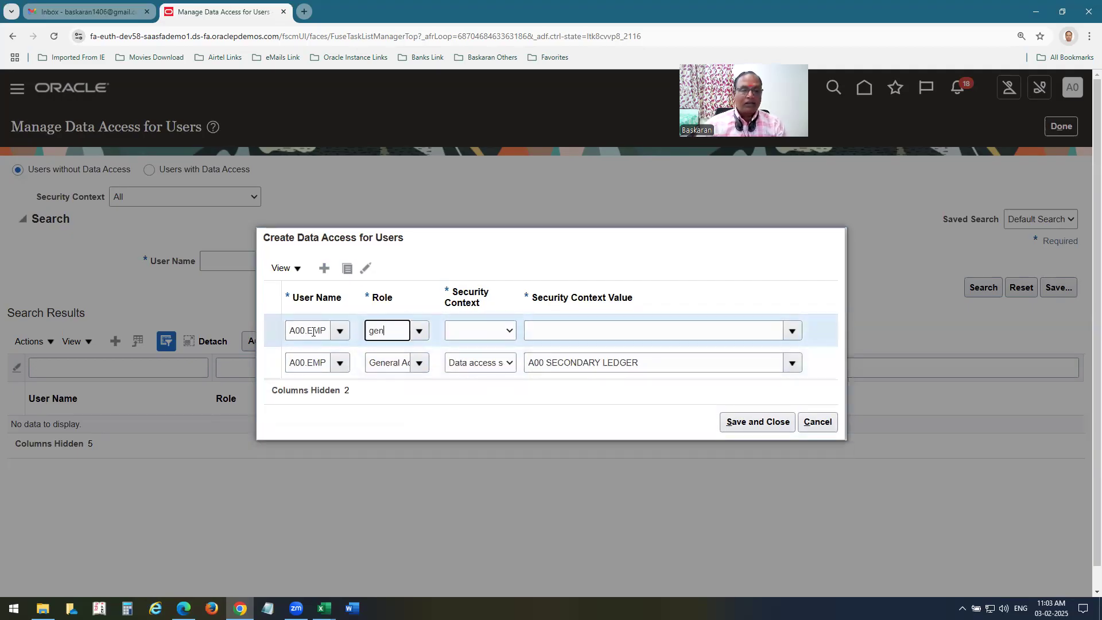
{"action": "key", "text": "Down"}
{"action": "key", "text": "Down"}
{"action": "key", "text": "Return"}
{"action": "key", "text": "Tab"}
{"action": "key", "text": "Tab"}
{"action": "type", "text": "A00 S"}
{"action": "key", "text": "Tab"}
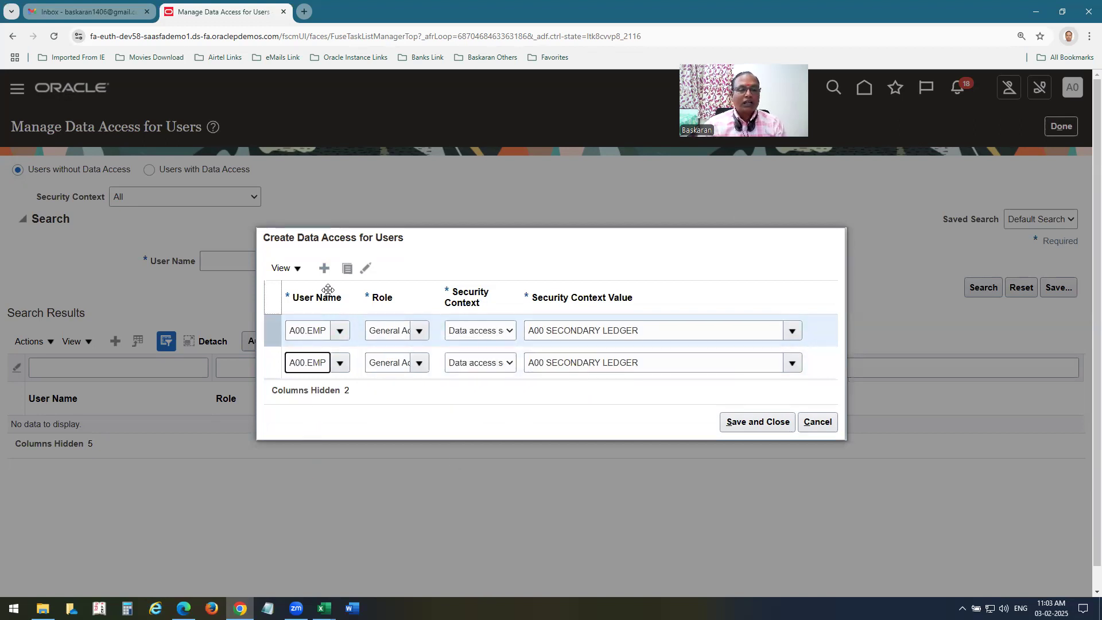
Add a third row with a Financial role on A00 SECONDARY LEDGER, then save and close.
{"action": "left_click", "coordinate": [324, 268]}
{"action": "left_click", "coordinate": [307, 310]}
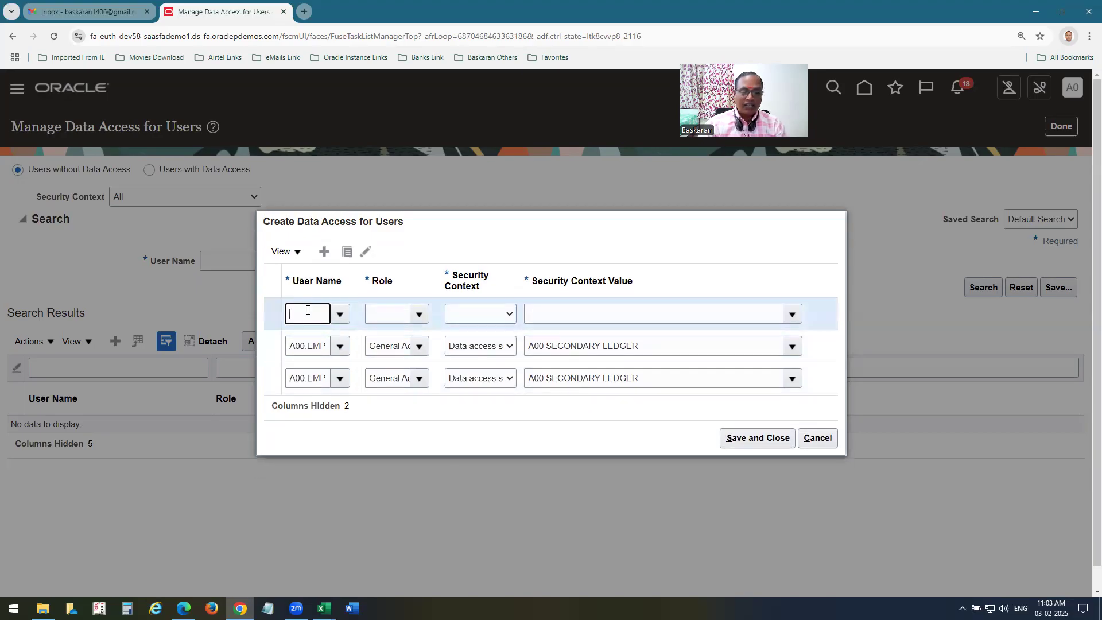
{"action": "type", "text": "A00.E"}
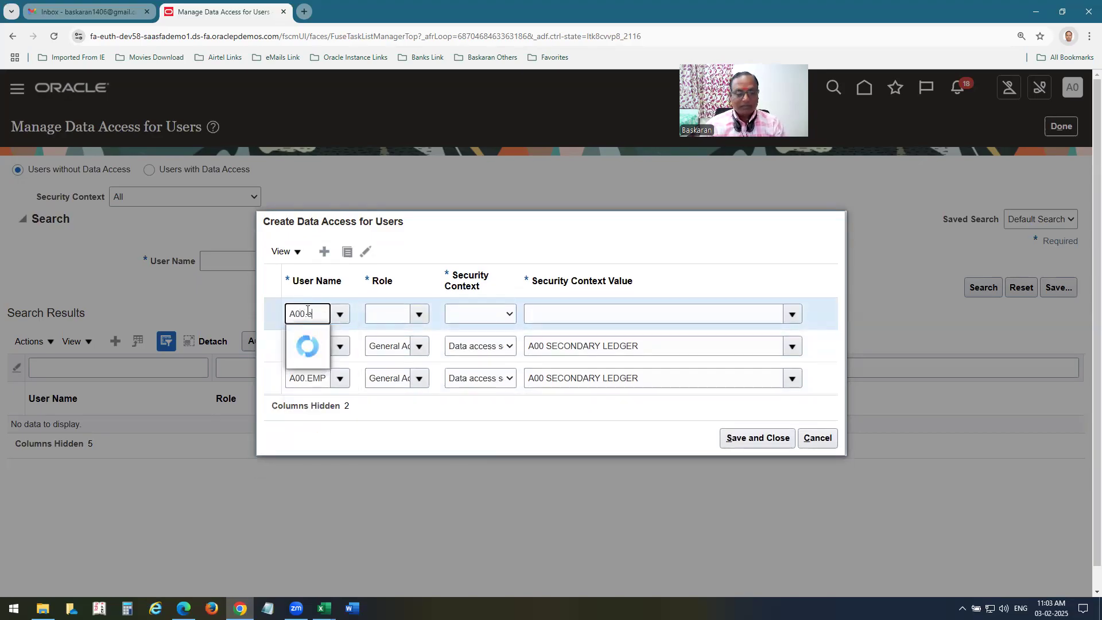
{"action": "key", "text": "Tab"}
{"action": "type", "text": "gen"}
{"action": "key", "text": "Tab"}
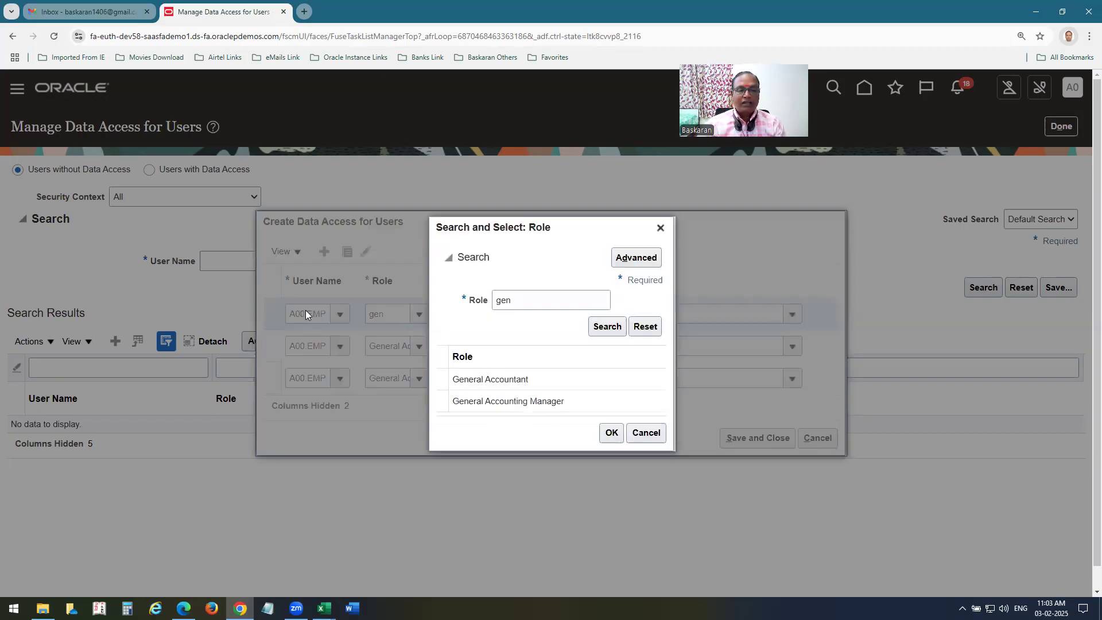
{"action": "left_click", "coordinate": [645, 433]}
{"action": "key", "text": "ctrl+a"}
{"action": "type", "text": "fin"}
{"action": "key", "text": "Tab"}
{"action": "key", "text": "d"}
{"action": "key", "text": "Tab"}
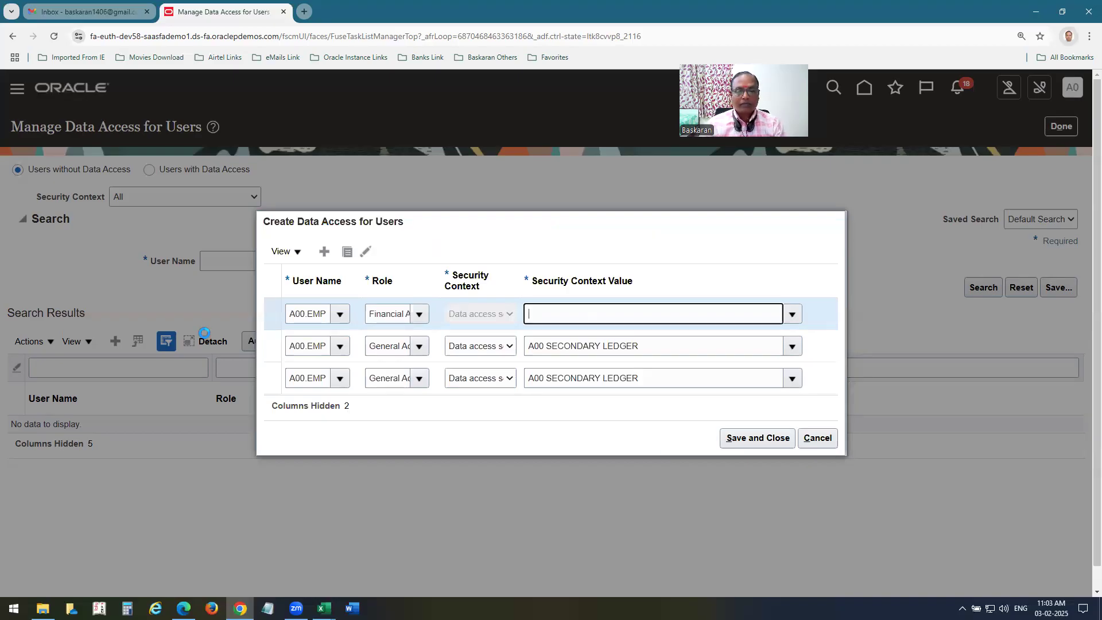
{"action": "type", "text": "A00 S"}
{"action": "key", "text": "Tab"}
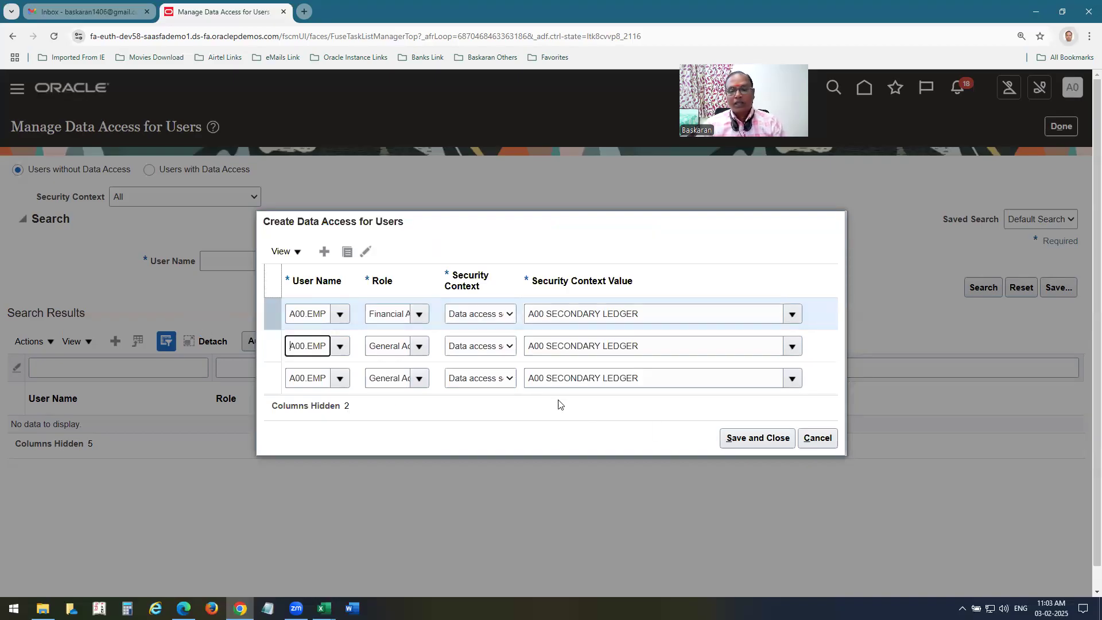
{"action": "left_click", "coordinate": [759, 440]}
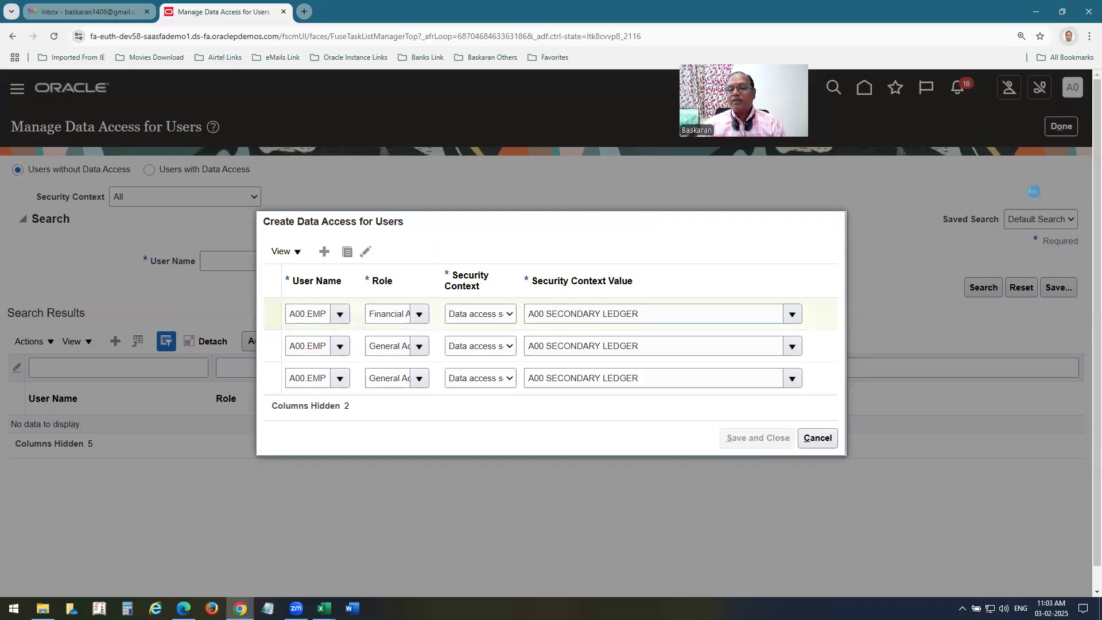
Close data access management, sign out and back in, and show the General Accounting apps.
{"action": "left_click", "coordinate": [1063, 130]}
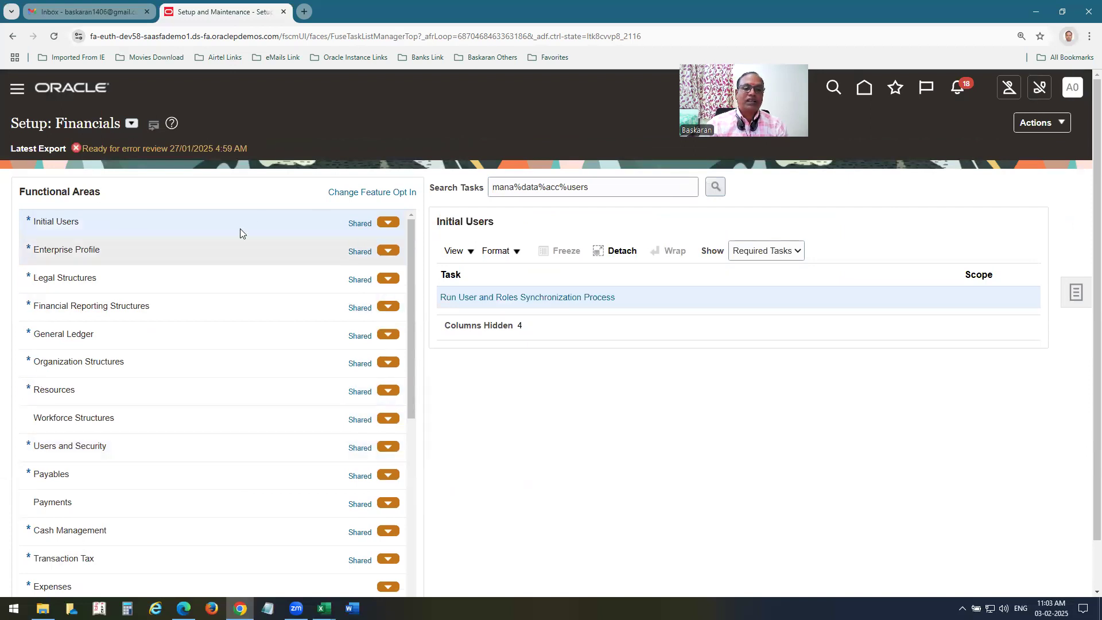
{"action": "left_click", "coordinate": [88, 90]}
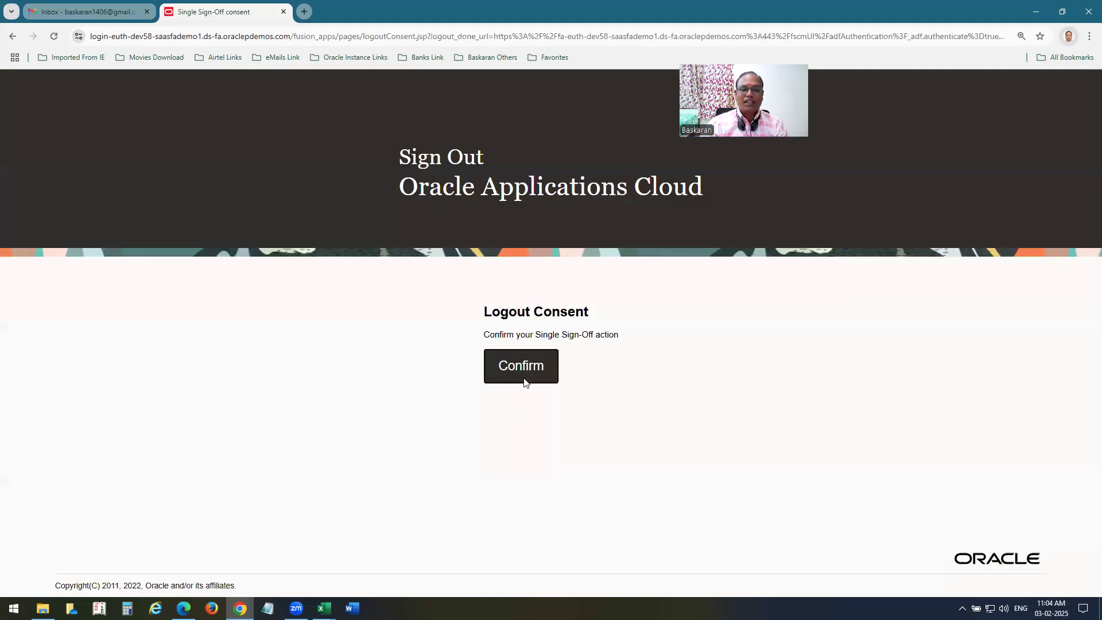
{"action": "left_click", "coordinate": [524, 381]}
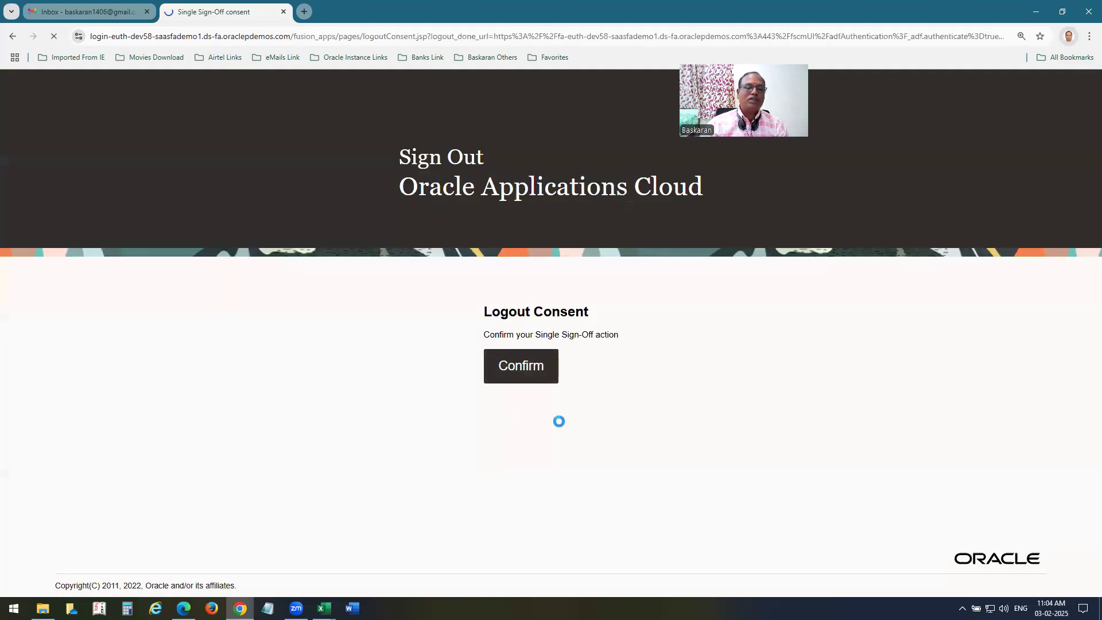
{"action": "left_click", "coordinate": [481, 452]}
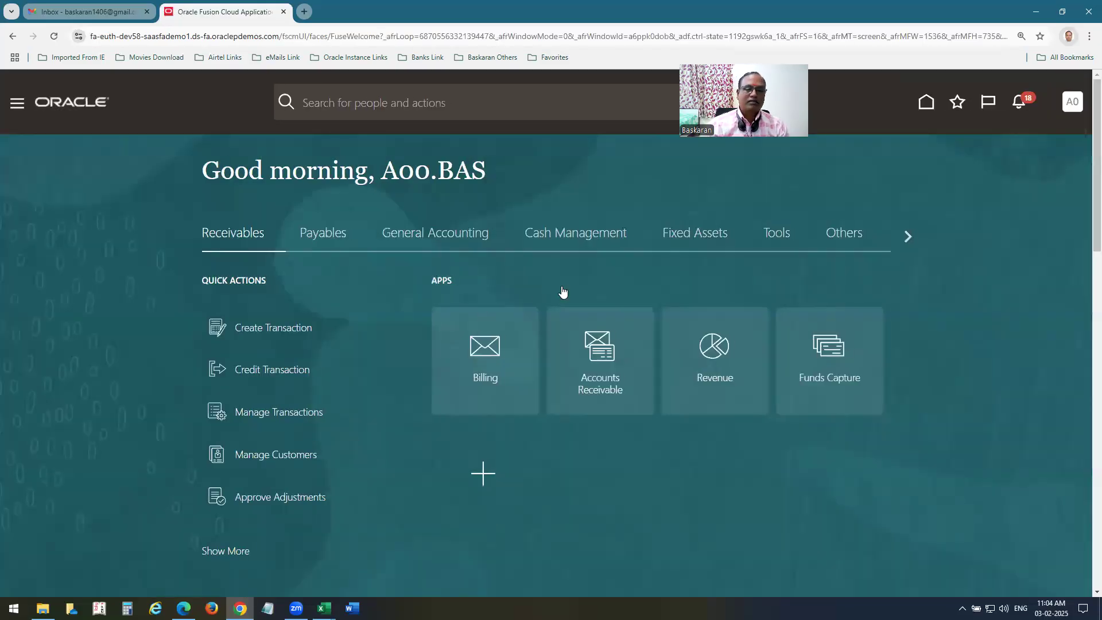
{"action": "left_click", "coordinate": [464, 235]}
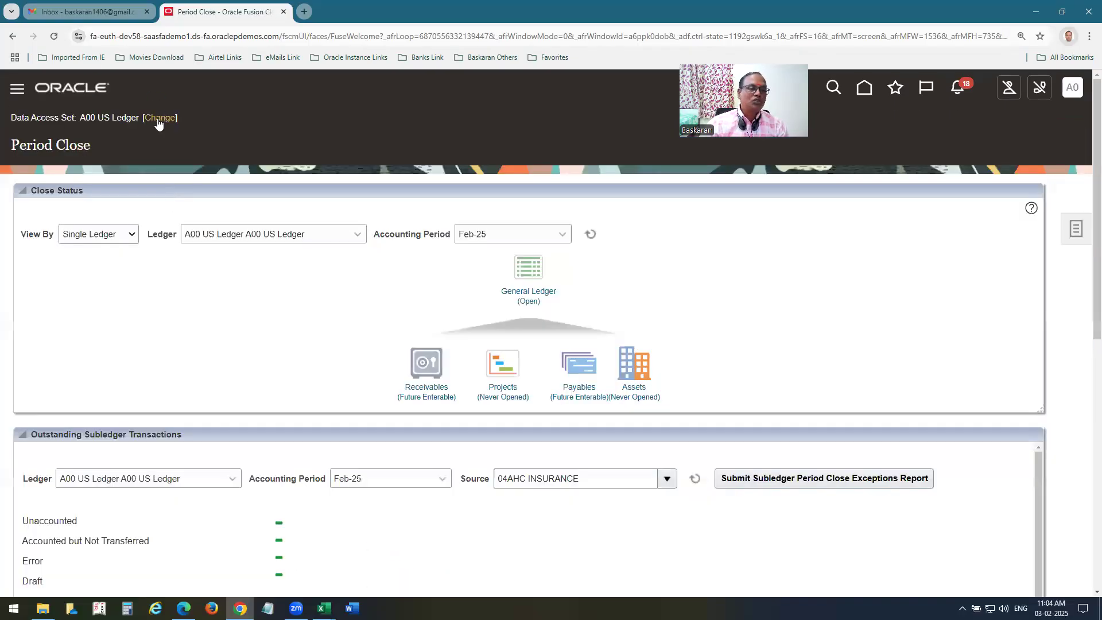
Change the data access set to A00 SECONDARY LEDGER and confirm opening its first General Ledger period.
{"action": "left_click", "coordinate": [158, 119]}
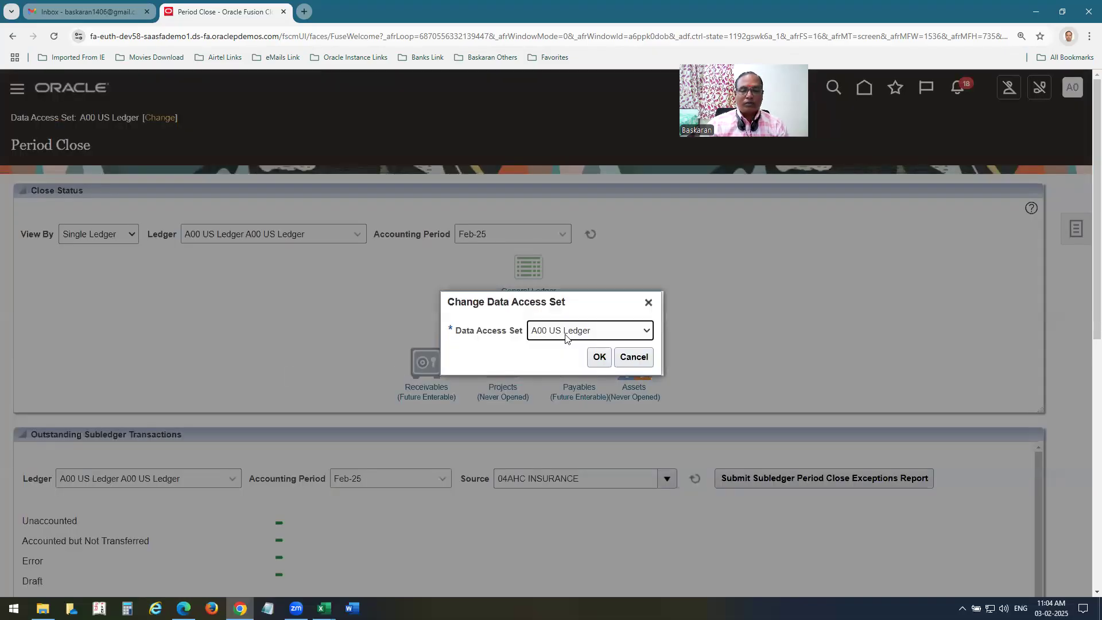
{"action": "left_click", "coordinate": [565, 337]}
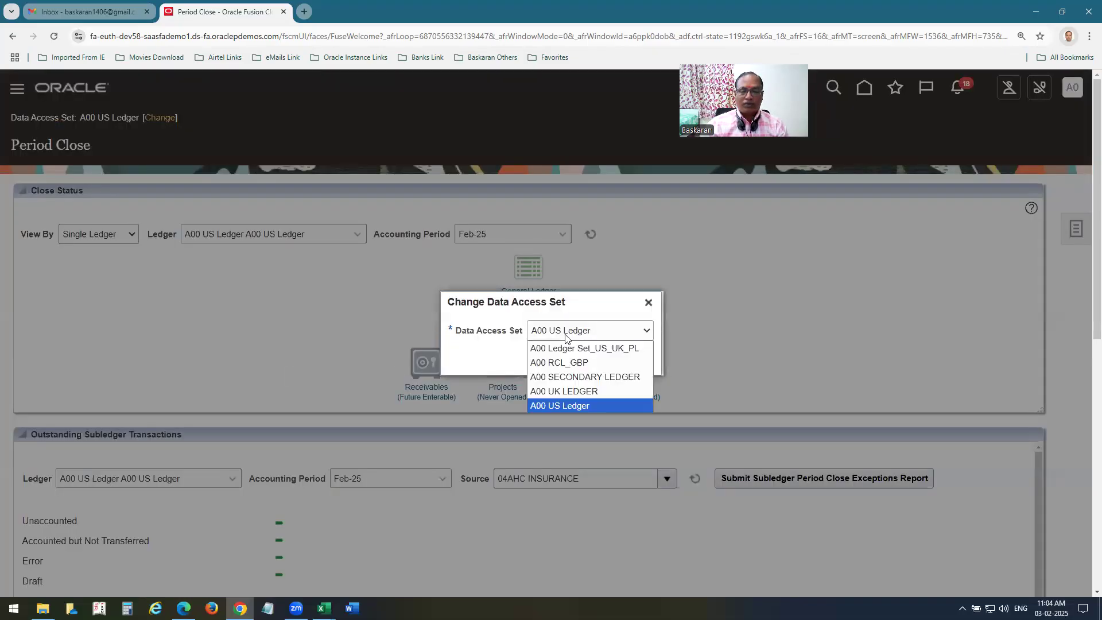
{"action": "left_click", "coordinate": [574, 377]}
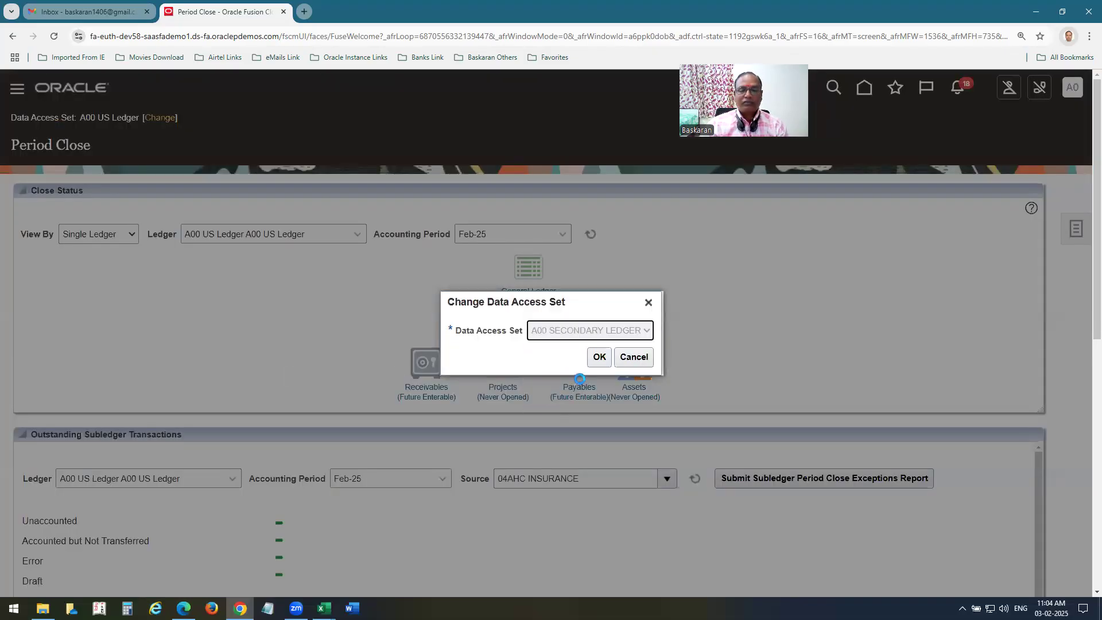
{"action": "left_click", "coordinate": [599, 357]}
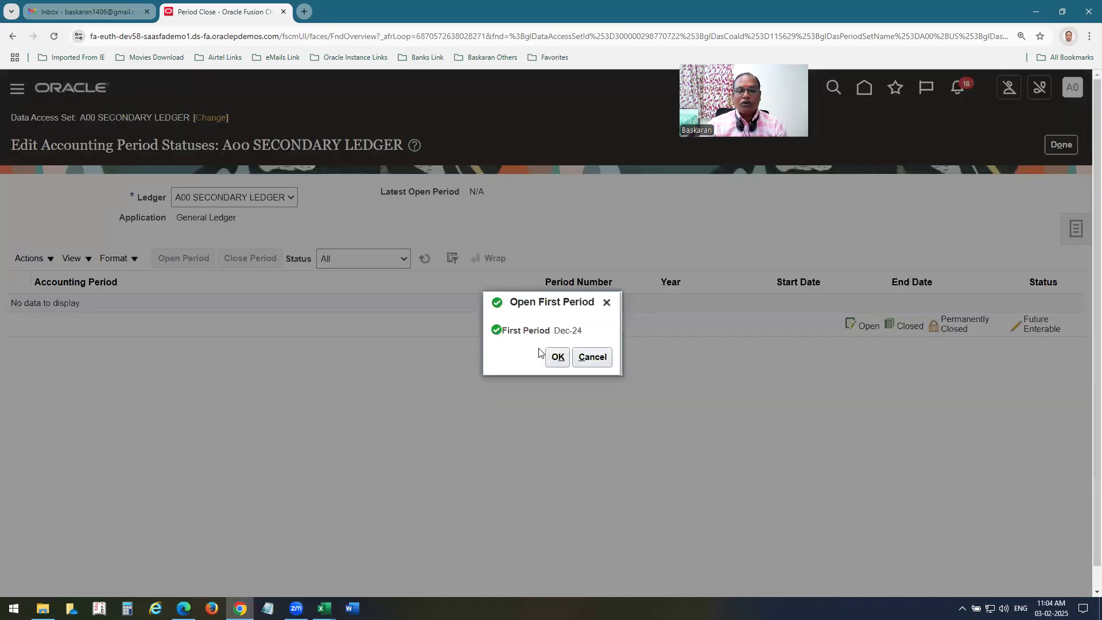
{"action": "left_click", "coordinate": [557, 357]}
Confirm opening the first period and refresh the accounting period list.
{"action": "left_click", "coordinate": [686, 354]}
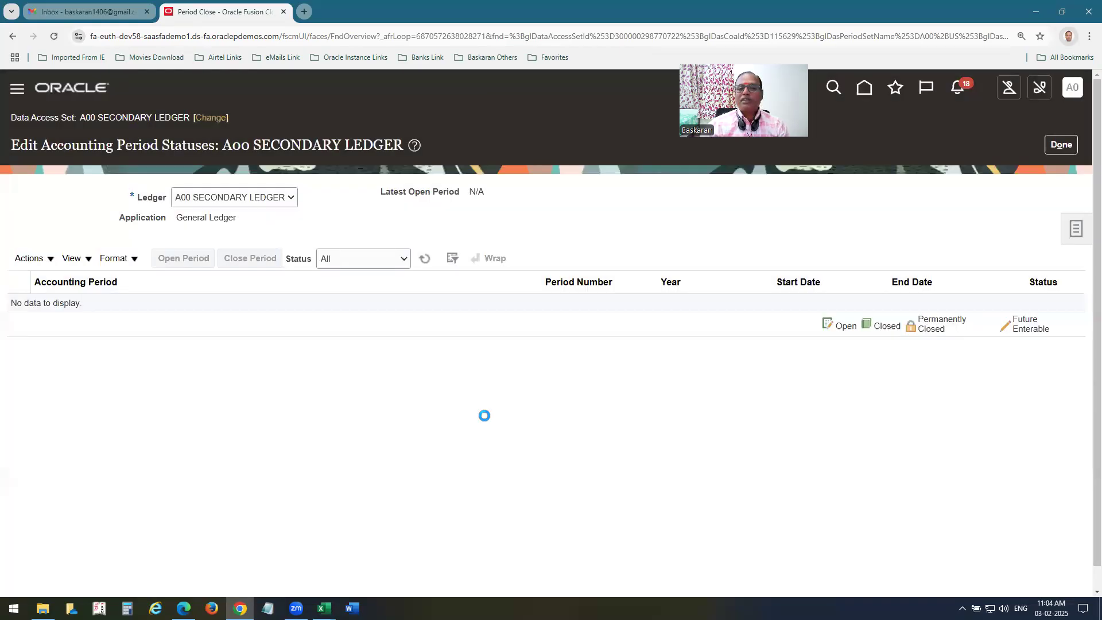
{"action": "left_click", "coordinate": [937, 126]}
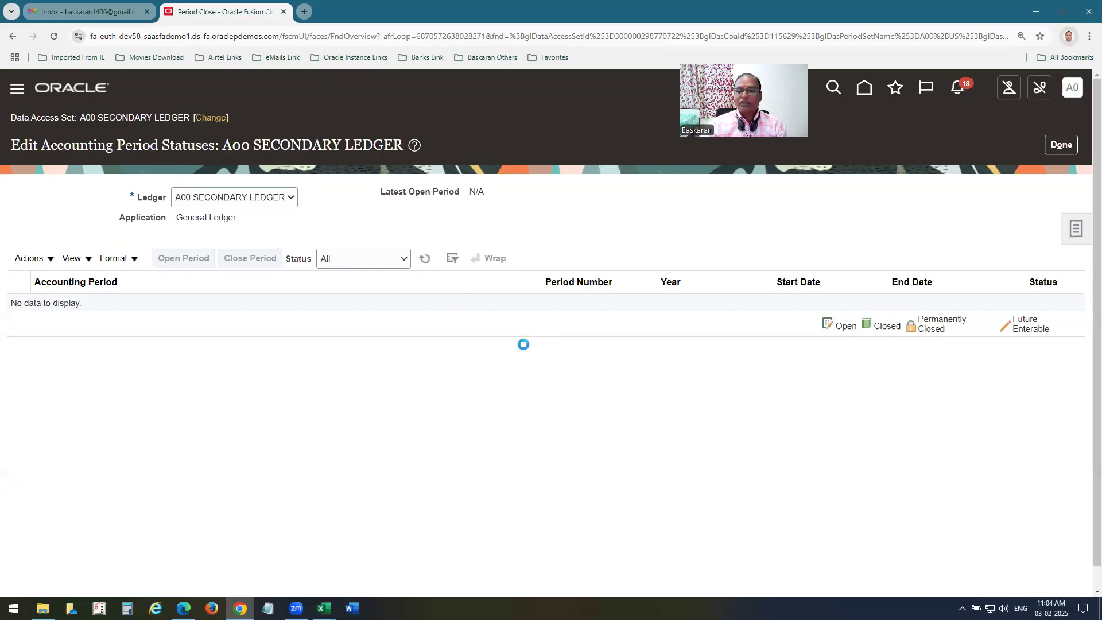
{"action": "left_click", "coordinate": [422, 259]}
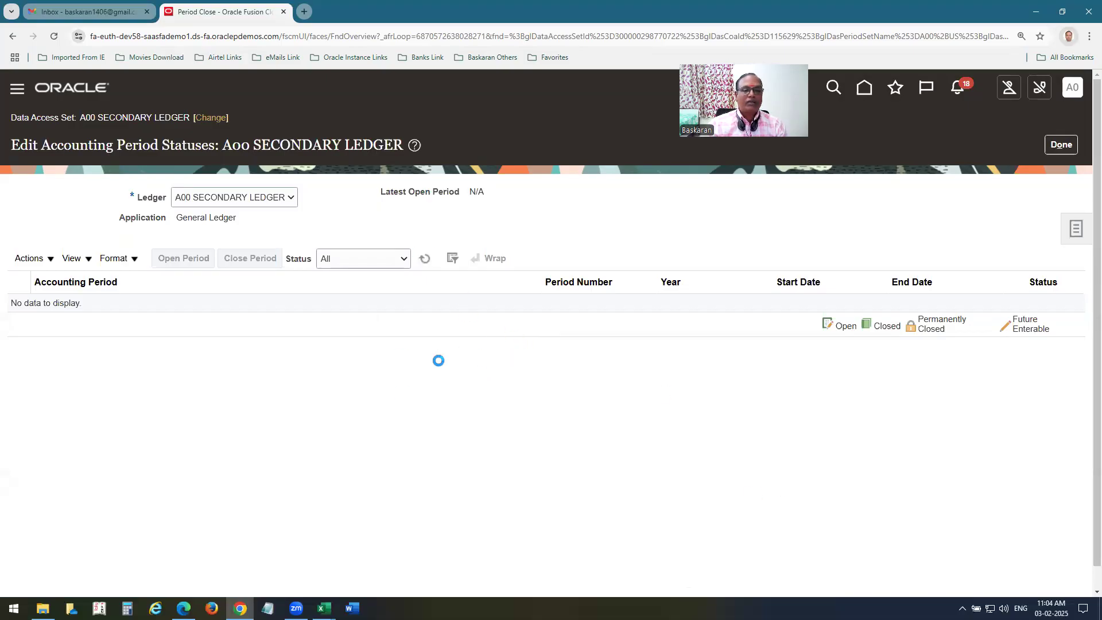
Open all periods through target period Feb-25, refresh to verify, and finish.
{"action": "left_click", "coordinate": [40, 261]}
{"action": "left_click", "coordinate": [53, 322]}
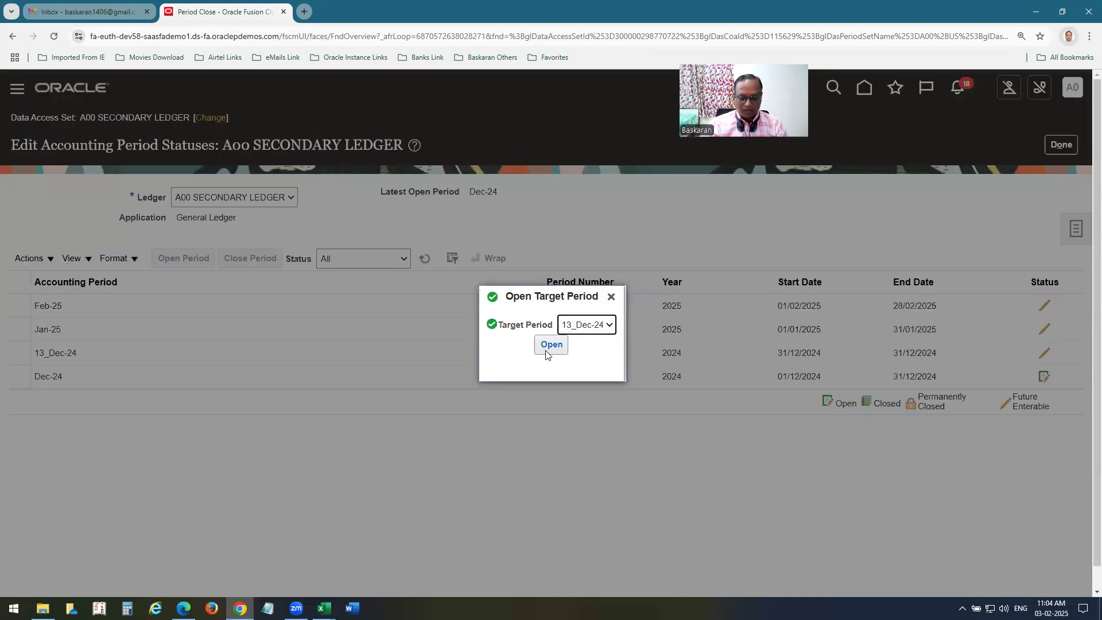
{"action": "left_click", "coordinate": [545, 347]}
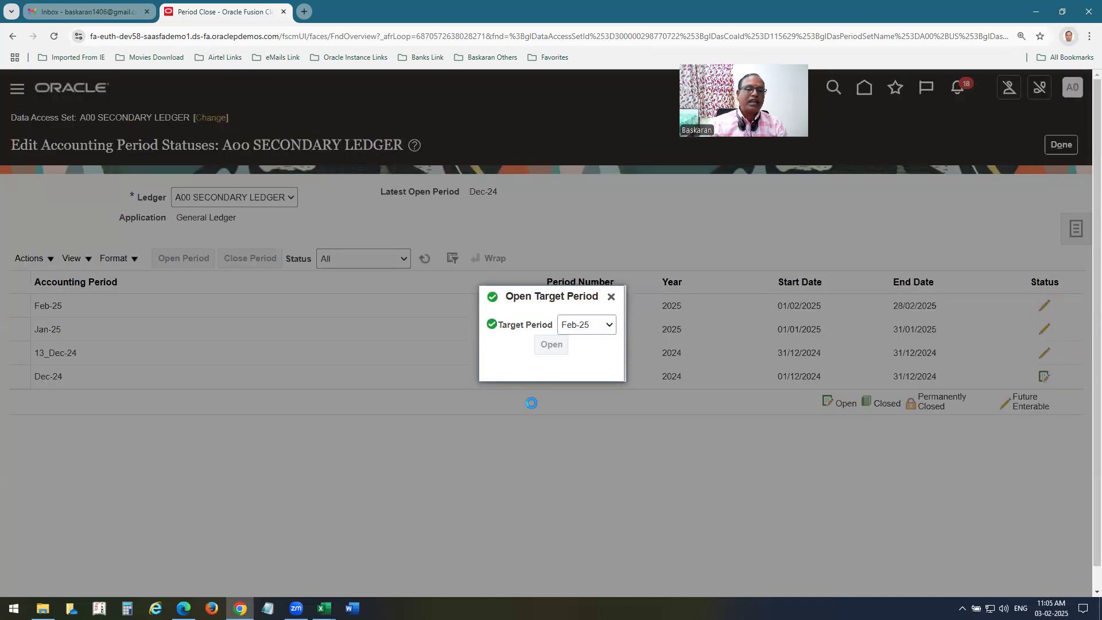
{"action": "left_click", "coordinate": [799, 357]}
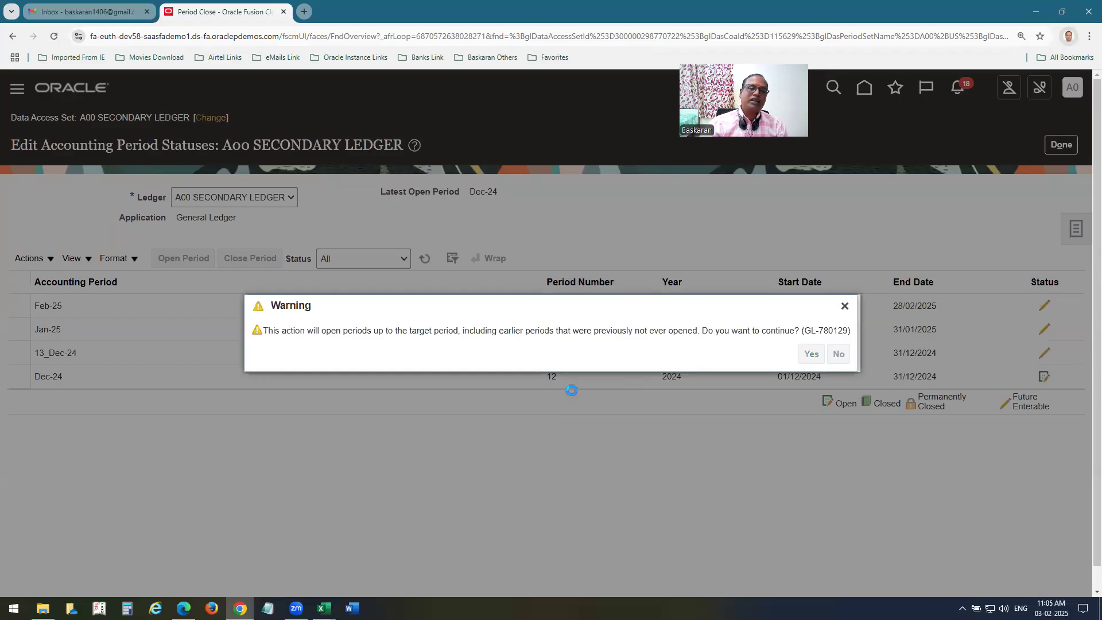
{"action": "left_click", "coordinate": [936, 126]}
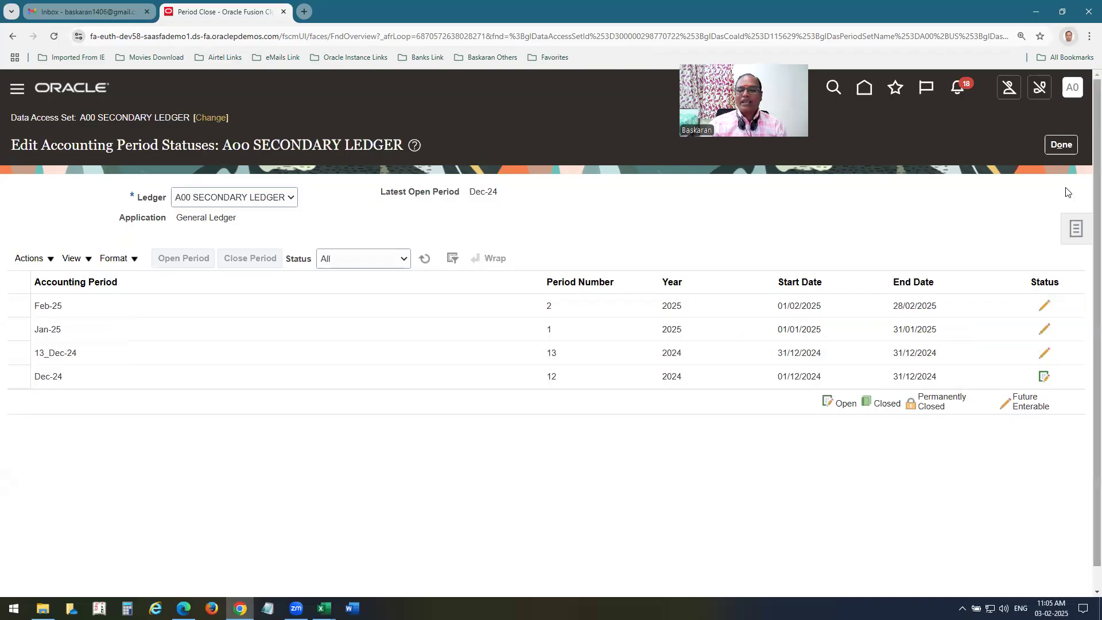
{"action": "left_click", "coordinate": [498, 362]}
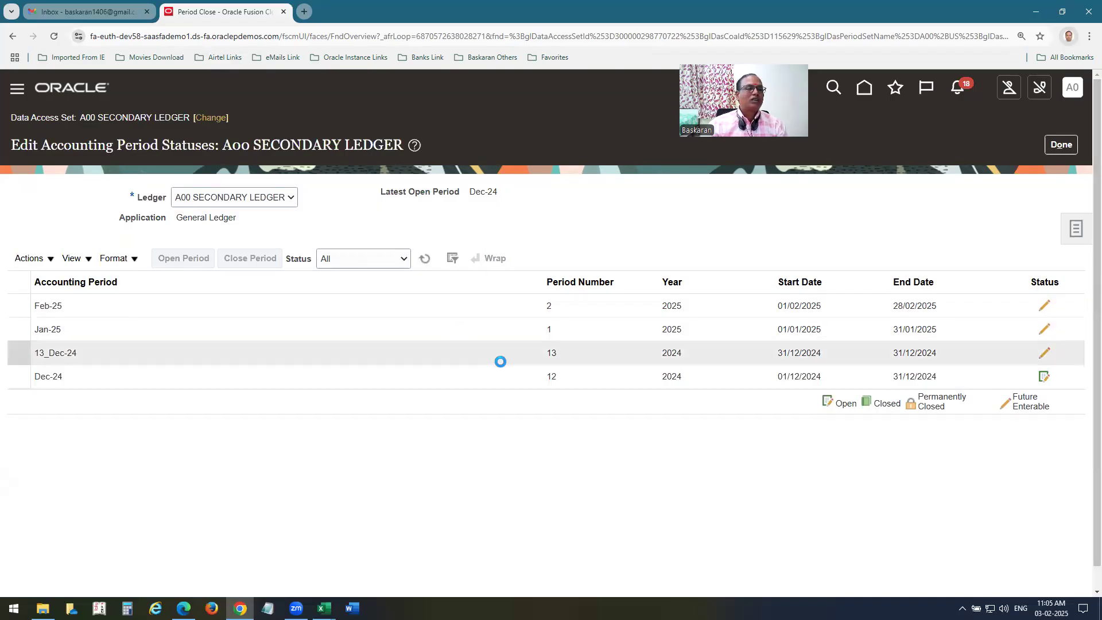
{"action": "left_click", "coordinate": [424, 258]}
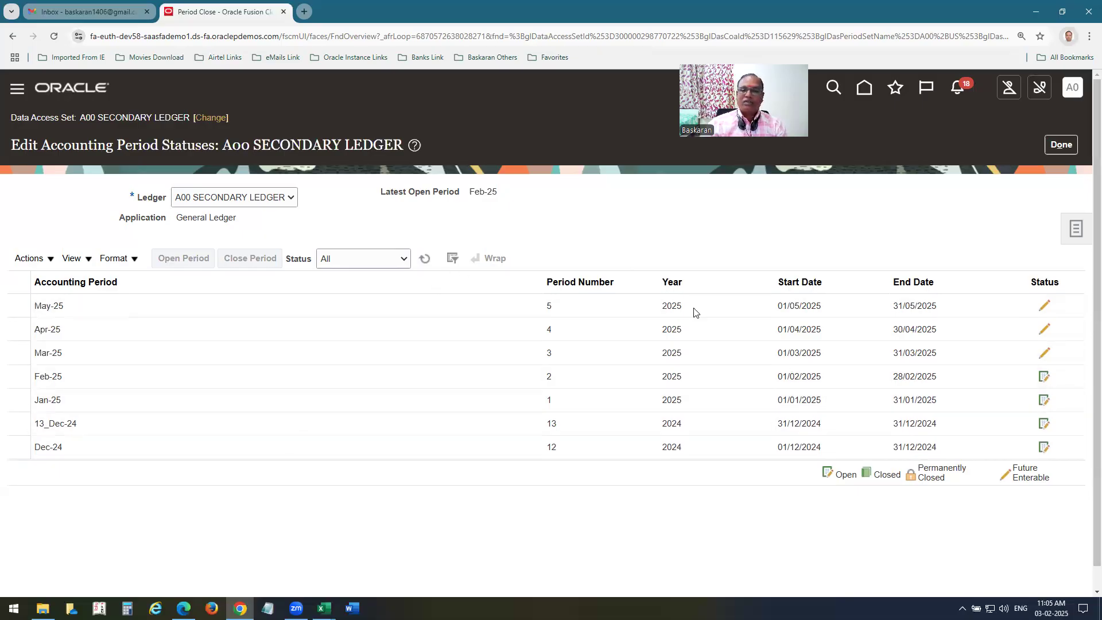
{"action": "left_click", "coordinate": [1061, 147]}
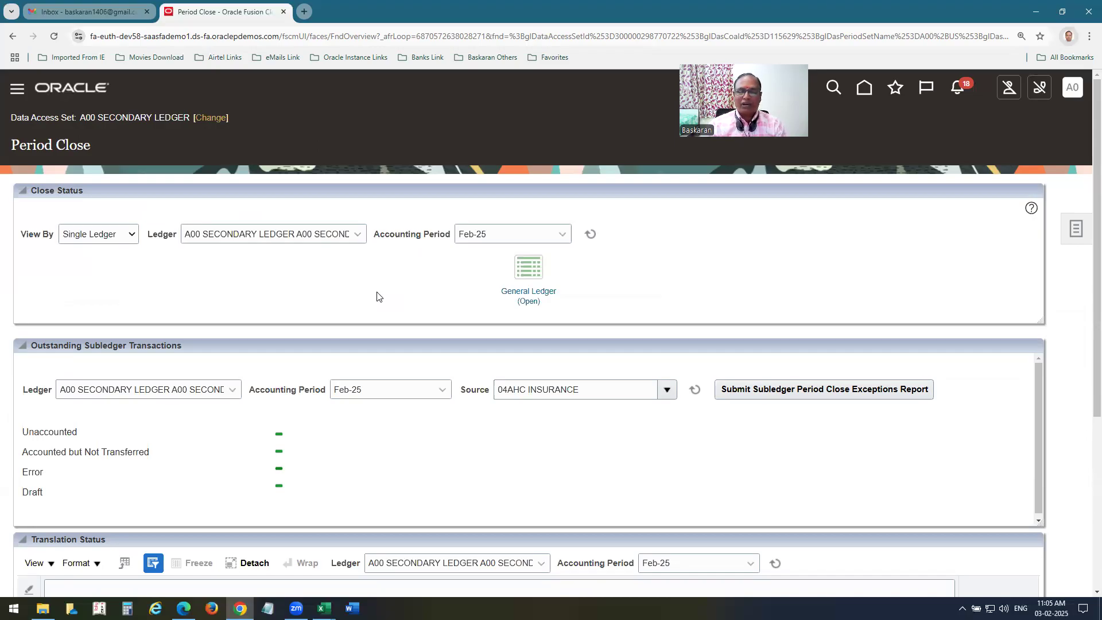
Change the data access set back to A00 US Ledger.
{"action": "left_click", "coordinate": [221, 120]}
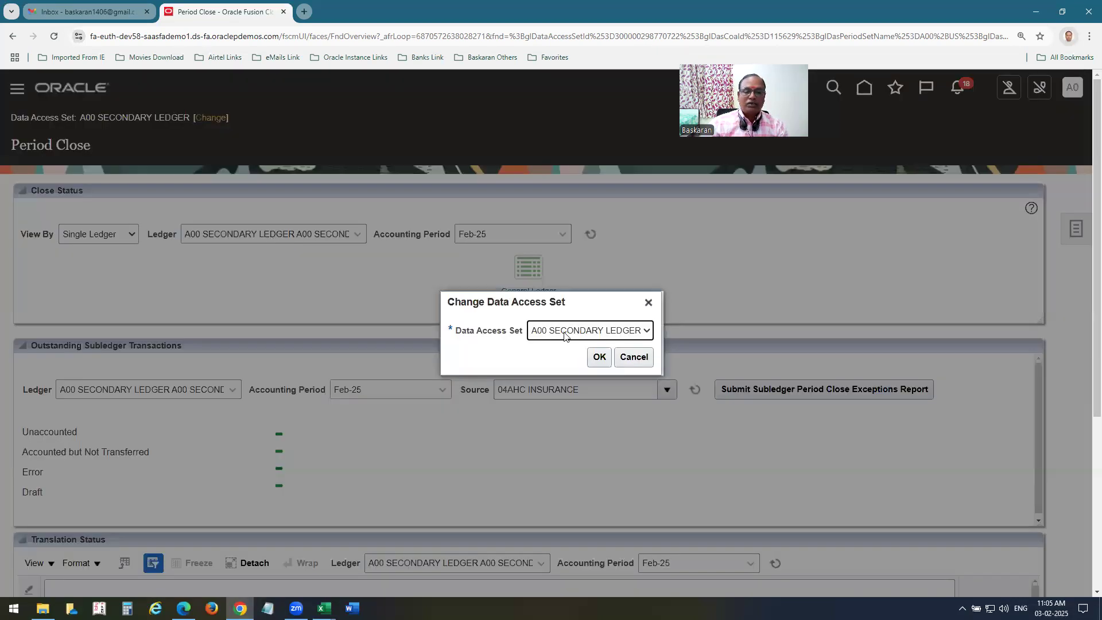
{"action": "left_click", "coordinate": [564, 335]}
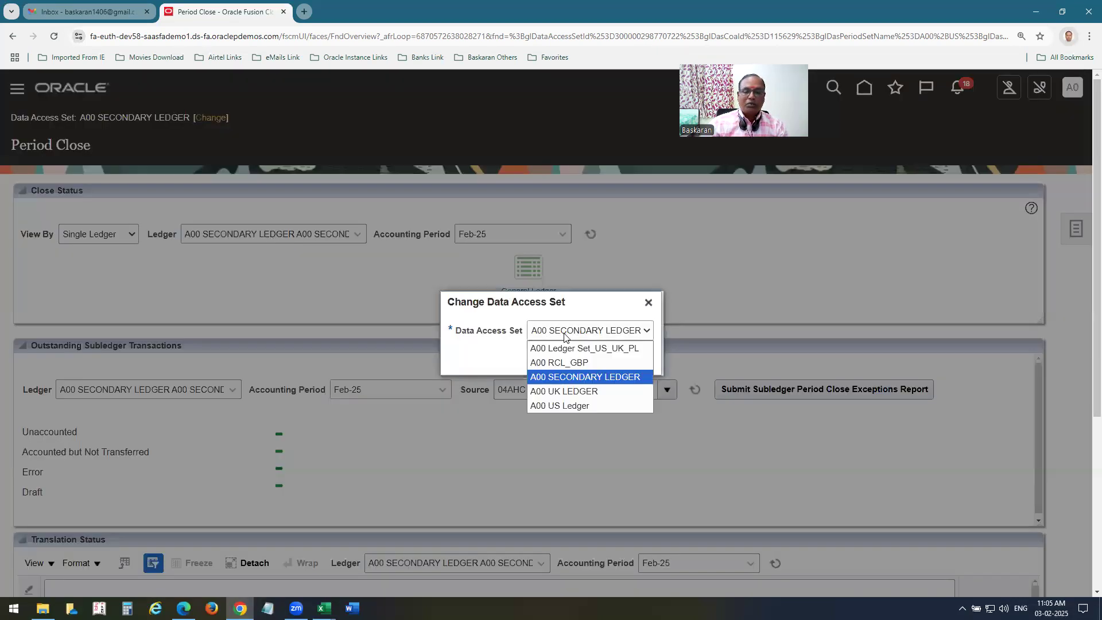
{"action": "left_click", "coordinate": [560, 406]}
{"action": "left_click", "coordinate": [597, 358]}
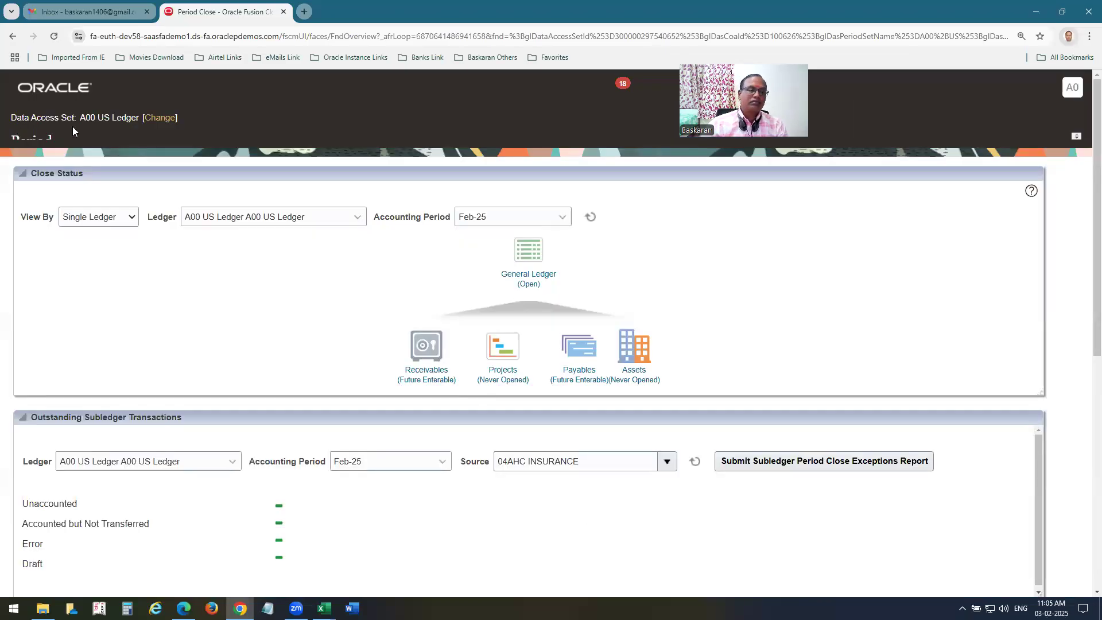
Open the Journals work area from Favorites and show its task list.
{"action": "left_click", "coordinate": [893, 89]}
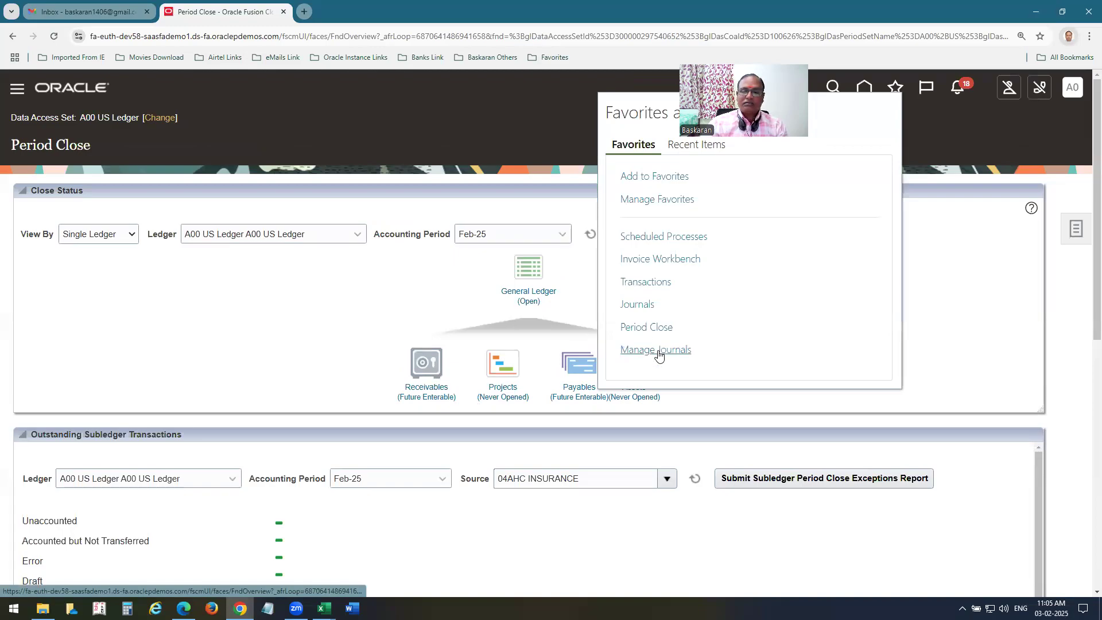
{"action": "left_click", "coordinate": [638, 305]}
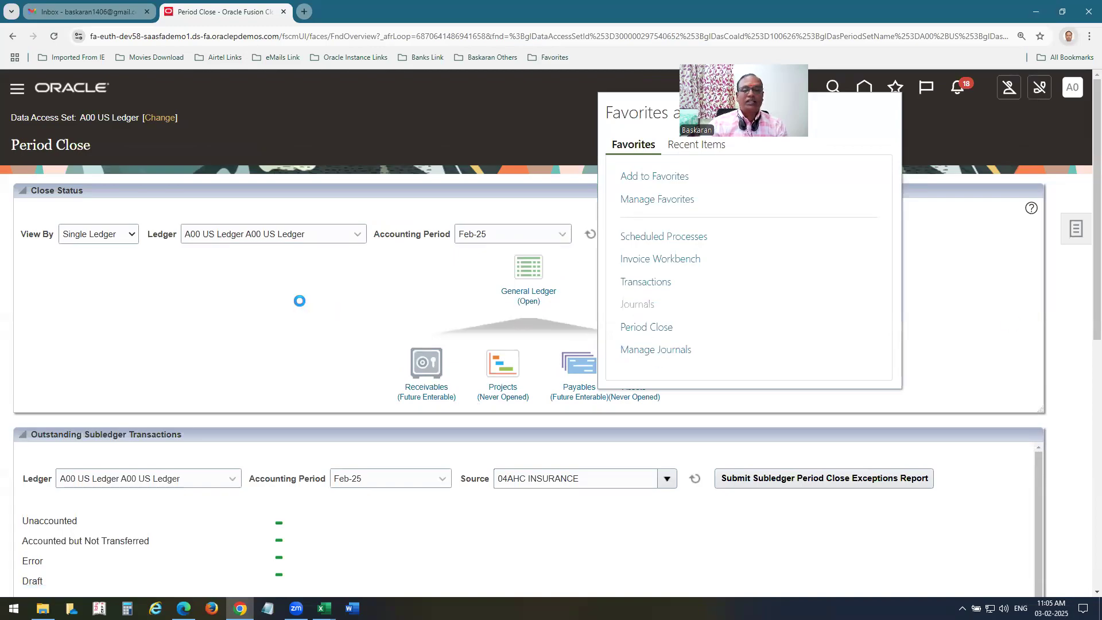
{"action": "left_click", "coordinate": [1076, 229]}
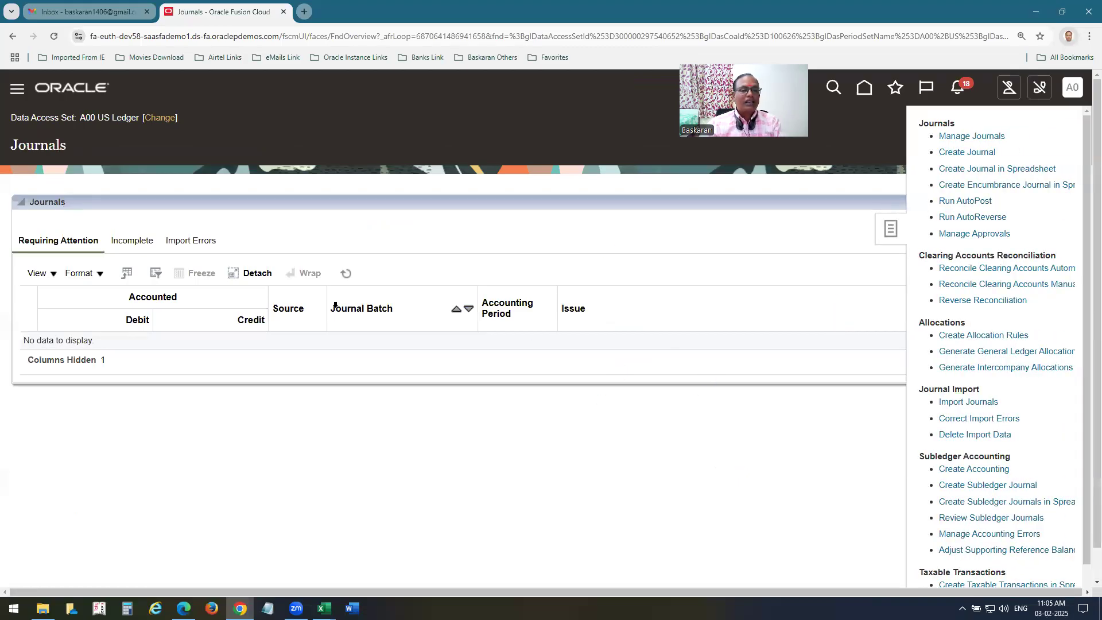
Name the batch and journal 'A00 Sec Led Test' with accounting period Jan-25.
{"action": "left_click", "coordinate": [282, 230]}
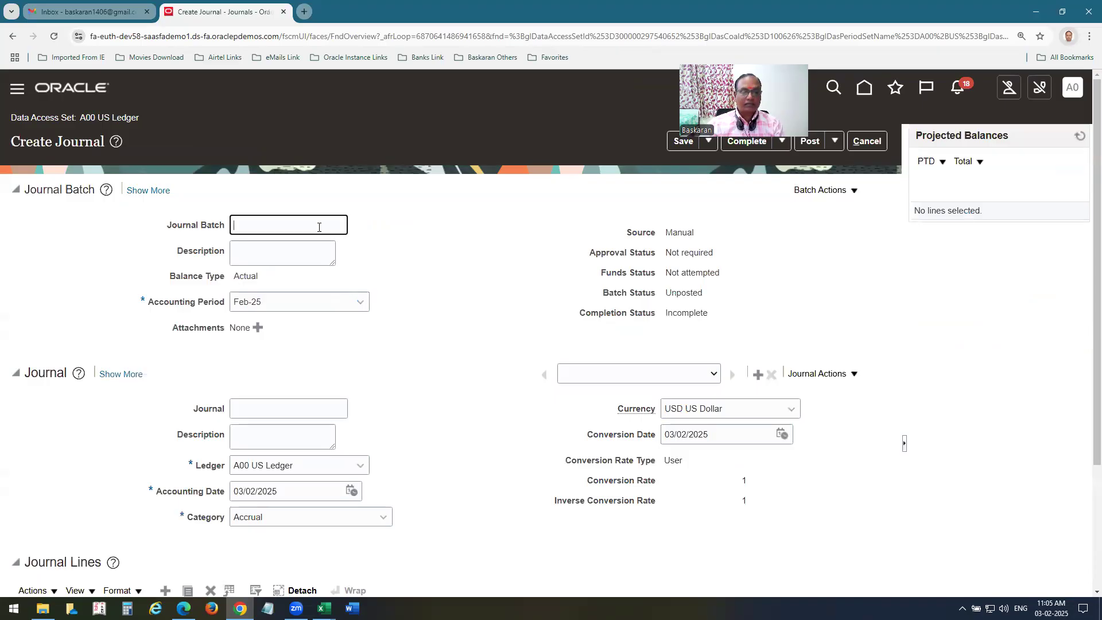
{"action": "type", "text": "A00 Se"}
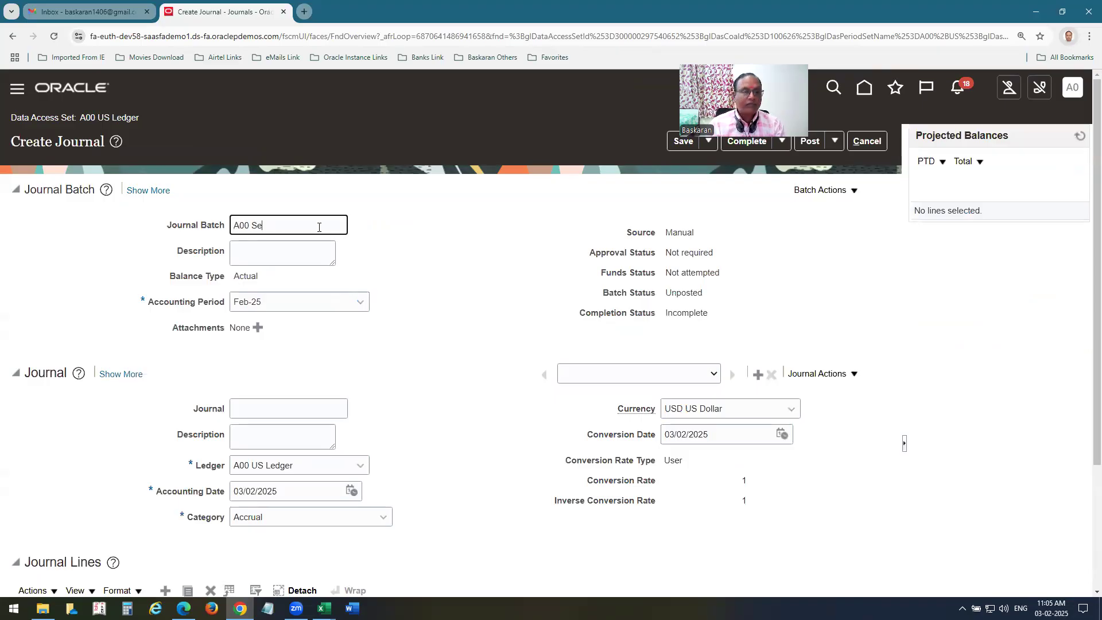
{"action": "type", "text": "c Le"}
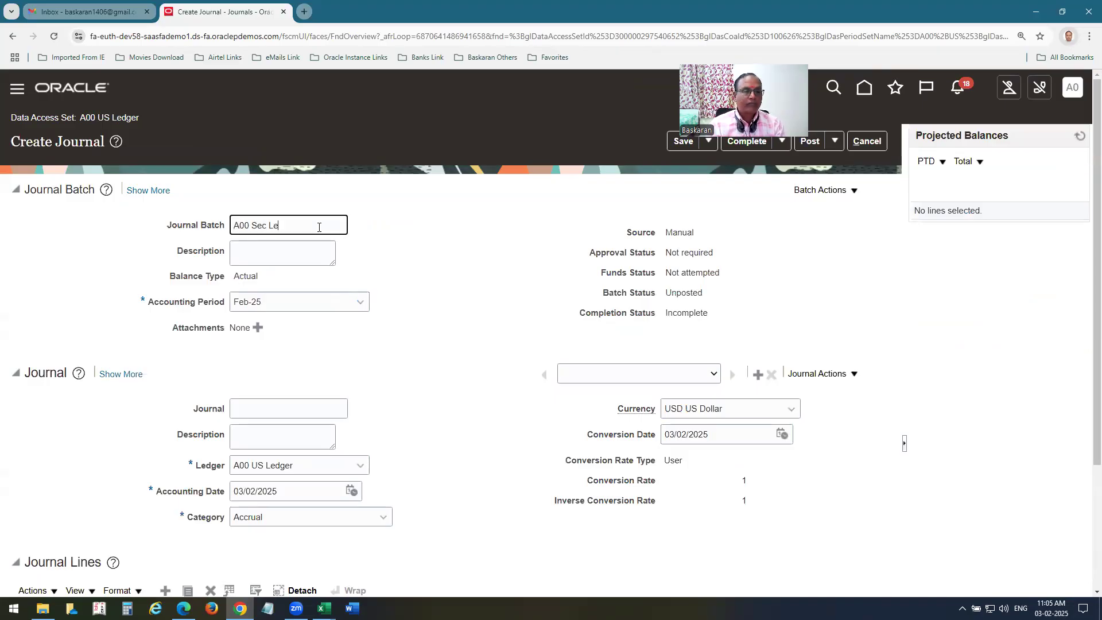
{"action": "type", "text": "d Test"}
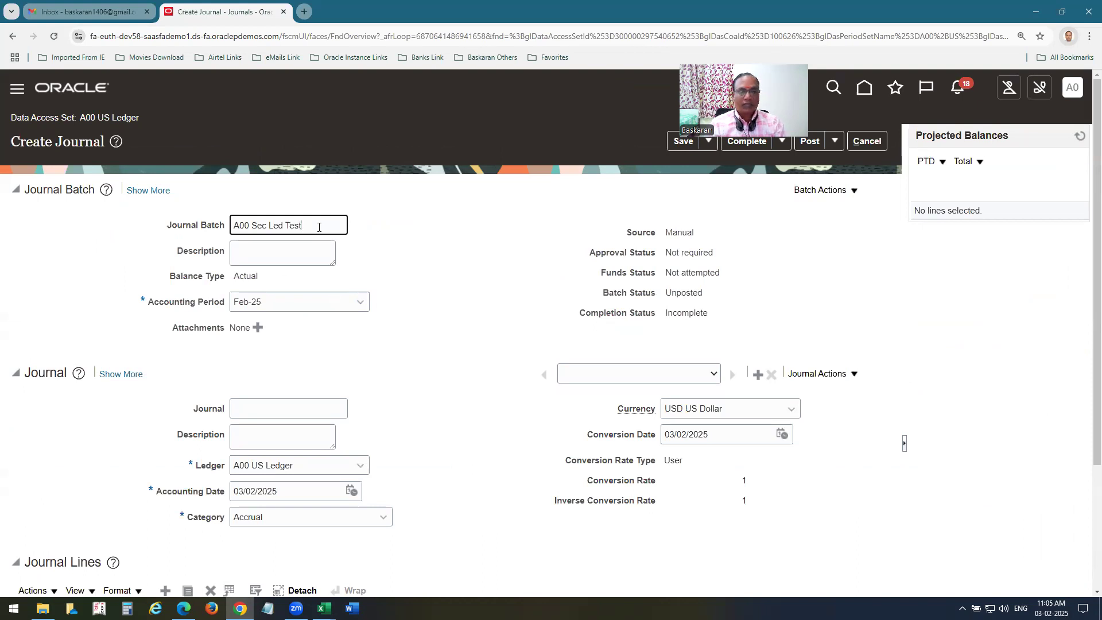
{"action": "key", "text": "ctrl+a"}
{"action": "key", "text": "ctrl+c"}
{"action": "key", "text": "Tab"}
{"action": "key", "text": "Tab"}
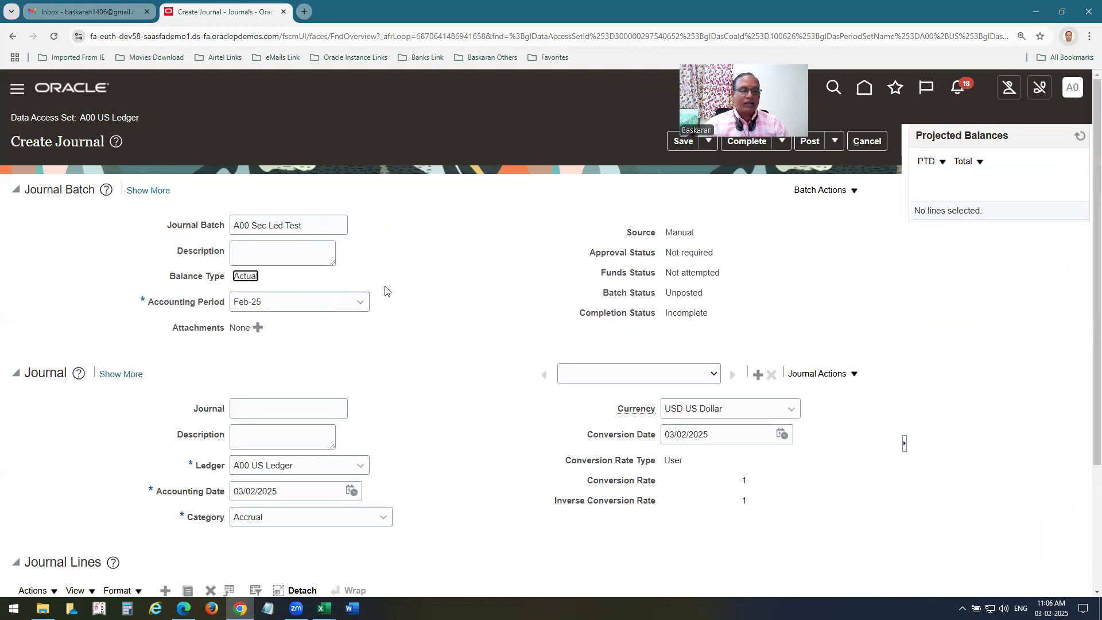
{"action": "left_click", "coordinate": [362, 303]}
{"action": "left_click", "coordinate": [315, 418]}
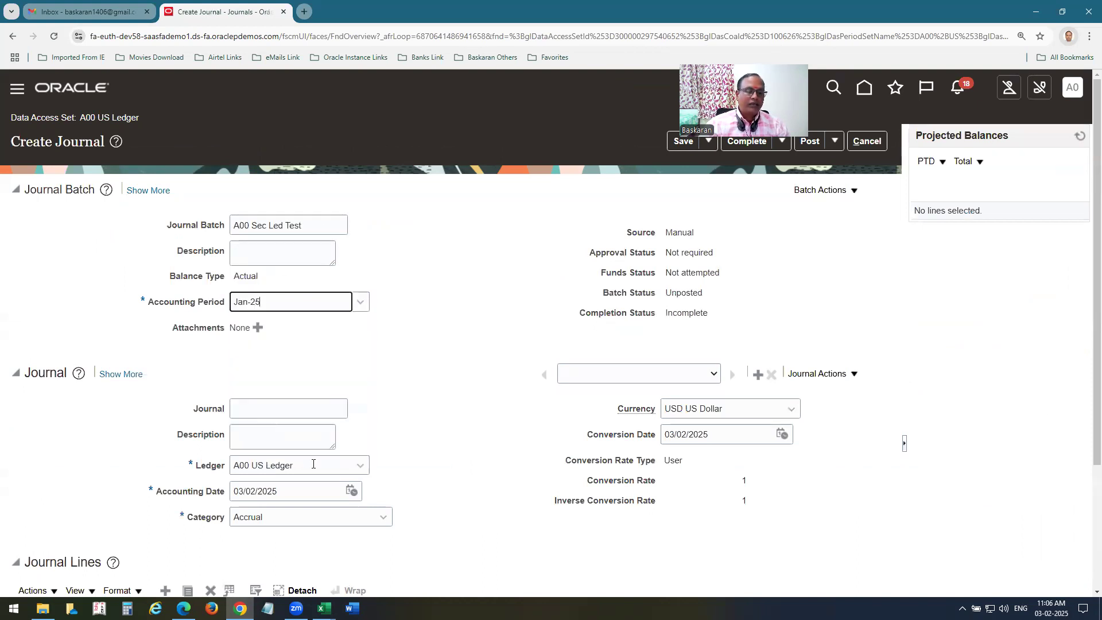
{"action": "left_click", "coordinate": [268, 406]}
{"action": "key", "text": "ctrl+v"}
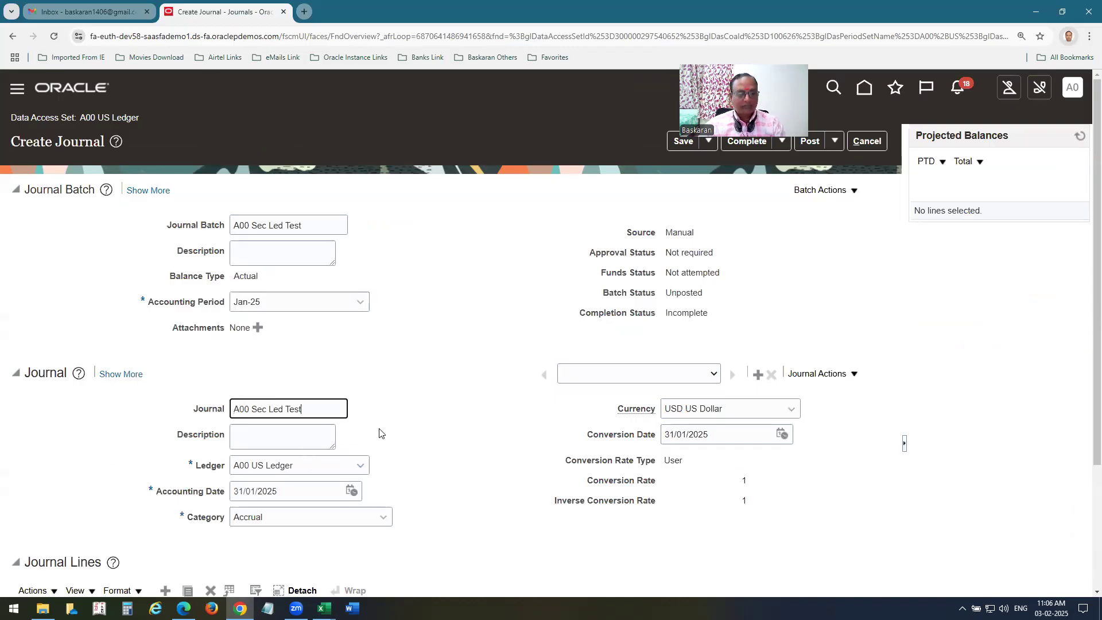
{"action": "scroll", "coordinate": [467, 373], "scroll_direction": "down", "scroll_amount": 3}
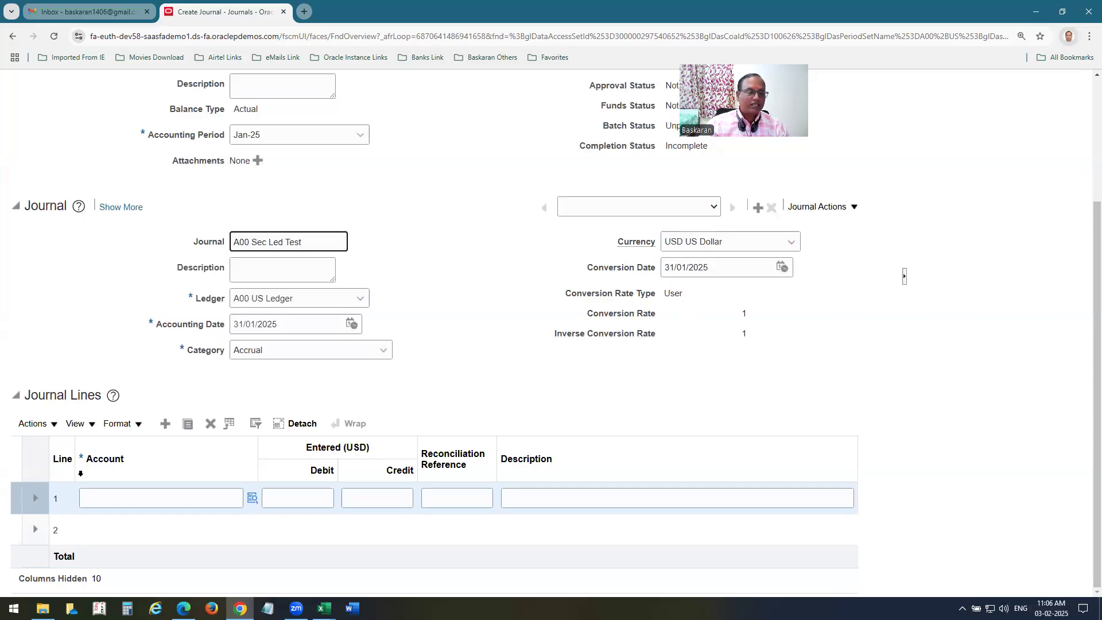
{"action": "left_click", "coordinate": [148, 498]}
{"action": "type", "text": "02-210-7530-00"}
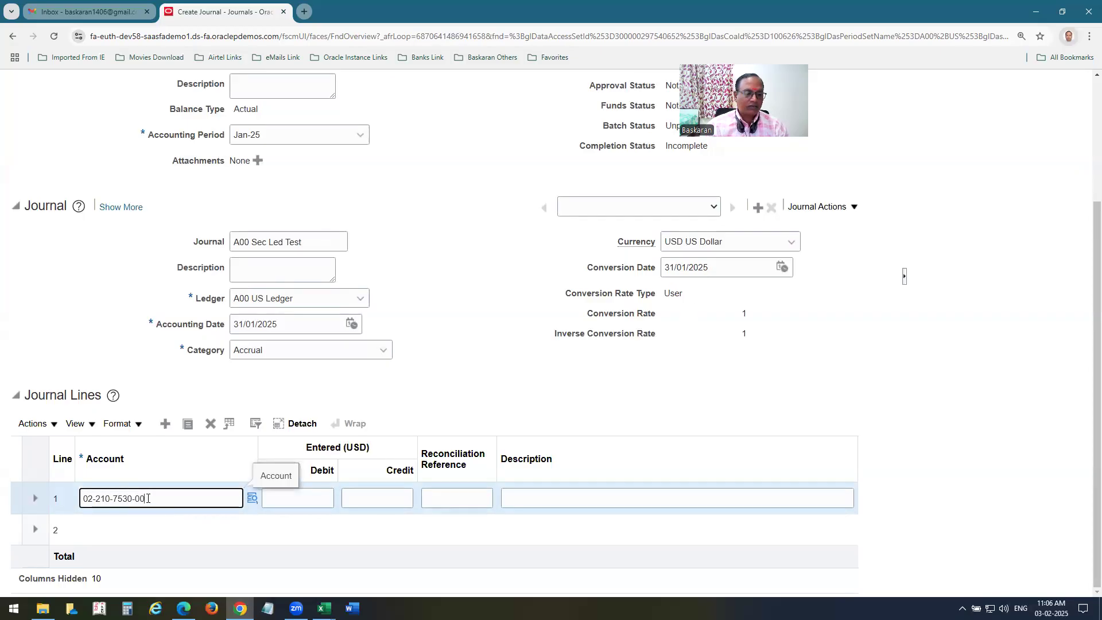
{"action": "left_click", "coordinate": [296, 507]}
{"action": "type", "text": "14500"}
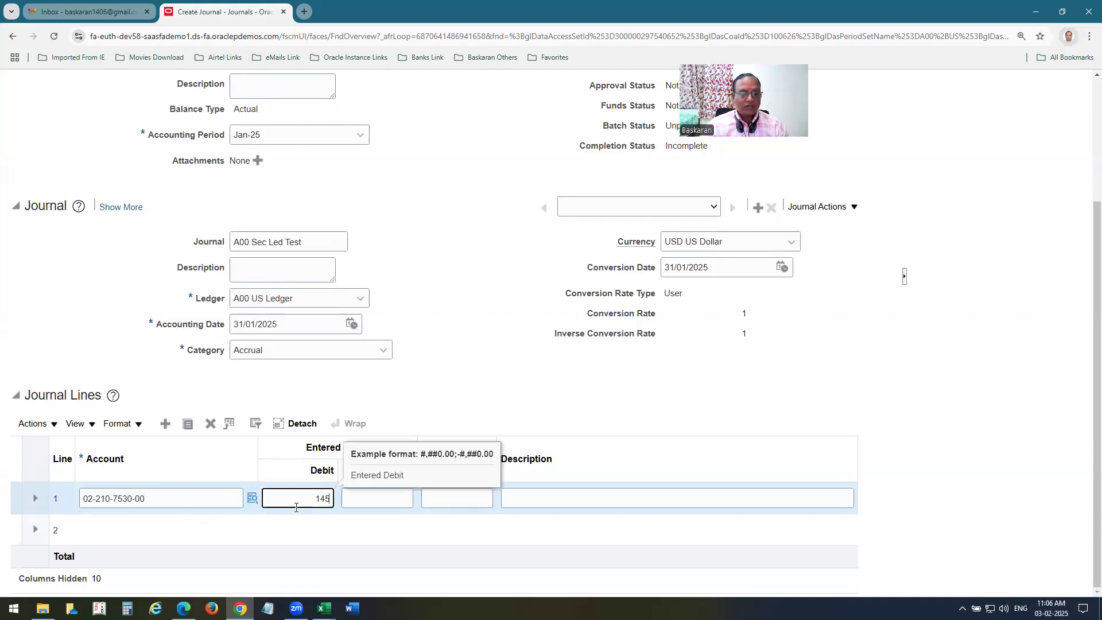
{"action": "left_click", "coordinate": [156, 521]}
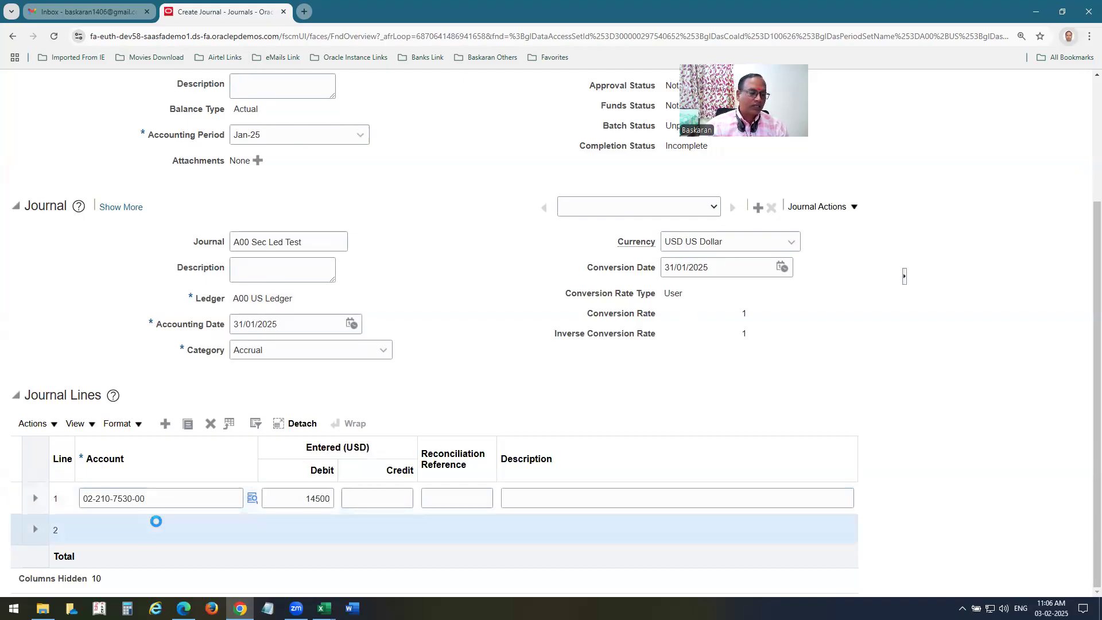
{"action": "type", "text": "02-000-1520-00"}
{"action": "left_click", "coordinate": [125, 534]}
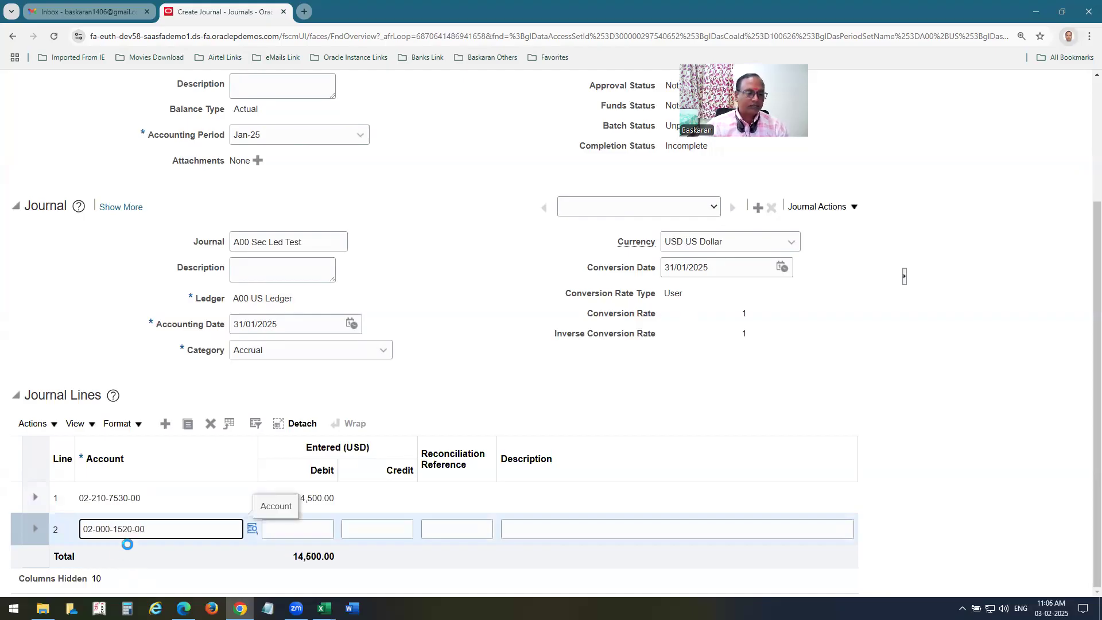
{"action": "key", "text": "BackSpace"}
{"action": "type", "text": "5"}
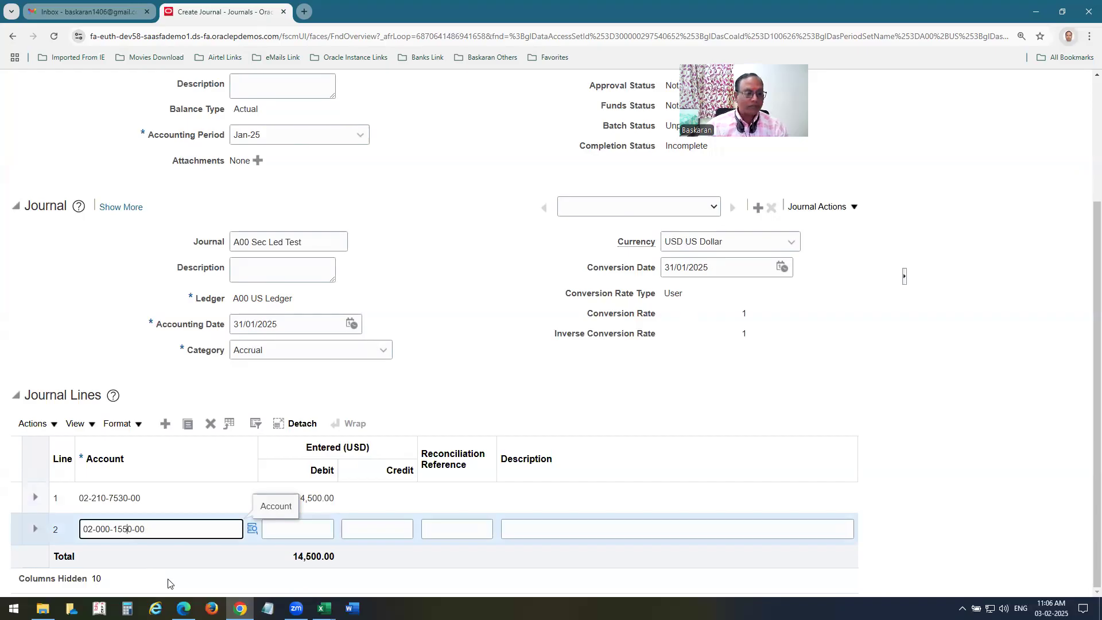
{"action": "left_click", "coordinate": [306, 532]}
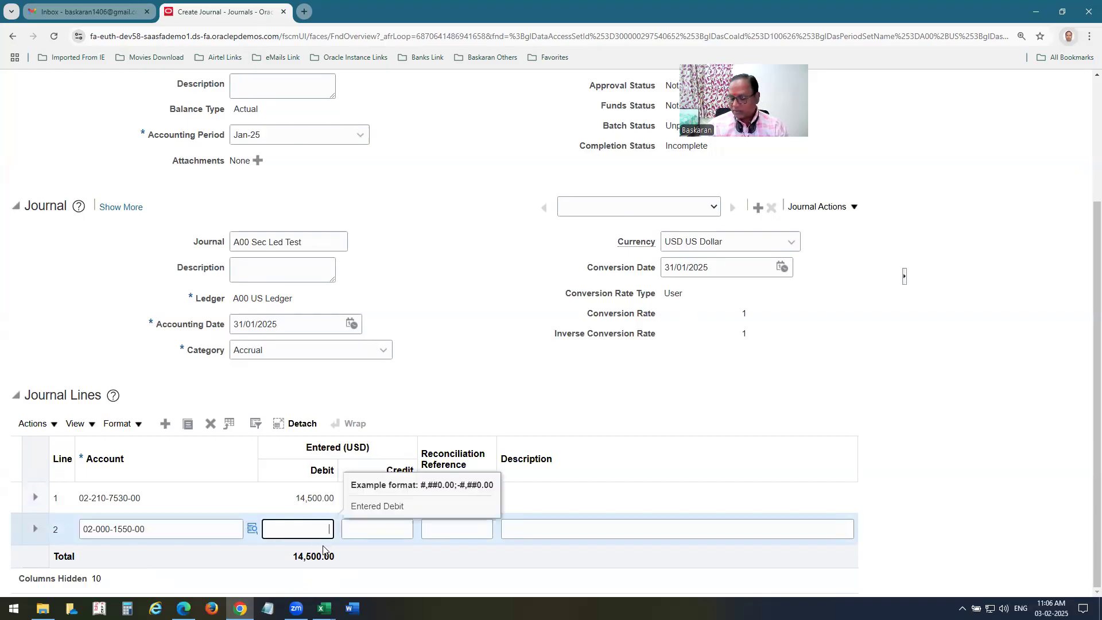
{"action": "type", "text": "25500"}
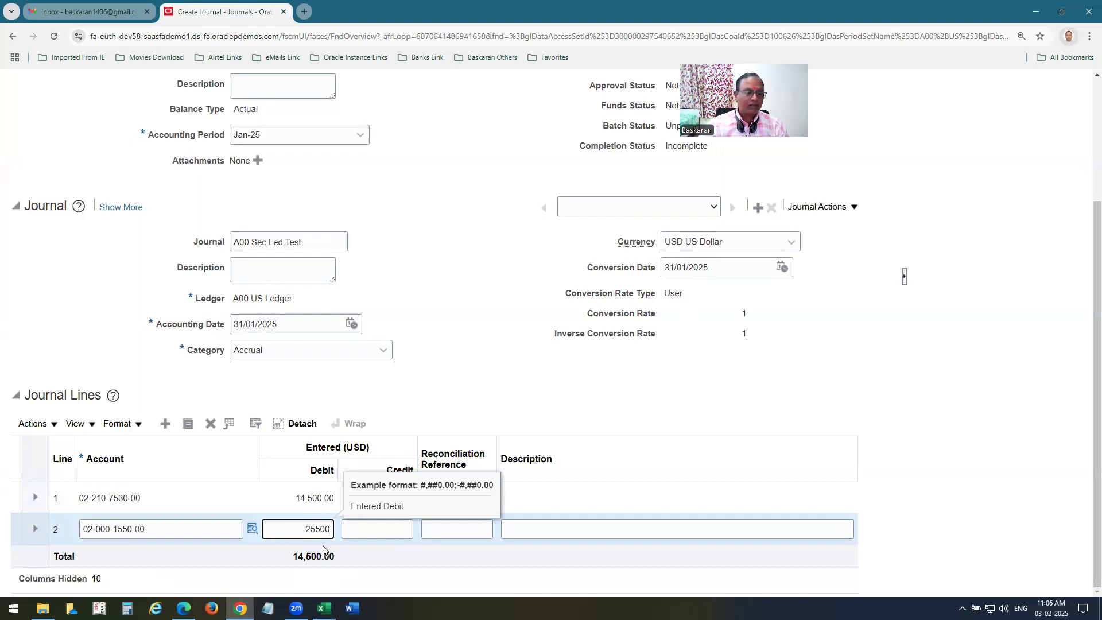
{"action": "left_click", "coordinate": [166, 424]}
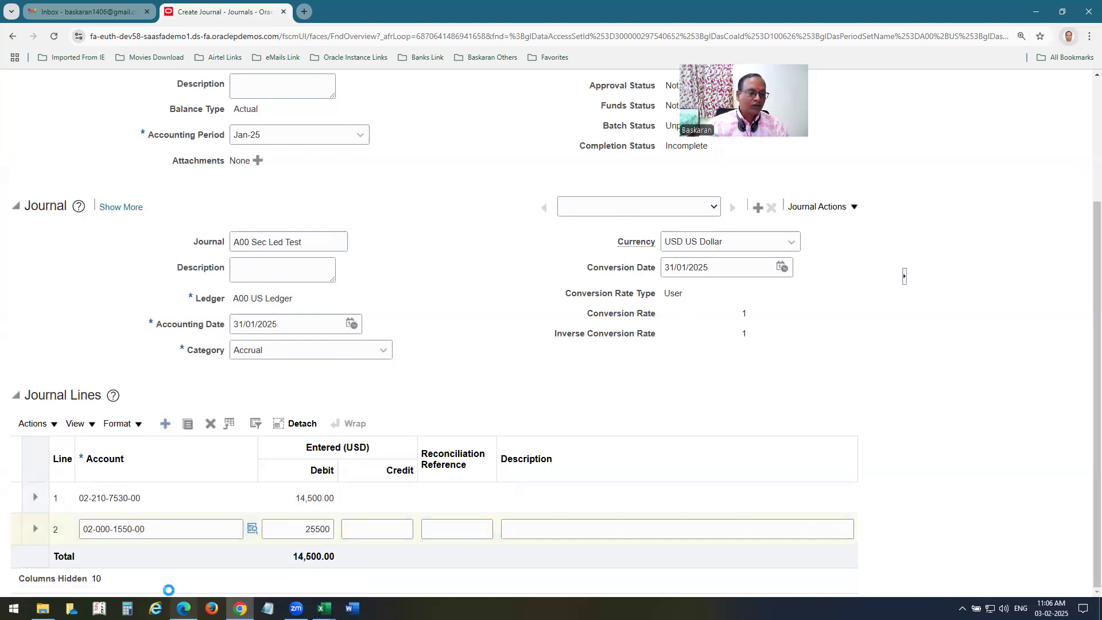
{"action": "scroll", "coordinate": [195, 447], "scroll_direction": "down", "scroll_amount": 1}
{"action": "left_click", "coordinate": [117, 492]}
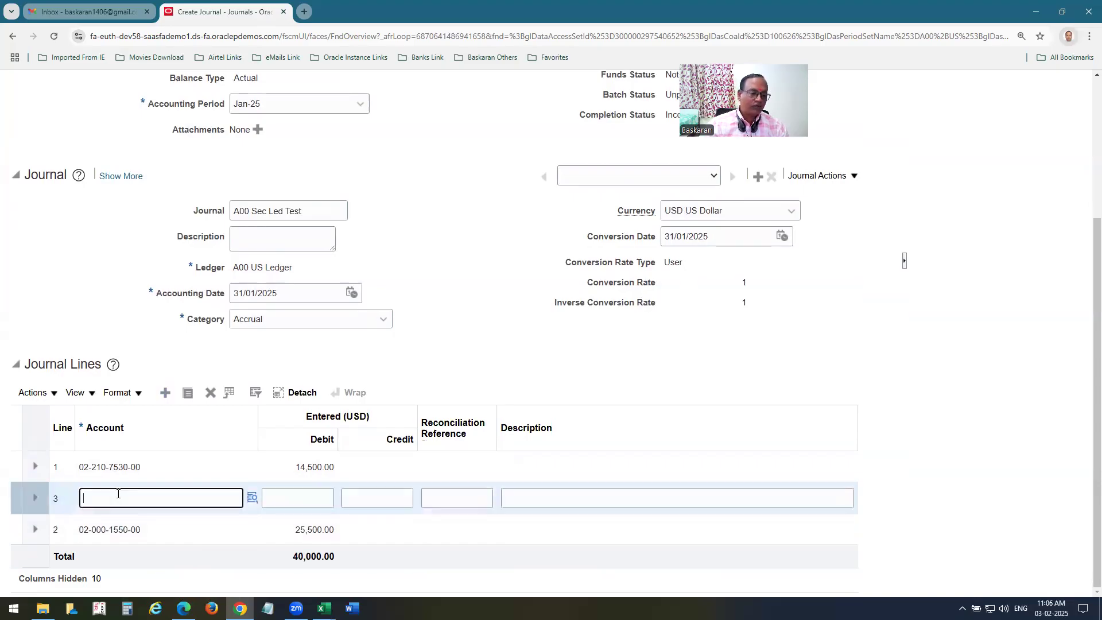
{"action": "type", "text": "02-375-4110-00"}
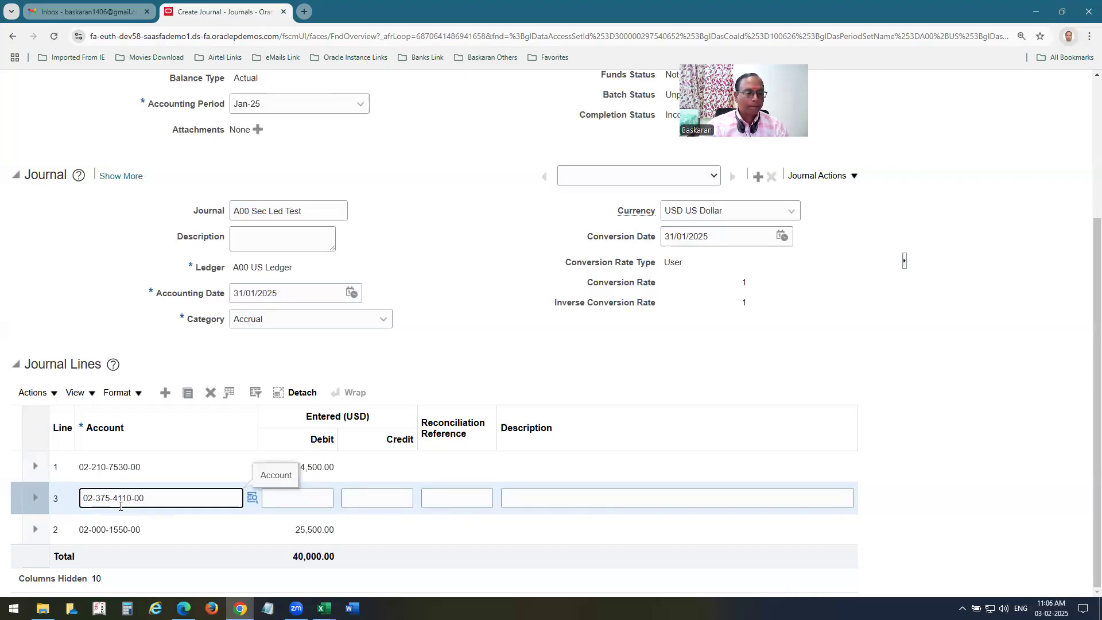
{"action": "left_click", "coordinate": [362, 499]}
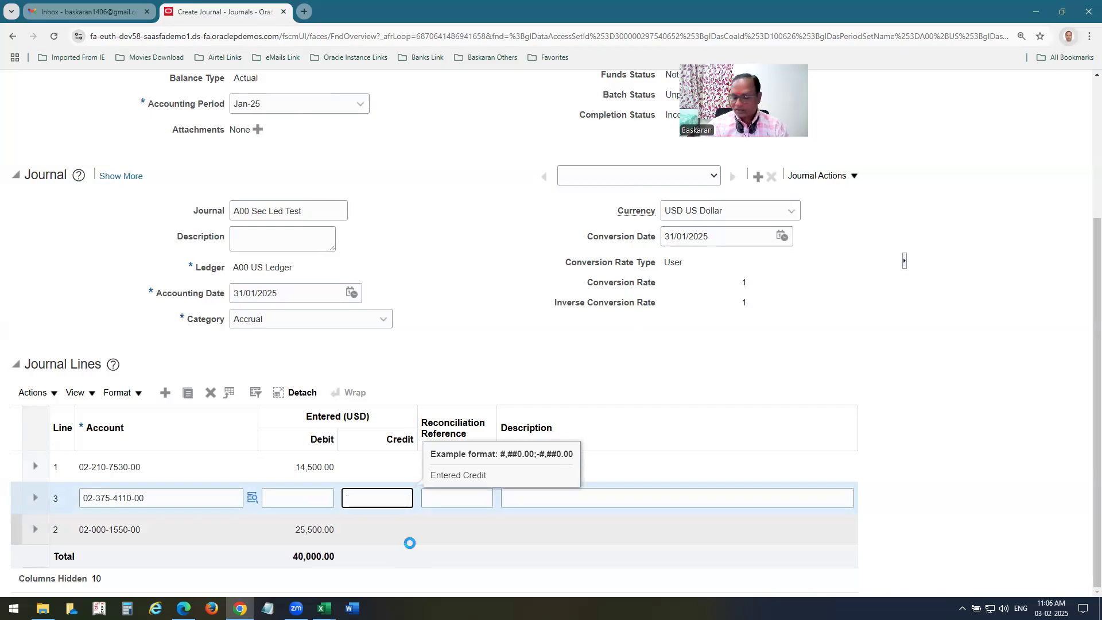
{"action": "type", "text": "38000"}
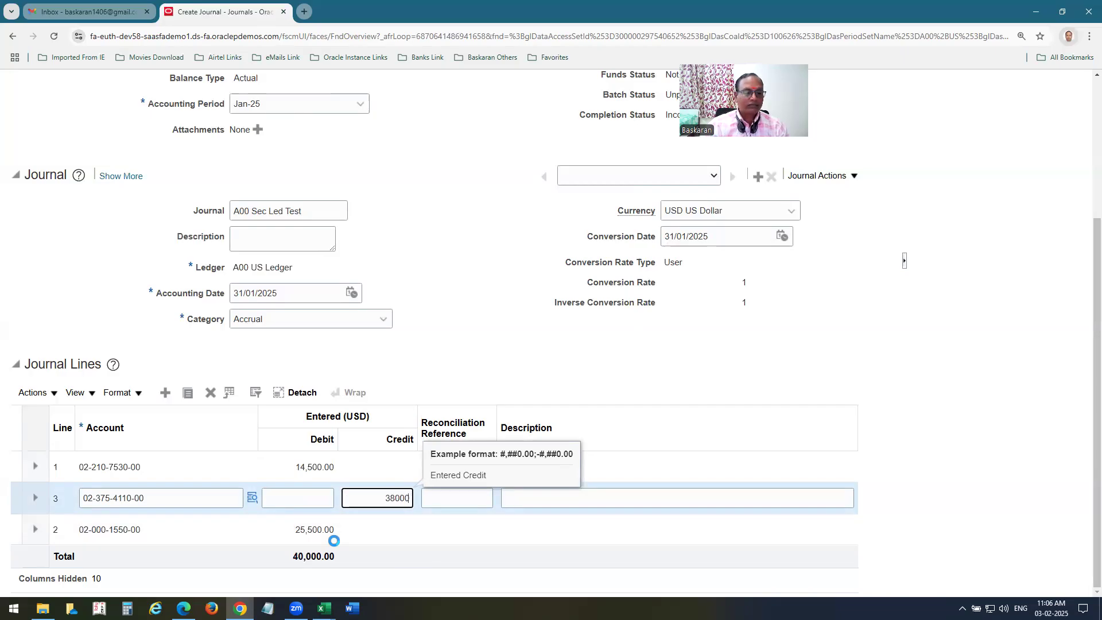
{"action": "left_click", "coordinate": [166, 402]}
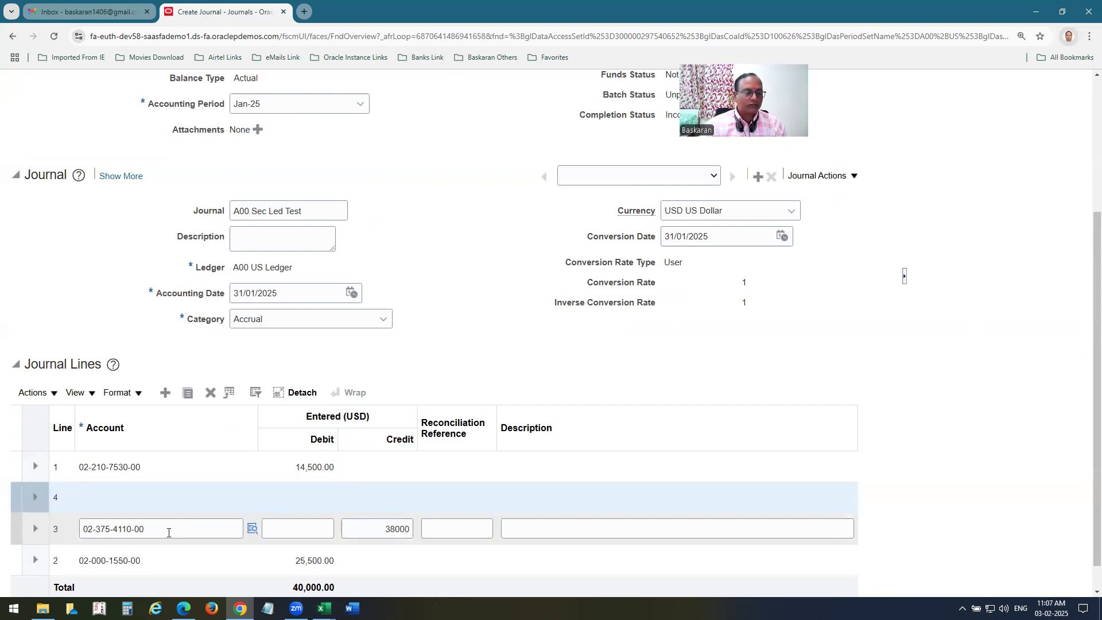
{"action": "left_click", "coordinate": [100, 498]}
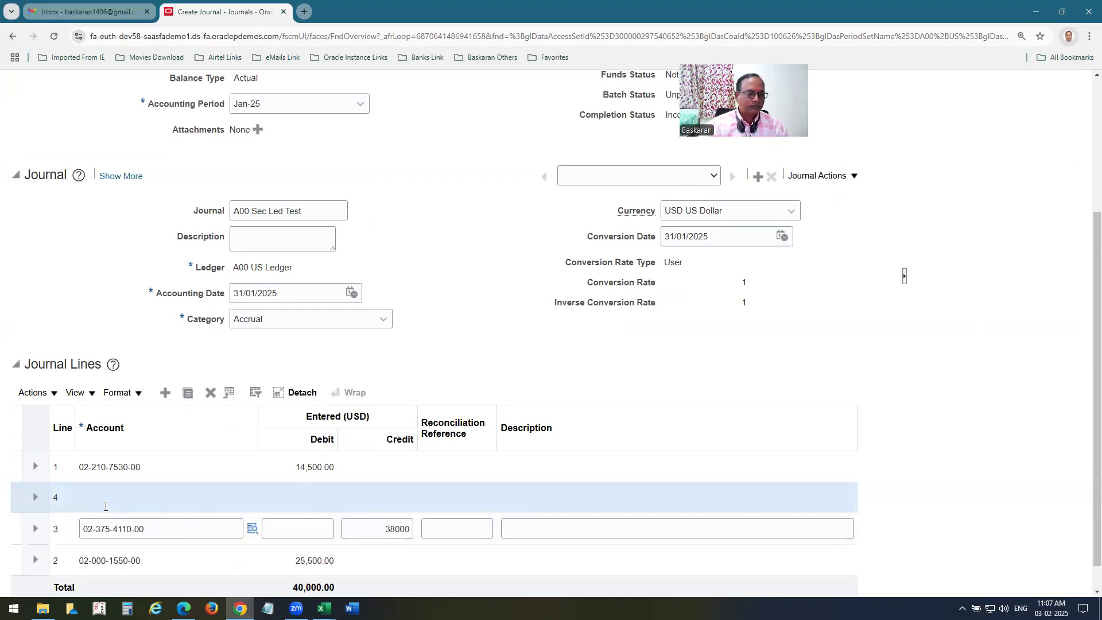
{"action": "type", "text": "02-"}
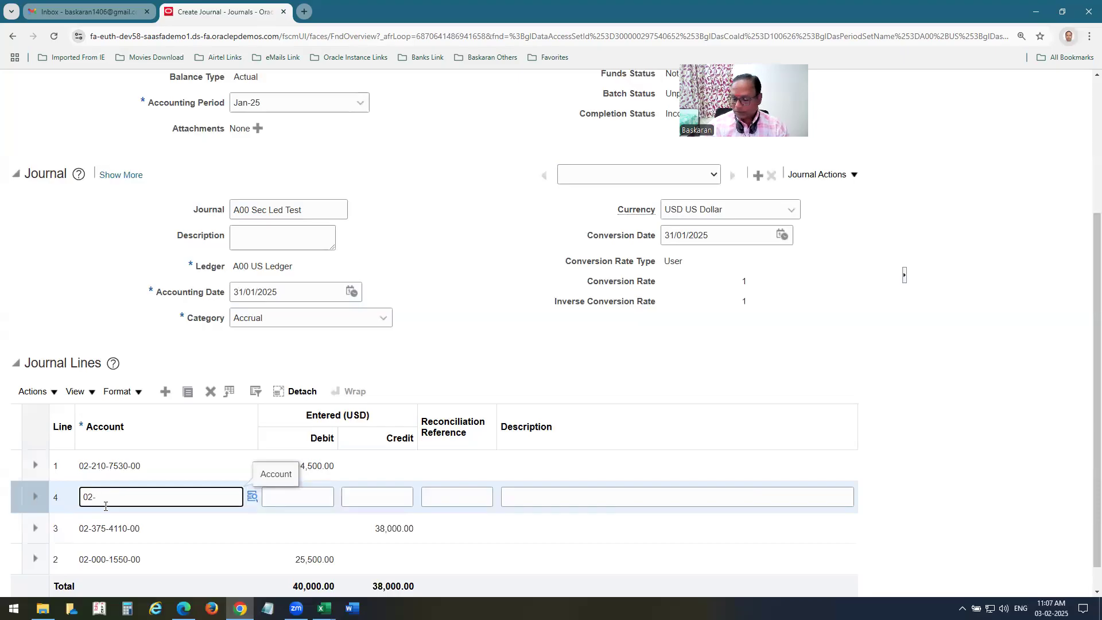
{"action": "type", "text": "100"}
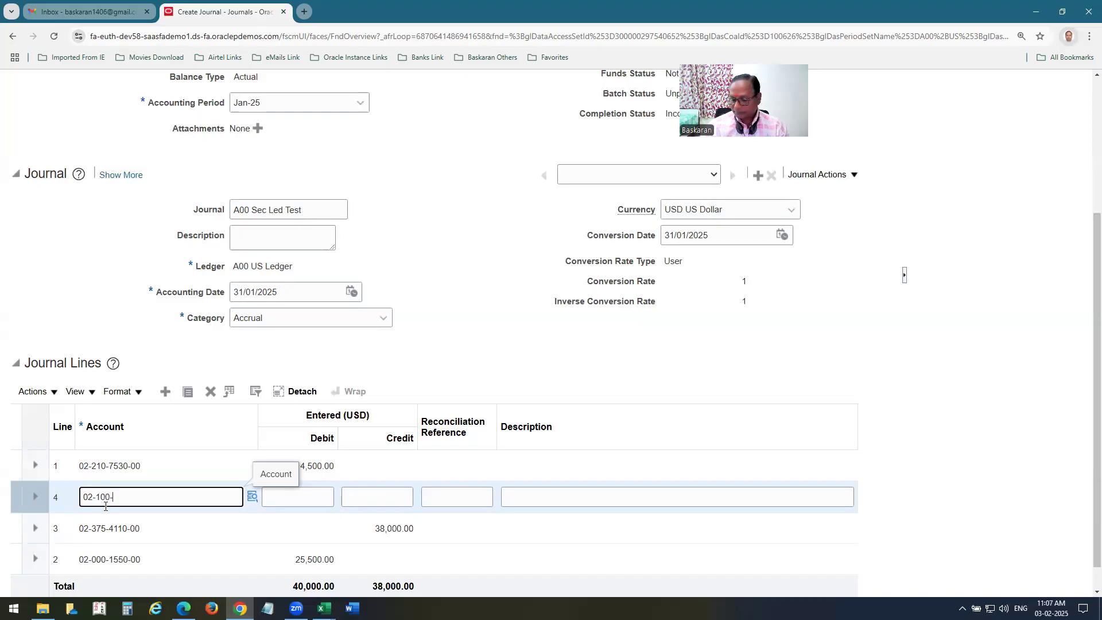
{"action": "type", "text": "-7740-00"}
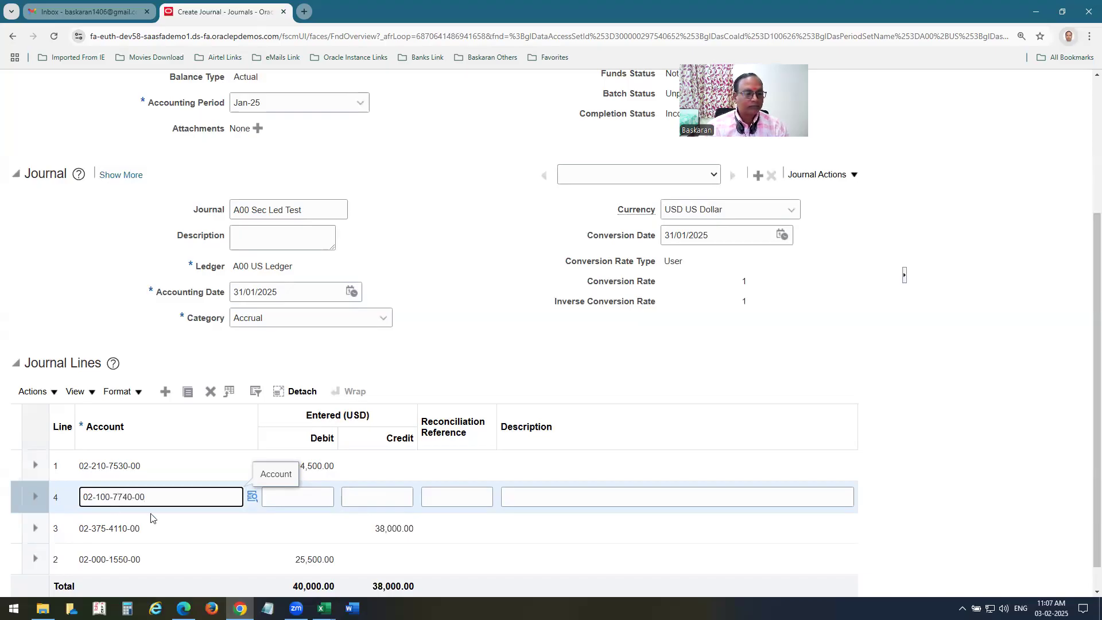
{"action": "left_click", "coordinate": [312, 495]}
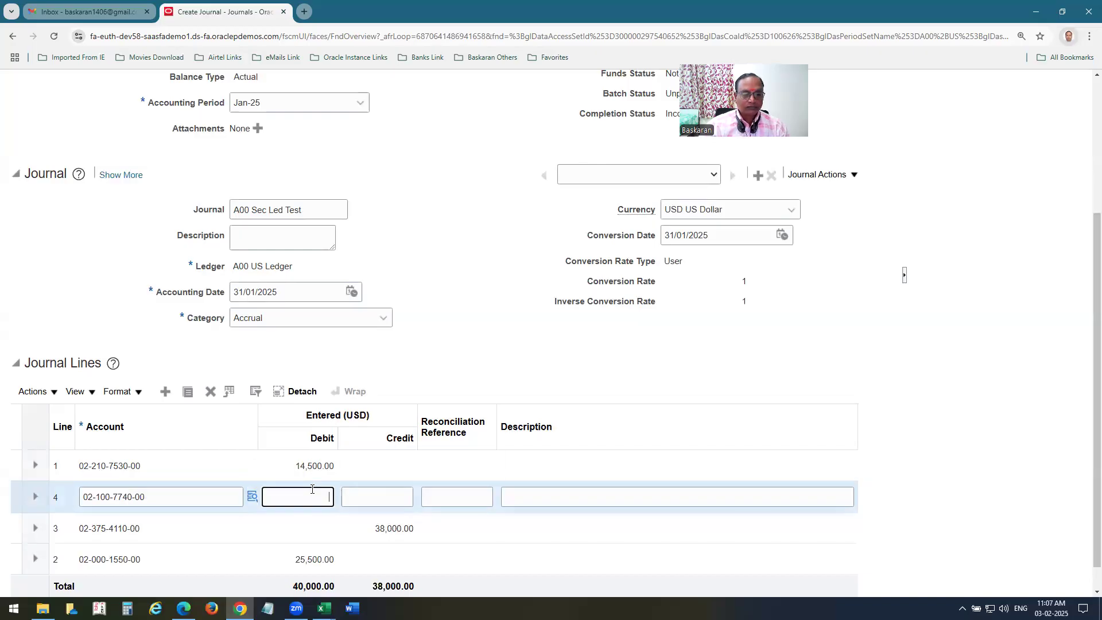
{"action": "type", "text": "2000"}
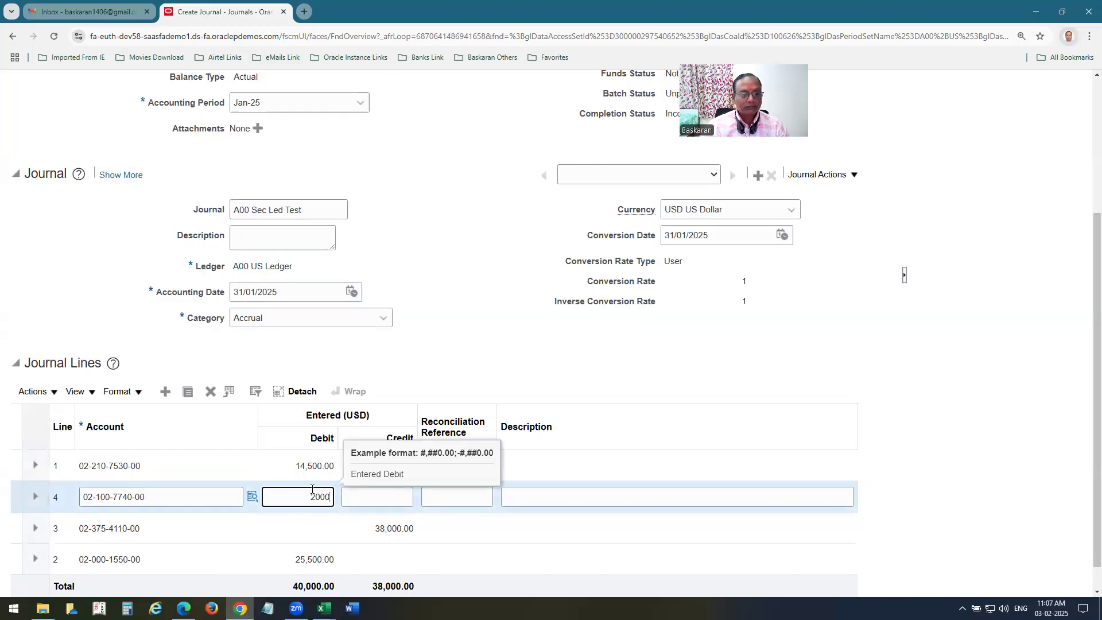
{"action": "left_click", "coordinate": [166, 453]}
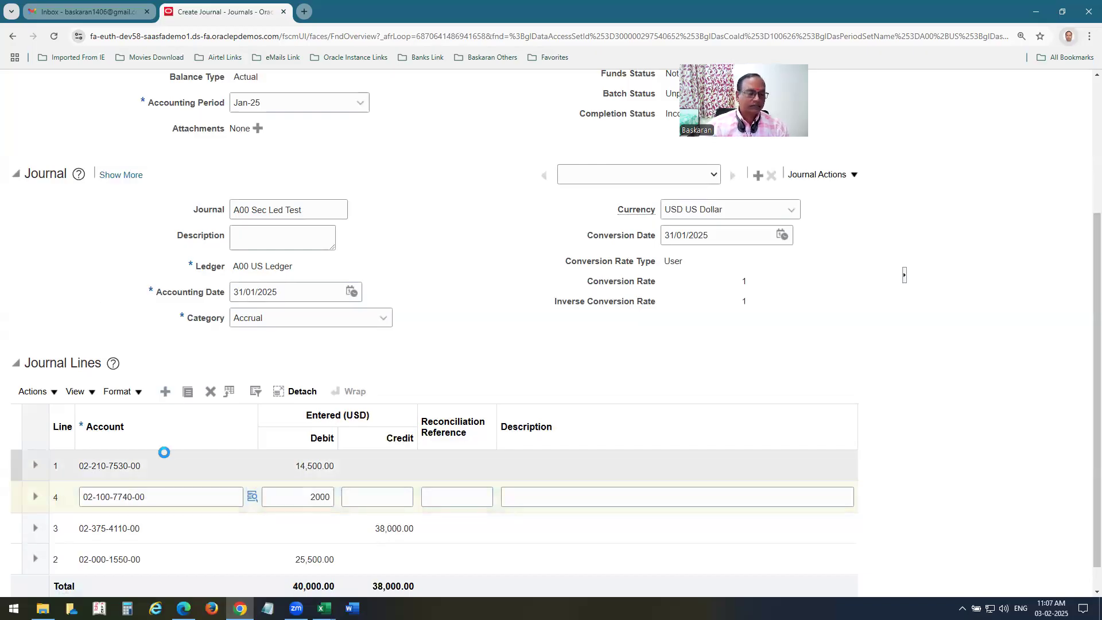
{"action": "left_click", "coordinate": [137, 501]}
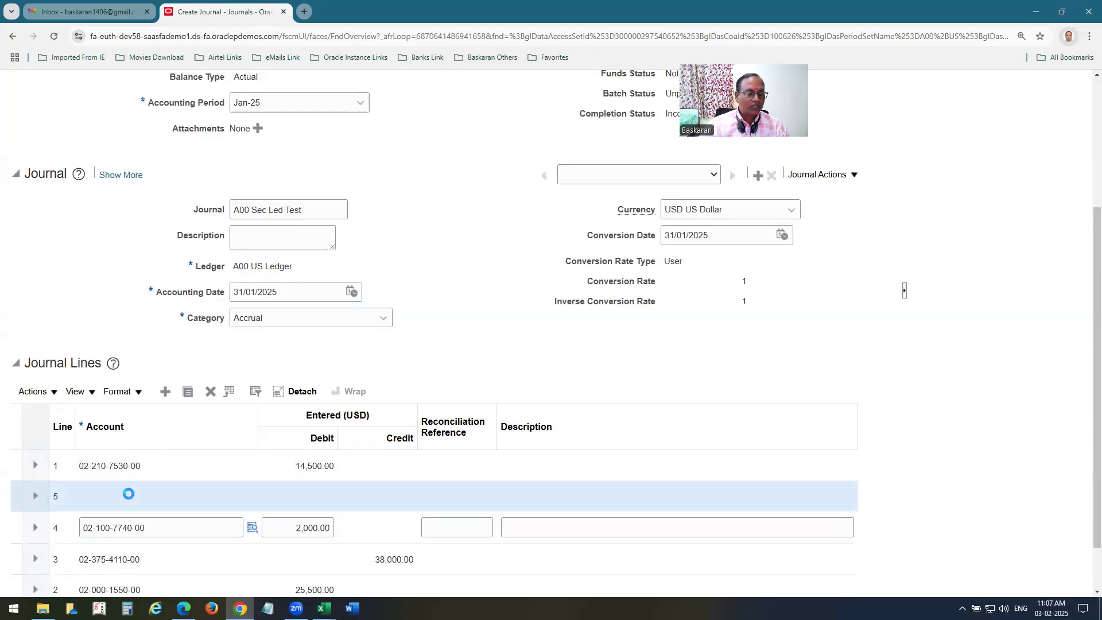
{"action": "type", "text": "02-"}
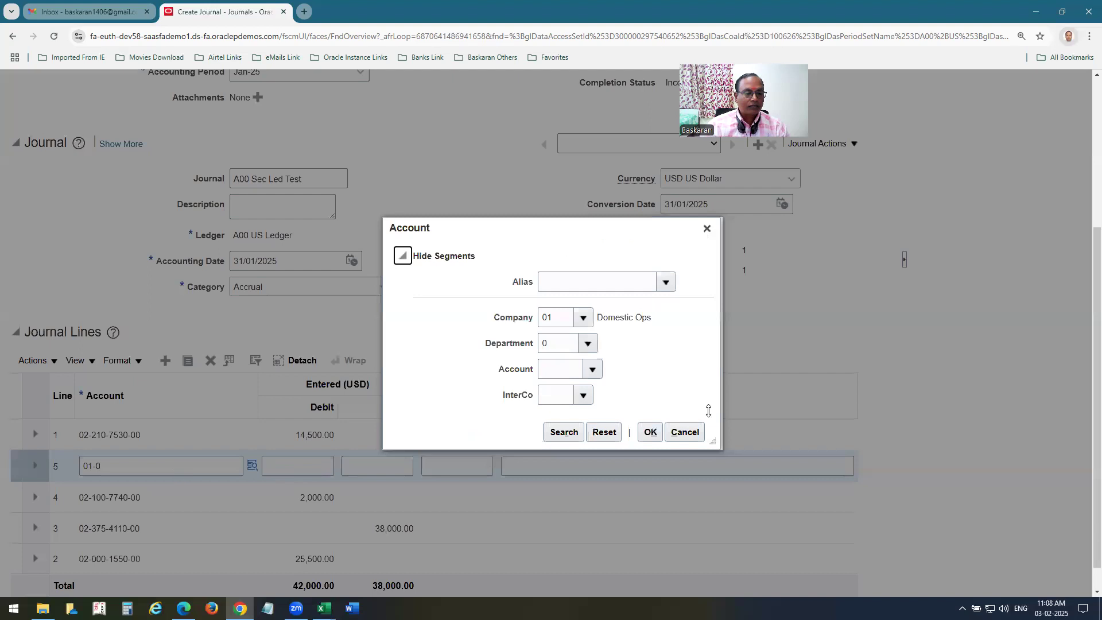
{"action": "left_click", "coordinate": [681, 433]}
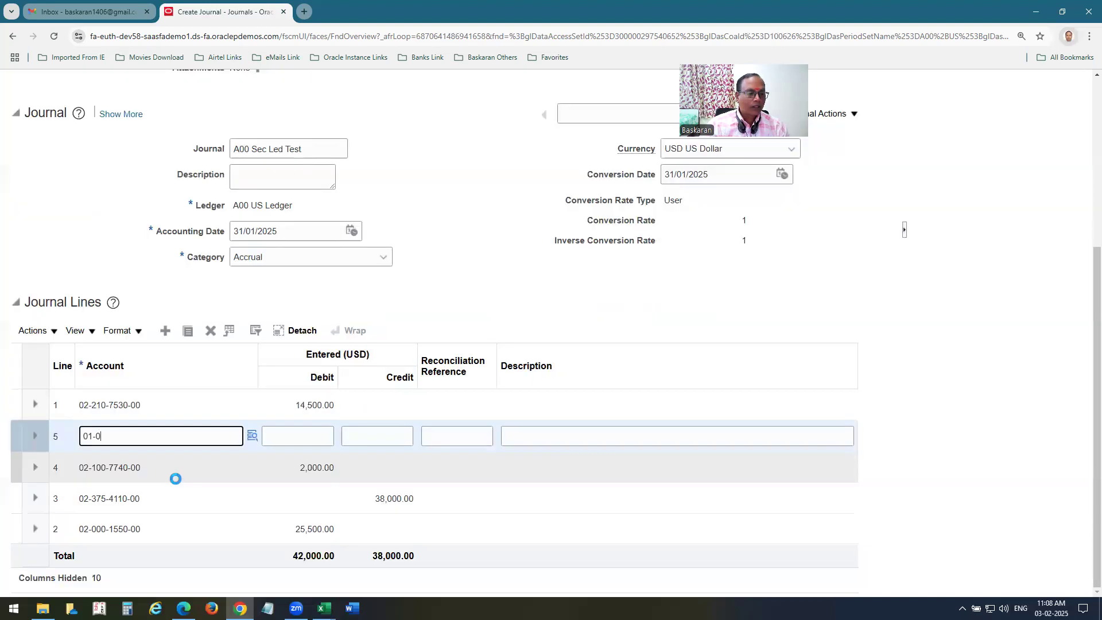
{"action": "type", "text": "00-111"}
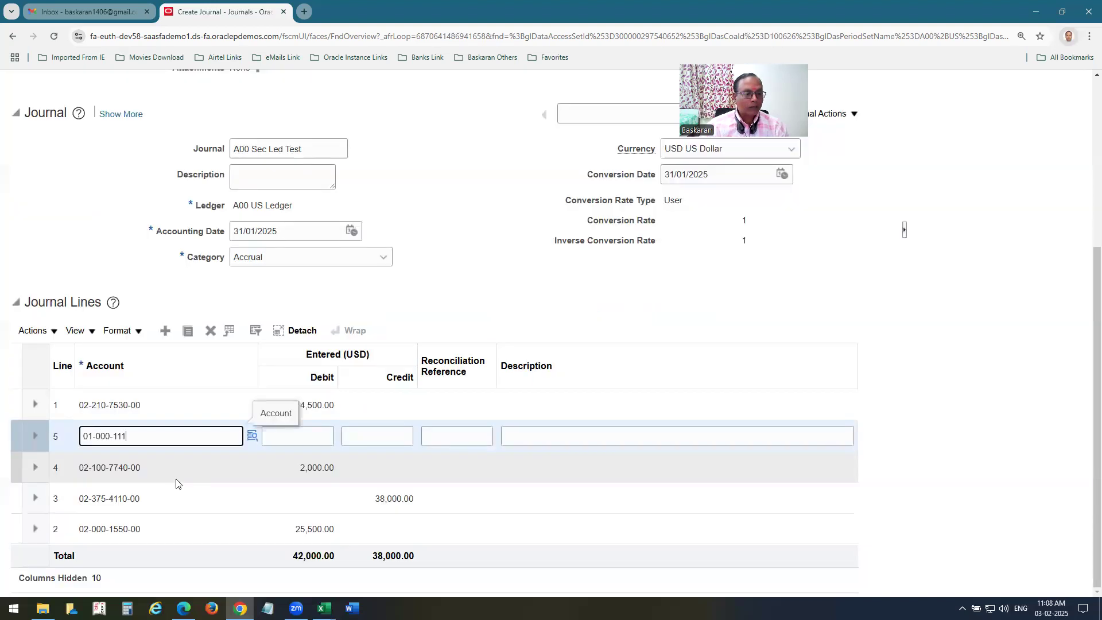
{"action": "type", "text": "0-00"}
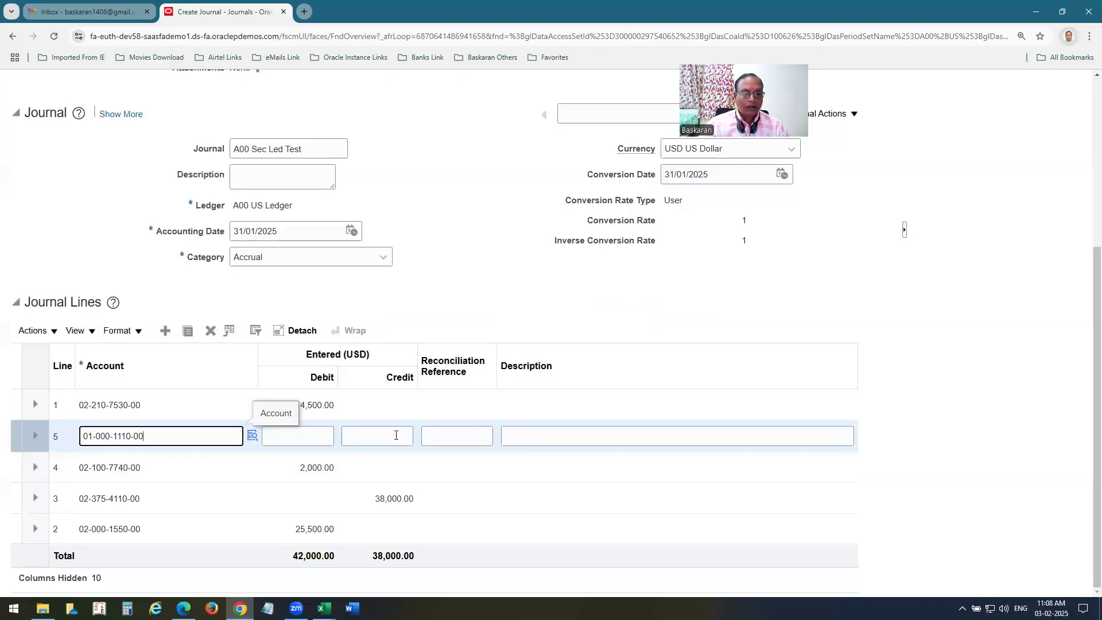
{"action": "left_click", "coordinate": [386, 439]}
{"action": "type", "text": "4000"}
{"action": "key", "text": "Tab"}
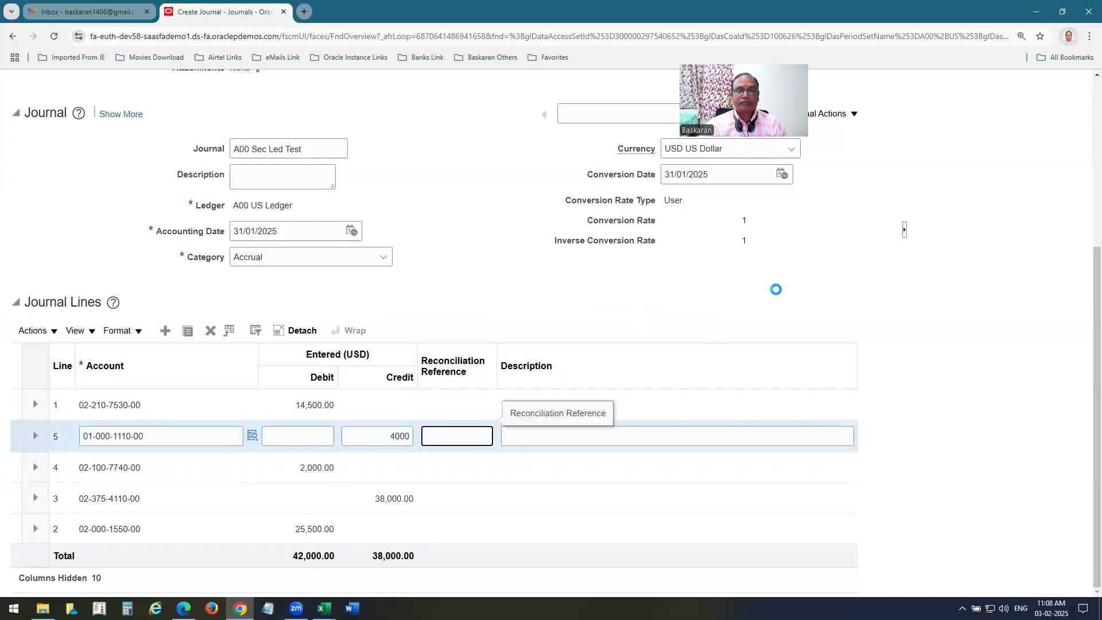
{"action": "scroll", "coordinate": [757, 296], "scroll_direction": "up", "scroll_amount": 5}
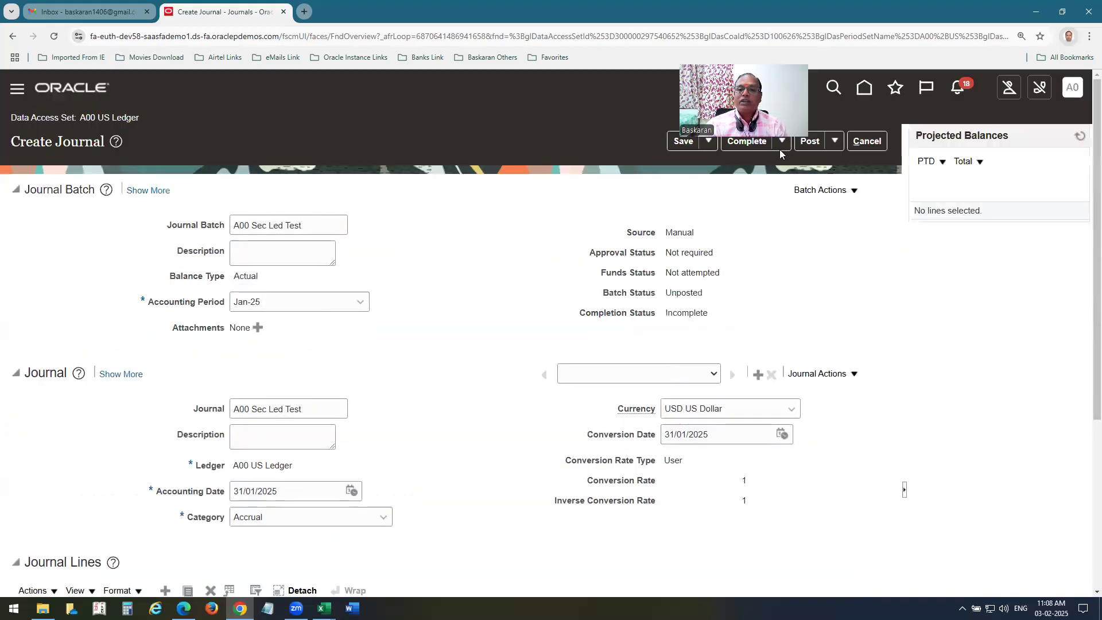
Save journal A00 Sec Led Test, post it, and acknowledge the posting confirmation.
{"action": "left_click", "coordinate": [683, 141]}
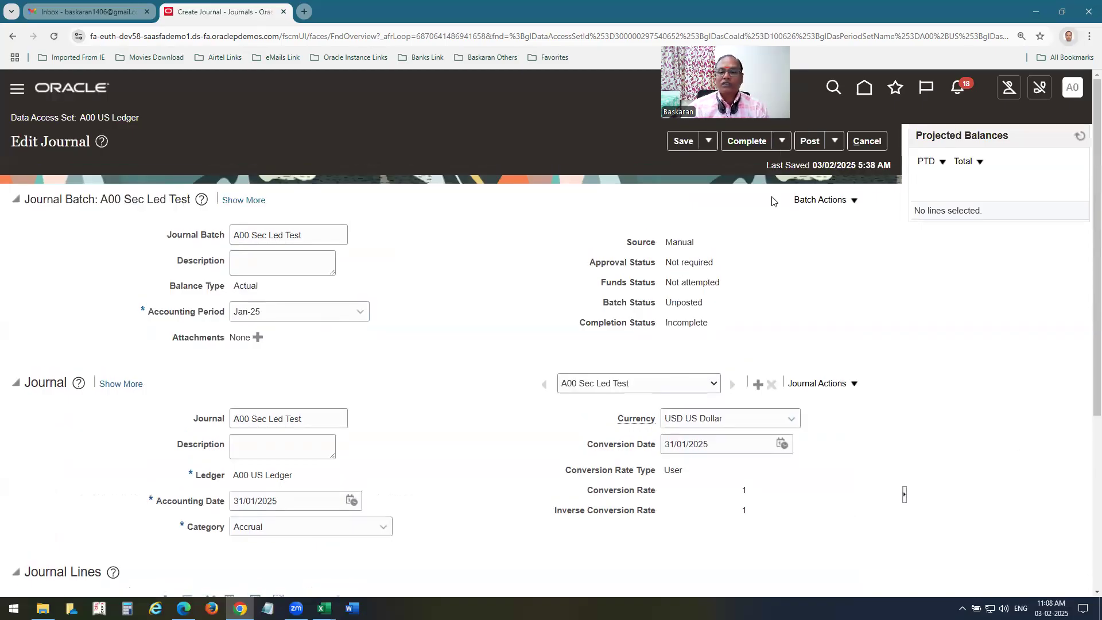
{"action": "left_click", "coordinate": [811, 141]}
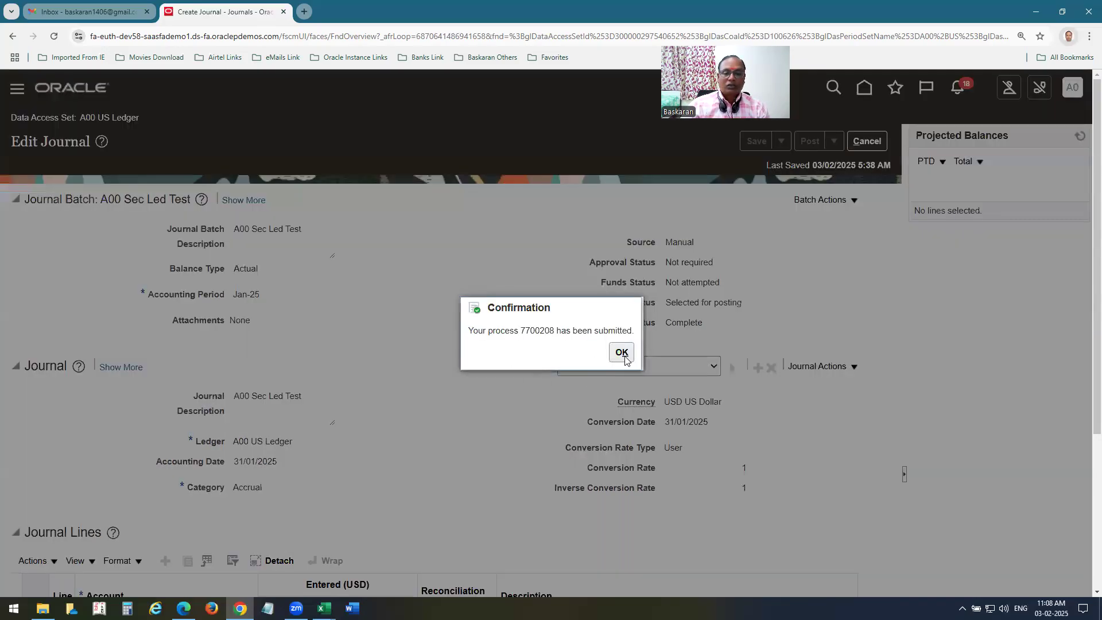
{"action": "left_click", "coordinate": [624, 357]}
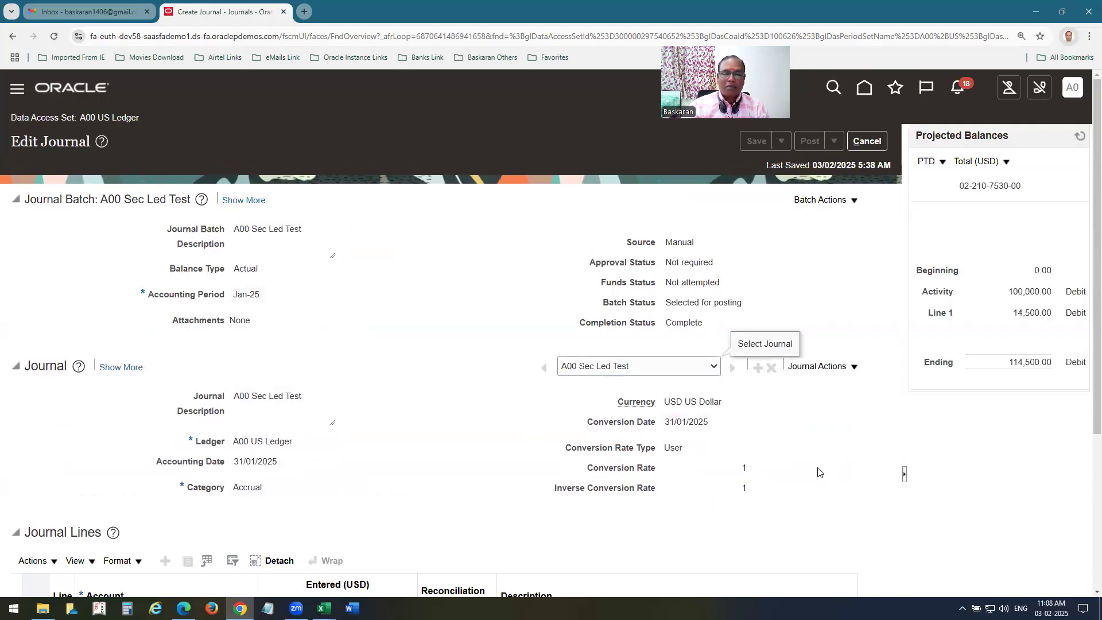
Leave the journal, change the data access set to A00 SECONDARY LEDGER, and open Manage Journals.
{"action": "left_click", "coordinate": [866, 142]}
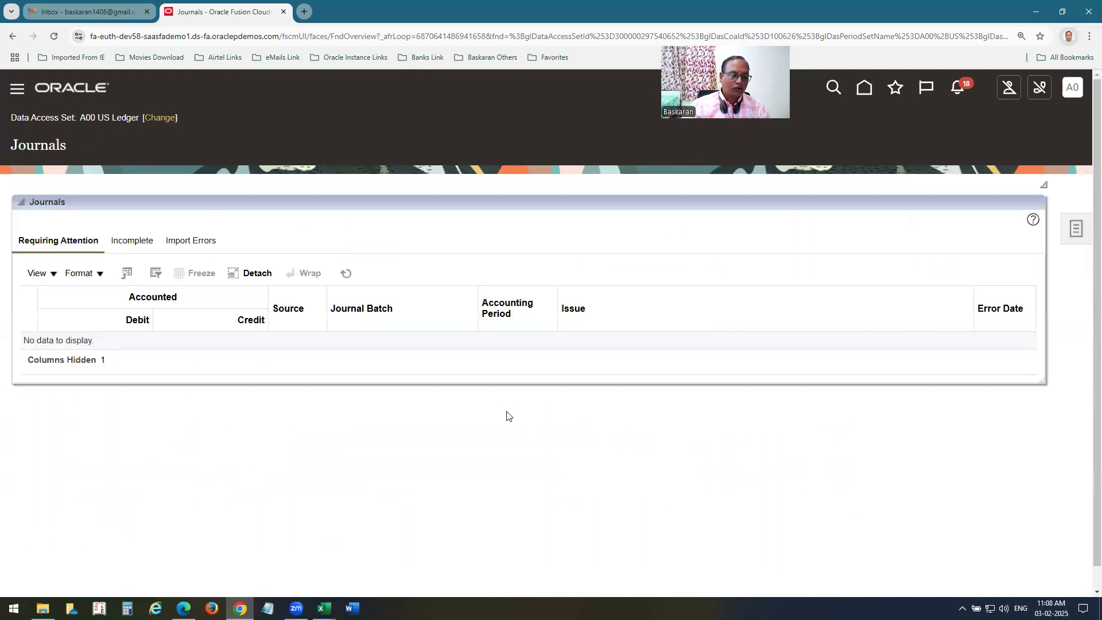
{"action": "left_click", "coordinate": [166, 119]}
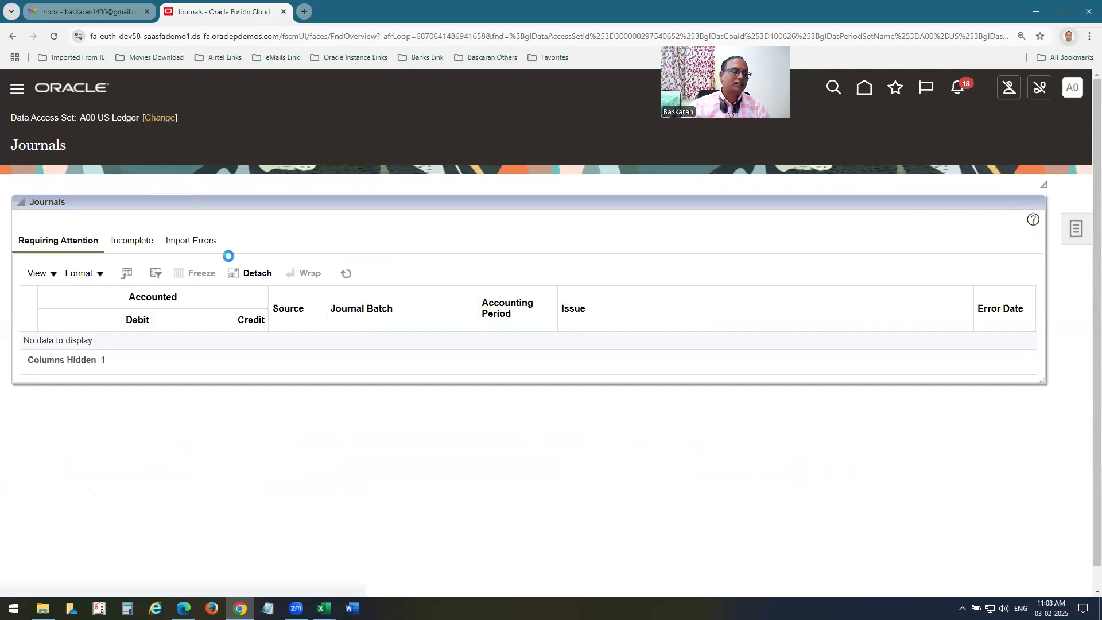
{"action": "left_click", "coordinate": [549, 331]}
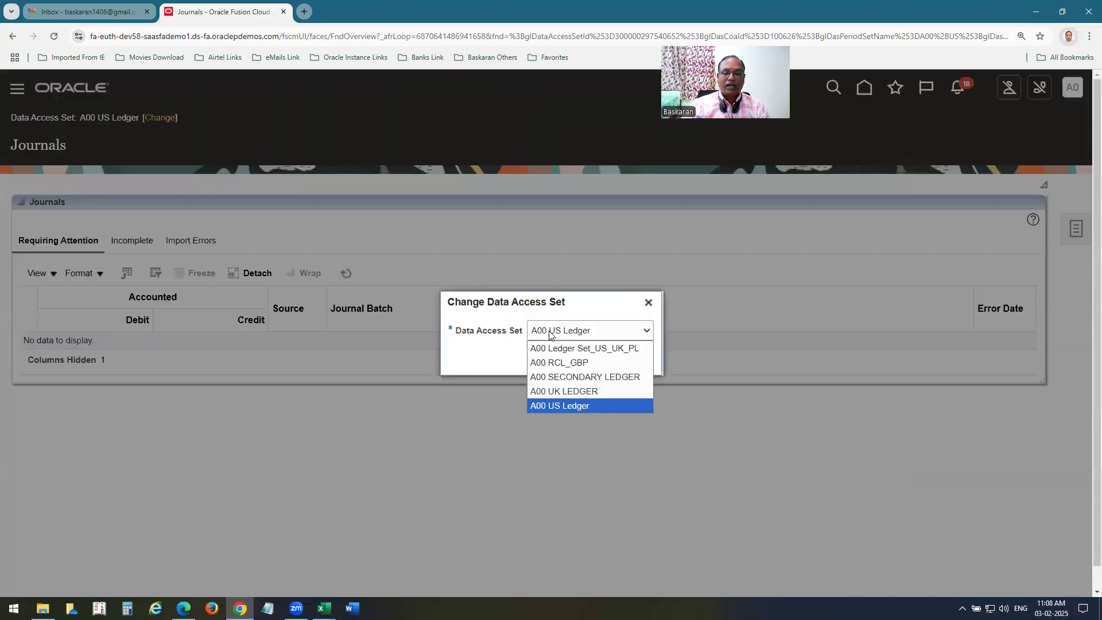
{"action": "left_click", "coordinate": [570, 380]}
{"action": "left_click", "coordinate": [598, 357]}
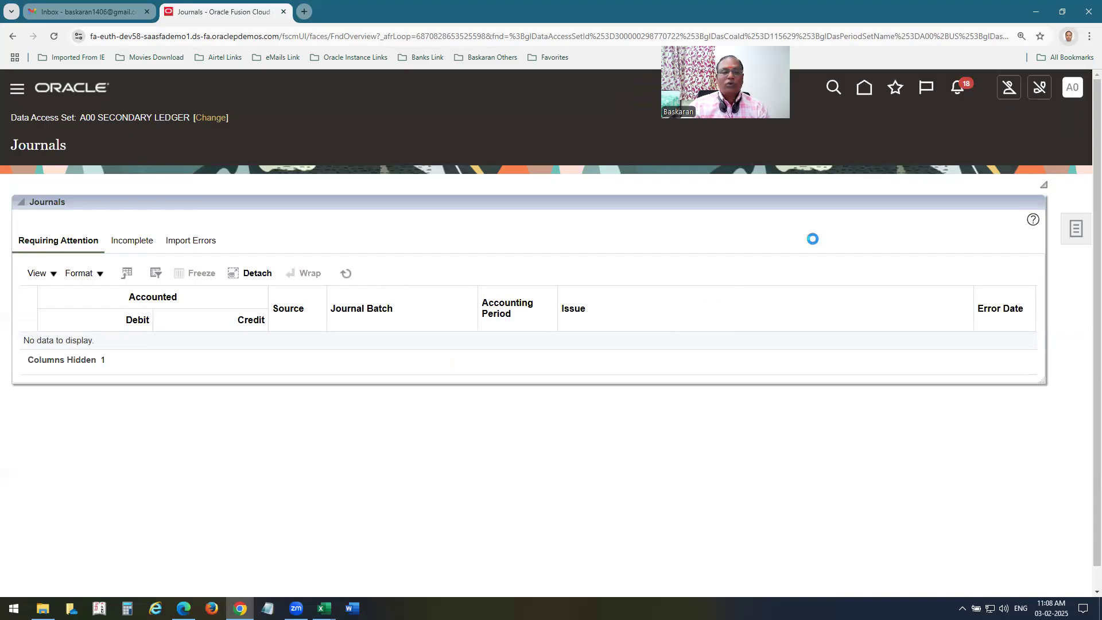
{"action": "left_click", "coordinate": [974, 138]}
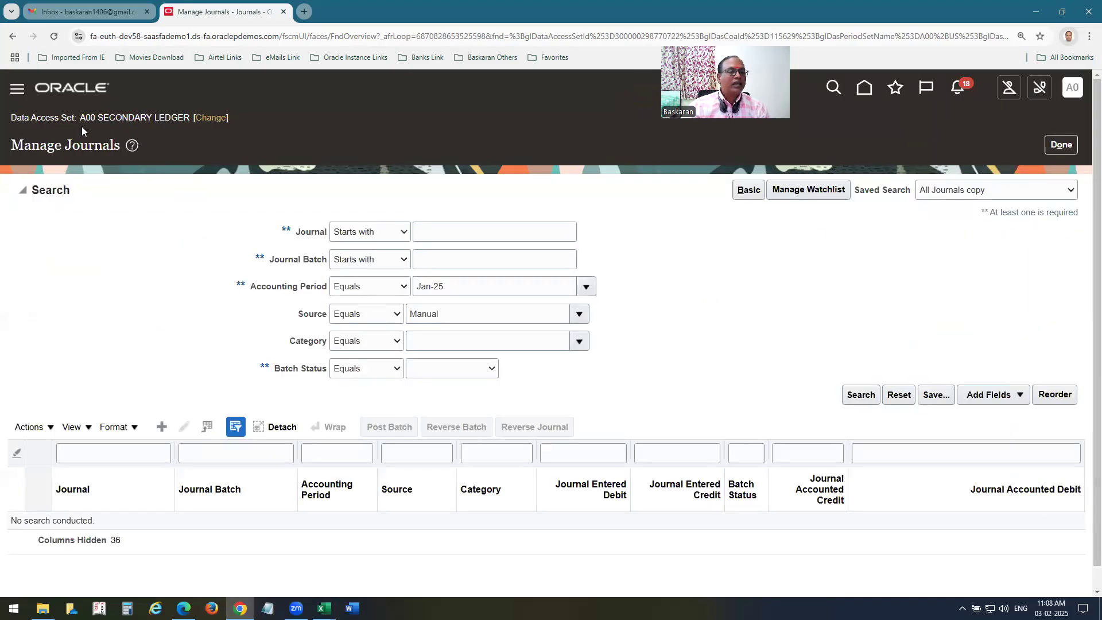
Clear the Manual Source filter and open the A00 Sec Led Test journal batch.
{"action": "double_click", "coordinate": [478, 317]}
{"action": "key", "text": "BackSpace"}
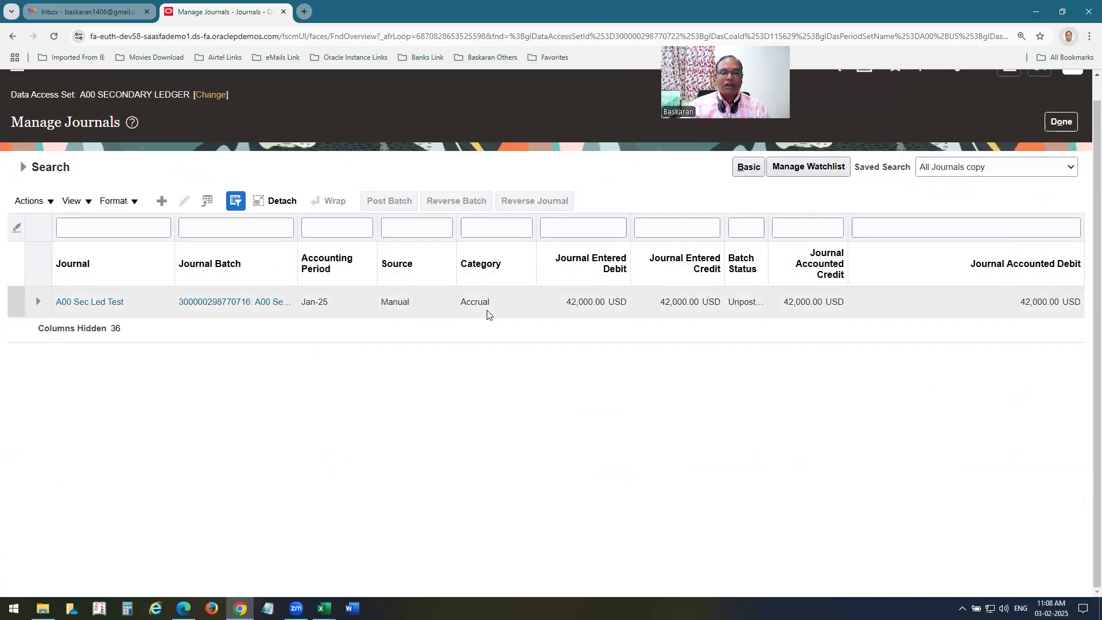
{"action": "left_click", "coordinate": [223, 303]}
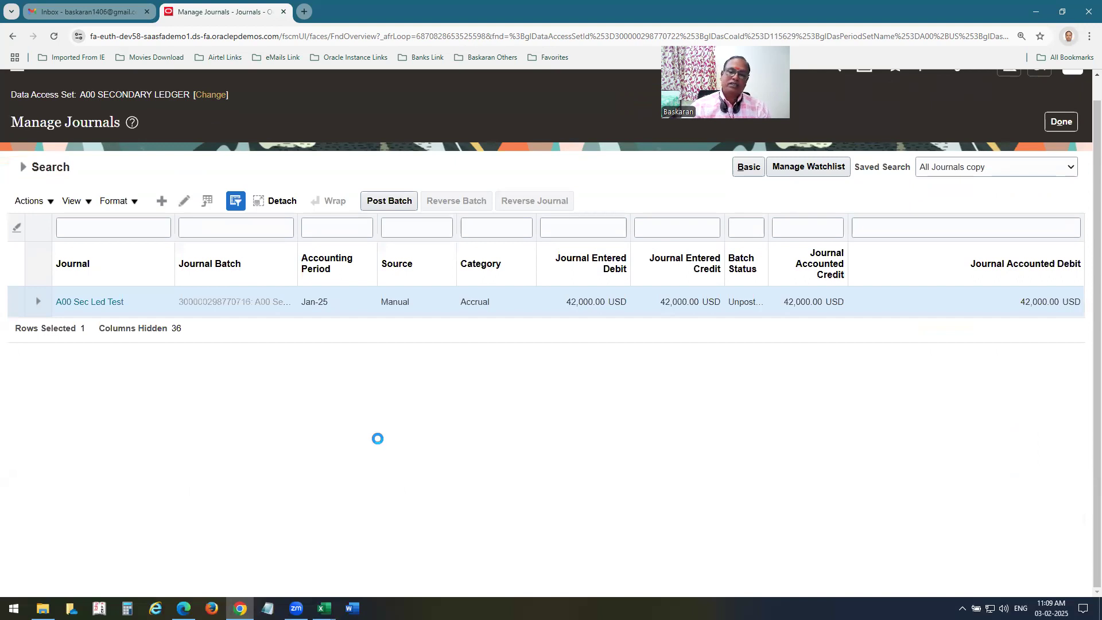
Review the lines and Unposted batch status, then Save and Close.
{"action": "scroll", "coordinate": [446, 408], "scroll_direction": "down", "scroll_amount": 5}
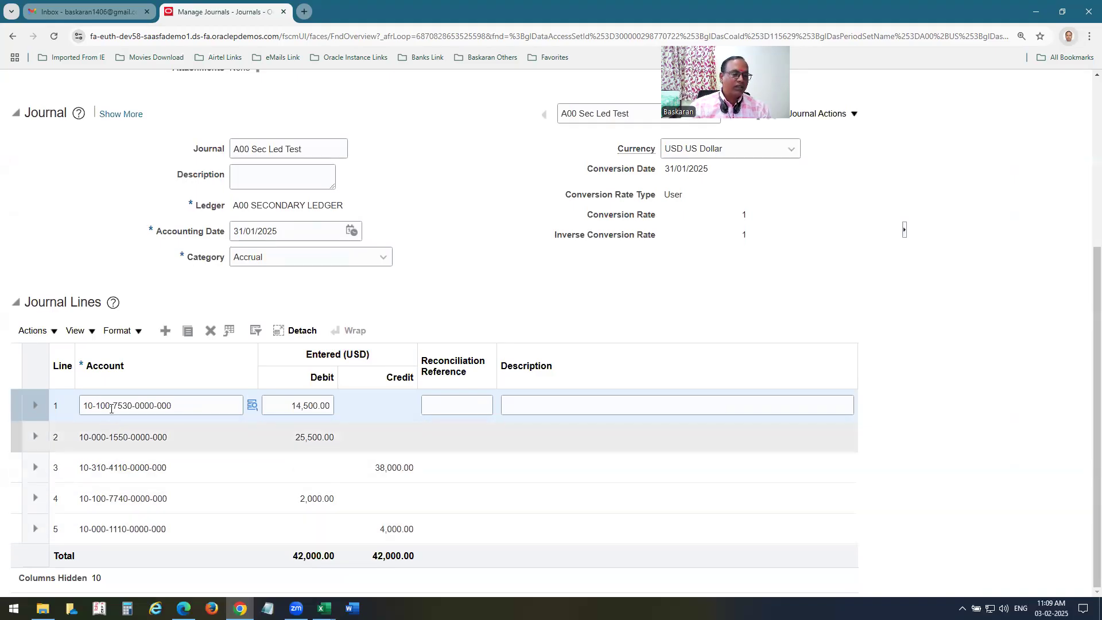
{"action": "scroll", "coordinate": [95, 530], "scroll_direction": "up", "scroll_amount": 5}
{"action": "scroll", "coordinate": [280, 389], "scroll_direction": "down", "scroll_amount": 5}
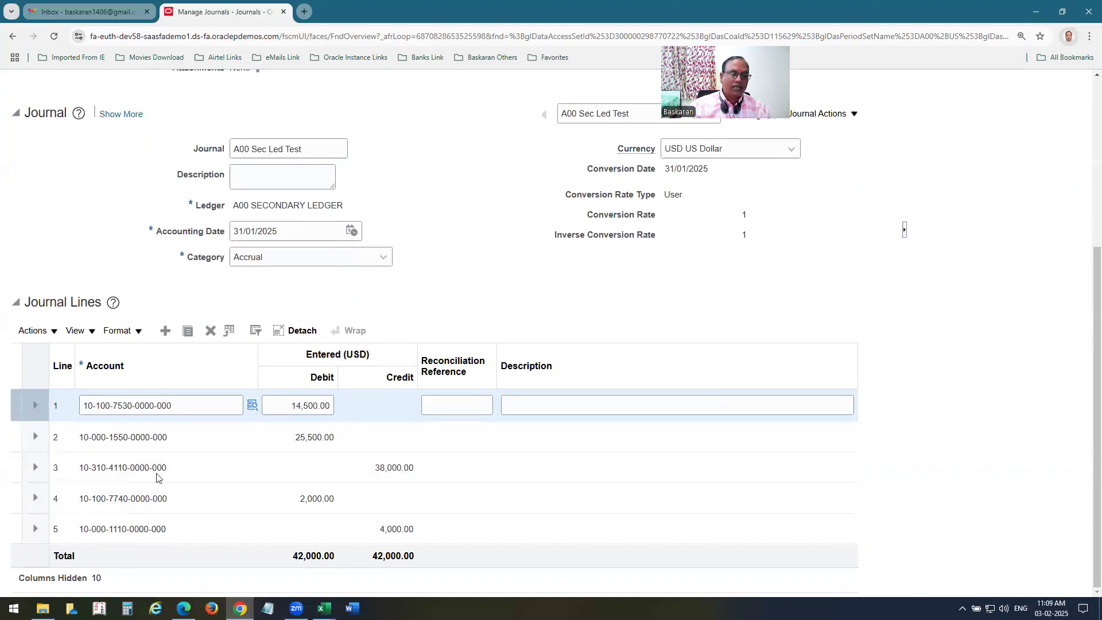
{"action": "scroll", "coordinate": [956, 294], "scroll_direction": "up", "scroll_amount": 5}
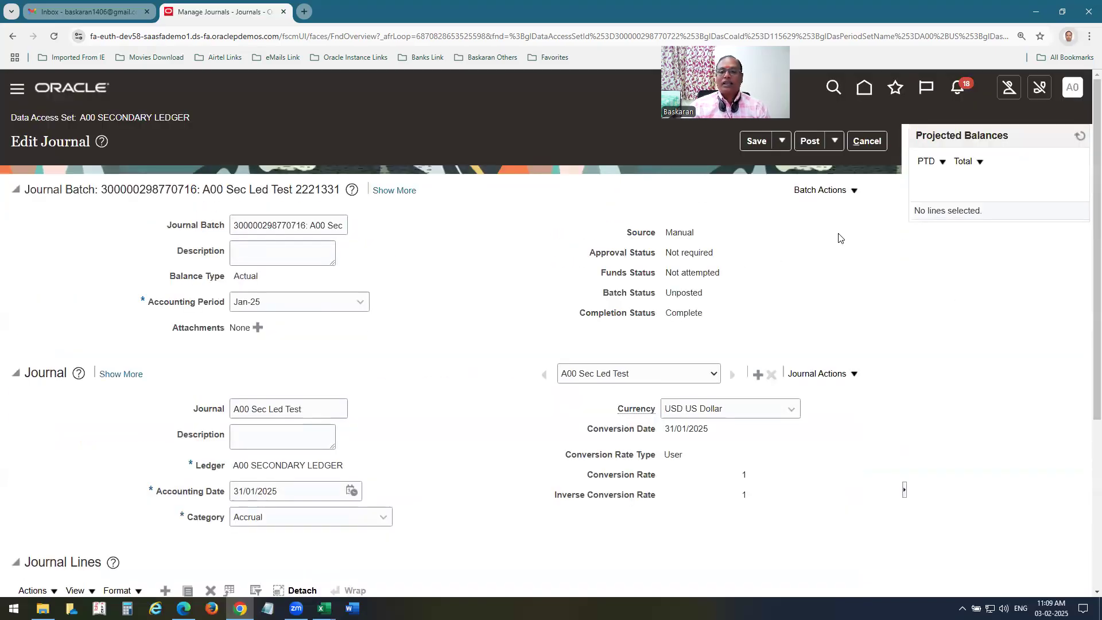
{"action": "left_click_drag", "start_coordinate": [730, 301], "coordinate": [647, 294]}
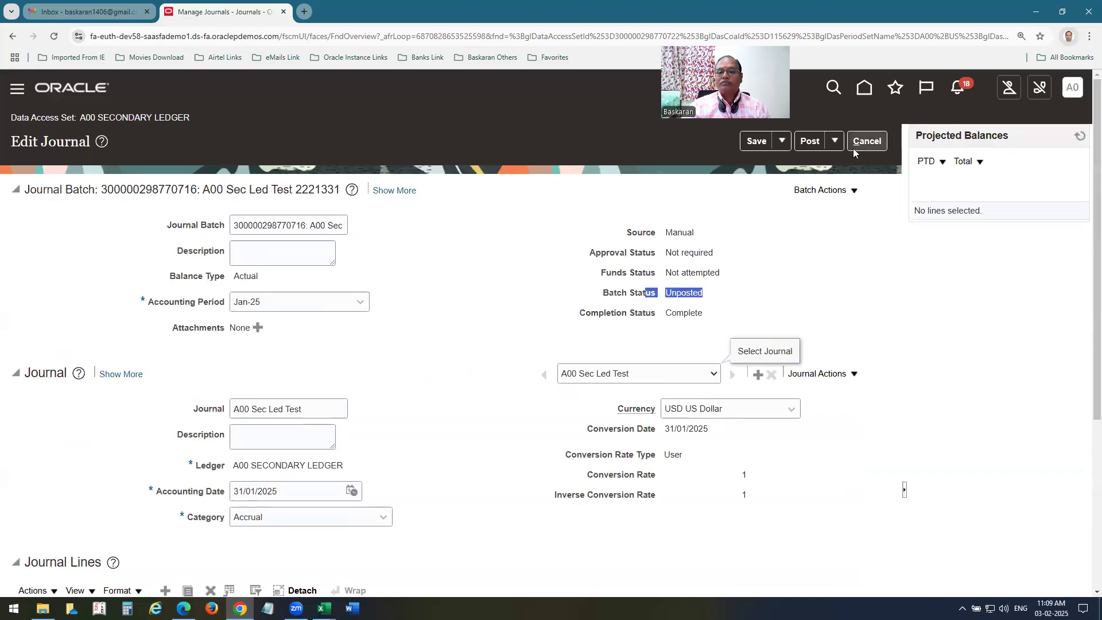
{"action": "left_click", "coordinate": [782, 141]}
{"action": "left_click", "coordinate": [791, 165]}
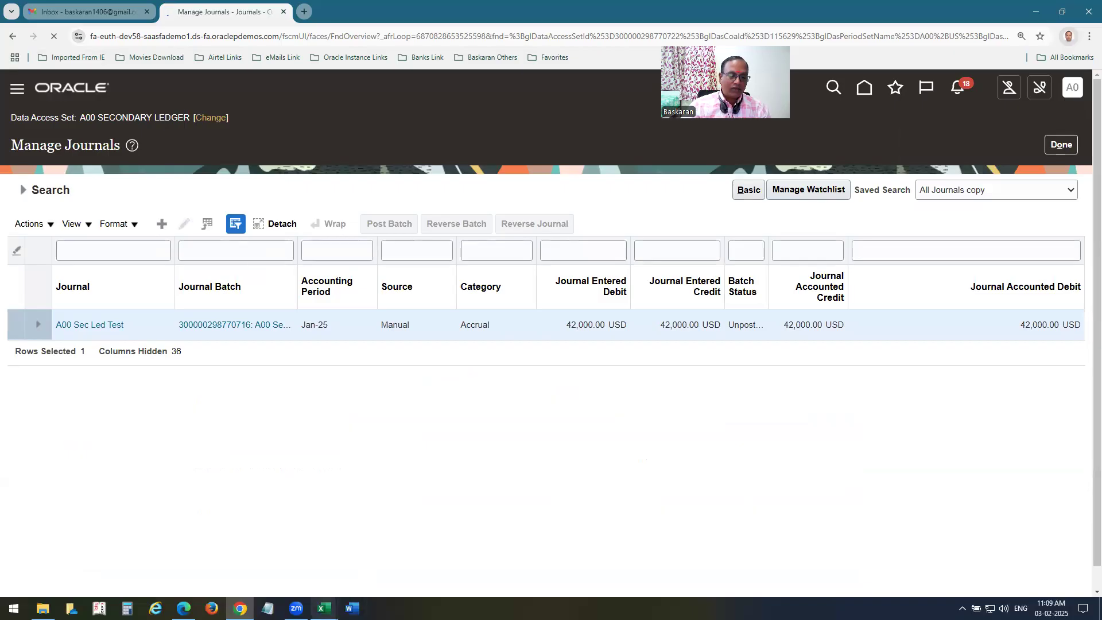
Show the Working Board workbook's LAB sheet and select the Auto Copy entry in B397.
{"action": "mouse_move", "coordinate": [323, 607]}
{"action": "left_click", "coordinate": [265, 579]}
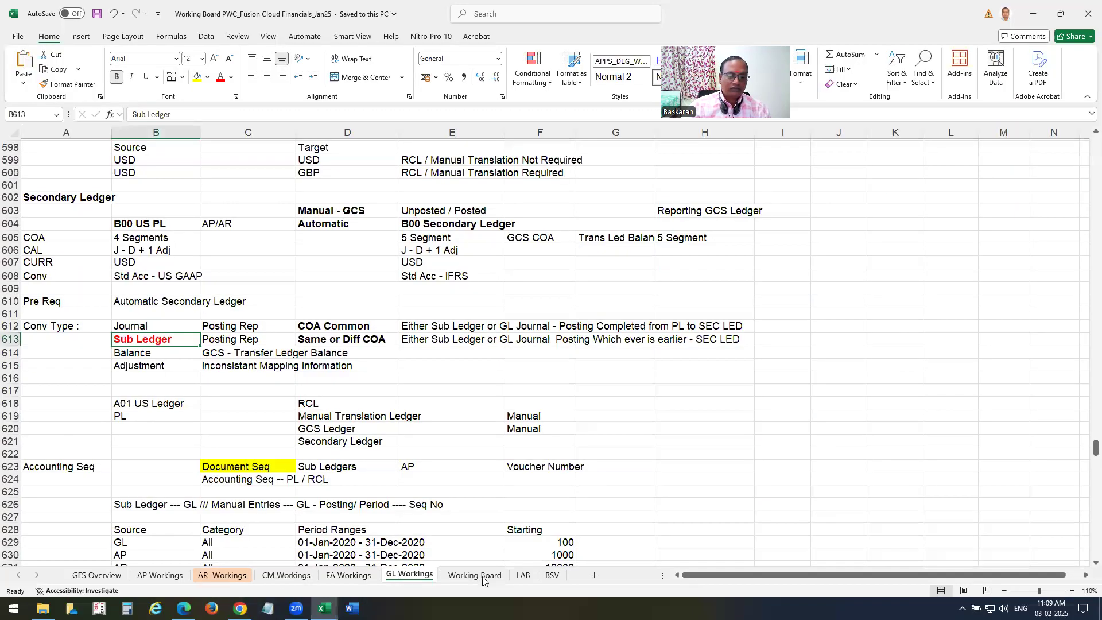
{"action": "left_click", "coordinate": [522, 575]}
{"action": "scroll", "coordinate": [393, 320], "scroll_direction": "down", "scroll_amount": 1}
{"action": "left_click", "coordinate": [77, 195]}
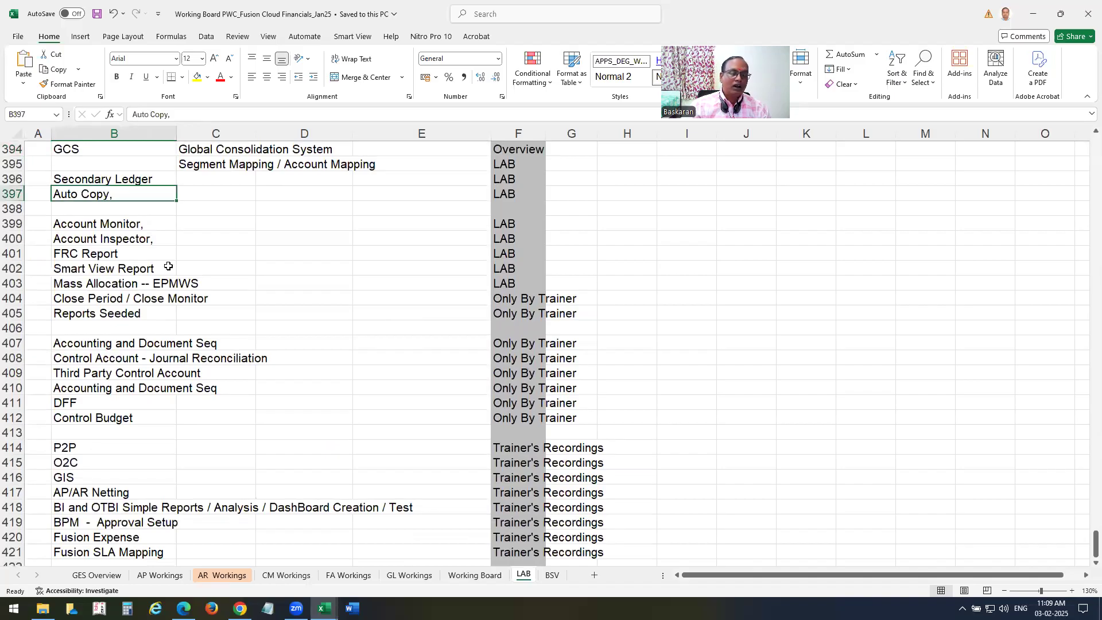
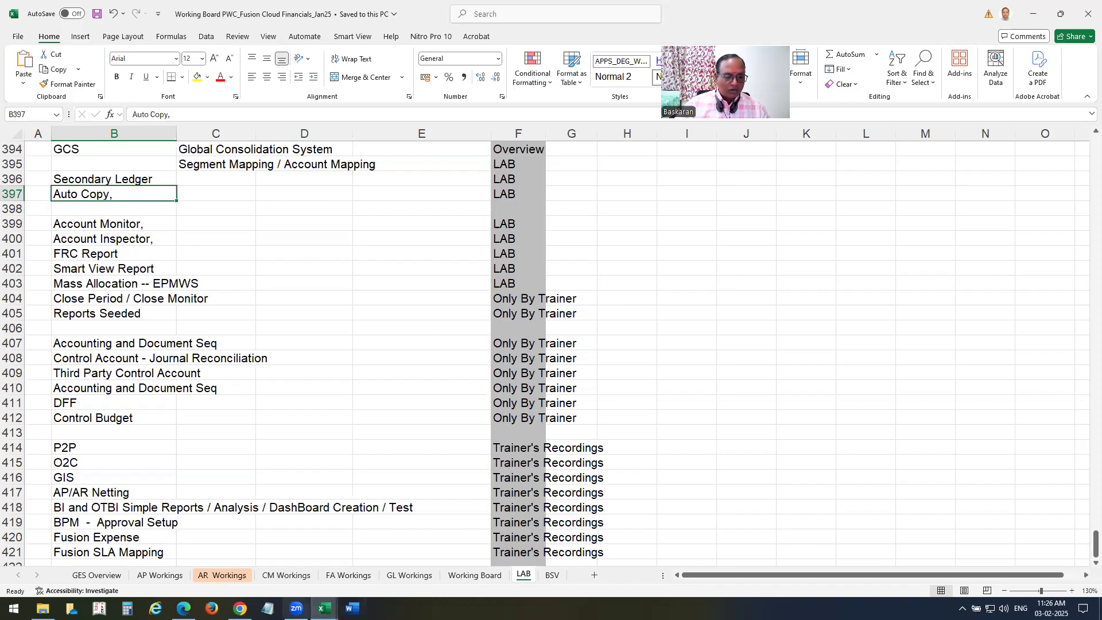
Bring up the Fusion Vison OU General Ledger Board workbook in Excel on its FRC JRNL sheet.
{"action": "left_click", "coordinate": [325, 610]}
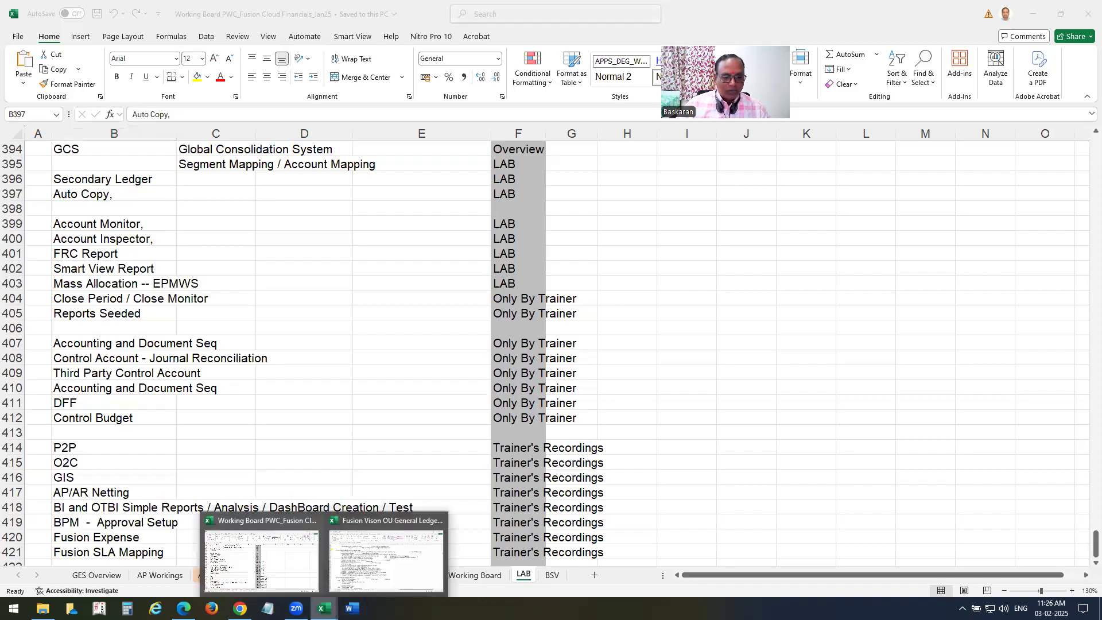
{"action": "left_click", "coordinate": [380, 568]}
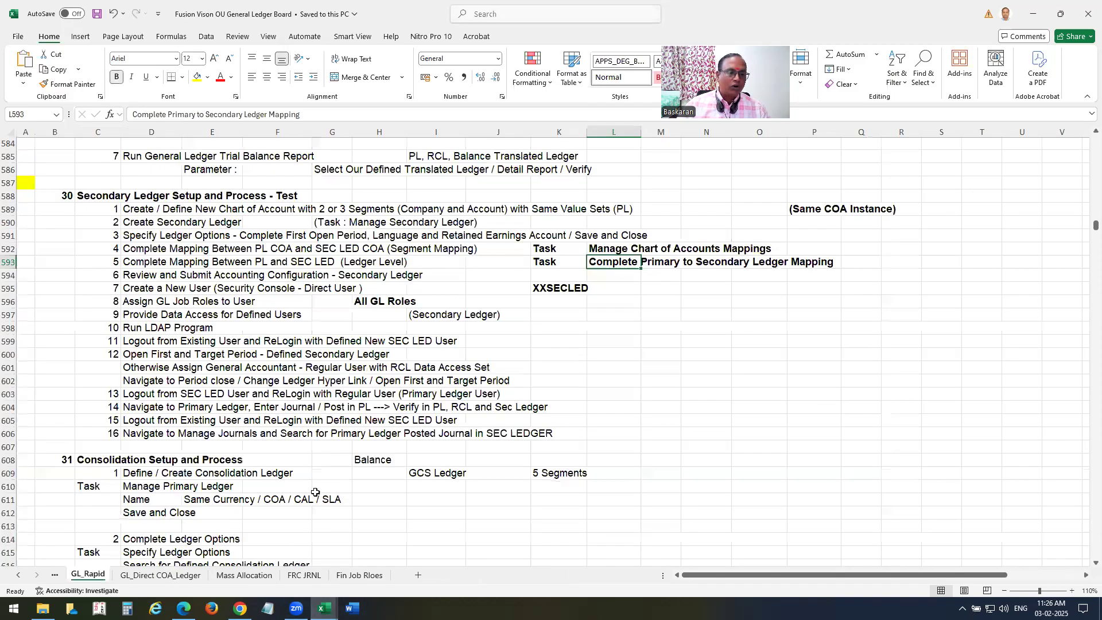
{"action": "left_click", "coordinate": [302, 576]}
Change the E3 and F3 headings from Jan-22 and Feb-22 to Jan-25 and Feb-25.
{"action": "left_click", "coordinate": [284, 451]}
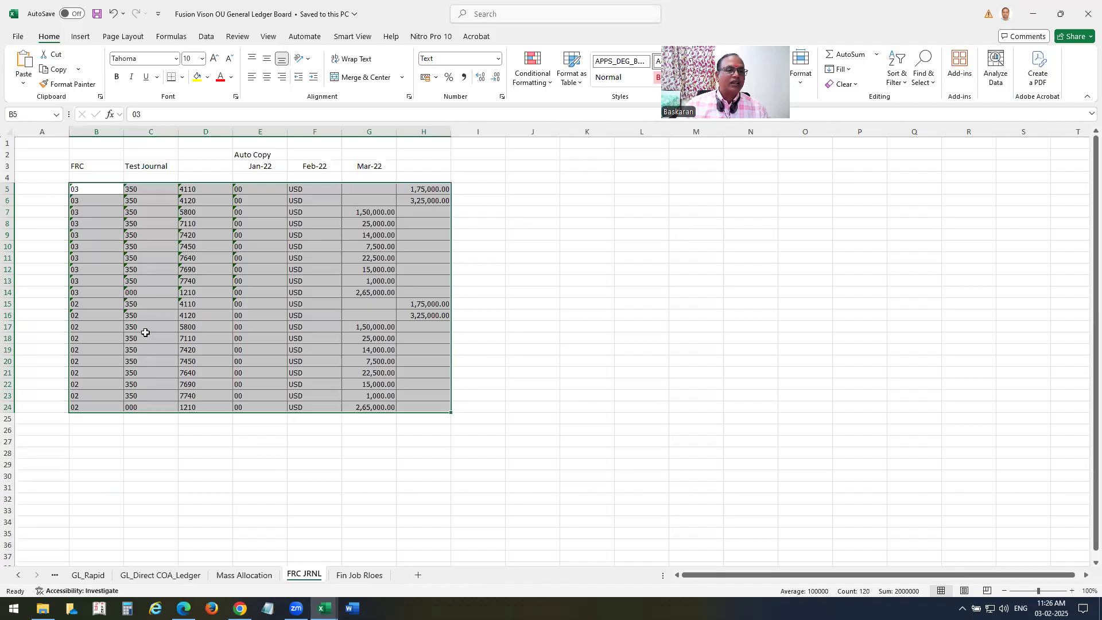
{"action": "left_click", "coordinate": [261, 164]}
{"action": "key", "text": "F2"}
{"action": "key", "text": "BackSpace"}
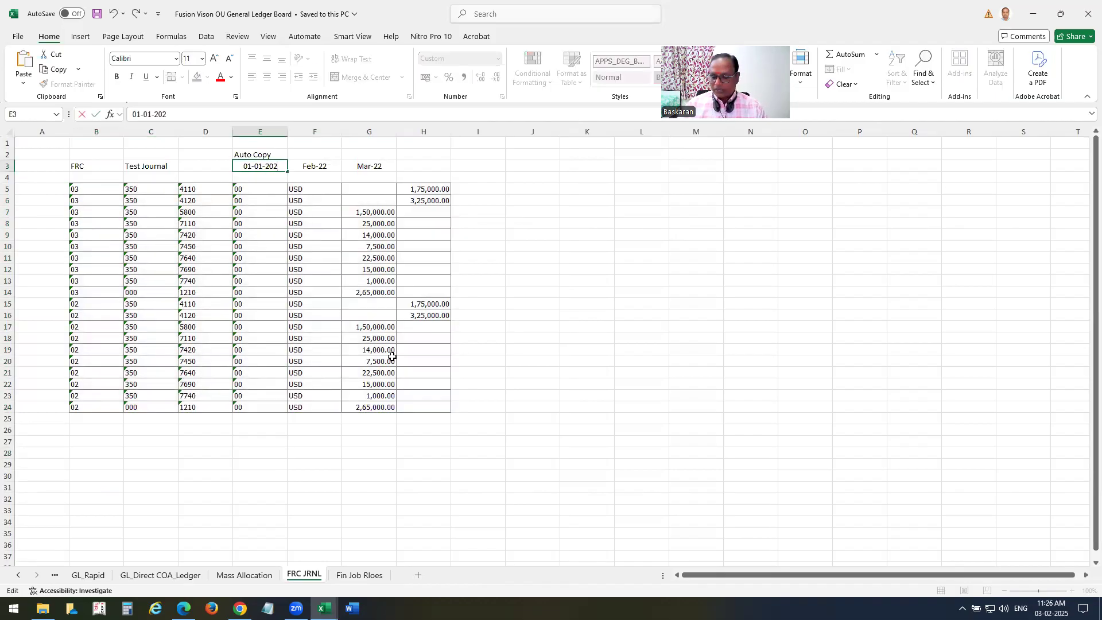
{"action": "type", "text": "5"}
{"action": "key", "text": "Return"}
{"action": "key", "text": "Up"}
{"action": "key", "text": "Right"}
{"action": "key", "text": "F2"}
{"action": "key", "text": "BackSpace"}
{"action": "type", "text": "5"}
{"action": "key", "text": "Return"}
Change the G3 heading to Mar-25 and save the workbook.
{"action": "key", "text": "Up"}
{"action": "key", "text": "Right"}
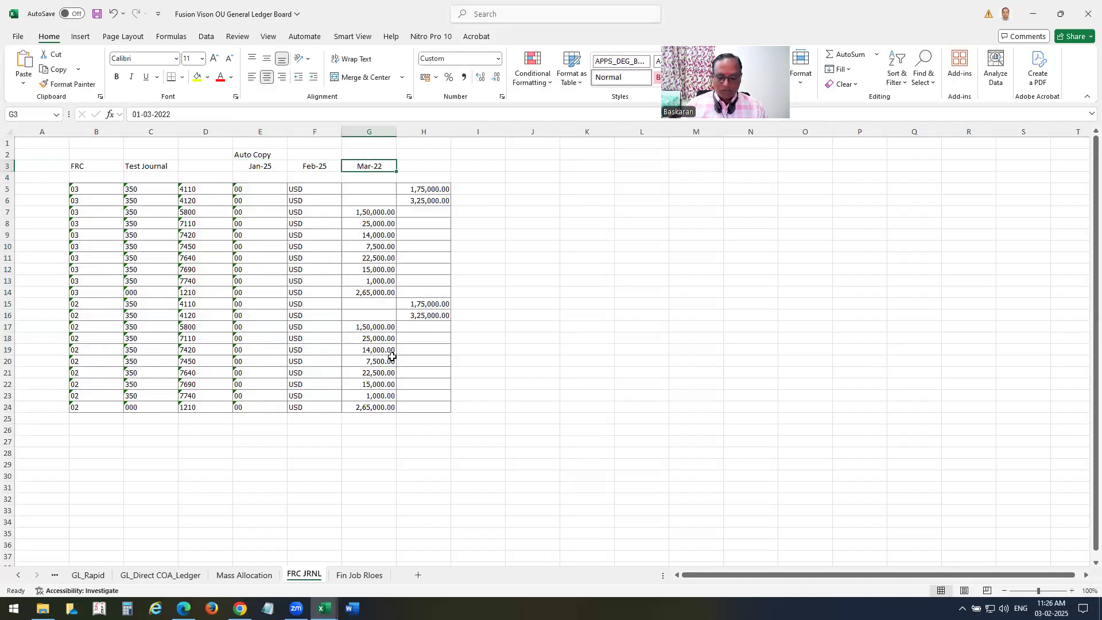
{"action": "key", "text": "F2"}
{"action": "key", "text": "BackSpace"}
{"action": "type", "text": "5"}
{"action": "key", "text": "Return"}
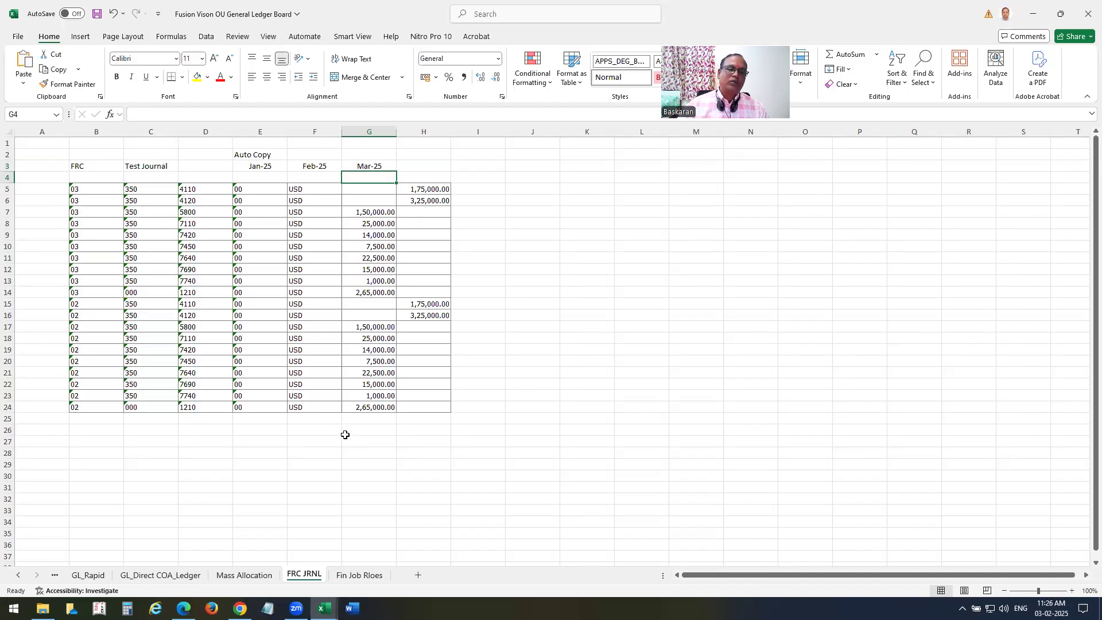
{"action": "key", "text": "ctrl+s"}
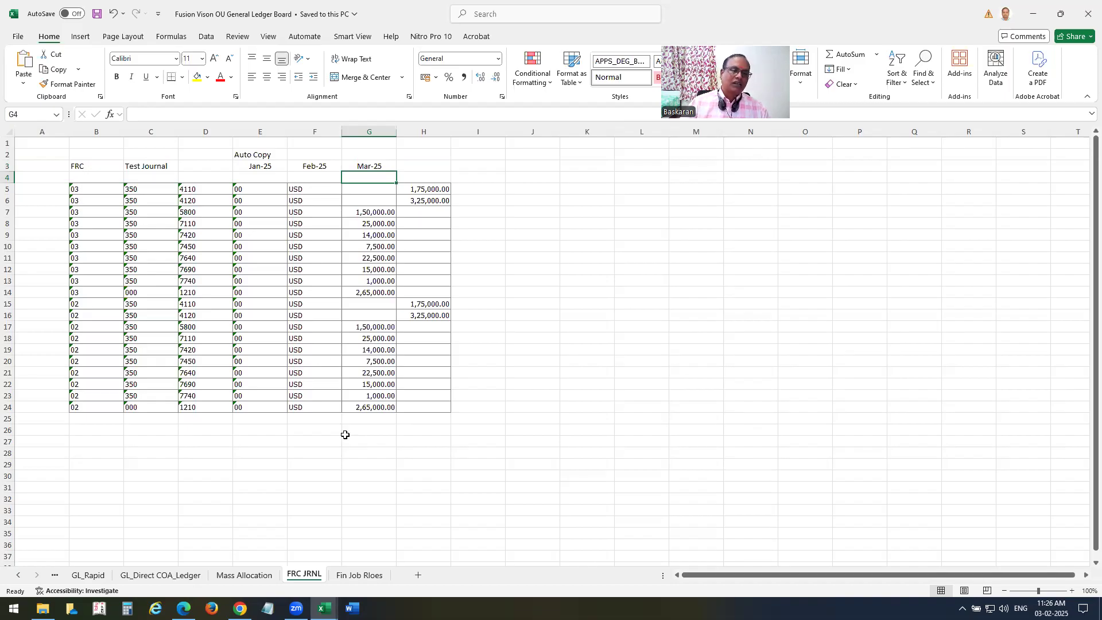
Select the journal lines from B5 and the Feb-25 heading, then go back to Oracle Fusion.
{"action": "left_click_drag", "start_coordinate": [86, 189], "coordinate": [462, 416]}
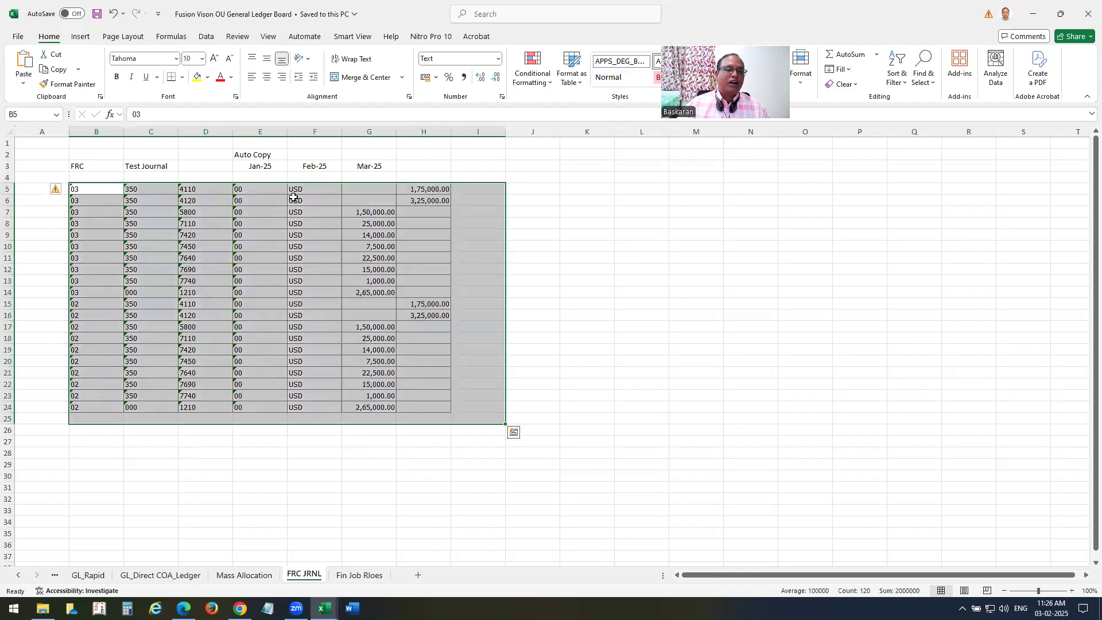
{"action": "left_click", "coordinate": [313, 167]}
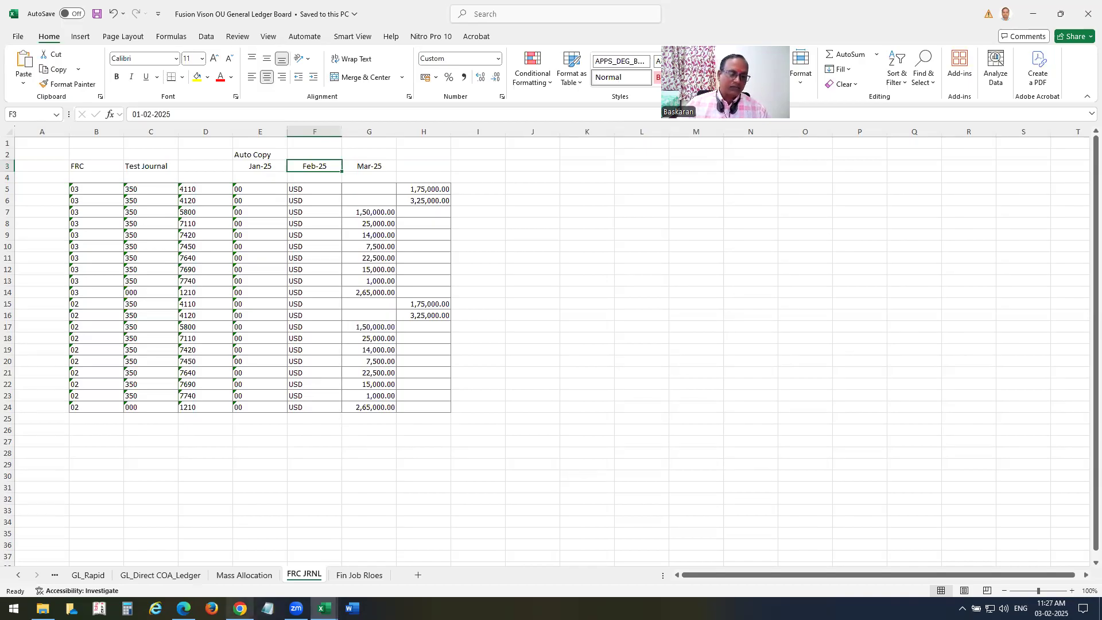
{"action": "left_click", "coordinate": [239, 608]}
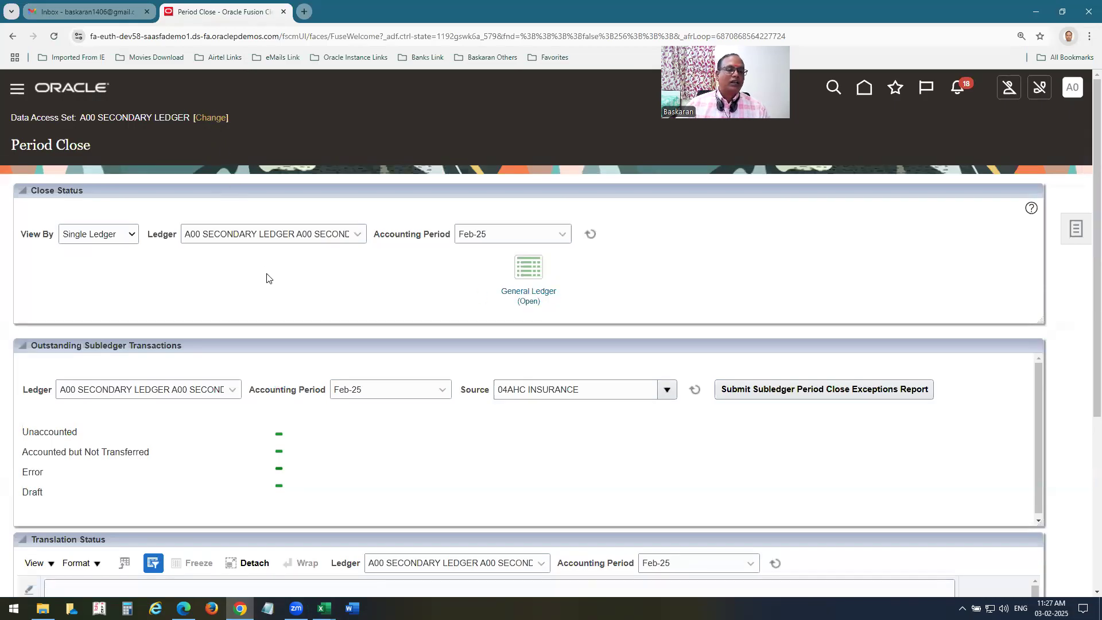
Switch the data access set to A00 US Ledger.
{"action": "left_click", "coordinate": [217, 120]}
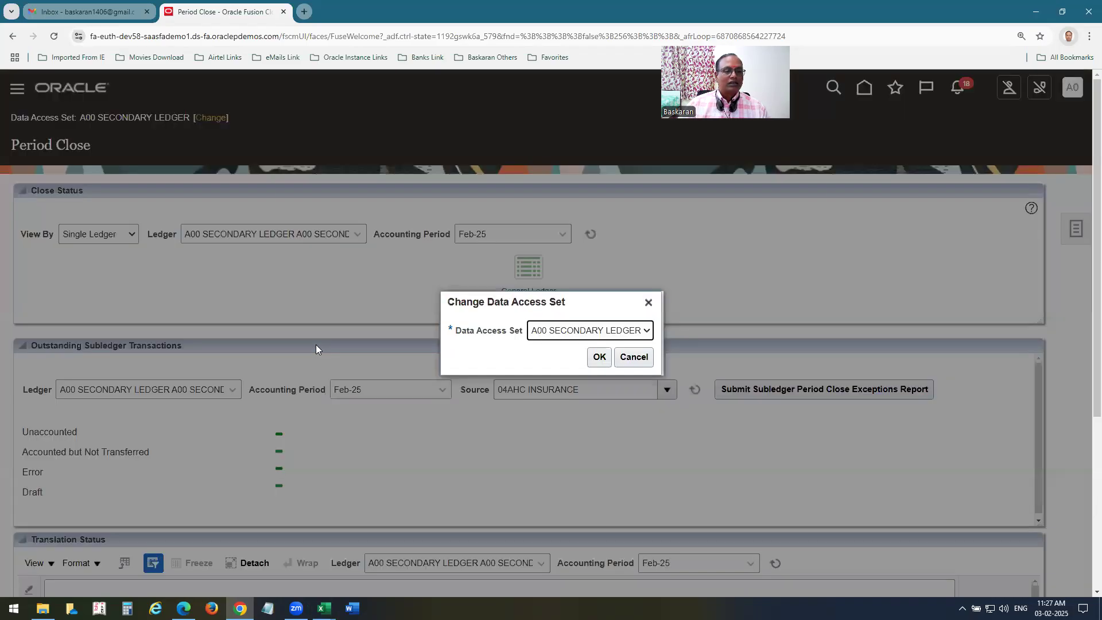
{"action": "left_click", "coordinate": [580, 332]}
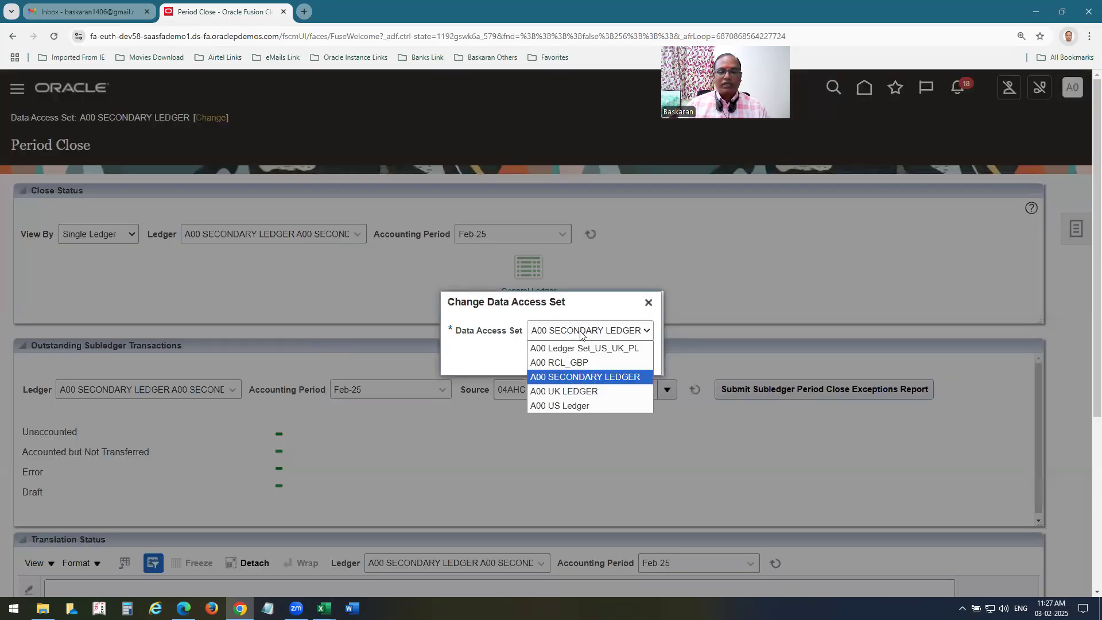
{"action": "left_click", "coordinate": [564, 405]}
{"action": "left_click", "coordinate": [598, 356]}
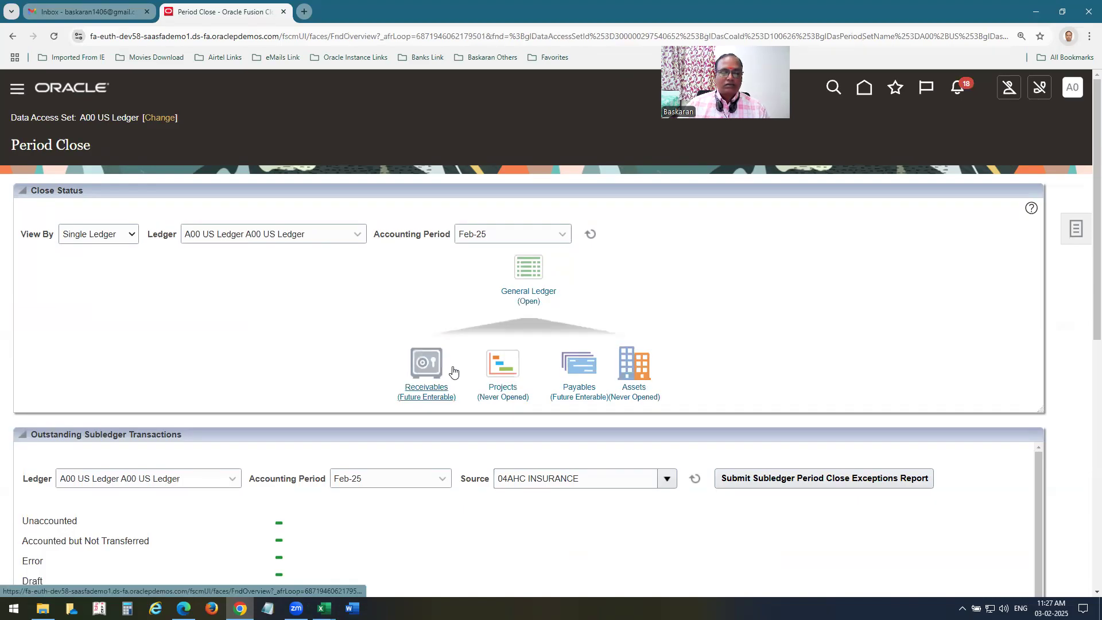
Open the Mar-25 General Ledger period.
{"action": "left_click", "coordinate": [526, 303]}
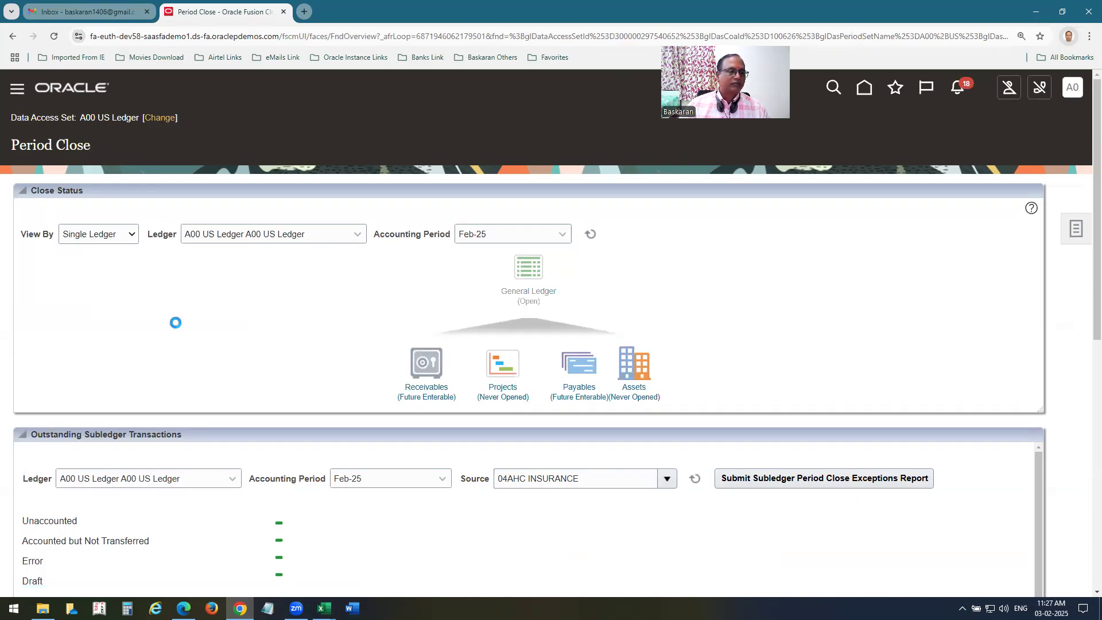
{"action": "left_click", "coordinate": [120, 352]}
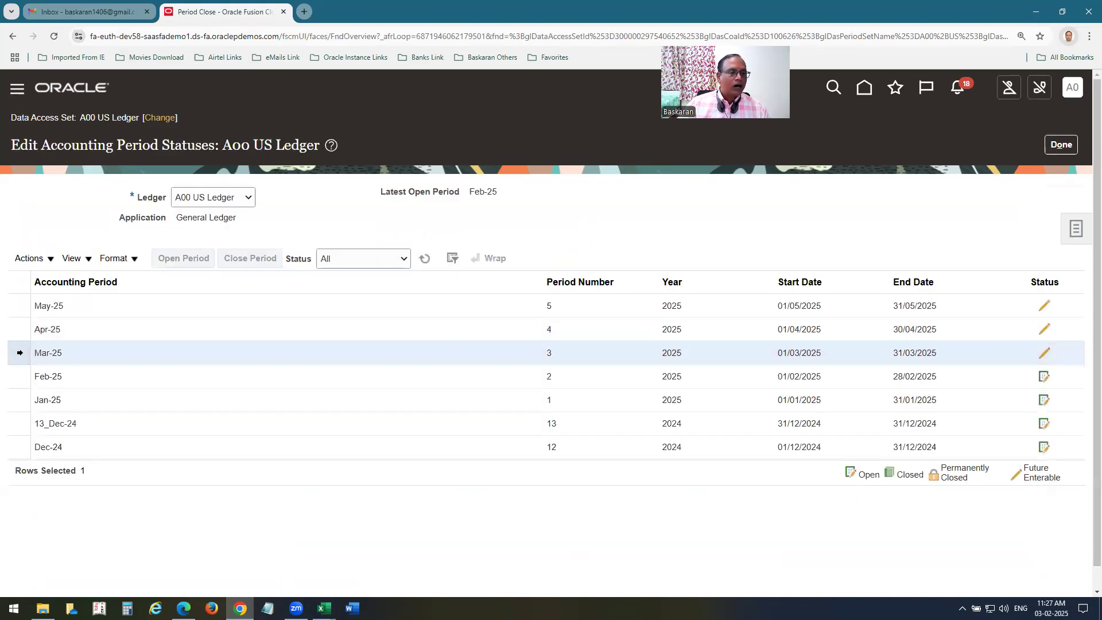
{"action": "left_click", "coordinate": [189, 262]}
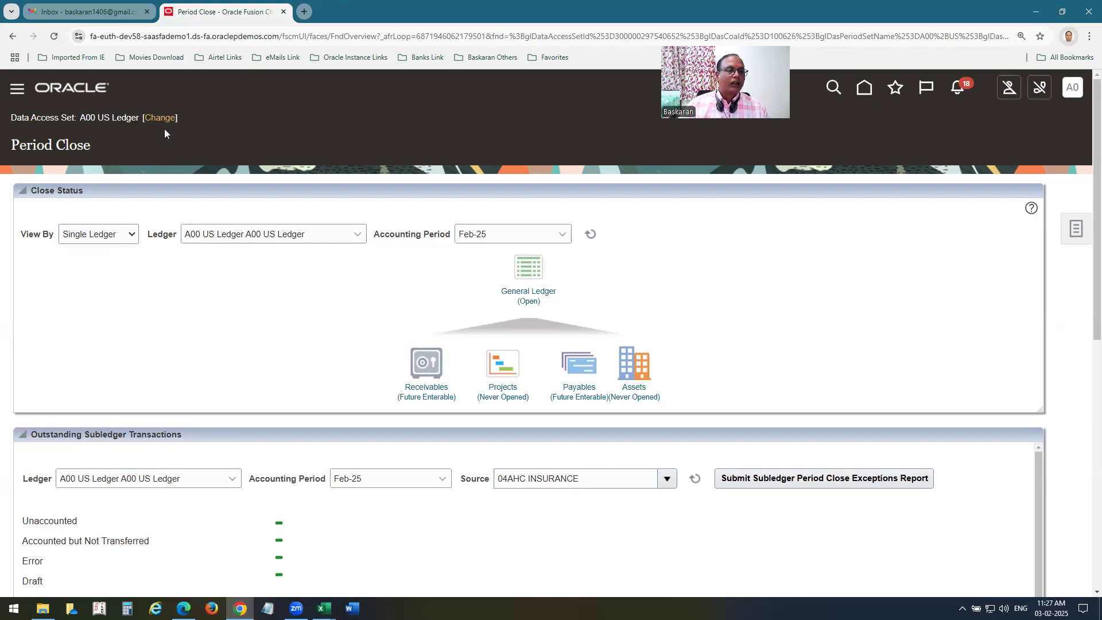
Open the Mar-25 General Ledger period for the A00 RCL_GBP ledger.
{"action": "left_click", "coordinate": [356, 235]}
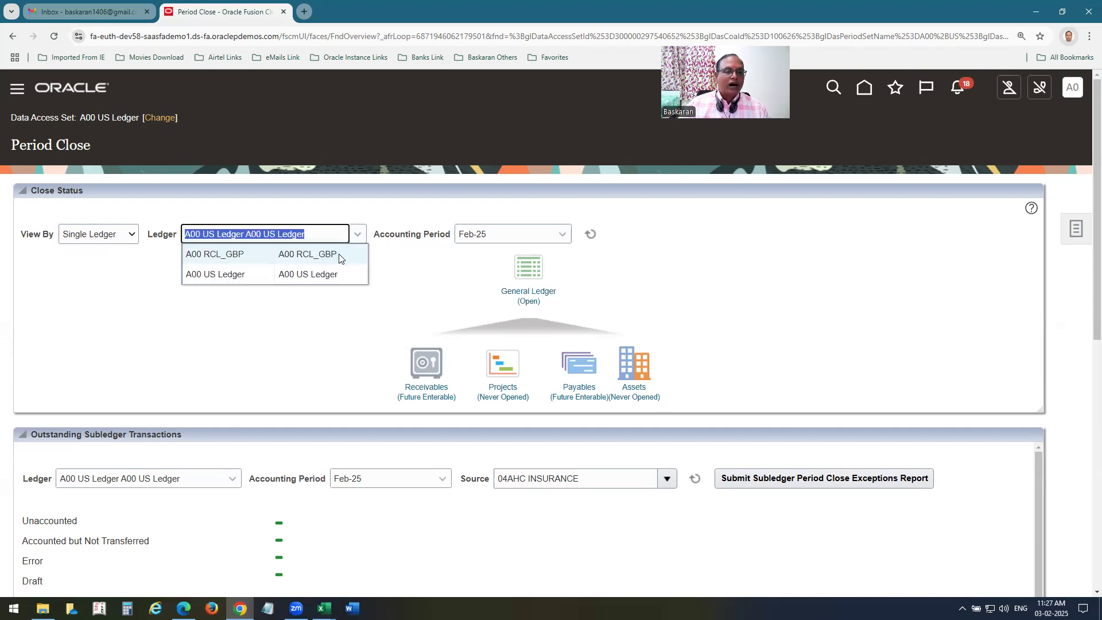
{"action": "left_click", "coordinate": [338, 254]}
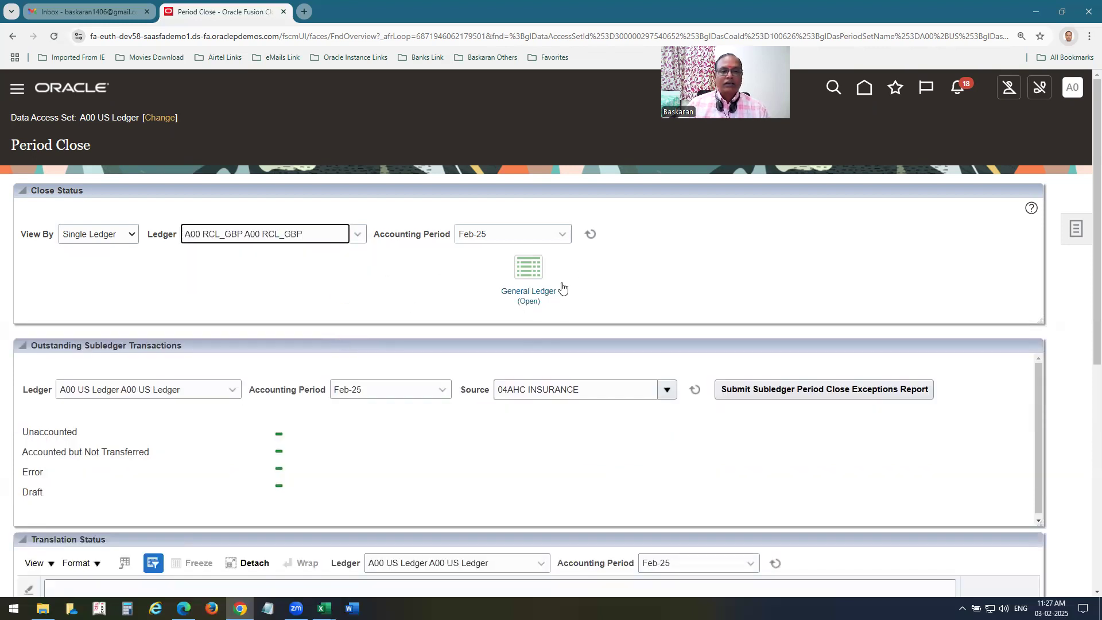
{"action": "left_click", "coordinate": [529, 299]}
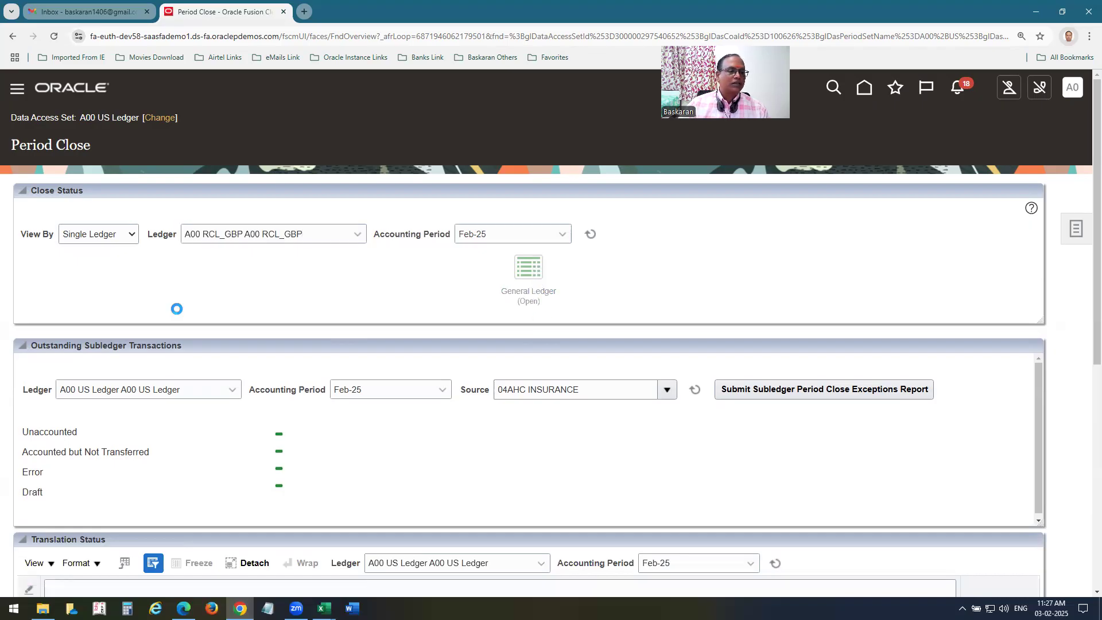
{"action": "left_click", "coordinate": [16, 358]}
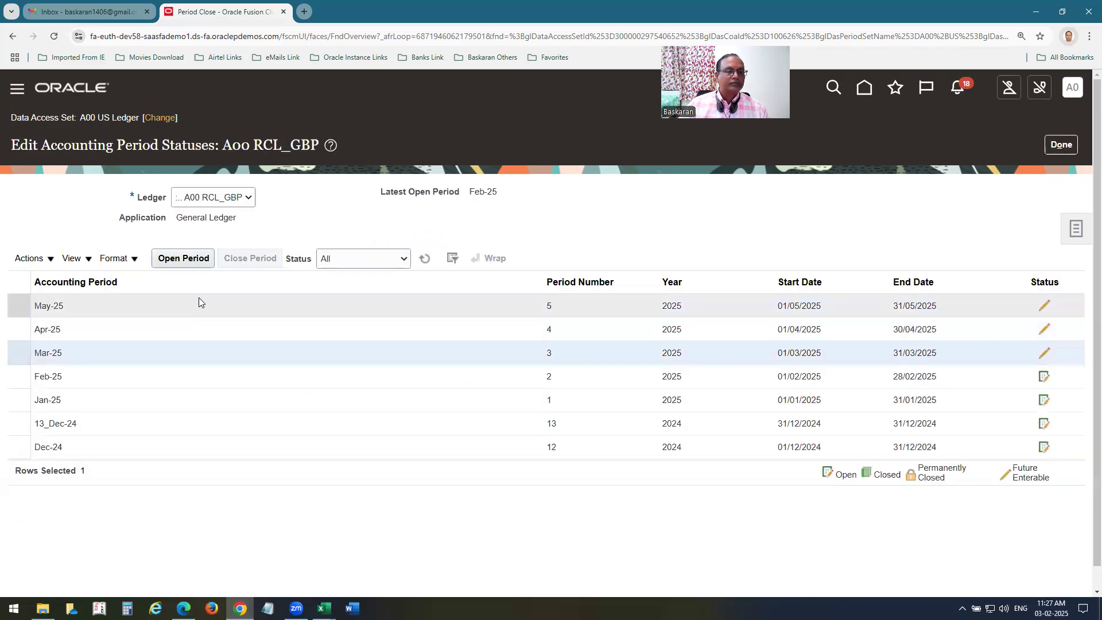
{"action": "left_click", "coordinate": [183, 258]}
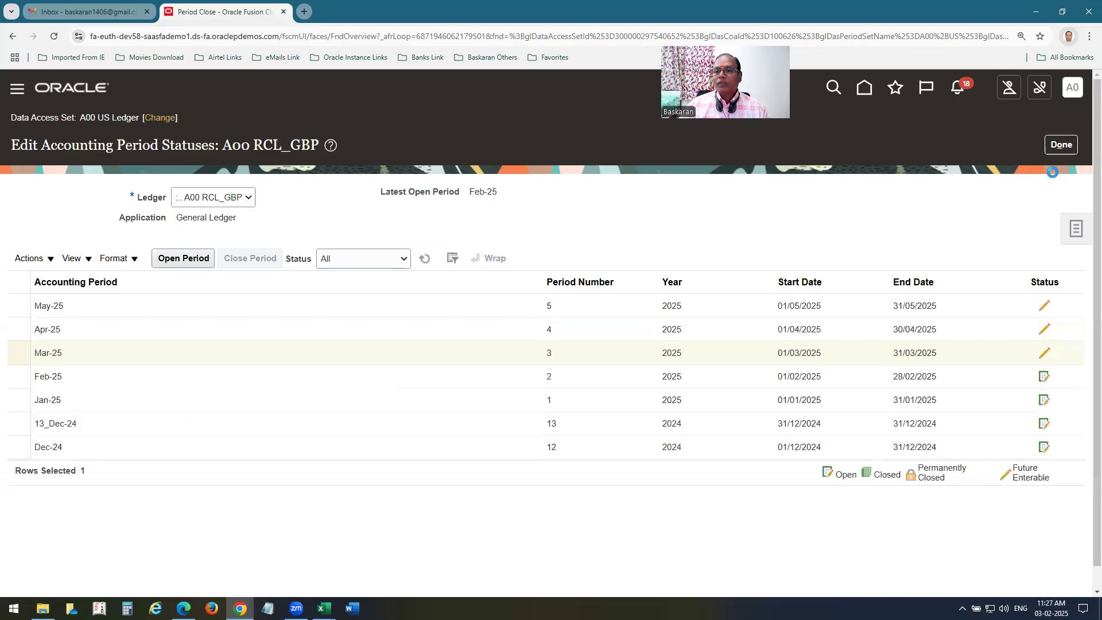
{"action": "left_click", "coordinate": [1049, 148]}
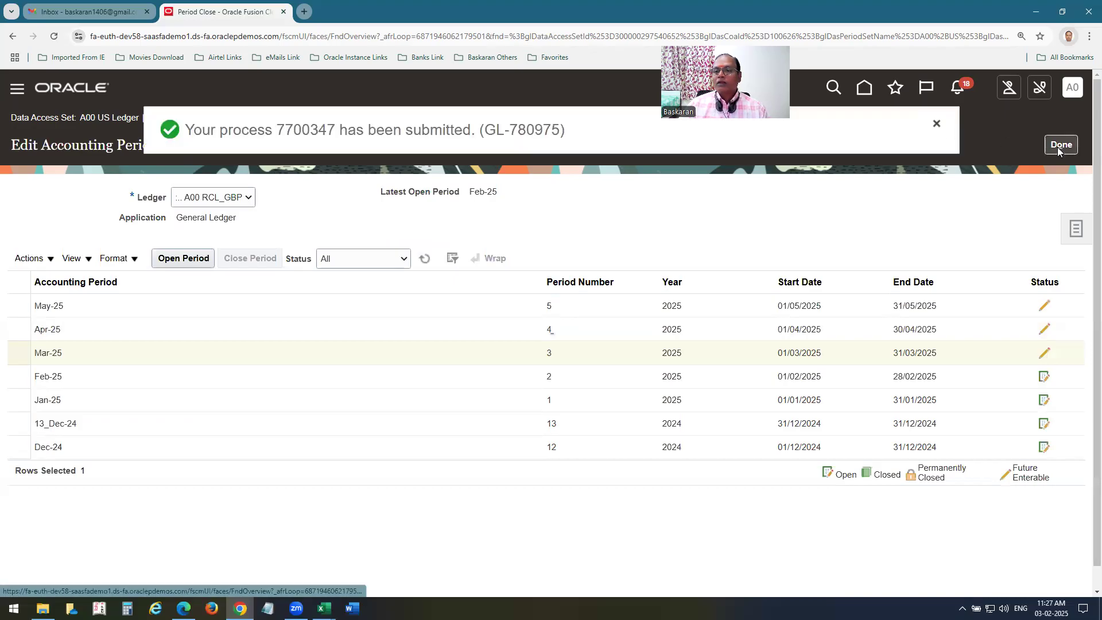
Switch the data access set to A00 SECONDARY LEDGER.
{"action": "left_click", "coordinate": [160, 117]}
{"action": "left_click", "coordinate": [565, 331]}
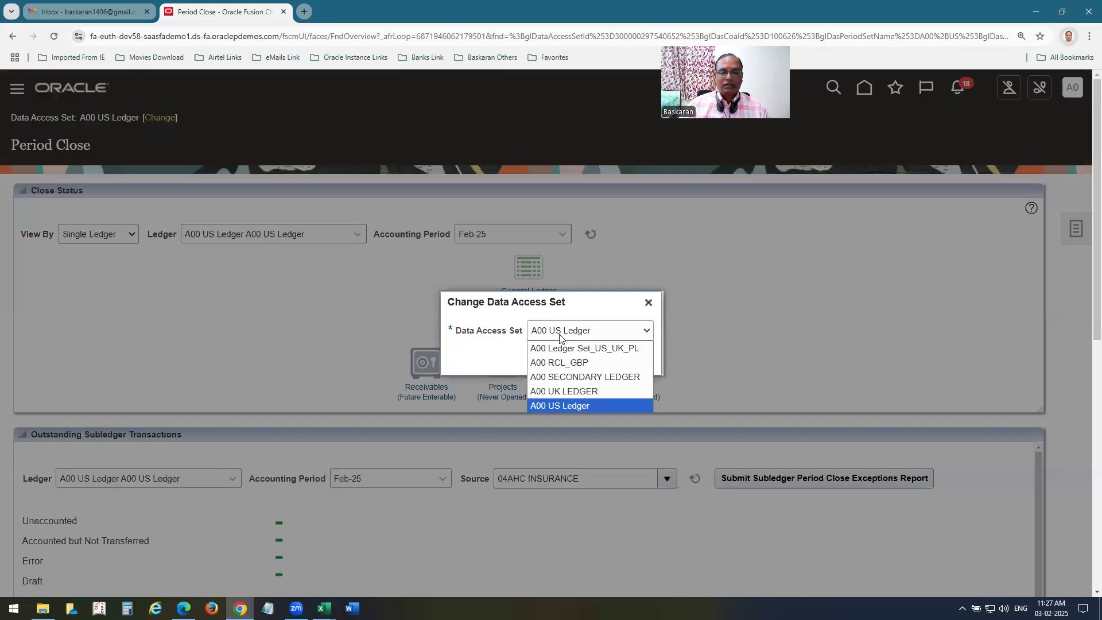
{"action": "left_click", "coordinate": [566, 377]}
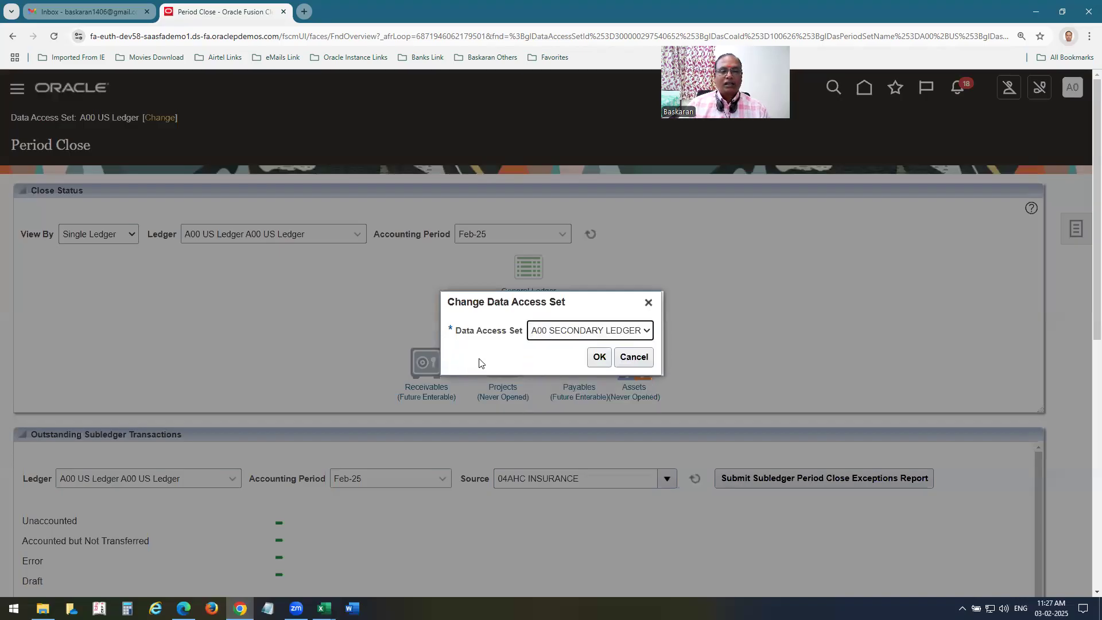
{"action": "left_click", "coordinate": [599, 356]}
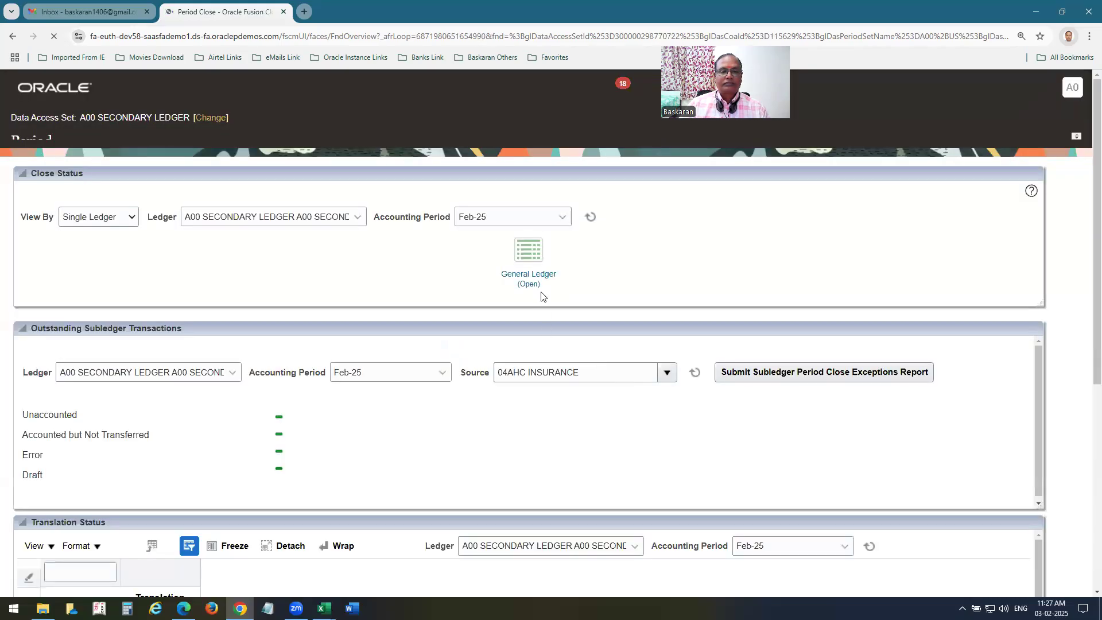
Open the Mar-25 period for A00 SECONDARY LEDGER and dismiss the submission message.
{"action": "left_click", "coordinate": [534, 293]}
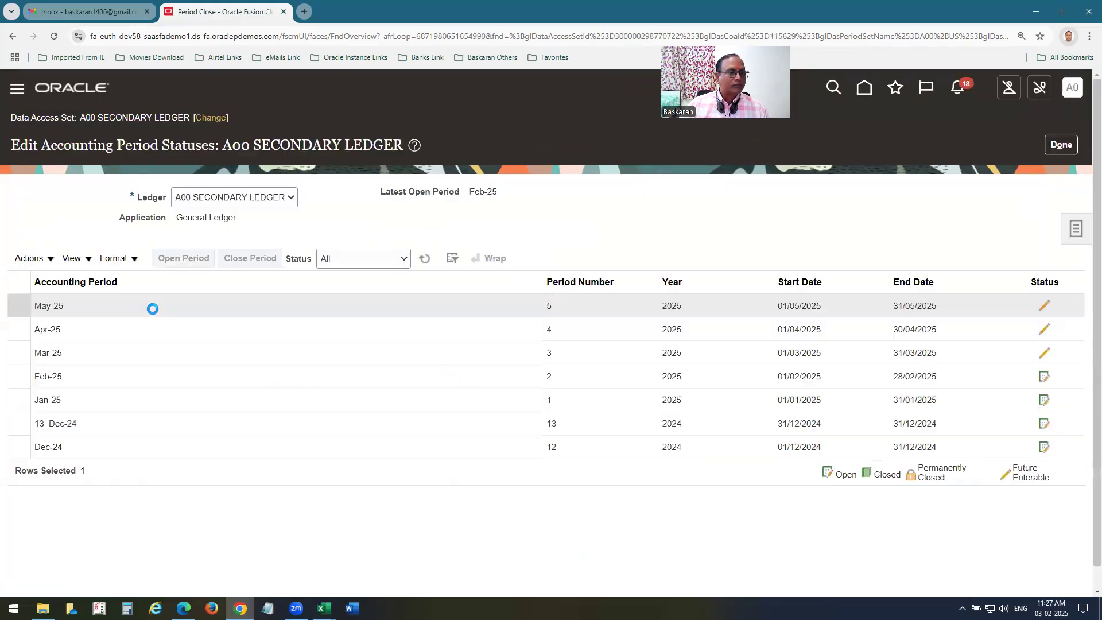
{"action": "left_click", "coordinate": [54, 353]}
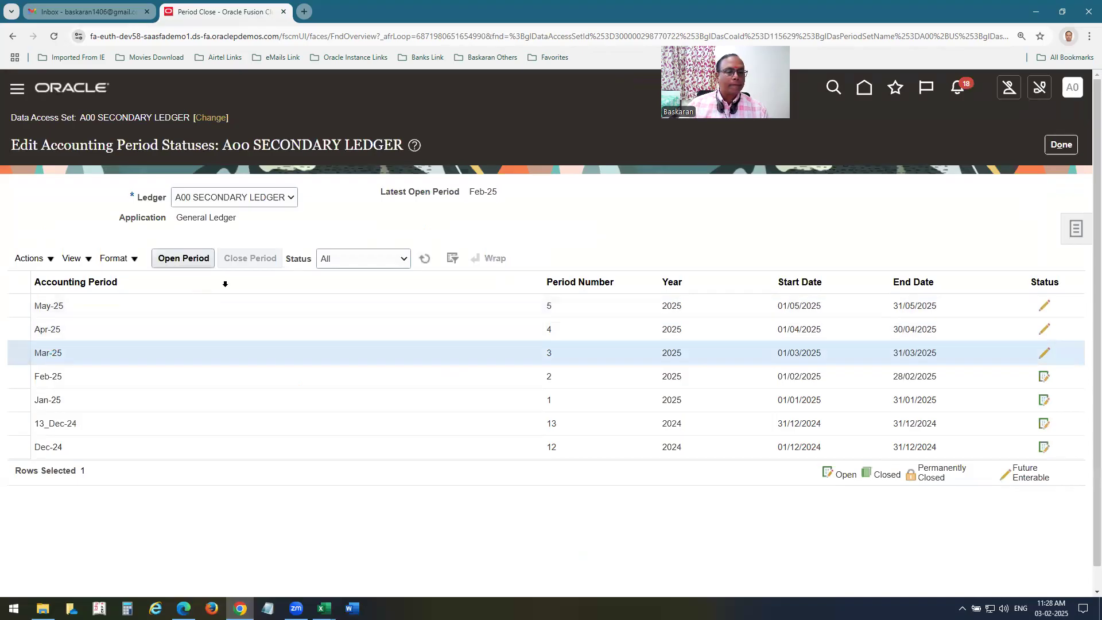
{"action": "left_click", "coordinate": [184, 258]}
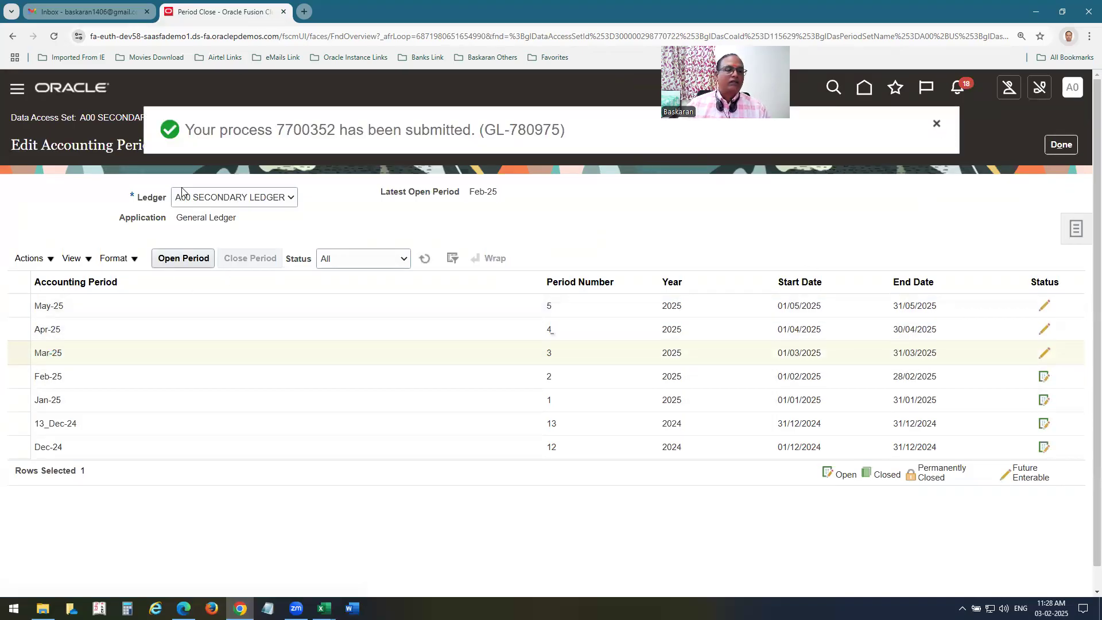
{"action": "left_click", "coordinate": [936, 124]}
{"action": "left_click", "coordinate": [211, 117]}
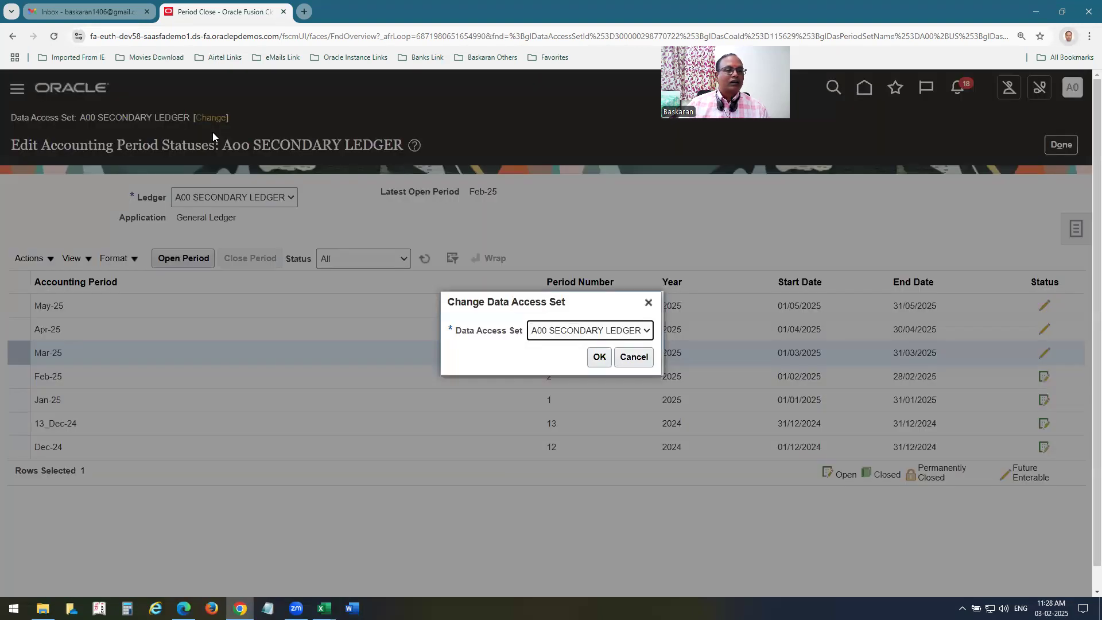
Switch the data access set back to A00 US Ledger.
{"action": "left_click", "coordinate": [562, 331]}
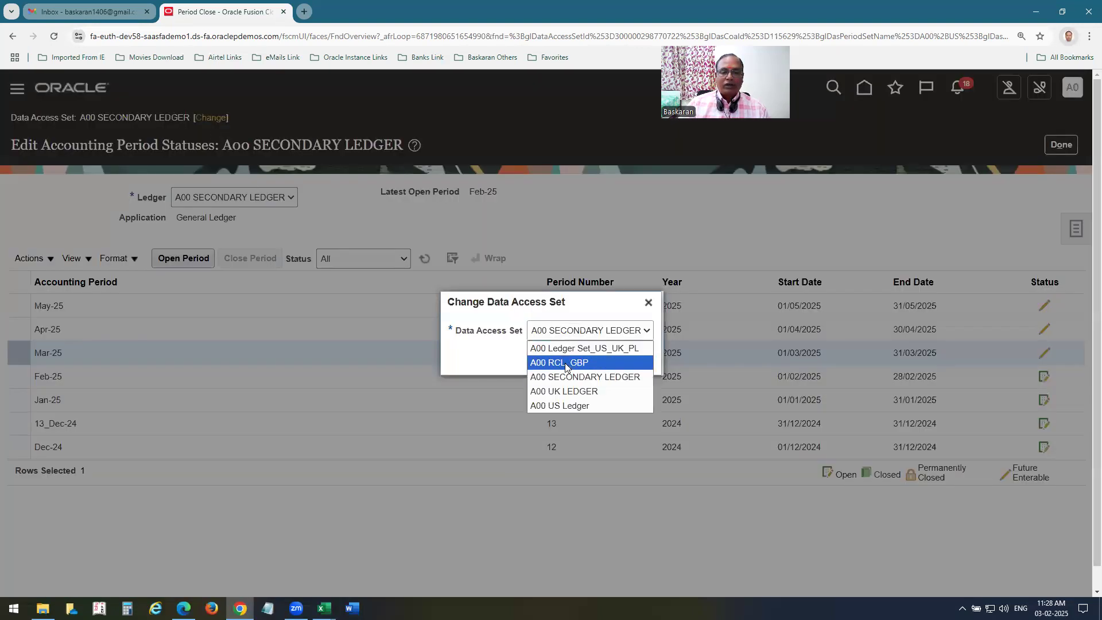
{"action": "left_click", "coordinate": [567, 403]}
{"action": "left_click", "coordinate": [599, 357]}
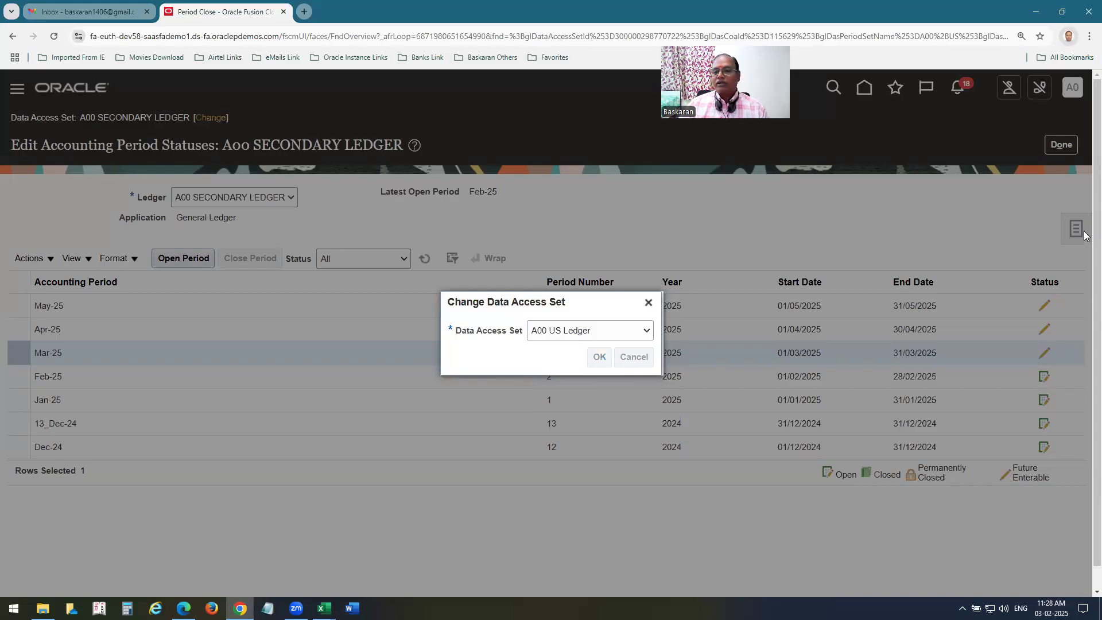
{"action": "left_click", "coordinate": [599, 358]}
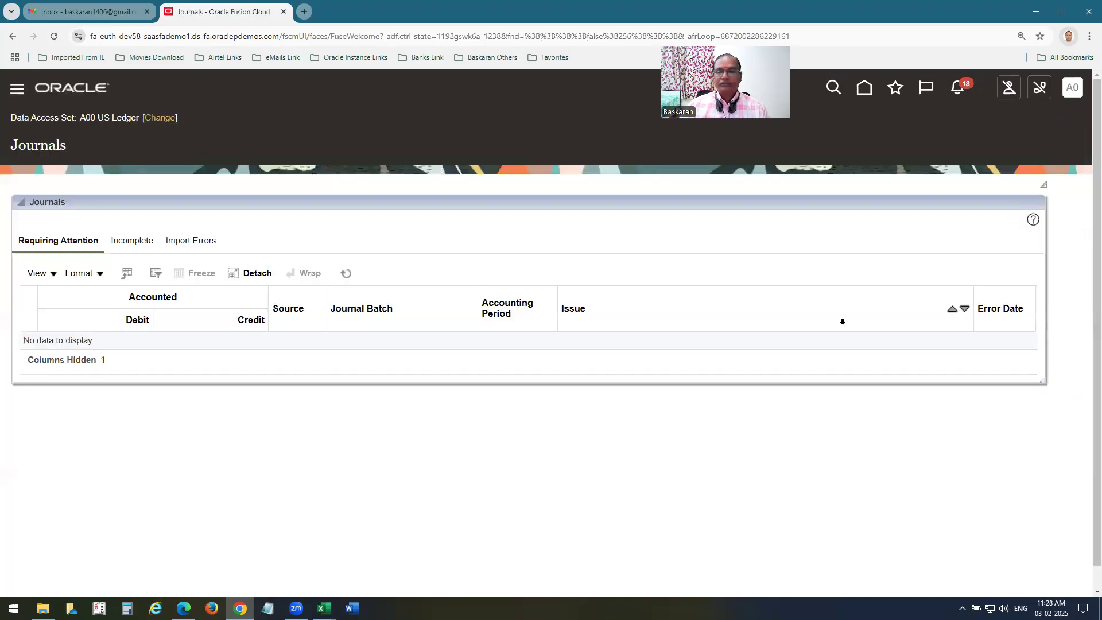
Download the Create Journal in Spreadsheet workbook and show the desktop.
{"action": "left_click", "coordinate": [1076, 228]}
{"action": "left_click", "coordinate": [968, 169]}
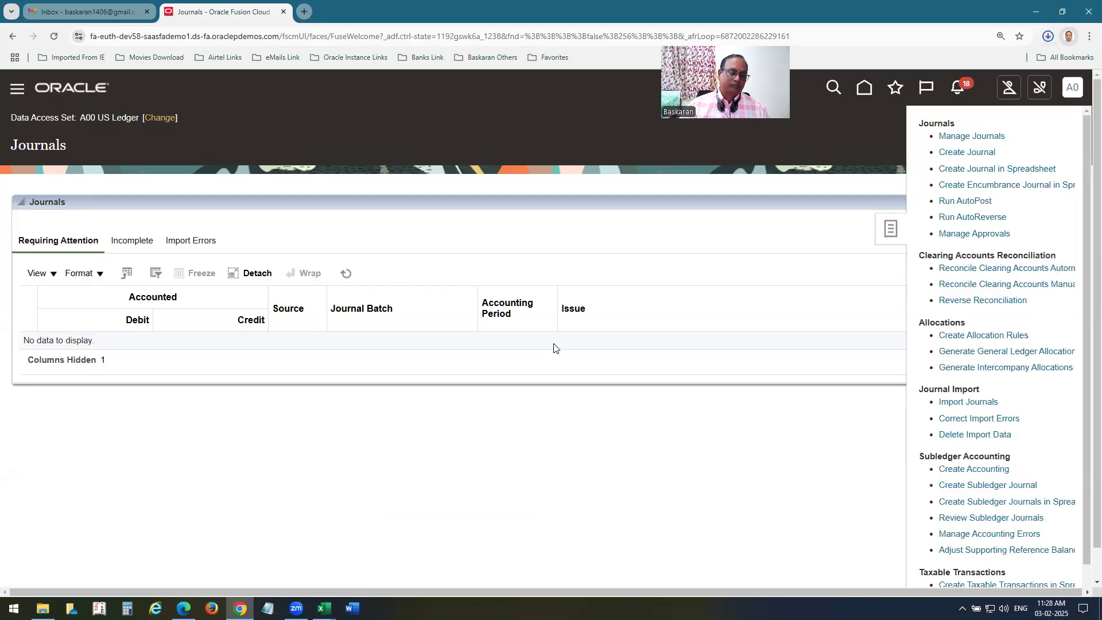
{"action": "key", "text": "super+d"}
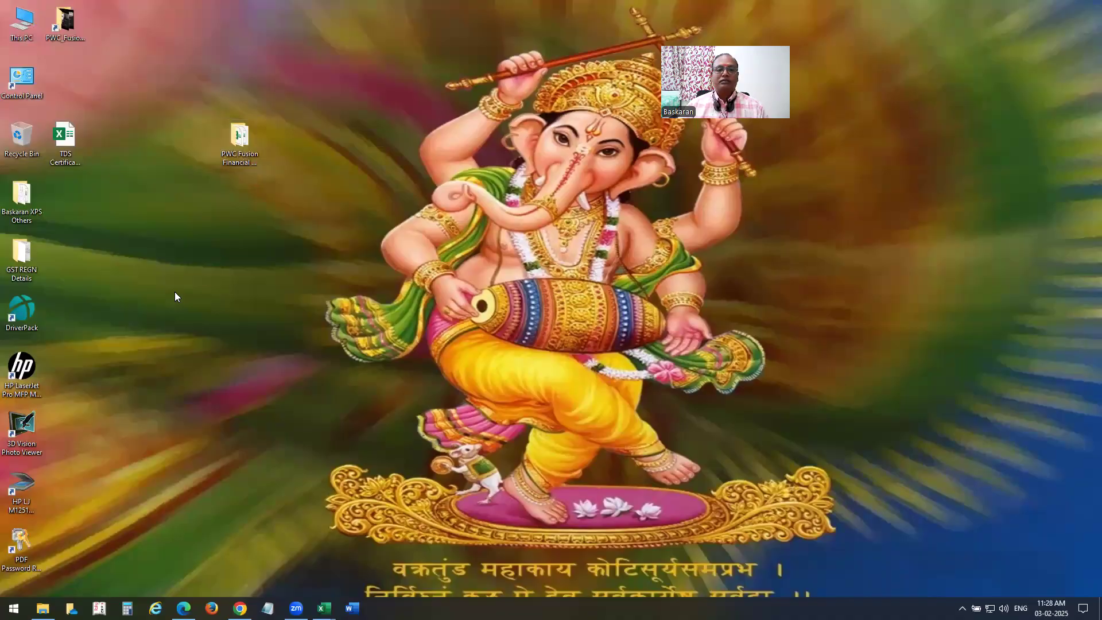
Open the downloaded JournalEntry workbook from the Downloads folder.
{"action": "key", "text": "super+e"}
{"action": "left_click", "coordinate": [49, 208]}
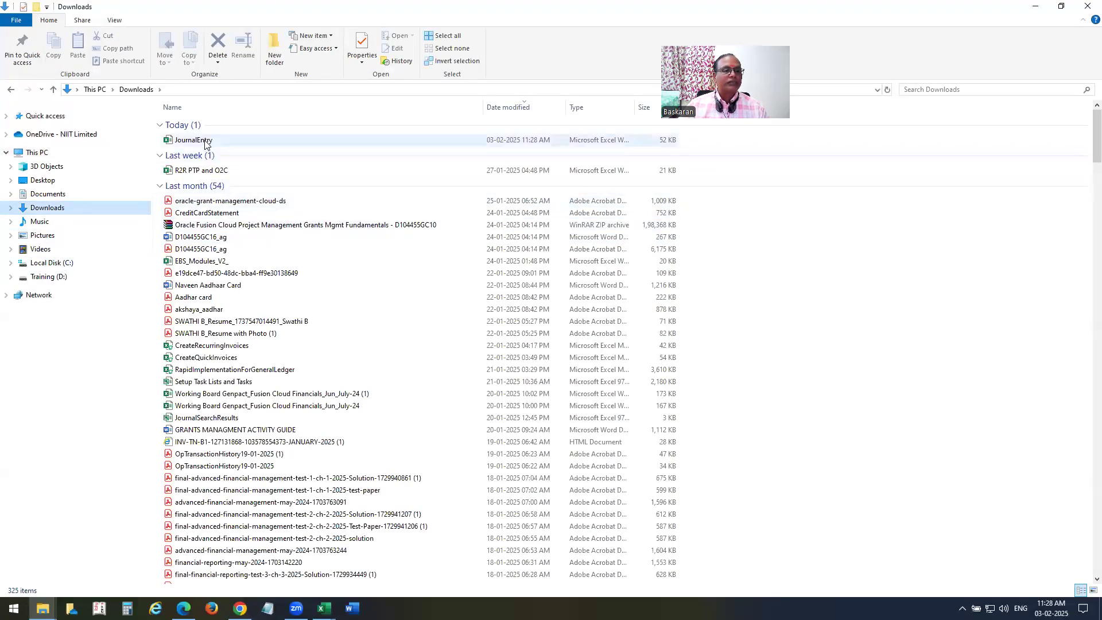
{"action": "double_click", "coordinate": [205, 142]}
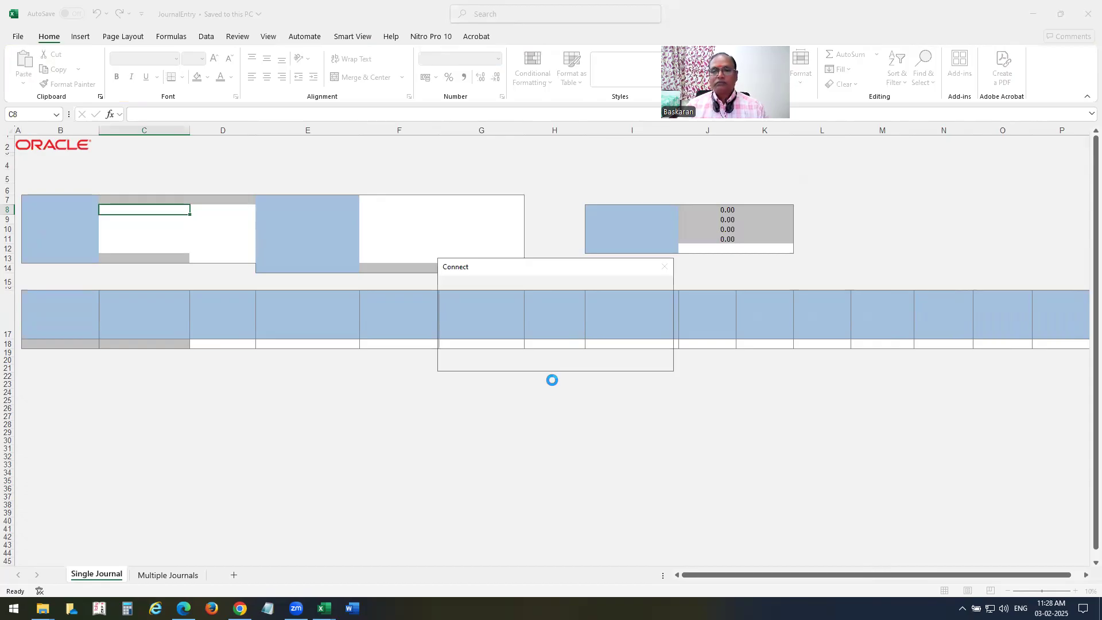
Try signing in to Oracle with the user ID and password, then close JournalEntry unsaved after it fails.
{"action": "left_click", "coordinate": [582, 362]}
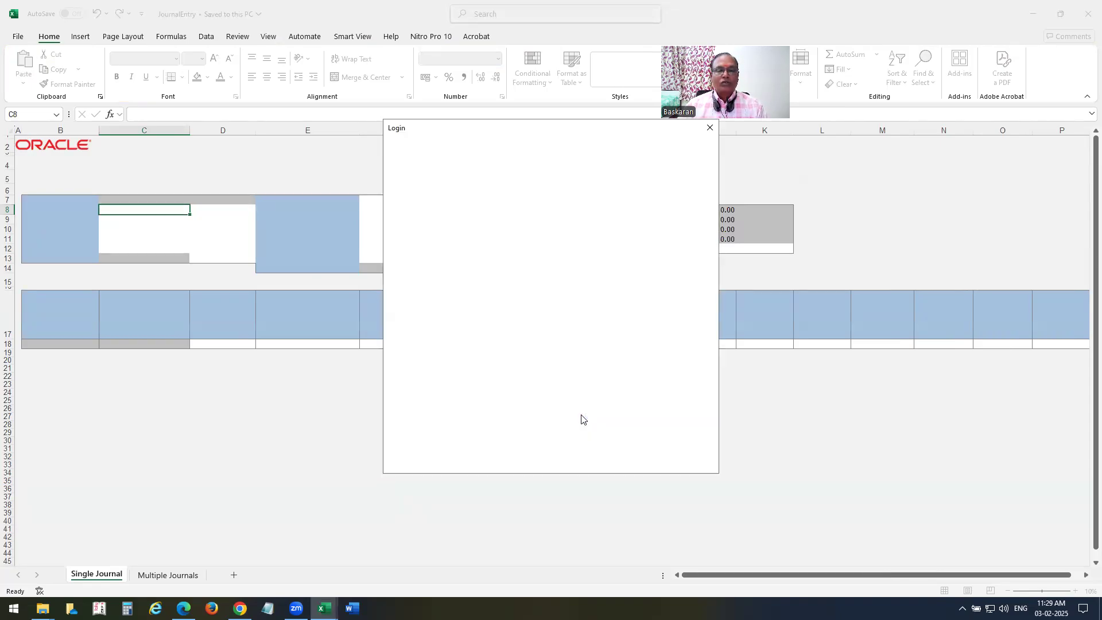
{"action": "type", "text": "a00.emp"}
{"action": "key", "text": "Tab"}
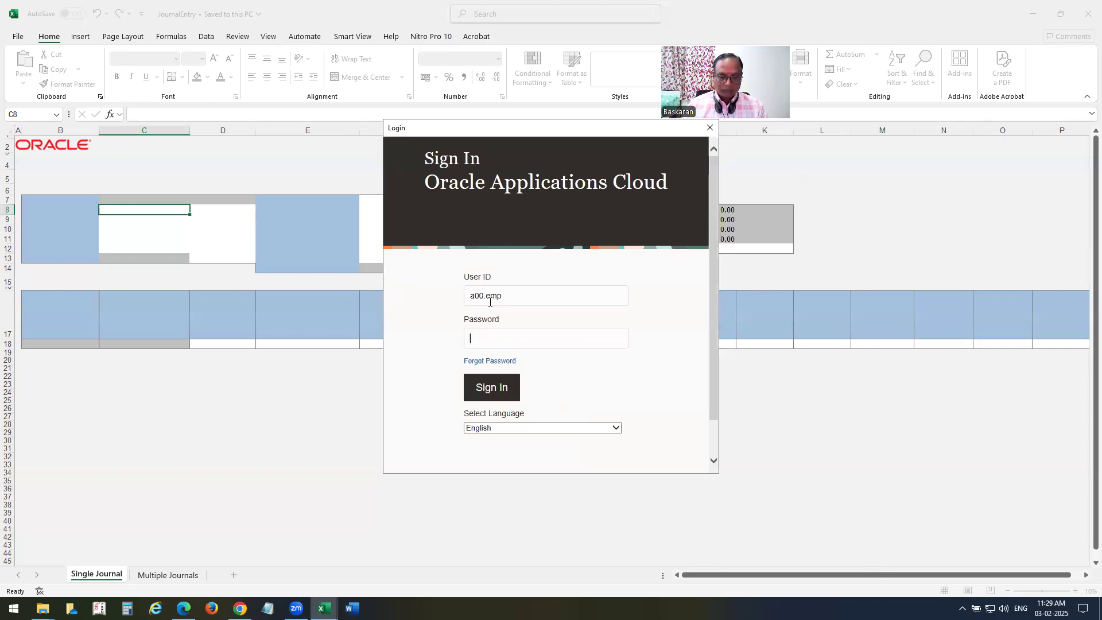
{"action": "type", "text": "•••••••"}
{"action": "left_click", "coordinate": [500, 395]}
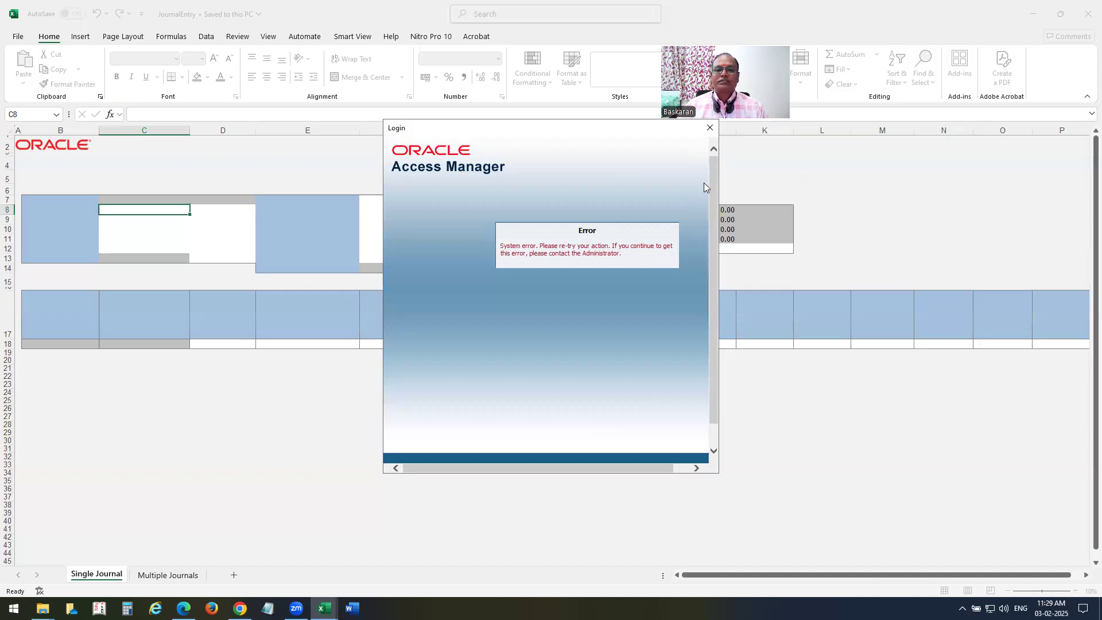
{"action": "left_click", "coordinate": [710, 127]}
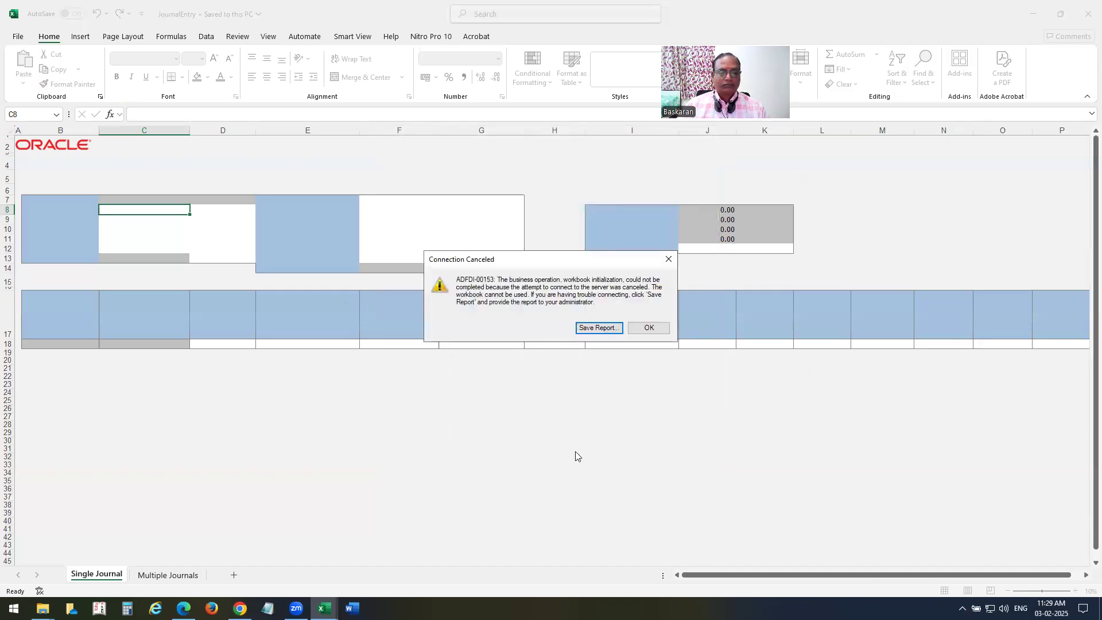
{"action": "left_click", "coordinate": [668, 258]}
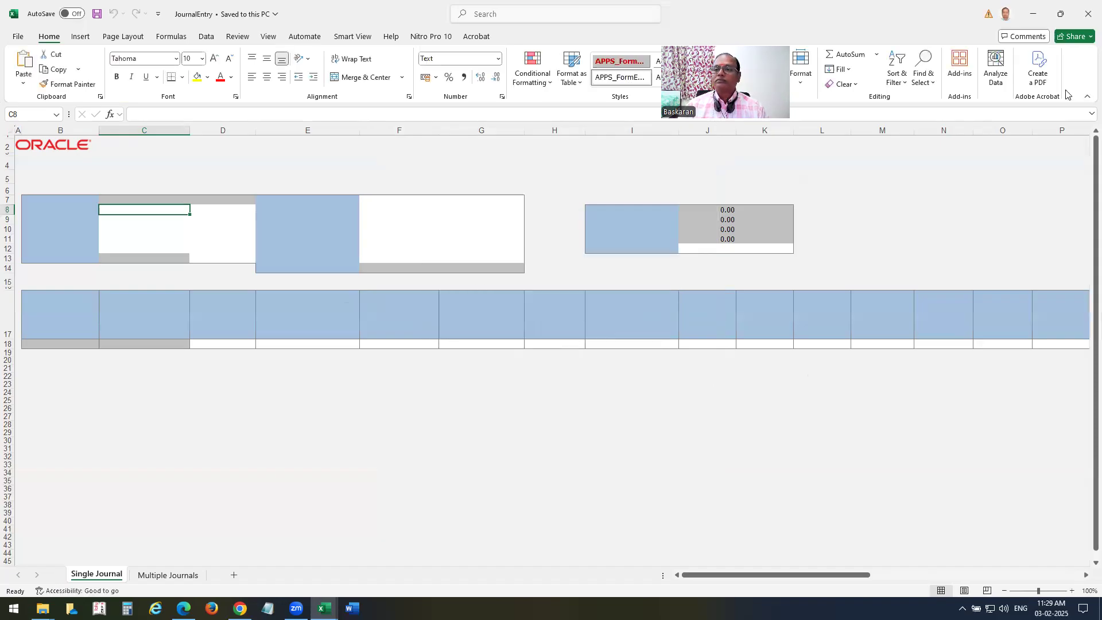
{"action": "left_click", "coordinate": [1087, 13]}
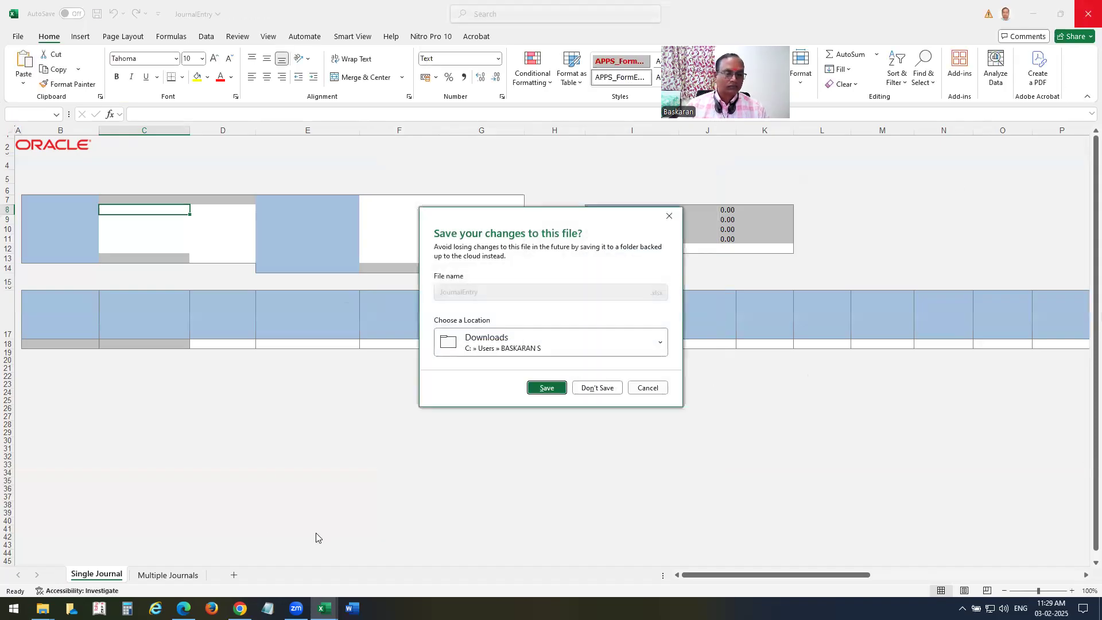
{"action": "left_click", "coordinate": [596, 387]}
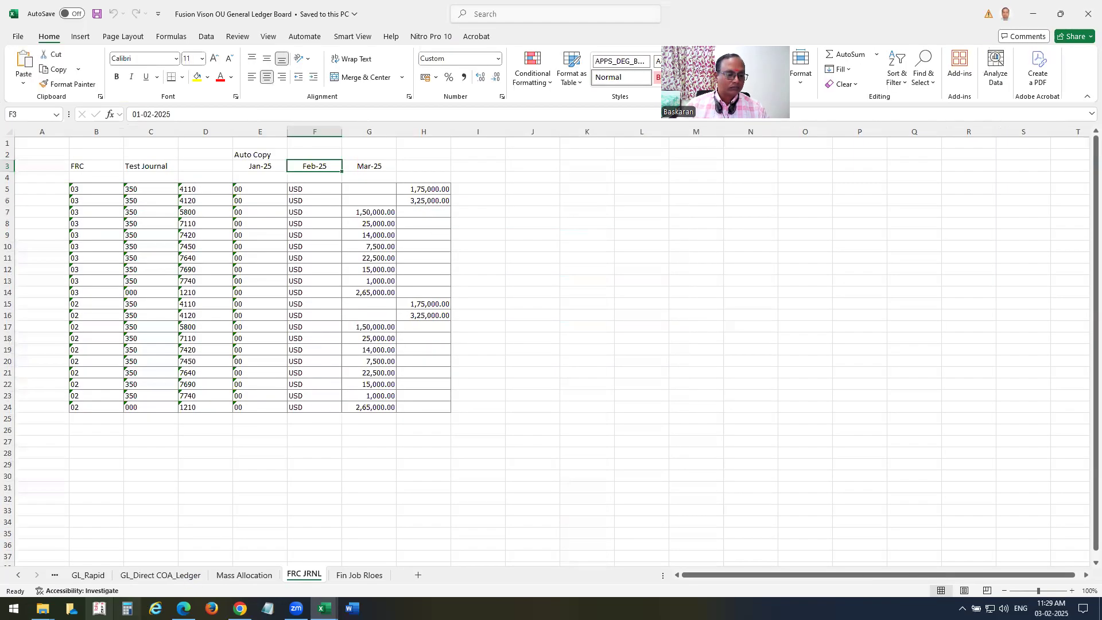
Reopen JournalEntry, retry the Oracle sign-in, and close it without saving when it fails again.
{"action": "mouse_move", "coordinate": [42, 608]}
{"action": "left_click", "coordinate": [166, 548]}
{"action": "left_click", "coordinate": [203, 140]}
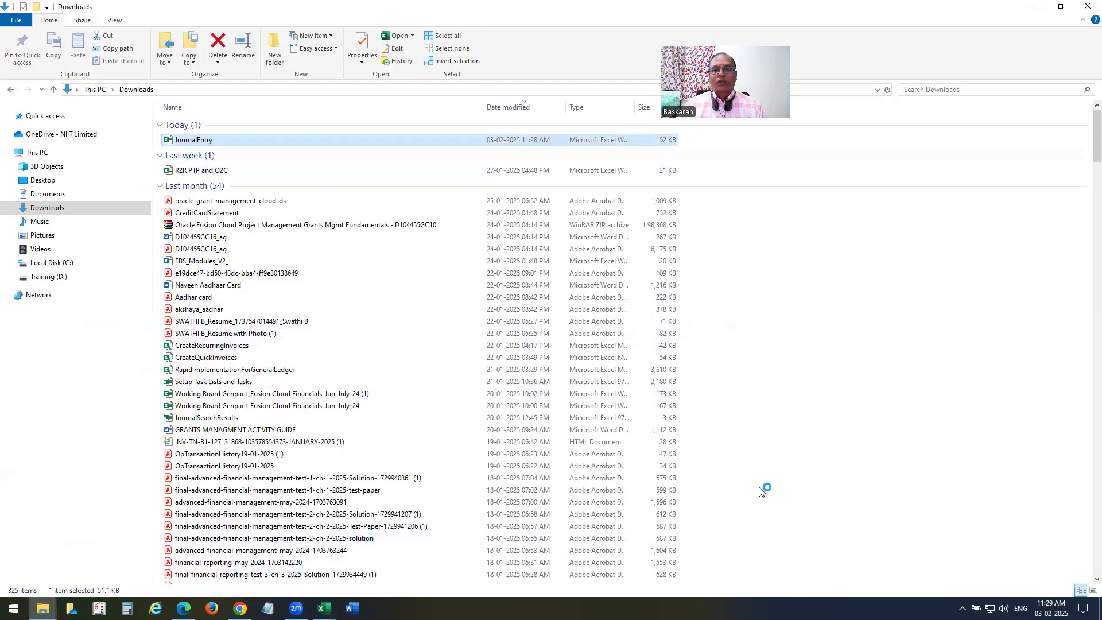
{"action": "key", "text": "Return"}
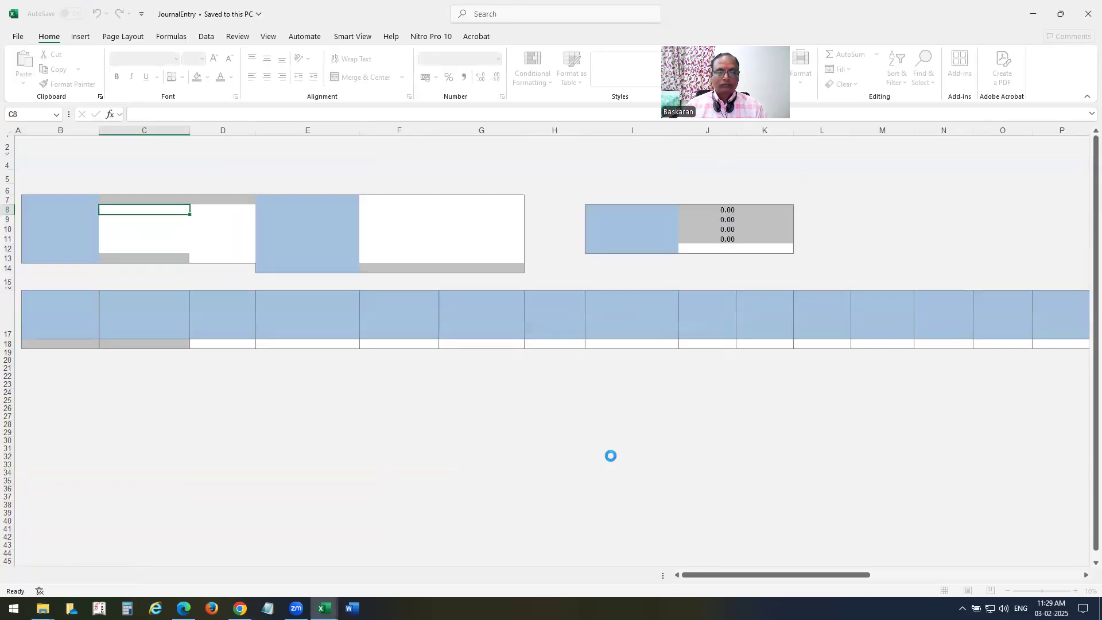
{"action": "left_click", "coordinate": [594, 360]}
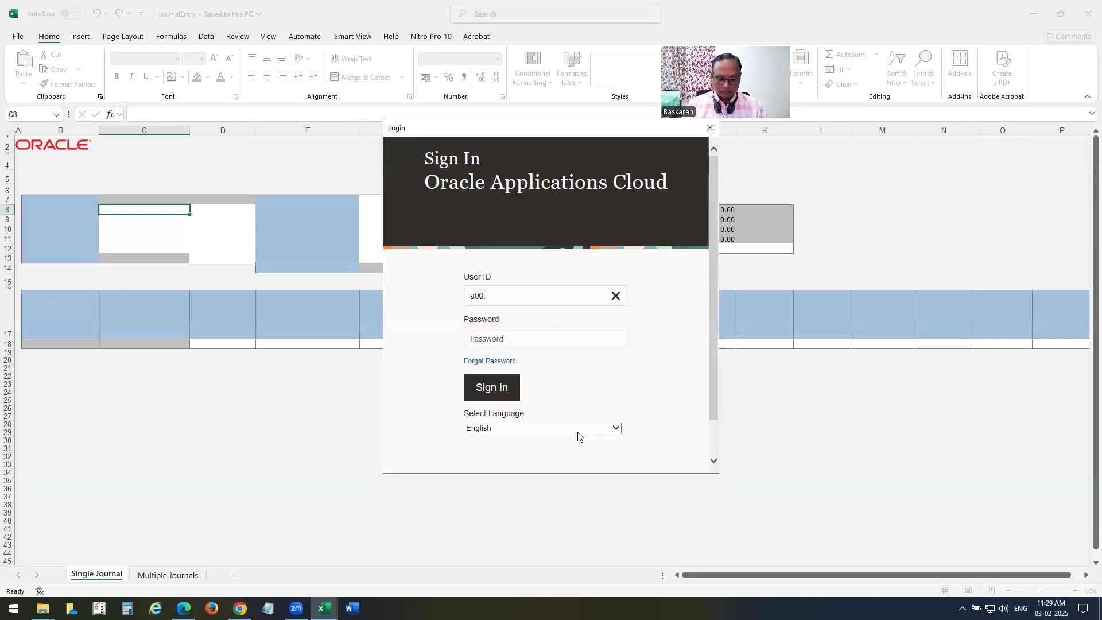
{"action": "key", "text": "Tab"}
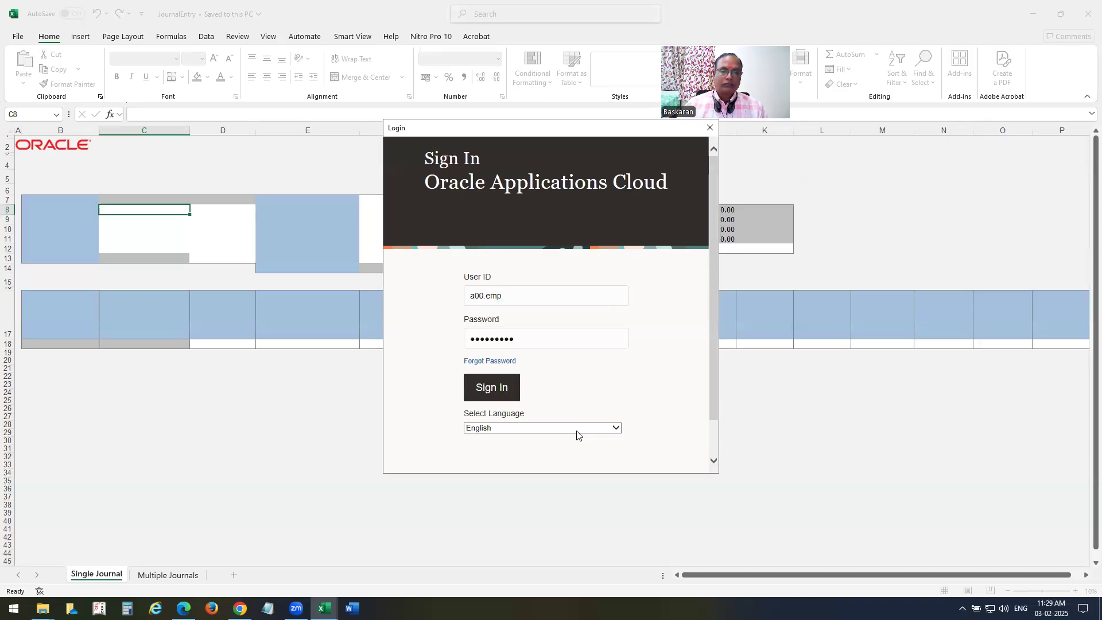
{"action": "left_click", "coordinate": [494, 388]}
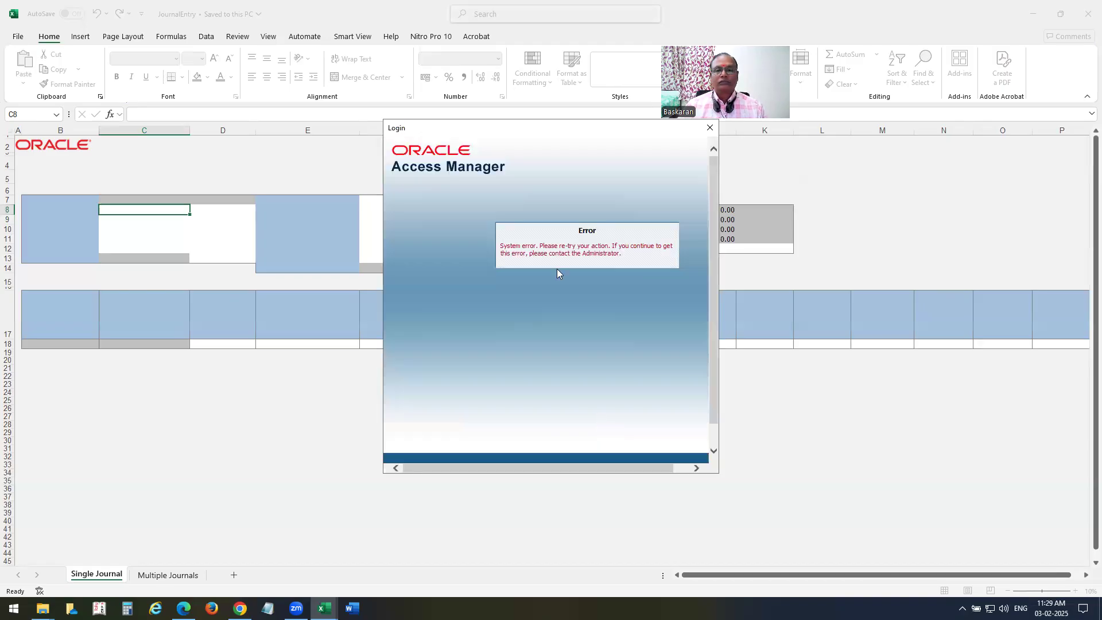
{"action": "left_click", "coordinate": [710, 132]}
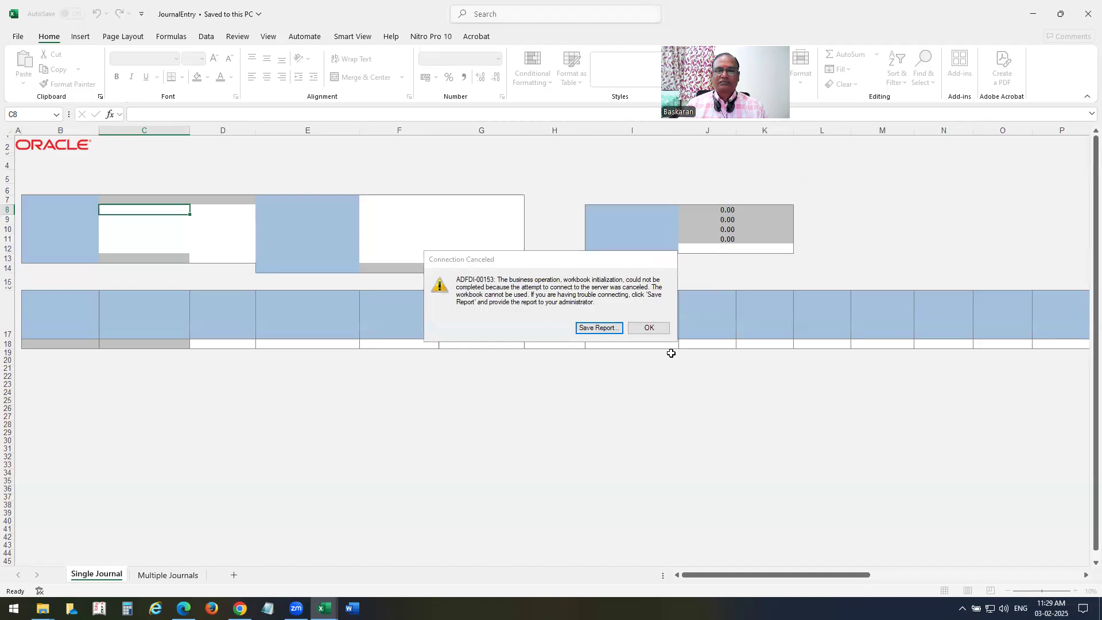
{"action": "key", "text": "Return"}
{"action": "left_click", "coordinate": [1086, 15]}
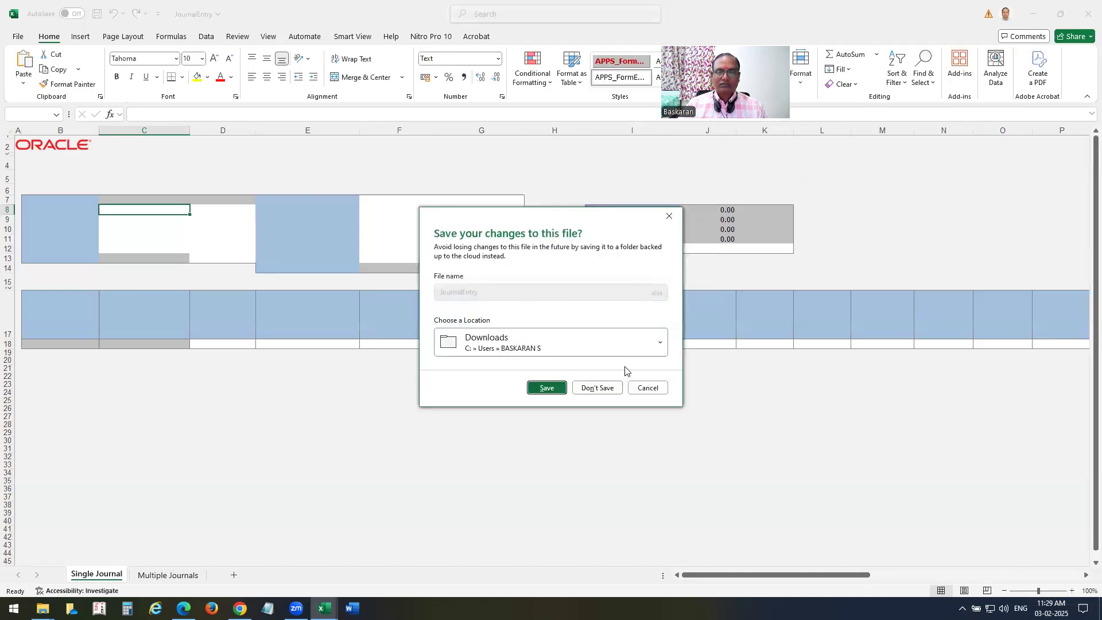
{"action": "left_click", "coordinate": [669, 216]}
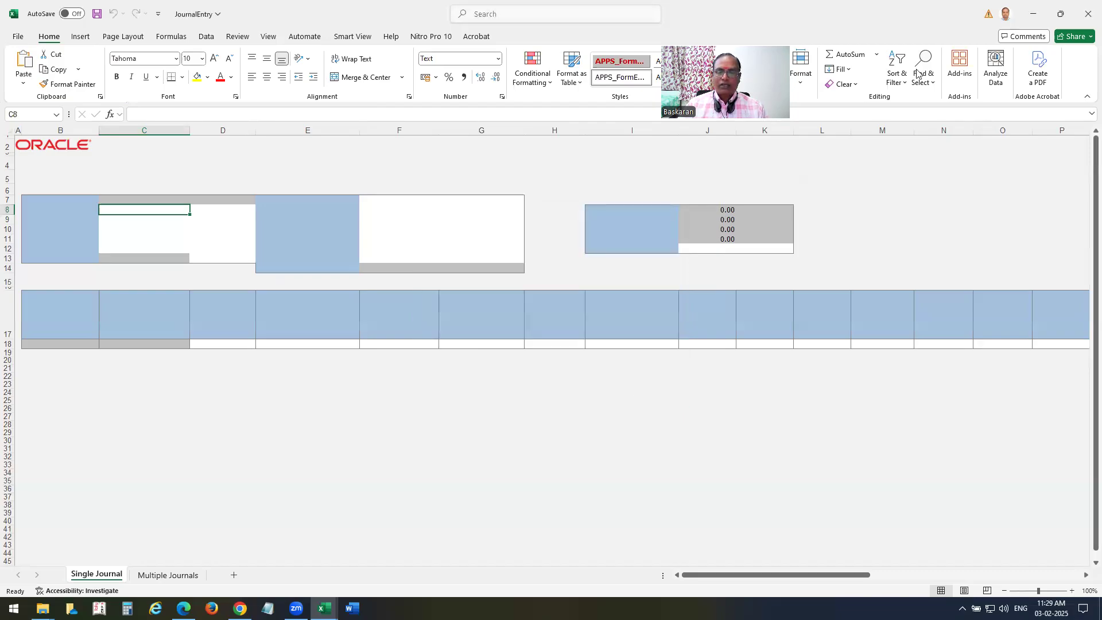
{"action": "left_click", "coordinate": [1086, 15]}
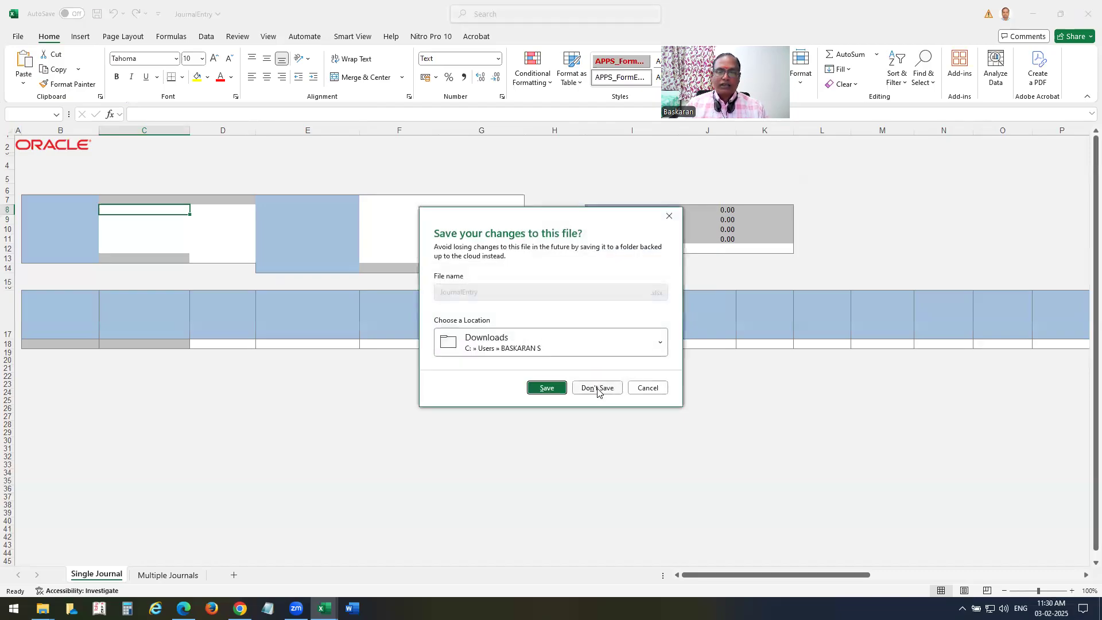
{"action": "left_click", "coordinate": [597, 388]}
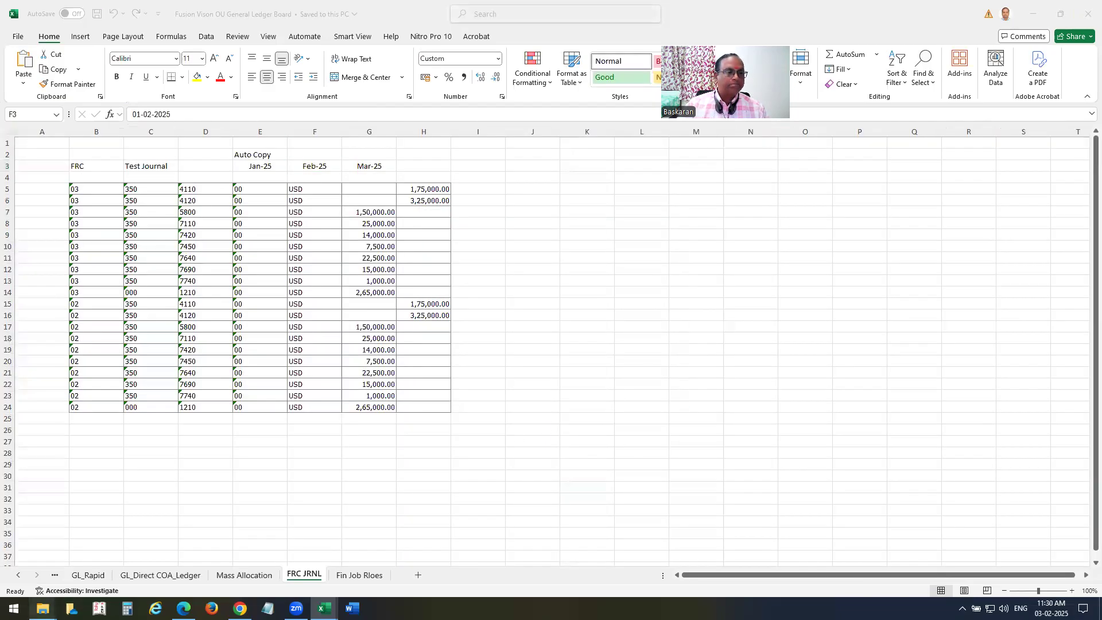
Reopen JournalEntry for a third sign-in attempt, then close it unsaved after the failure.
{"action": "mouse_move", "coordinate": [43, 608]}
{"action": "left_click", "coordinate": [188, 551]}
{"action": "left_click", "coordinate": [209, 141]}
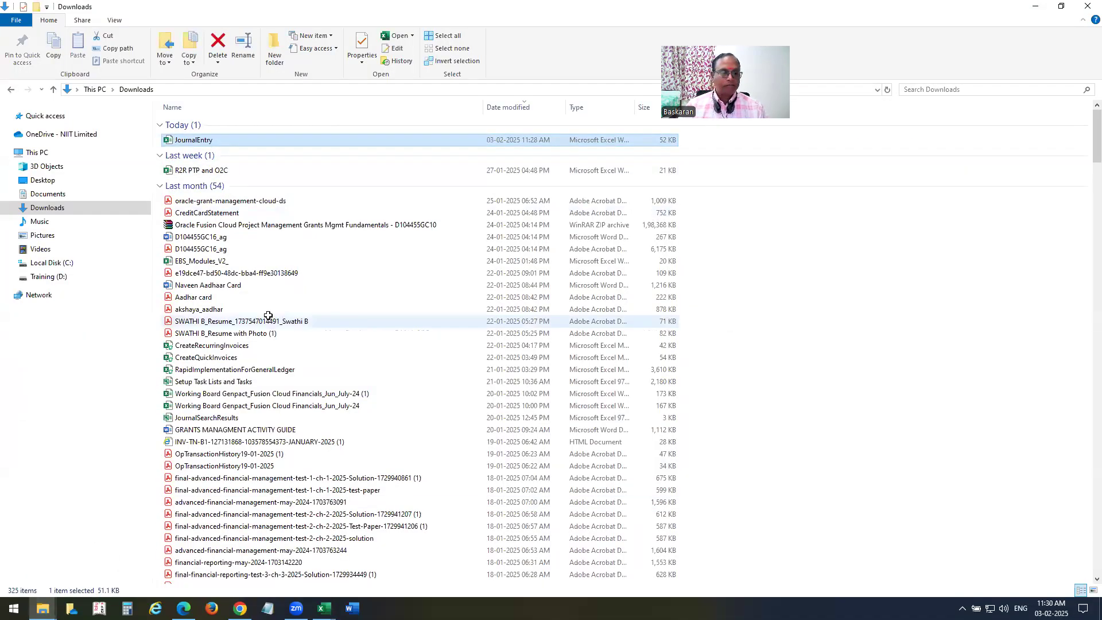
{"action": "key", "text": "alt+Tab"}
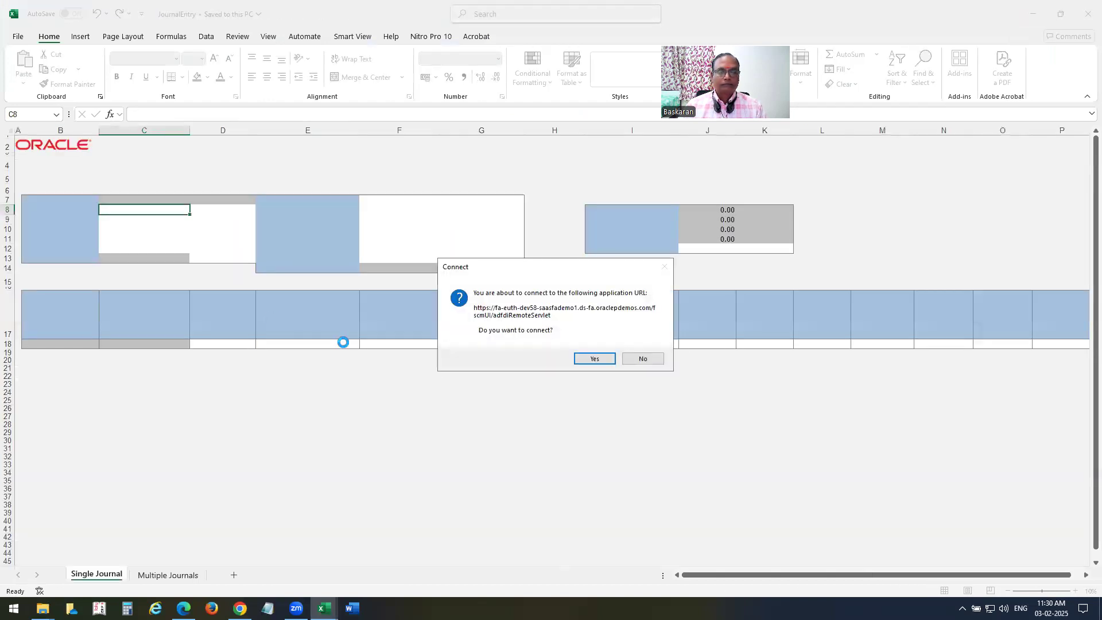
{"action": "left_click", "coordinate": [602, 359]}
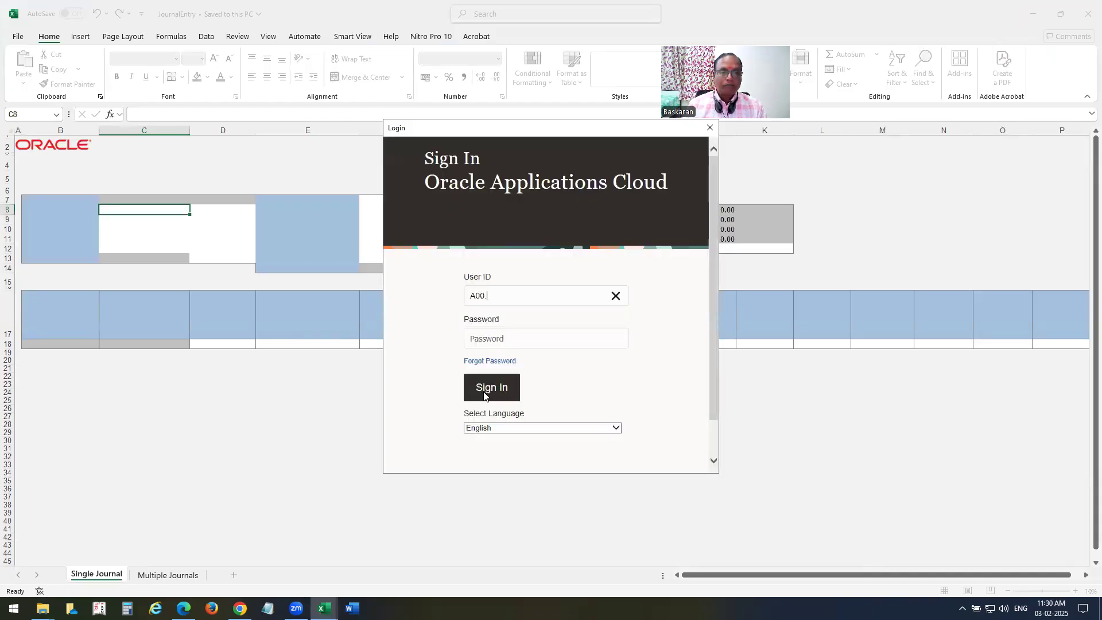
{"action": "key", "text": "Tab"}
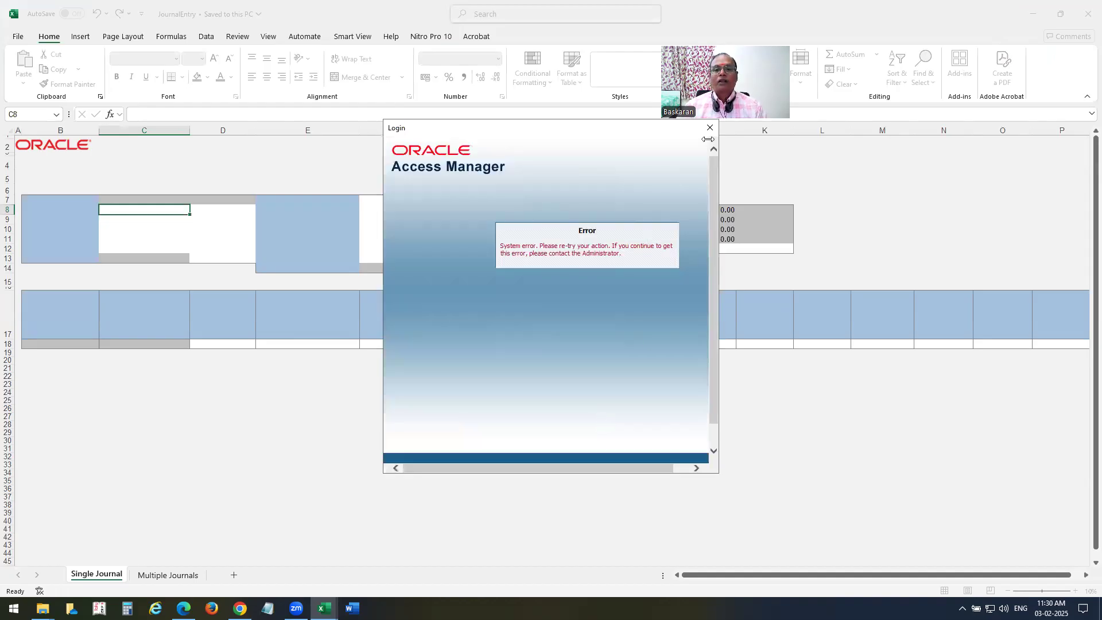
{"action": "left_click", "coordinate": [710, 127]}
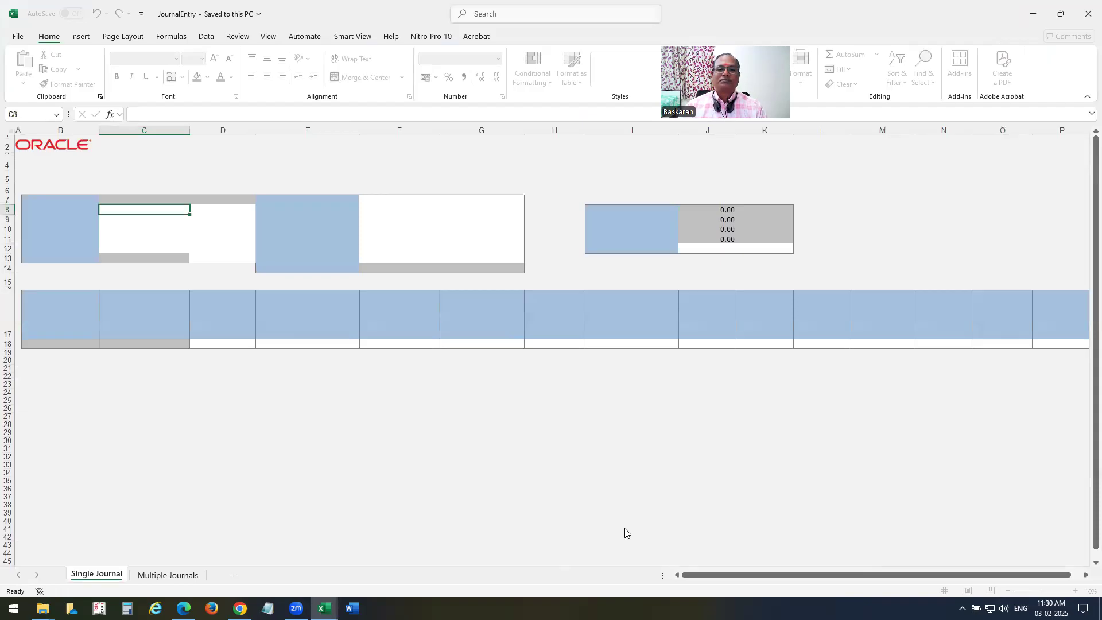
{"action": "left_click", "coordinate": [668, 259]}
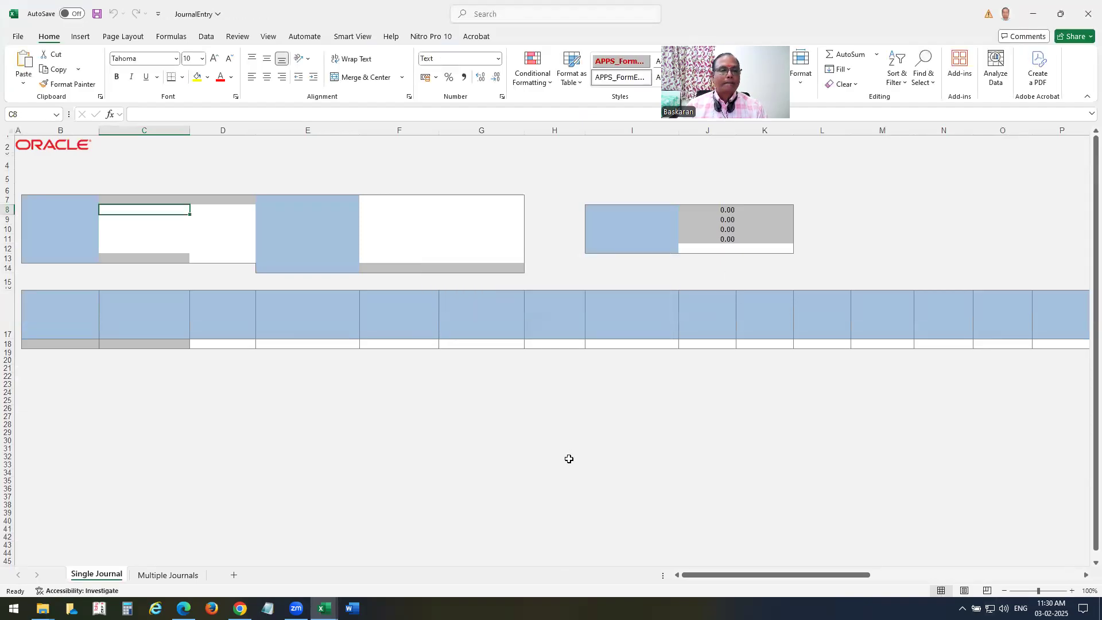
{"action": "left_click", "coordinate": [1088, 14]}
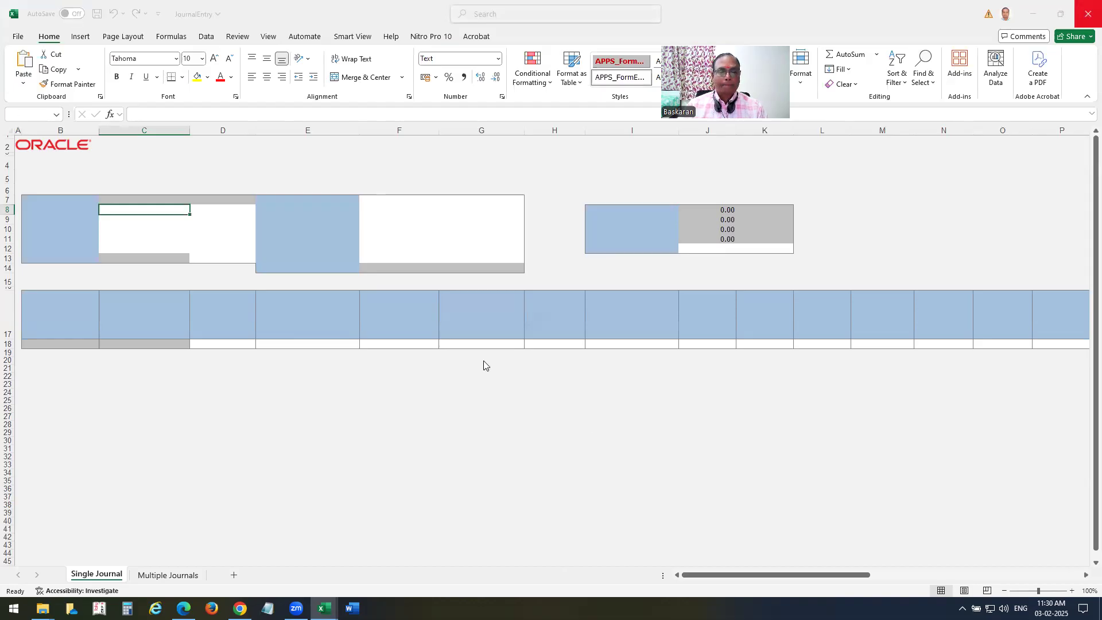
{"action": "left_click", "coordinate": [600, 388]}
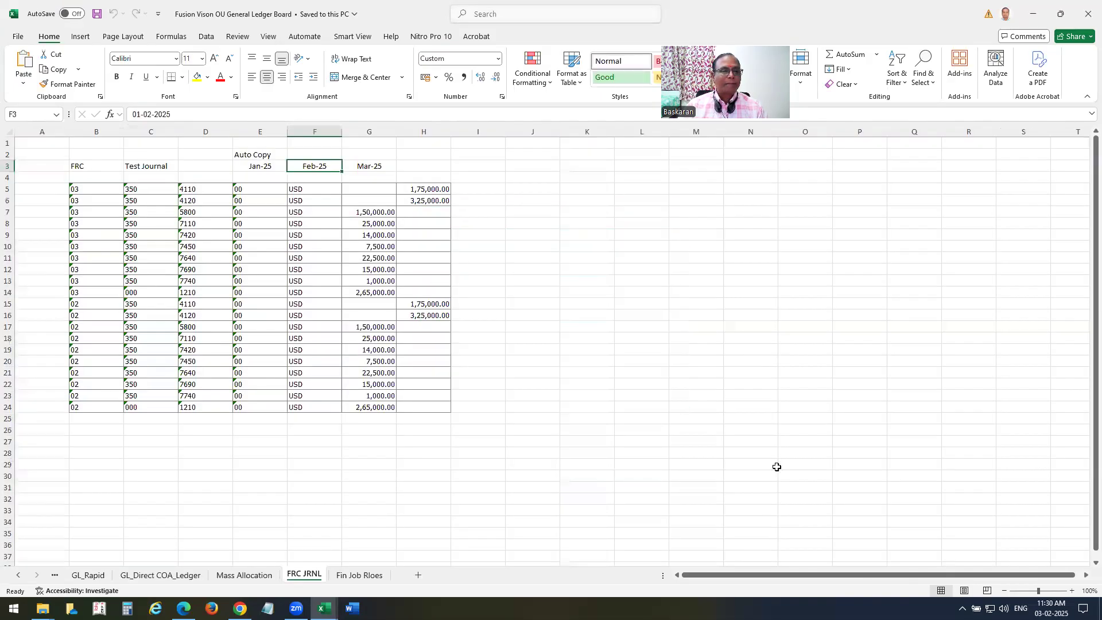
Save the General Ledger Board workbook, close the expired Oracle windows, and select JournalEntry in Downloads.
{"action": "left_click", "coordinate": [97, 14]}
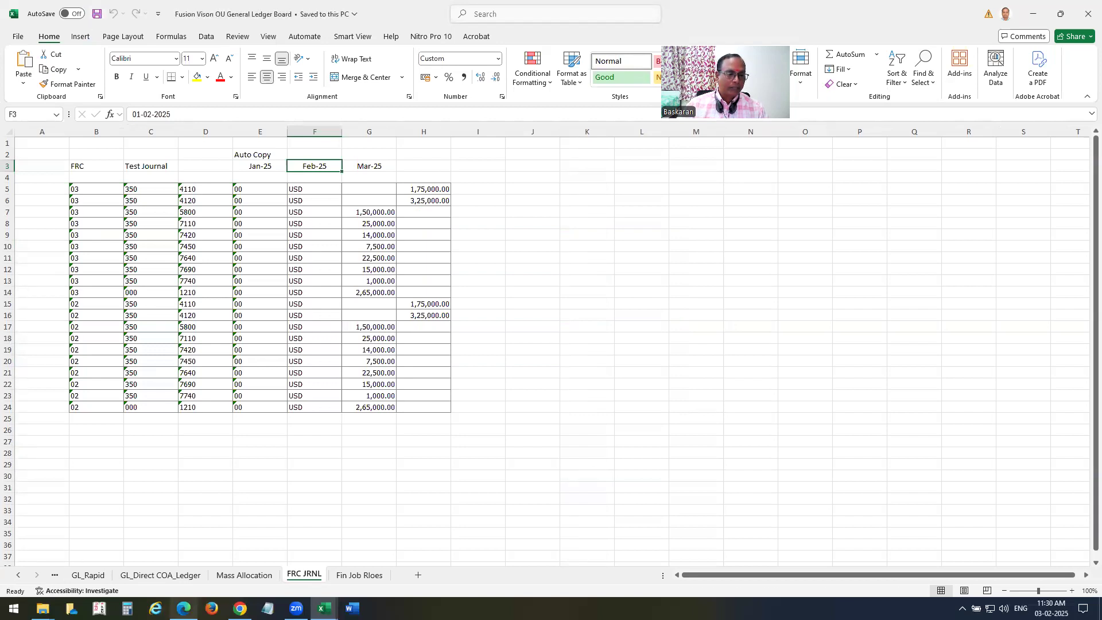
{"action": "left_click", "coordinate": [184, 608]}
{"action": "left_click", "coordinate": [1089, 8]}
{"action": "left_click", "coordinate": [1089, 8]}
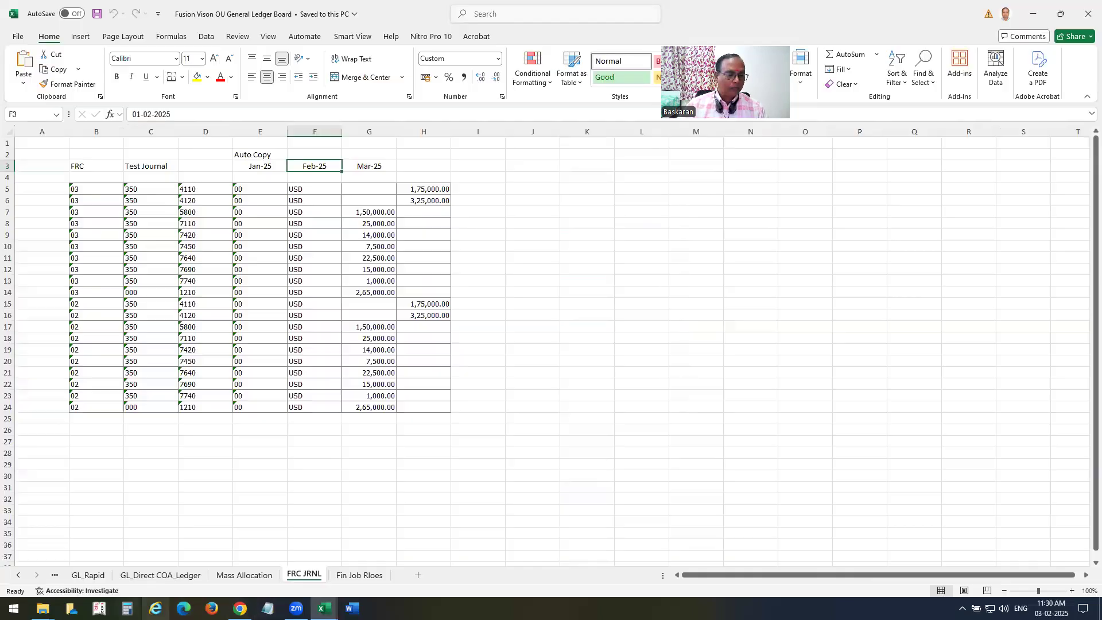
{"action": "mouse_move", "coordinate": [43, 608]}
{"action": "left_click", "coordinate": [181, 560]}
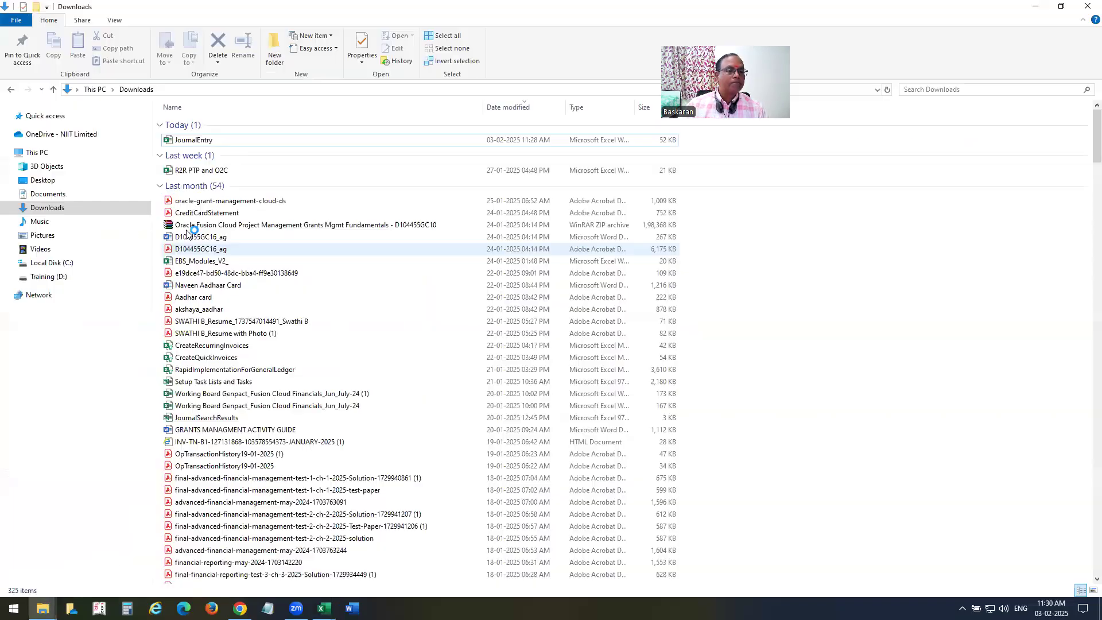
{"action": "left_click", "coordinate": [185, 140]}
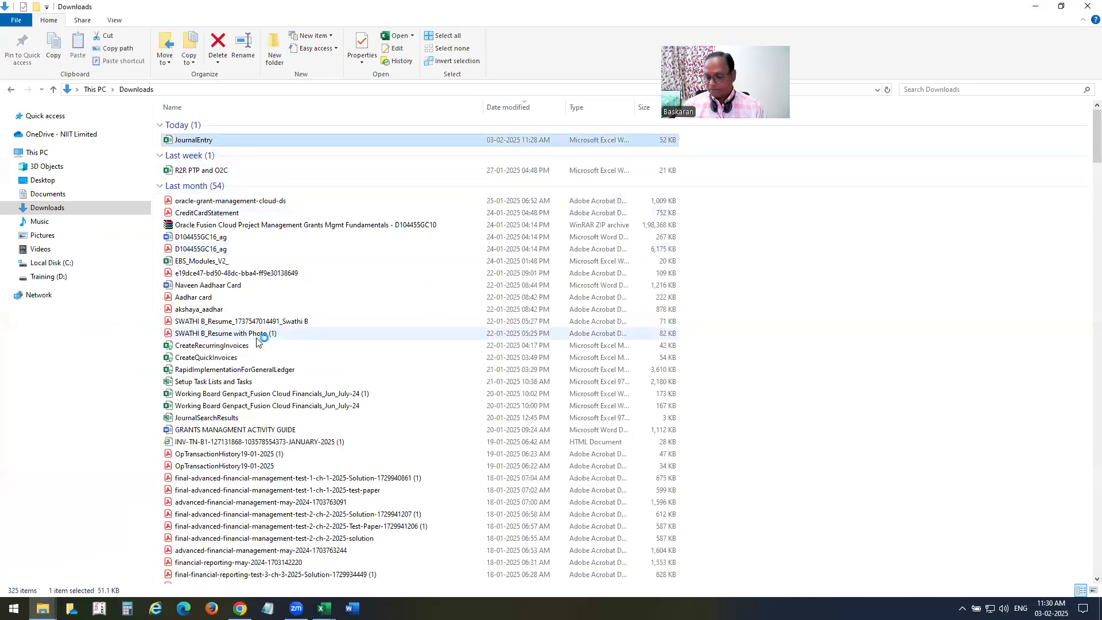
Open JournalEntry, accept the Oracle connection, and sign in with the user ID and password.
{"action": "key", "text": "alt+Tab"}
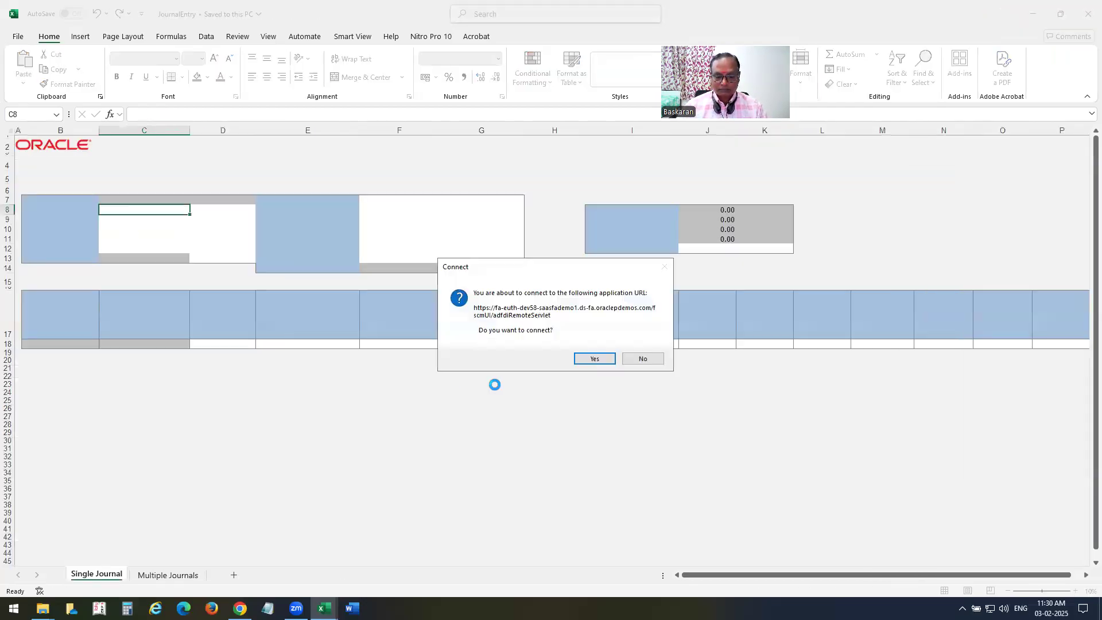
{"action": "left_click", "coordinate": [585, 360]}
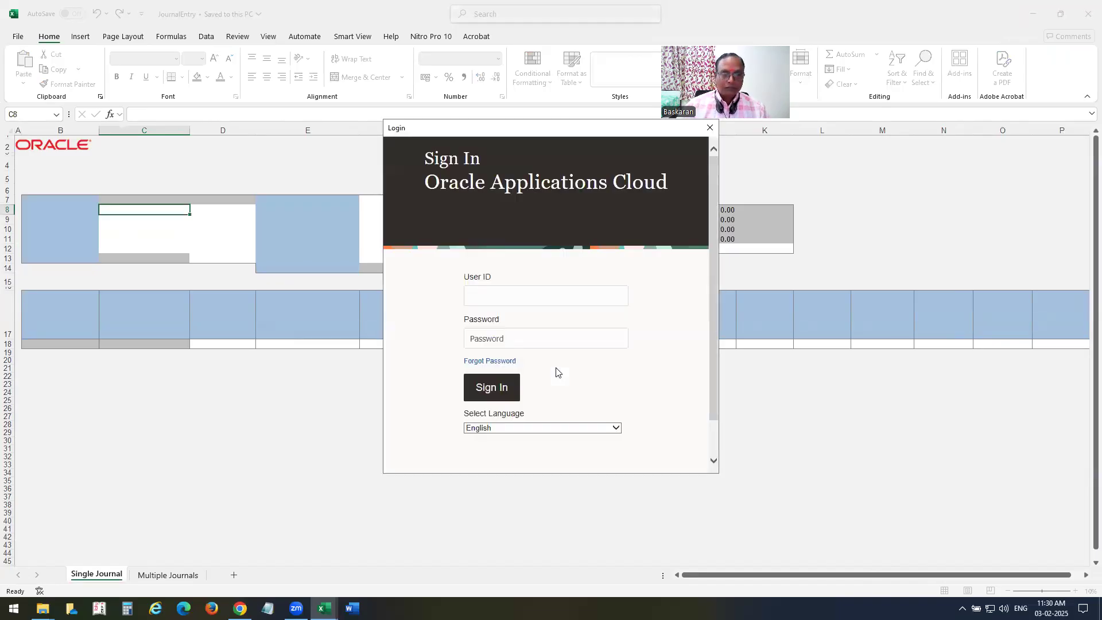
{"action": "type", "text": "a00.emp"}
{"action": "key", "text": "Tab"}
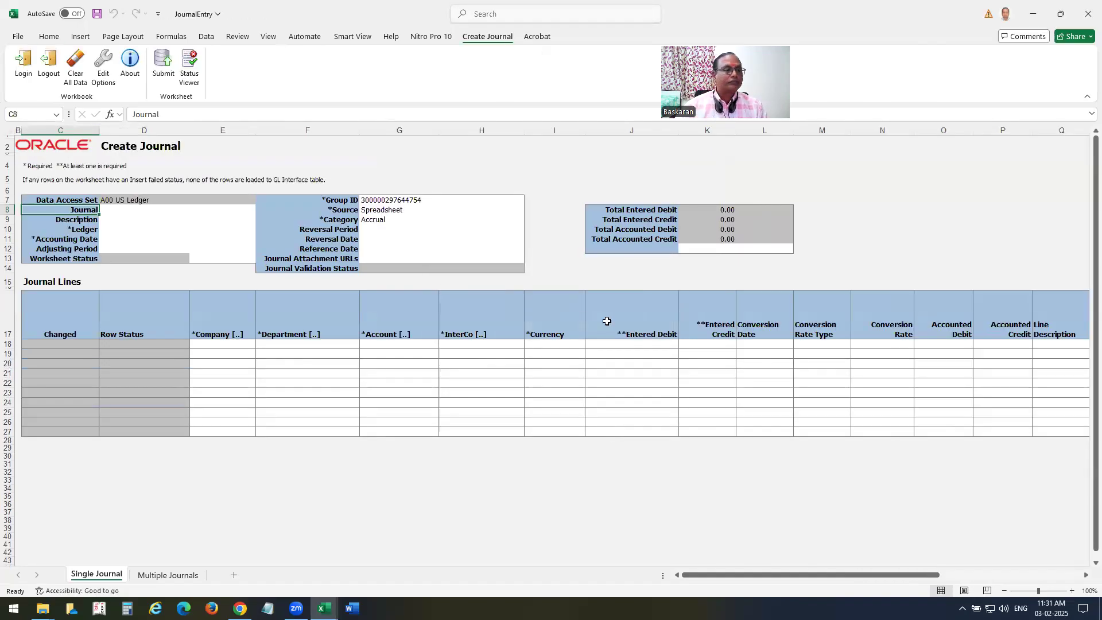
Fill the journal header: name A00FRC, ledger A00 US Ledger, accounting date 31/01/2025.
{"action": "left_click", "coordinate": [137, 210]}
{"action": "type", "text": "A00FRC"}
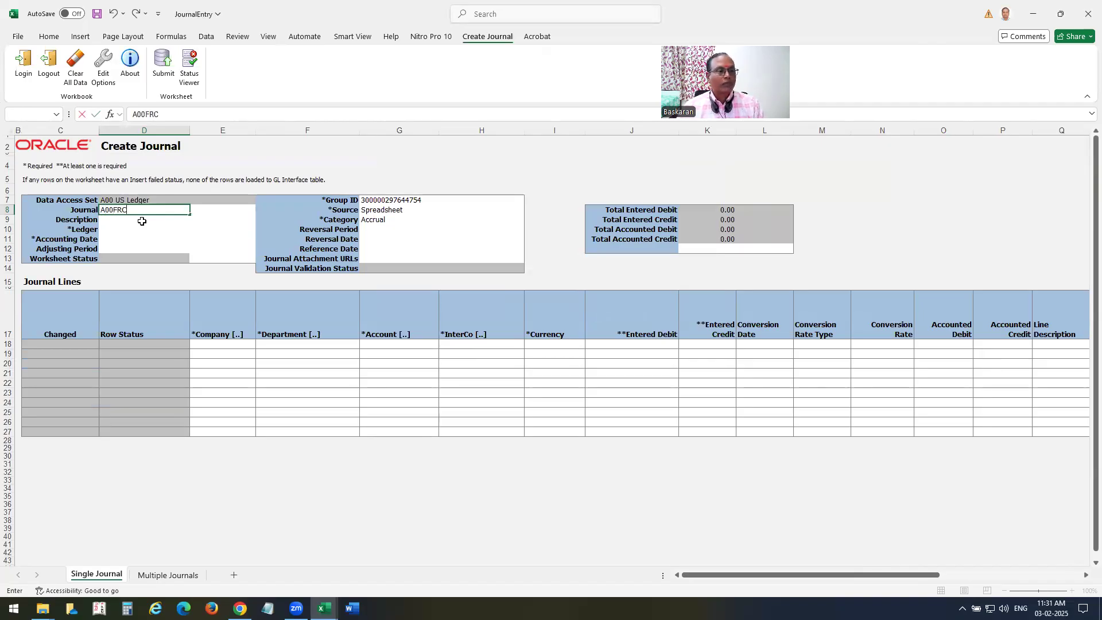
{"action": "key", "text": "Tab"}
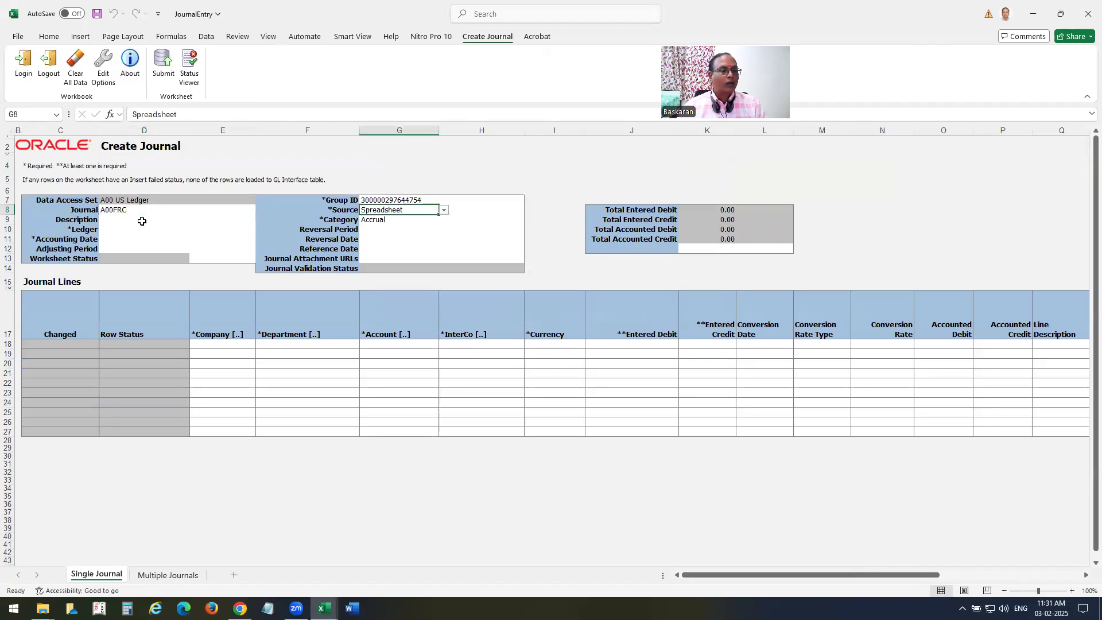
{"action": "left_click", "coordinate": [112, 228]}
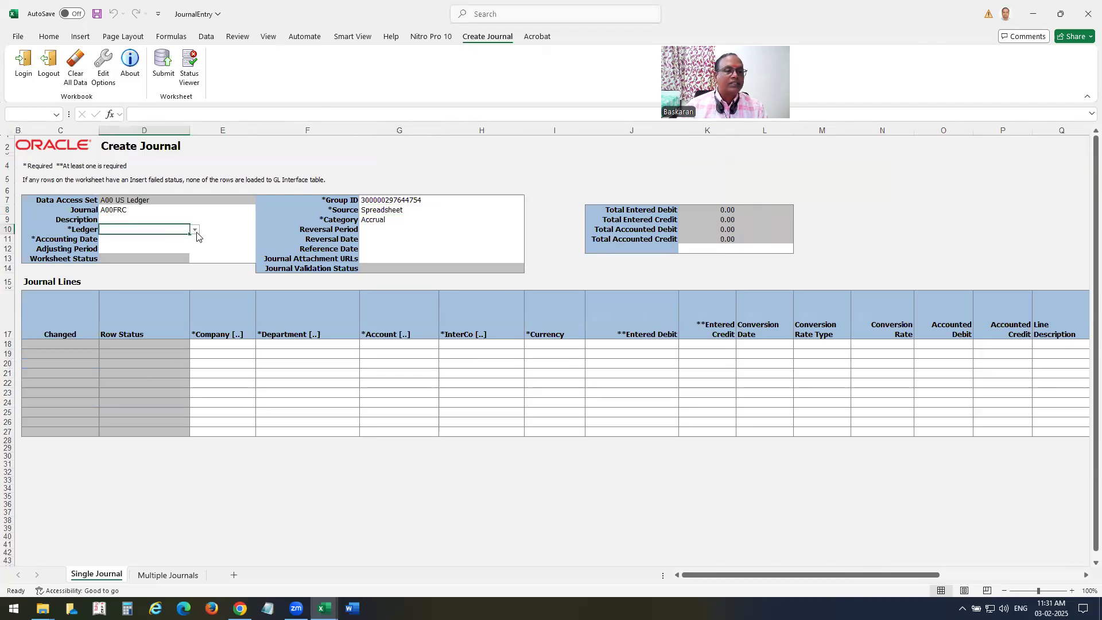
{"action": "left_click", "coordinate": [195, 230]}
{"action": "left_click", "coordinate": [152, 244]}
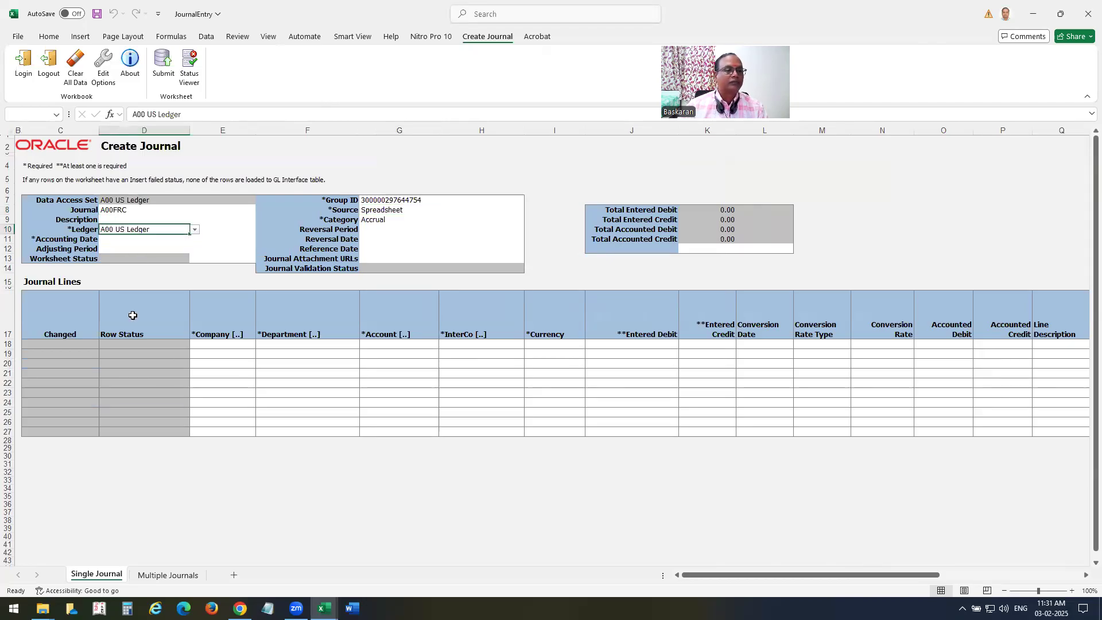
{"action": "left_click", "coordinate": [114, 238]}
{"action": "type", "text": "31/01/202"}
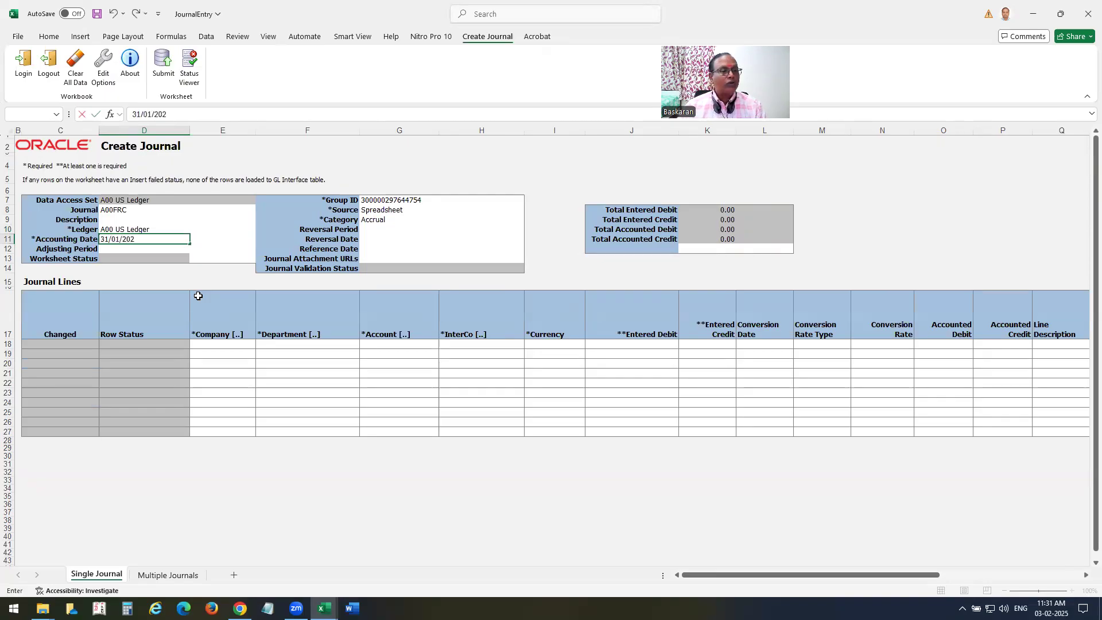
{"action": "type", "text": "5"}
{"action": "key", "text": "Tab"}
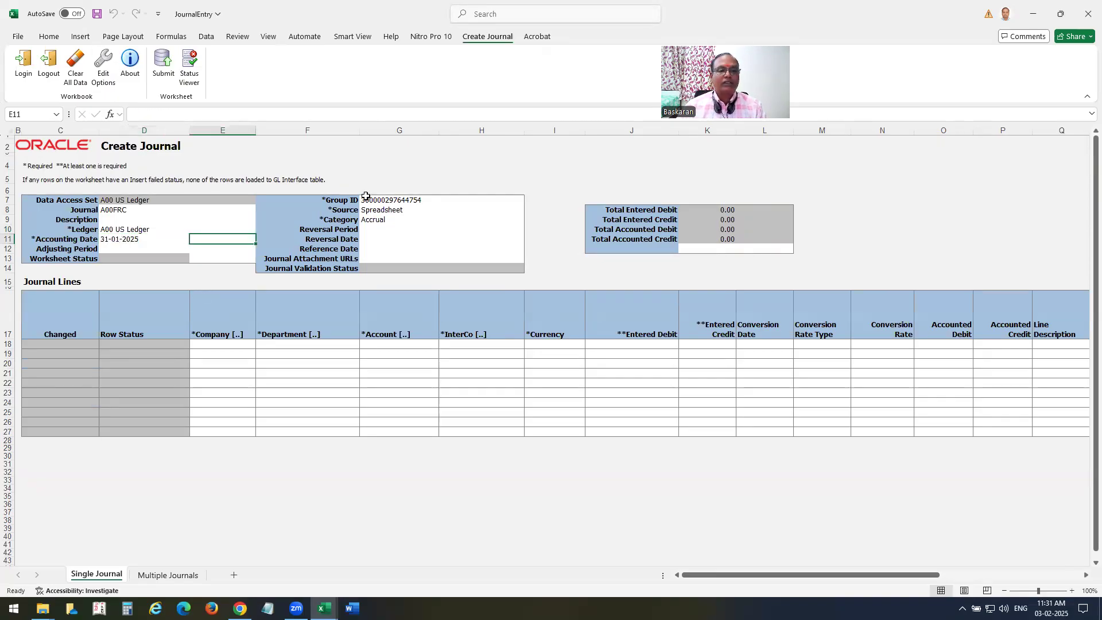
Insert two sets of six blank rows into the Journal Lines table.
{"action": "left_click", "coordinate": [222, 347]}
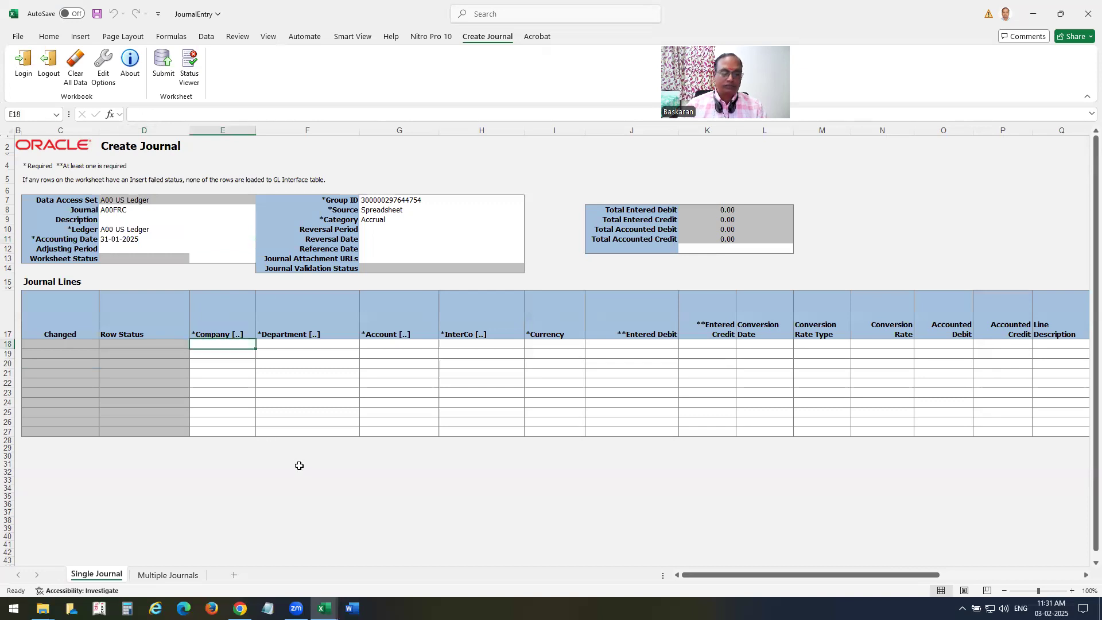
{"action": "key", "text": "Down"}
{"action": "key", "text": "shift+Down"}
{"action": "key", "text": "shift+Down"}
{"action": "key", "text": "shift+Down"}
{"action": "key", "text": "shift+Down"}
{"action": "key", "text": "shift+Down"}
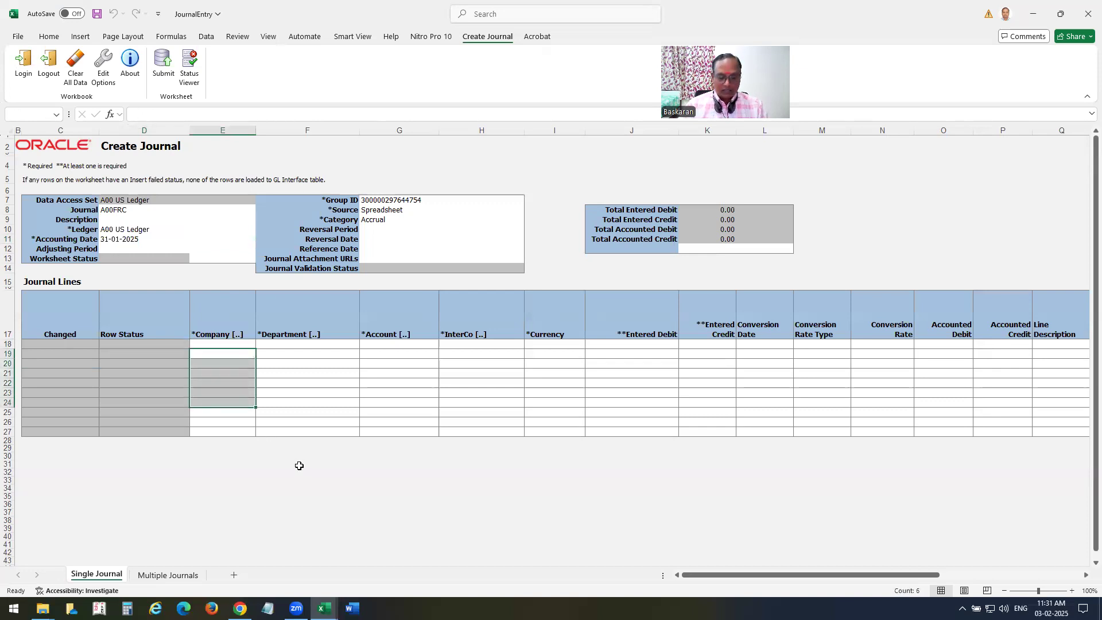
{"action": "key", "text": "alt"}
{"action": "key", "text": "h"}
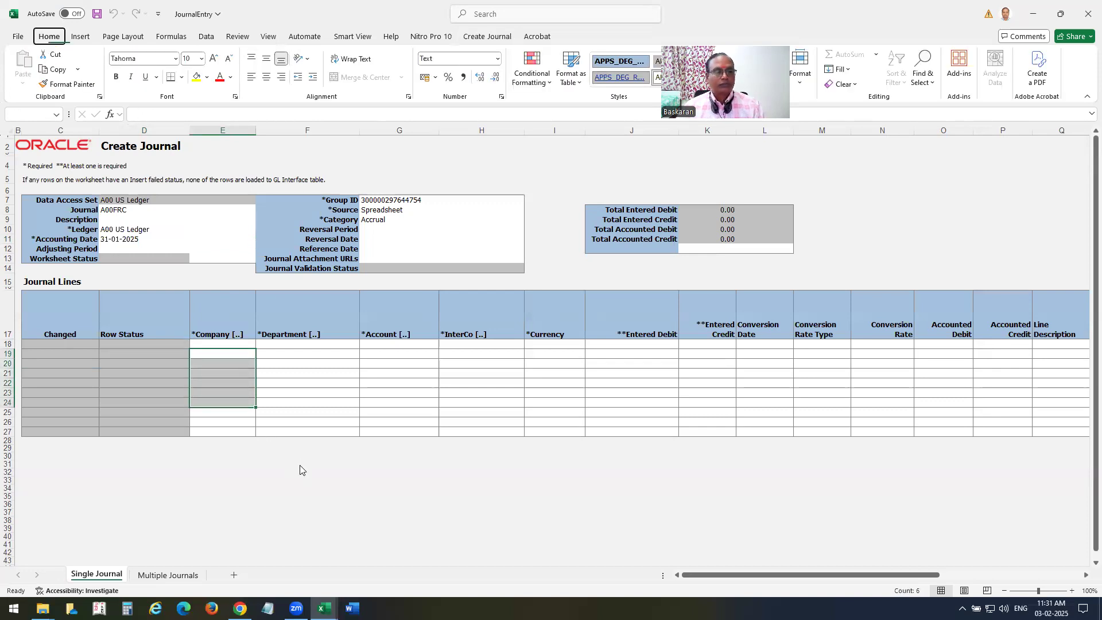
{"action": "key", "text": "i"}
{"action": "key", "text": "r"}
{"action": "key", "text": "alt"}
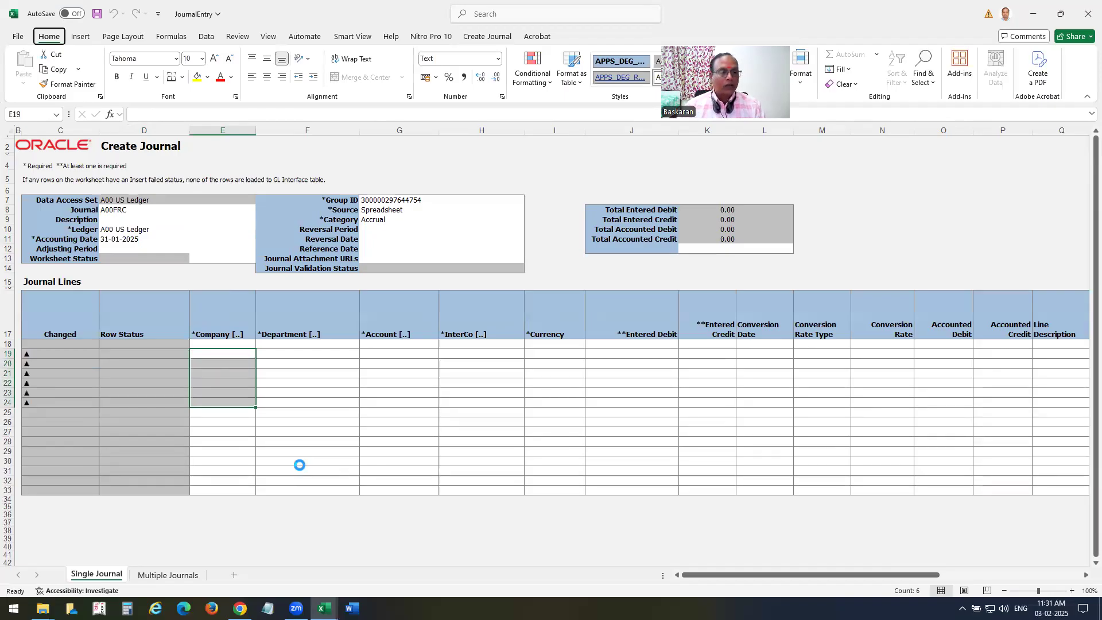
{"action": "key", "text": "h"}
{"action": "key", "text": "i"}
{"action": "key", "text": "r"}
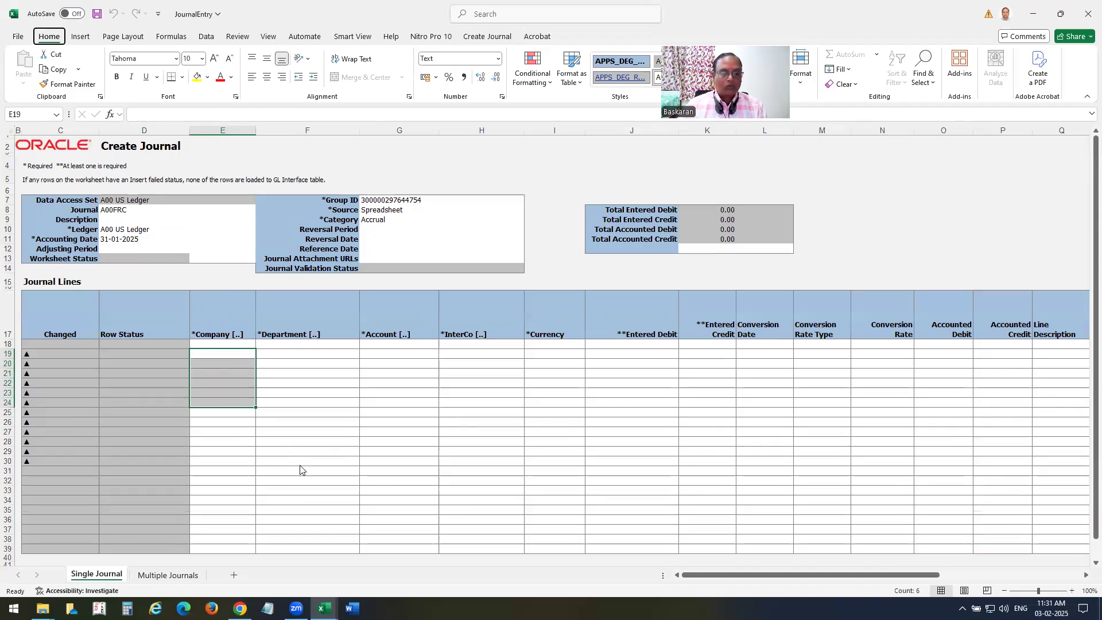
{"action": "key", "text": "alt+Tab"}
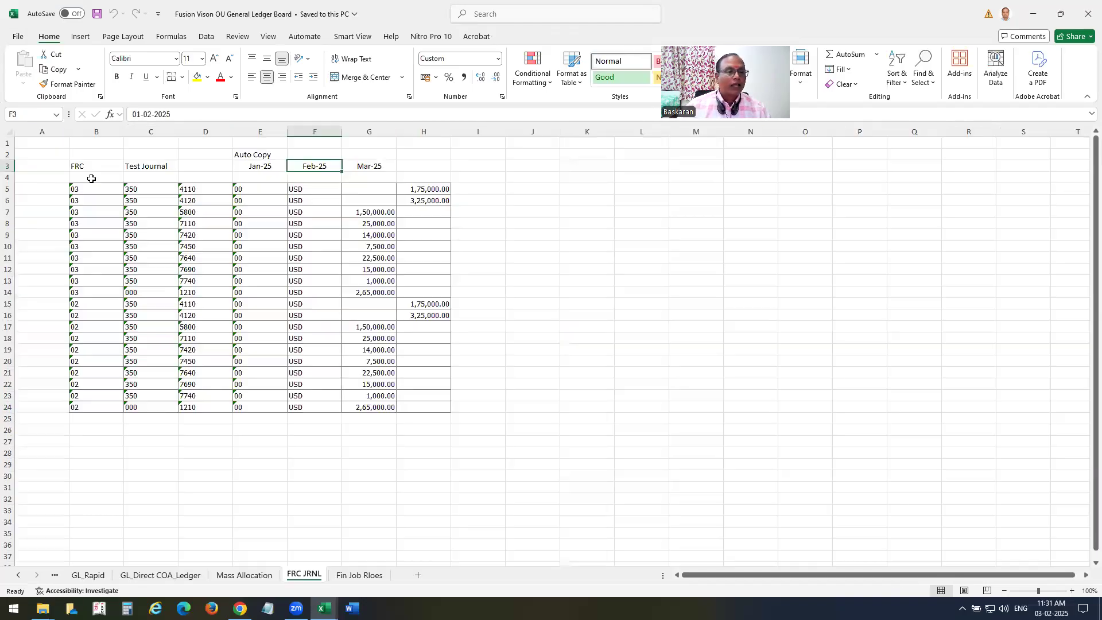
Copy the twenty FRC journal lines (B5:H24) into the JournalEntry Journal Lines starting at E18.
{"action": "left_click", "coordinate": [79, 188]}
{"action": "left_click_drag", "start_coordinate": [162, 289], "coordinate": [419, 405]}
{"action": "key", "text": "ctrl+c"}
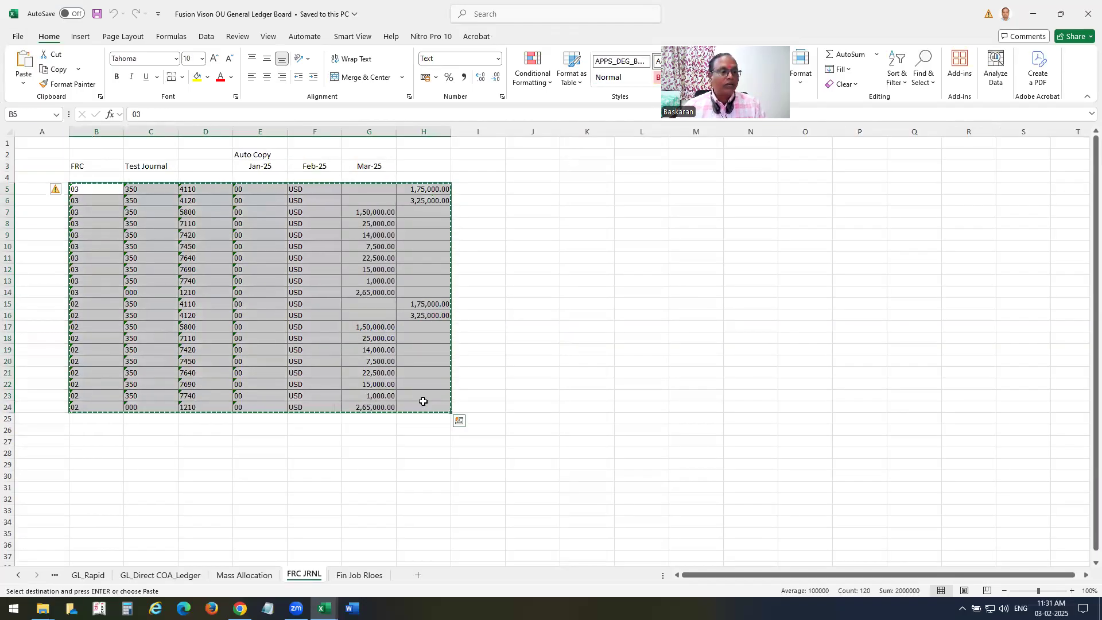
{"action": "key", "text": "alt+Tab"}
{"action": "left_click", "coordinate": [239, 342]}
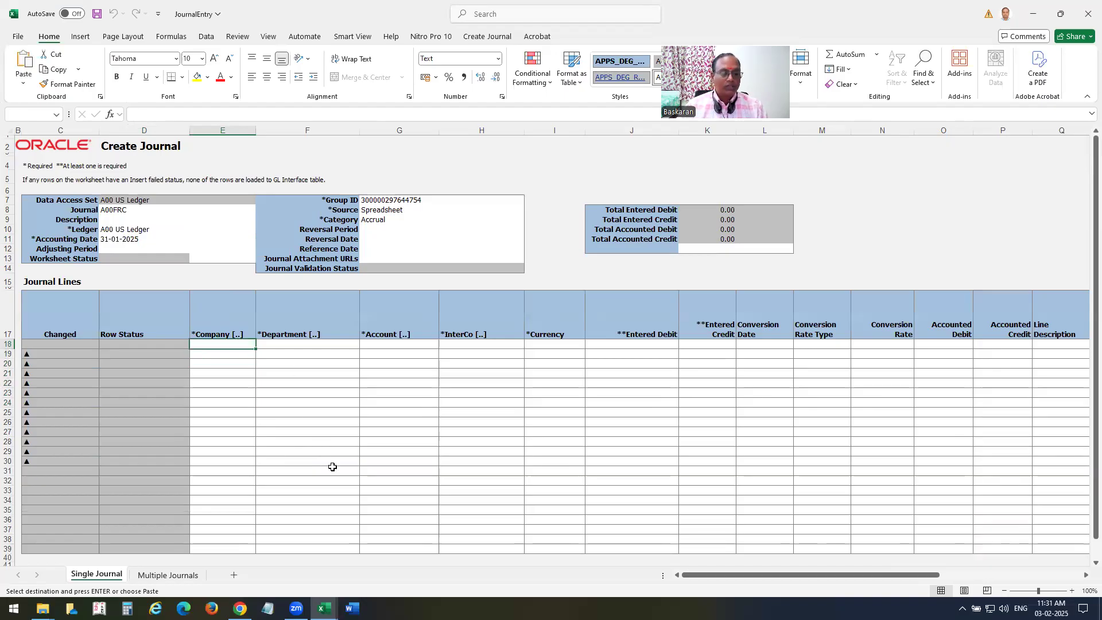
{"action": "key", "text": "Return"}
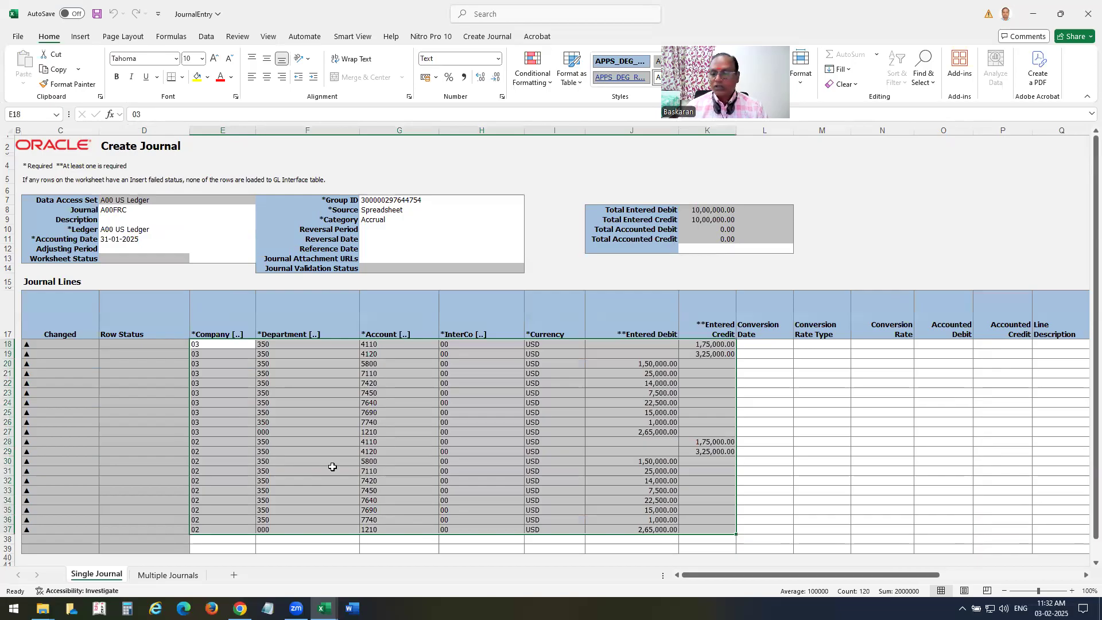
{"action": "left_click", "coordinate": [401, 165]}
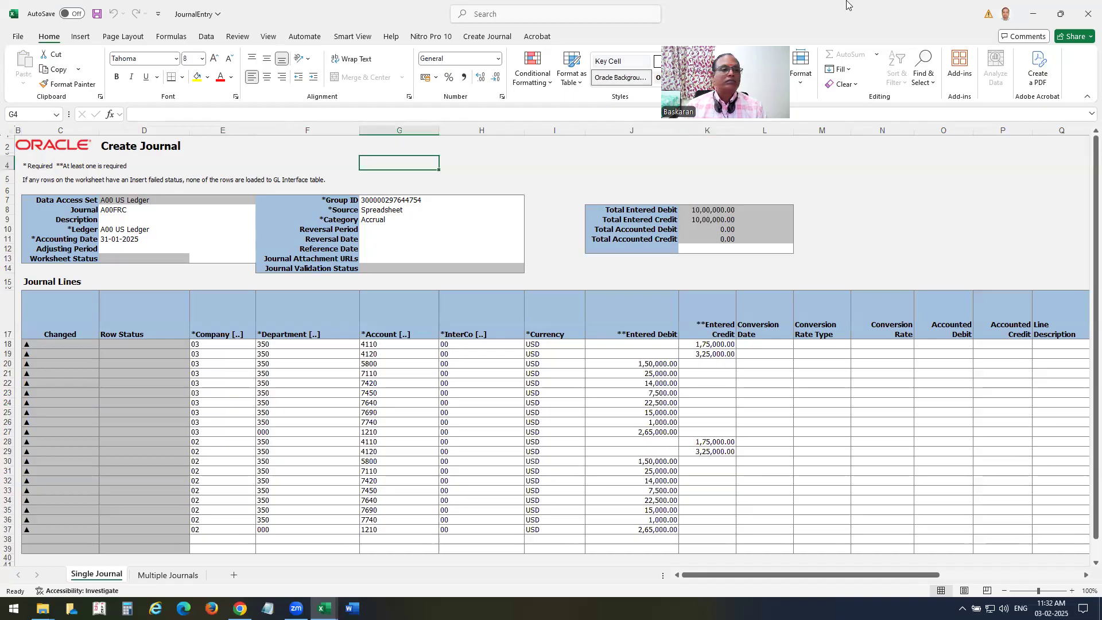
Submit the FRC journal to Oracle with Journal Import, creating process 7700399.
{"action": "left_click", "coordinate": [484, 186]}
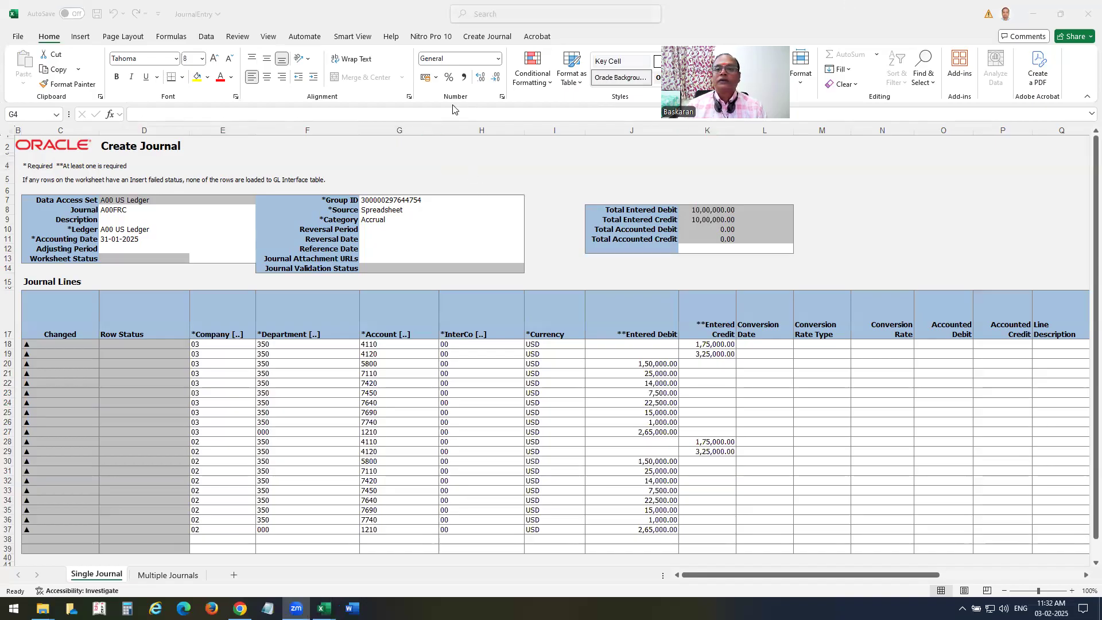
{"action": "left_click", "coordinate": [493, 41]}
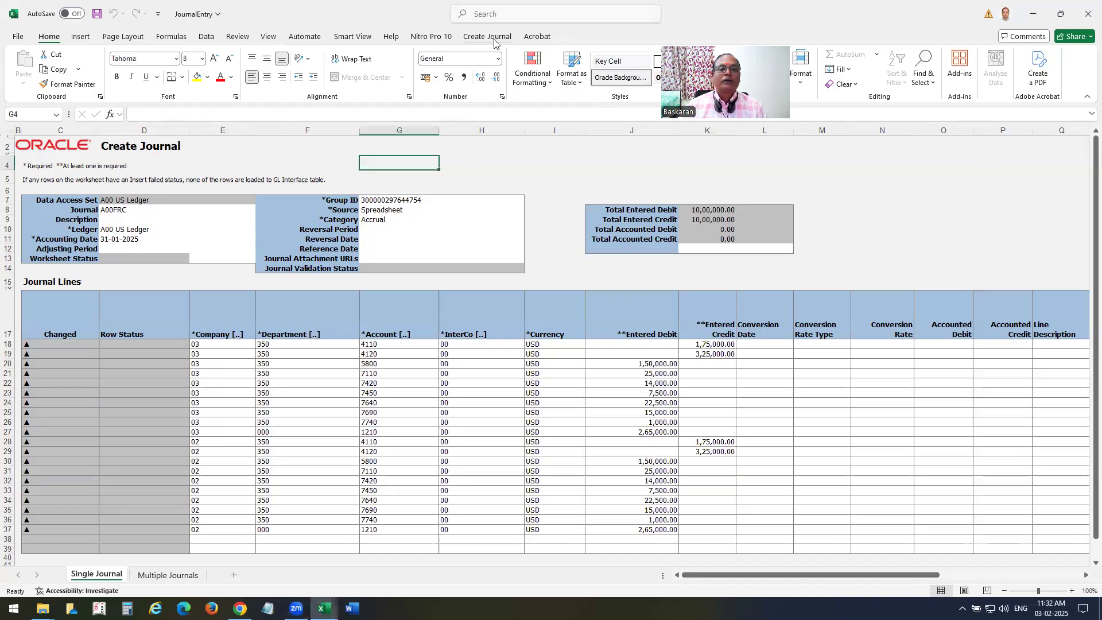
{"action": "left_click", "coordinate": [492, 38]}
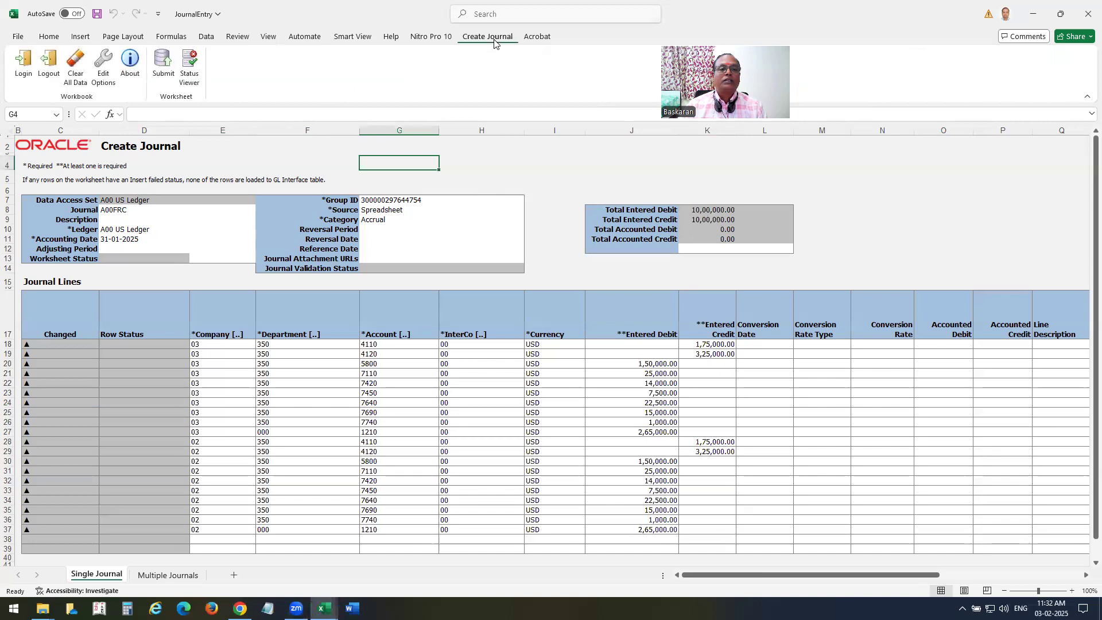
{"action": "left_click", "coordinate": [163, 64]}
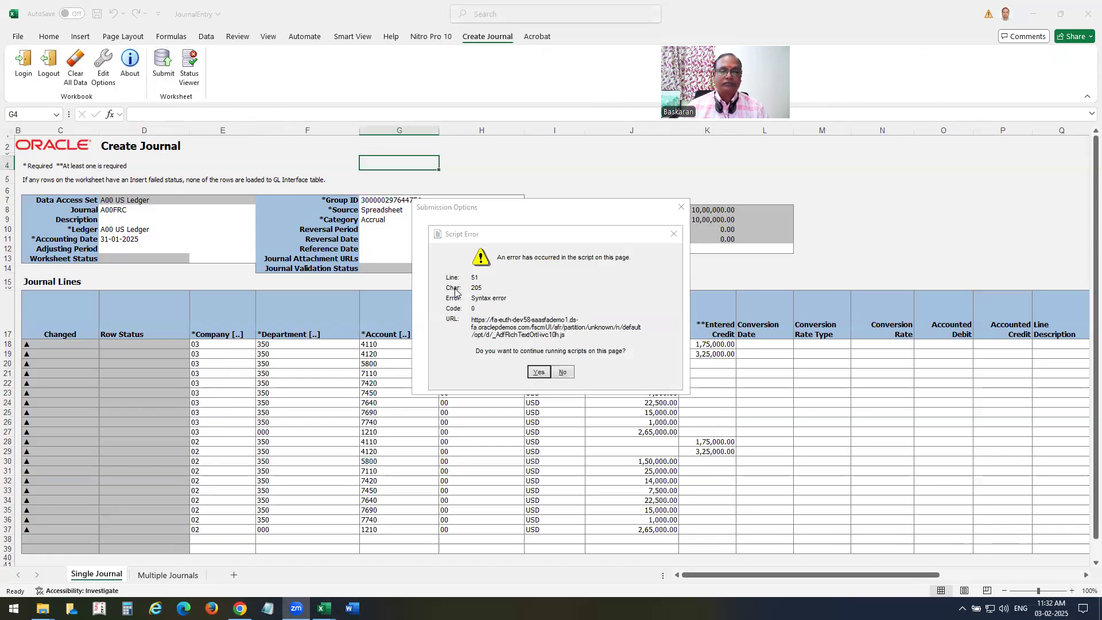
{"action": "left_click", "coordinate": [673, 233]}
{"action": "left_click", "coordinate": [556, 247]}
{"action": "left_click", "coordinate": [624, 378]}
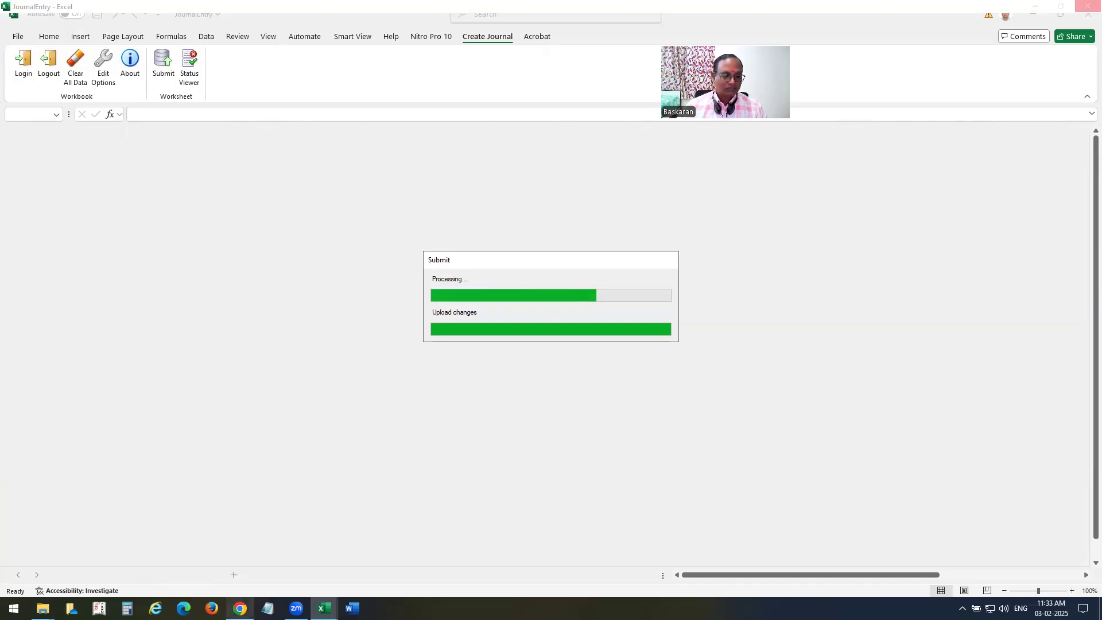
{"action": "mouse_move", "coordinate": [324, 608]}
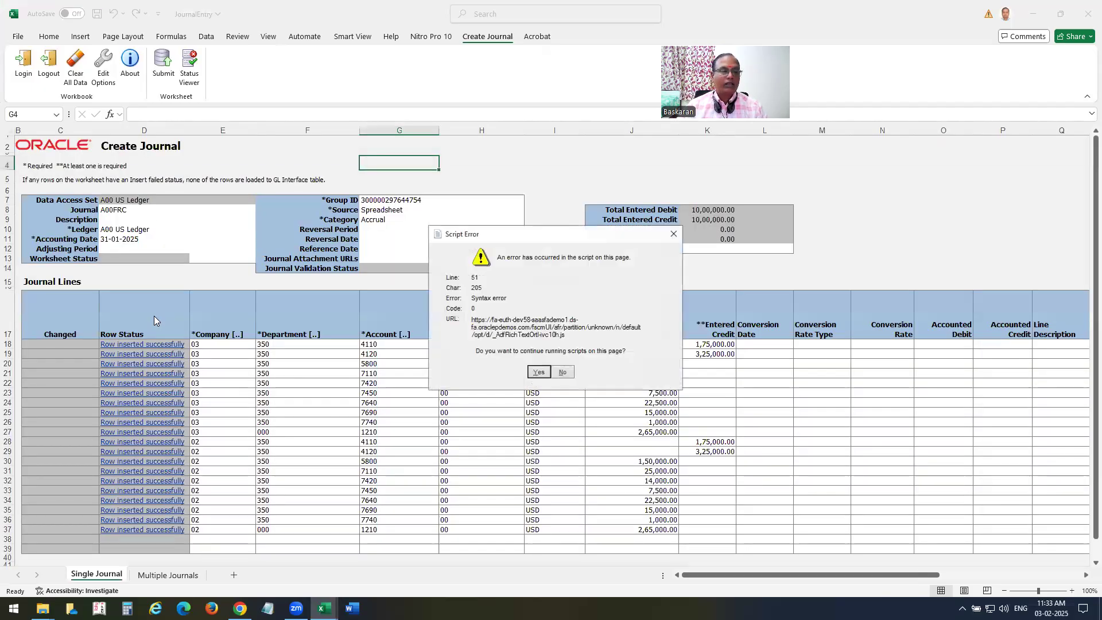
{"action": "left_click", "coordinate": [673, 233]}
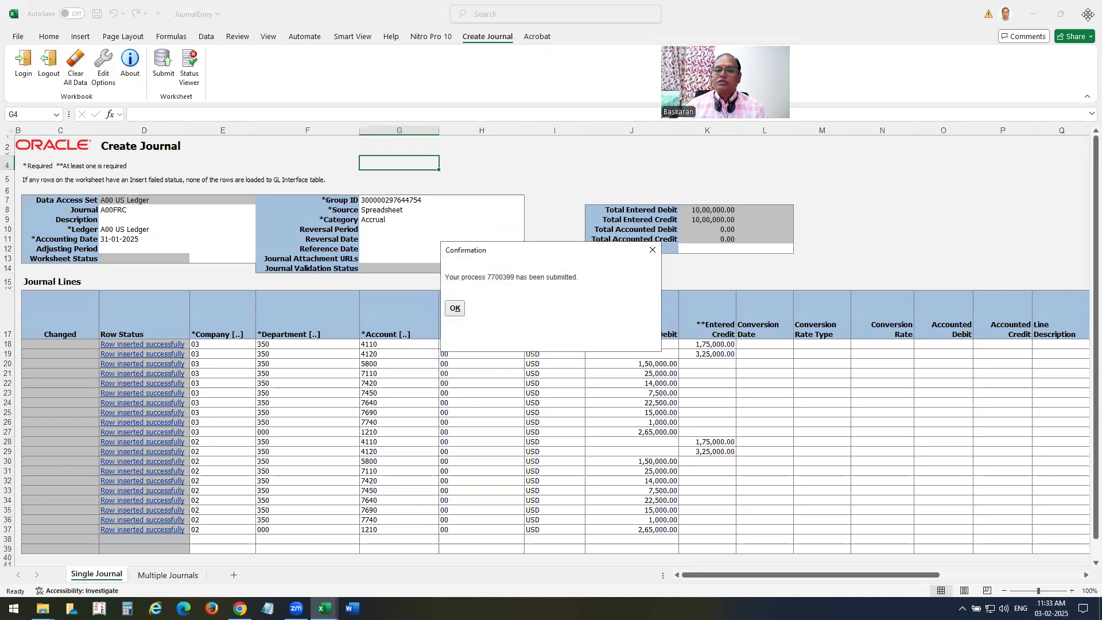
{"action": "left_click", "coordinate": [459, 311]}
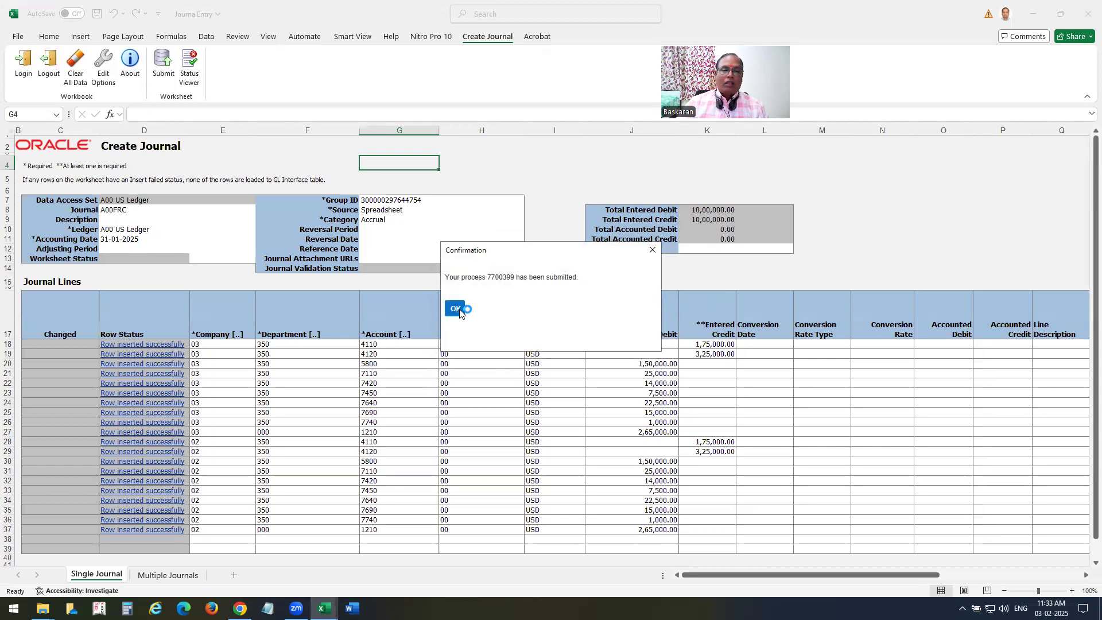
Close the JournalEntry workbook without saving and return to the Fusion Journals page.
{"action": "left_click", "coordinate": [1086, 7]}
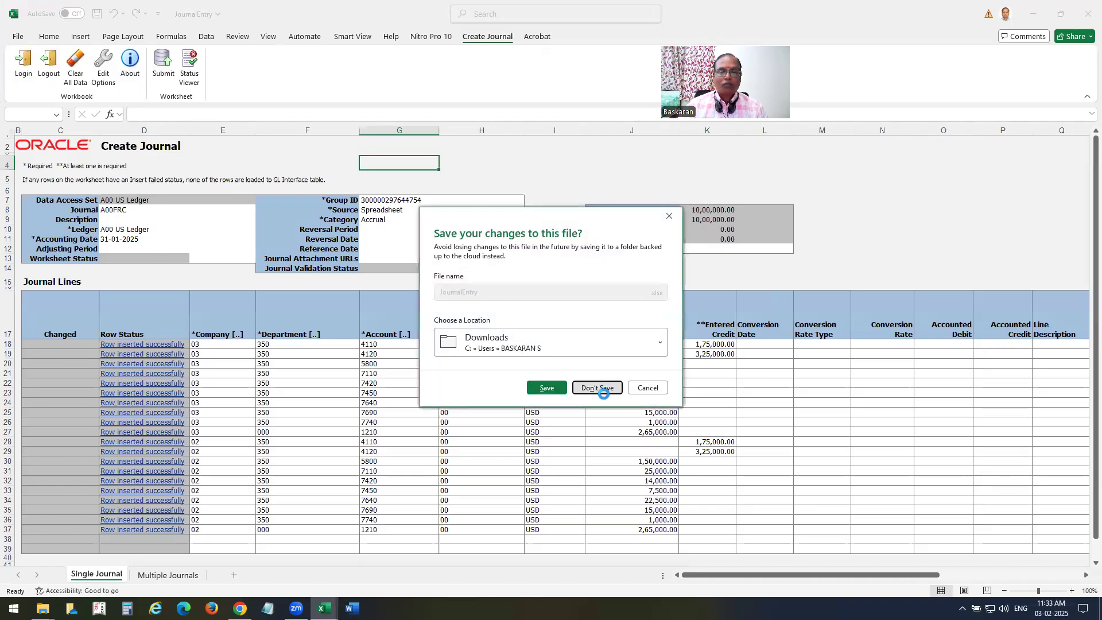
{"action": "left_click", "coordinate": [597, 388]}
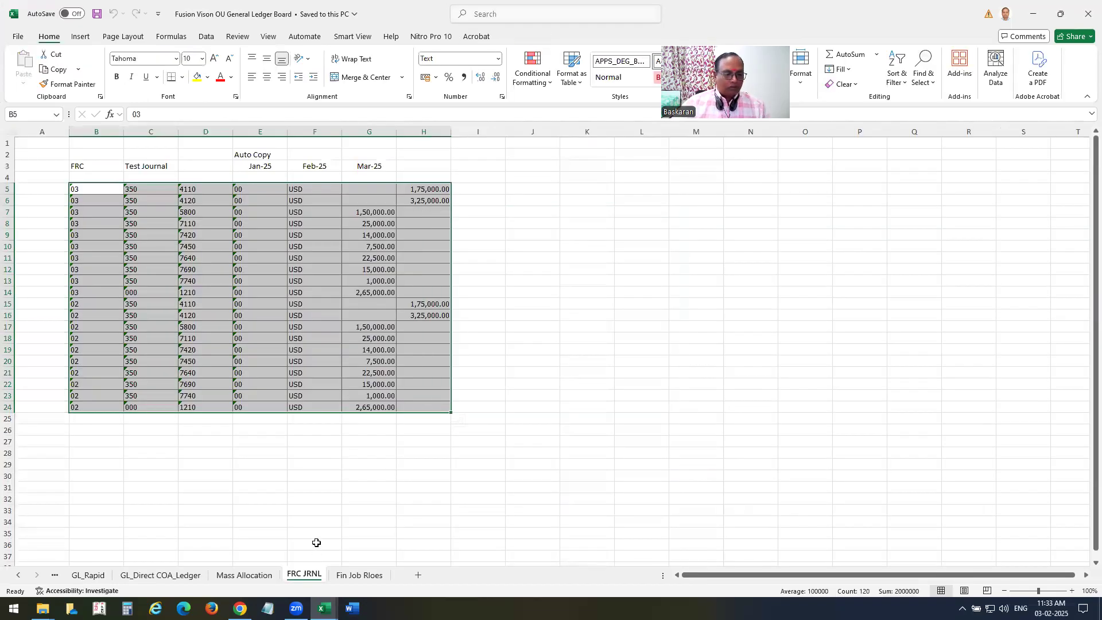
{"action": "left_click", "coordinate": [241, 575]}
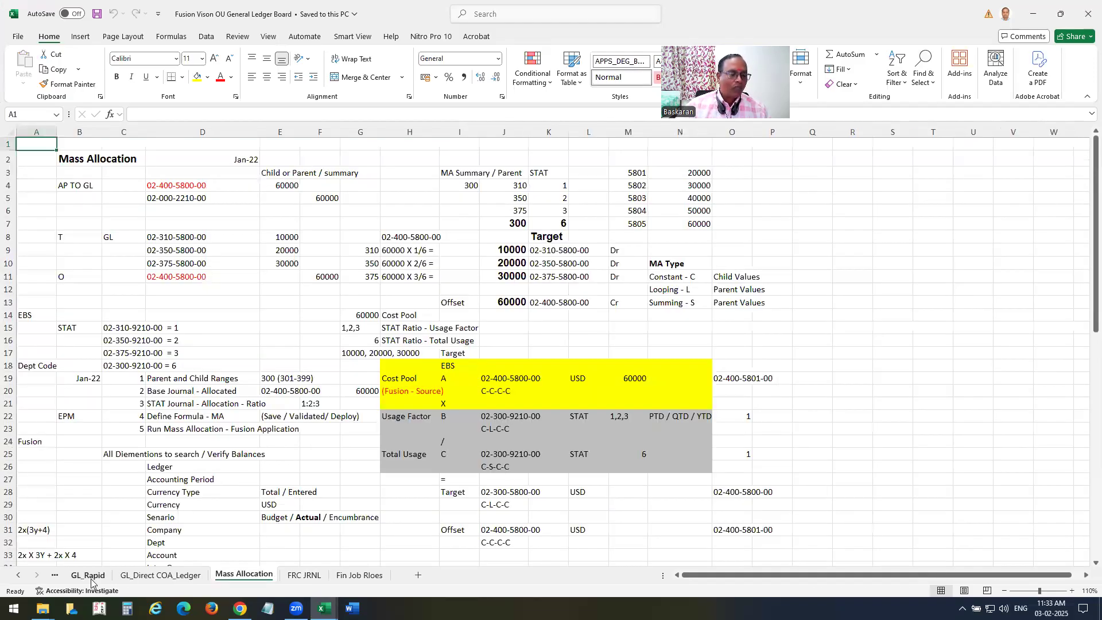
{"action": "left_click", "coordinate": [88, 575]}
{"action": "left_click", "coordinate": [244, 575]}
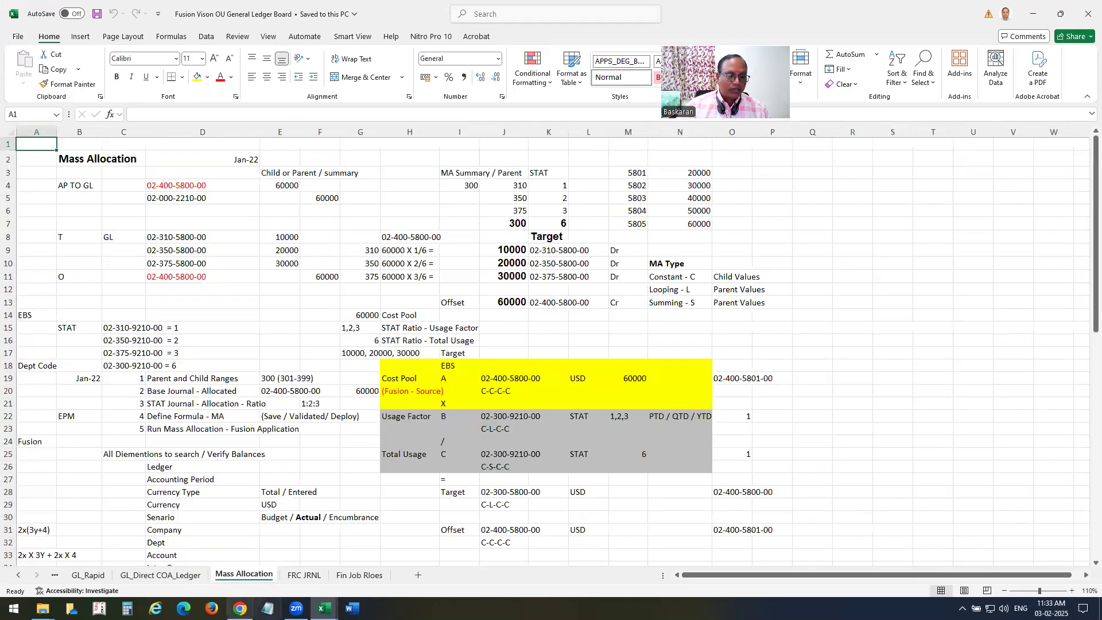
{"action": "left_click", "coordinate": [240, 609]}
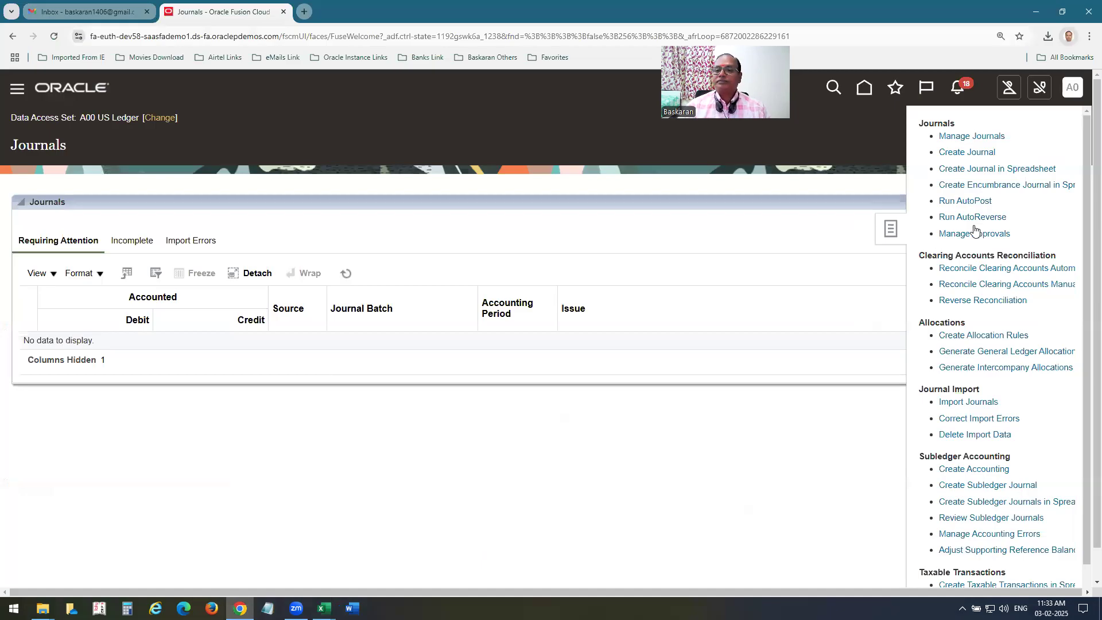
Search Manage Journals with Source Spreadsheet and open the A00FRC Accrual journal for editing.
{"action": "left_click", "coordinate": [971, 138]}
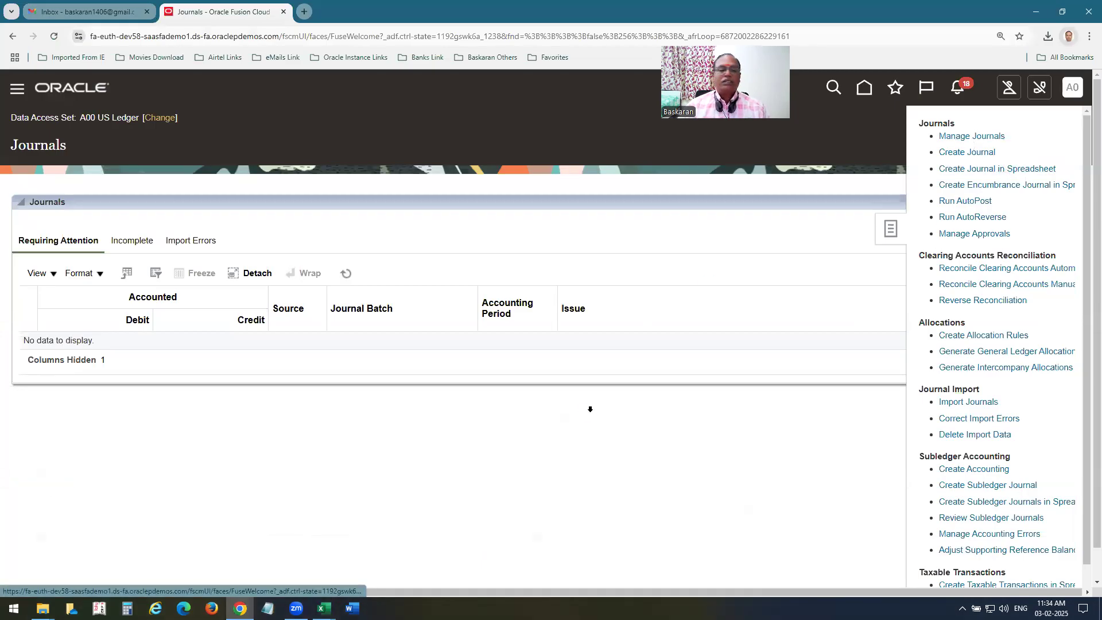
{"action": "double_click", "coordinate": [455, 321]}
{"action": "type", "text": "sp"}
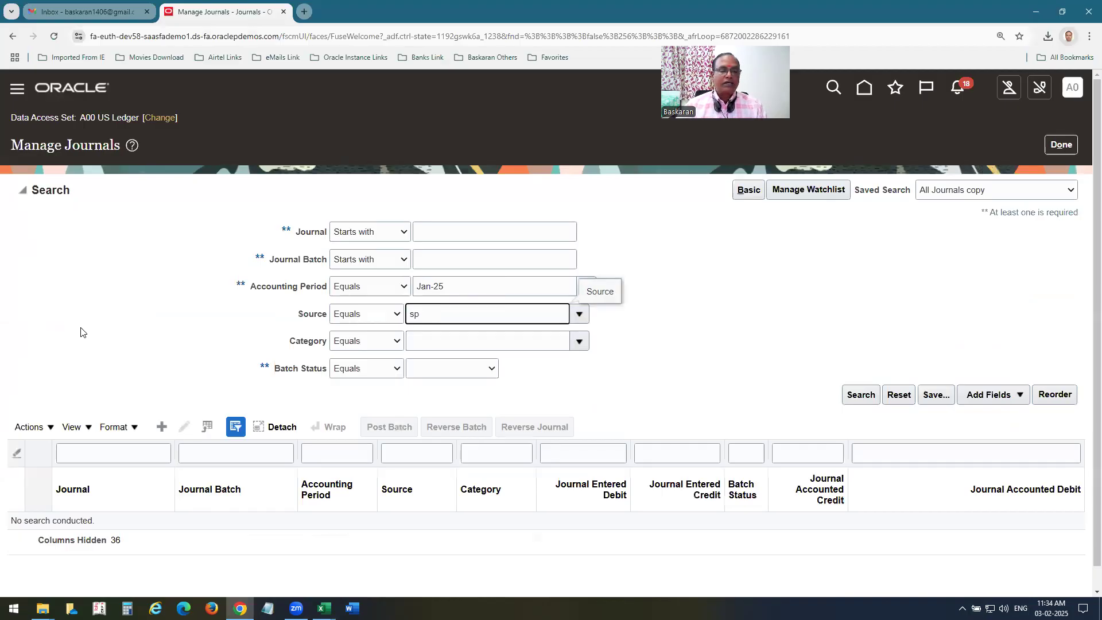
{"action": "scroll", "coordinate": [725, 377], "scroll_direction": "down", "scroll_amount": 1}
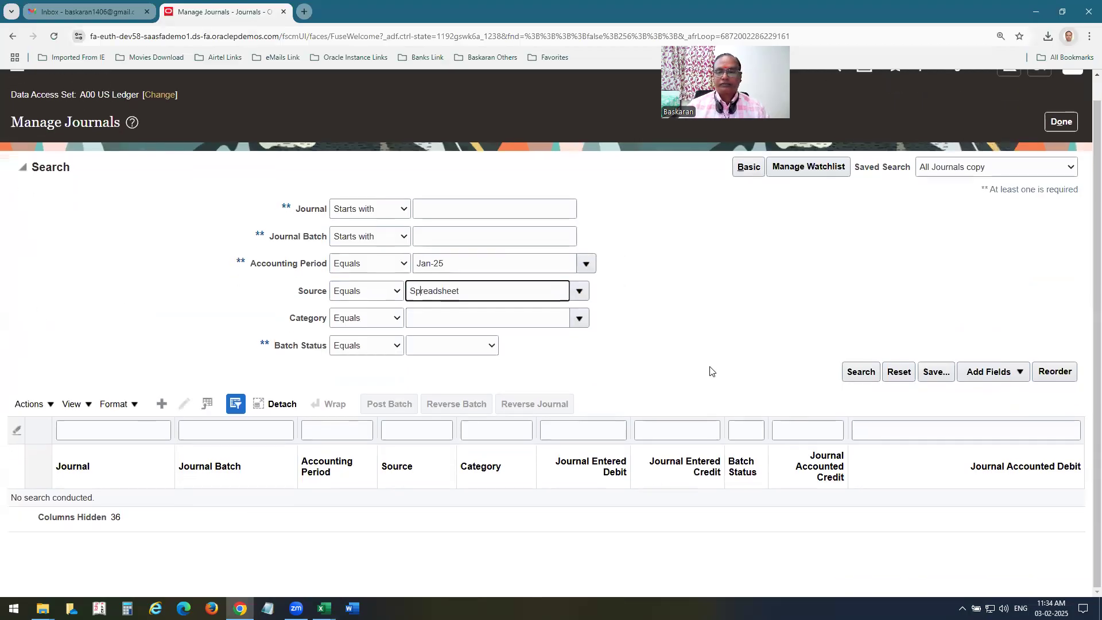
{"action": "left_click", "coordinate": [855, 374]}
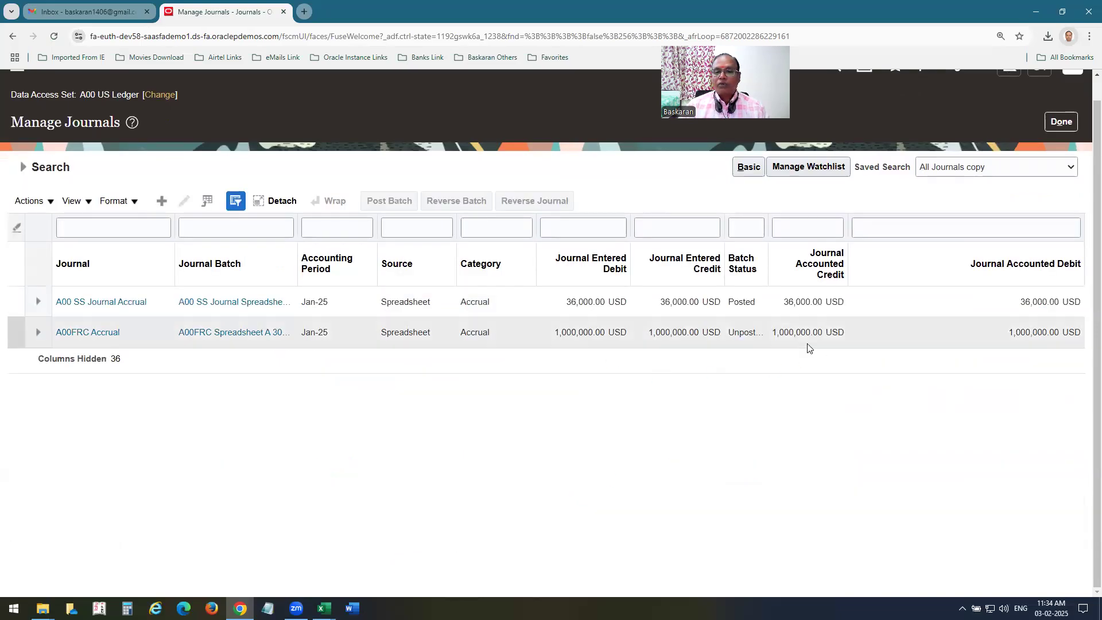
{"action": "left_click", "coordinate": [12, 332]}
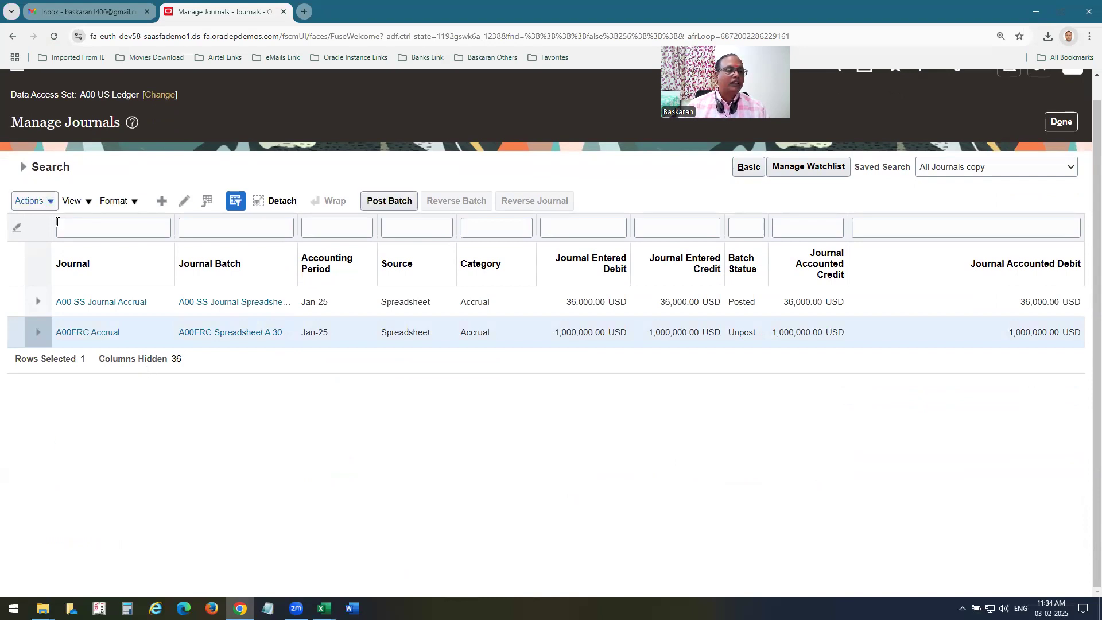
{"action": "left_click", "coordinate": [106, 333]}
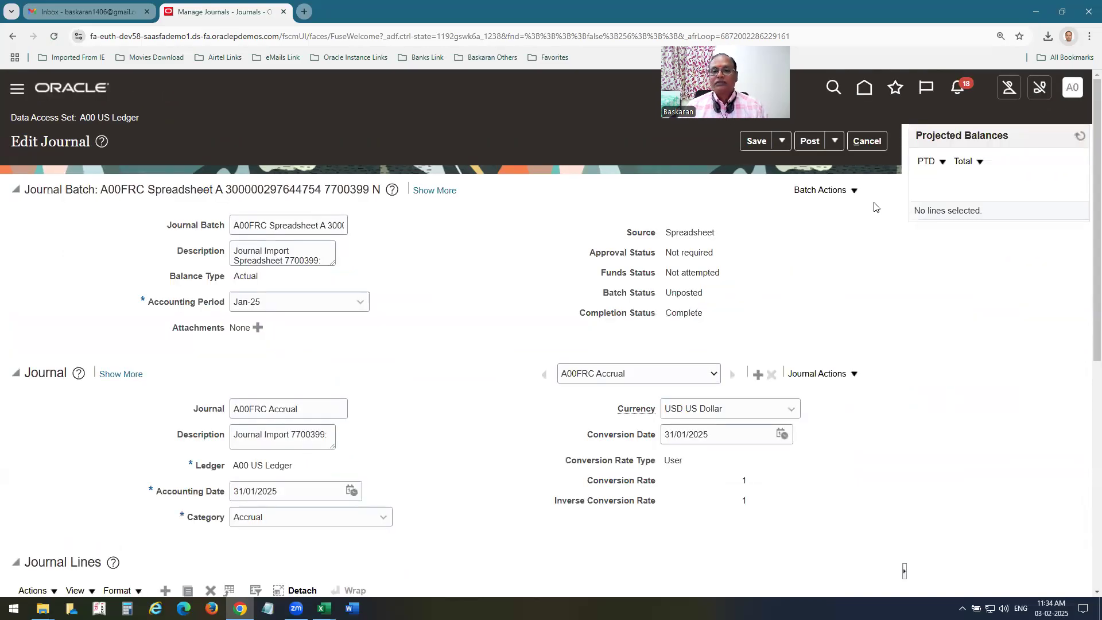
Copy the journal batch into period Feb-25 under the name A00FRC FEB-25.
{"action": "left_click", "coordinate": [854, 192]}
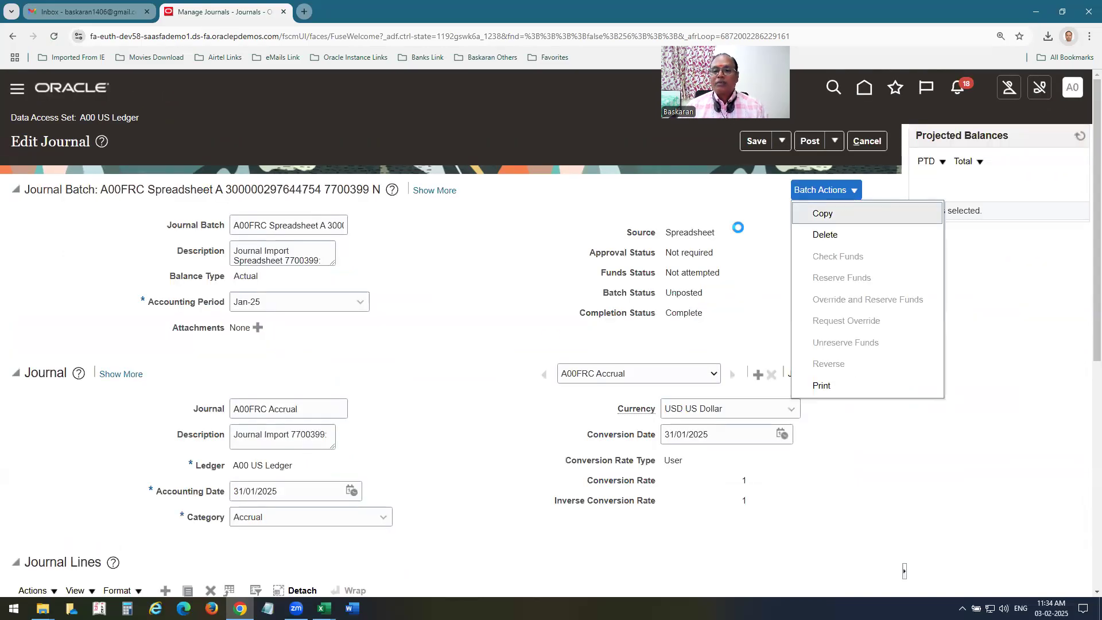
{"action": "left_click", "coordinate": [822, 213]}
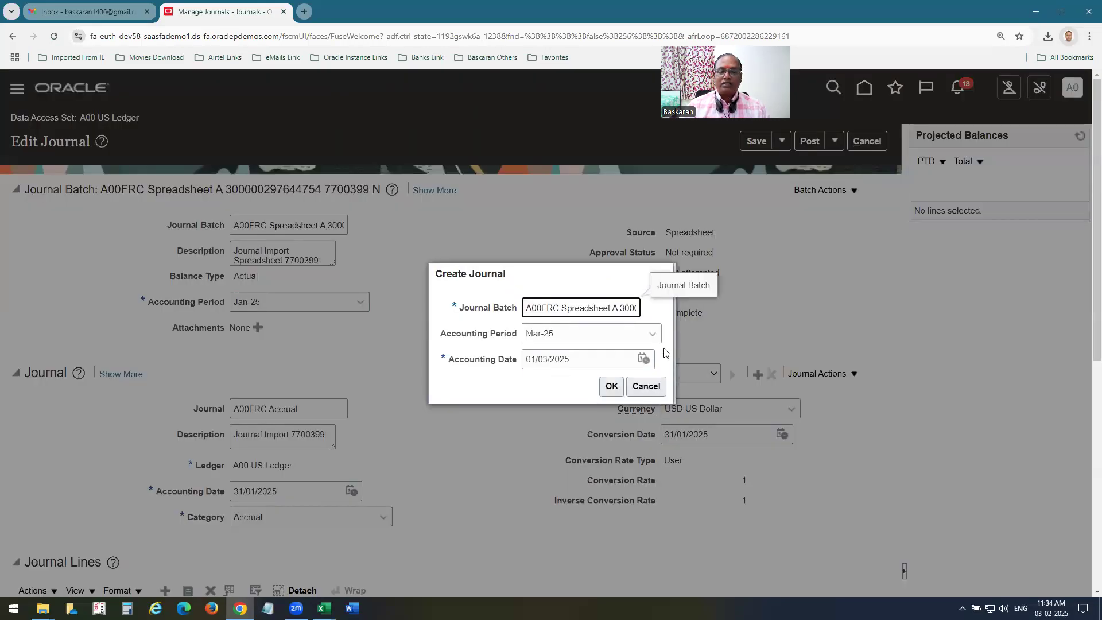
{"action": "left_click", "coordinate": [652, 334]}
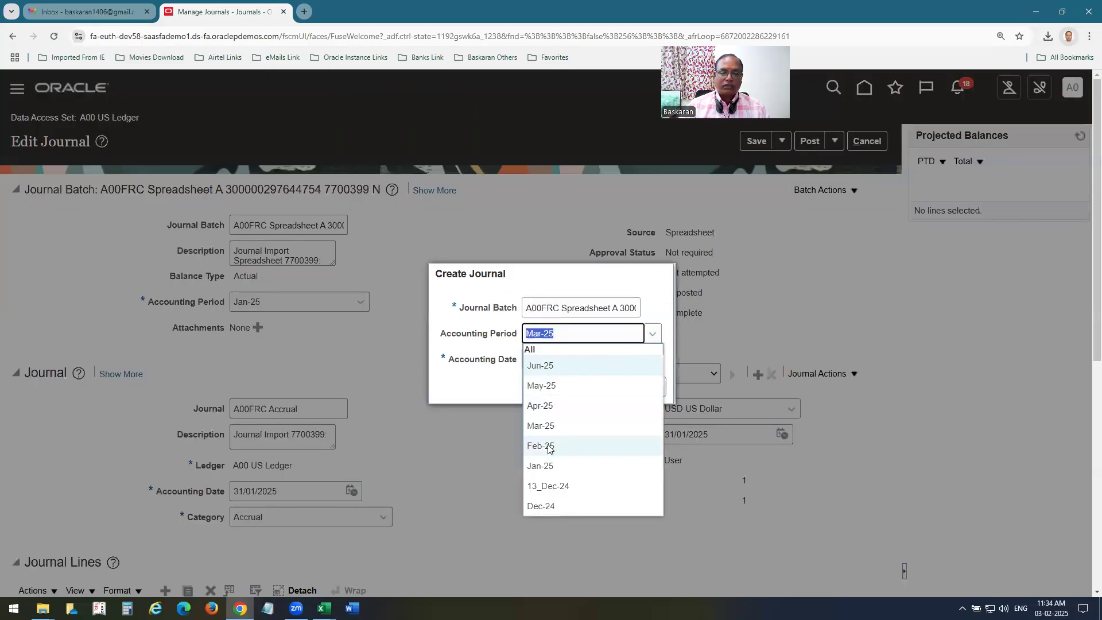
{"action": "left_click", "coordinate": [555, 447]}
{"action": "left_click", "coordinate": [561, 310]}
{"action": "triple_click", "coordinate": [561, 309]}
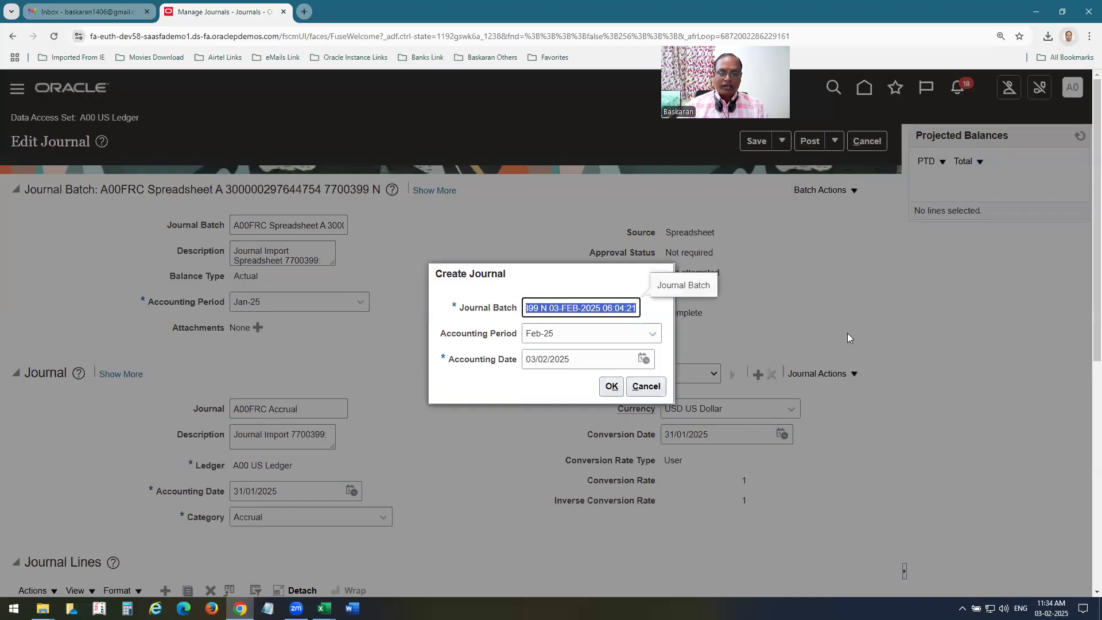
{"action": "type", "text": "A00FRC FEB-25"}
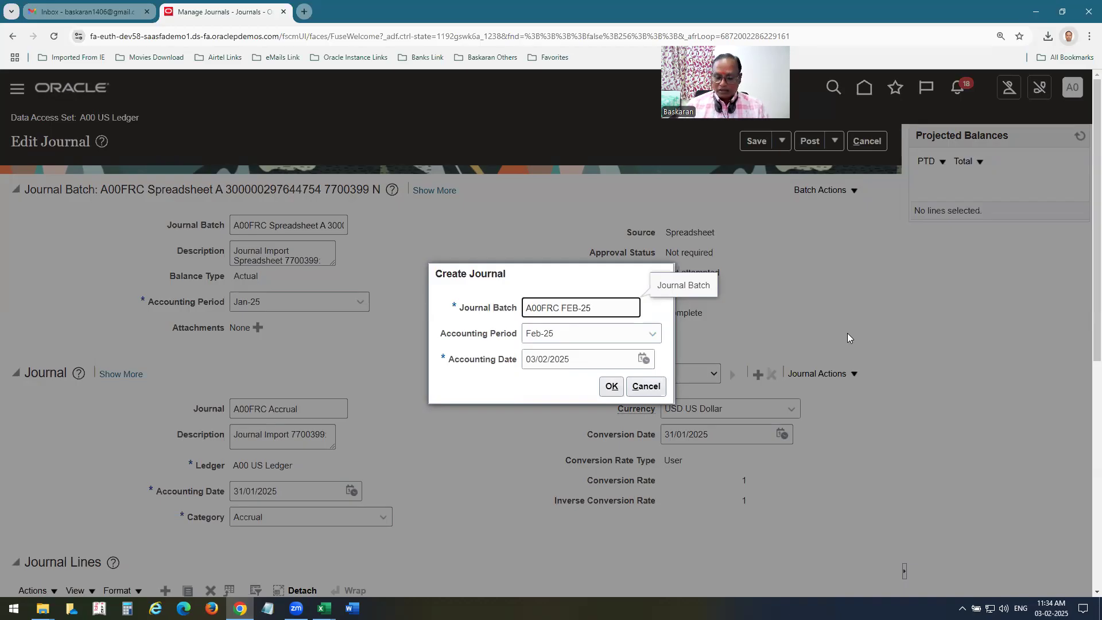
{"action": "key", "text": "ctrl+a"}
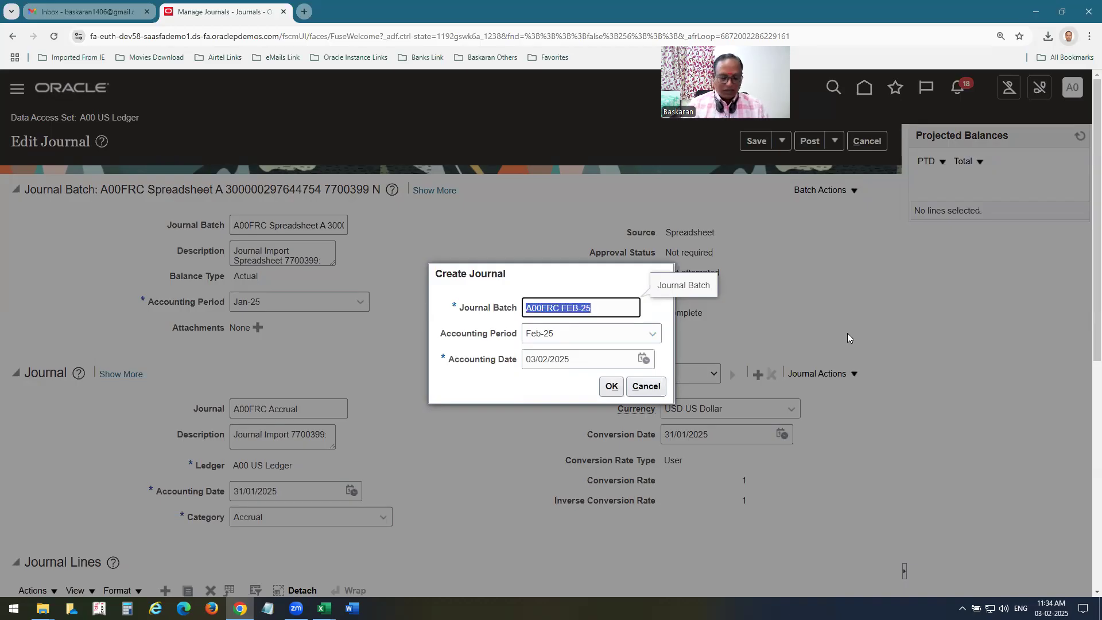
{"action": "left_click", "coordinate": [611, 386]}
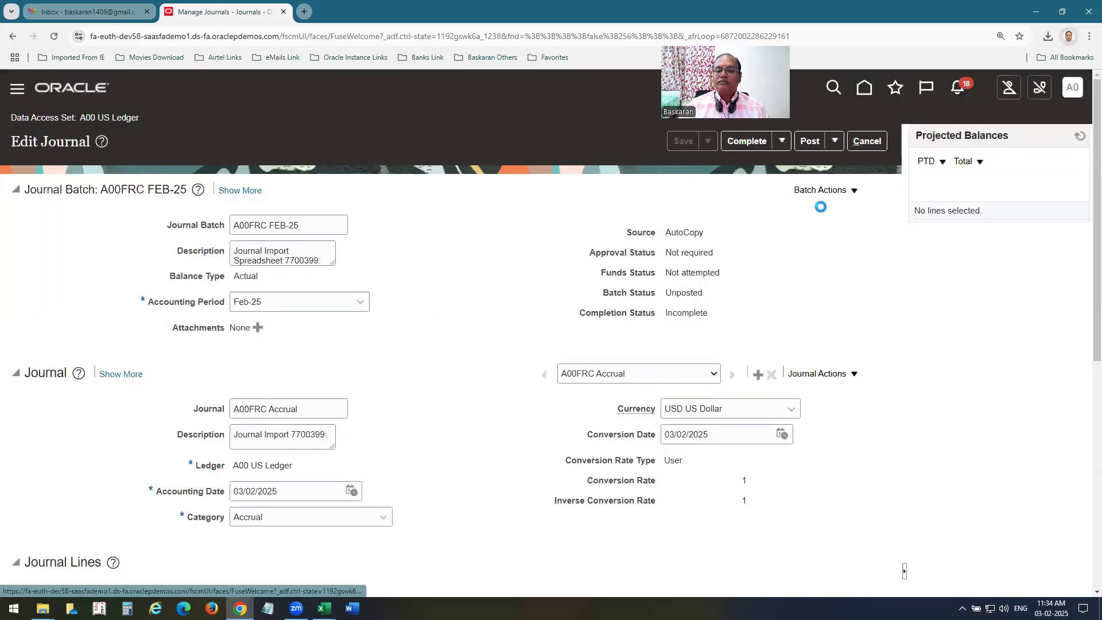
Copy the batch again into Mar-25, renaming it A00FRC MAR-25.
{"action": "left_click", "coordinate": [854, 199]}
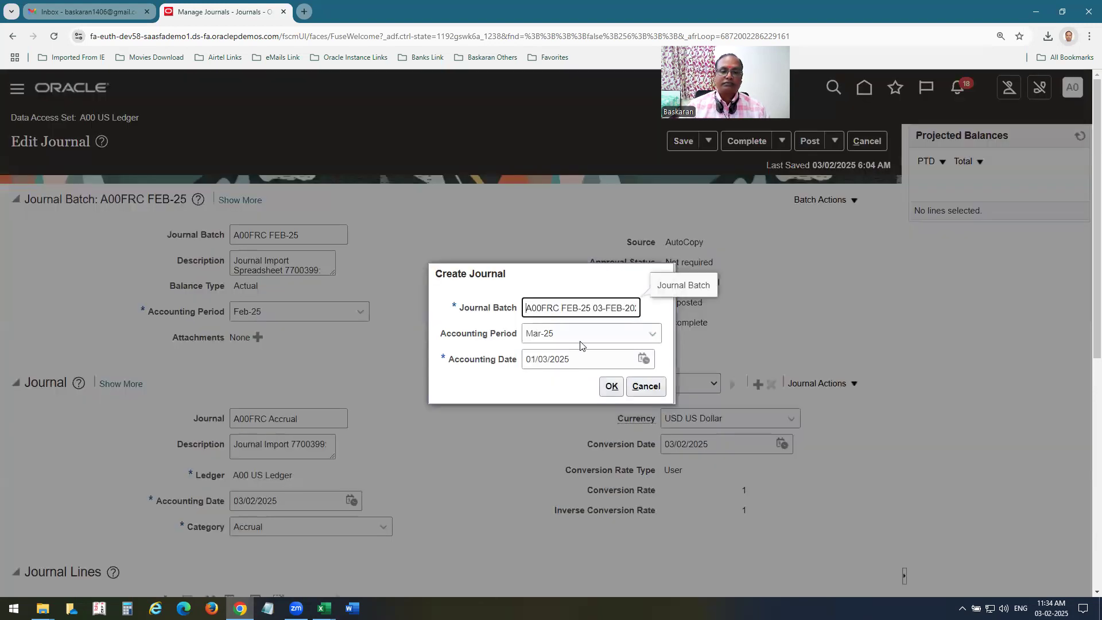
{"action": "key", "text": "ctrl+Right"}
{"action": "key", "text": "shift+End"}
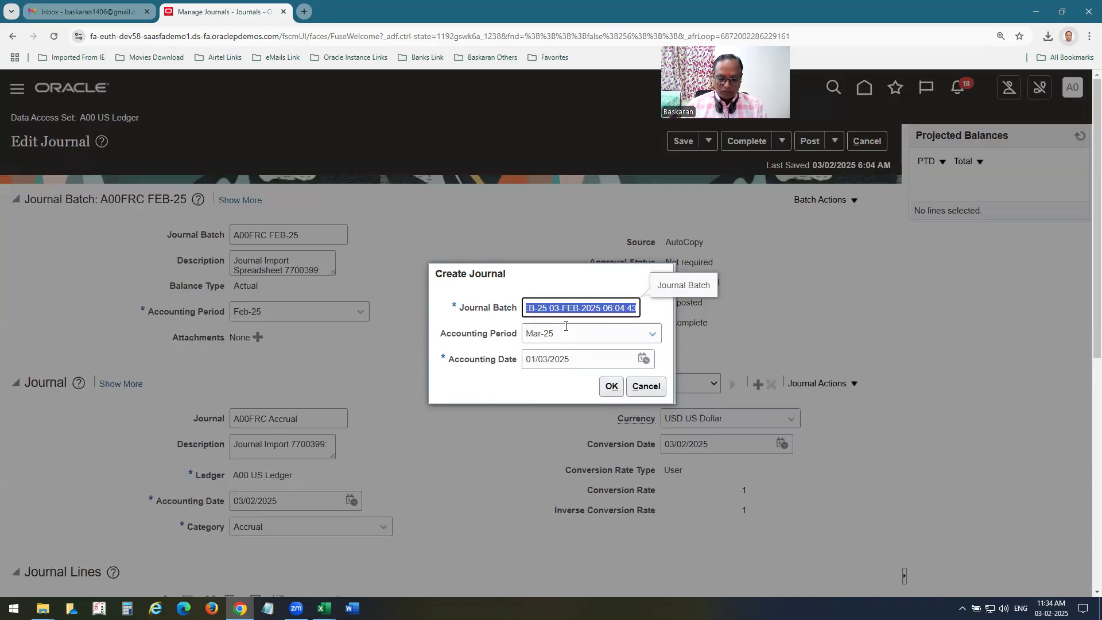
{"action": "type", "text": "mar"}
{"action": "key", "text": "BackSpace"}
{"action": "key", "text": "BackSpace"}
{"action": "key", "text": "BackSpace"}
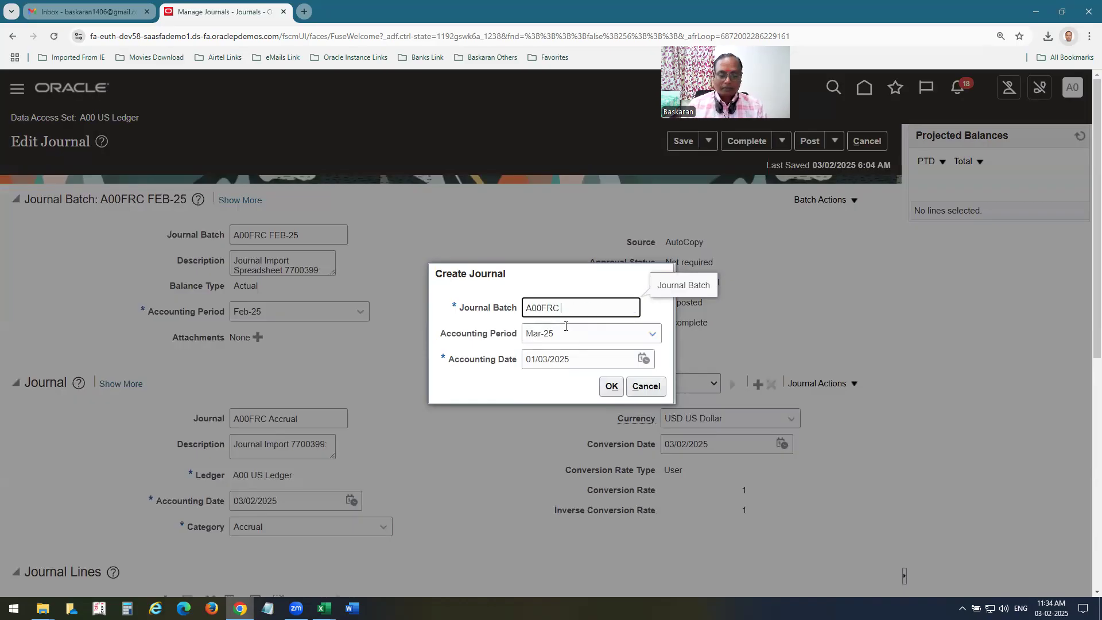
{"action": "type", "text": "MAR-25"}
{"action": "key", "text": "Tab"}
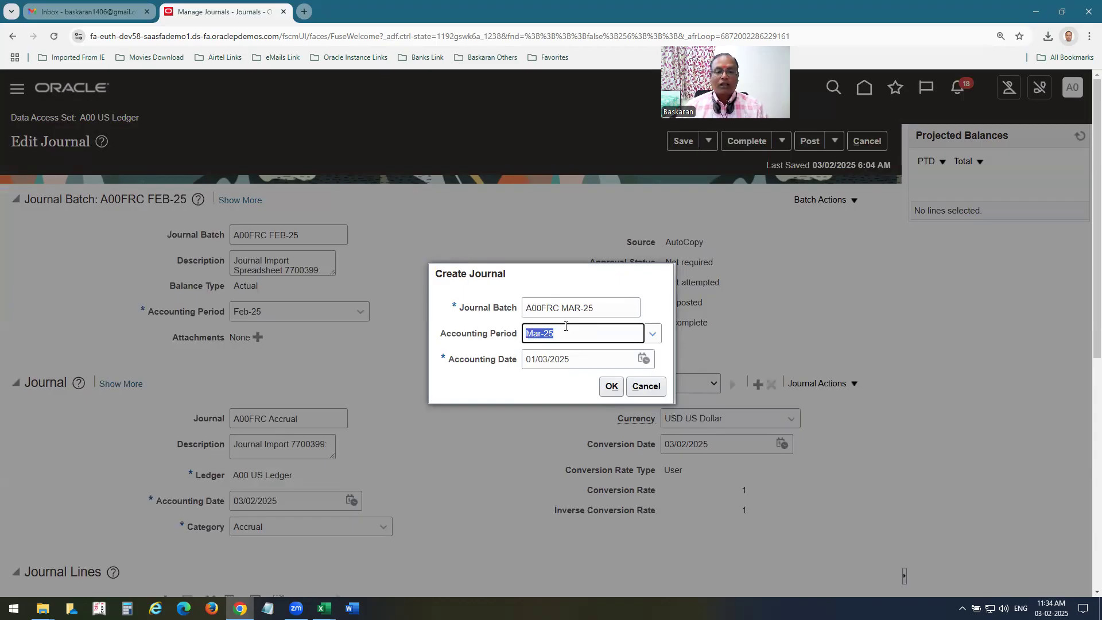
{"action": "left_click", "coordinate": [611, 386]}
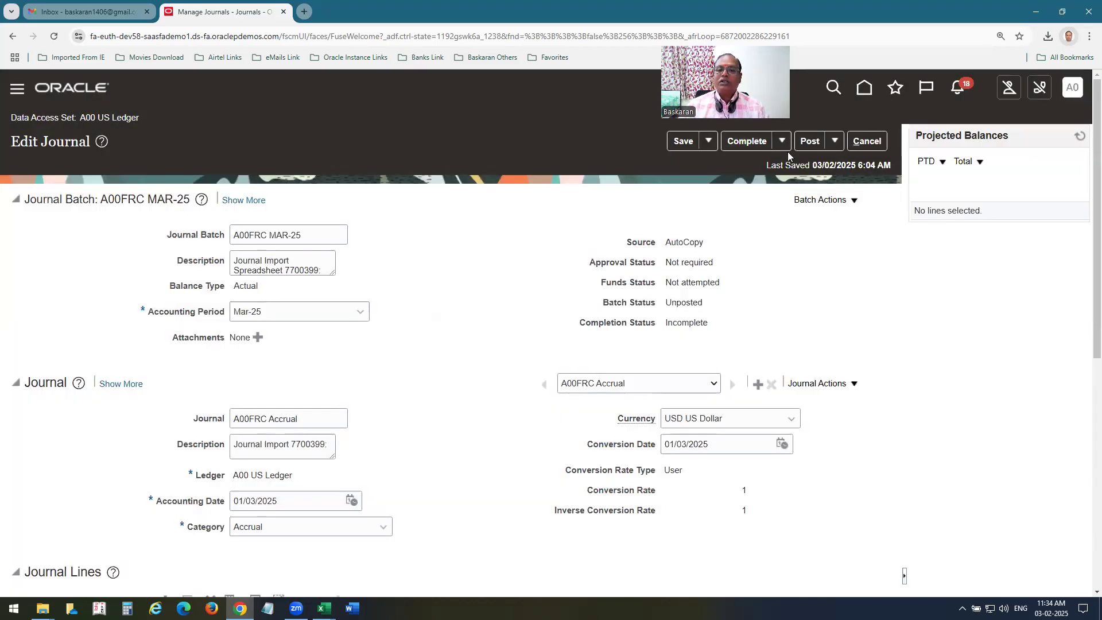
{"action": "left_click", "coordinate": [709, 145]}
Save the journal and search all periods for journals starting with A00FR.
{"action": "left_click", "coordinate": [719, 165]}
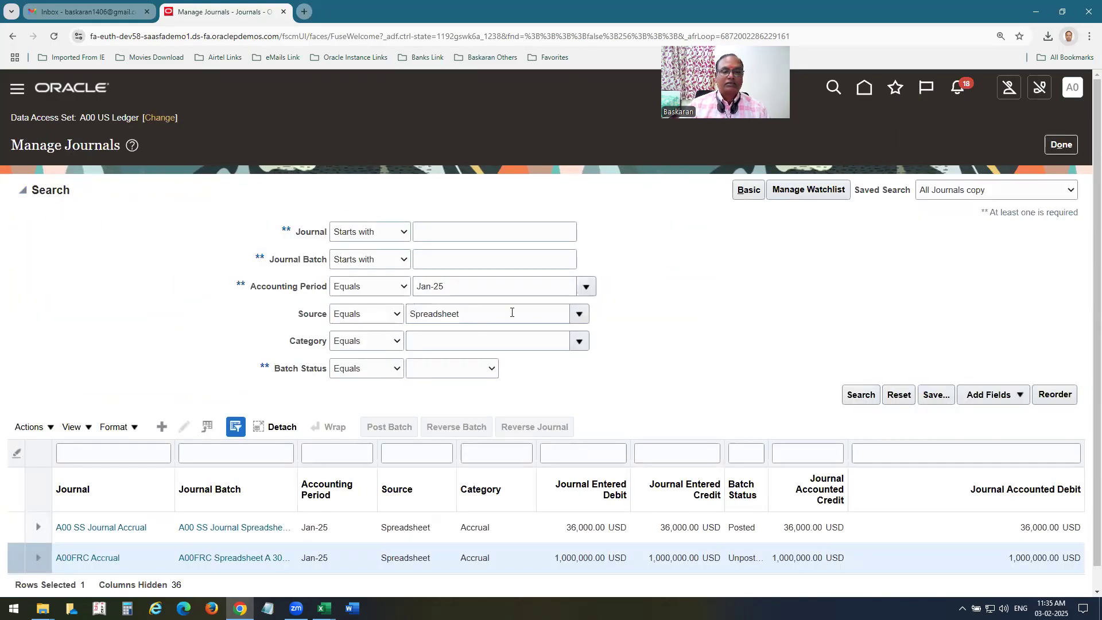
{"action": "double_click", "coordinate": [495, 312]}
{"action": "key", "text": "BackSpace"}
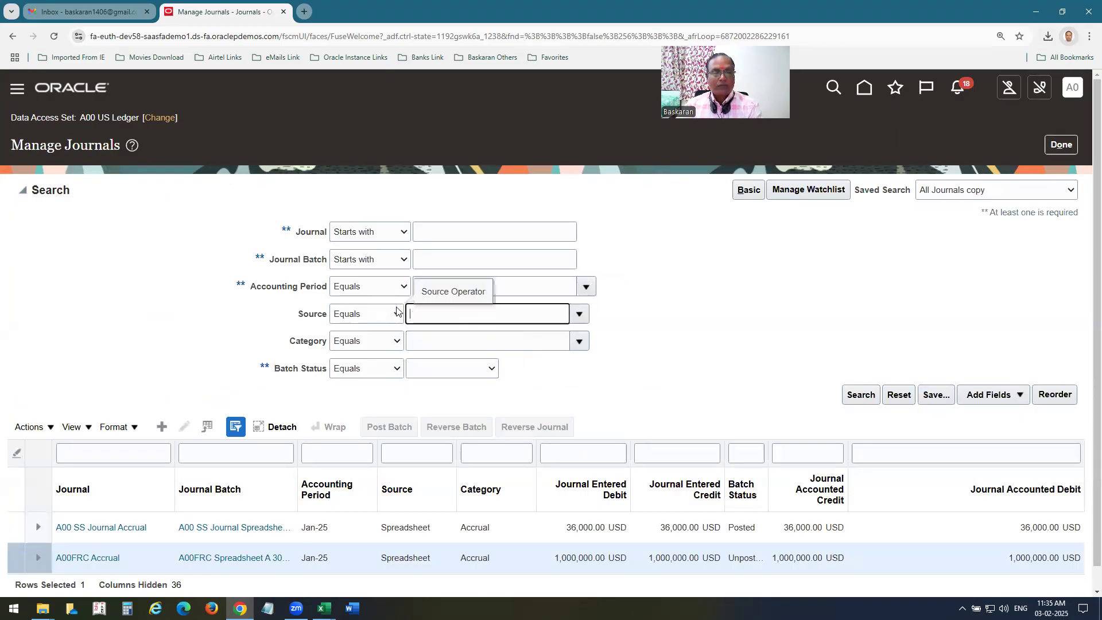
{"action": "left_click", "coordinate": [546, 283]}
{"action": "key", "text": "BackSpace"}
{"action": "key", "text": "BackSpace"}
{"action": "key", "text": "BackSpace"}
{"action": "key", "text": "BackSpace"}
{"action": "key", "text": "BackSpace"}
{"action": "key", "text": "BackSpace"}
{"action": "left_click", "coordinate": [435, 231]}
{"action": "type", "text": "A00FR"}
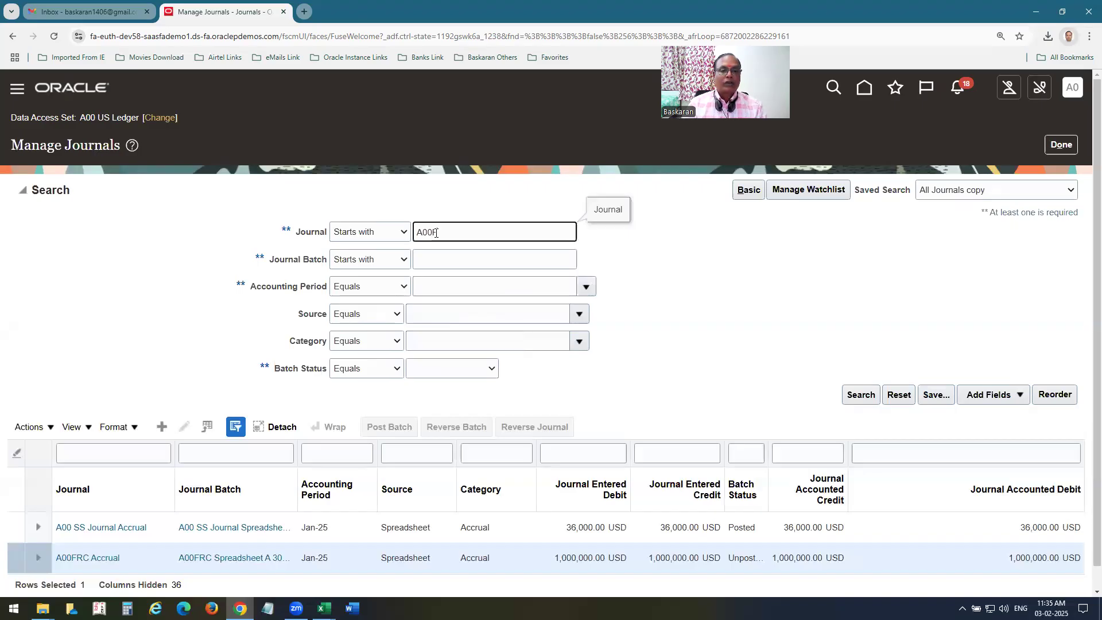
{"action": "key", "text": "Return"}
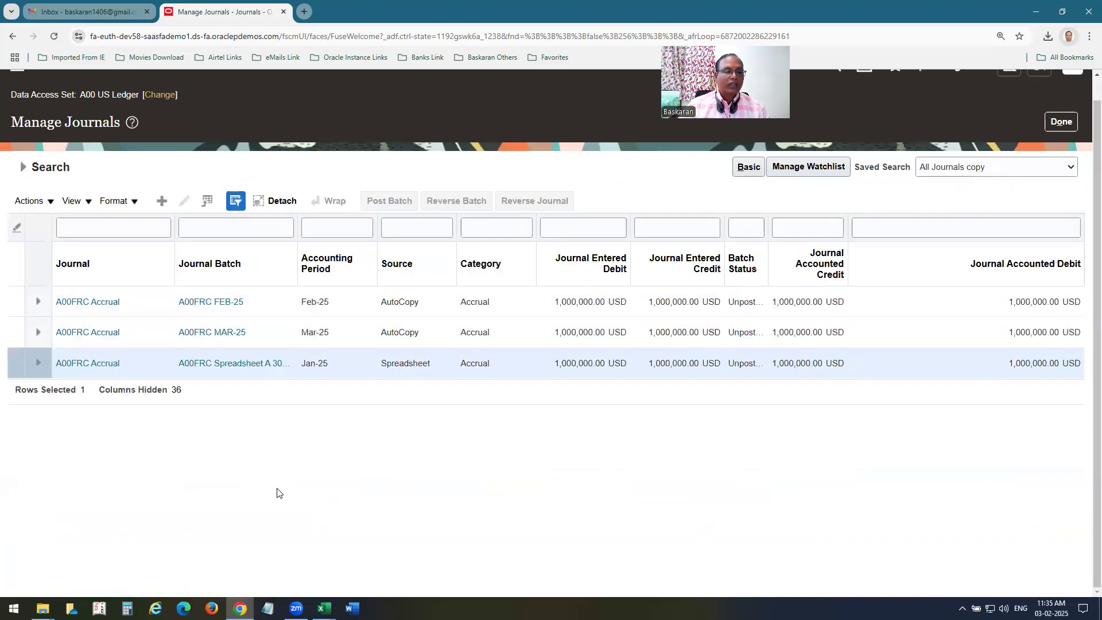
Post the three A00FRC batches, confirm they show Posted, and return to the home page.
{"action": "left_click", "coordinate": [18, 256]}
{"action": "left_click", "coordinate": [390, 201]}
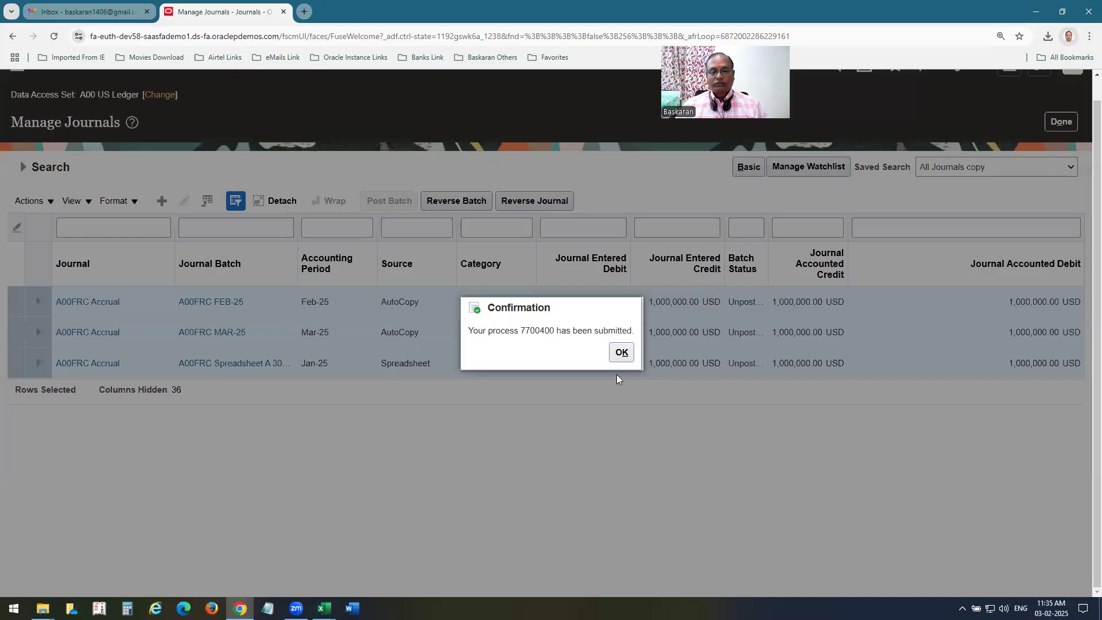
{"action": "left_click", "coordinate": [621, 352]}
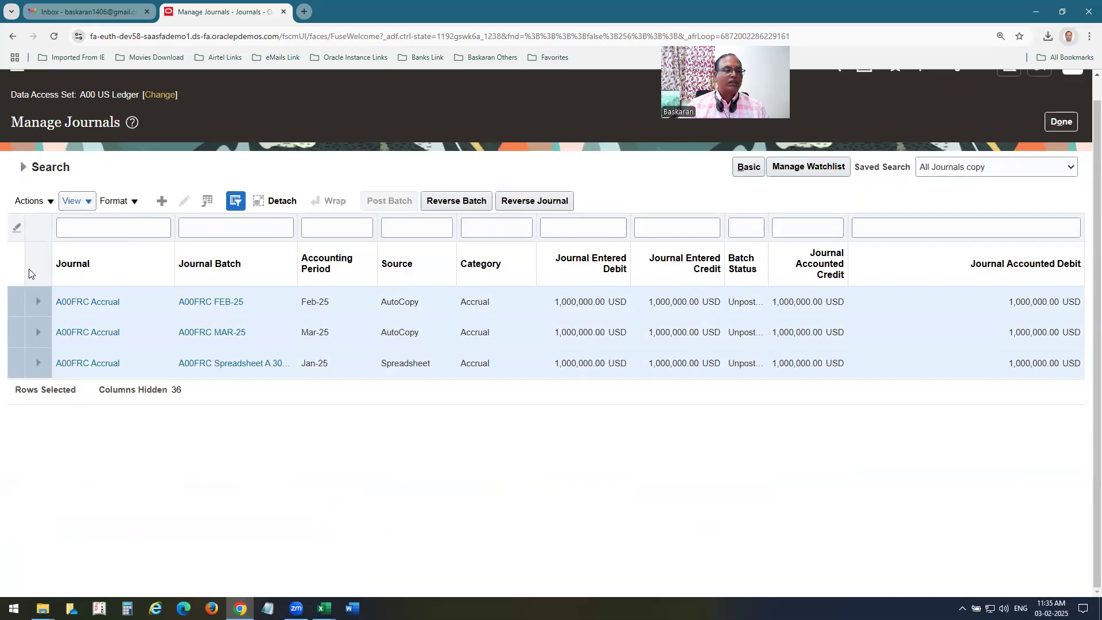
{"action": "left_click", "coordinate": [23, 167]}
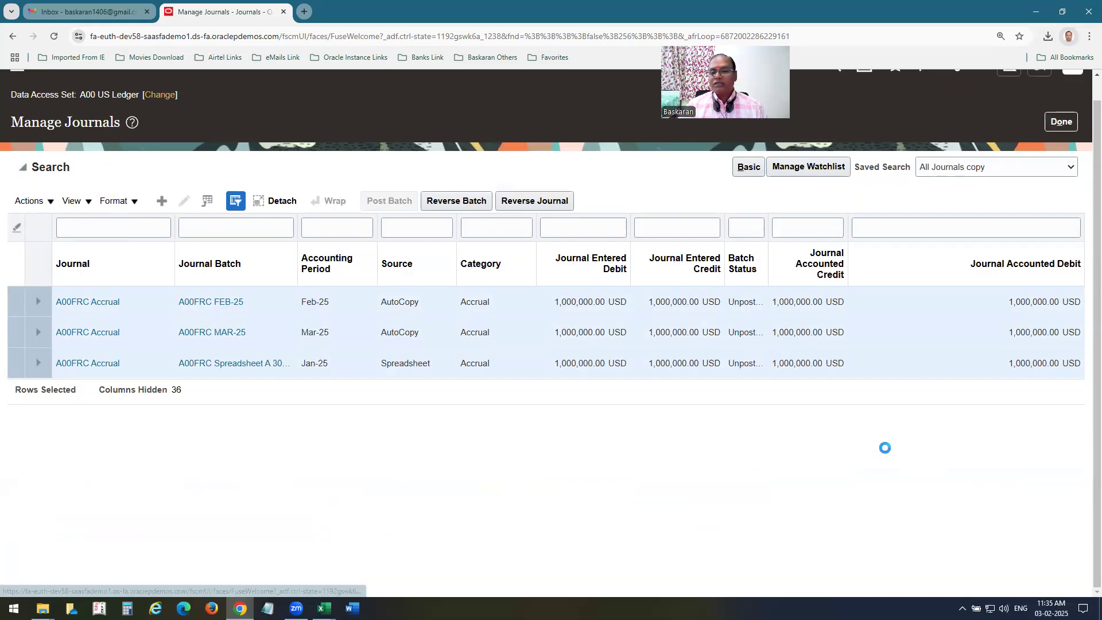
{"action": "left_click", "coordinate": [858, 372]}
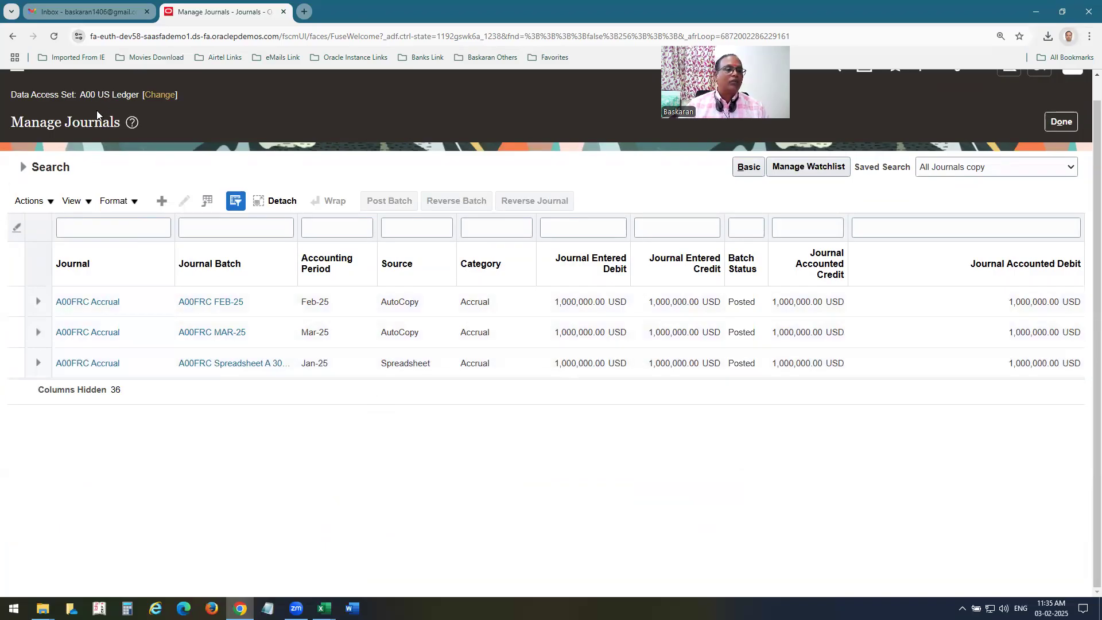
{"action": "scroll", "coordinate": [87, 109], "scroll_direction": "up", "scroll_amount": 2}
{"action": "left_click", "coordinate": [90, 95]}
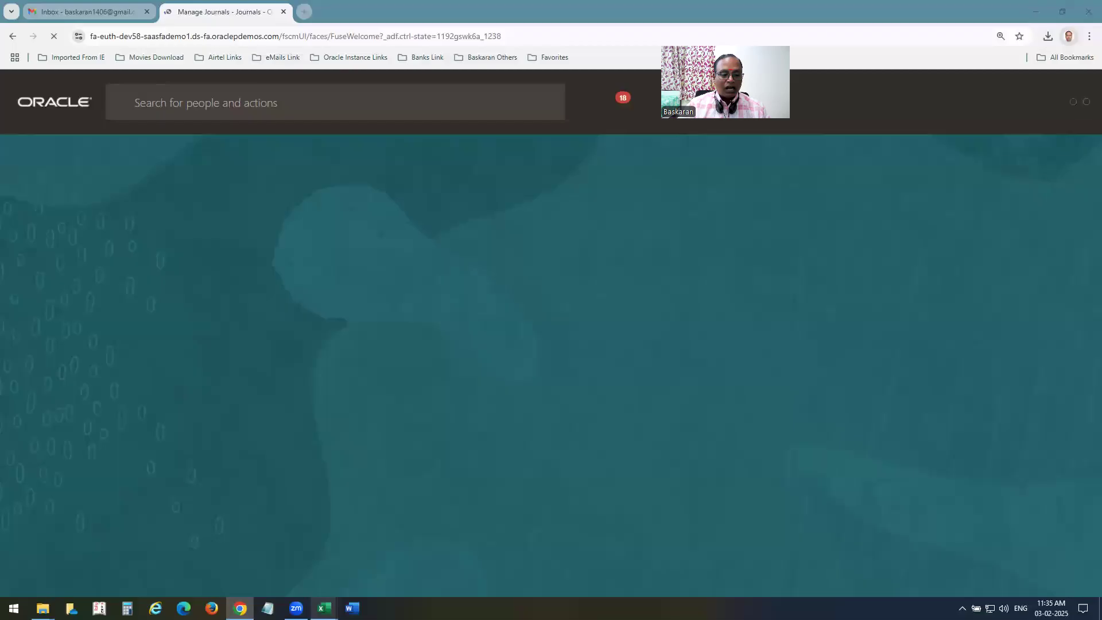
{"action": "mouse_move", "coordinate": [324, 608]}
{"action": "left_click", "coordinate": [298, 570]}
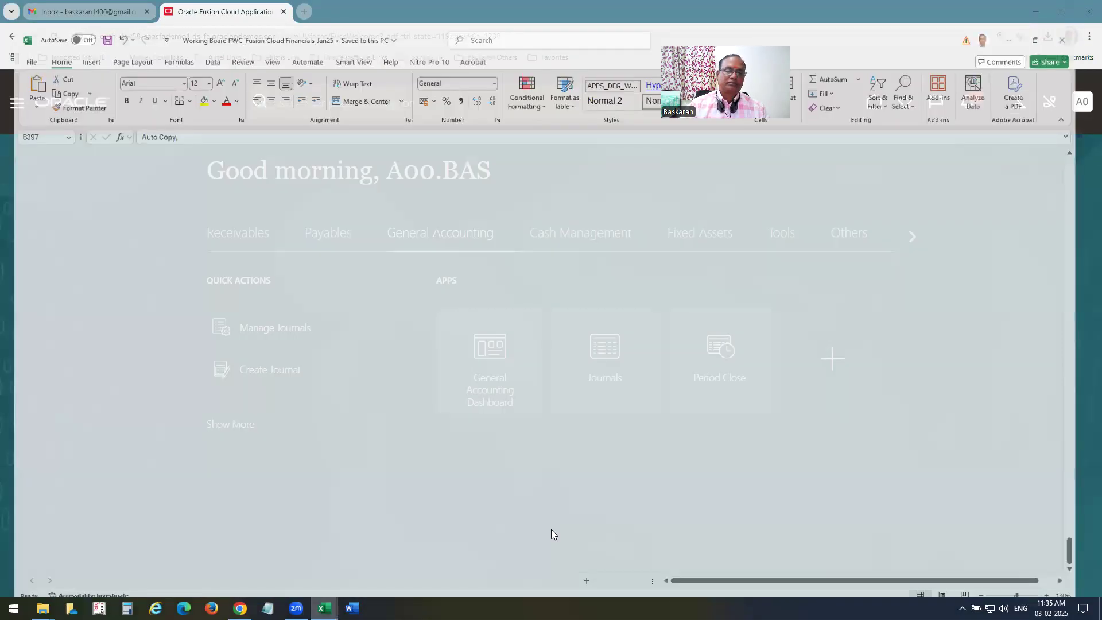
{"action": "left_click", "coordinate": [94, 226]}
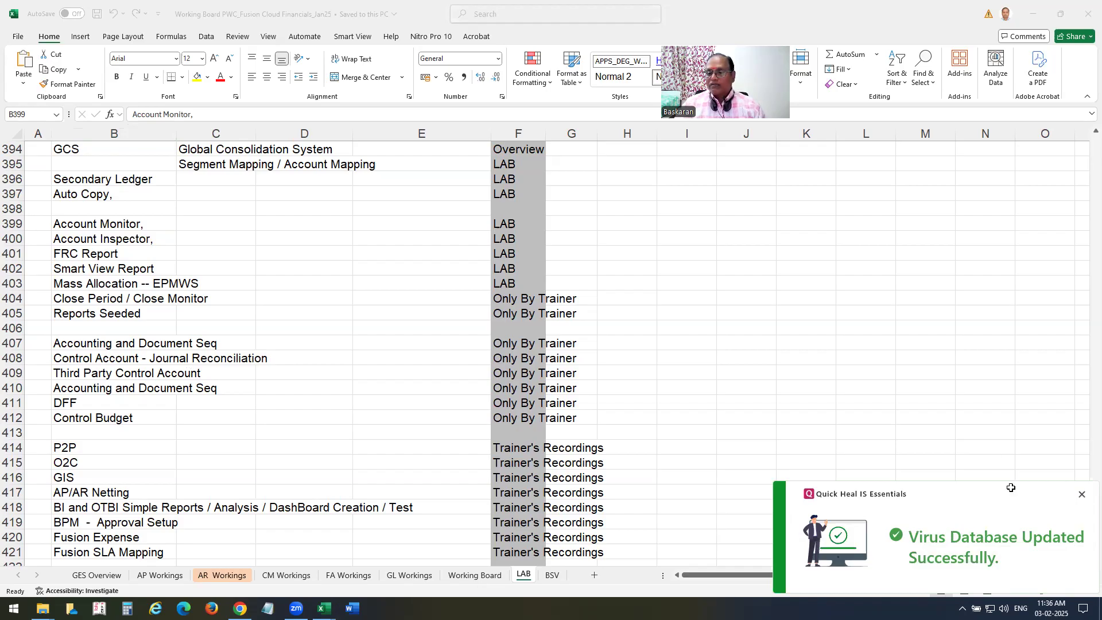
{"action": "left_click", "coordinate": [1082, 494]}
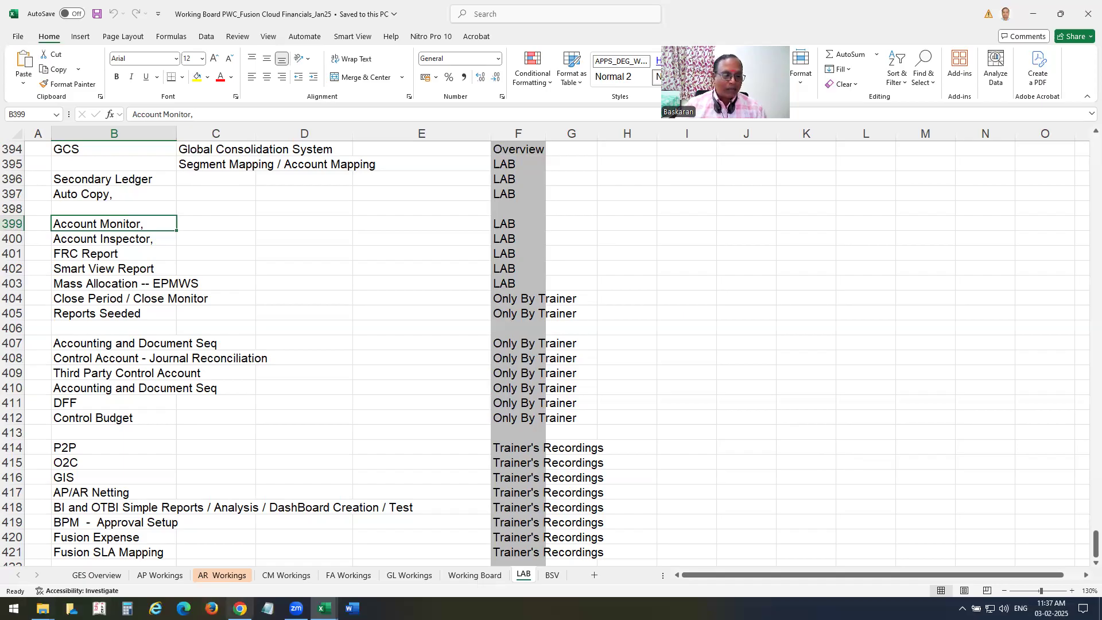
{"action": "left_click", "coordinate": [240, 608]}
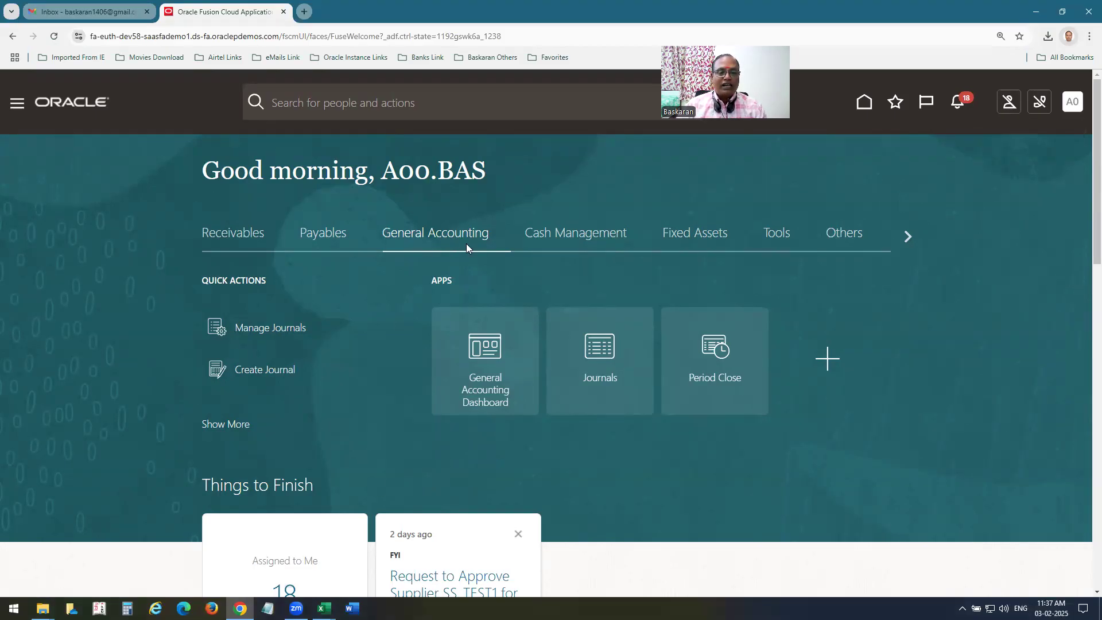
Open the General Accounting Dashboard and review the company 02 lines, rows 15–24, on FRC JRNL.
{"action": "left_click", "coordinate": [501, 404]}
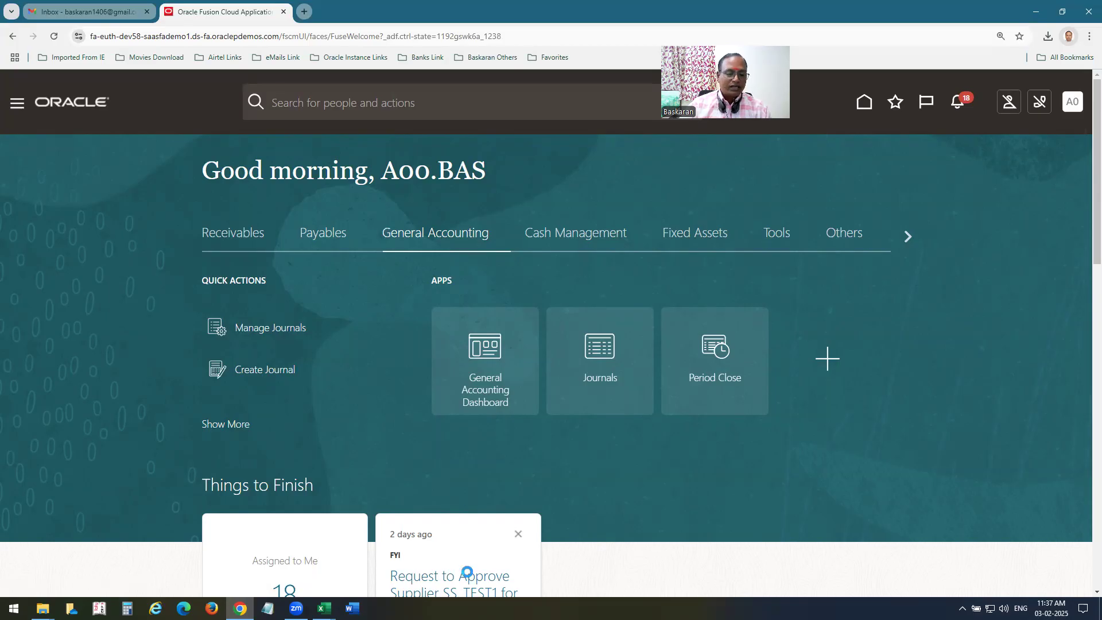
{"action": "left_click", "coordinate": [324, 608]}
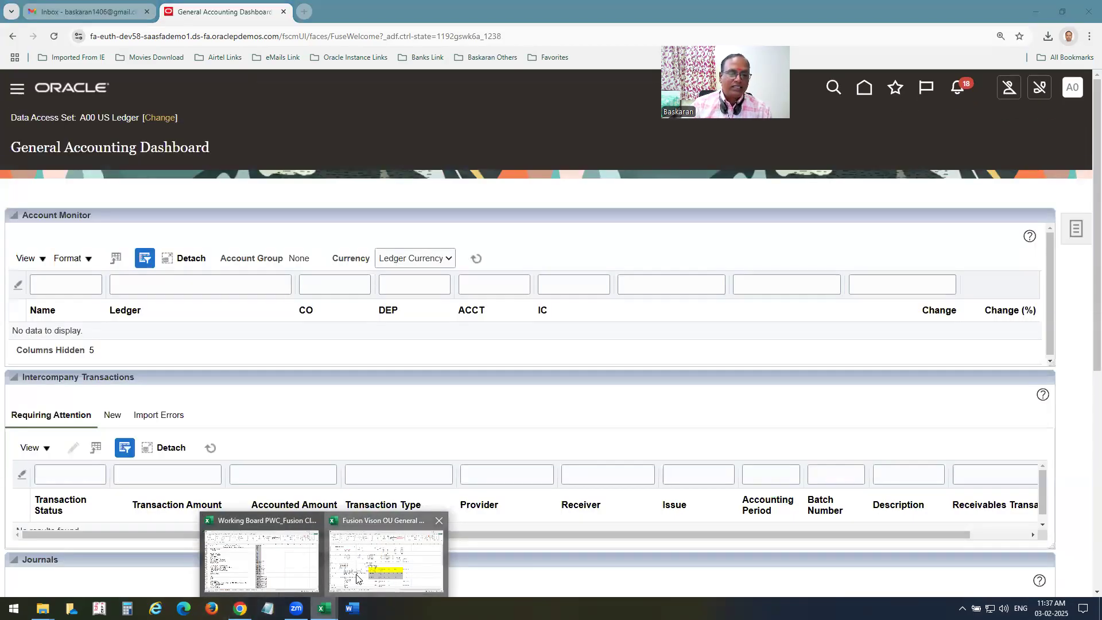
{"action": "left_click", "coordinate": [357, 578]}
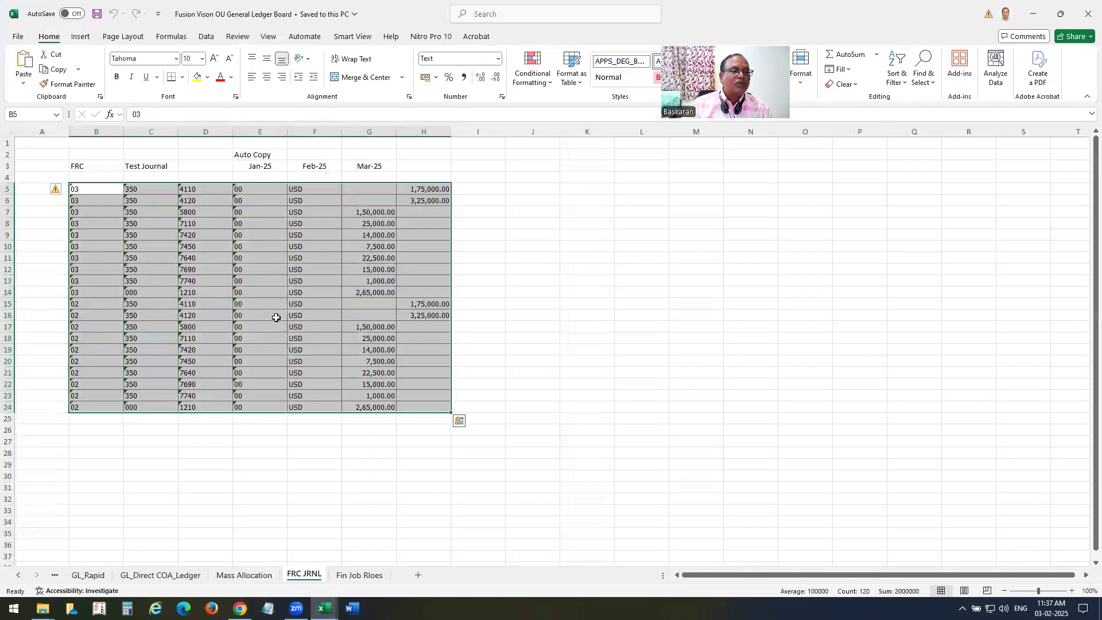
{"action": "left_click", "coordinate": [270, 315]}
{"action": "left_click_drag", "start_coordinate": [81, 304], "coordinate": [436, 409]}
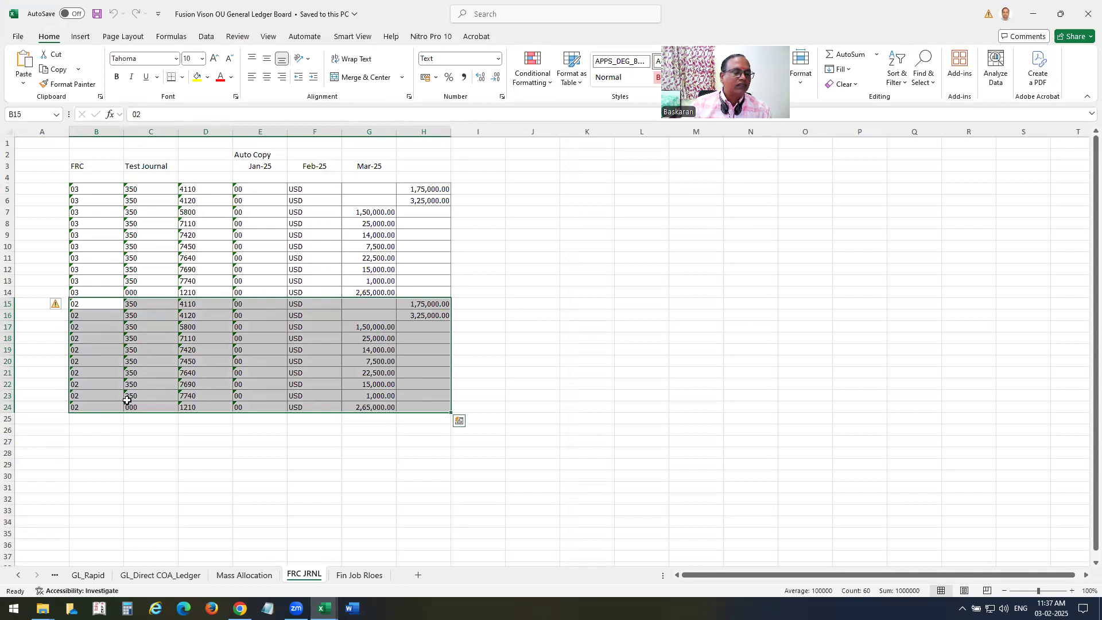
{"action": "left_click_drag", "start_coordinate": [193, 304], "coordinate": [194, 397]}
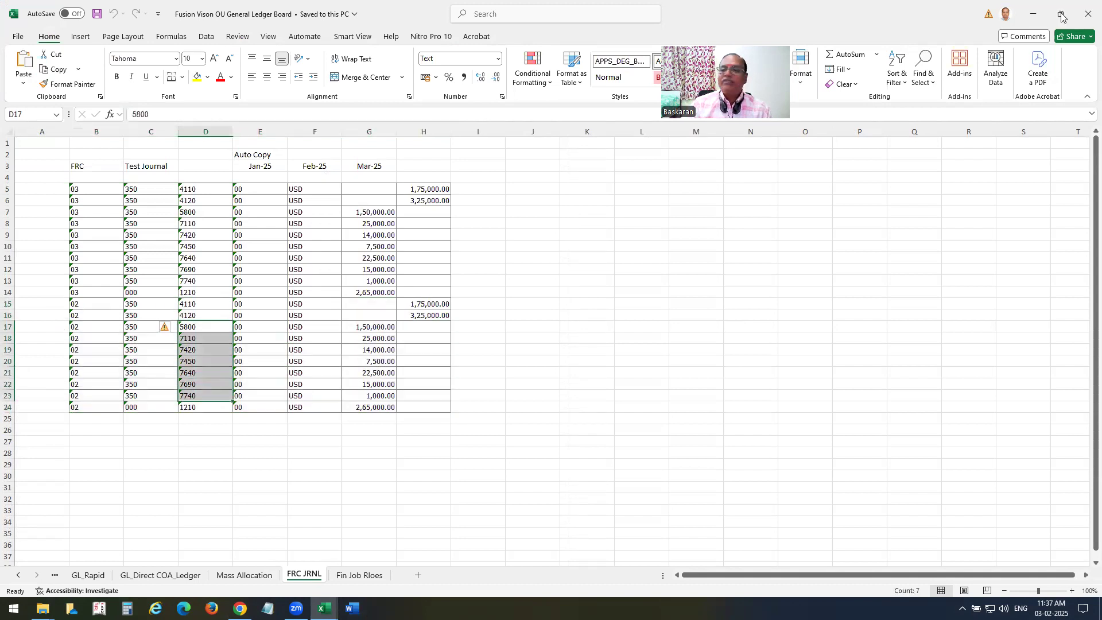
{"action": "left_click", "coordinate": [1033, 14]}
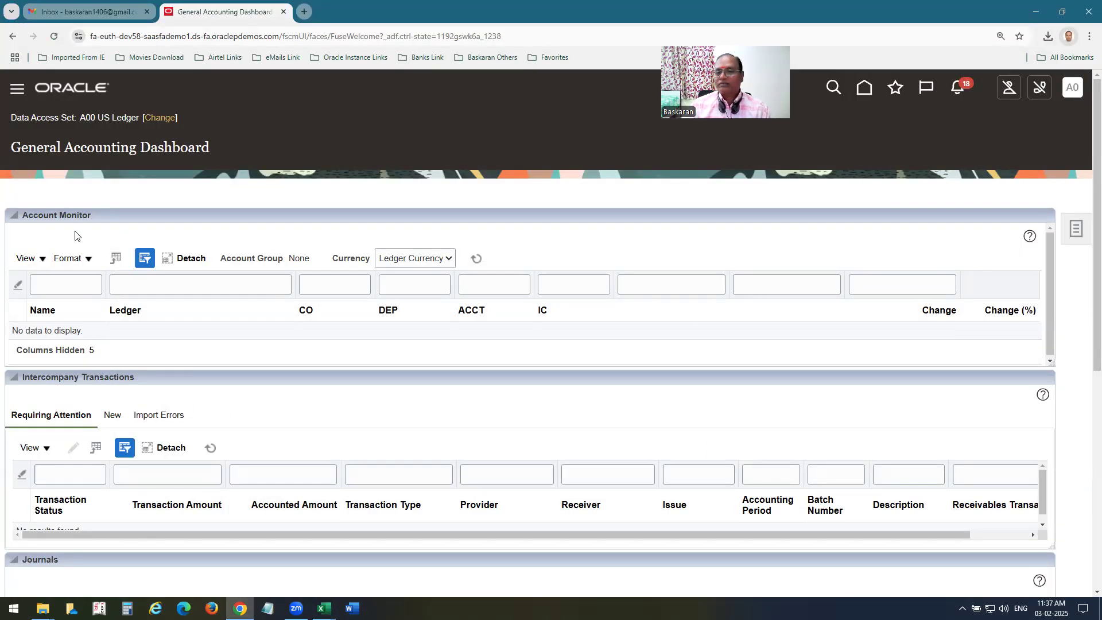
Create account group 'A00 Revenue and Exps AM' with the same text as its description.
{"action": "left_click", "coordinate": [43, 264]}
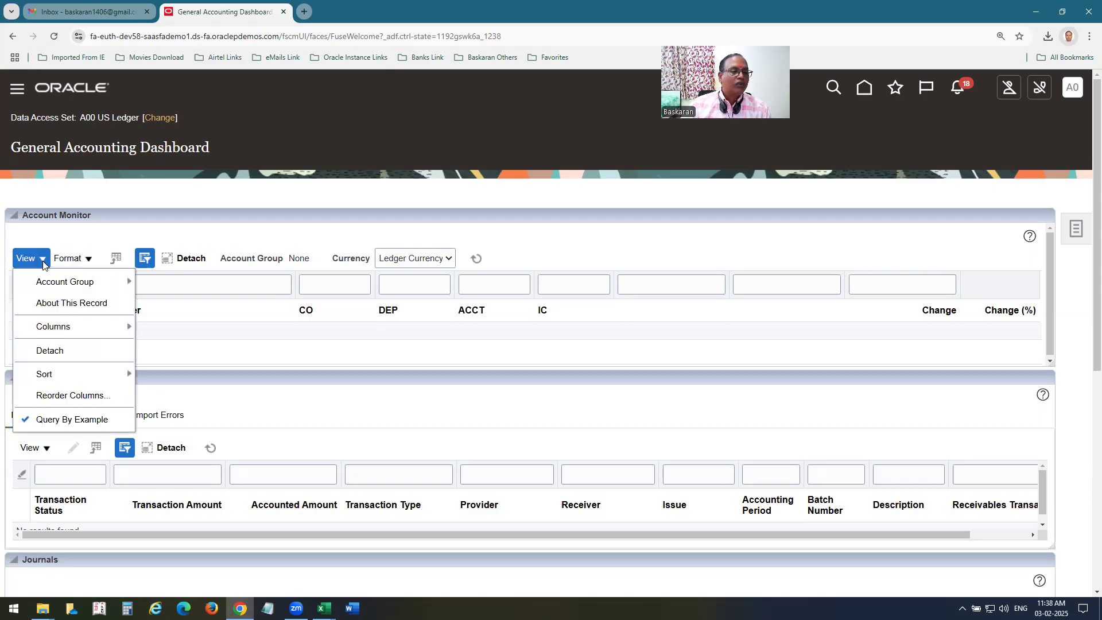
{"action": "mouse_move", "coordinate": [56, 280]}
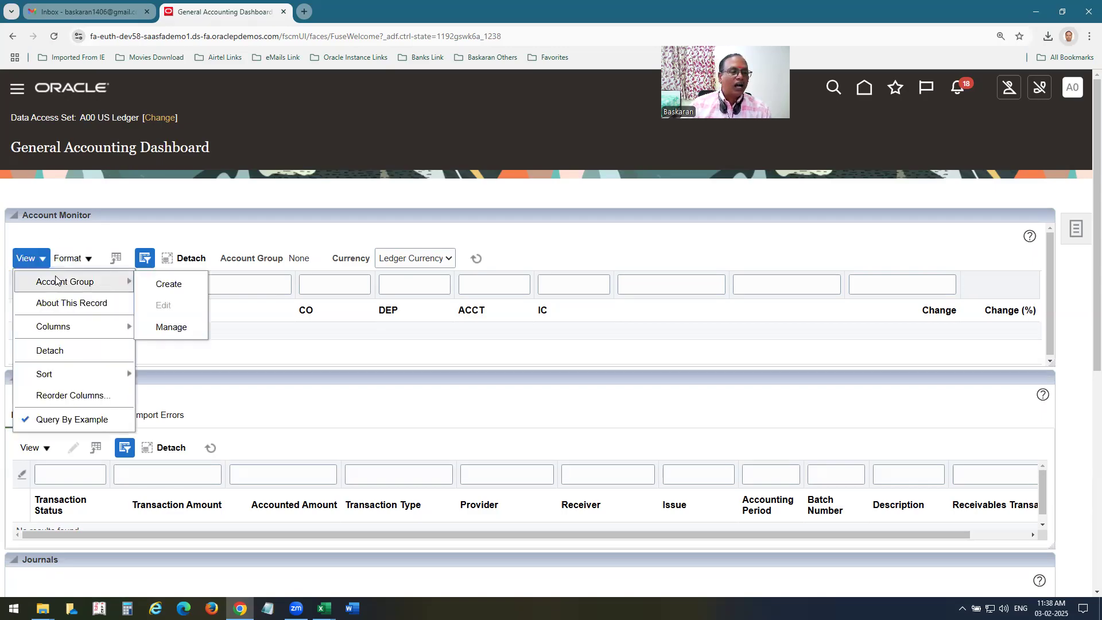
{"action": "left_click", "coordinate": [185, 284]}
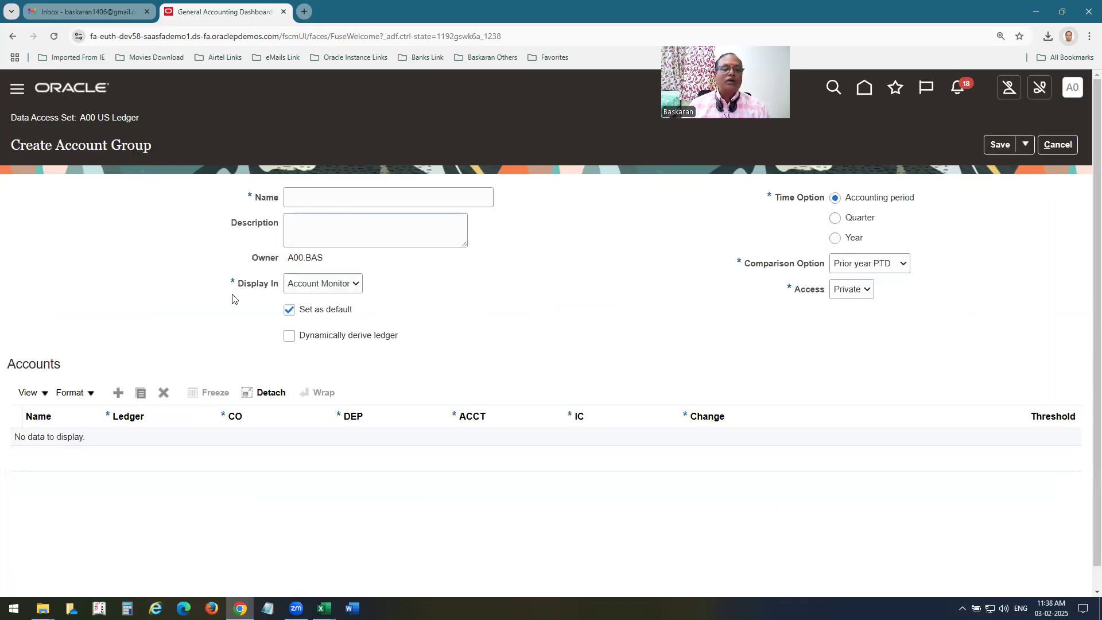
{"action": "left_click", "coordinate": [353, 194]}
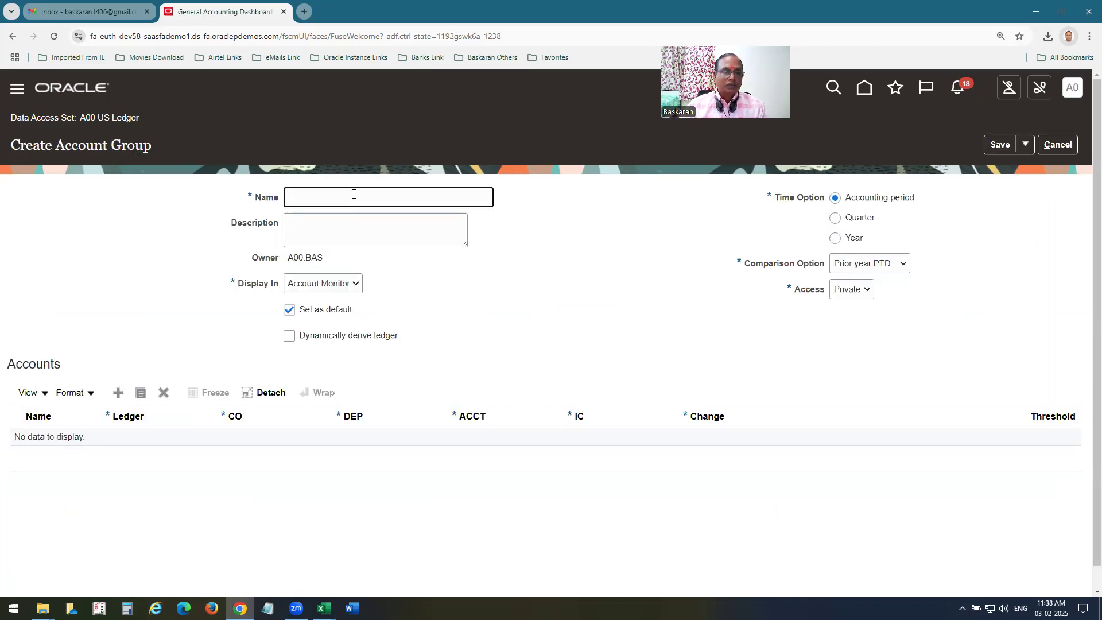
{"action": "type", "text": "A00"}
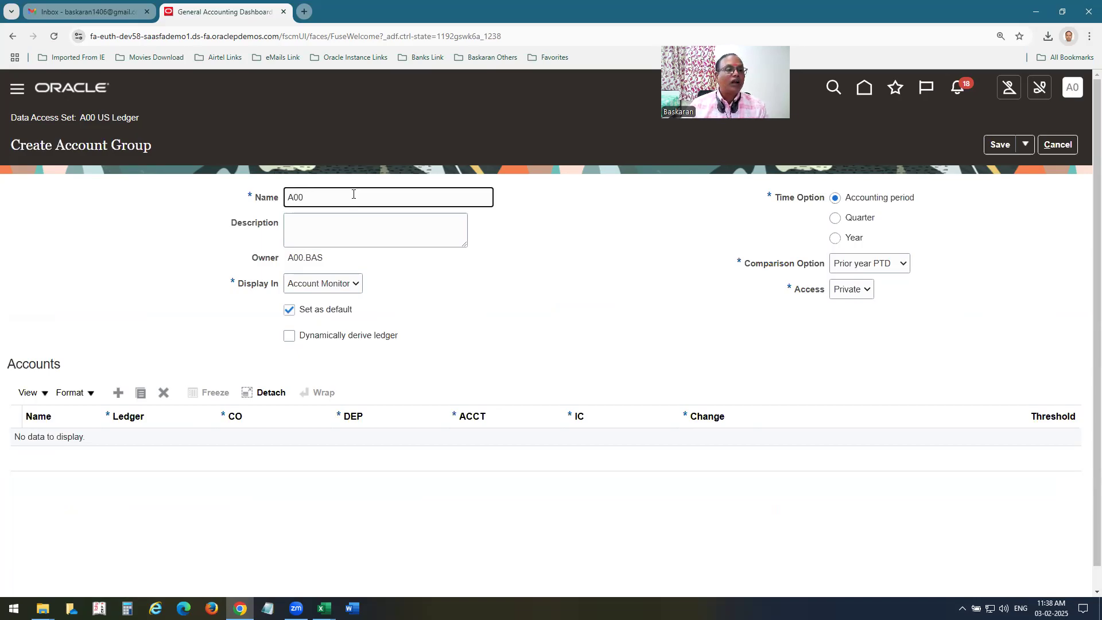
{"action": "type", "text": " Account"}
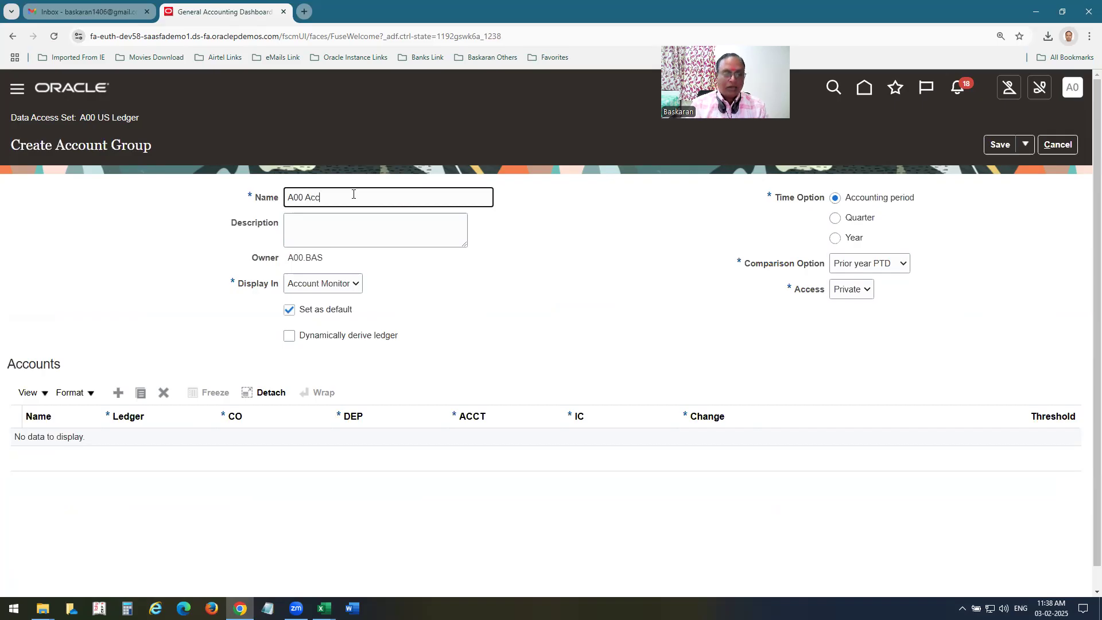
{"action": "key", "text": "BackSpace"}
{"action": "key", "text": "BackSpace"}
{"action": "key", "text": "BackSpace"}
{"action": "key", "text": "BackSpace"}
{"action": "key", "text": "BackSpace"}
{"action": "key", "text": "BackSpace"}
{"action": "type", "text": "Revenue and Exps "}
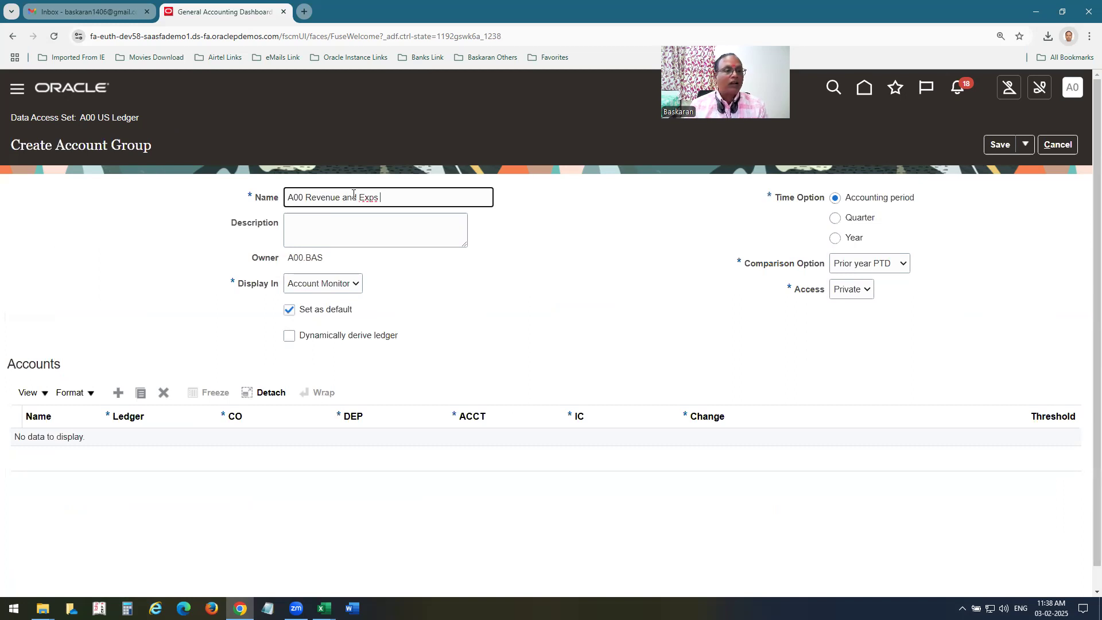
{"action": "type", "text": "AM"}
{"action": "key", "text": "ctrl+a"}
{"action": "key", "text": "Tab"}
{"action": "type", "text": "A00 Revenue and Exps AM"}
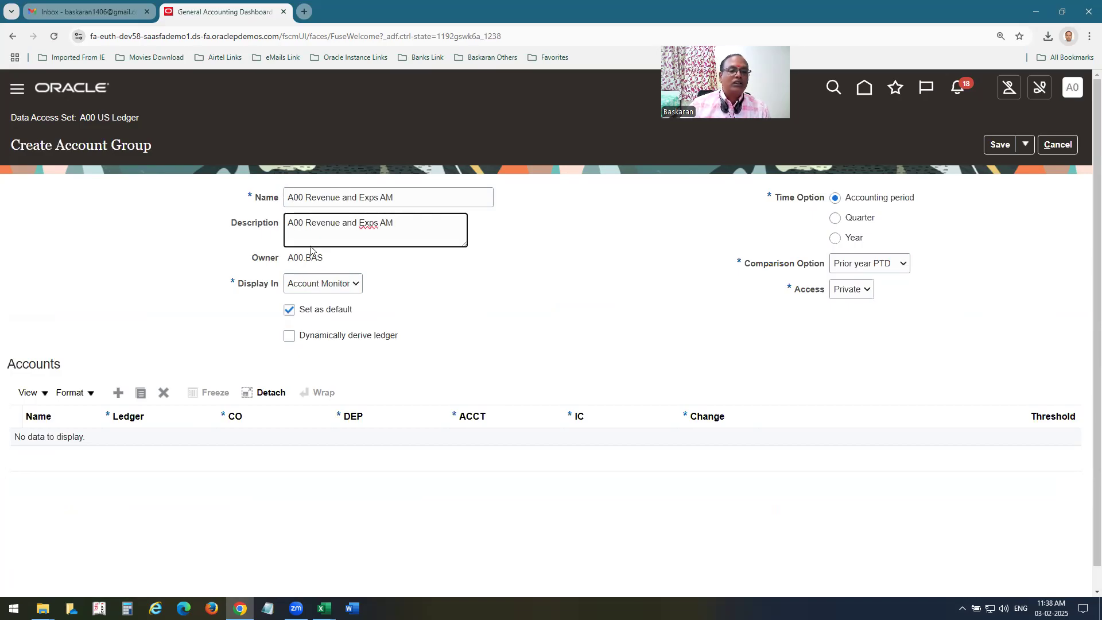
{"action": "scroll", "coordinate": [461, 329], "scroll_direction": "down", "scroll_amount": 1}
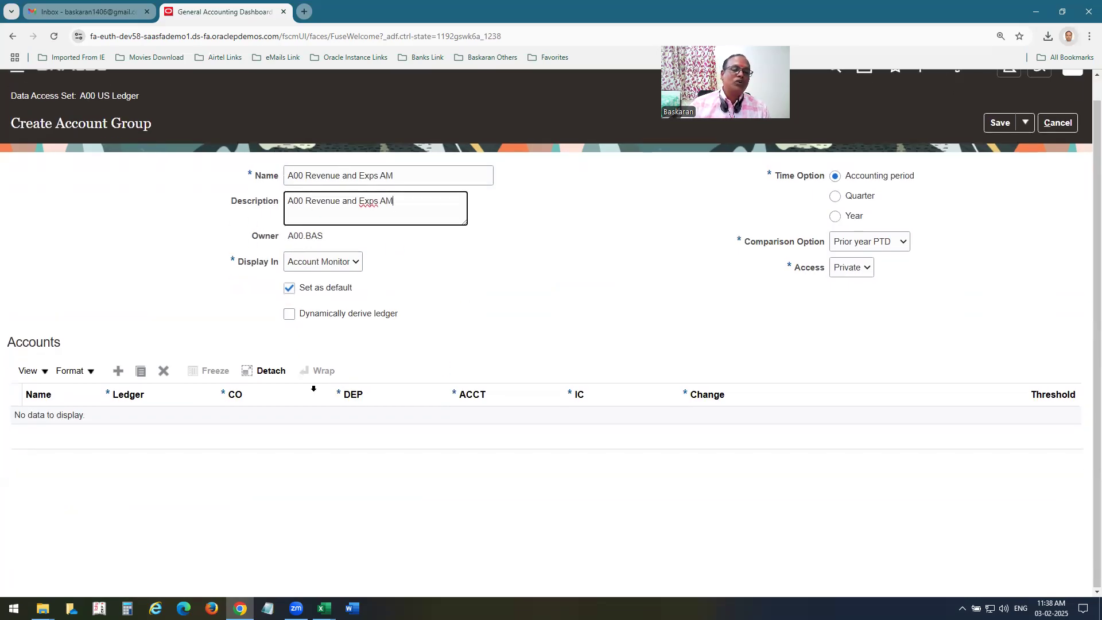
Keep Account Monitor display and Private access, set comparison to Prior period PTD, and add an account row.
{"action": "left_click", "coordinate": [355, 261]}
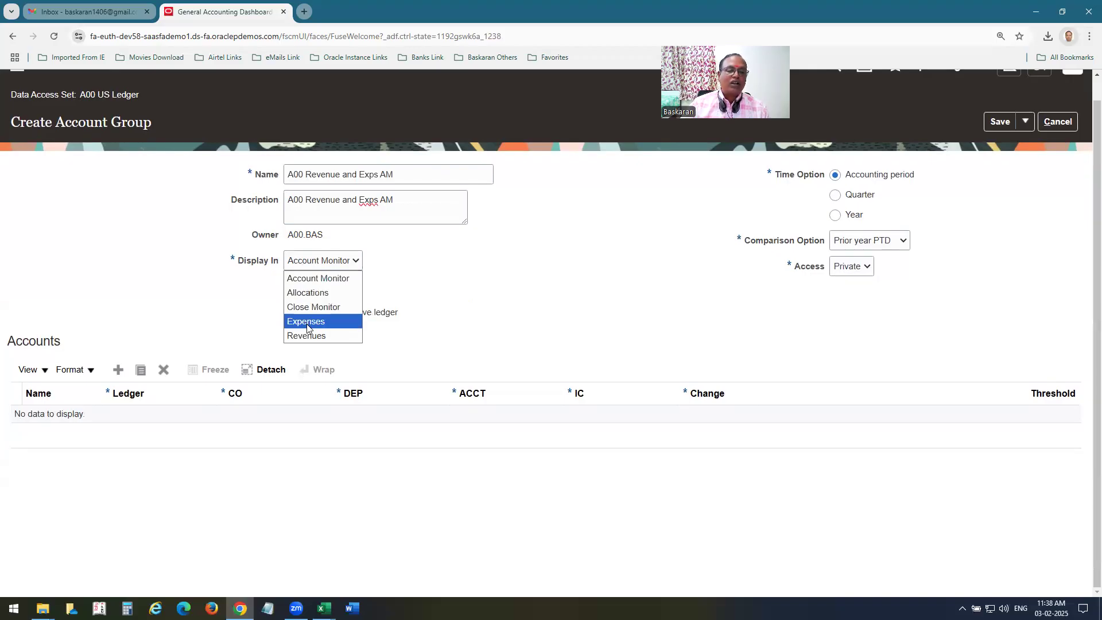
{"action": "left_click", "coordinate": [548, 304]}
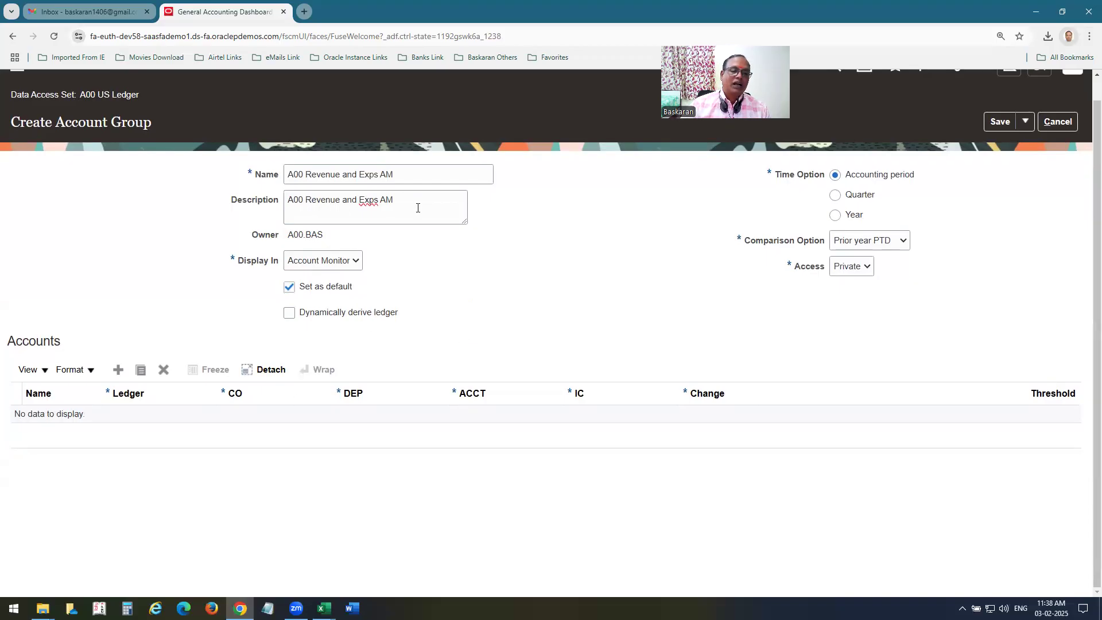
{"action": "left_click_drag", "start_coordinate": [362, 285], "coordinate": [291, 287]}
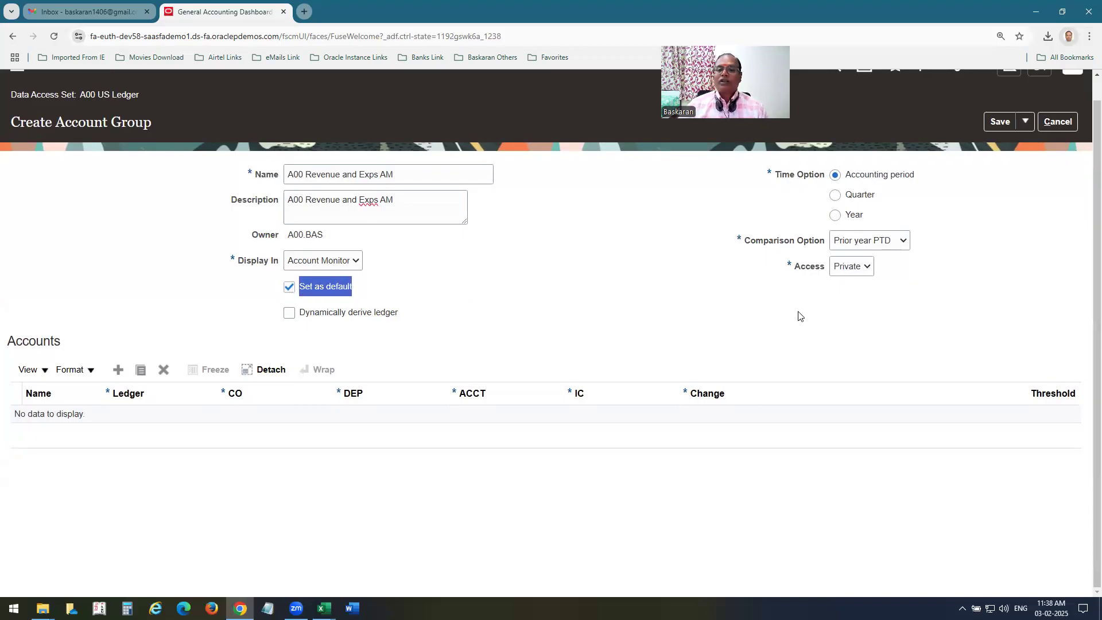
{"action": "left_click_drag", "start_coordinate": [914, 174], "coordinate": [839, 179]}
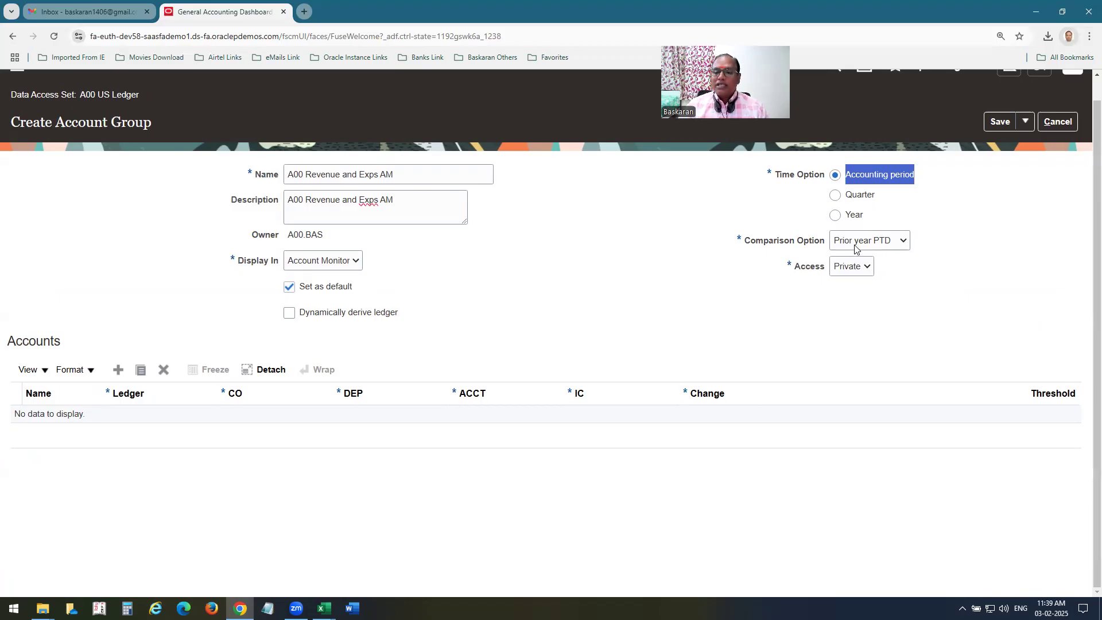
{"action": "left_click", "coordinate": [904, 242]}
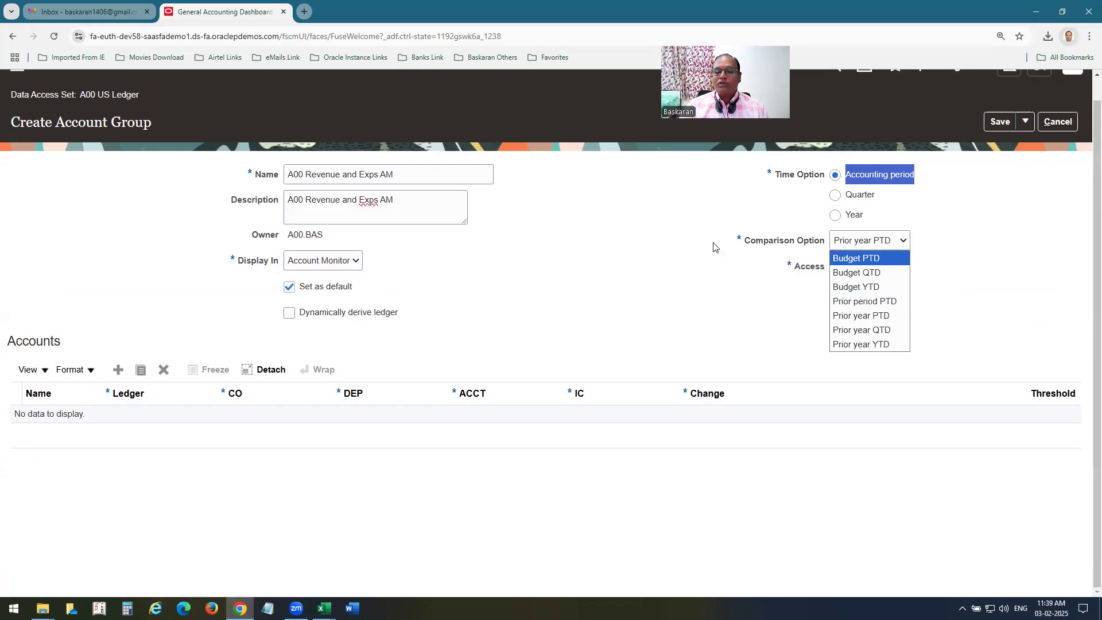
{"action": "key", "text": "Down"}
{"action": "key", "text": "Down"}
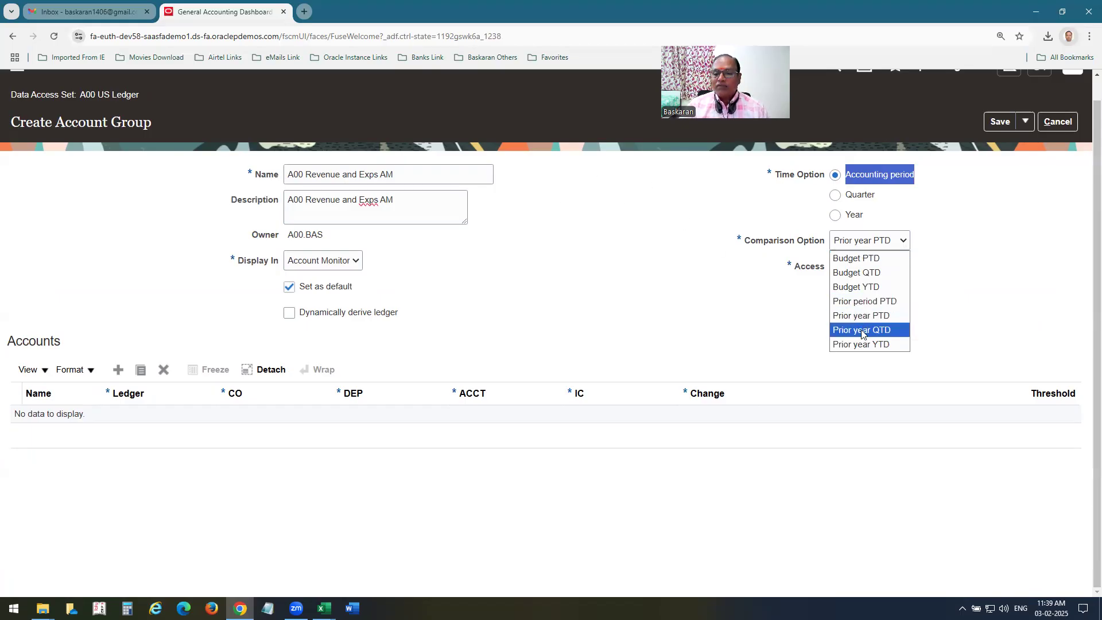
{"action": "left_click", "coordinate": [865, 302]}
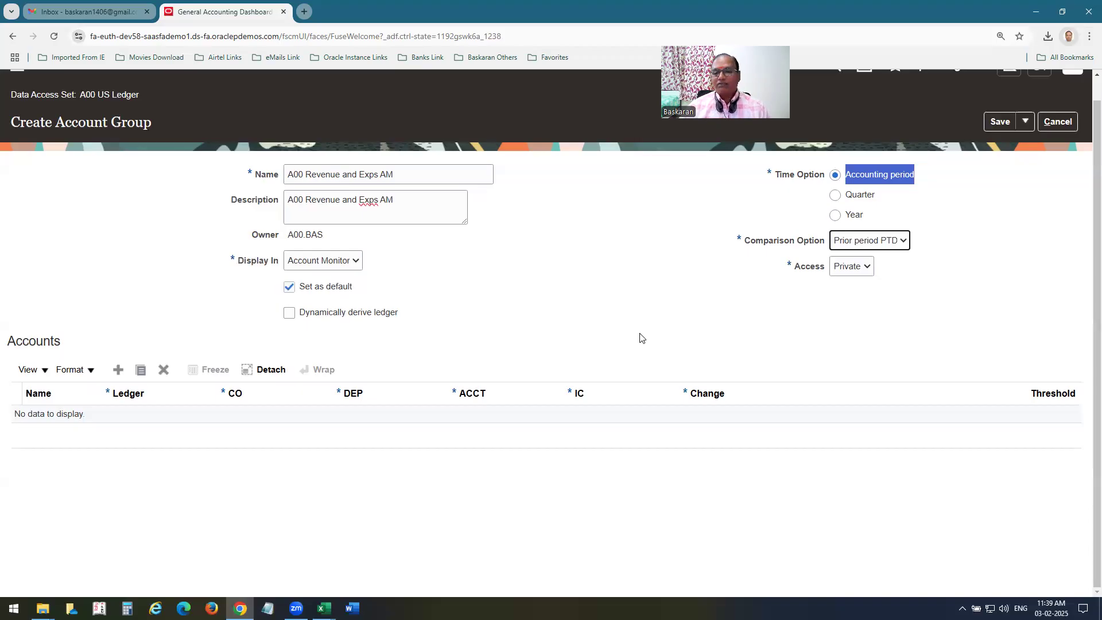
{"action": "left_click", "coordinate": [848, 273]}
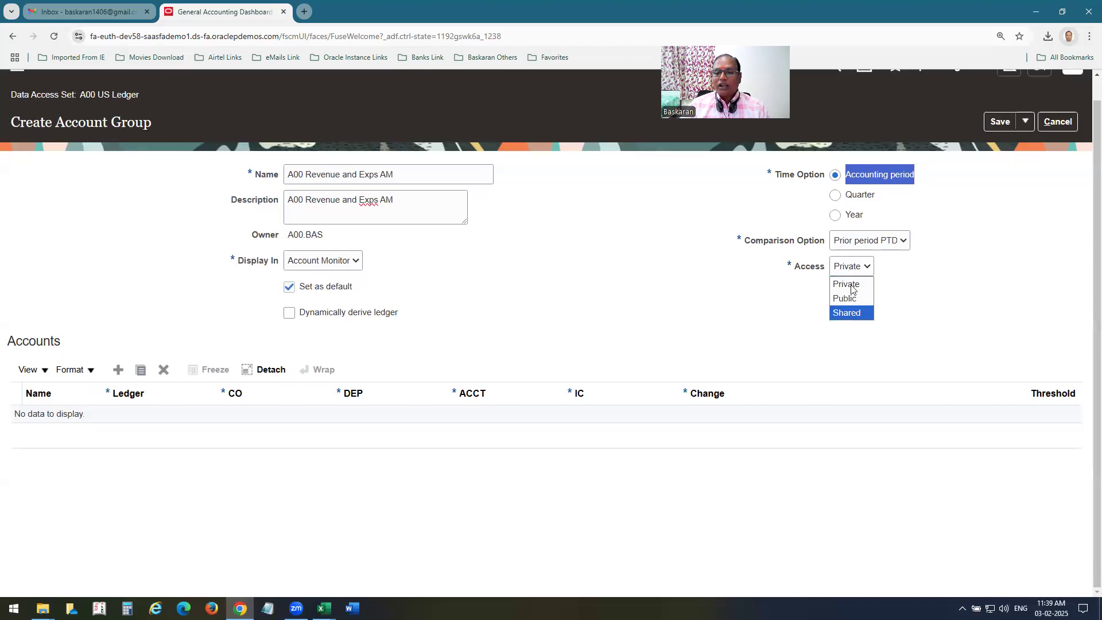
{"action": "left_click", "coordinate": [854, 285]}
{"action": "left_click", "coordinate": [724, 313]}
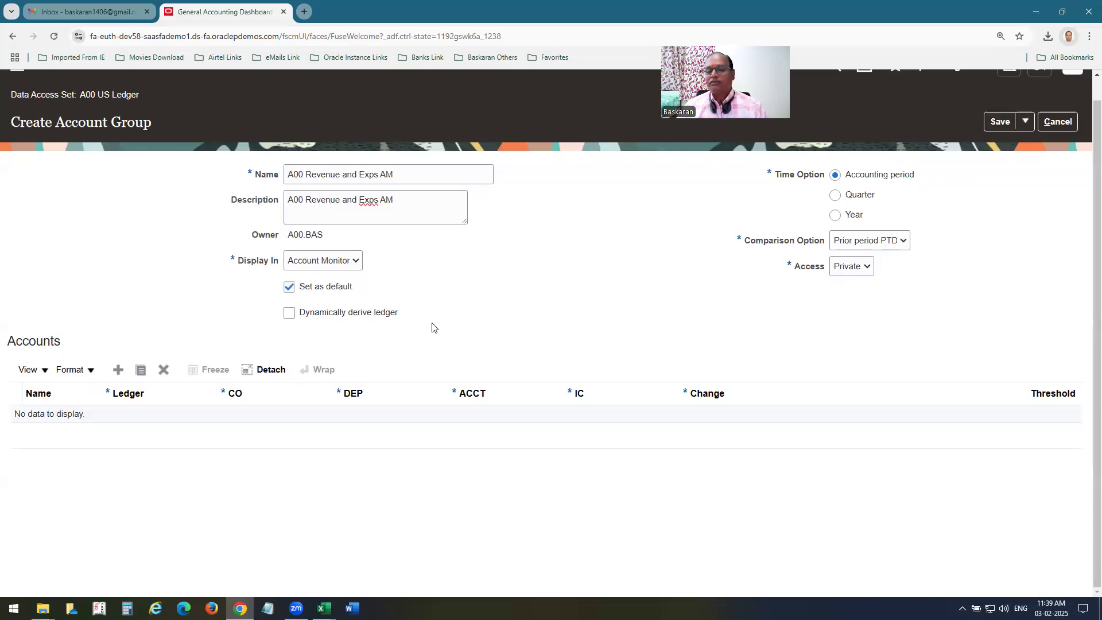
{"action": "left_click", "coordinate": [118, 370]}
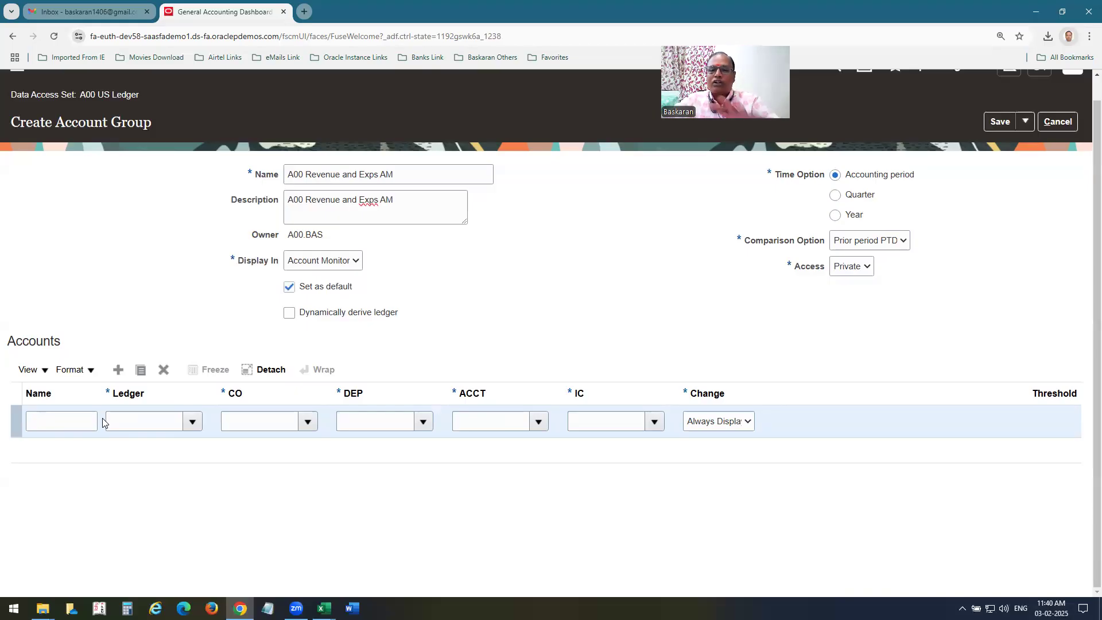
Name the account row Sales - Hardware on A00 US Ledger and enter its company value.
{"action": "left_click", "coordinate": [39, 416]}
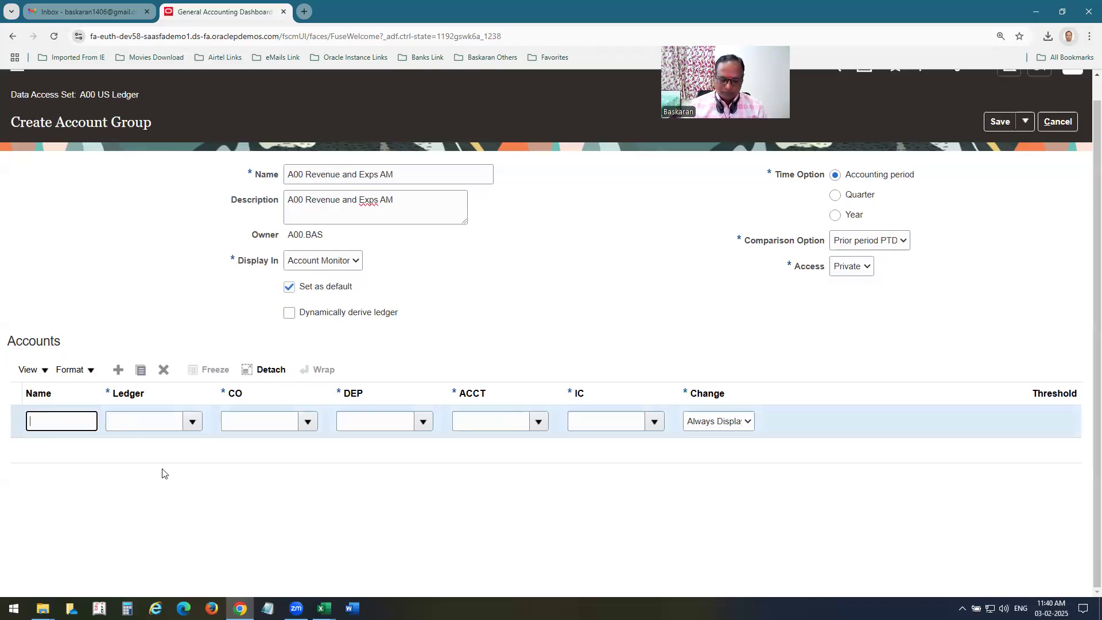
{"action": "type", "text": "Sales - Hardware"}
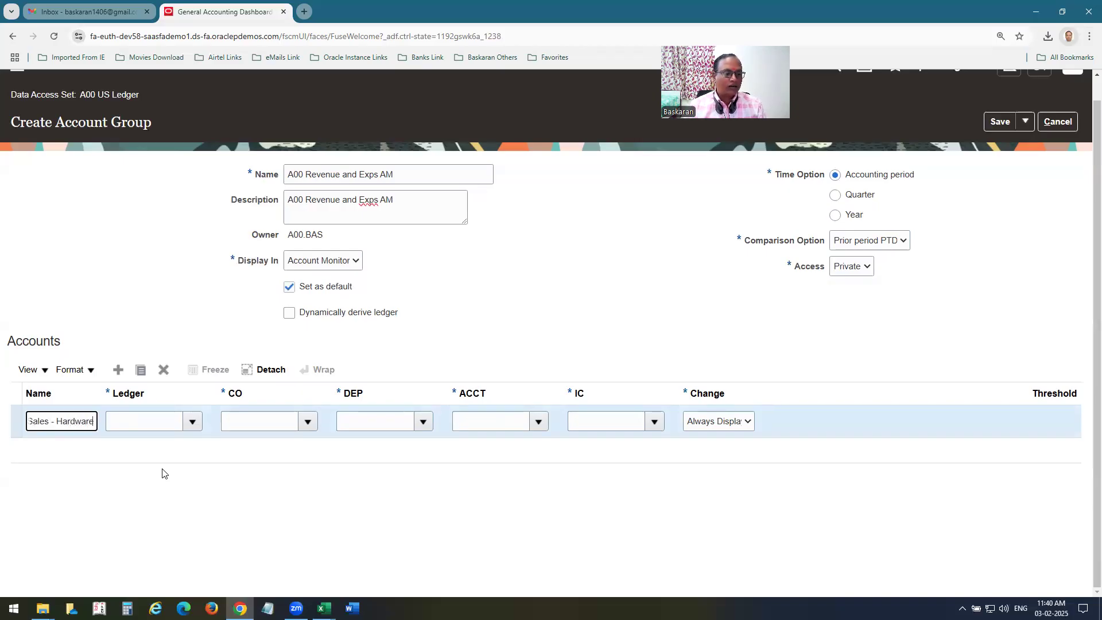
{"action": "key", "text": "Tab"}
{"action": "type", "text": "A00 us"}
{"action": "key", "text": "Tab"}
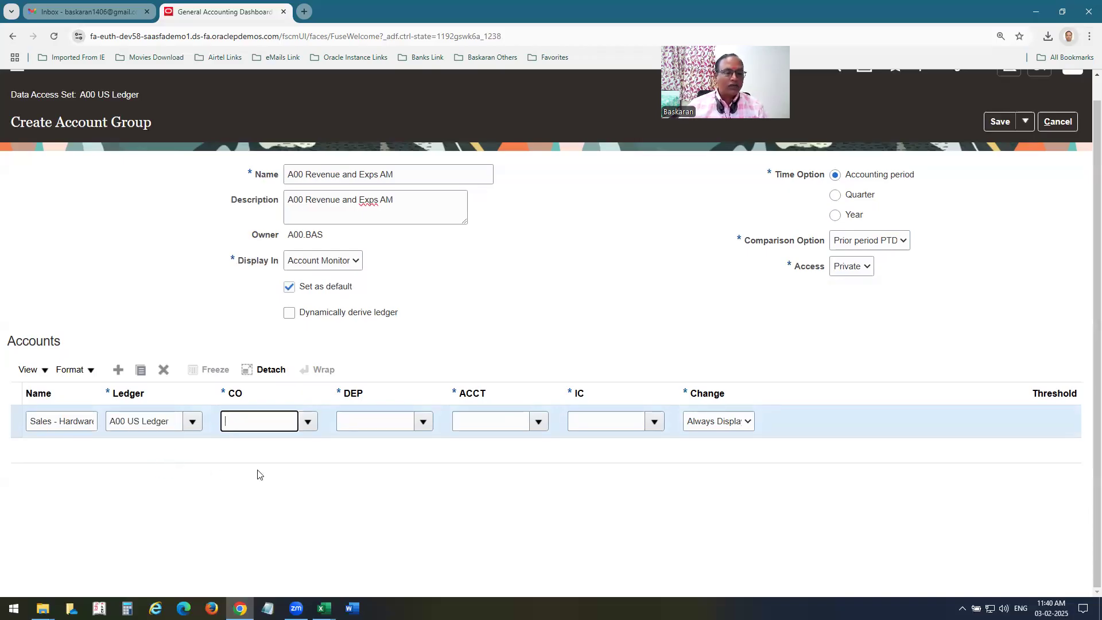
{"action": "type", "text": "10"}
{"action": "key", "text": "Tab"}
Enter department 350, account 4110, intercompany 00, keep Always Display, and duplicate the row.
{"action": "key", "text": "alt+Tab"}
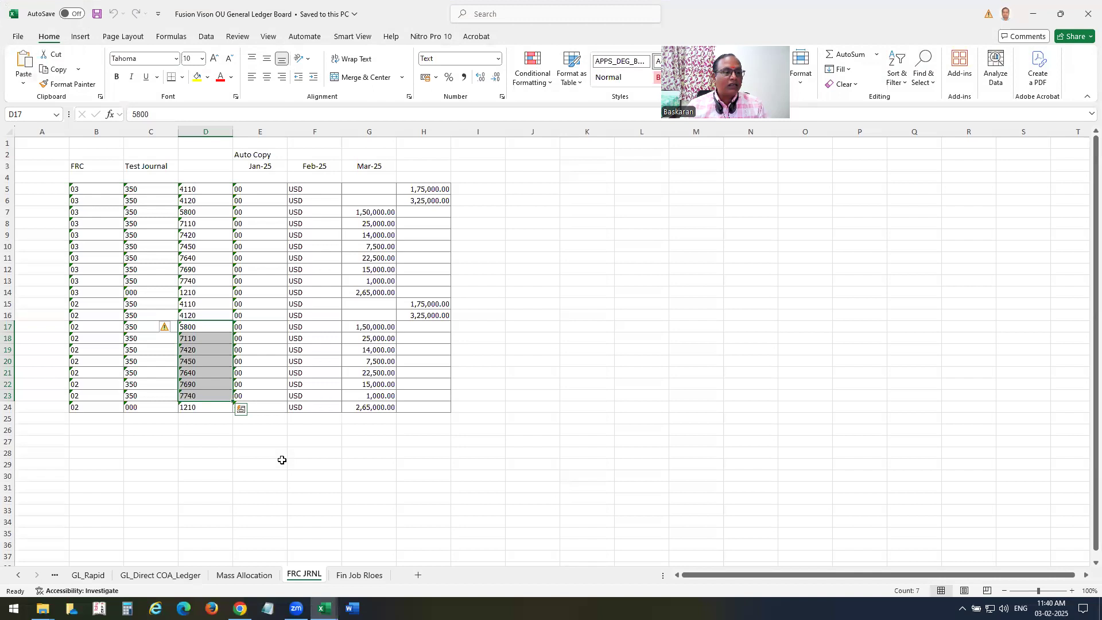
{"action": "key", "text": "alt+Tab"}
{"action": "type", "text": "350"}
{"action": "key", "text": "Tab"}
{"action": "type", "text": "4110"}
{"action": "key", "text": "Tab"}
{"action": "type", "text": "00"}
{"action": "key", "text": "Tab"}
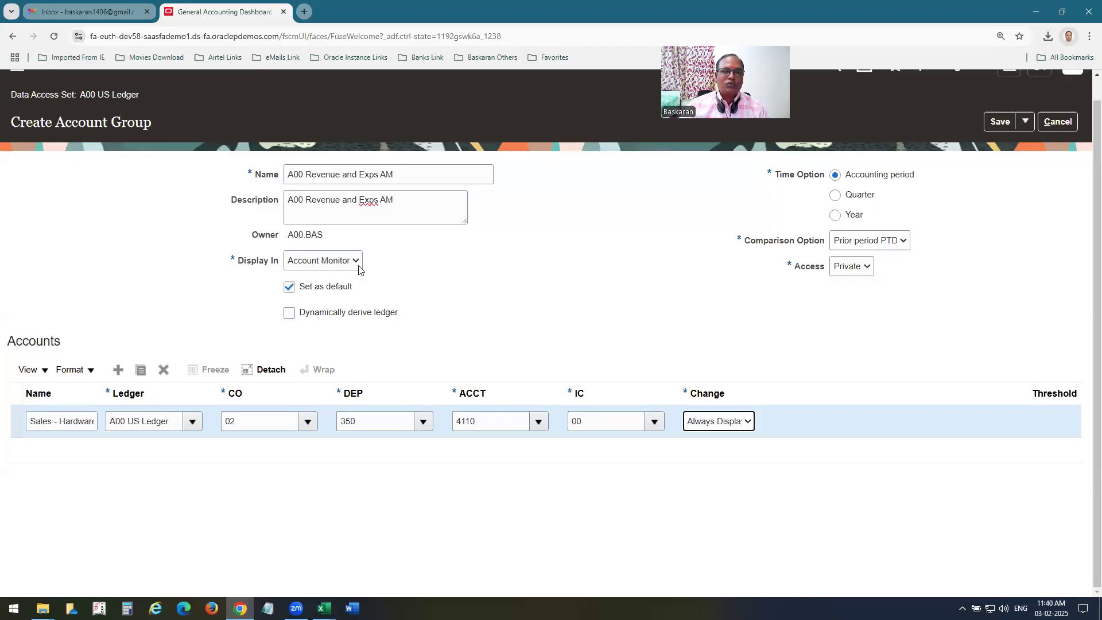
{"action": "left_click", "coordinate": [749, 425]}
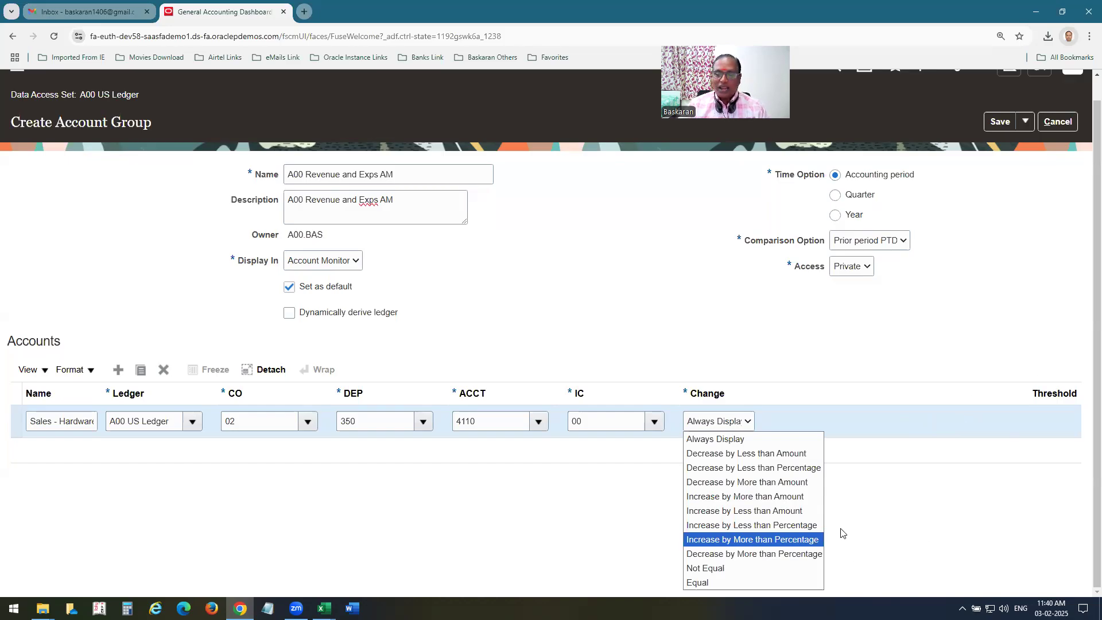
{"action": "left_click", "coordinate": [737, 432]}
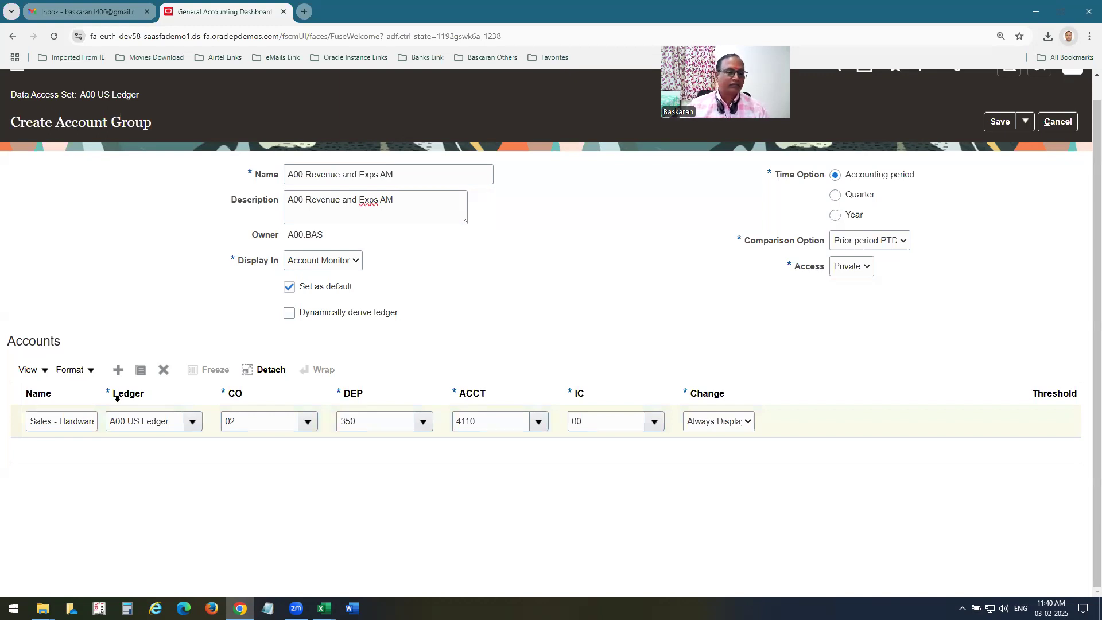
{"action": "left_click", "coordinate": [142, 372]}
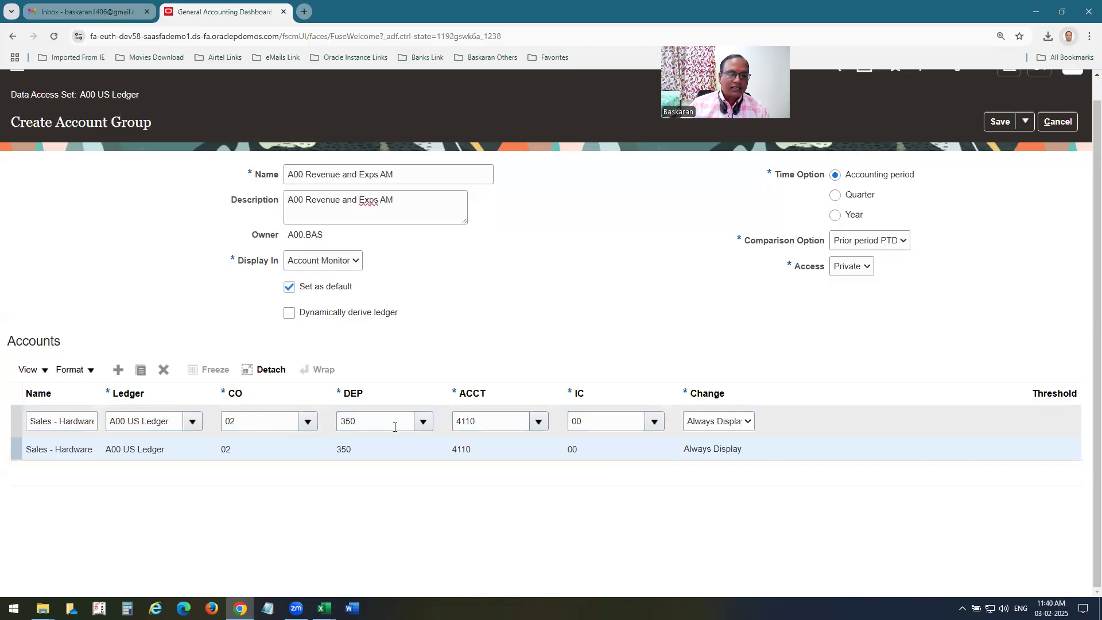
Rename the duplicated row to Sales - Software with account value 120.
{"action": "double_click", "coordinate": [62, 422]}
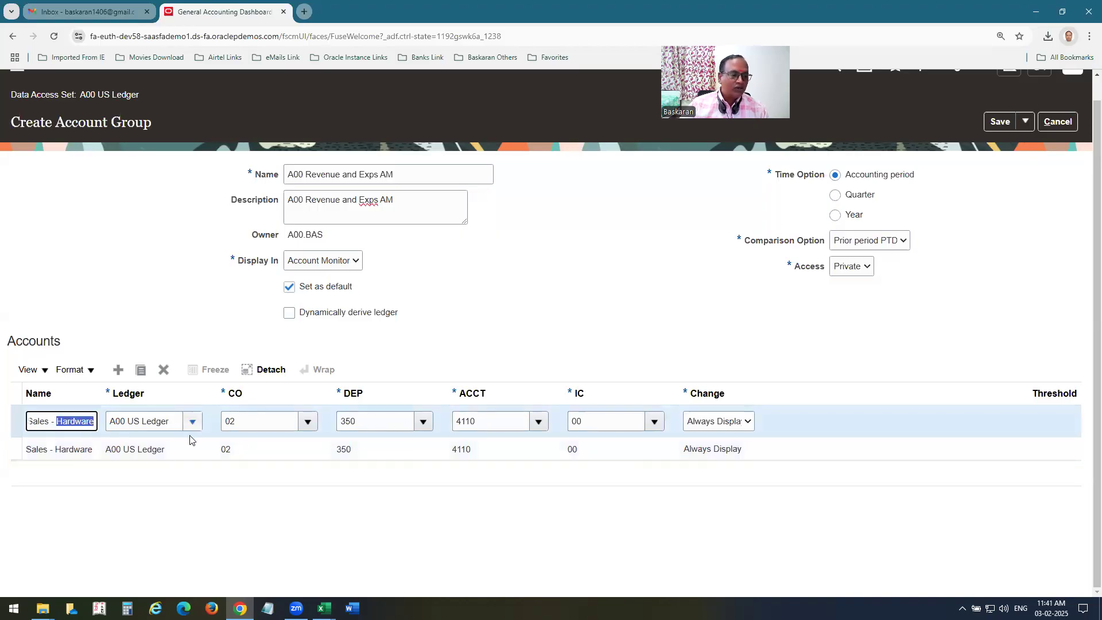
{"action": "type", "text": "Software"}
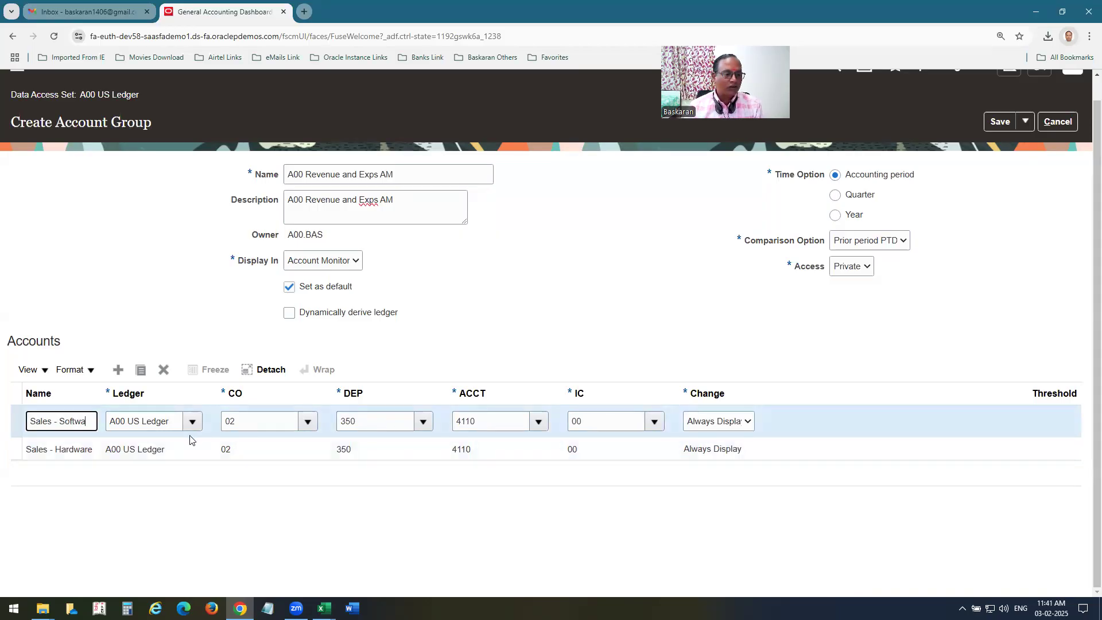
{"action": "key", "text": "Tab"}
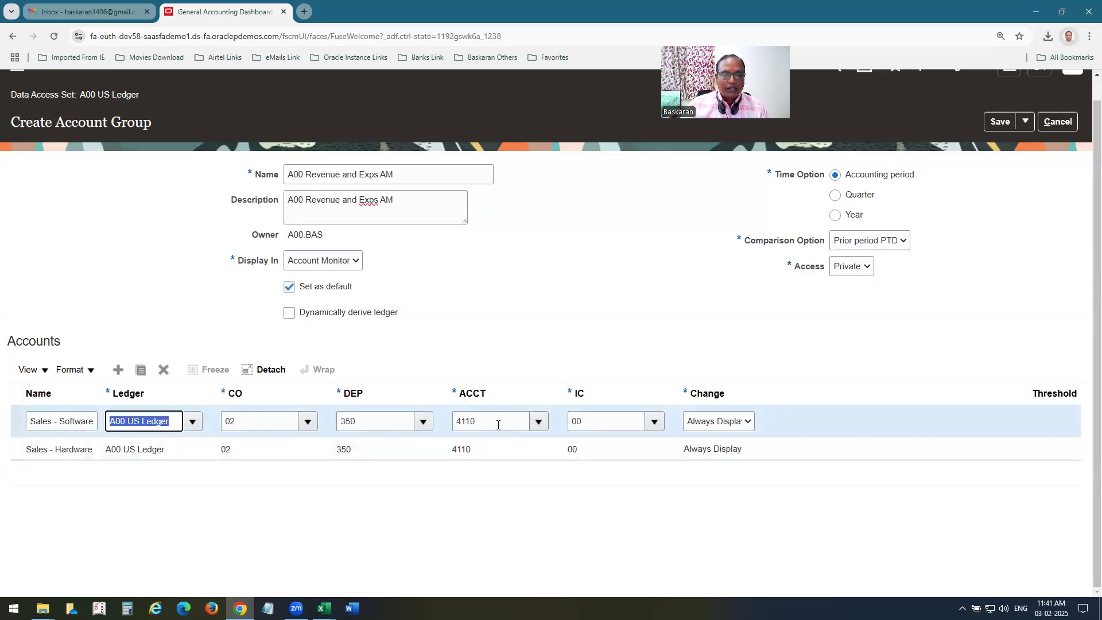
{"action": "left_click", "coordinate": [498, 425]}
{"action": "type", "text": "120"}
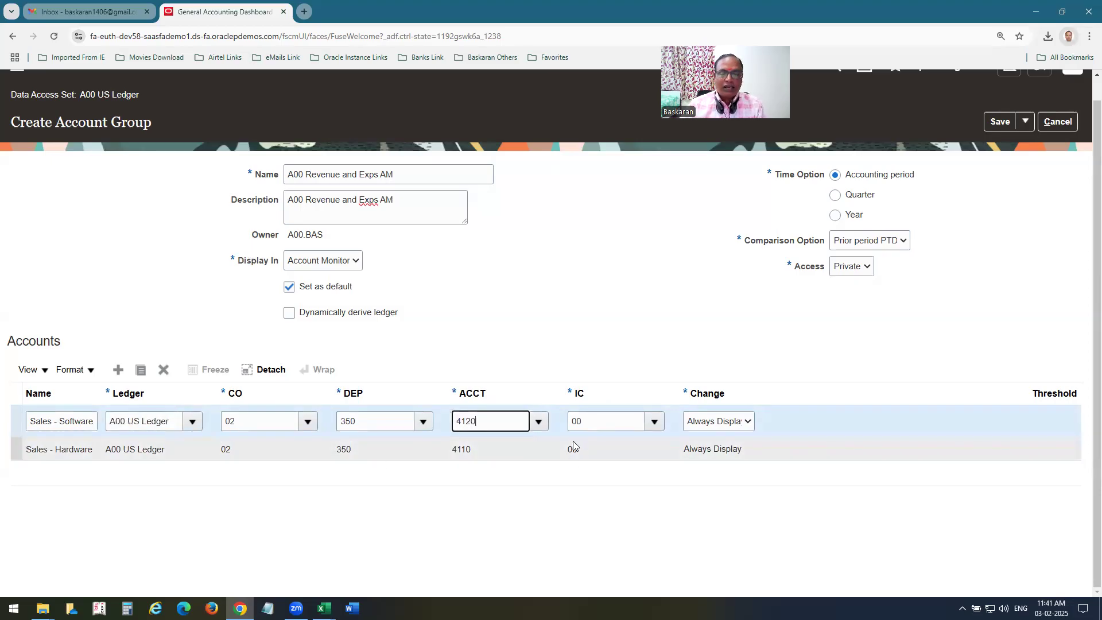
{"action": "key", "text": "Tab"}
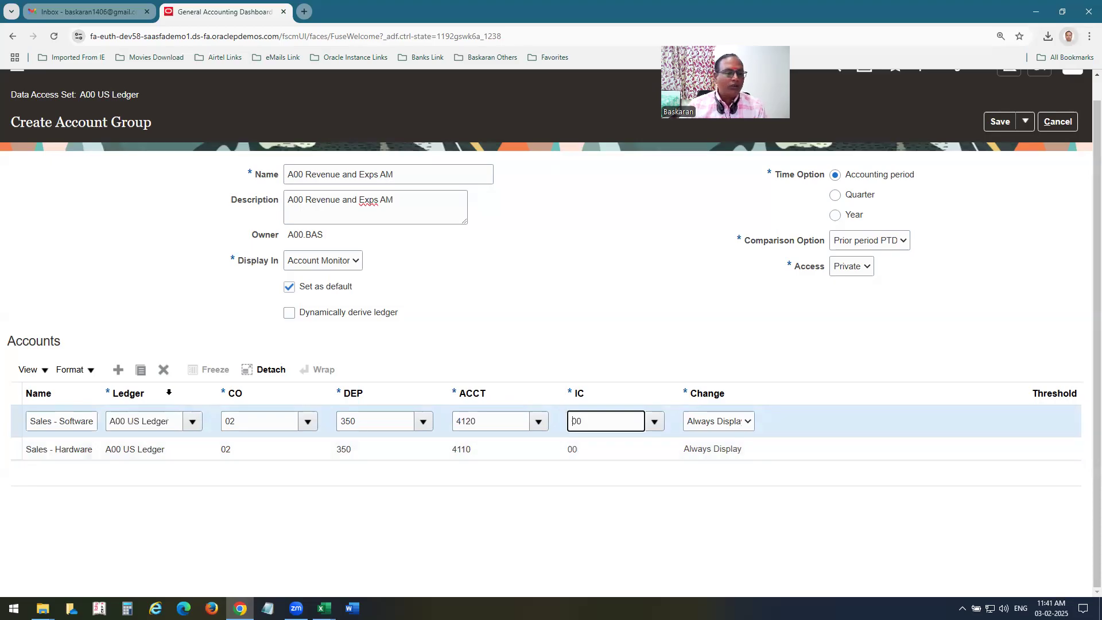
Duplicate the row as Salary with account 45800.
{"action": "left_click", "coordinate": [140, 371]}
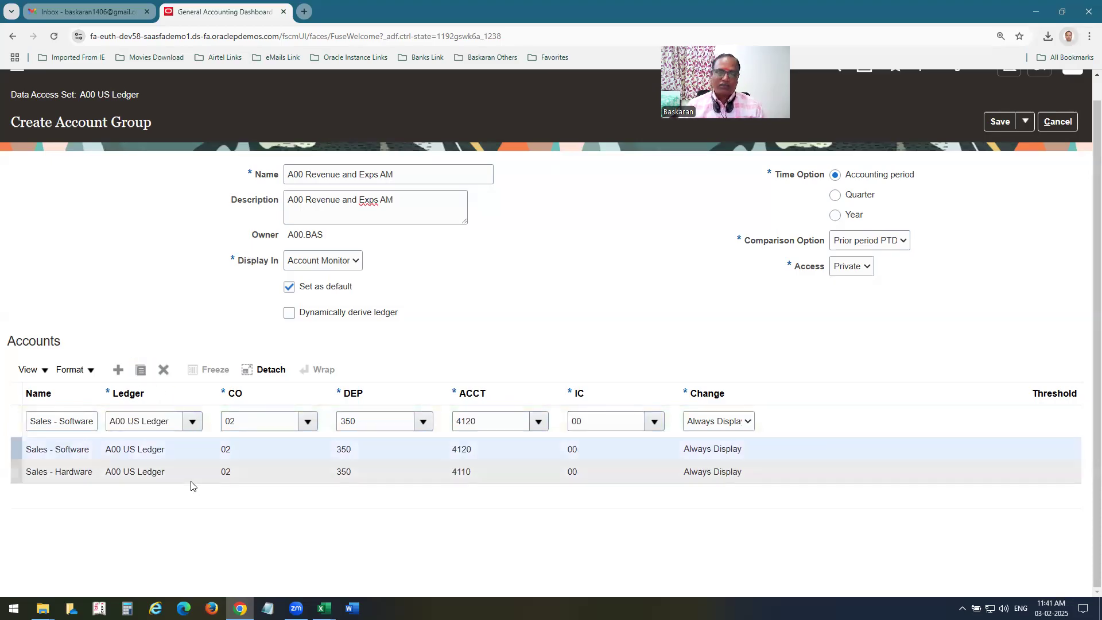
{"action": "triple_click", "coordinate": [96, 423]}
{"action": "type", "text": "Salar"}
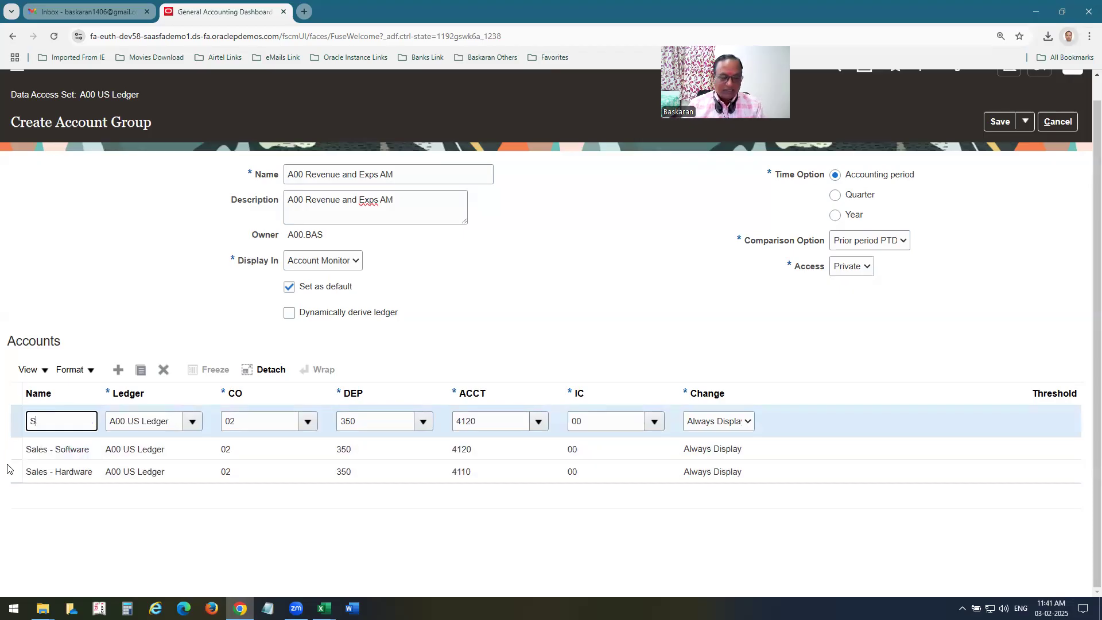
{"action": "key", "text": "Tab"}
{"action": "key", "text": "Tab"}
{"action": "key", "text": "Tab"}
{"action": "key", "text": "Tab"}
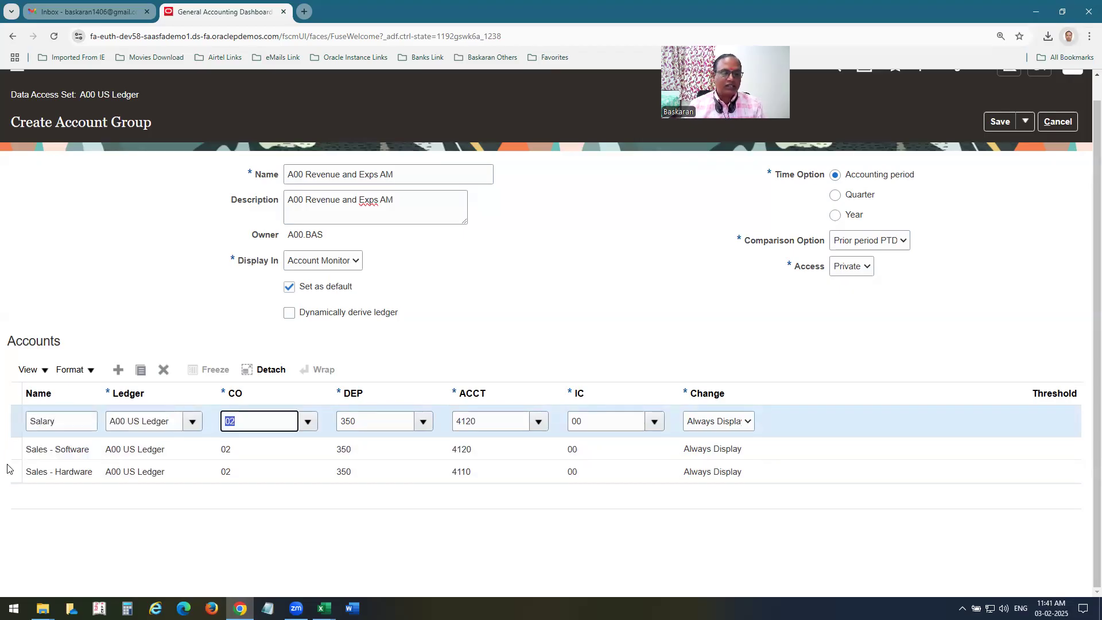
{"action": "type", "text": "4"}
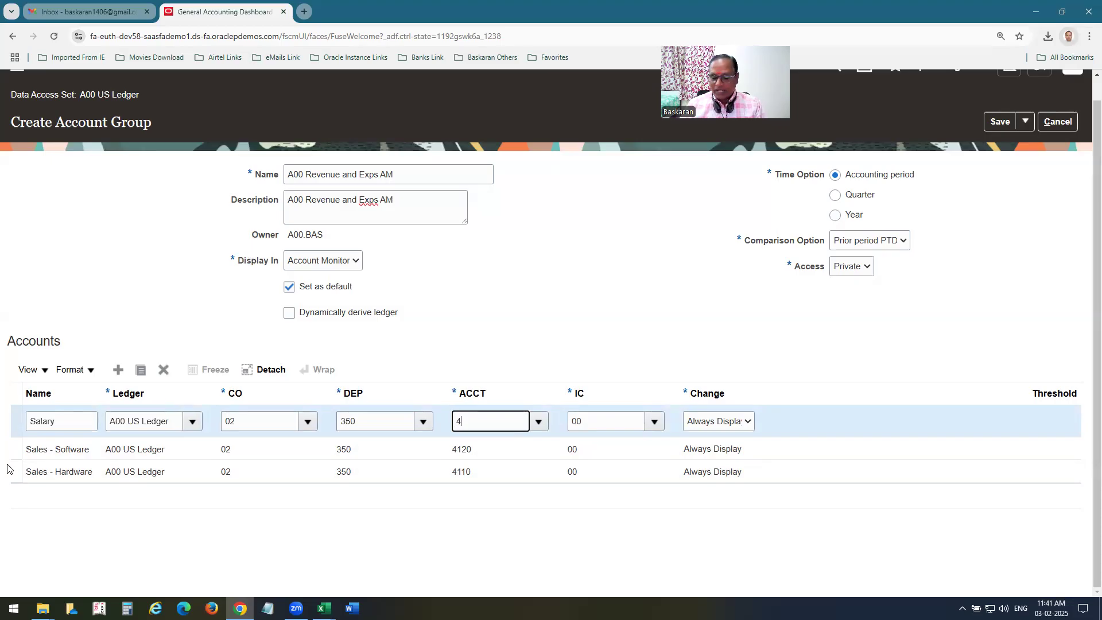
{"action": "type", "text": "5800"}
{"action": "key", "text": "Tab"}
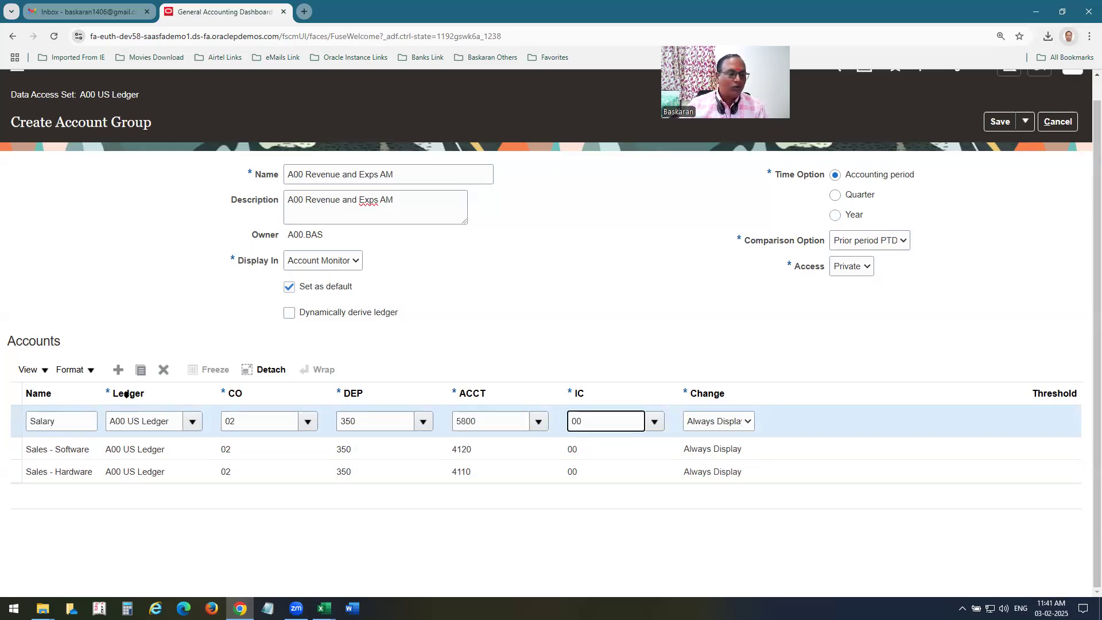
{"action": "left_click", "coordinate": [141, 373]}
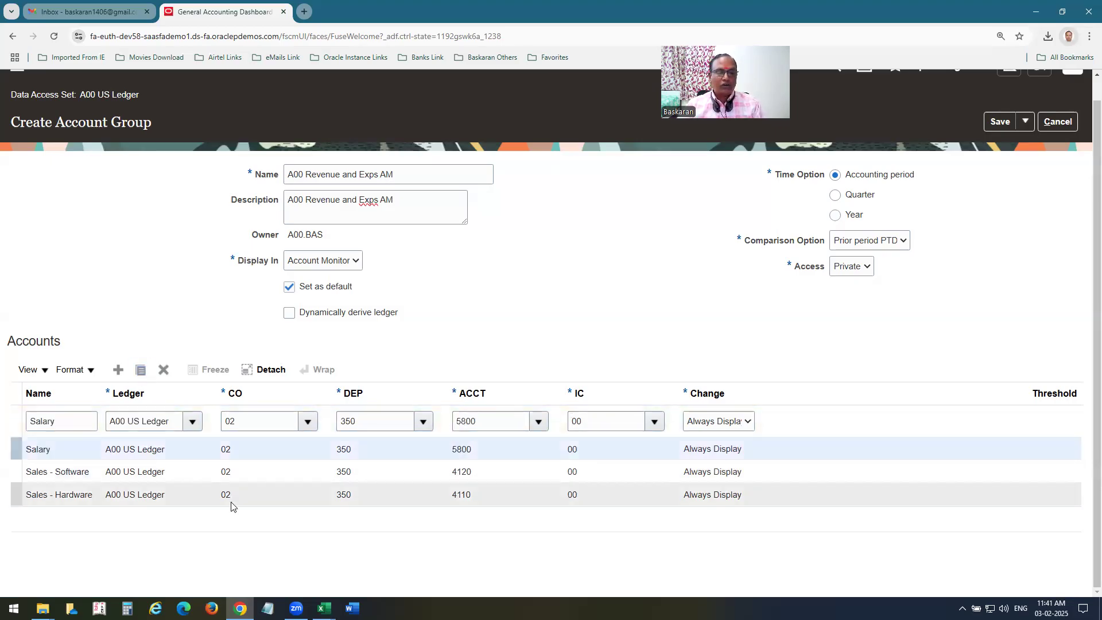
Check account 7110 in the workbook and set the new row to Advertisement, 7110.
{"action": "key", "text": "alt+Tab"}
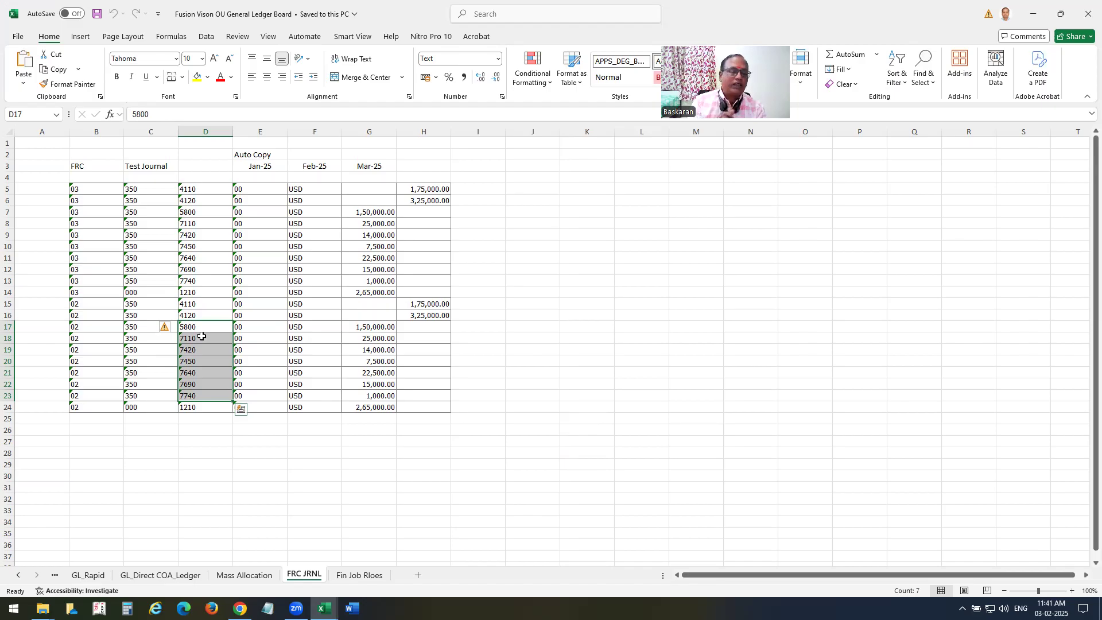
{"action": "left_click", "coordinate": [190, 341]}
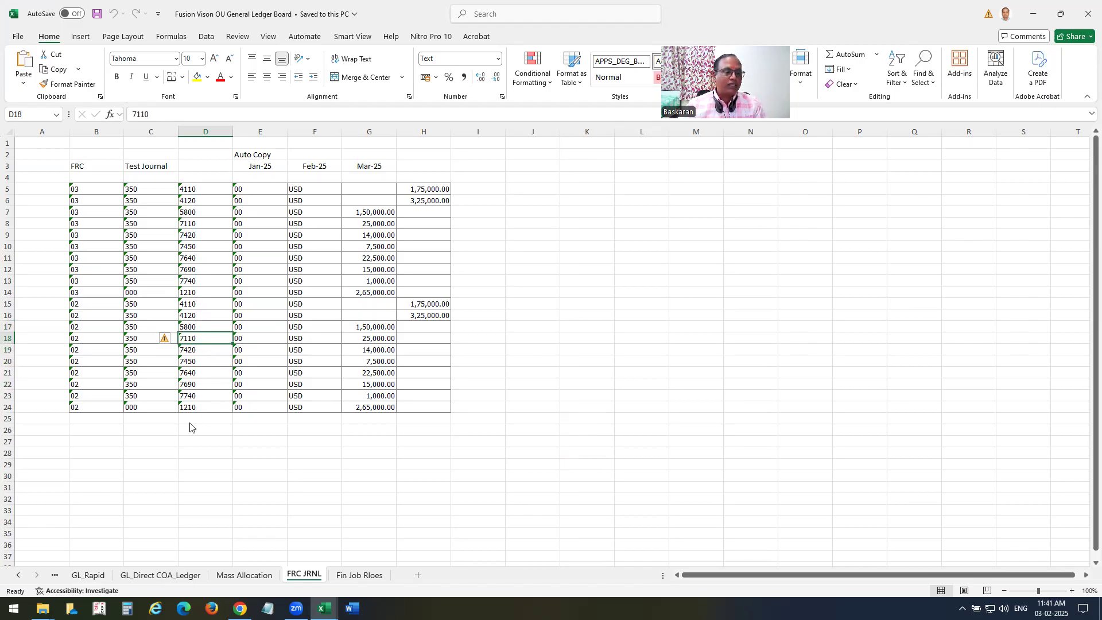
{"action": "key", "text": "alt+Tab"}
{"action": "left_click_drag", "start_coordinate": [67, 422], "coordinate": [0, 423]}
{"action": "type", "text": "Adv"}
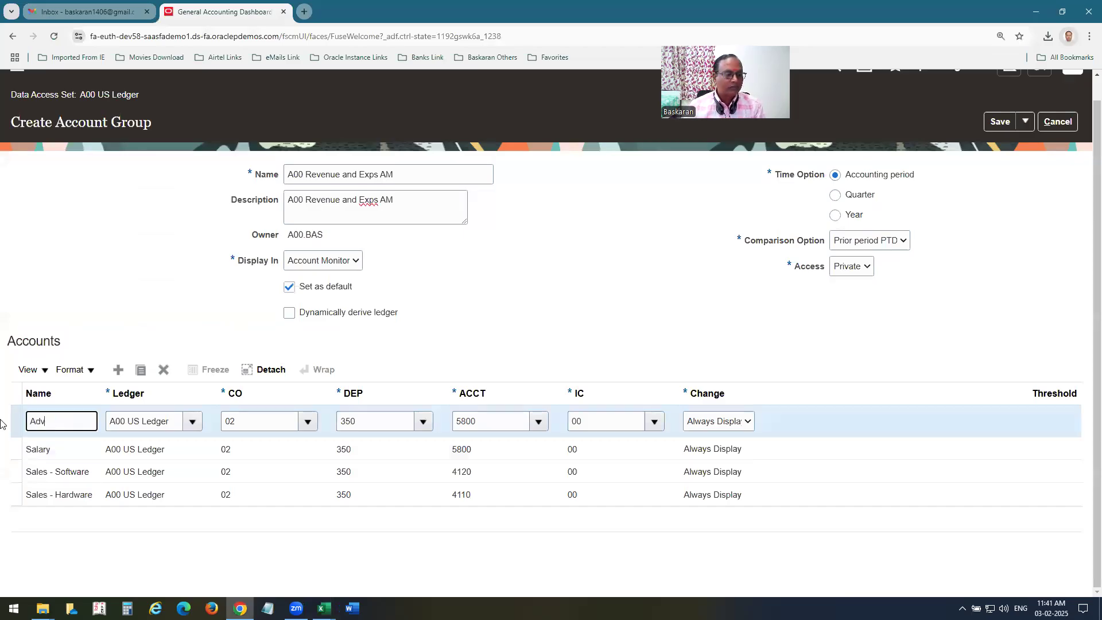
{"action": "type", "text": "ertisement"}
{"action": "key", "text": "Tab"}
{"action": "key", "text": "Tab"}
{"action": "key", "text": "Tab"}
{"action": "key", "text": "Tab"}
{"action": "type", "text": "7110"}
{"action": "key", "text": "Tab"}
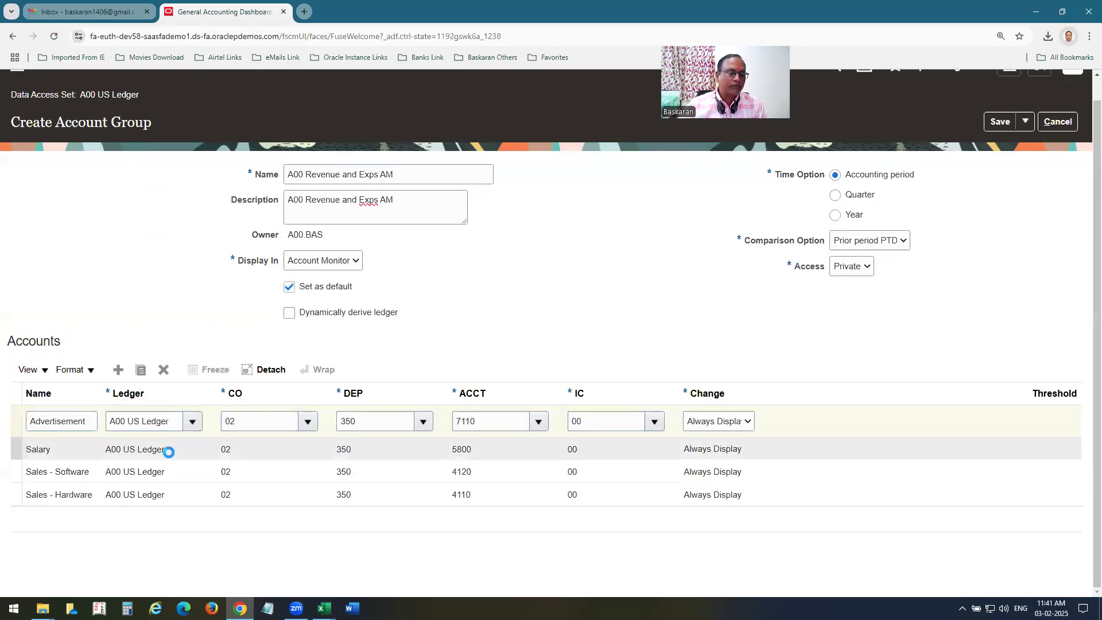
Check account 7420 in the workbook and set the new row to Rent, 7420.
{"action": "key", "text": "alt+Tab"}
{"action": "left_click", "coordinate": [191, 350]}
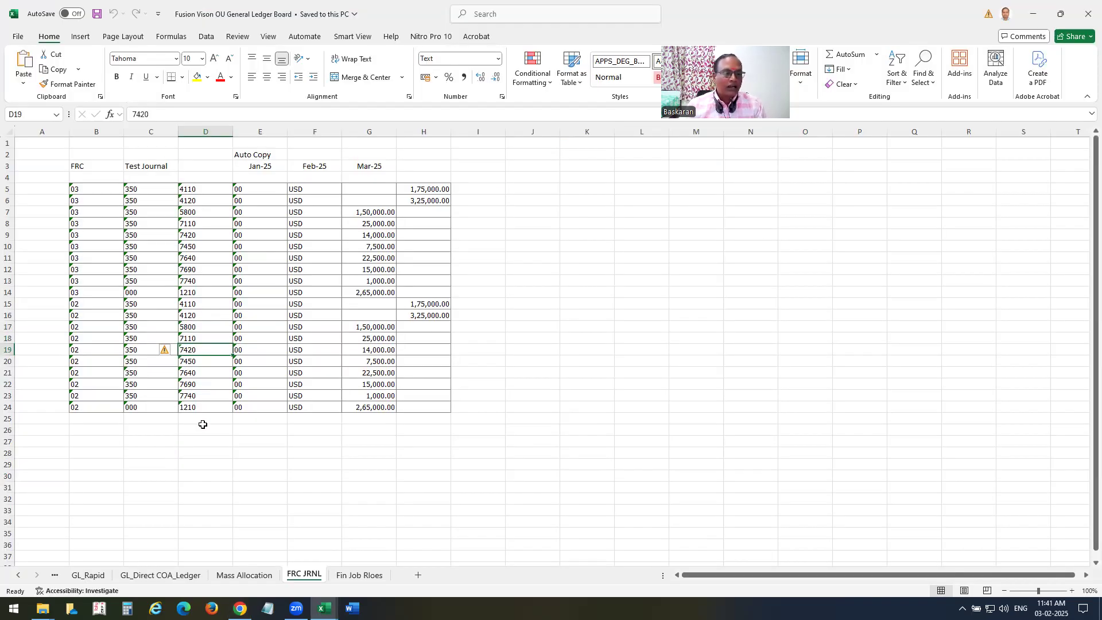
{"action": "key", "text": "alt+Tab"}
{"action": "left_click", "coordinate": [90, 427]}
{"action": "double_click", "coordinate": [90, 427]}
{"action": "type", "text": "Rent"}
{"action": "key", "text": "Tab"}
{"action": "key", "text": "Tab"}
{"action": "key", "text": "Tab"}
{"action": "key", "text": "Tab"}
{"action": "type", "text": "7420"}
{"action": "key", "text": "Tab"}
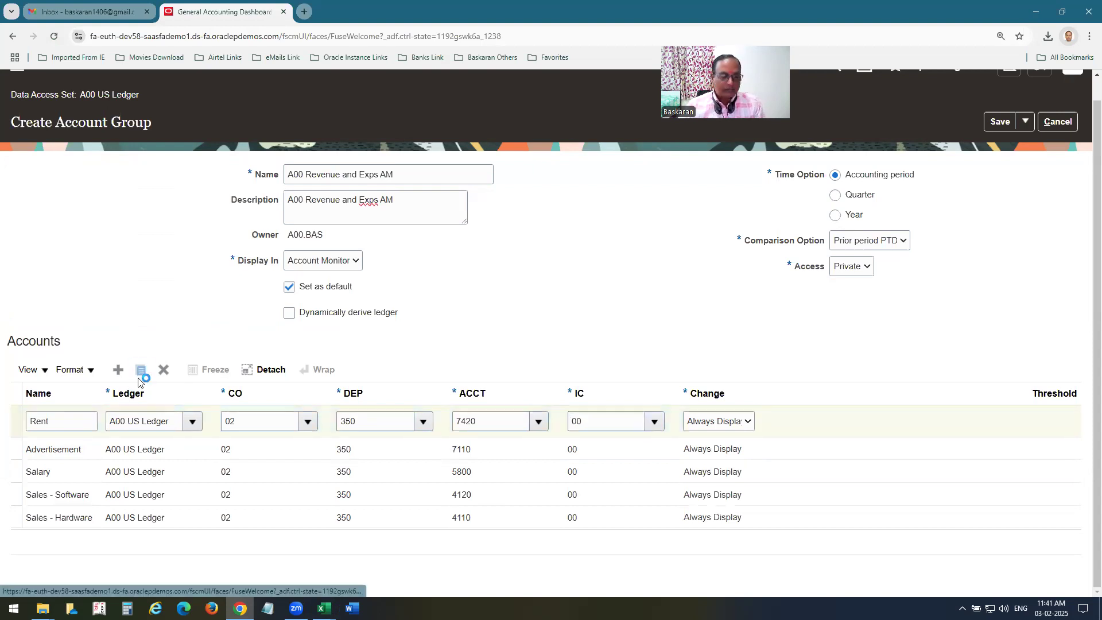
Check account 7450 in the workbook and add a Telephone row with account 7450.
{"action": "key", "text": "alt+Tab"}
{"action": "left_click", "coordinate": [198, 363]}
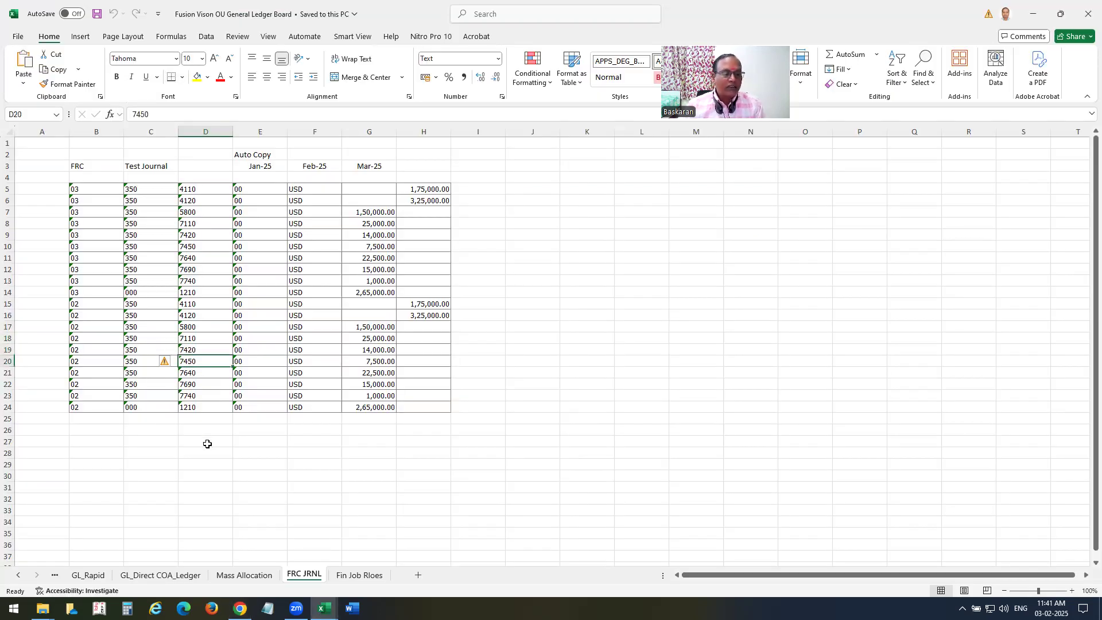
{"action": "key", "text": "alt+Tab"}
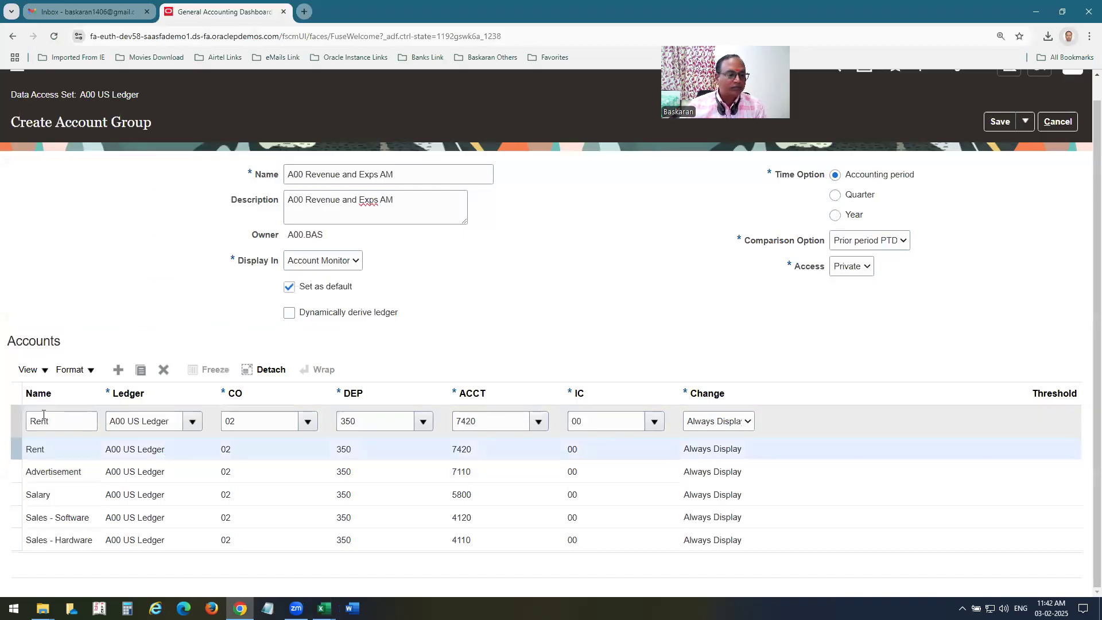
{"action": "left_click", "coordinate": [11, 424]}
{"action": "type", "text": "Telep"}
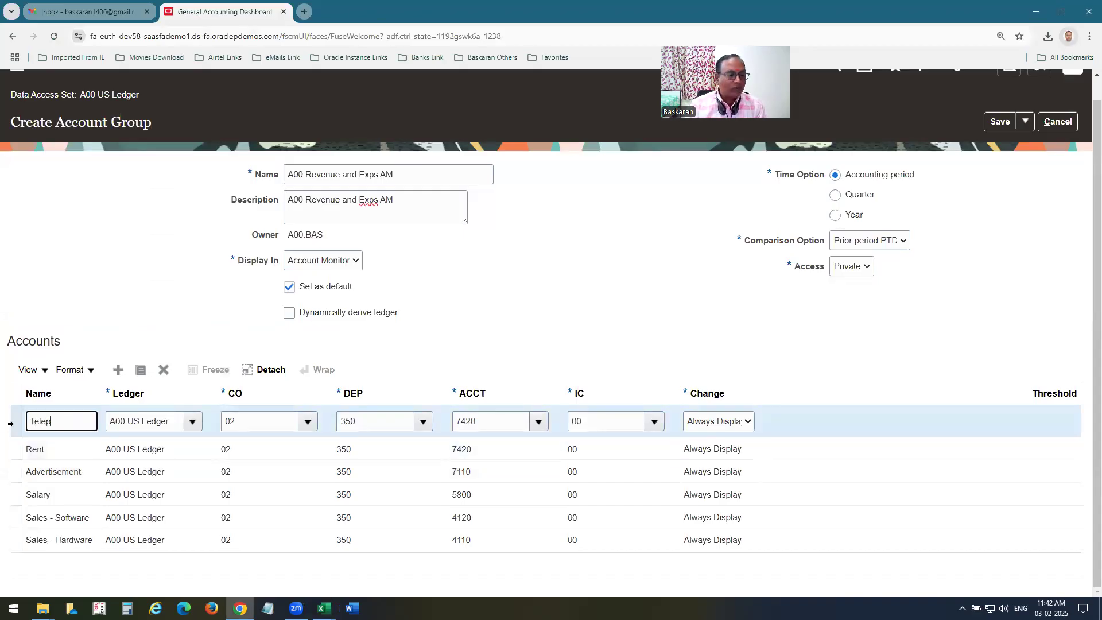
{"action": "type", "text": "hone"}
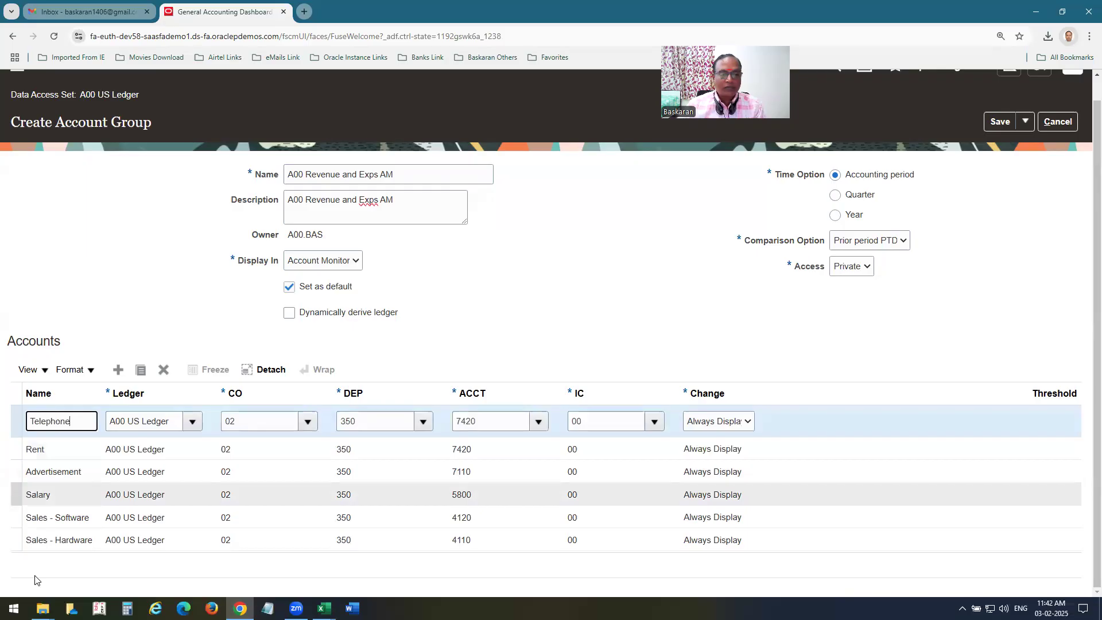
{"action": "left_click_drag", "start_coordinate": [466, 421], "coordinate": [491, 427]}
{"action": "type", "text": "50"}
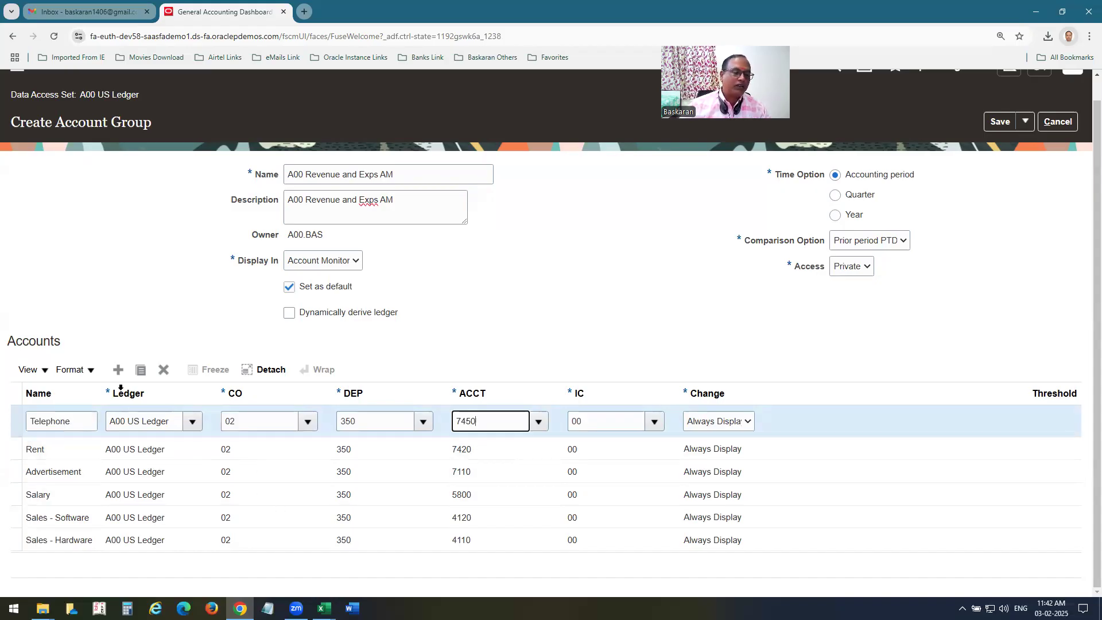
{"action": "left_click", "coordinate": [143, 372]}
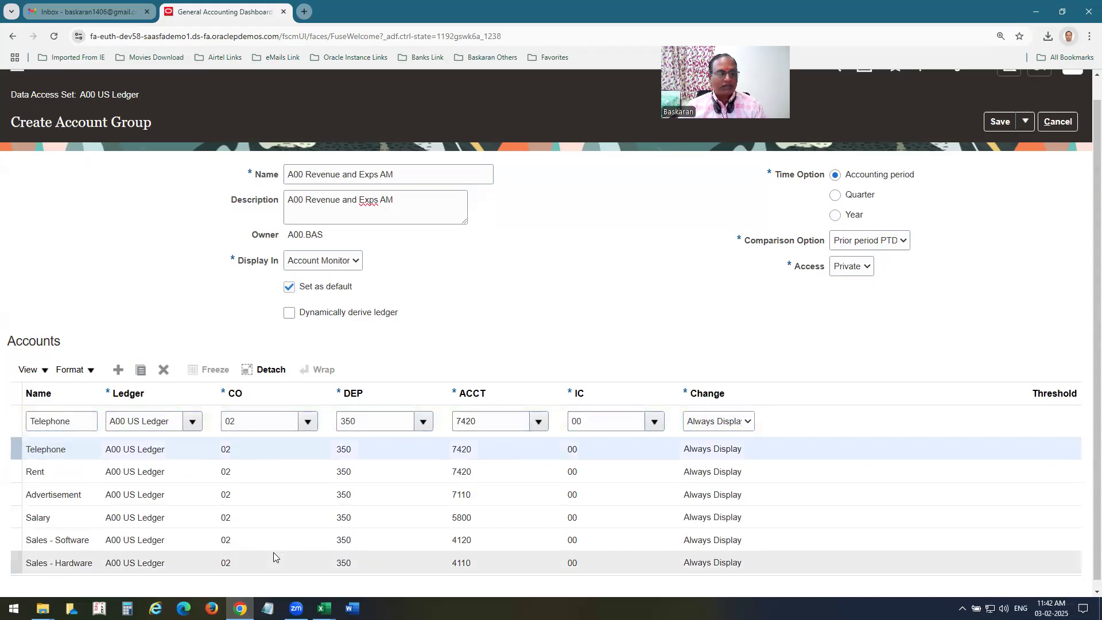
Check account 7640 in the workbook and set the new row to Airfare, 7640.
{"action": "key", "text": "alt+Tab"}
{"action": "left_click", "coordinate": [193, 373]}
{"action": "key", "text": "alt+Tab"}
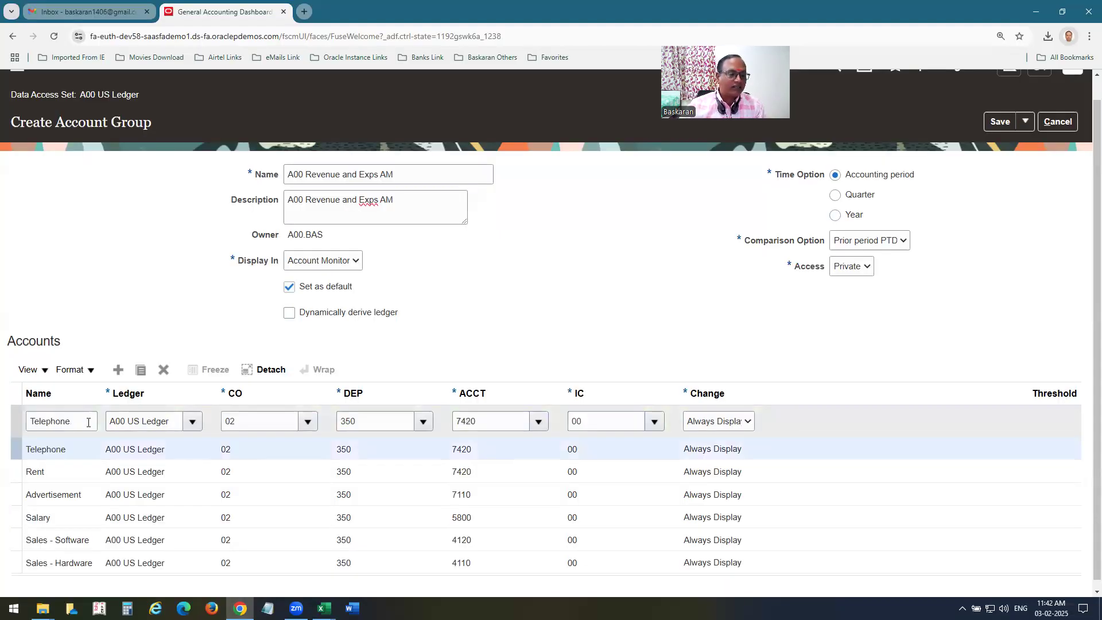
{"action": "left_click_drag", "start_coordinate": [88, 420], "coordinate": [8, 430]}
{"action": "type", "text": "Airfare"}
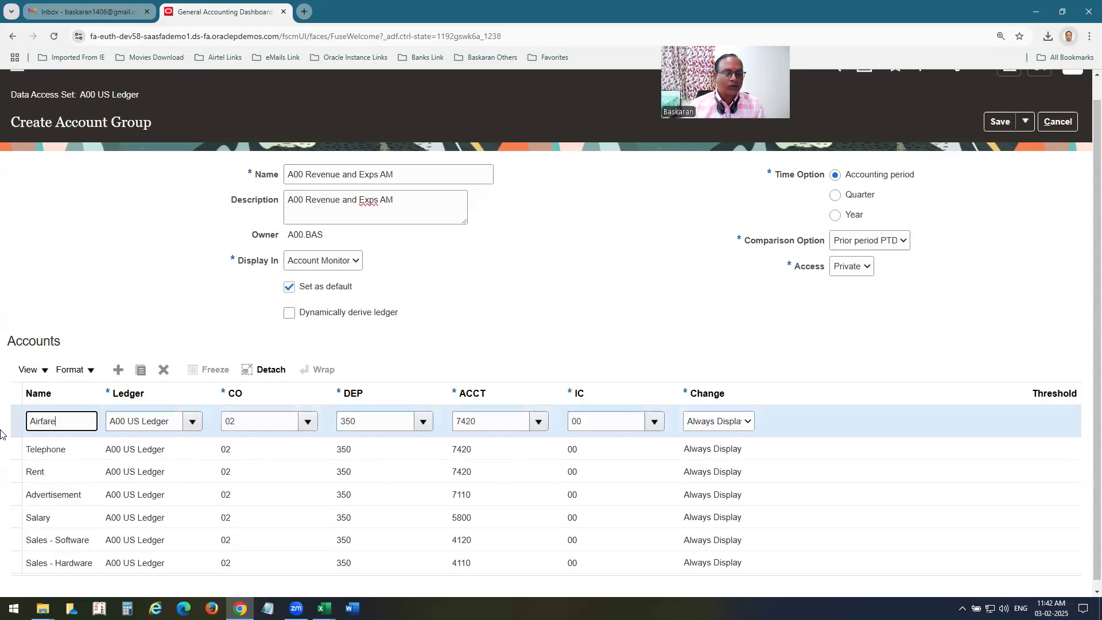
{"action": "left_click_drag", "start_coordinate": [466, 422], "coordinate": [562, 431]}
{"action": "type", "text": "7640"}
{"action": "key", "text": "Tab"}
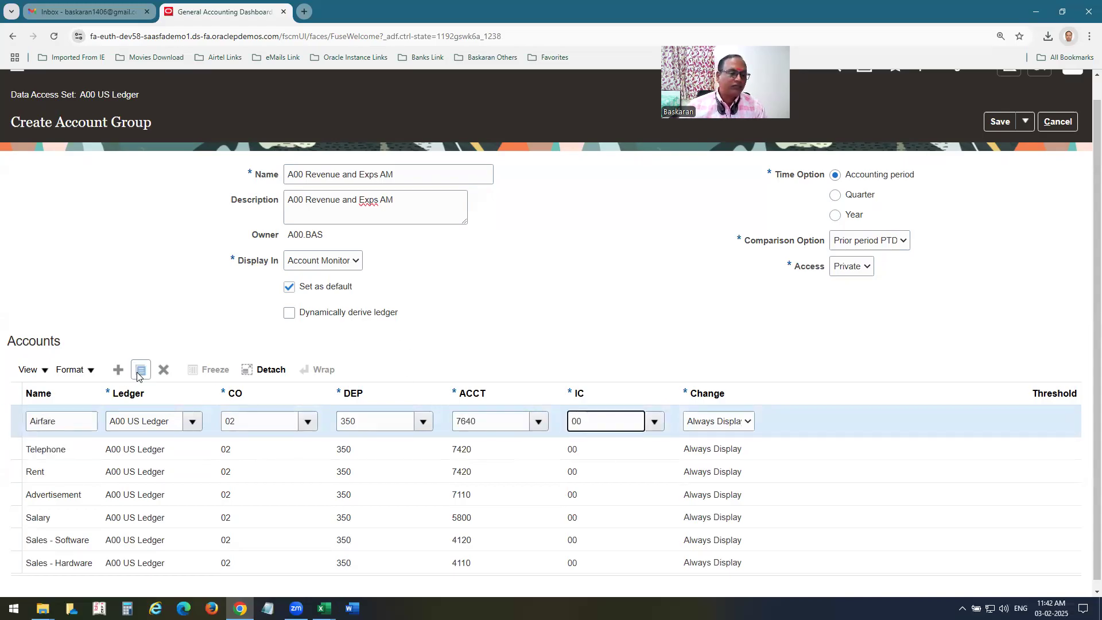
Duplicate the row as Meals with account 7690.
{"action": "left_click", "coordinate": [140, 371]}
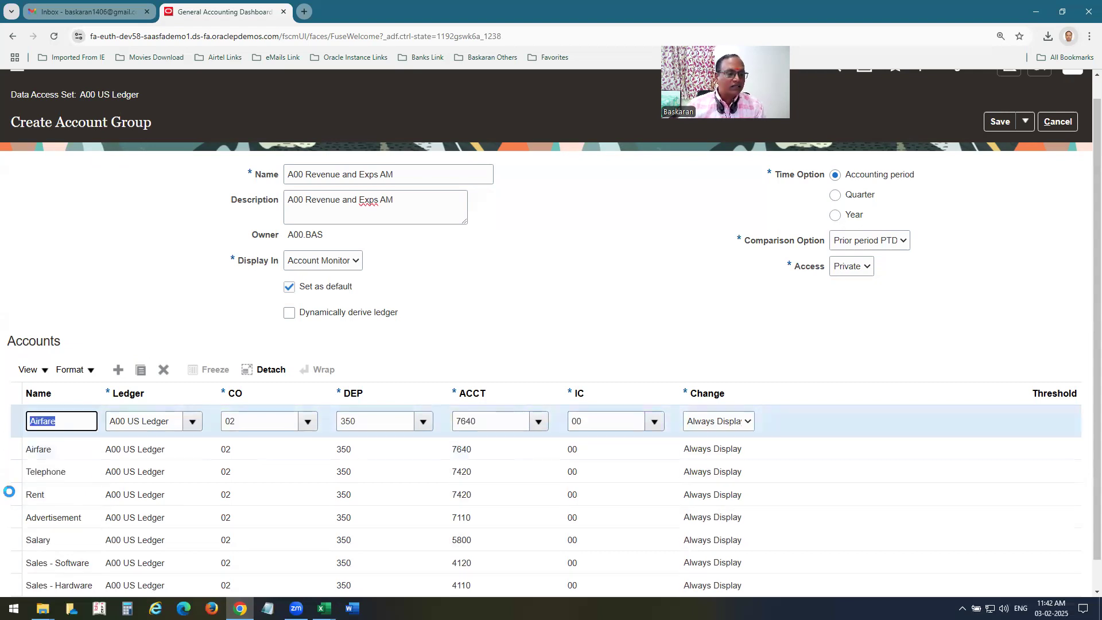
{"action": "type", "text": "Meals"}
{"action": "key", "text": "Tab"}
{"action": "key", "text": "Tab"}
{"action": "key", "text": "Tab"}
{"action": "key", "text": "Tab"}
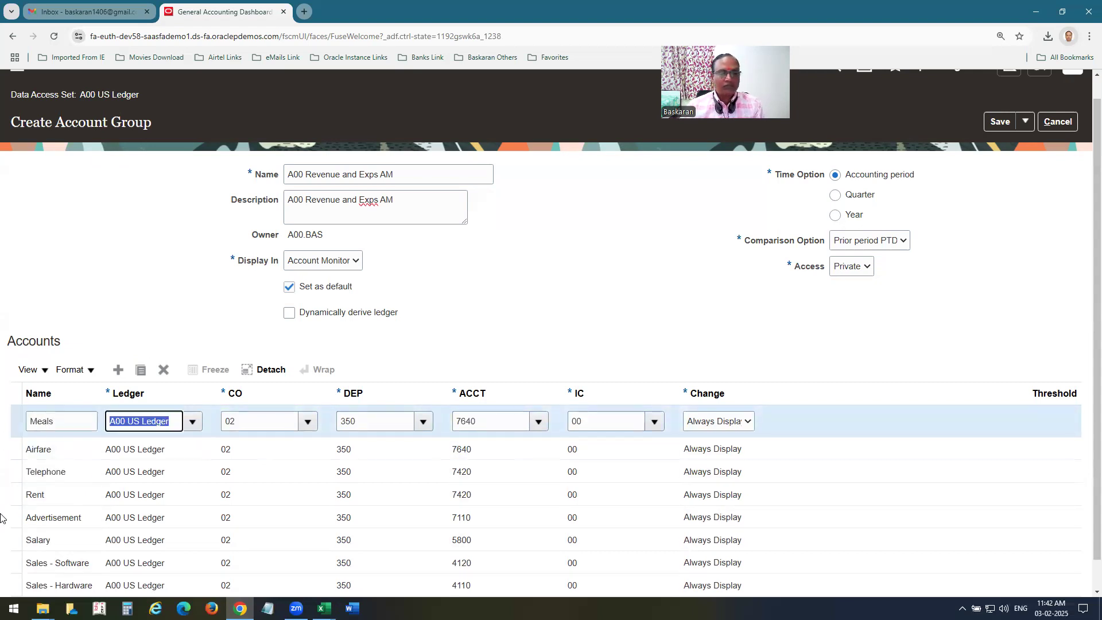
{"action": "type", "text": "7690"}
{"action": "key", "text": "Tab"}
{"action": "left_click", "coordinate": [141, 370]}
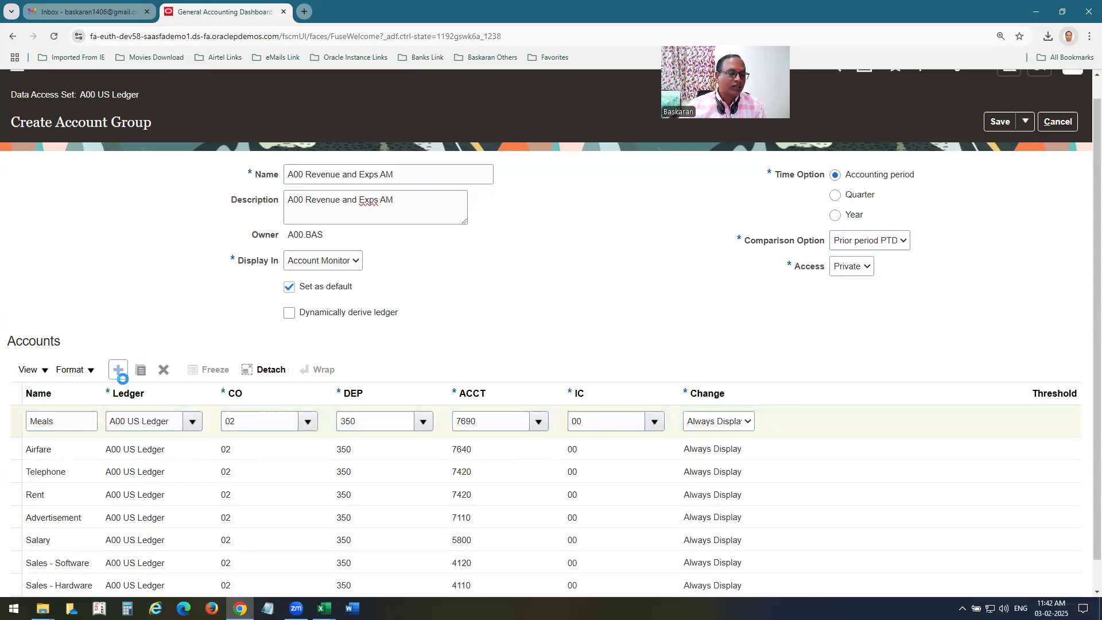
Add a Misc Exps row with account 7740, cross-check the workbook, and open the Save options.
{"action": "left_click", "coordinate": [73, 420]}
{"action": "key", "text": "BackSpace"}
{"action": "key", "text": "BackSpace"}
{"action": "type", "text": "isc Ex[s"}
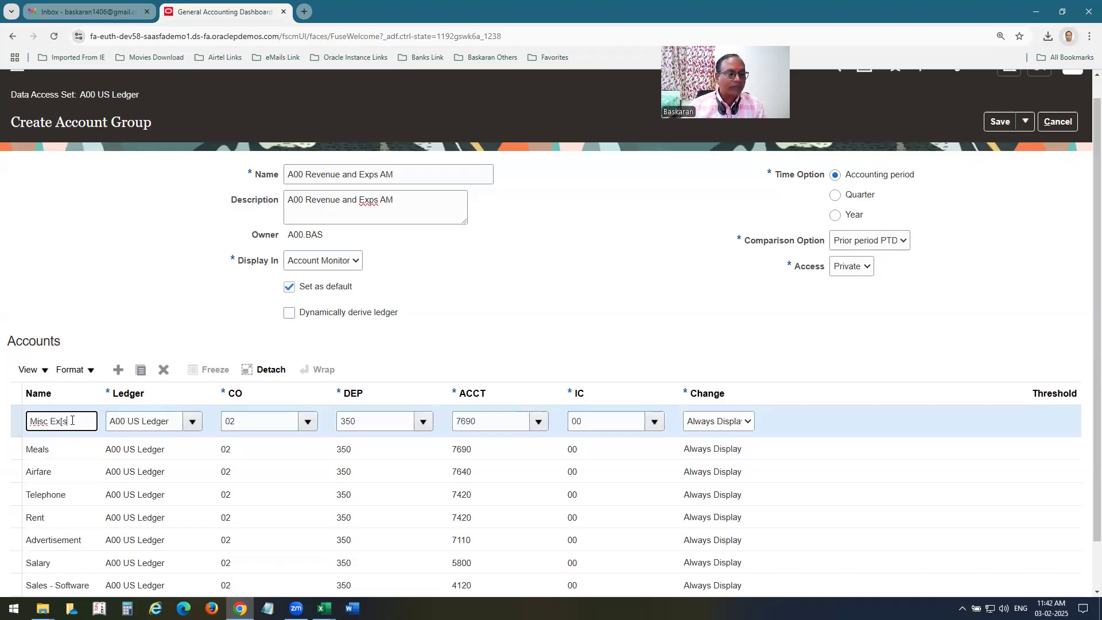
{"action": "key", "text": "BackSpace"}
{"action": "key", "text": "BackSpace"}
{"action": "type", "text": "ps"}
{"action": "left_click", "coordinate": [482, 421]}
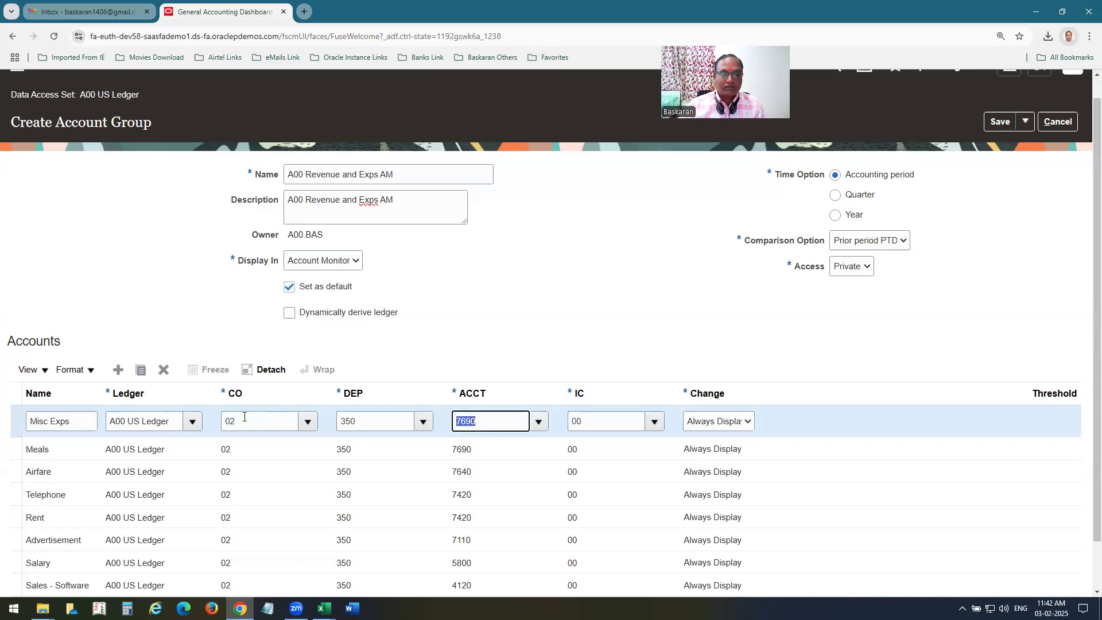
{"action": "type", "text": "7740"}
{"action": "key", "text": "Tab"}
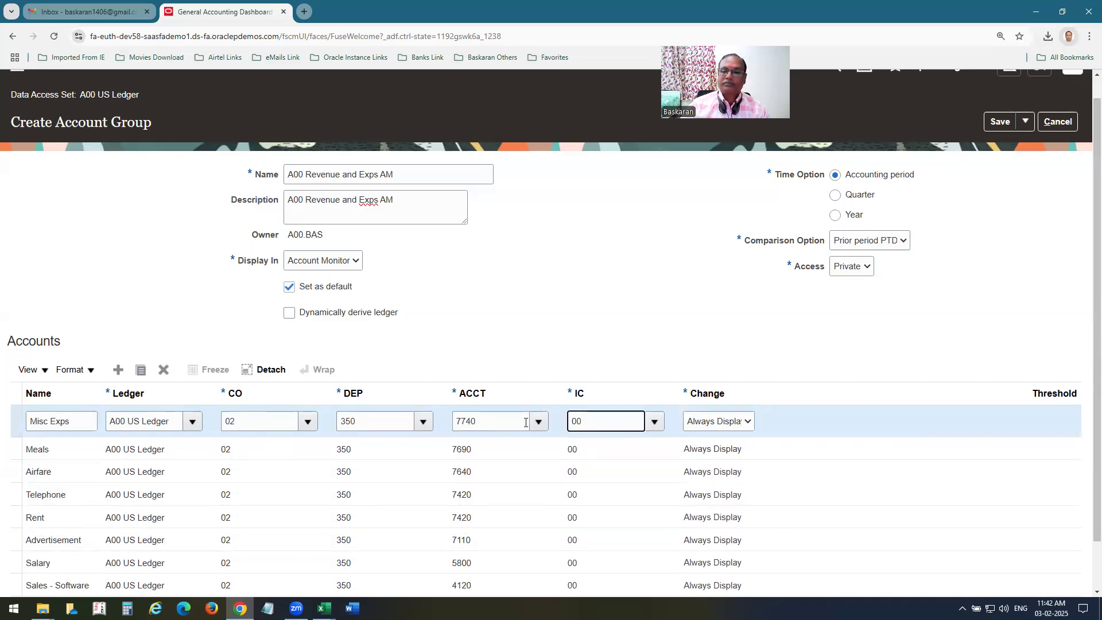
{"action": "key", "text": "alt+Tab"}
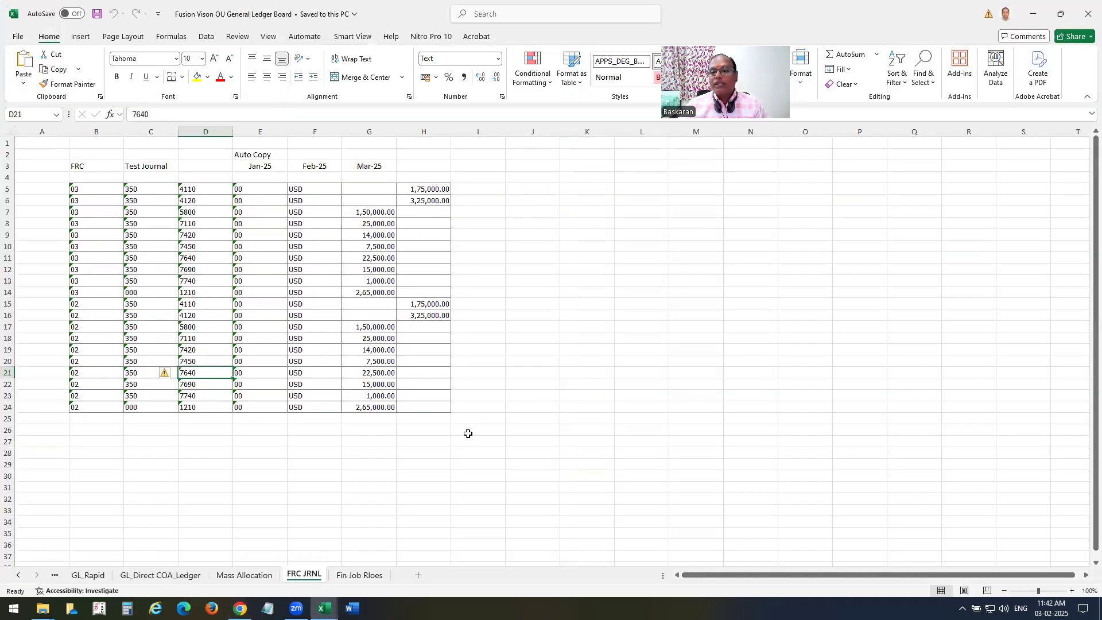
{"action": "key", "text": "alt+Tab"}
{"action": "left_click", "coordinate": [1024, 123]}
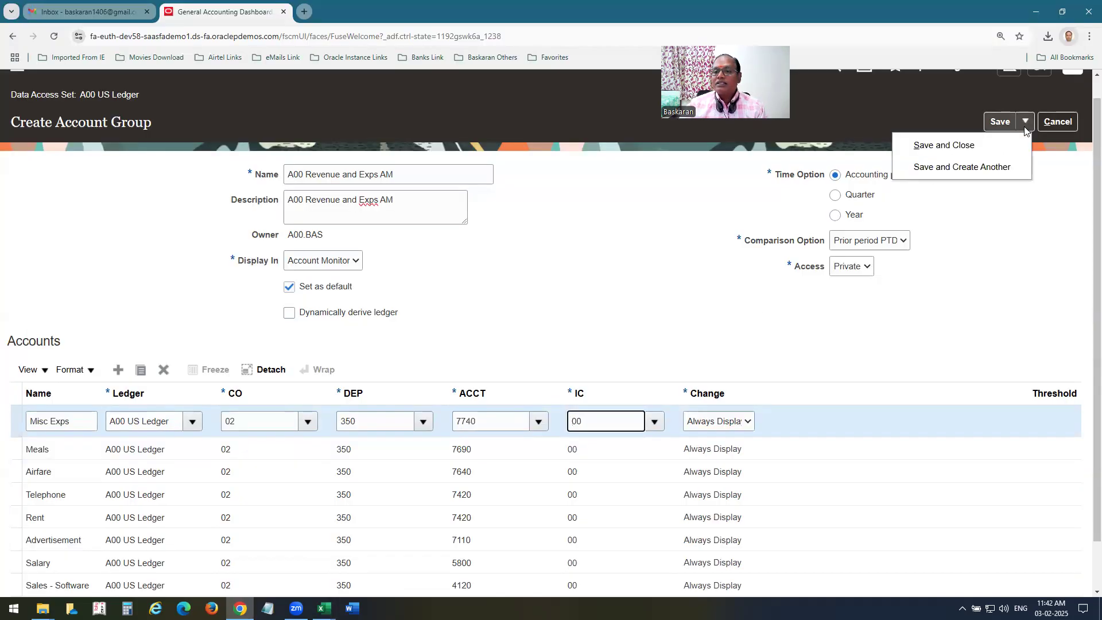
Save and close the A00 Revenue and Exps AM group, review its Feb-25 Account Monitor balances, then go home.
{"action": "left_click", "coordinate": [944, 145]}
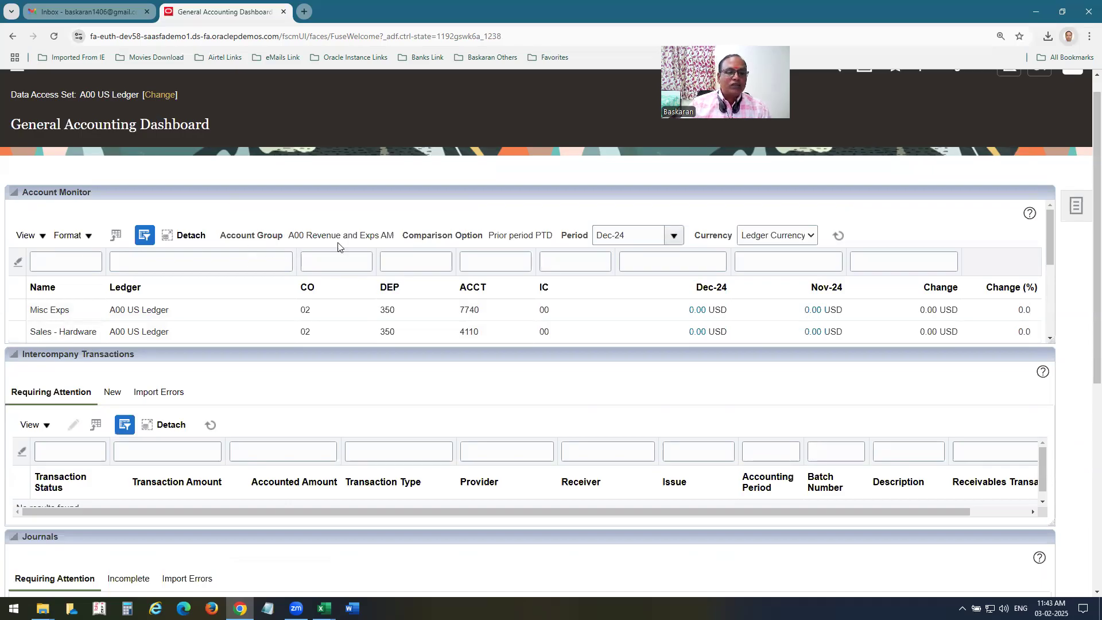
{"action": "left_click", "coordinate": [674, 236]}
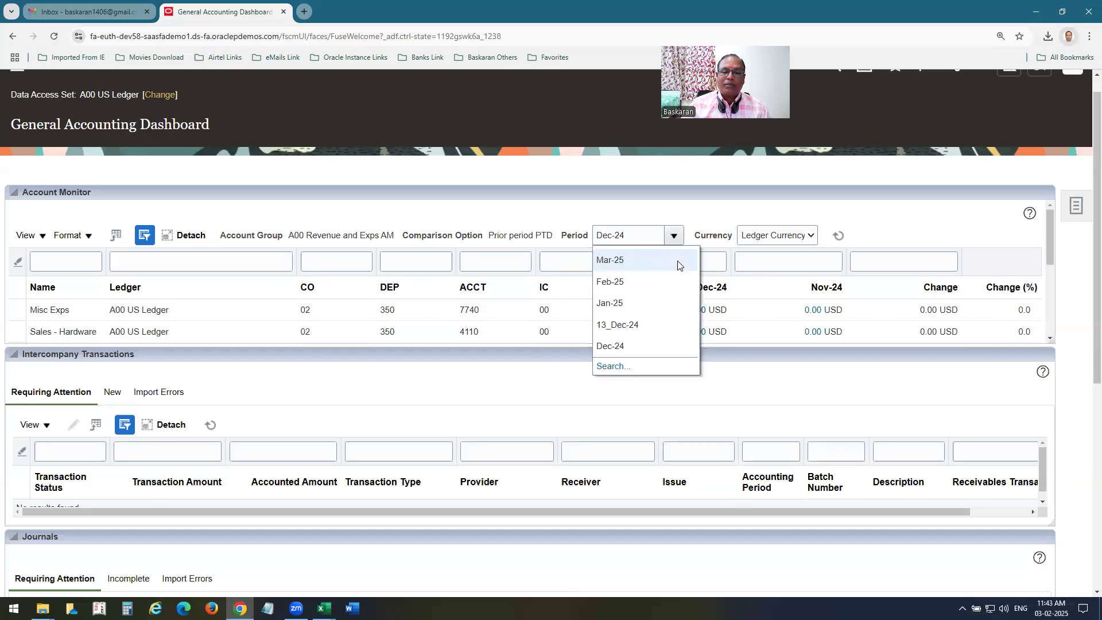
{"action": "left_click", "coordinate": [624, 285]}
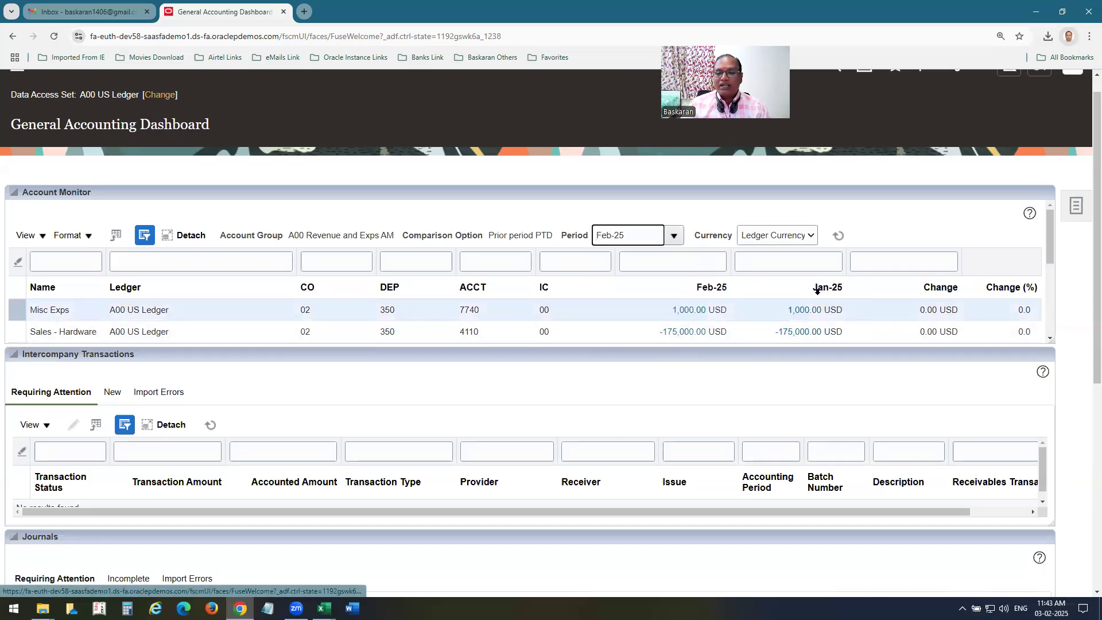
{"action": "left_click_drag", "start_coordinate": [1051, 240], "coordinate": [1051, 306]}
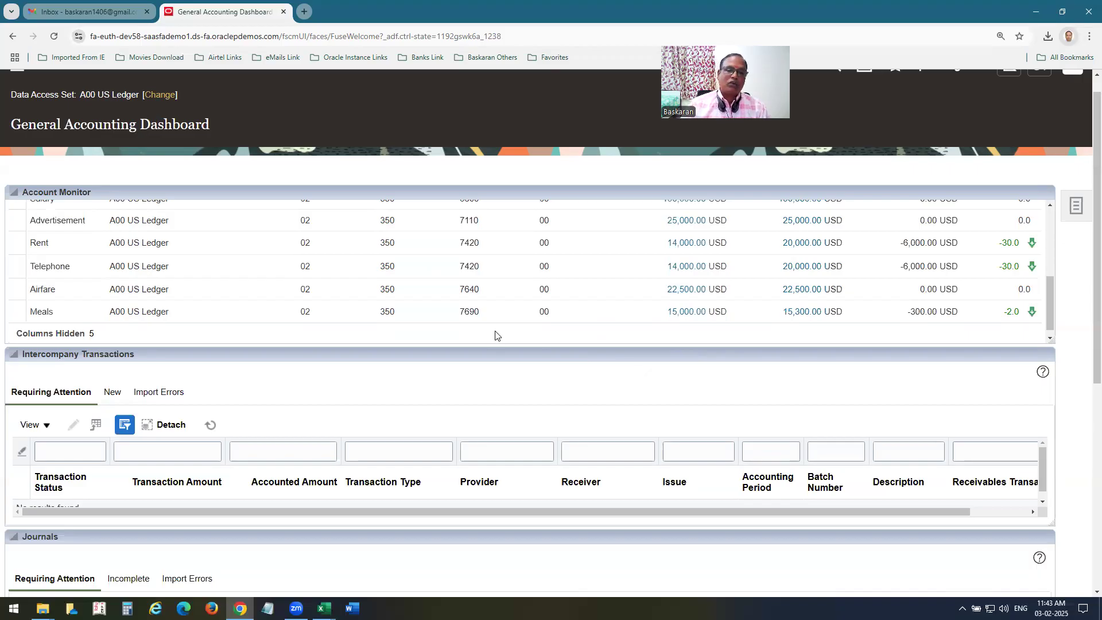
{"action": "scroll", "coordinate": [495, 334], "scroll_direction": "up", "scroll_amount": 5}
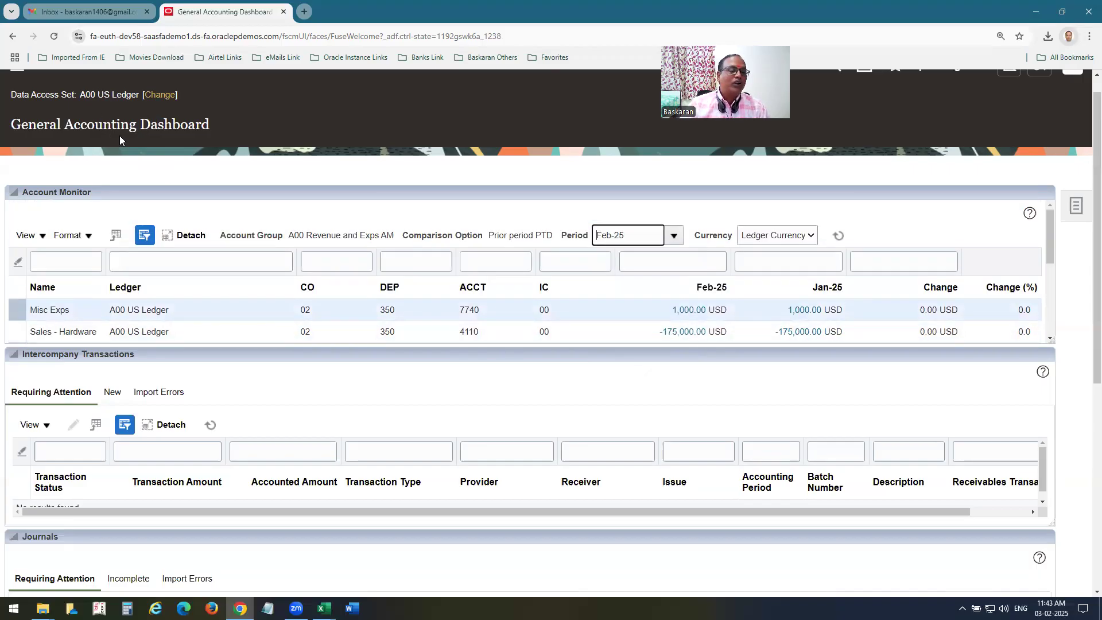
{"action": "scroll", "coordinate": [130, 139], "scroll_direction": "up", "scroll_amount": 2}
{"action": "left_click", "coordinate": [93, 92]}
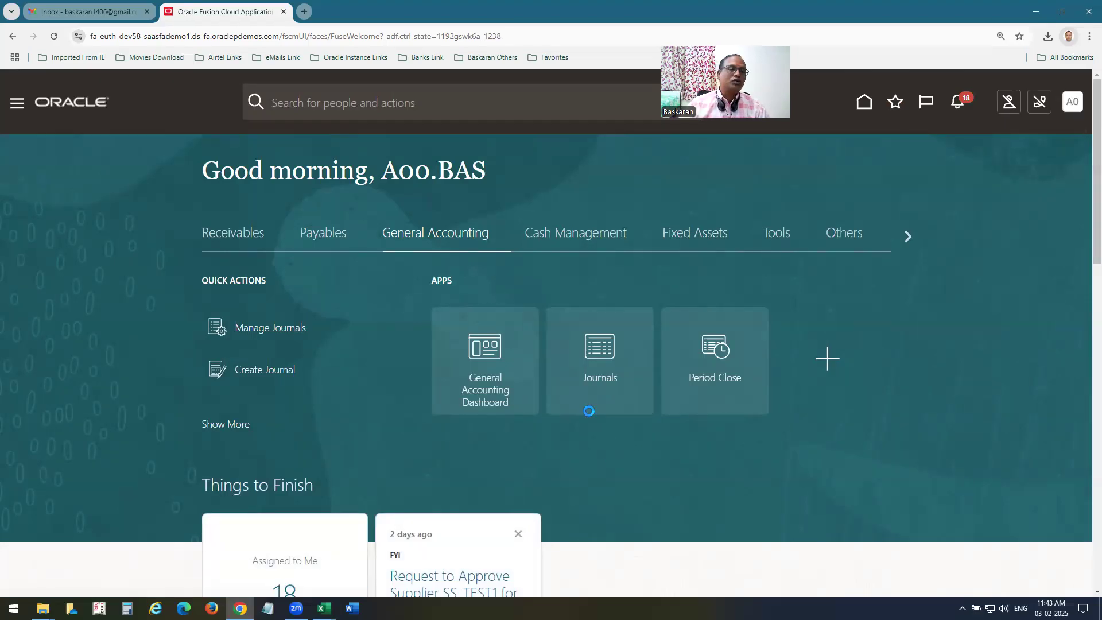
Create a journal with batch name 'A00 Account Monitor Test'.
{"action": "left_click", "coordinate": [589, 411]}
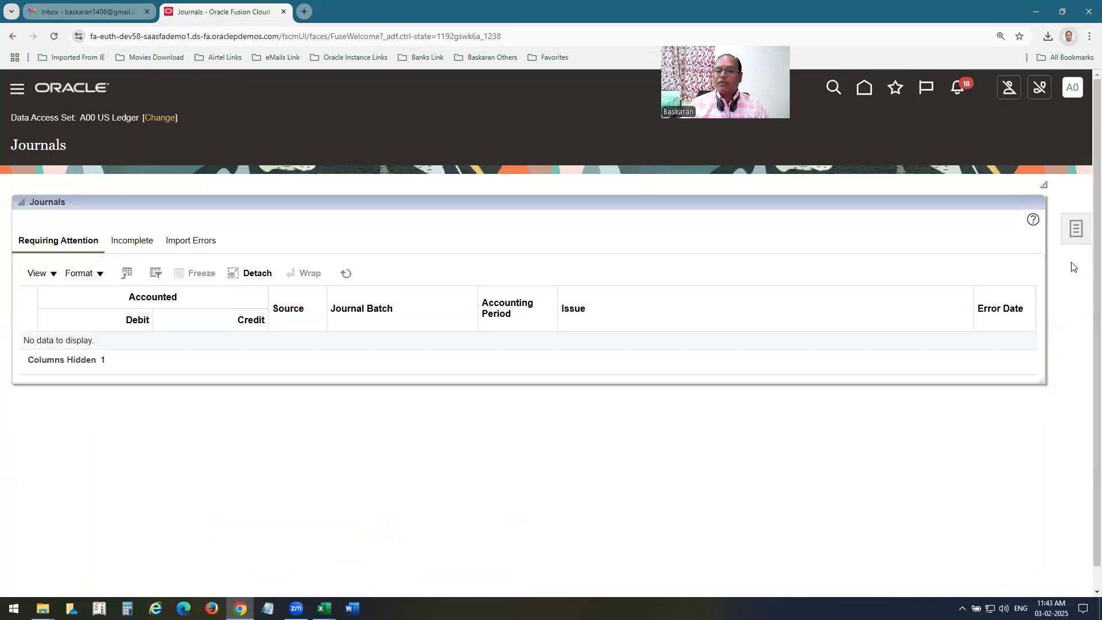
{"action": "left_click", "coordinate": [1076, 228]}
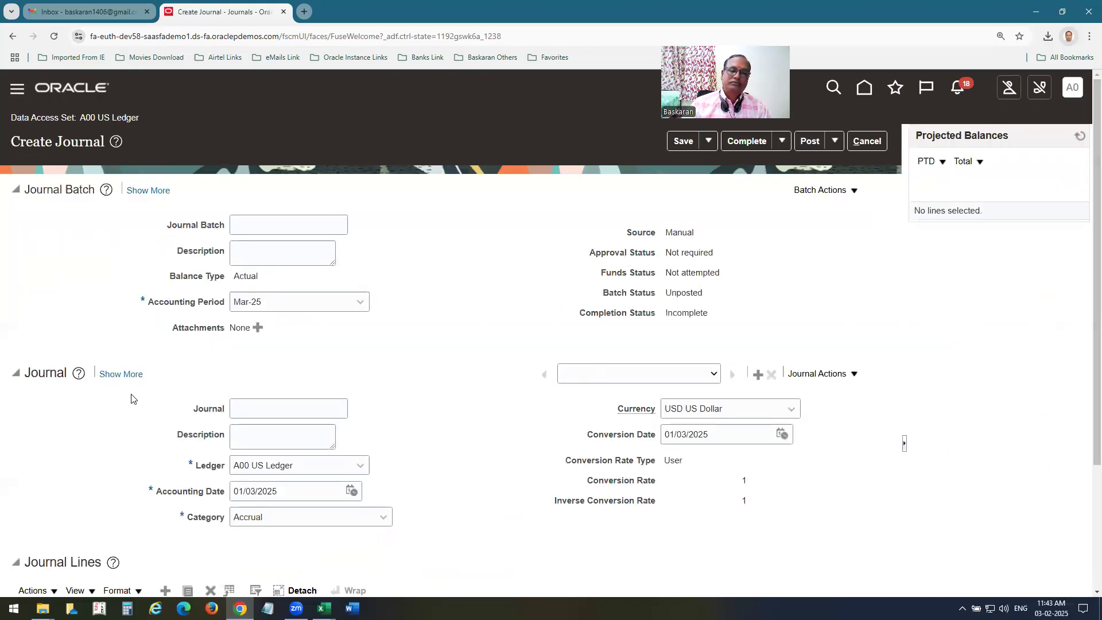
{"action": "left_click", "coordinate": [293, 229]}
{"action": "type", "text": "A00 Account Monito"}
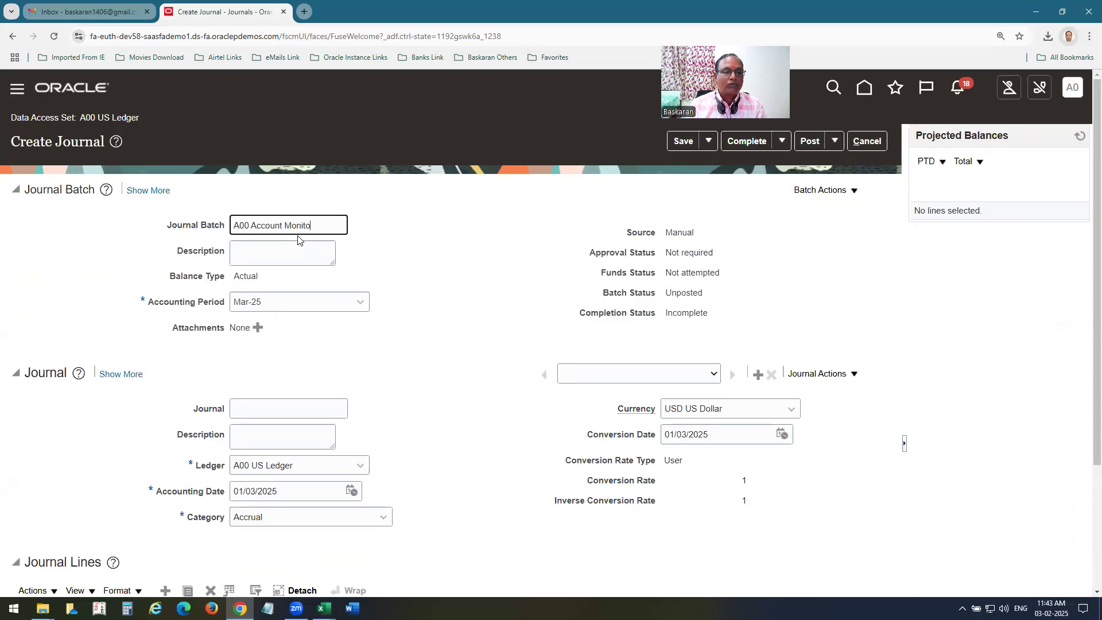
{"action": "type", "text": "r Test"}
{"action": "key", "text": "ctrl+a"}
{"action": "key", "text": "ctrl+c"}
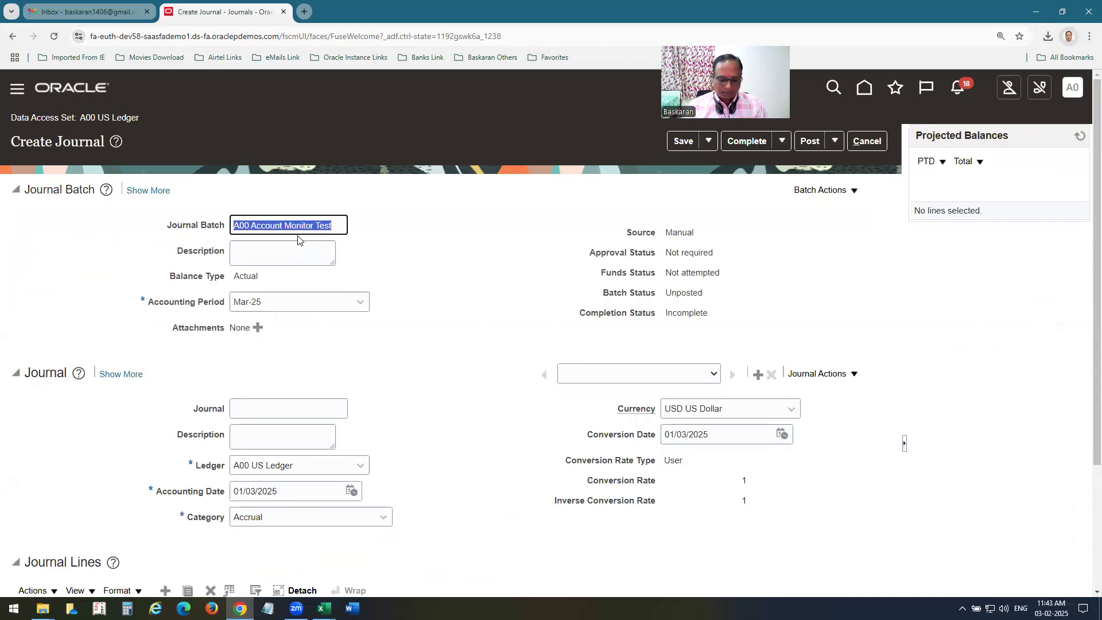
{"action": "key", "text": "Tab"}
{"action": "key", "text": "Tab"}
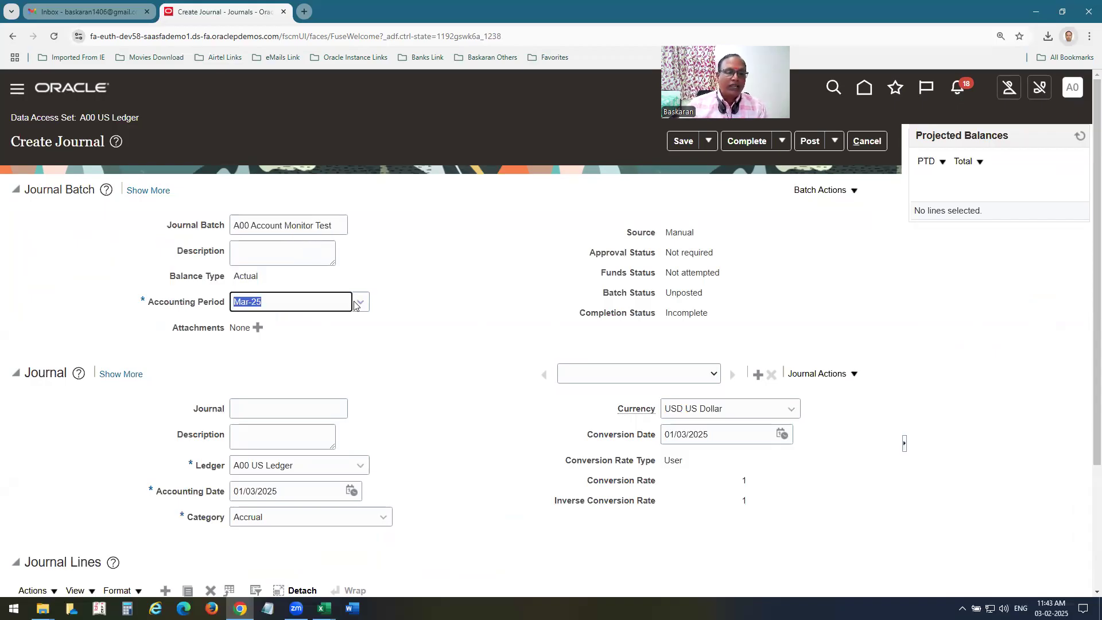
Set the accounting period to Feb-25 and name the journal 'A00 Account Monitor Test'.
{"action": "left_click", "coordinate": [360, 301]}
{"action": "left_click", "coordinate": [252, 394]}
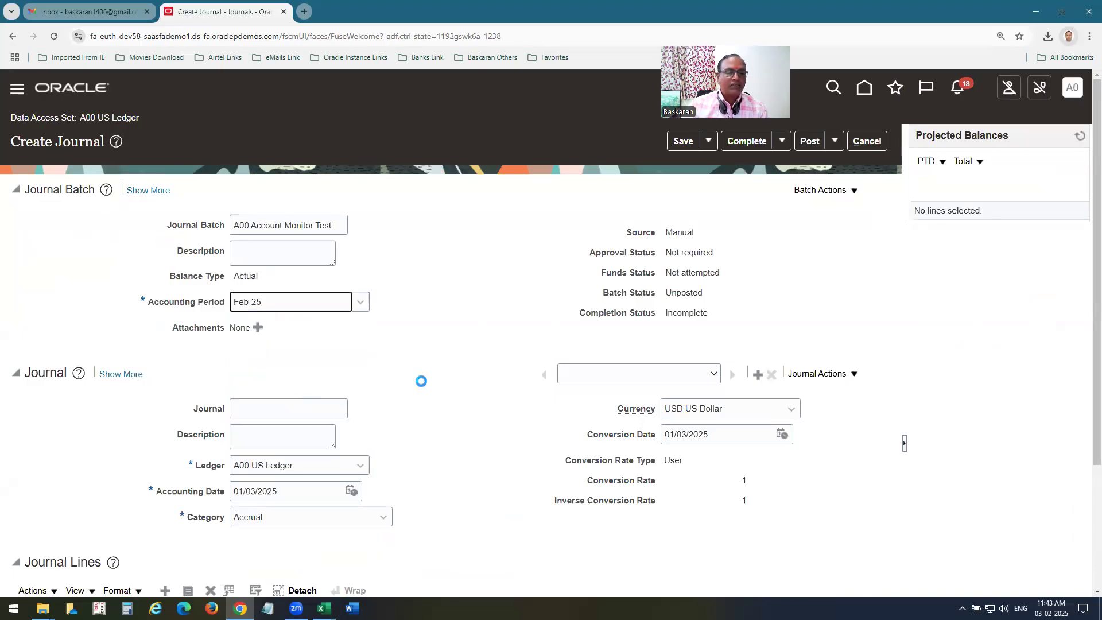
{"action": "scroll", "coordinate": [419, 386], "scroll_direction": "down", "scroll_amount": 2}
{"action": "left_click", "coordinate": [264, 296]}
{"action": "key", "text": "ctrl+v"}
{"action": "scroll", "coordinate": [264, 296], "scroll_direction": "down", "scroll_amount": 1}
{"action": "left_click", "coordinate": [180, 486]}
{"action": "type", "text": "02-350-"}
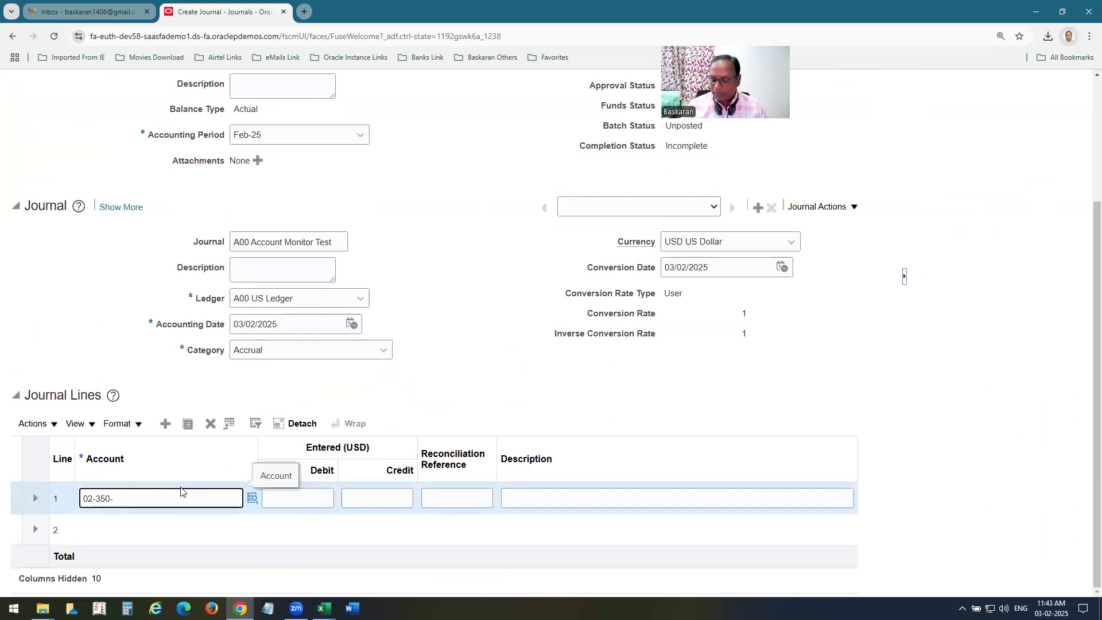
{"action": "type", "text": "5800-00"}
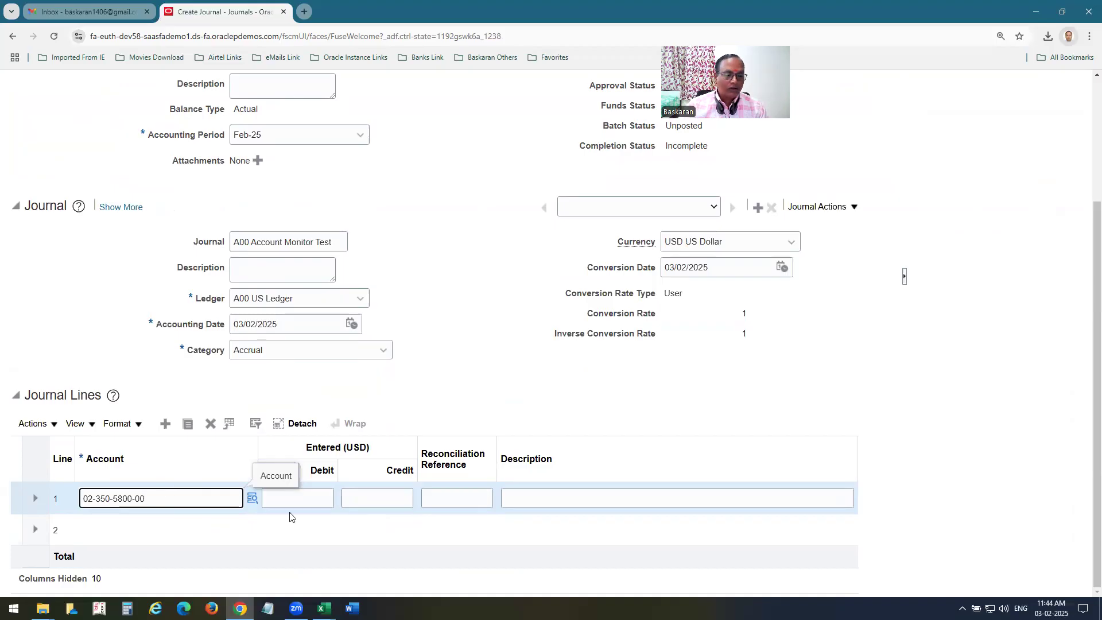
{"action": "left_click", "coordinate": [298, 496]}
{"action": "type", "text": "12000"}
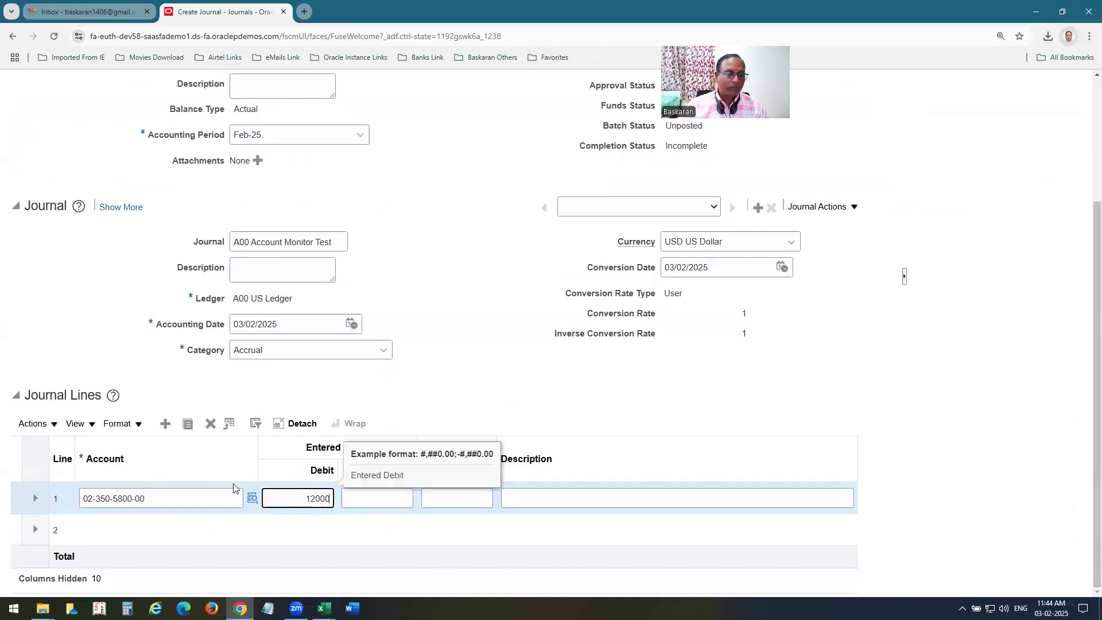
{"action": "left_click", "coordinate": [113, 530]}
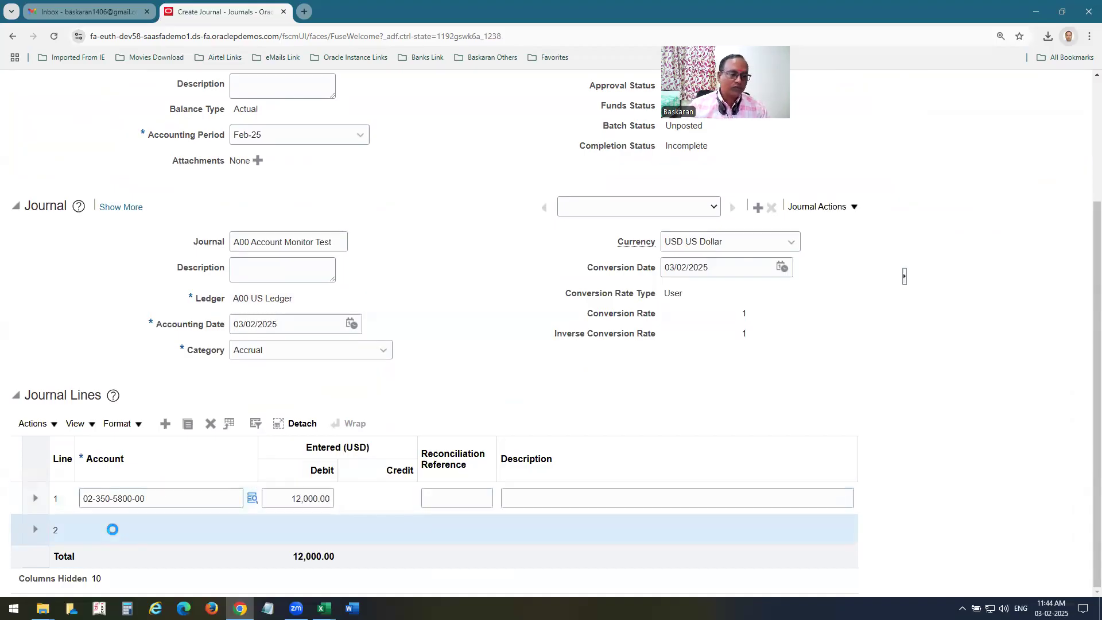
{"action": "type", "text": "02-32"}
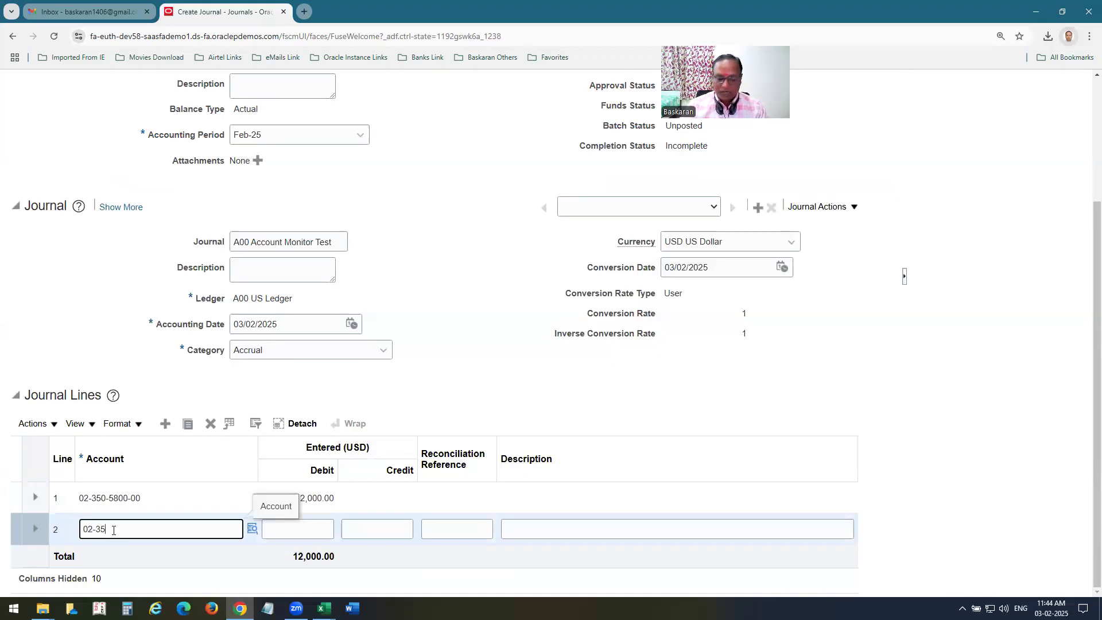
{"action": "type", "text": "0-11"}
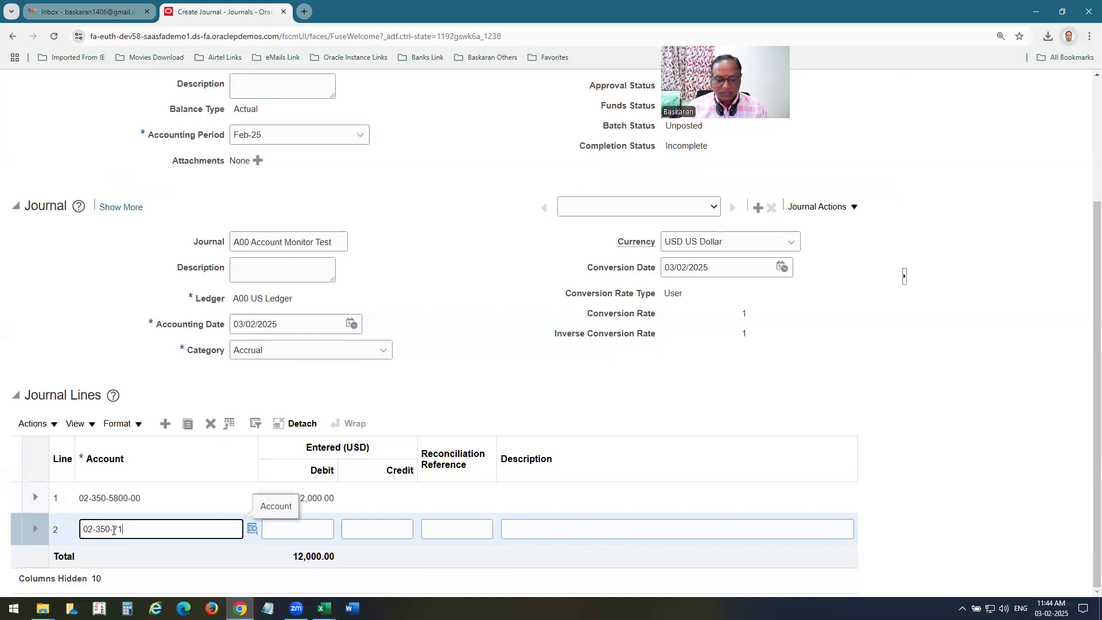
{"action": "left_click", "coordinate": [380, 526]}
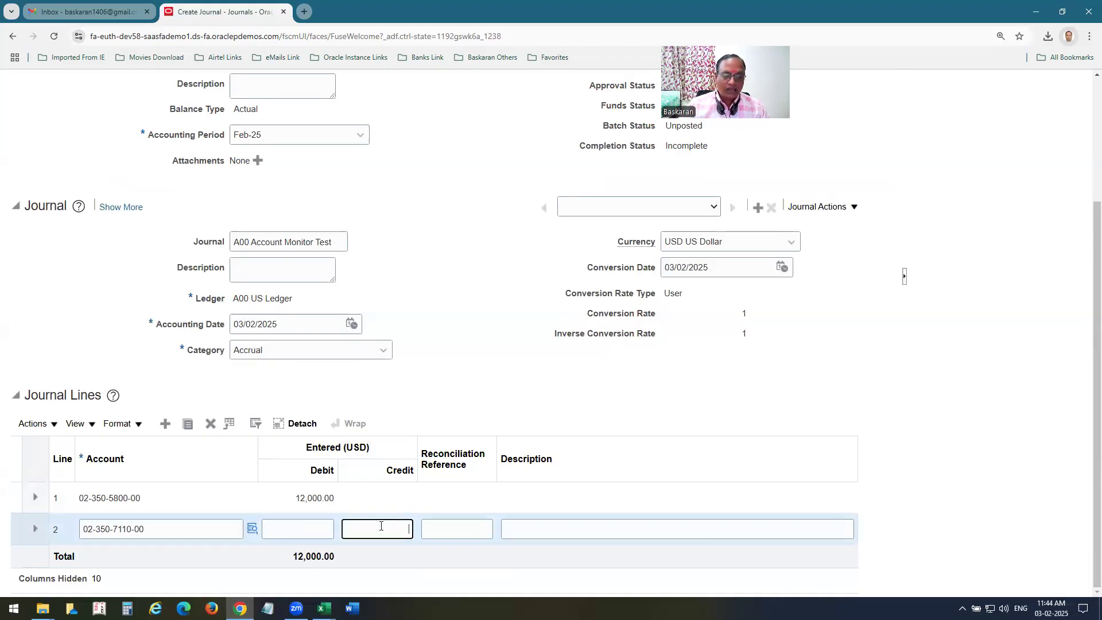
{"action": "type", "text": "7000"}
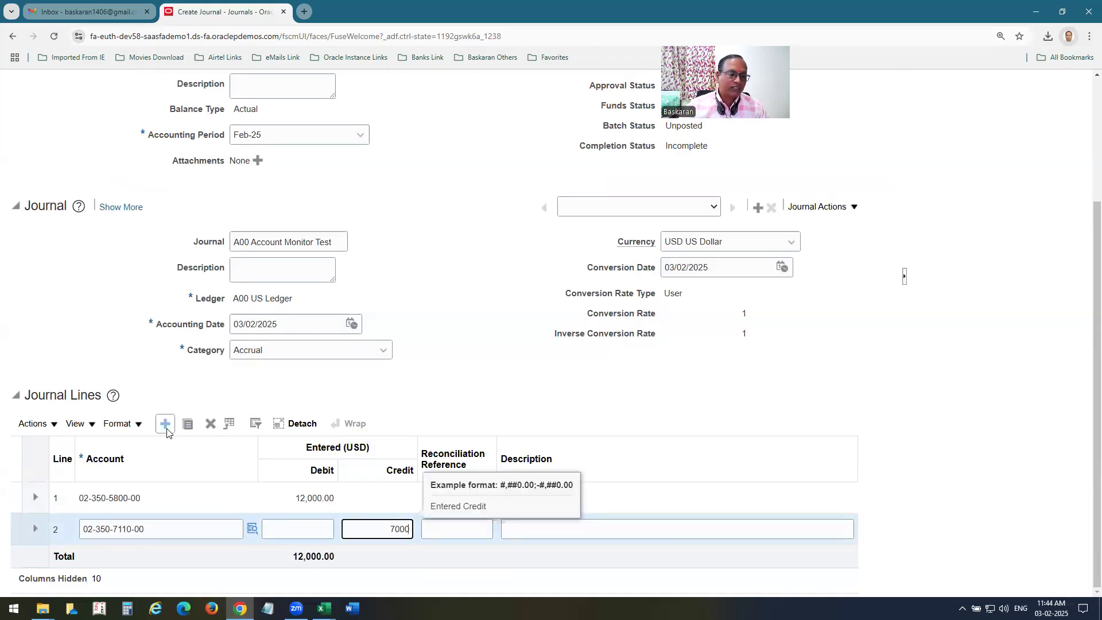
Add line 3 crediting 25,000 to 02-350-4110.
{"action": "left_click", "coordinate": [138, 498]}
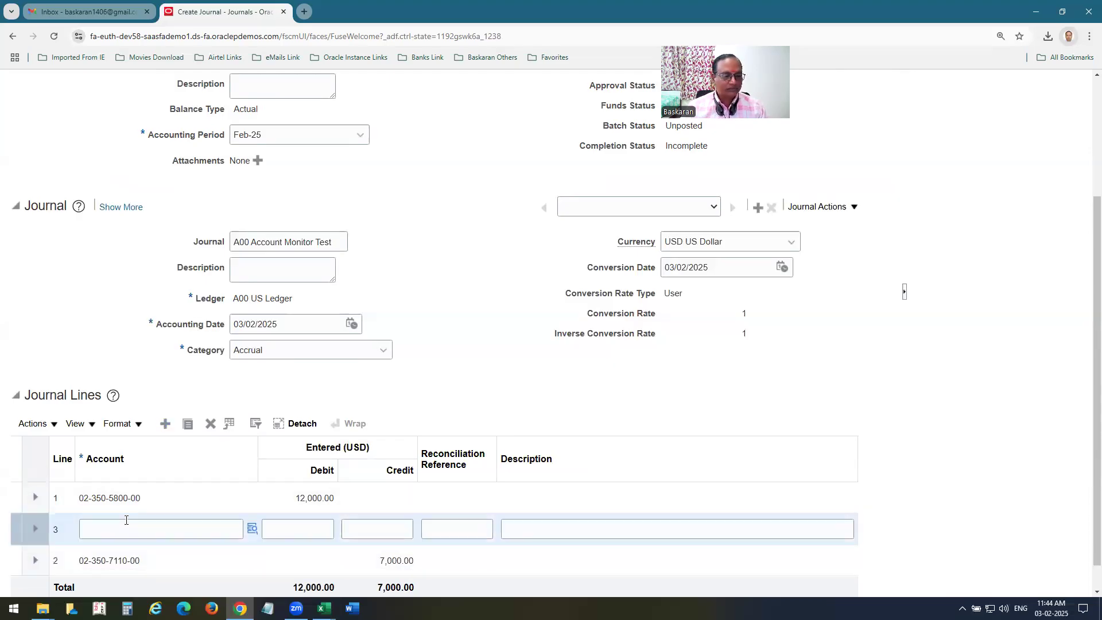
{"action": "type", "text": "02-350-4110-00"}
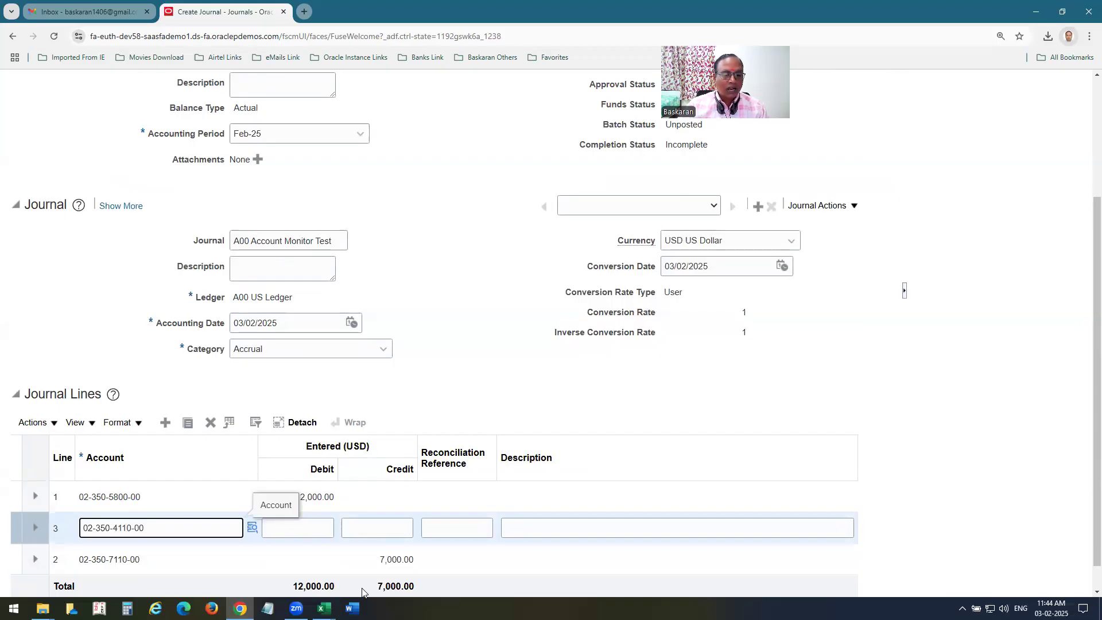
{"action": "left_click", "coordinate": [368, 527]}
{"action": "type", "text": "25000"}
{"action": "left_click", "coordinate": [138, 538]}
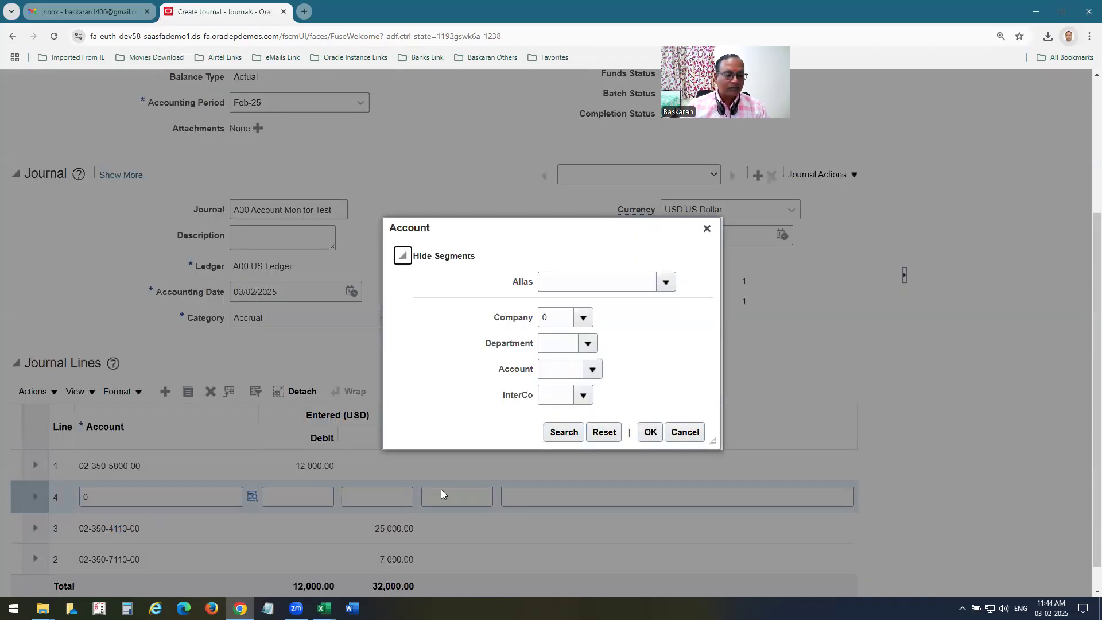
{"action": "left_click", "coordinate": [707, 229]}
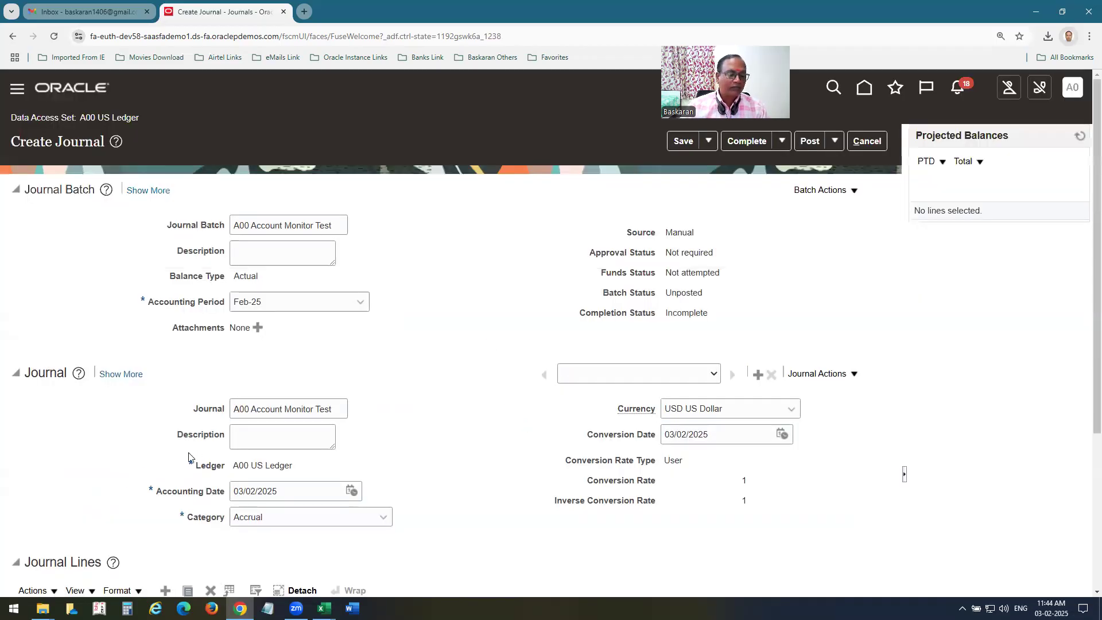
{"action": "left_click", "coordinate": [142, 467]}
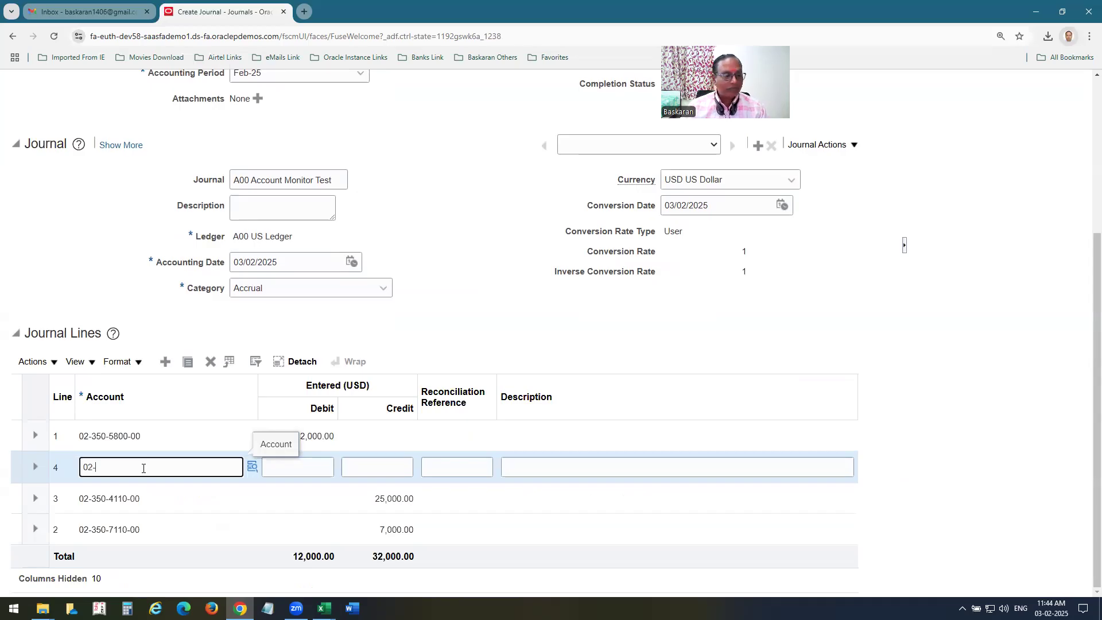
{"action": "type", "text": "2-350-4120-00"}
{"action": "left_click", "coordinate": [311, 463]}
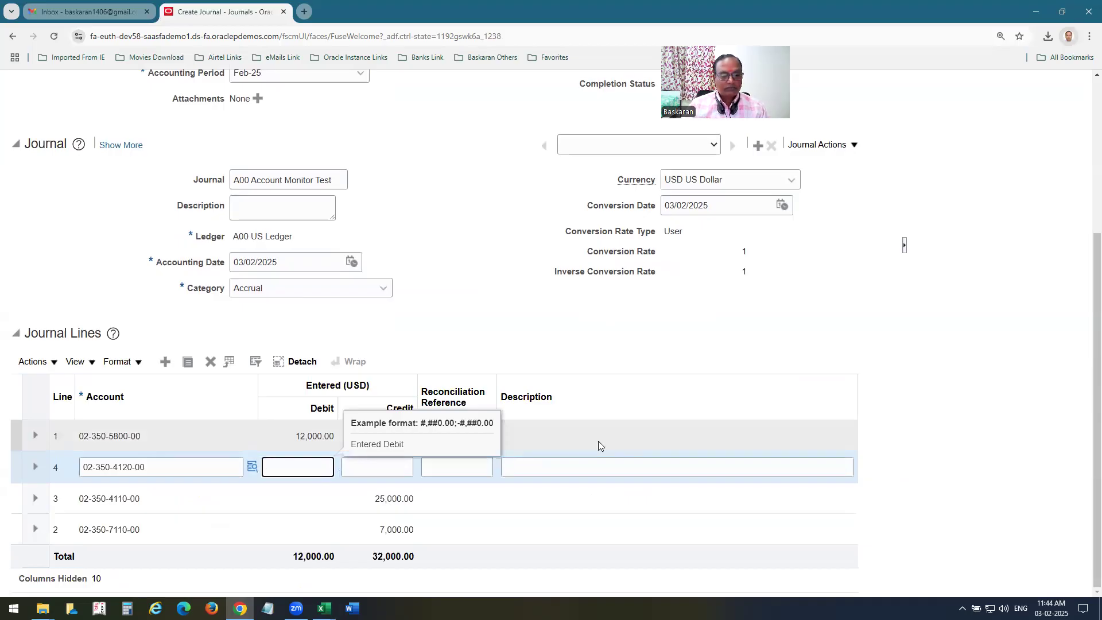
{"action": "type", "text": "20,000"}
{"action": "key", "text": "Tab"}
{"action": "key", "text": "Tab"}
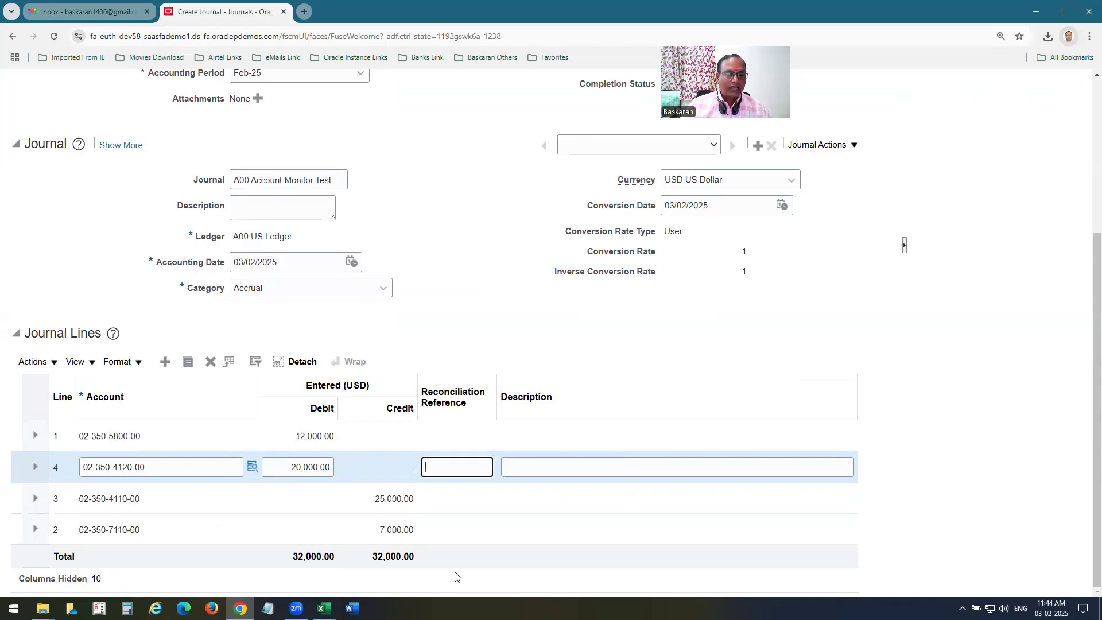
{"action": "scroll", "coordinate": [883, 401], "scroll_direction": "up", "scroll_amount": 5}
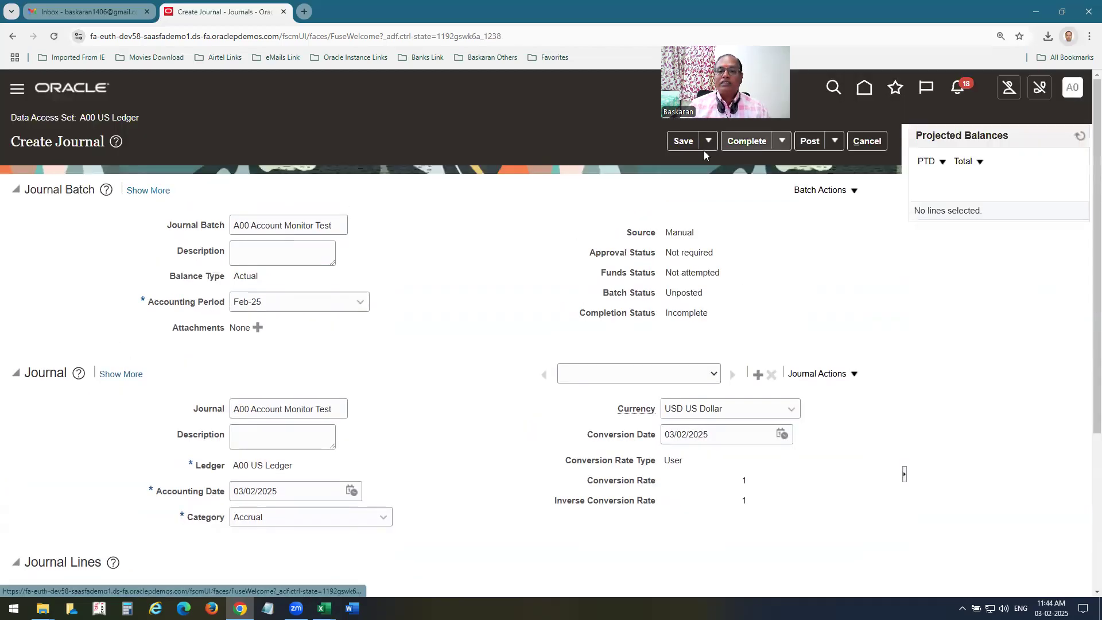
Save and post the journal, then dismiss the confirmation to return to Journals.
{"action": "left_click", "coordinate": [683, 142]}
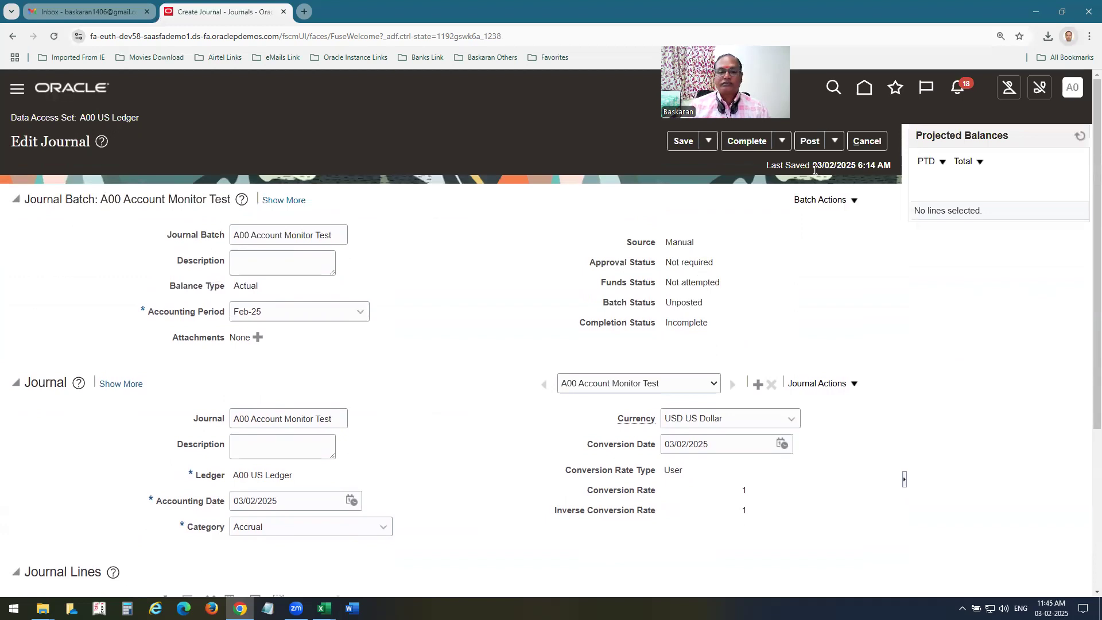
{"action": "left_click", "coordinate": [834, 144]}
{"action": "left_click", "coordinate": [810, 141]}
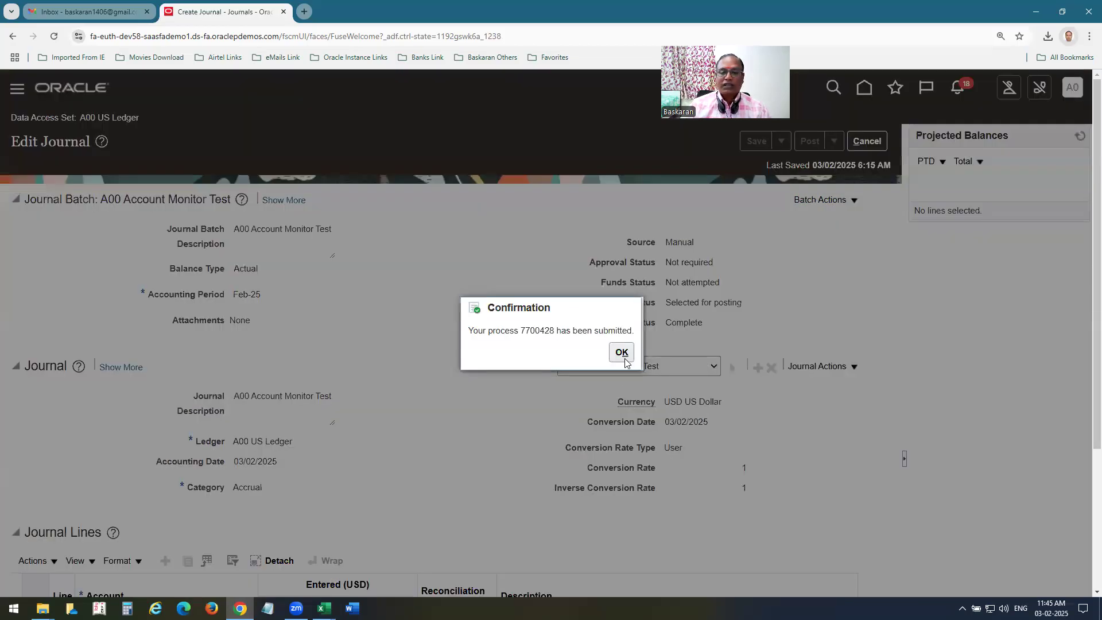
{"action": "left_click", "coordinate": [864, 146]}
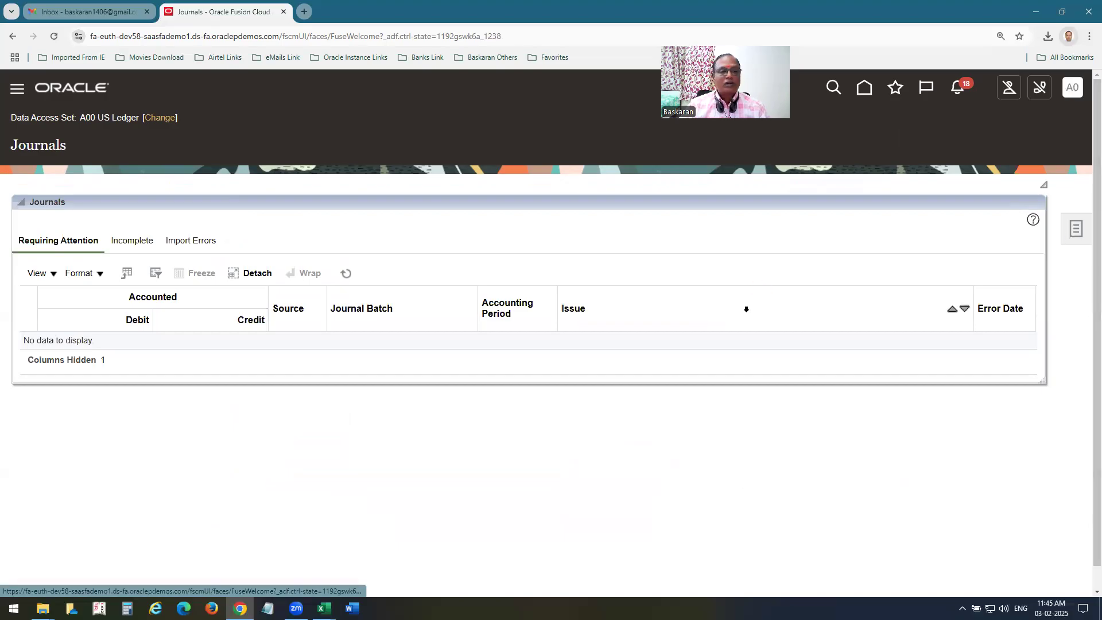
Search Manage Journals for 'A00 Account Monitor Test' with Source and Period cleared, then return home.
{"action": "left_click", "coordinate": [1074, 225]}
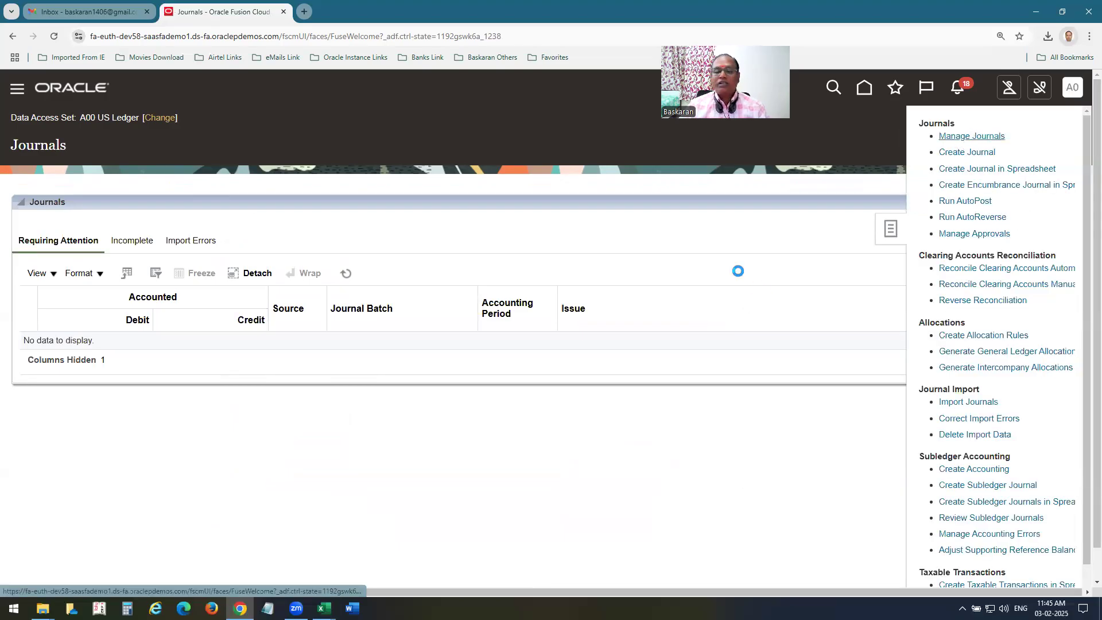
{"action": "double_click", "coordinate": [456, 312]}
{"action": "key", "text": "BackSpace"}
{"action": "double_click", "coordinate": [520, 292]}
{"action": "key", "text": "BackSpace"}
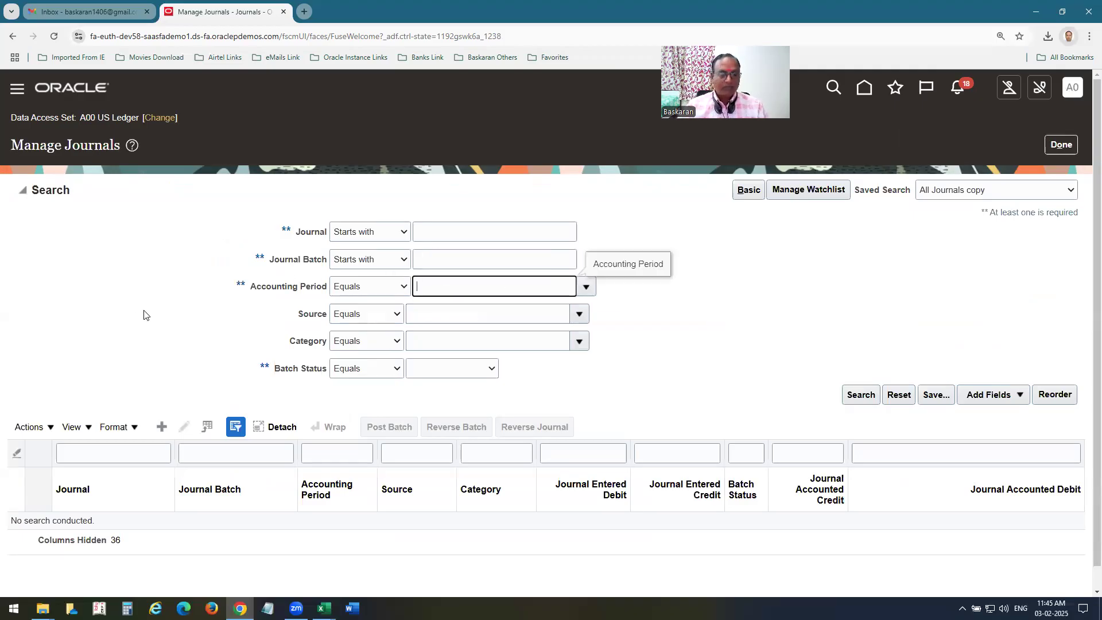
{"action": "left_click", "coordinate": [480, 232]}
{"action": "type", "text": "A00 Account Monitor Test"}
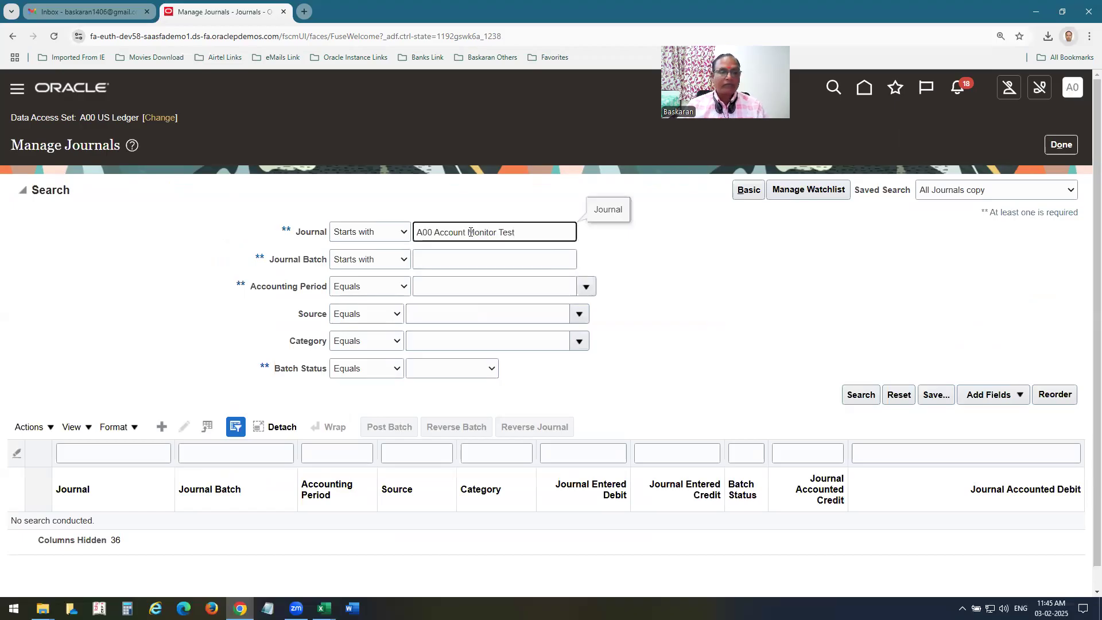
{"action": "key", "text": "Return"}
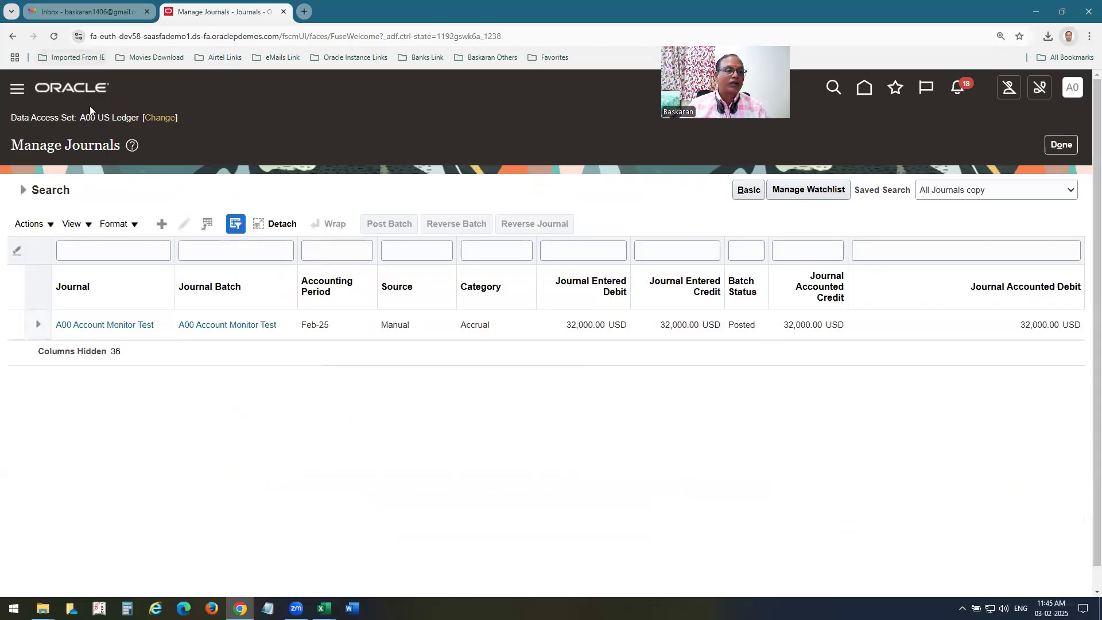
{"action": "left_click", "coordinate": [78, 89]}
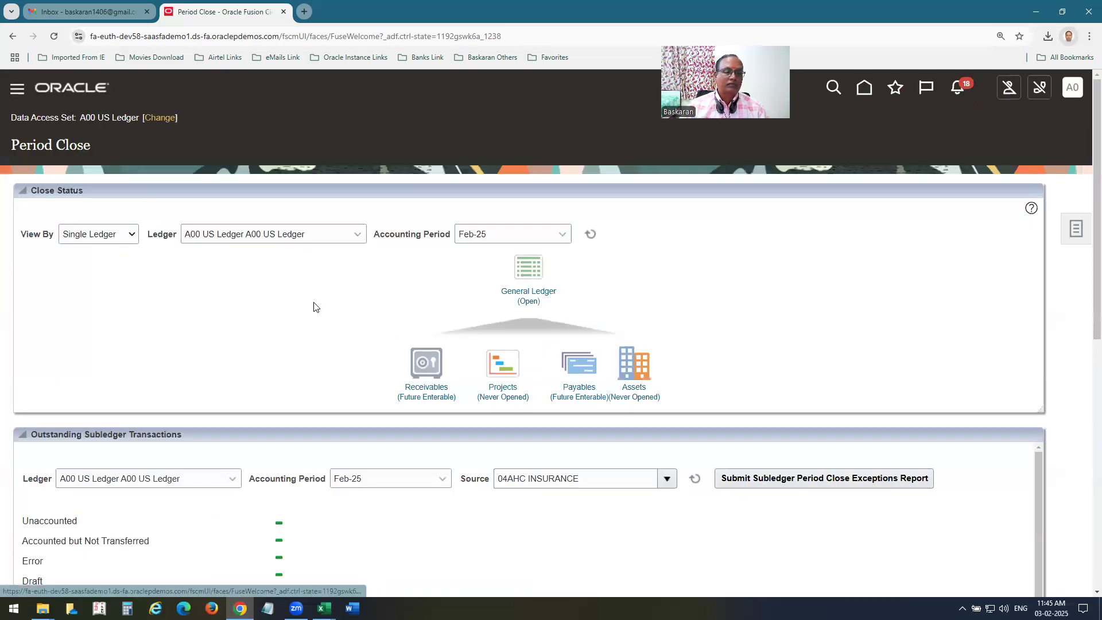
{"action": "left_click", "coordinate": [427, 376]}
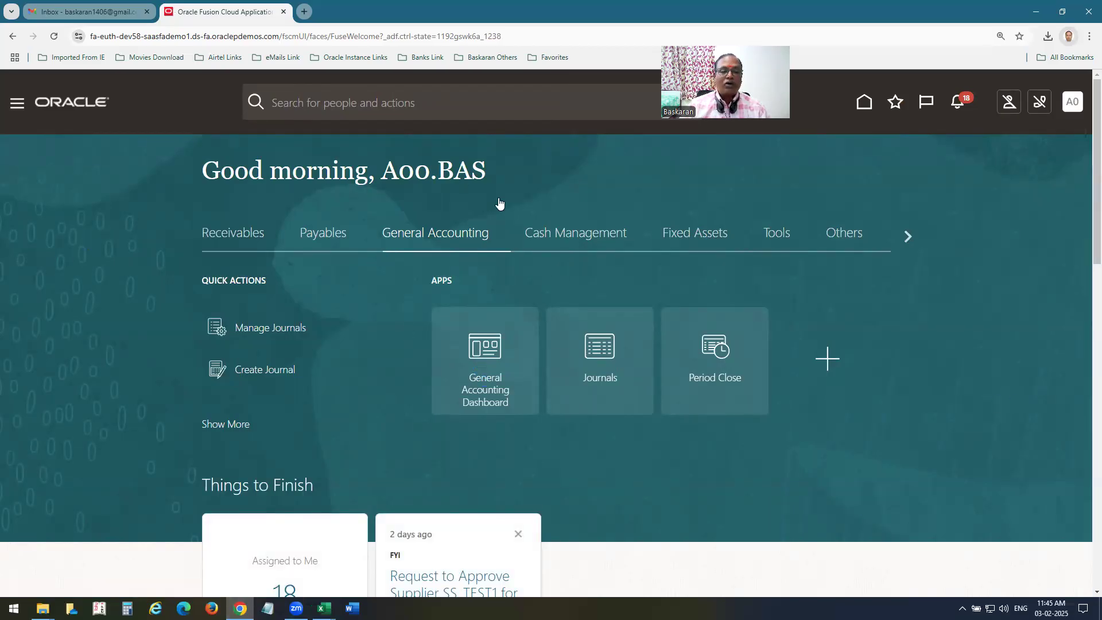
On the General Accounting Dashboard, set Account Monitor to Feb-25, scroll the rows, and export to Excel.
{"action": "left_click", "coordinate": [485, 353]}
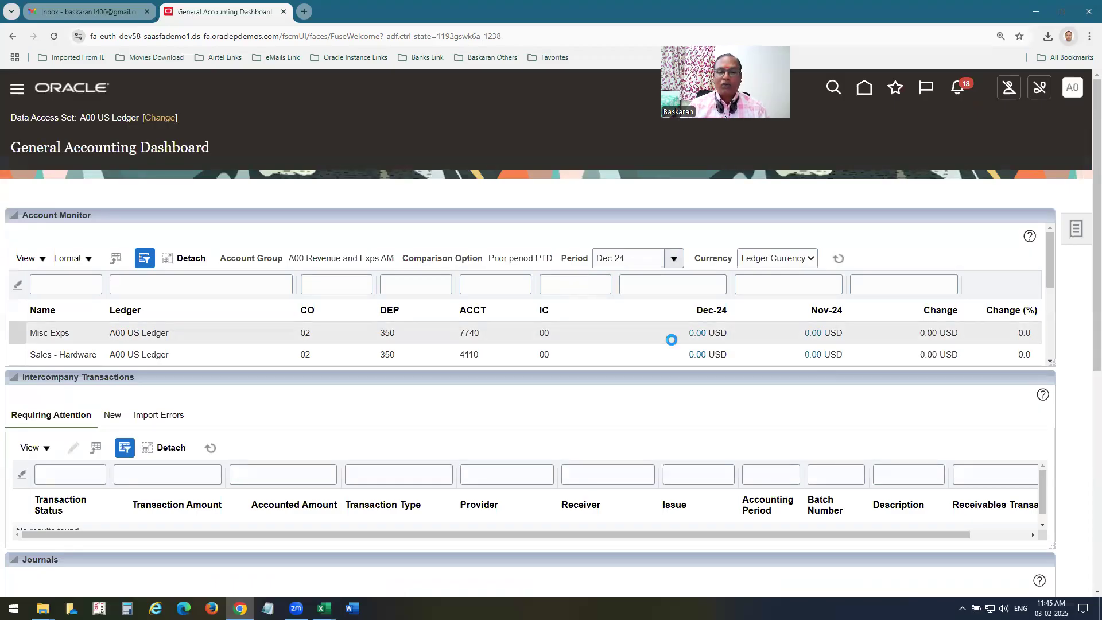
{"action": "left_click", "coordinate": [616, 305]}
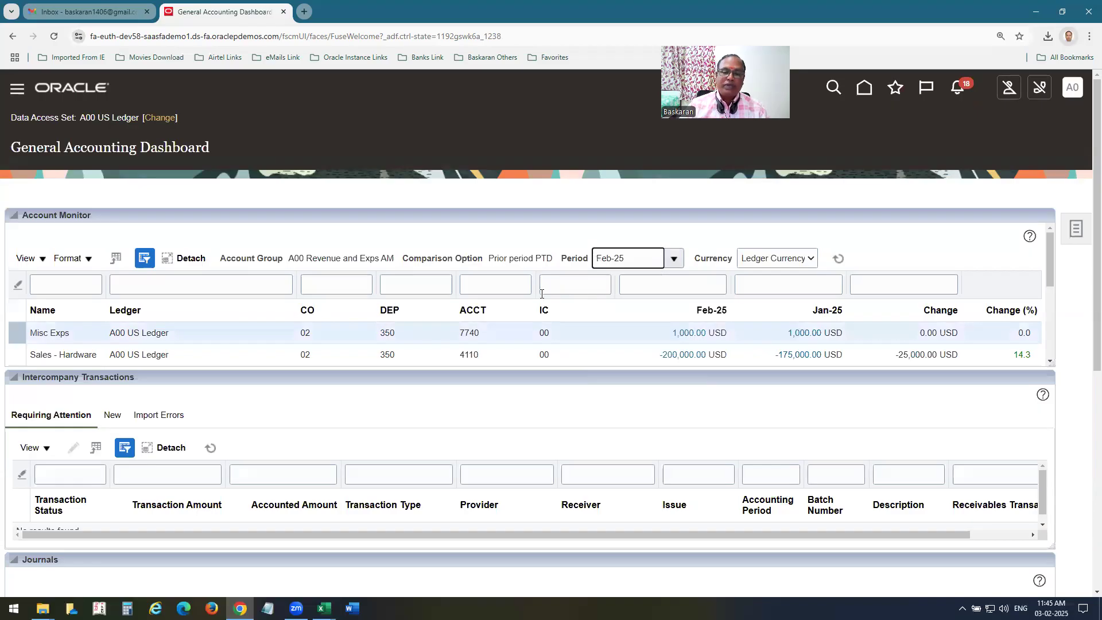
{"action": "mouse_move", "coordinate": [1054, 274]}
{"action": "left_mouse_down"}
{"action": "mouse_move", "coordinate": [1055, 290]}
{"action": "mouse_move", "coordinate": [1051, 281]}
{"action": "left_mouse_up"}
{"action": "left_click", "coordinate": [989, 251]}
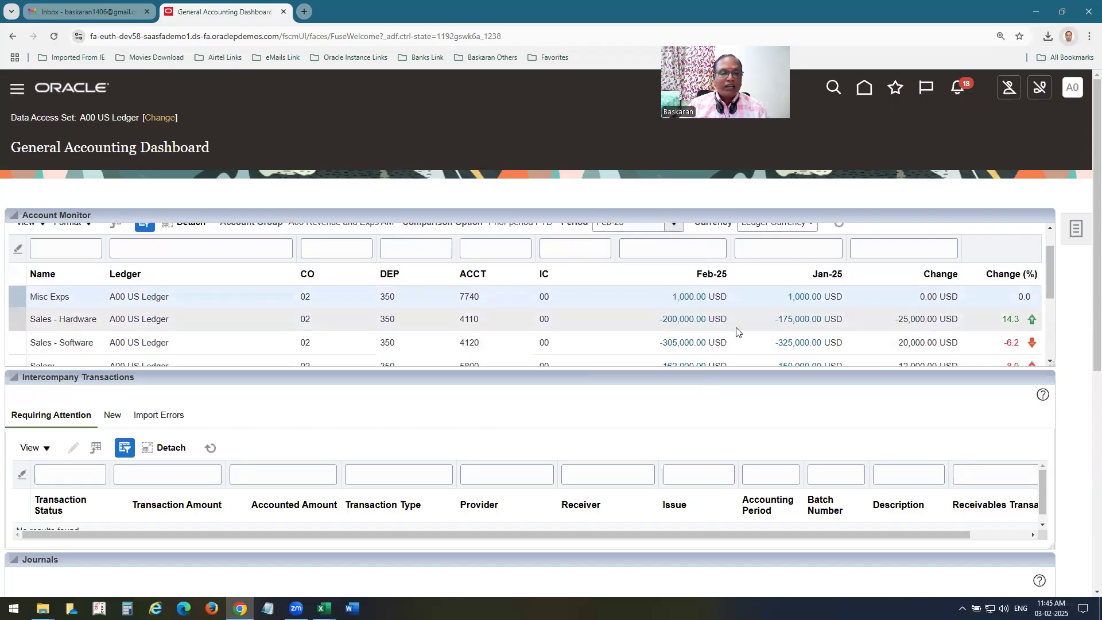
{"action": "left_click_drag", "start_coordinate": [1051, 271], "coordinate": [1052, 300]}
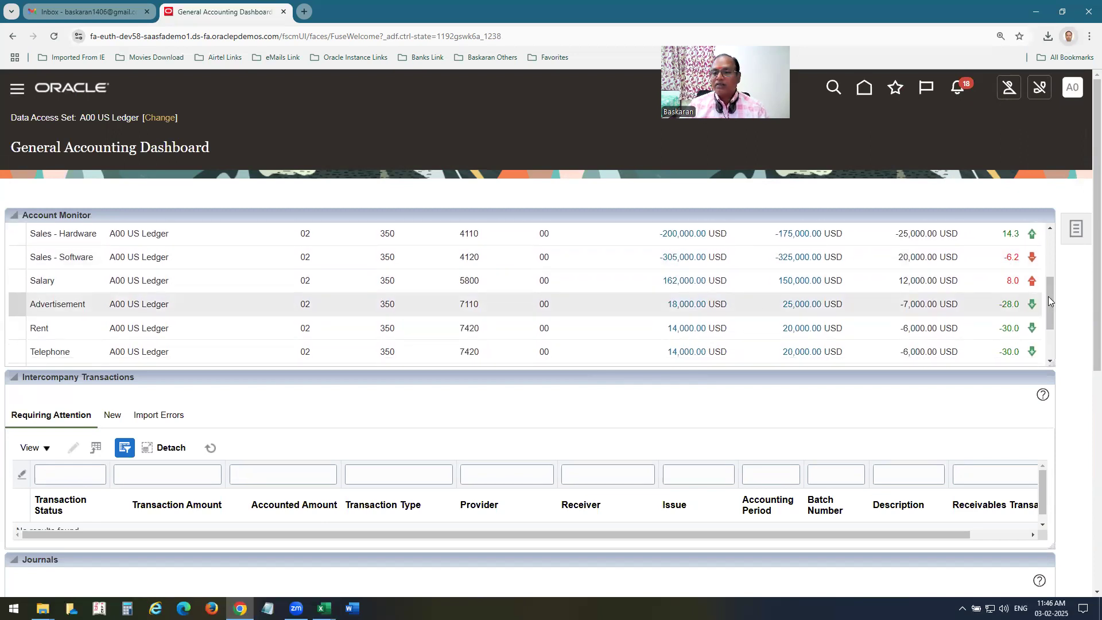
{"action": "left_click_drag", "start_coordinate": [1051, 294], "coordinate": [1051, 260]}
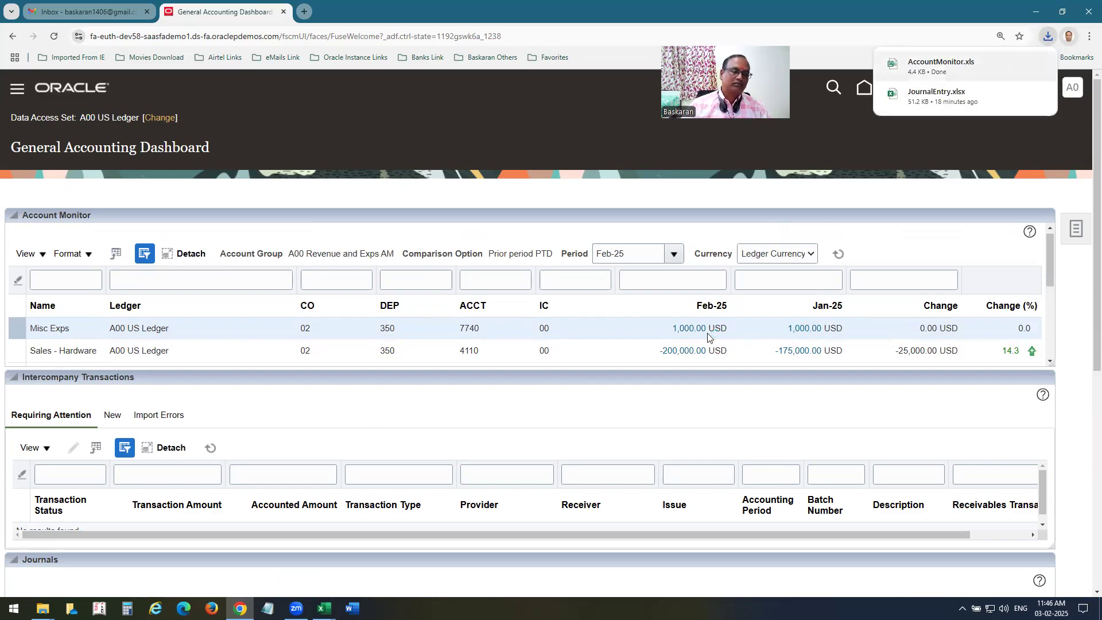
{"action": "key", "text": "alt+Tab"}
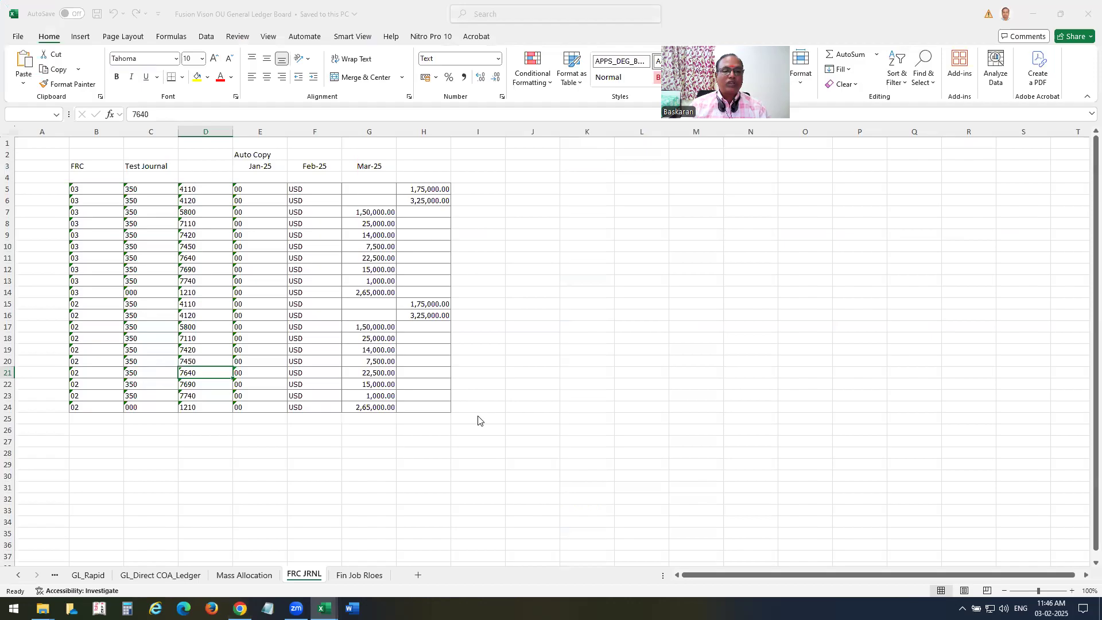
{"action": "key", "text": "Return"}
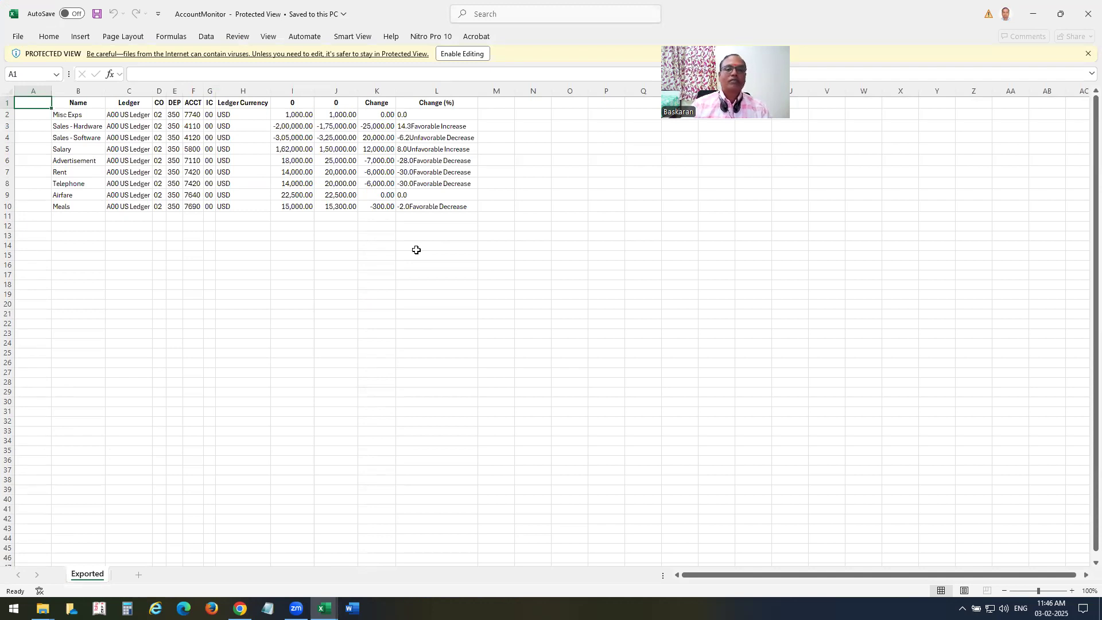
{"action": "left_click", "coordinate": [1089, 13]}
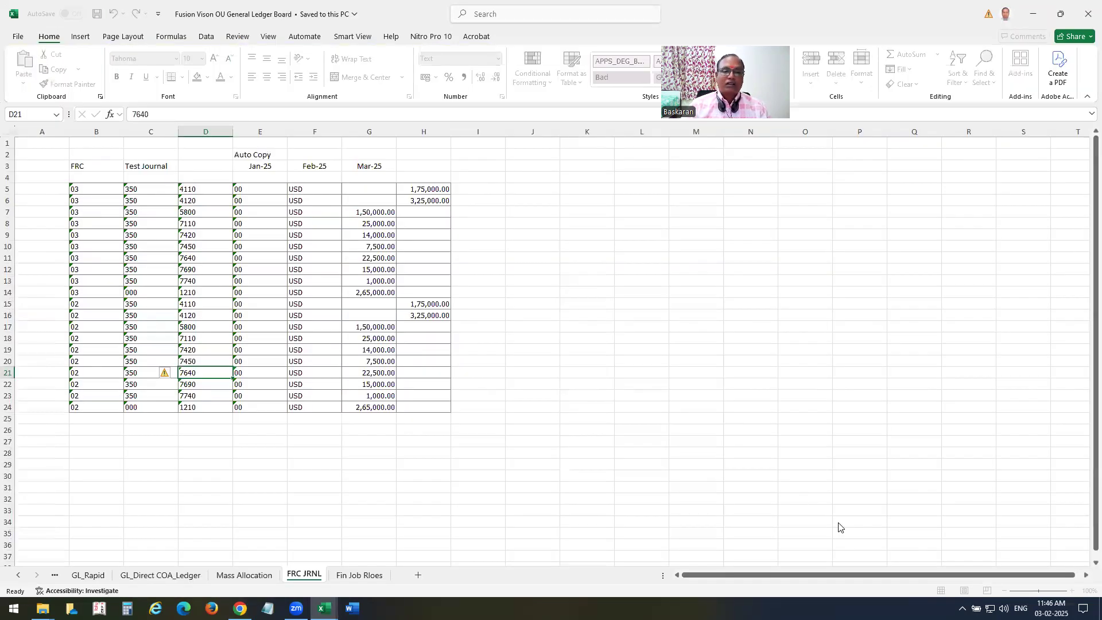
{"action": "left_click", "coordinate": [1033, 14]}
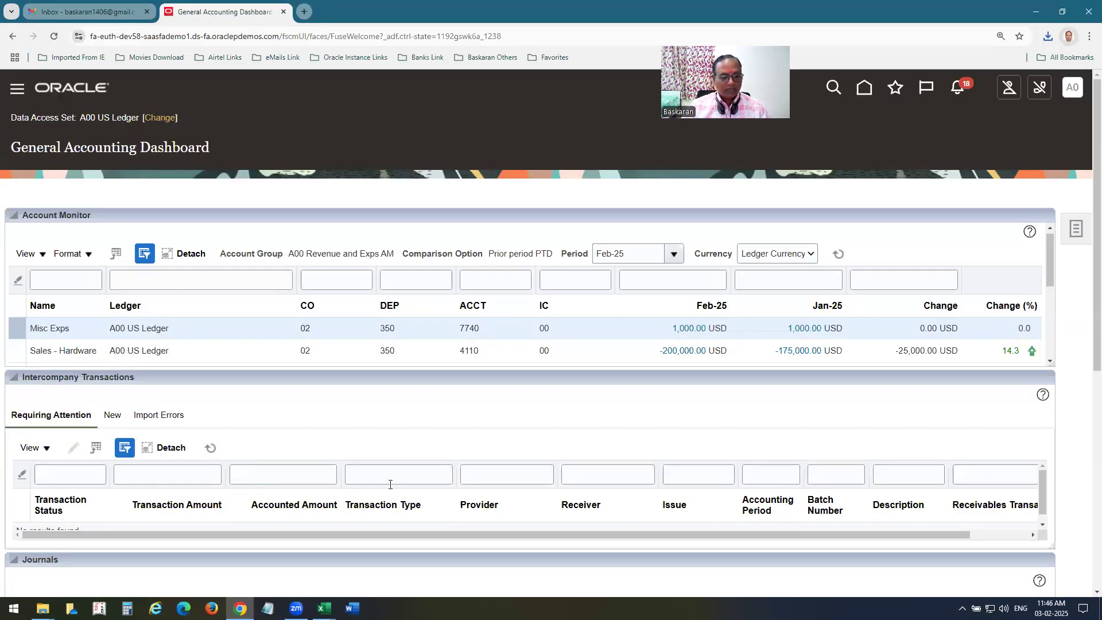
{"action": "left_click", "coordinate": [324, 609]}
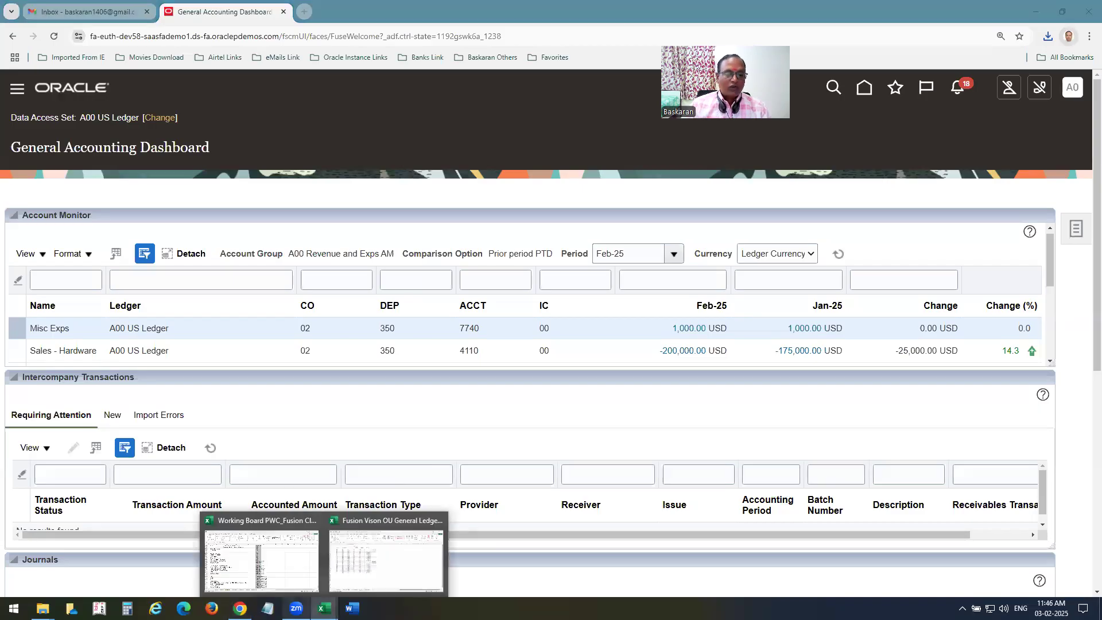
Advance the Working Board topic list to Account Inspector, save it, and go to Oracle home.
{"action": "left_click", "coordinate": [287, 580]}
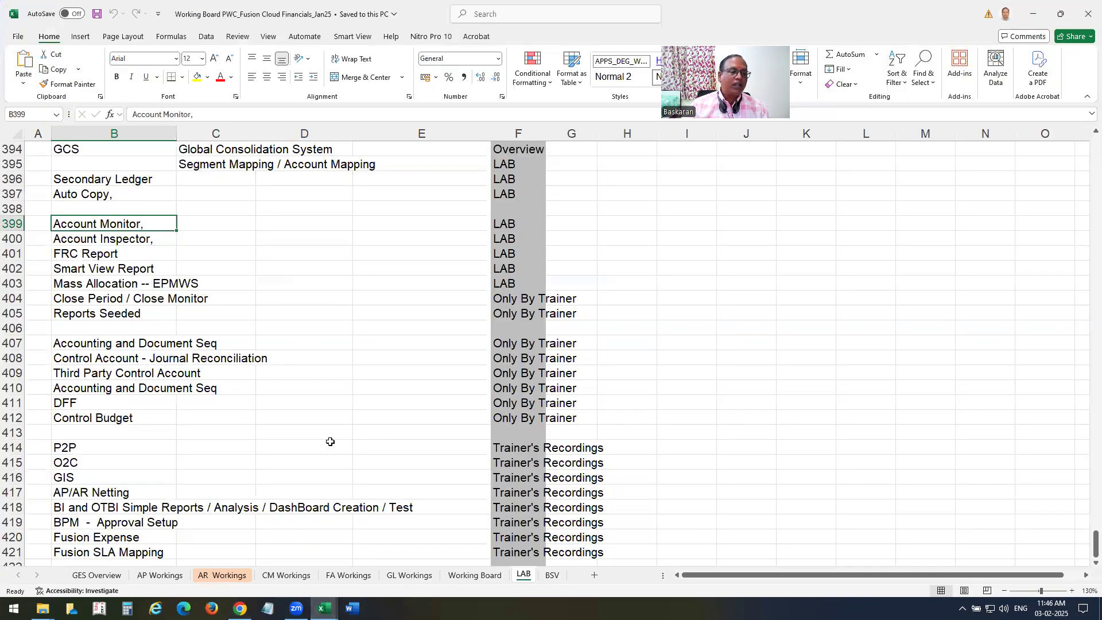
{"action": "scroll", "coordinate": [328, 451], "scroll_direction": "down", "scroll_amount": 1}
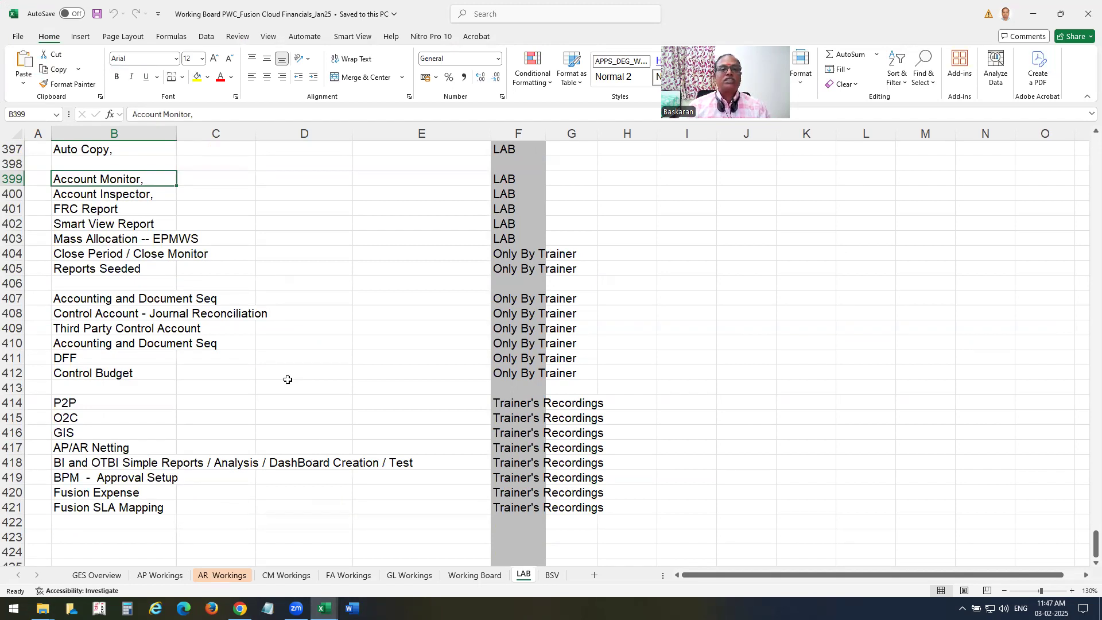
{"action": "left_click", "coordinate": [438, 152]}
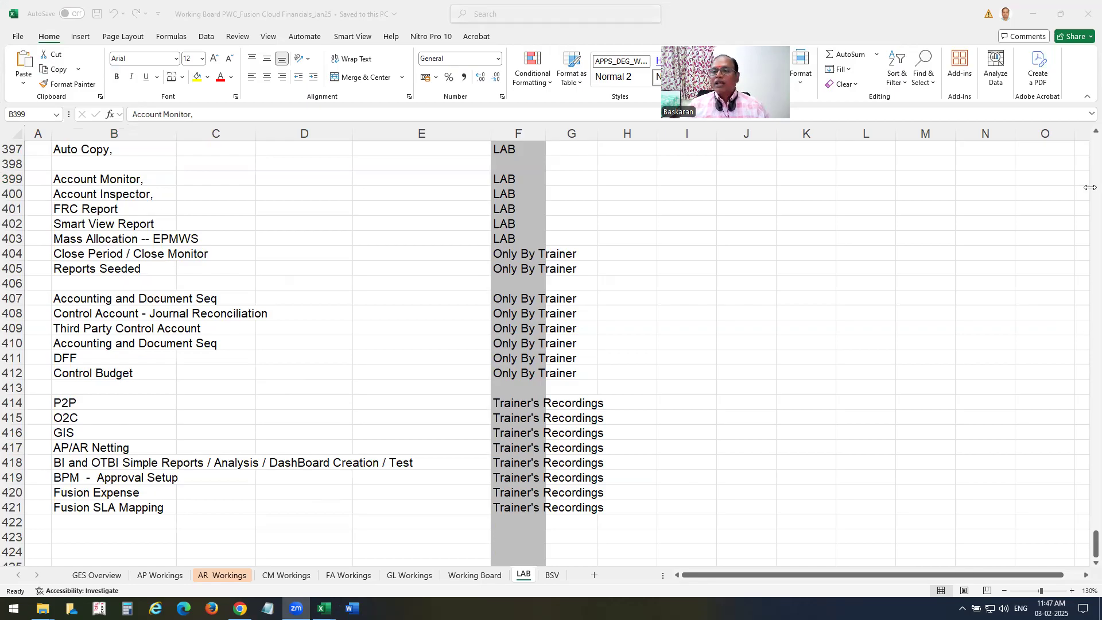
{"action": "left_click", "coordinate": [96, 195]}
{"action": "key", "text": "ctrl+s"}
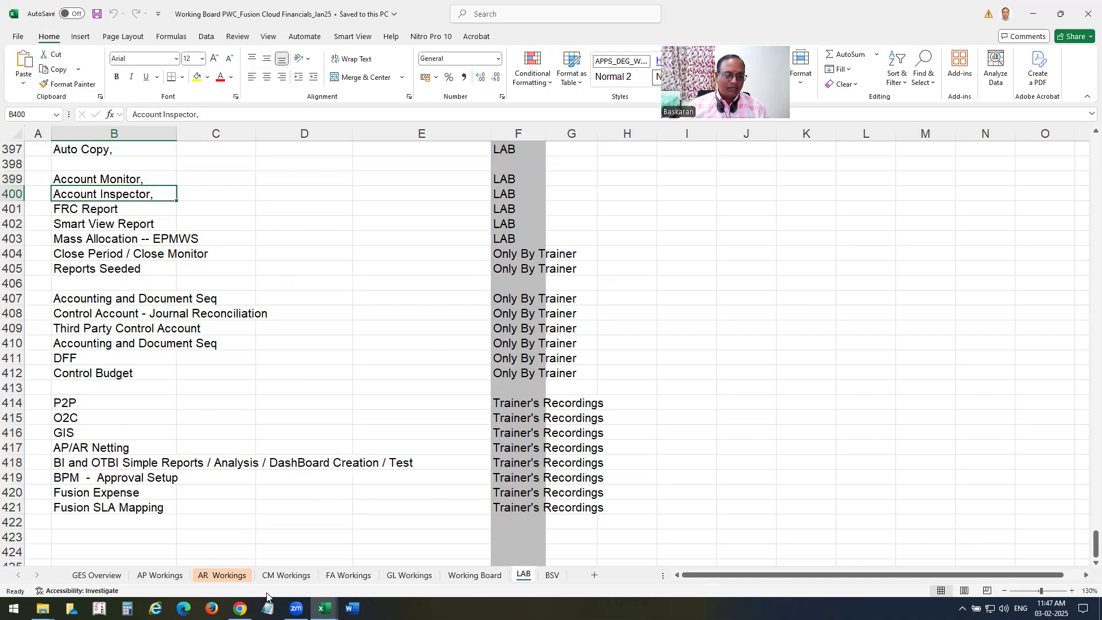
{"action": "left_click", "coordinate": [240, 608]}
{"action": "left_click", "coordinate": [89, 91]}
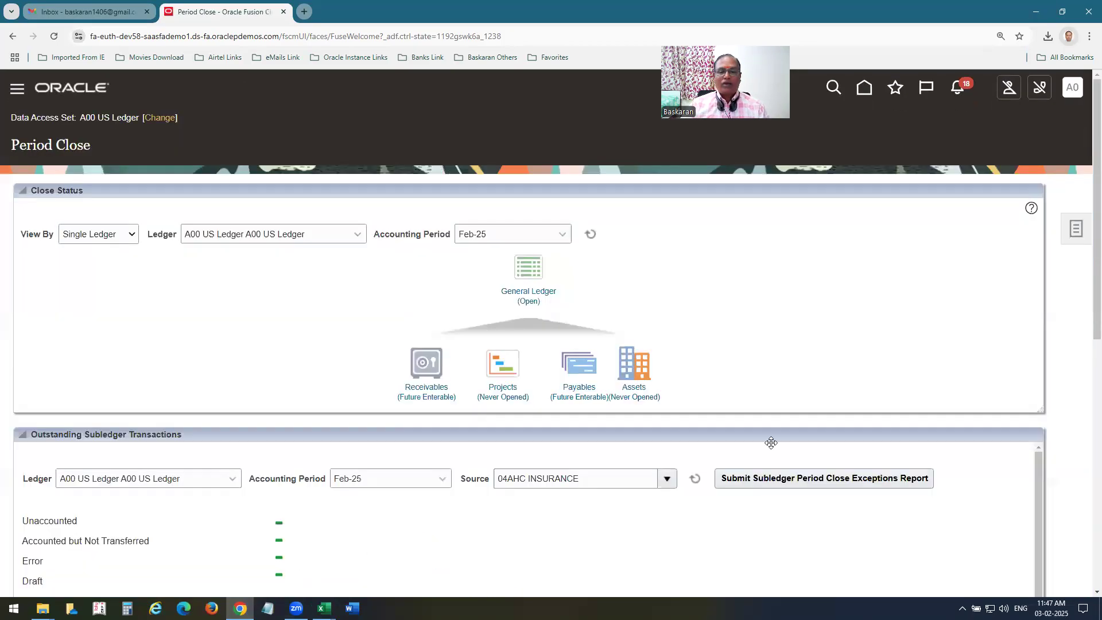
From the Period Close tasks, open Inquire and Analyze Balances.
{"action": "left_click", "coordinate": [1075, 236]}
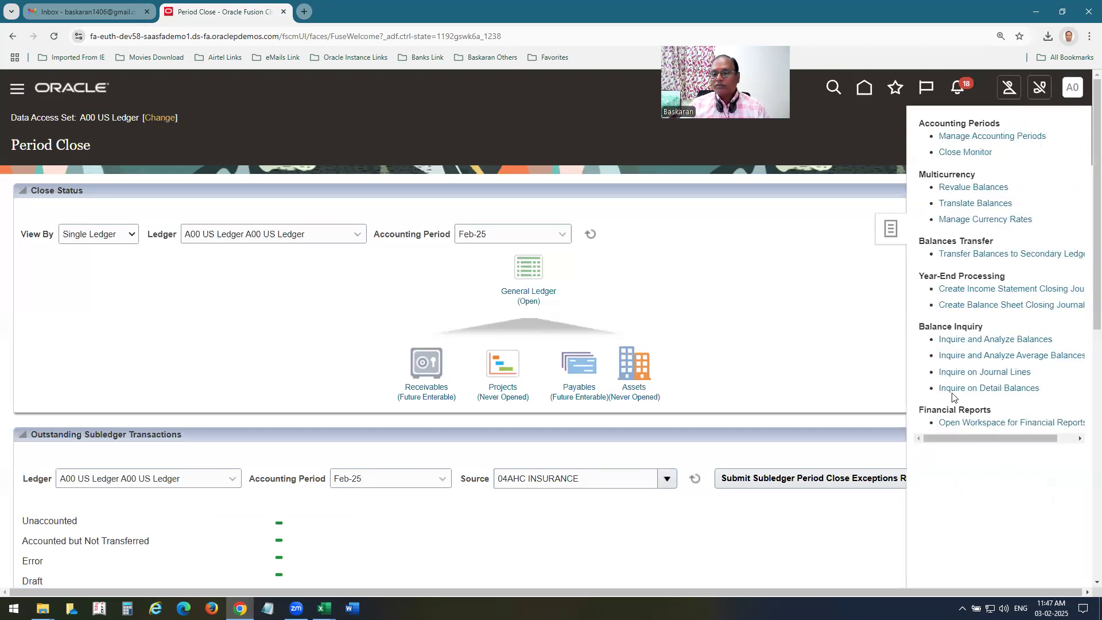
{"action": "left_click", "coordinate": [997, 343]}
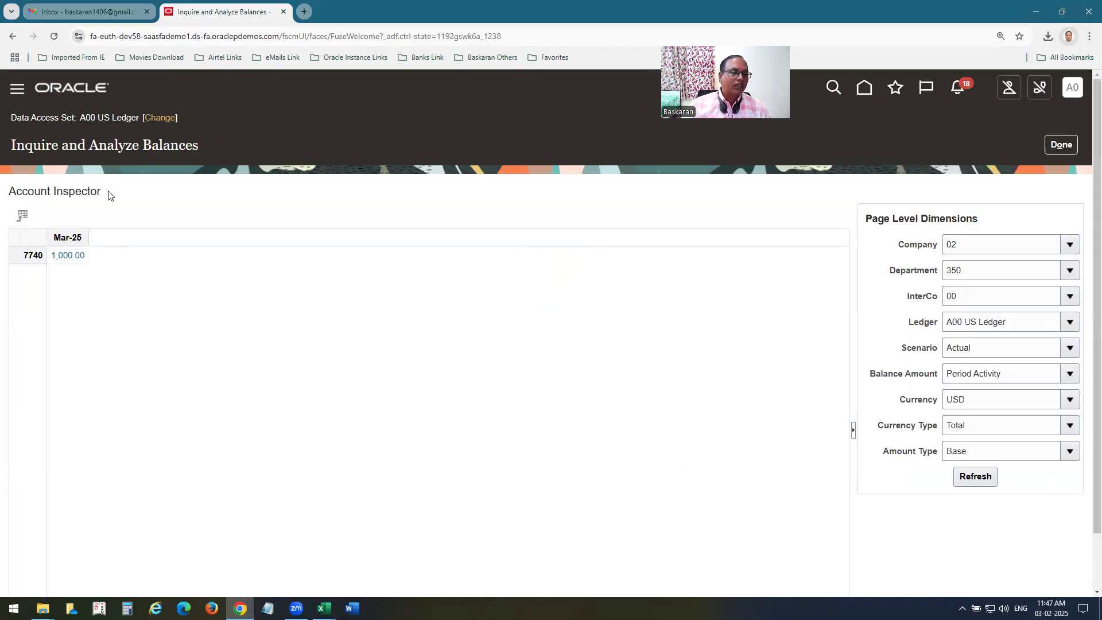
Pivot the grid with Currency as columns, Ledger as rows, AccountingPeriod and Account as page filters, then refresh.
{"action": "left_click_drag", "start_coordinate": [108, 192], "coordinate": [1, 190]}
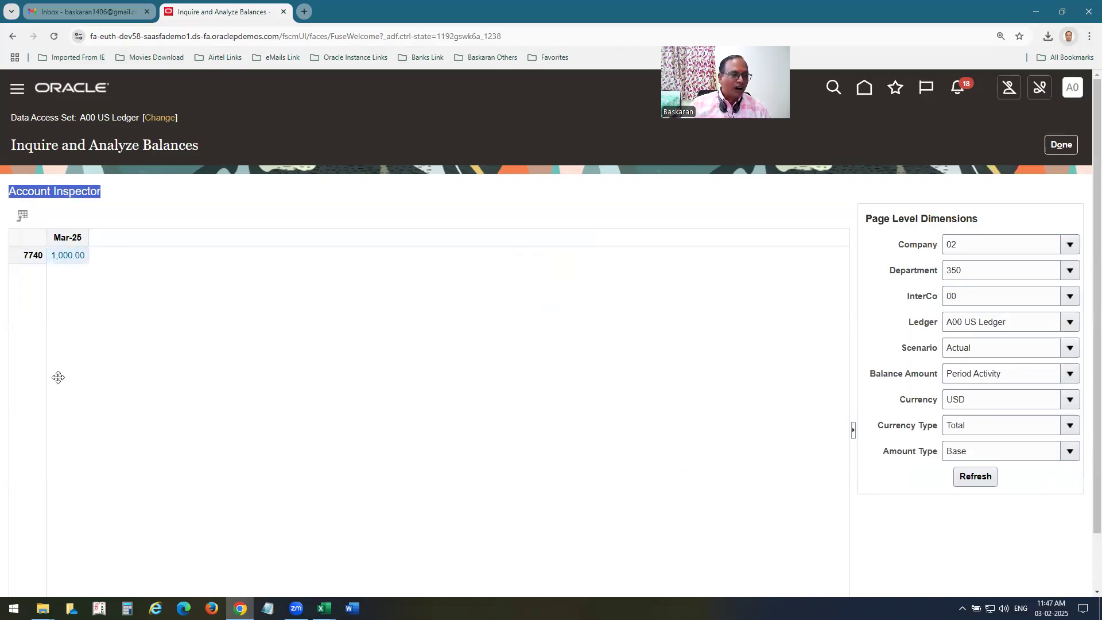
{"action": "scroll", "coordinate": [463, 319], "scroll_direction": "down", "scroll_amount": 1}
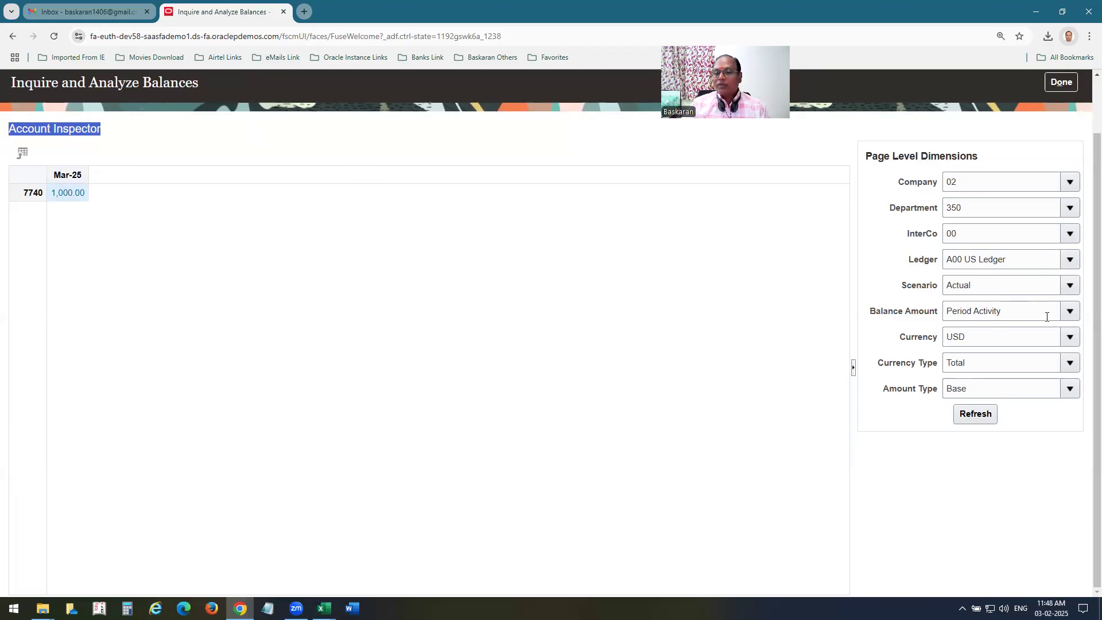
{"action": "left_click_drag", "start_coordinate": [1070, 337], "coordinate": [284, 175]}
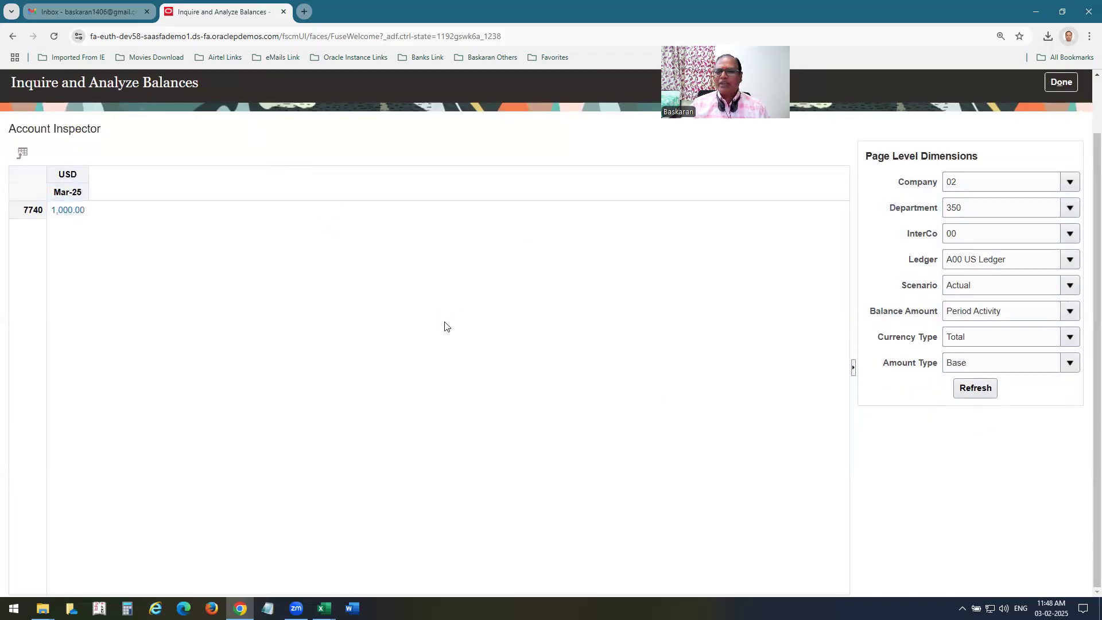
{"action": "mouse_move", "coordinate": [34, 189]}
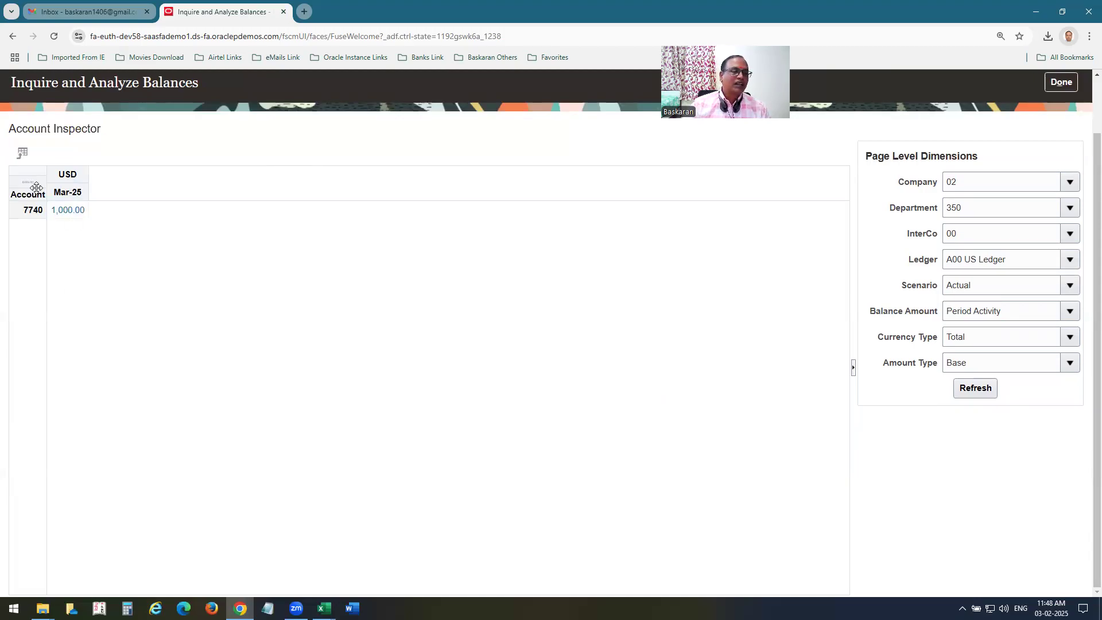
{"action": "left_click_drag", "start_coordinate": [17, 191], "coordinate": [738, 368]}
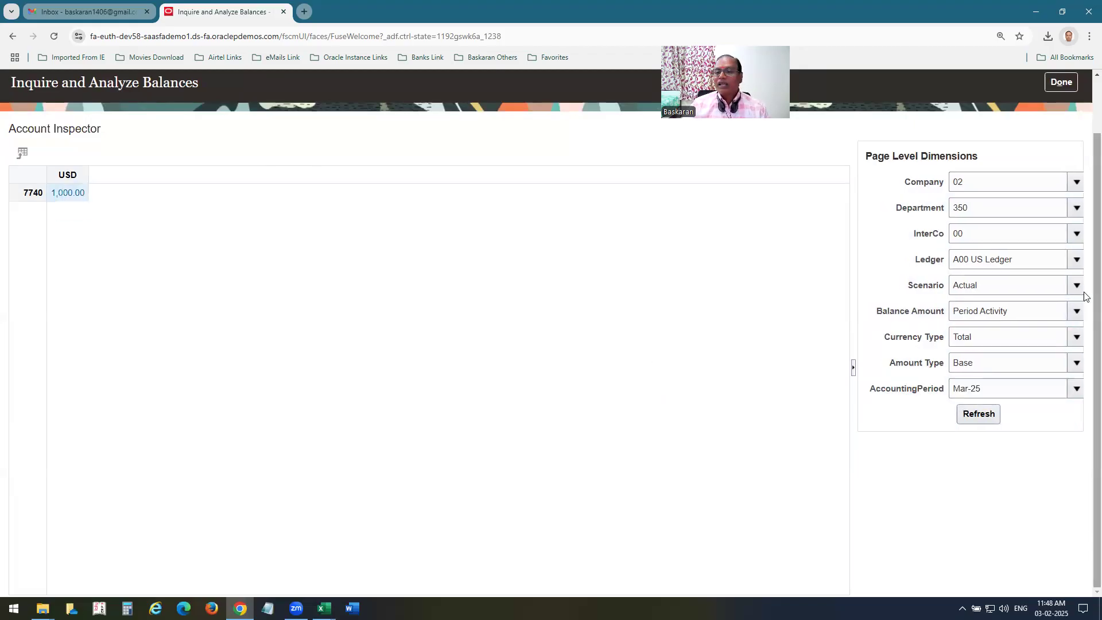
{"action": "left_click_drag", "start_coordinate": [1075, 259], "coordinate": [19, 233]}
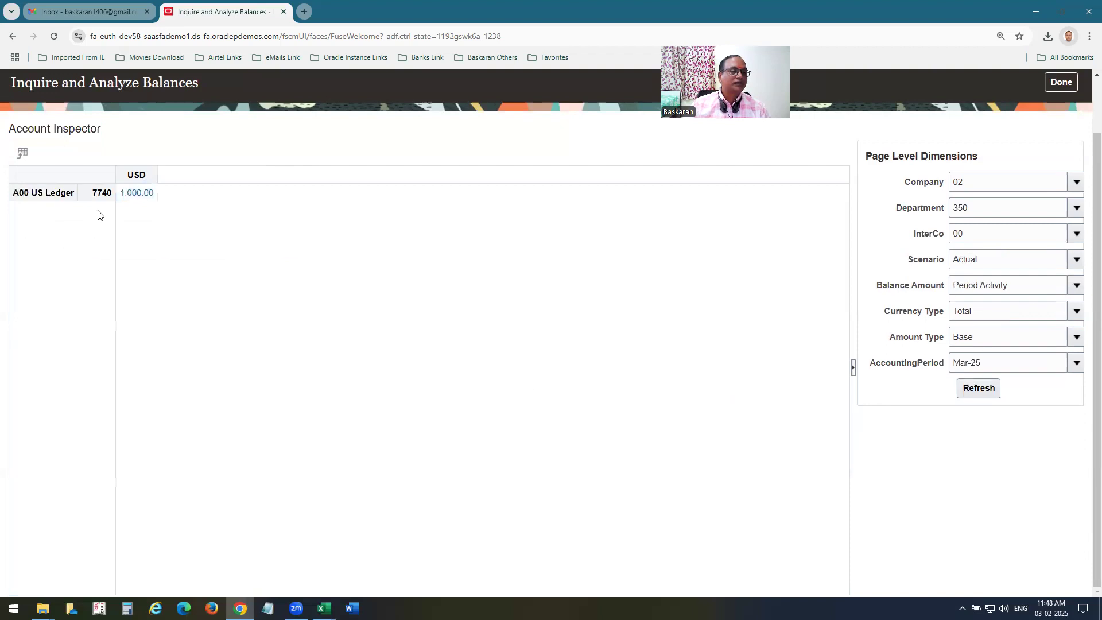
{"action": "left_click_drag", "start_coordinate": [104, 177], "coordinate": [857, 359]}
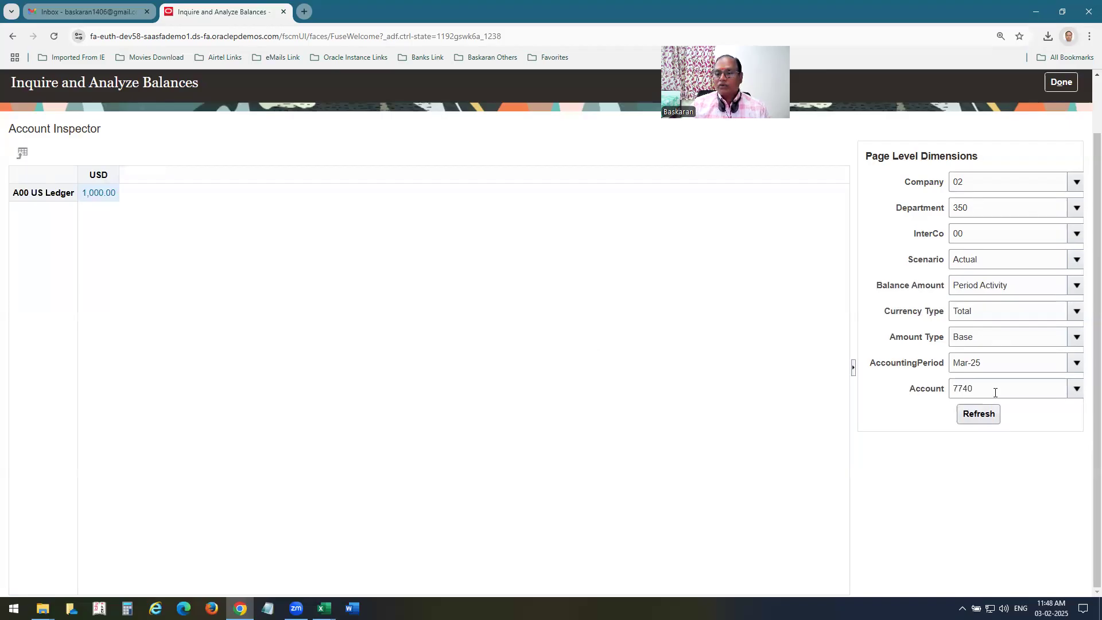
{"action": "left_click", "coordinate": [991, 414]}
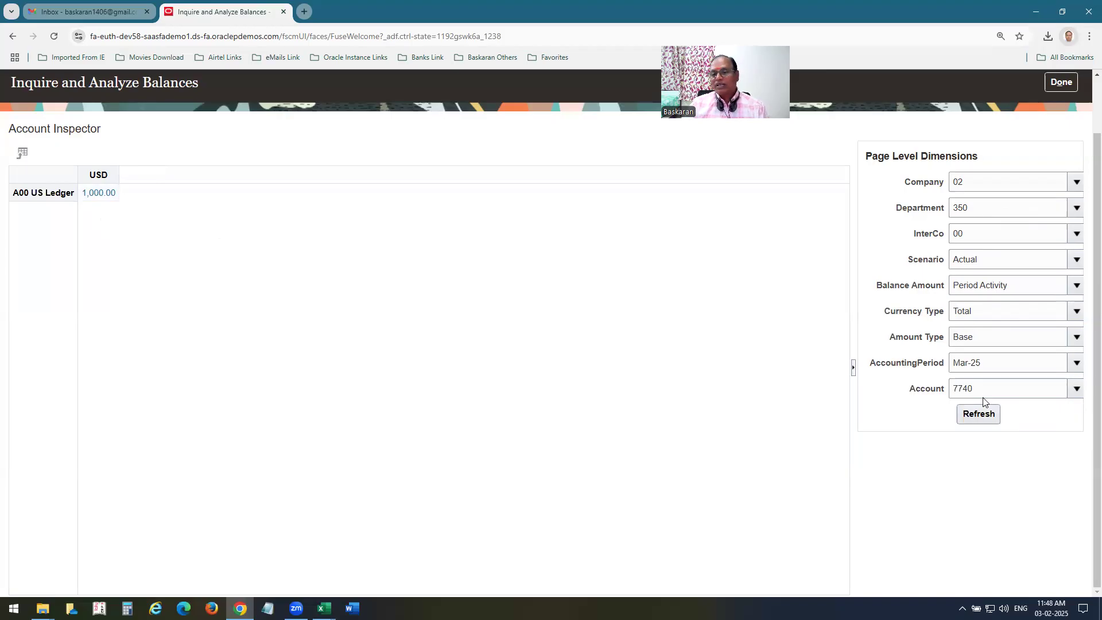
{"action": "left_click", "coordinate": [1076, 363]}
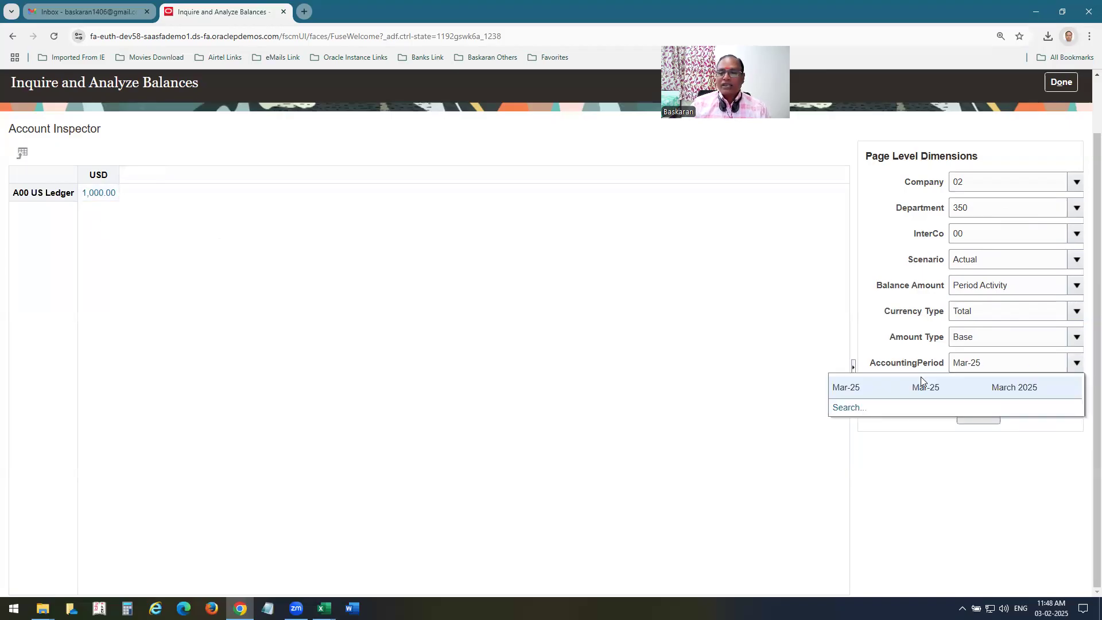
Filter the balances to accounting period Feb-23 and account 4110, then refresh.
{"action": "left_click", "coordinate": [852, 409]}
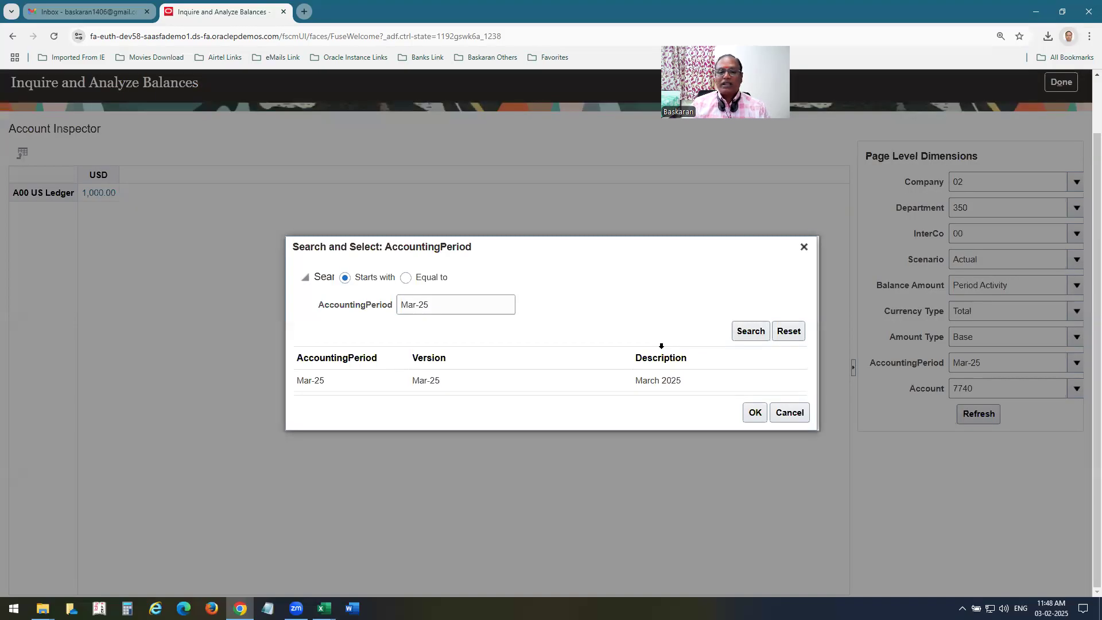
{"action": "left_click_drag", "start_coordinate": [454, 309], "coordinate": [314, 307]}
{"action": "type", "text": "Feb"}
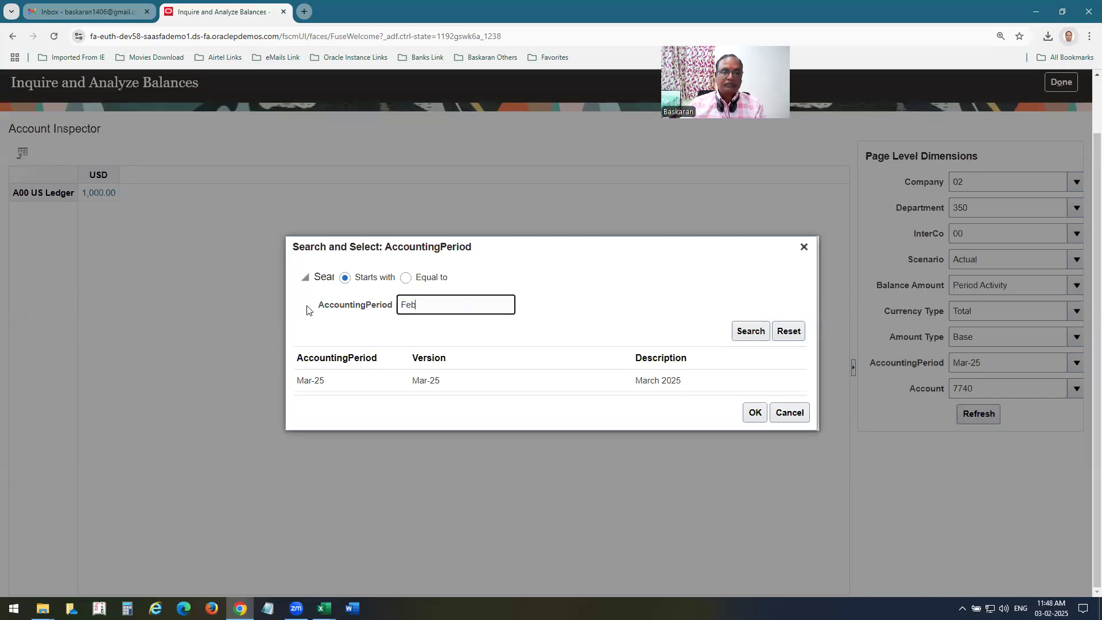
{"action": "left_click", "coordinate": [749, 331]}
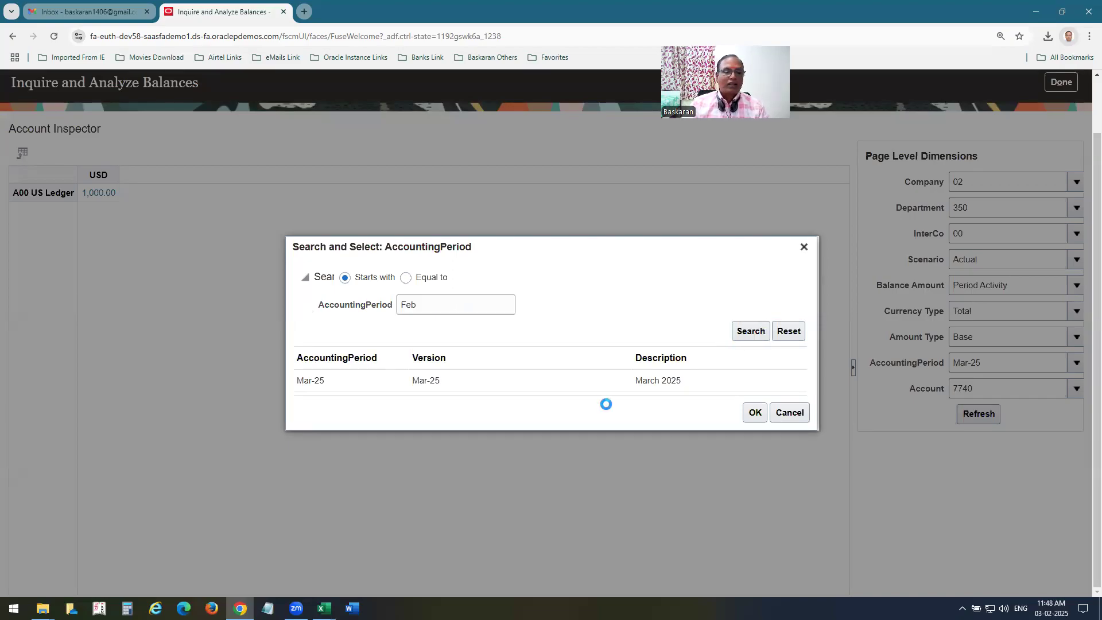
{"action": "left_click", "coordinate": [437, 349]}
{"action": "left_click", "coordinate": [753, 445]}
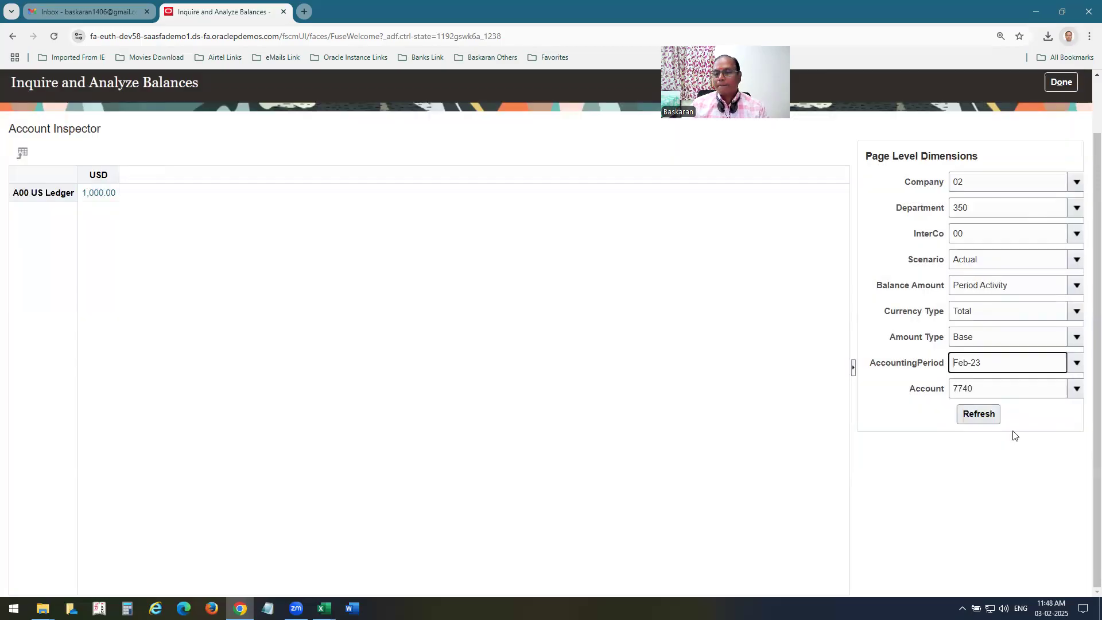
{"action": "key", "text": "Tab"}
{"action": "type", "text": "4110"}
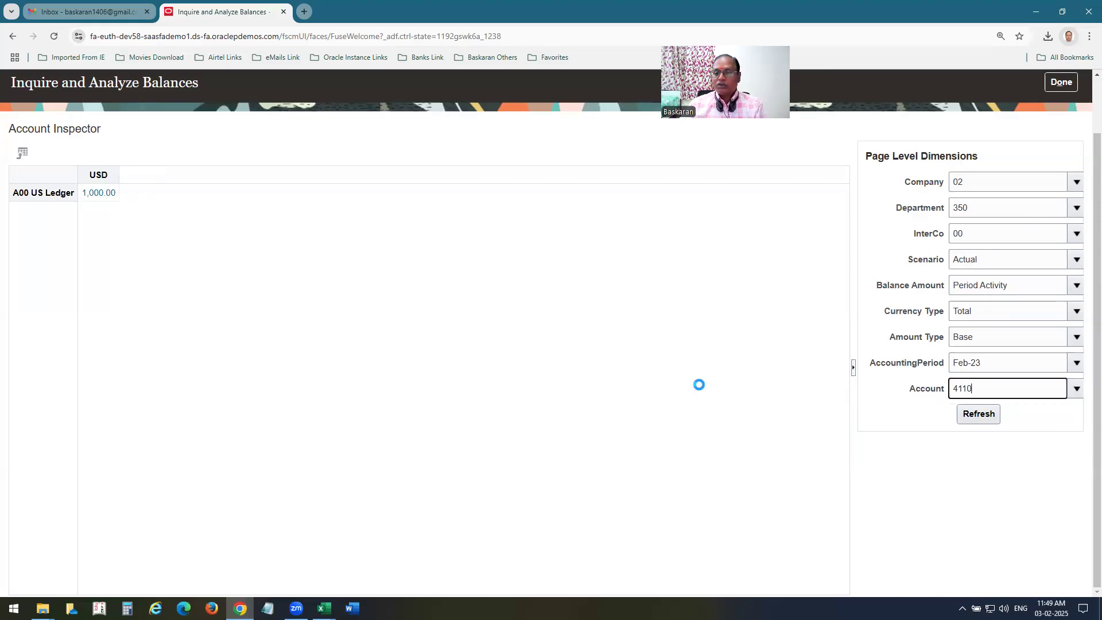
{"action": "key", "text": "Tab"}
{"action": "key", "text": "Return"}
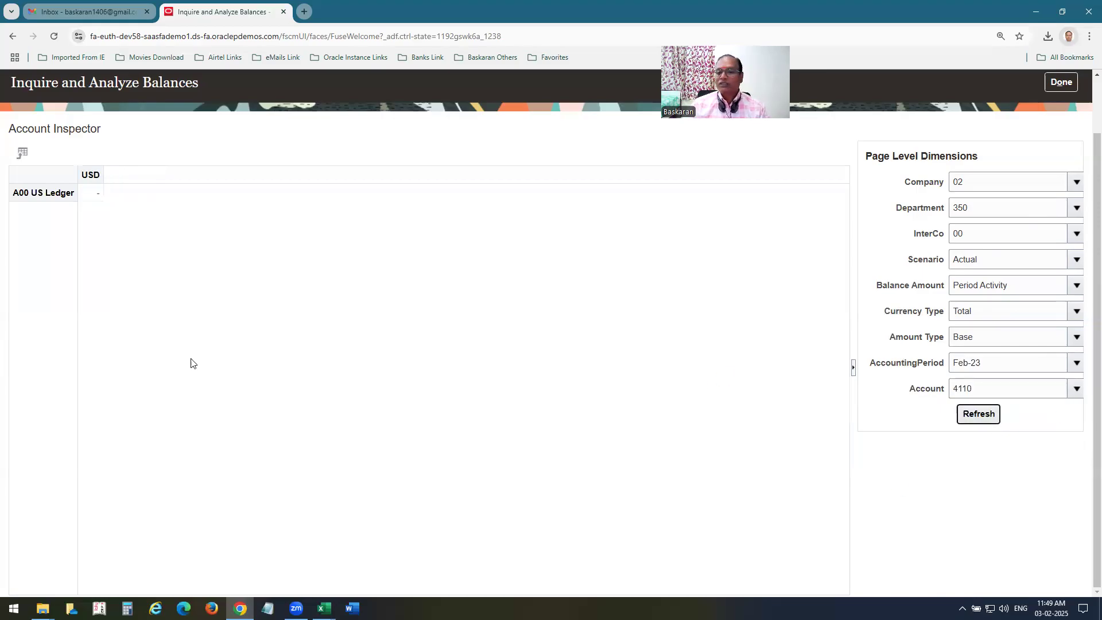
Change the period to Feb-25, refresh, and open the -200,000.00 activity balance.
{"action": "left_click", "coordinate": [1000, 370]}
{"action": "key", "text": "BackSpace"}
{"action": "type", "text": "5"}
{"action": "key", "text": "Tab"}
{"action": "left_click", "coordinate": [978, 413]}
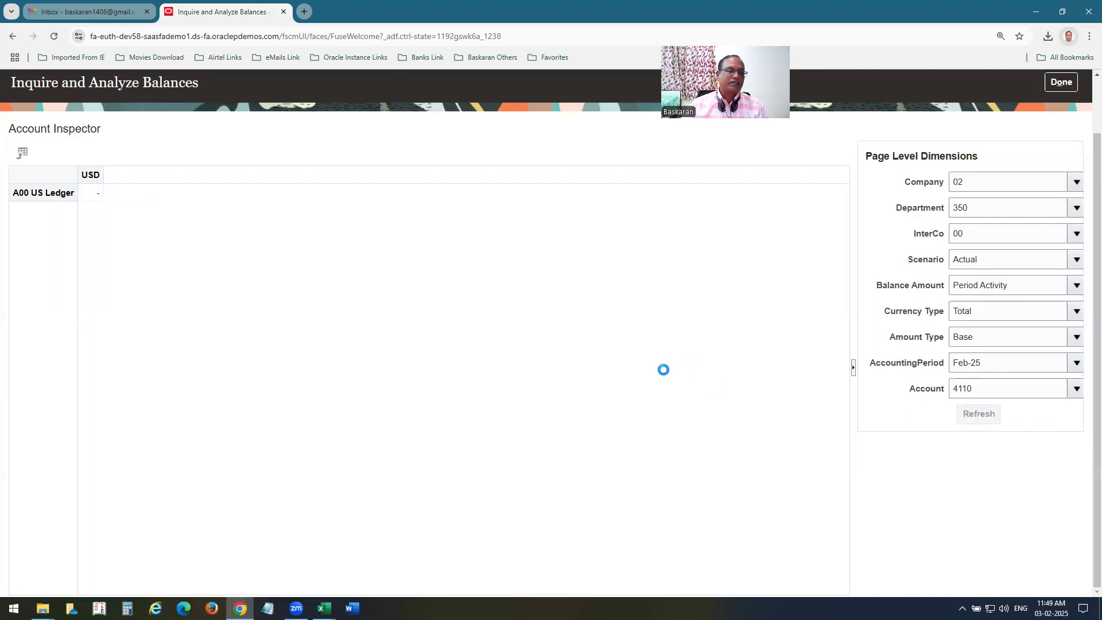
{"action": "left_click", "coordinate": [110, 202]}
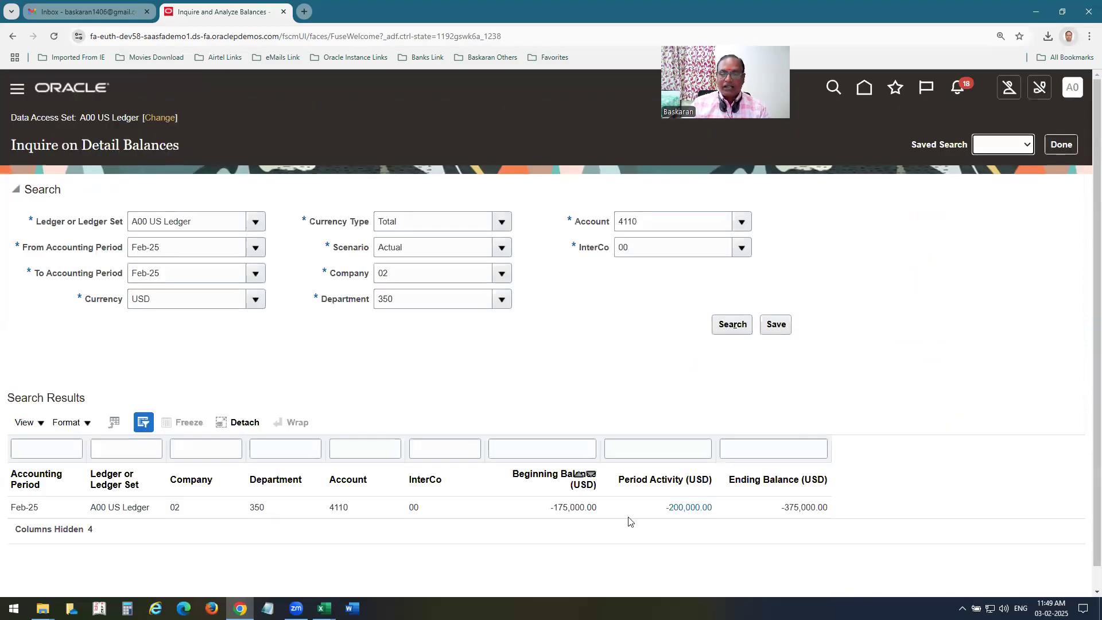
View the journal lines behind account 4110's -200,000.00 Feb-25 activity, then return to the Oracle home page.
{"action": "left_click", "coordinate": [688, 507]}
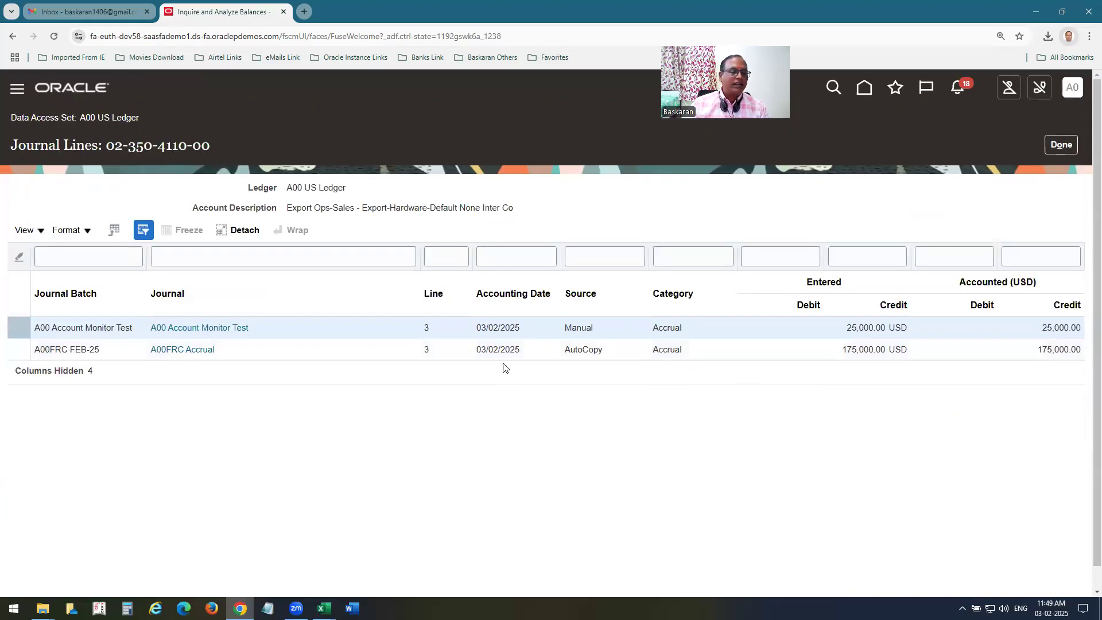
{"action": "left_click", "coordinate": [1065, 147]}
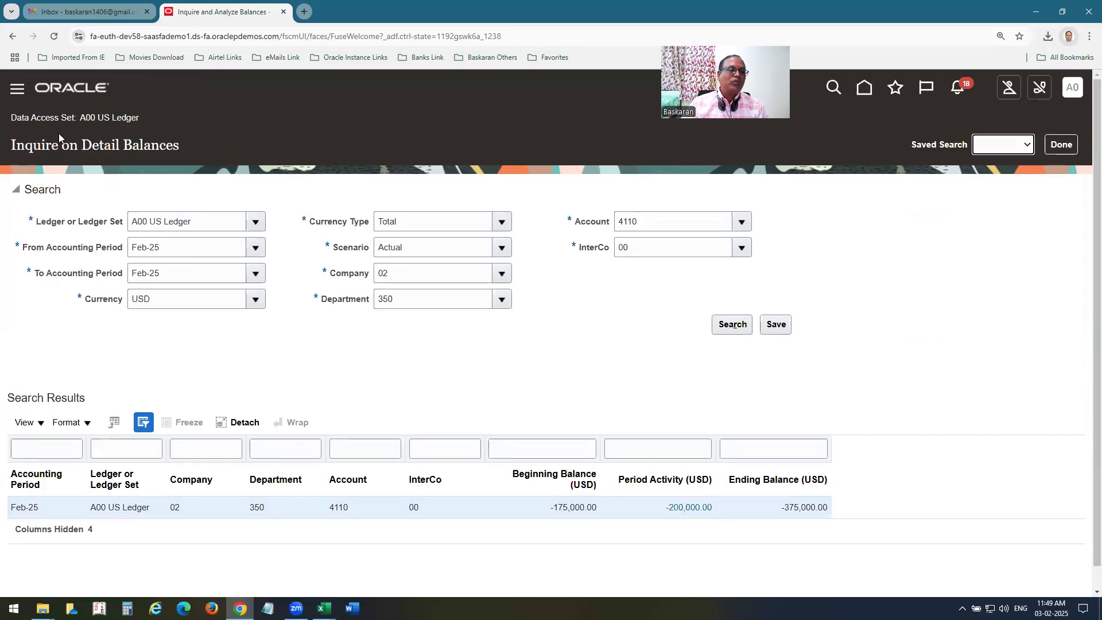
{"action": "left_click", "coordinate": [90, 97]}
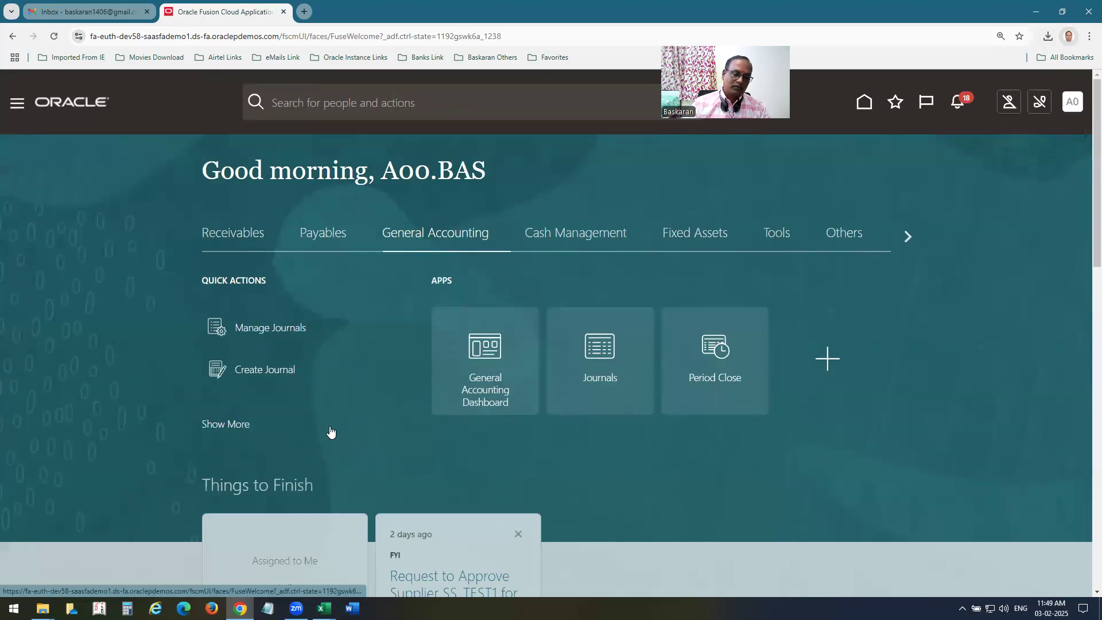
Bring the Working Board workbook to the front and select the FRC Report topic in B401.
{"action": "mouse_move", "coordinate": [324, 608]}
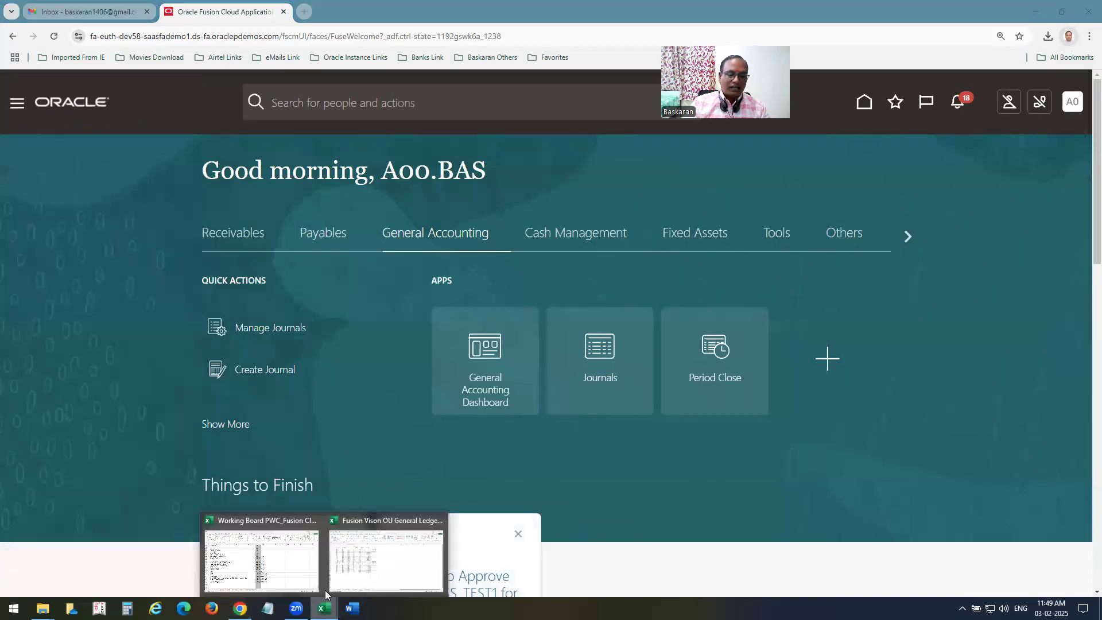
{"action": "left_click", "coordinate": [280, 578]}
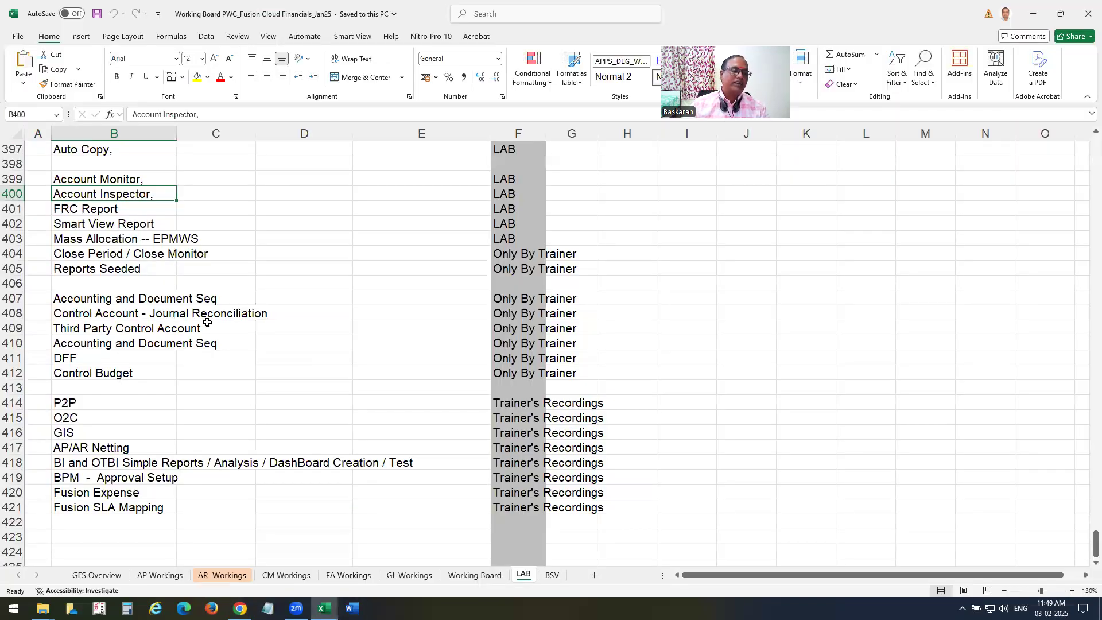
{"action": "left_click", "coordinate": [103, 209]}
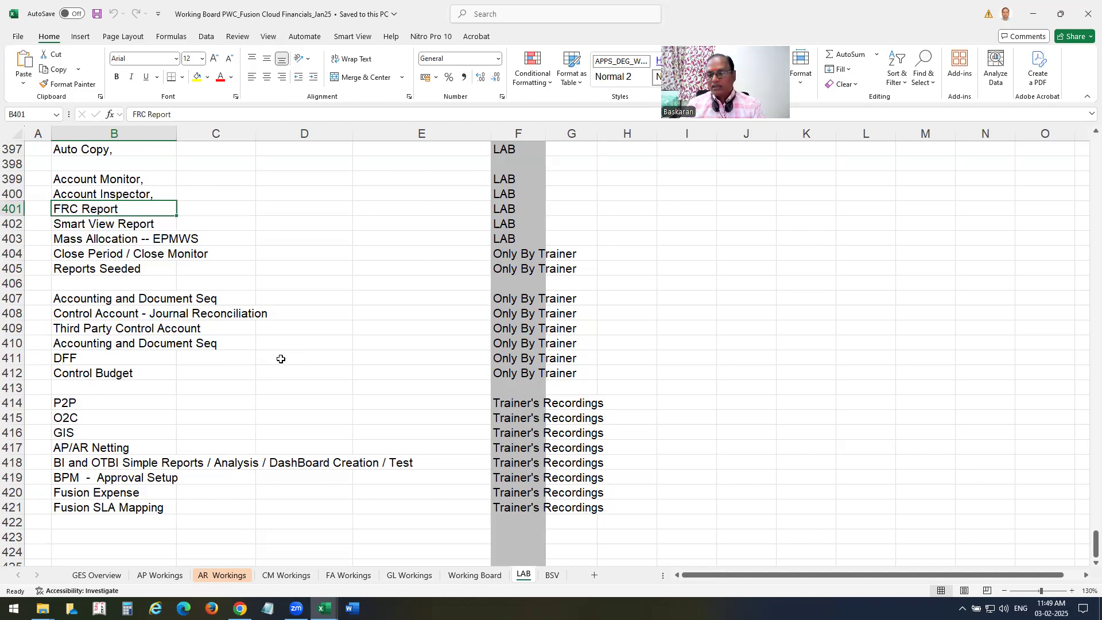
Search Windows for 'fi', then dismiss the search to return to the workbook.
{"action": "left_click", "coordinate": [12, 608]}
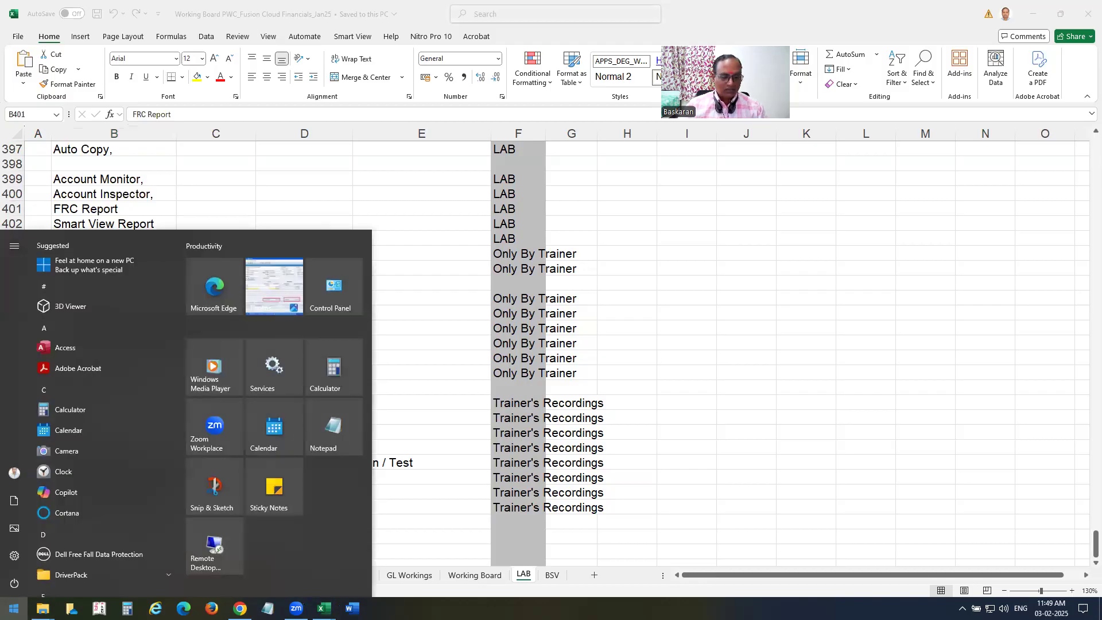
{"action": "type", "text": "fi"}
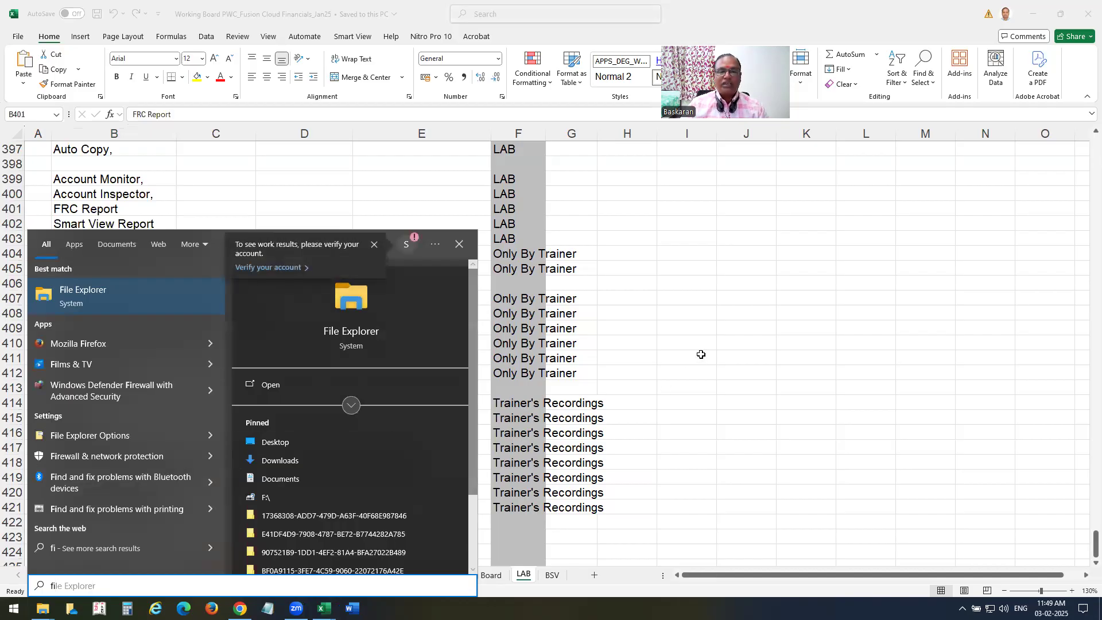
{"action": "left_click", "coordinate": [696, 421]}
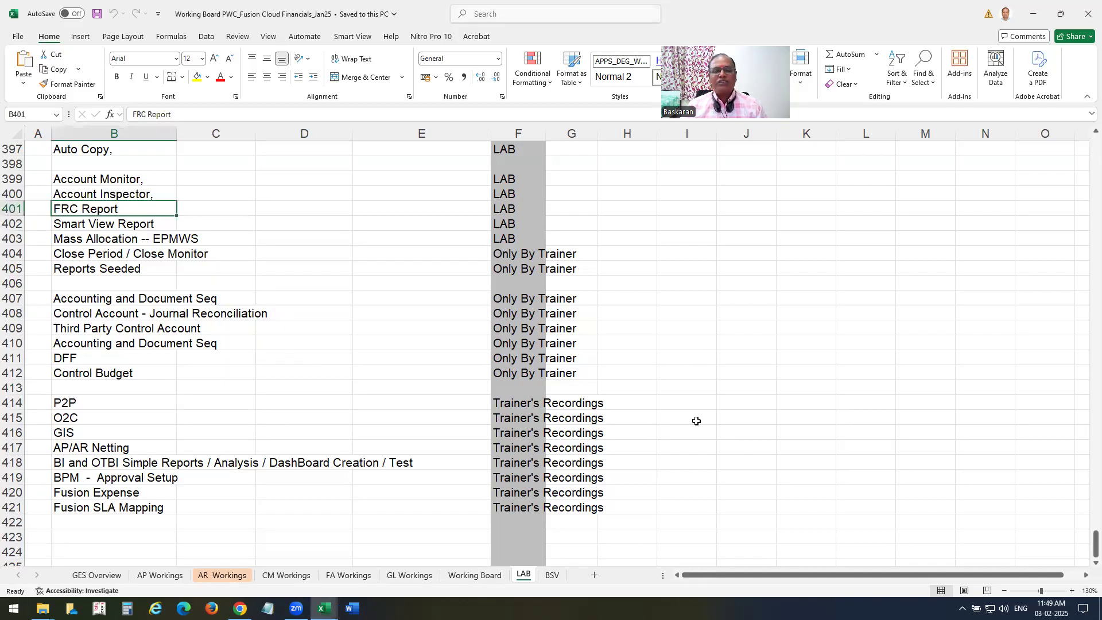
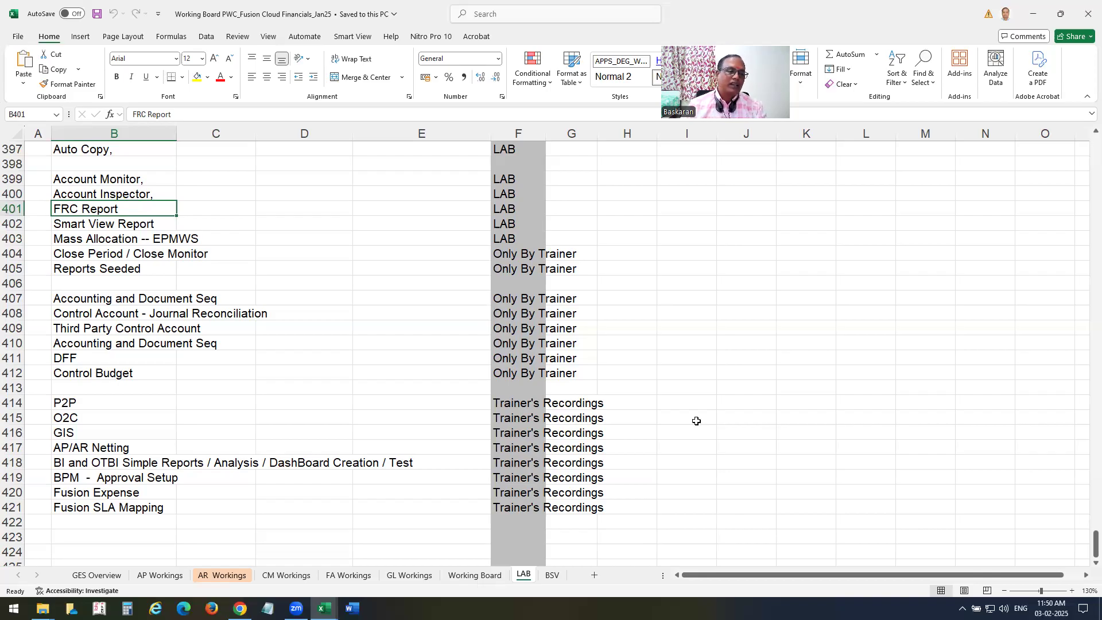
Review the Excel lab topics from Account Monitor to Reports Seeded, end on FRC Report, then switch to Oracle Fusion.
{"action": "left_click", "coordinate": [98, 241]}
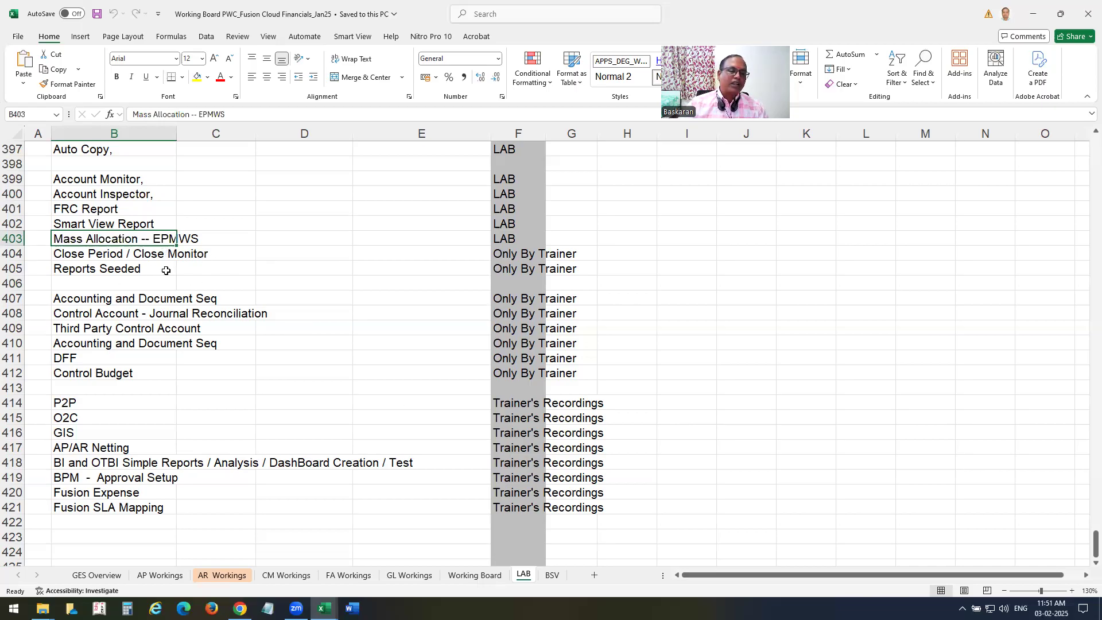
{"action": "left_click", "coordinate": [119, 268]}
{"action": "left_click", "coordinate": [111, 178]}
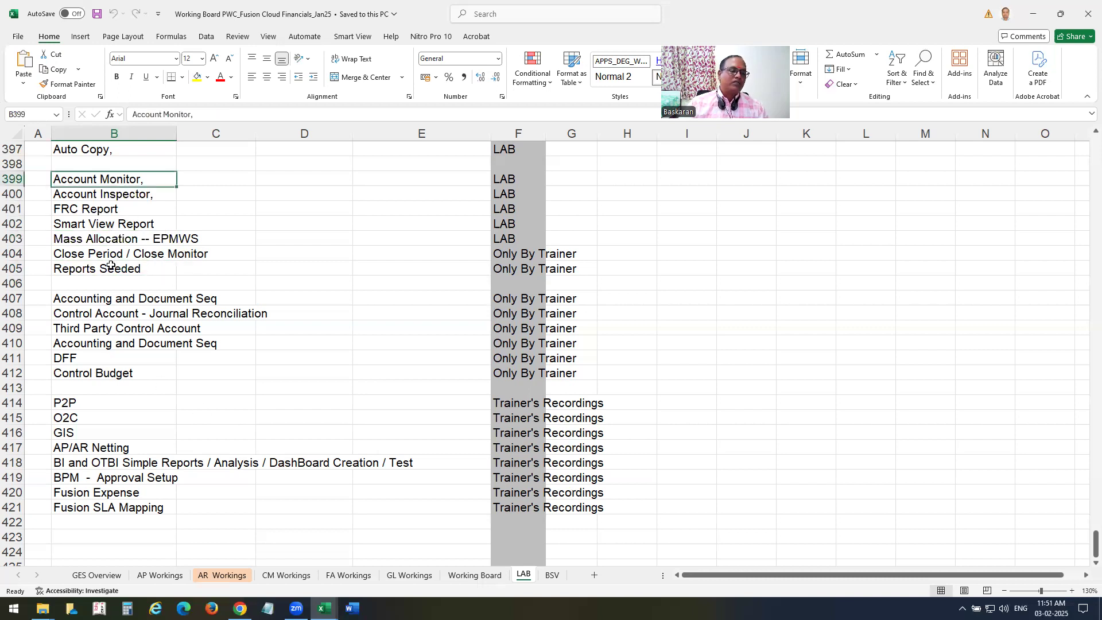
{"action": "key", "text": "ctrl+shift+Down"}
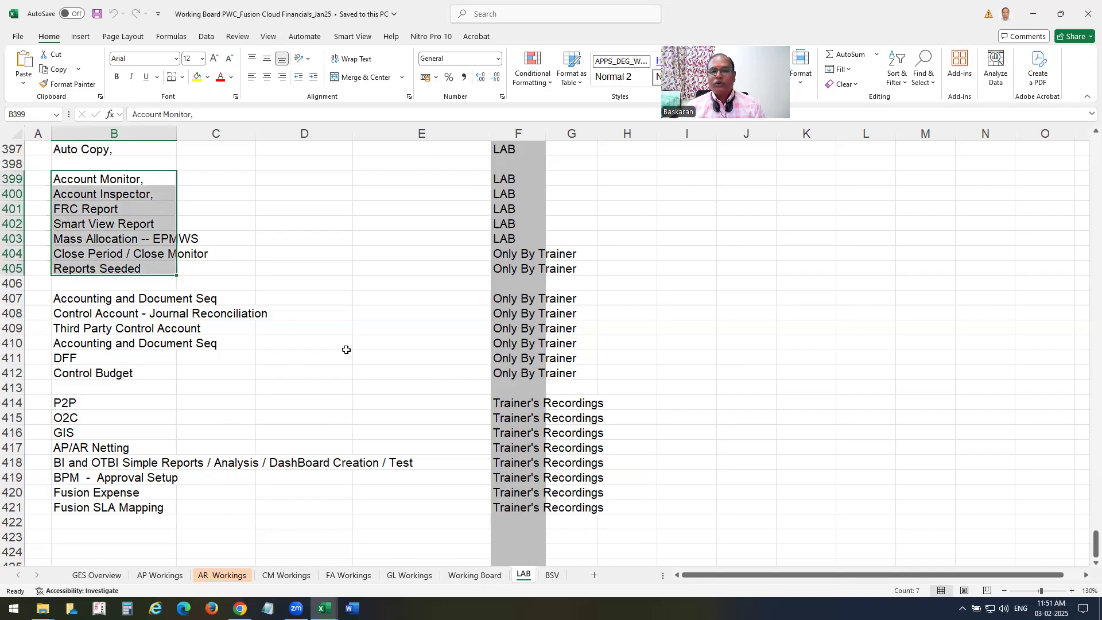
{"action": "left_click", "coordinate": [99, 210]}
{"action": "left_click", "coordinate": [239, 609]}
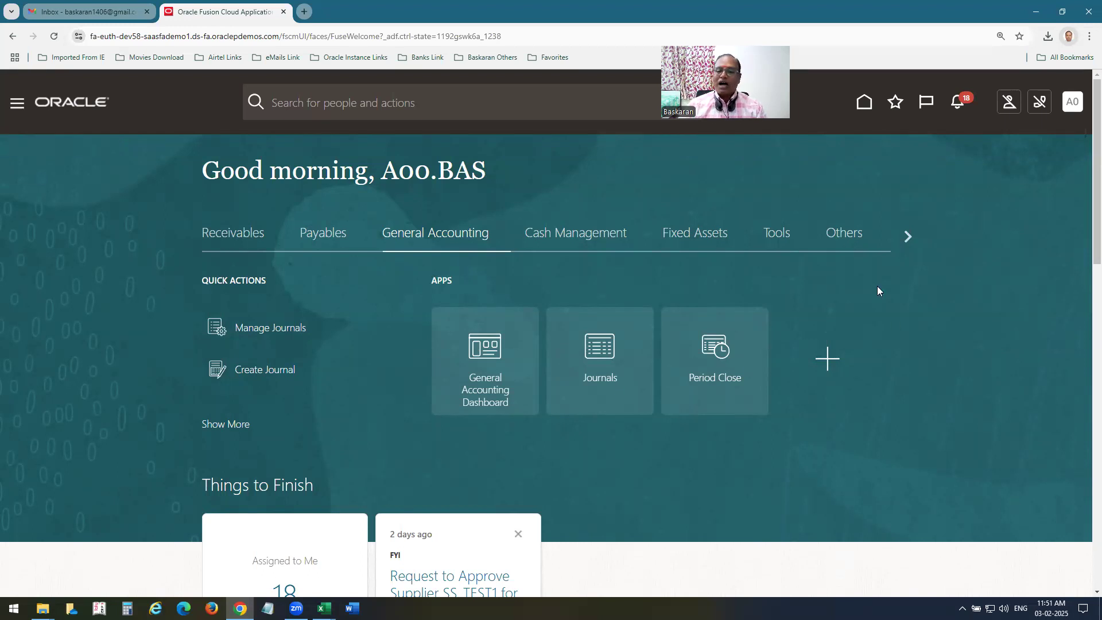
Open the Financial Reporting Center from the Others area and launch Open Workspace for Financial Reports.
{"action": "left_click", "coordinate": [844, 237]}
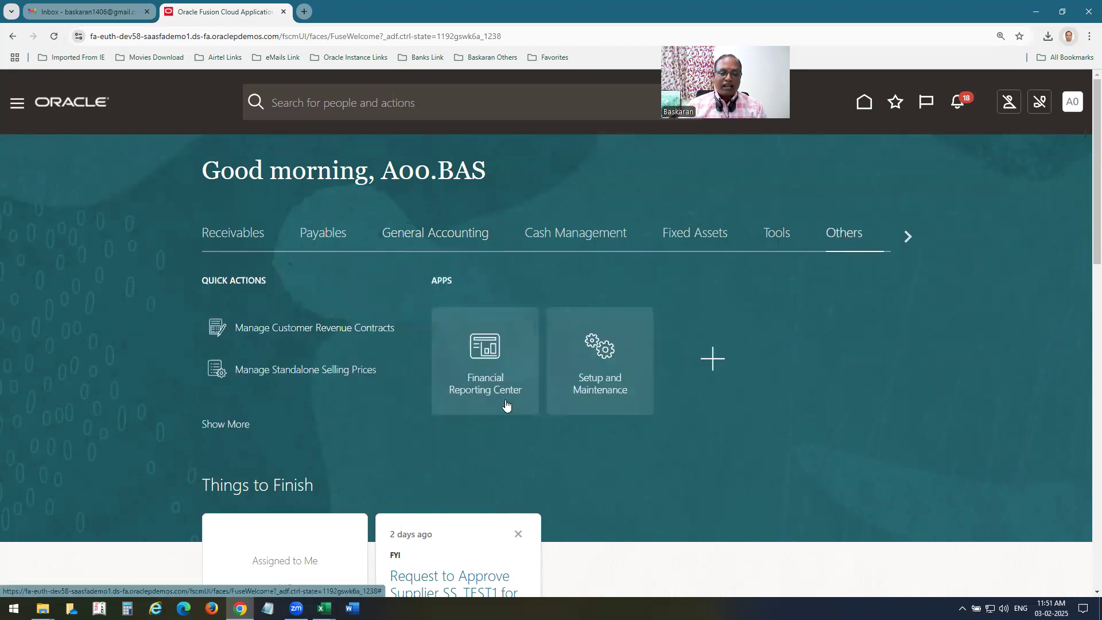
{"action": "left_click", "coordinate": [503, 398]}
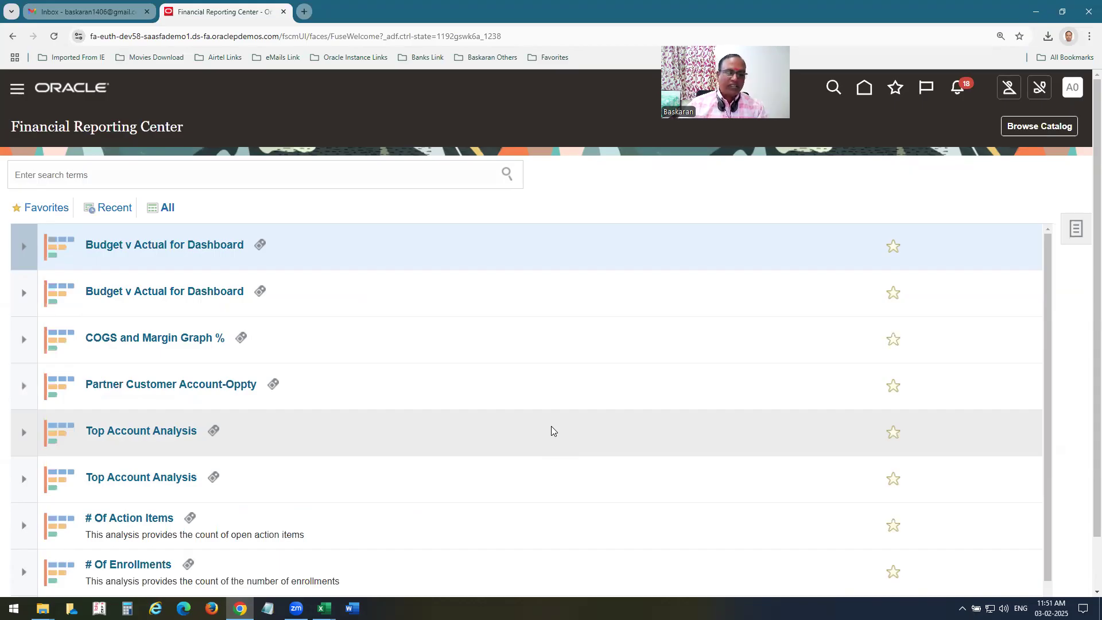
{"action": "scroll", "coordinate": [1085, 424], "scroll_direction": "down", "scroll_amount": 1}
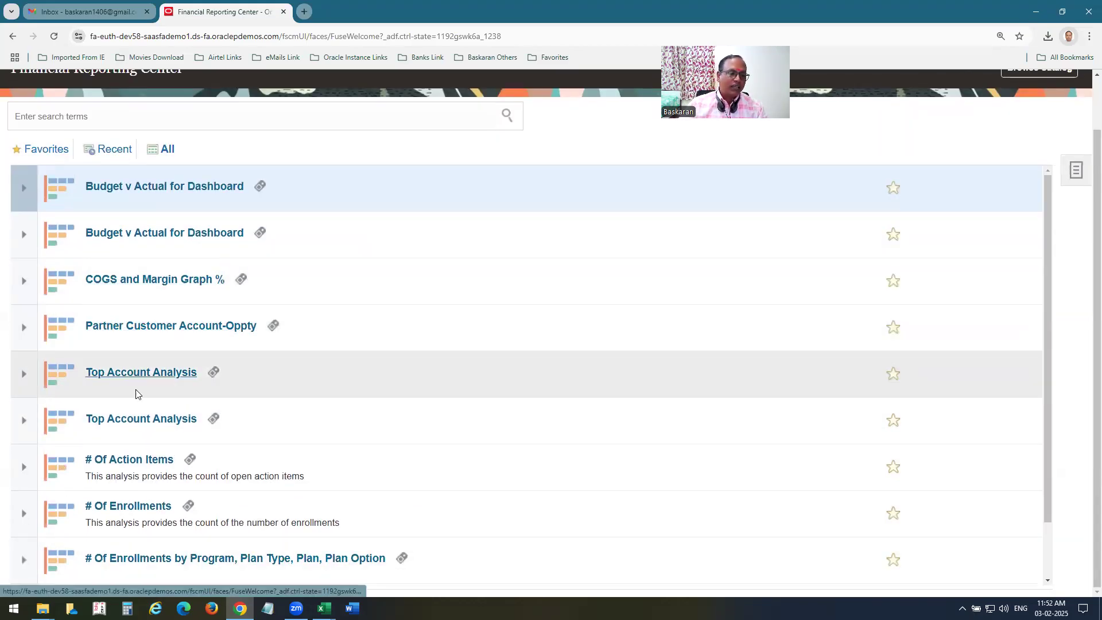
{"action": "scroll", "coordinate": [50, 347], "scroll_direction": "up", "scroll_amount": 1}
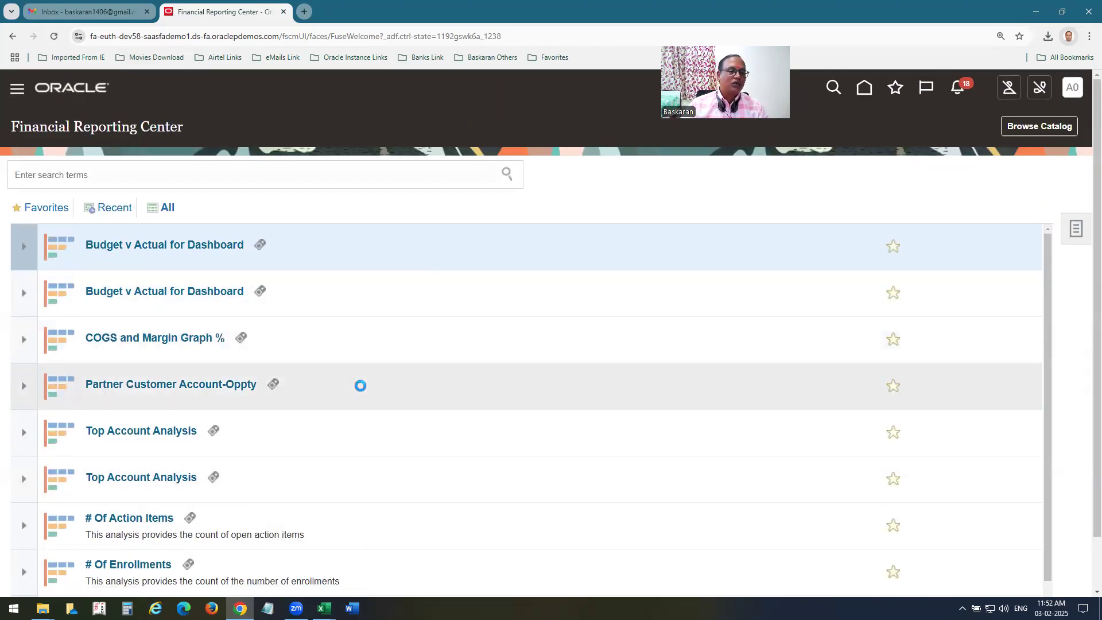
{"action": "left_click", "coordinate": [1078, 223]}
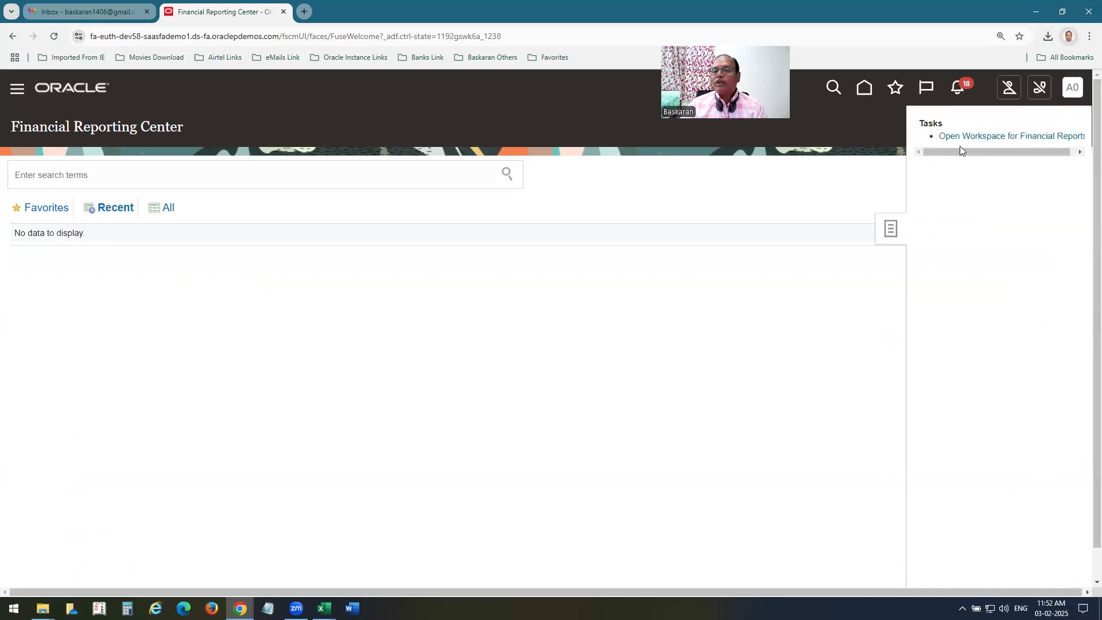
{"action": "left_click", "coordinate": [1020, 138]}
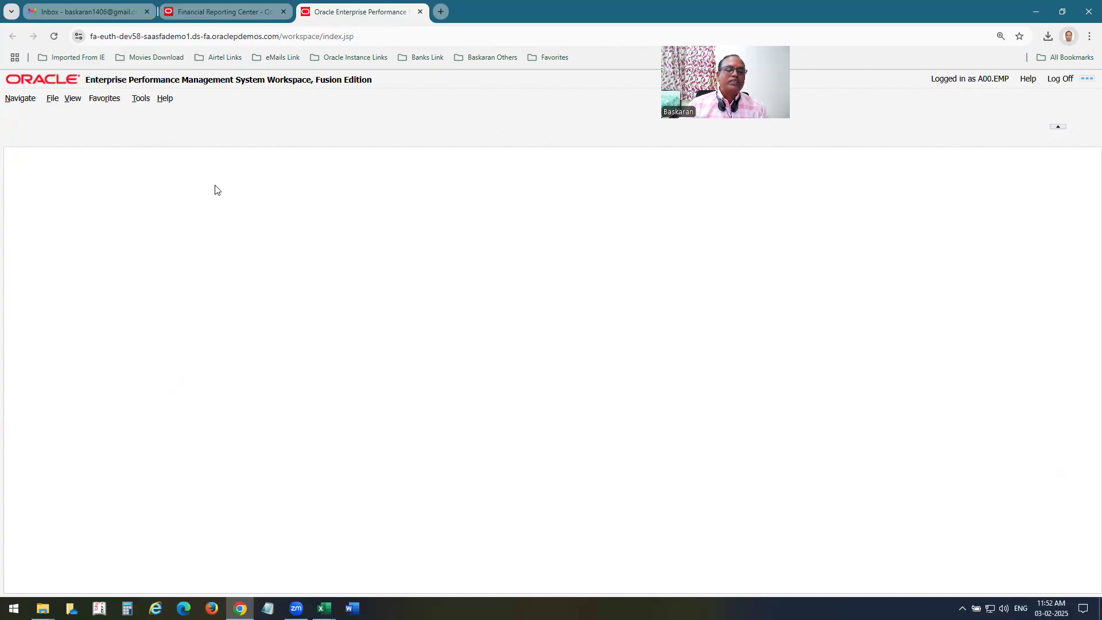
Launch Financial Reporting Web Studio from the Workspace Tools menu.
{"action": "left_click", "coordinate": [142, 99]}
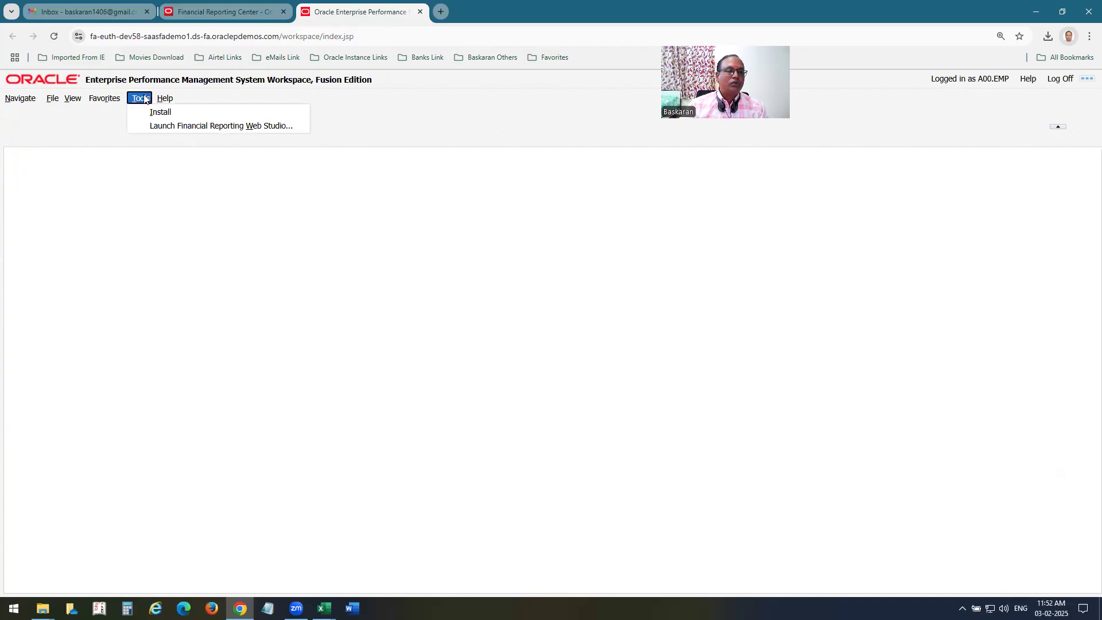
{"action": "mouse_move", "coordinate": [172, 112]}
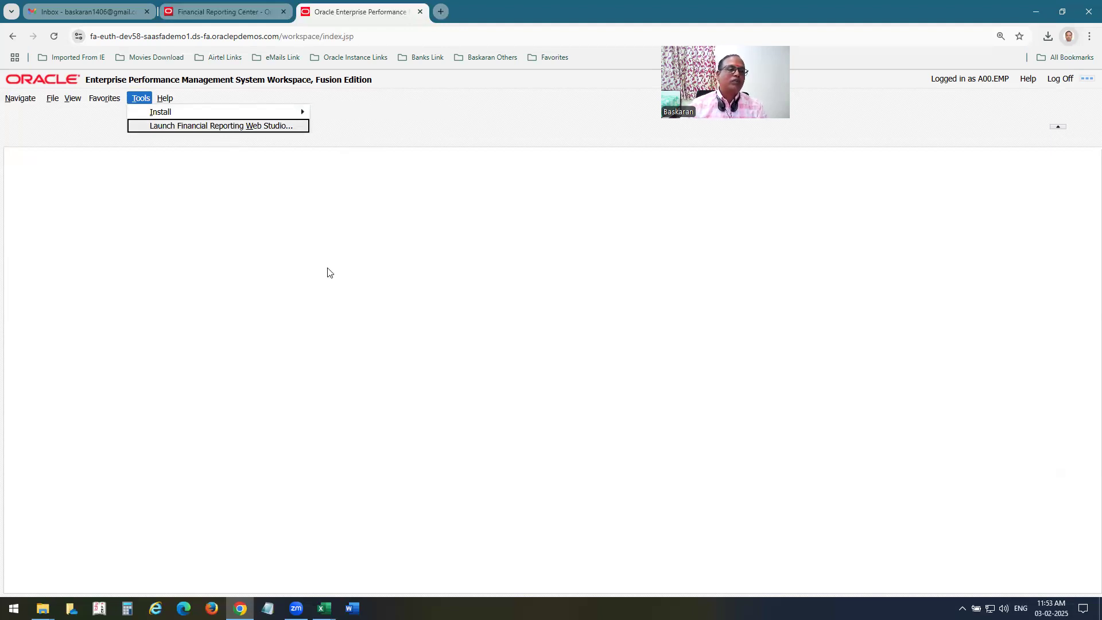
{"action": "key", "text": "Return"}
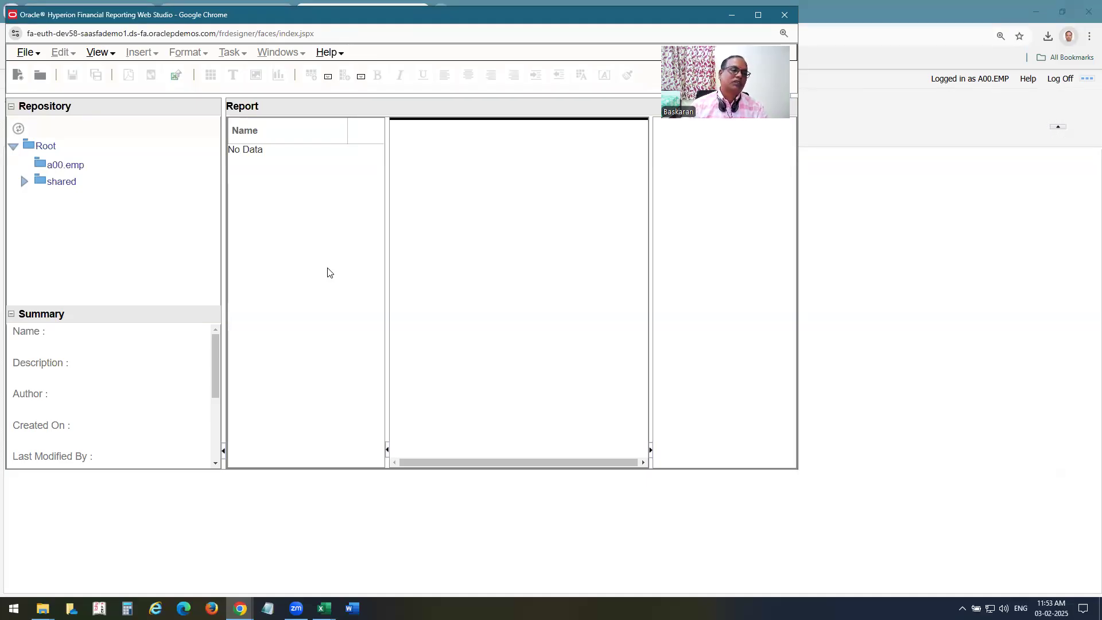
Maximize Web Studio and create a new blank report, Report1.
{"action": "double_click", "coordinate": [228, 16]}
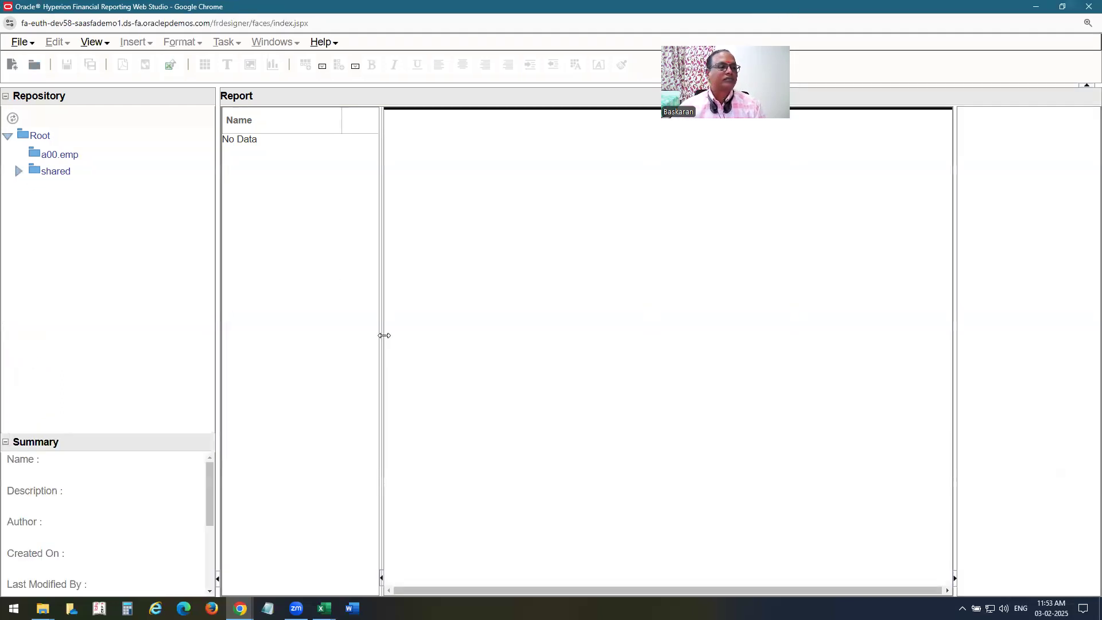
{"action": "left_click", "coordinate": [22, 43]}
{"action": "mouse_move", "coordinate": [38, 60]}
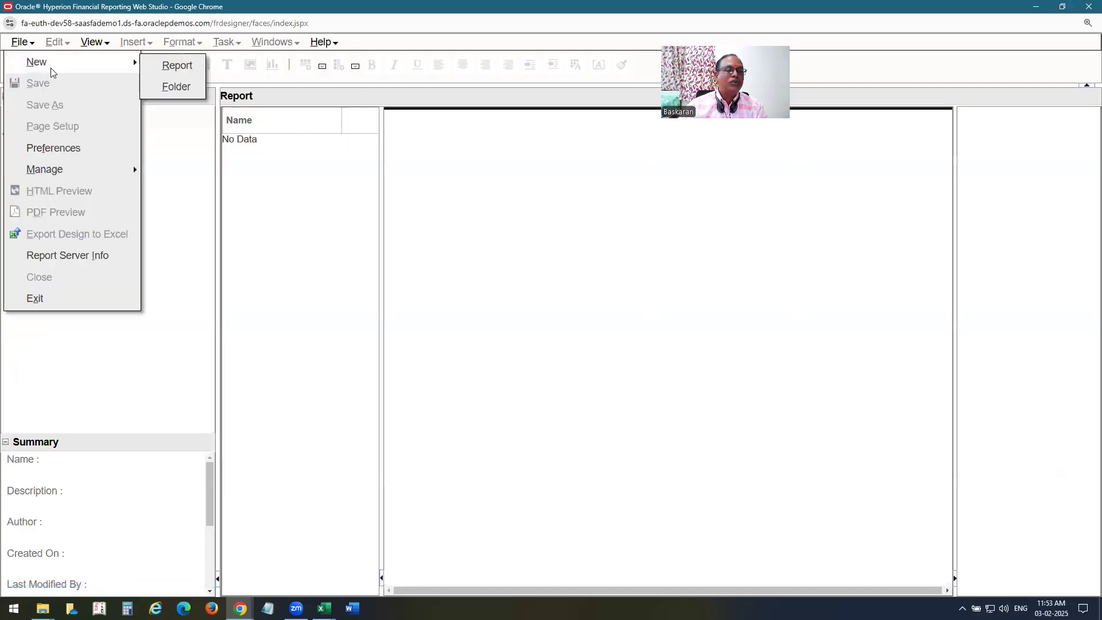
{"action": "left_click", "coordinate": [175, 66]}
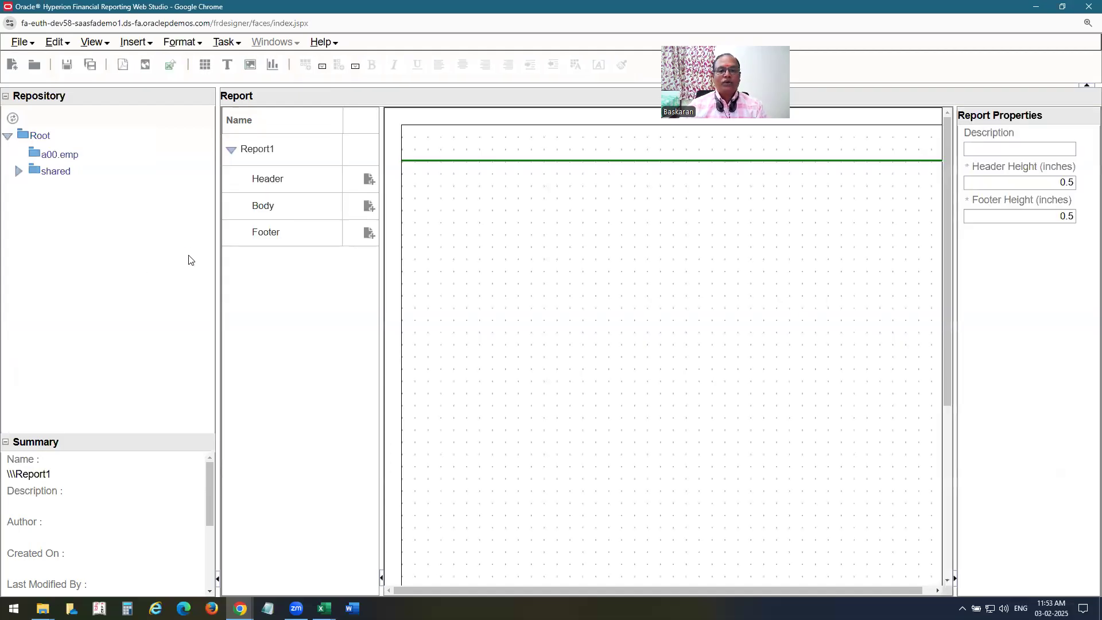
Insert a grid, Grid1, drawn across the report's Body section.
{"action": "left_click", "coordinate": [264, 150]}
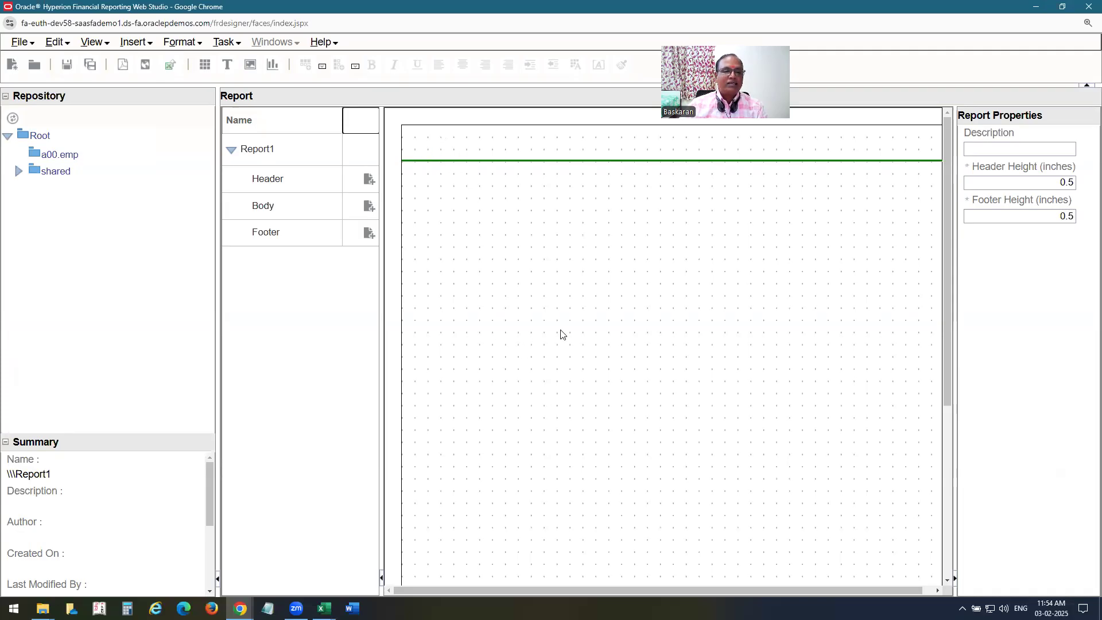
{"action": "left_click", "coordinate": [268, 206]}
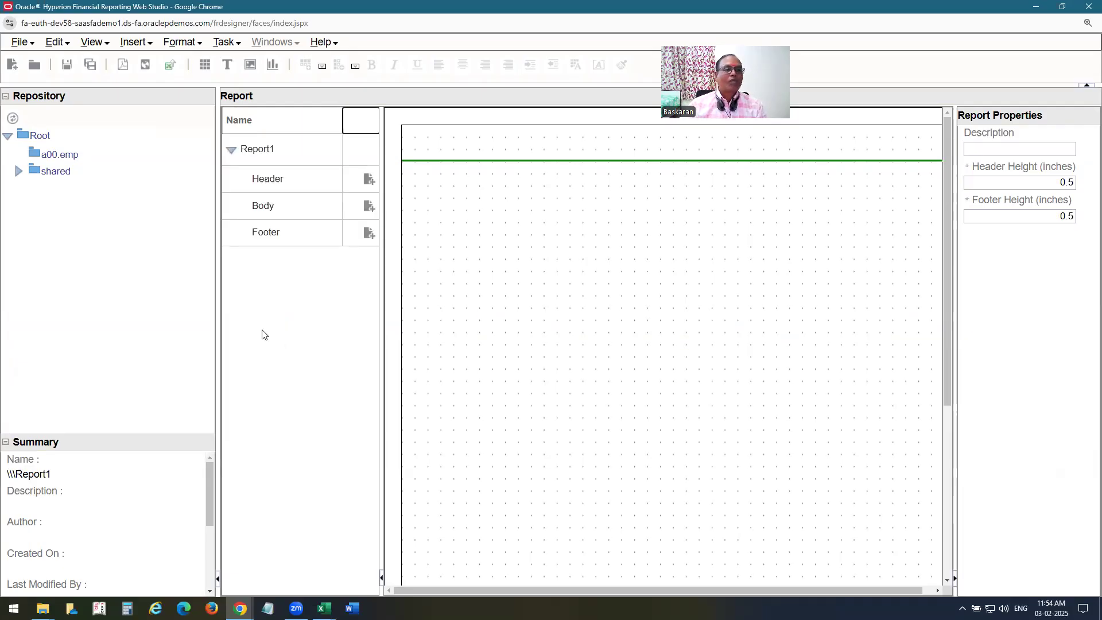
{"action": "left_click", "coordinate": [147, 46]}
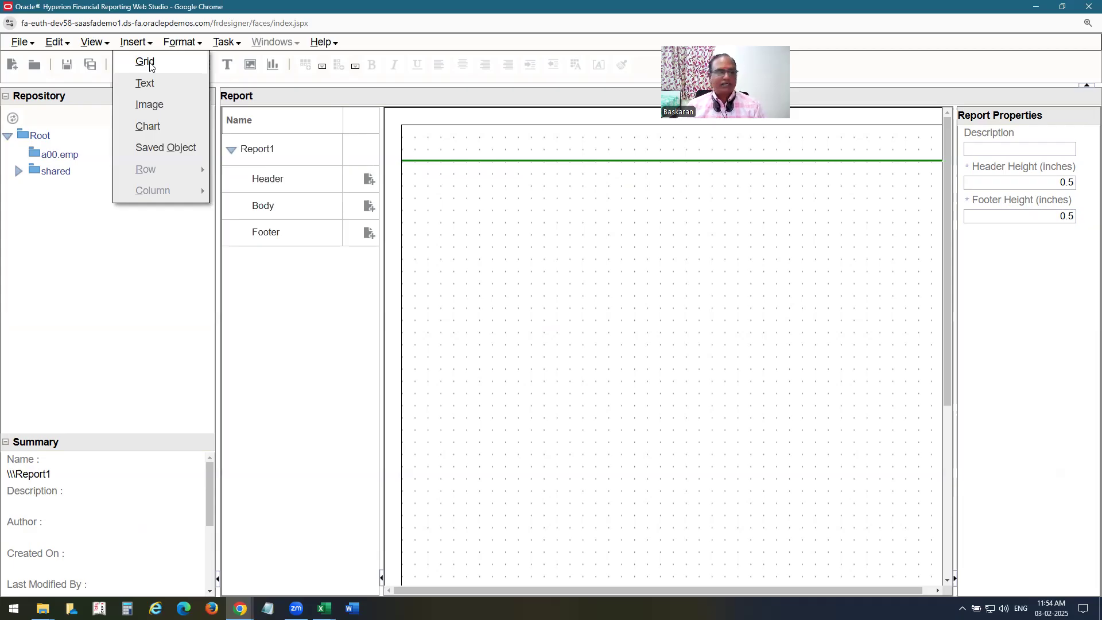
{"action": "left_click", "coordinate": [151, 64]}
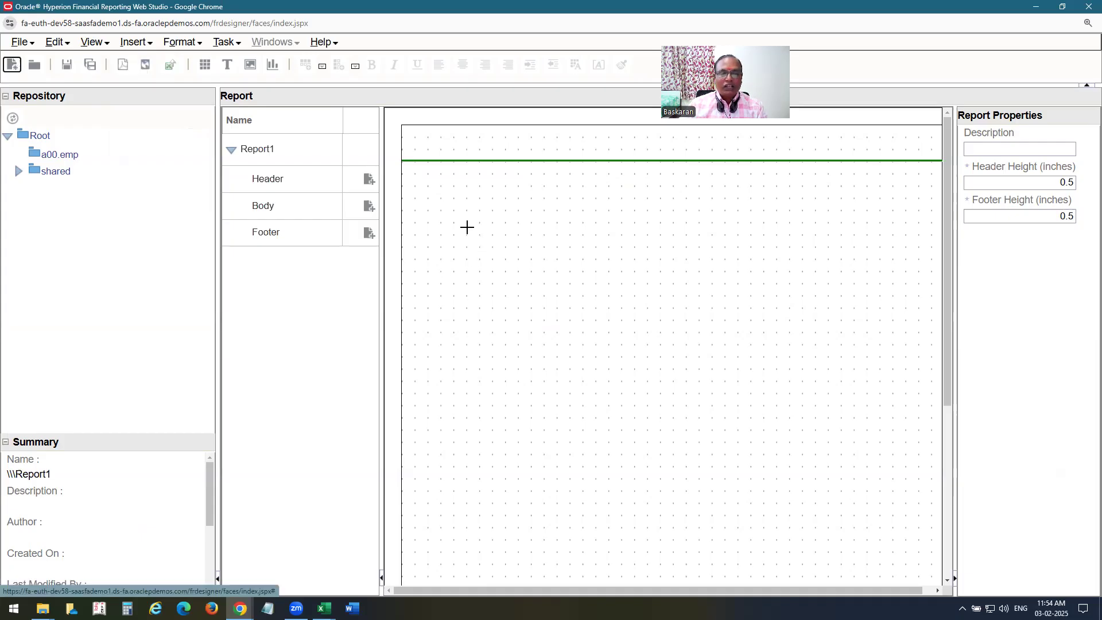
{"action": "left_click_drag", "start_coordinate": [587, 362], "coordinate": [839, 431]}
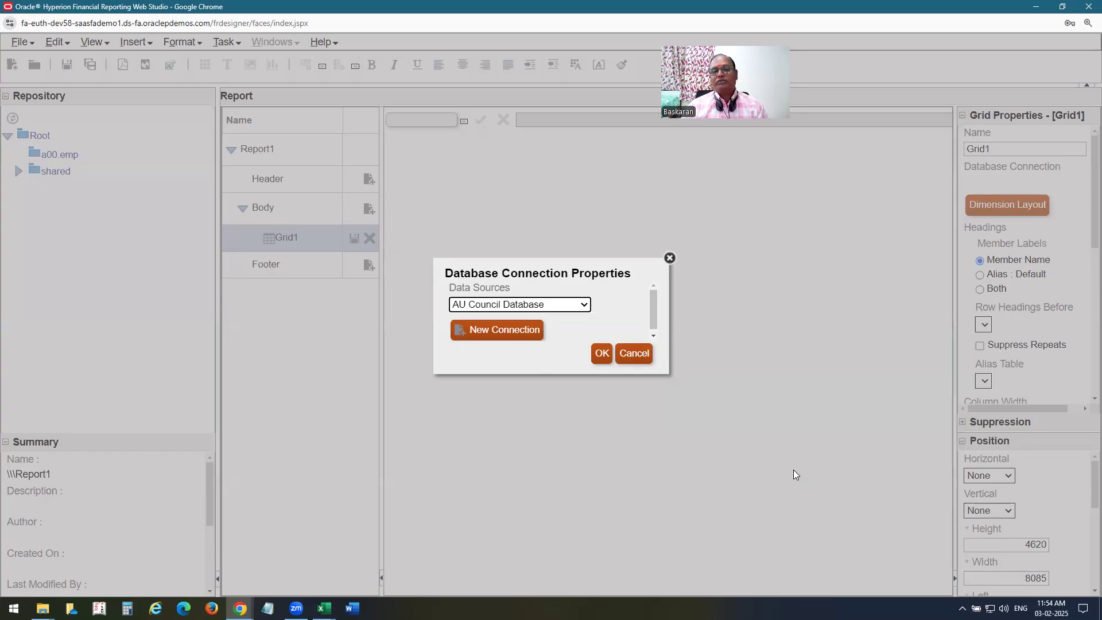
Start a new database connection for the grid named A00USDB.
{"action": "left_click", "coordinate": [571, 306]}
{"action": "scroll", "coordinate": [503, 167], "scroll_direction": "down", "scroll_amount": 5}
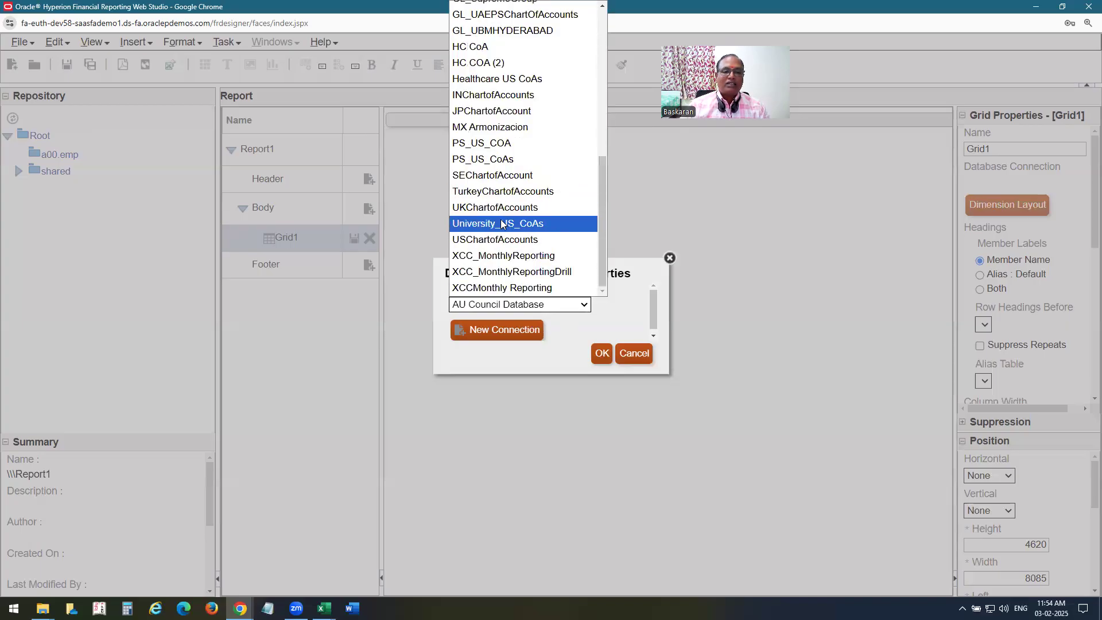
{"action": "left_click", "coordinate": [619, 309]}
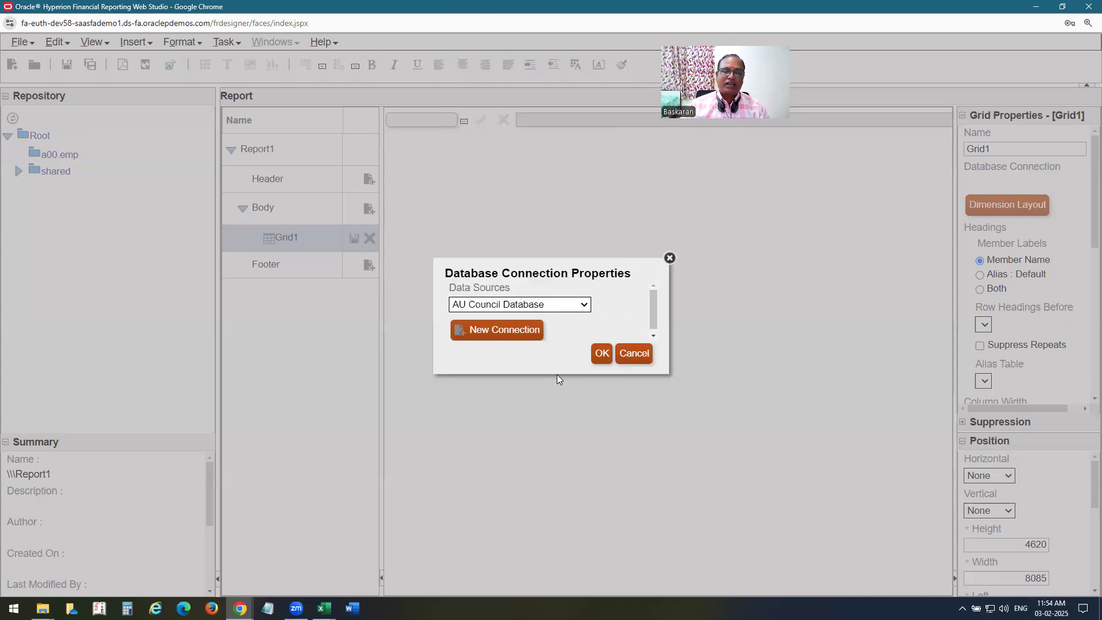
{"action": "left_click", "coordinate": [524, 335]}
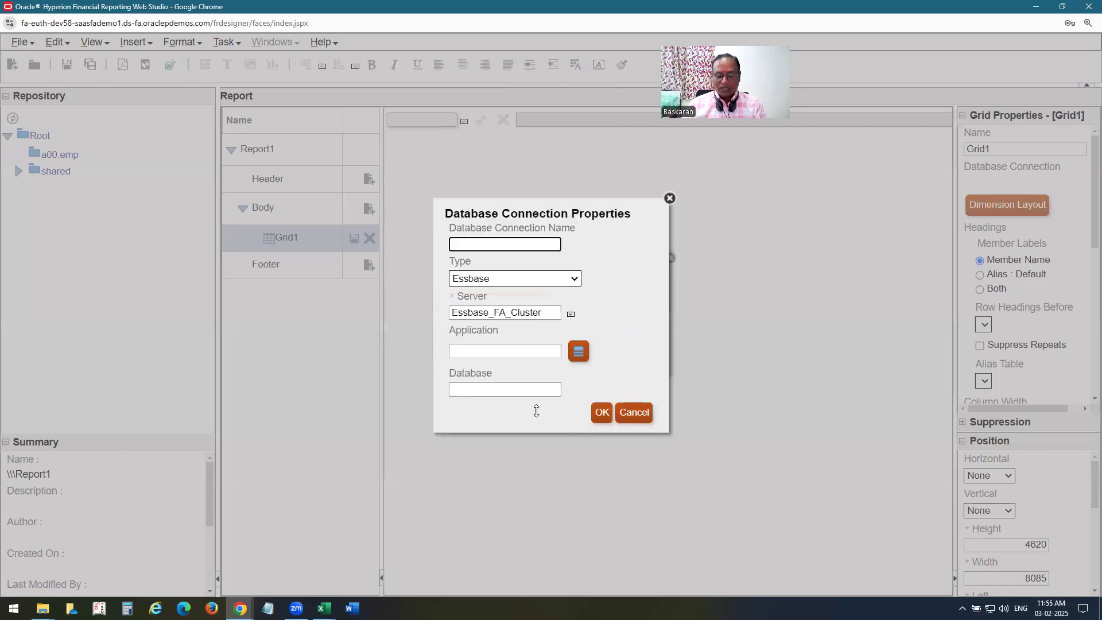
{"action": "type", "text": "A00"}
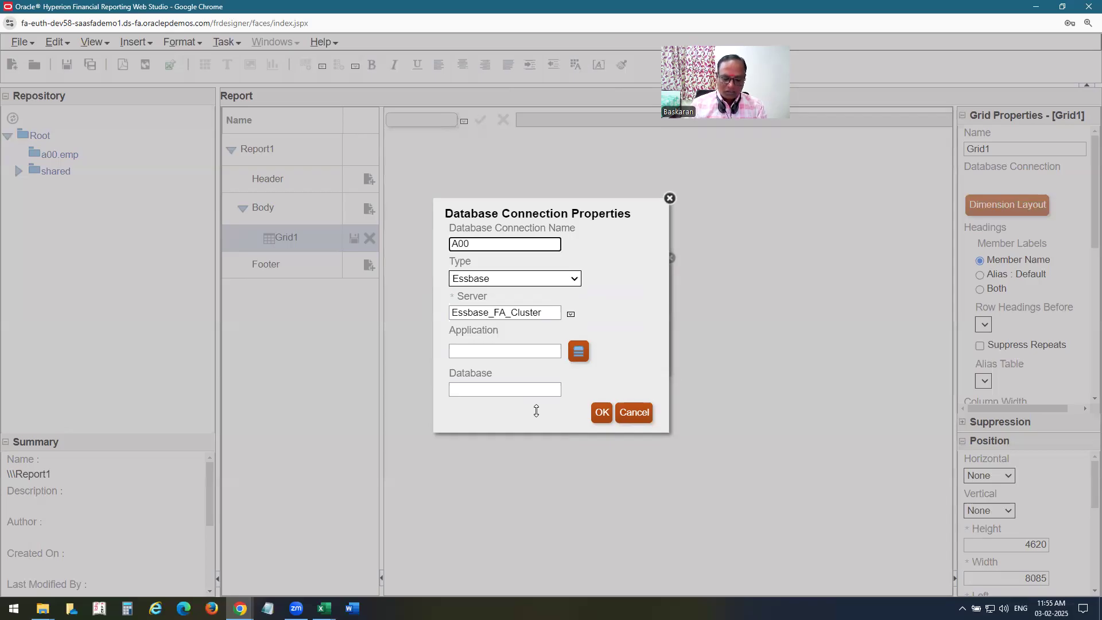
{"action": "type", "text": "US"}
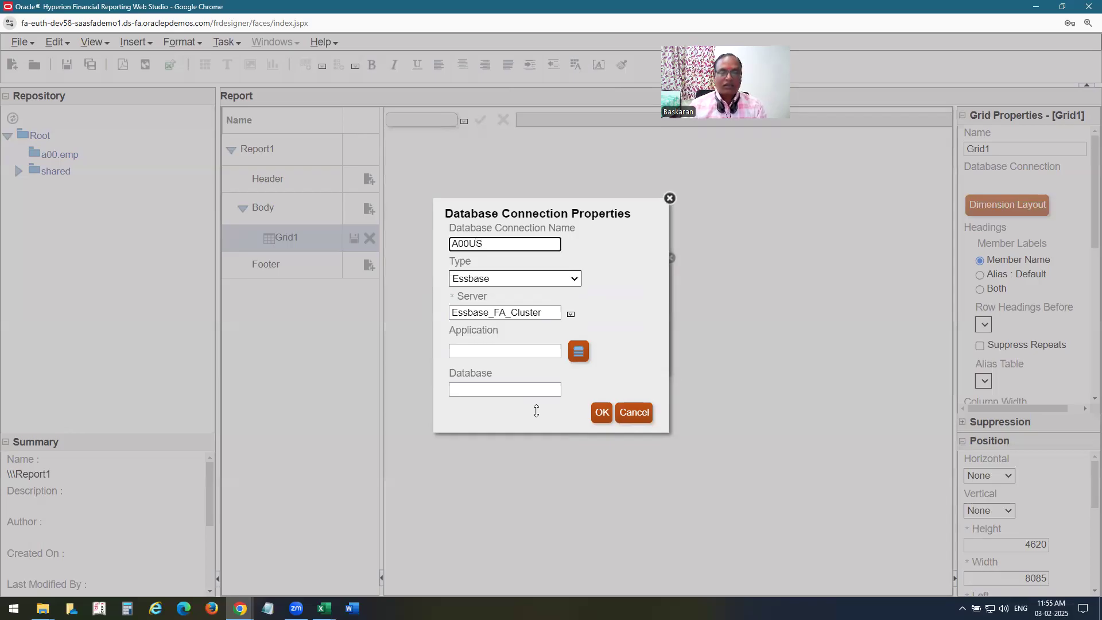
{"action": "type", "text": "COA"}
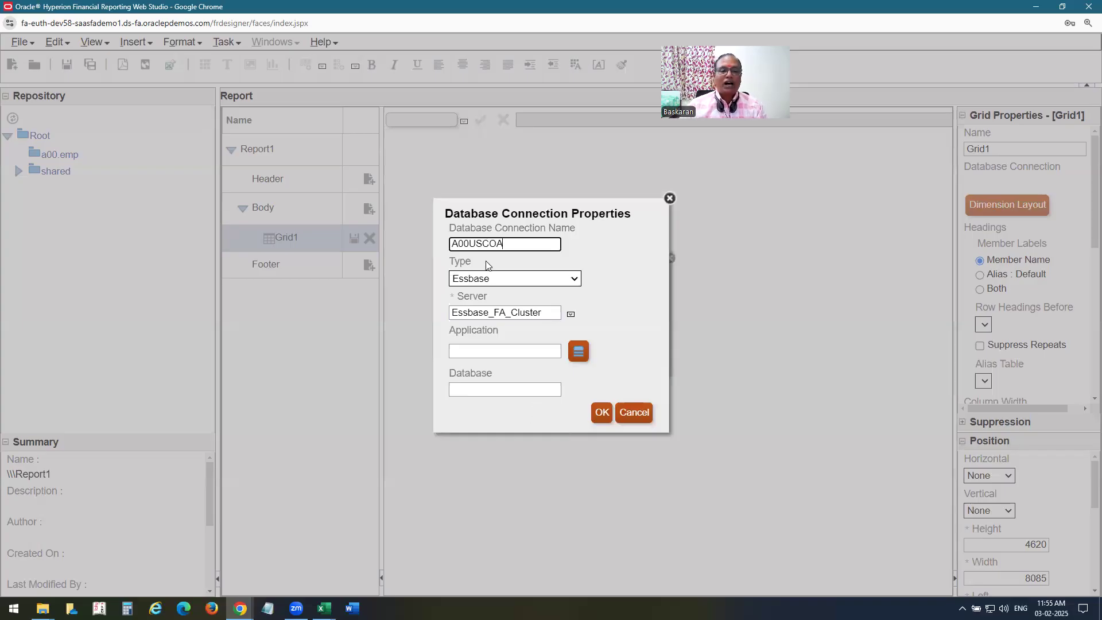
{"action": "left_click_drag", "start_coordinate": [482, 243], "coordinate": [628, 258]}
{"action": "type", "text": "DB"}
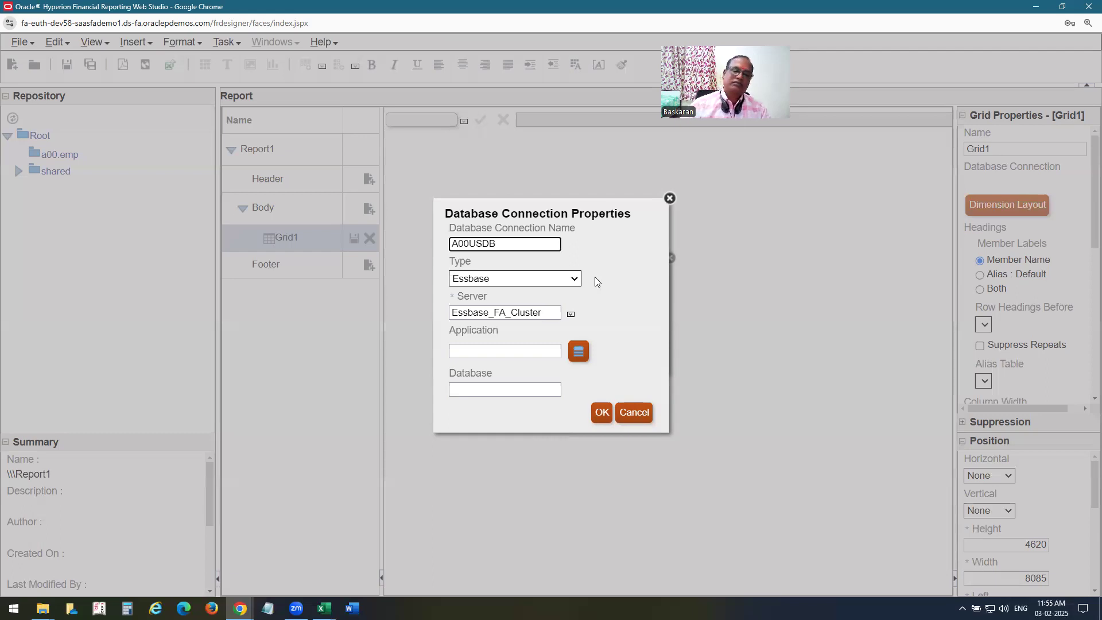
Point the A00USDB connection at the A00US application's db database and confirm it as the grid source.
{"action": "left_click", "coordinate": [578, 351]}
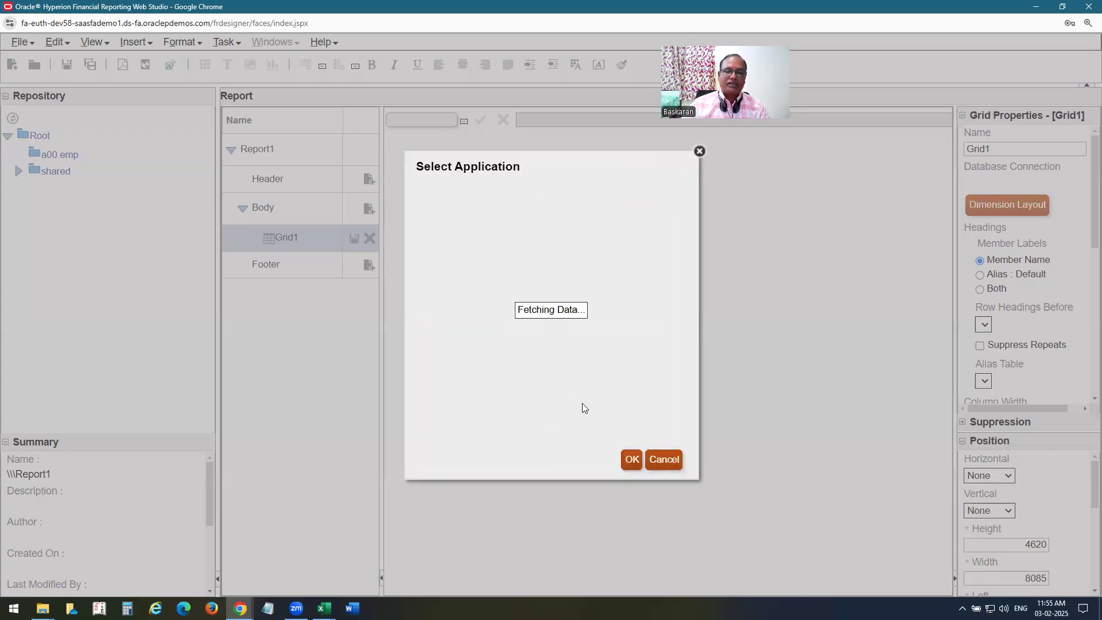
{"action": "scroll", "coordinate": [544, 336], "scroll_direction": "down", "scroll_amount": 3}
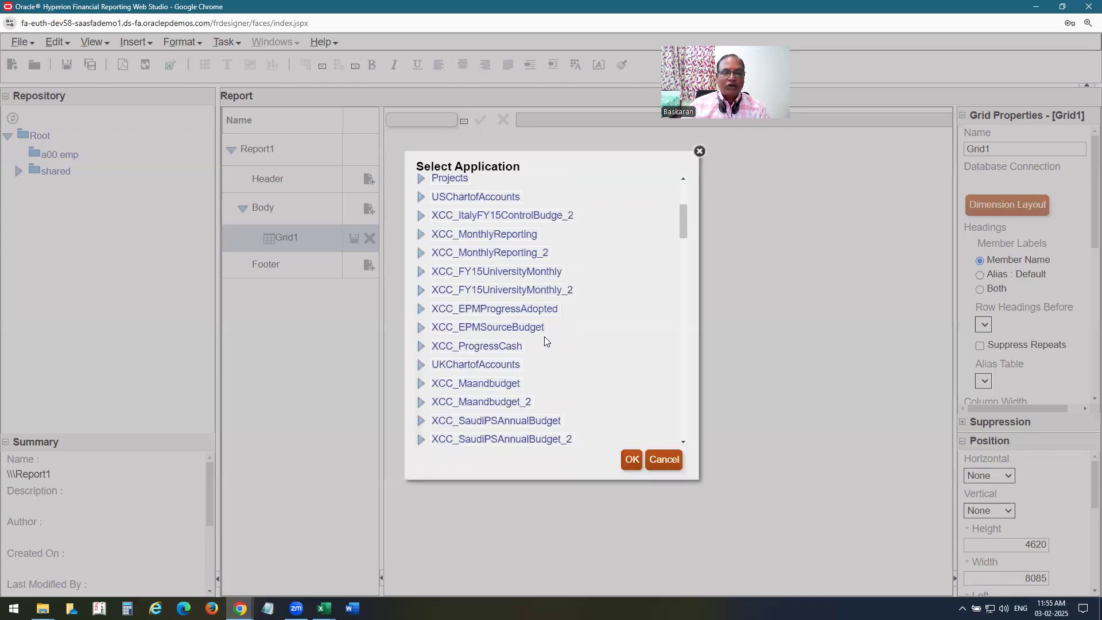
{"action": "left_click_drag", "start_coordinate": [682, 229], "coordinate": [682, 441]}
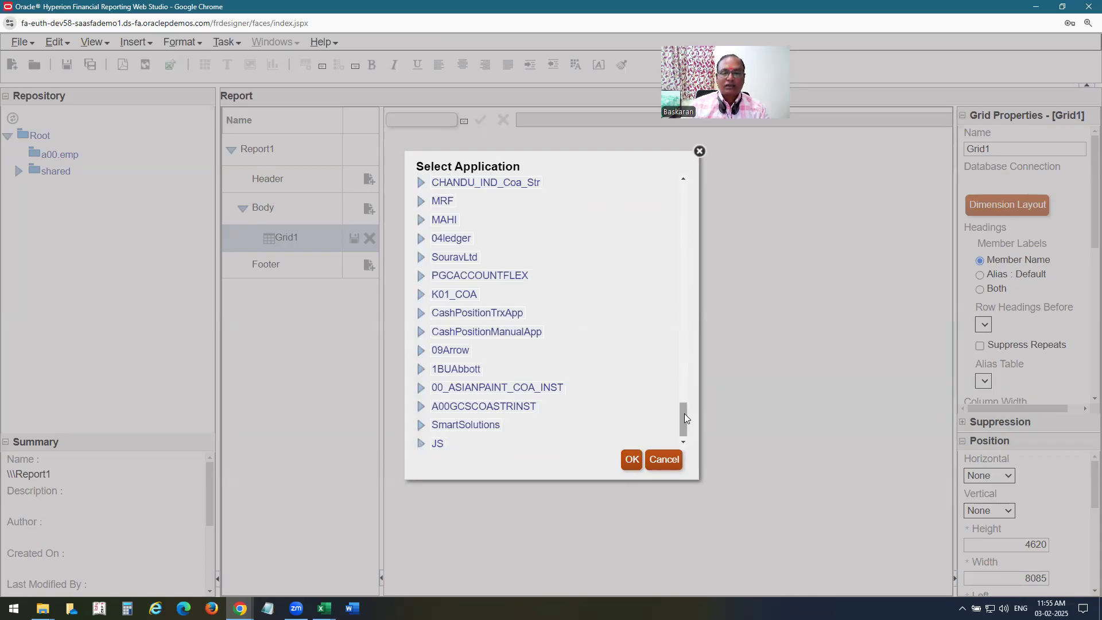
{"action": "left_click_drag", "start_coordinate": [682, 409], "coordinate": [682, 400]}
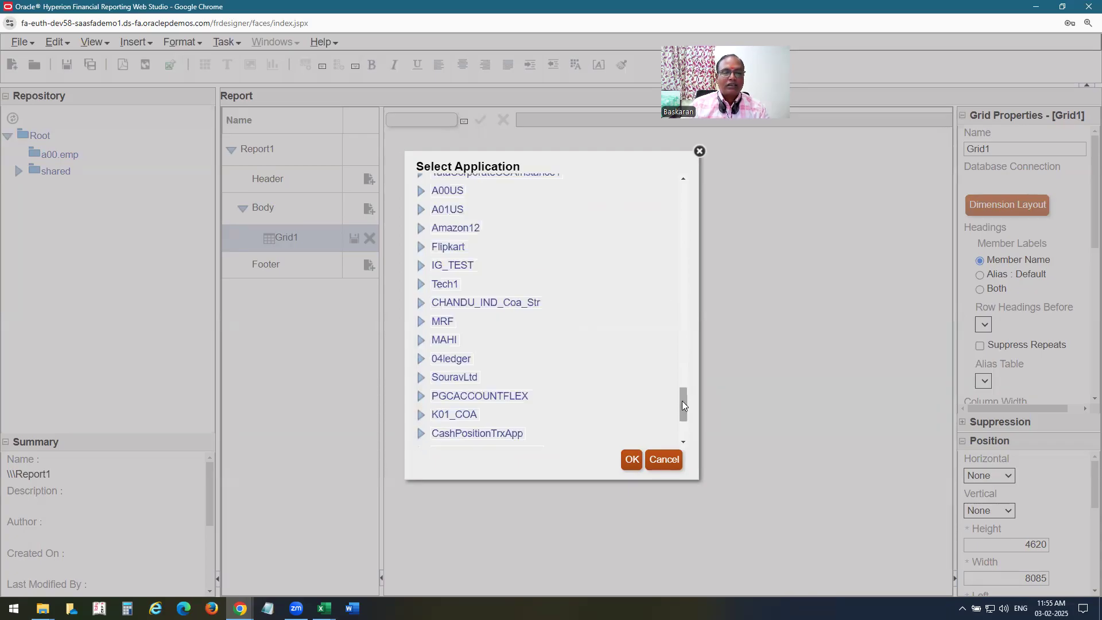
{"action": "left_click", "coordinate": [447, 191]}
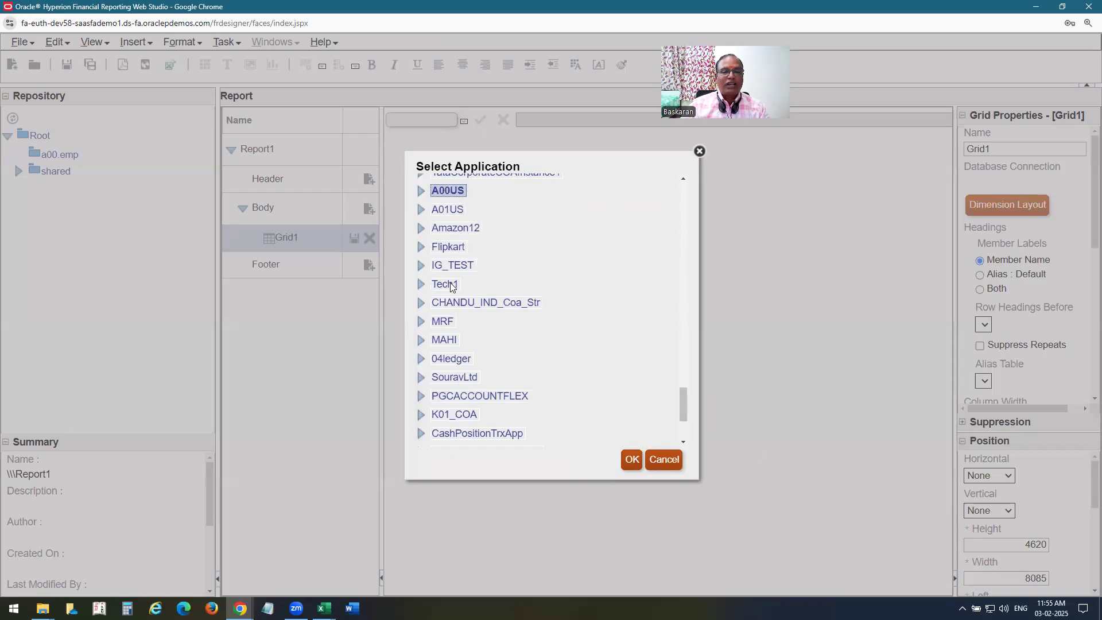
{"action": "left_click", "coordinate": [420, 191]}
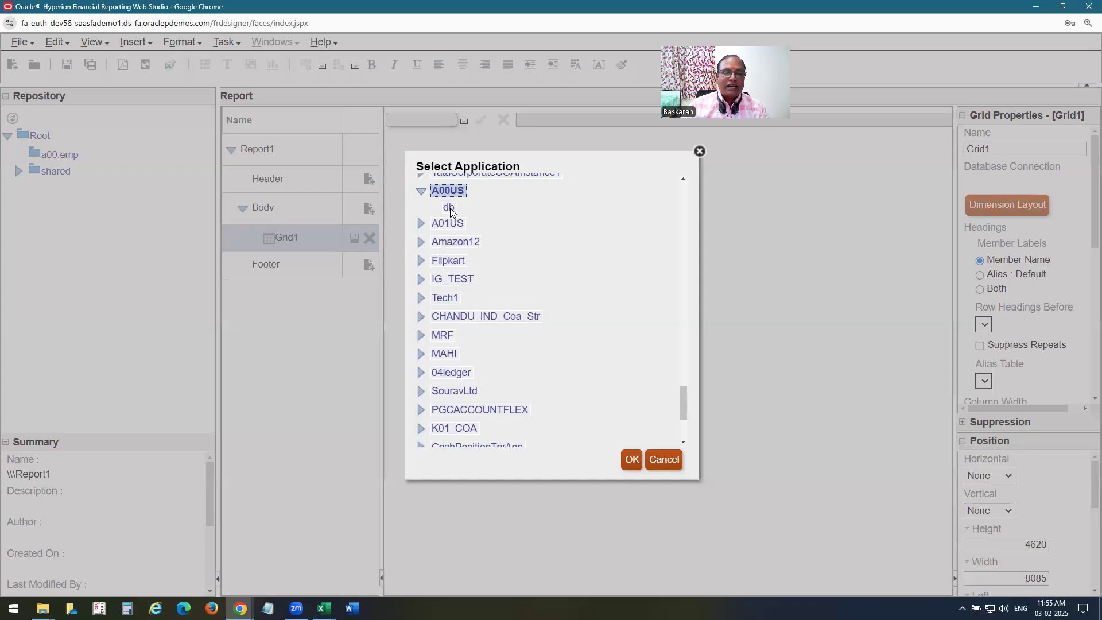
{"action": "left_click", "coordinate": [449, 208]}
{"action": "left_click", "coordinate": [638, 466]}
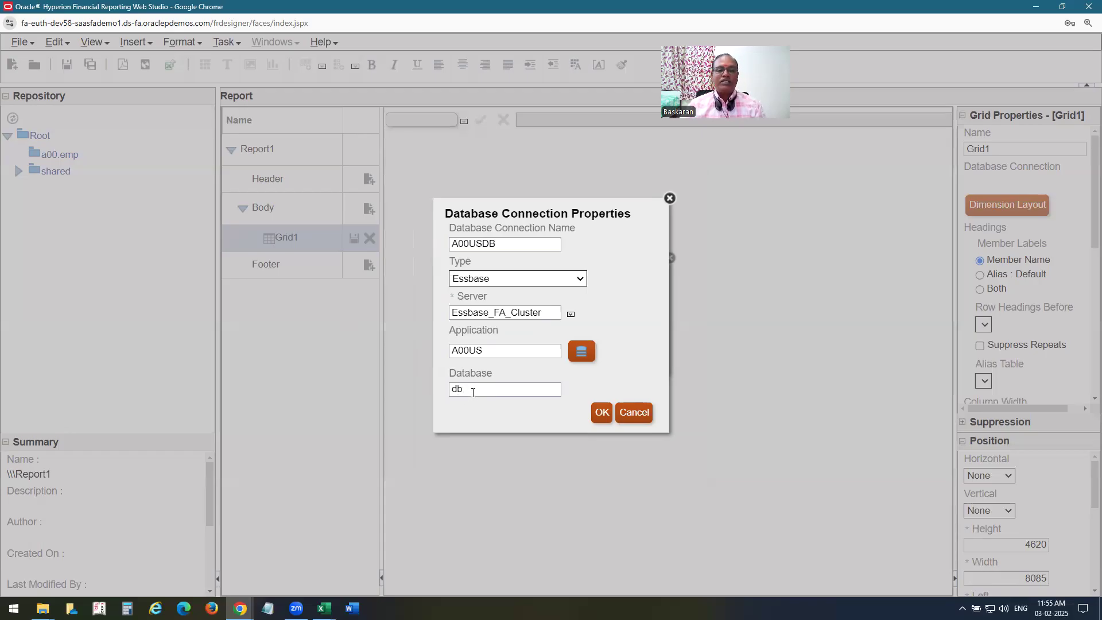
{"action": "left_click", "coordinate": [600, 412]}
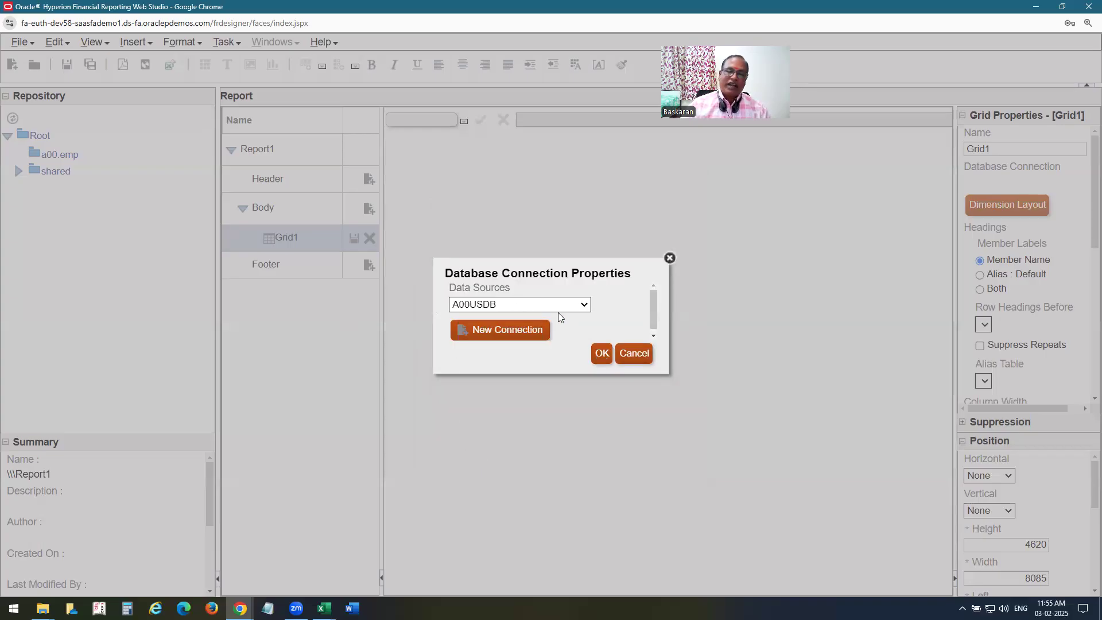
{"action": "left_click", "coordinate": [602, 353]}
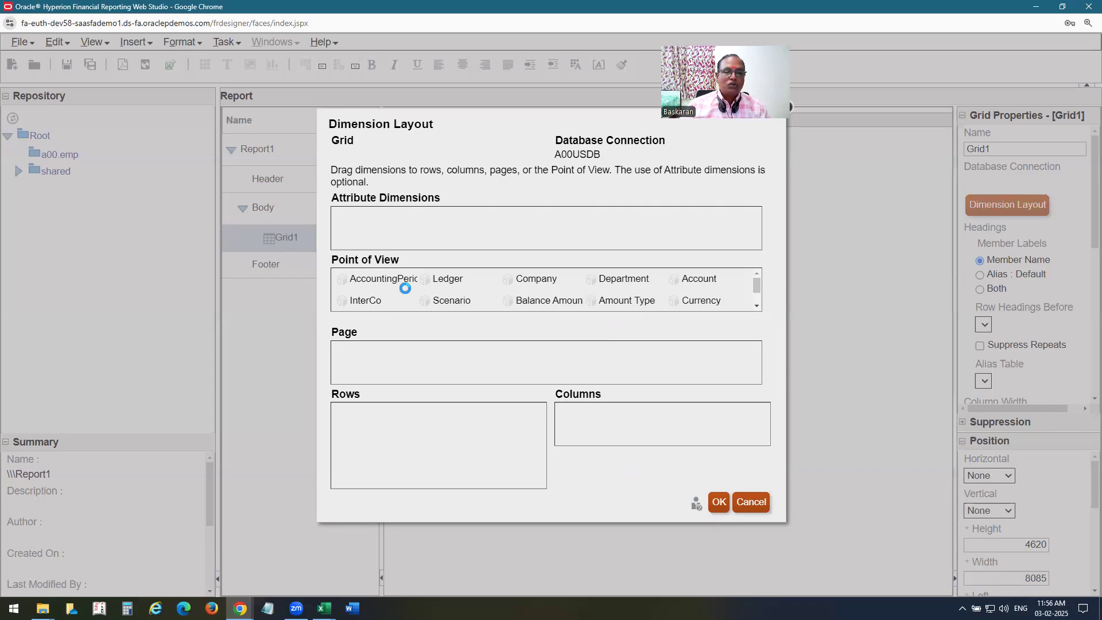
Drag Company to Page, Account to Rows and Balance Amount to Columns, then apply the layout.
{"action": "left_click_drag", "start_coordinate": [503, 292], "coordinate": [364, 360]}
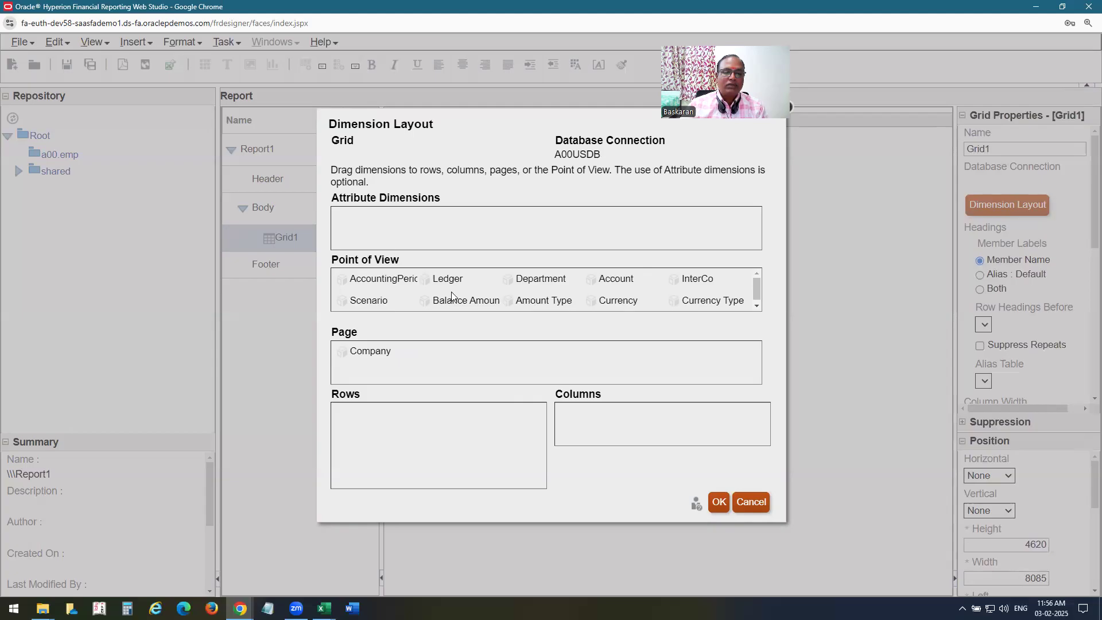
{"action": "left_click_drag", "start_coordinate": [624, 282], "coordinate": [357, 413]}
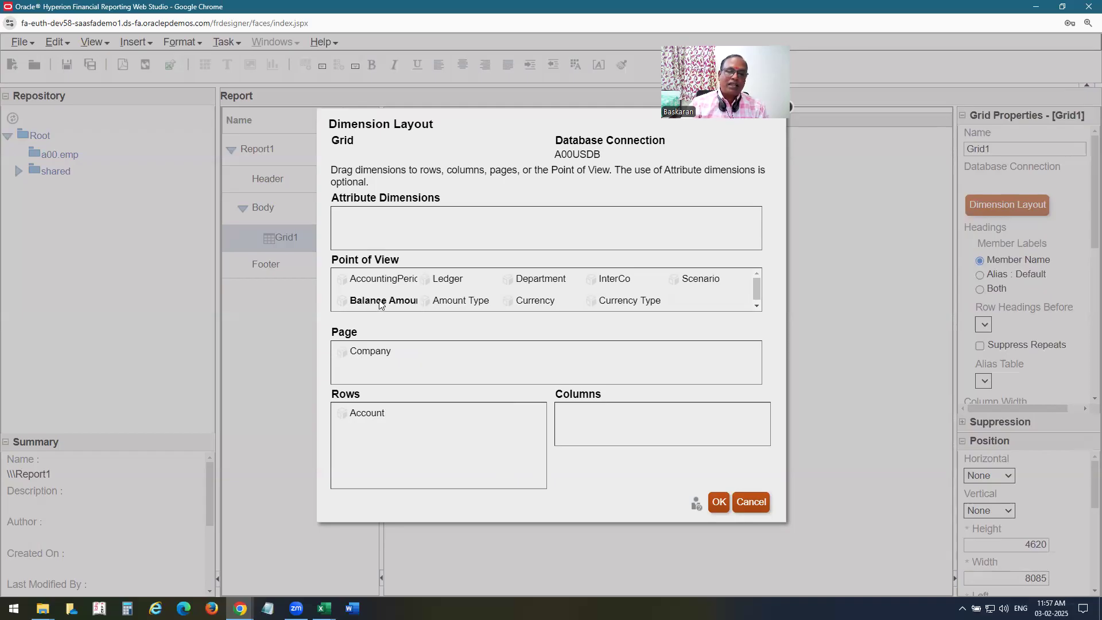
{"action": "left_click_drag", "start_coordinate": [378, 300], "coordinate": [586, 422]}
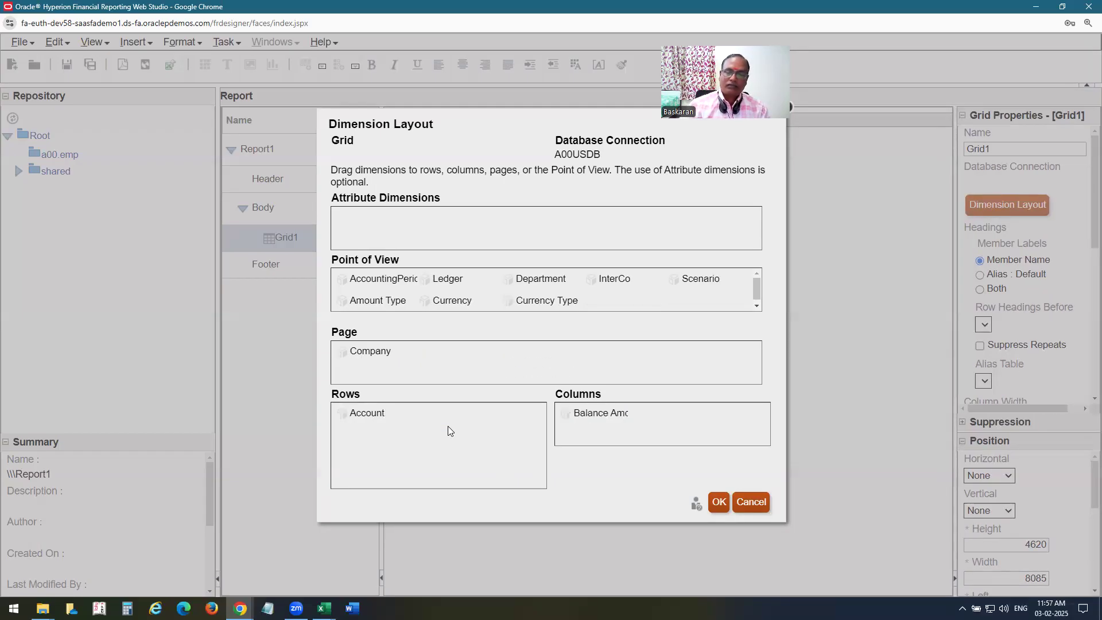
{"action": "left_click", "coordinate": [716, 503]}
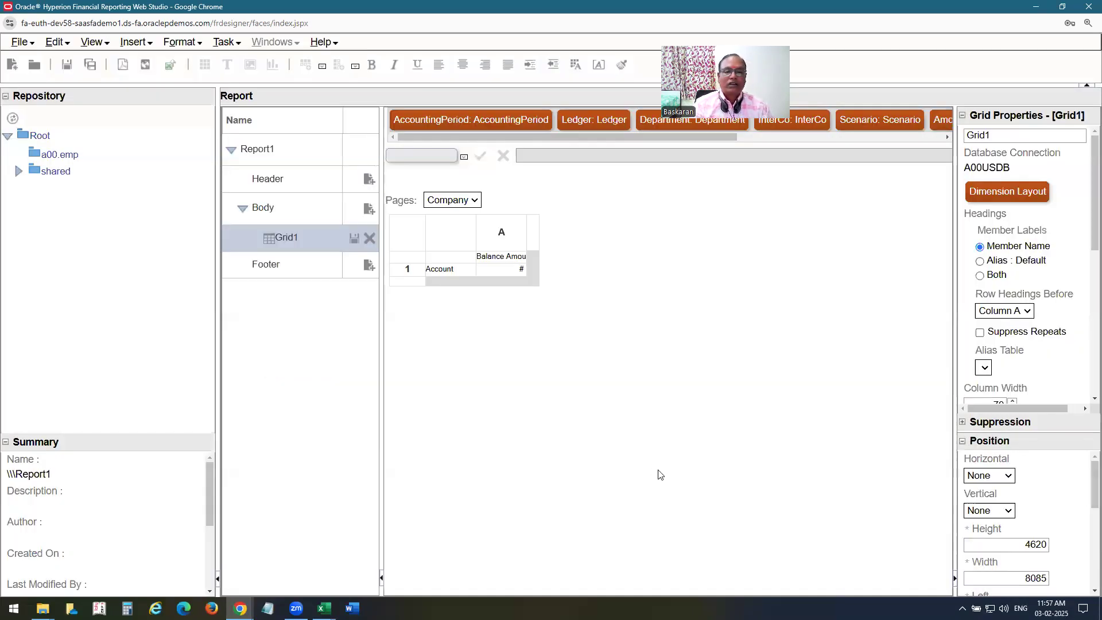
{"action": "left_click", "coordinate": [502, 258]}
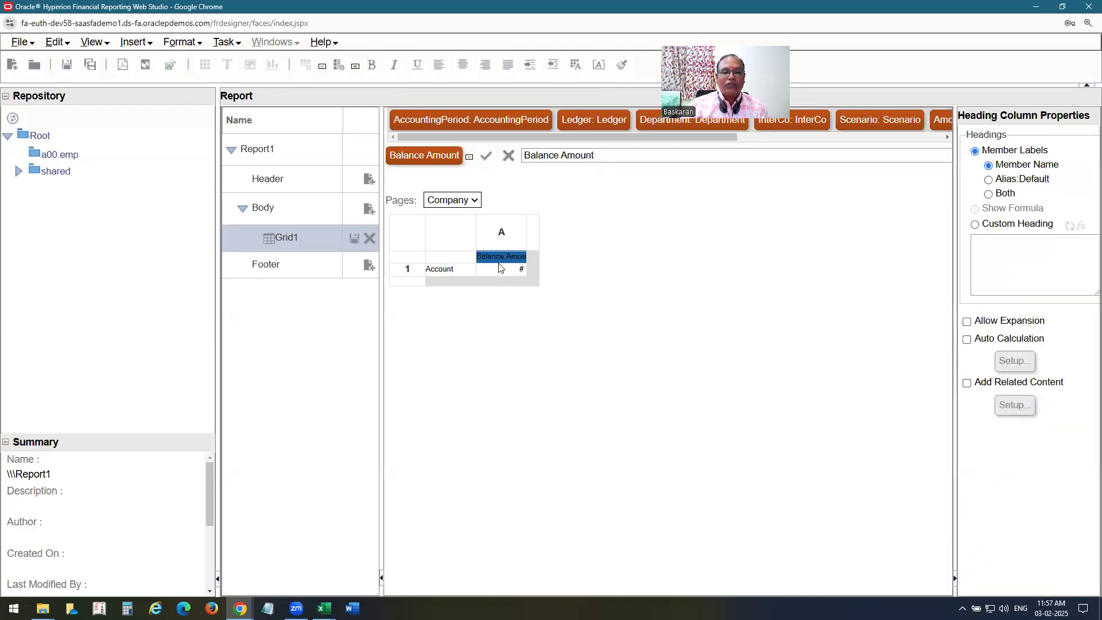
{"action": "left_click", "coordinate": [458, 165]}
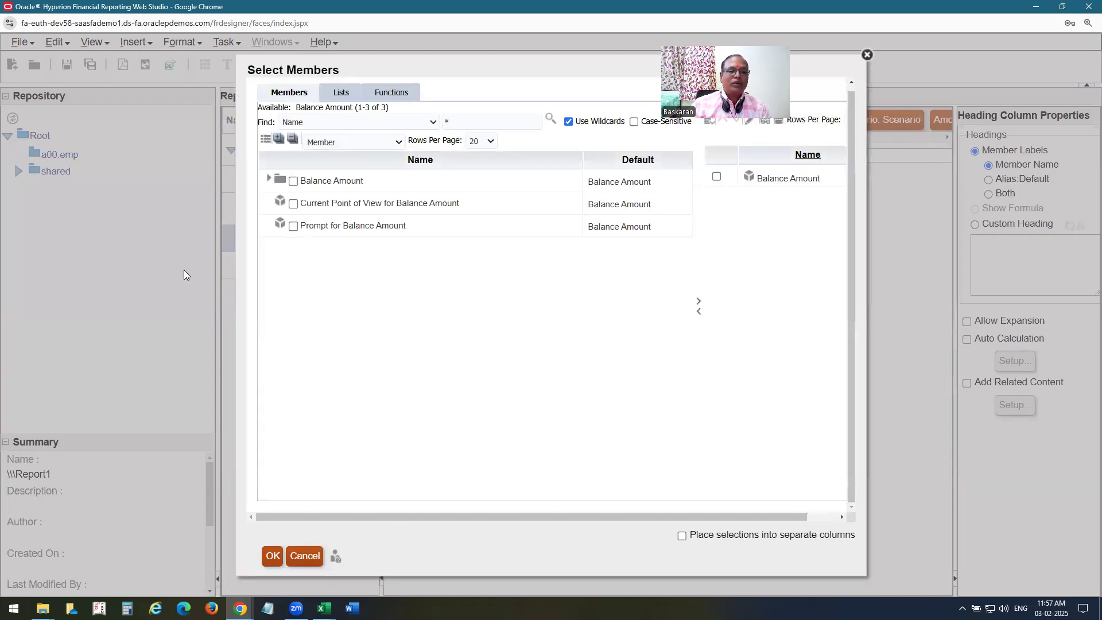
{"action": "left_click", "coordinate": [268, 179]}
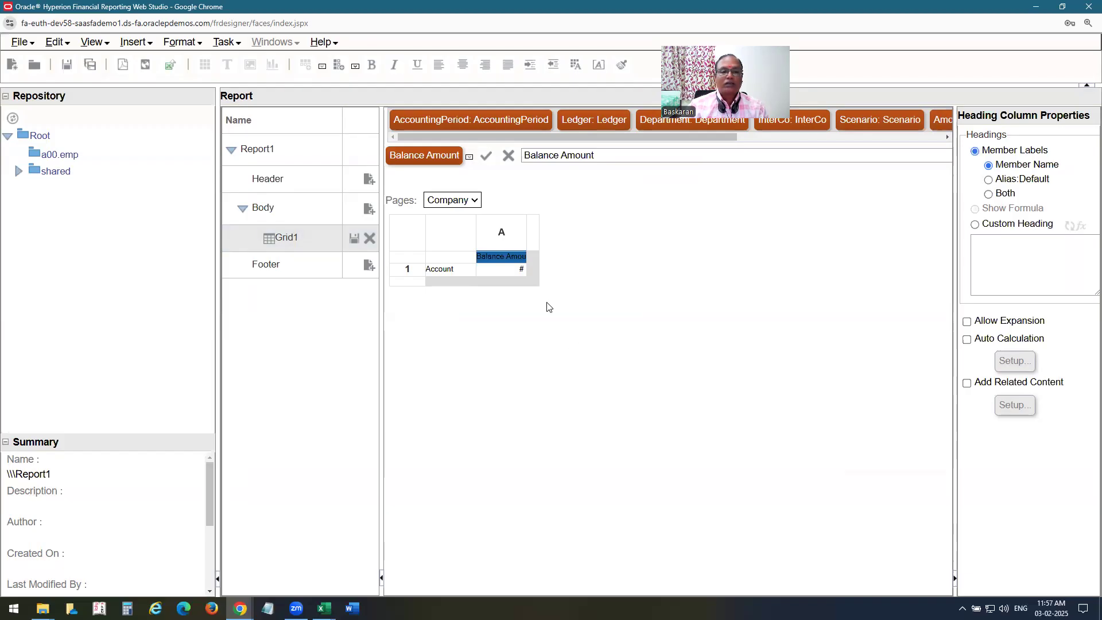
{"action": "left_click", "coordinate": [261, 149]}
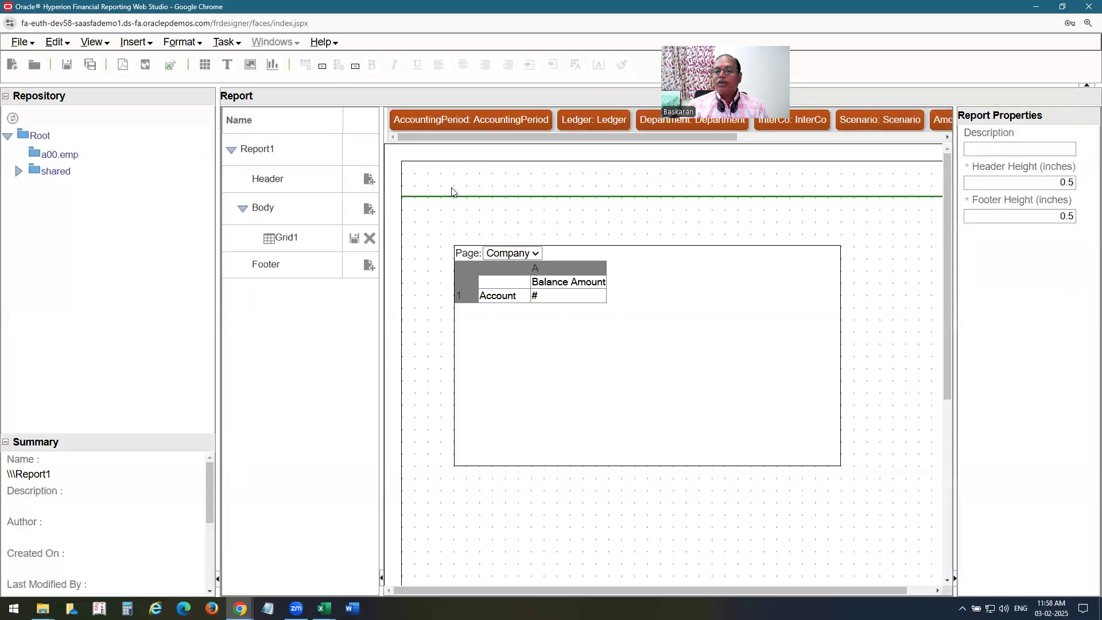
{"action": "left_click", "coordinate": [257, 149]}
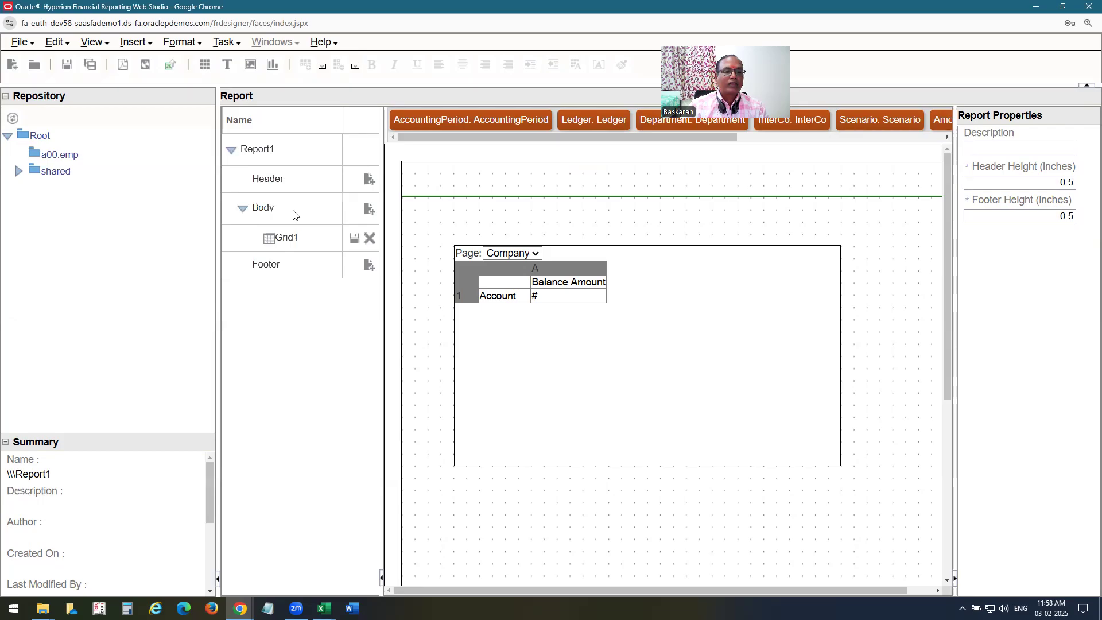
{"action": "left_click", "coordinate": [269, 207]}
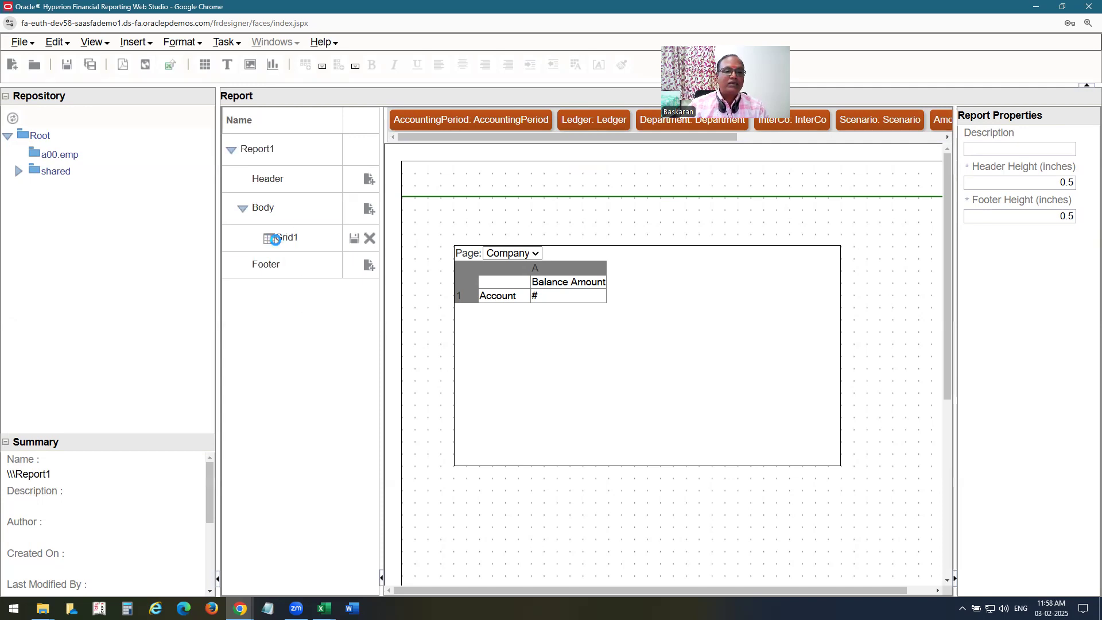
{"action": "left_click", "coordinate": [279, 239]}
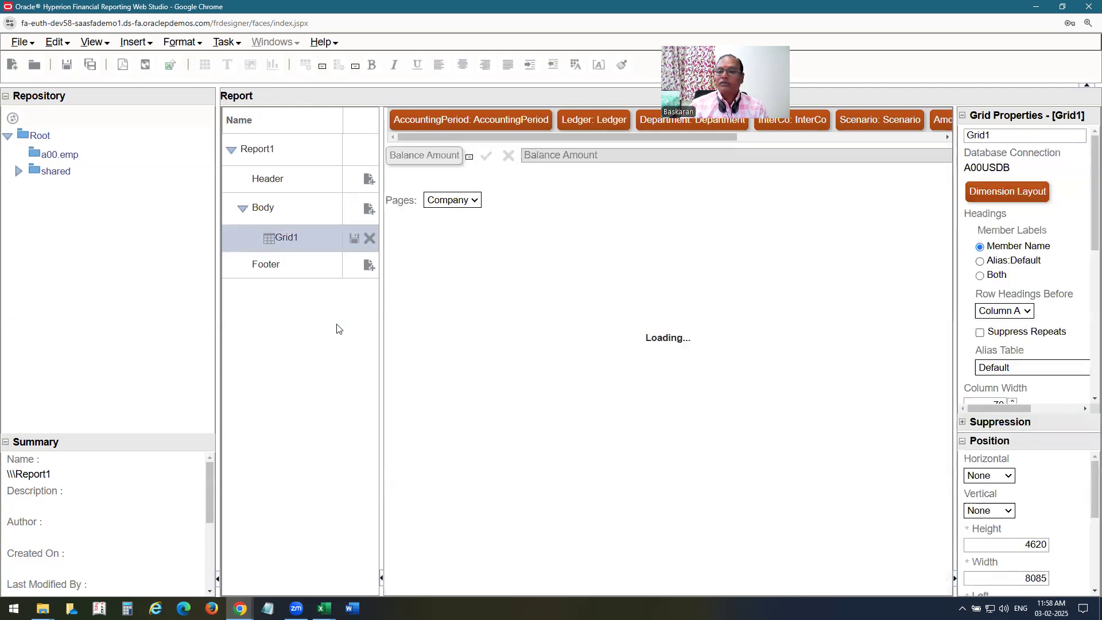
Reopen Dimension Layout and swap Balance Amount for Amount Type on the grid columns.
{"action": "left_click", "coordinate": [1024, 201]}
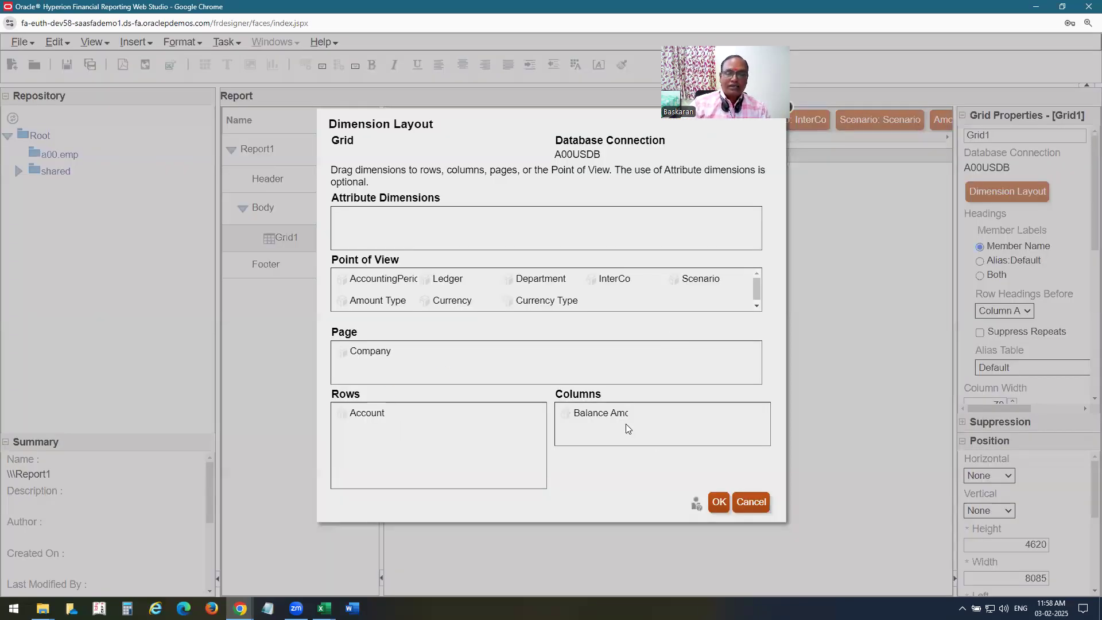
{"action": "left_click_drag", "start_coordinate": [388, 300], "coordinate": [365, 302]}
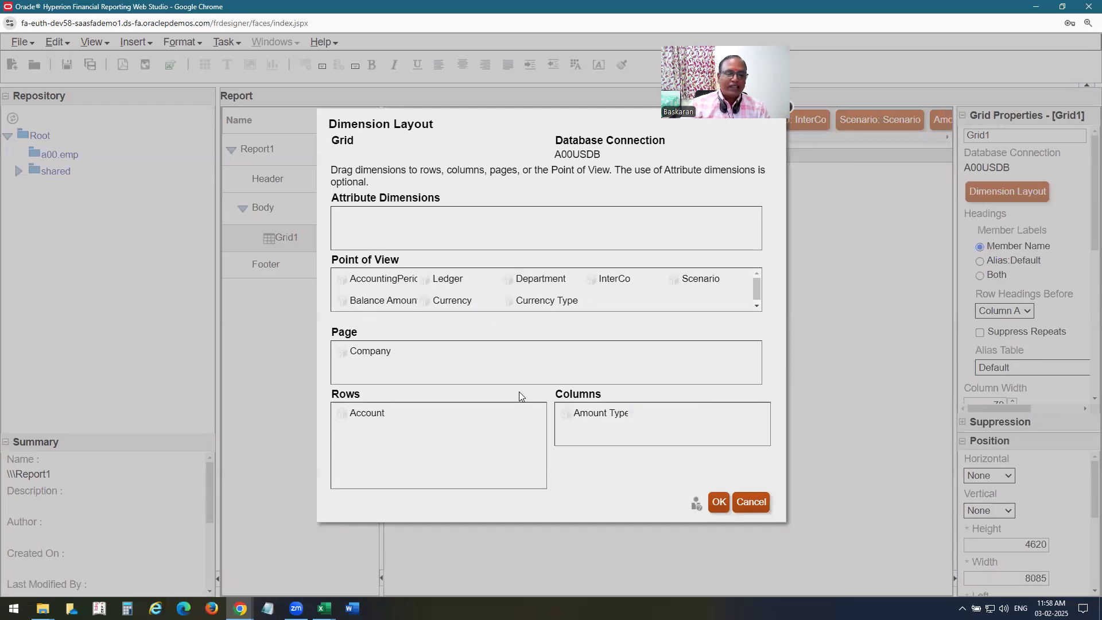
{"action": "left_click", "coordinate": [716, 504]}
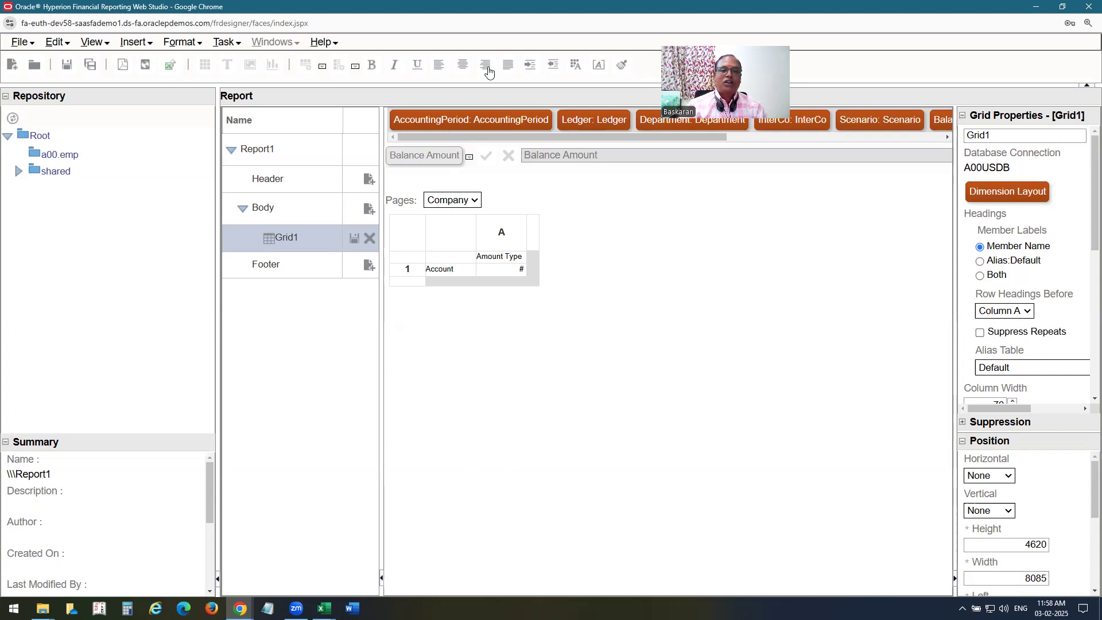
Select Grid1's Account row heading and open Select Members for Account.
{"action": "left_click", "coordinate": [716, 489]}
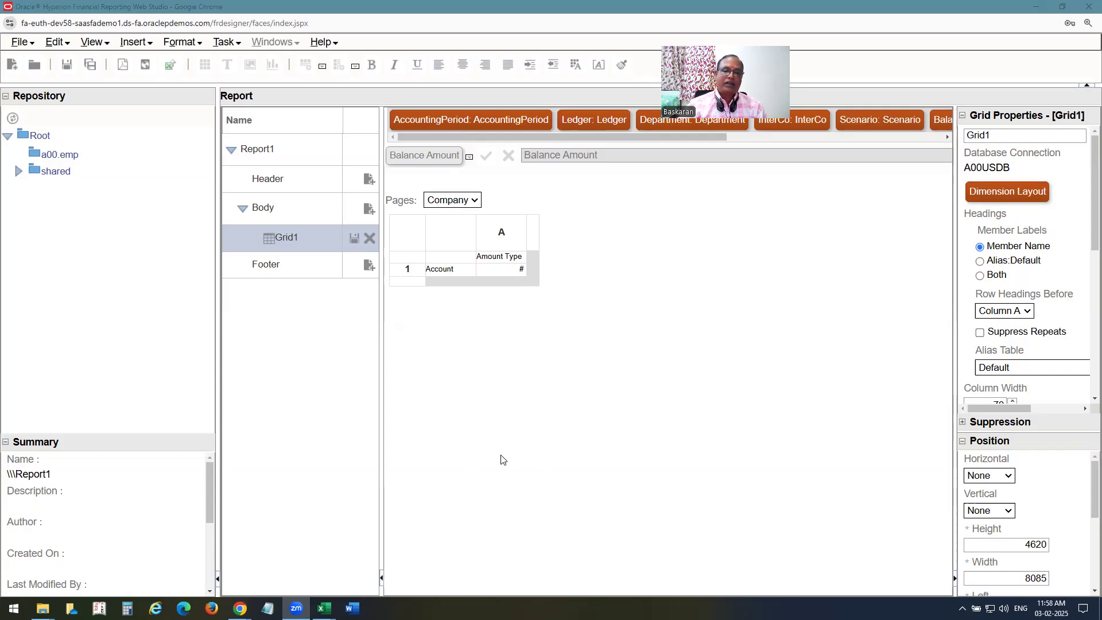
{"action": "left_click", "coordinate": [442, 272]}
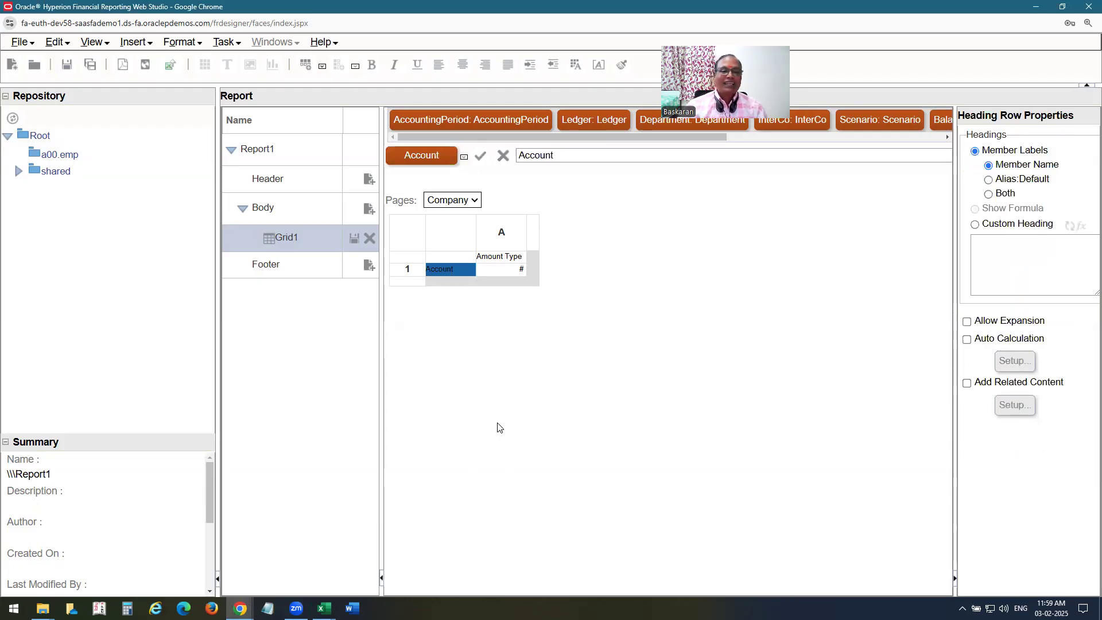
{"action": "left_click", "coordinate": [418, 155]}
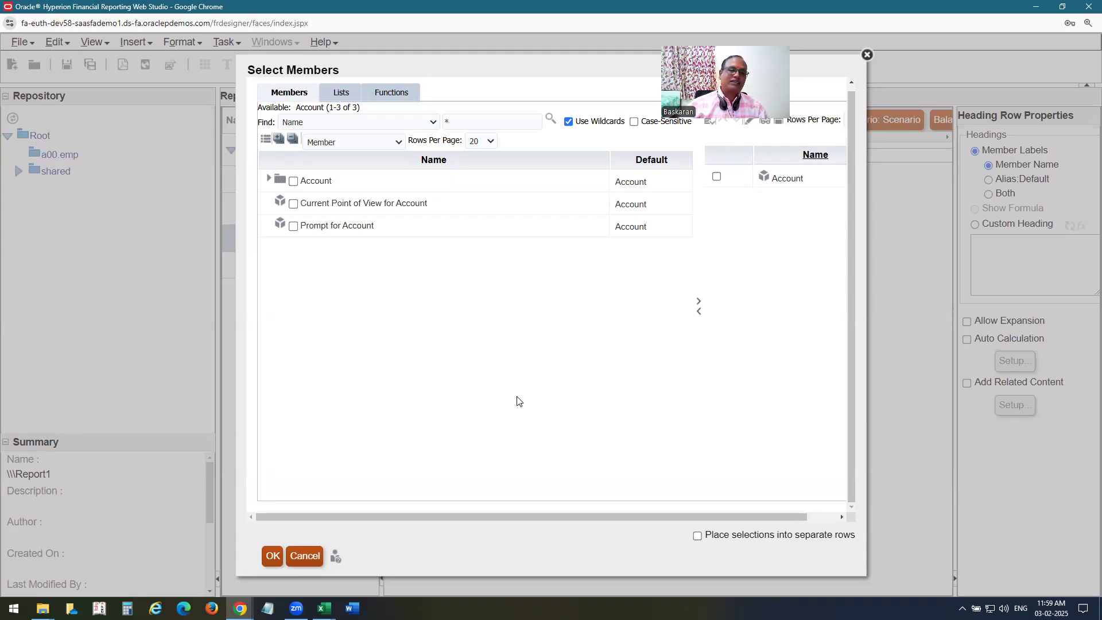
Expand Account and list its members 100 per page.
{"action": "left_click", "coordinate": [269, 178]}
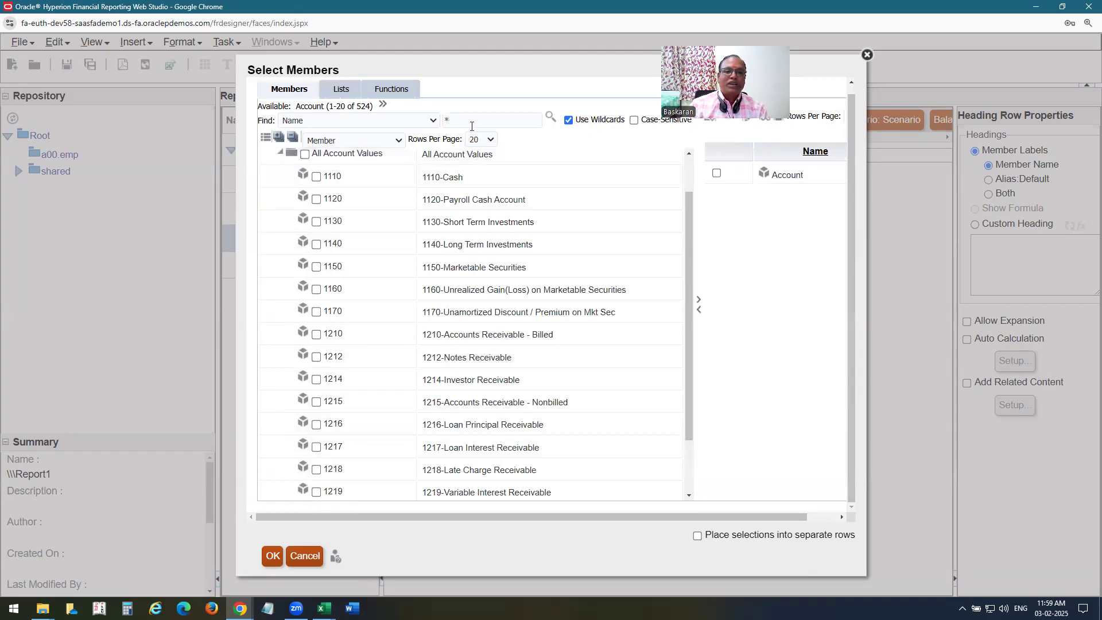
{"action": "scroll", "coordinate": [388, 361], "scroll_direction": "down", "scroll_amount": 1}
{"action": "scroll", "coordinate": [389, 361], "scroll_direction": "down", "scroll_amount": 1}
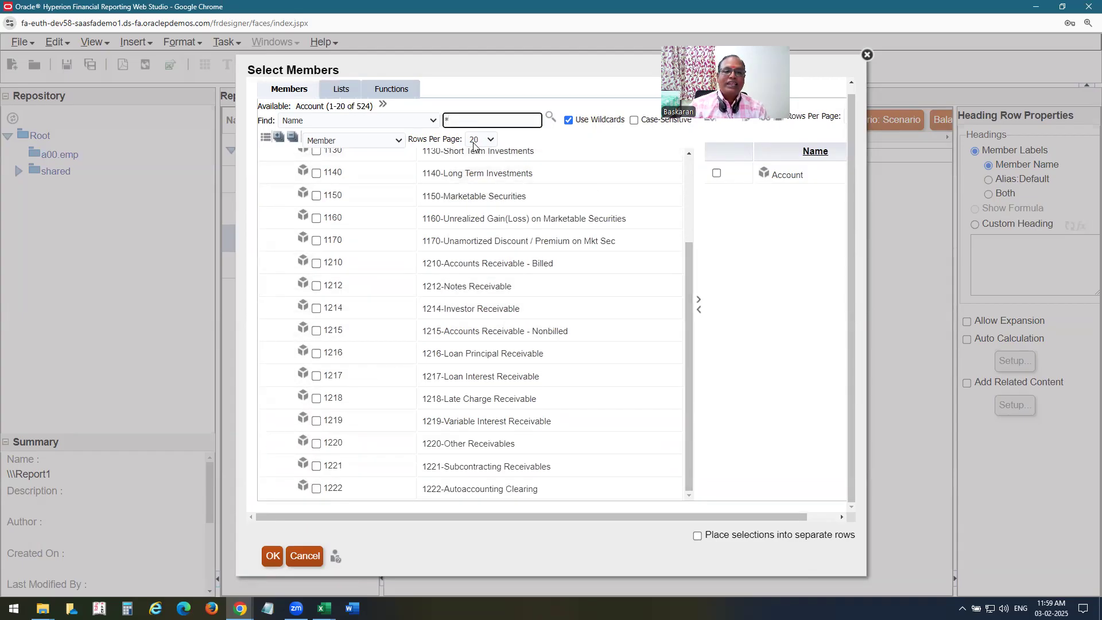
{"action": "left_click", "coordinate": [491, 141]}
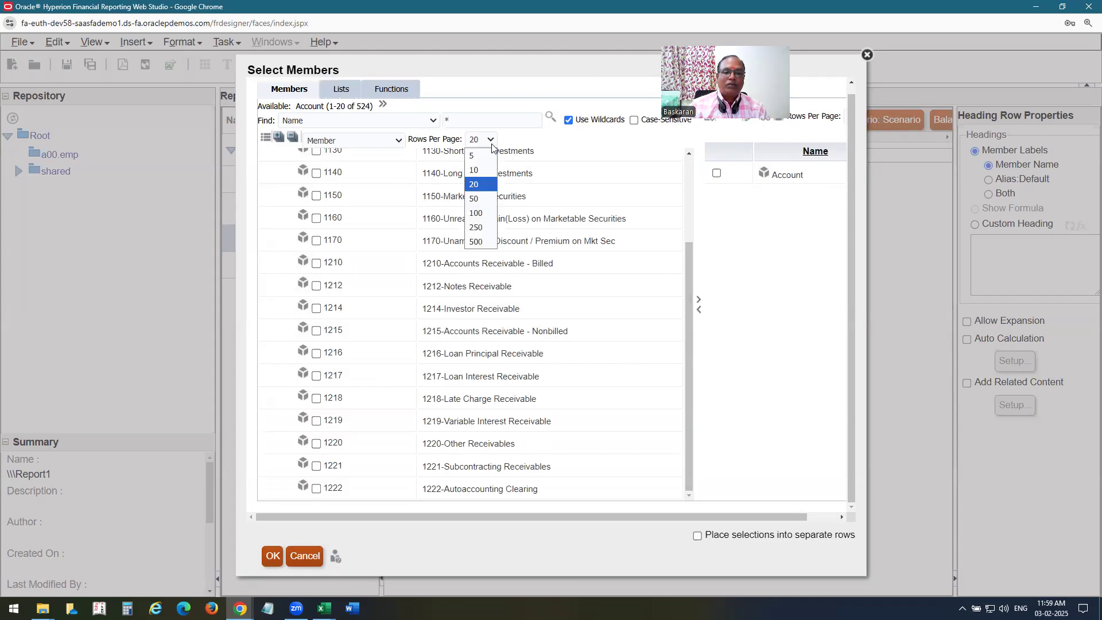
{"action": "left_click", "coordinate": [481, 212]}
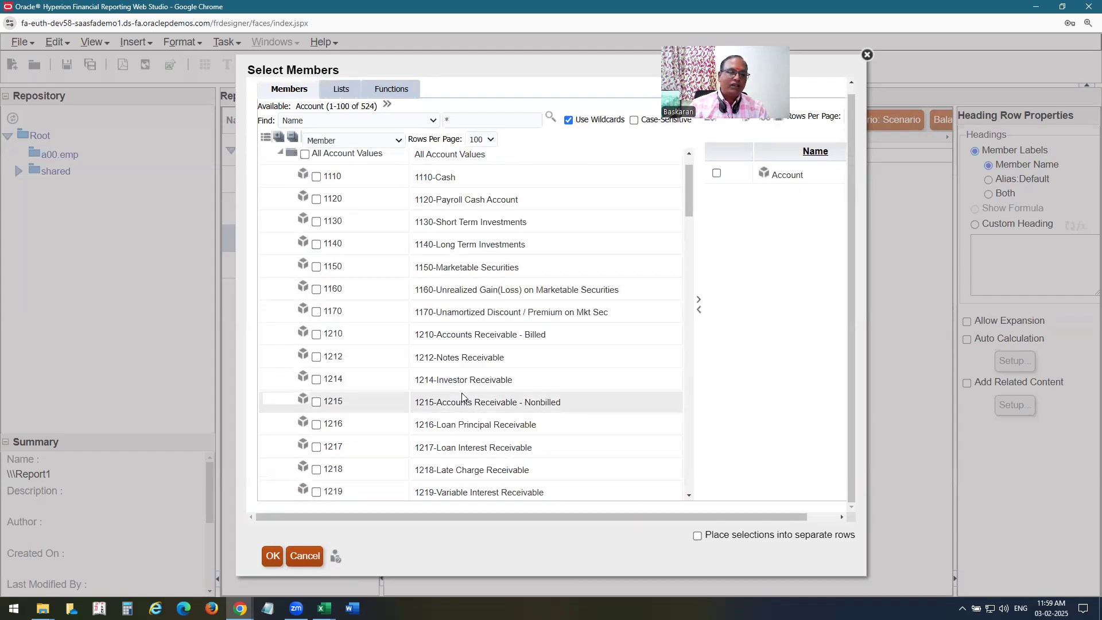
{"action": "scroll", "coordinate": [468, 381], "scroll_direction": "down", "scroll_amount": 7}
{"action": "scroll", "coordinate": [468, 381], "scroll_direction": "down", "scroll_amount": 18}
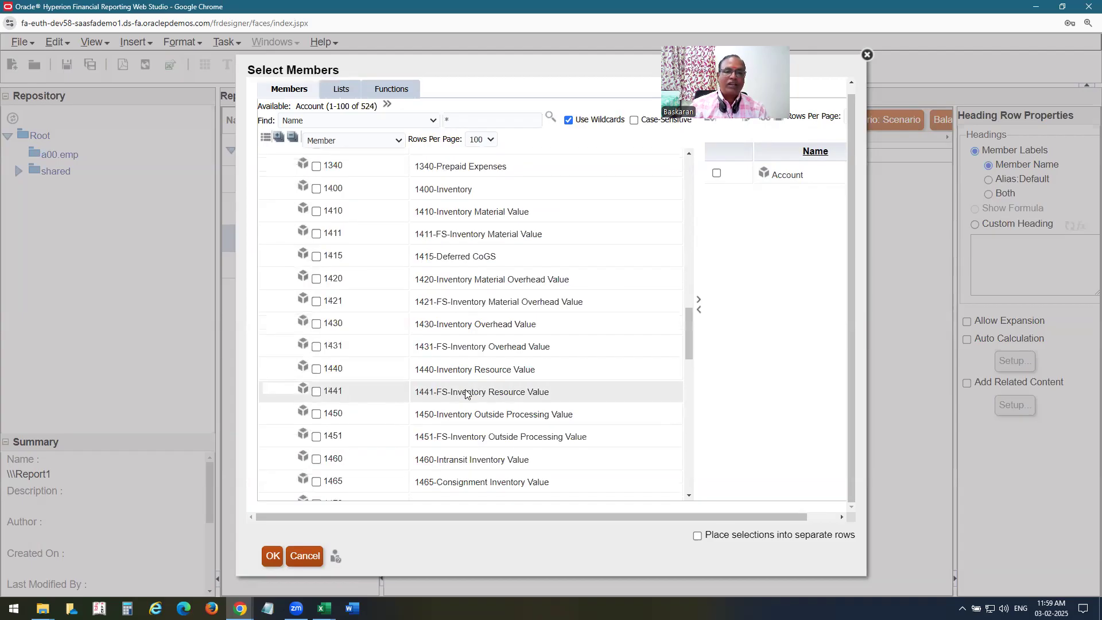
{"action": "scroll", "coordinate": [469, 386], "scroll_direction": "down", "scroll_amount": 6}
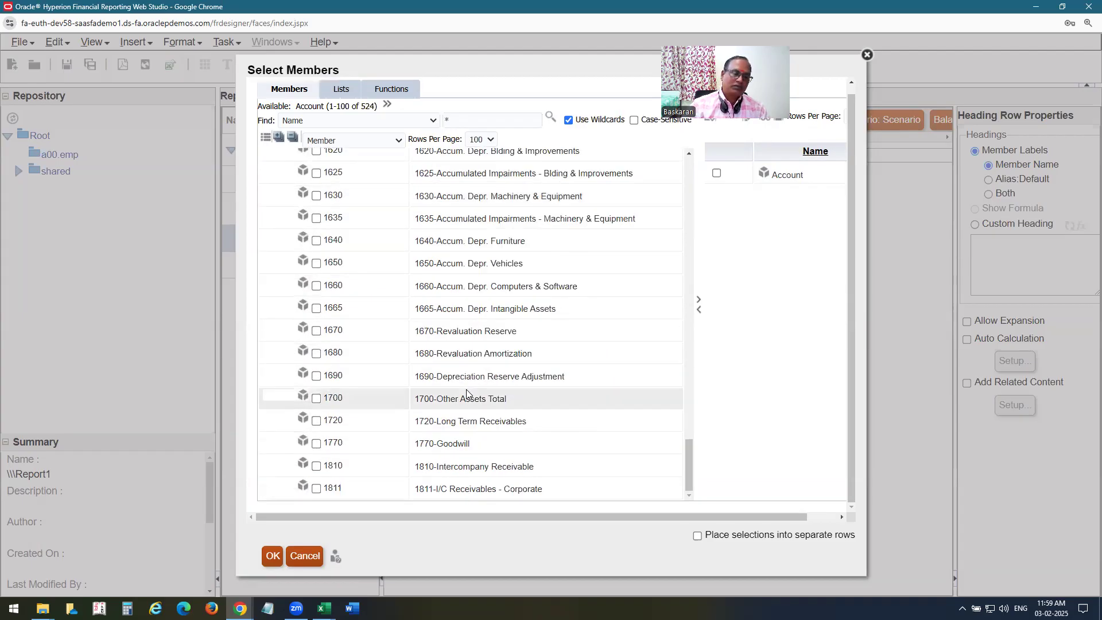
Search the Account members for 41, dismiss the no-match alert, then search for 4110.
{"action": "left_click", "coordinate": [466, 124]}
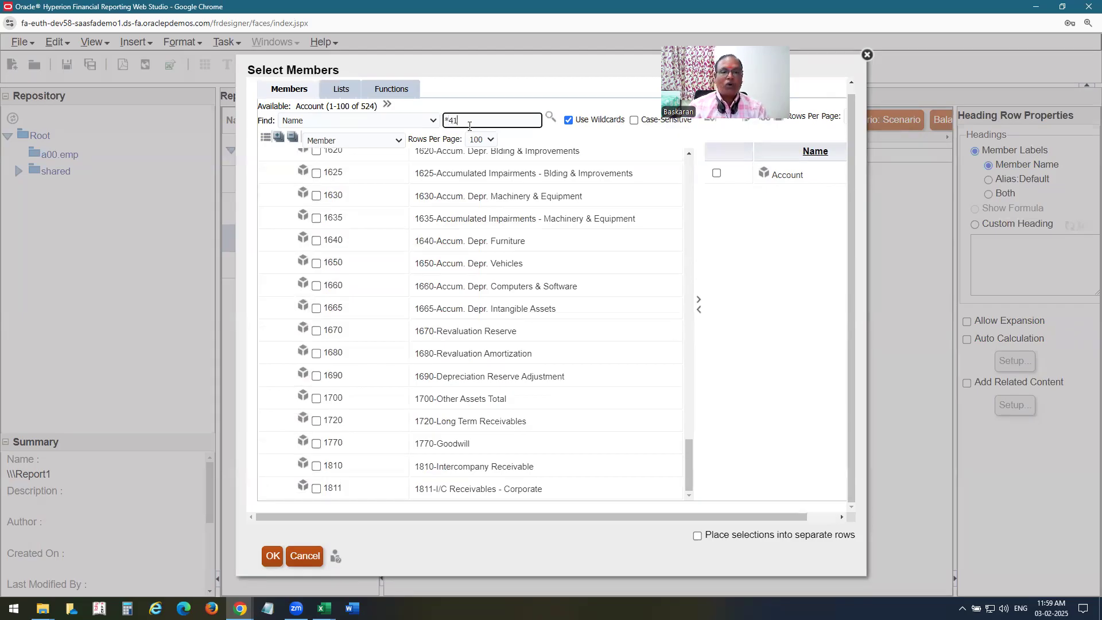
{"action": "left_click", "coordinate": [552, 118]}
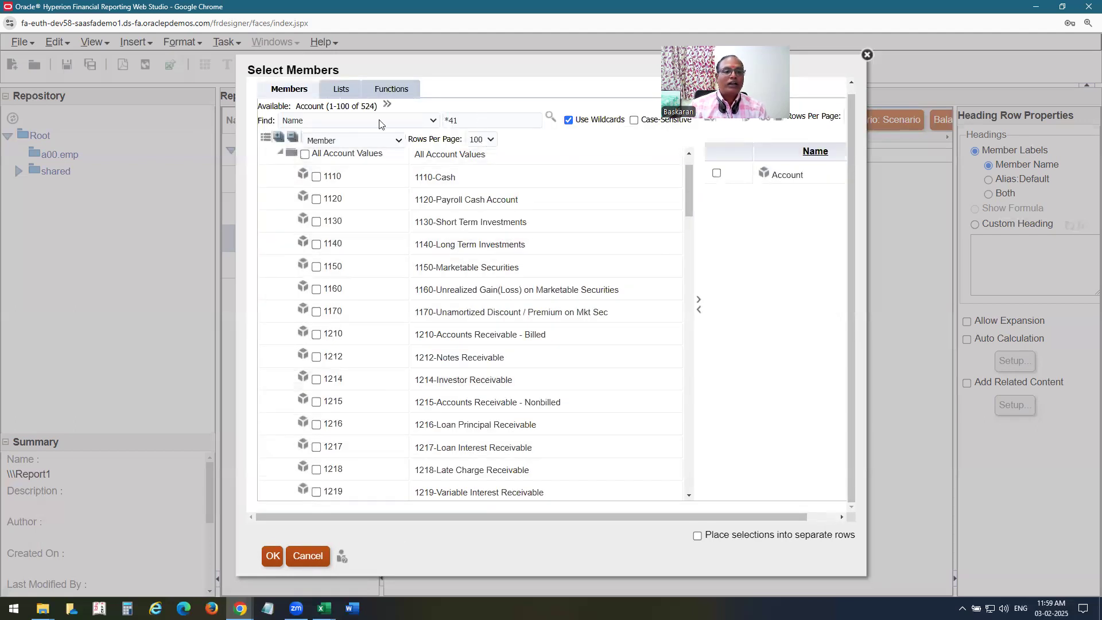
{"action": "left_click_drag", "start_coordinate": [460, 121], "coordinate": [370, 139]}
{"action": "type", "text": "41"}
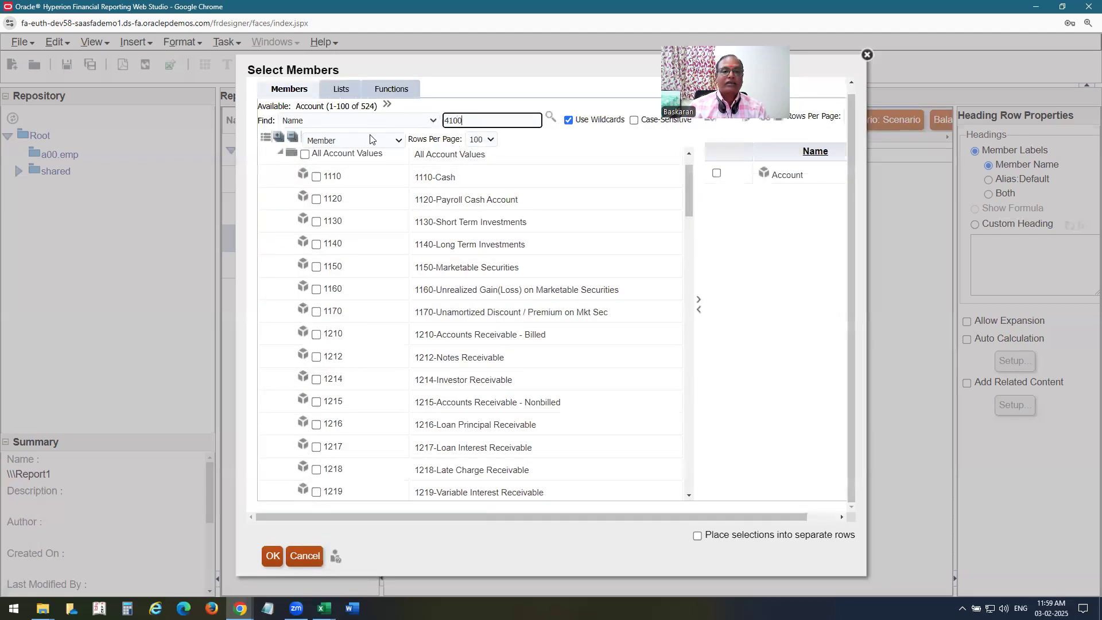
{"action": "left_click", "coordinate": [550, 118]}
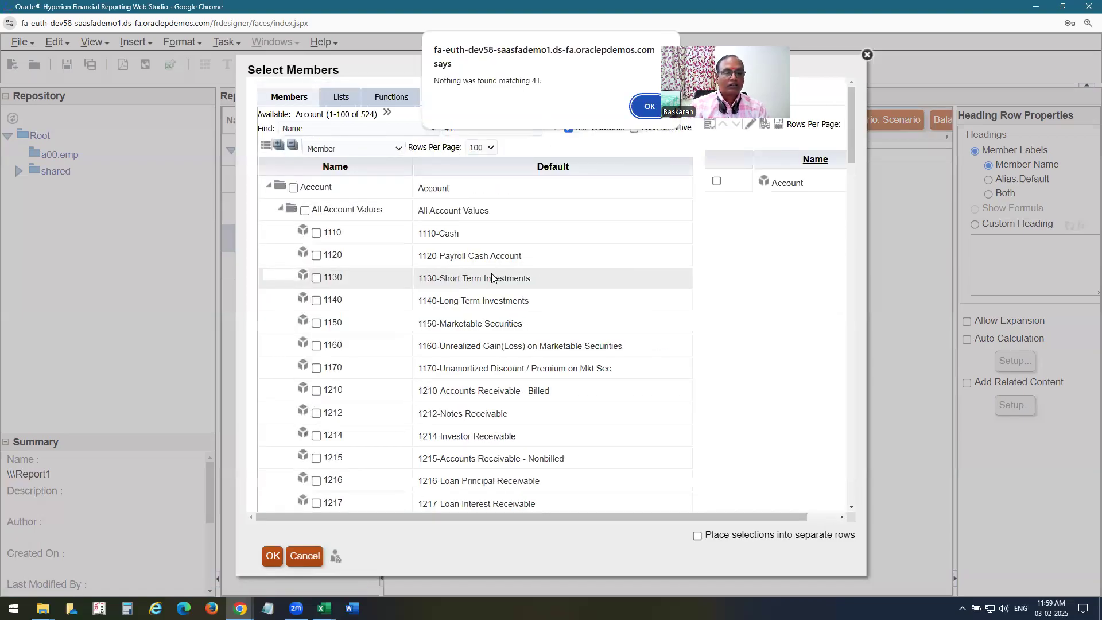
{"action": "left_click", "coordinate": [649, 106]}
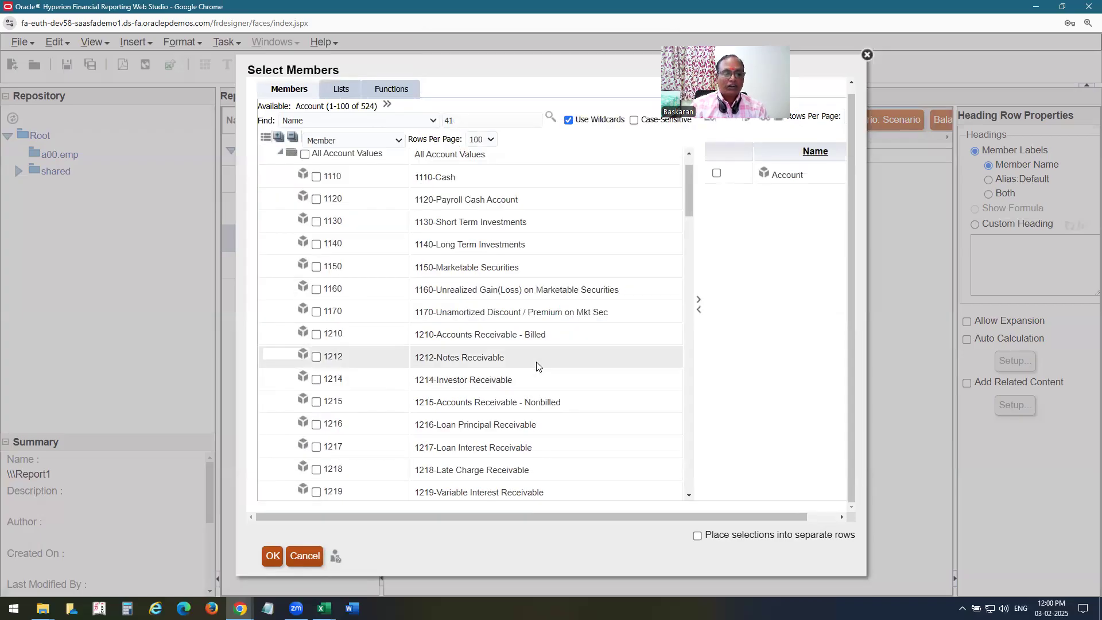
{"action": "scroll", "coordinate": [536, 369], "scroll_direction": "down", "scroll_amount": 6}
{"action": "scroll", "coordinate": [535, 366], "scroll_direction": "down", "scroll_amount": 10}
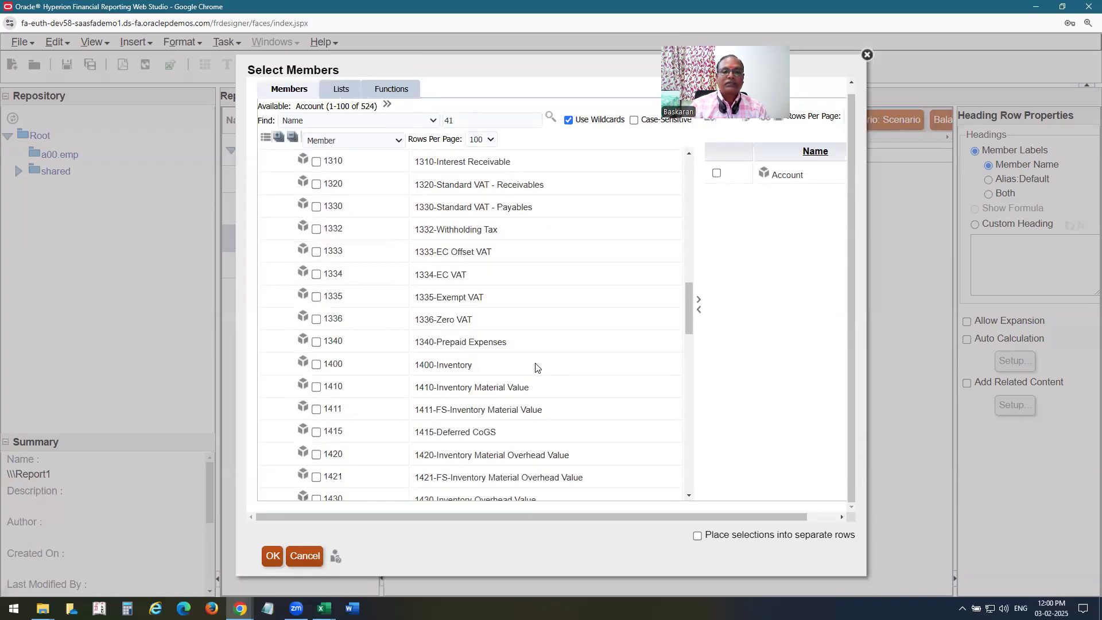
{"action": "scroll", "coordinate": [533, 364], "scroll_direction": "down", "scroll_amount": 8}
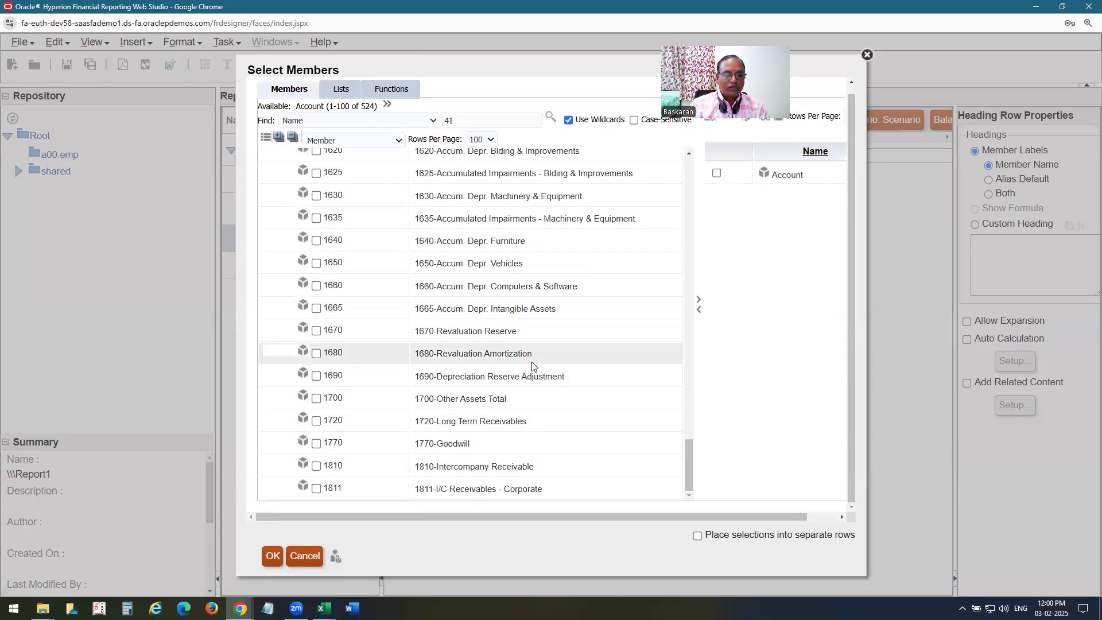
{"action": "left_click", "coordinate": [476, 121]}
{"action": "type", "text": "10"}
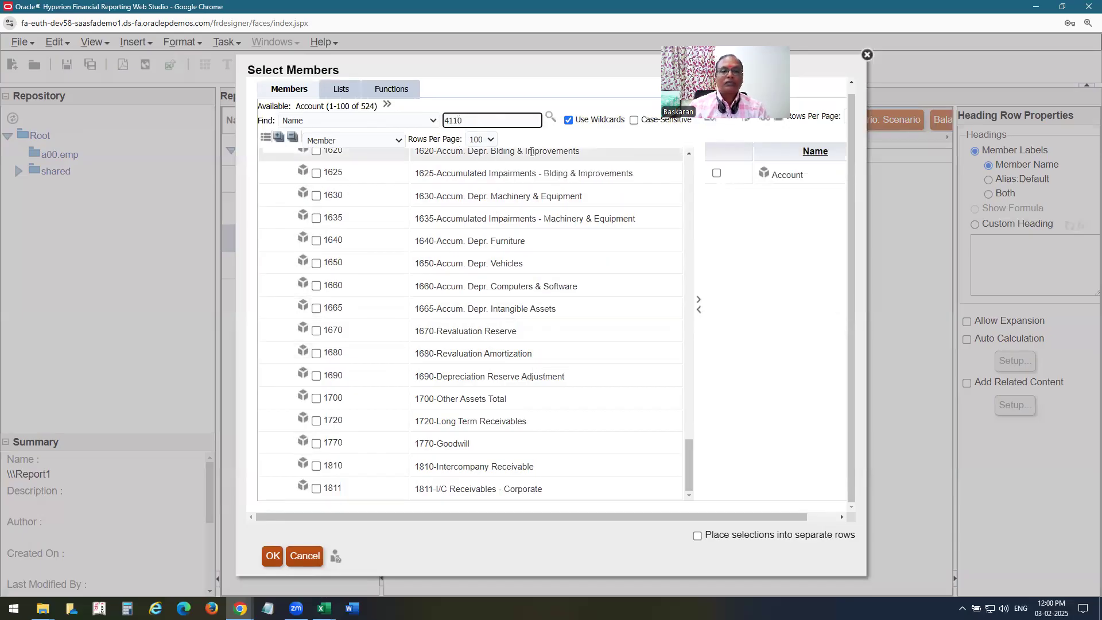
{"action": "key", "text": "Return"}
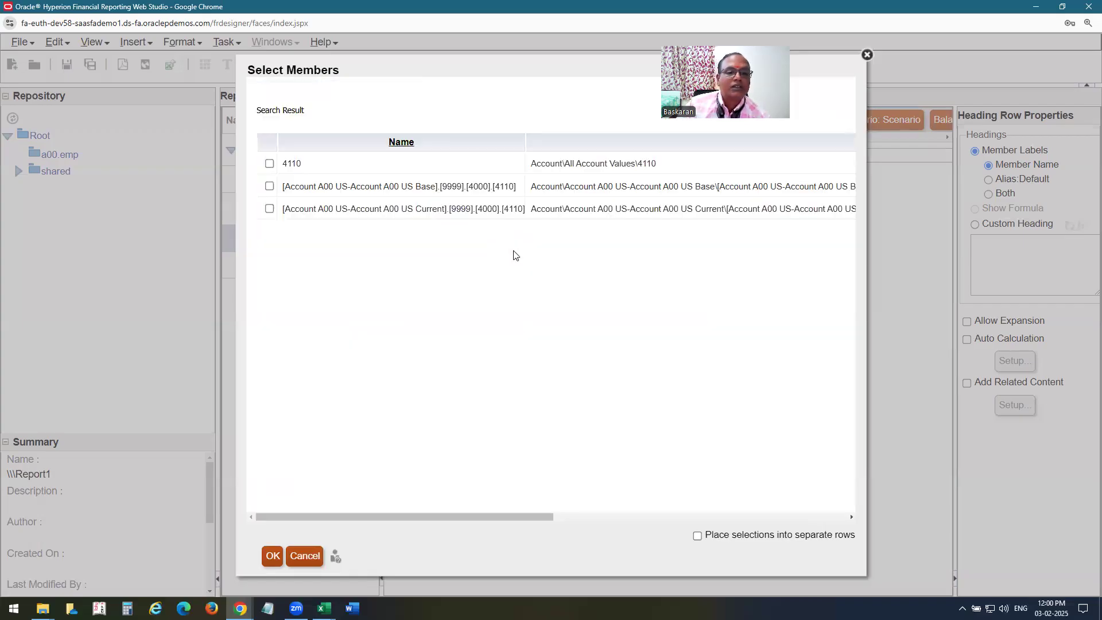
Leave the 4110 search results and show 500 Account members per page.
{"action": "left_click", "coordinate": [269, 164]}
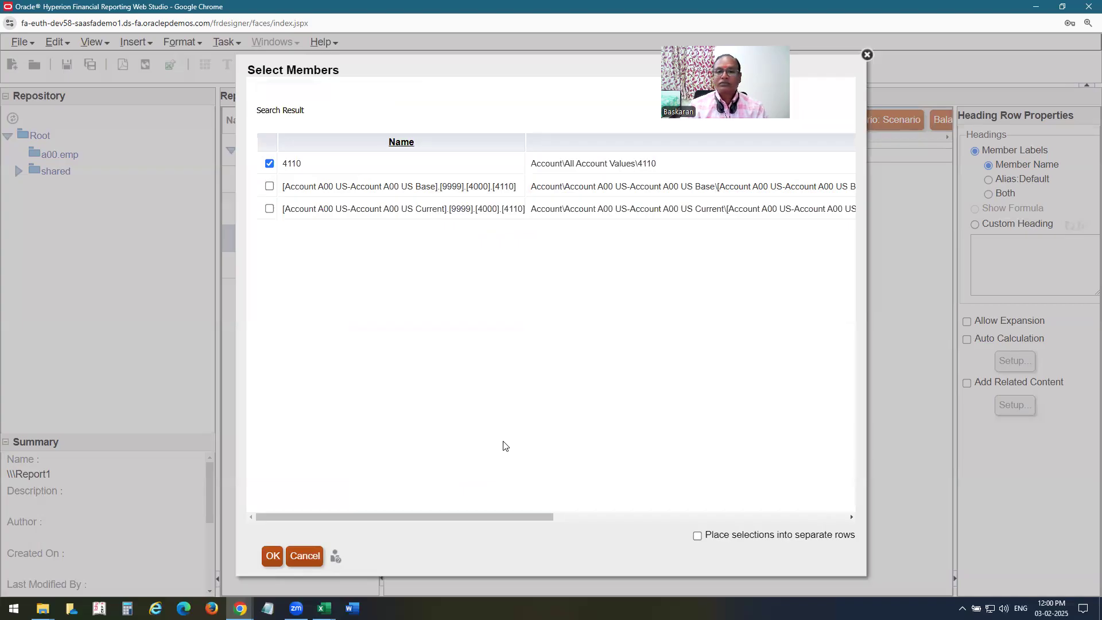
{"action": "left_click", "coordinate": [305, 555]}
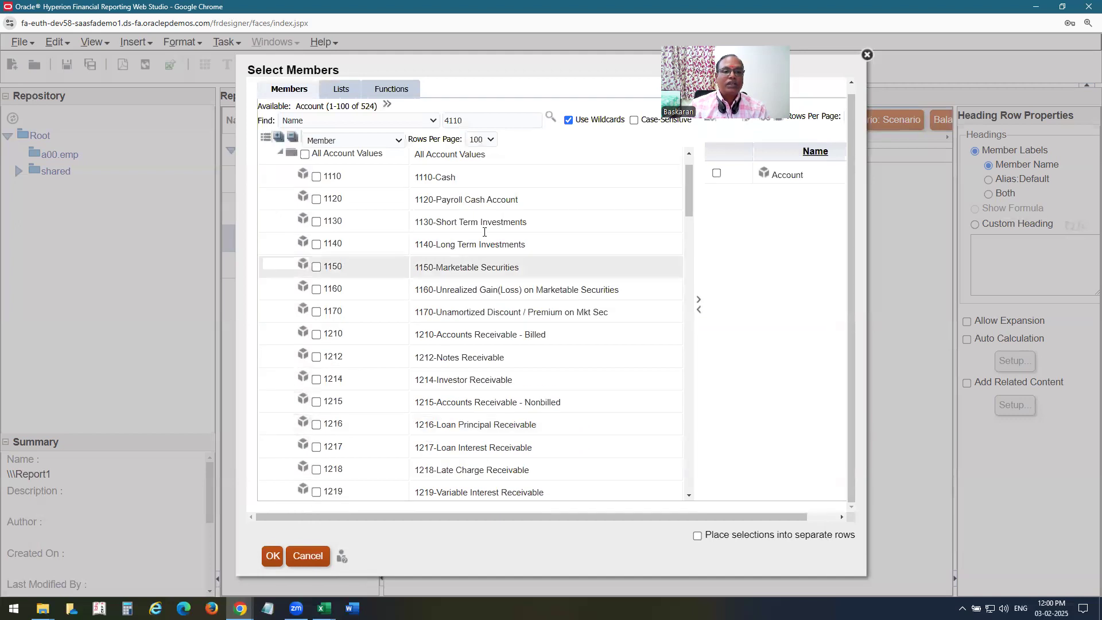
{"action": "left_click", "coordinate": [340, 90]}
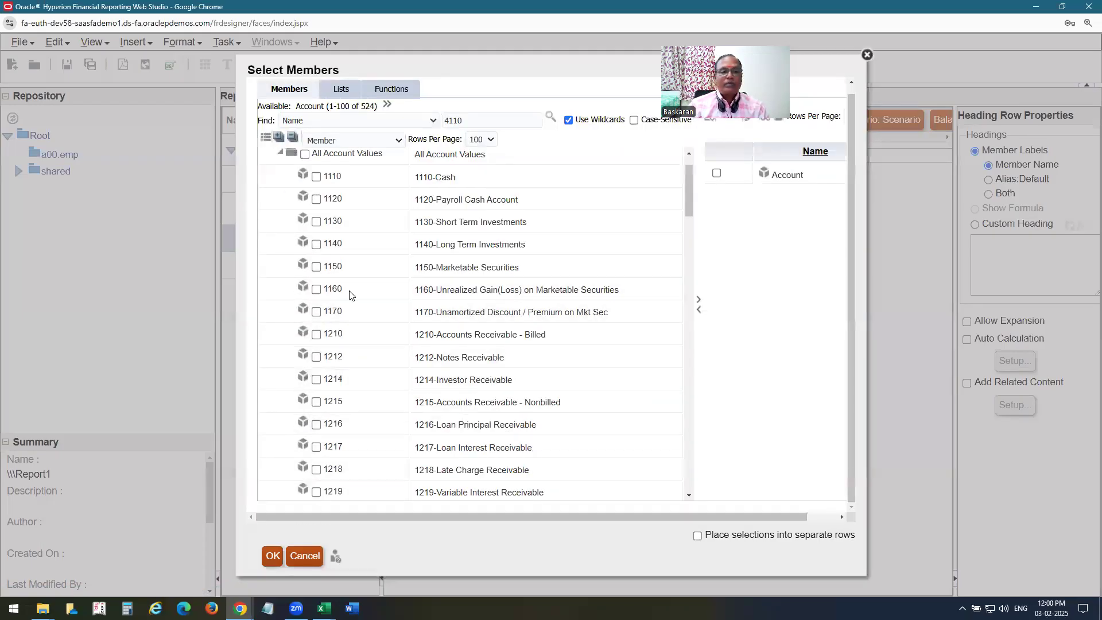
{"action": "left_click_drag", "start_coordinate": [687, 192], "coordinate": [686, 420]}
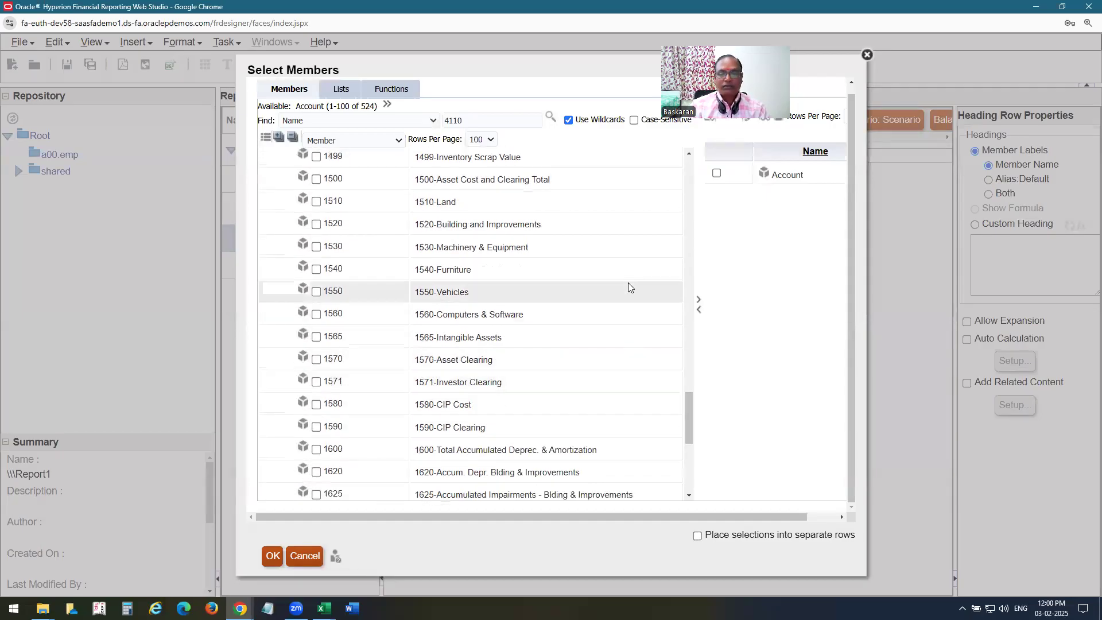
{"action": "scroll", "coordinate": [628, 290], "scroll_direction": "down", "scroll_amount": 5}
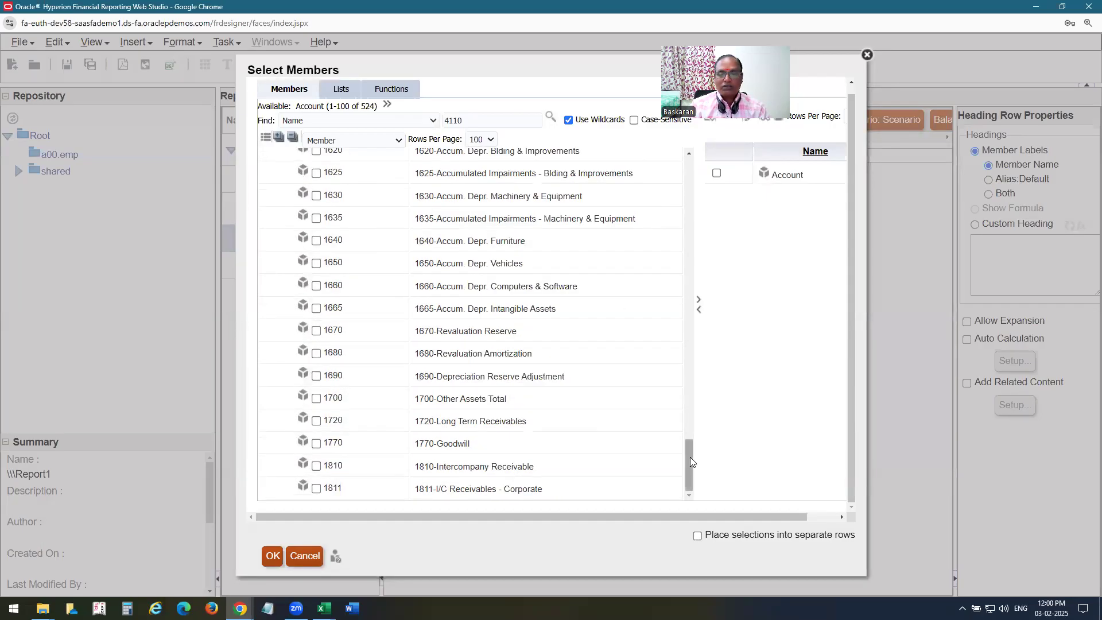
{"action": "scroll", "coordinate": [589, 385], "scroll_direction": "up", "scroll_amount": 5}
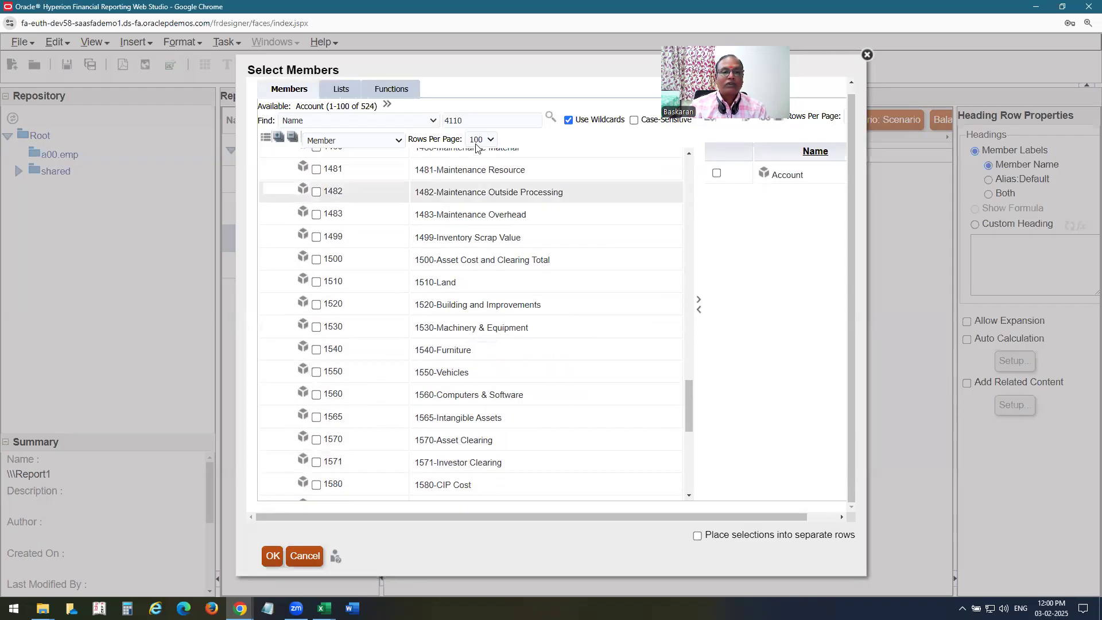
{"action": "left_click", "coordinate": [482, 139]}
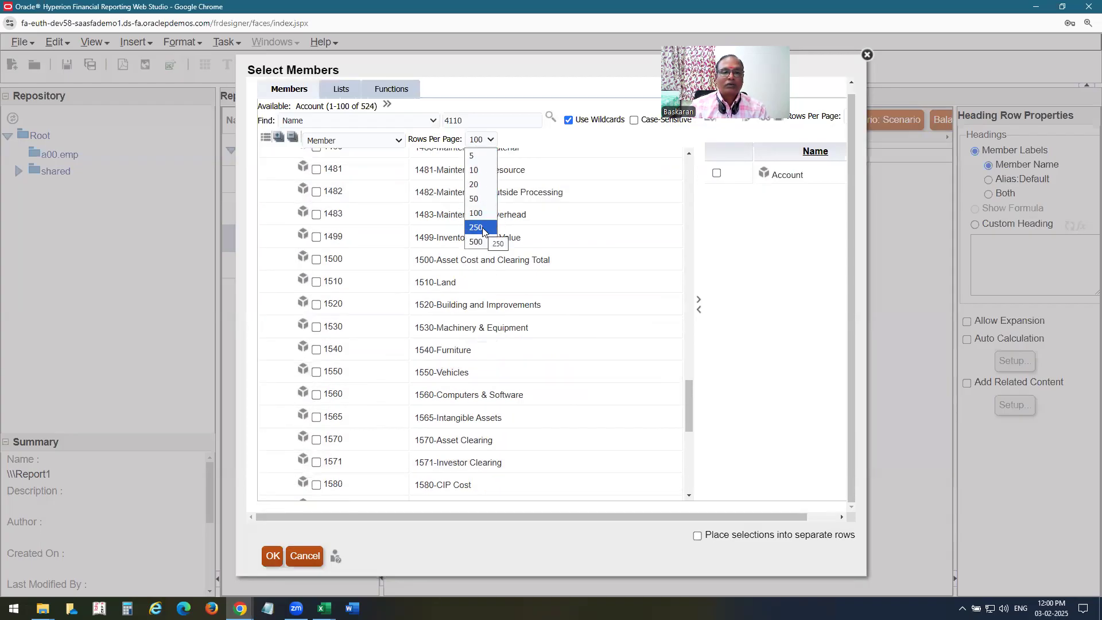
{"action": "left_click", "coordinate": [477, 241]}
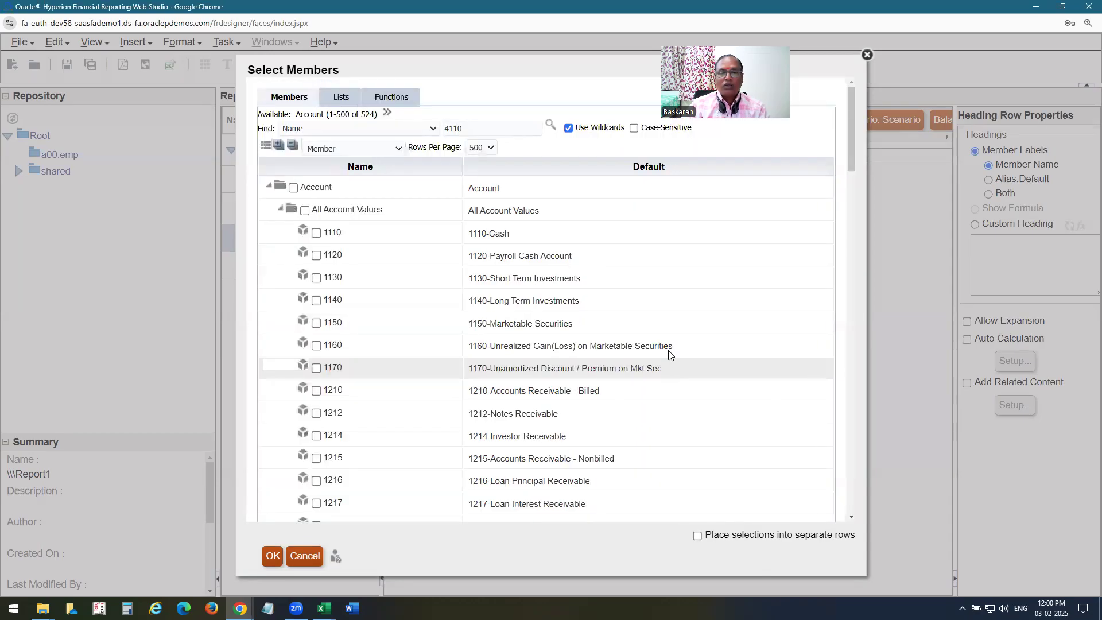
Tick accounts 4110 and 4120 and move them into the Selected list.
{"action": "scroll", "coordinate": [631, 287], "scroll_direction": "down", "scroll_amount": 15}
{"action": "scroll", "coordinate": [629, 294], "scroll_direction": "down", "scroll_amount": 20}
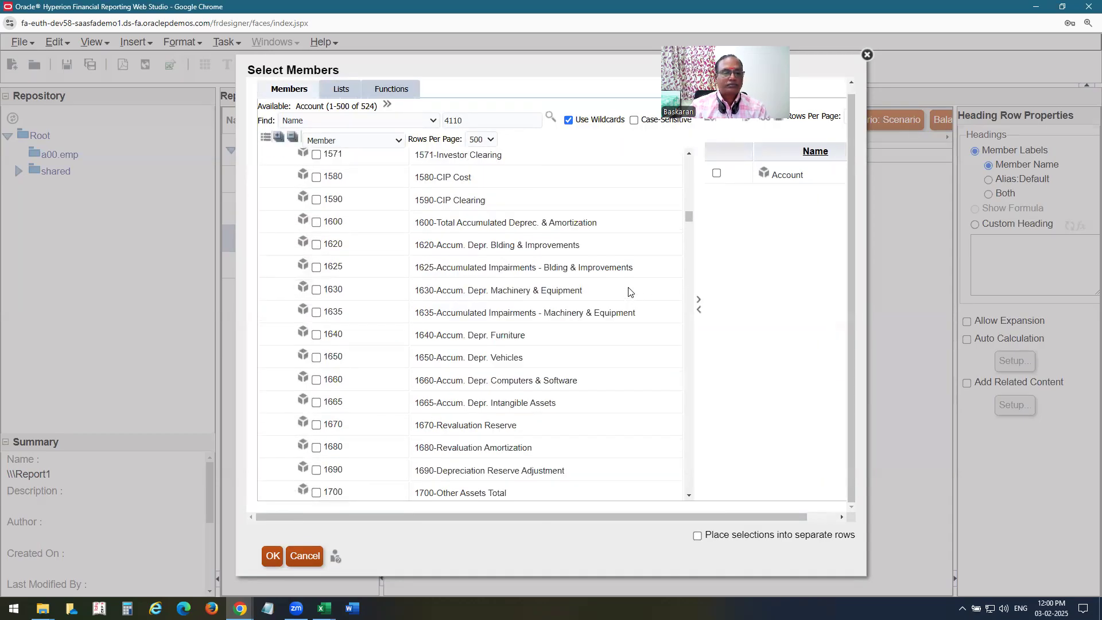
{"action": "scroll", "coordinate": [627, 302], "scroll_direction": "down", "scroll_amount": 20}
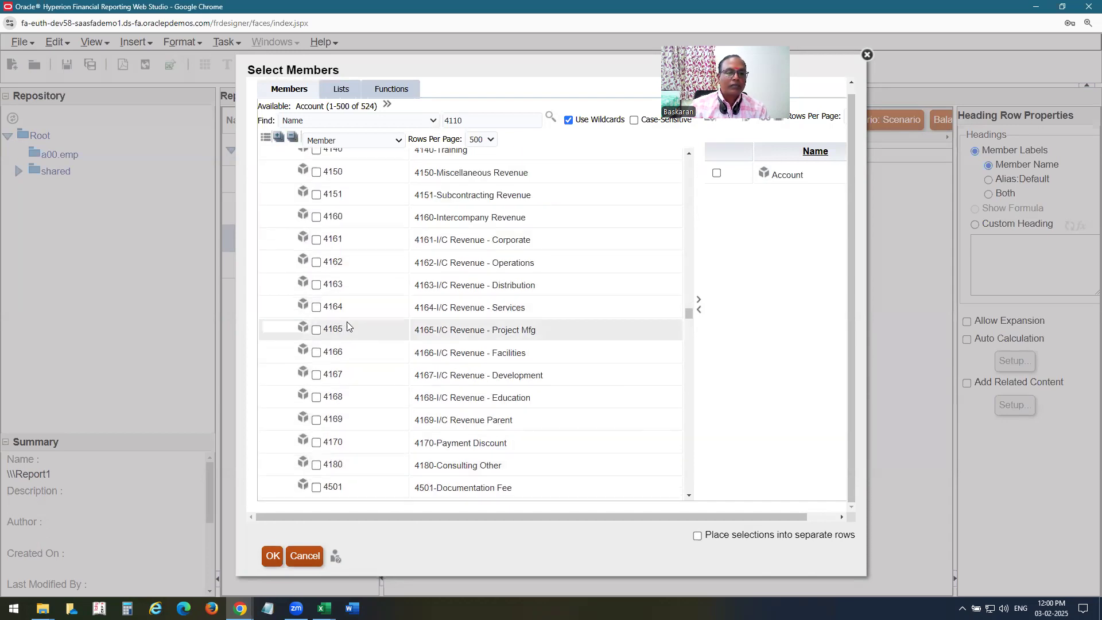
{"action": "scroll", "coordinate": [355, 327], "scroll_direction": "up", "scroll_amount": 4}
{"action": "left_click", "coordinate": [317, 204]}
{"action": "left_click", "coordinate": [316, 219]}
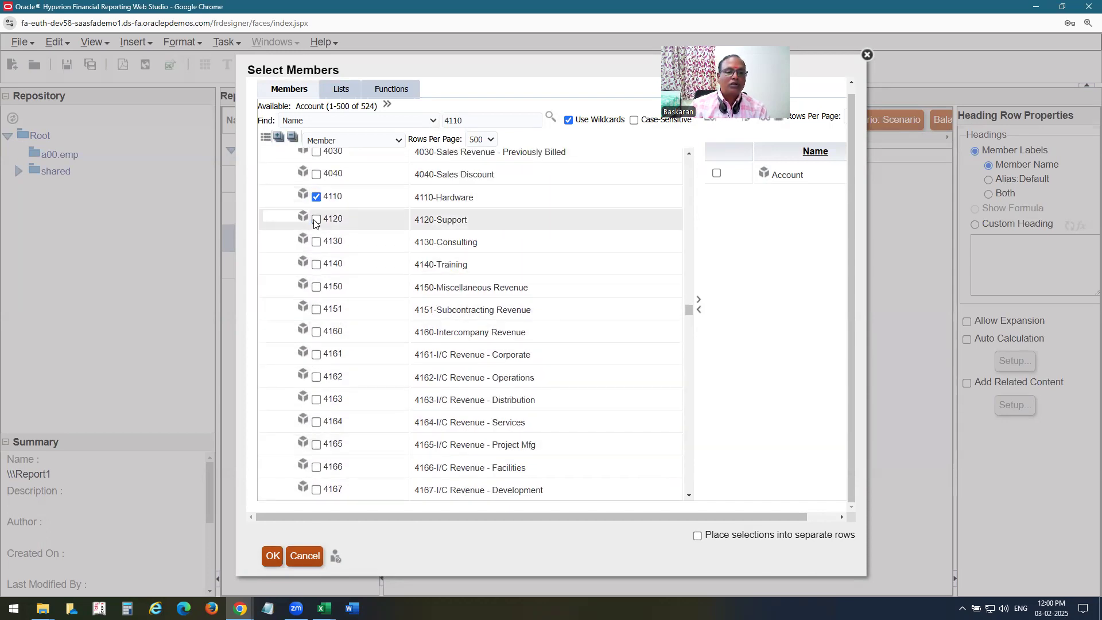
{"action": "left_click", "coordinate": [697, 300]}
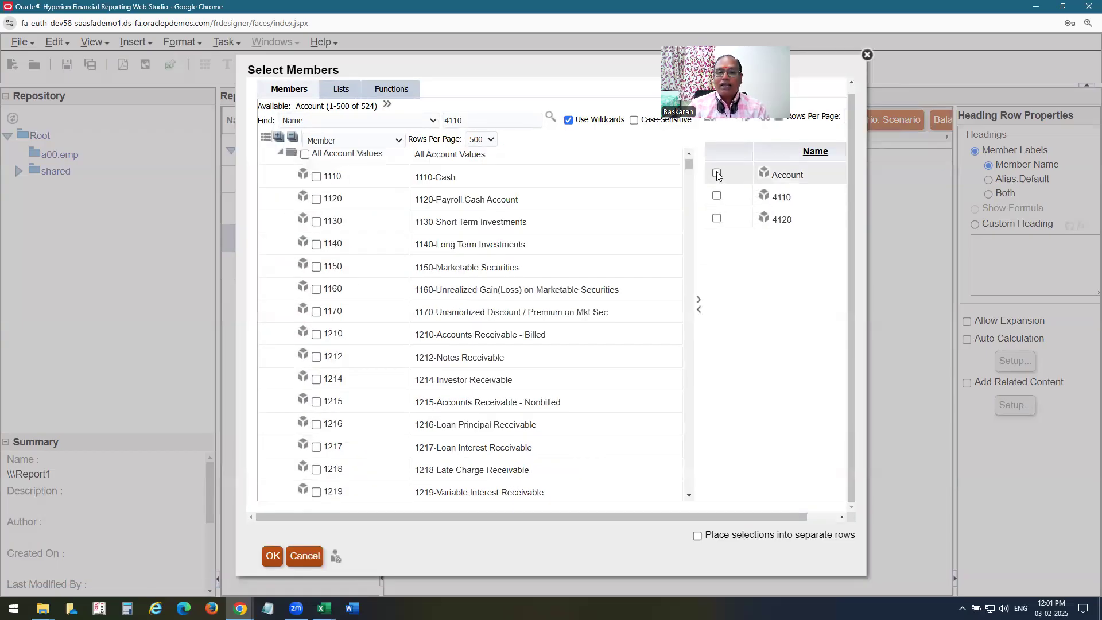
Remove the generic Account member so the chosen accounts 4110, 4120 and 4120 each get their own row.
{"action": "left_click", "coordinate": [716, 173]}
{"action": "left_click", "coordinate": [698, 309]}
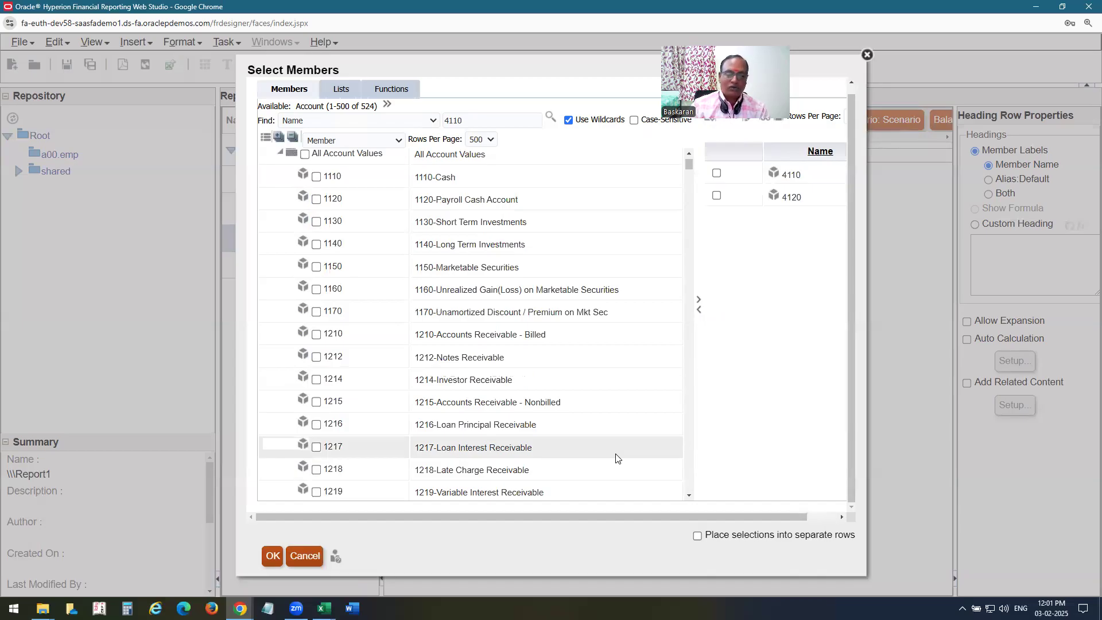
{"action": "left_click", "coordinate": [698, 535]}
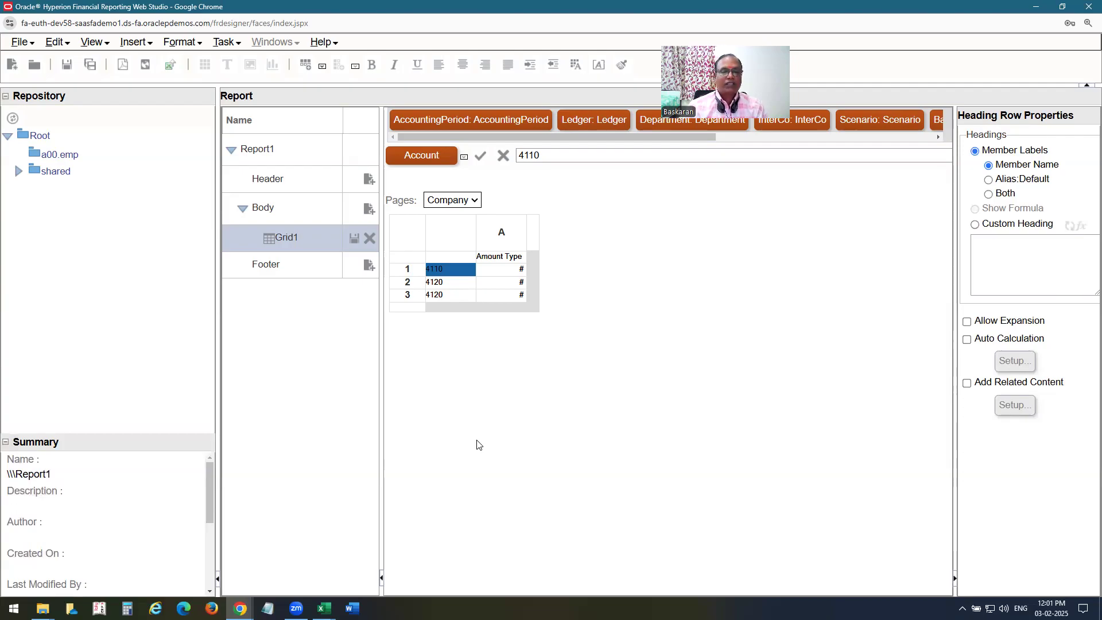
{"action": "left_click", "coordinate": [437, 296]}
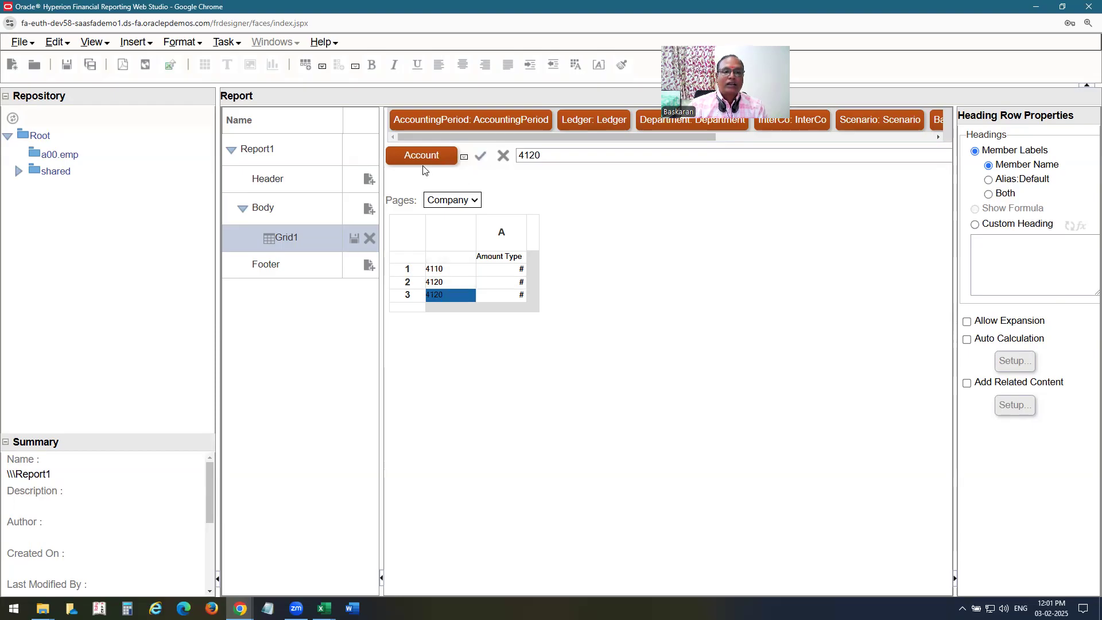
{"action": "left_click", "coordinate": [443, 273]}
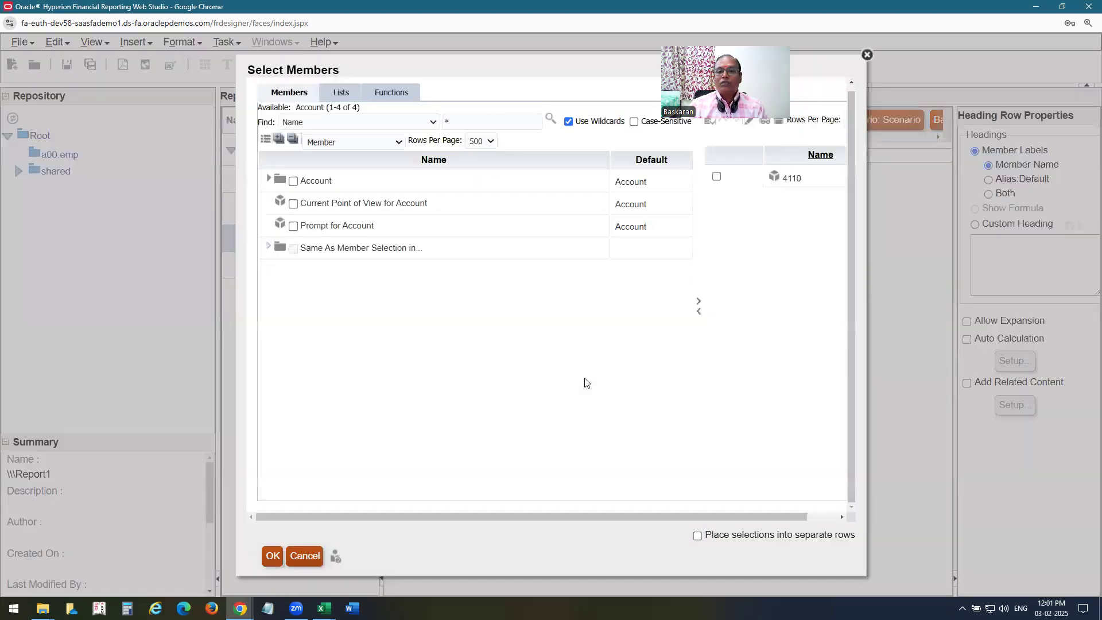
{"action": "left_click", "coordinate": [716, 177]}
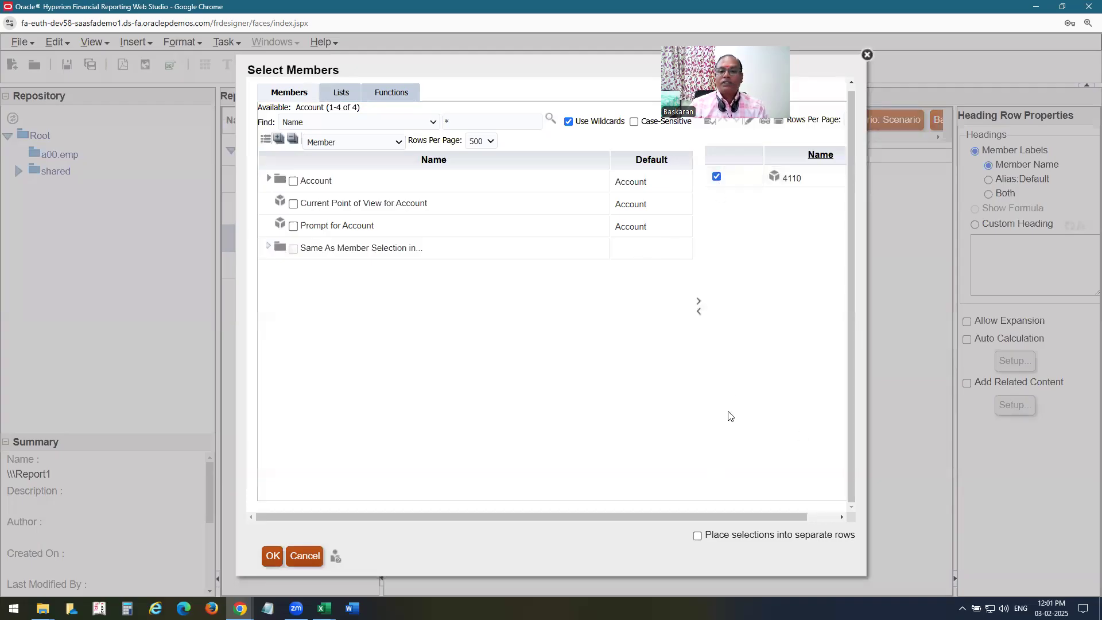
{"action": "left_click", "coordinate": [698, 311]}
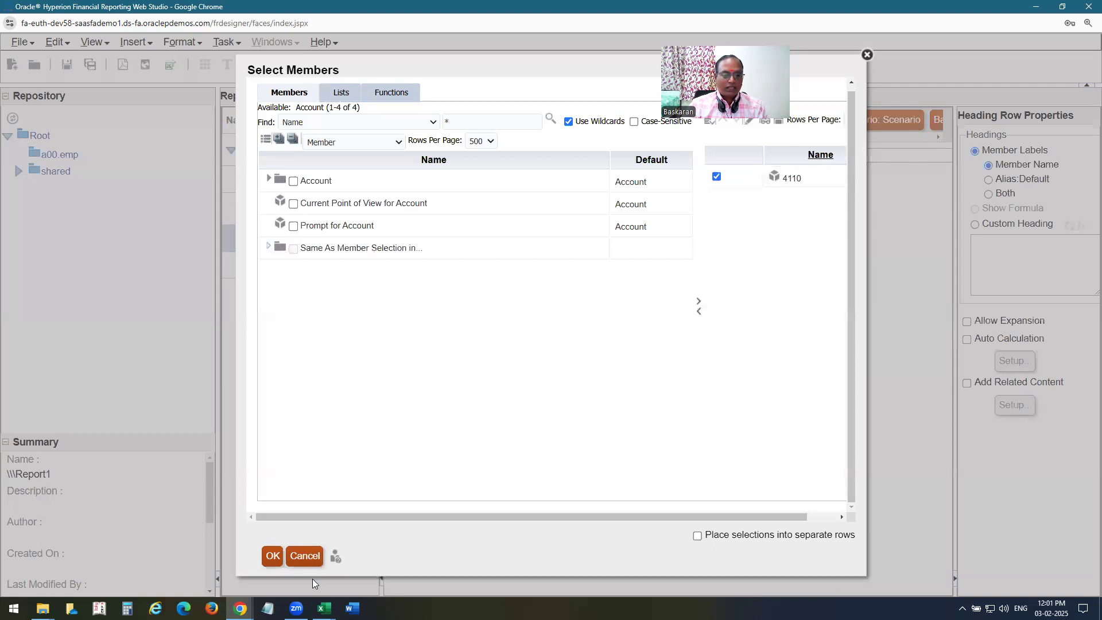
{"action": "left_click", "coordinate": [275, 556]}
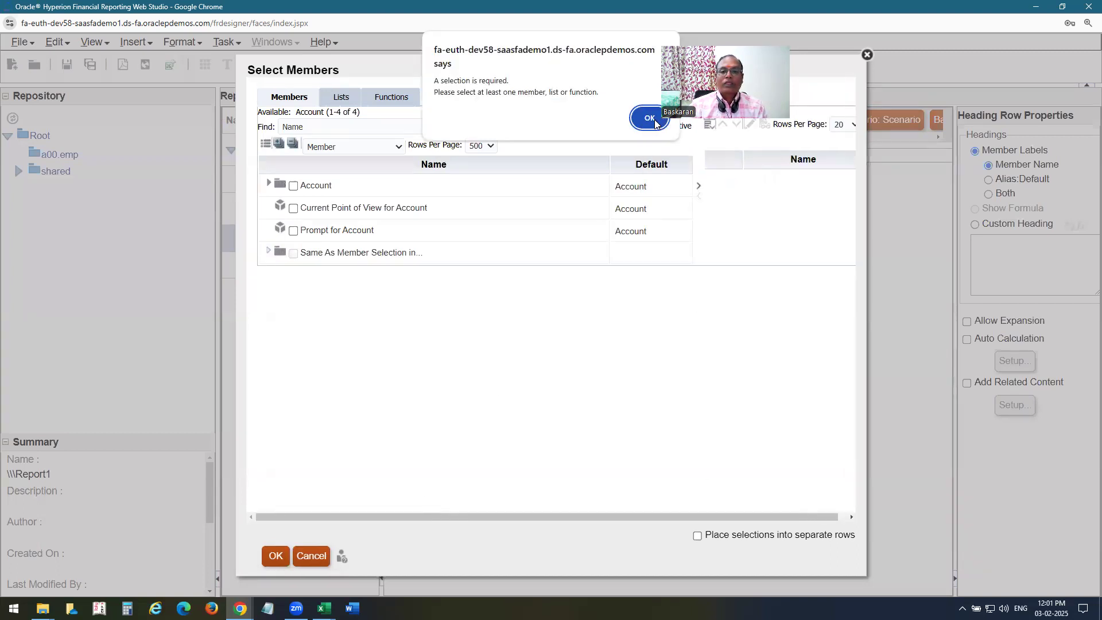
{"action": "left_click", "coordinate": [654, 120]}
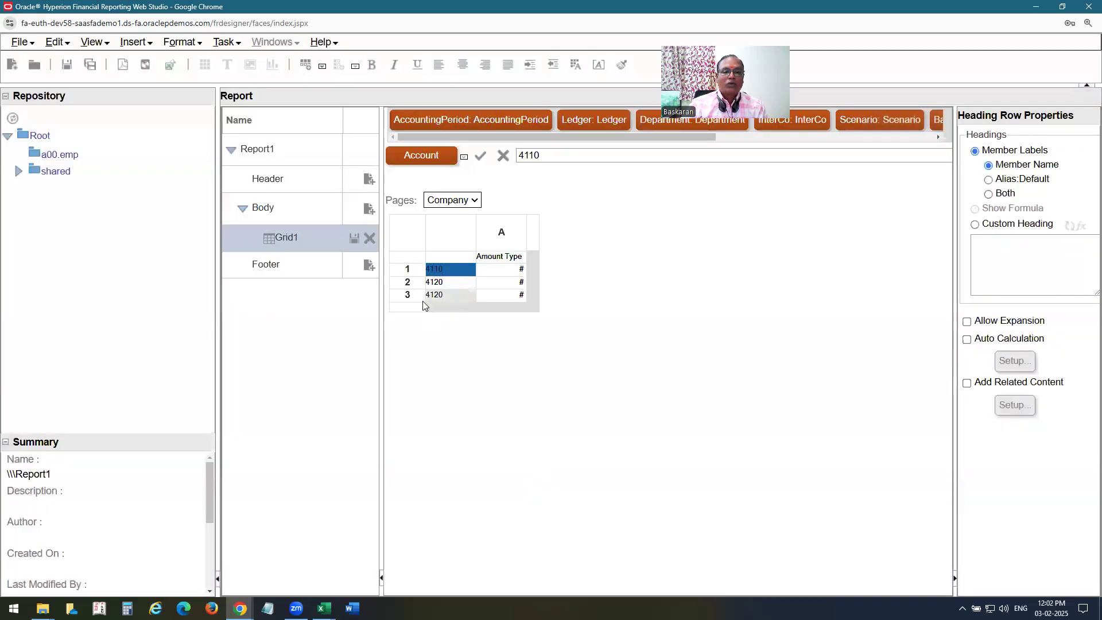
{"action": "left_click", "coordinate": [448, 296]}
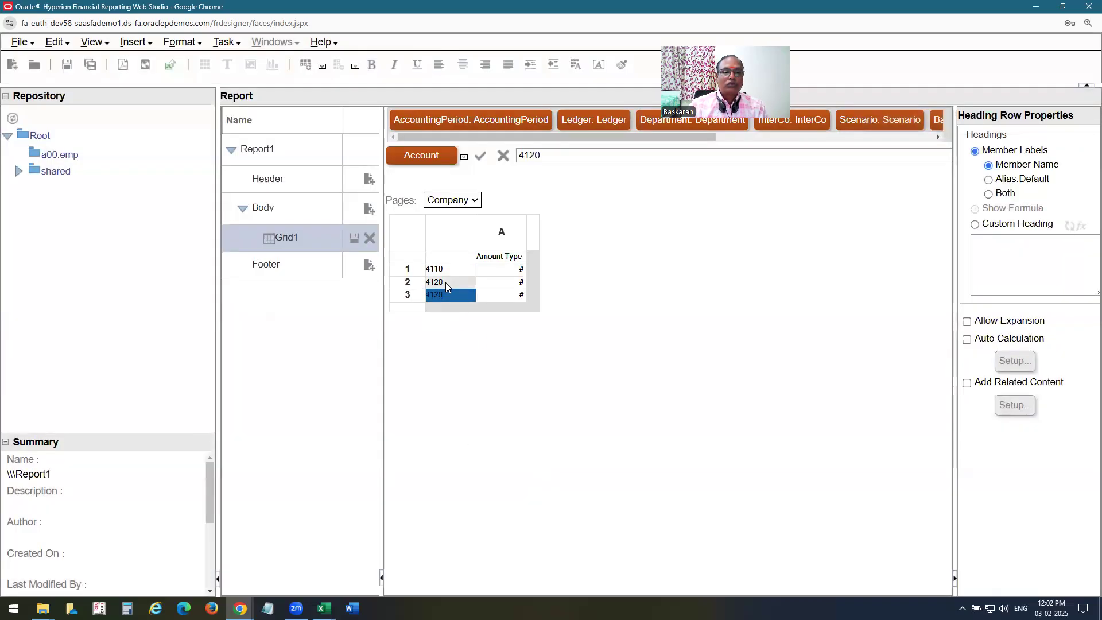
{"action": "left_click", "coordinate": [445, 282]}
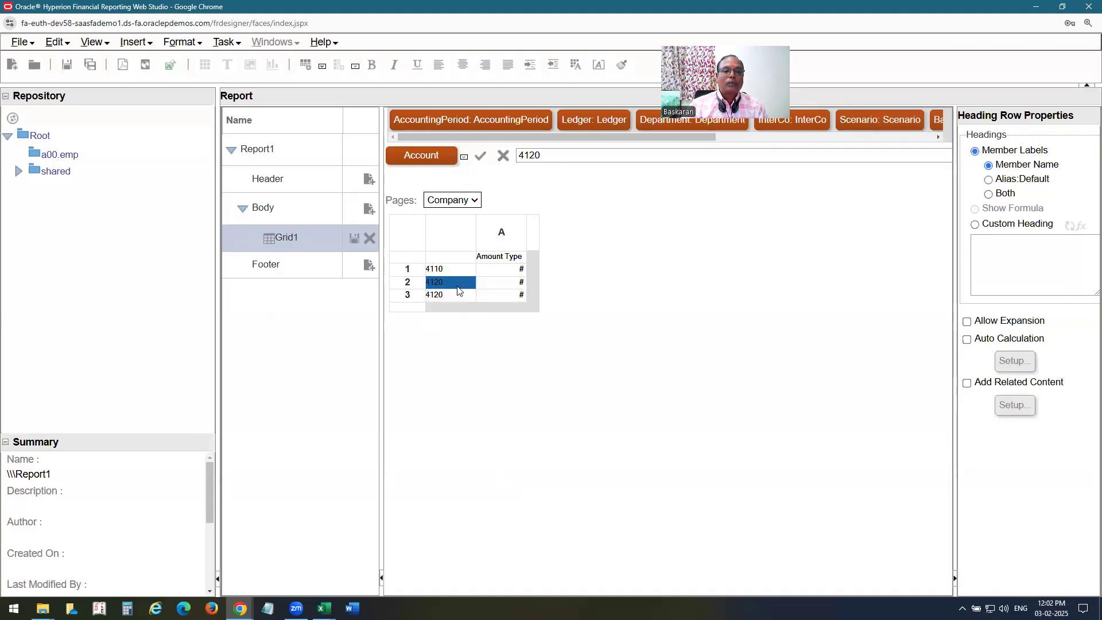
{"action": "left_click", "coordinate": [430, 158]}
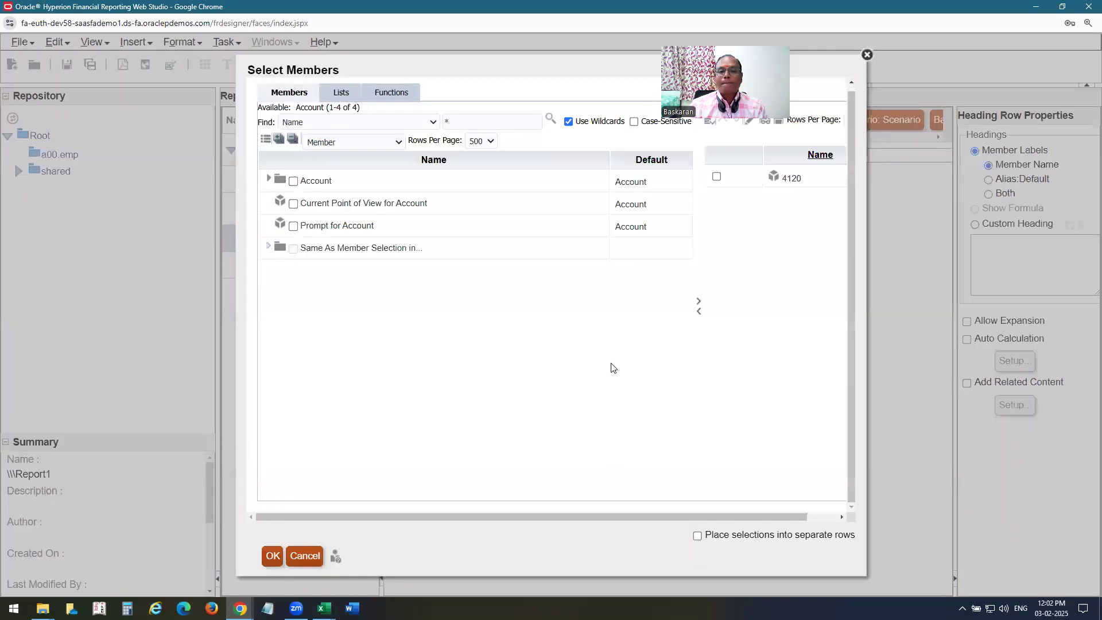
{"action": "left_click", "coordinate": [717, 177]}
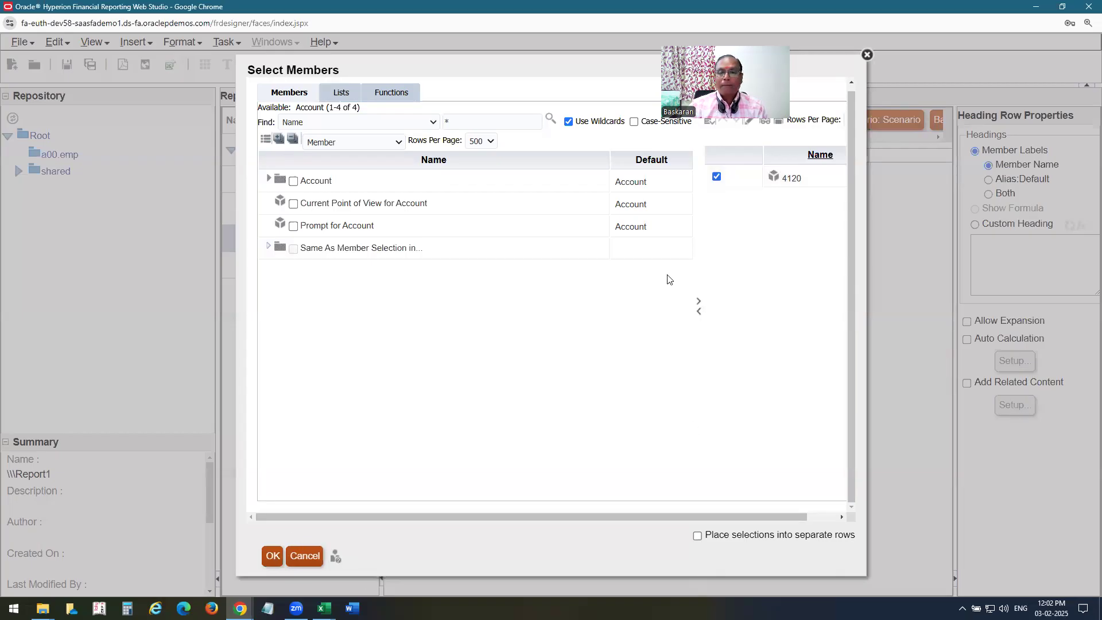
{"action": "left_click", "coordinate": [698, 311]}
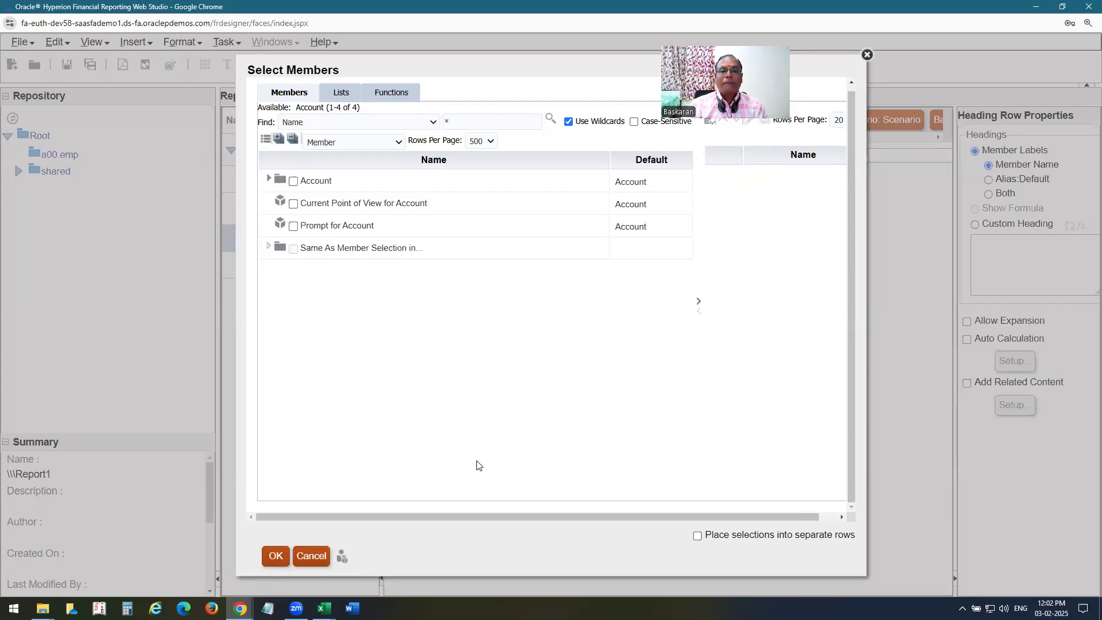
{"action": "left_click", "coordinate": [642, 114]}
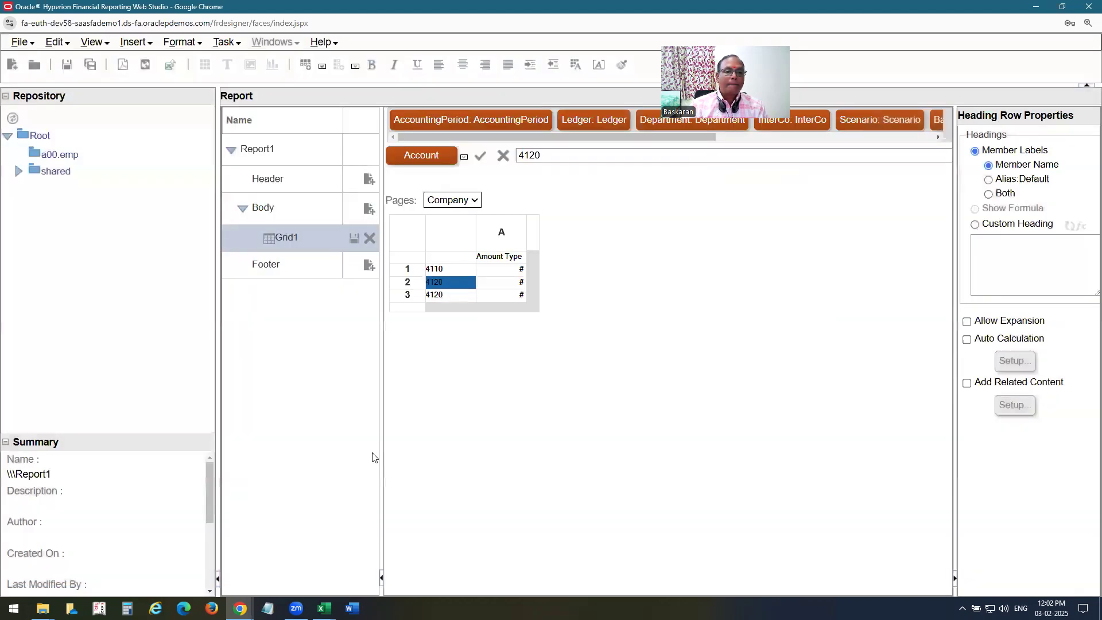
Select the row 3 account cell and show the Insert Row choices: Data, Formula and Text.
{"action": "left_click", "coordinate": [435, 296]}
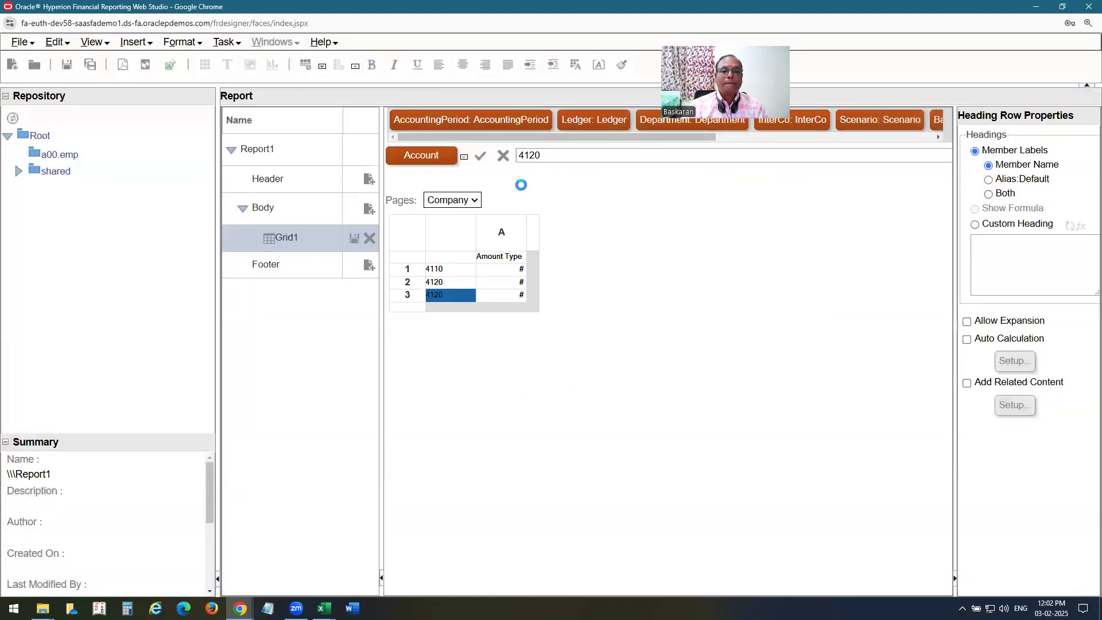
{"action": "left_click", "coordinate": [508, 160]}
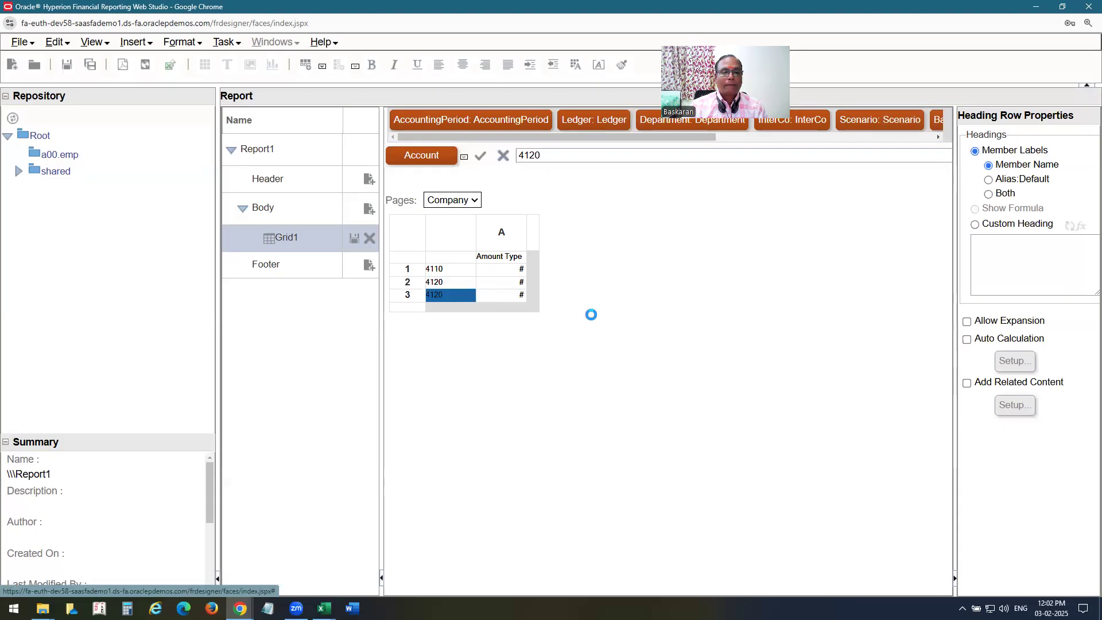
{"action": "left_click", "coordinate": [504, 158]}
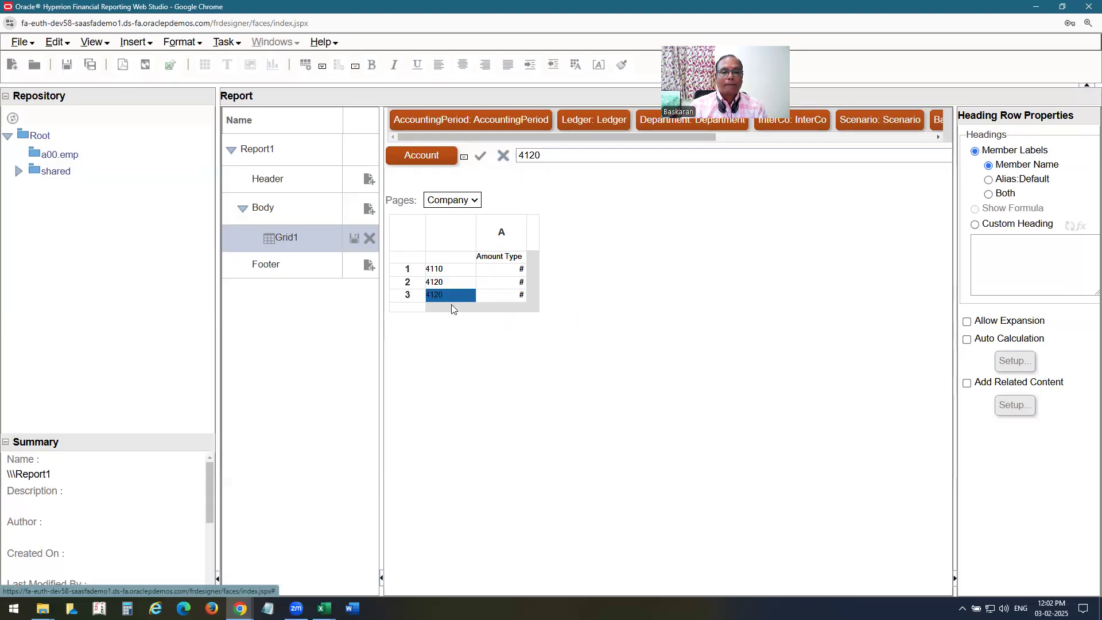
{"action": "right_click", "coordinate": [457, 296]}
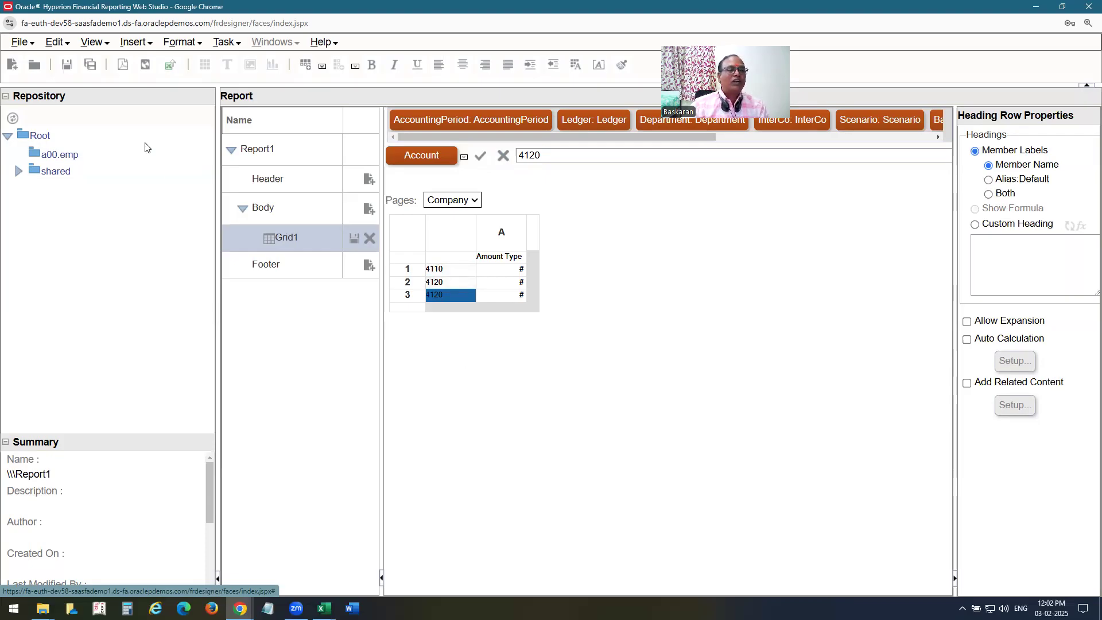
{"action": "left_click", "coordinate": [146, 44]}
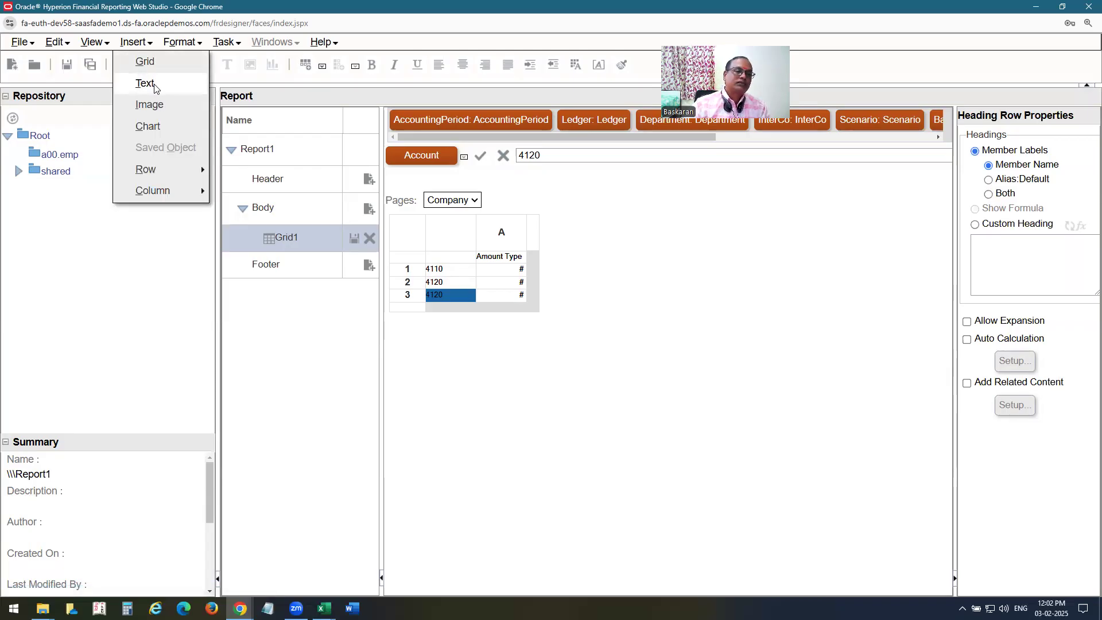
{"action": "mouse_move", "coordinate": [171, 174]}
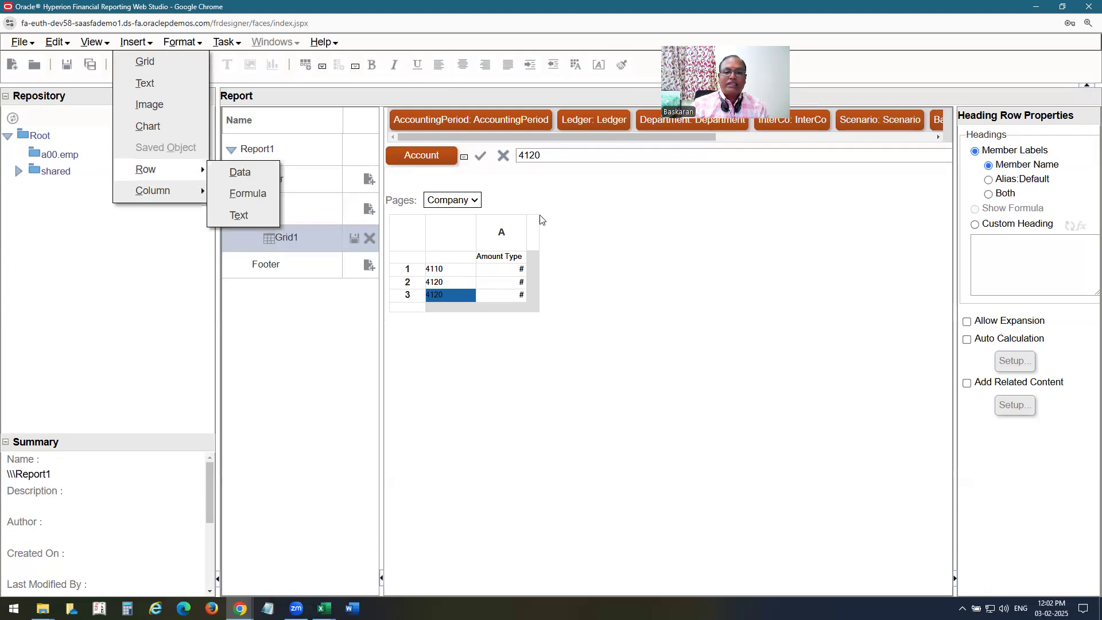
Dismiss the menus, select account 4110 in row 1 and then account 4120 in row 3, and show the Format menu.
{"action": "right_click", "coordinate": [448, 298]}
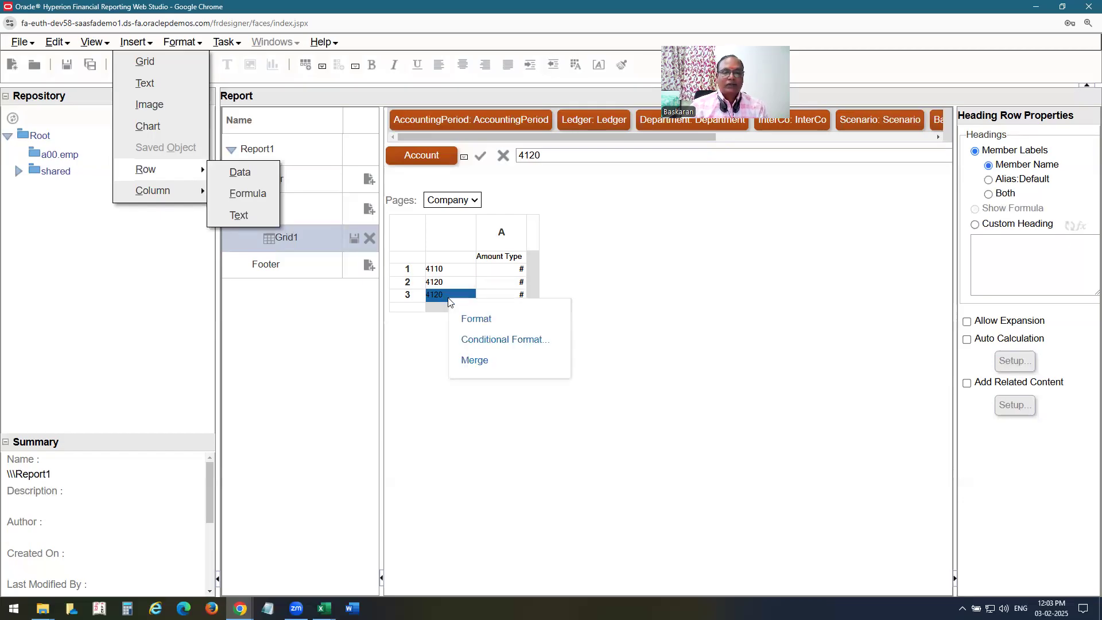
{"action": "left_click", "coordinate": [481, 361]}
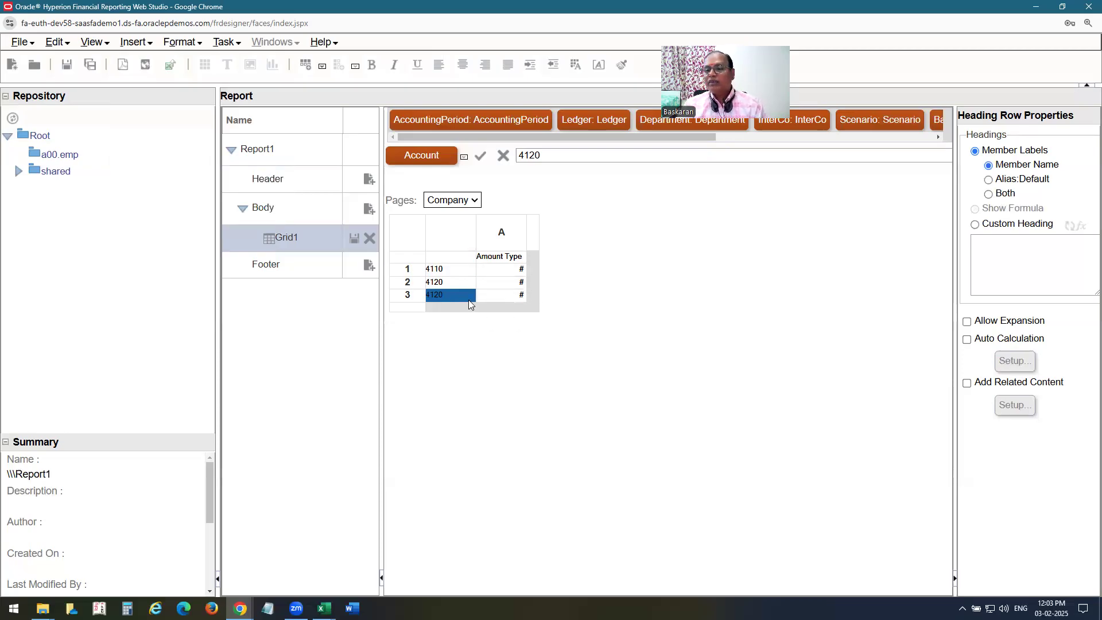
{"action": "left_click", "coordinate": [444, 274]}
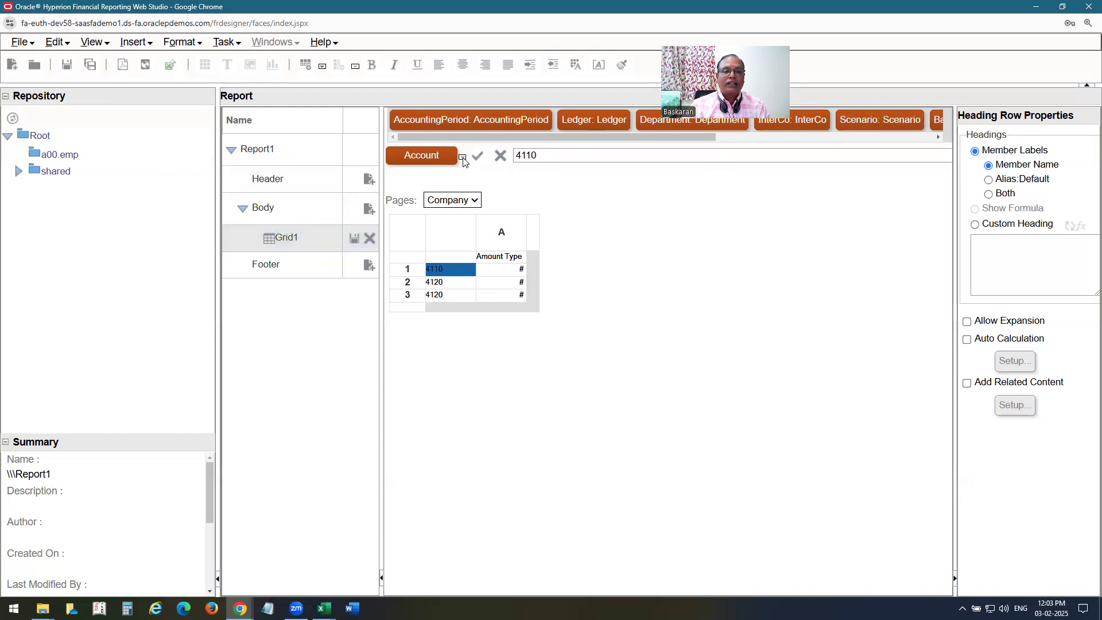
{"action": "left_click", "coordinate": [447, 295]}
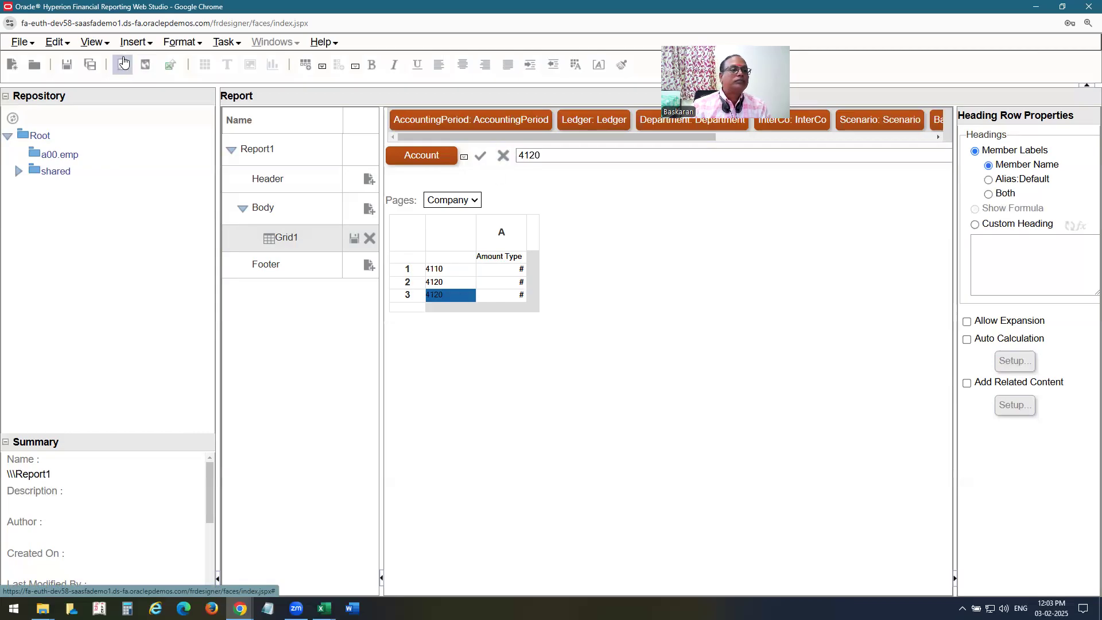
{"action": "left_click", "coordinate": [192, 43]}
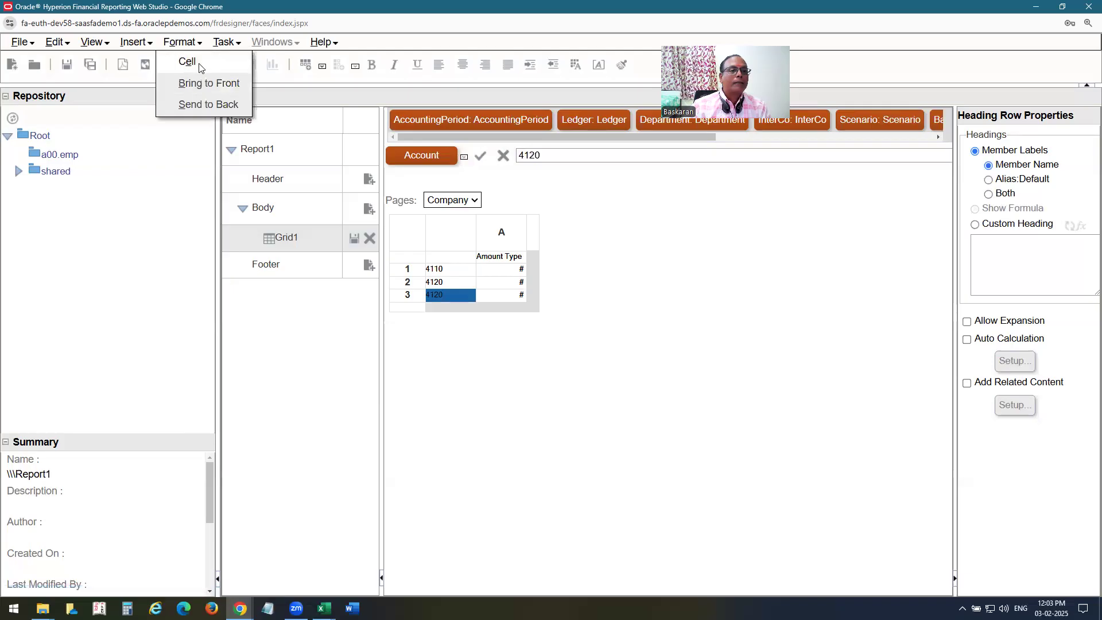
Check row 3's Number formatting in Format Cells, close it unchanged, and show the Insert menu.
{"action": "left_click", "coordinate": [198, 63]}
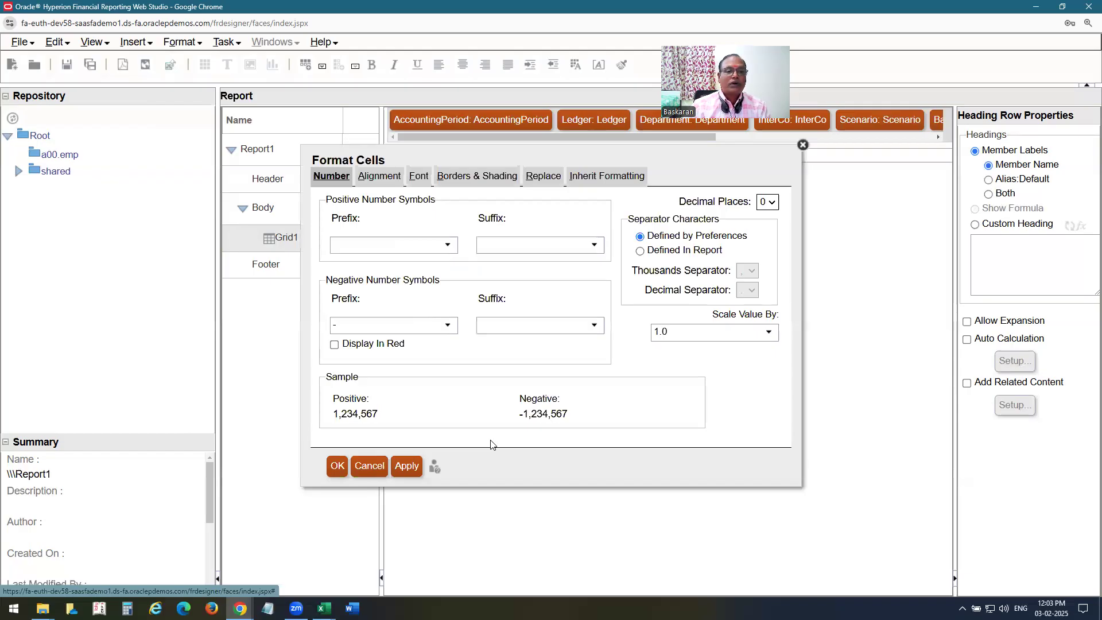
{"action": "left_click", "coordinate": [802, 144]}
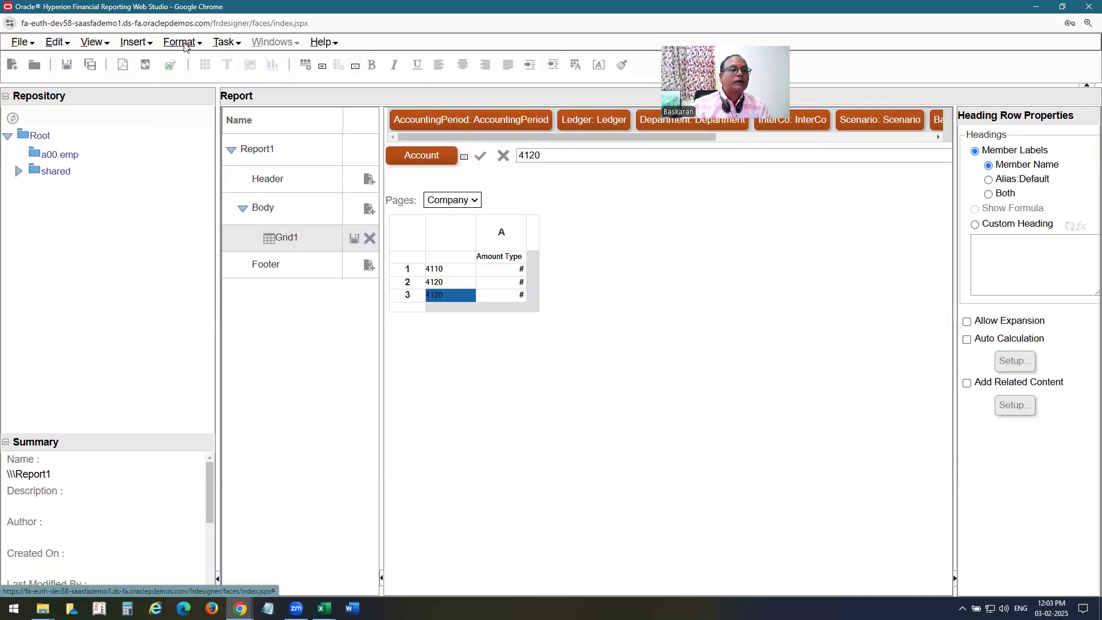
{"action": "left_click", "coordinate": [139, 45]}
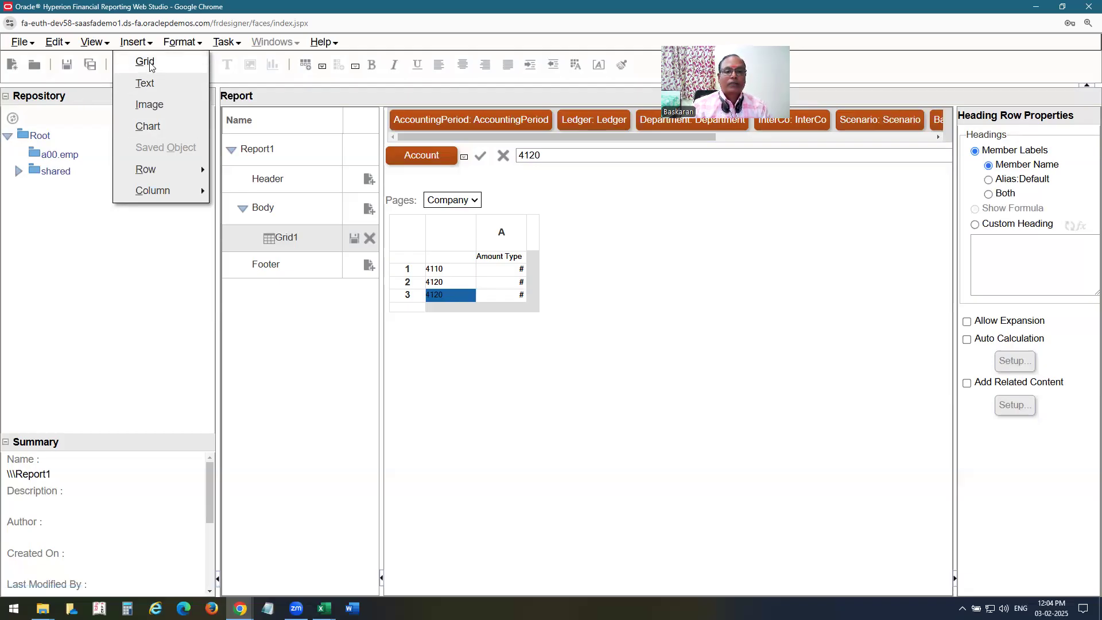
Add account 4120 to row 1's members, with each selection on a separate row.
{"action": "left_click", "coordinate": [150, 67]}
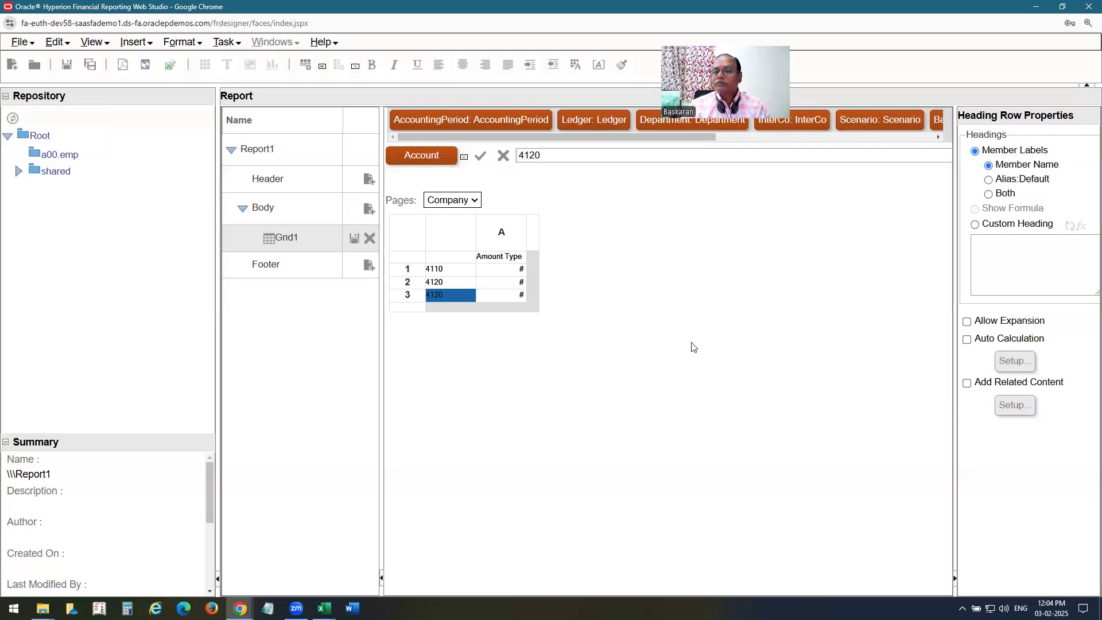
{"action": "left_click", "coordinate": [445, 273]}
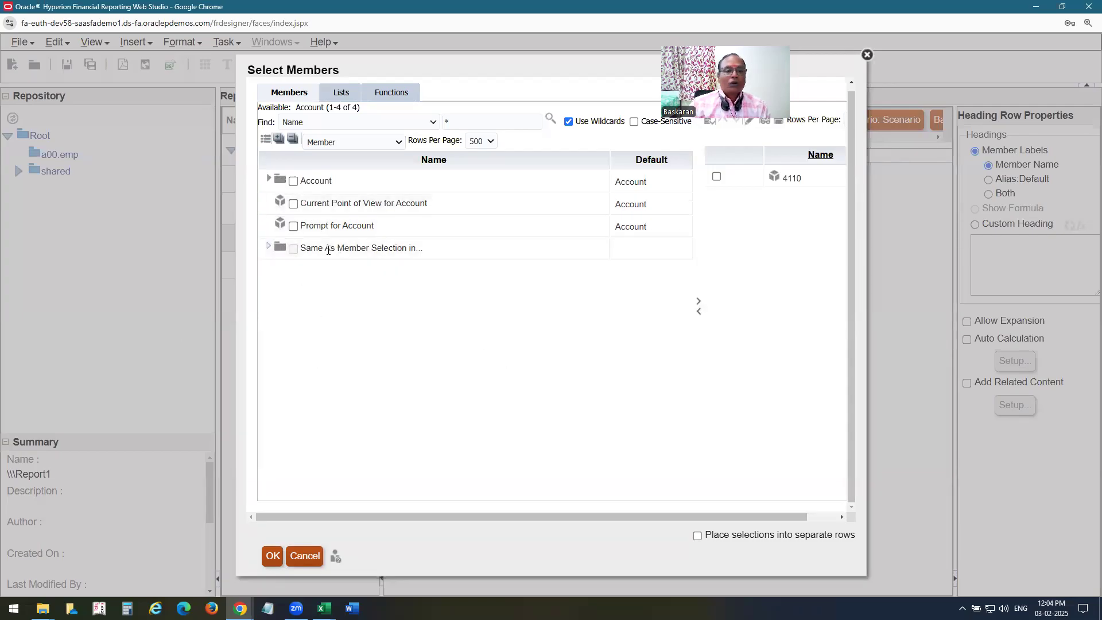
{"action": "left_click", "coordinate": [269, 179]}
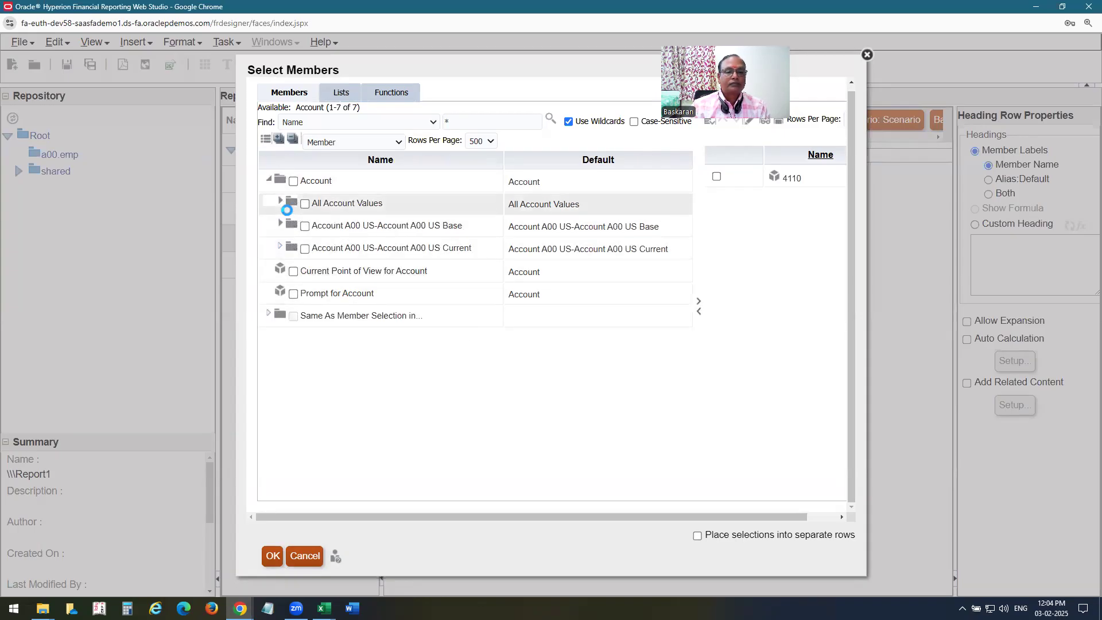
{"action": "scroll", "coordinate": [476, 300], "scroll_direction": "down", "scroll_amount": 3}
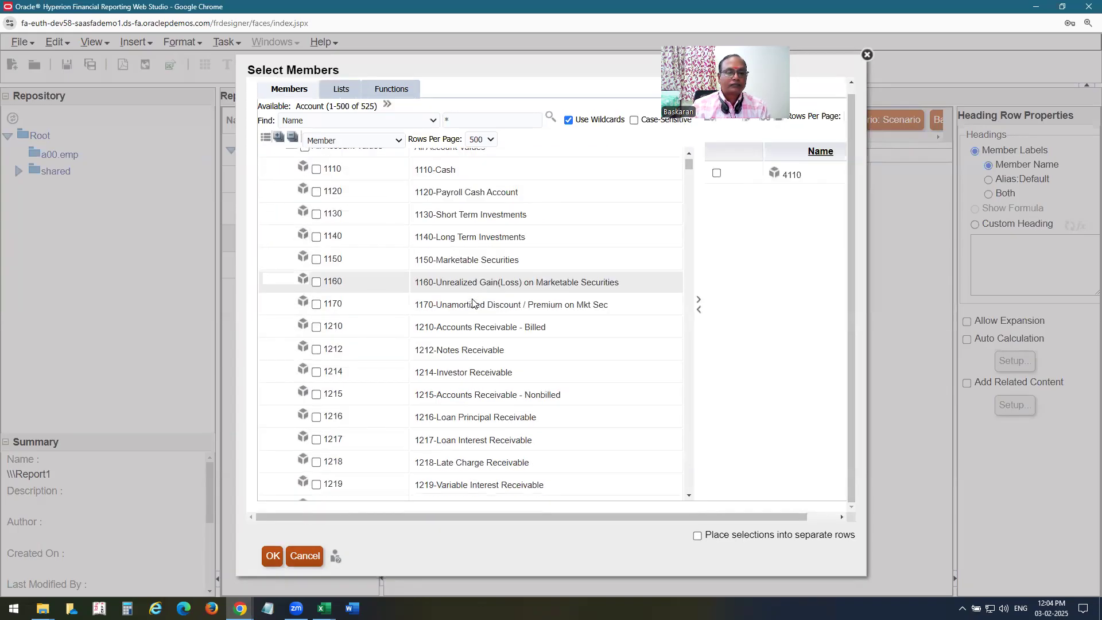
{"action": "left_click_drag", "start_coordinate": [689, 172], "coordinate": [686, 301]}
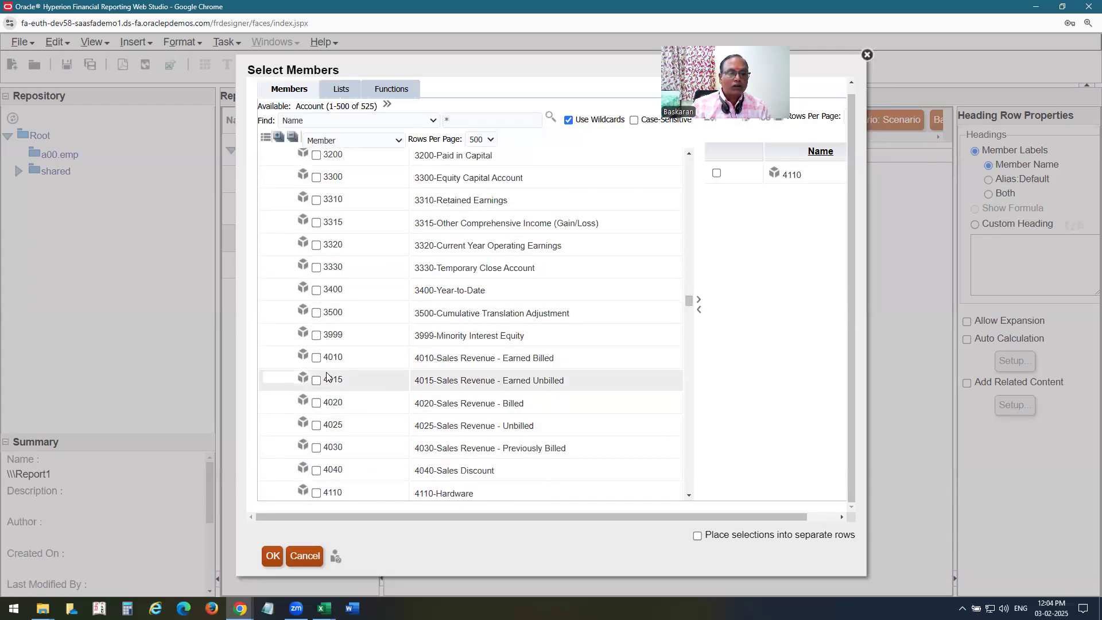
{"action": "scroll", "coordinate": [346, 409], "scroll_direction": "down", "scroll_amount": 1}
{"action": "left_click", "coordinate": [316, 457]}
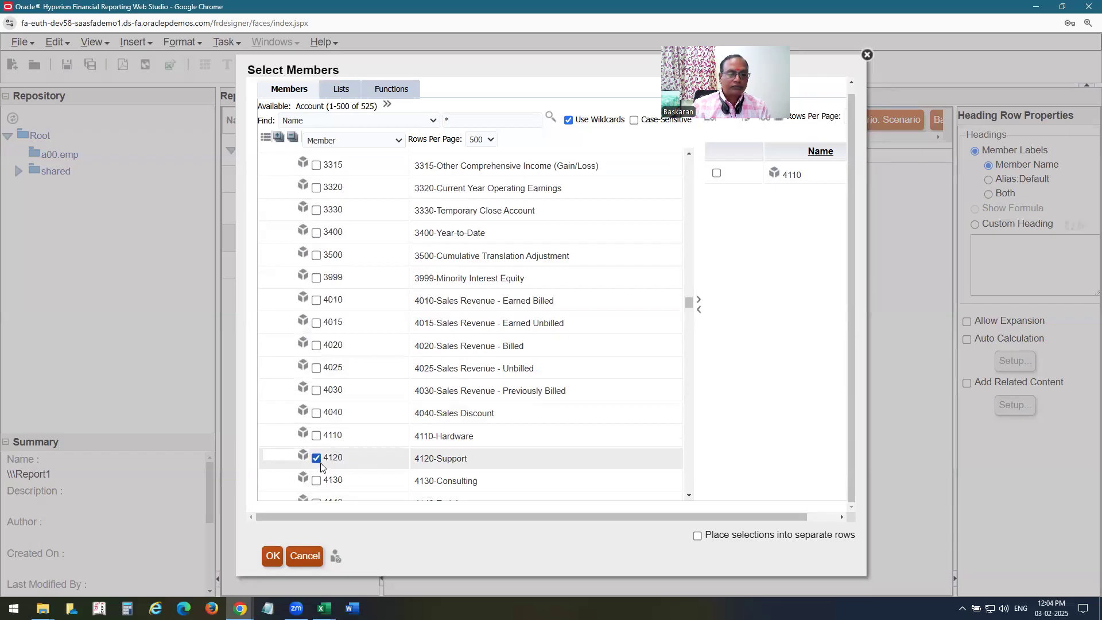
{"action": "left_click", "coordinate": [698, 299]}
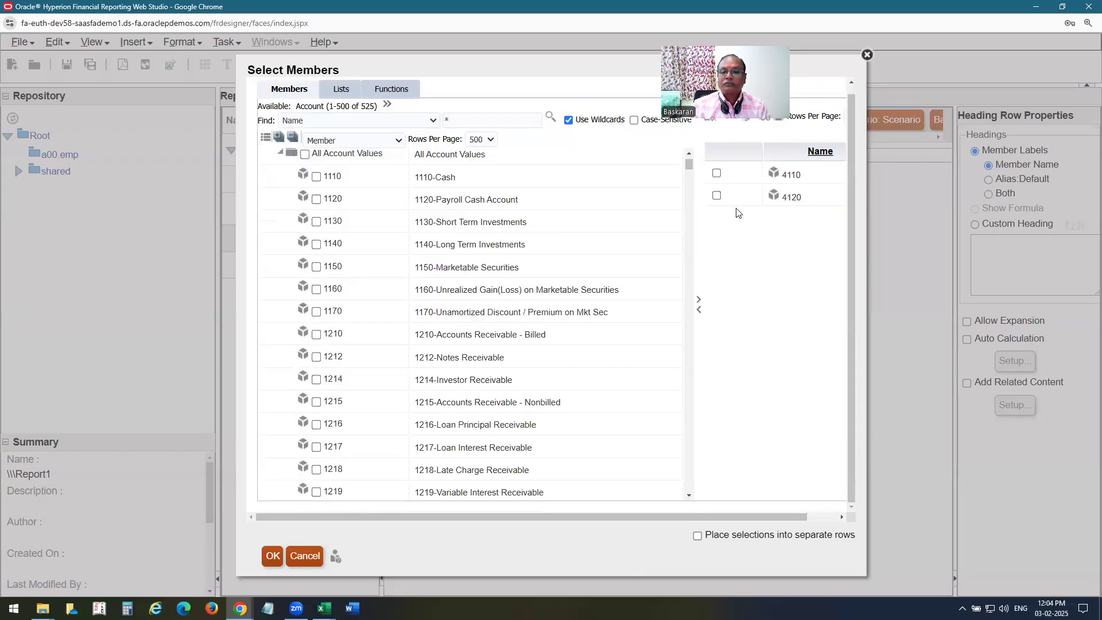
{"action": "left_click", "coordinate": [697, 536]}
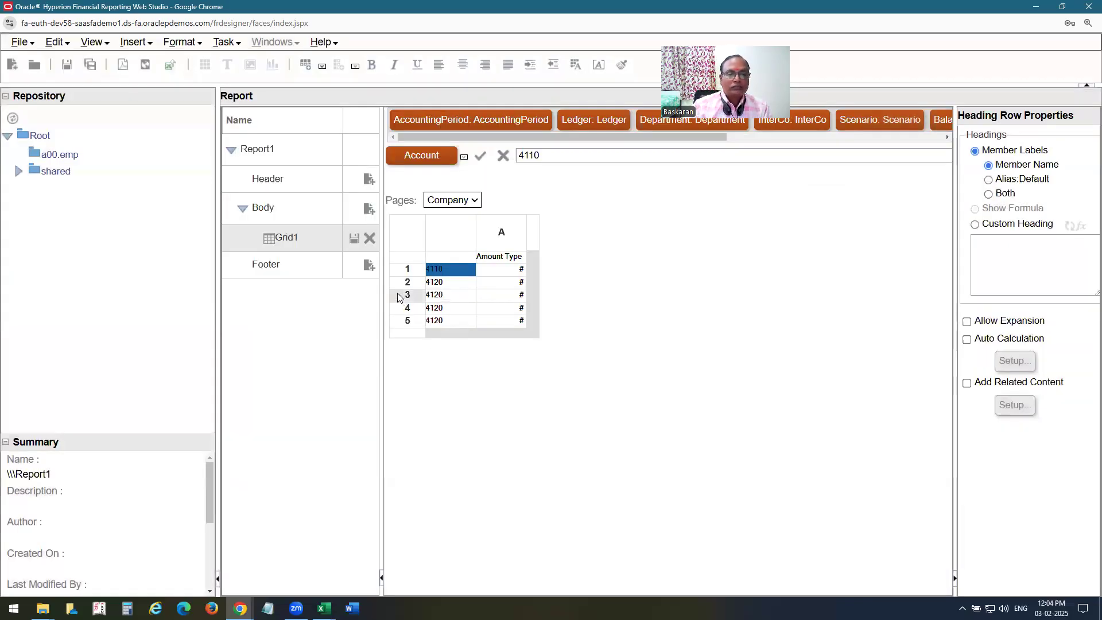
Select grid rows 3 to 5 and delete them, confirming the deletion.
{"action": "left_click", "coordinate": [398, 296]}
{"action": "left_click", "coordinate": [400, 322], "text": "shift"}
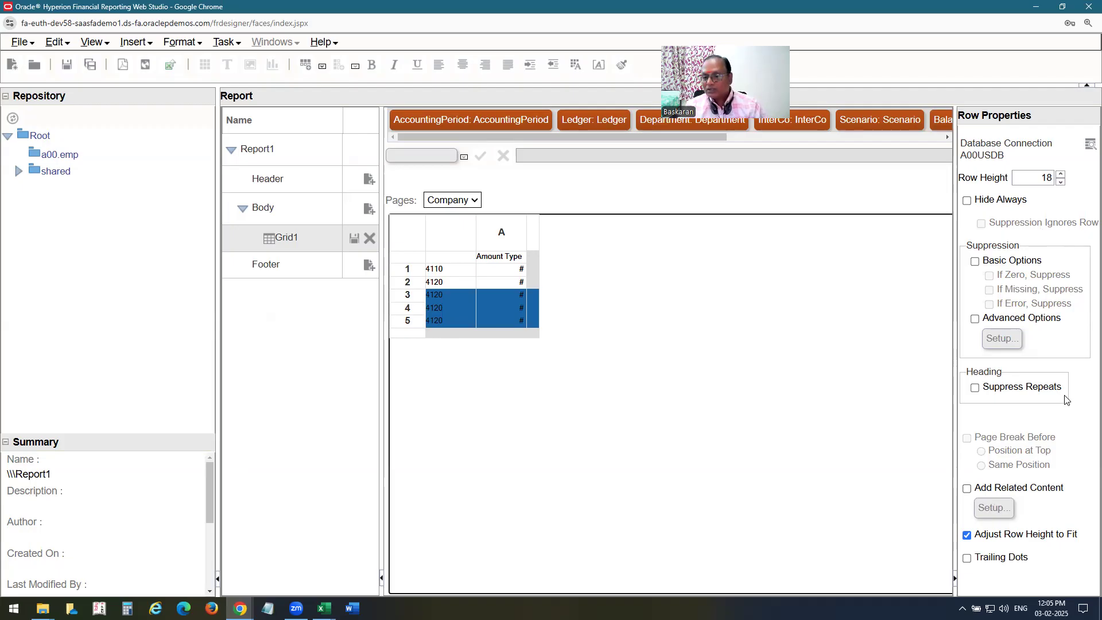
{"action": "left_click", "coordinate": [66, 45]}
{"action": "left_click", "coordinate": [78, 67]}
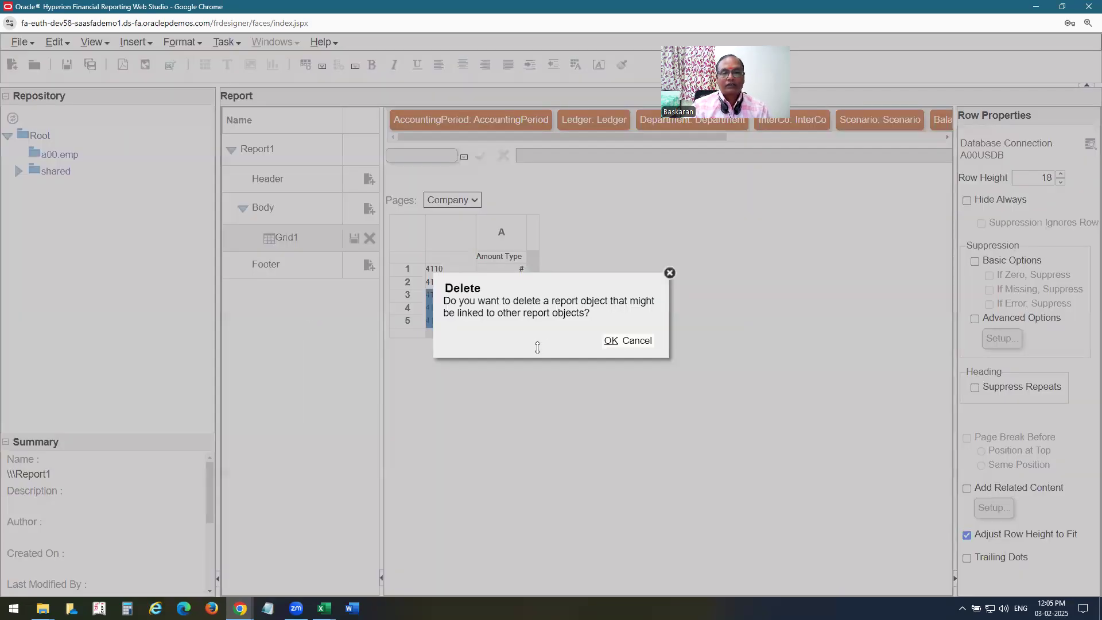
{"action": "left_click", "coordinate": [604, 343]}
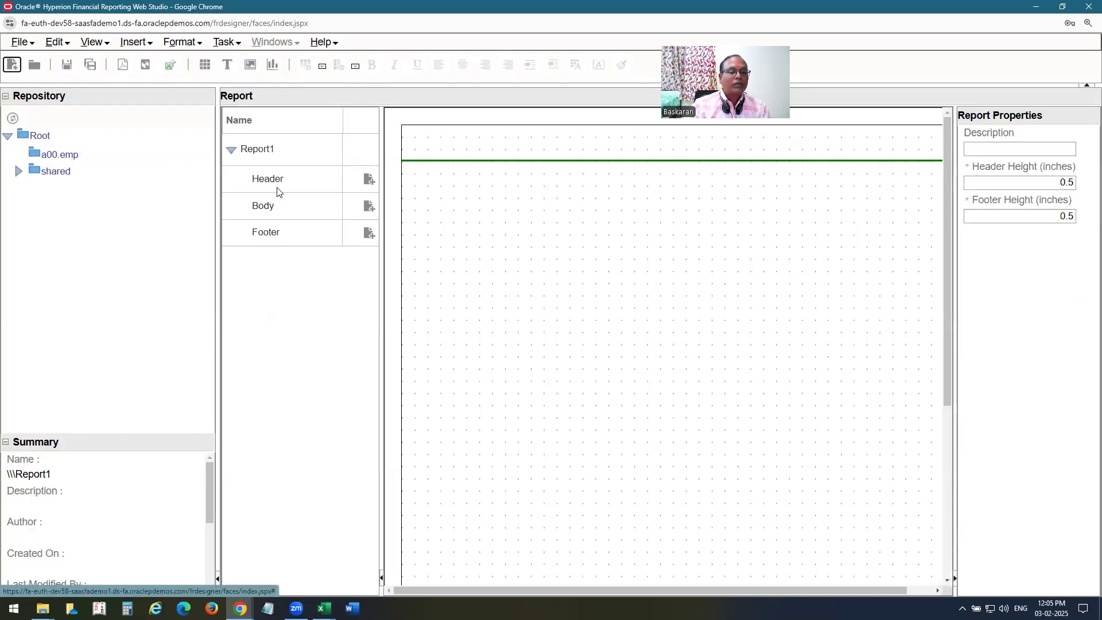
Draw a new grid across the report Body using the A00USDB data source.
{"action": "left_click", "coordinate": [278, 207]}
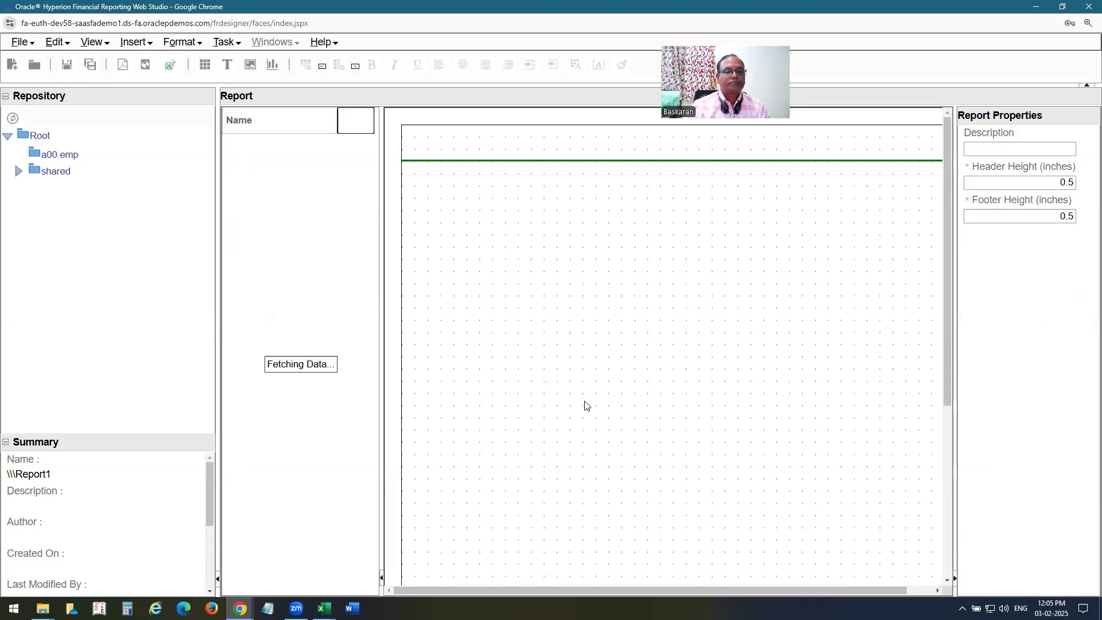
{"action": "left_click", "coordinate": [314, 206]}
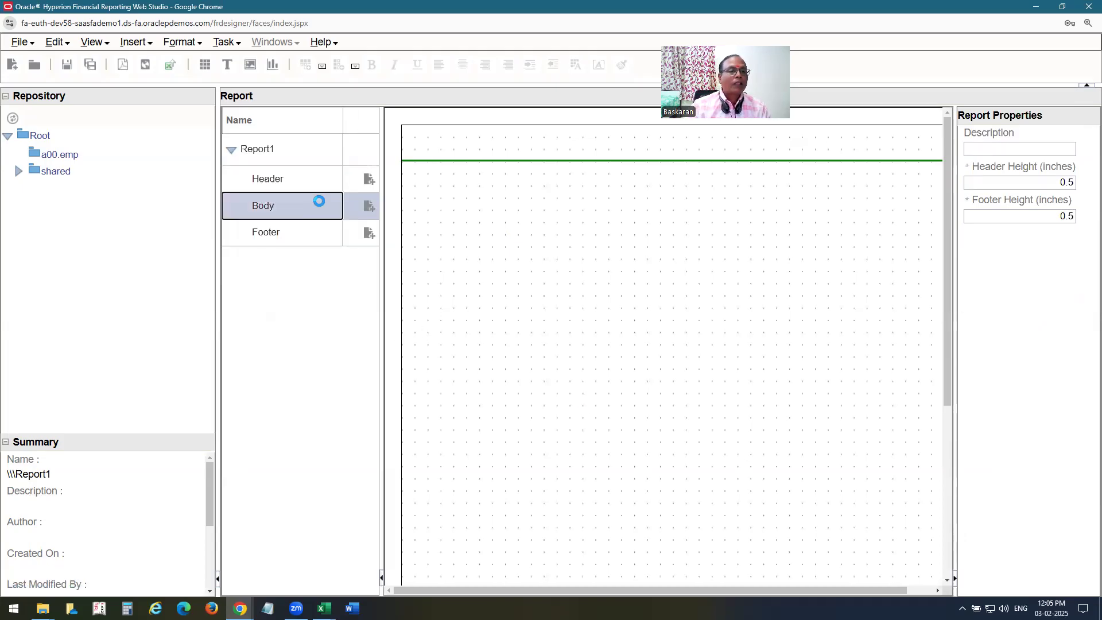
{"action": "left_click", "coordinate": [138, 43]}
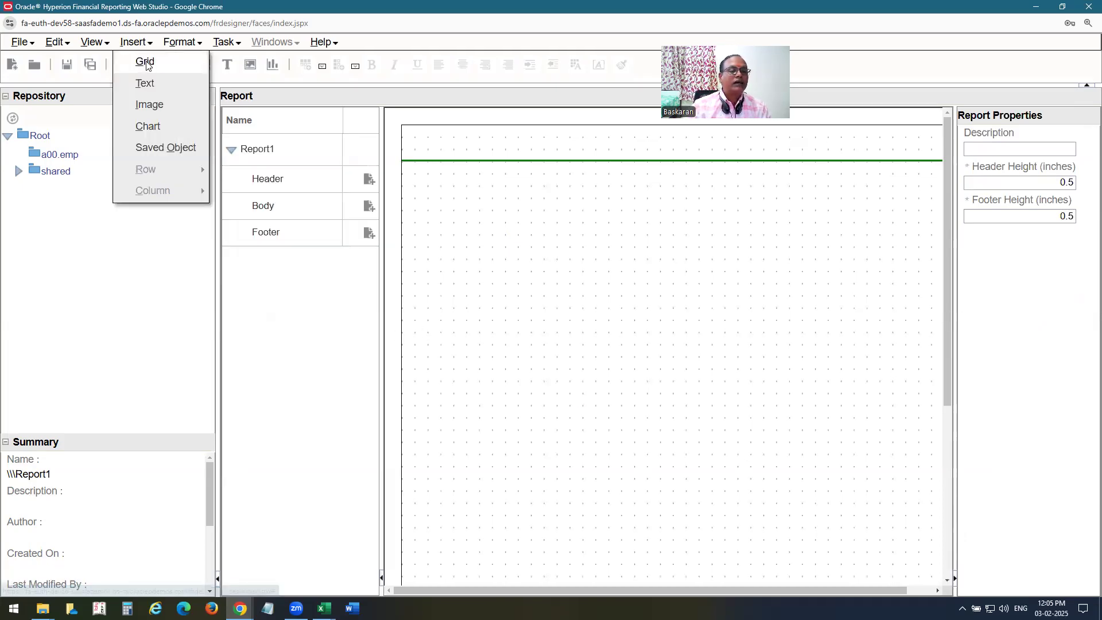
{"action": "left_click", "coordinate": [142, 59]}
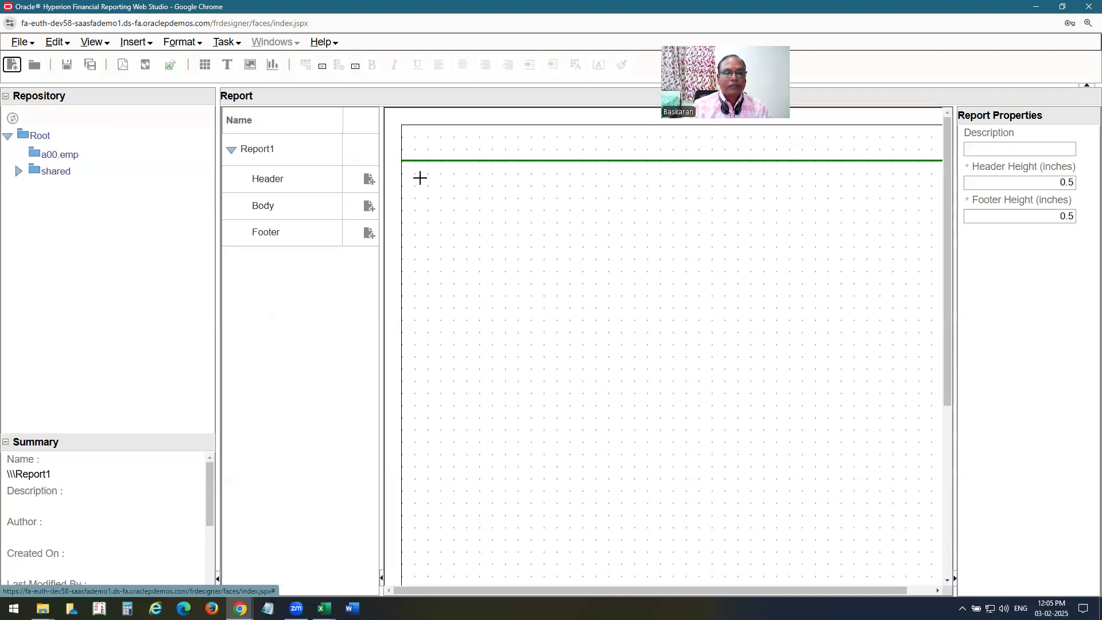
{"action": "left_click_drag", "start_coordinate": [439, 202], "coordinate": [874, 465]}
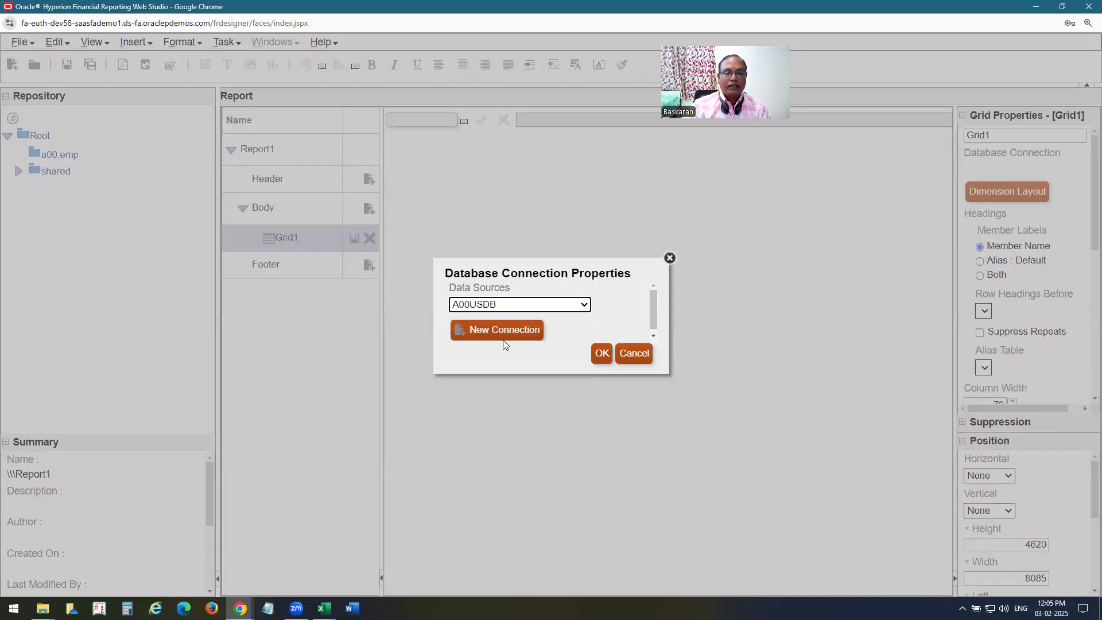
{"action": "left_click", "coordinate": [601, 356]}
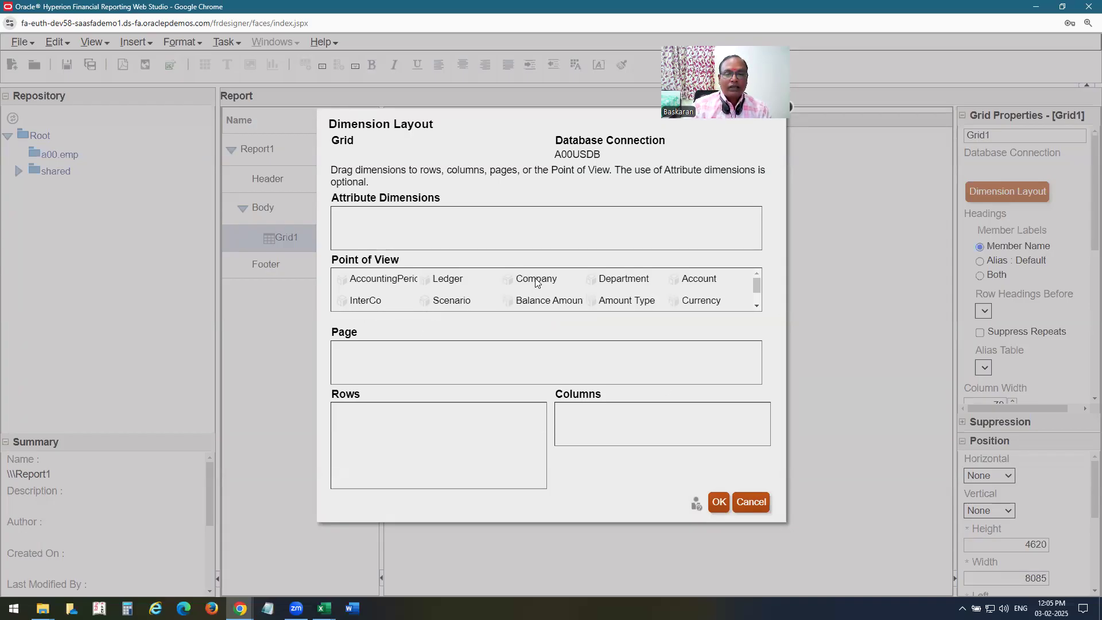
Lay out the grid with Company on the page, Account in rows and Amount Type in columns.
{"action": "left_click_drag", "start_coordinate": [535, 281], "coordinate": [472, 381]}
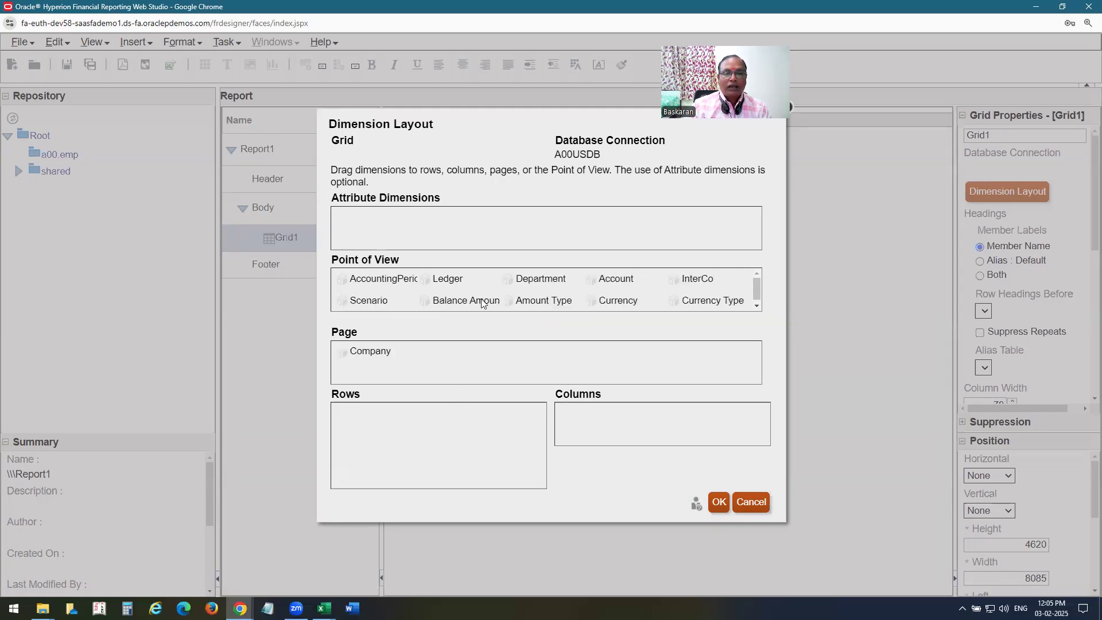
{"action": "left_click_drag", "start_coordinate": [609, 279], "coordinate": [370, 425]}
{"action": "left_click_drag", "start_coordinate": [461, 301], "coordinate": [575, 414]}
{"action": "left_click", "coordinate": [720, 504]}
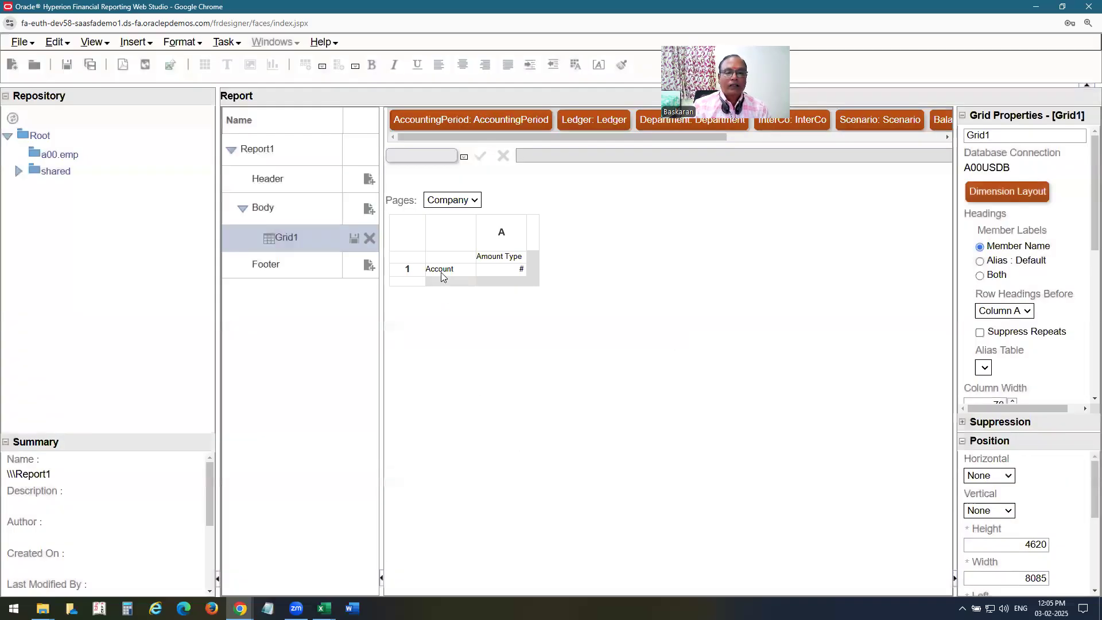
Replace the Account row with 4110-Hardware and 4120-Support, each on a separate row.
{"action": "left_click", "coordinate": [443, 278]}
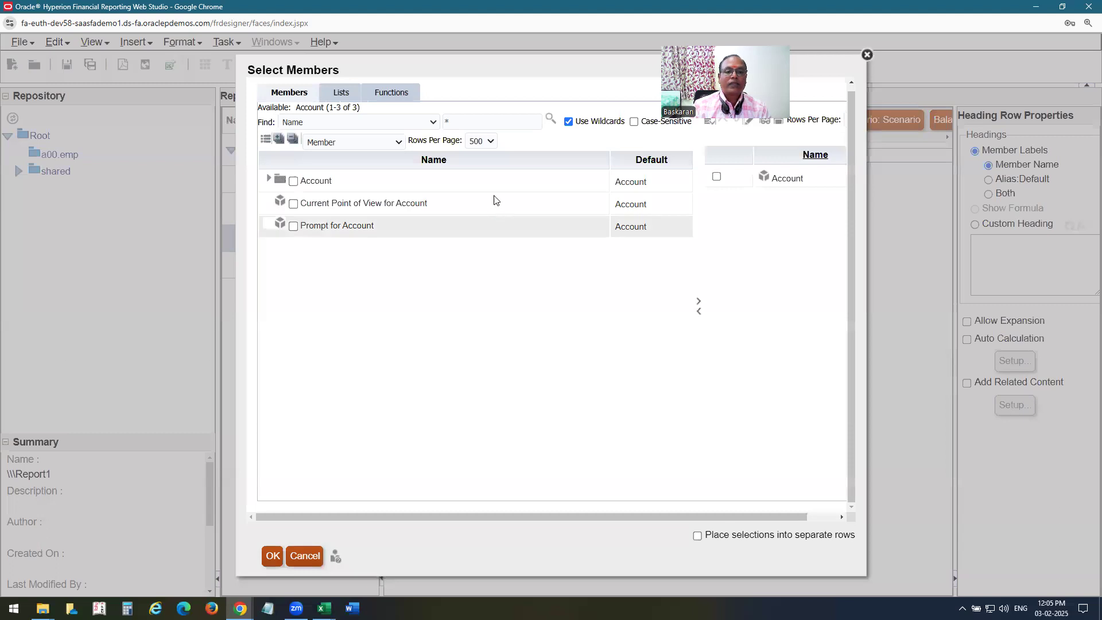
{"action": "left_click", "coordinate": [269, 178]}
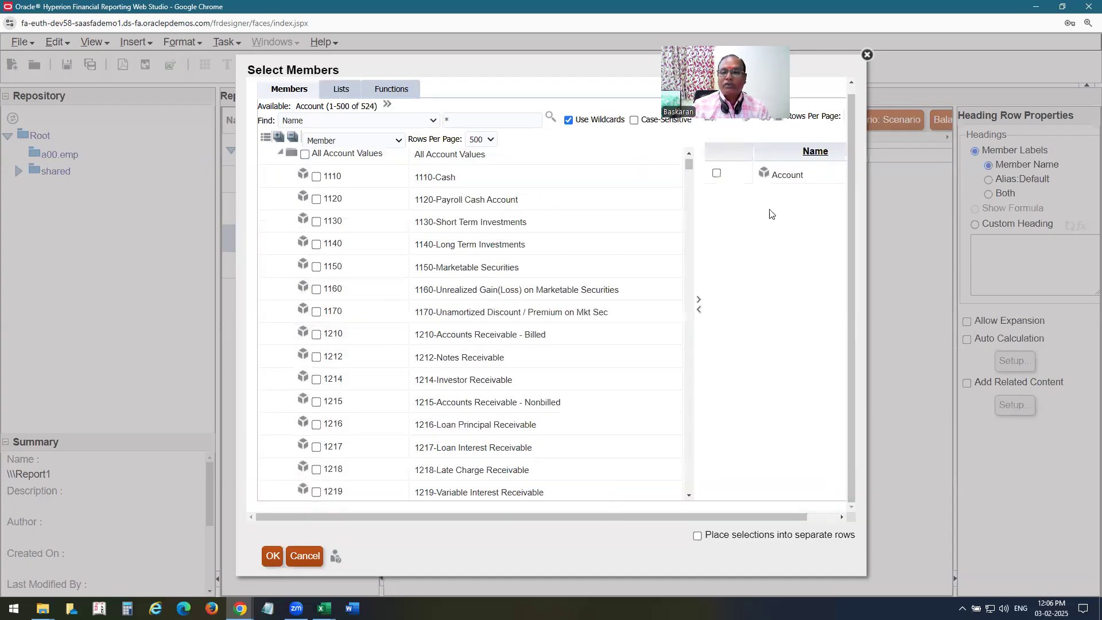
{"action": "left_click_drag", "start_coordinate": [691, 255], "coordinate": [691, 310]}
{"action": "left_click", "coordinate": [316, 356]}
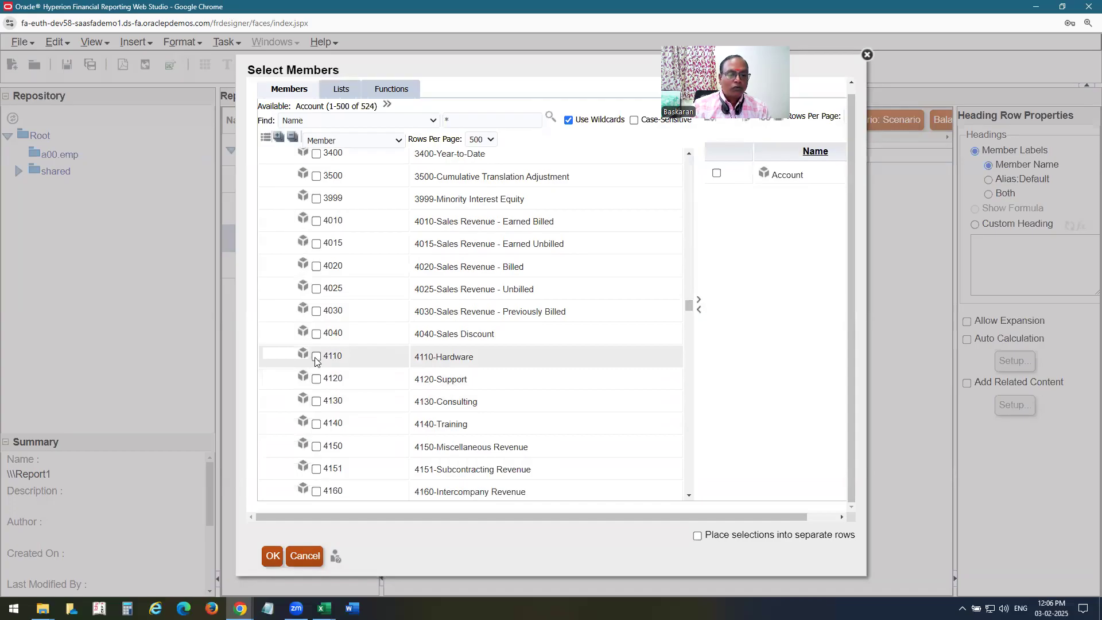
{"action": "left_click", "coordinate": [316, 379]}
{"action": "left_click", "coordinate": [698, 300]}
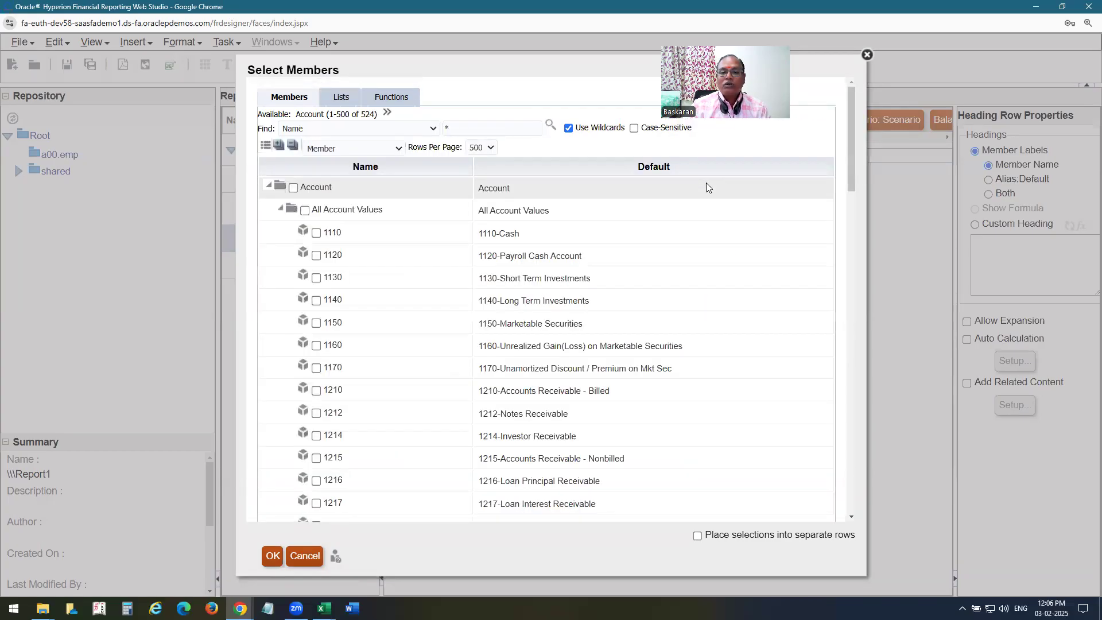
{"action": "left_click", "coordinate": [716, 174]}
{"action": "left_click", "coordinate": [698, 310]}
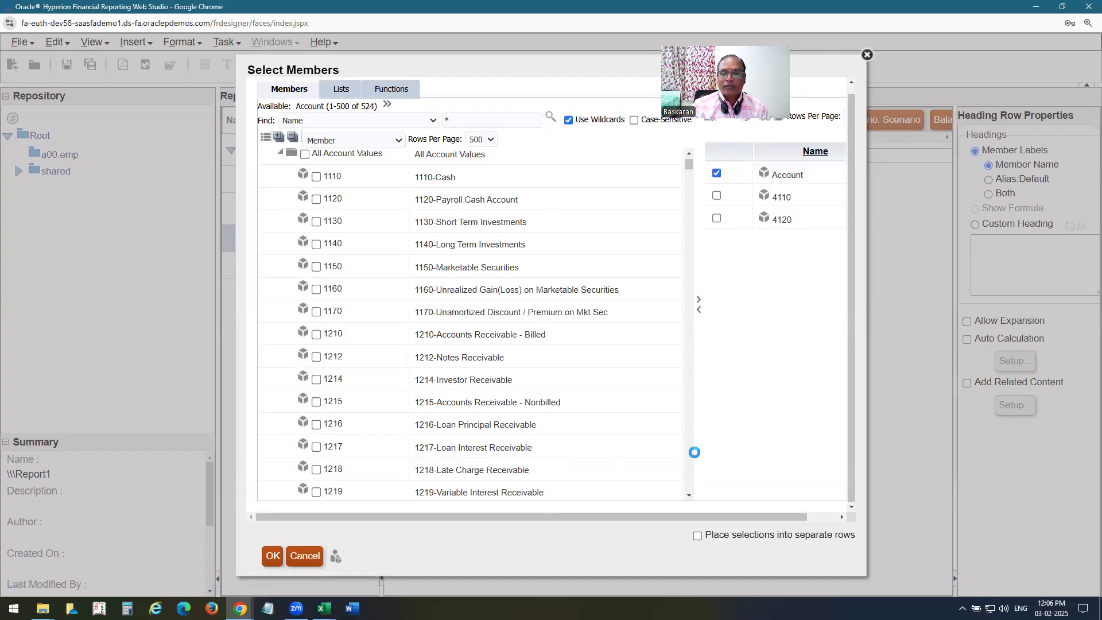
{"action": "left_click", "coordinate": [697, 535]}
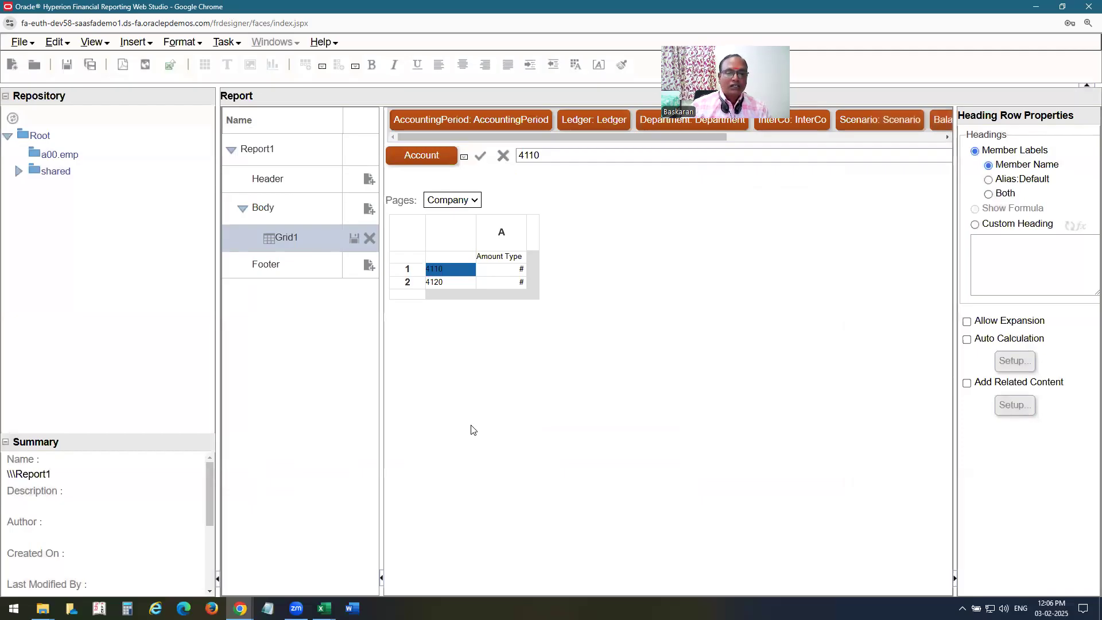
Insert a formula row 3 below the 4110 and 4120 account rows and select its cell.
{"action": "left_click", "coordinate": [406, 295]}
{"action": "right_click", "coordinate": [406, 295]}
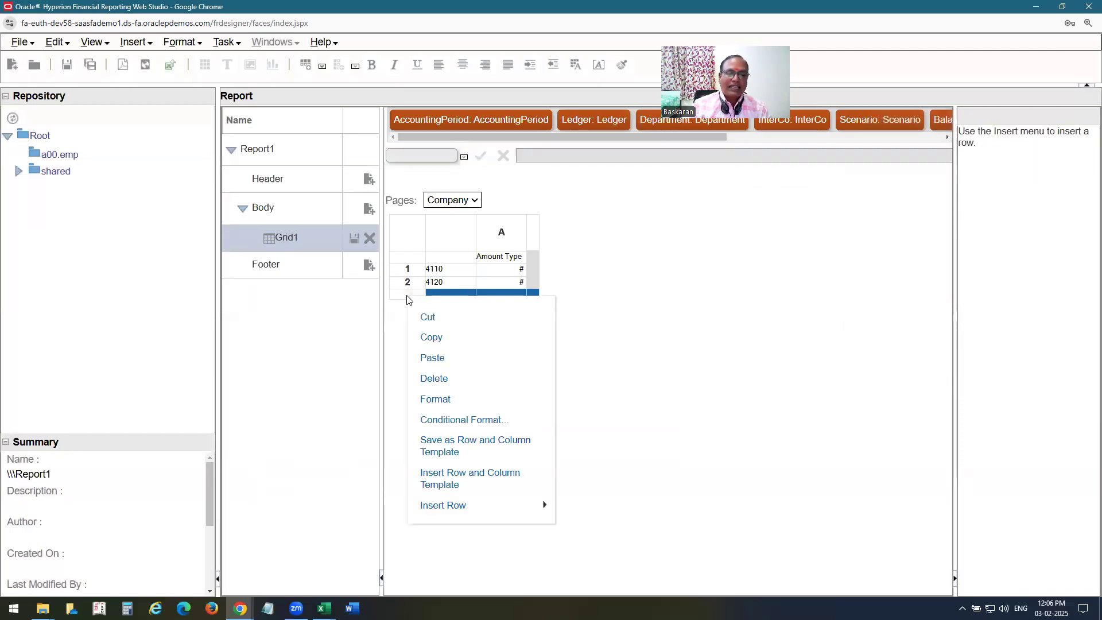
{"action": "mouse_move", "coordinate": [486, 510]}
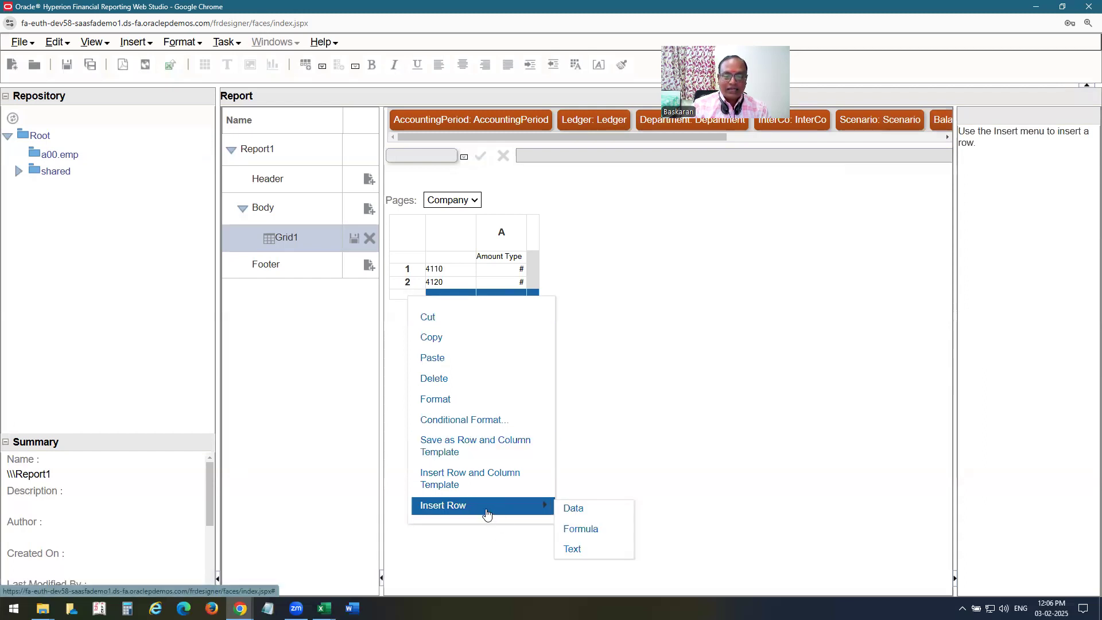
{"action": "left_click", "coordinate": [578, 528]}
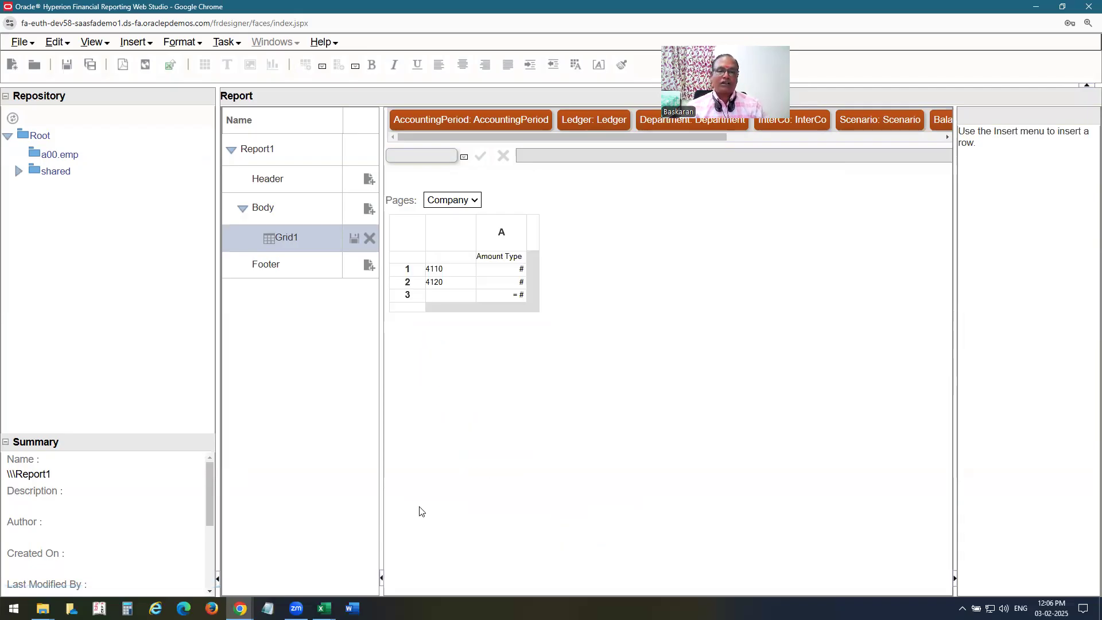
{"action": "left_click", "coordinate": [518, 296]}
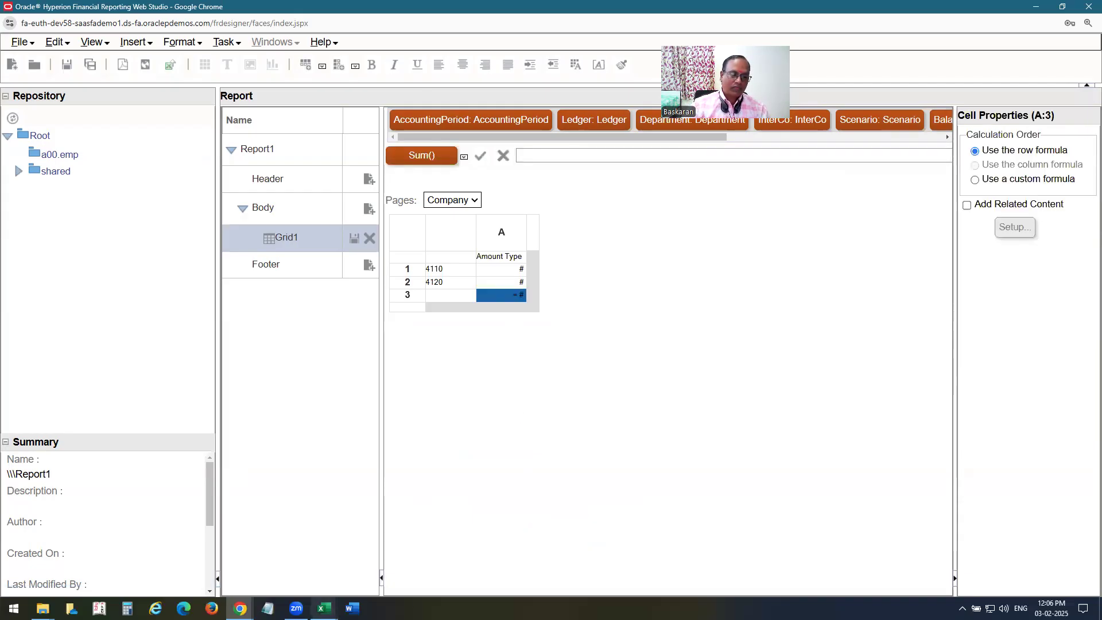
{"action": "left_click", "coordinate": [324, 608]}
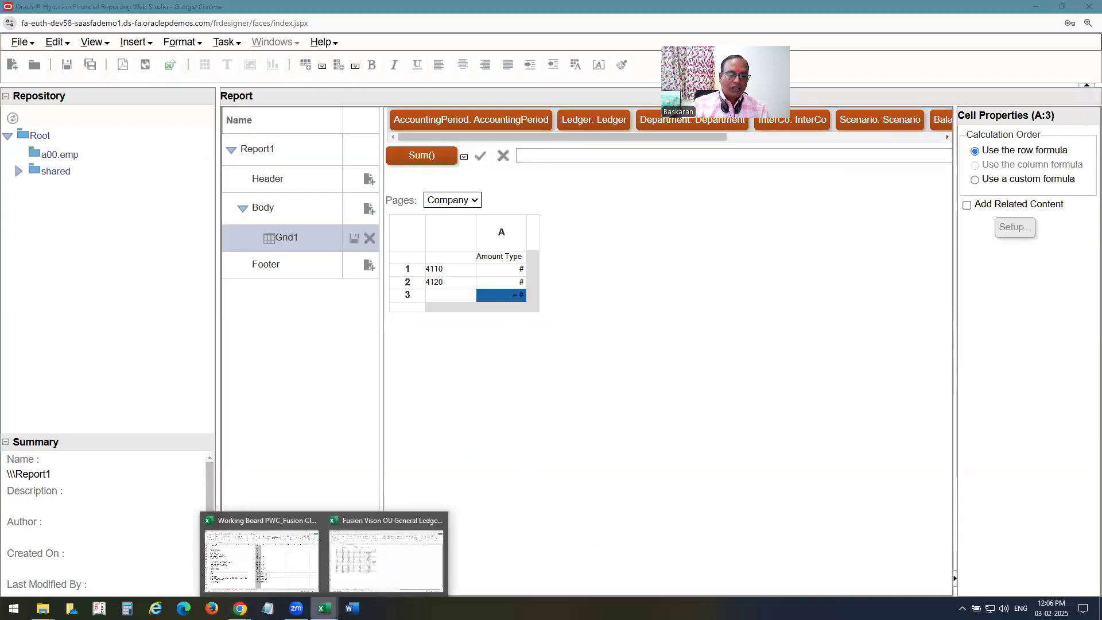
Open the GL Workings sheet in the Working Board workbook.
{"action": "left_click", "coordinate": [290, 577]}
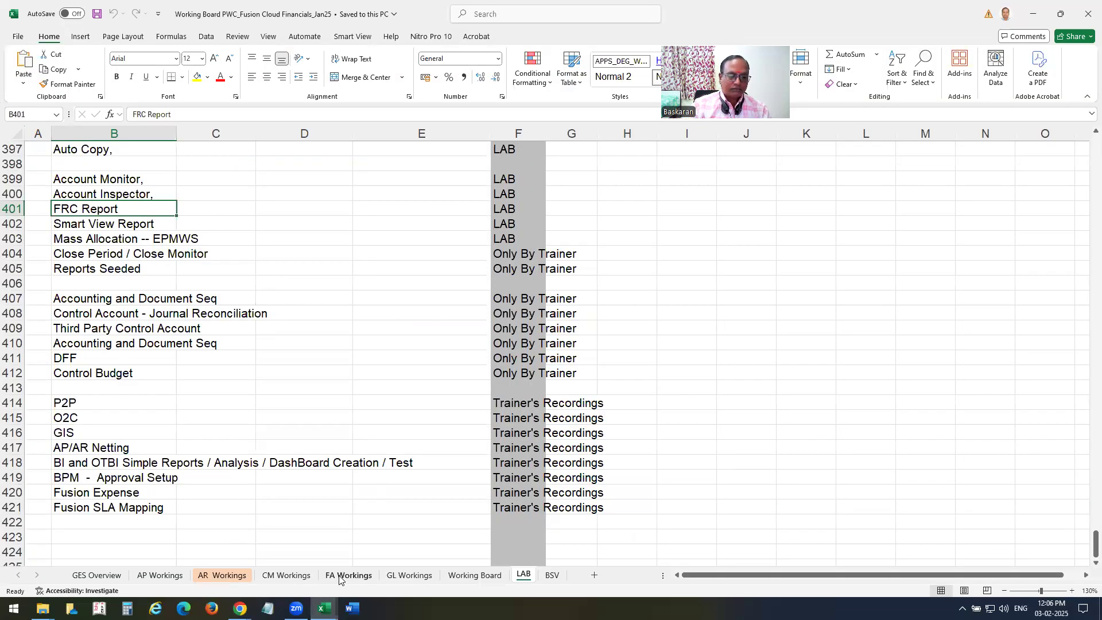
{"action": "left_click", "coordinate": [417, 575]}
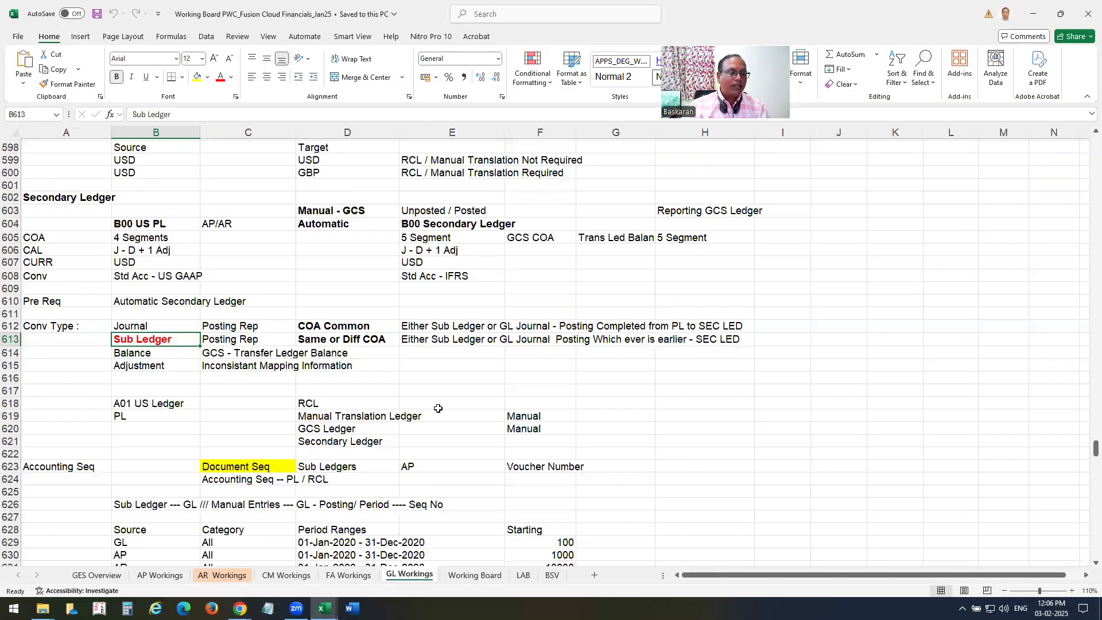
{"action": "scroll", "coordinate": [438, 413], "scroll_direction": "down", "scroll_amount": 10}
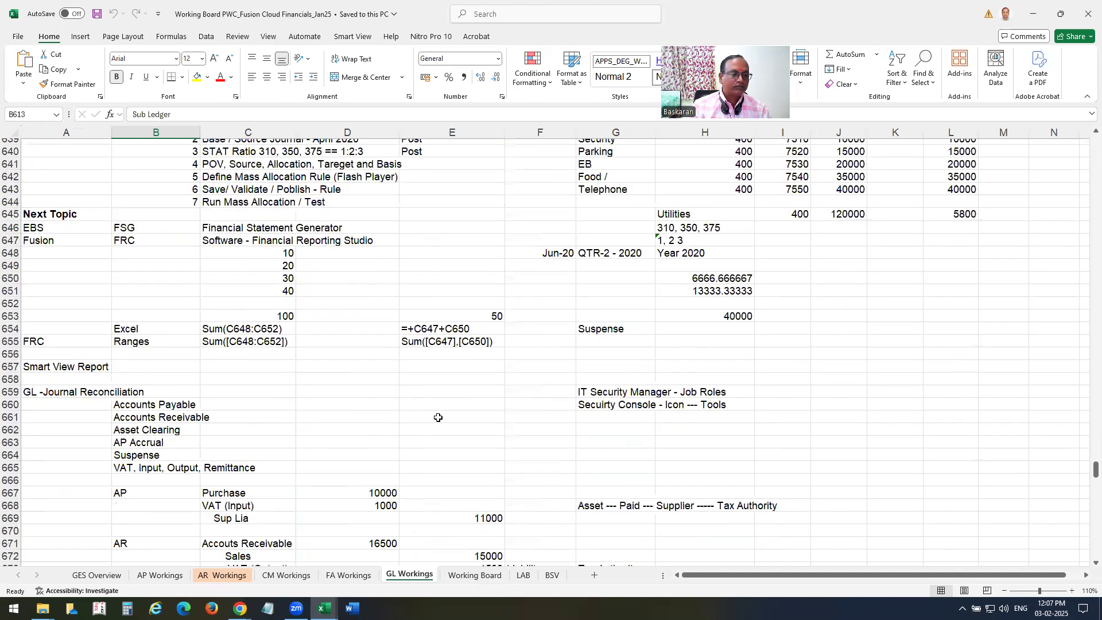
{"action": "scroll", "coordinate": [438, 417], "scroll_direction": "down", "scroll_amount": 6}
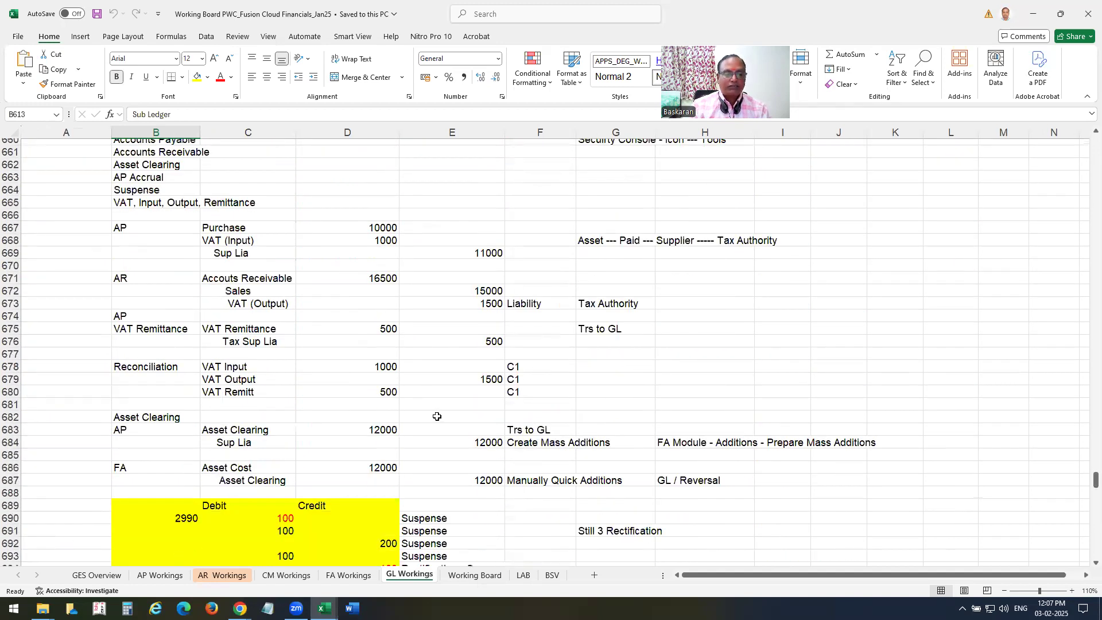
{"action": "scroll", "coordinate": [437, 416], "scroll_direction": "up", "scroll_amount": 4}
{"action": "scroll", "coordinate": [437, 416], "scroll_direction": "up", "scroll_amount": 4}
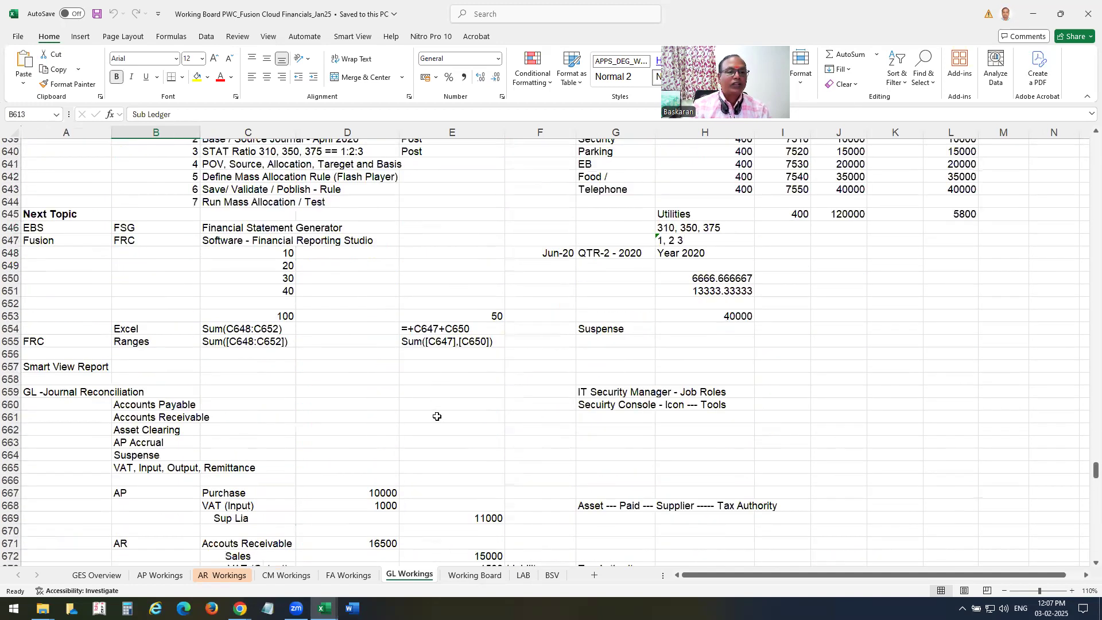
Review the SUM examples in C648–C653, the FRC row, and E654's =+C647+C650 formula.
{"action": "left_click", "coordinate": [289, 252]}
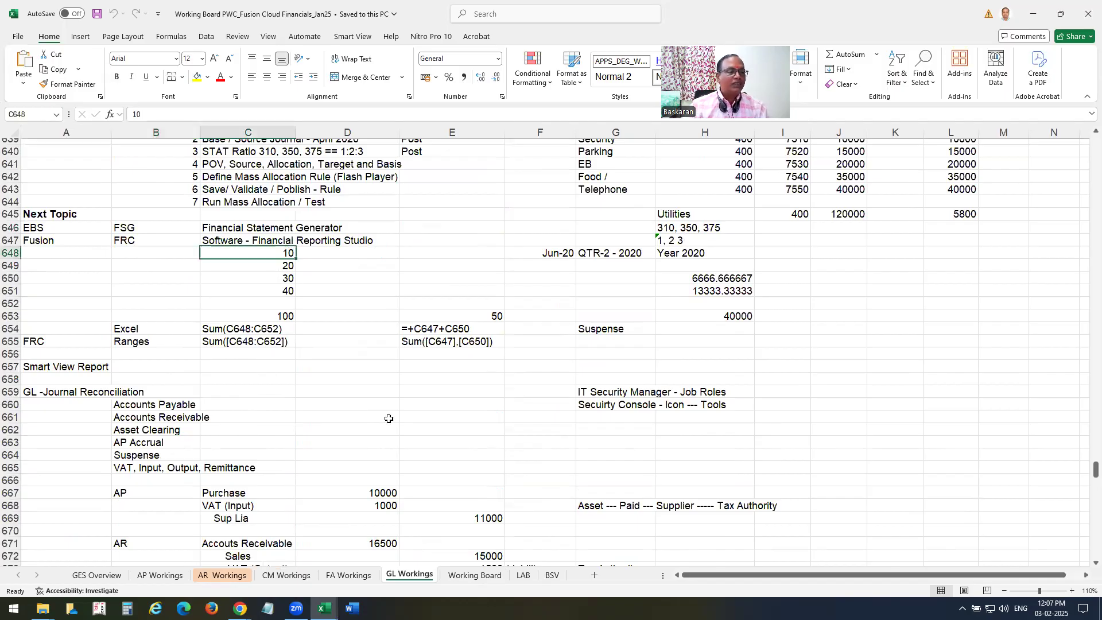
{"action": "key", "text": "Down"}
{"action": "key", "text": "Down"}
{"action": "key", "text": "Down"}
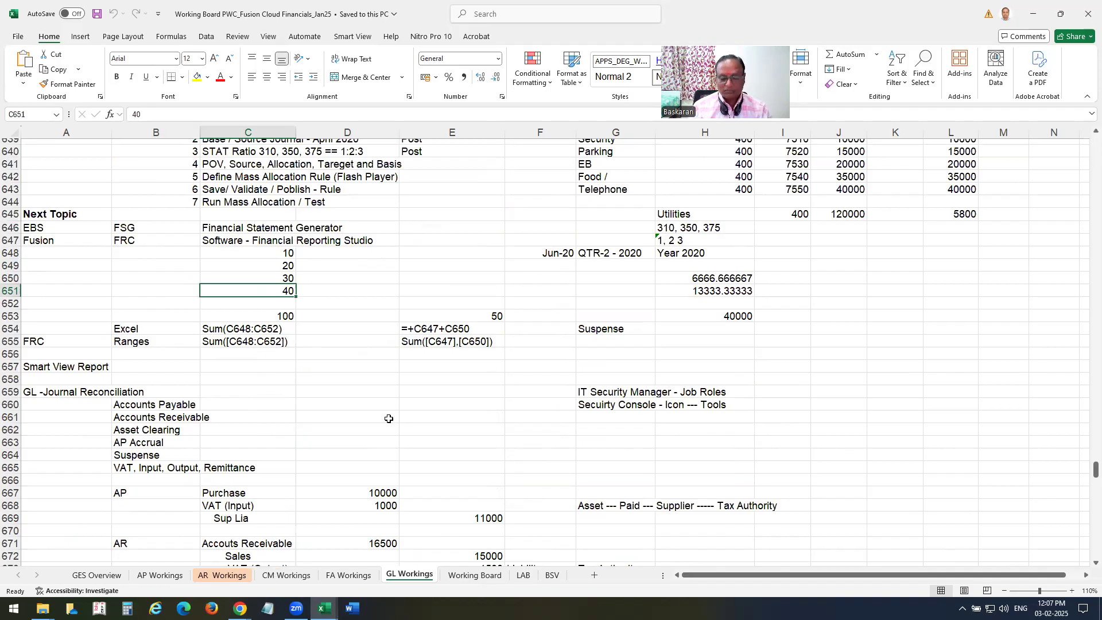
{"action": "key", "text": "Down"}
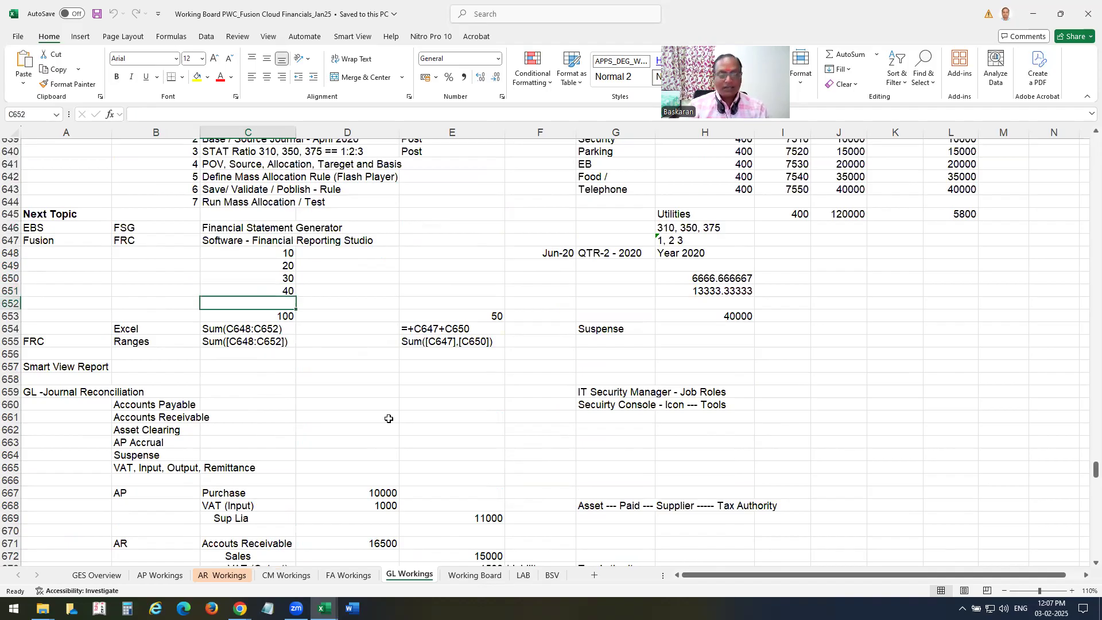
{"action": "left_click", "coordinate": [284, 315]}
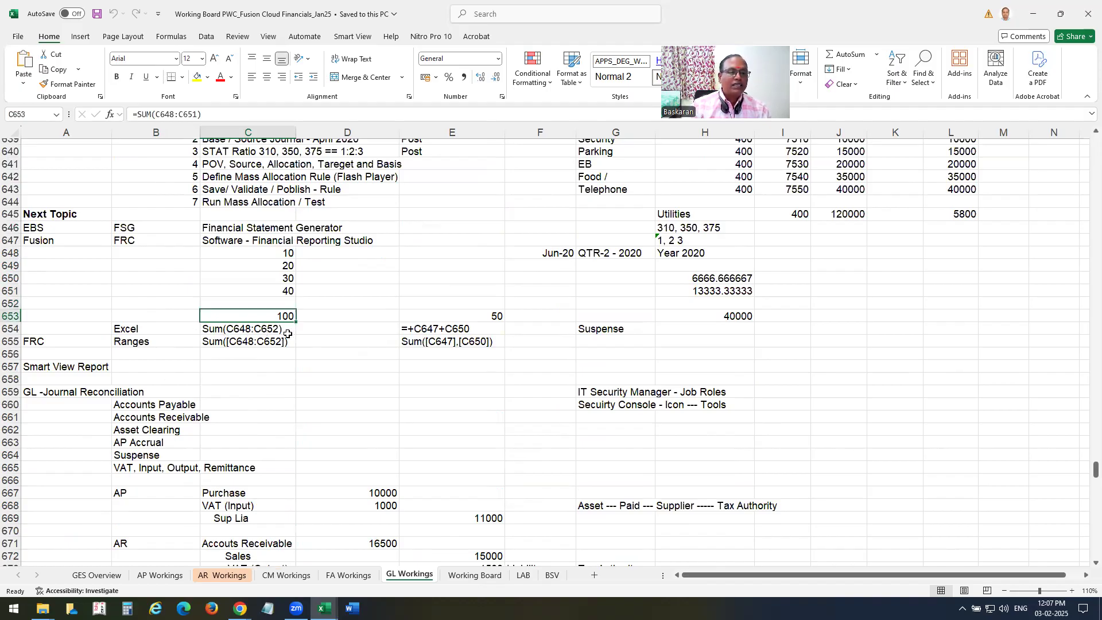
{"action": "left_click", "coordinate": [38, 343]}
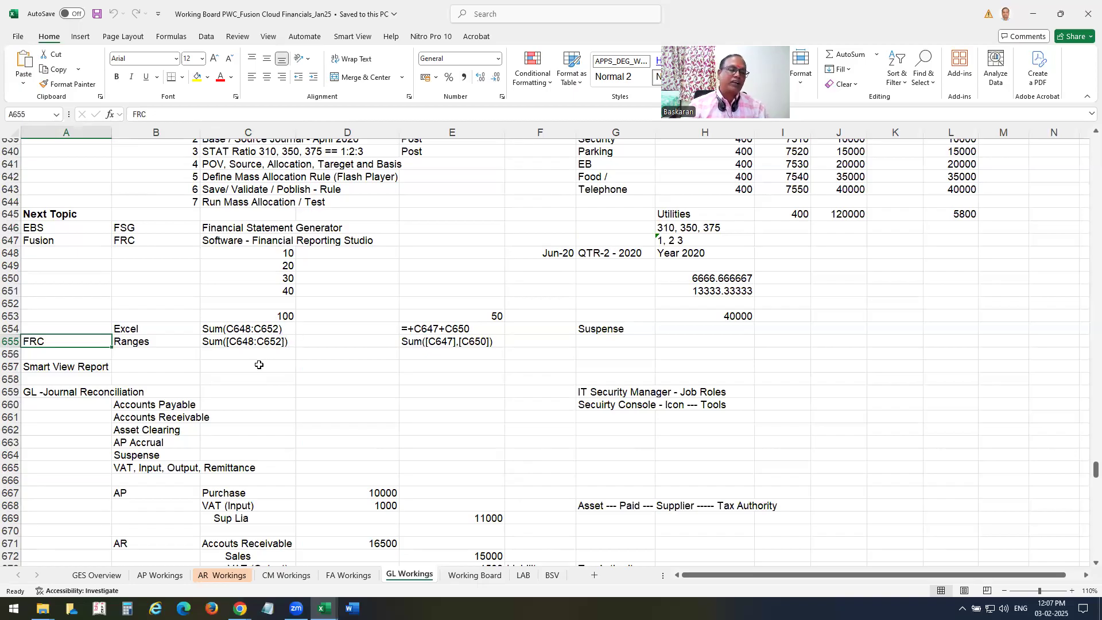
{"action": "left_click_drag", "start_coordinate": [290, 253], "coordinate": [290, 304]}
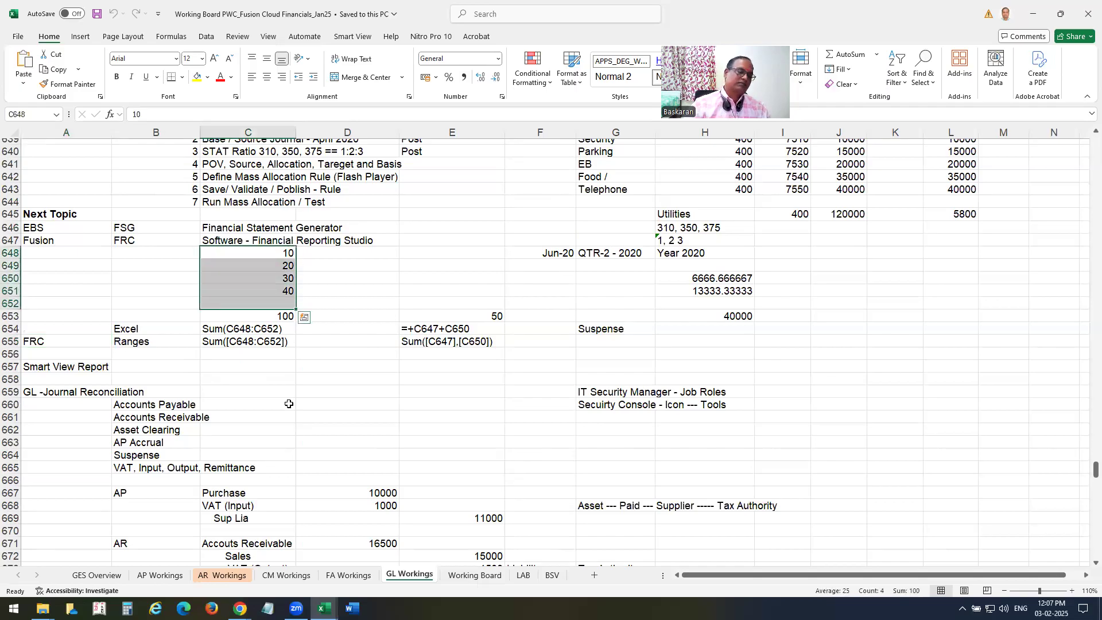
{"action": "left_click", "coordinate": [290, 254]}
{"action": "left_click", "coordinate": [289, 279]}
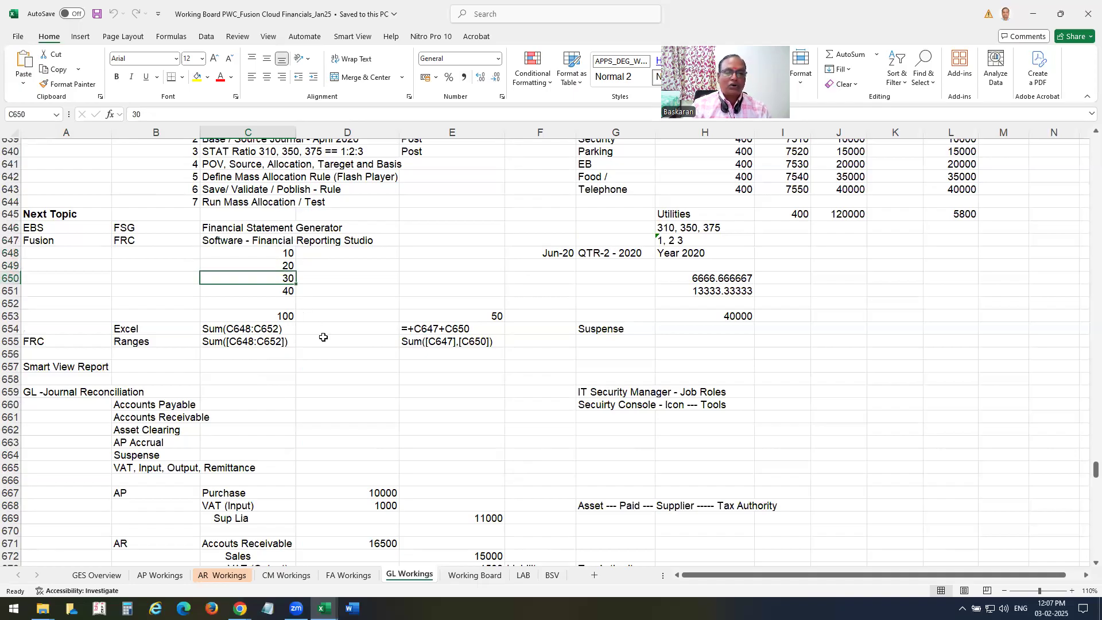
{"action": "left_click", "coordinate": [427, 330]}
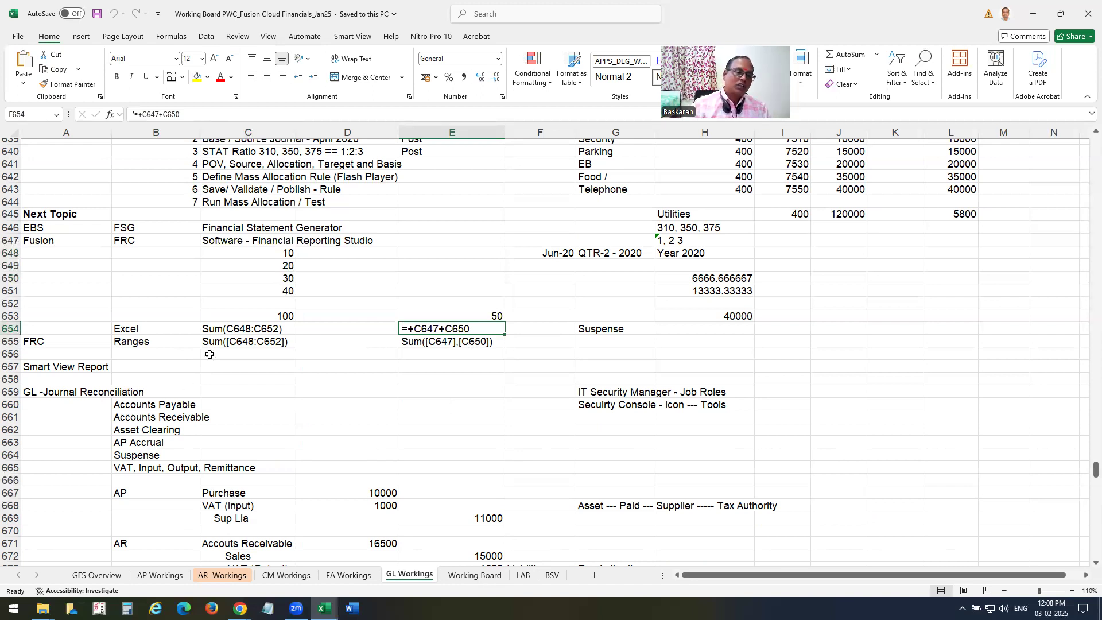
{"action": "left_click_drag", "start_coordinate": [154, 230], "coordinate": [494, 354]}
Enter Sum([1:2]) as row 3's formula to total accounts 4110 and 4120, and select its heading cell.
{"action": "key", "text": "alt+Tab"}
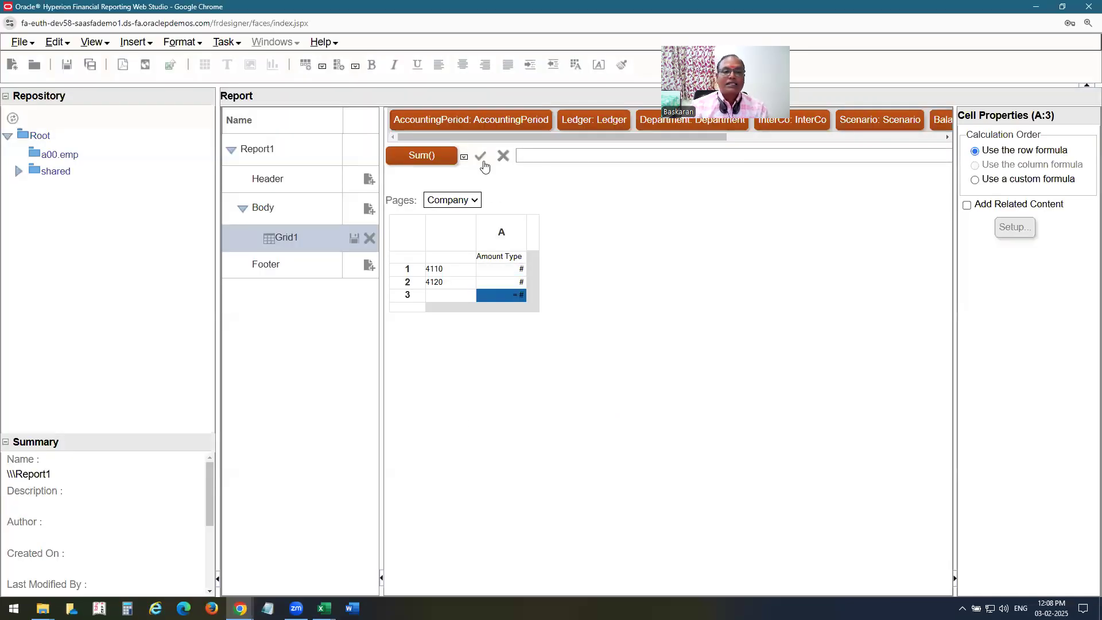
{"action": "left_click", "coordinate": [462, 159]}
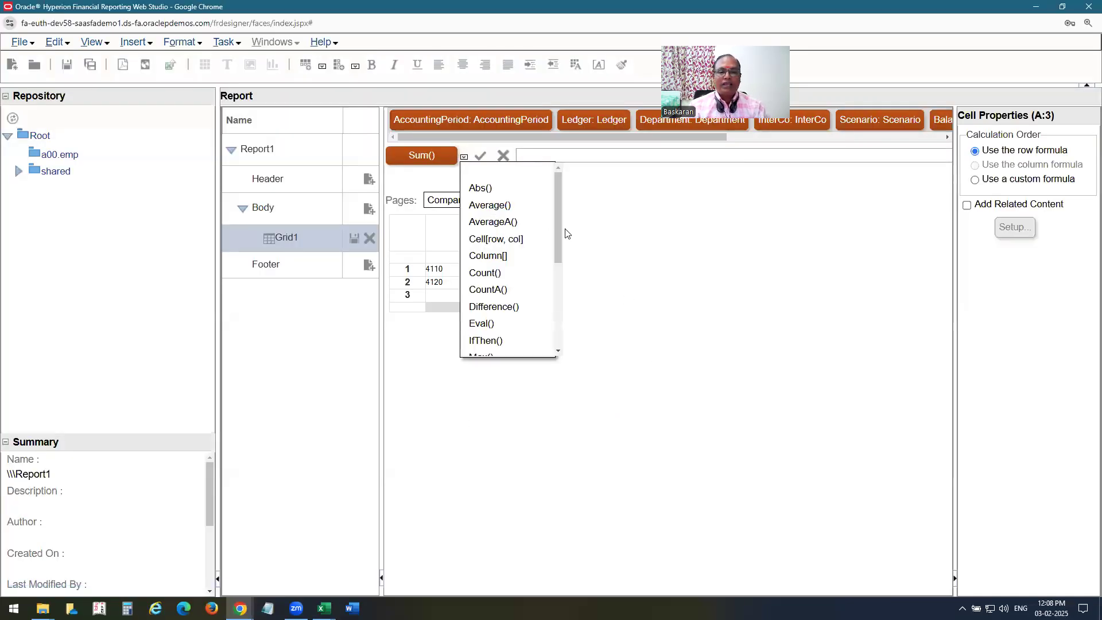
{"action": "left_click_drag", "start_coordinate": [556, 235], "coordinate": [561, 331]}
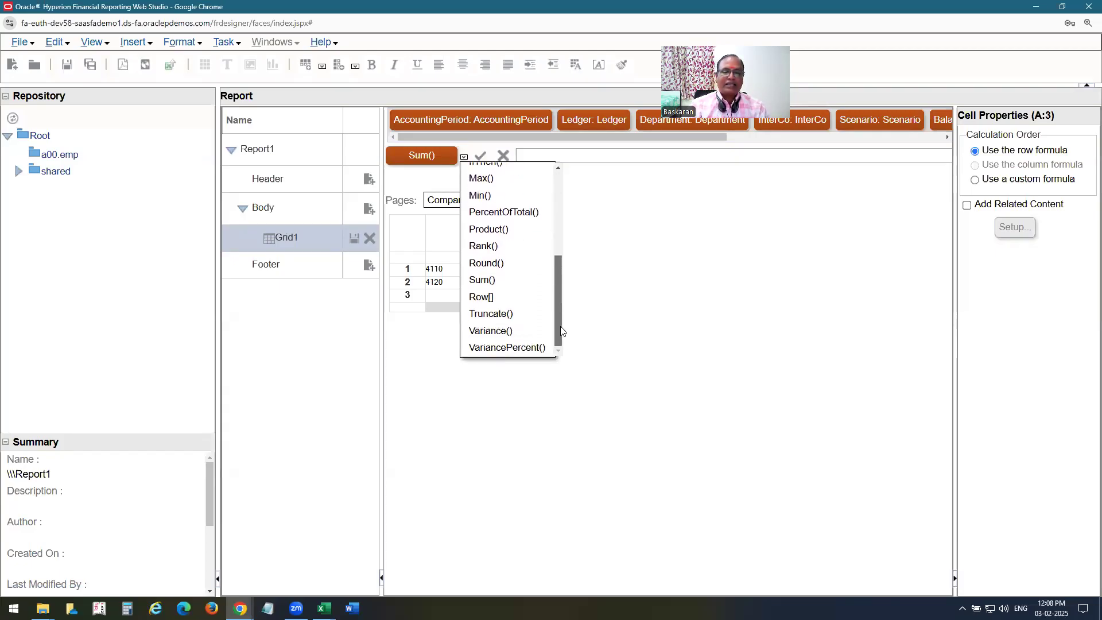
{"action": "left_click", "coordinate": [687, 334]}
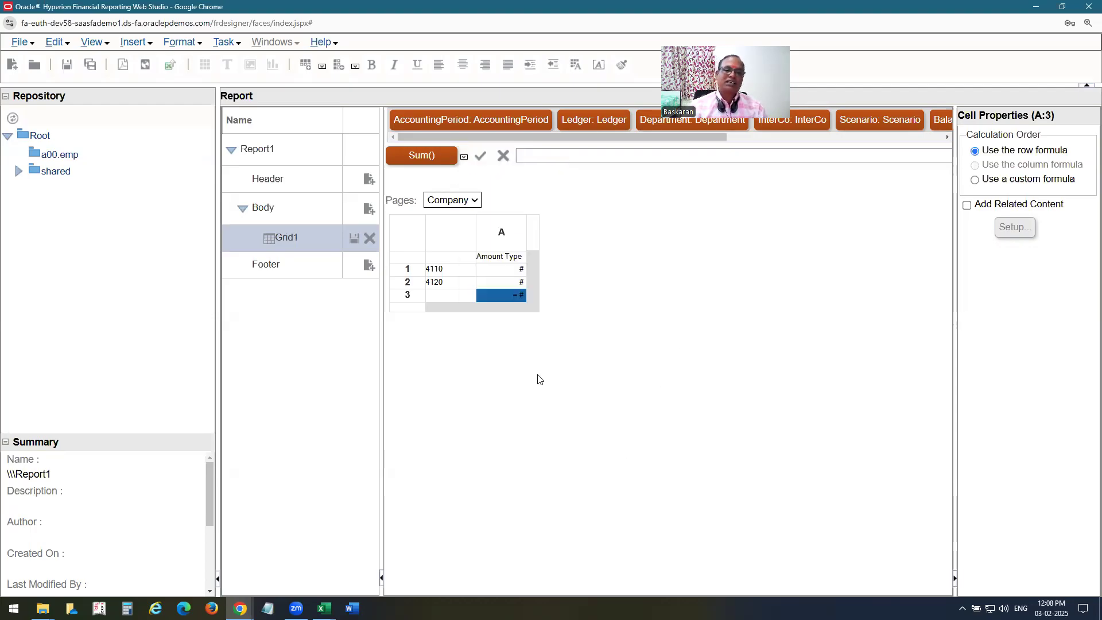
{"action": "left_click", "coordinate": [428, 162]}
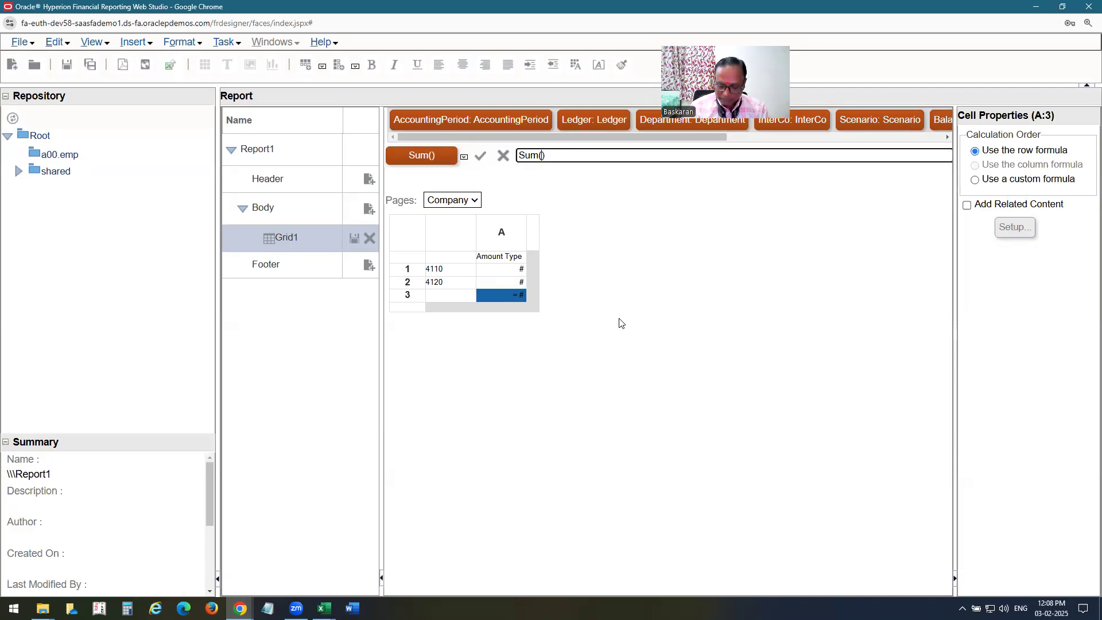
{"action": "type", "text": "1:2"}
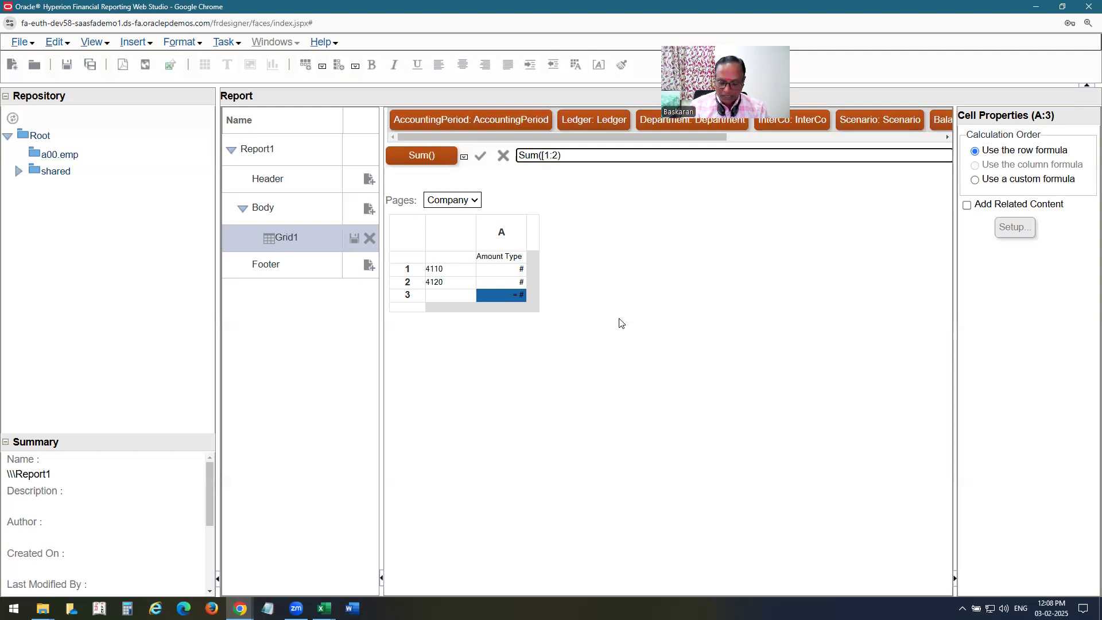
{"action": "type", "text": "]"}
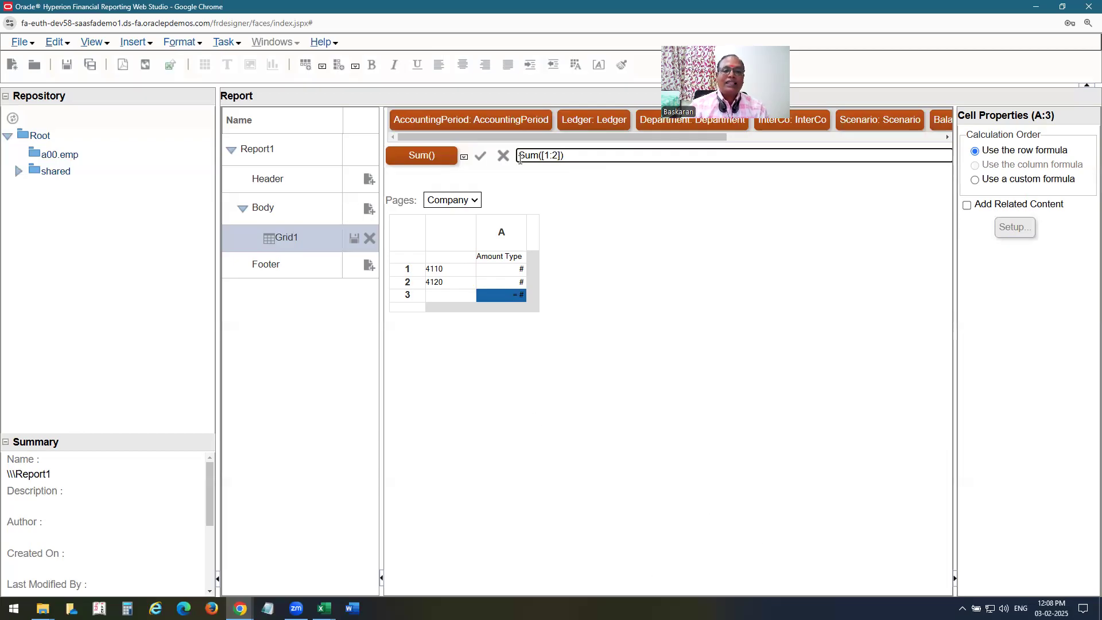
{"action": "left_click", "coordinate": [479, 162]}
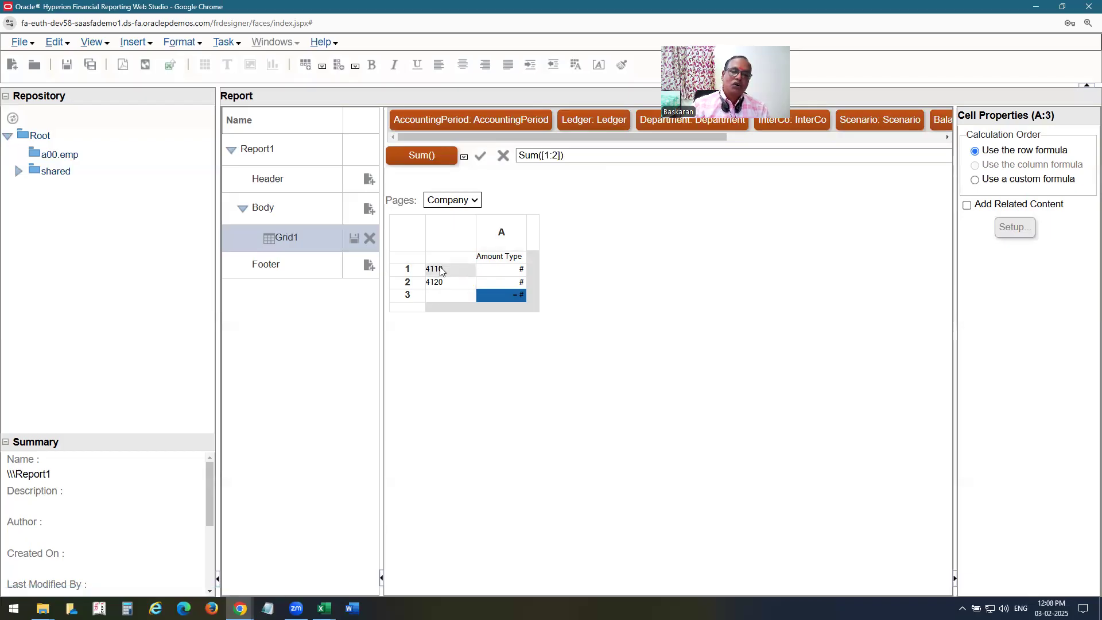
{"action": "left_click", "coordinate": [443, 296]}
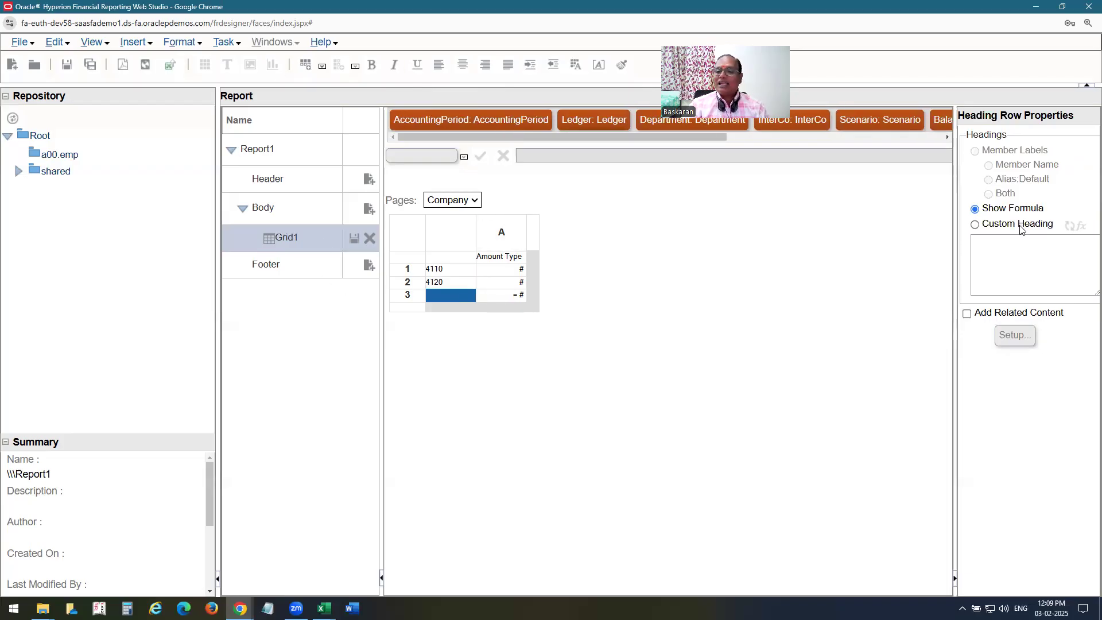
Replace row 3's formula heading with the custom heading 'Total Revenue'.
{"action": "left_click", "coordinate": [975, 224]}
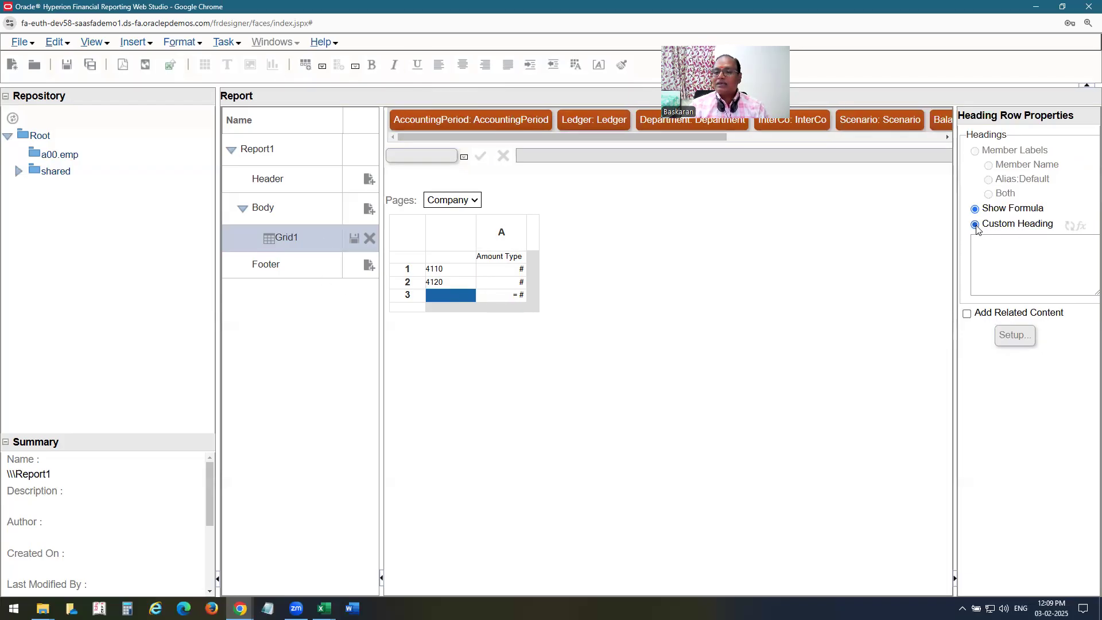
{"action": "left_click", "coordinate": [986, 245]}
{"action": "type", "text": "T"}
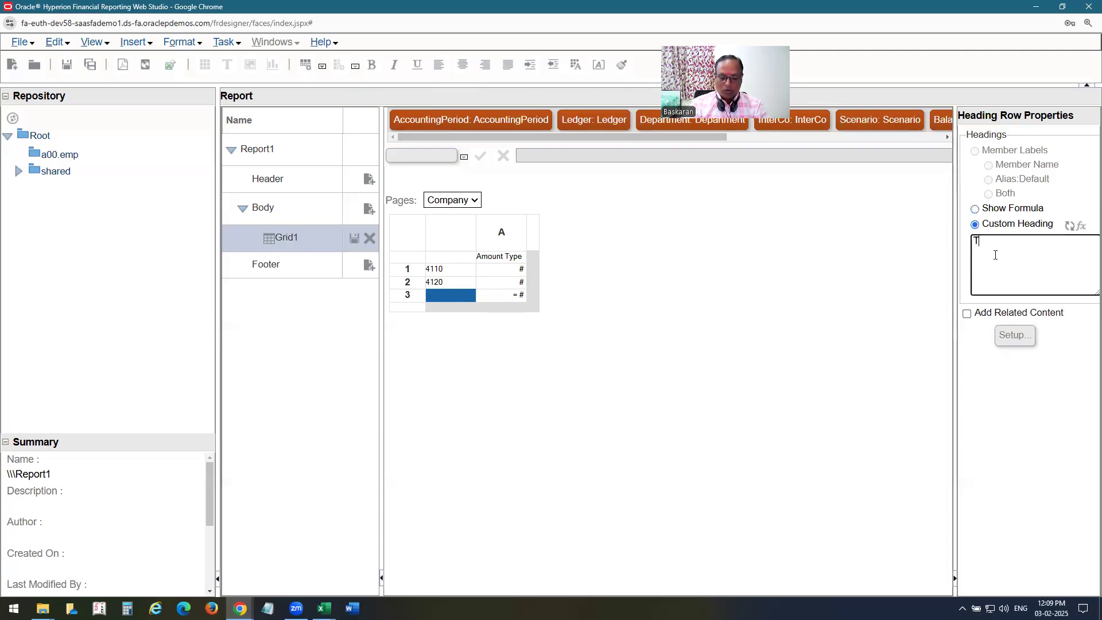
{"action": "type", "text": "otal Revenue"}
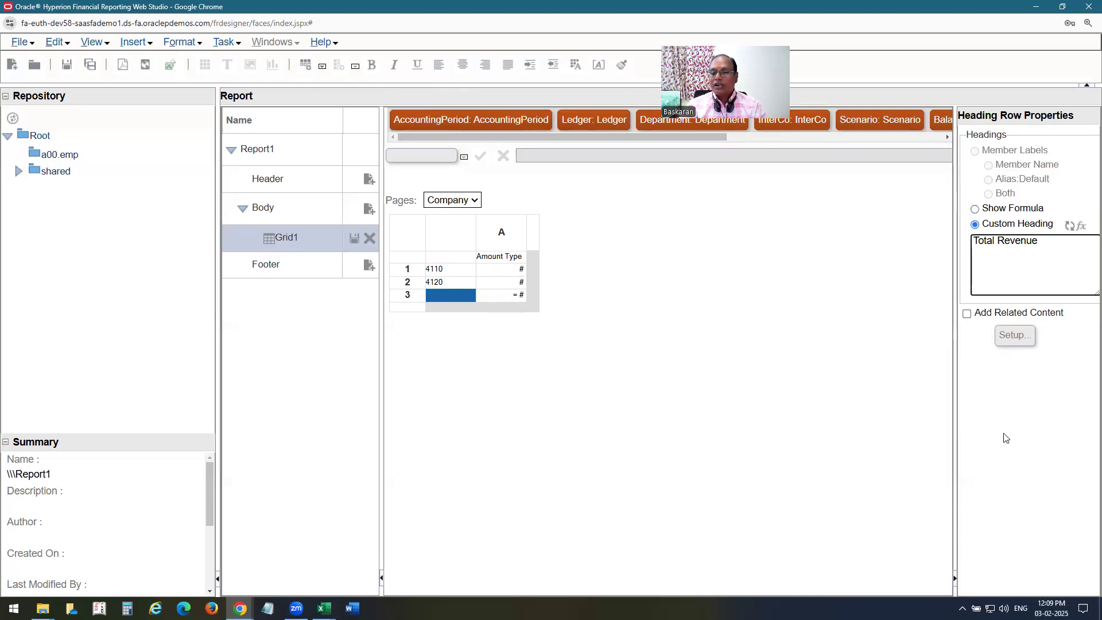
{"action": "left_click", "coordinate": [666, 304]}
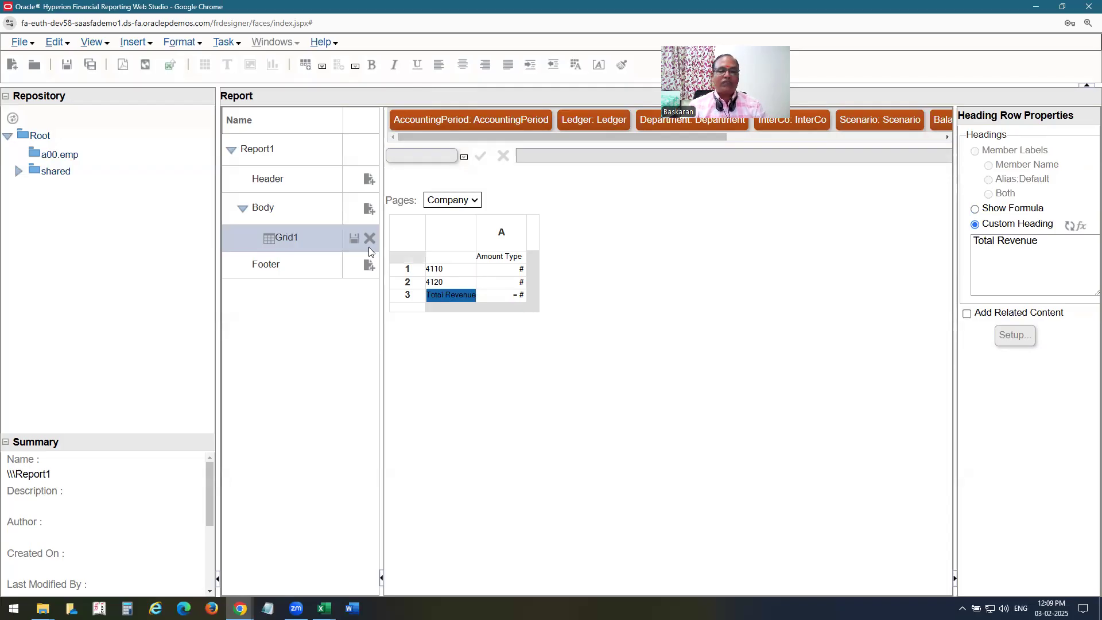
Start Save As and create a new folder A00FRC inside the shared folder.
{"action": "left_click", "coordinate": [33, 44]}
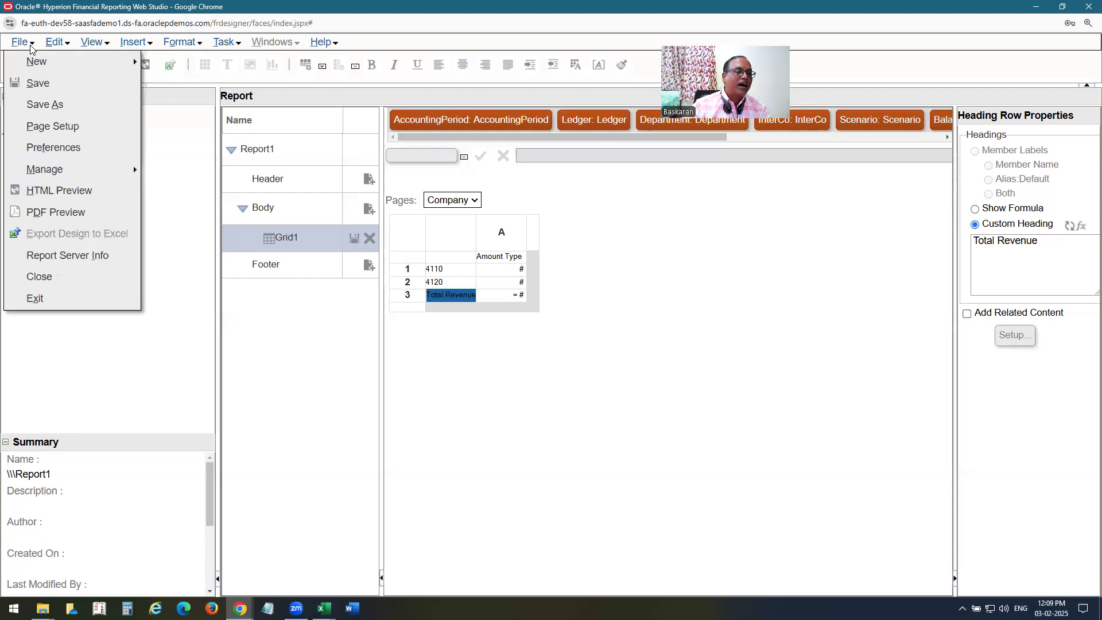
{"action": "left_click", "coordinate": [44, 106]}
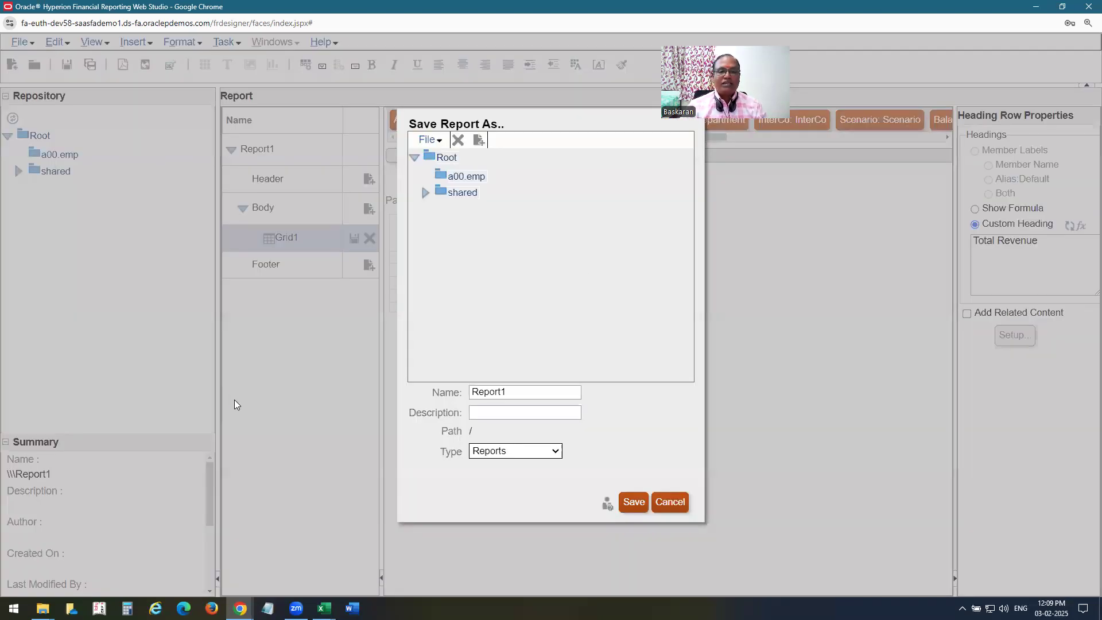
{"action": "left_click", "coordinate": [463, 192]}
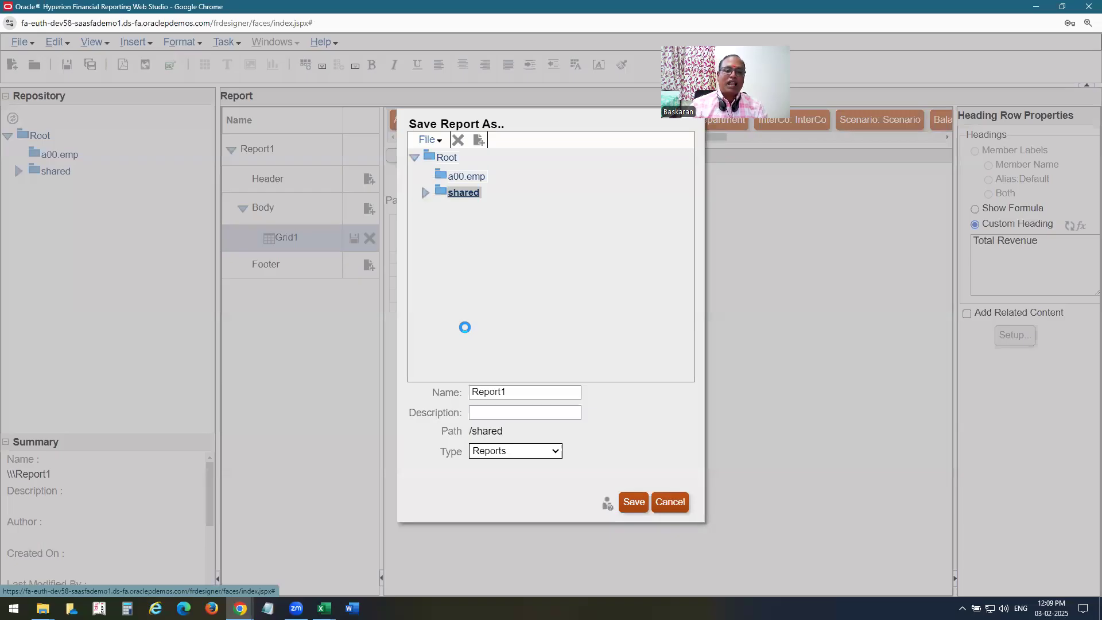
{"action": "left_click", "coordinate": [425, 193]}
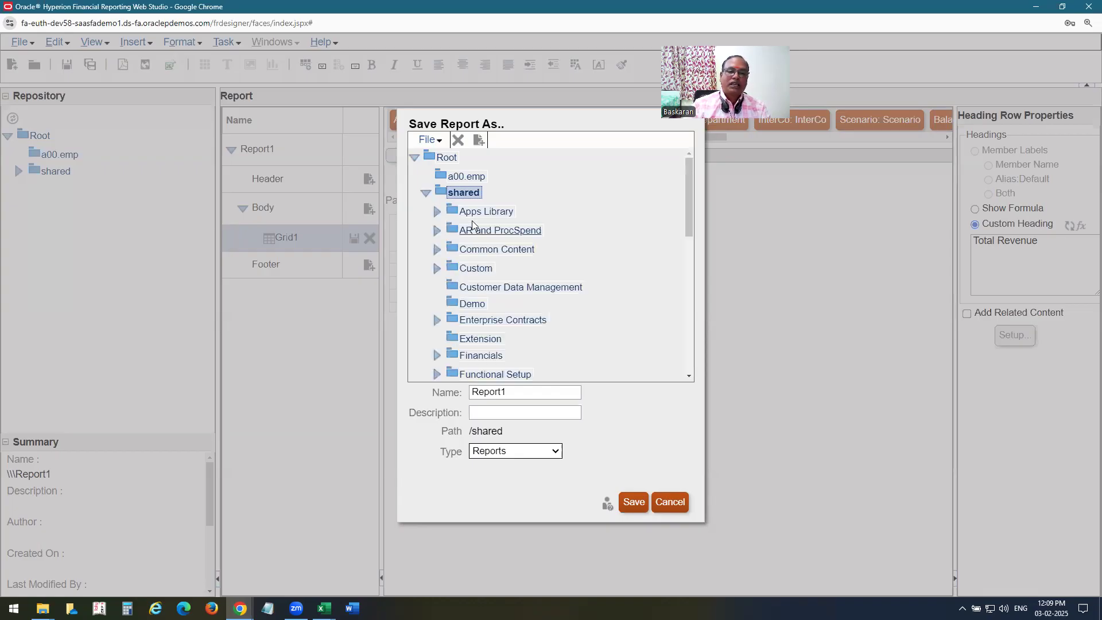
{"action": "left_click", "coordinate": [476, 146]}
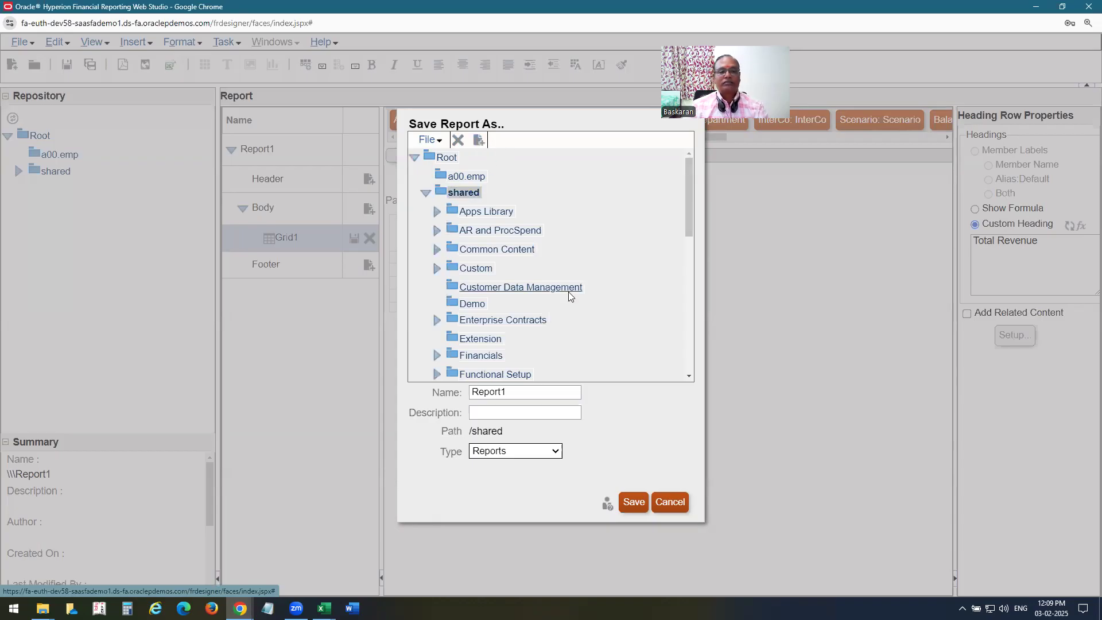
{"action": "type", "text": "A00"}
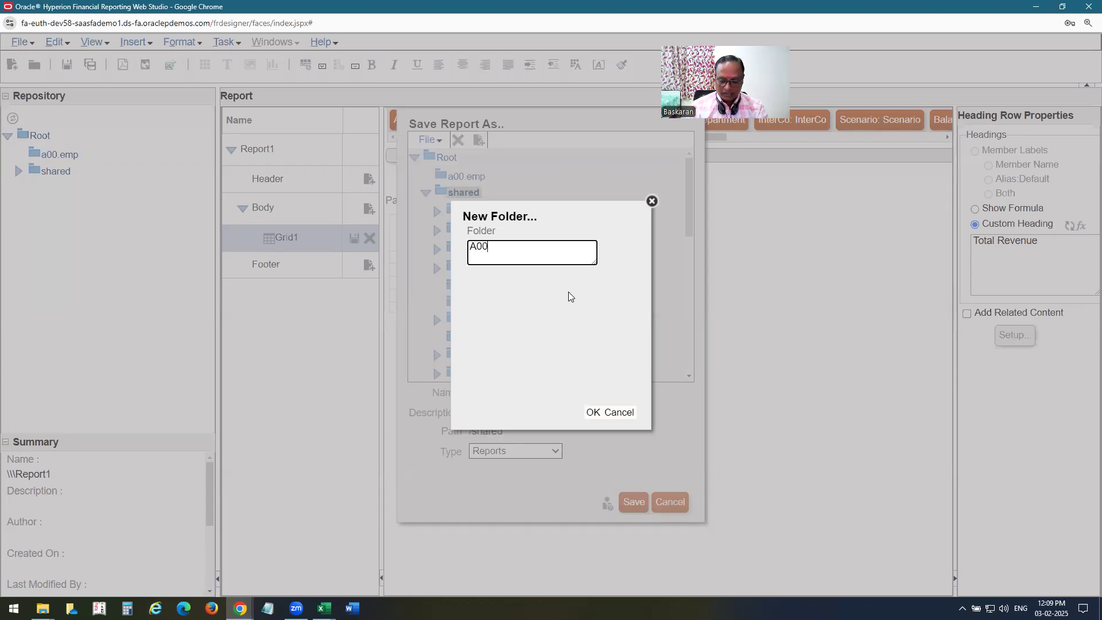
{"action": "type", "text": "FRC"}
{"action": "left_click", "coordinate": [593, 411]}
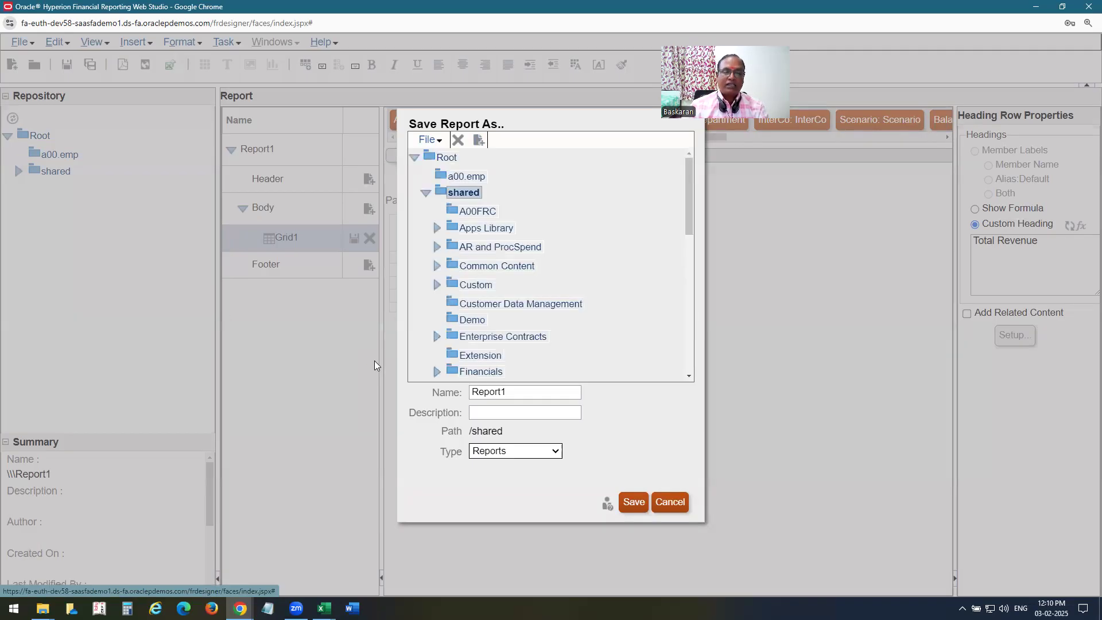
Name the report 'A00 Revenue and Exps FRC' and copy that name into the description.
{"action": "left_click", "coordinate": [523, 391]}
{"action": "key", "text": "BackSpace"}
{"action": "key", "text": "BackSpace"}
{"action": "key", "text": "BackSpace"}
{"action": "key", "text": "BackSpace"}
{"action": "key", "text": "BackSpace"}
{"action": "key", "text": "BackSpace"}
{"action": "type", "text": "A00 REve"}
{"action": "key", "text": "BackSpace"}
{"action": "key", "text": "BackSpace"}
{"action": "key", "text": "BackSpace"}
{"action": "type", "text": "evenu"}
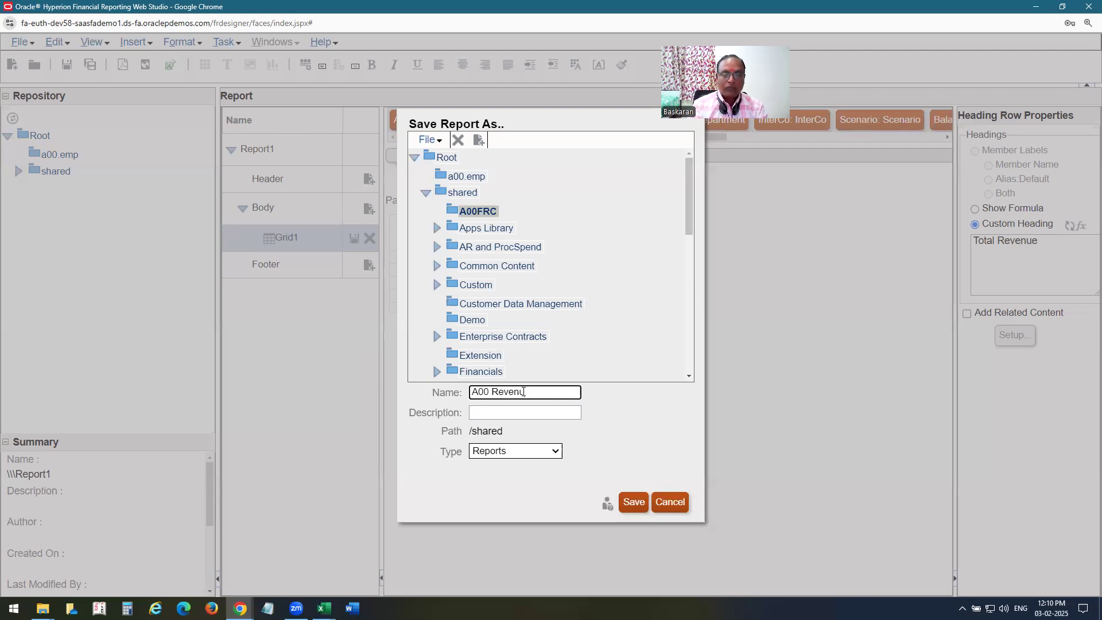
{"action": "type", "text": "e and Exps "}
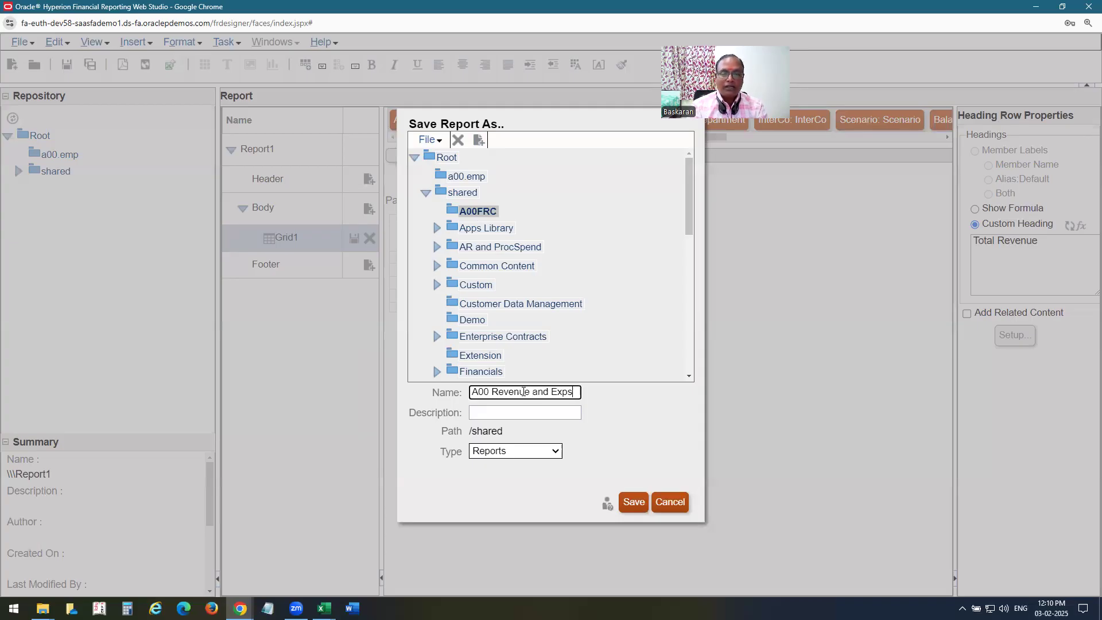
{"action": "type", "text": "FRC"}
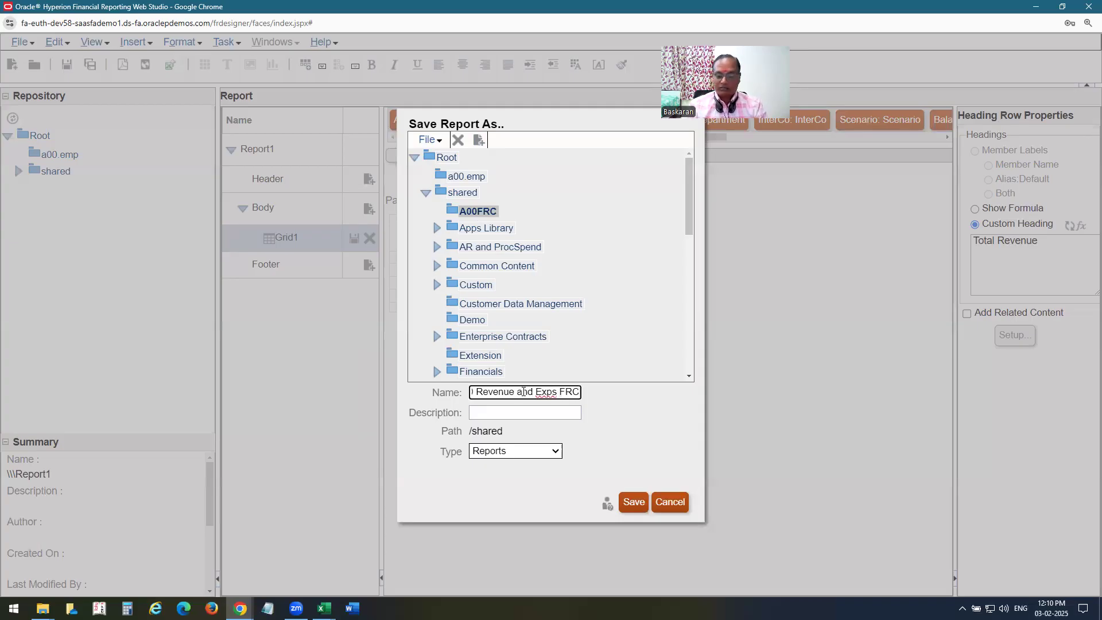
{"action": "key", "text": "ctrl+a"}
{"action": "key", "text": "ctrl+c"}
{"action": "key", "text": "Tab"}
{"action": "key", "text": "ctrl+v"}
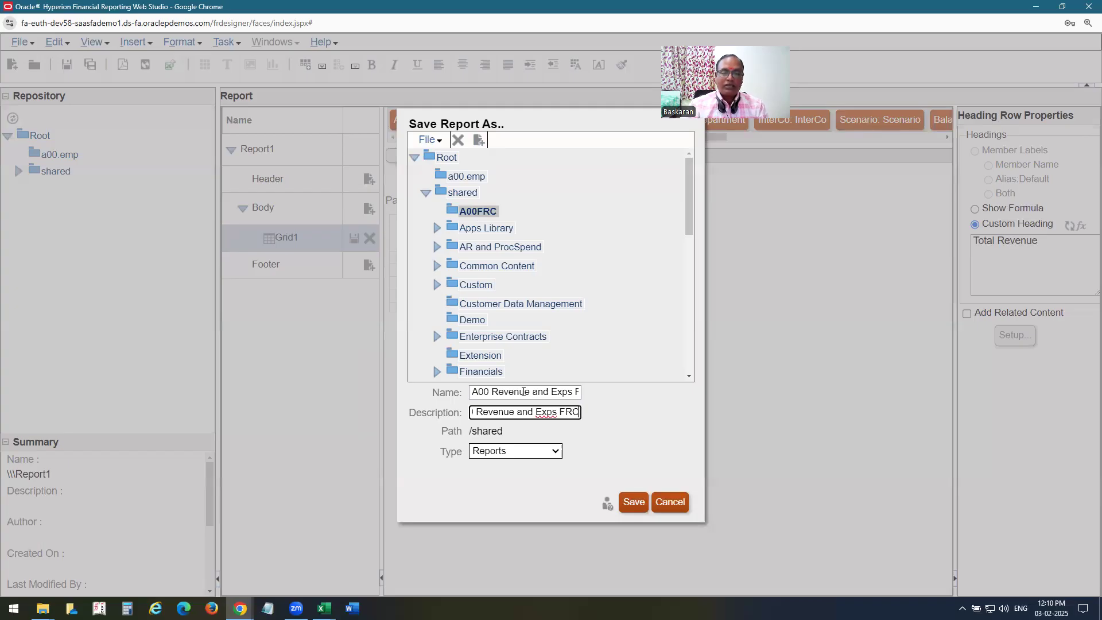
Change both name and description to 'A00 Revenue and Exps Report' and save the report.
{"action": "left_click_drag", "start_coordinate": [561, 412], "coordinate": [695, 438]}
{"action": "type", "text": "Report"}
{"action": "key", "text": "shift+Home"}
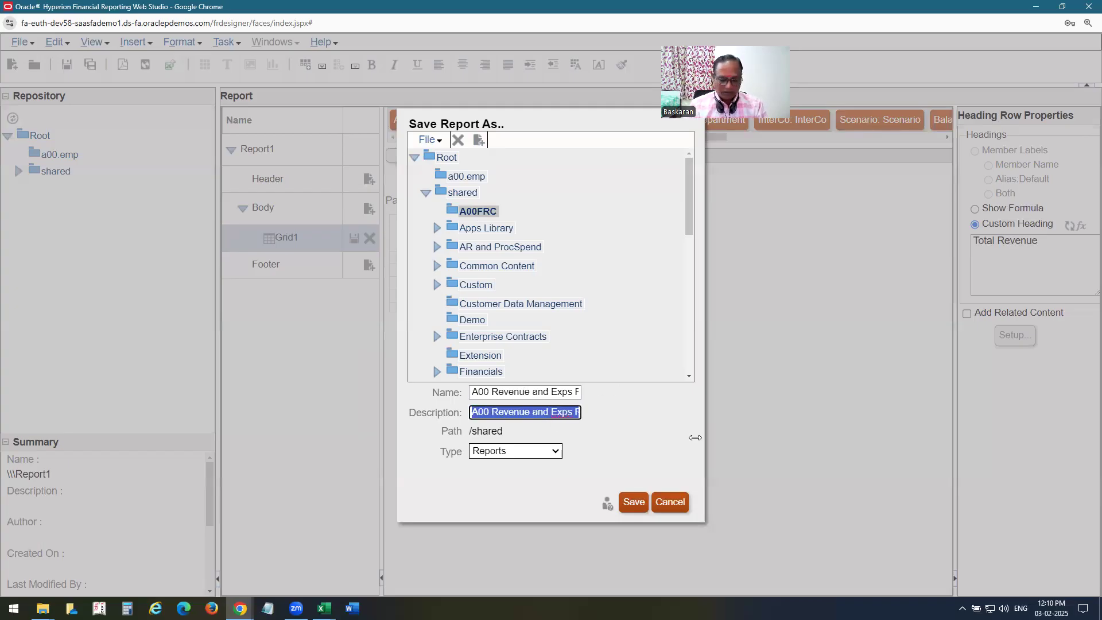
{"action": "key", "text": "ctrl+c"}
{"action": "key", "text": "shift+Tab"}
{"action": "key", "text": "ctrl+v"}
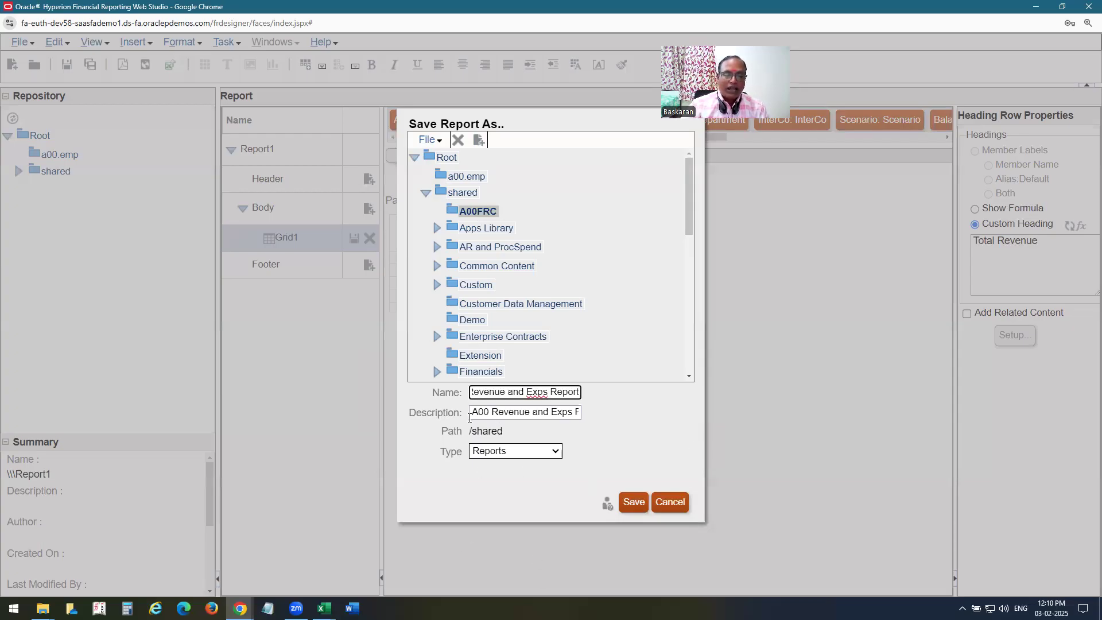
{"action": "left_click", "coordinate": [636, 504]}
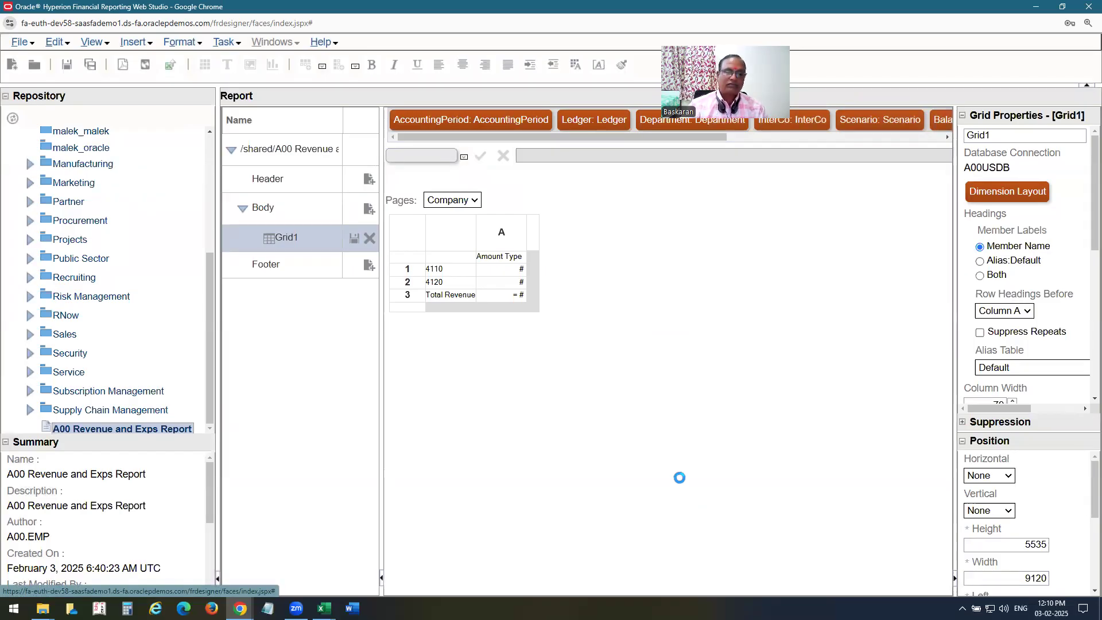
Insert a new data row 4 below Total Revenue and bring up its account member selection.
{"action": "left_click", "coordinate": [409, 308]}
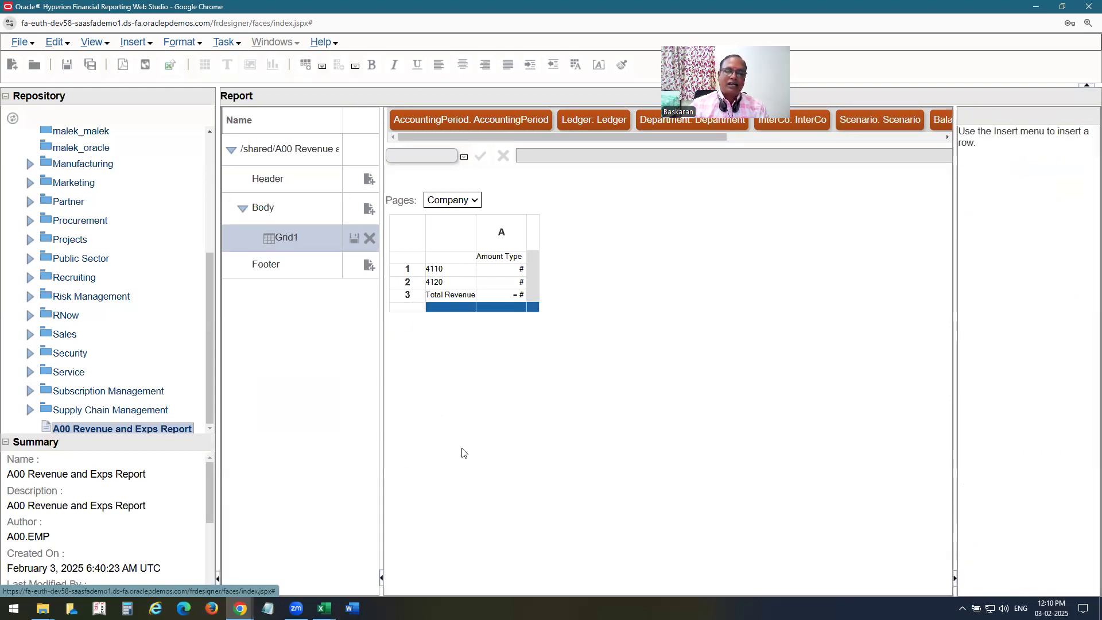
{"action": "right_click", "coordinate": [409, 311]}
{"action": "mouse_move", "coordinate": [484, 518]}
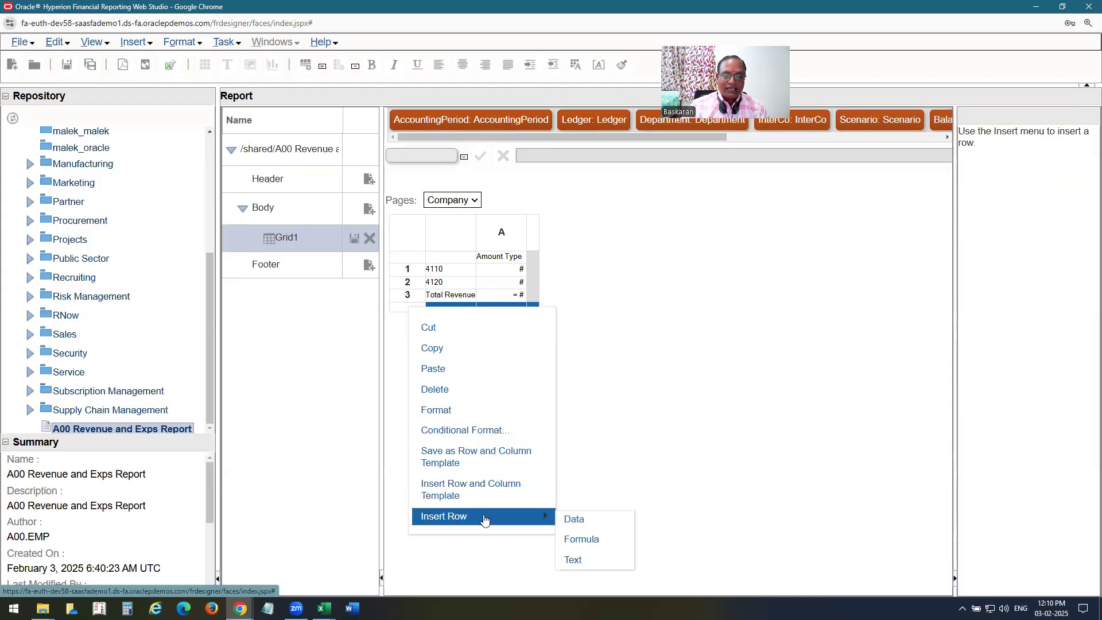
{"action": "left_click", "coordinate": [574, 518]}
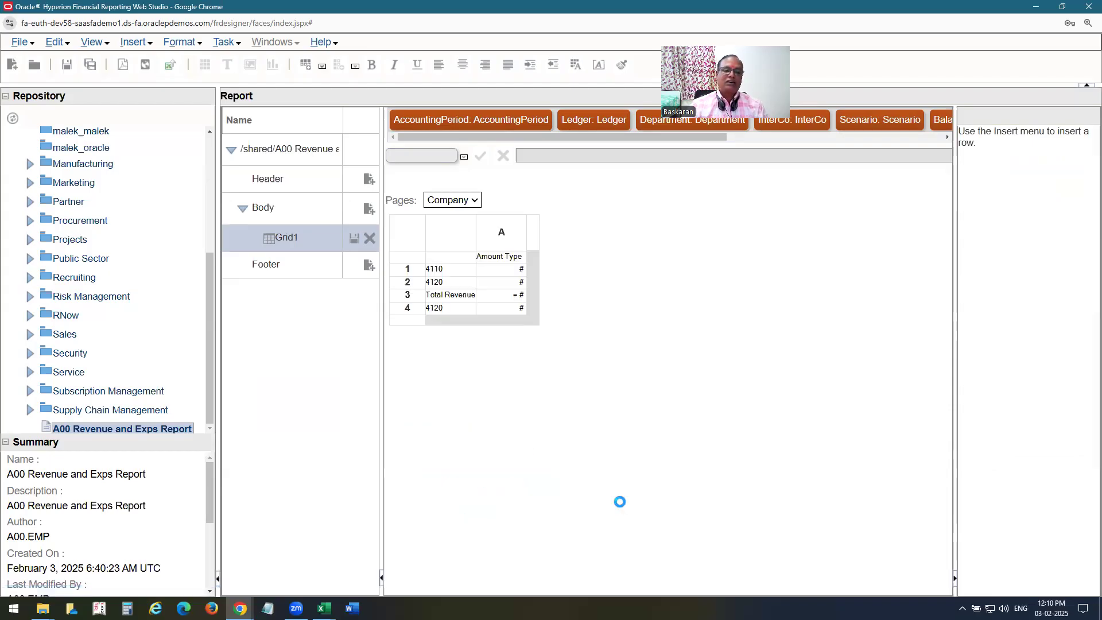
{"action": "left_click", "coordinate": [441, 310]}
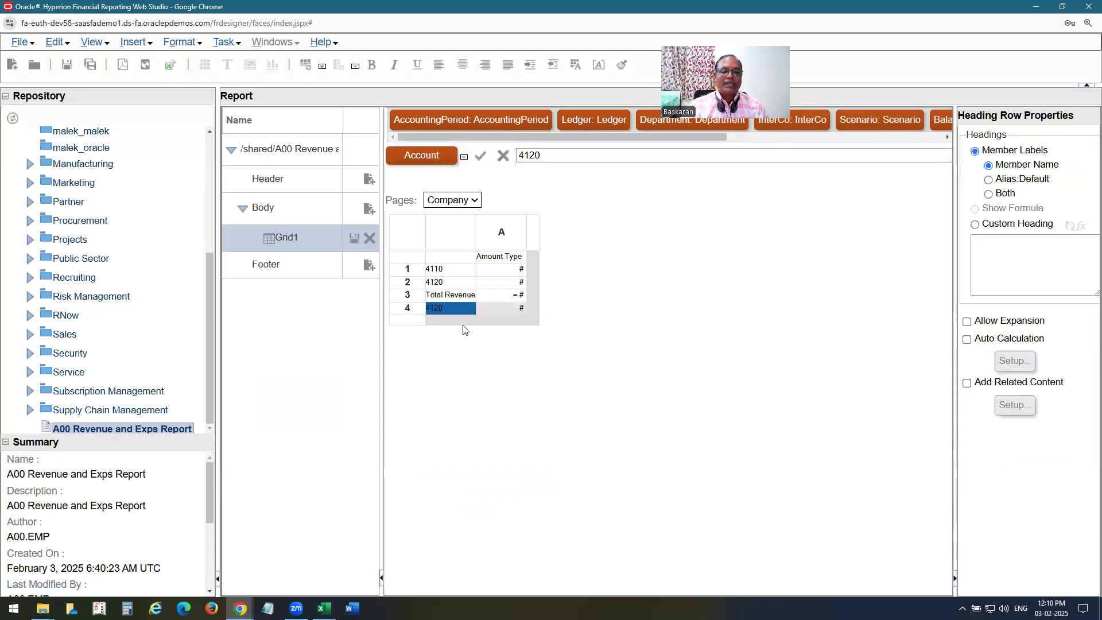
{"action": "left_click", "coordinate": [419, 153]}
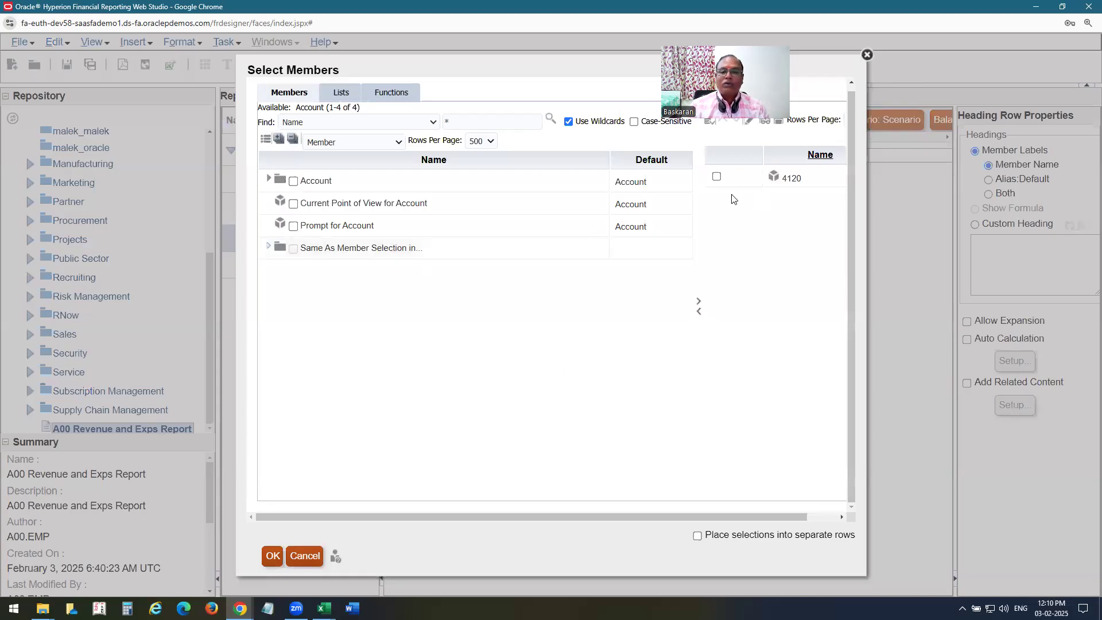
Expand All Account Values and check accounts 7110, 7420, 7640, 7690 and 7740.
{"action": "left_click", "coordinate": [268, 179]}
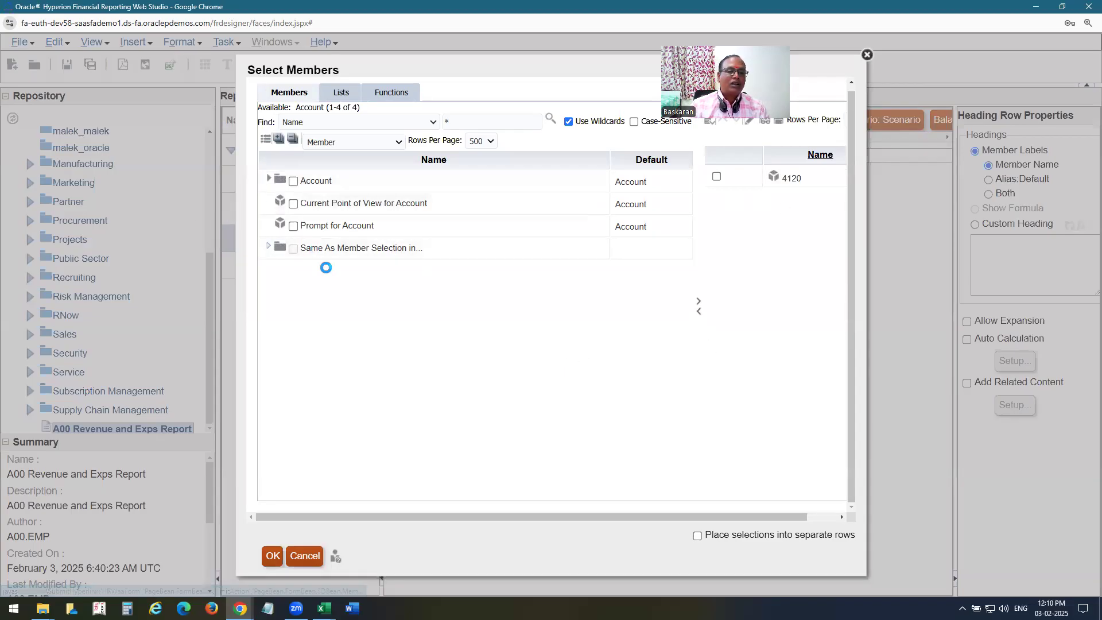
{"action": "left_click", "coordinate": [280, 201]}
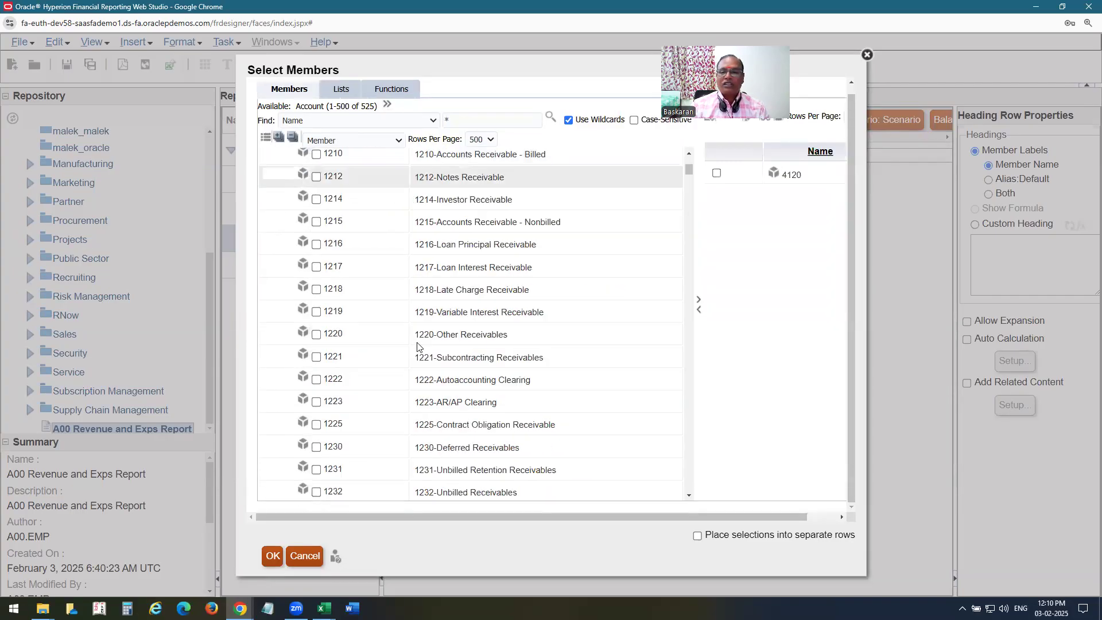
{"action": "scroll", "coordinate": [416, 341], "scroll_direction": "down", "scroll_amount": 5}
{"action": "left_click_drag", "start_coordinate": [688, 180], "coordinate": [689, 328]}
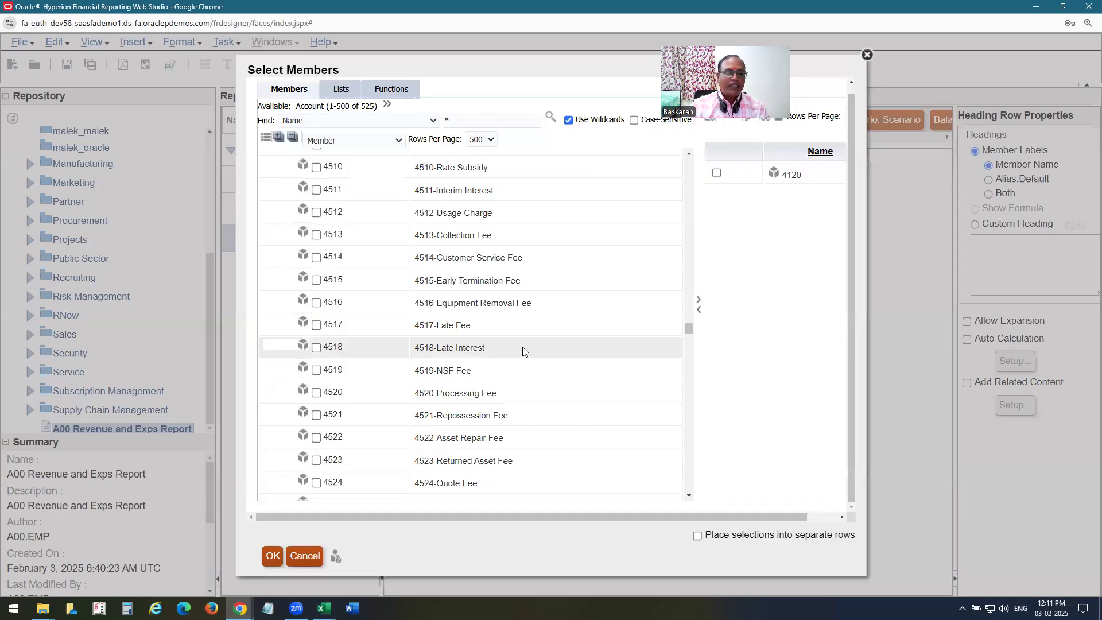
{"action": "scroll", "coordinate": [518, 352], "scroll_direction": "down", "scroll_amount": 4}
{"action": "scroll", "coordinate": [391, 372], "scroll_direction": "down", "scroll_amount": 6}
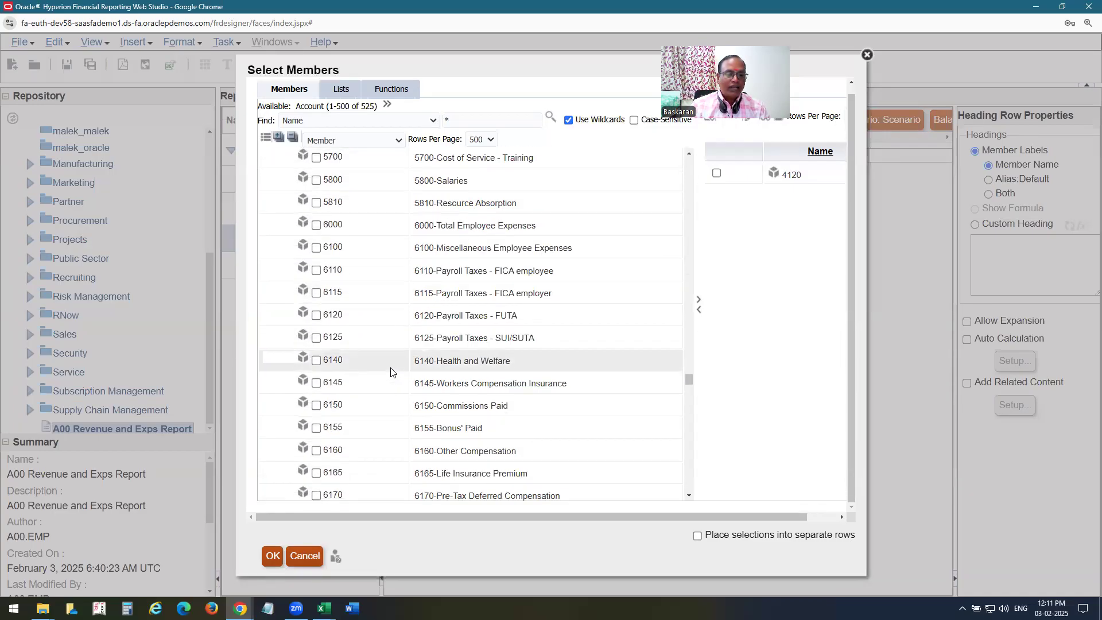
{"action": "scroll", "coordinate": [391, 372], "scroll_direction": "down", "scroll_amount": 3}
{"action": "scroll", "coordinate": [384, 374], "scroll_direction": "up", "scroll_amount": 3}
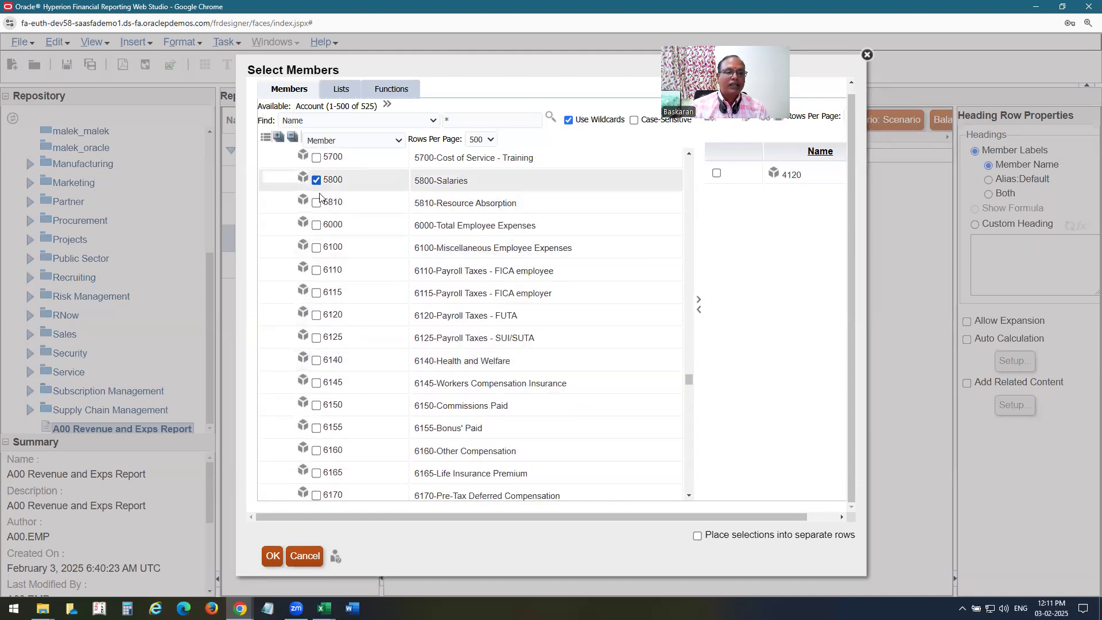
{"action": "scroll", "coordinate": [366, 341], "scroll_direction": "down", "scroll_amount": 4}
{"action": "scroll", "coordinate": [367, 344], "scroll_direction": "down", "scroll_amount": 7}
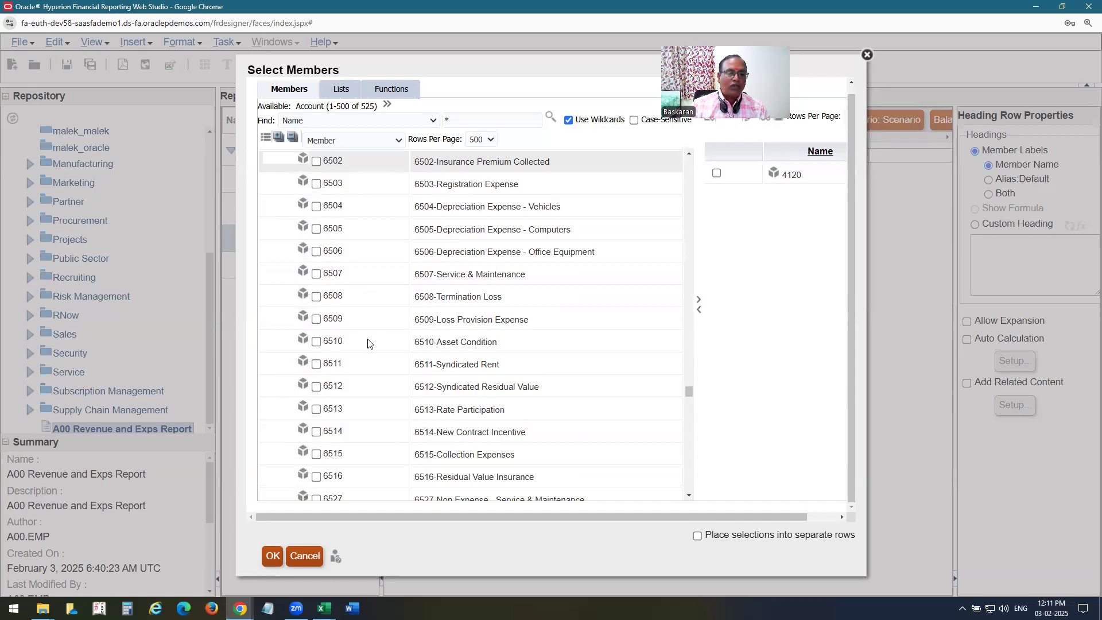
{"action": "scroll", "coordinate": [368, 354], "scroll_direction": "down", "scroll_amount": 3}
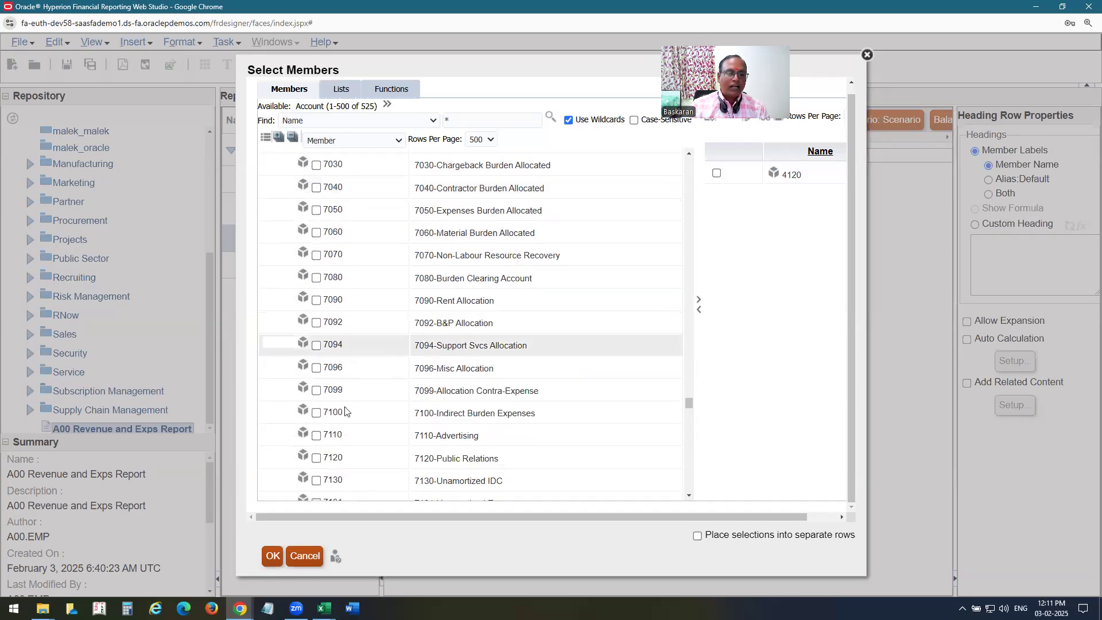
{"action": "left_click", "coordinate": [329, 437]}
{"action": "scroll", "coordinate": [392, 366], "scroll_direction": "down", "scroll_amount": 7}
{"action": "scroll", "coordinate": [392, 367], "scroll_direction": "down", "scroll_amount": 2}
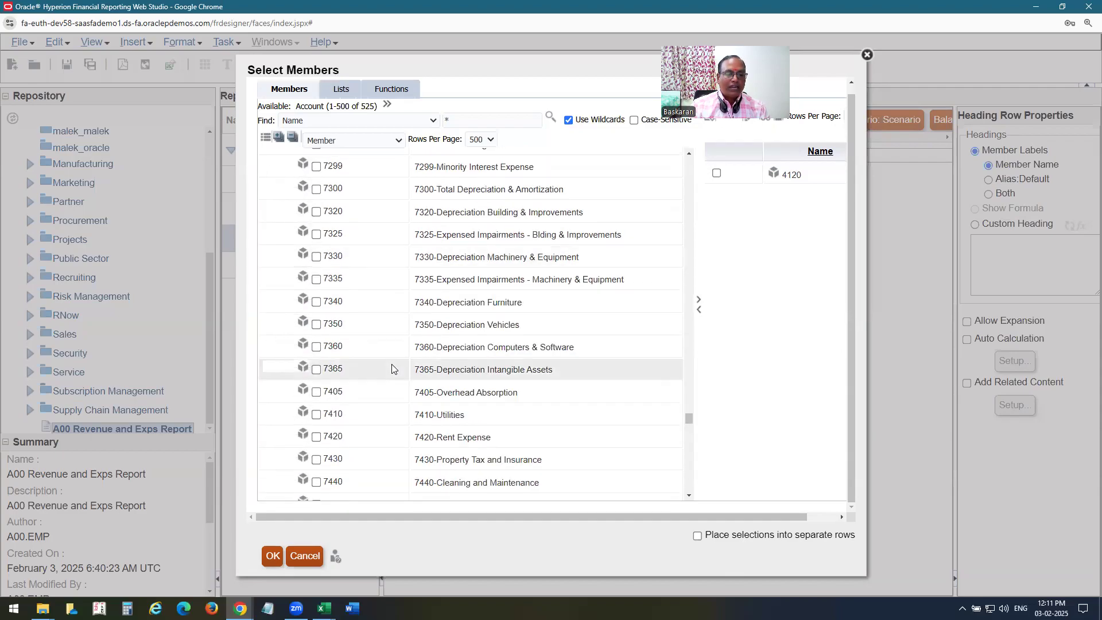
{"action": "scroll", "coordinate": [391, 367], "scroll_direction": "down", "scroll_amount": 1}
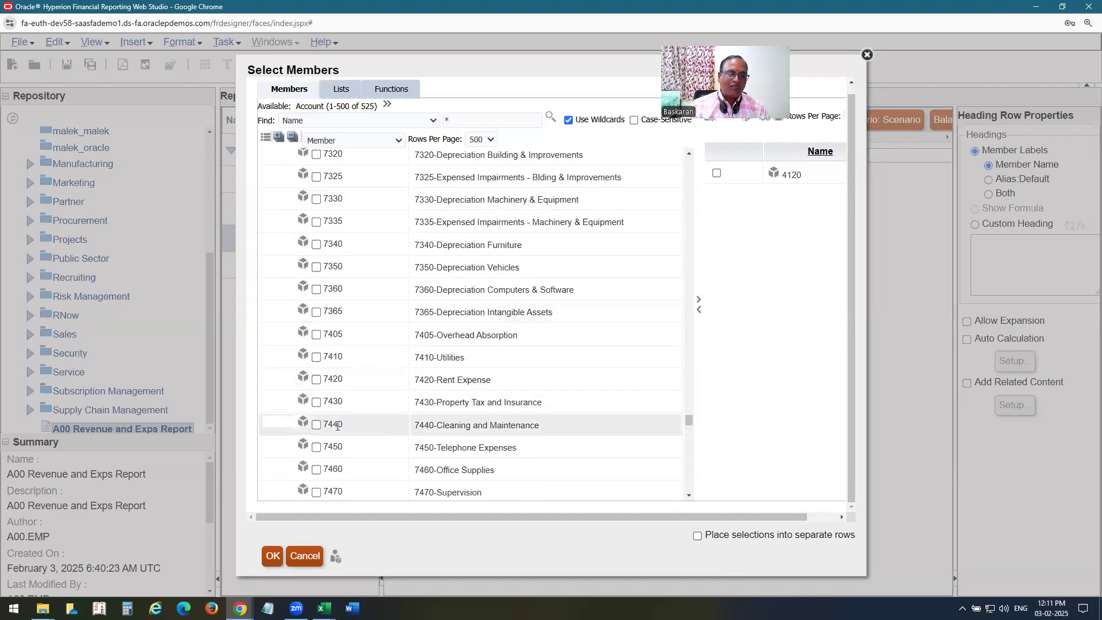
{"action": "left_click", "coordinate": [316, 382]}
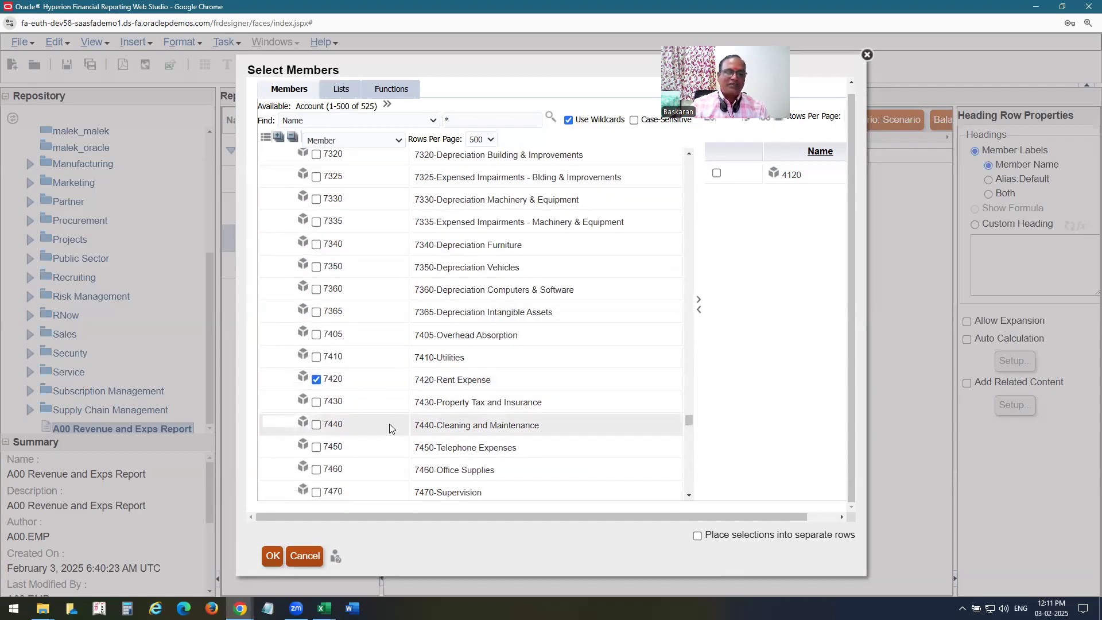
{"action": "scroll", "coordinate": [389, 423], "scroll_direction": "down", "scroll_amount": 2}
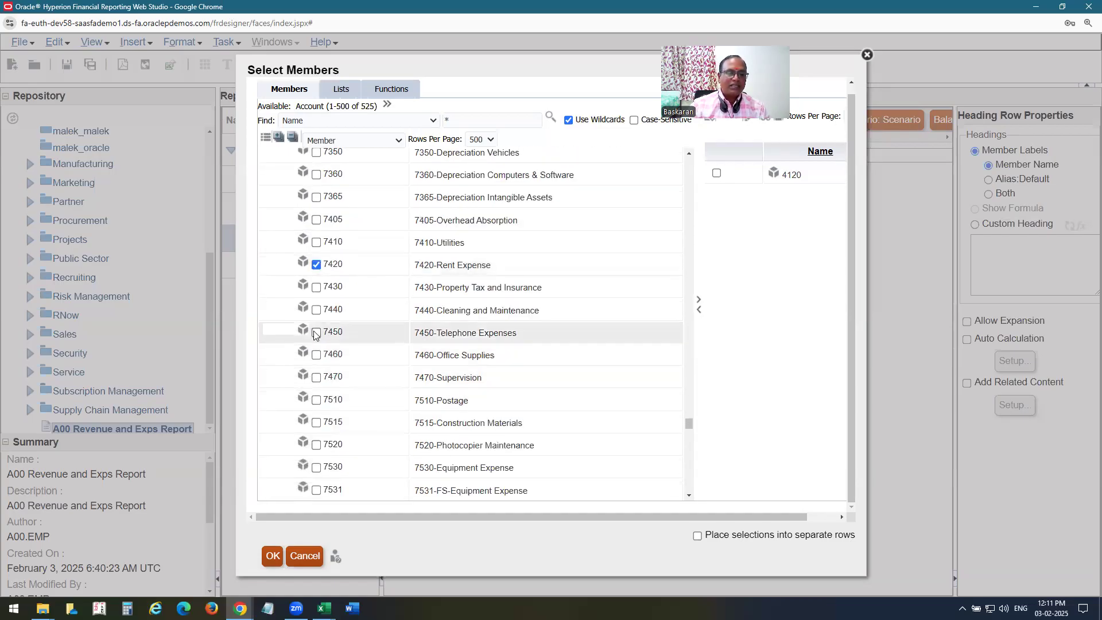
{"action": "scroll", "coordinate": [383, 378], "scroll_direction": "down", "scroll_amount": 4}
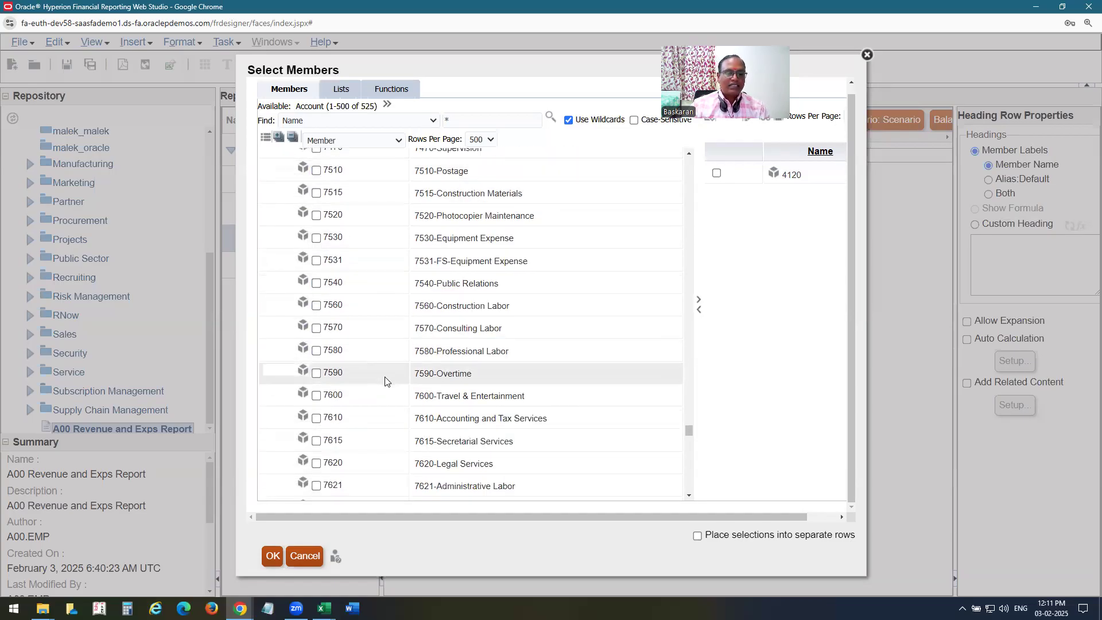
{"action": "scroll", "coordinate": [384, 381], "scroll_direction": "down", "scroll_amount": 2}
{"action": "left_click", "coordinate": [316, 438]}
{"action": "scroll", "coordinate": [381, 402], "scroll_direction": "down", "scroll_amount": 3}
{"action": "left_click", "coordinate": [316, 427]}
{"action": "scroll", "coordinate": [374, 374], "scroll_direction": "down", "scroll_amount": 2}
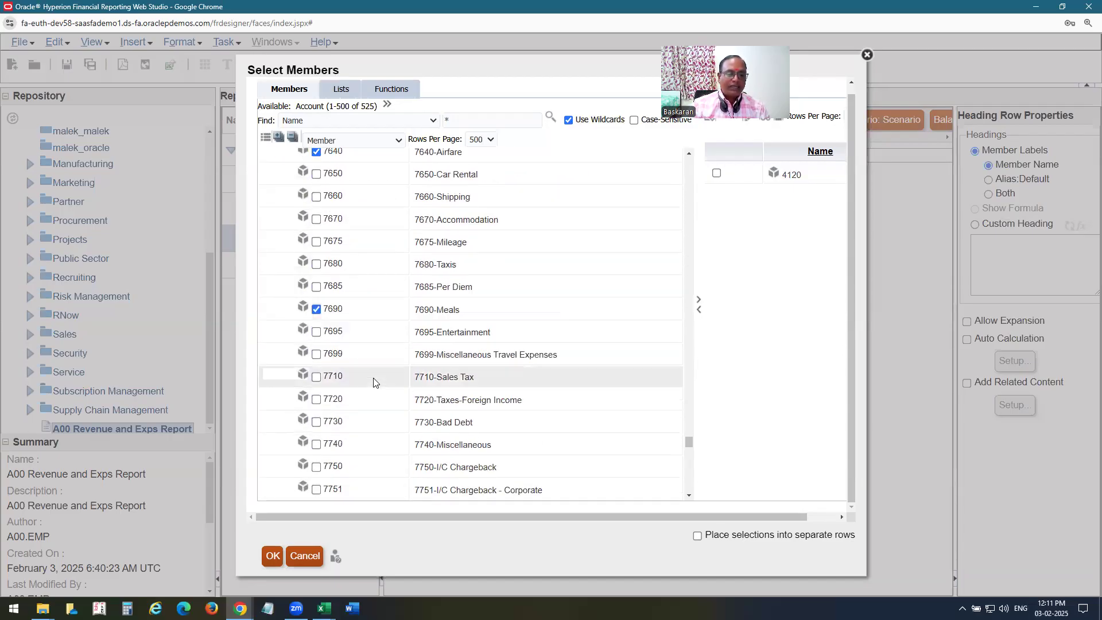
{"action": "left_click", "coordinate": [316, 444]}
Add the checked accounts, remove 4120, and place each account on a separate row.
{"action": "left_click", "coordinate": [700, 307]}
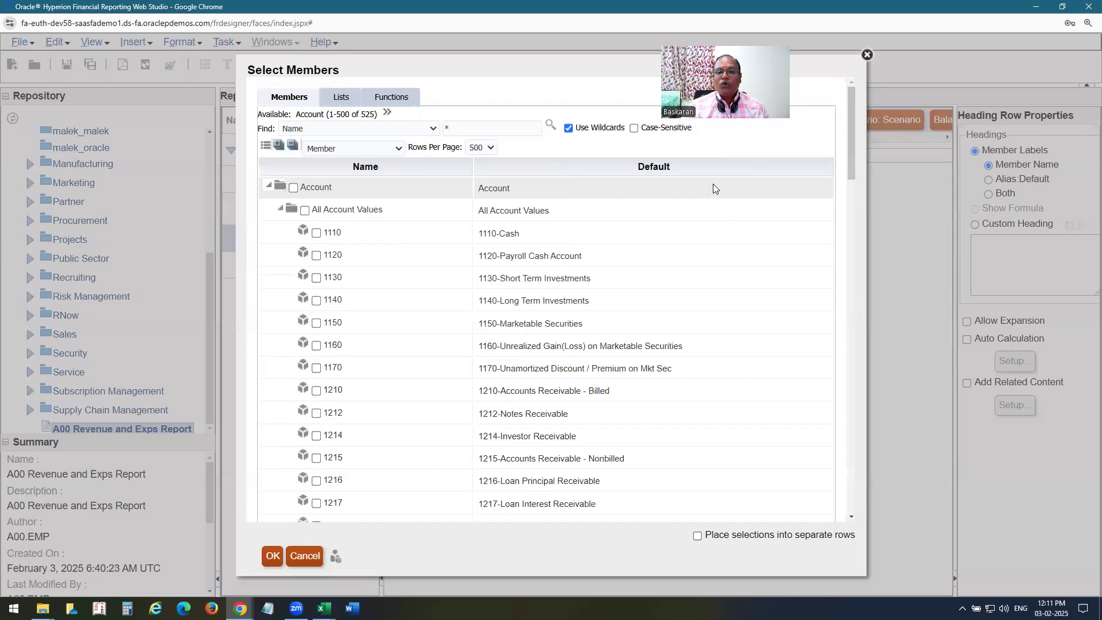
{"action": "left_click", "coordinate": [717, 173]}
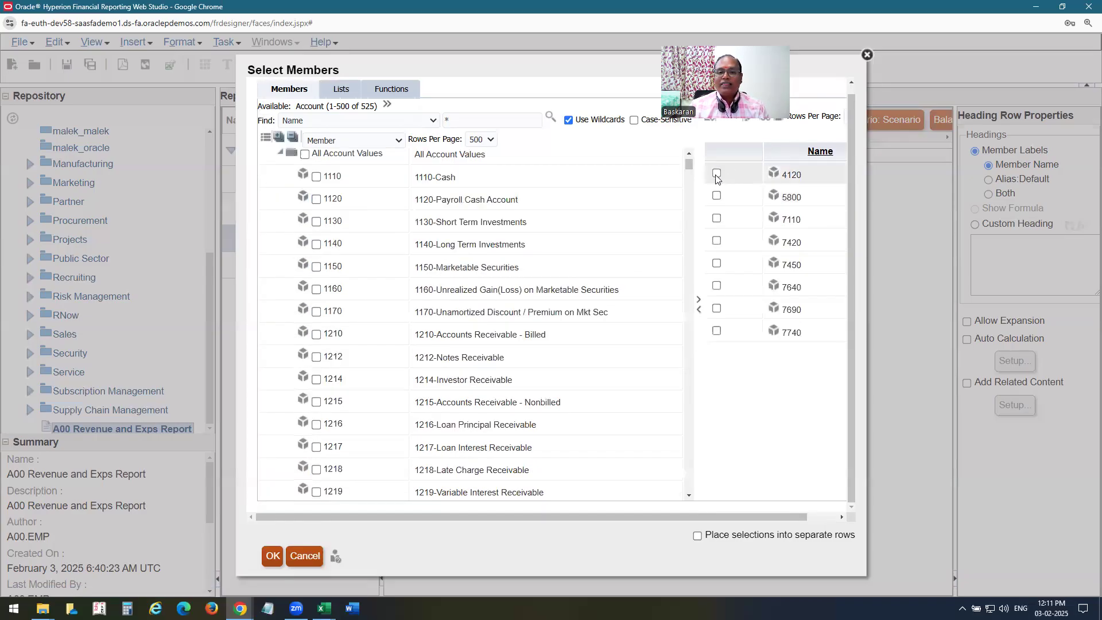
{"action": "left_click", "coordinate": [698, 309]}
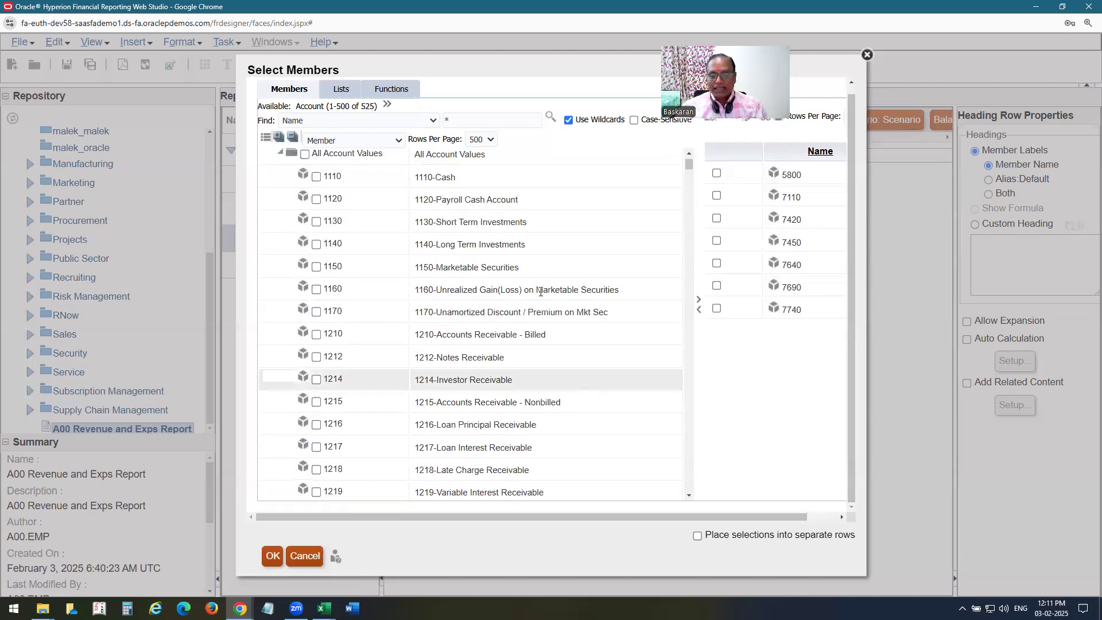
{"action": "left_click", "coordinate": [697, 536]}
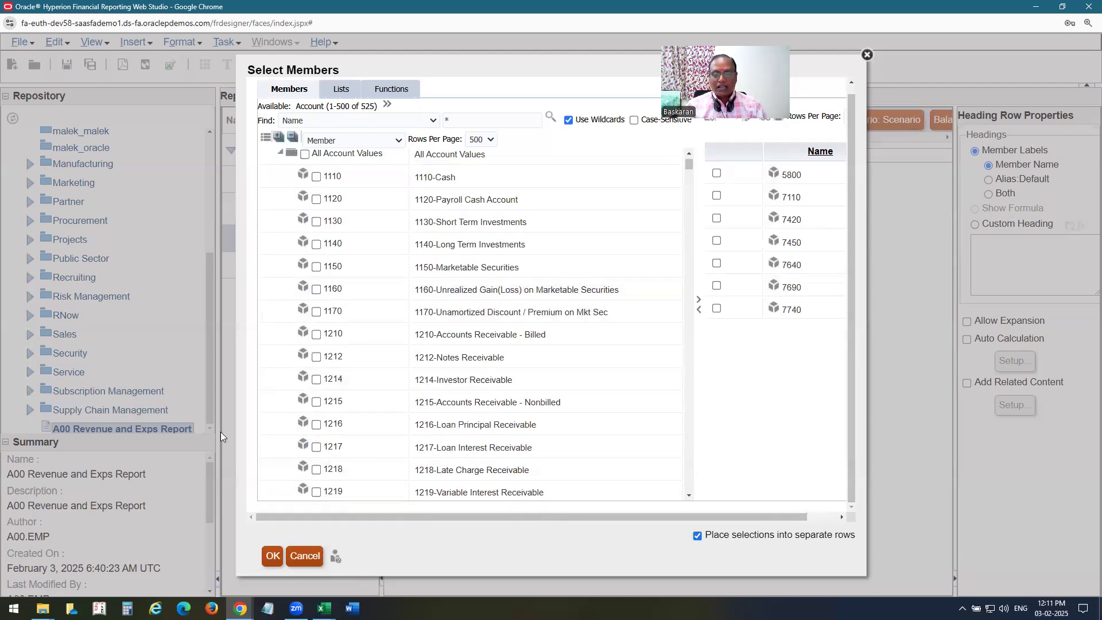
{"action": "left_click", "coordinate": [278, 557]}
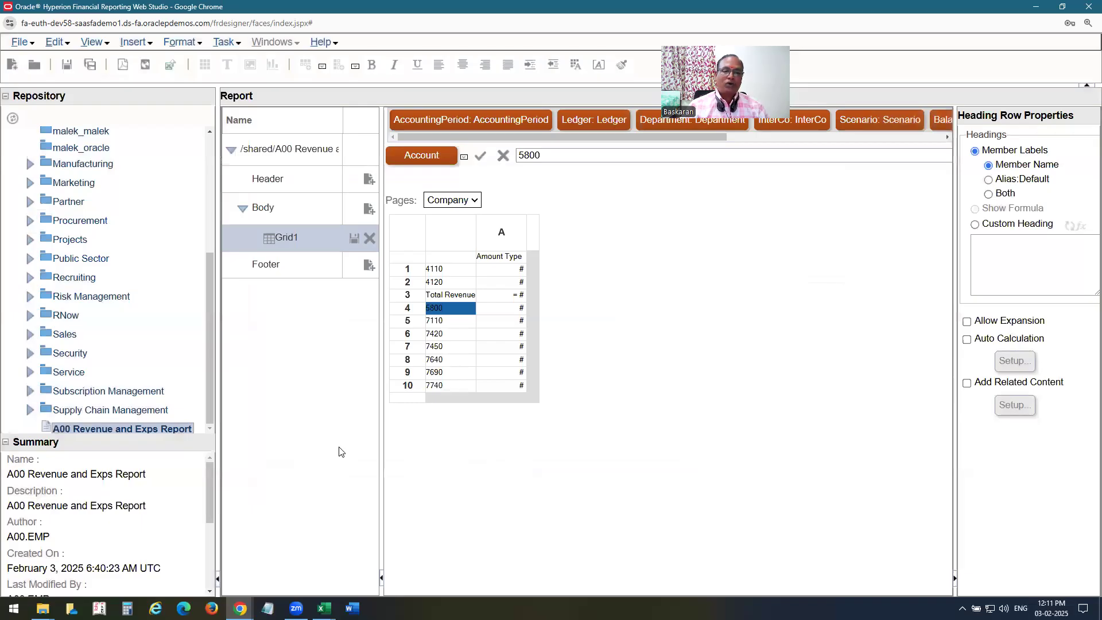
Insert a new formula row 11 below row 10.
{"action": "left_click", "coordinate": [408, 399]}
{"action": "right_click", "coordinate": [409, 399]}
{"action": "left_click", "coordinate": [407, 399]}
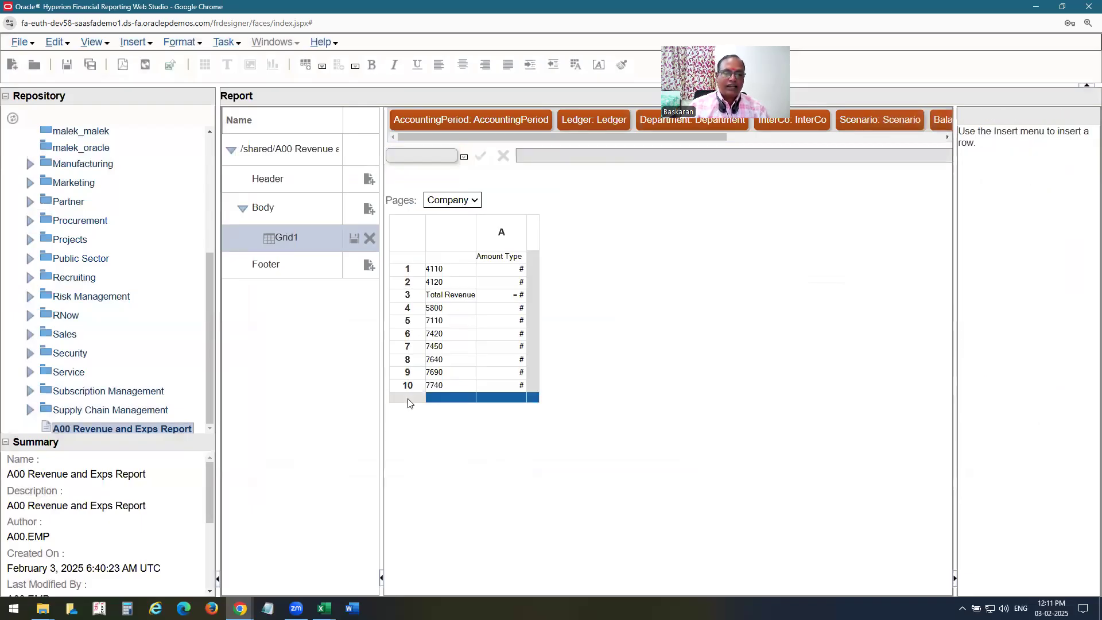
{"action": "right_click", "coordinate": [408, 402]}
{"action": "mouse_move", "coordinate": [443, 396]}
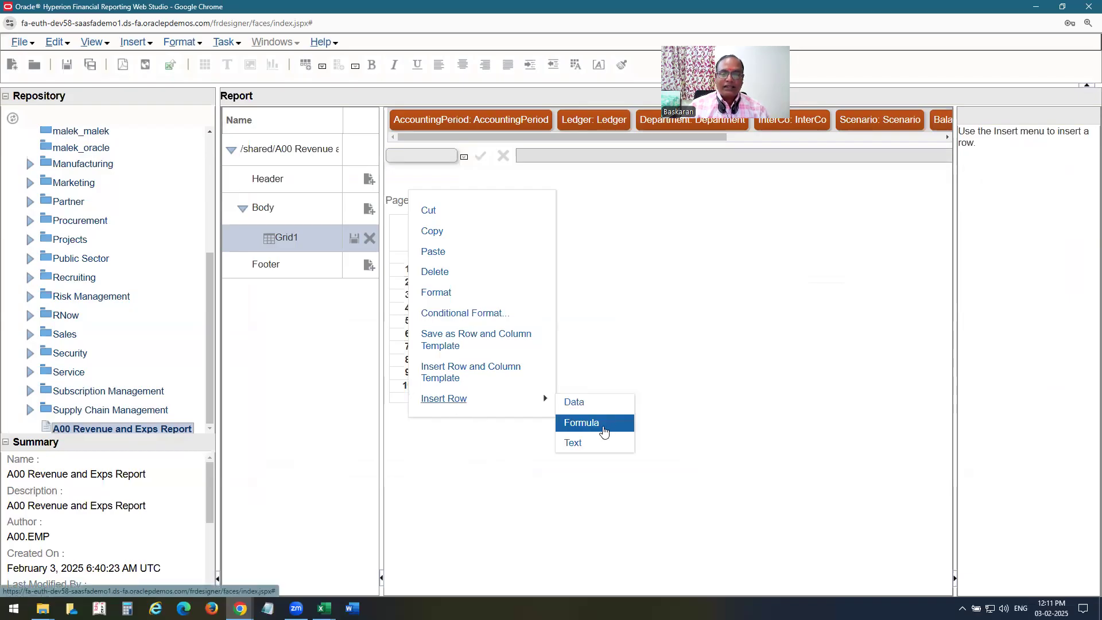
{"action": "left_click", "coordinate": [580, 421]}
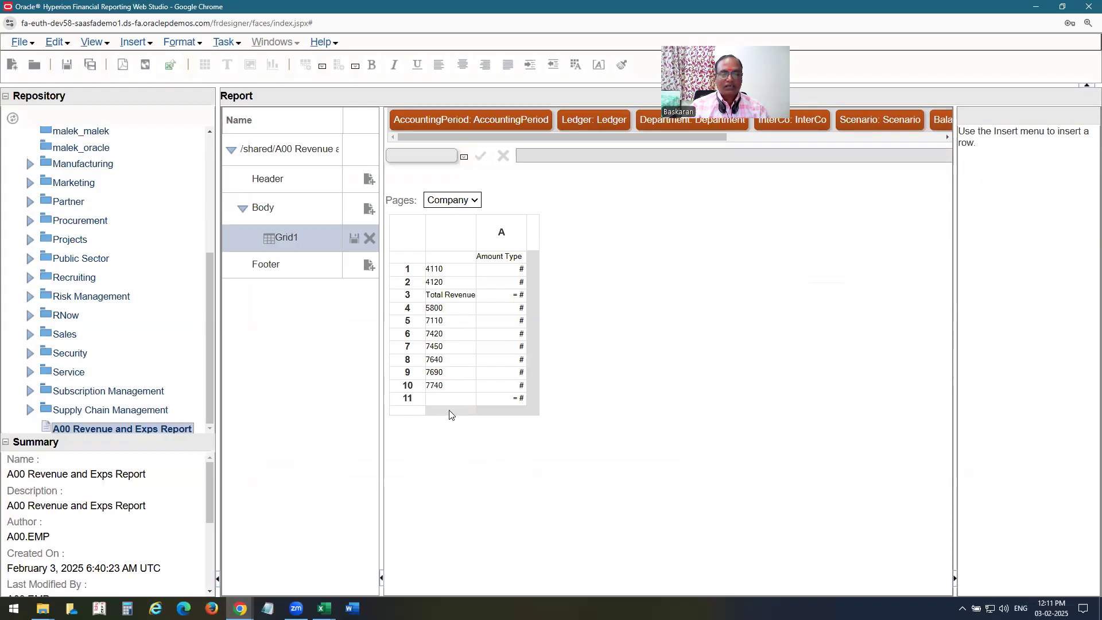
Give row 11 the formula Sum([4:10]) and select its heading.
{"action": "left_click", "coordinate": [518, 400]}
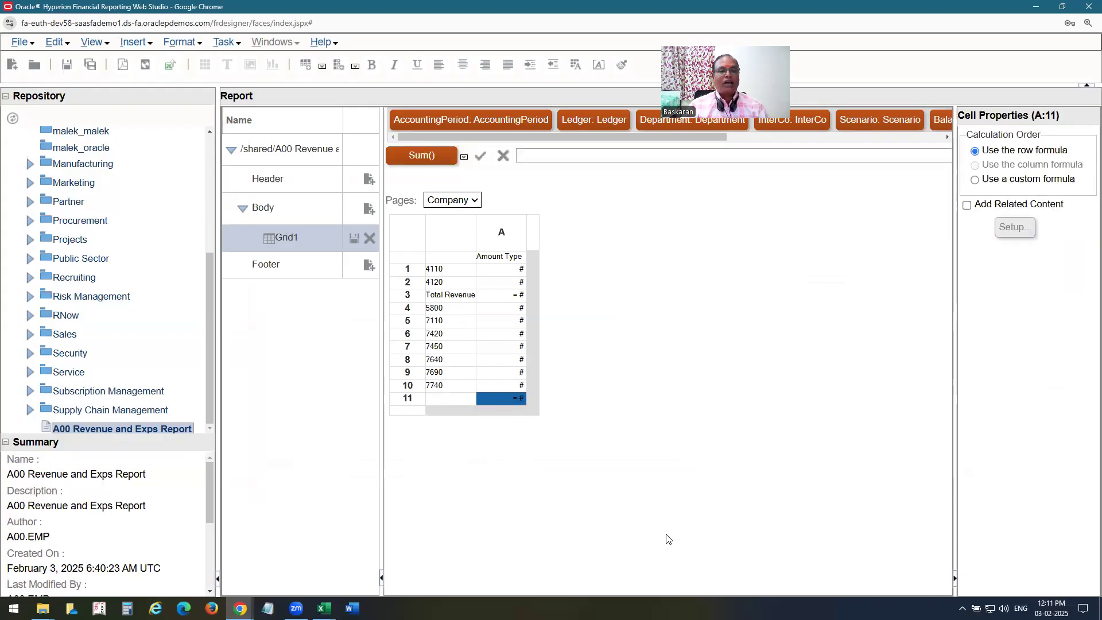
{"action": "left_click", "coordinate": [423, 163]}
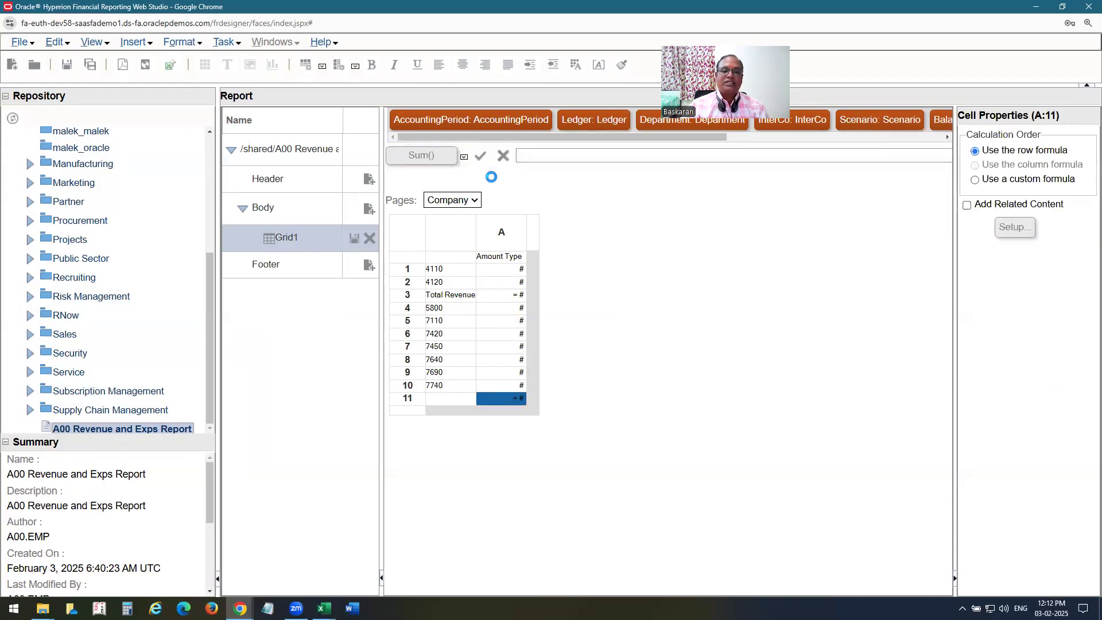
{"action": "left_click", "coordinate": [542, 154]}
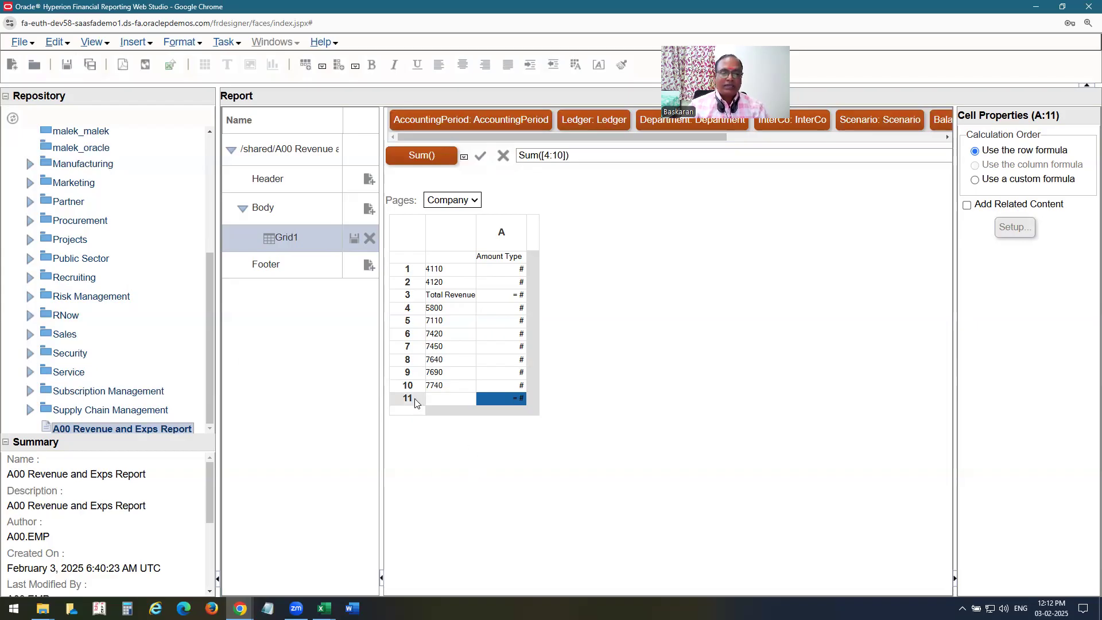
{"action": "left_click", "coordinate": [444, 399]}
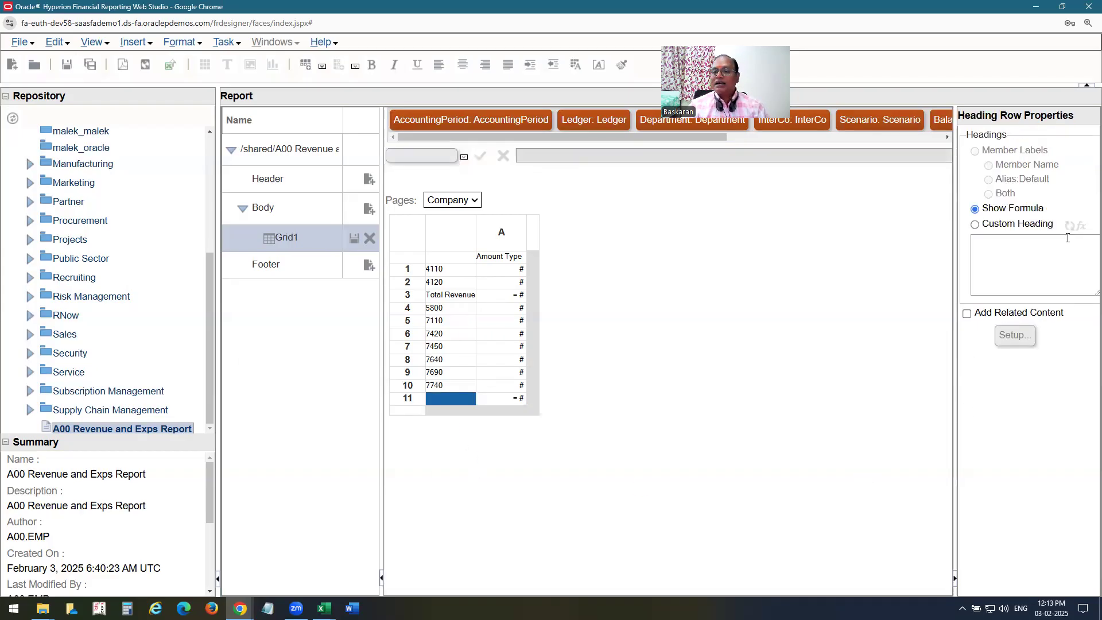
Label formula row 11 with the custom heading 'Total Expenditure'.
{"action": "left_click", "coordinate": [975, 224]}
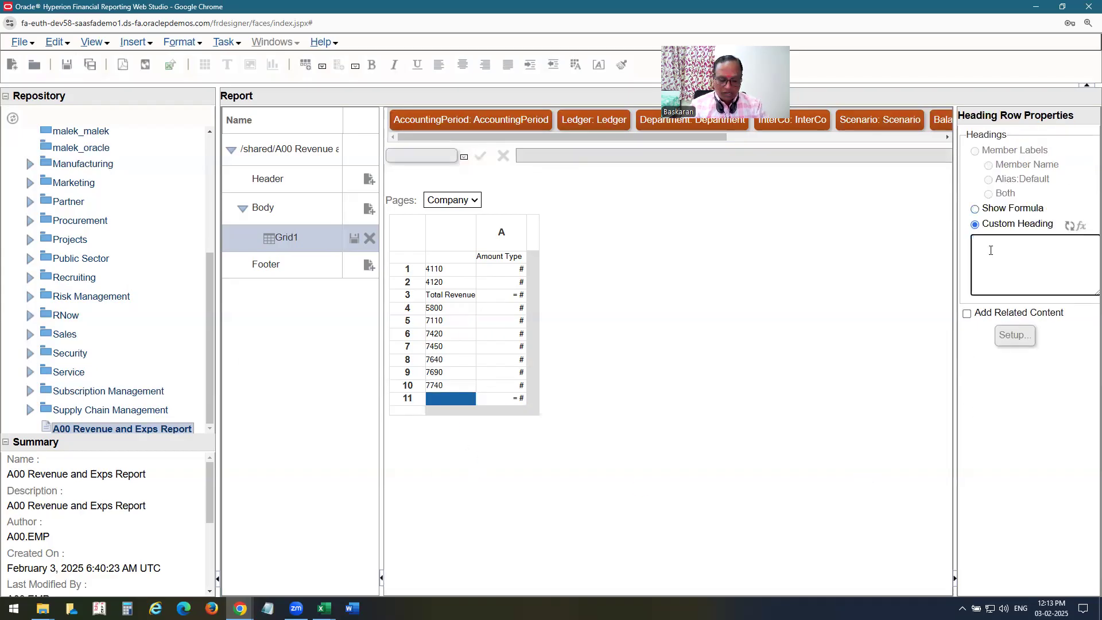
{"action": "type", "text": "Total Expoe"}
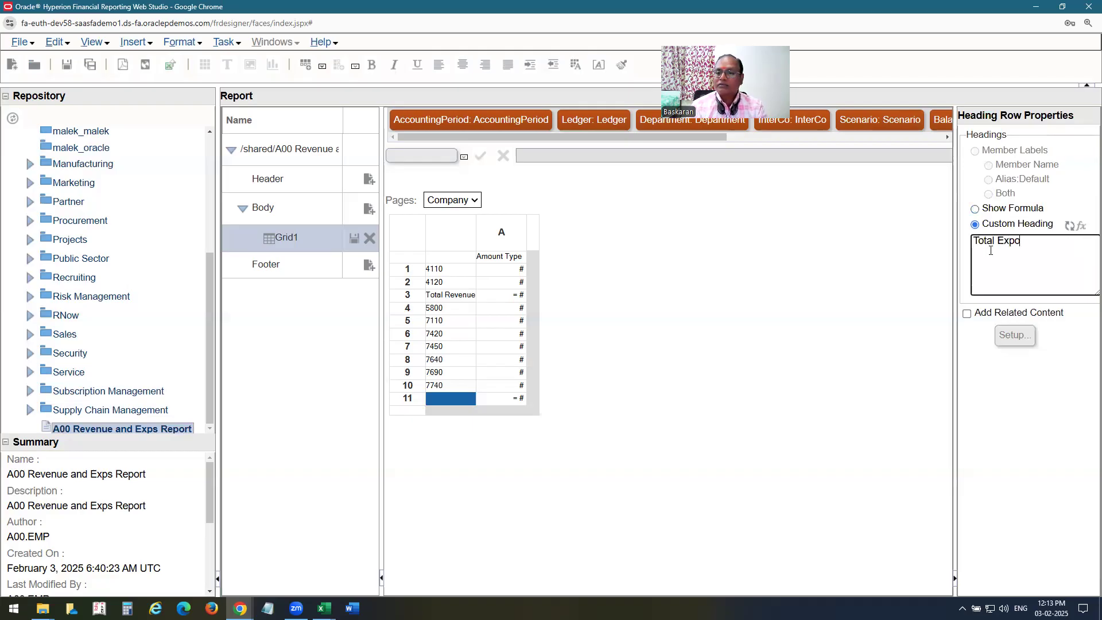
{"action": "type", "text": "enditure"}
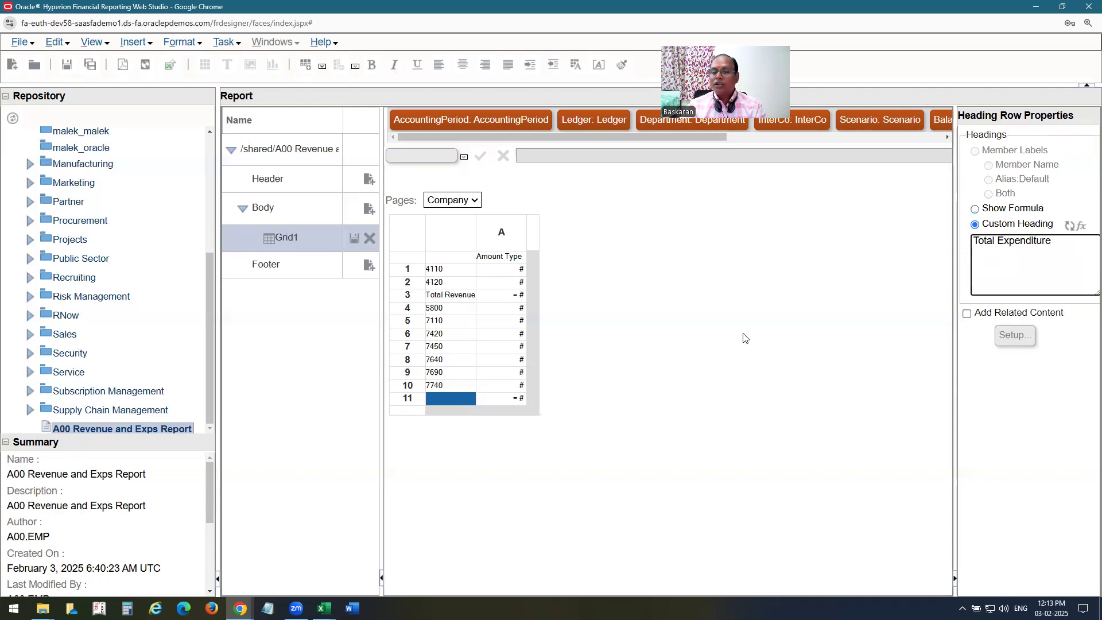
{"action": "left_click", "coordinate": [1057, 481]}
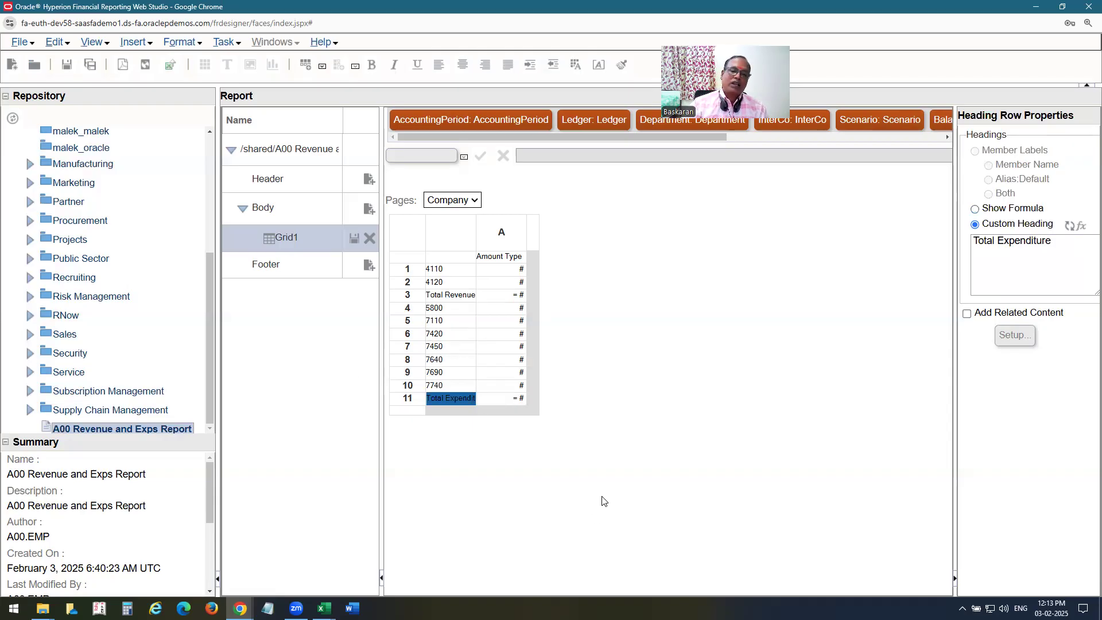
{"action": "left_click", "coordinate": [499, 256]}
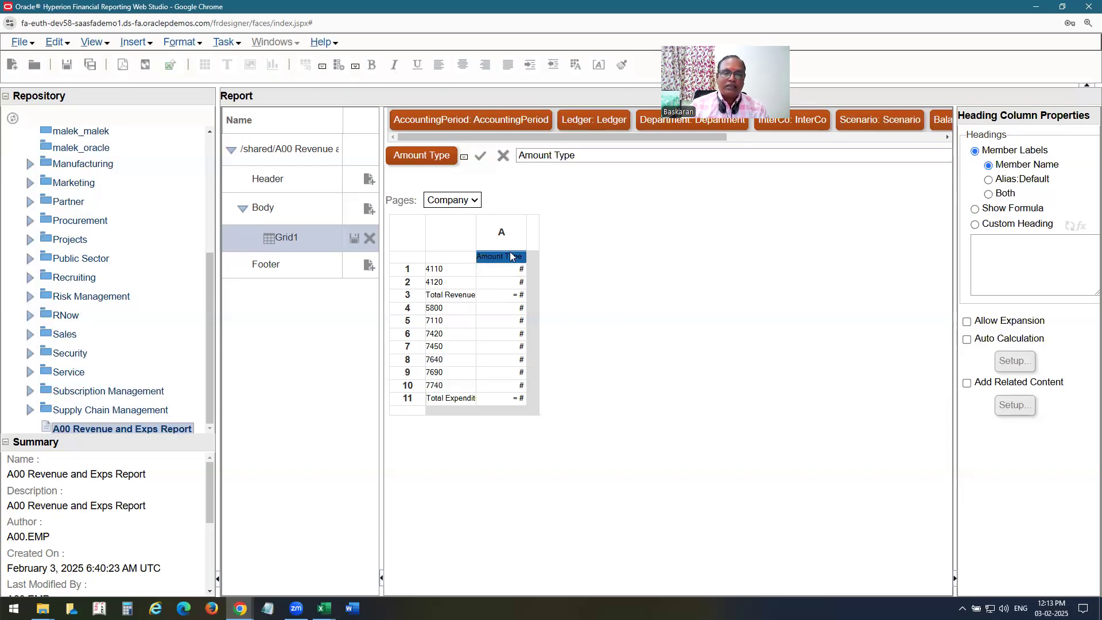
Swap the Amount Type member for PTD, QTD and YTD, each placed in its own column.
{"action": "left_click", "coordinate": [420, 160]}
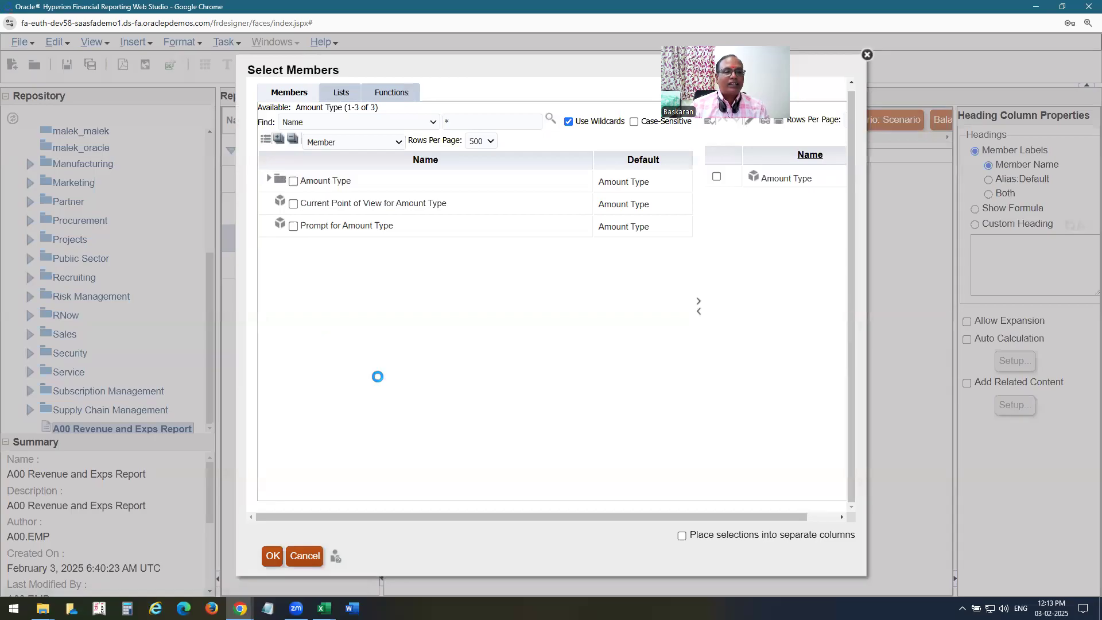
{"action": "left_click", "coordinate": [306, 226]}
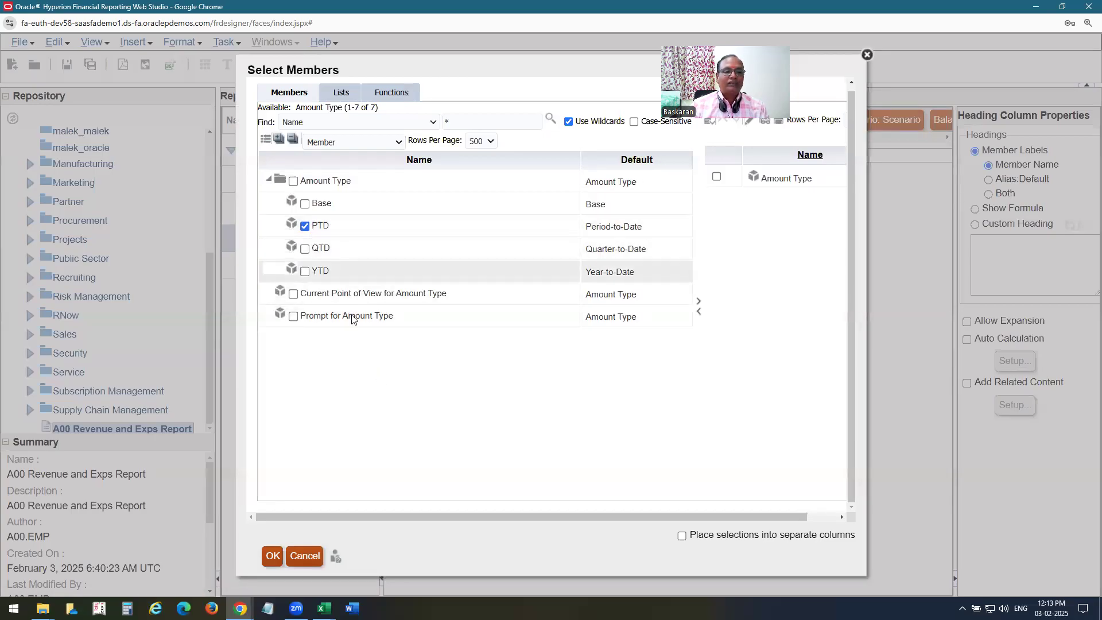
{"action": "left_click", "coordinate": [305, 249]}
{"action": "left_click", "coordinate": [305, 272]}
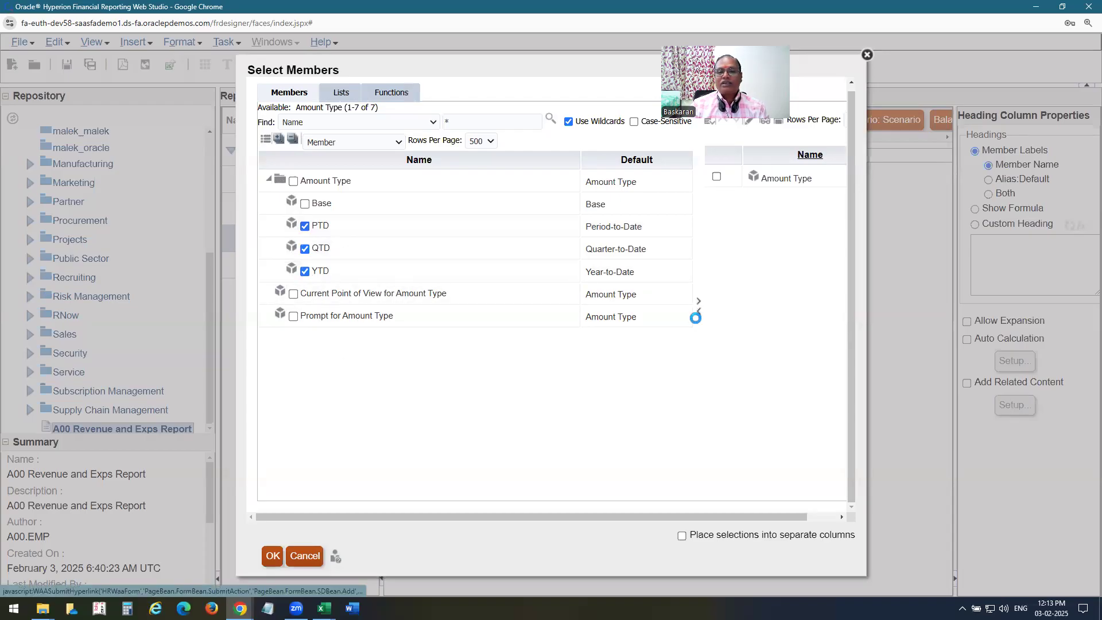
{"action": "left_click", "coordinate": [700, 297]}
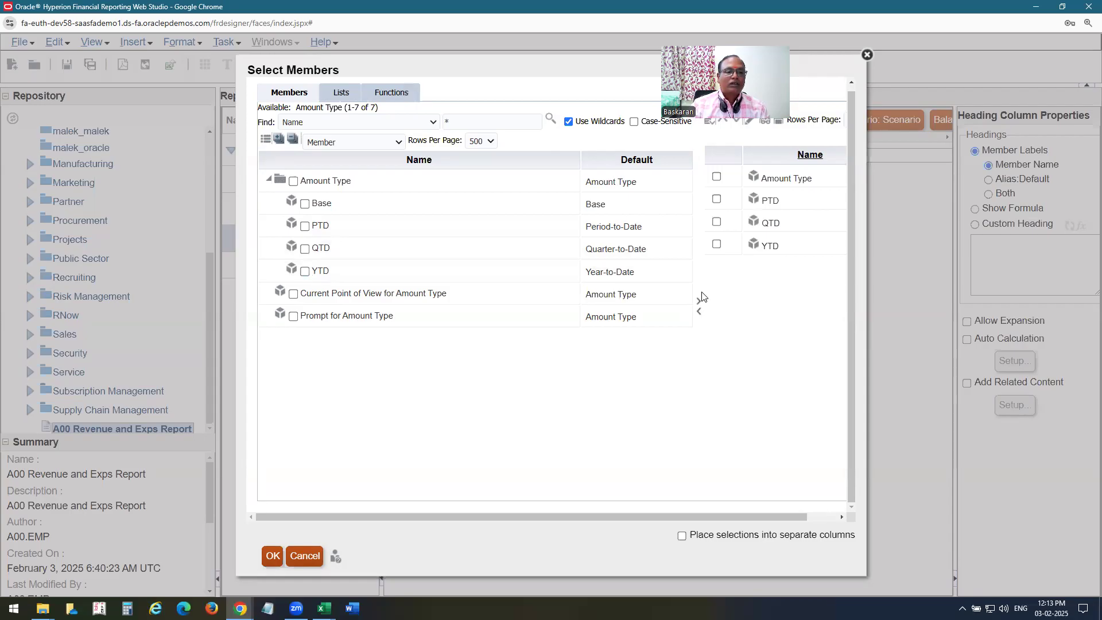
{"action": "left_click", "coordinate": [716, 177]}
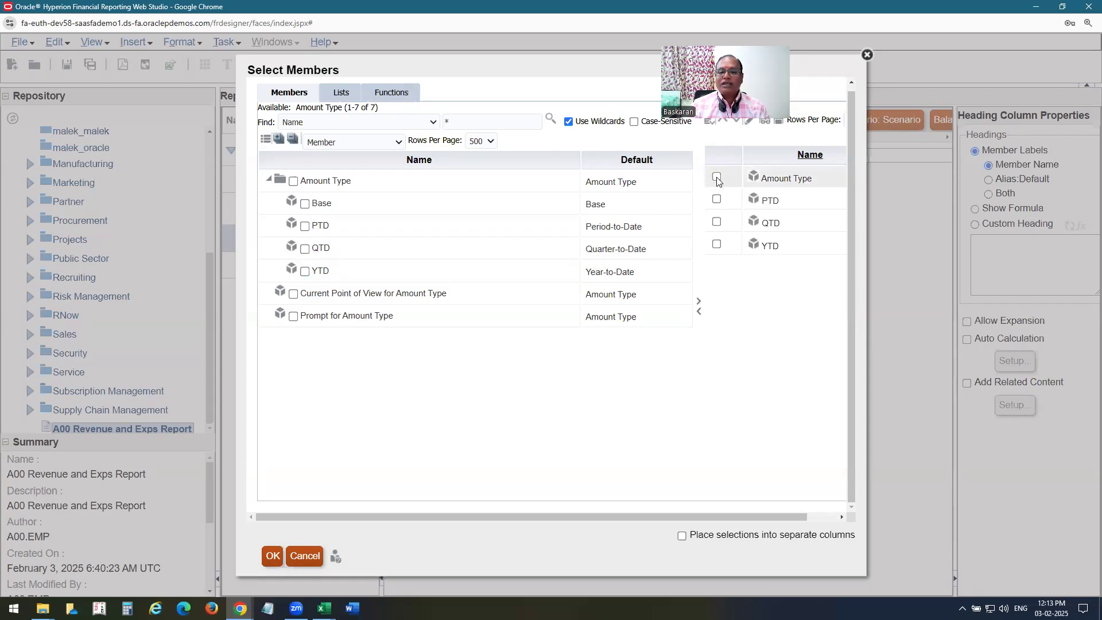
{"action": "left_click", "coordinate": [699, 313]}
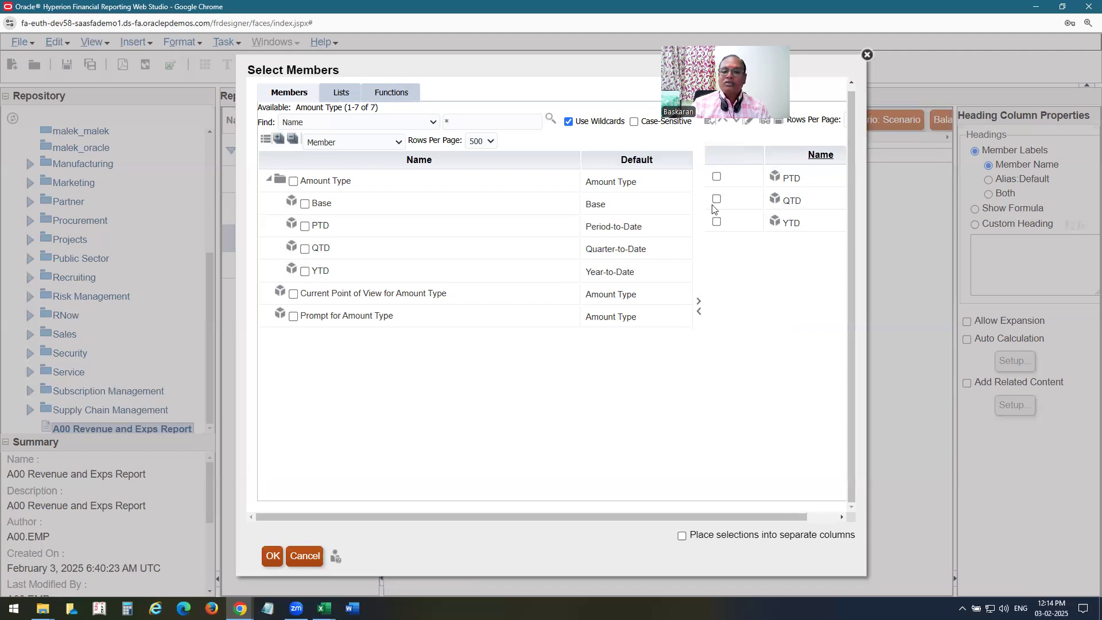
{"action": "left_click", "coordinate": [682, 535]}
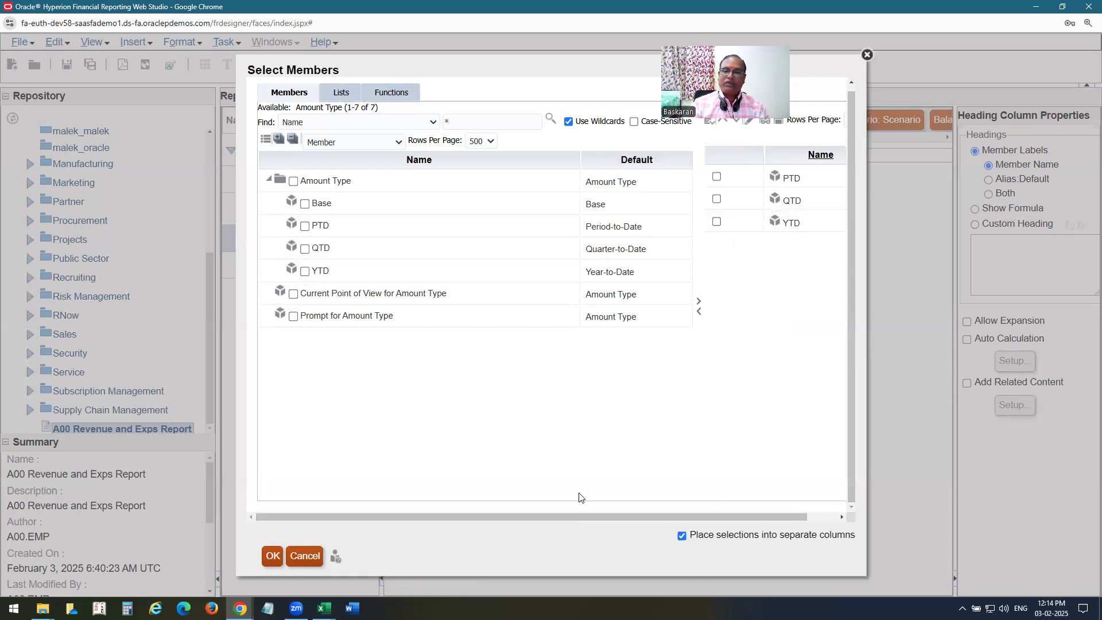
{"action": "left_click", "coordinate": [276, 558]}
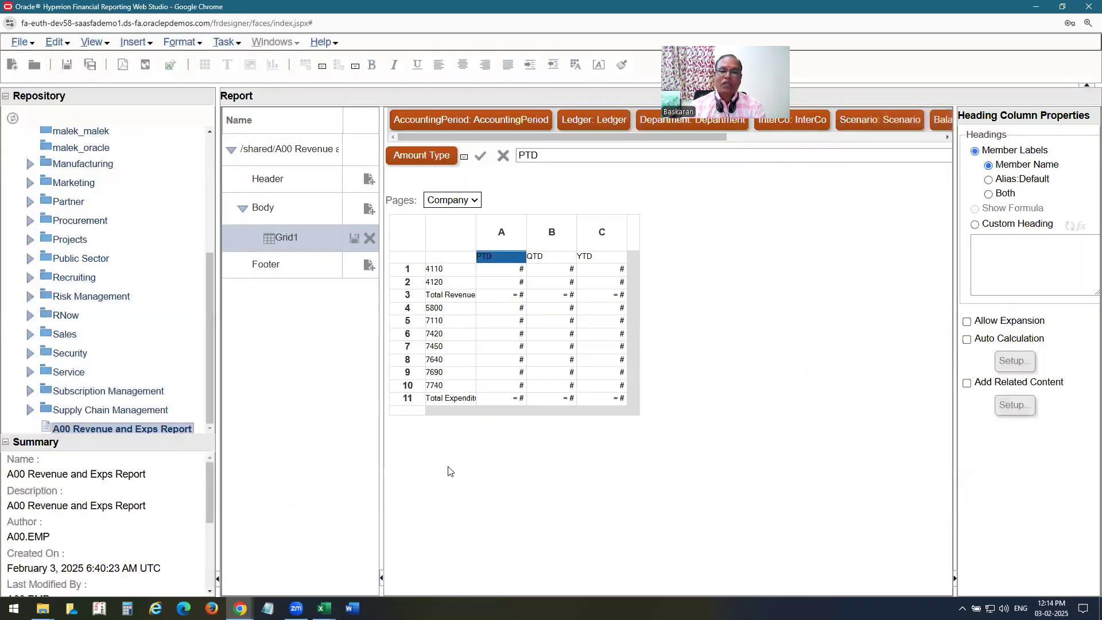
{"action": "left_click", "coordinate": [633, 239]}
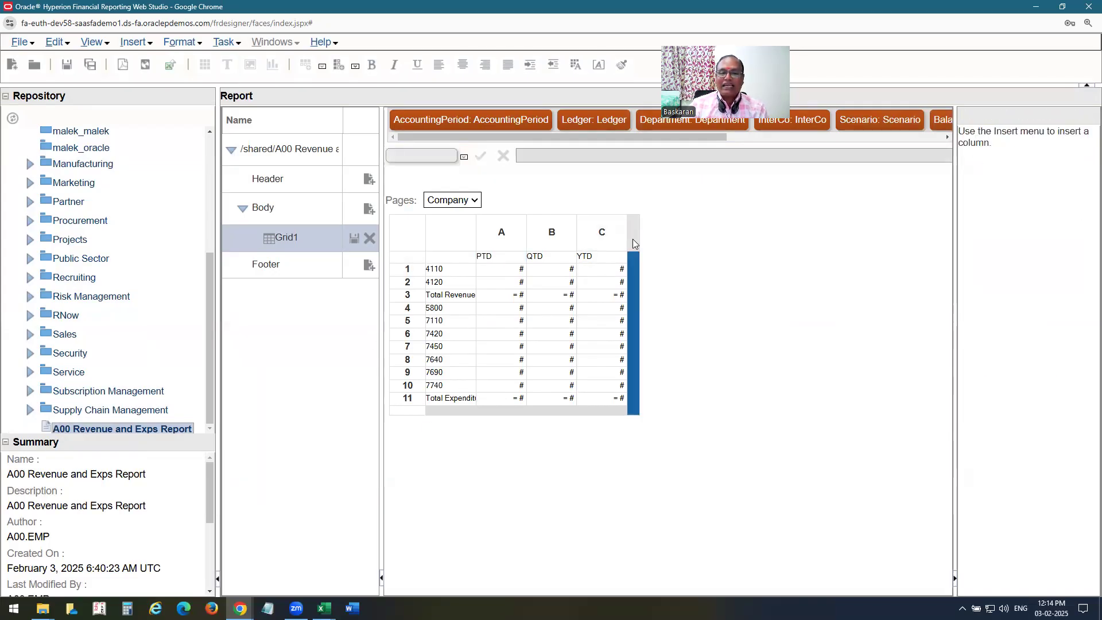
{"action": "right_click", "coordinate": [632, 238]}
{"action": "mouse_move", "coordinate": [693, 447]}
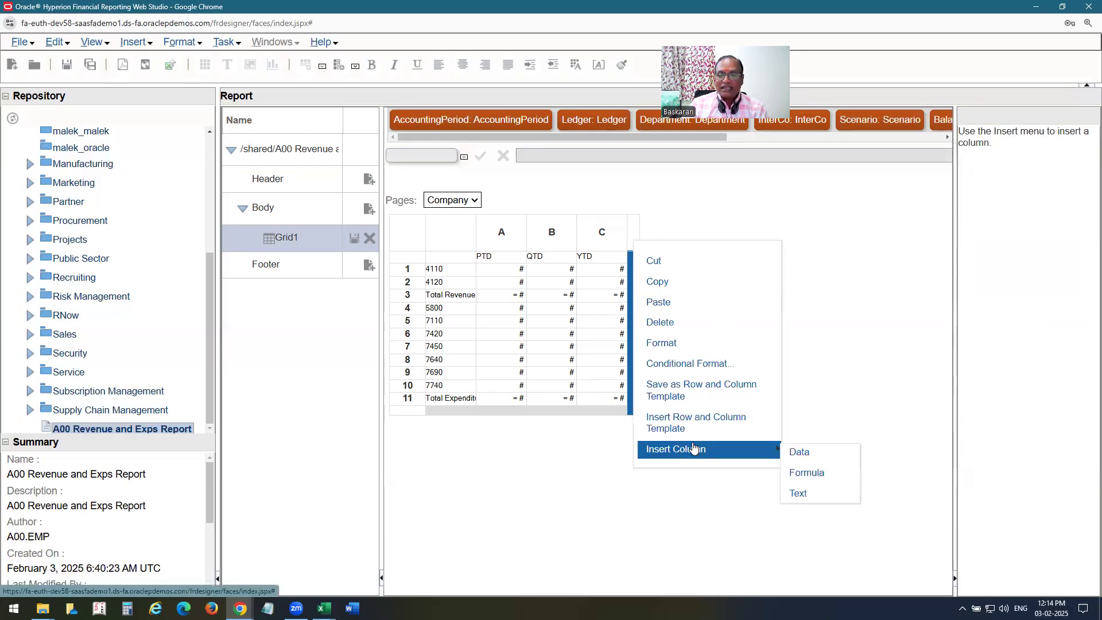
{"action": "left_click", "coordinate": [826, 473]}
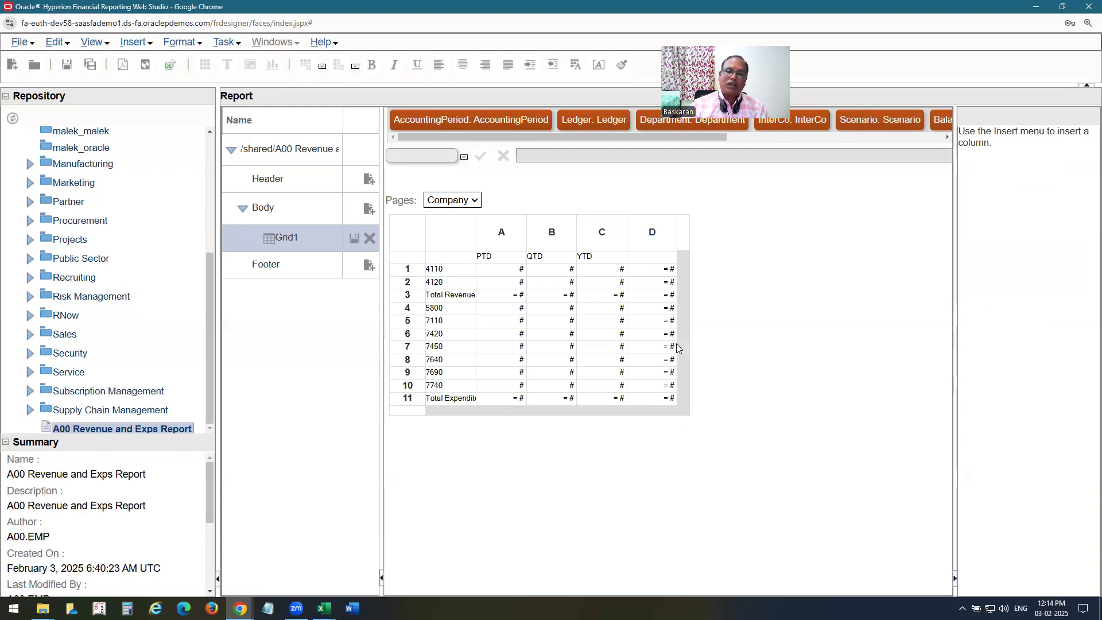
{"action": "left_click", "coordinate": [661, 272]}
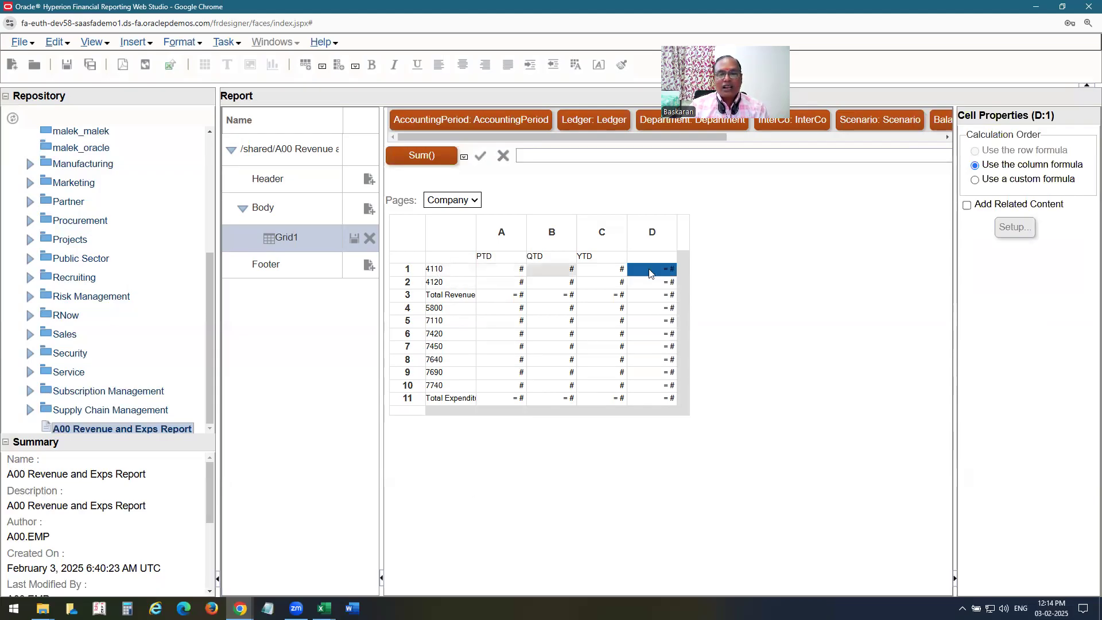
{"action": "left_click", "coordinate": [654, 233]}
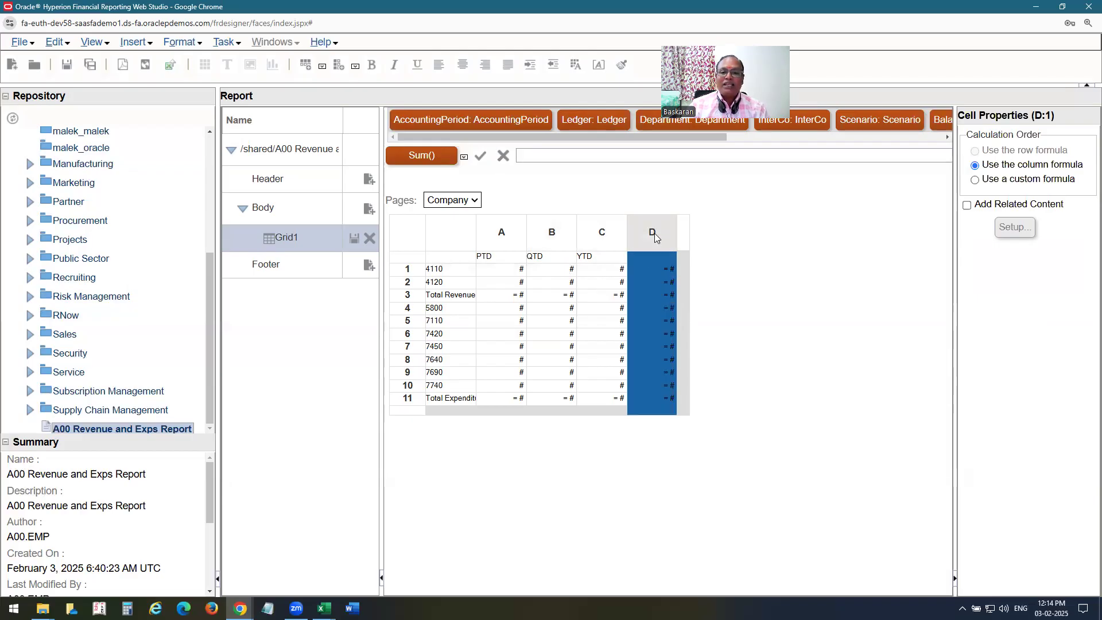
{"action": "right_click", "coordinate": [654, 233]}
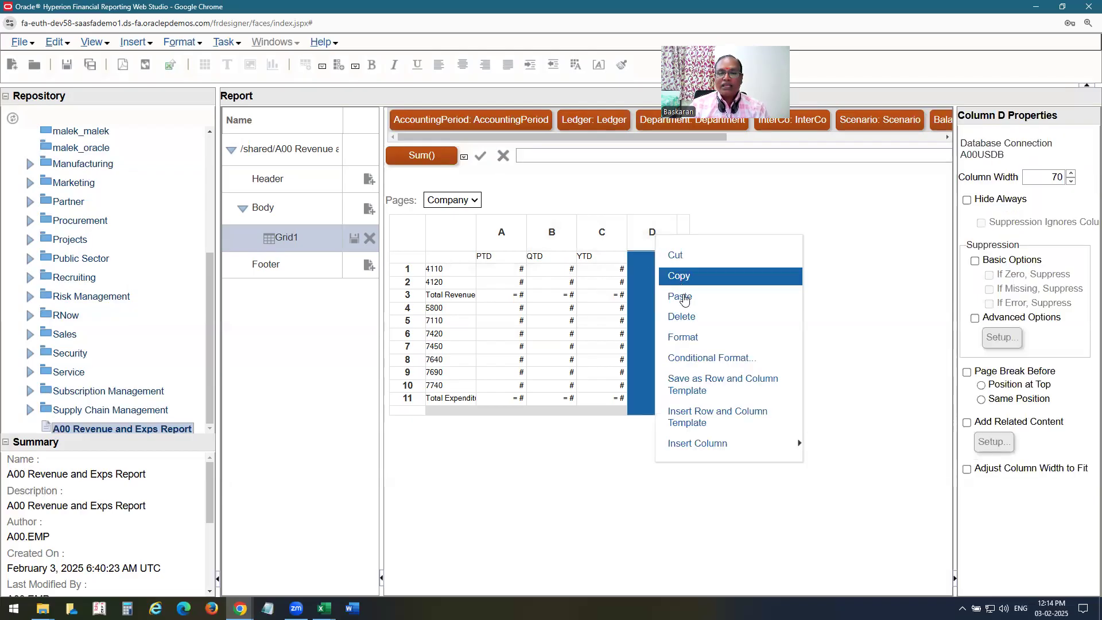
{"action": "left_click", "coordinate": [681, 316]}
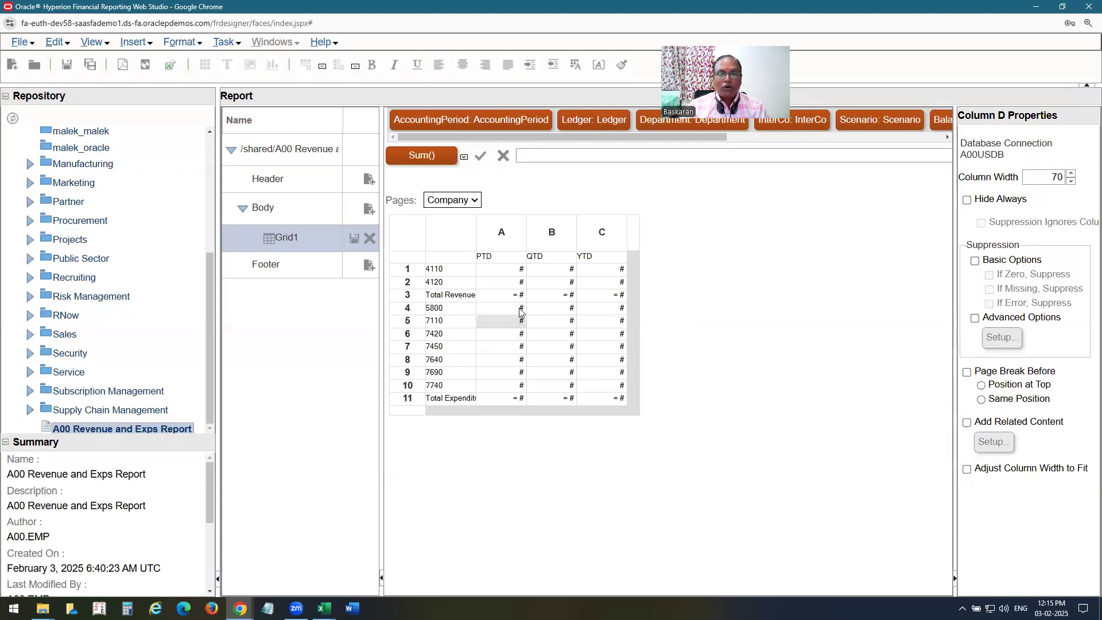
Copy the YTD Total Revenue formula Sum([1:2]) into the QTD and PTD Total Revenue cells.
{"action": "left_click", "coordinate": [505, 294]}
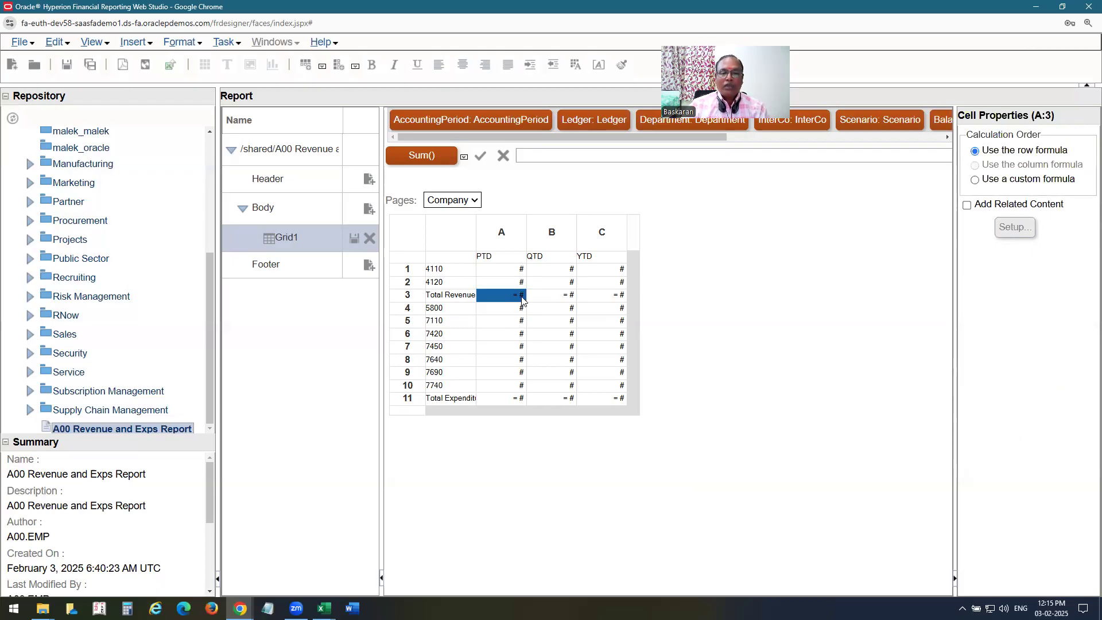
{"action": "left_click", "coordinate": [619, 299]}
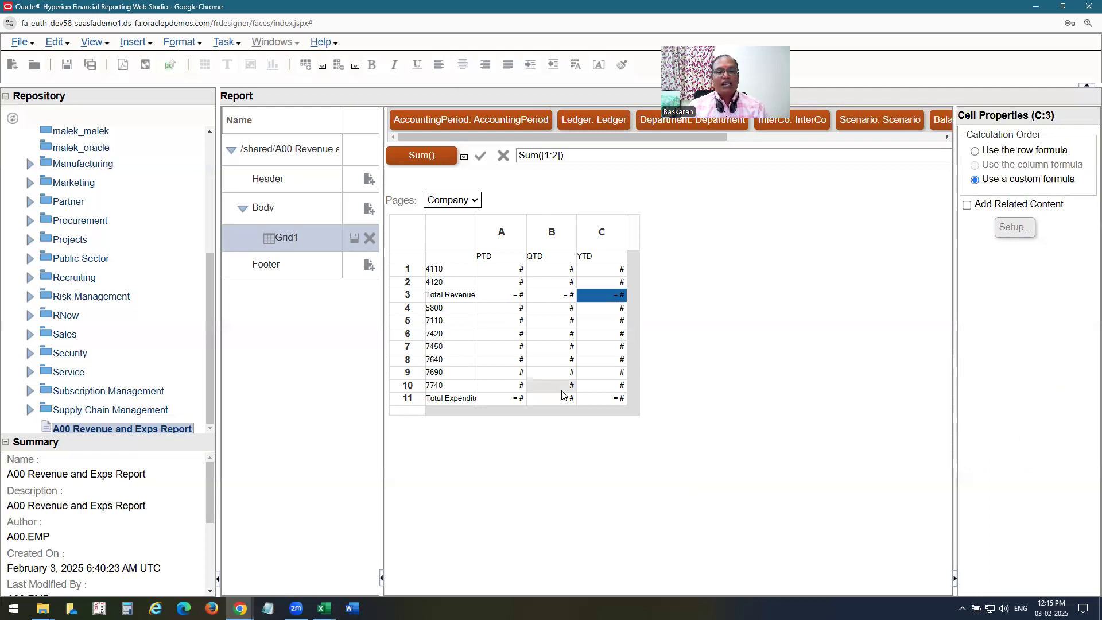
{"action": "left_click_drag", "start_coordinate": [574, 155], "coordinate": [426, 154]}
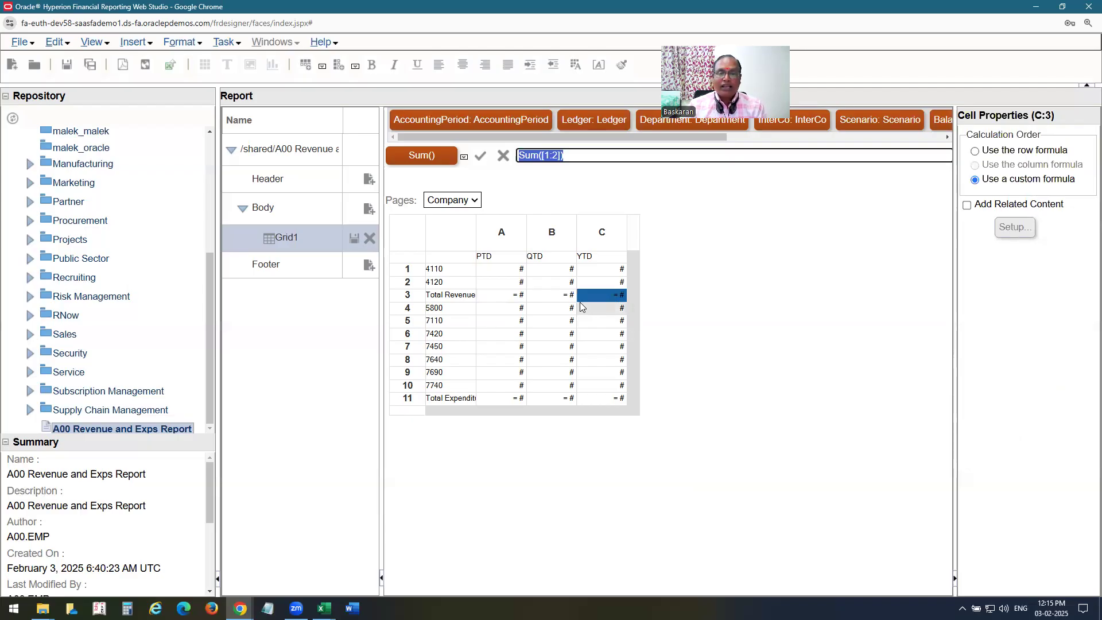
{"action": "left_click", "coordinate": [560, 295]}
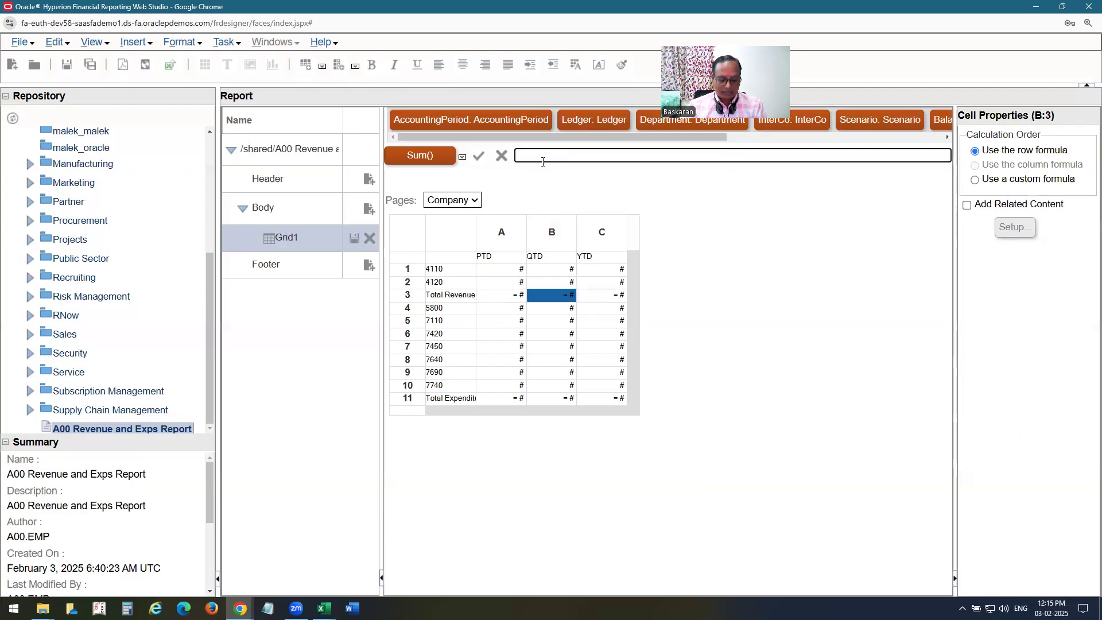
{"action": "key", "text": "ctrl+v"}
{"action": "left_click", "coordinate": [479, 155]}
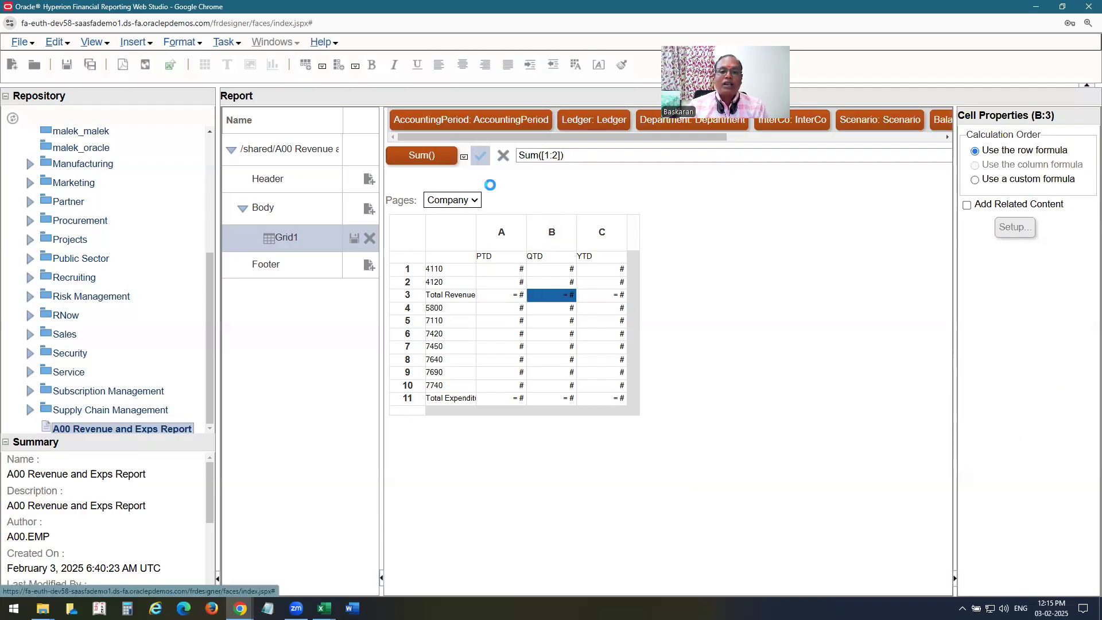
{"action": "left_click", "coordinate": [500, 295]}
{"action": "left_click", "coordinate": [557, 157]}
{"action": "key", "text": "ctrl+v"}
{"action": "left_click", "coordinate": [480, 156]}
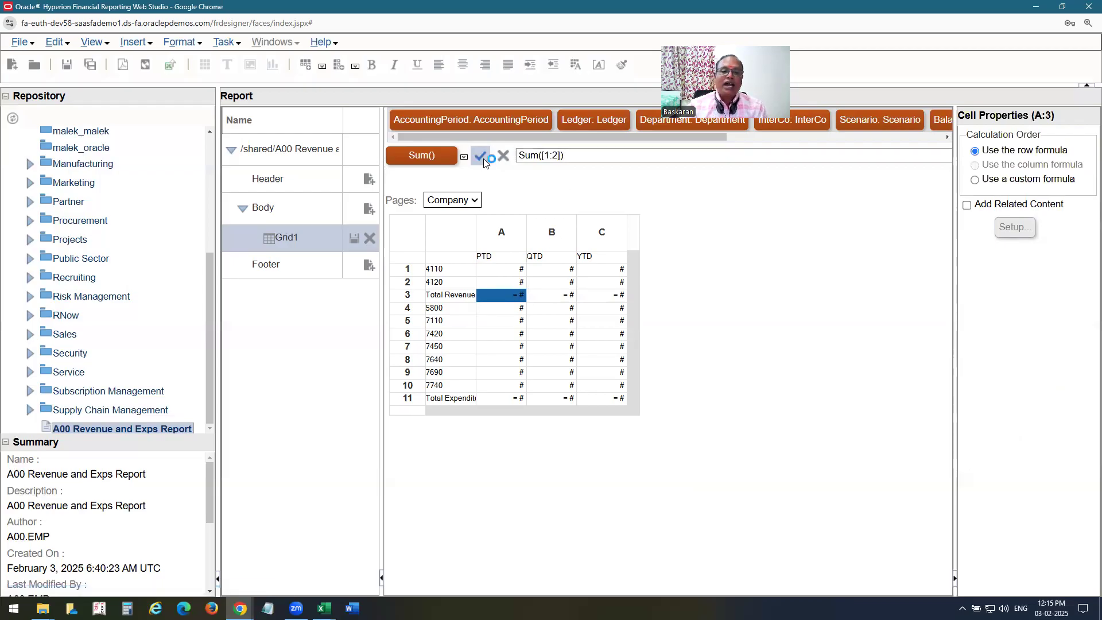
Give the PTD Total Expenditure cell the formula Sum([4:10]).
{"action": "left_click", "coordinate": [602, 399]}
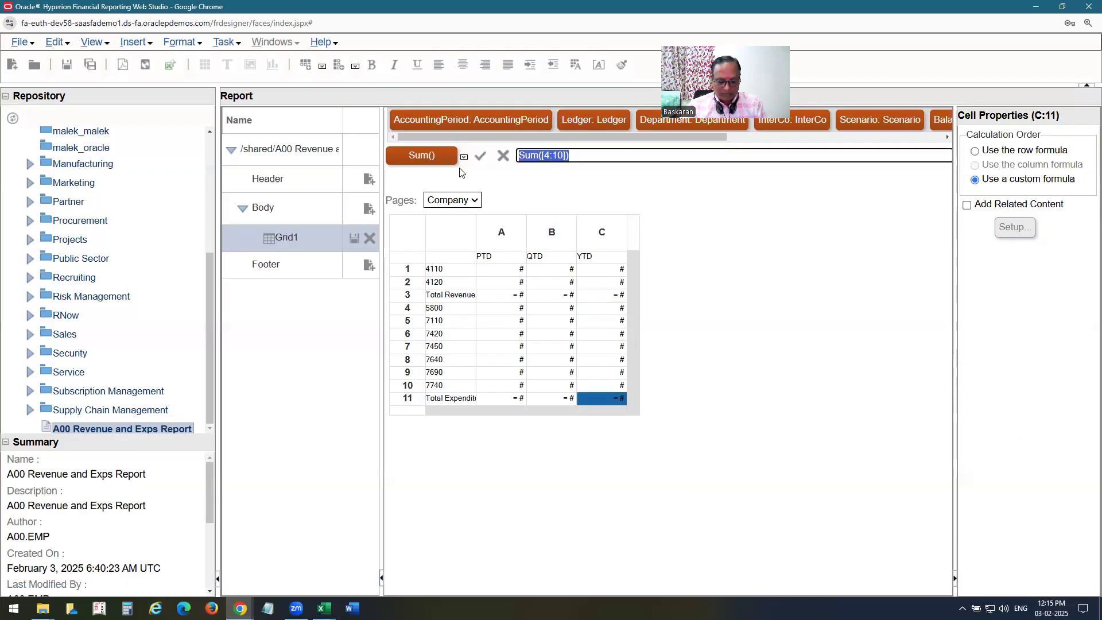
{"action": "left_click", "coordinate": [572, 402]}
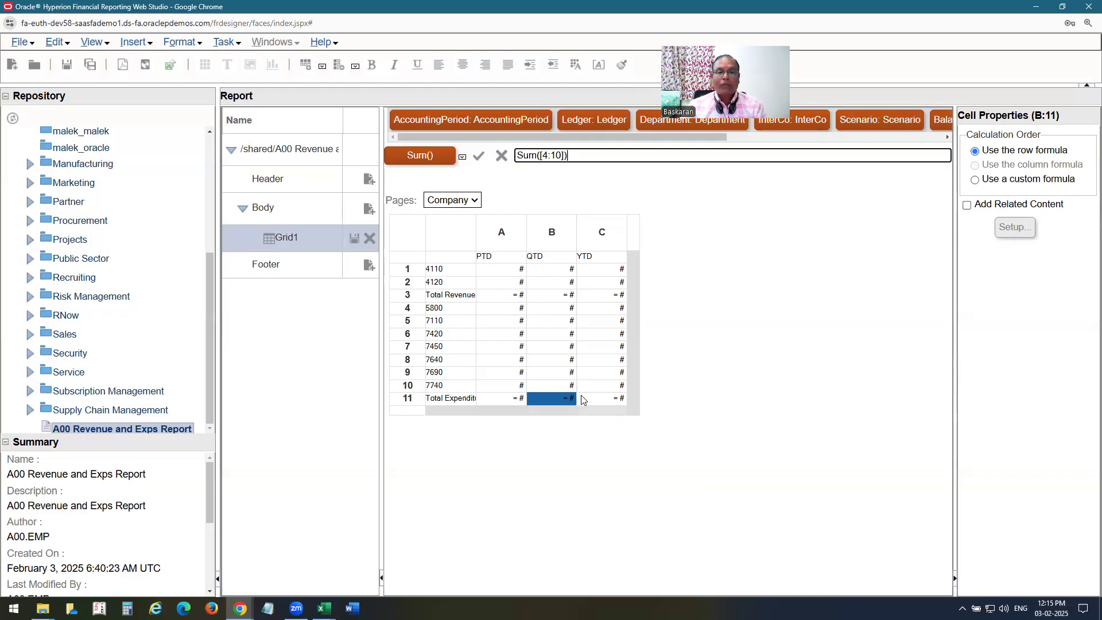
{"action": "left_click", "coordinate": [522, 401]}
{"action": "left_click", "coordinate": [554, 158]}
{"action": "key", "text": "ctrl+v"}
{"action": "left_click", "coordinate": [484, 160]}
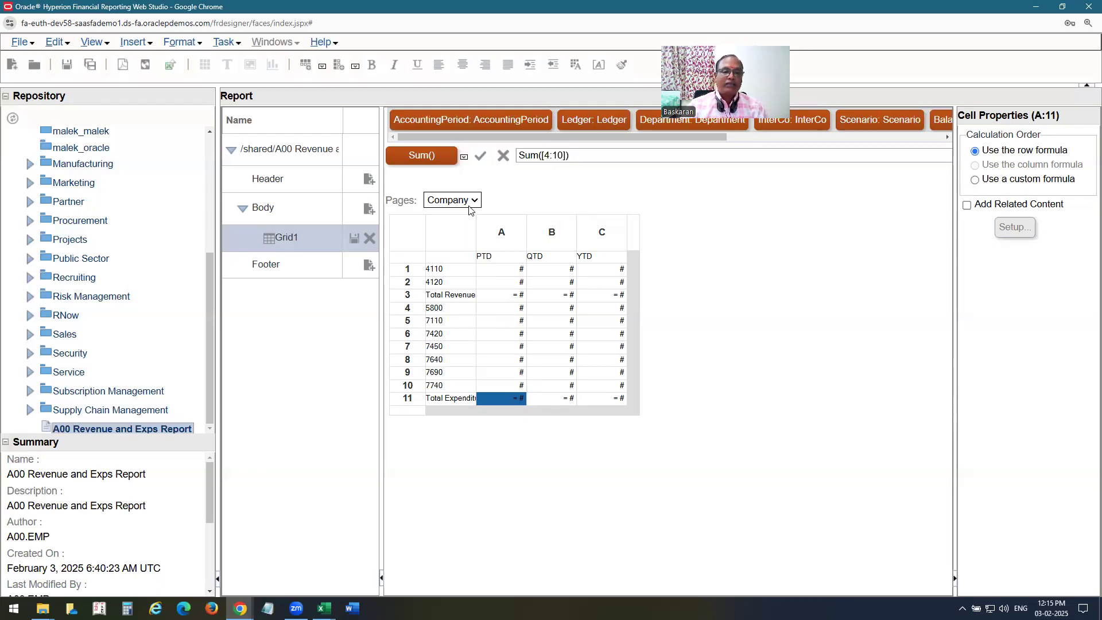
Open the Company page member selection and check company codes in the ledger Excel workbook.
{"action": "left_click", "coordinate": [452, 201]}
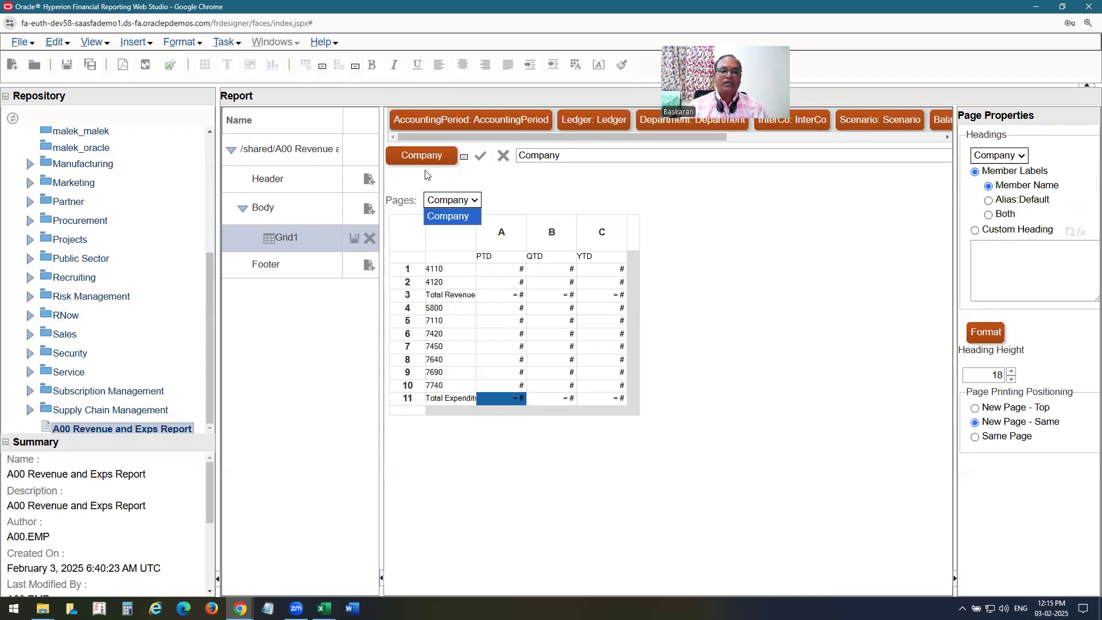
{"action": "left_click", "coordinate": [427, 156]}
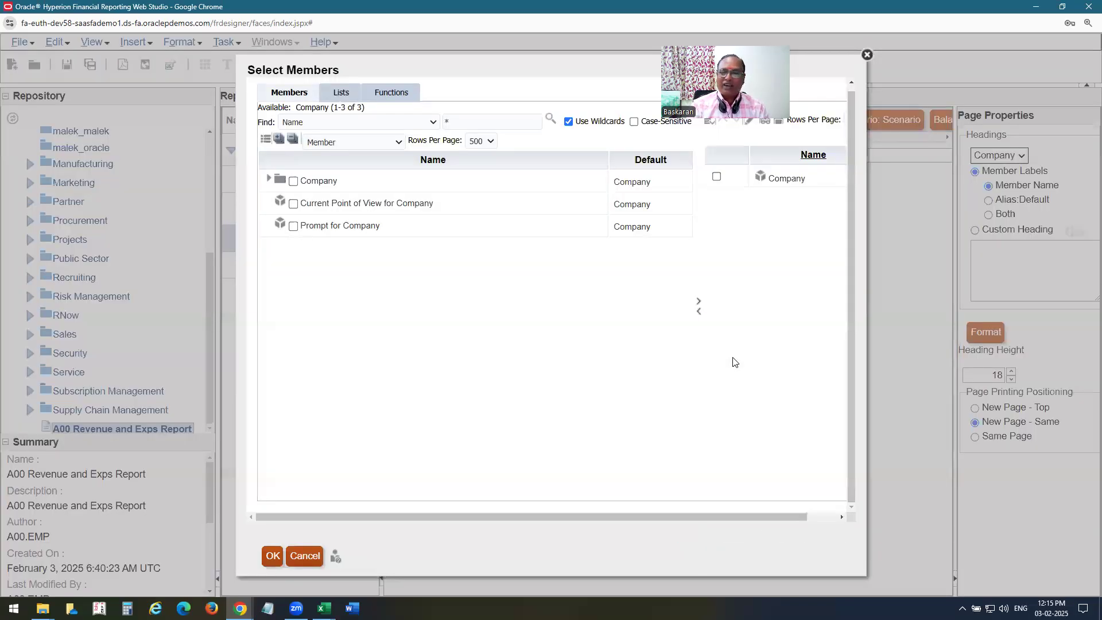
{"action": "left_click", "coordinate": [324, 608]}
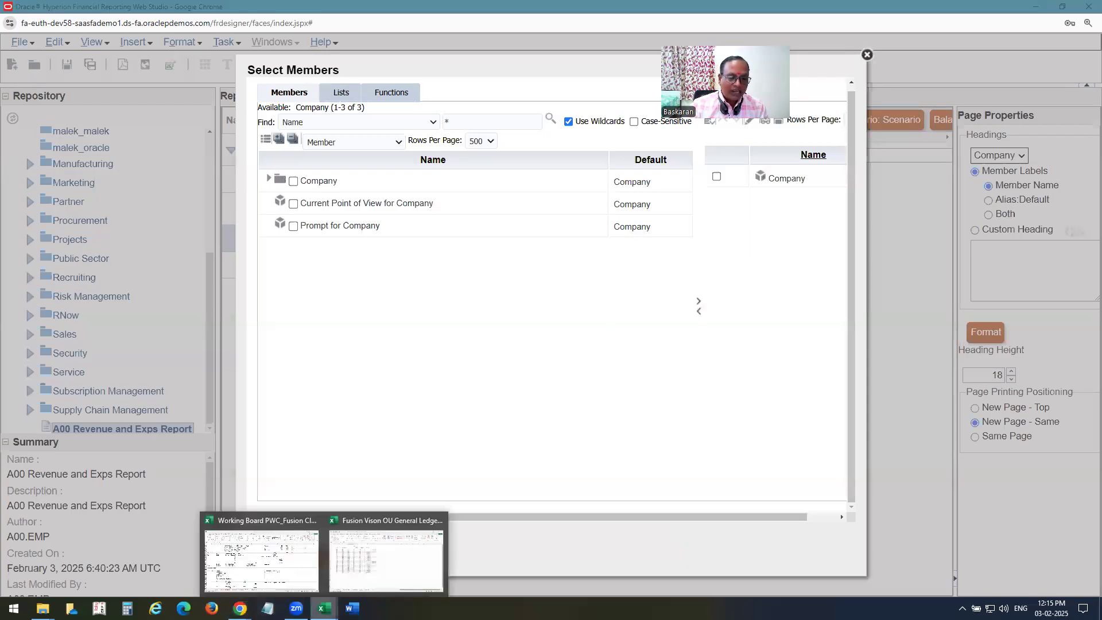
{"action": "left_click", "coordinate": [360, 578]}
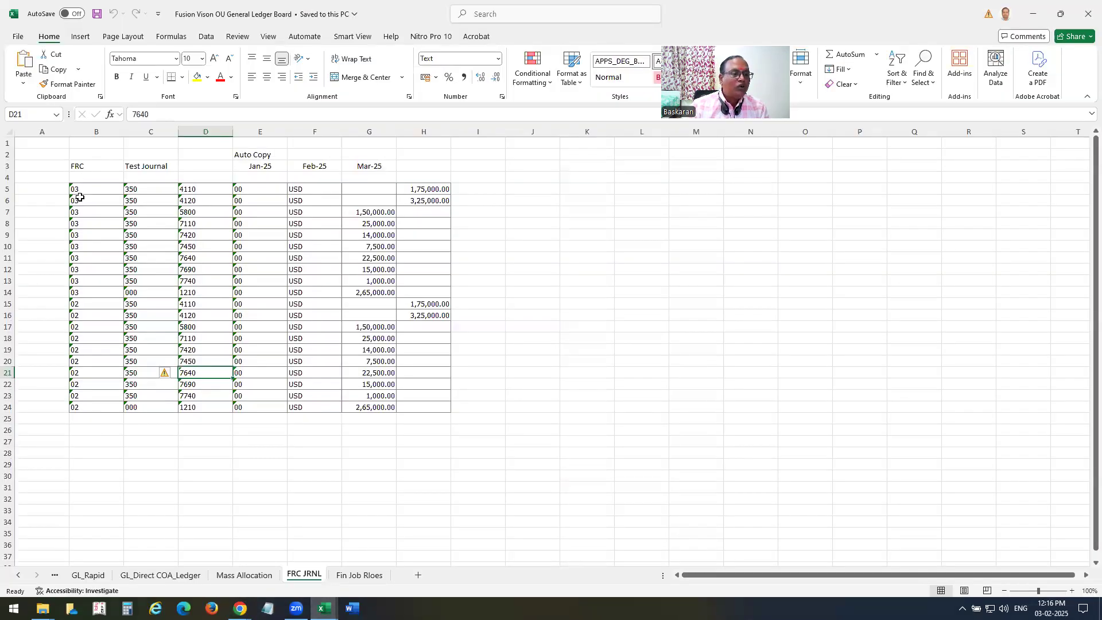
{"action": "key", "text": "alt+Tab"}
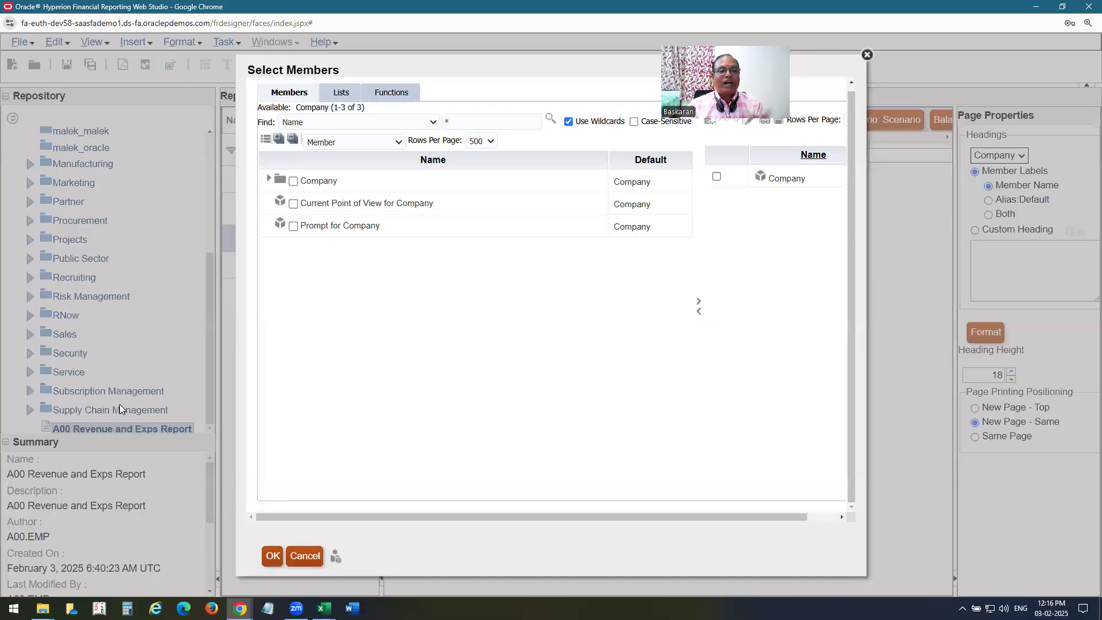
Add company values 02 and 03 as pages and remove the Company top member.
{"action": "left_click", "coordinate": [268, 179]}
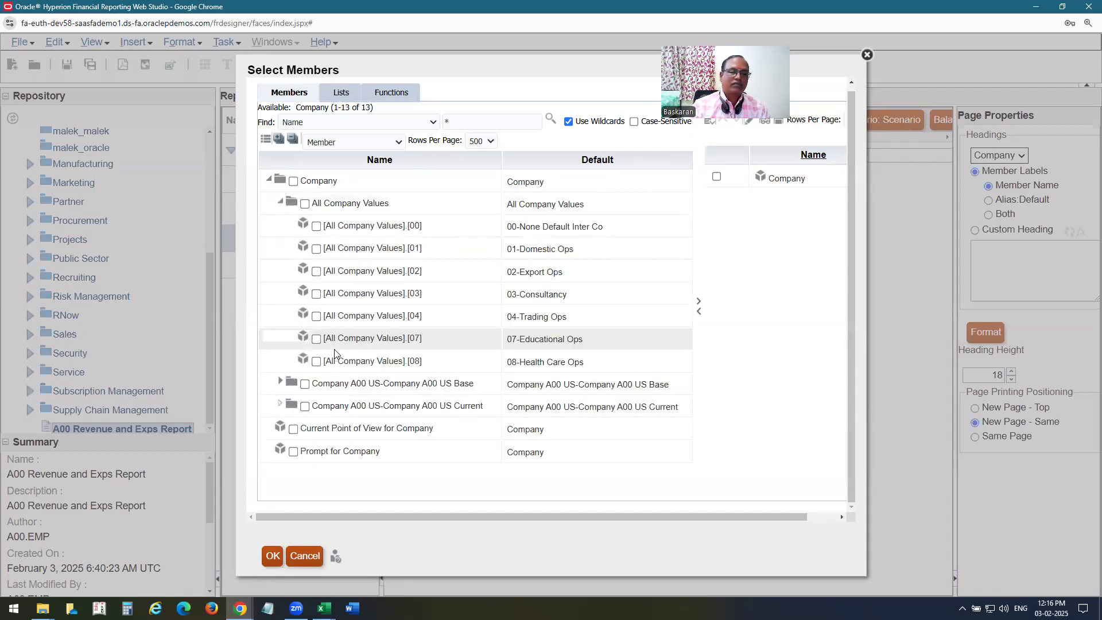
{"action": "left_click", "coordinate": [316, 272]}
{"action": "left_click", "coordinate": [698, 301]}
{"action": "left_click", "coordinate": [716, 177]}
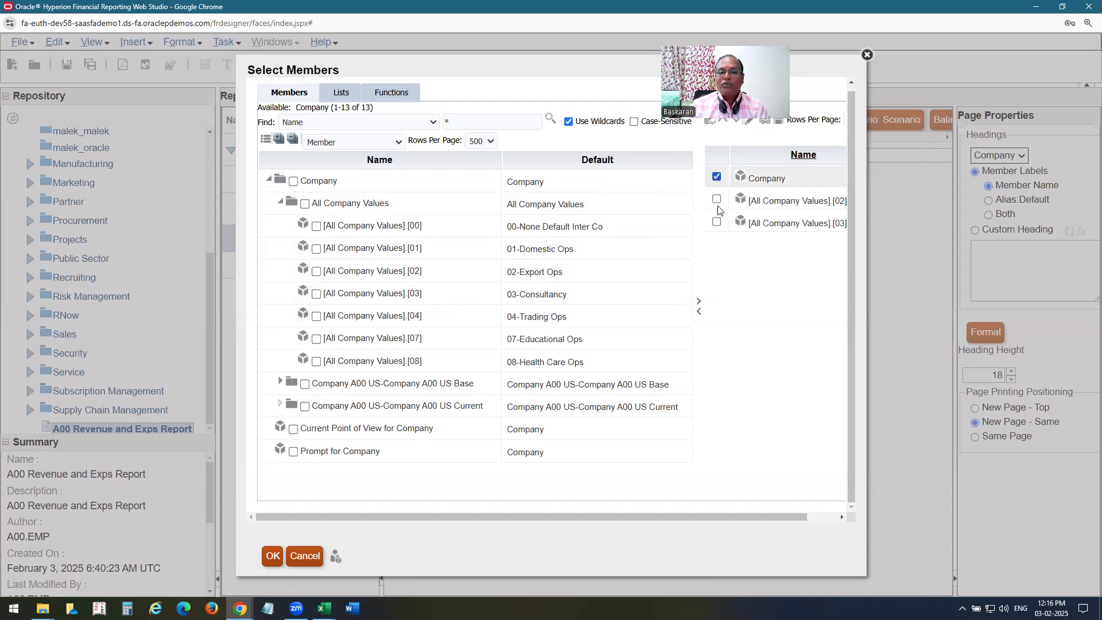
{"action": "left_click", "coordinate": [699, 313]}
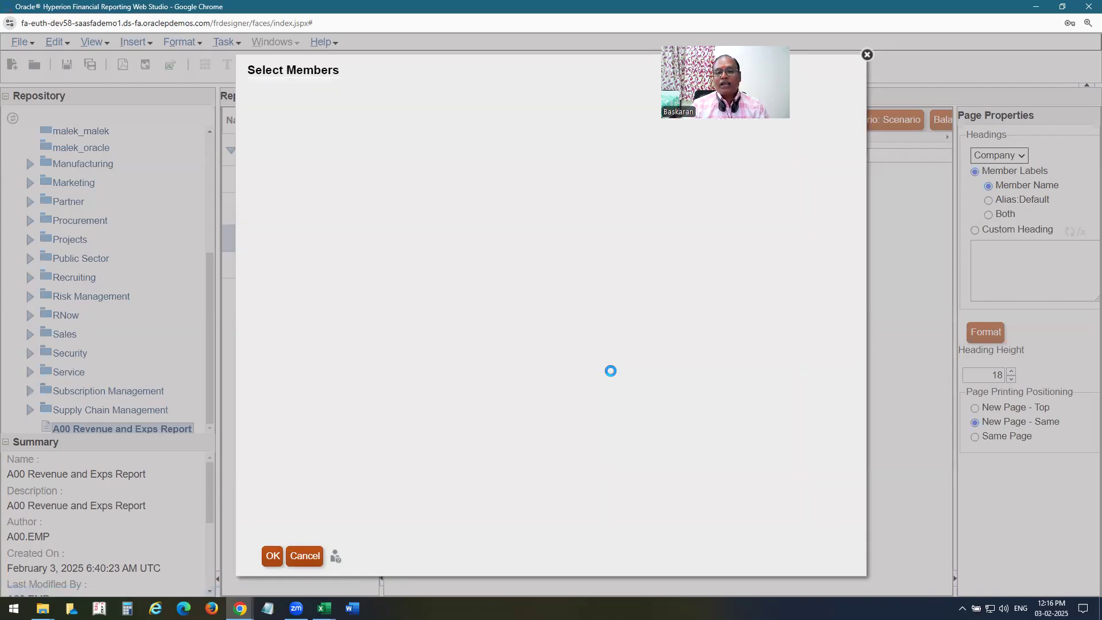
{"action": "left_click", "coordinate": [272, 556]}
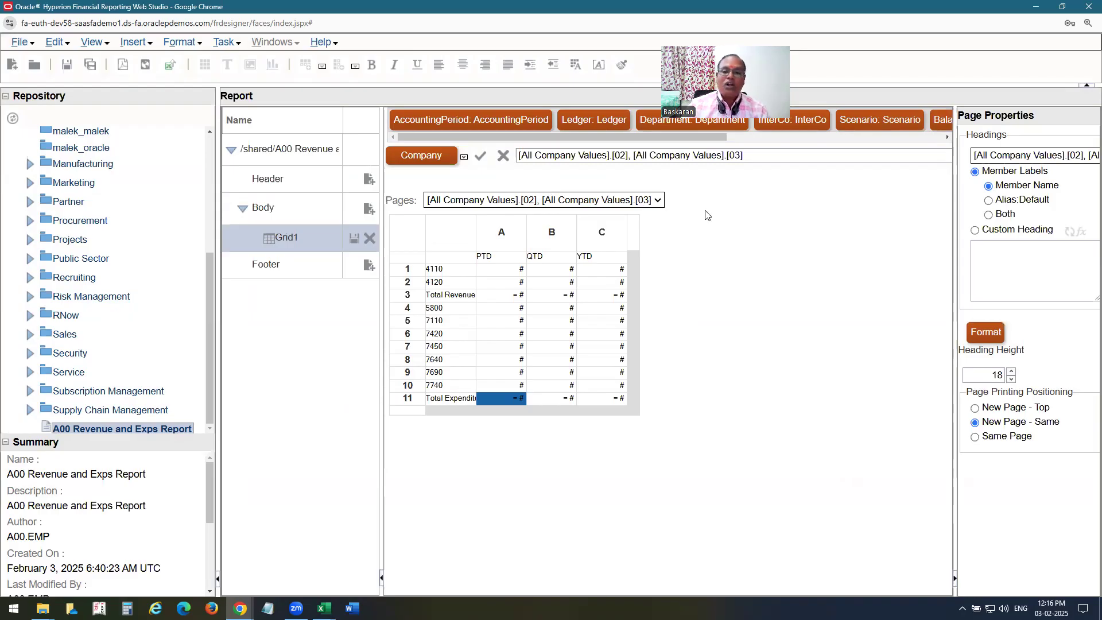
Review the Company 02 and 03 page members without changes, then save the report.
{"action": "left_click", "coordinate": [436, 162]}
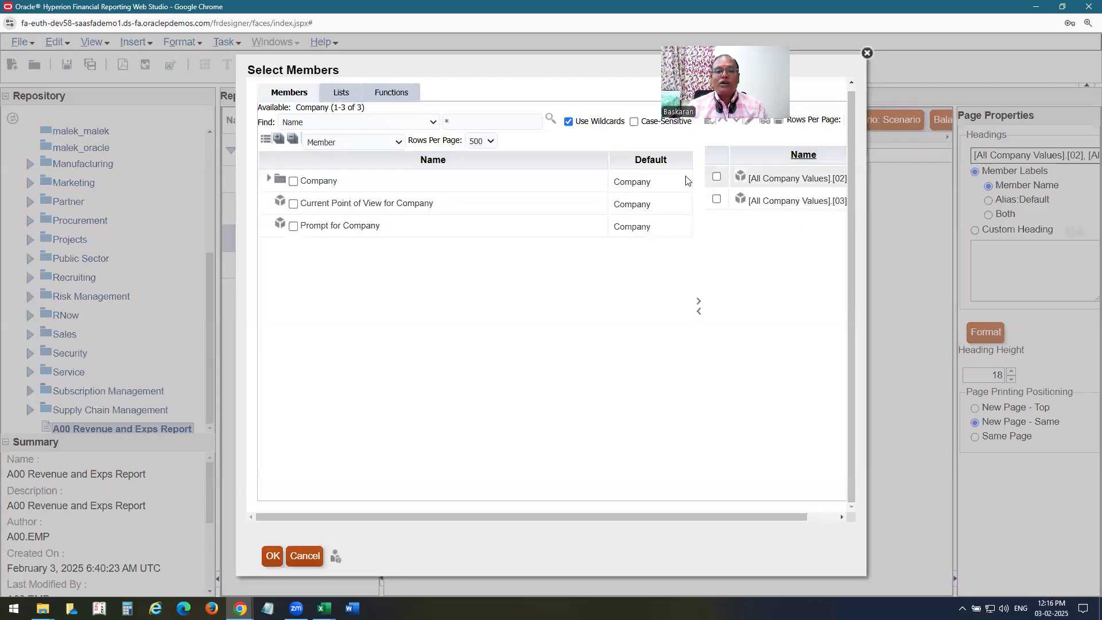
{"action": "left_click_drag", "start_coordinate": [750, 517], "coordinate": [780, 517]}
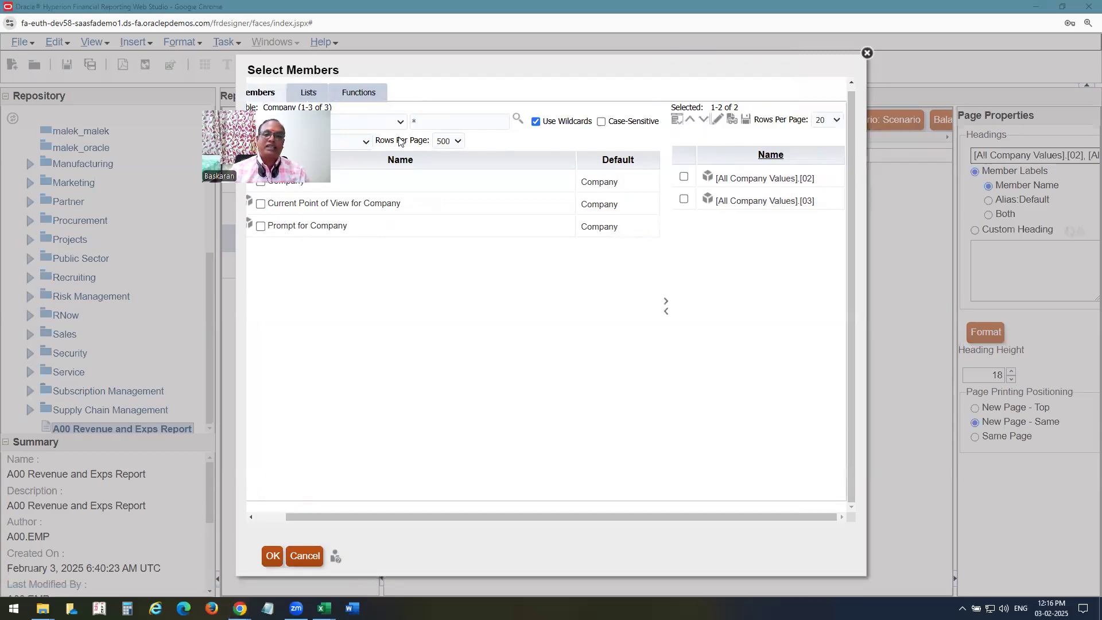
{"action": "left_click", "coordinate": [867, 55]}
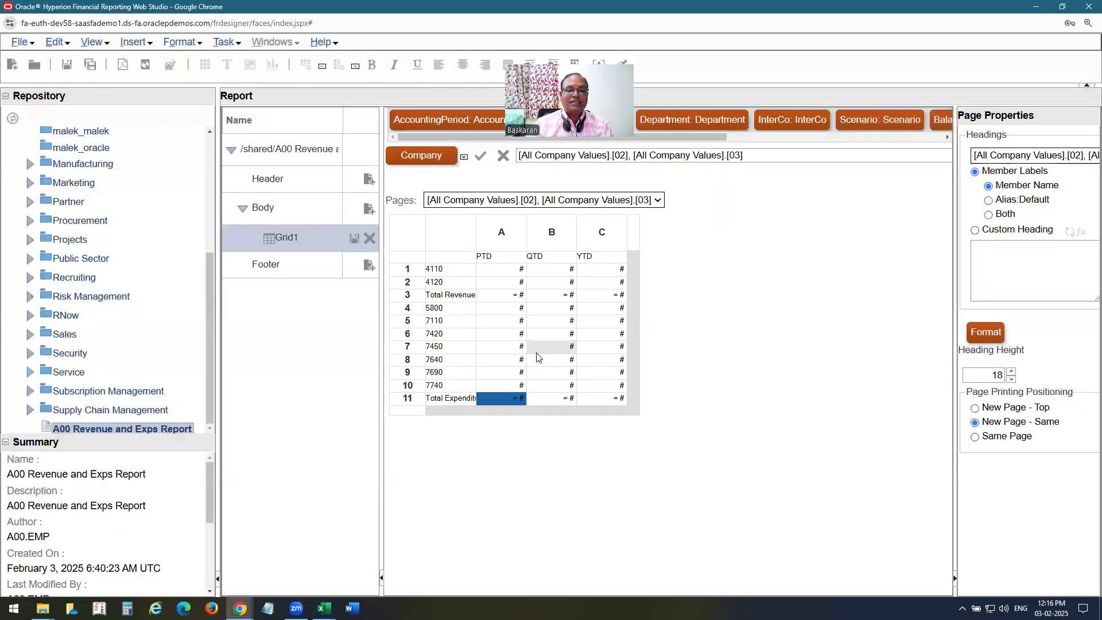
{"action": "left_click", "coordinate": [67, 64]}
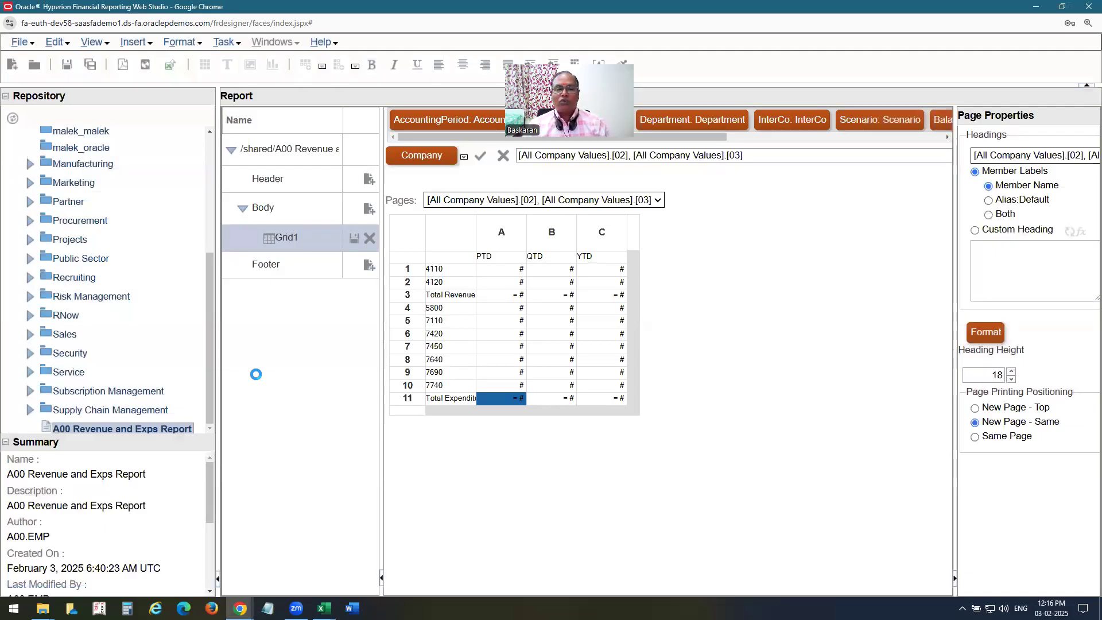
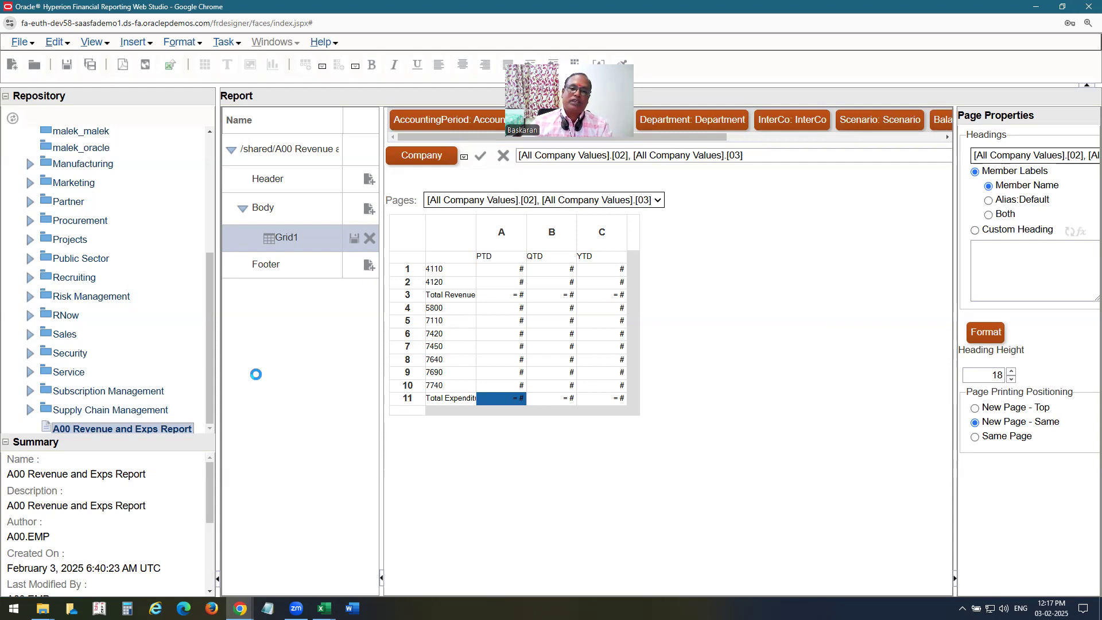
Apply Jan-25 (2025 > Qtr1-25) as the AccountingPeriod member, then move to the Ledger dimension.
{"action": "left_click", "coordinate": [466, 119]}
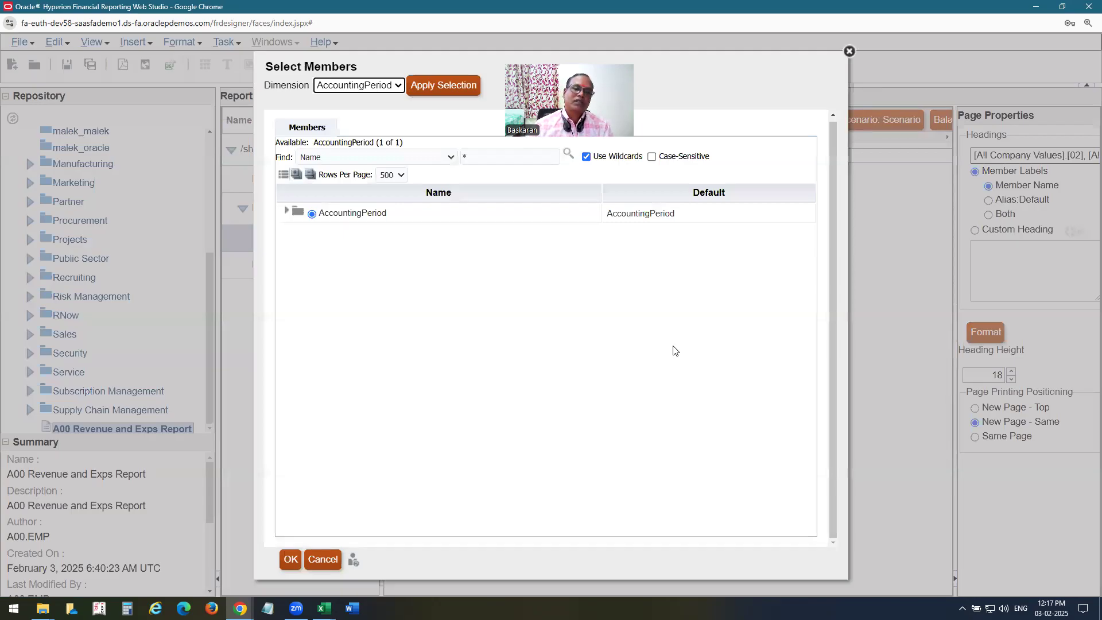
{"action": "left_click", "coordinate": [287, 211]}
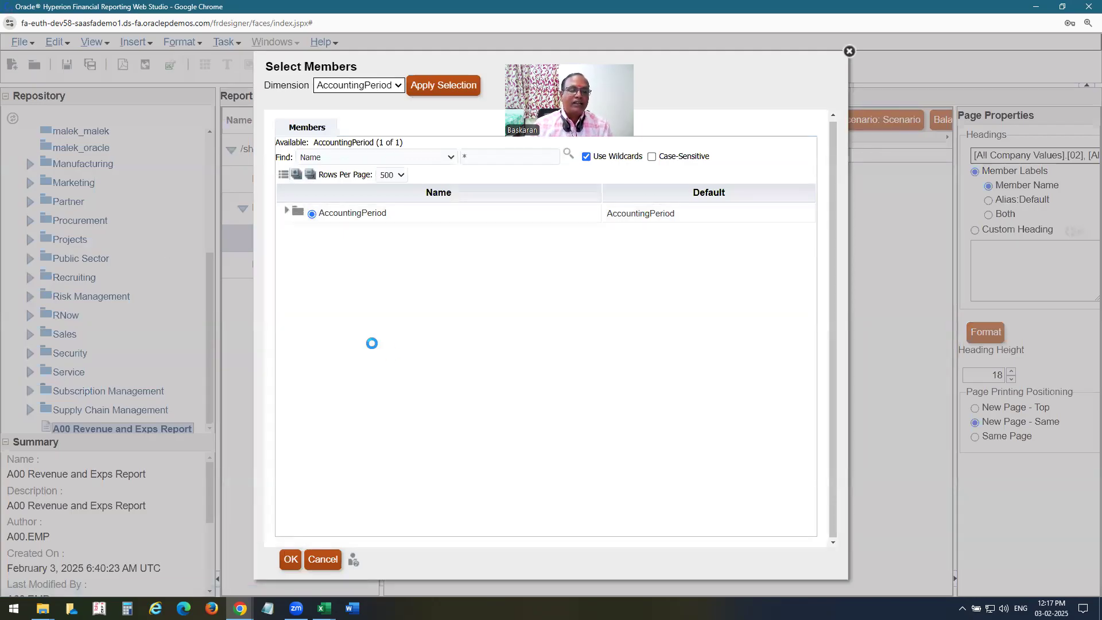
{"action": "left_click", "coordinate": [298, 293]}
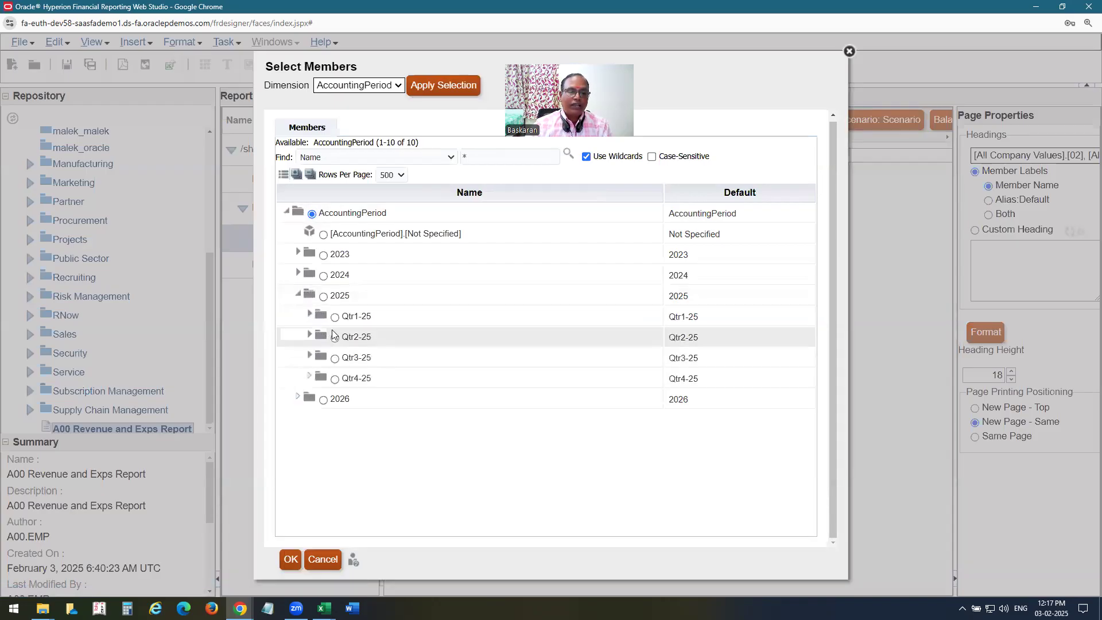
{"action": "left_click", "coordinate": [309, 314]}
{"action": "left_click", "coordinate": [346, 337]}
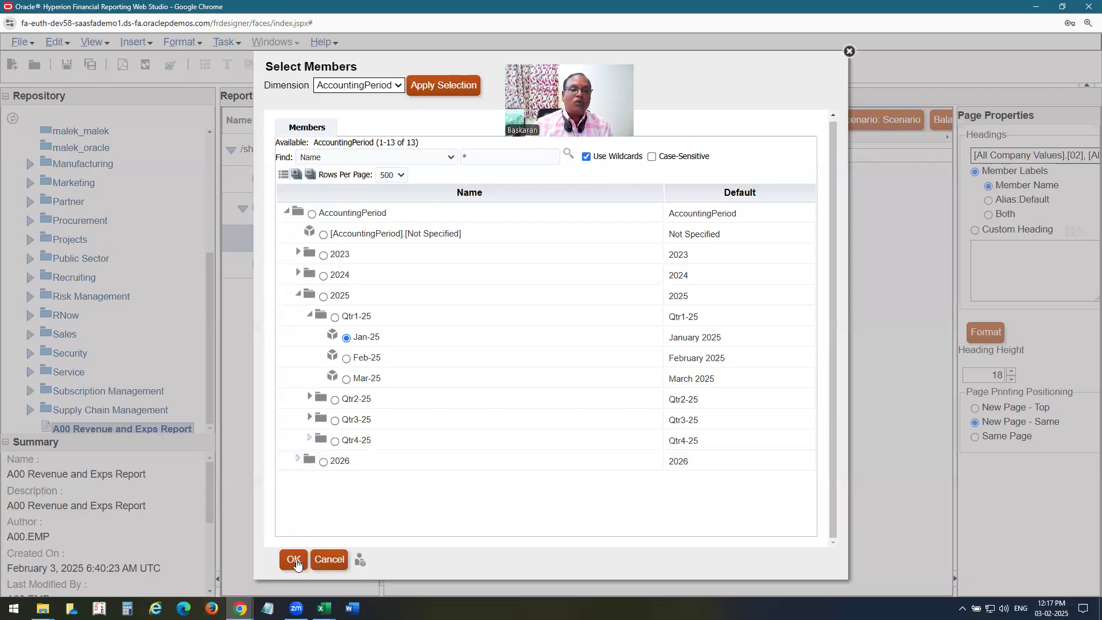
{"action": "left_click", "coordinate": [442, 86]}
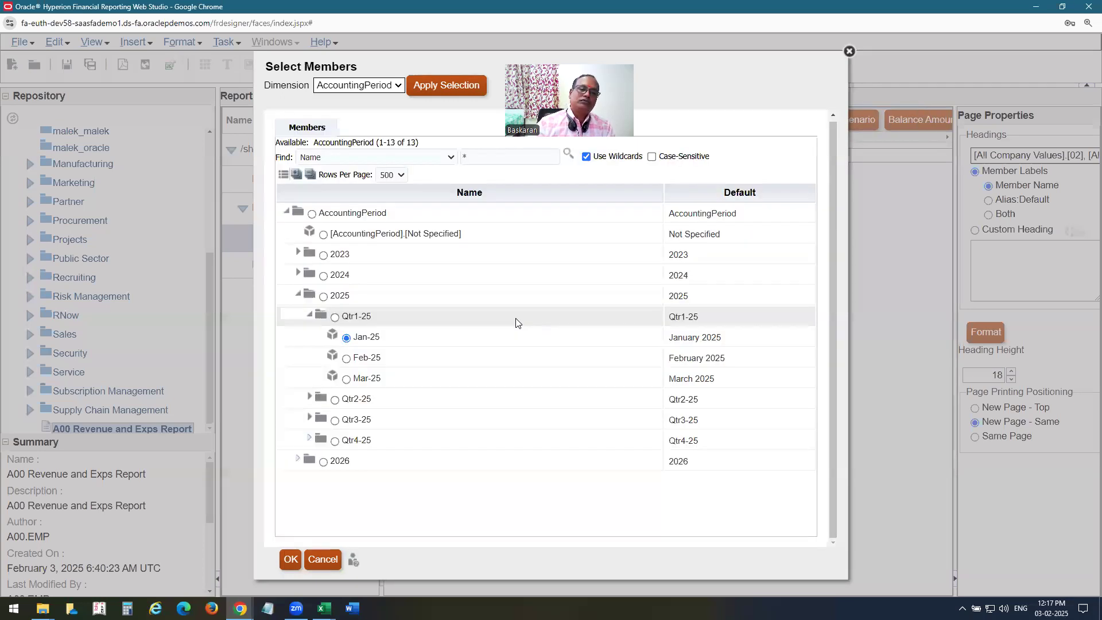
{"action": "left_click", "coordinate": [380, 86]}
{"action": "left_click", "coordinate": [350, 116]}
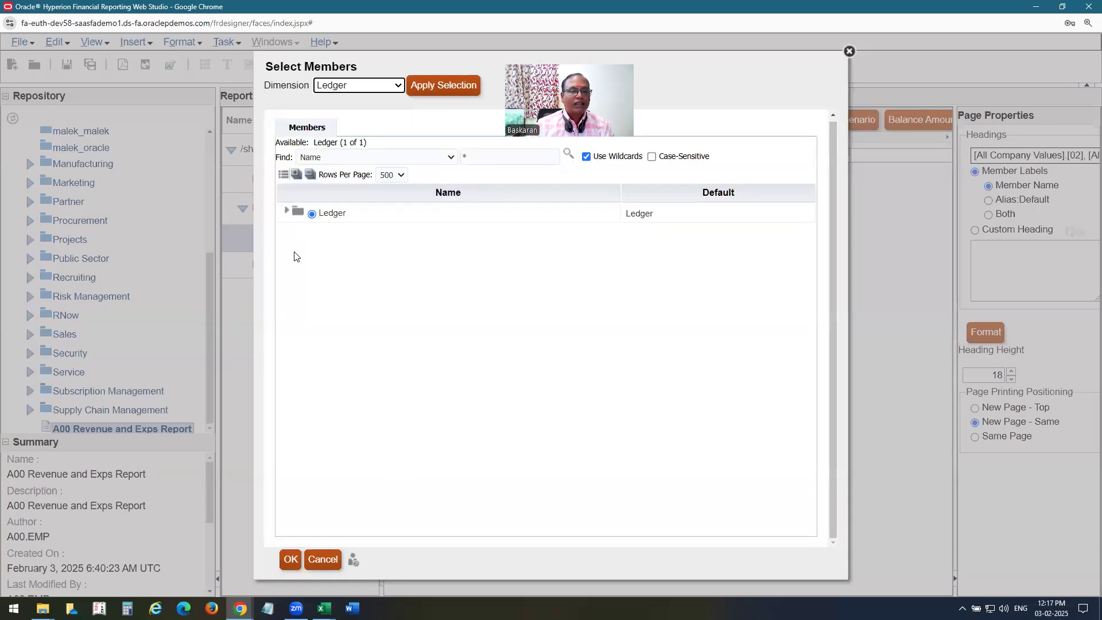
Expand All Ledgers, apply department 350 (Sales - Export), and cross-check it in the Excel workbook.
{"action": "left_click", "coordinate": [287, 212]}
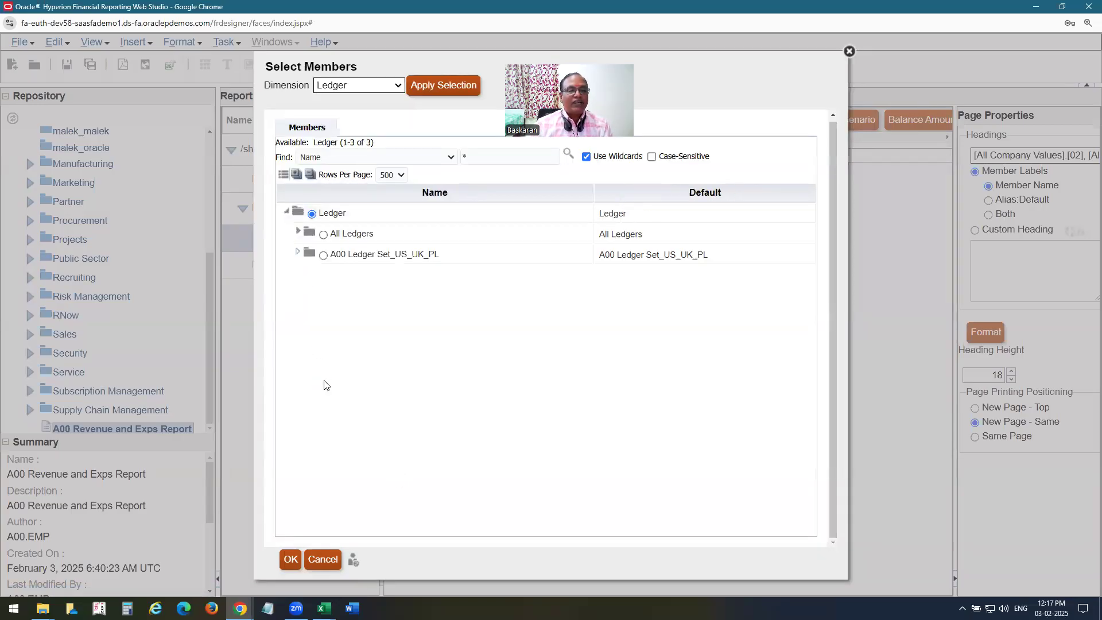
{"action": "left_click", "coordinate": [299, 233]}
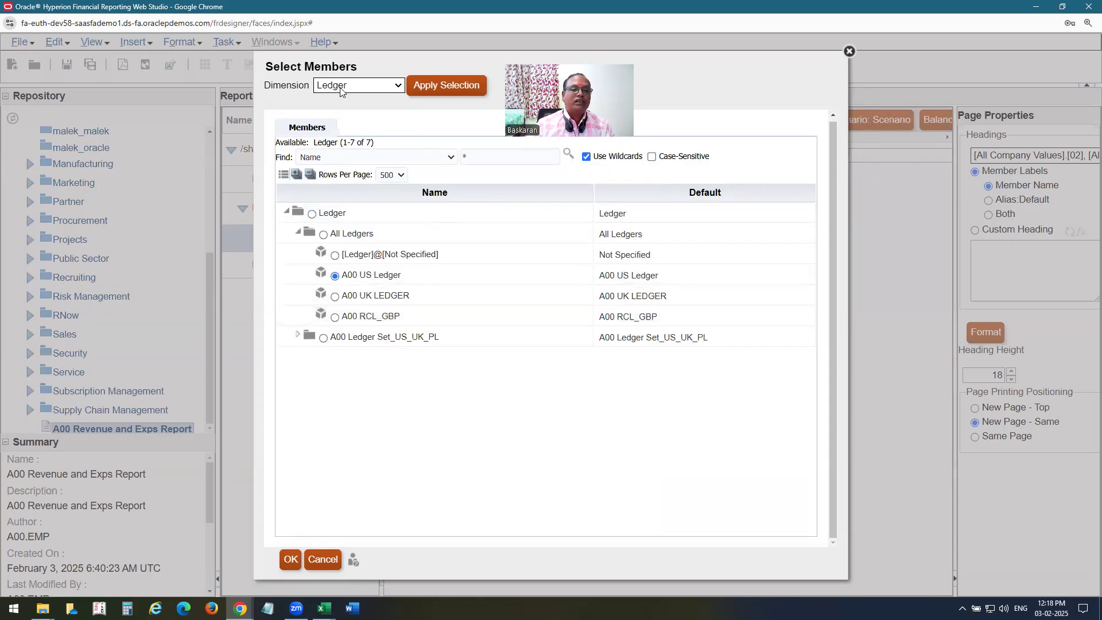
{"action": "left_click", "coordinate": [340, 91]}
{"action": "left_click", "coordinate": [339, 136]}
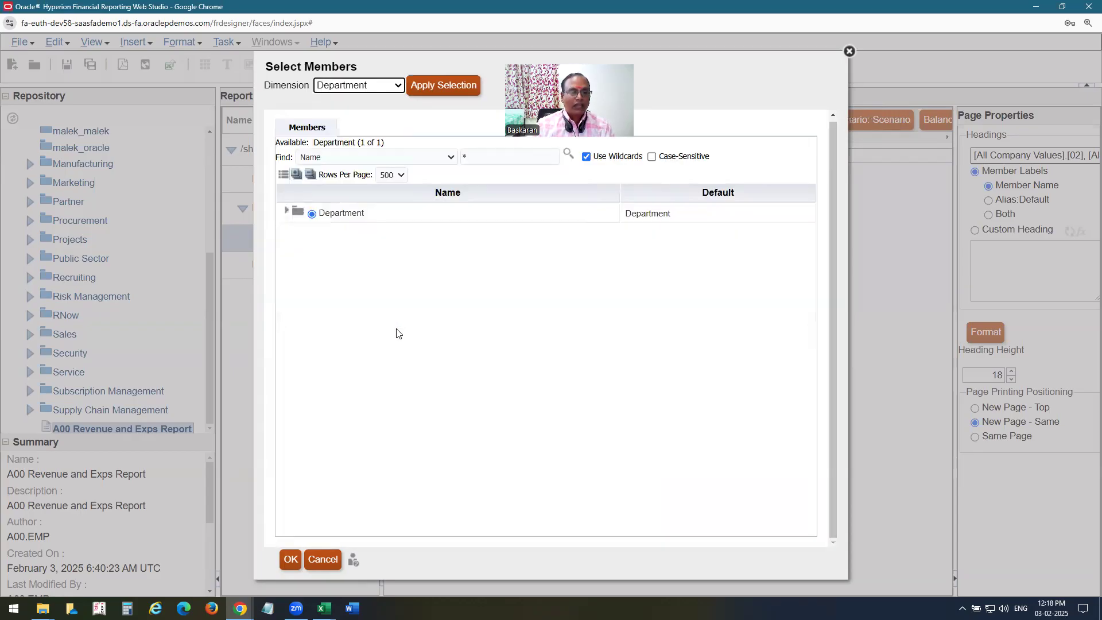
{"action": "left_click", "coordinate": [286, 211]}
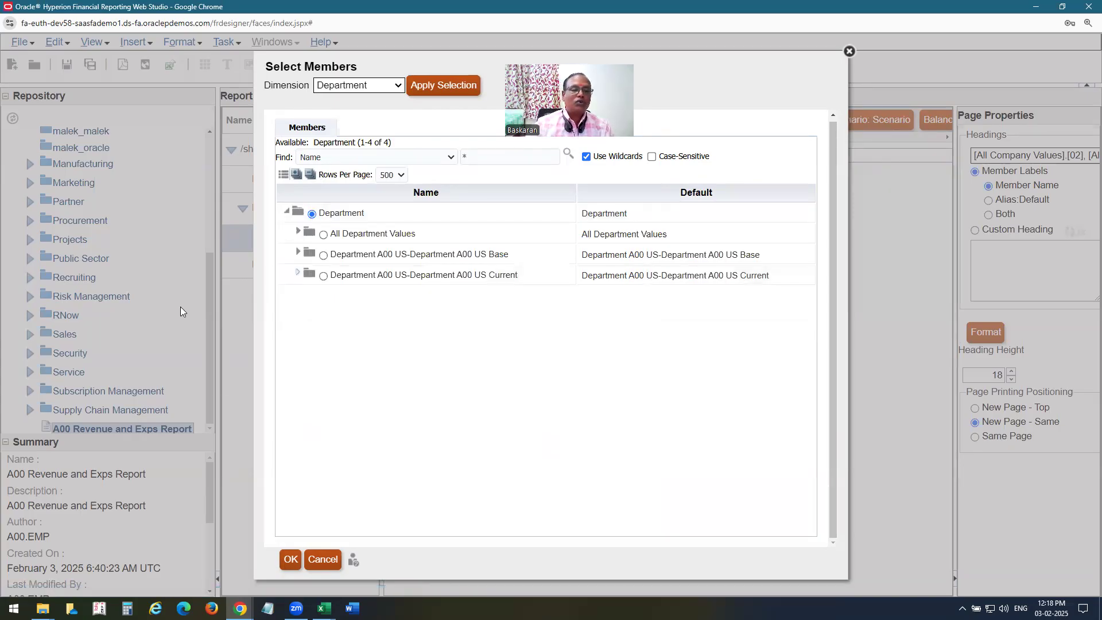
{"action": "left_click", "coordinate": [298, 232]}
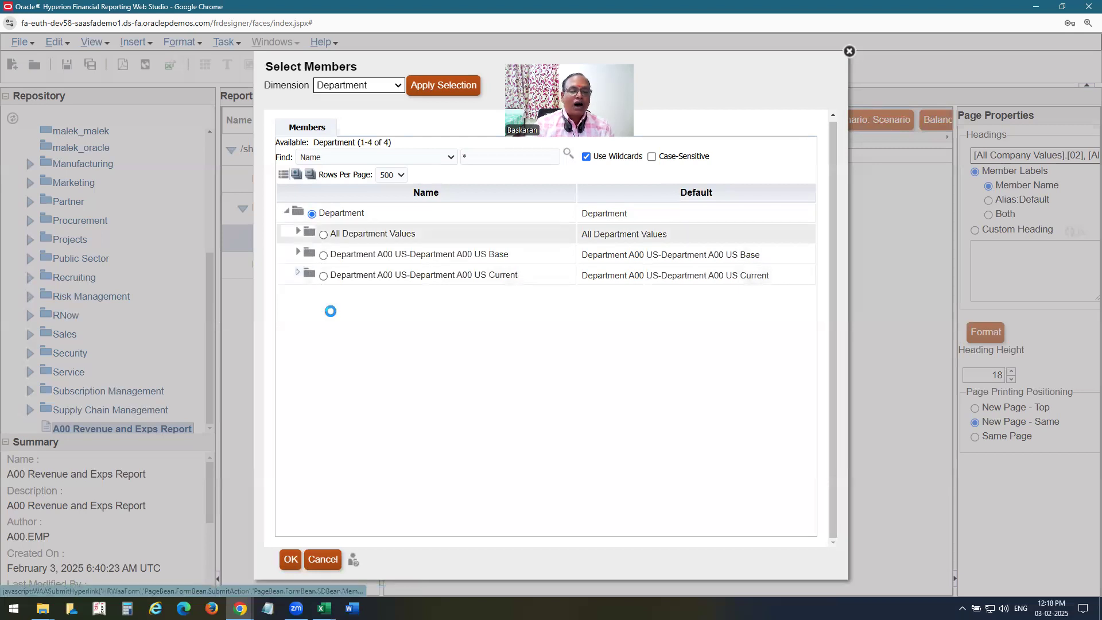
{"action": "left_click", "coordinate": [335, 378]}
{"action": "left_click", "coordinate": [457, 83]}
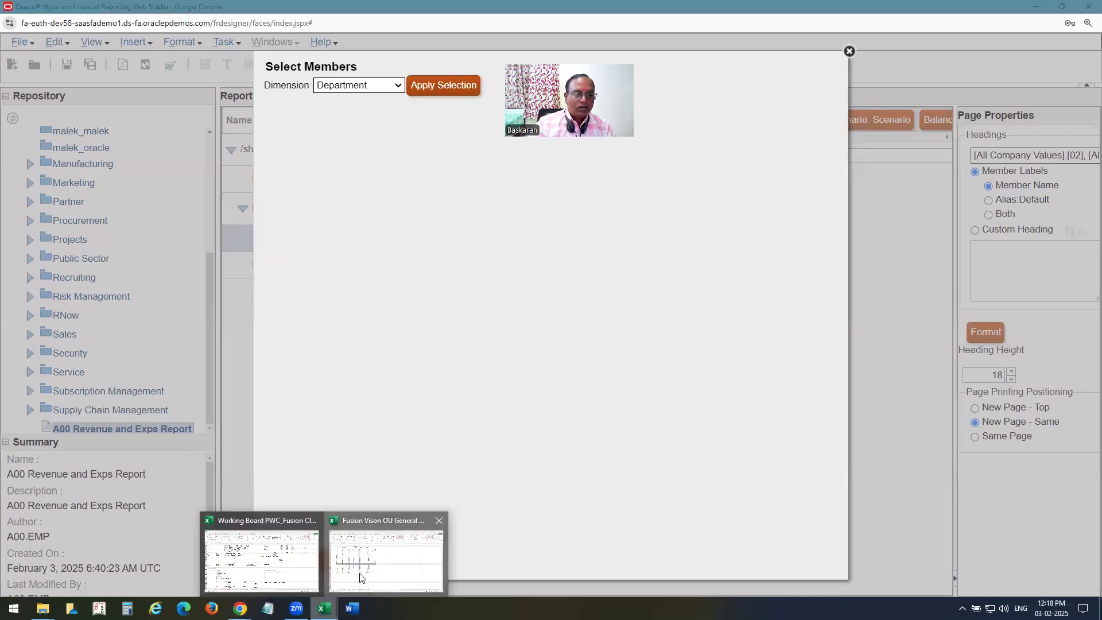
{"action": "left_click", "coordinate": [385, 550]}
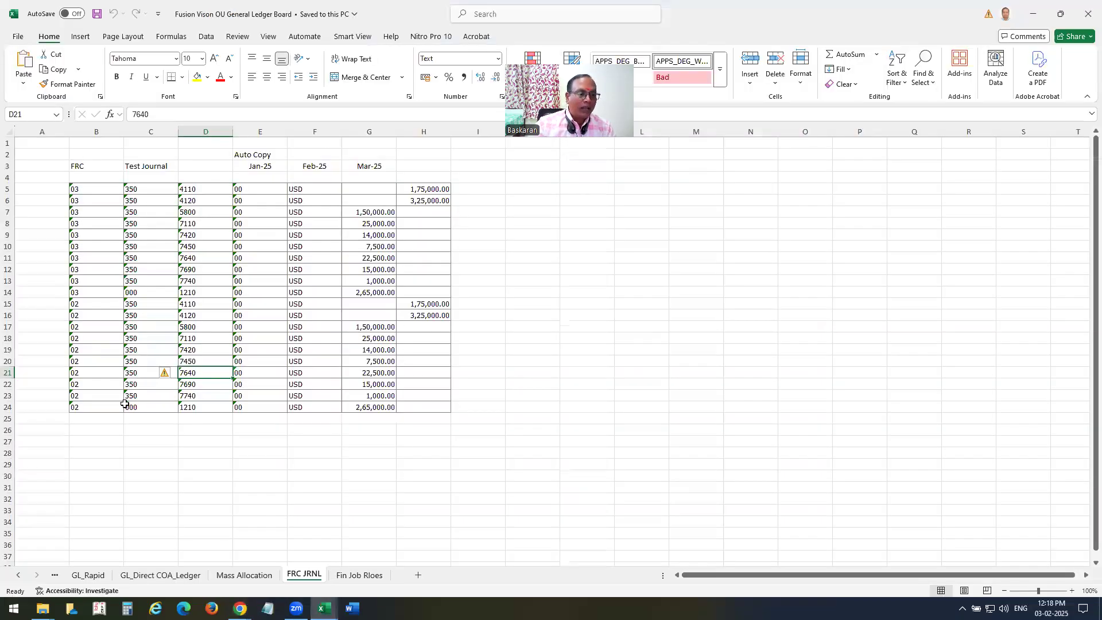
{"action": "left_click", "coordinate": [1033, 14]}
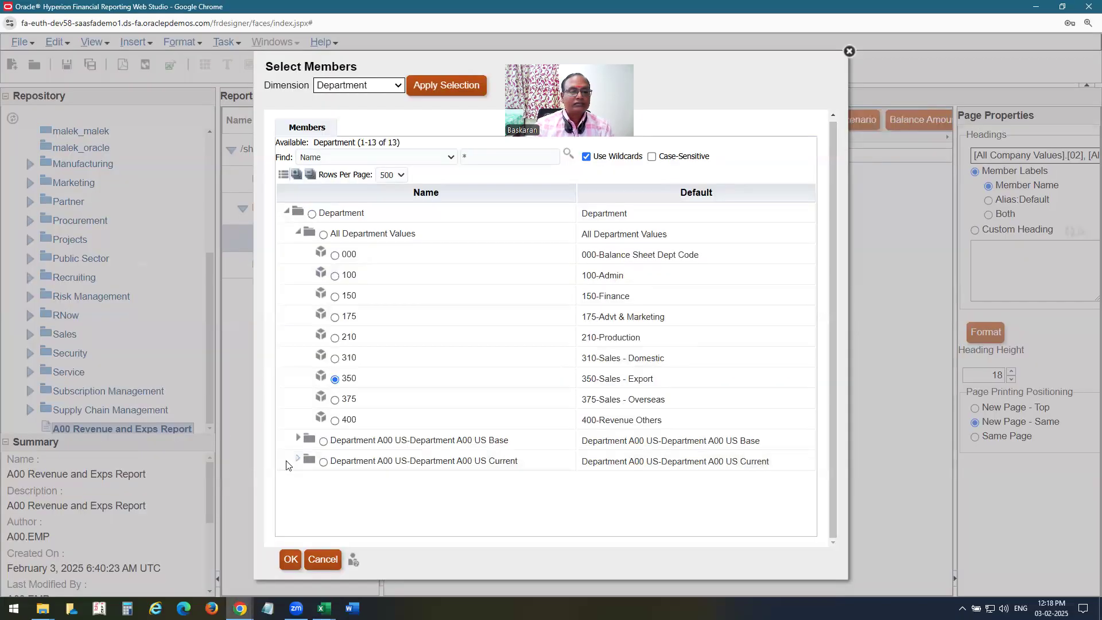
Skip past InterCo, apply Actual as the Scenario member, then go to Balance Amount.
{"action": "left_click", "coordinate": [357, 86]}
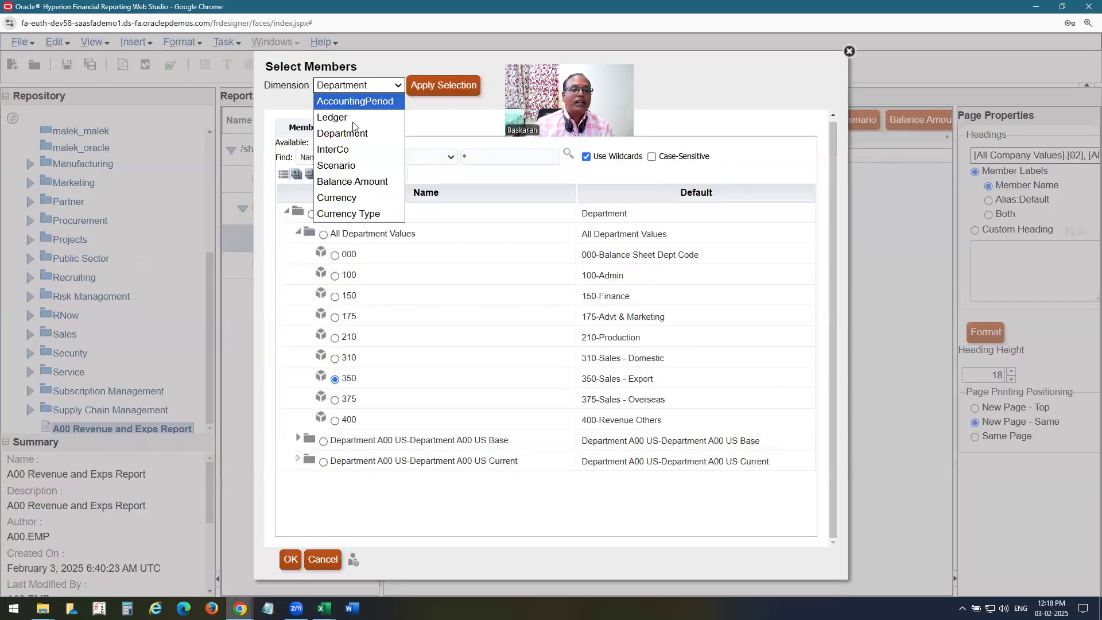
{"action": "left_click", "coordinate": [343, 150]}
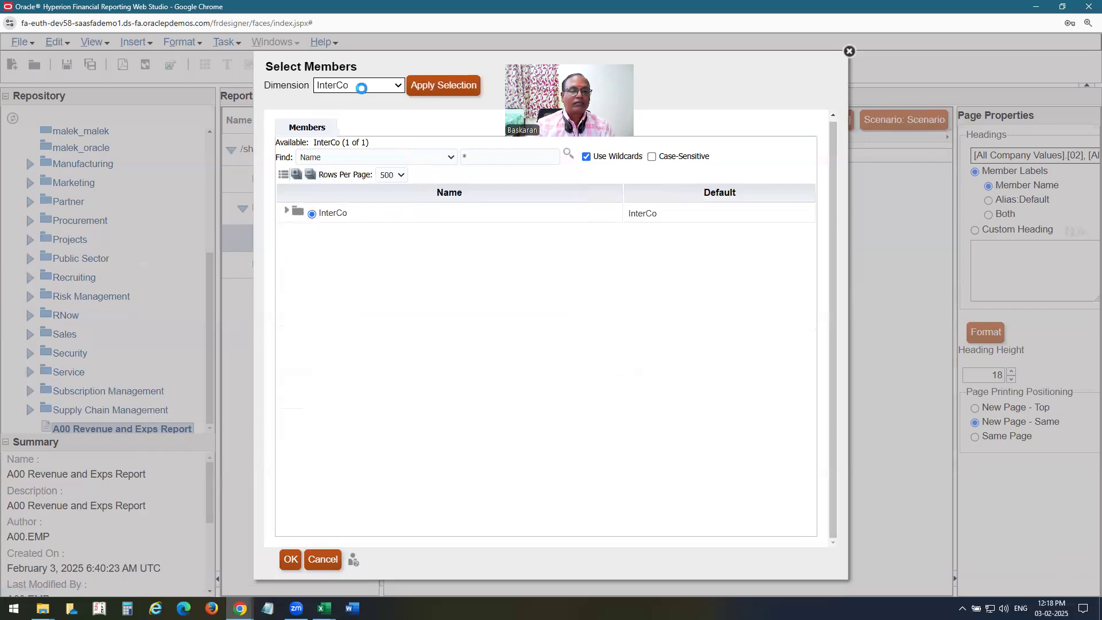
{"action": "left_click", "coordinate": [362, 86]}
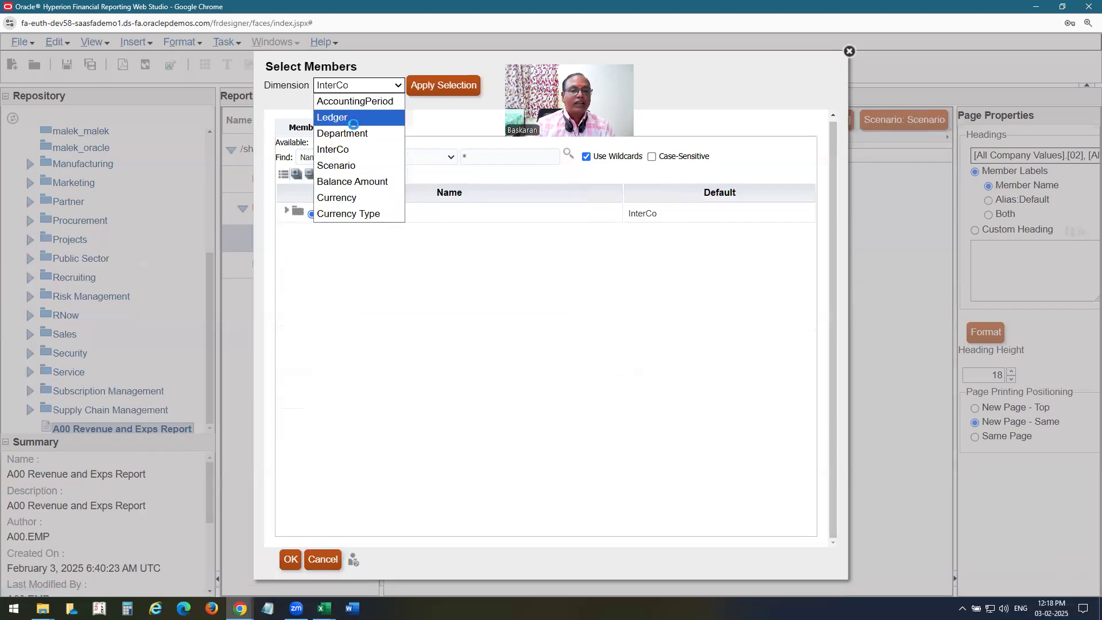
{"action": "left_click", "coordinate": [345, 163]}
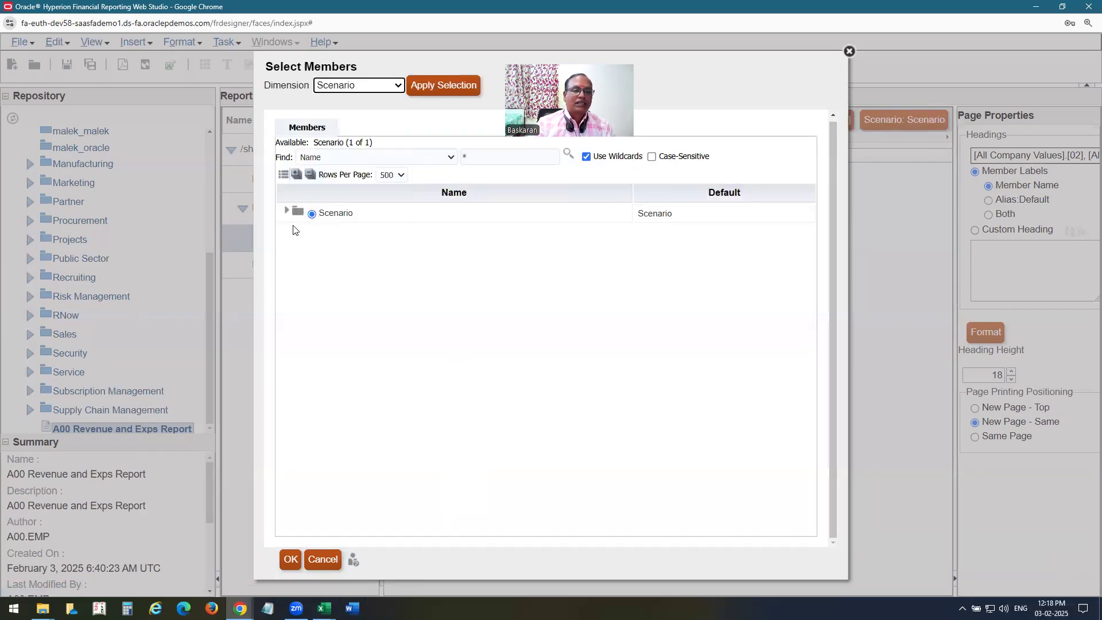
{"action": "left_click", "coordinate": [286, 211]}
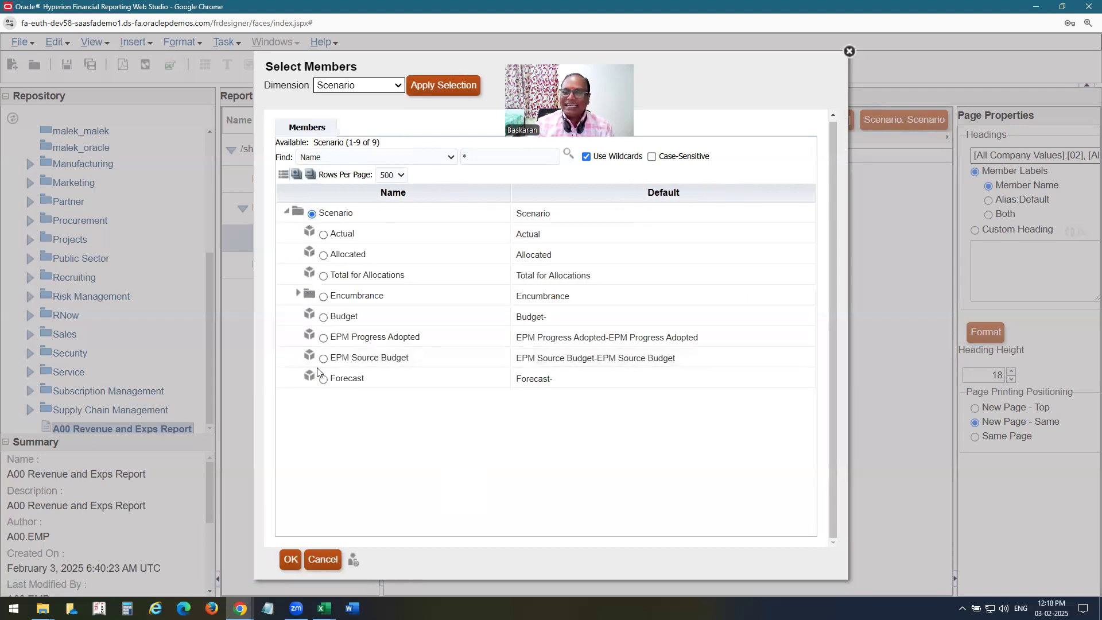
{"action": "left_click", "coordinate": [323, 234]}
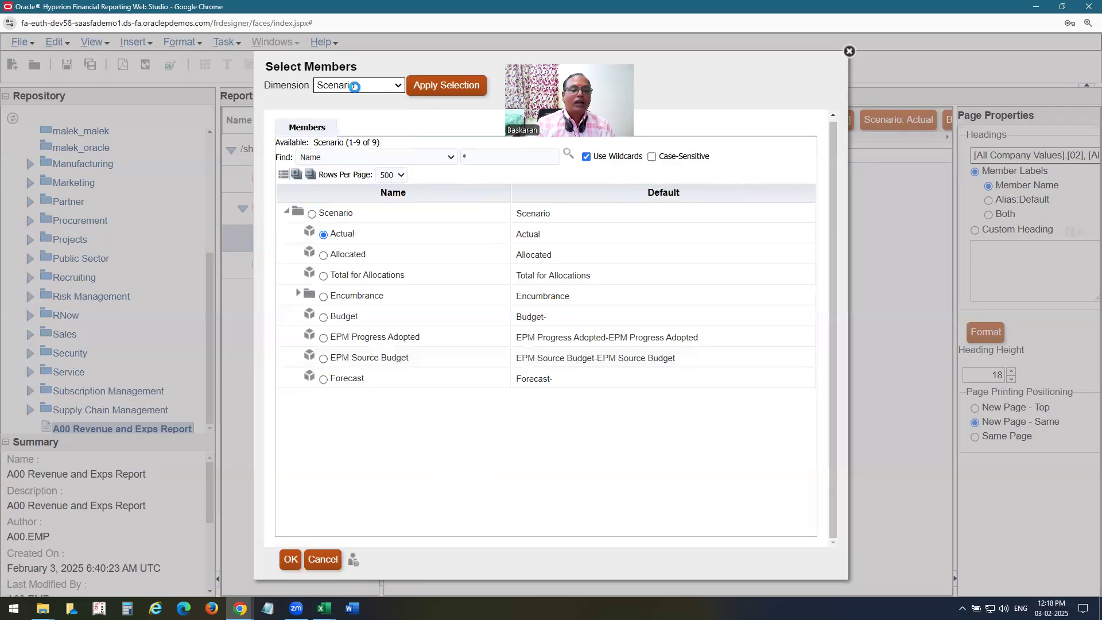
{"action": "left_click", "coordinate": [355, 85]}
{"action": "left_click", "coordinate": [352, 181]}
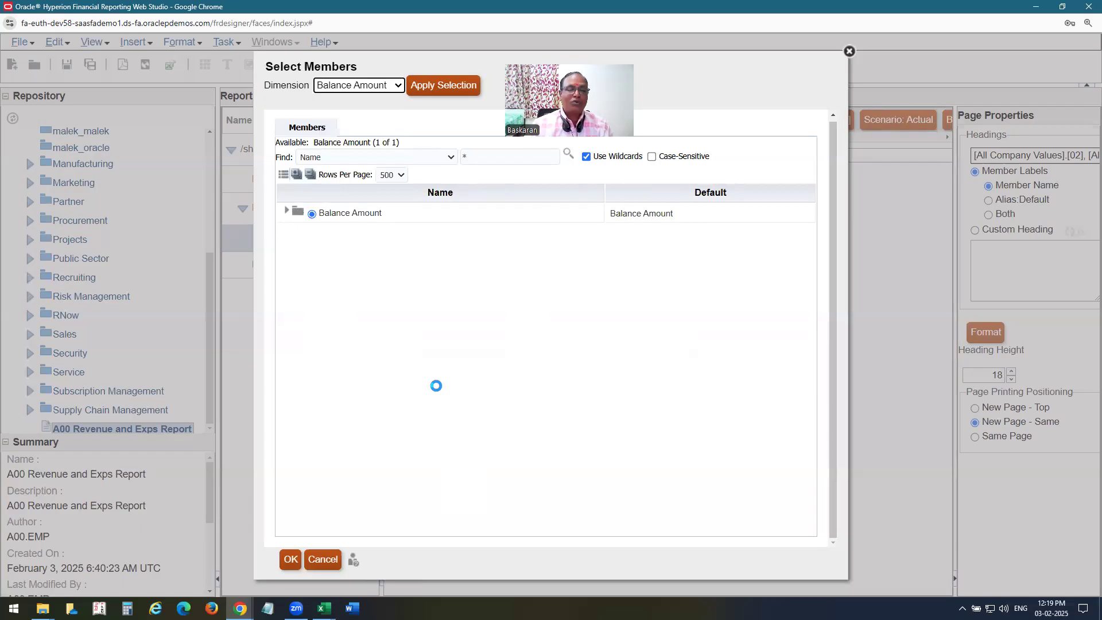
Apply Period Activity as the Balance Amount member.
{"action": "left_click", "coordinate": [286, 210]}
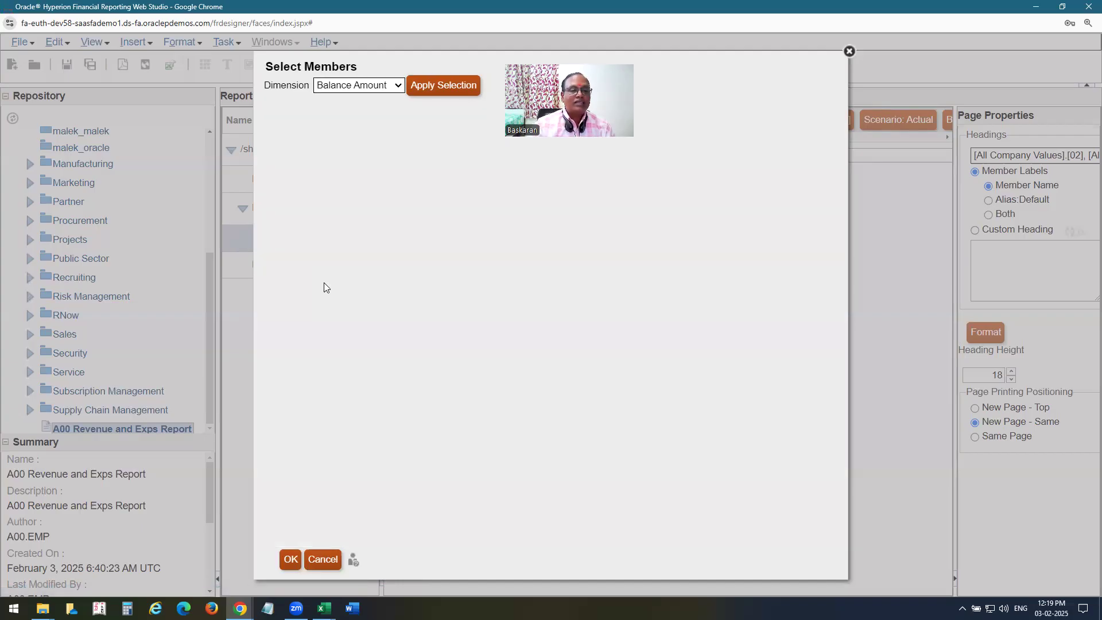
{"action": "left_click", "coordinate": [323, 256]}
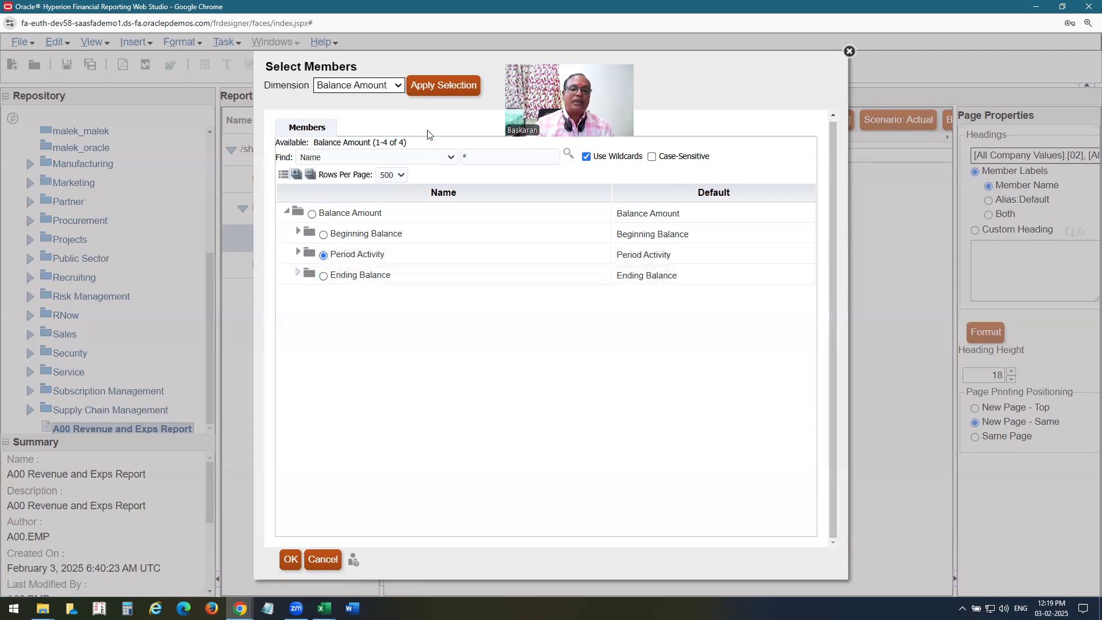
{"action": "left_click", "coordinate": [477, 86]}
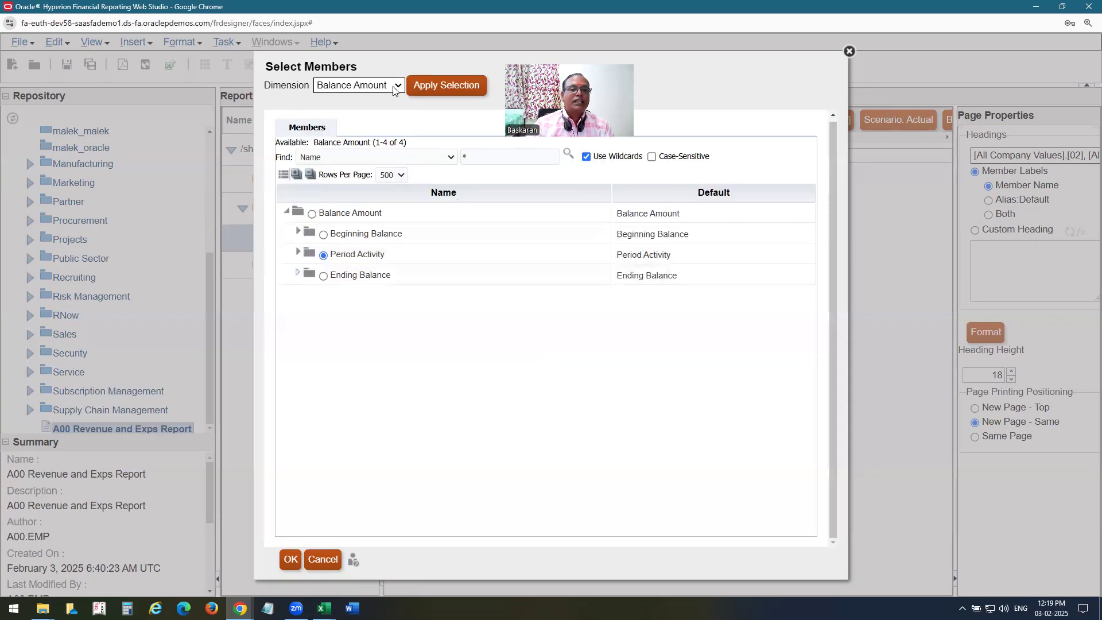
Set the Currency member to USD.
{"action": "left_click", "coordinate": [395, 86]}
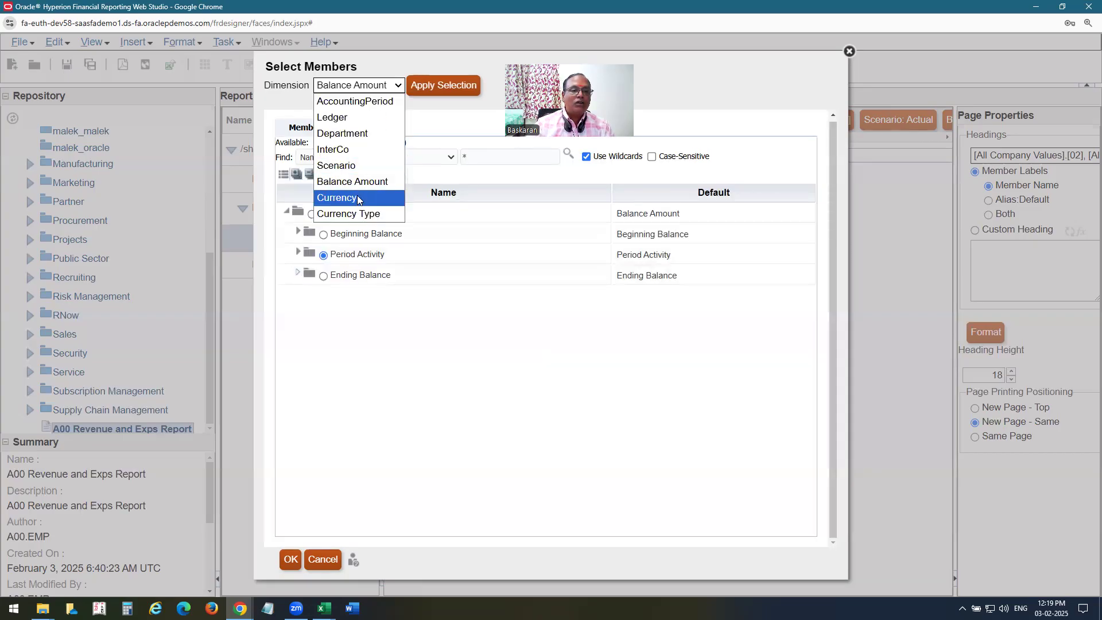
{"action": "left_click", "coordinate": [344, 199]}
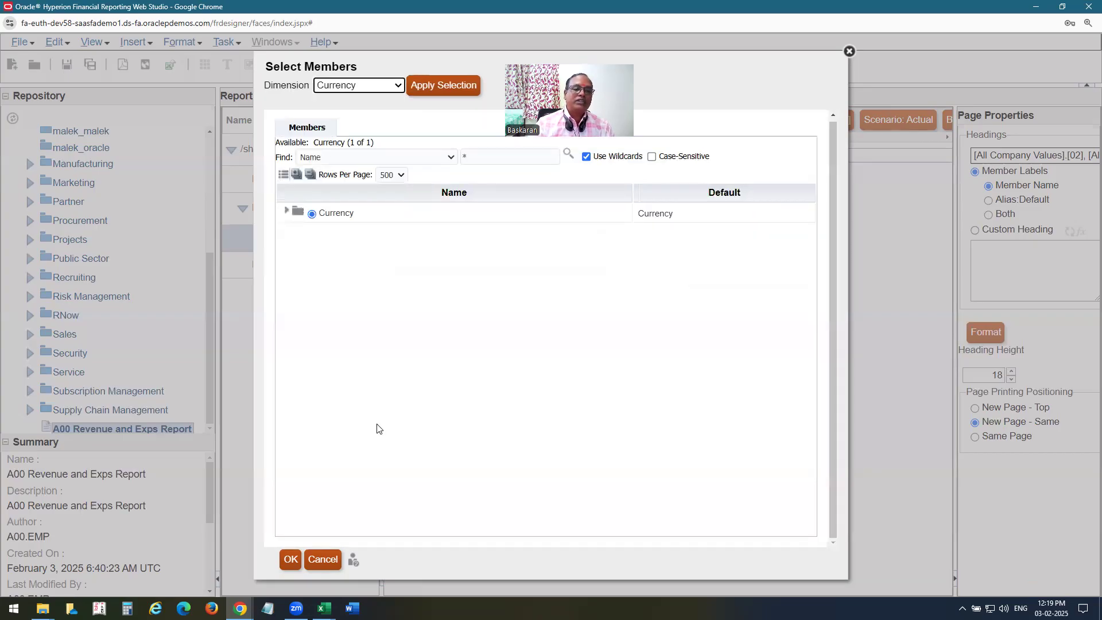
{"action": "left_click", "coordinate": [286, 210]}
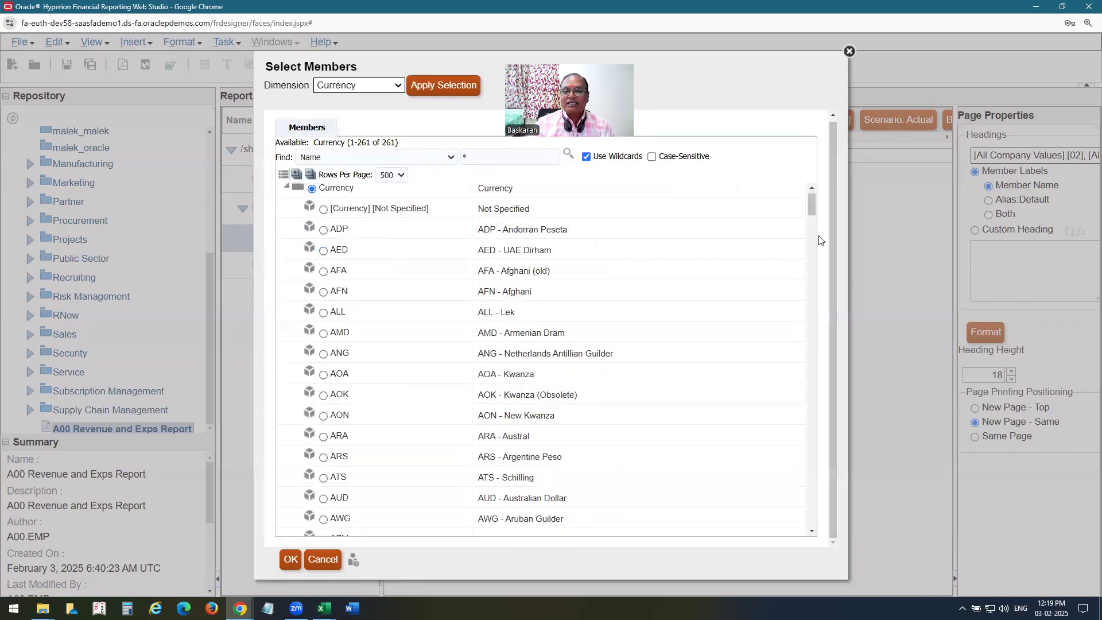
{"action": "left_click_drag", "start_coordinate": [811, 206], "coordinate": [825, 457]}
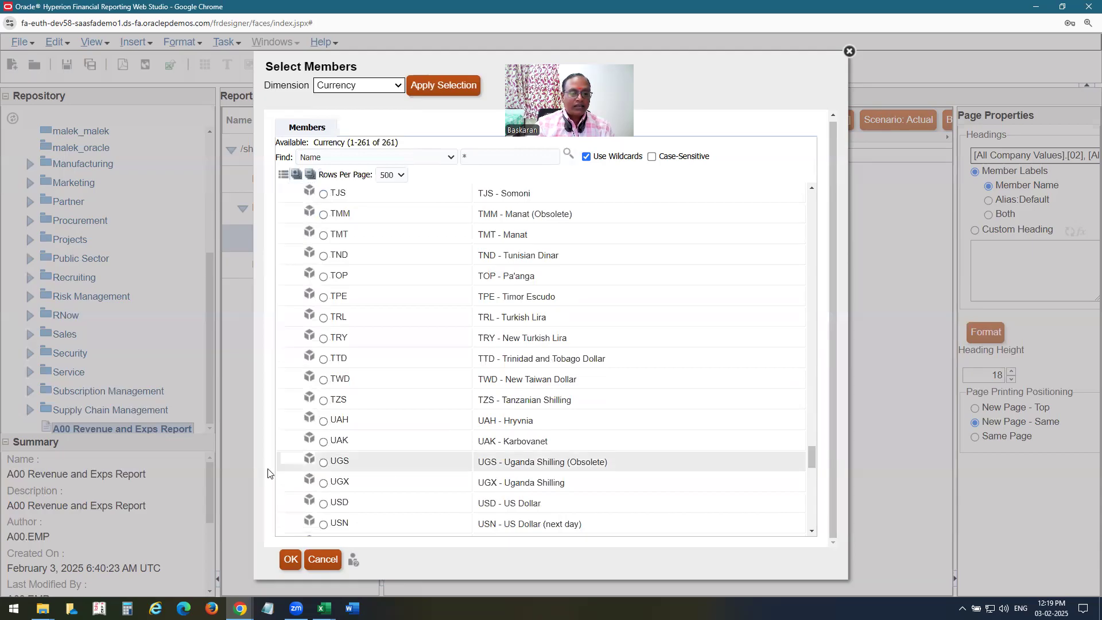
{"action": "left_click", "coordinate": [323, 505]}
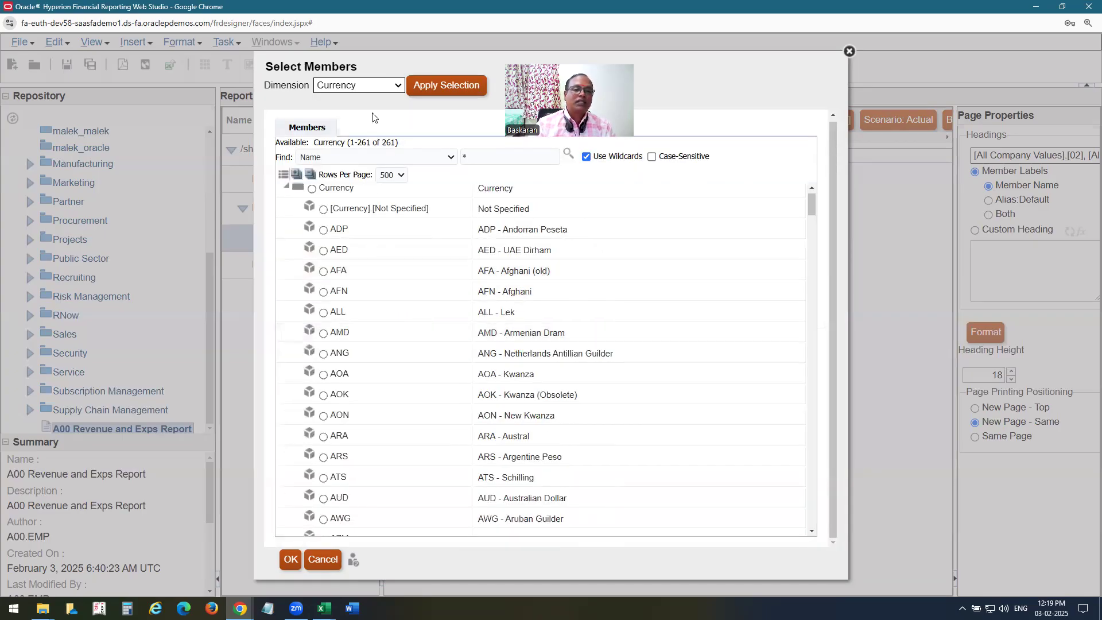
Apply Total as the Currency Type member and confirm the member selection.
{"action": "left_click", "coordinate": [360, 86]}
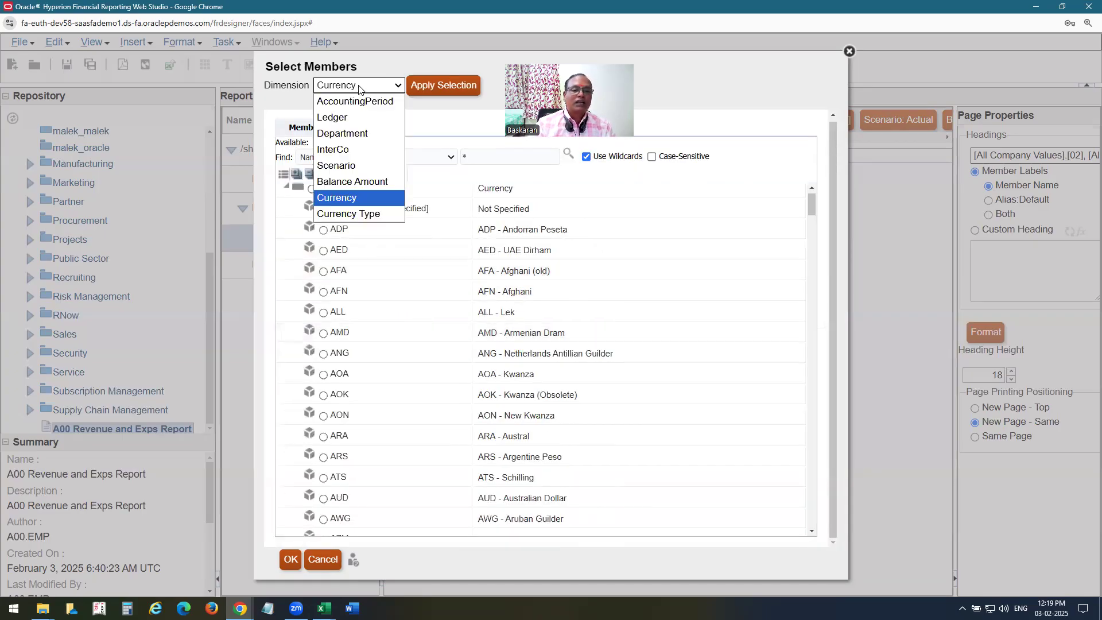
{"action": "left_click", "coordinate": [355, 214]}
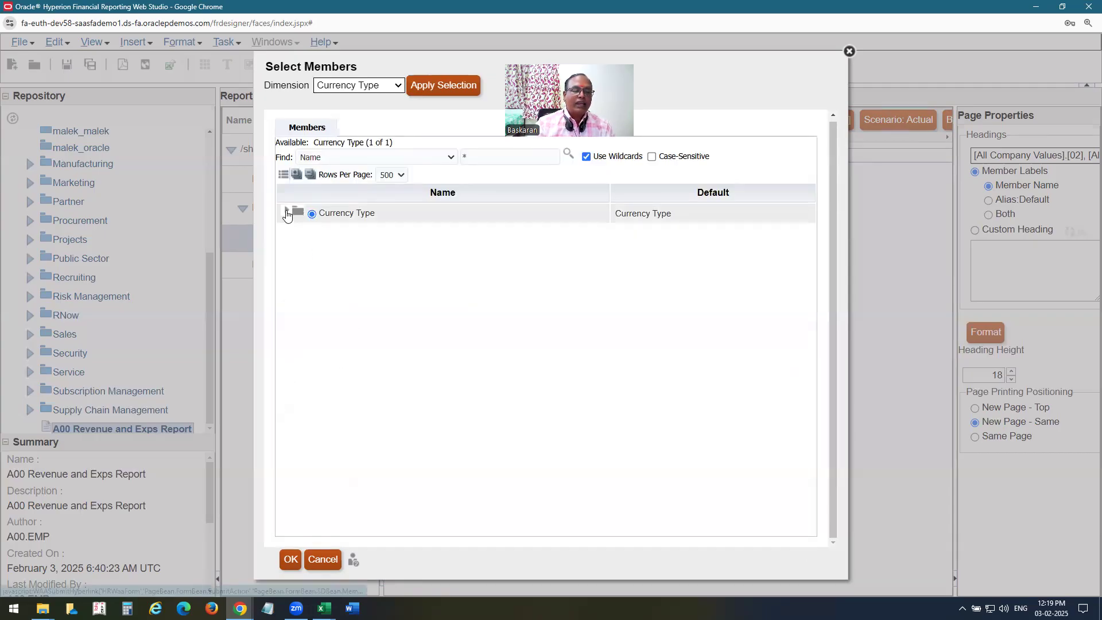
{"action": "left_click", "coordinate": [287, 212]}
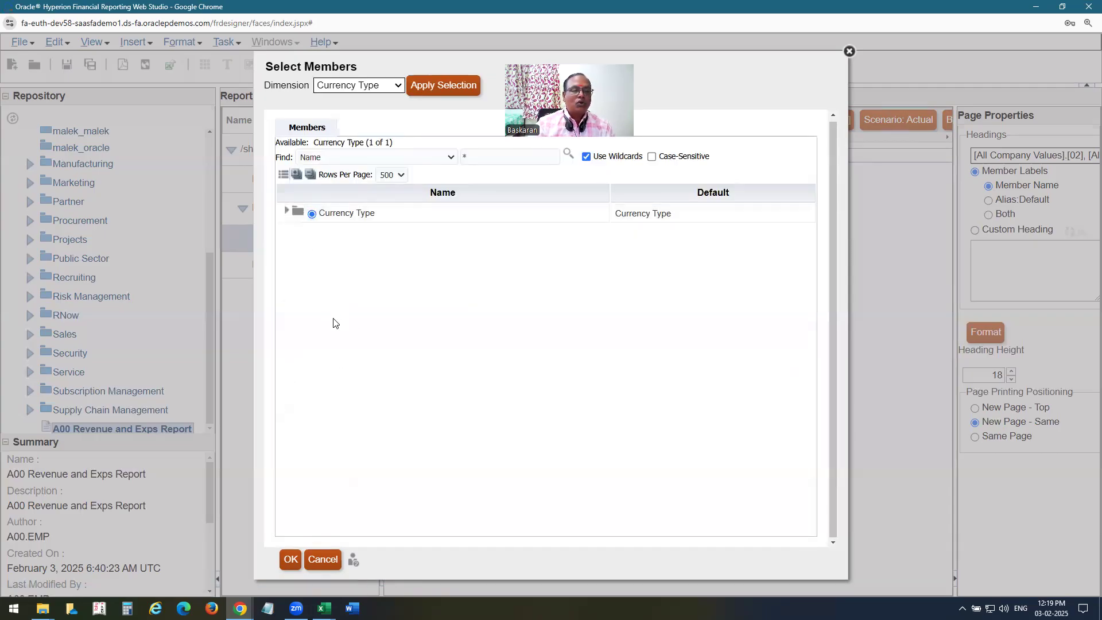
{"action": "left_click", "coordinate": [324, 234]}
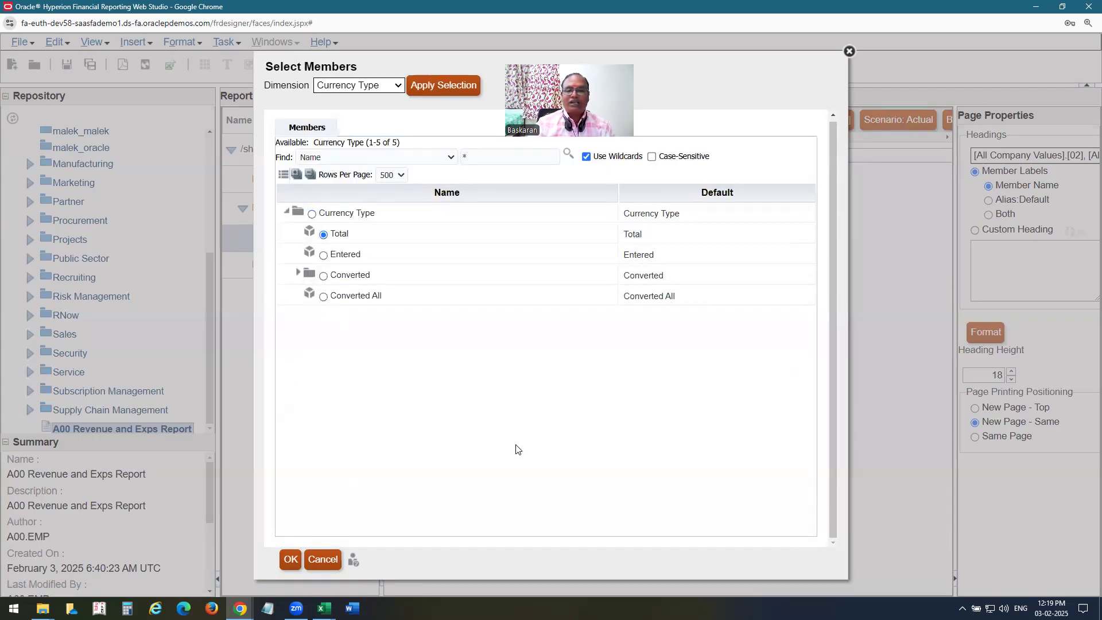
{"action": "left_click", "coordinate": [445, 90]}
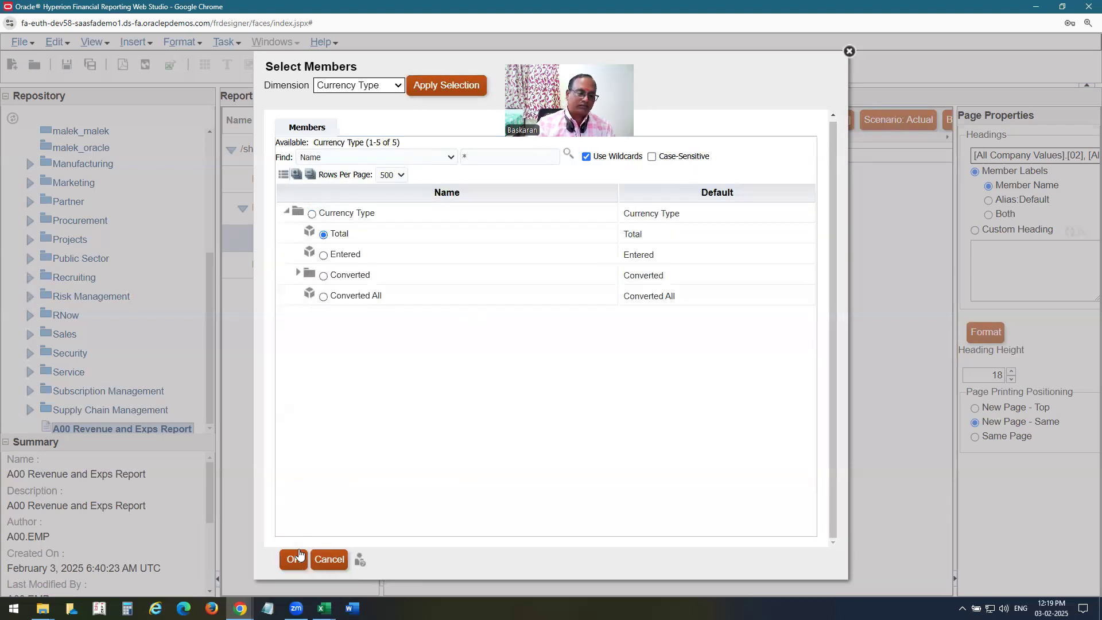
{"action": "left_click", "coordinate": [292, 559]}
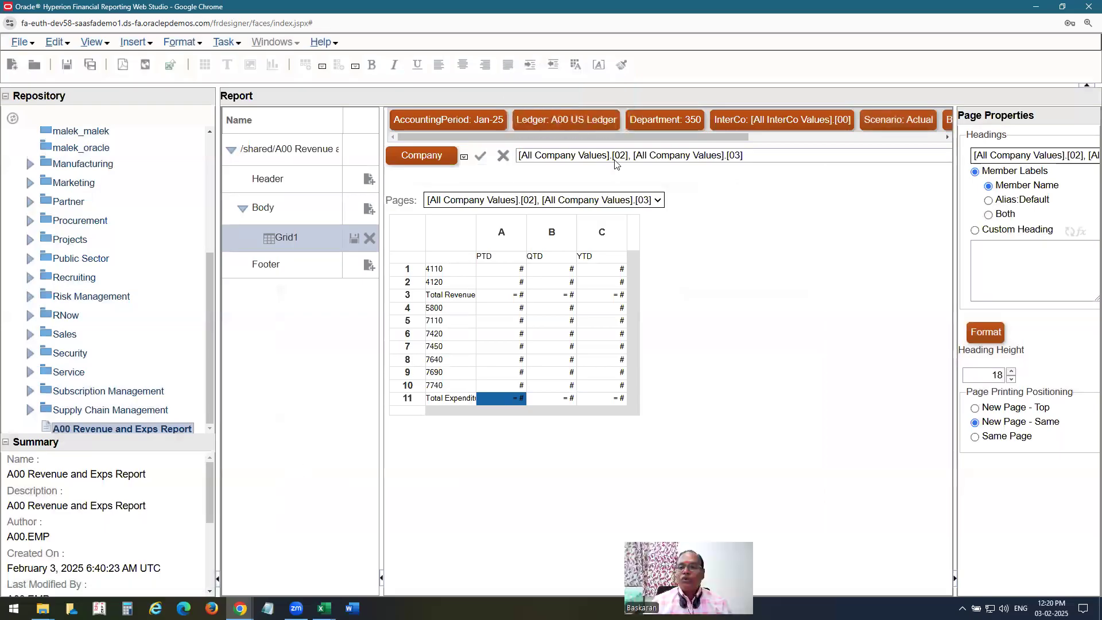
Scroll the POV bar to verify Currency Type: Total, then select the report Header.
{"action": "left_click", "coordinate": [947, 137]}
{"action": "left_click", "coordinate": [947, 138]}
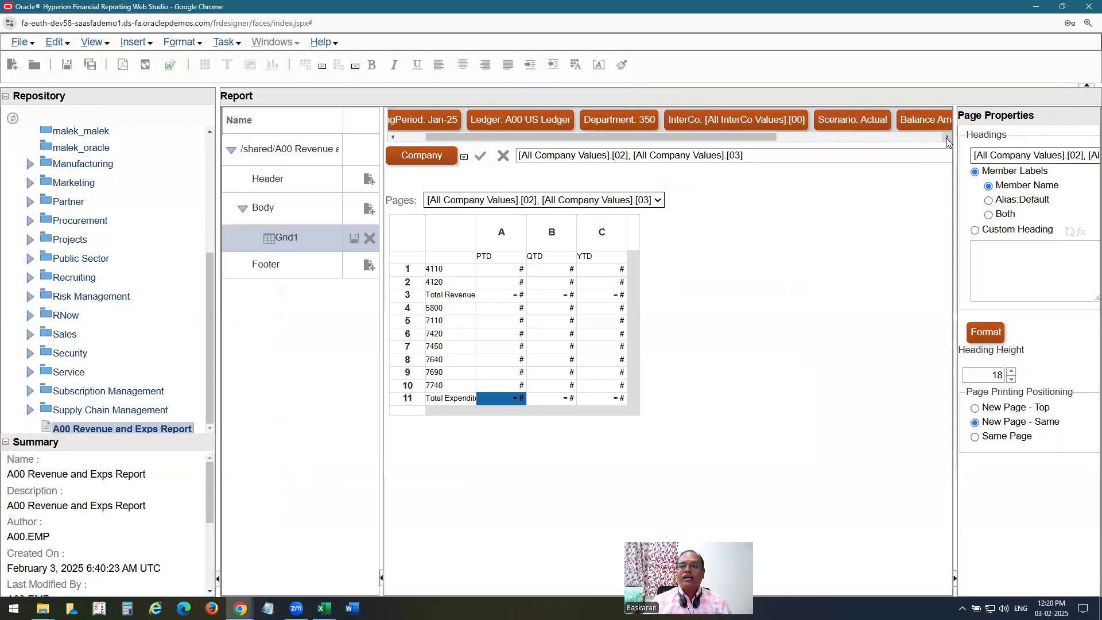
{"action": "left_click", "coordinate": [947, 137]}
{"action": "left_click", "coordinate": [947, 138]}
{"action": "left_click", "coordinate": [947, 137]}
{"action": "left_click", "coordinate": [946, 138]}
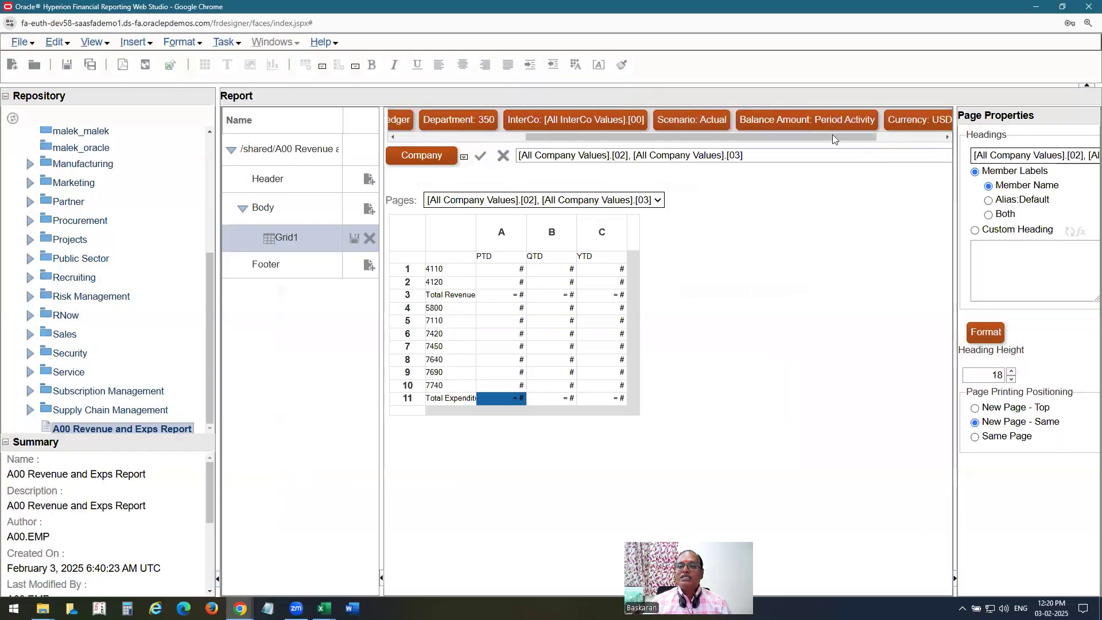
{"action": "left_click", "coordinate": [946, 138]}
{"action": "left_click", "coordinate": [946, 138]}
{"action": "left_click", "coordinate": [946, 137]}
{"action": "left_click", "coordinate": [947, 137]}
{"action": "left_click", "coordinate": [946, 138]}
{"action": "left_click", "coordinate": [947, 138]}
{"action": "left_click", "coordinate": [947, 137]}
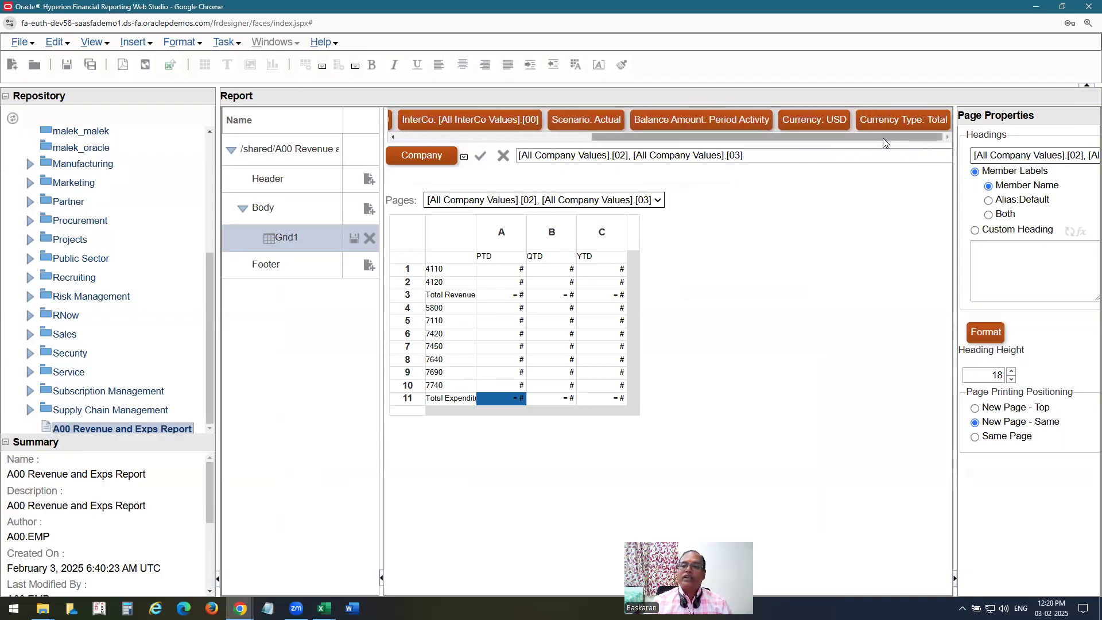
{"action": "left_click_drag", "start_coordinate": [883, 137], "coordinate": [688, 138]}
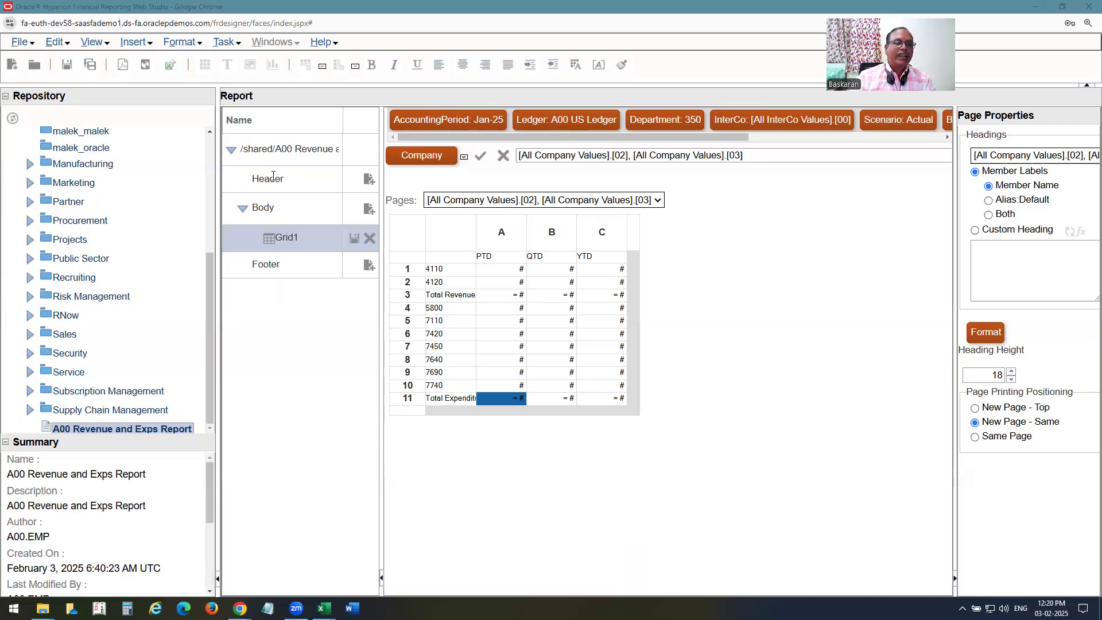
{"action": "left_click", "coordinate": [228, 181]}
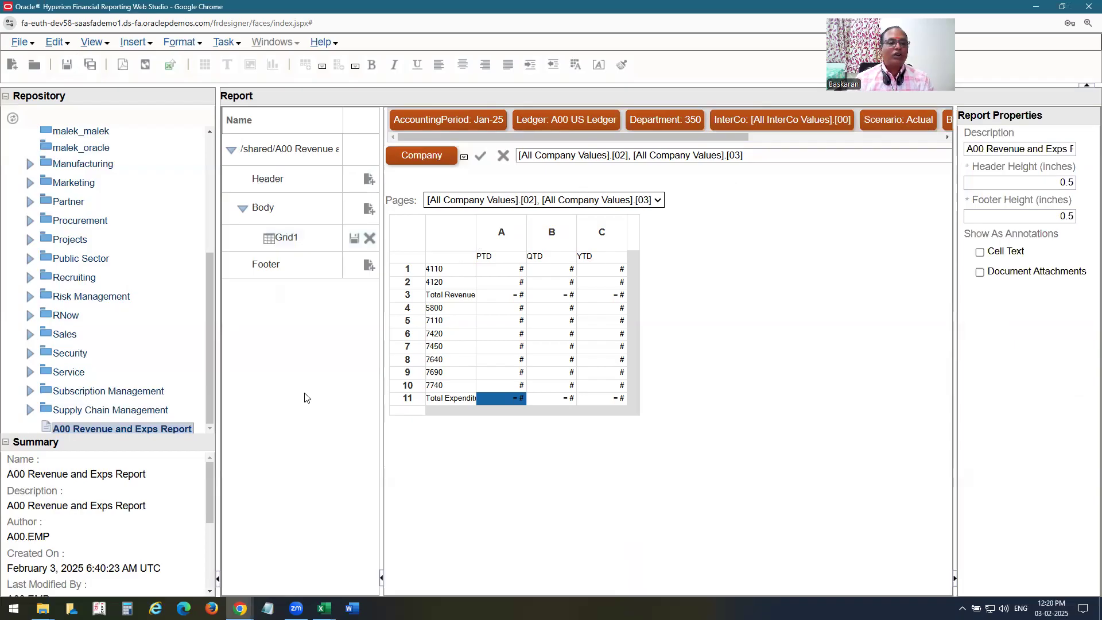
Drag the header boundary down to 0.92 in and draw an empty Image1 object in the header.
{"action": "left_click", "coordinate": [279, 153]}
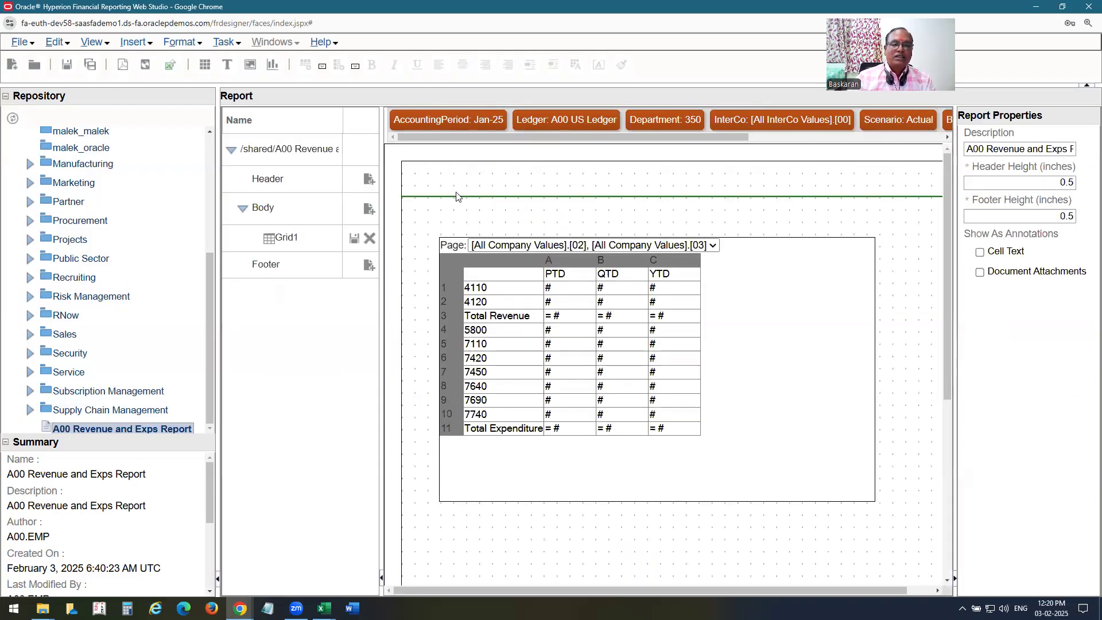
{"action": "left_click_drag", "start_coordinate": [458, 196], "coordinate": [454, 225]}
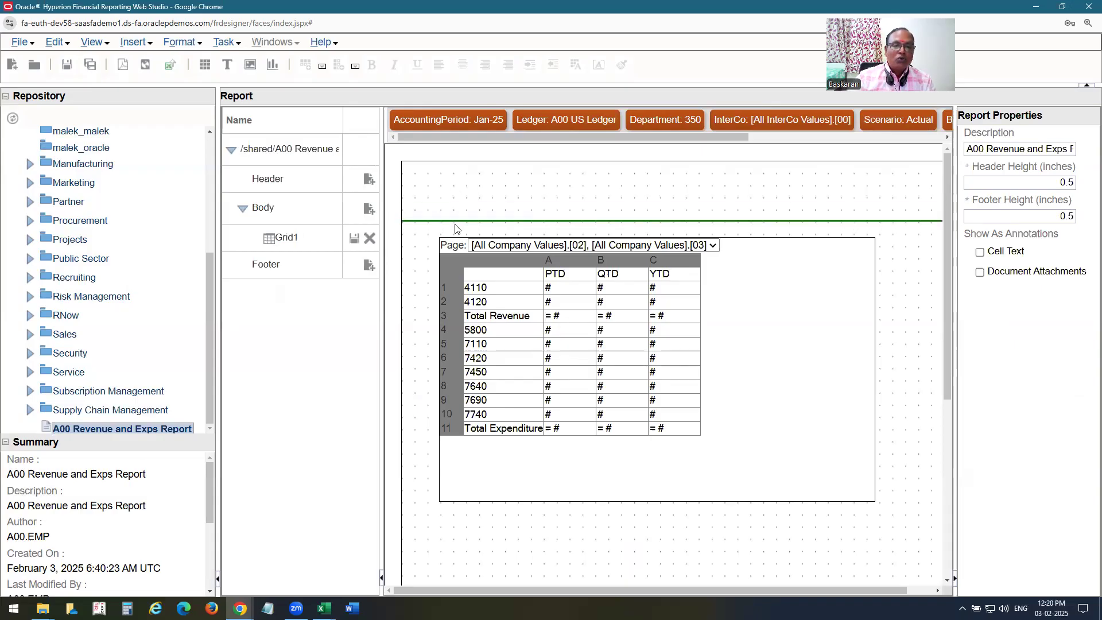
{"action": "left_click", "coordinate": [151, 46]}
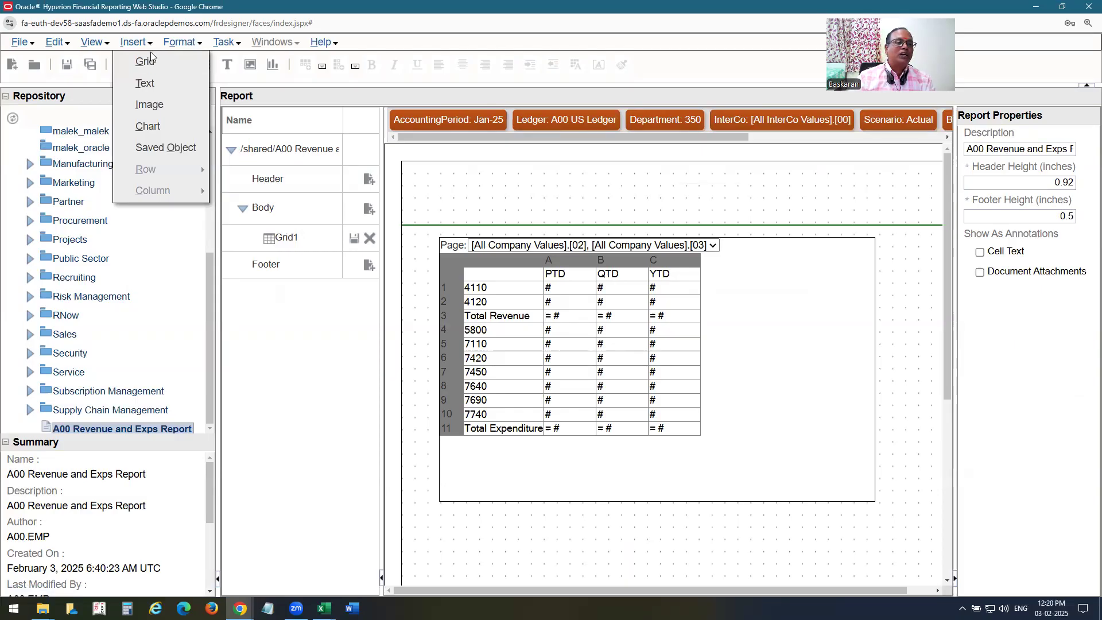
{"action": "left_click", "coordinate": [156, 105]}
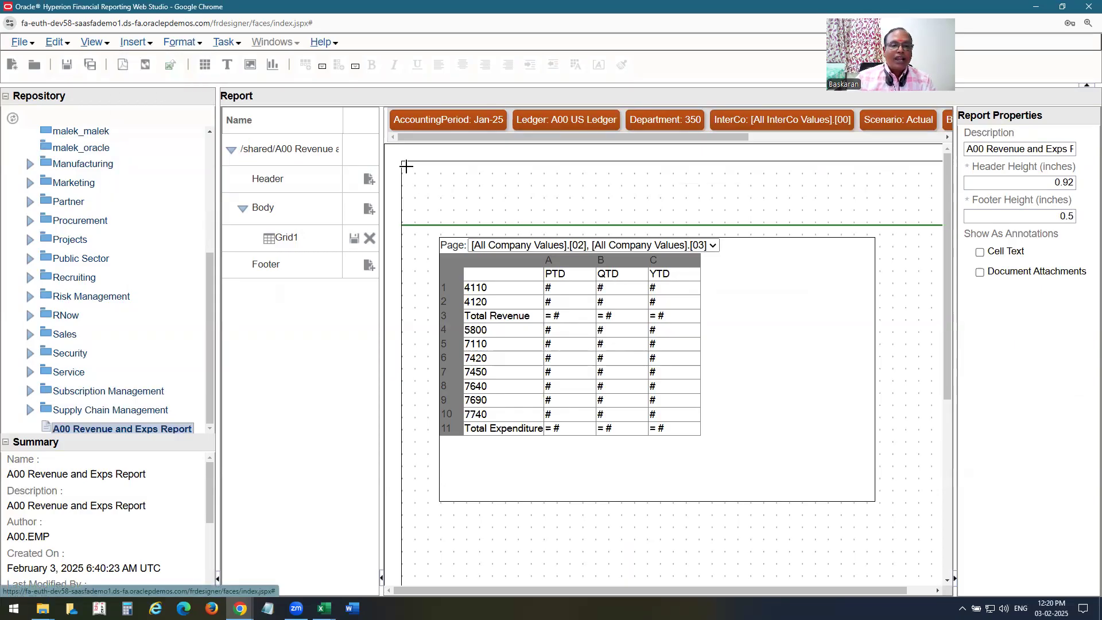
{"action": "left_click_drag", "start_coordinate": [405, 164], "coordinate": [484, 189]}
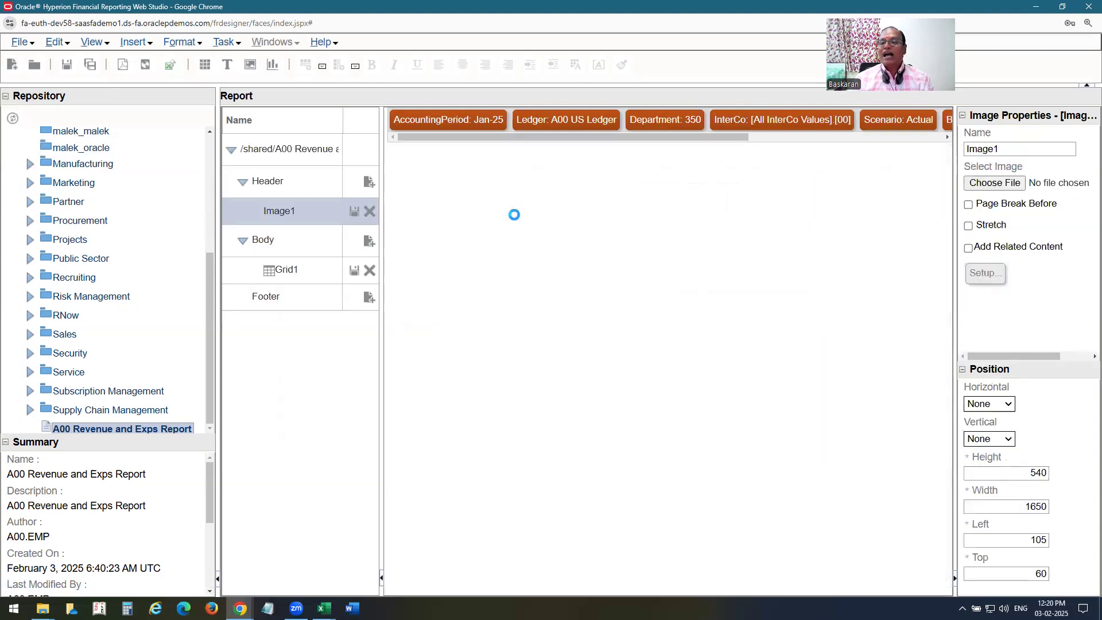
Browse for the image file, navigating to the Fusion documents folder on Training (D:).
{"action": "left_click", "coordinate": [1002, 183]}
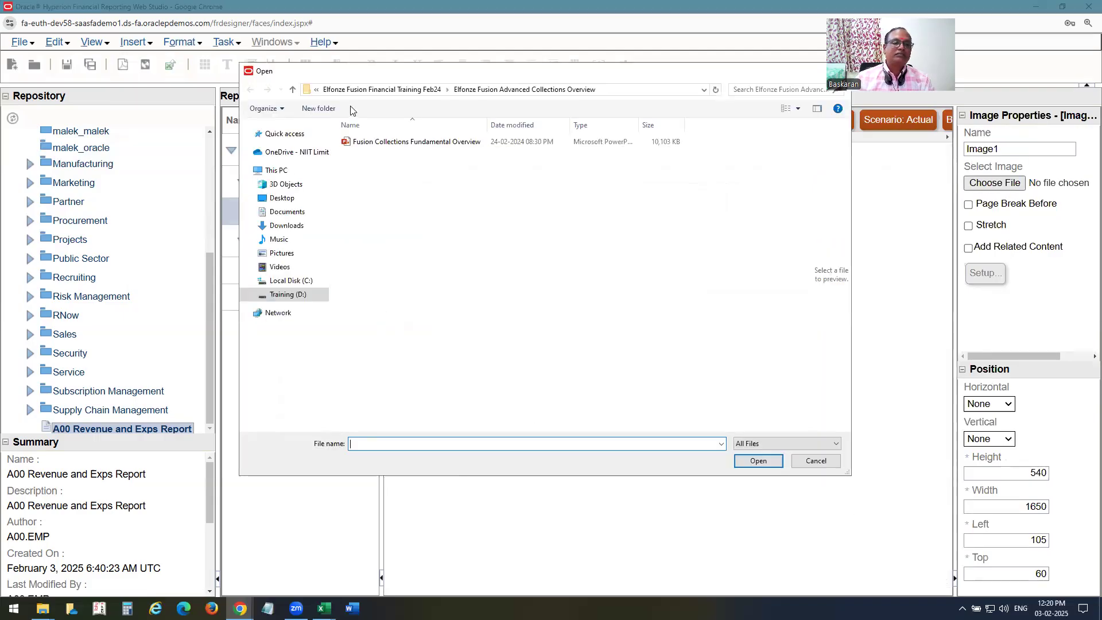
{"action": "left_click", "coordinate": [284, 198]}
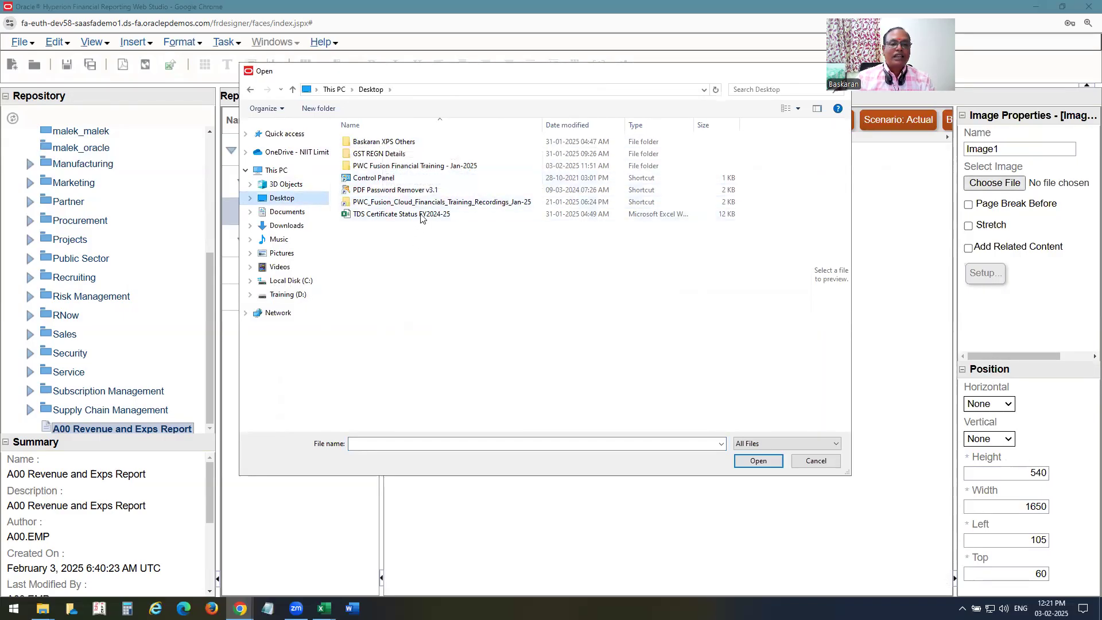
{"action": "double_click", "coordinate": [429, 166]}
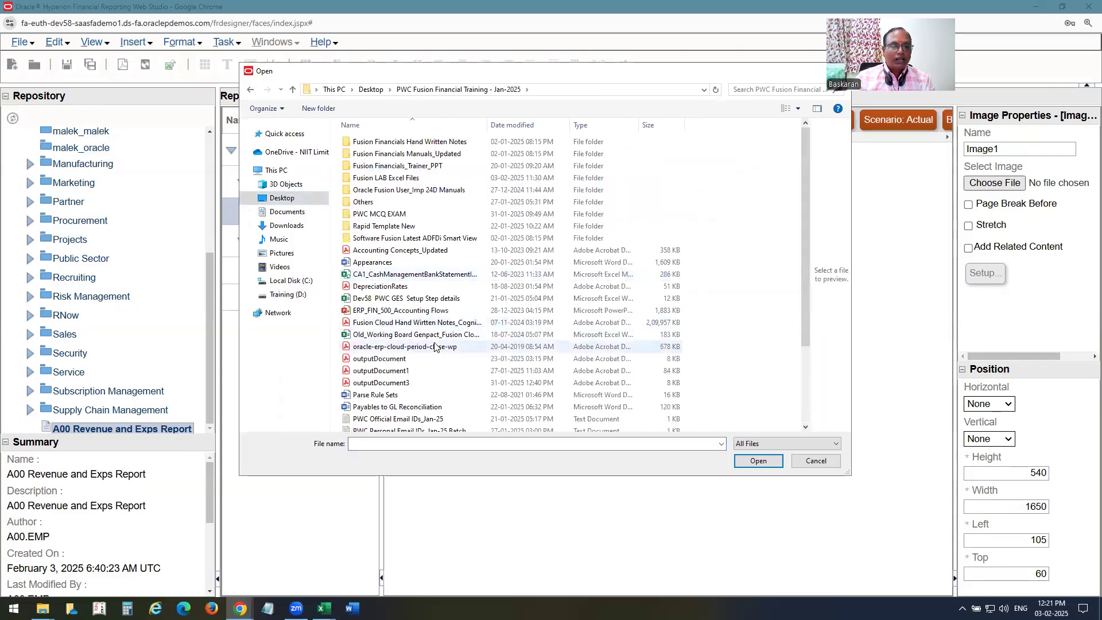
{"action": "scroll", "coordinate": [434, 346], "scroll_direction": "down", "scroll_amount": 1}
{"action": "scroll", "coordinate": [434, 347], "scroll_direction": "down", "scroll_amount": 2}
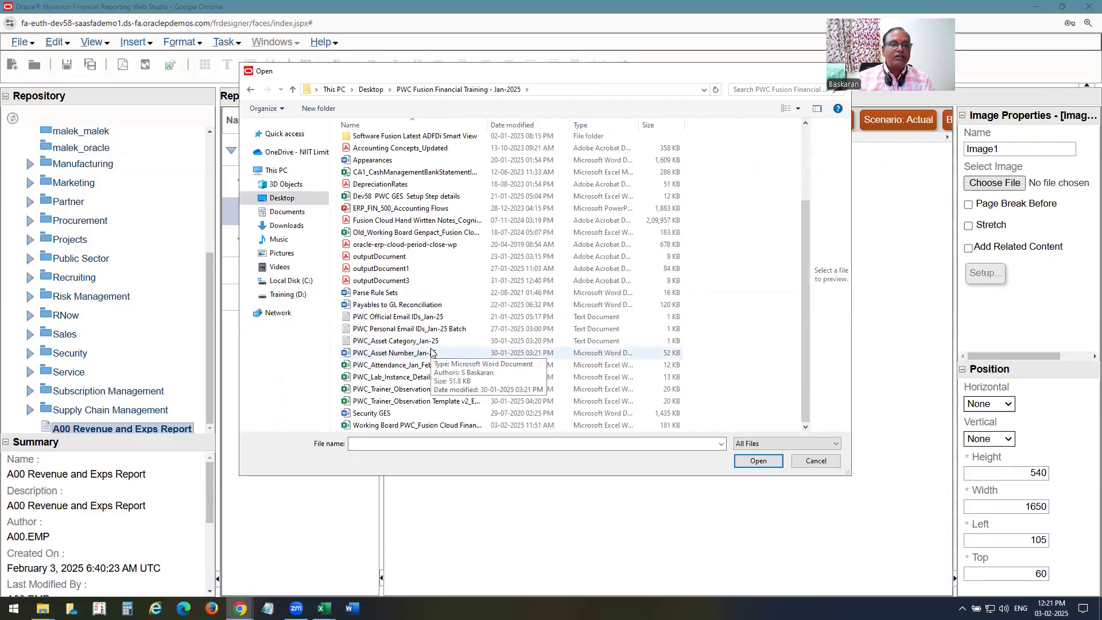
{"action": "left_click", "coordinate": [289, 294]}
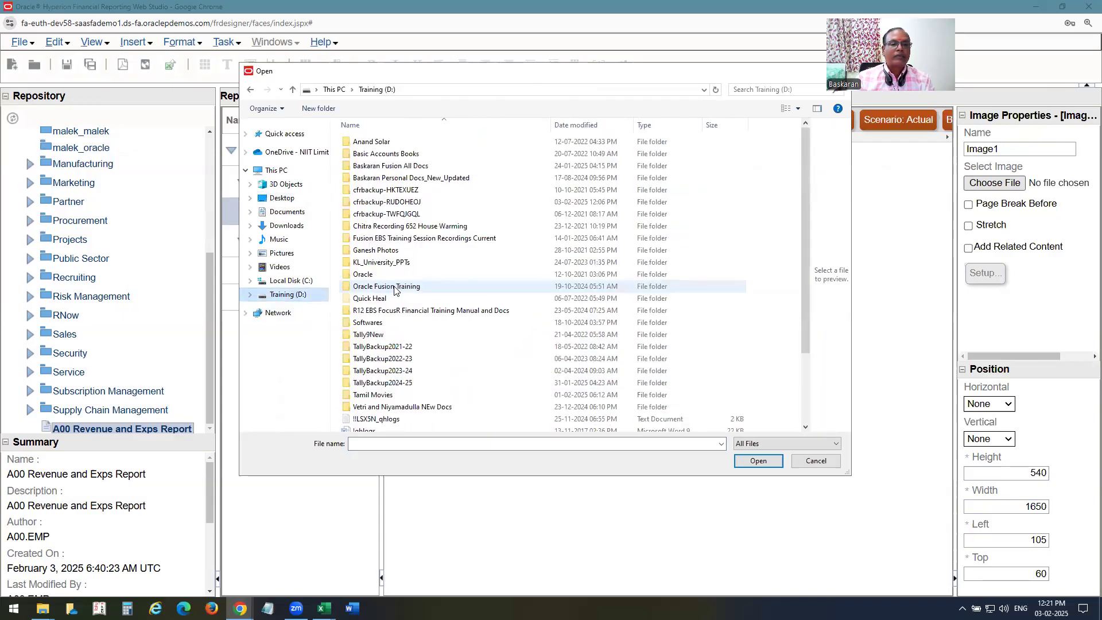
{"action": "left_click", "coordinate": [405, 168]}
{"action": "double_click", "coordinate": [405, 169]}
Select Oracle Image.jpg and load it into Image1.
{"action": "scroll", "coordinate": [432, 315], "scroll_direction": "down", "scroll_amount": 20}
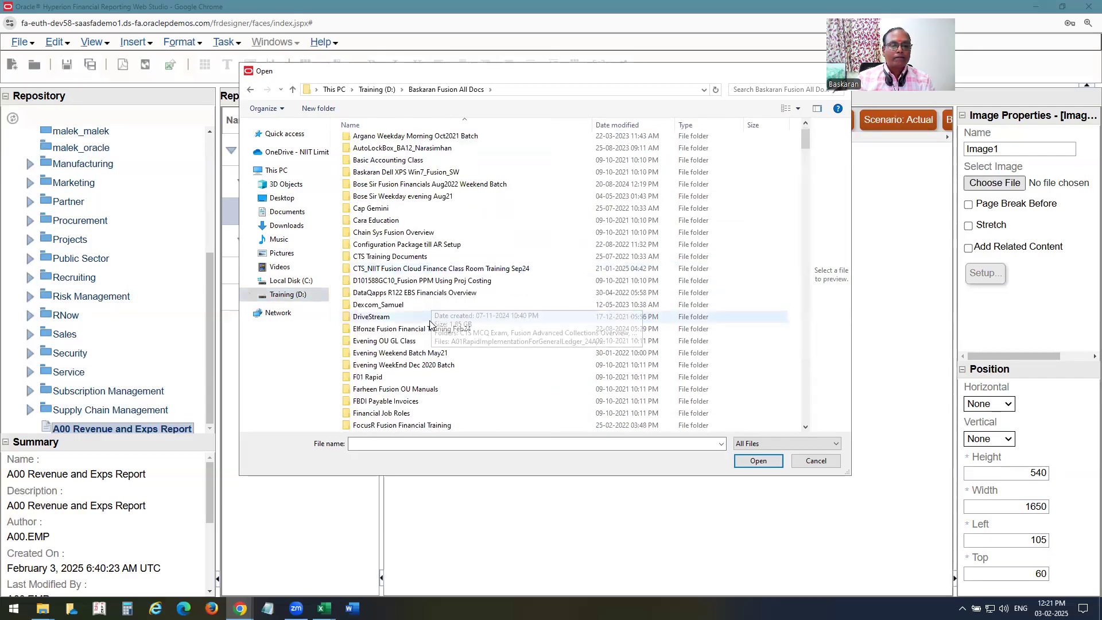
{"action": "scroll", "coordinate": [431, 327], "scroll_direction": "down", "scroll_amount": 15}
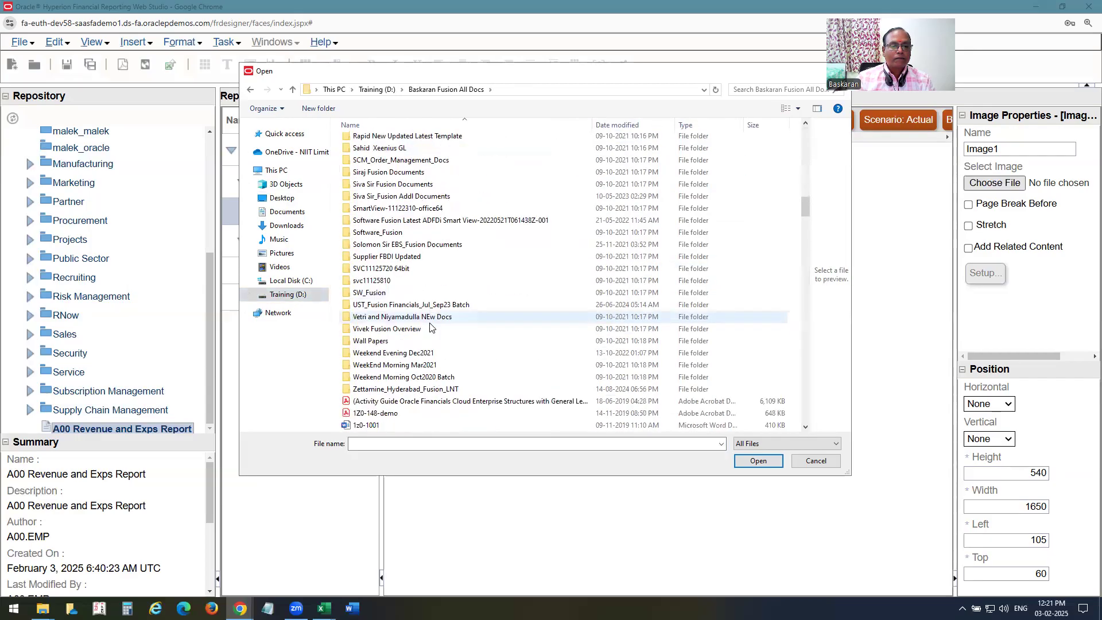
{"action": "scroll", "coordinate": [430, 330], "scroll_direction": "down", "scroll_amount": 9}
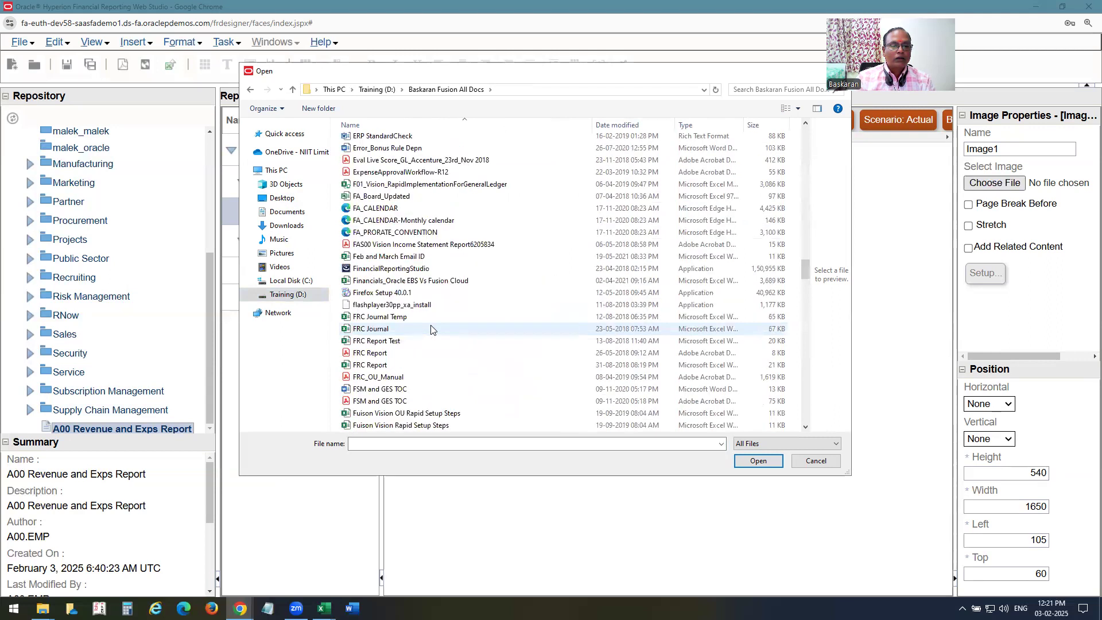
{"action": "scroll", "coordinate": [432, 331], "scroll_direction": "down", "scroll_amount": 7}
{"action": "scroll", "coordinate": [432, 333], "scroll_direction": "down", "scroll_amount": 12}
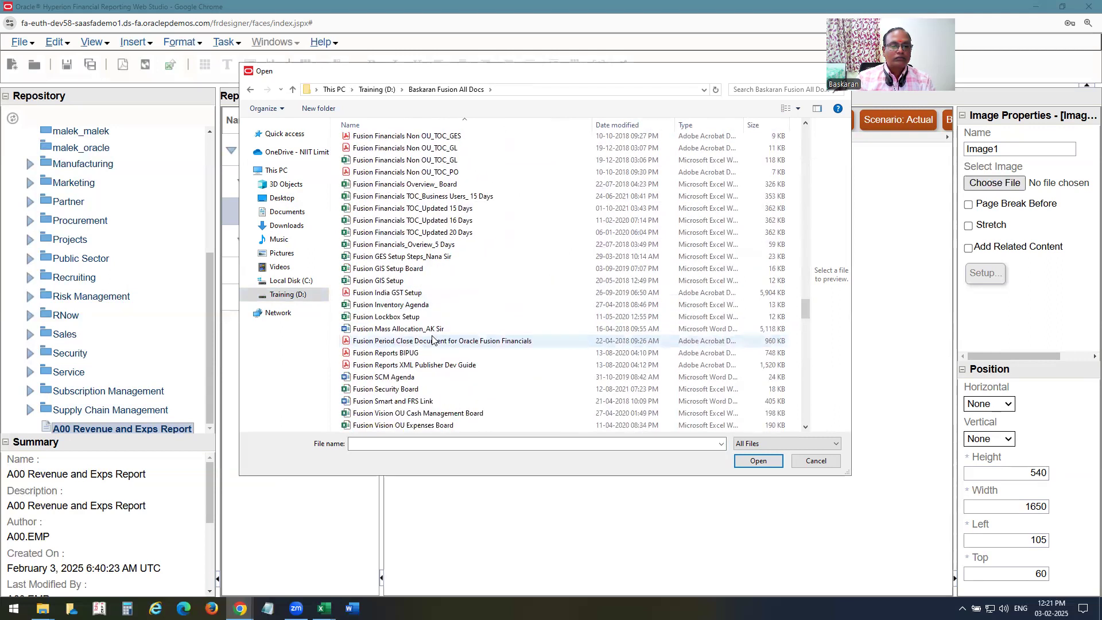
{"action": "scroll", "coordinate": [432, 342], "scroll_direction": "down", "scroll_amount": 8}
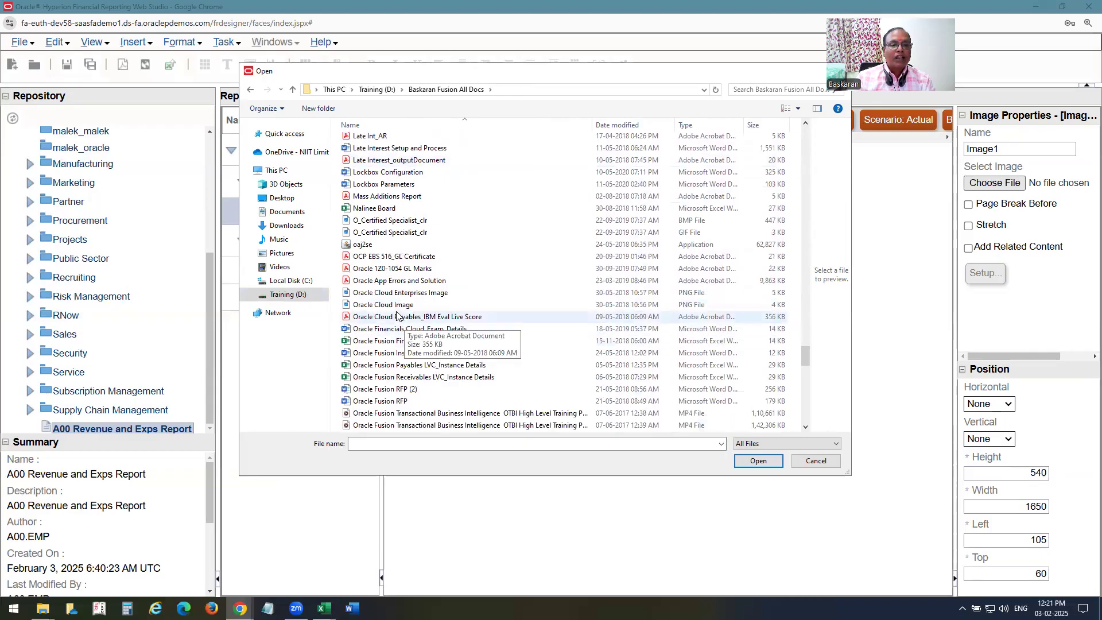
{"action": "scroll", "coordinate": [396, 321], "scroll_direction": "down", "scroll_amount": 2}
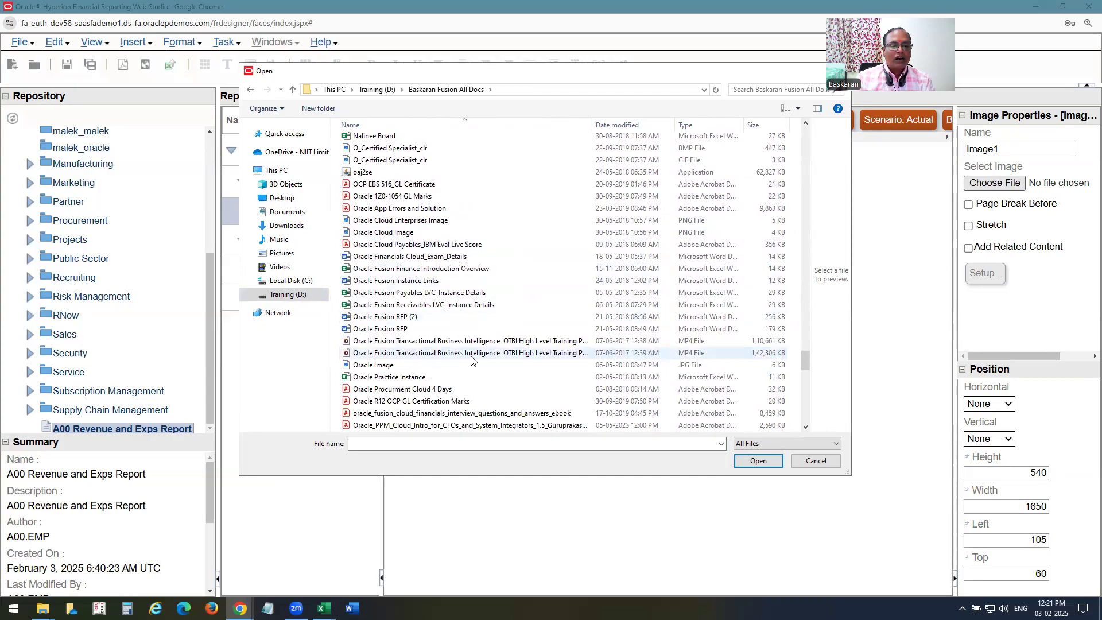
{"action": "left_click", "coordinate": [379, 366]}
{"action": "left_click", "coordinate": [757, 460]}
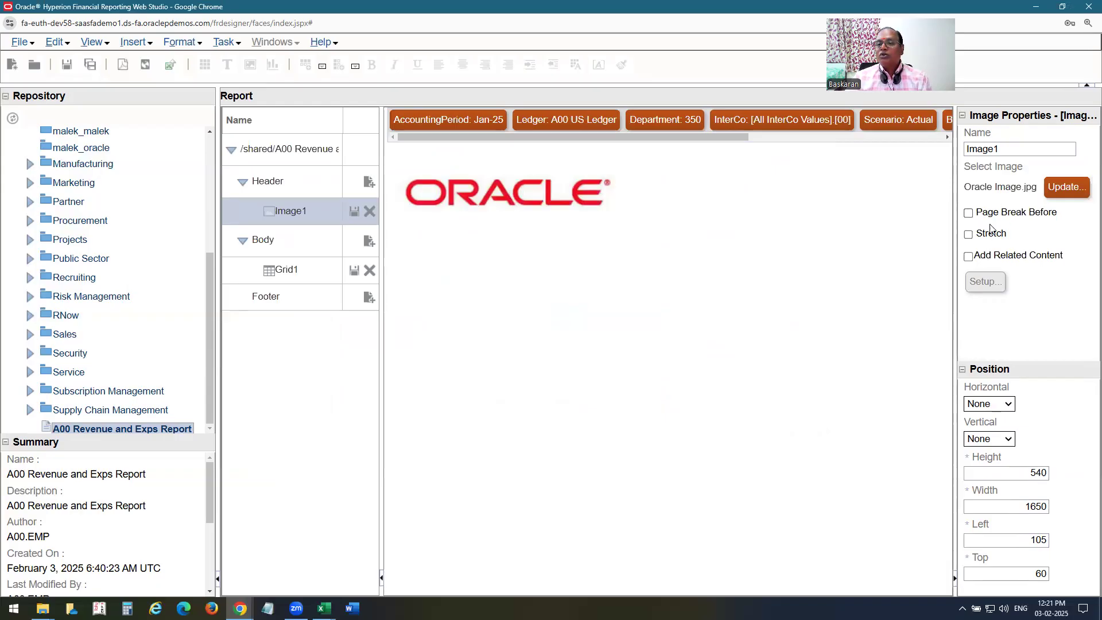
Turn on Stretch for the Image1 logo and return to the full report layout.
{"action": "left_click", "coordinate": [969, 235]}
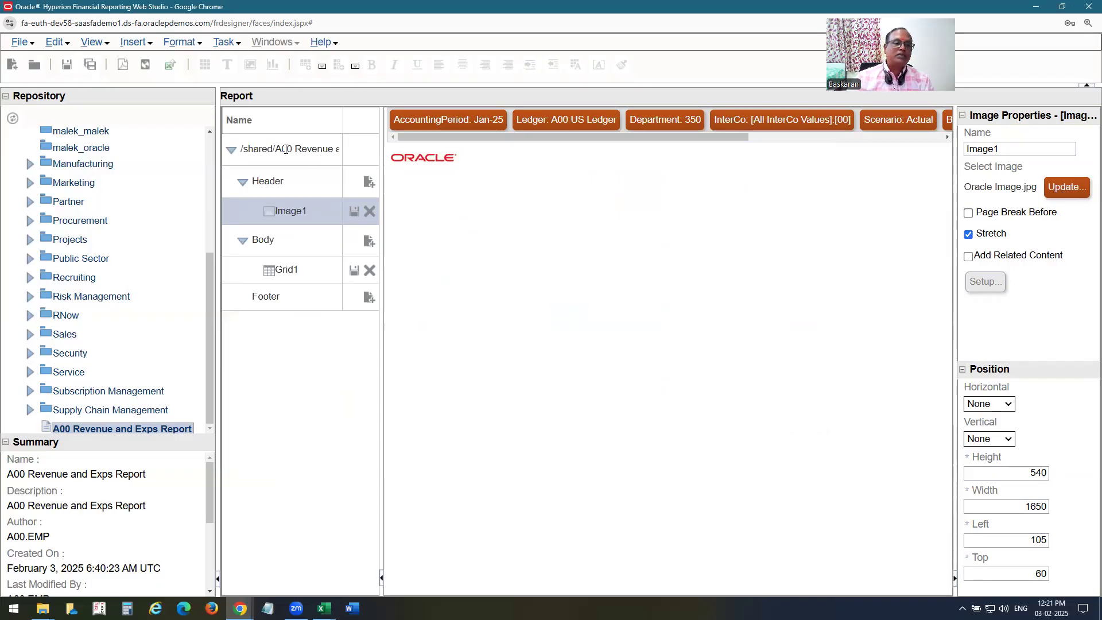
{"action": "left_click", "coordinate": [284, 148]}
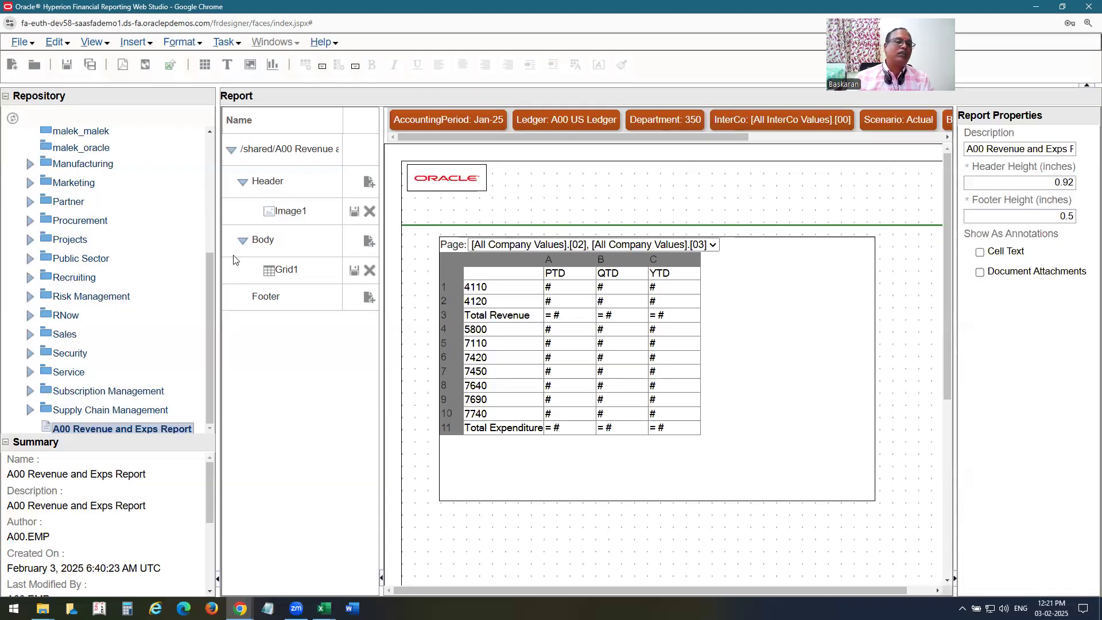
{"action": "left_click", "coordinate": [150, 43]}
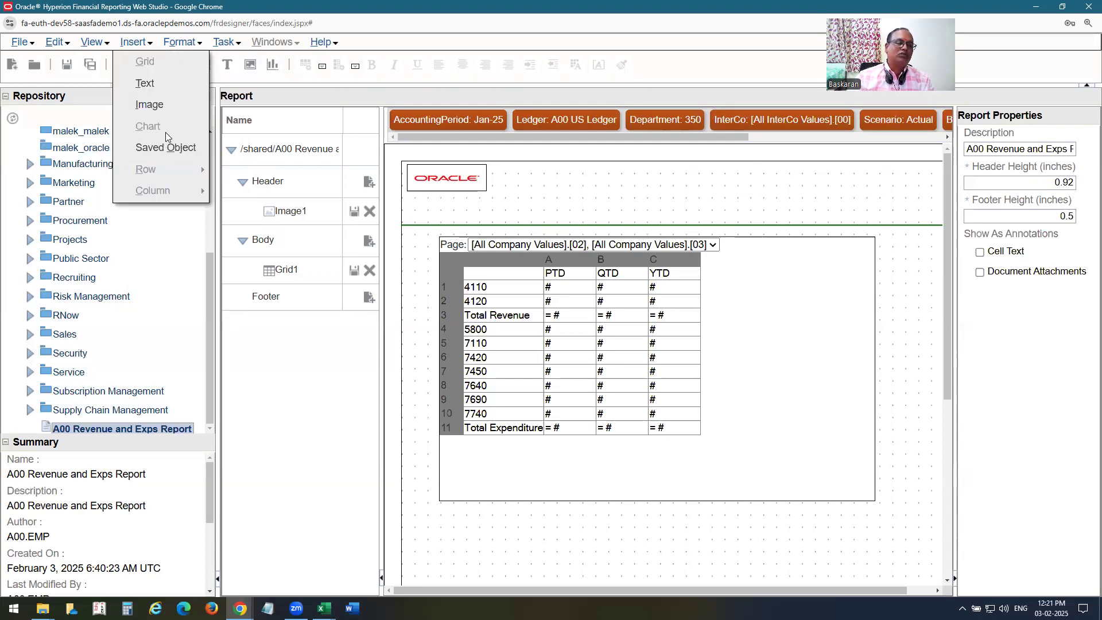
Draw a text box across the header and set its font to Lucida Bright.
{"action": "left_click", "coordinate": [151, 85]}
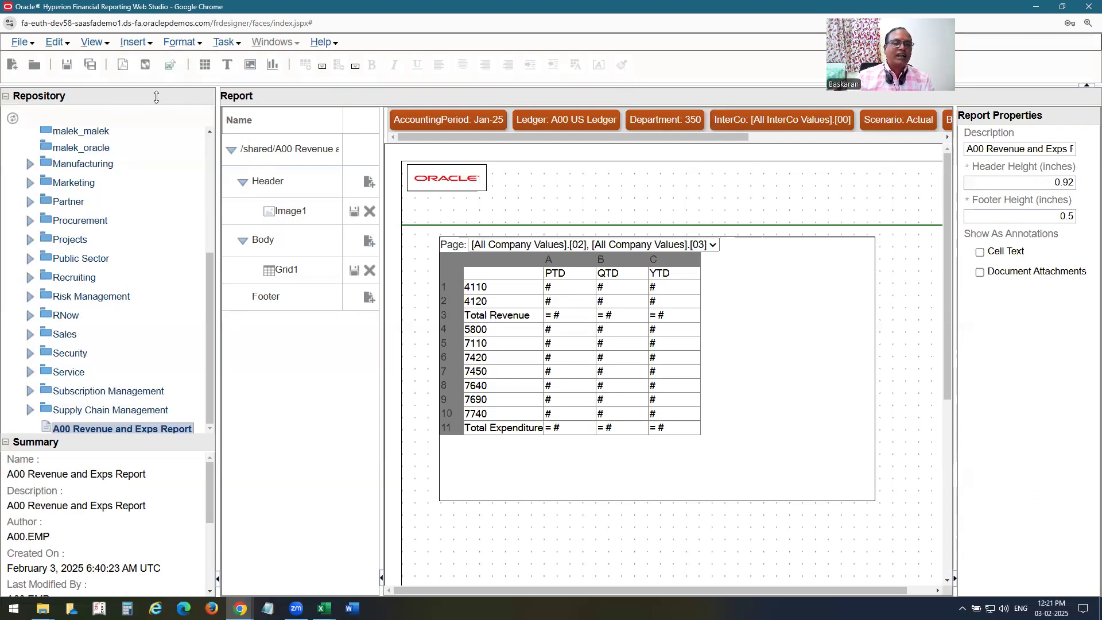
{"action": "left_click_drag", "start_coordinate": [459, 197], "coordinate": [493, 220]}
{"action": "left_click_drag", "start_coordinate": [561, 223], "coordinate": [702, 224]}
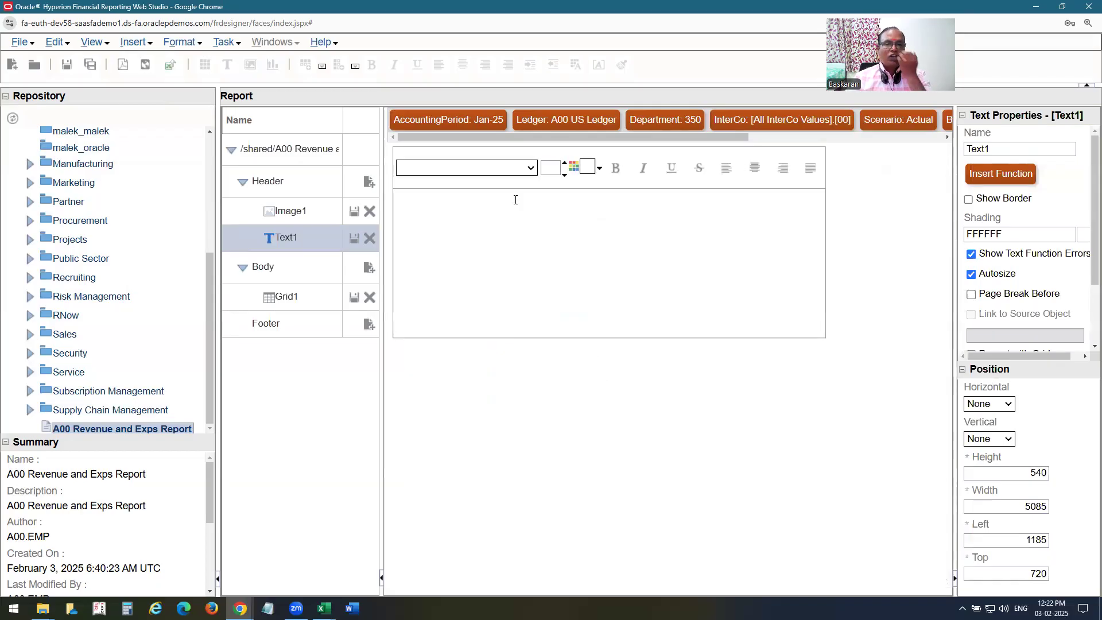
{"action": "left_click", "coordinate": [530, 168]}
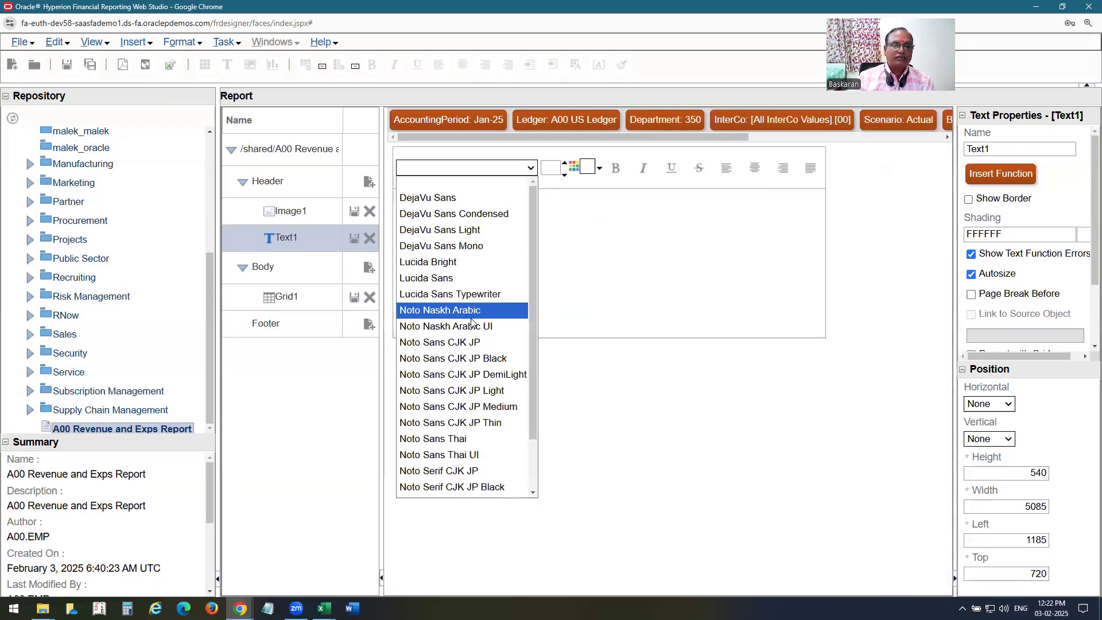
{"action": "scroll", "coordinate": [471, 321], "scroll_direction": "down", "scroll_amount": 1}
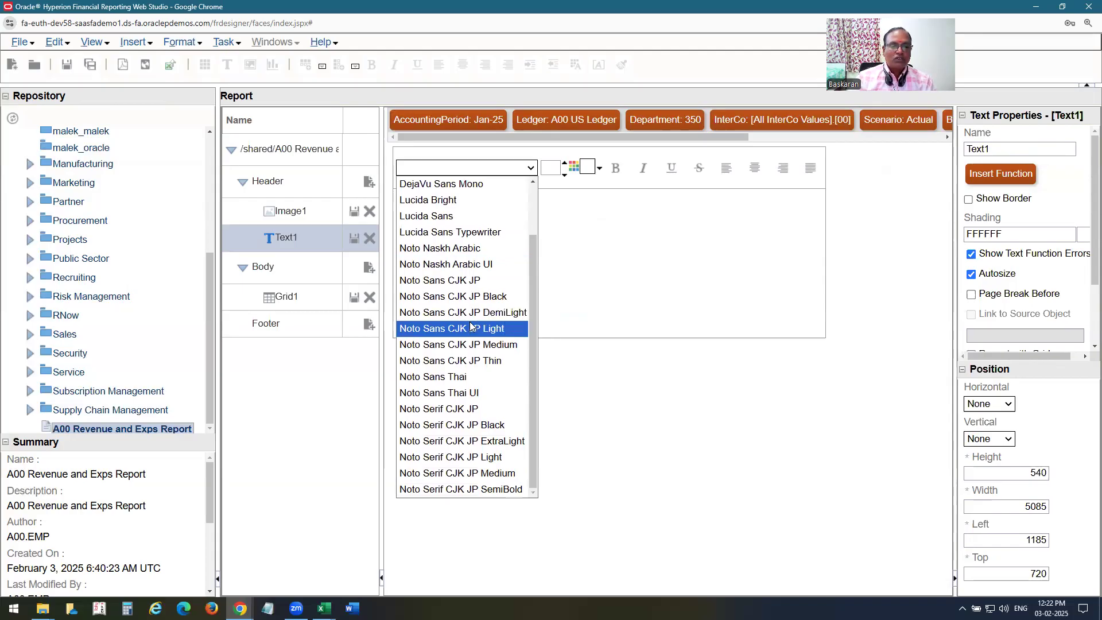
{"action": "left_click", "coordinate": [428, 200]}
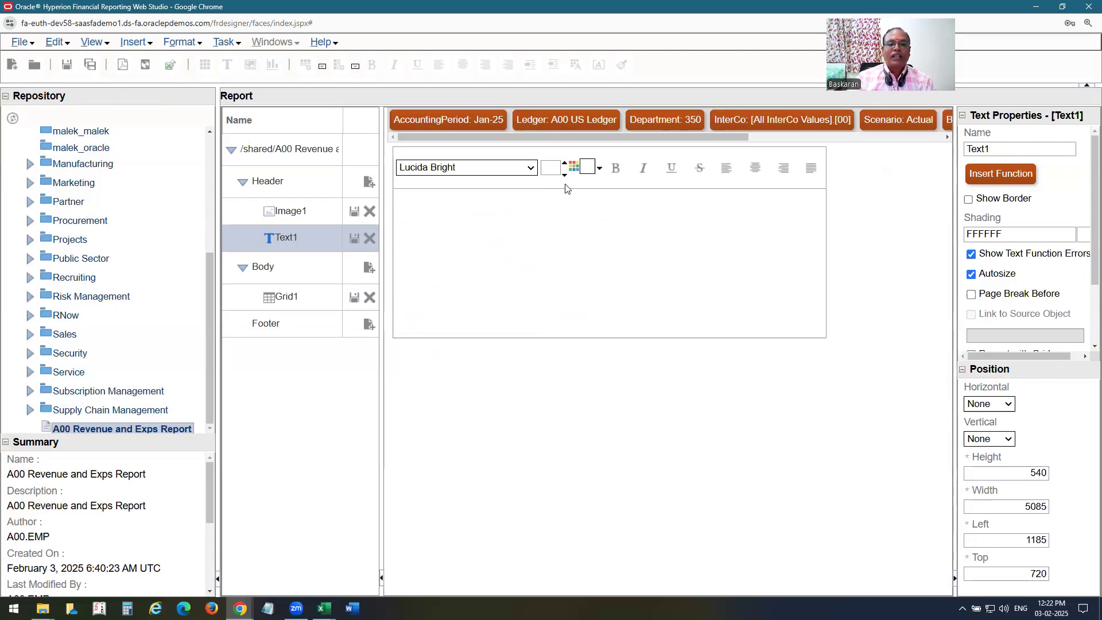
{"action": "left_click", "coordinate": [552, 167]}
Type the title 'Total Income and Expenditure Report' and raise its font size to 12.
{"action": "left_click", "coordinate": [603, 233]}
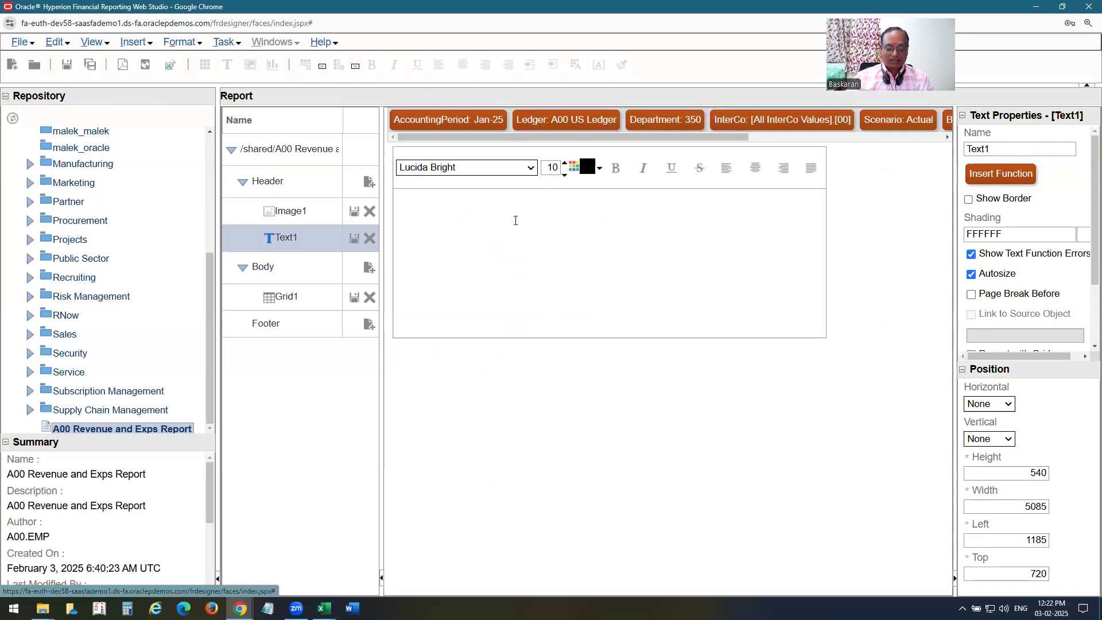
{"action": "type", "text": "Total Income and Exp"}
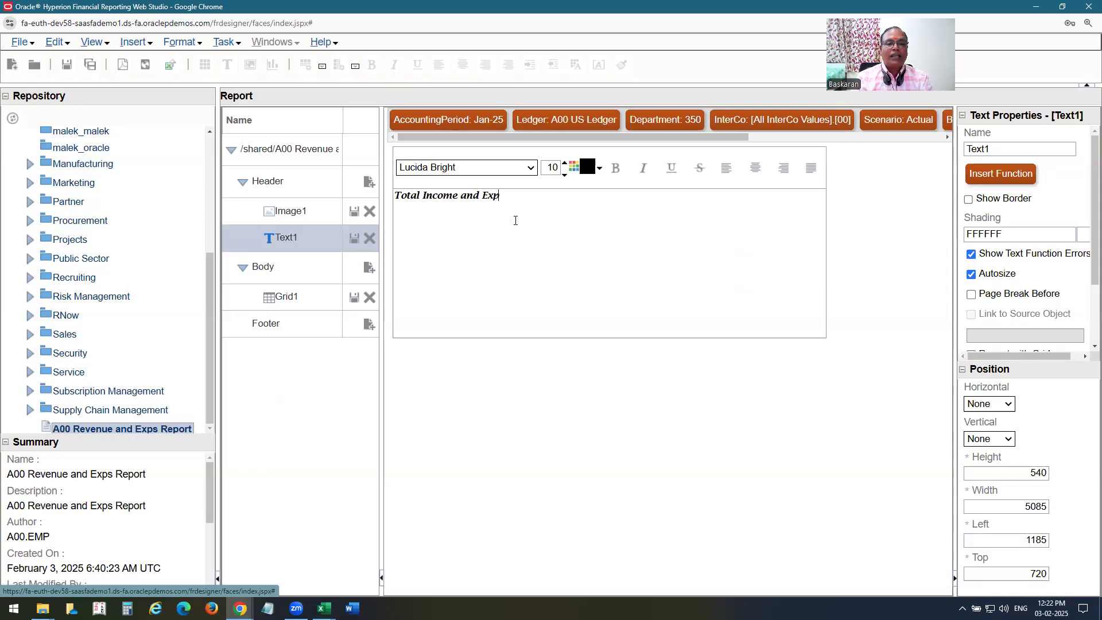
{"action": "type", "text": "enditure Report"}
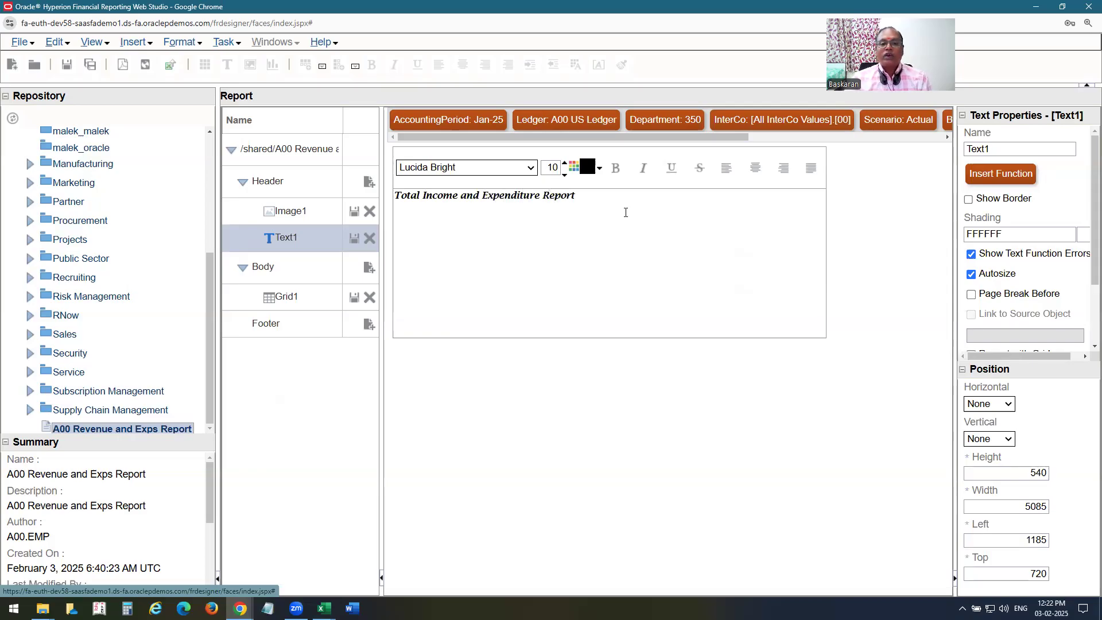
{"action": "left_click", "coordinate": [565, 163]}
{"action": "left_click_drag", "start_coordinate": [575, 195], "coordinate": [330, 198]}
{"action": "left_click", "coordinate": [565, 163]}
{"action": "left_click", "coordinate": [624, 267]}
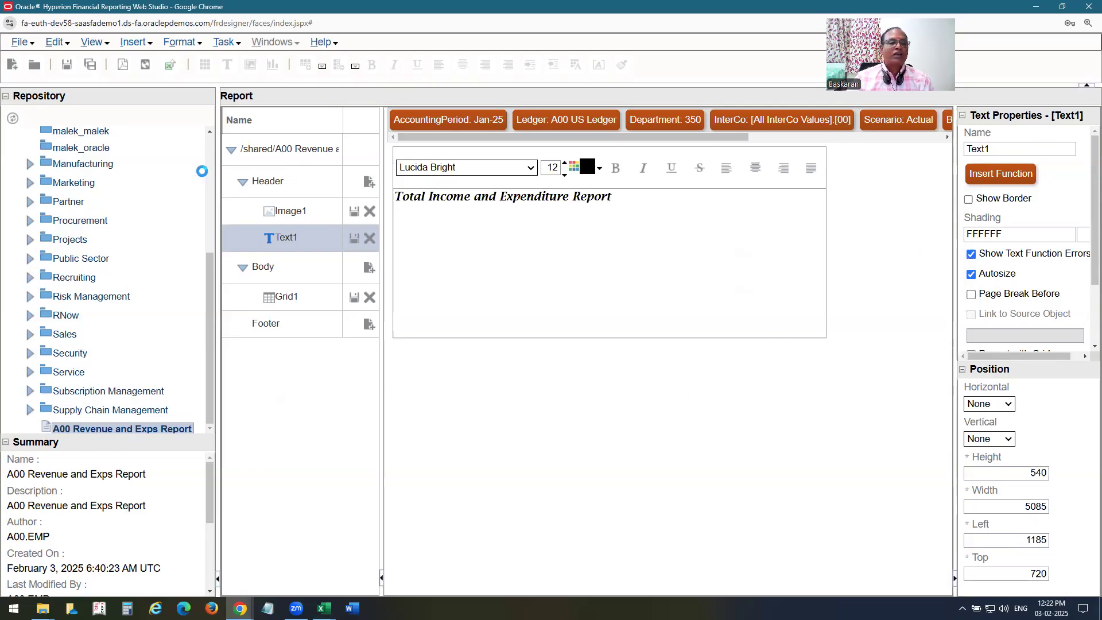
{"action": "left_click", "coordinate": [290, 151]}
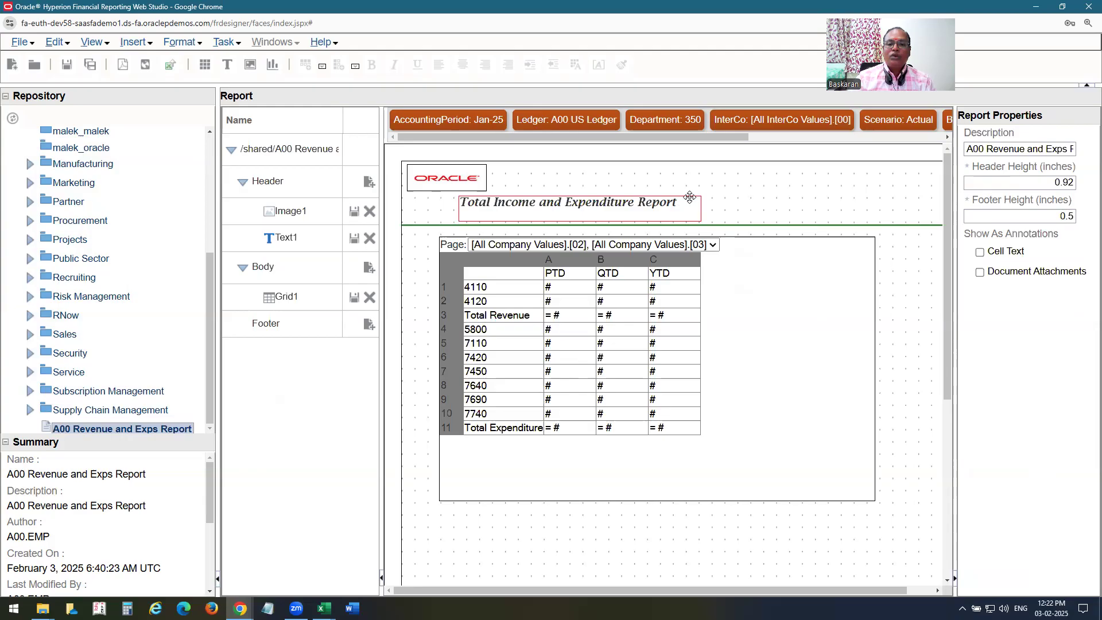
Drag the Text1 title box beside the Oracle logo and pull in its right edge.
{"action": "mouse_move", "coordinate": [686, 207]}
{"action": "left_mouse_down"}
{"action": "mouse_move", "coordinate": [784, 202]}
{"action": "mouse_move", "coordinate": [599, 221]}
{"action": "mouse_move", "coordinate": [673, 219]}
{"action": "left_mouse_up"}
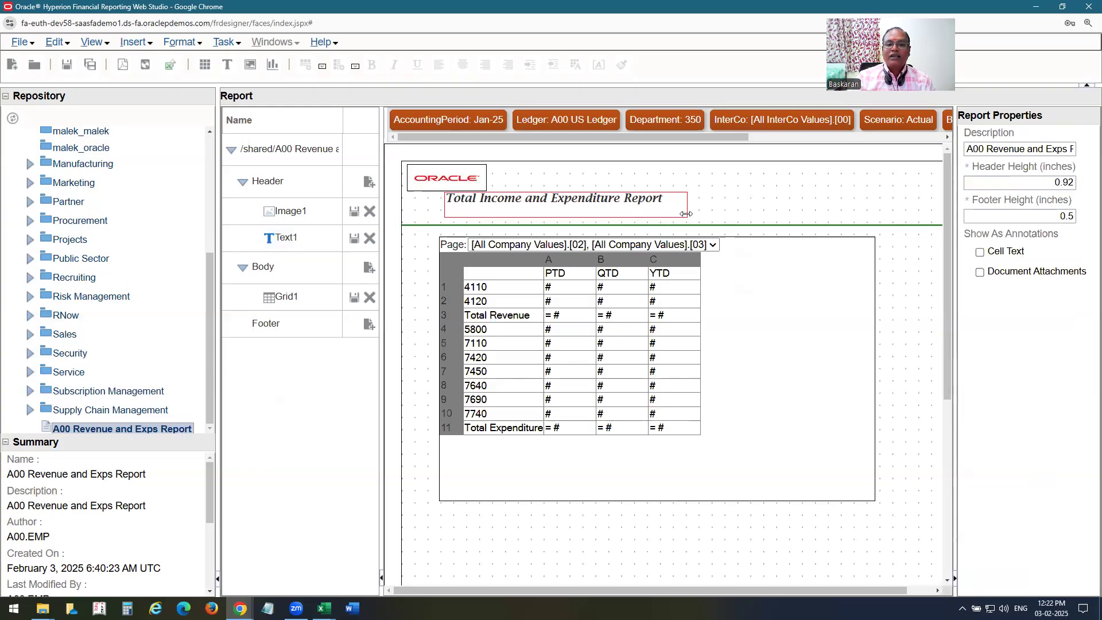
{"action": "left_click_drag", "start_coordinate": [686, 213], "coordinate": [671, 217]}
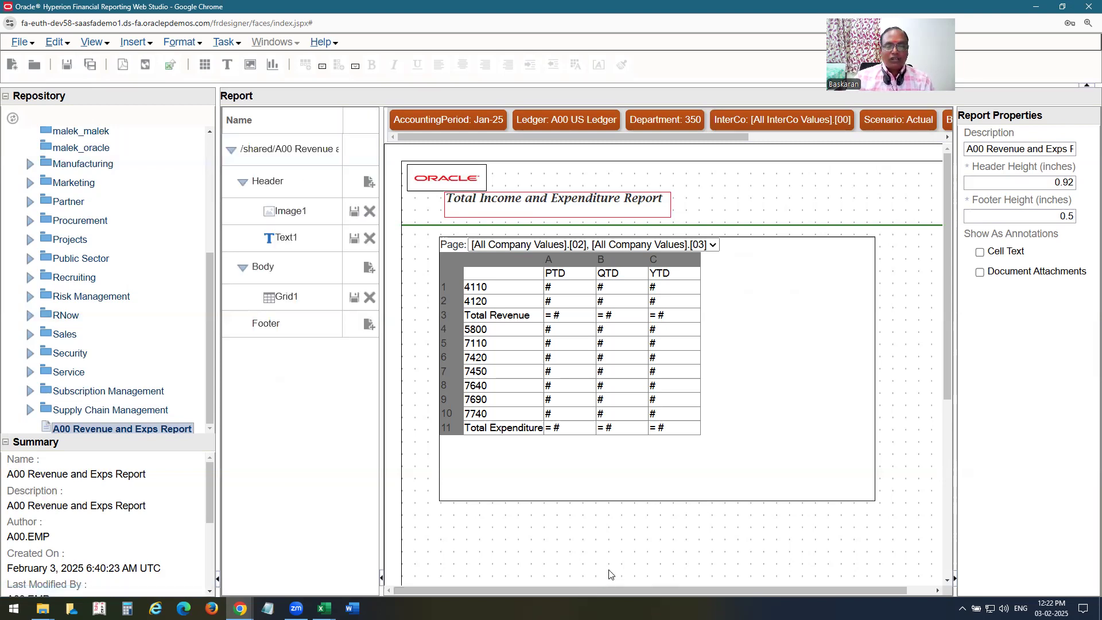
Shrink the report footer height from 4.46 to 1.84 inches.
{"action": "left_click_drag", "start_coordinate": [948, 378], "coordinate": [632, 300]}
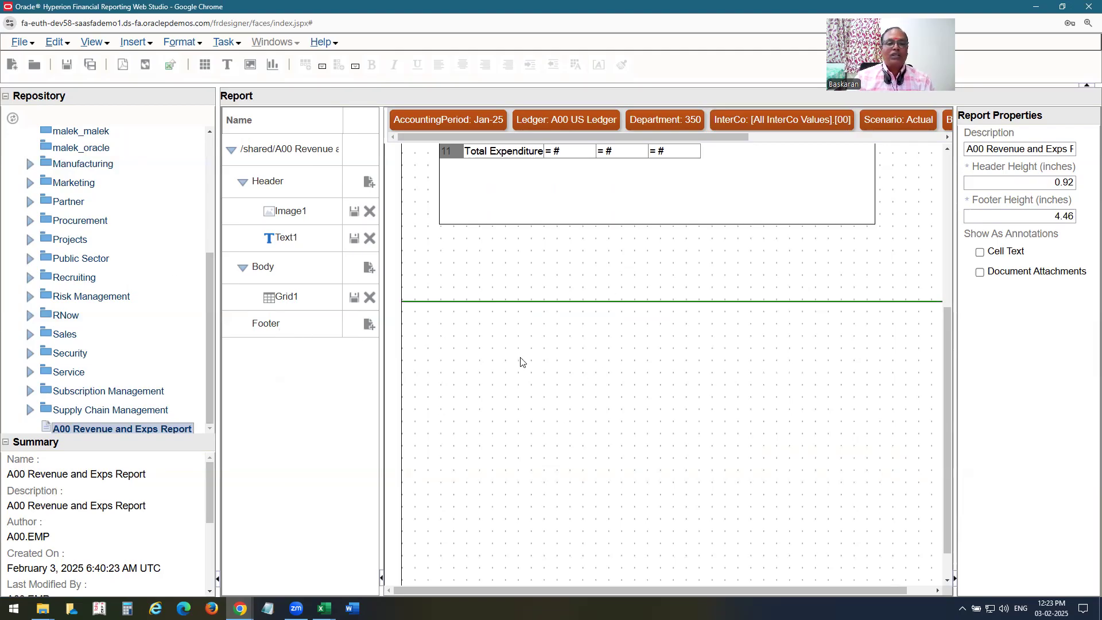
{"action": "left_click", "coordinate": [133, 43]}
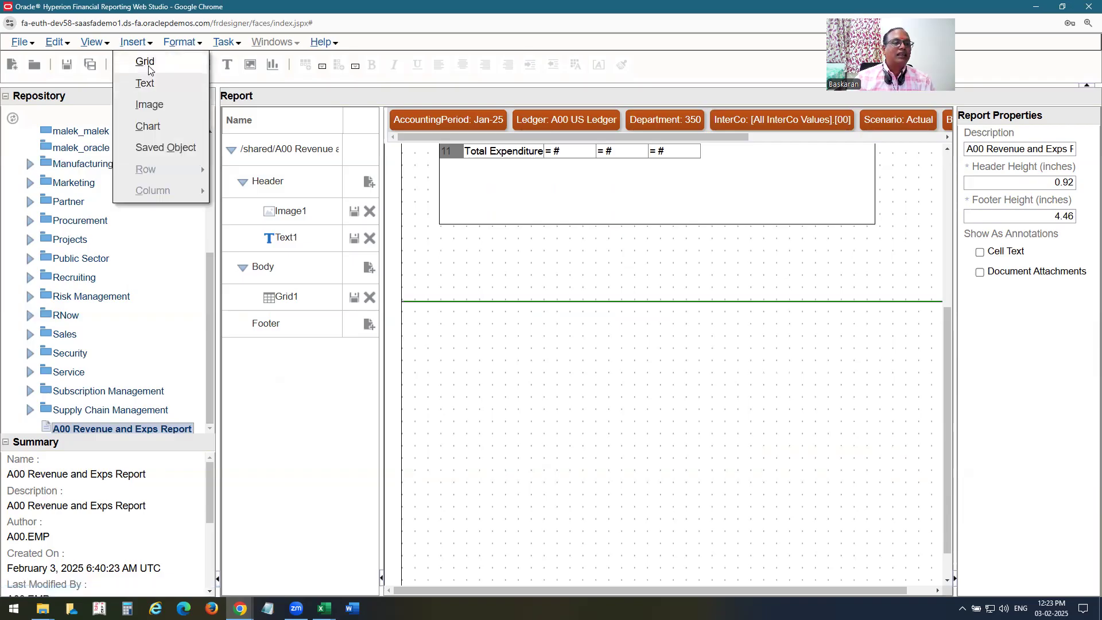
{"action": "left_click", "coordinate": [156, 127]}
{"action": "left_click", "coordinate": [496, 338]}
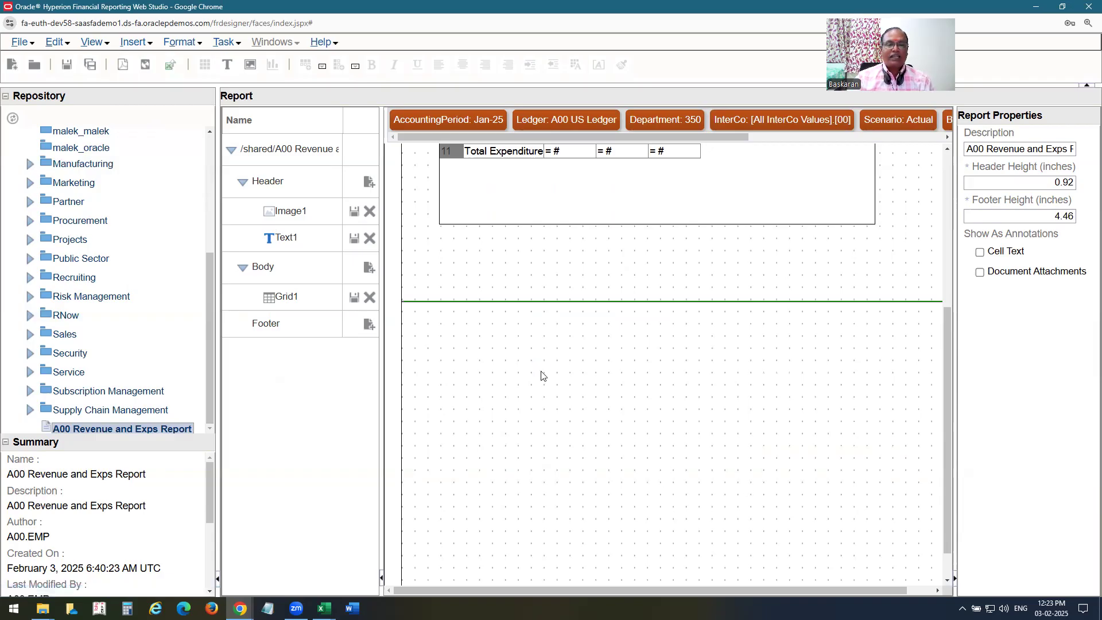
{"action": "left_click", "coordinate": [110, 46]}
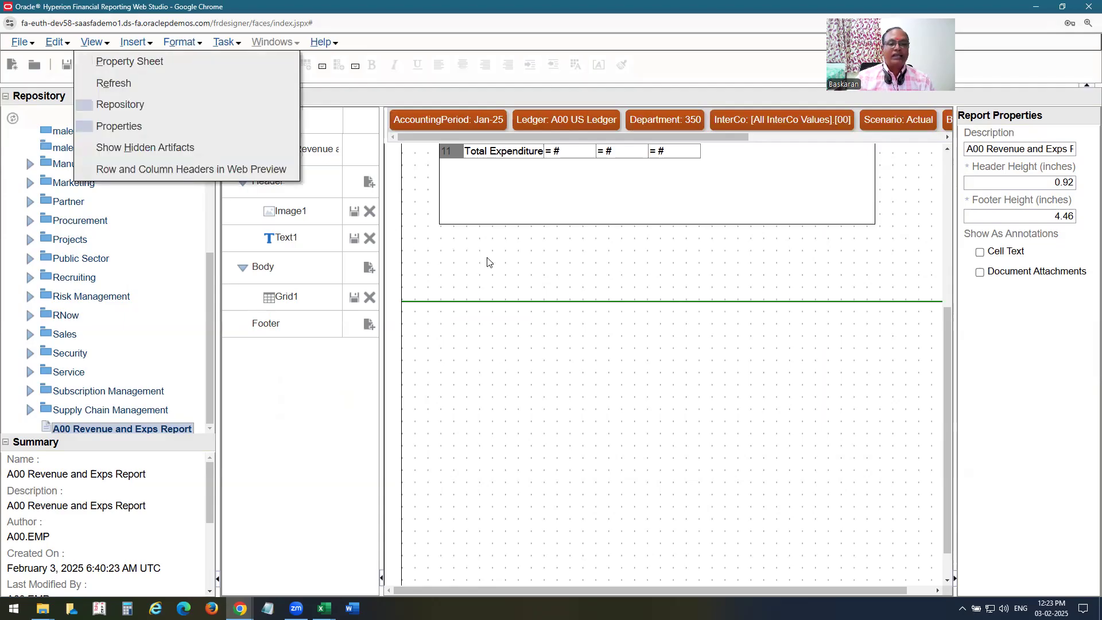
{"action": "left_click_drag", "start_coordinate": [566, 301], "coordinate": [572, 480]}
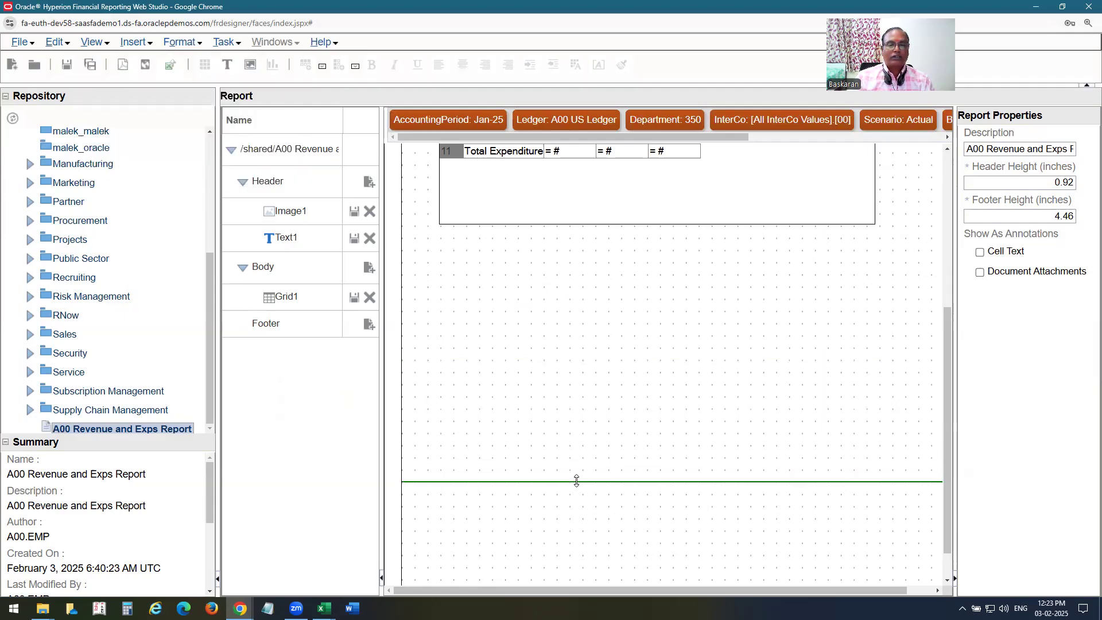
Choose Chart from the Insert menu to start placing a chart.
{"action": "left_click", "coordinate": [142, 46]}
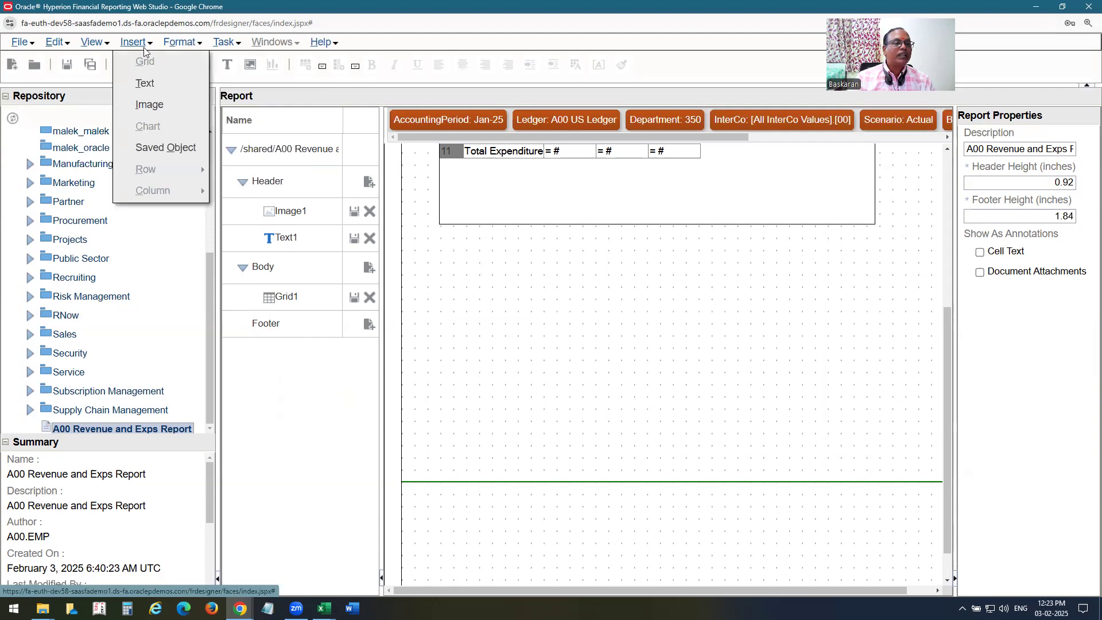
{"action": "left_click", "coordinate": [509, 301]}
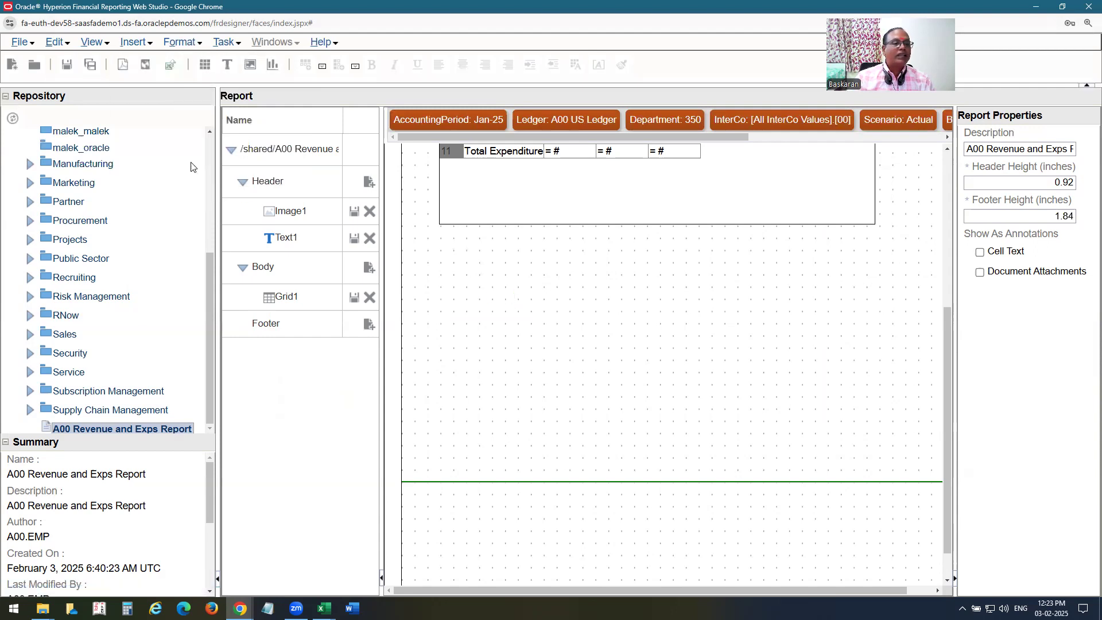
{"action": "left_click", "coordinate": [138, 40]}
{"action": "left_click", "coordinate": [150, 123]}
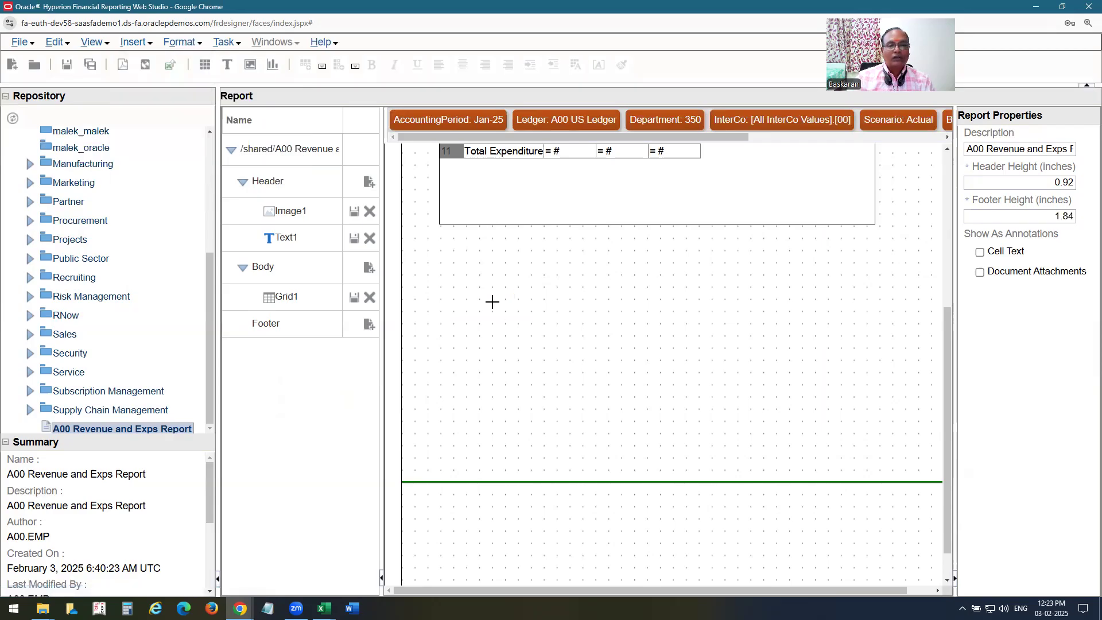
Draw Chart1 on the report body, switch it to line then pie, and delete it.
{"action": "left_click_drag", "start_coordinate": [473, 273], "coordinate": [740, 426]}
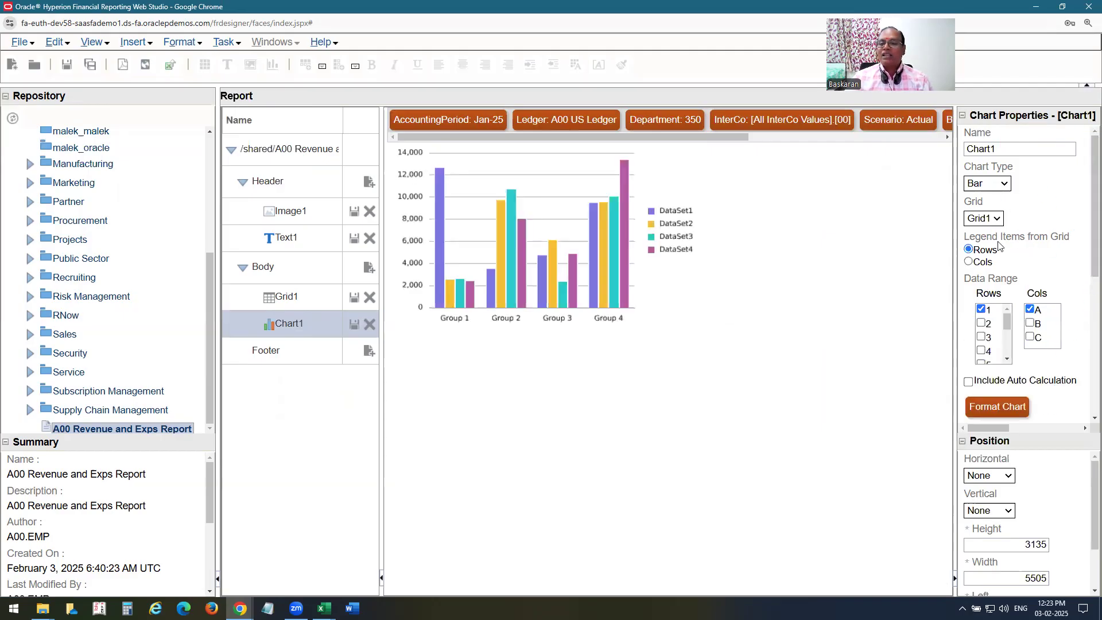
{"action": "left_click", "coordinate": [1004, 185]}
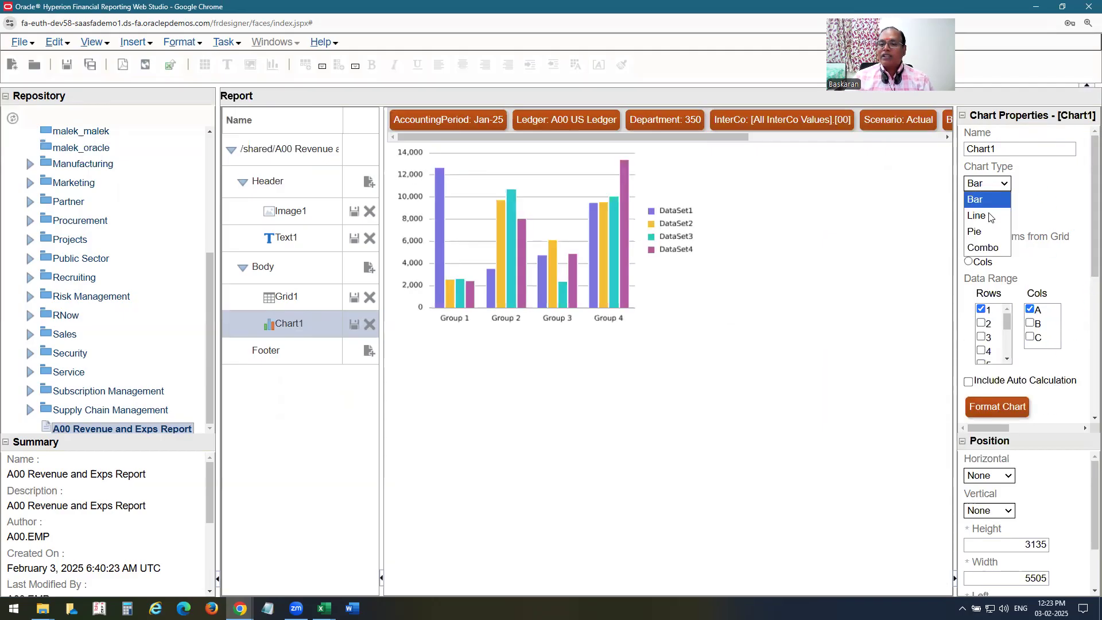
{"action": "left_click", "coordinate": [988, 216]}
{"action": "left_click", "coordinate": [1004, 184]}
{"action": "left_click", "coordinate": [988, 229]}
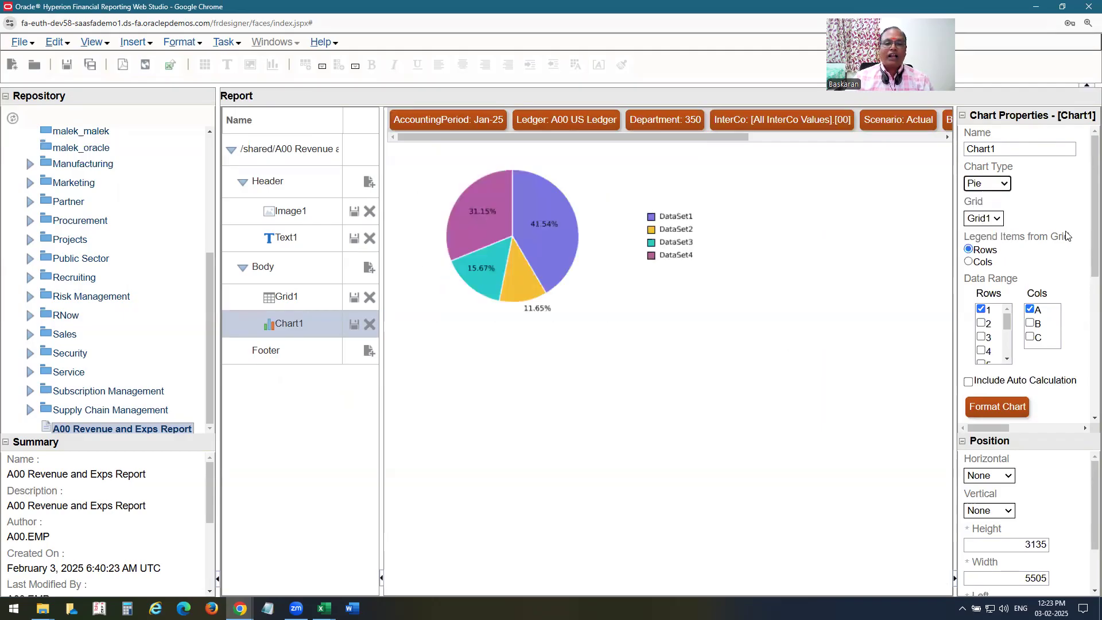
{"action": "left_click", "coordinate": [988, 183]}
{"action": "left_click", "coordinate": [1070, 213]}
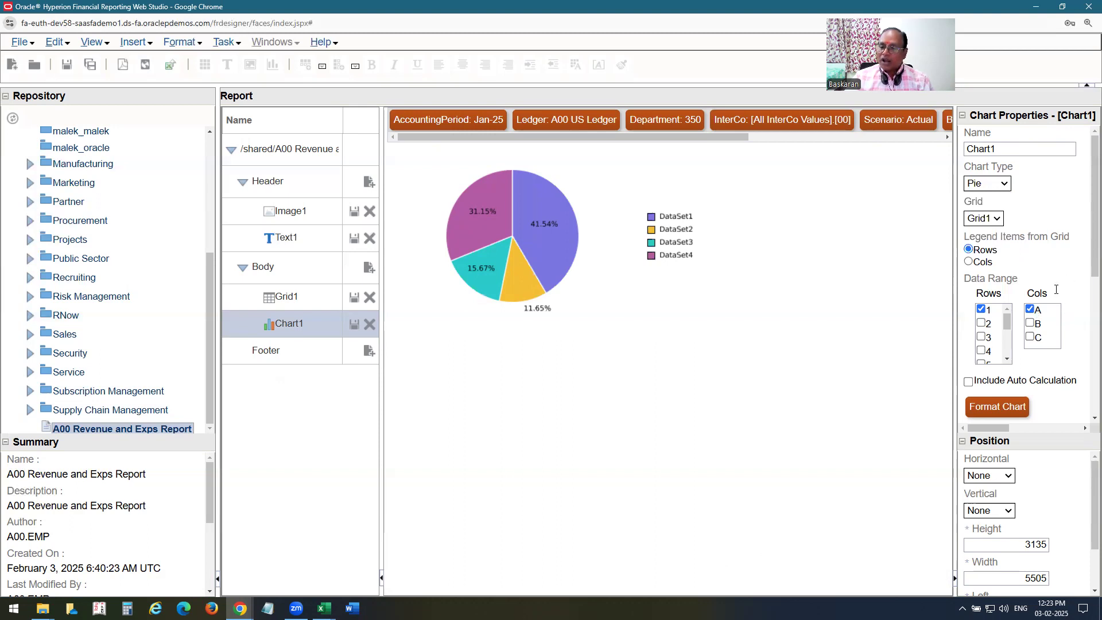
{"action": "left_click", "coordinate": [370, 325]}
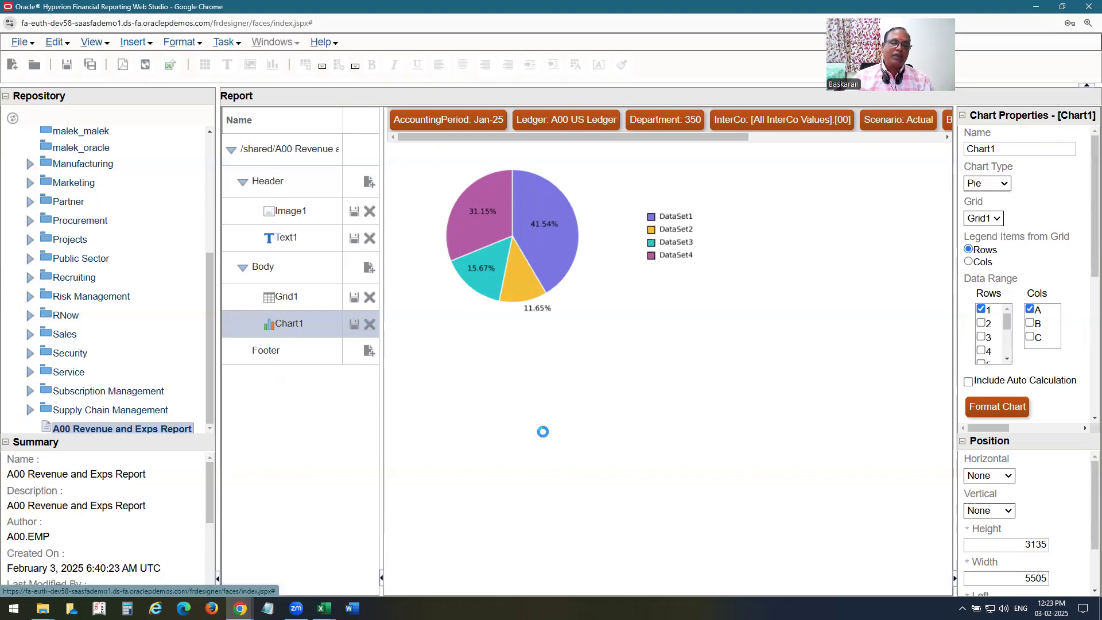
{"action": "left_click", "coordinate": [601, 339]}
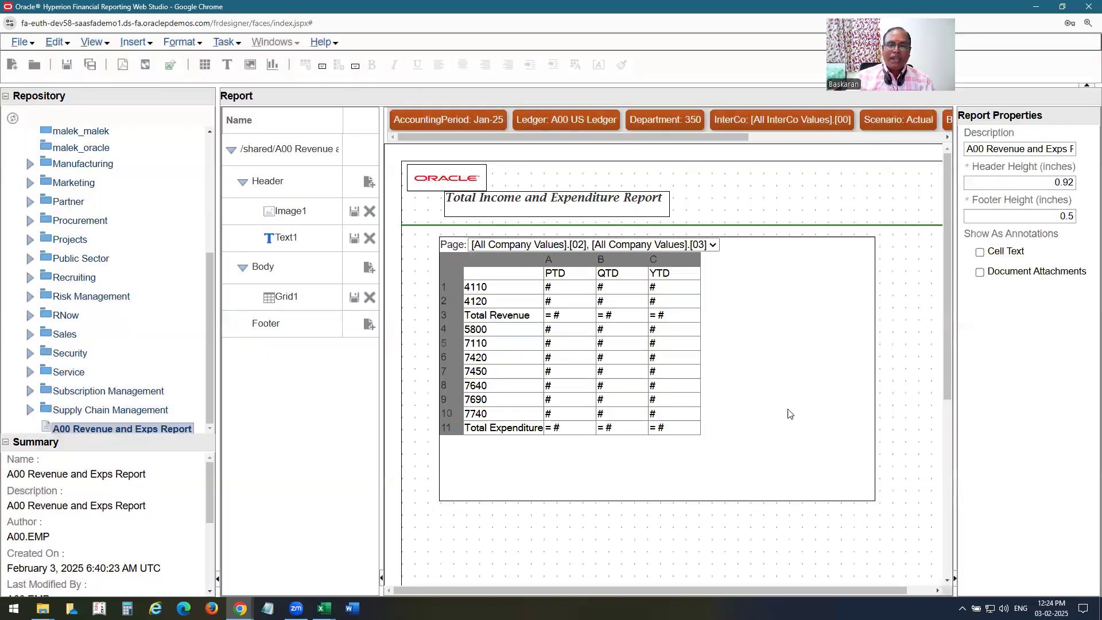
Save the report and open its HTML preview, switching to page 01.
{"action": "left_click", "coordinate": [67, 65]}
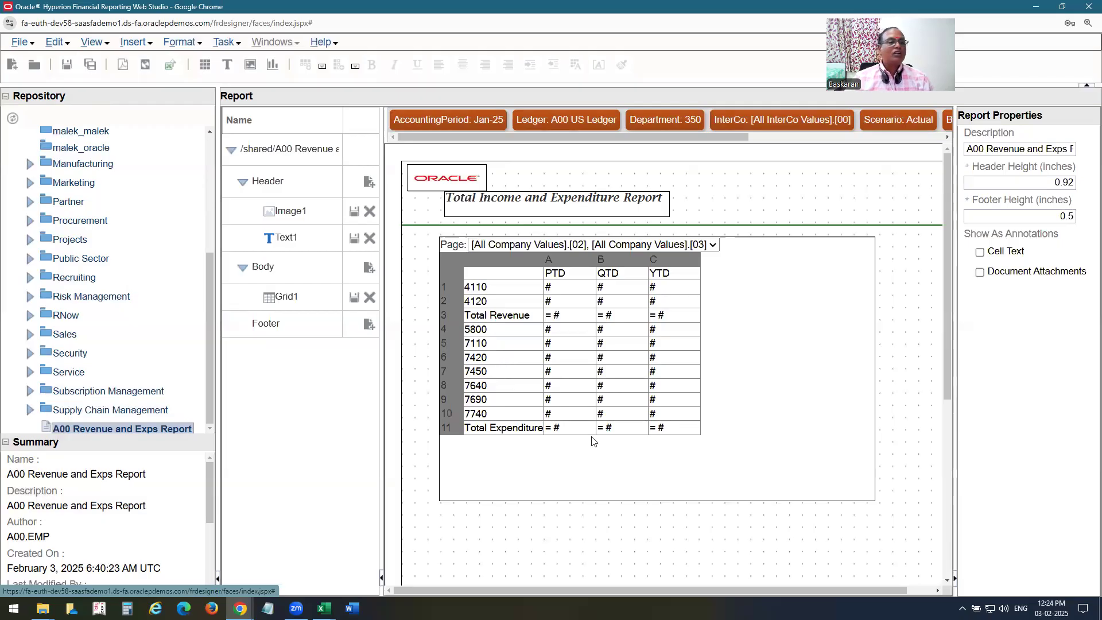
{"action": "left_click", "coordinate": [31, 44]}
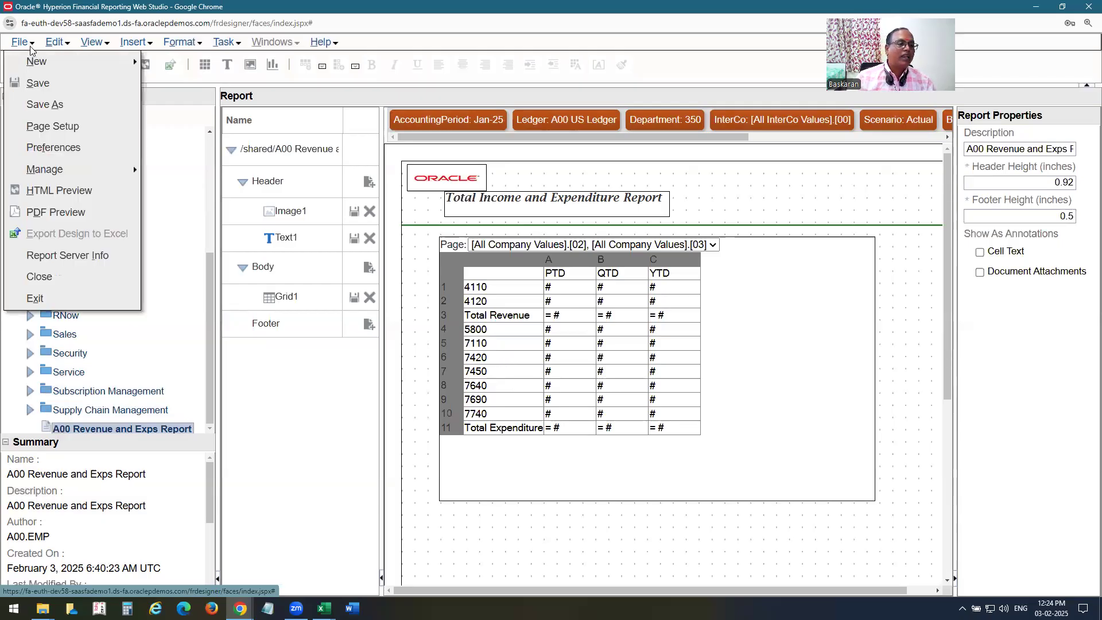
{"action": "left_click", "coordinate": [80, 192]}
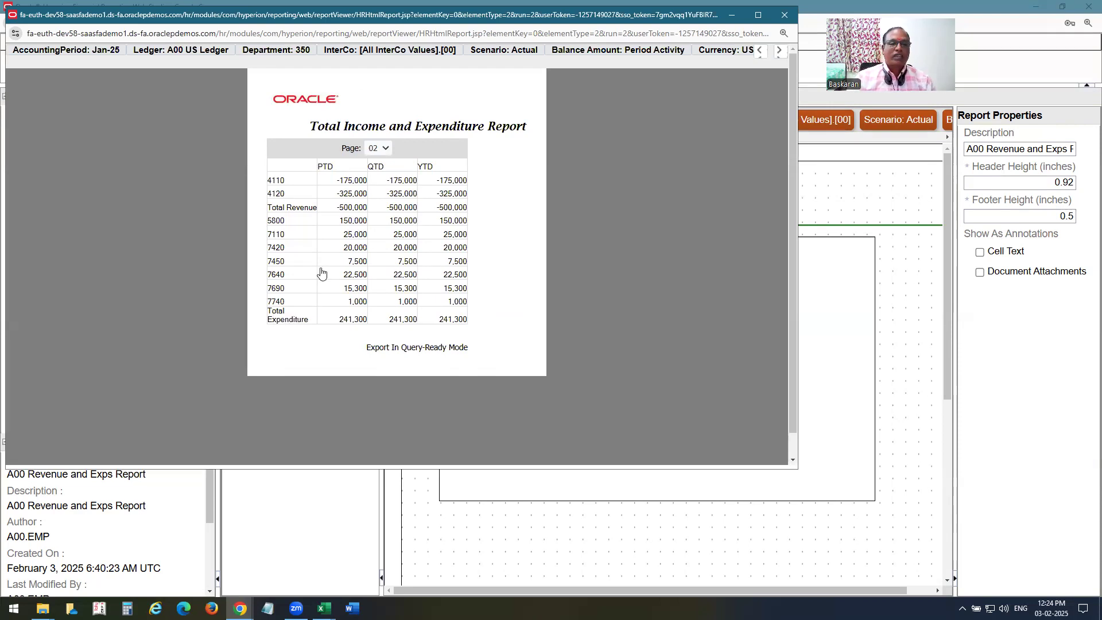
{"action": "left_click", "coordinate": [386, 150]}
{"action": "left_click", "coordinate": [376, 166]}
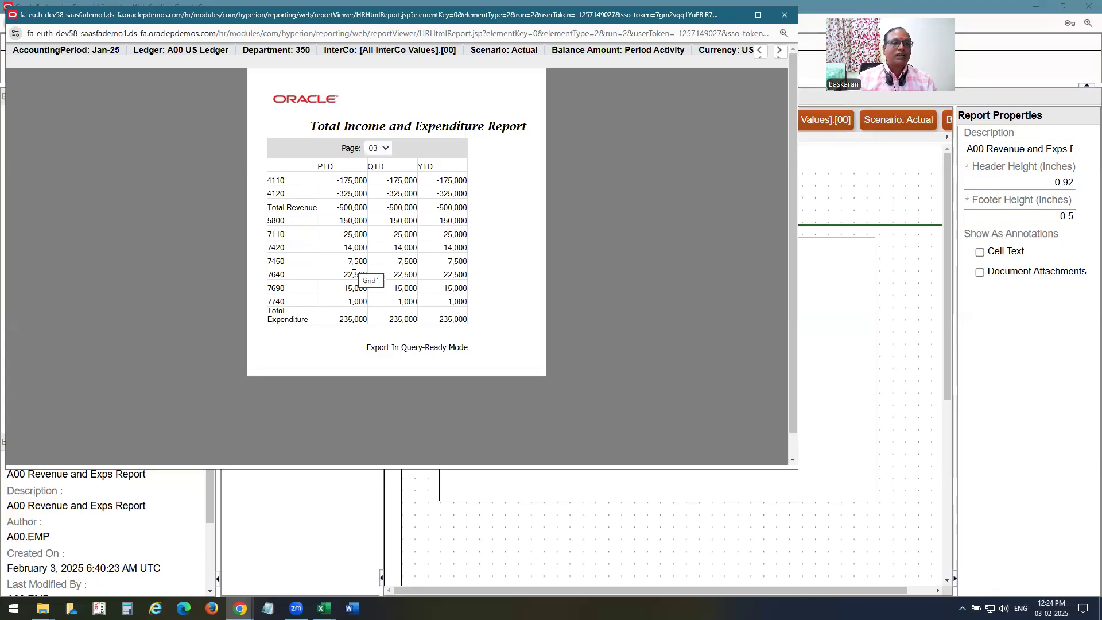
Open and close the Preview User Point of View window unchanged, then close the preview.
{"action": "left_click", "coordinate": [297, 256]}
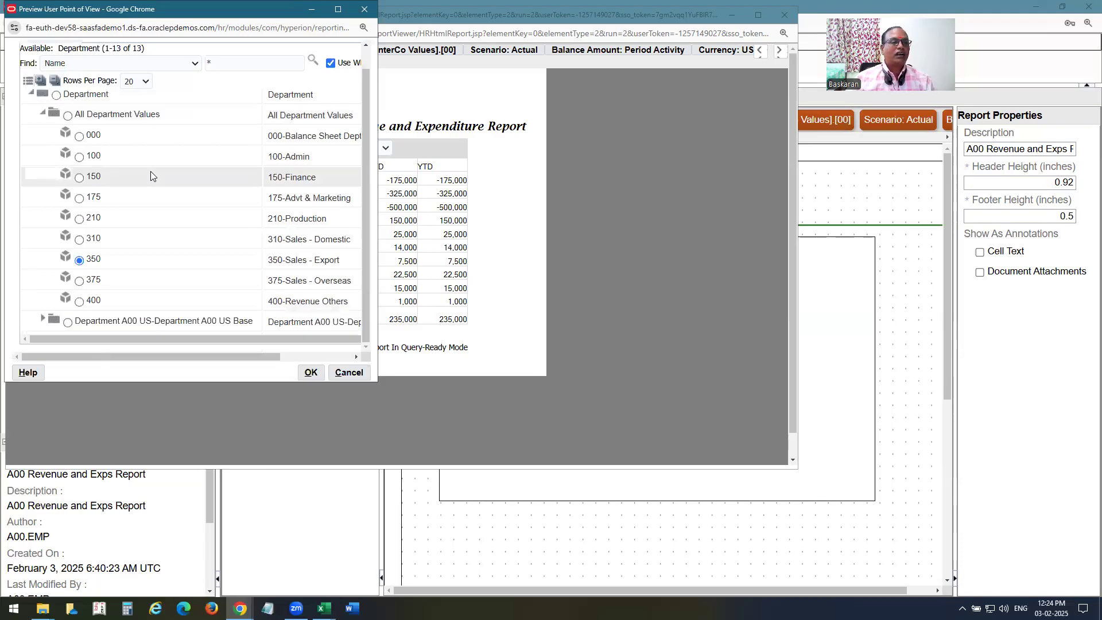
{"action": "left_click_drag", "start_coordinate": [202, 10], "coordinate": [373, 213]}
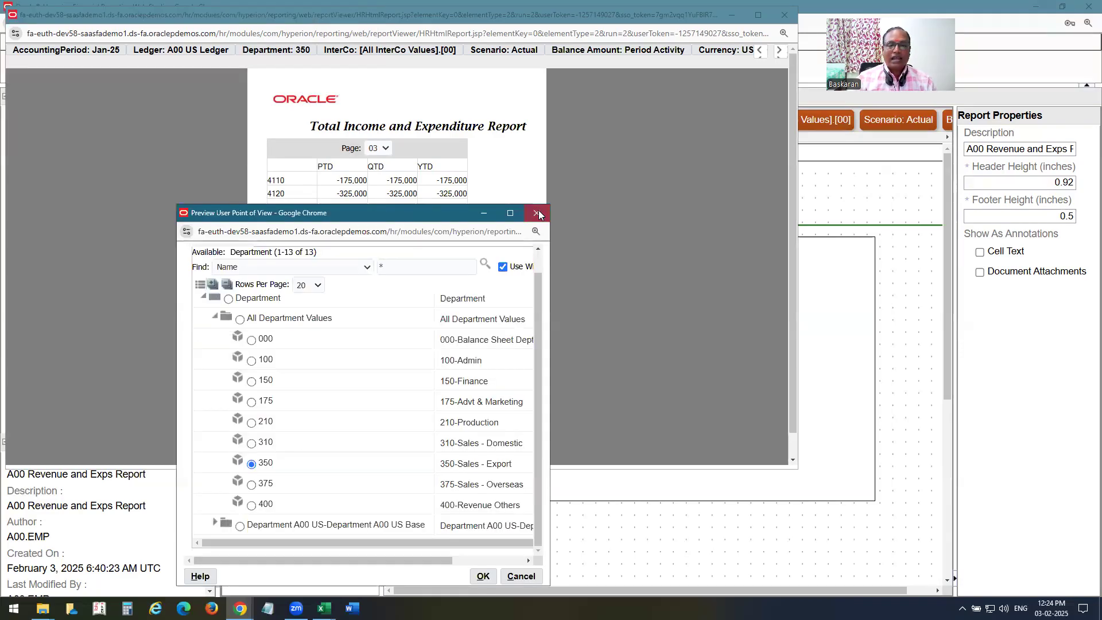
{"action": "left_click", "coordinate": [536, 213]}
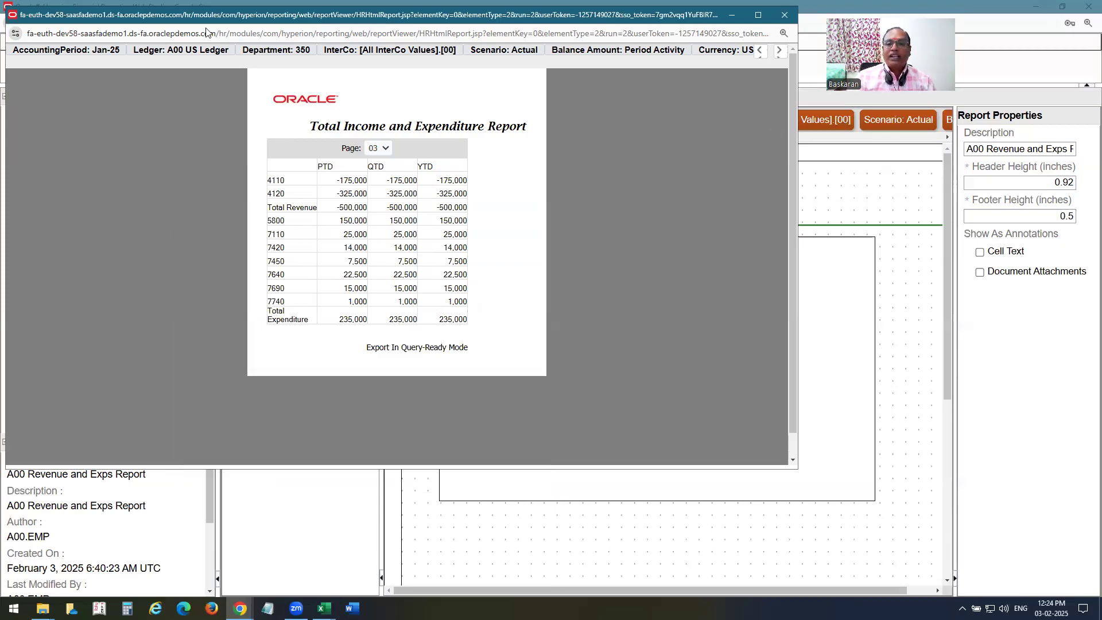
{"action": "left_click_drag", "start_coordinate": [206, 17], "coordinate": [215, 99]}
{"action": "left_click", "coordinate": [793, 96]}
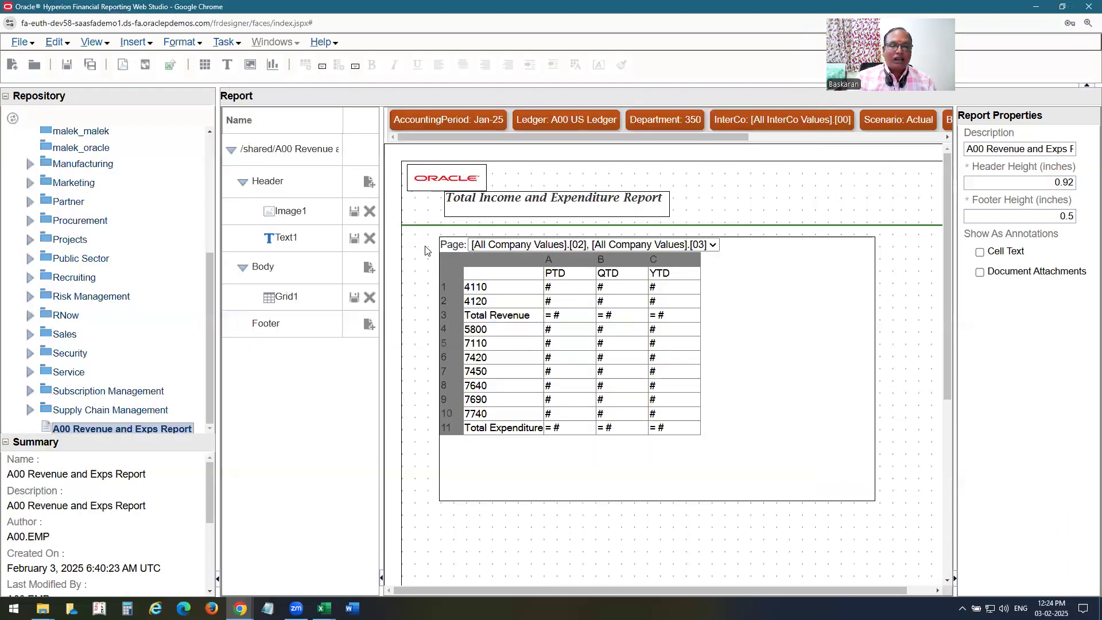
Check Drill Through in Grid1's properties and save the A00 Revenue and Exps Report.
{"action": "left_click", "coordinate": [263, 145]}
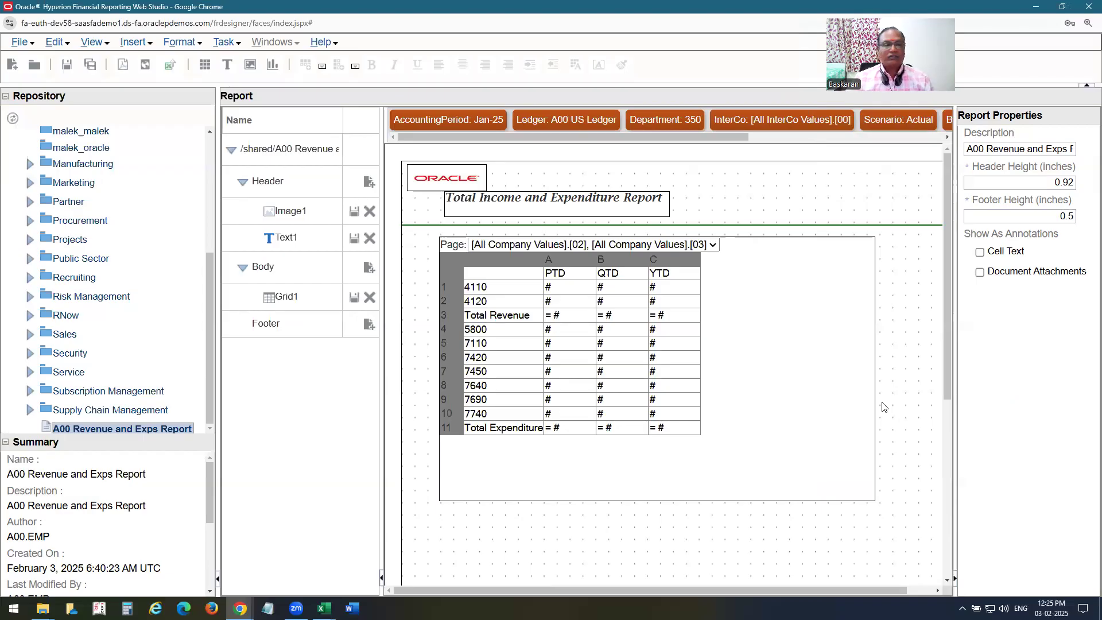
{"action": "left_click", "coordinate": [307, 211]}
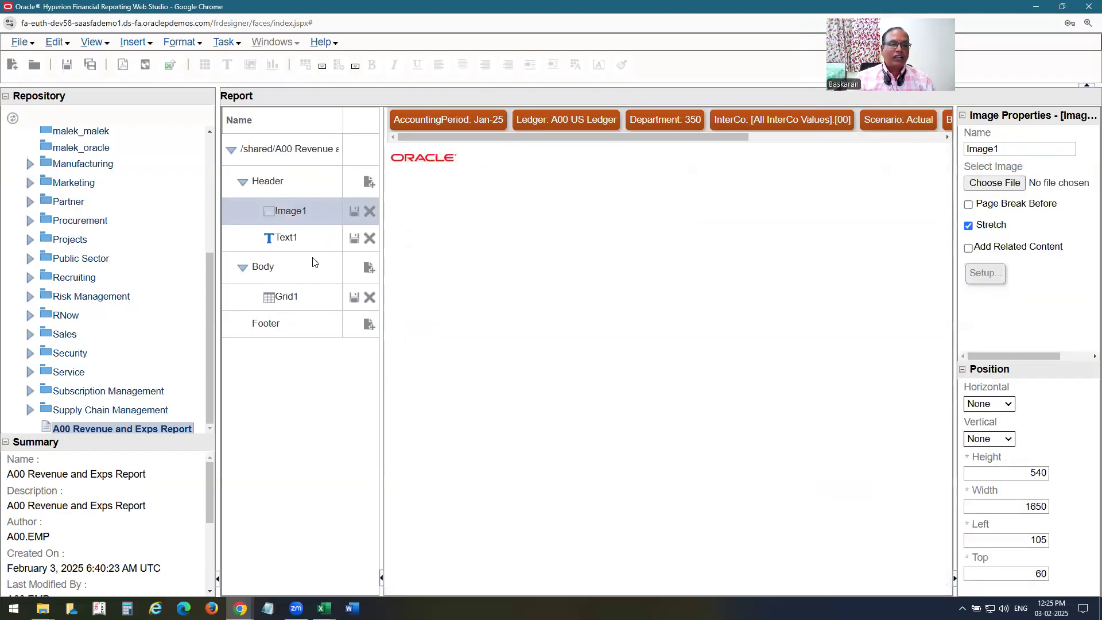
{"action": "left_click", "coordinate": [293, 296]}
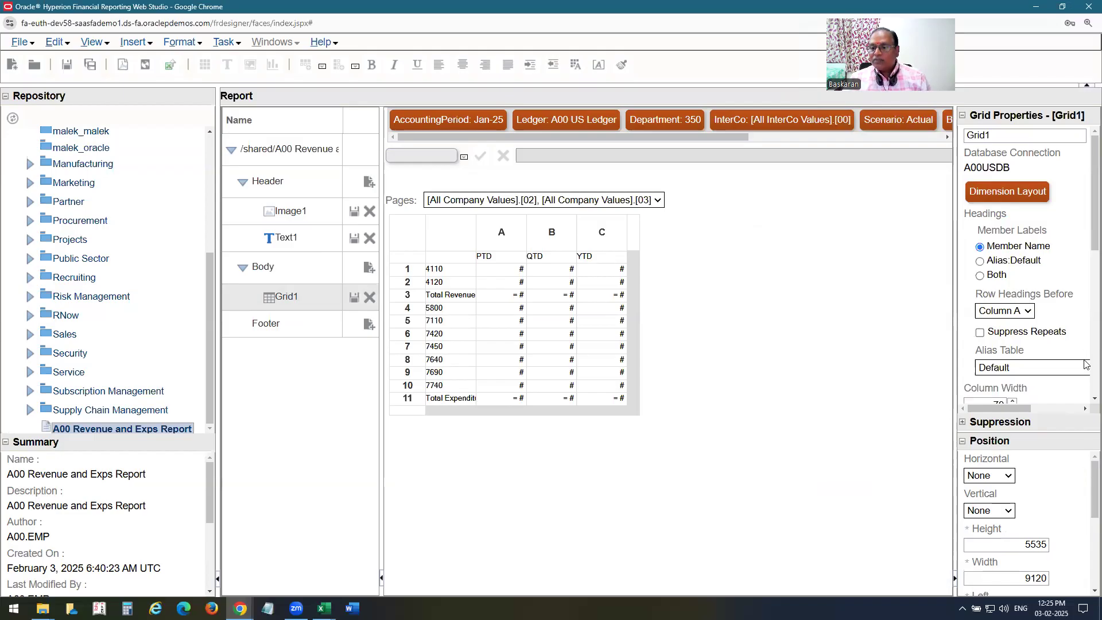
{"action": "scroll", "coordinate": [1086, 247], "scroll_direction": "down", "scroll_amount": 4}
{"action": "scroll", "coordinate": [1086, 306], "scroll_direction": "down", "scroll_amount": 4}
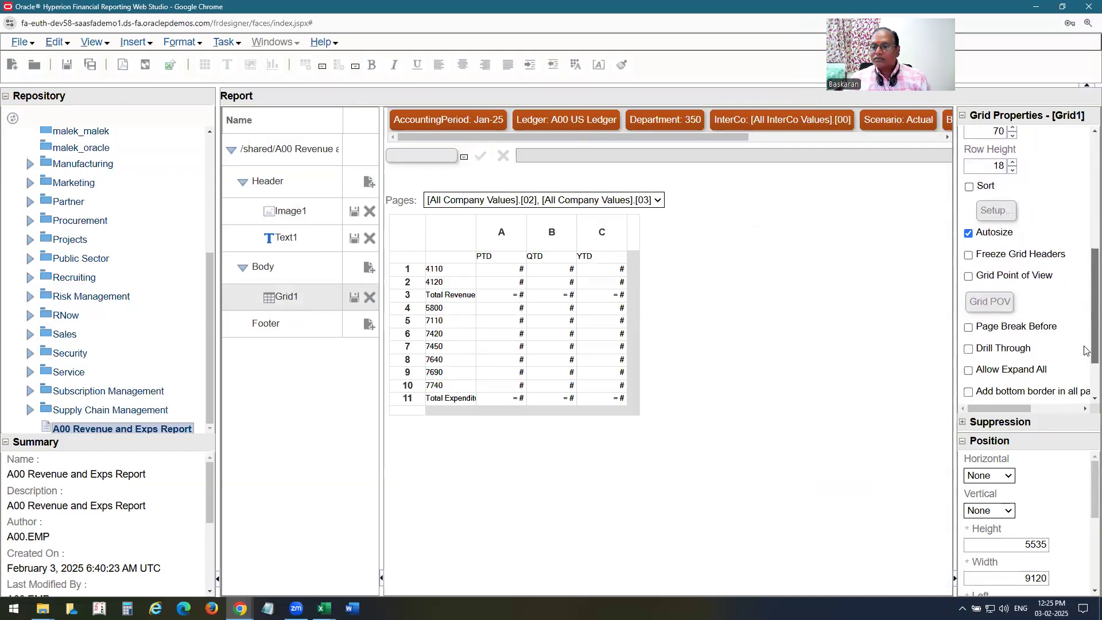
{"action": "left_click", "coordinate": [969, 349]}
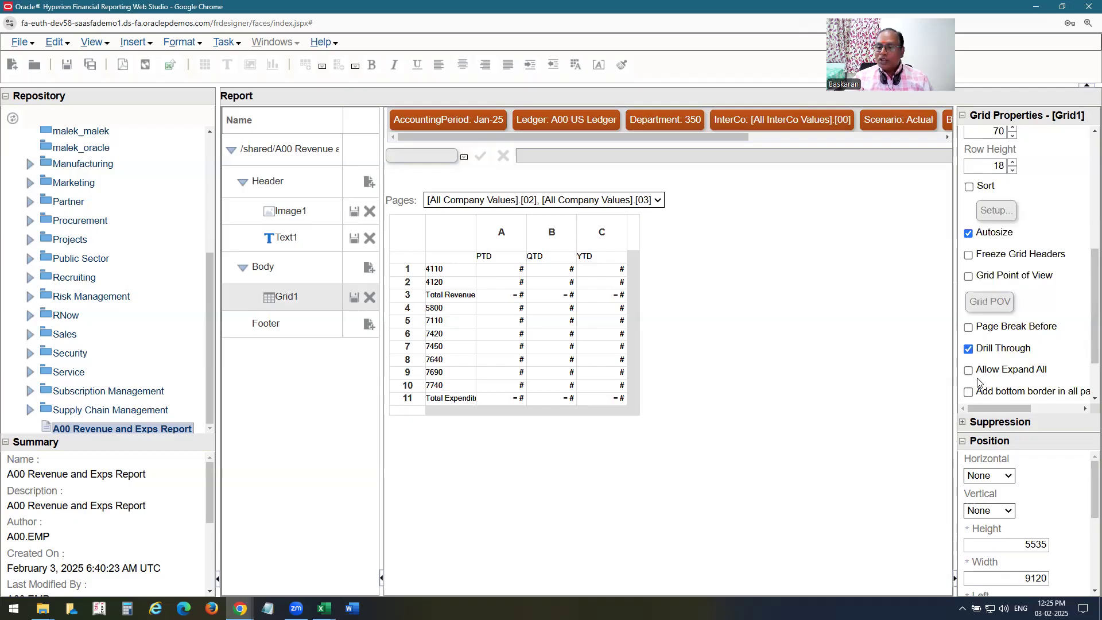
{"action": "scroll", "coordinate": [1040, 379], "scroll_direction": "down", "scroll_amount": 2}
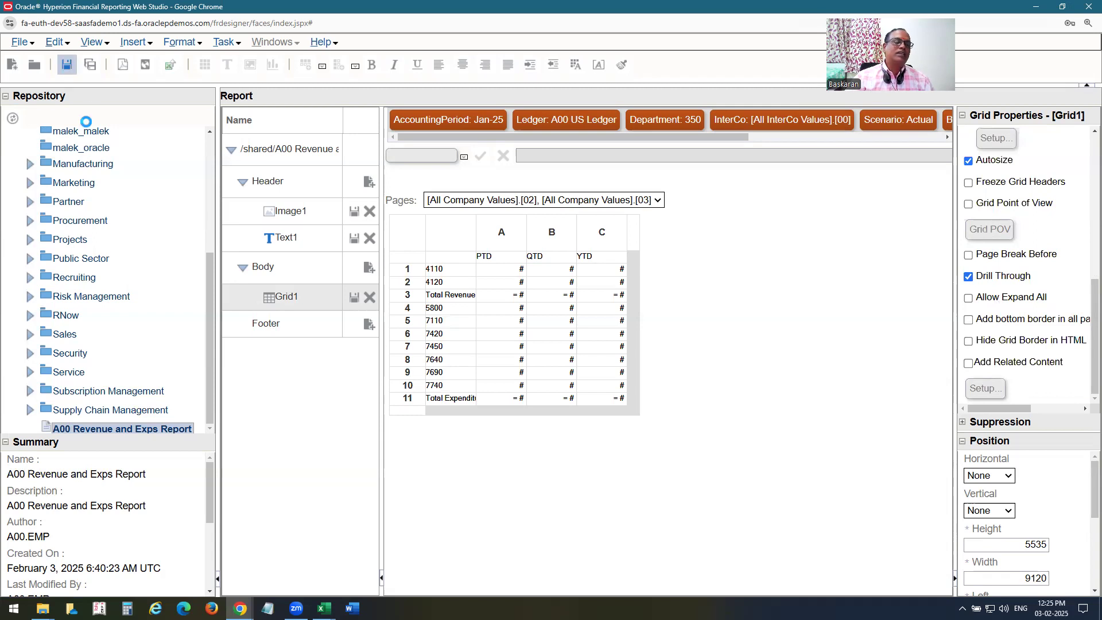
{"action": "left_click", "coordinate": [67, 65]}
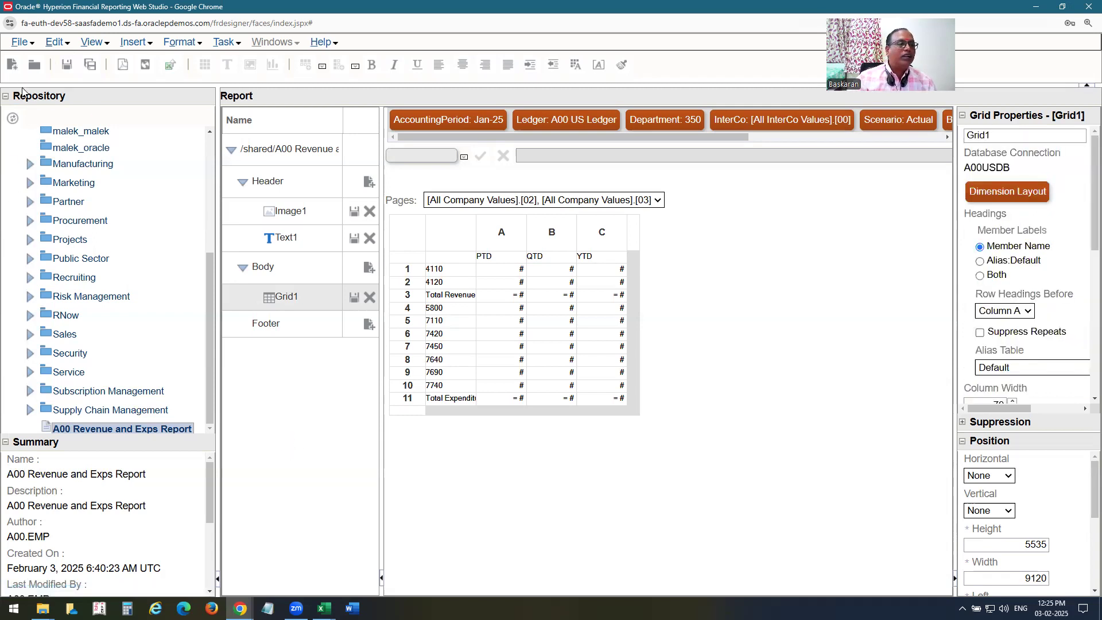
Preview the report in HTML and drill from the 4110 PTD -175,000 into Account Inspector.
{"action": "left_click", "coordinate": [20, 43]}
{"action": "left_click", "coordinate": [59, 191]}
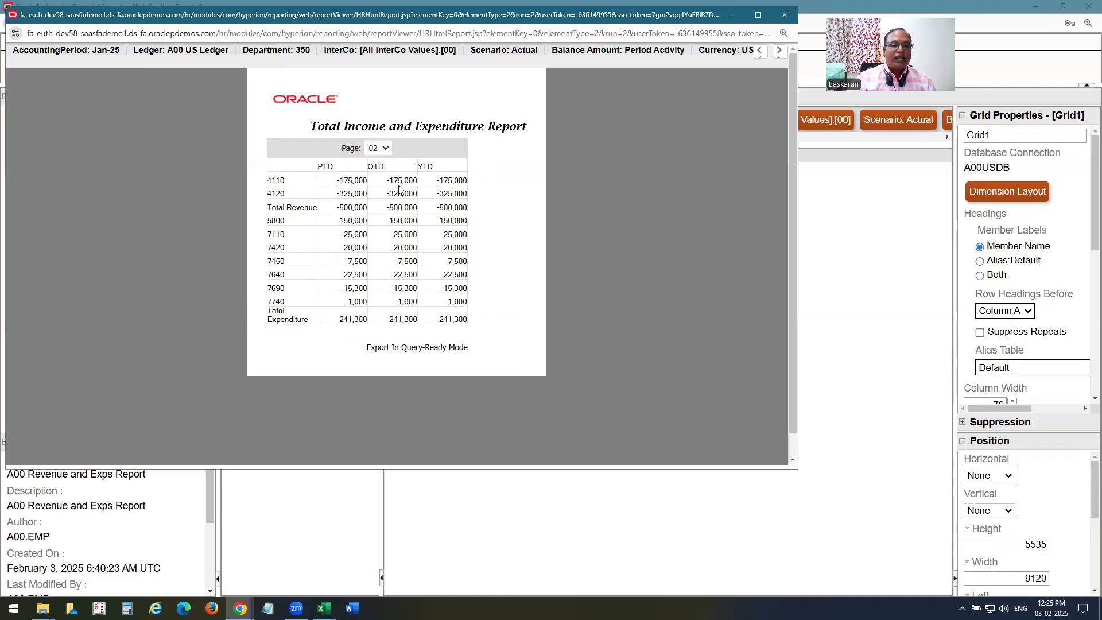
{"action": "left_click", "coordinate": [352, 182]}
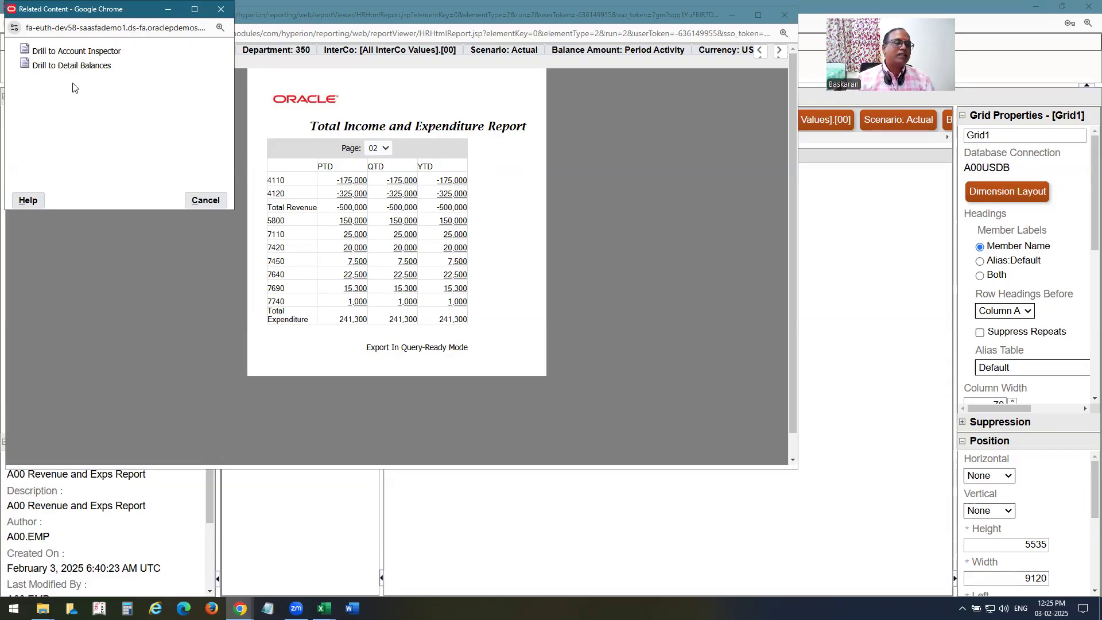
{"action": "left_click", "coordinate": [70, 53]}
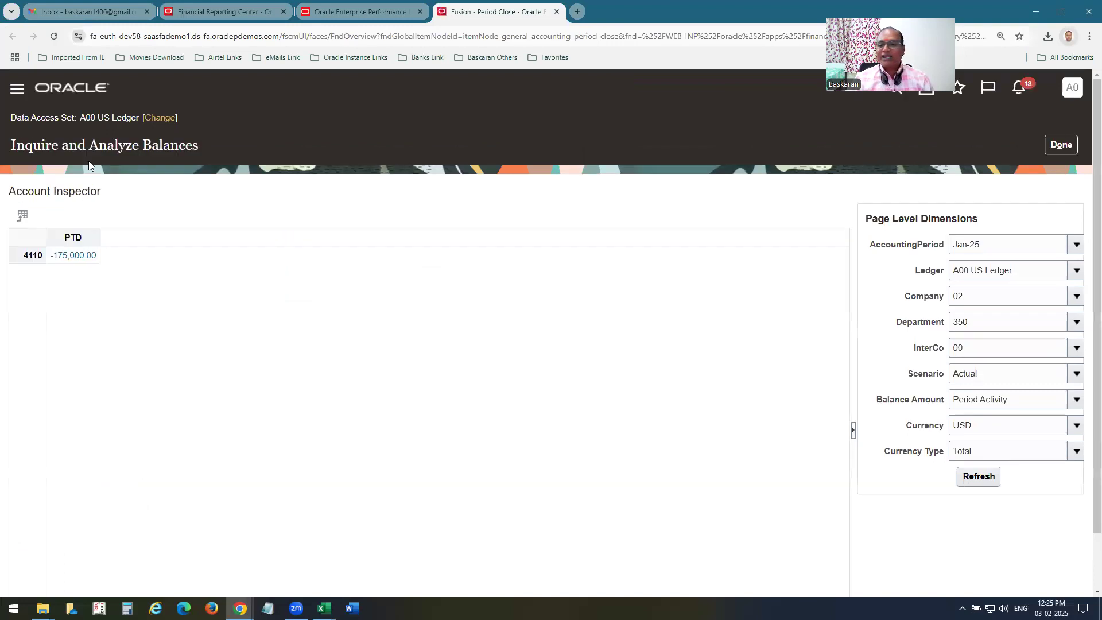
Open detail balances for account 4110, Jan-25 from the -175,000.00 PTD amount, then cycle tabs.
{"action": "left_click", "coordinate": [73, 257]}
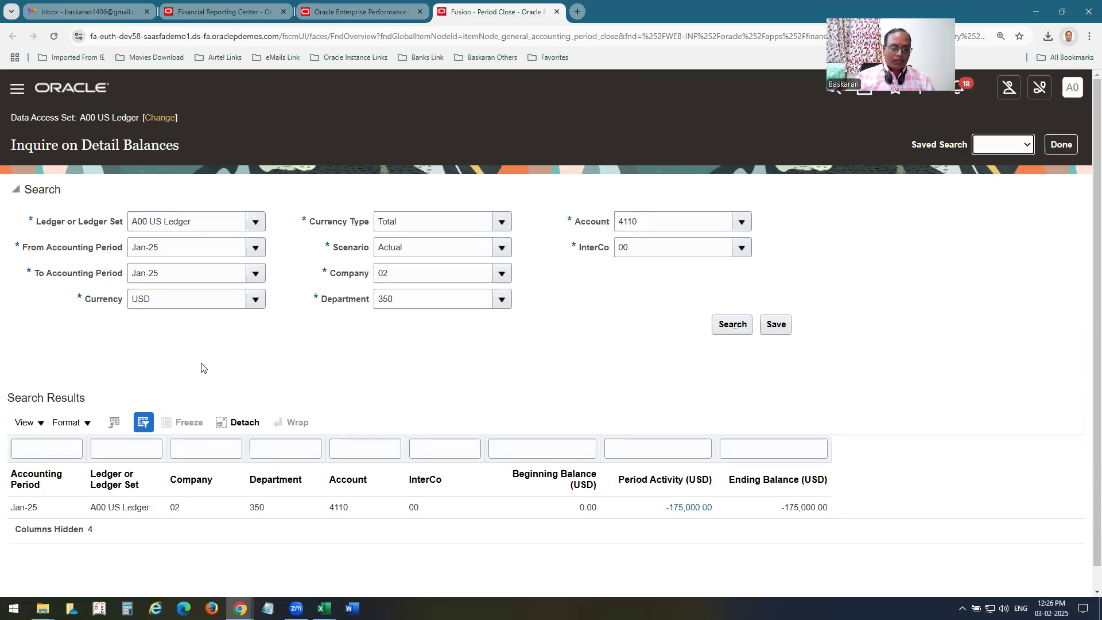
{"action": "left_click", "coordinate": [216, 12]}
{"action": "key", "text": "ctrl+Tab"}
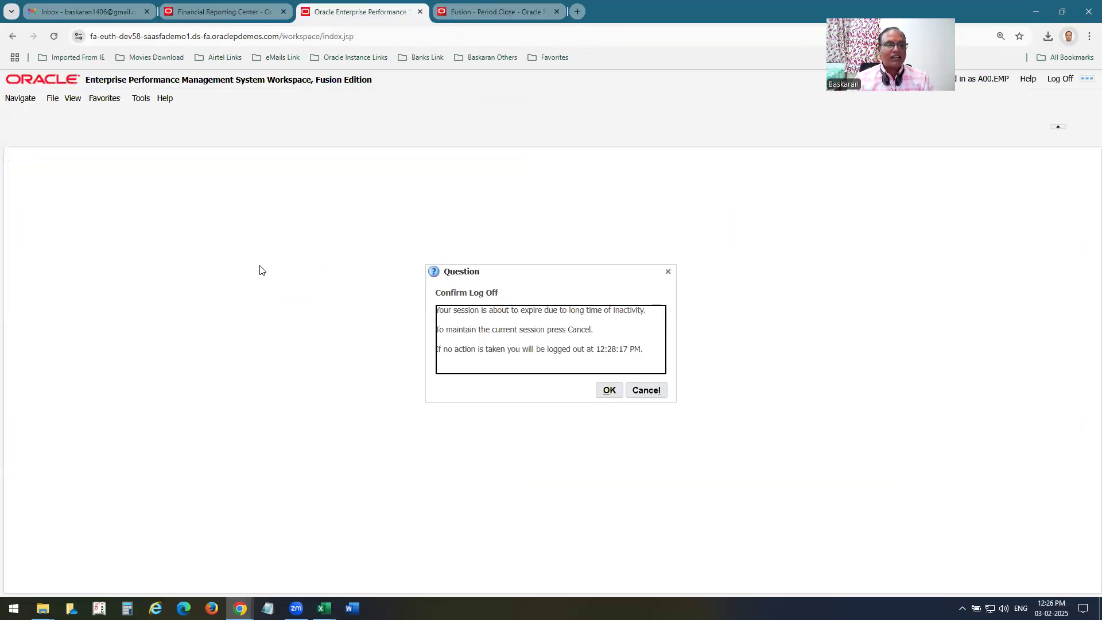
{"action": "key", "text": "ctrl+Tab"}
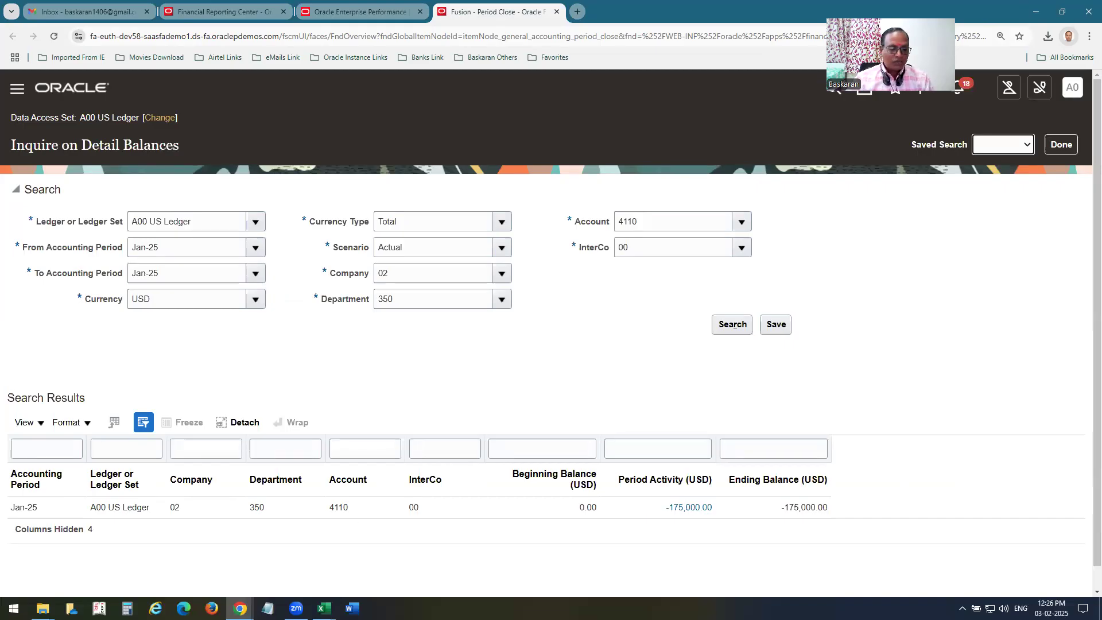
Bring the report preview forward and show page 03.
{"action": "mouse_move", "coordinate": [240, 608]}
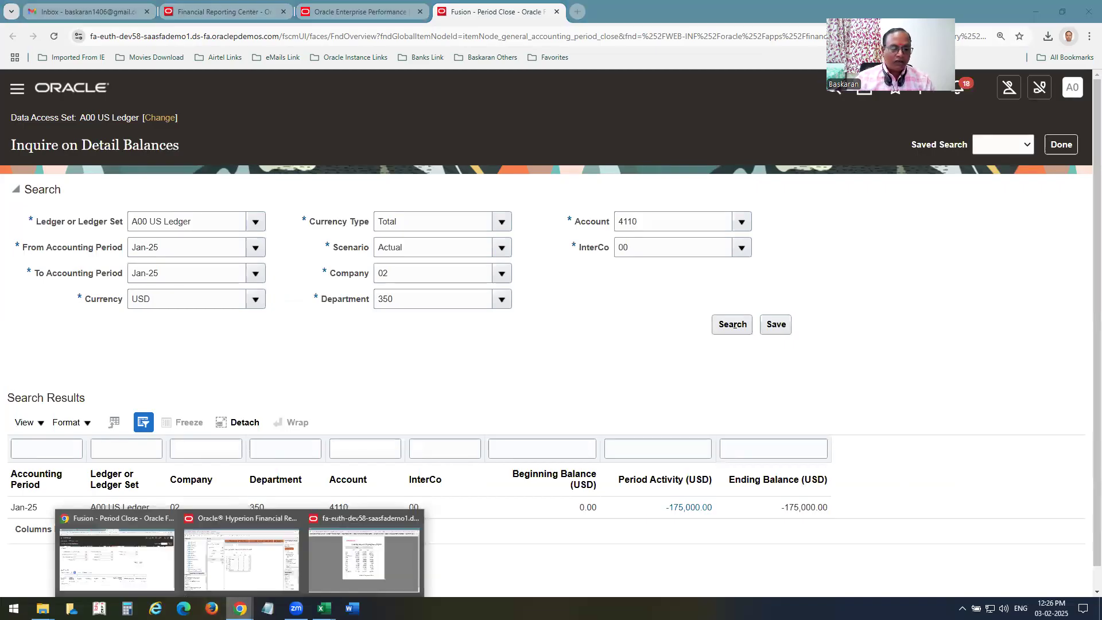
{"action": "left_click", "coordinate": [350, 571]}
{"action": "left_click", "coordinate": [387, 150]}
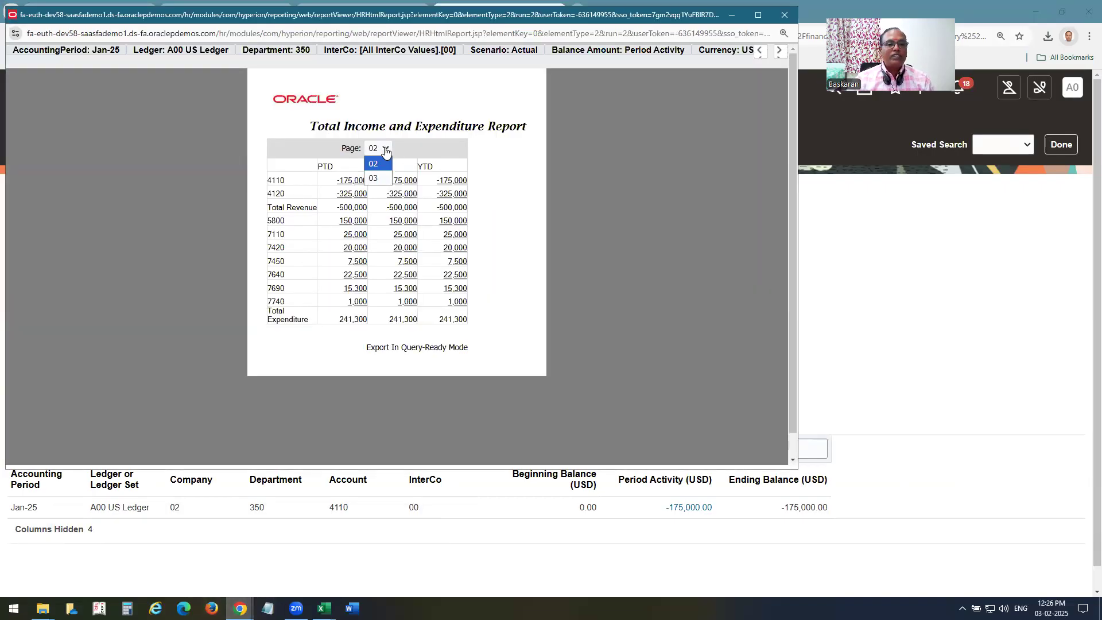
{"action": "left_click", "coordinate": [377, 180]}
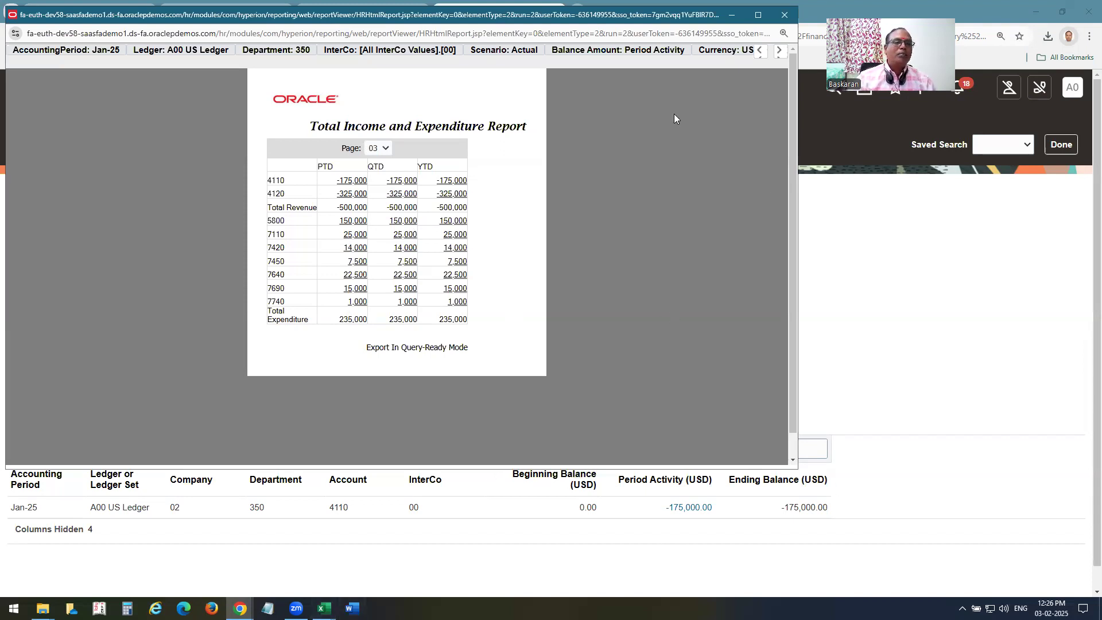
Close the preview window and return to the Web Studio layout.
{"action": "right_click", "coordinate": [217, 17]}
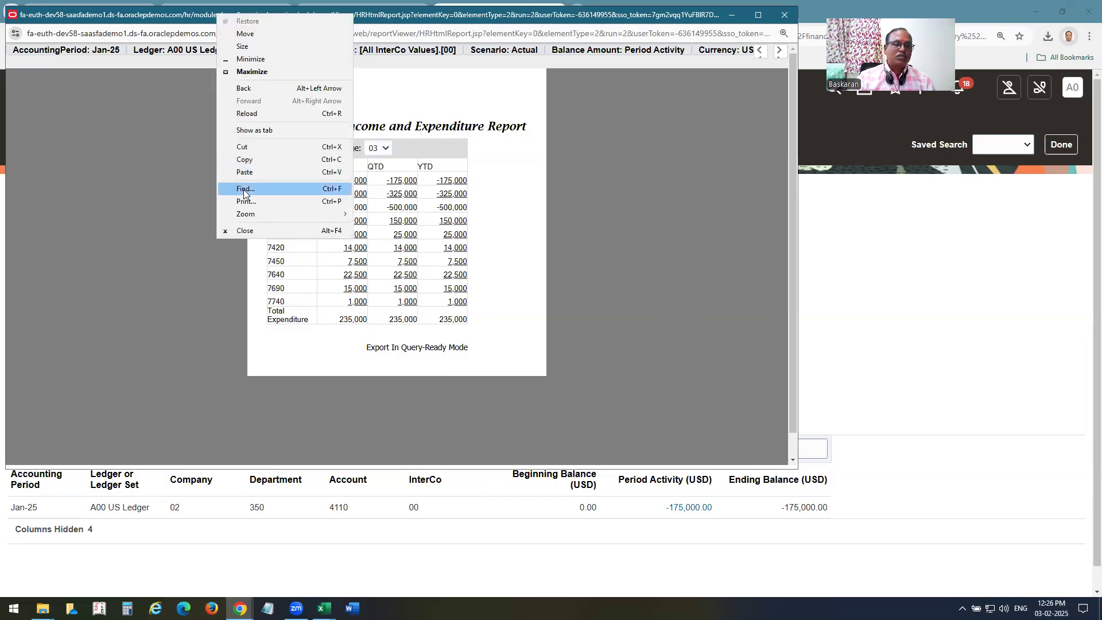
{"action": "left_click", "coordinate": [245, 231]}
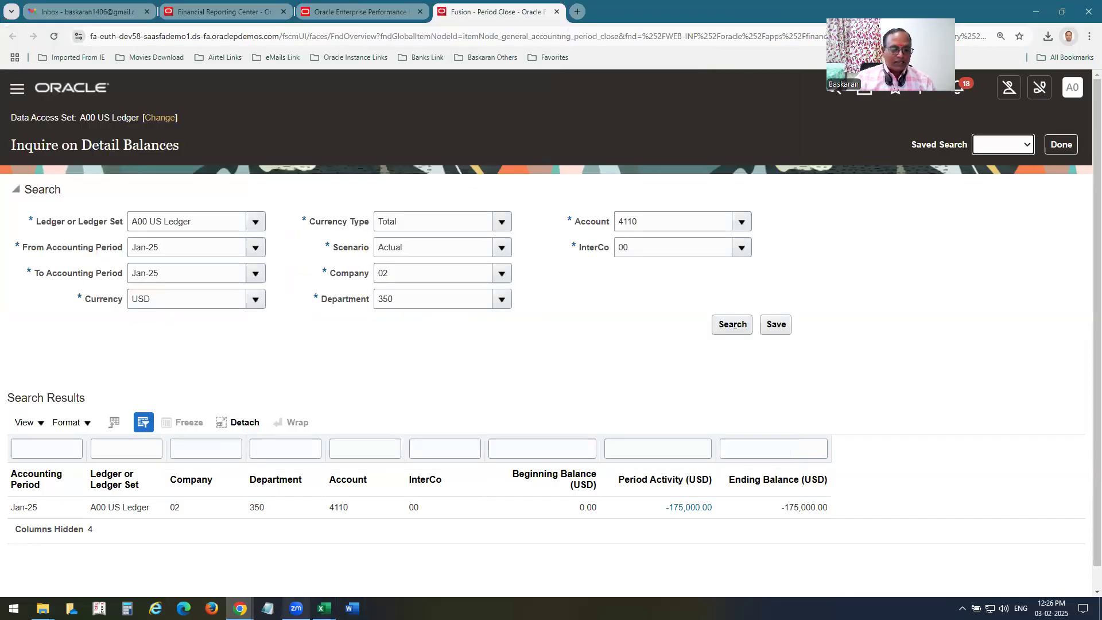
{"action": "left_click", "coordinate": [240, 608]}
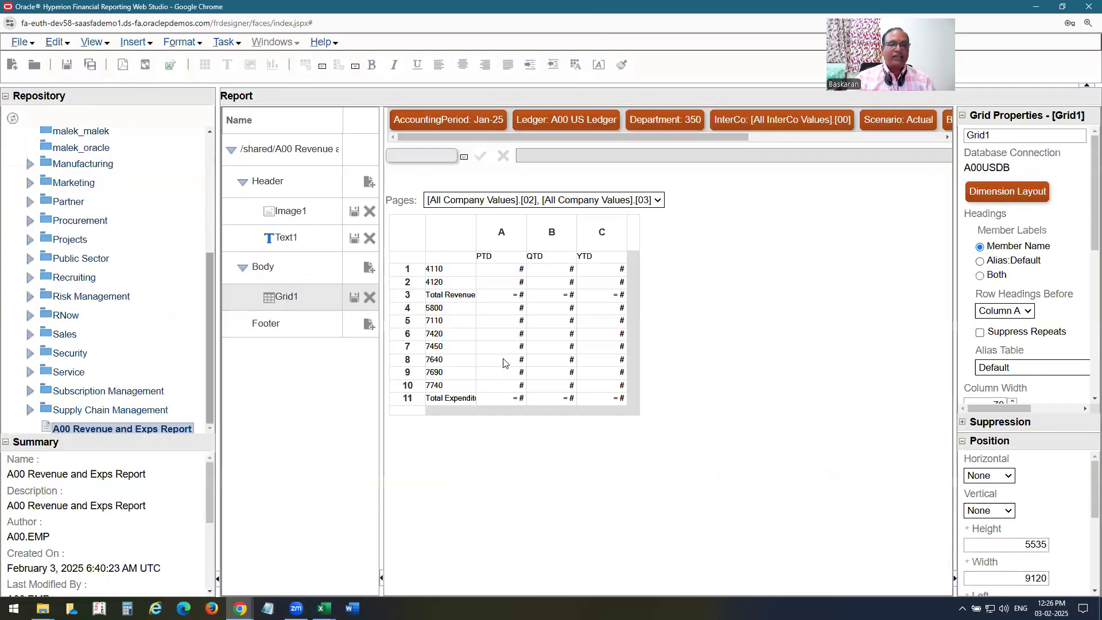
{"action": "left_click", "coordinate": [298, 581]}
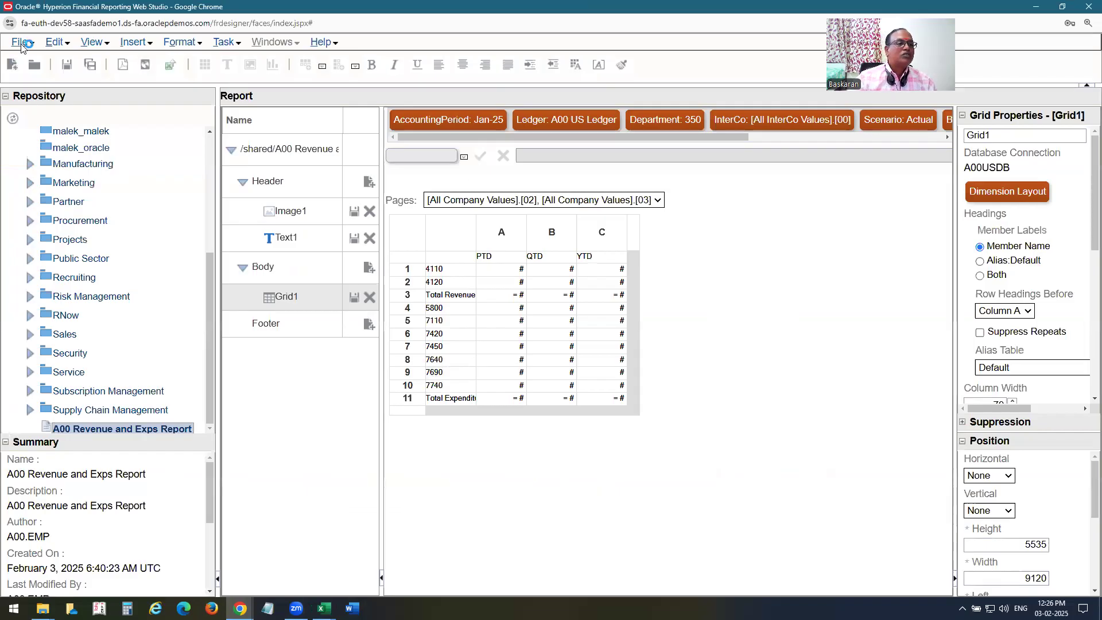
Preview the report as PDF, close it, save the report, and close the Web Studio window.
{"action": "left_click", "coordinate": [20, 42]}
{"action": "left_click", "coordinate": [40, 212]}
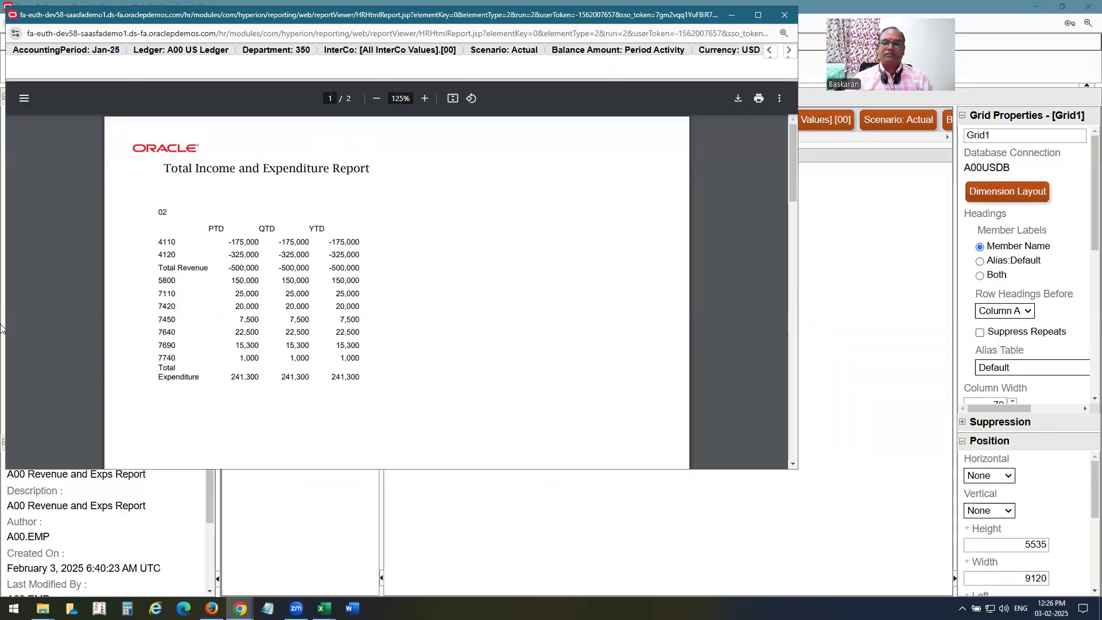
{"action": "right_click", "coordinate": [143, 19]}
{"action": "left_click", "coordinate": [175, 234]}
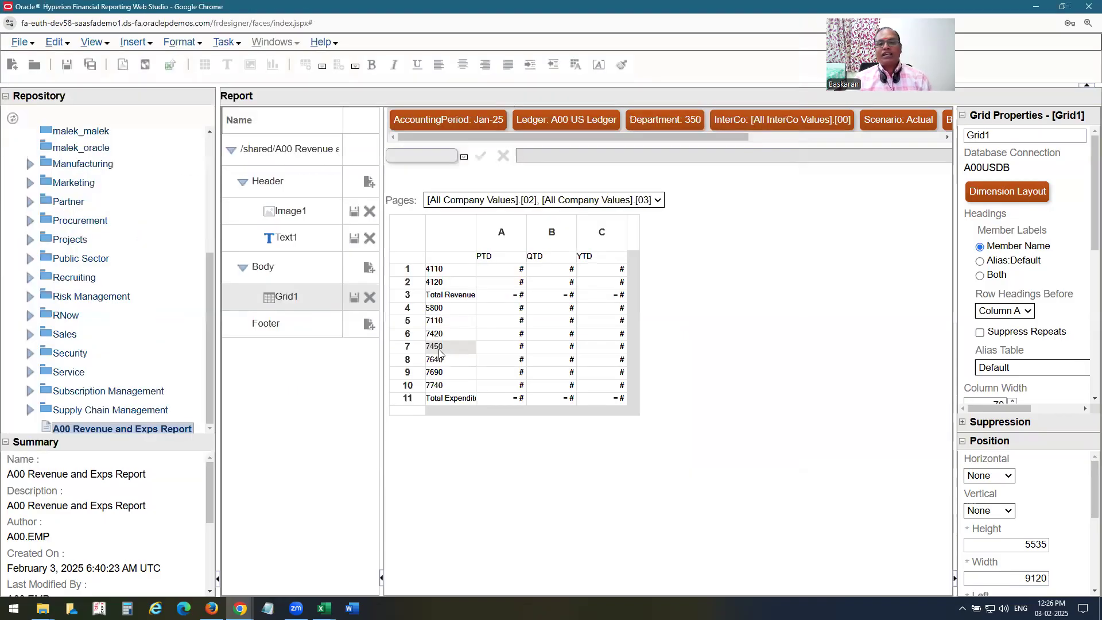
{"action": "left_click", "coordinate": [67, 73]}
{"action": "left_click", "coordinate": [1088, 7]}
Confirm leaving Web Studio, close Firefox, and go to the Oracle Fusion home page.
{"action": "left_click", "coordinate": [602, 98]}
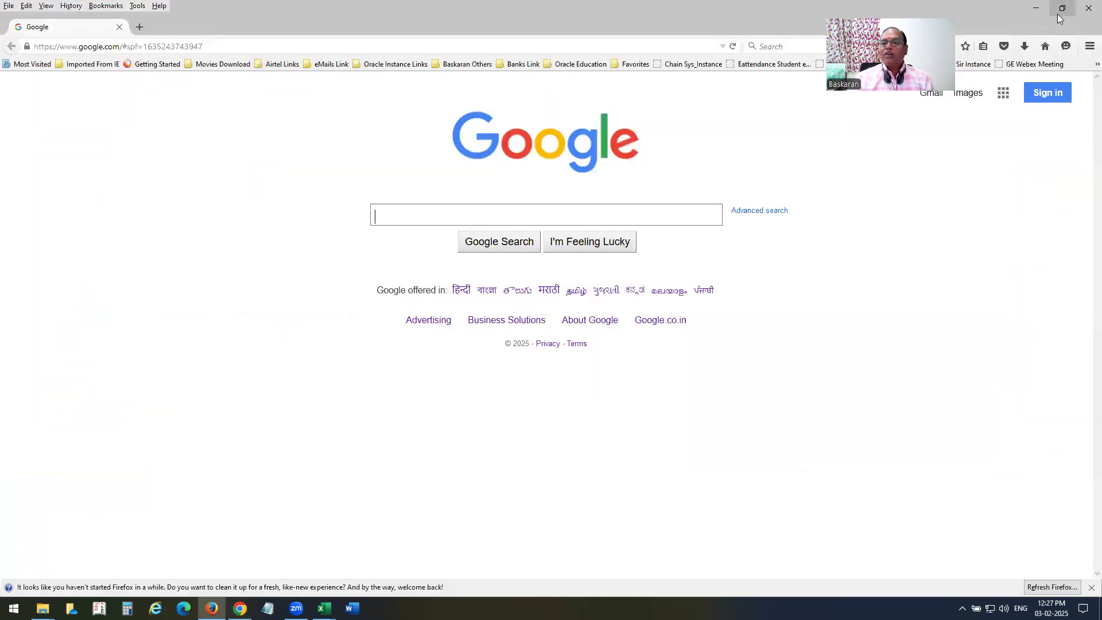
{"action": "left_click", "coordinate": [1035, 8]}
{"action": "left_click", "coordinate": [99, 91]}
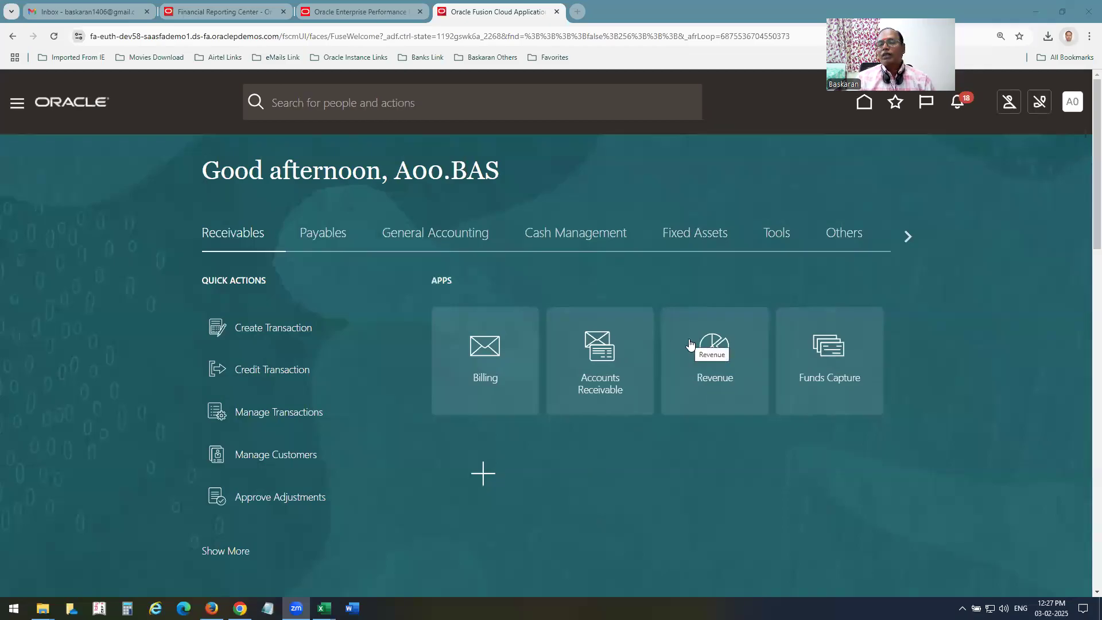
Switch to the Fusion Vison OU General Ledger Board workbook in Excel.
{"action": "left_click", "coordinate": [281, 36]}
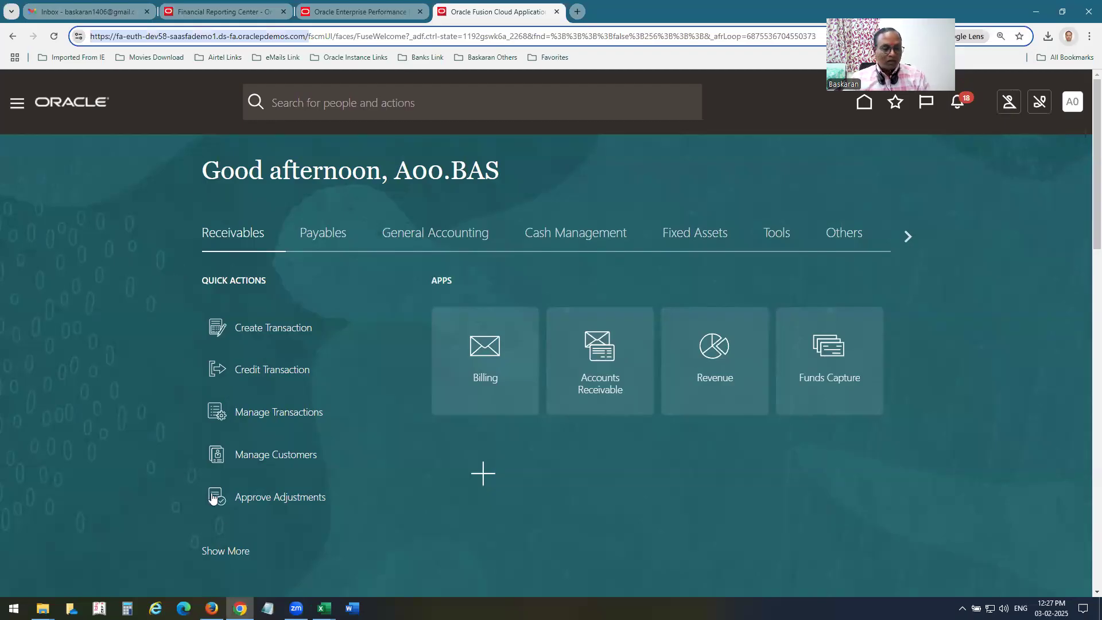
{"action": "left_click", "coordinate": [323, 608]}
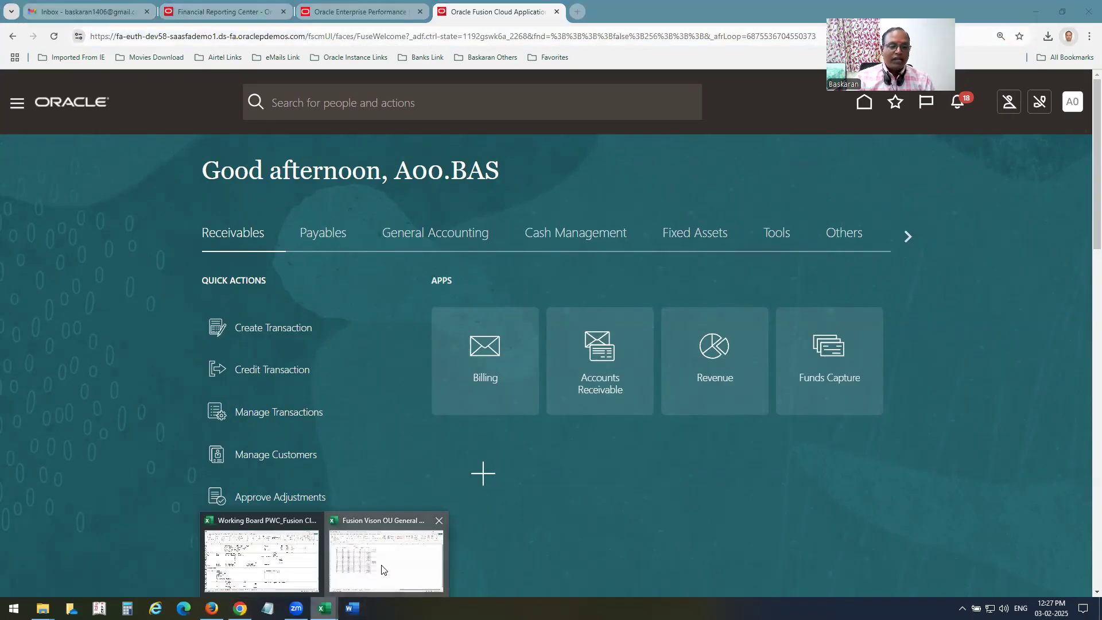
{"action": "left_click", "coordinate": [383, 569]}
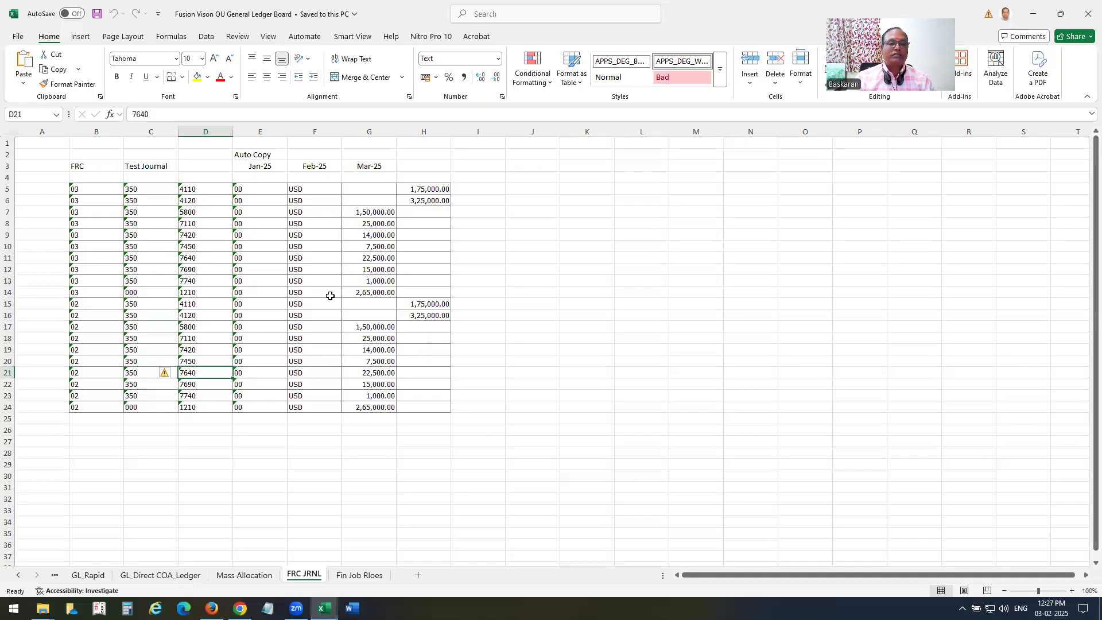
Review the Smart View Shared Connections URL, then close the General Ledger Board and Working Board workbooks.
{"action": "left_click", "coordinate": [353, 36]}
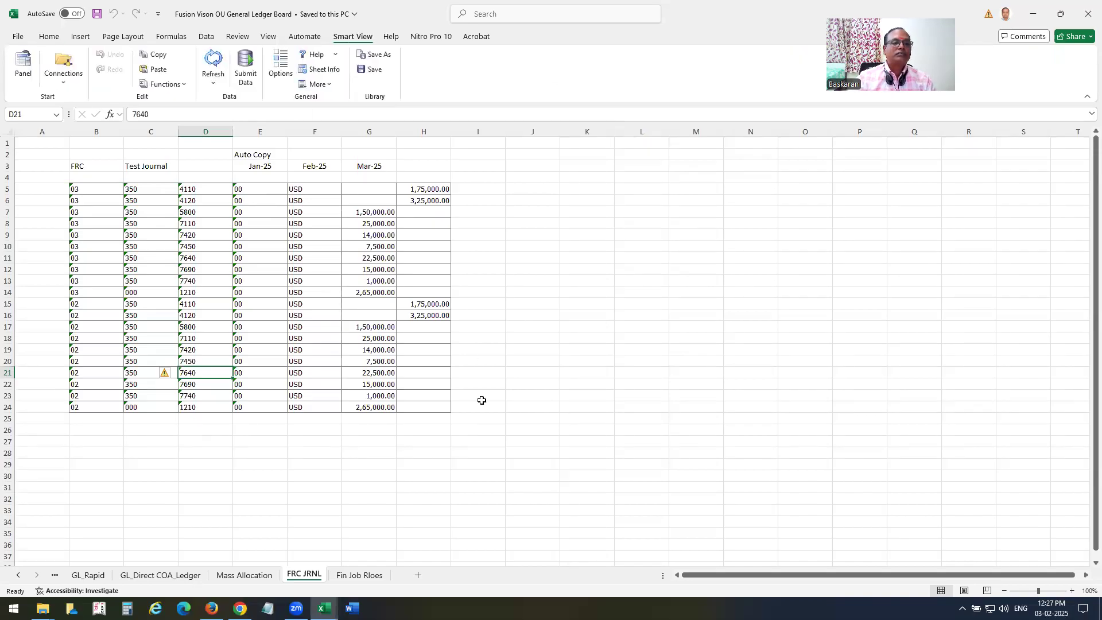
{"action": "left_click", "coordinate": [280, 63]}
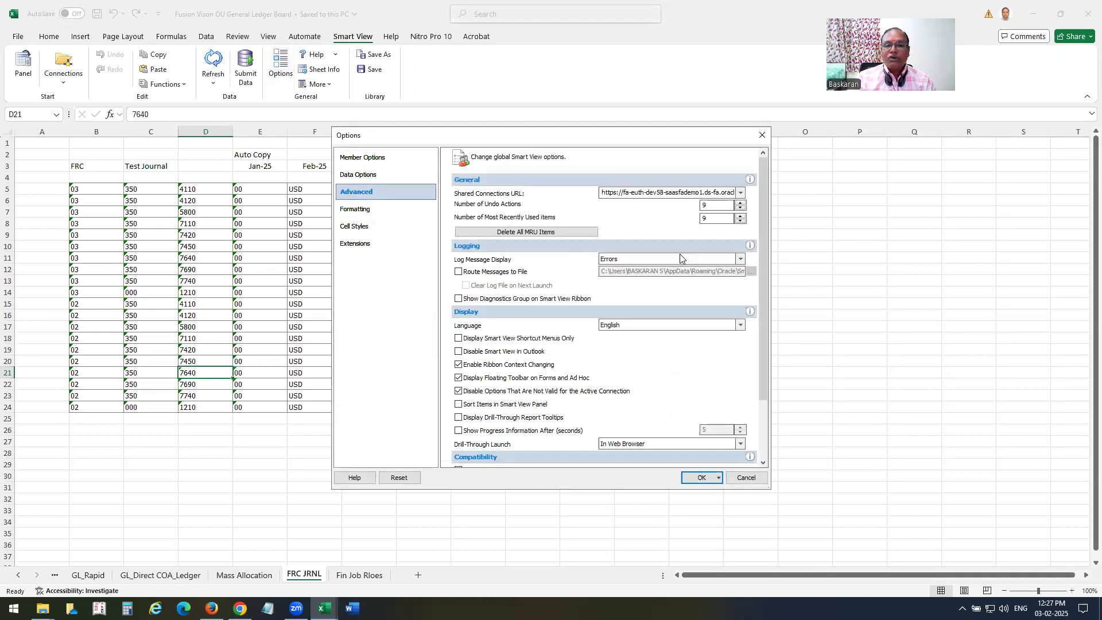
{"action": "key", "text": "Tab"}
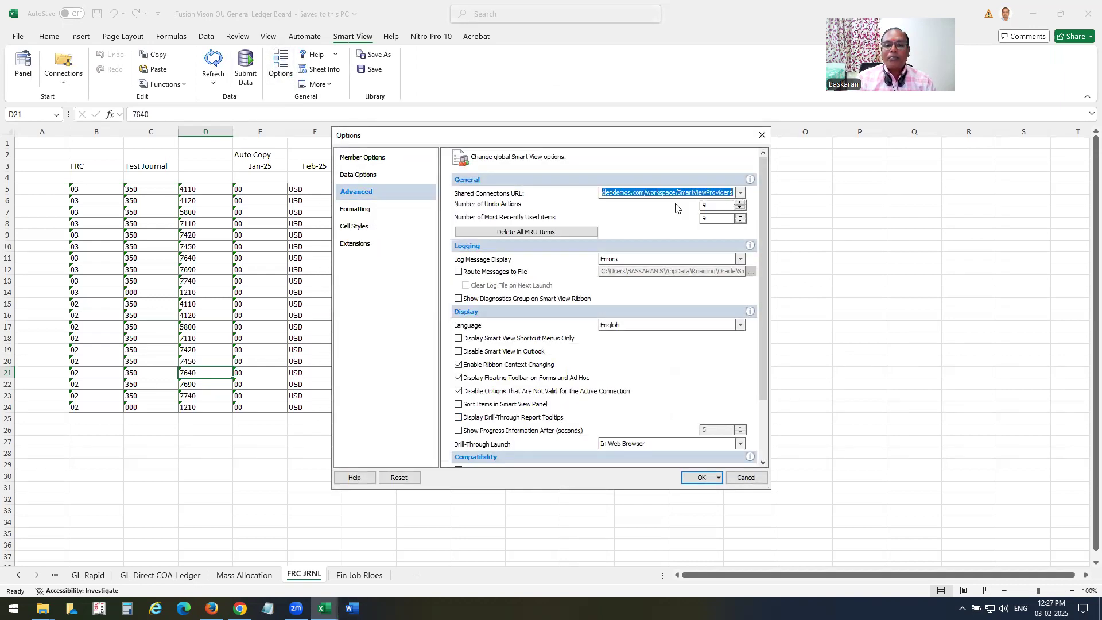
{"action": "left_click", "coordinate": [724, 259]}
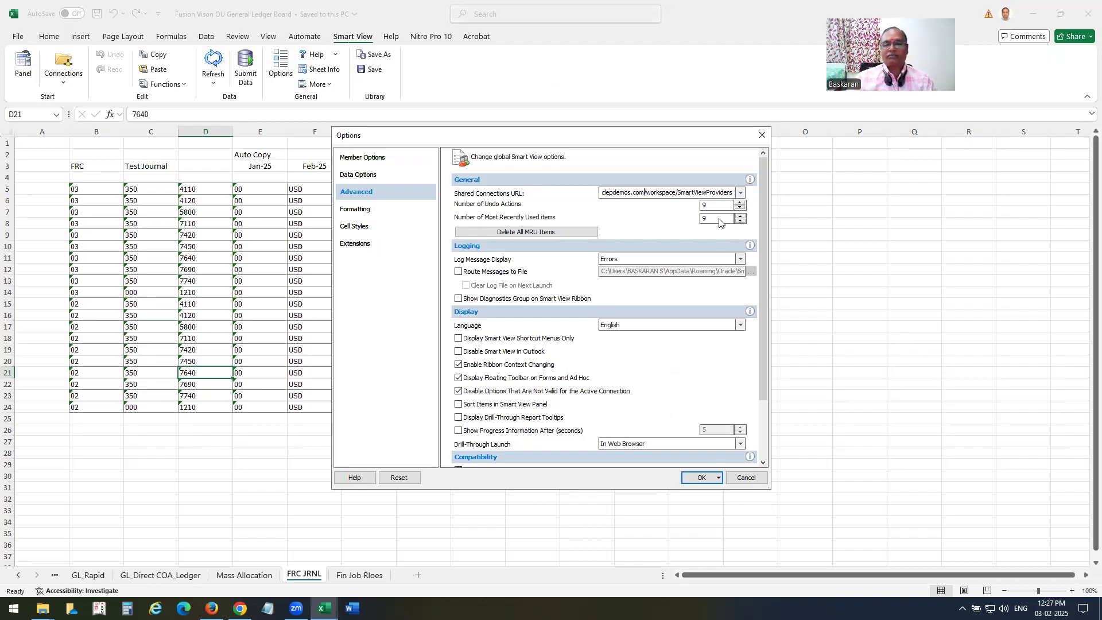
{"action": "left_click", "coordinate": [762, 134]}
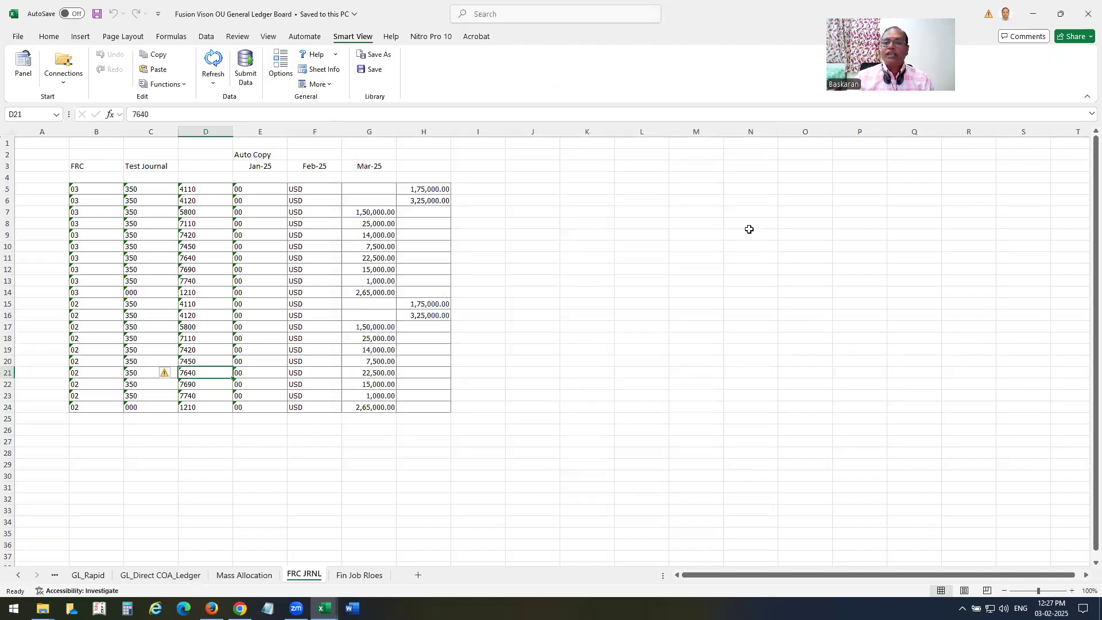
{"action": "left_click", "coordinate": [1086, 12]}
{"action": "left_click", "coordinate": [1086, 16]}
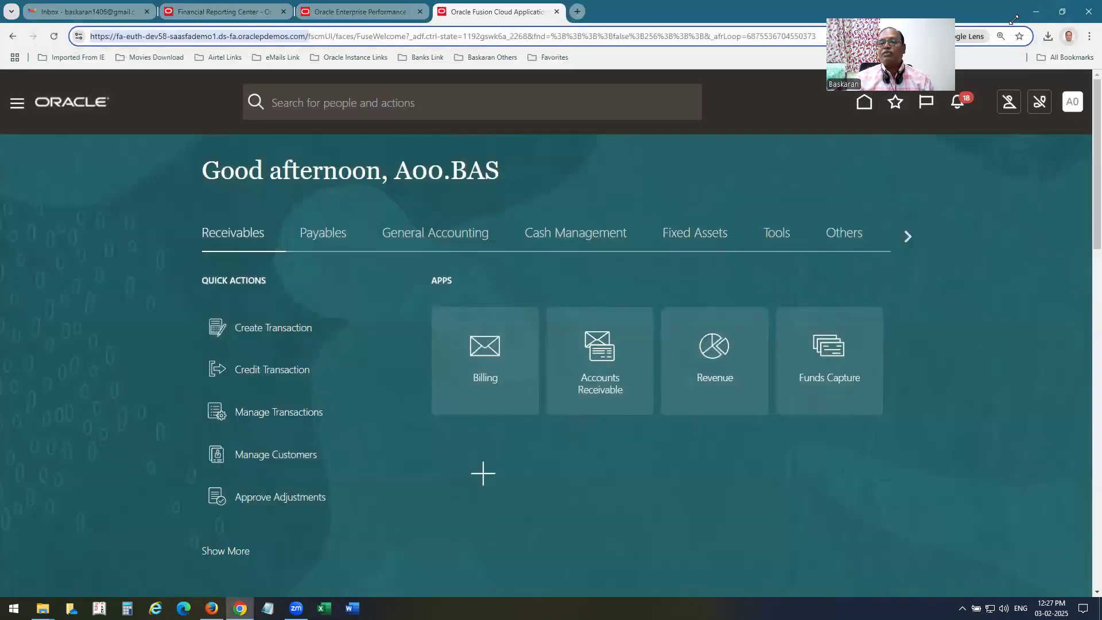
Bring Excel forward and create a new blank workbook, Book1.
{"action": "left_click", "coordinate": [1035, 11]}
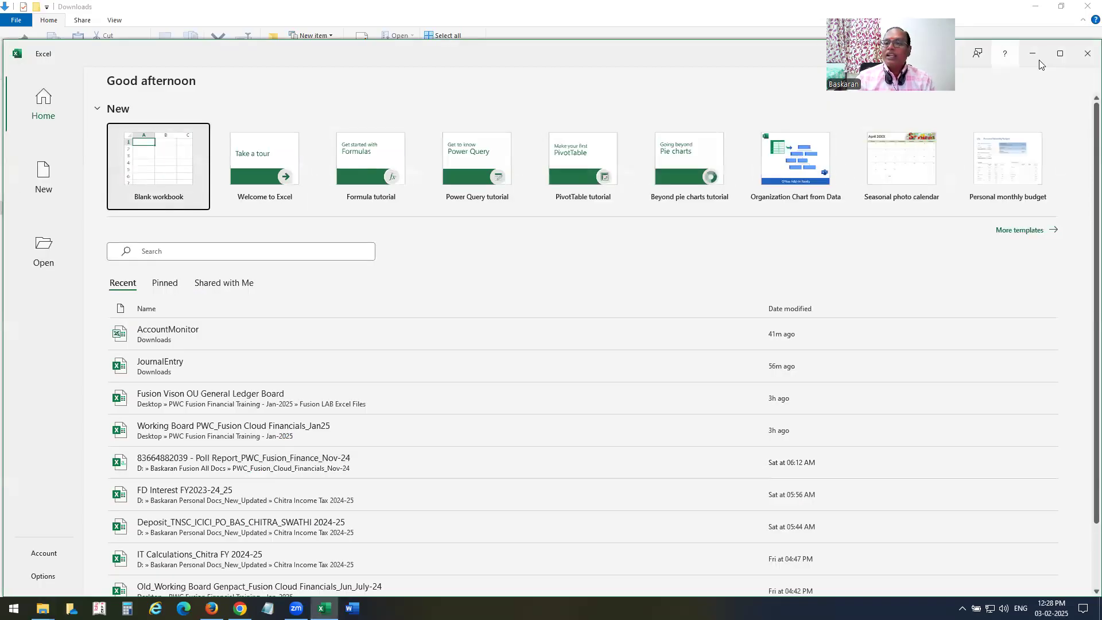
{"action": "left_click", "coordinate": [1060, 54]}
{"action": "left_click", "coordinate": [160, 122]}
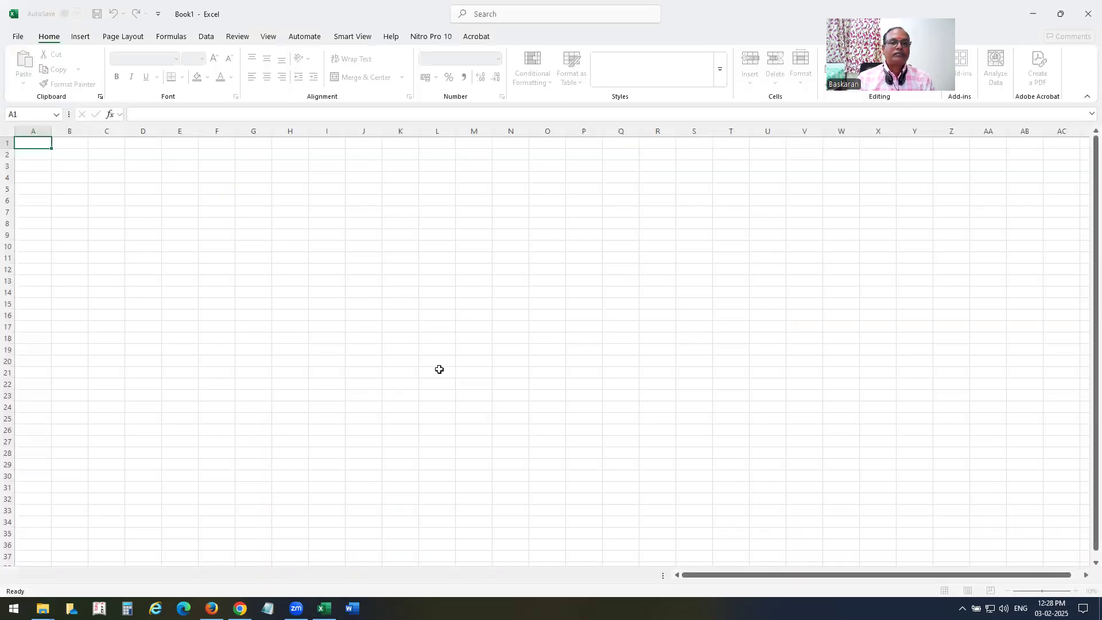
Open the Smart View panel and go to Shared Connections.
{"action": "left_click", "coordinate": [360, 38]}
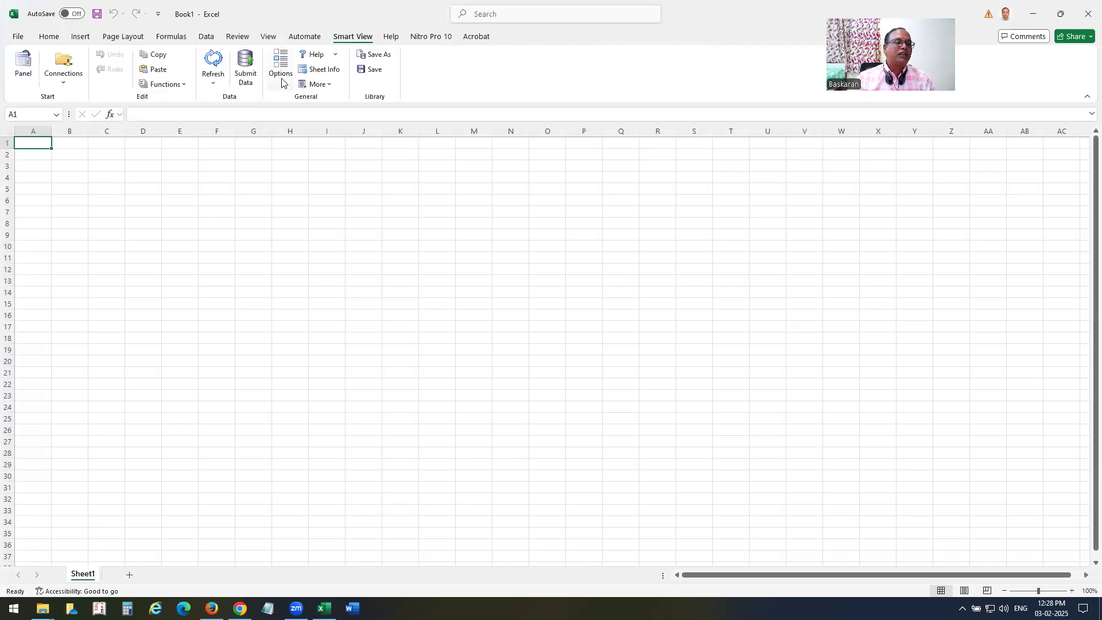
{"action": "left_click", "coordinate": [22, 73]}
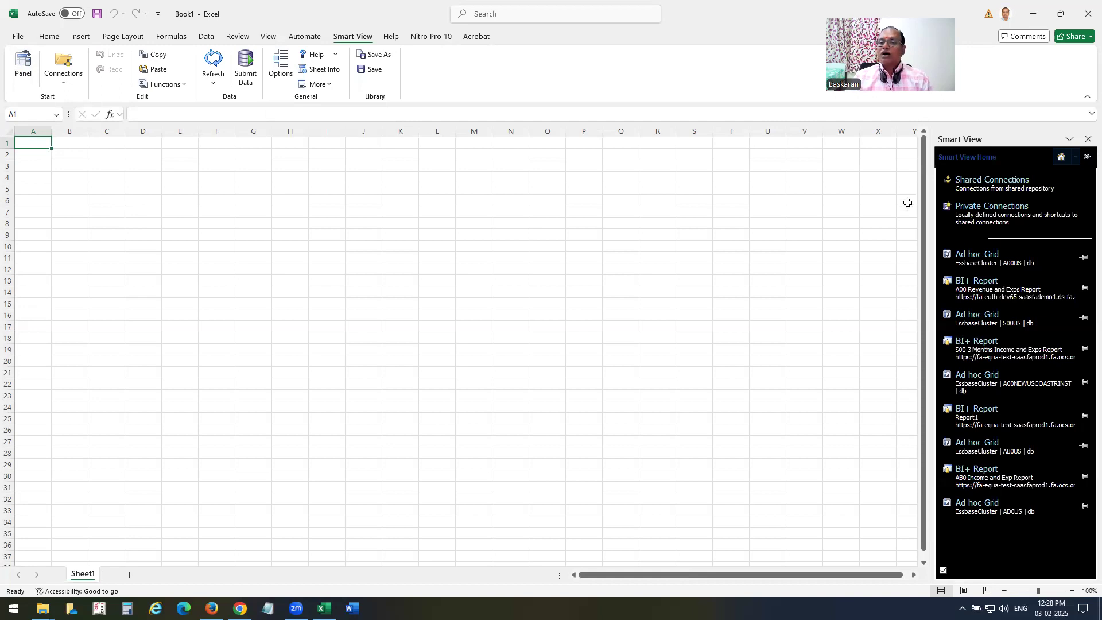
{"action": "left_click", "coordinate": [974, 190]}
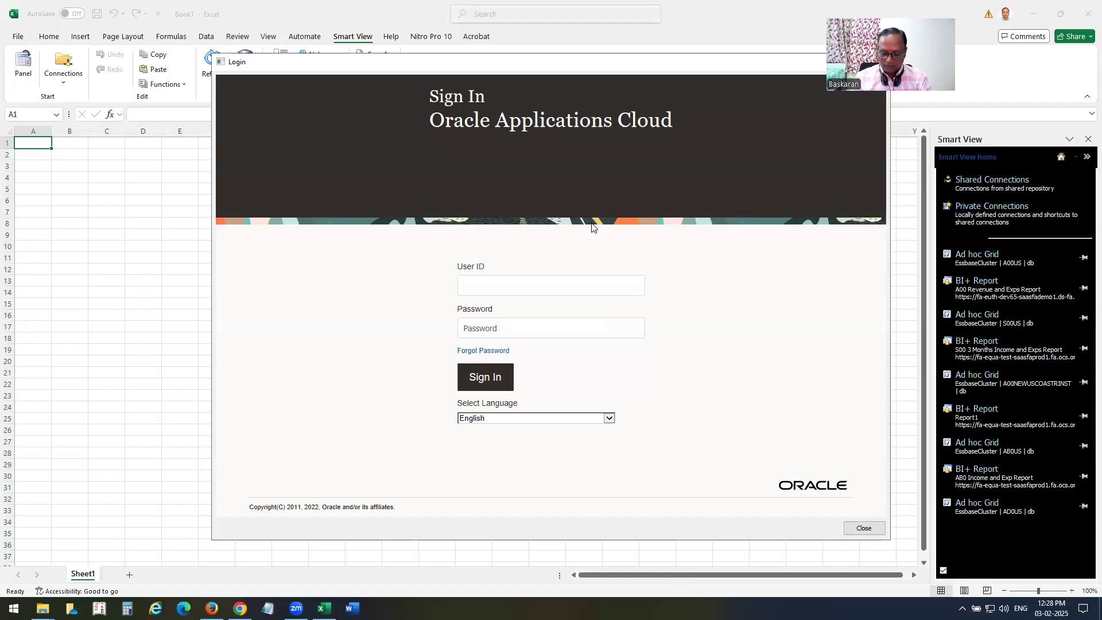
Sign in to Oracle Applications Cloud with the user ID and password.
{"action": "type", "text": "a00.emp"}
{"action": "key", "text": "Tab"}
{"action": "type", "text": "●"}
{"action": "key", "text": "BackSpace"}
{"action": "type", "text": "●●●●"}
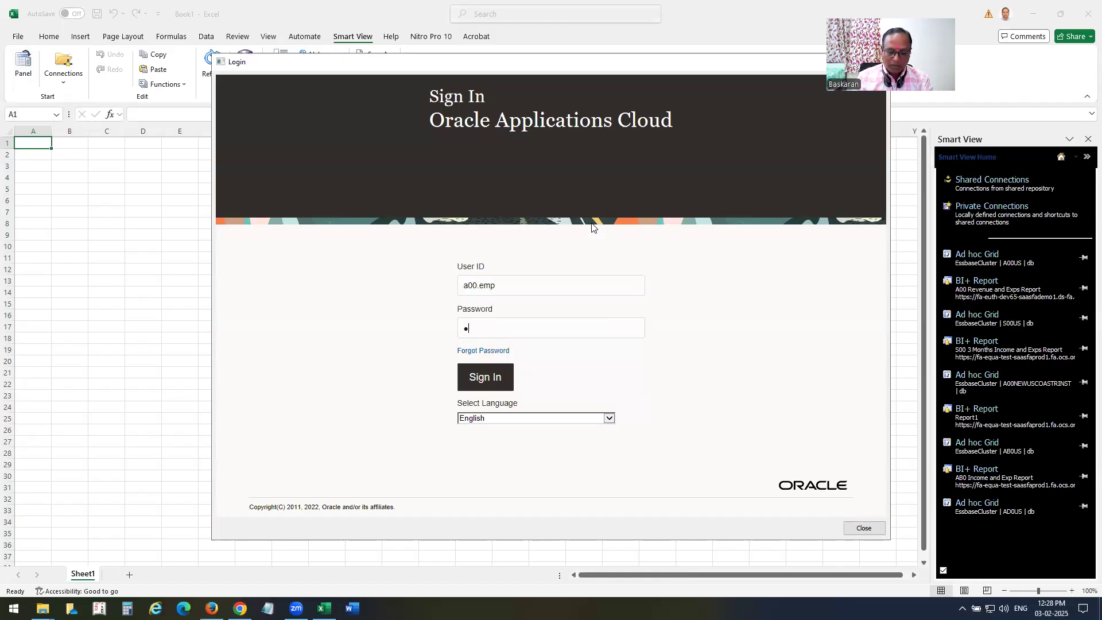
{"action": "type", "text": "●●●●"}
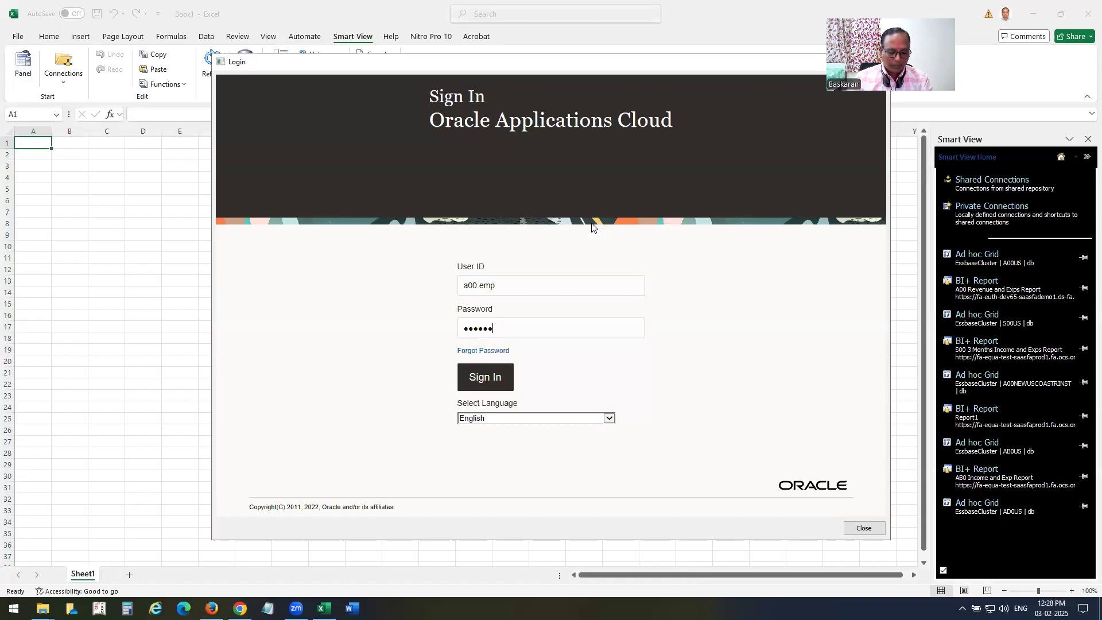
{"action": "type", "text": "●"}
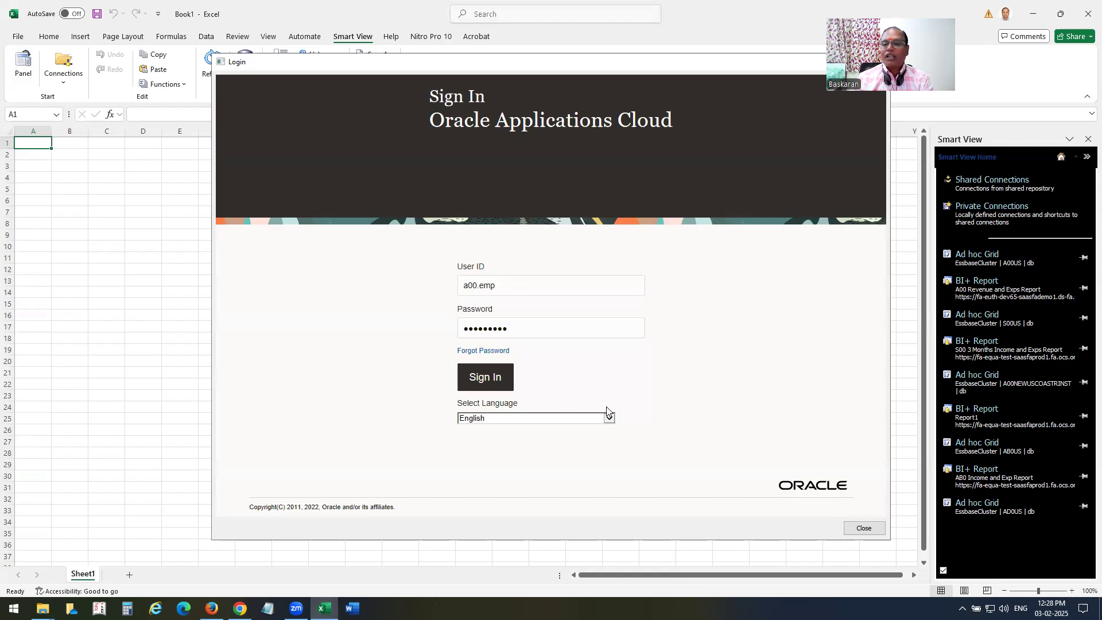
{"action": "key", "text": "Return"}
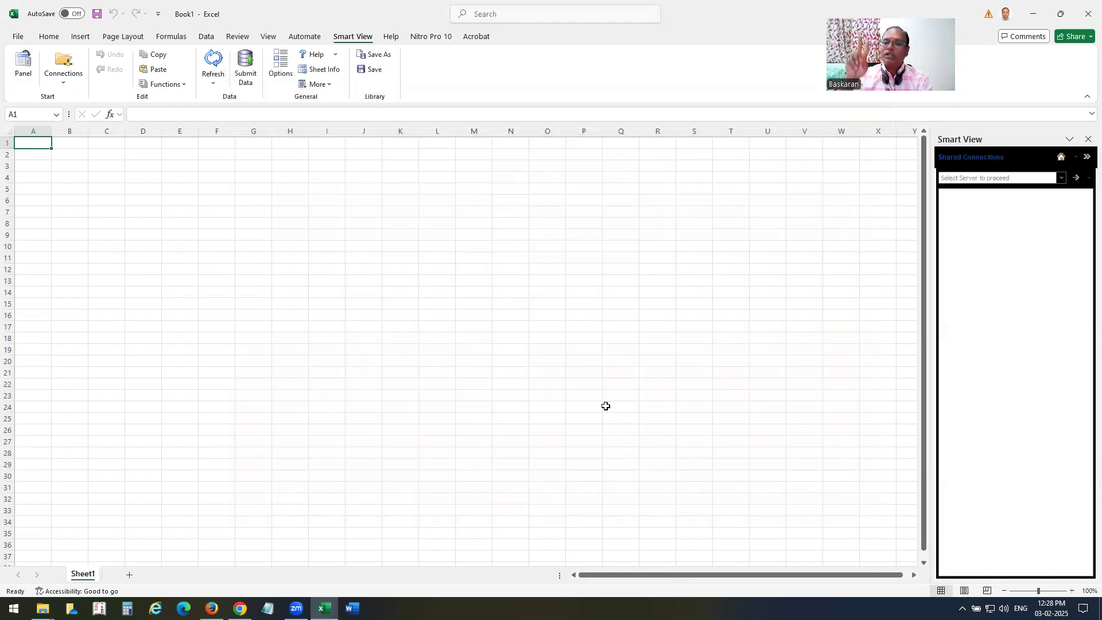
Choose the Financial Reporting server and open A00 Revenue and Exps Report from Shared Folders > A00FRC.
{"action": "left_click", "coordinate": [1061, 178]}
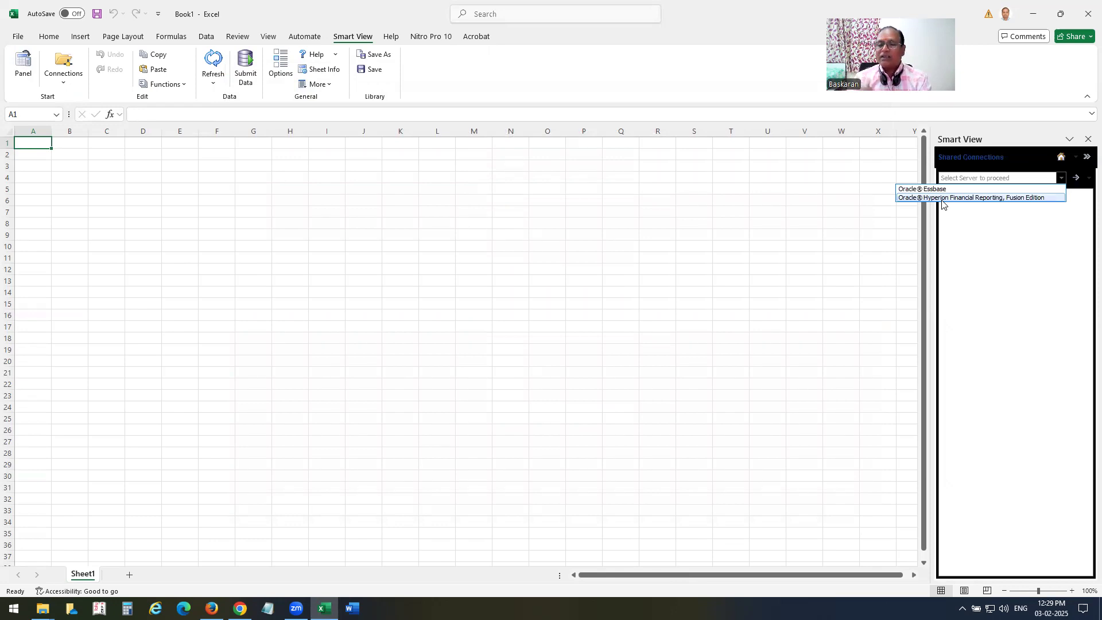
{"action": "left_click", "coordinate": [941, 197]}
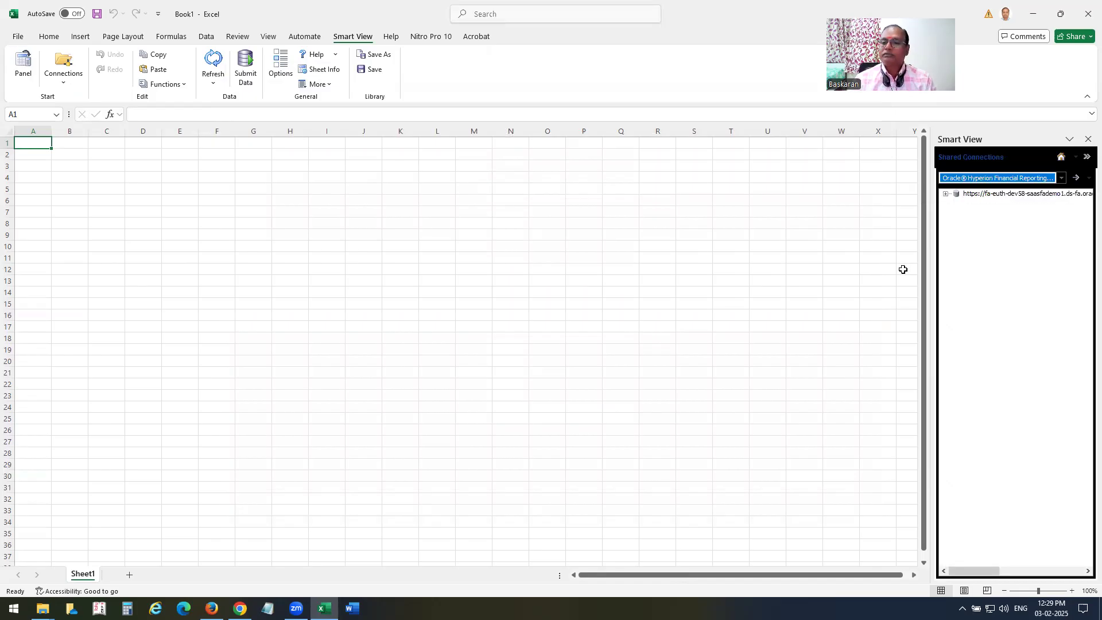
{"action": "left_click", "coordinate": [945, 194]}
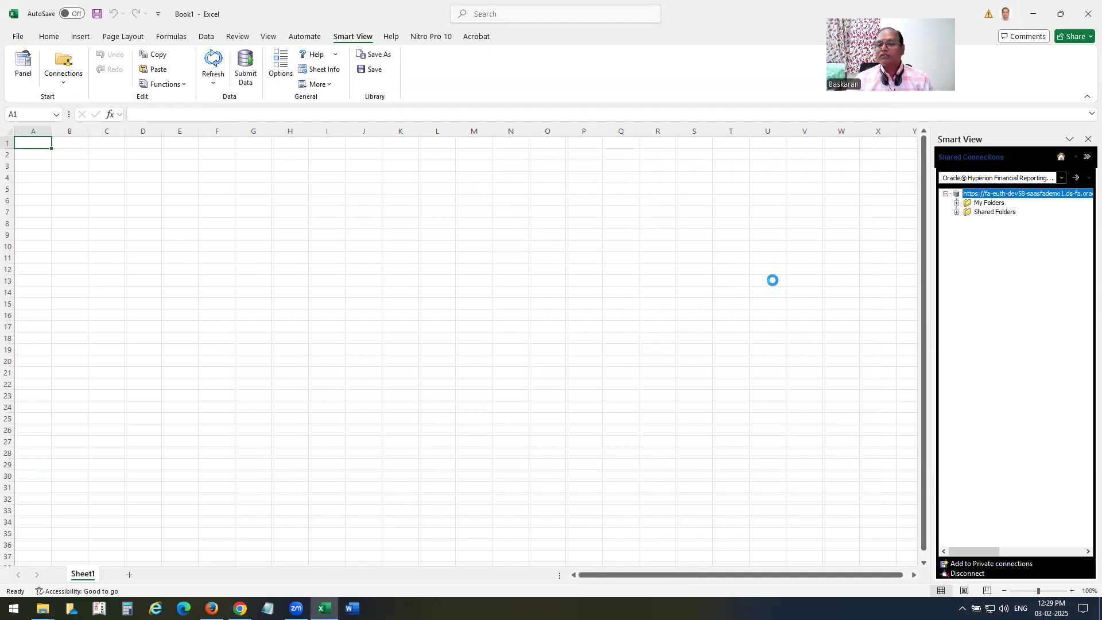
{"action": "left_click", "coordinate": [956, 211]}
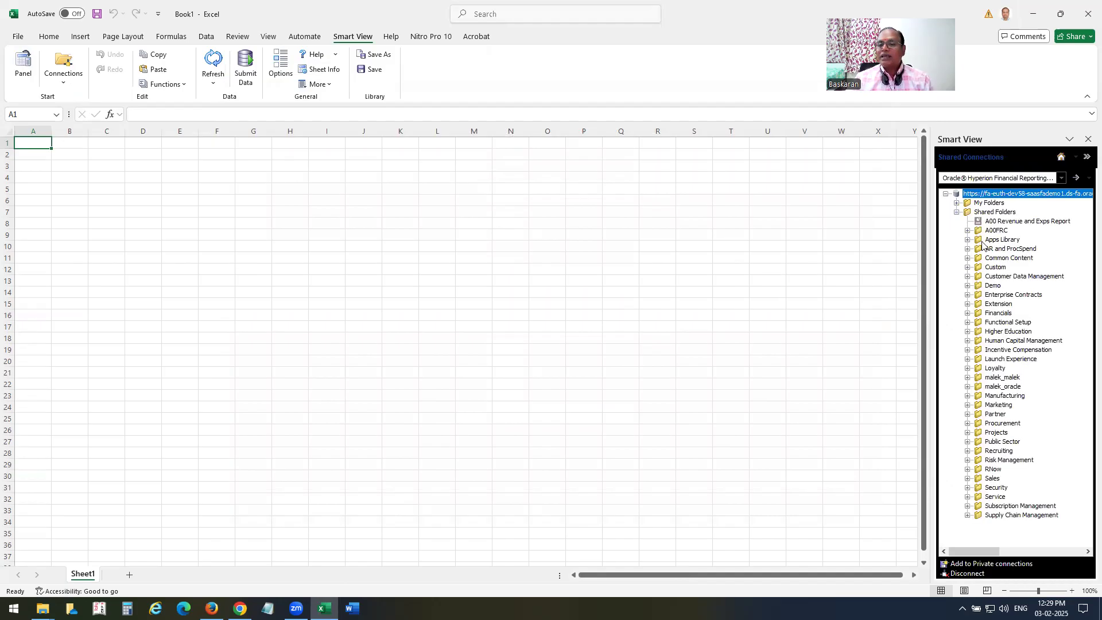
{"action": "left_click", "coordinate": [994, 232]}
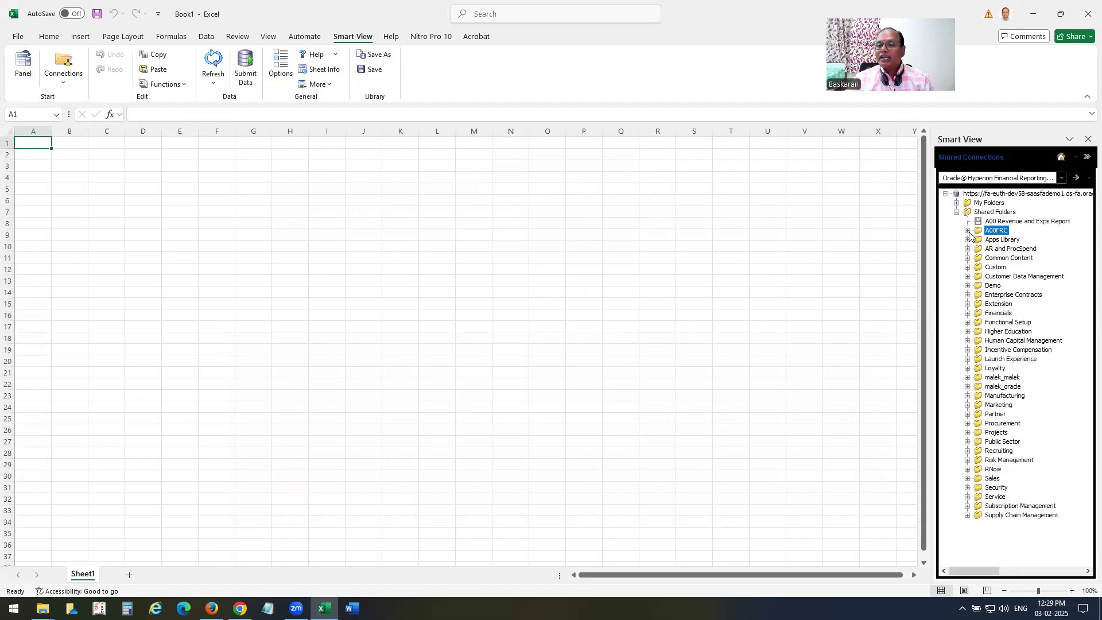
{"action": "left_click", "coordinate": [967, 231]}
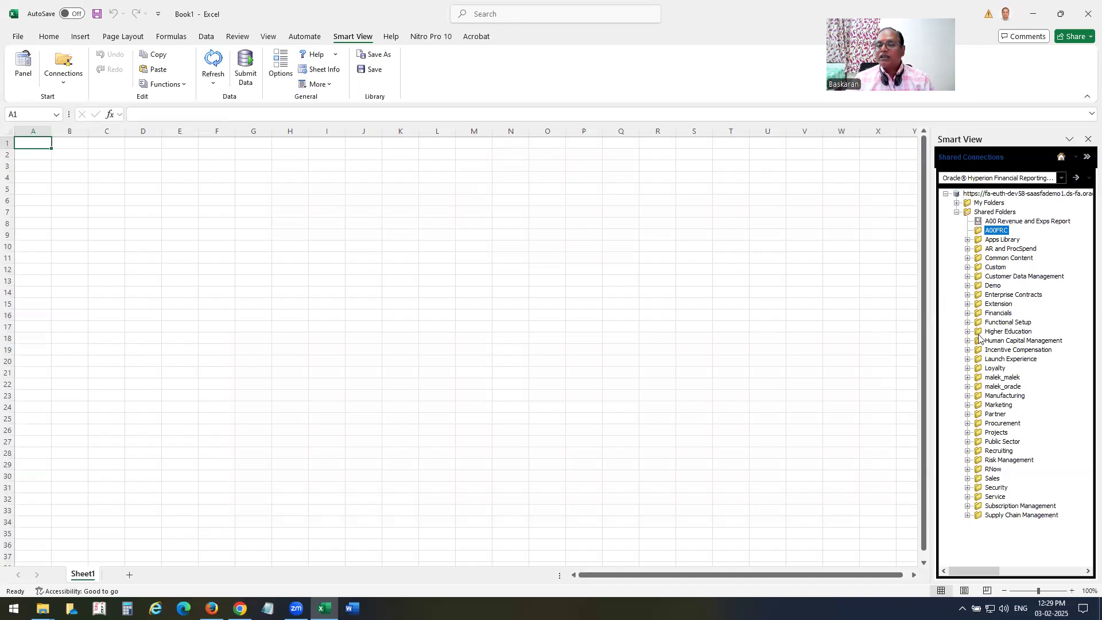
{"action": "left_click", "coordinate": [1017, 222]}
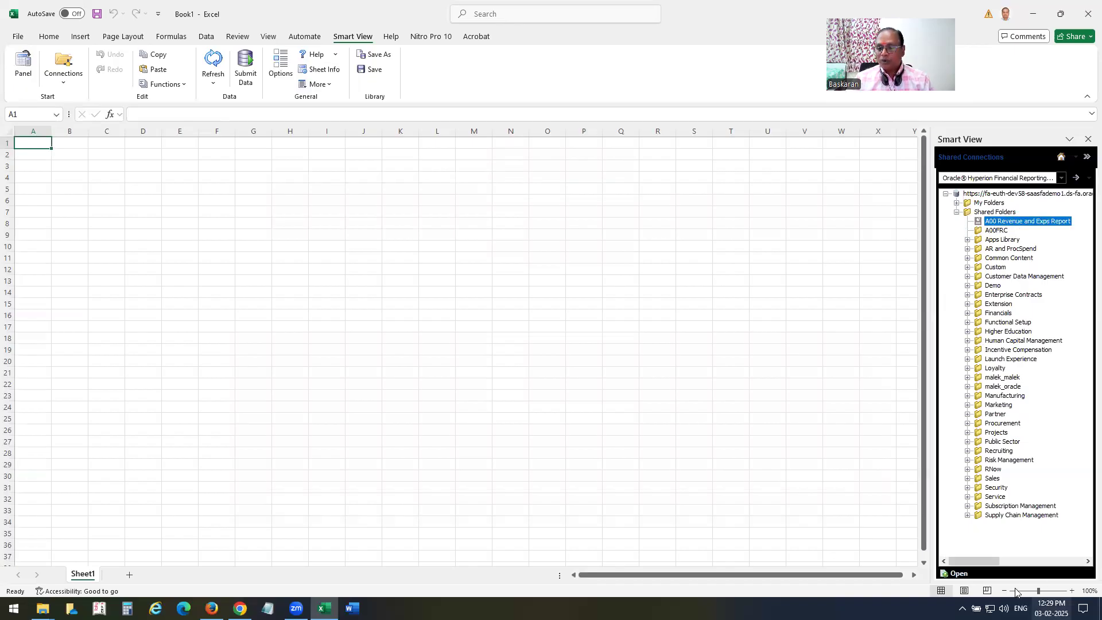
{"action": "left_click", "coordinate": [957, 573]}
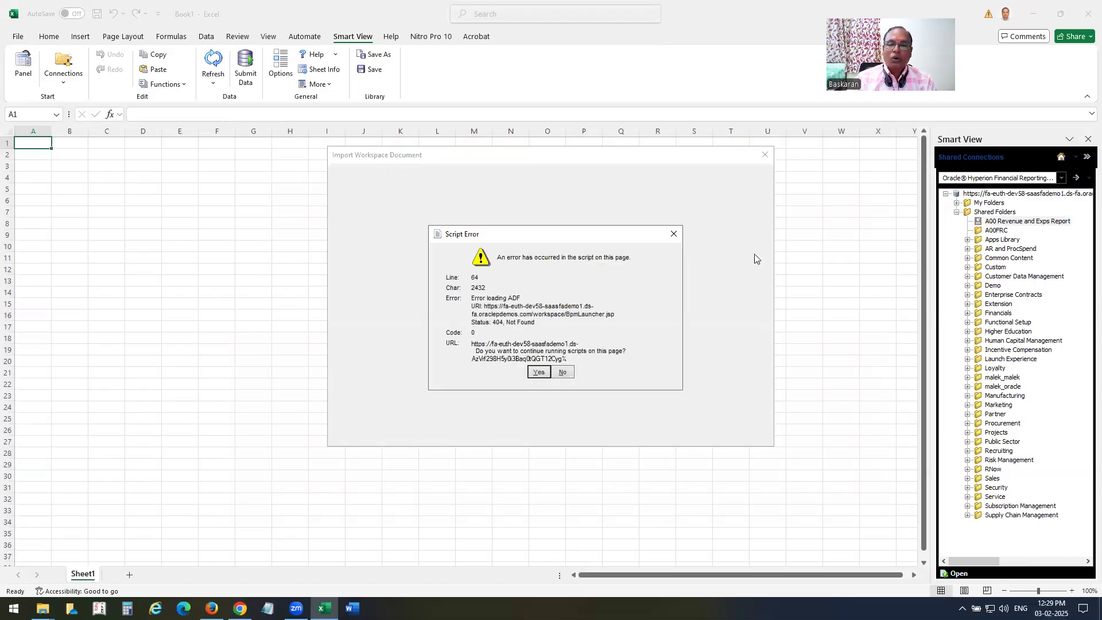
Close the 404 script error, leaving Import Workspace Document loading.
{"action": "left_click", "coordinate": [674, 234]}
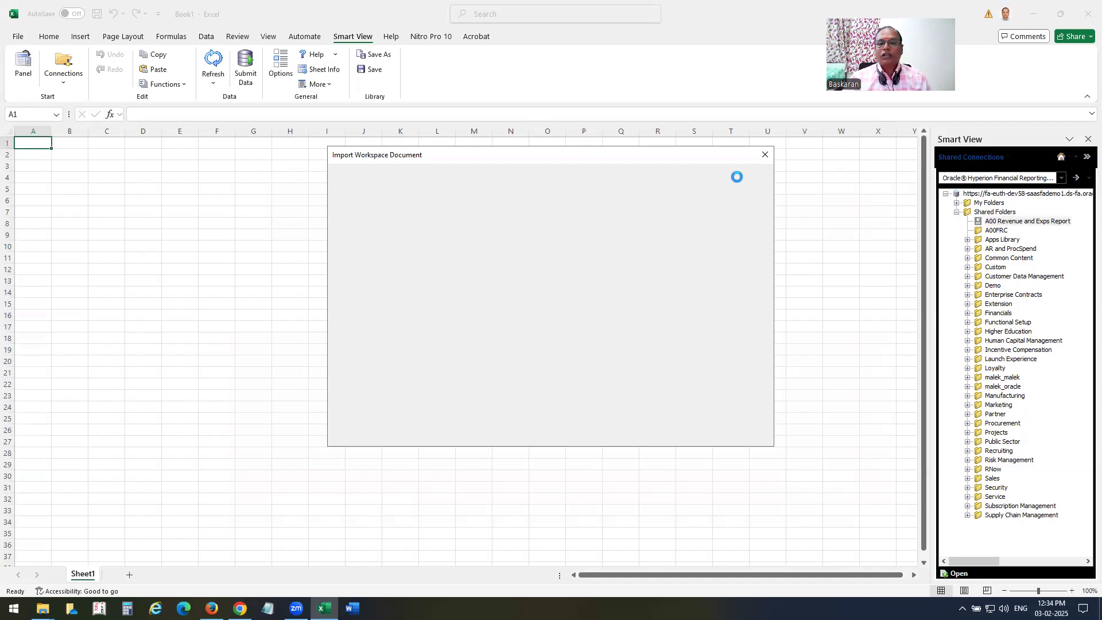
Retry opening A00 Revenue and Exps Report and dismiss the script error again.
{"action": "left_click", "coordinate": [764, 154]}
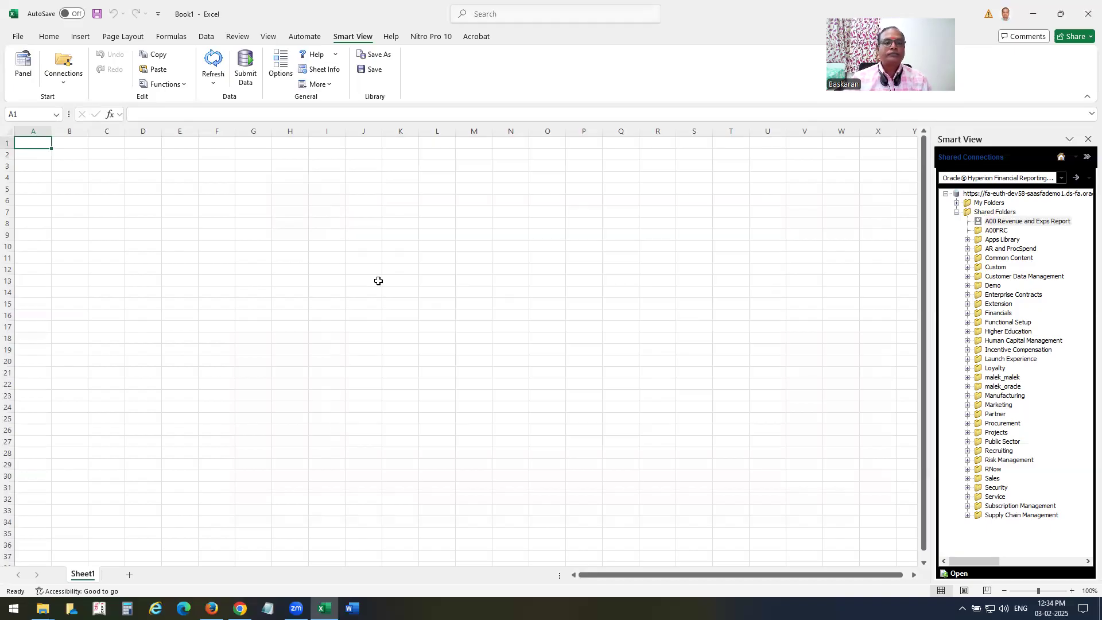
{"action": "left_click", "coordinate": [1013, 222]}
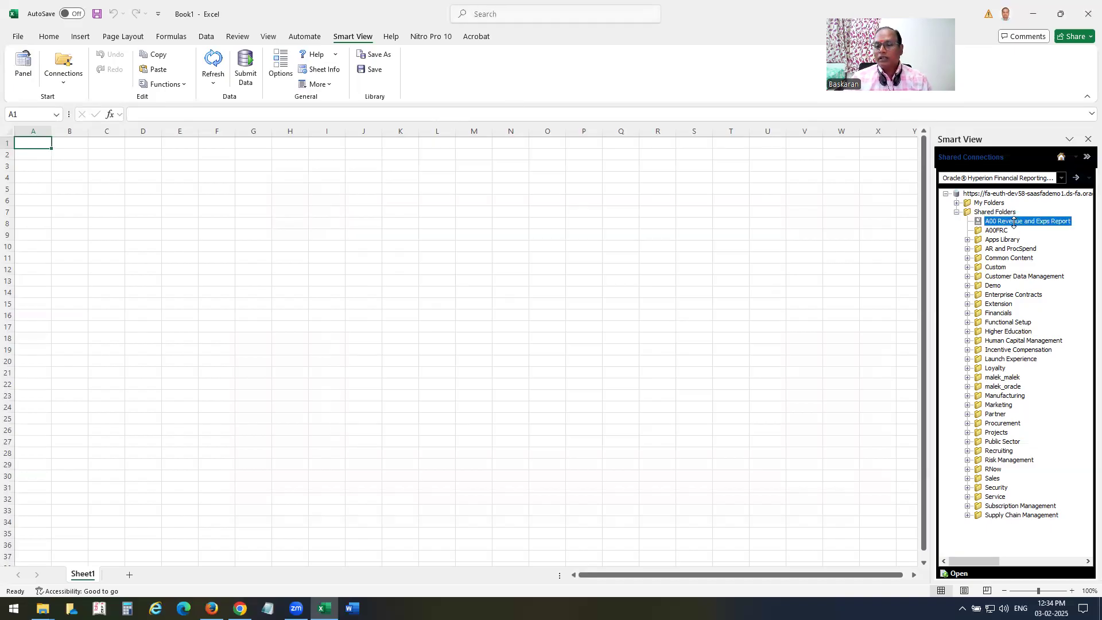
{"action": "double_click", "coordinate": [1045, 222]}
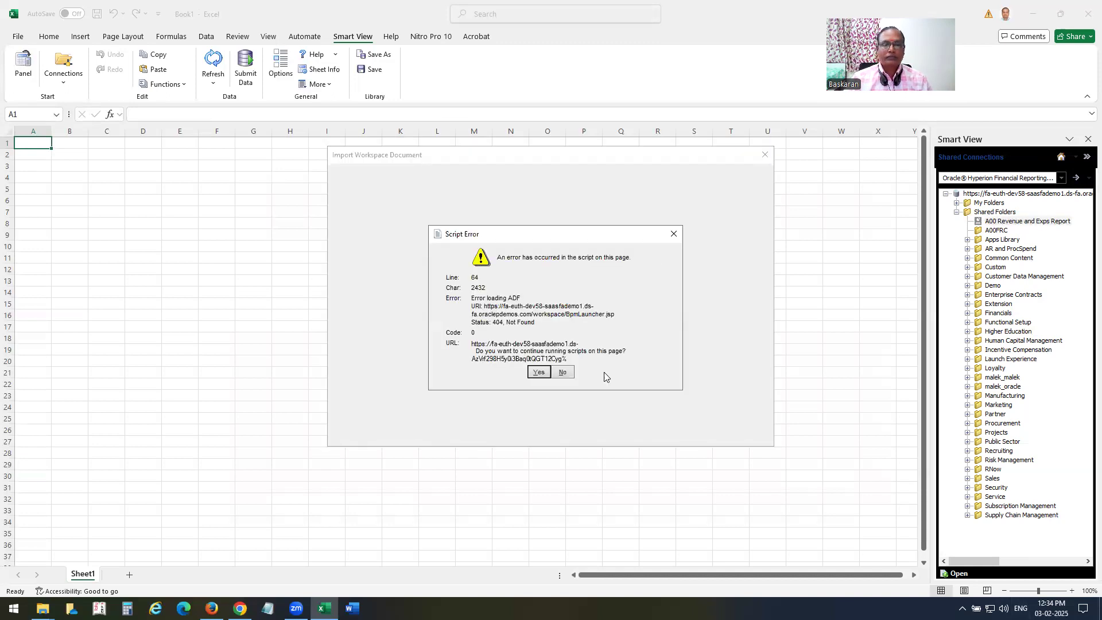
{"action": "left_click", "coordinate": [674, 235]}
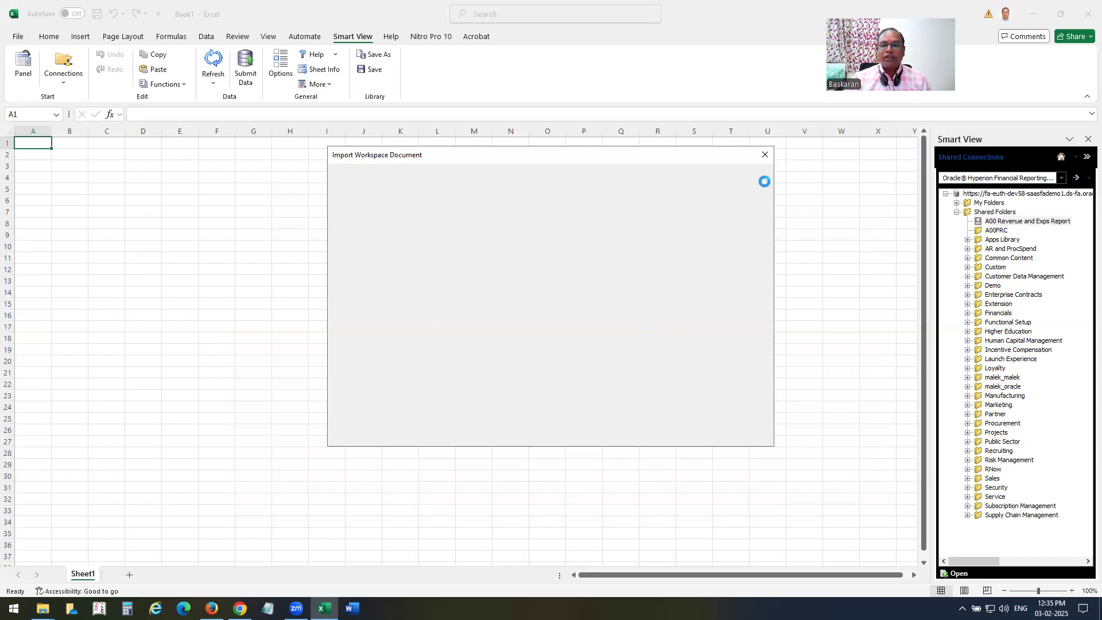
Close the stalled import dialog, switch to the Oracle Essbase connection and expand EssbaseCluster.
{"action": "left_click", "coordinate": [765, 154]}
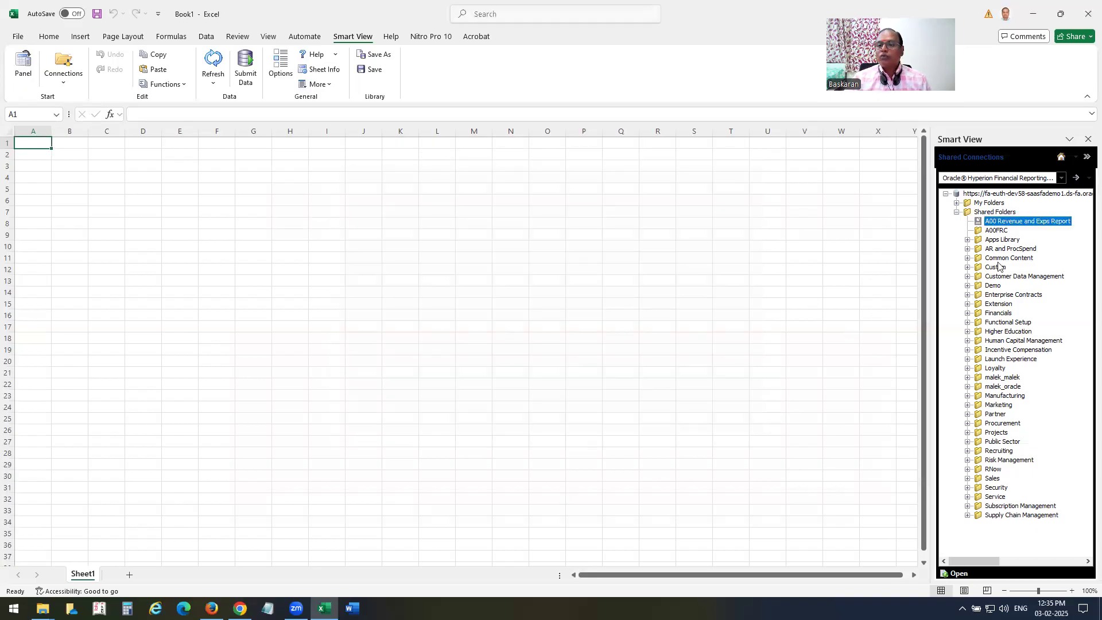
{"action": "left_click", "coordinate": [1061, 178]}
{"action": "left_click", "coordinate": [922, 189]}
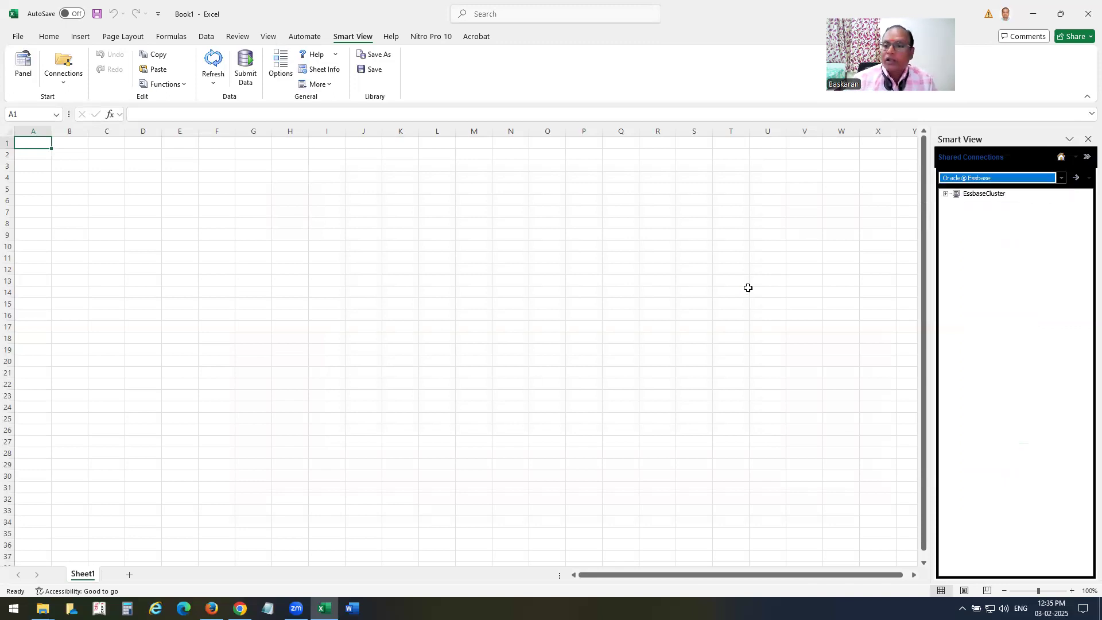
{"action": "left_click", "coordinate": [945, 194]}
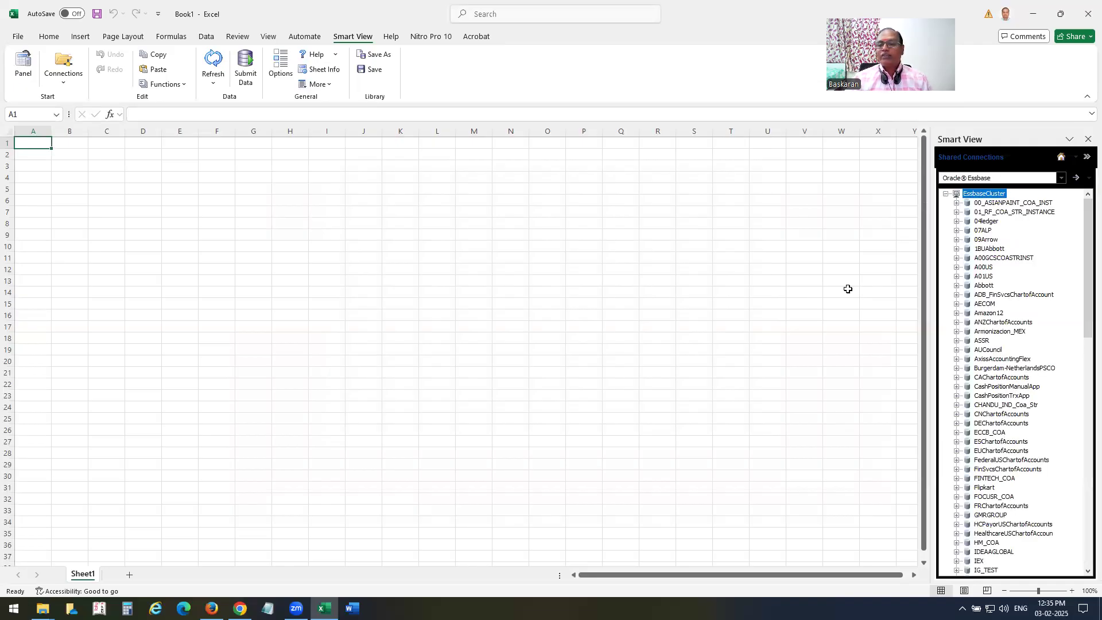
Expand A00US, select its db cube and launch Ad hoc analysis.
{"action": "left_click", "coordinate": [982, 267]}
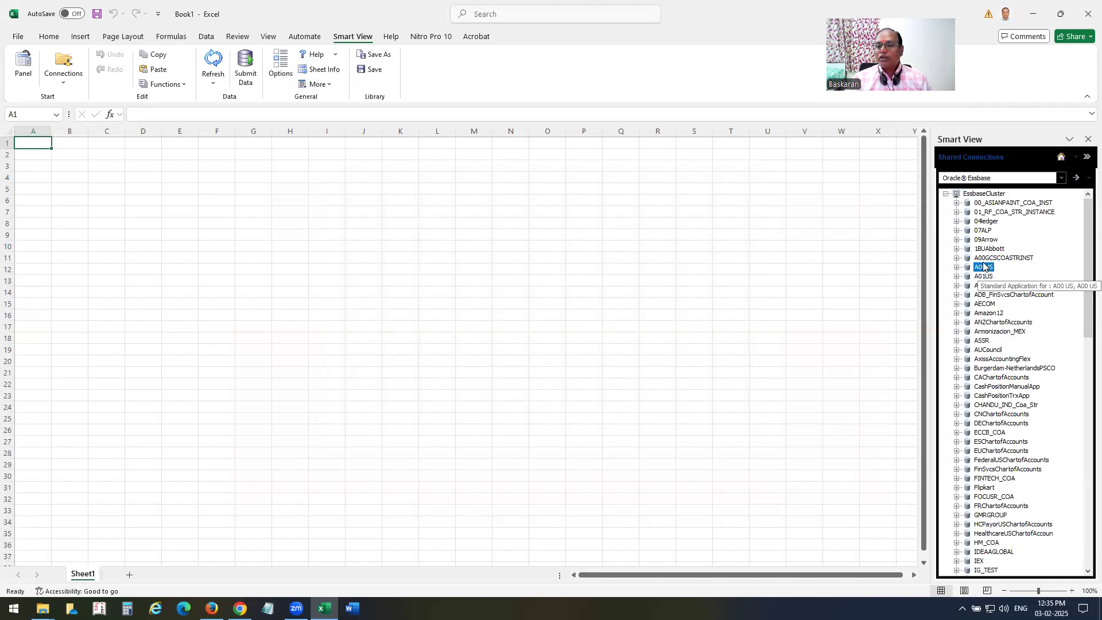
{"action": "left_click", "coordinate": [955, 267]}
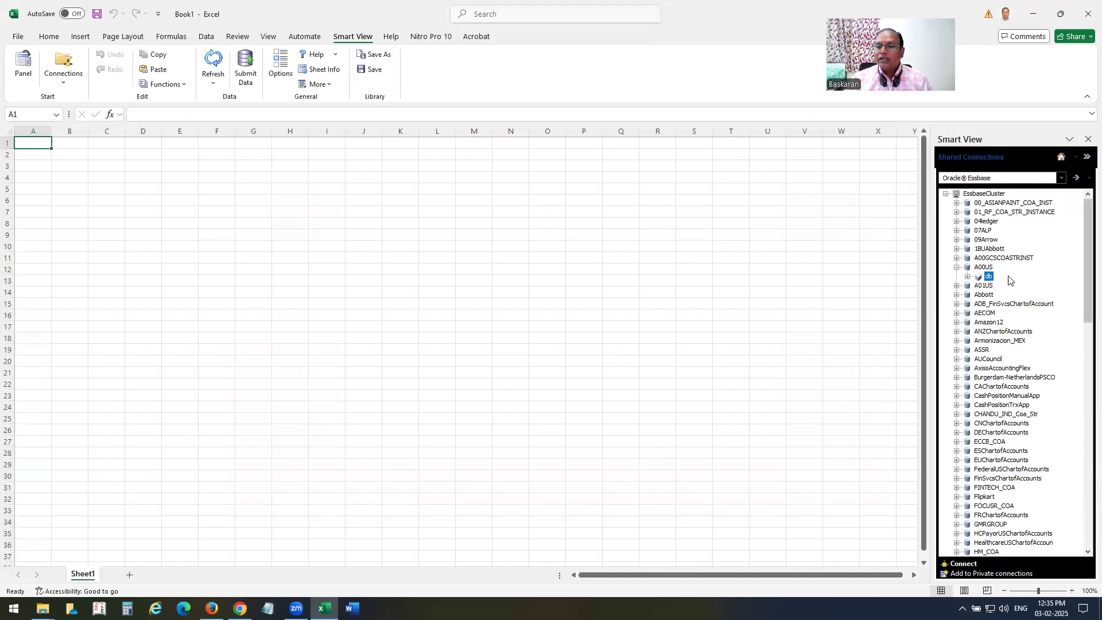
{"action": "left_click", "coordinate": [988, 276]}
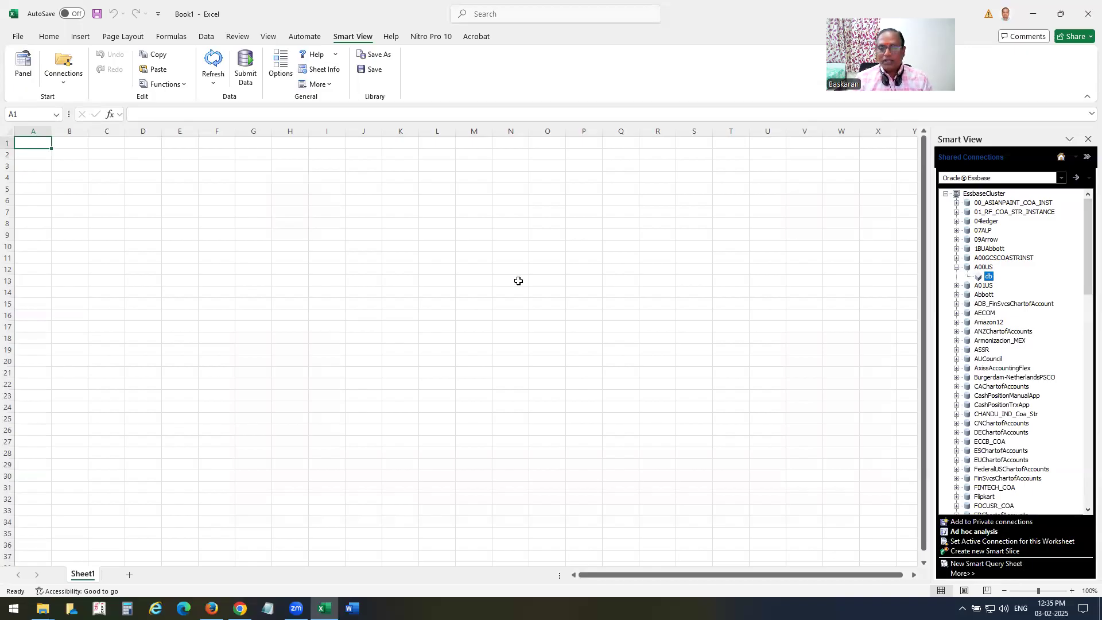
{"action": "left_click", "coordinate": [973, 531]}
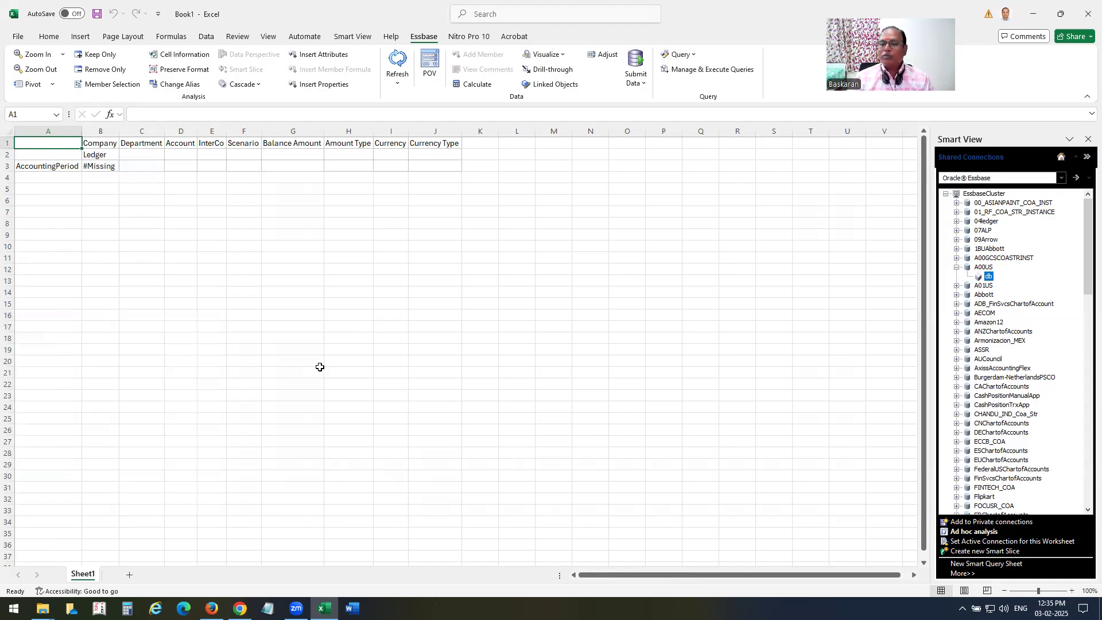
Move Amount Type into B2 under Company and Ledger up into H1.
{"action": "left_click", "coordinate": [60, 167]}
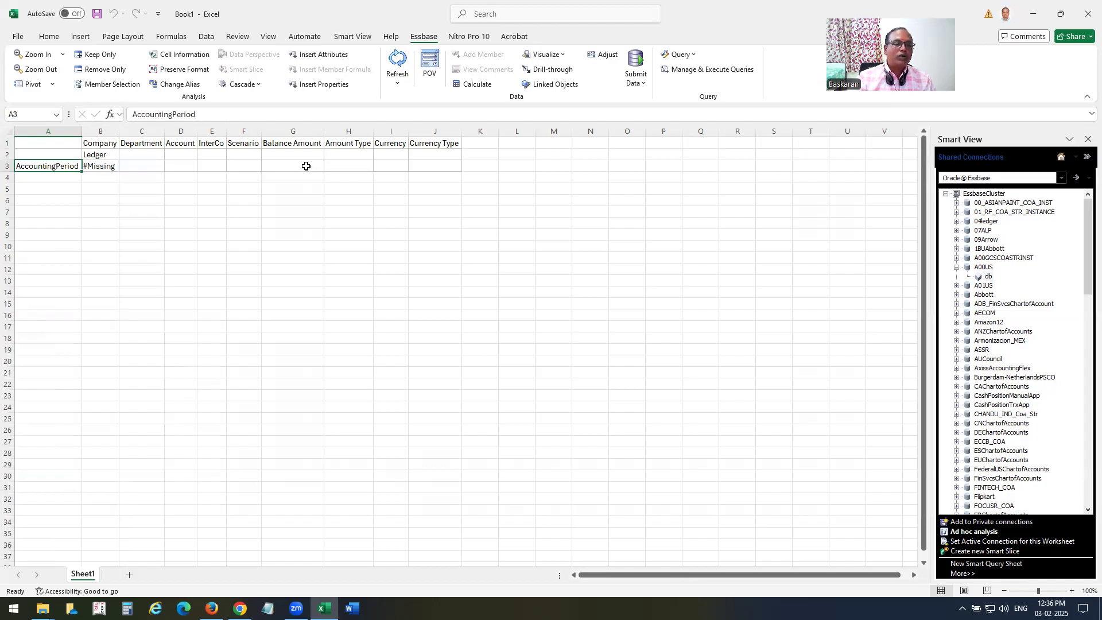
{"action": "left_click", "coordinate": [343, 146]}
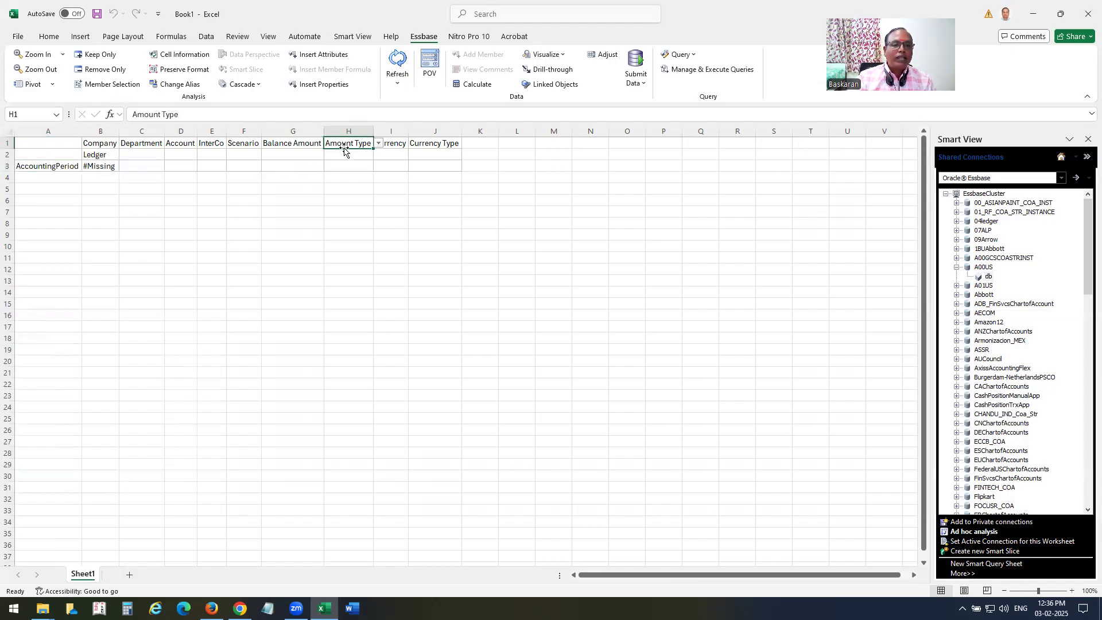
{"action": "left_click_drag", "start_coordinate": [344, 150], "coordinate": [132, 159]}
{"action": "left_click", "coordinate": [67, 165]}
{"action": "left_click", "coordinate": [55, 180]}
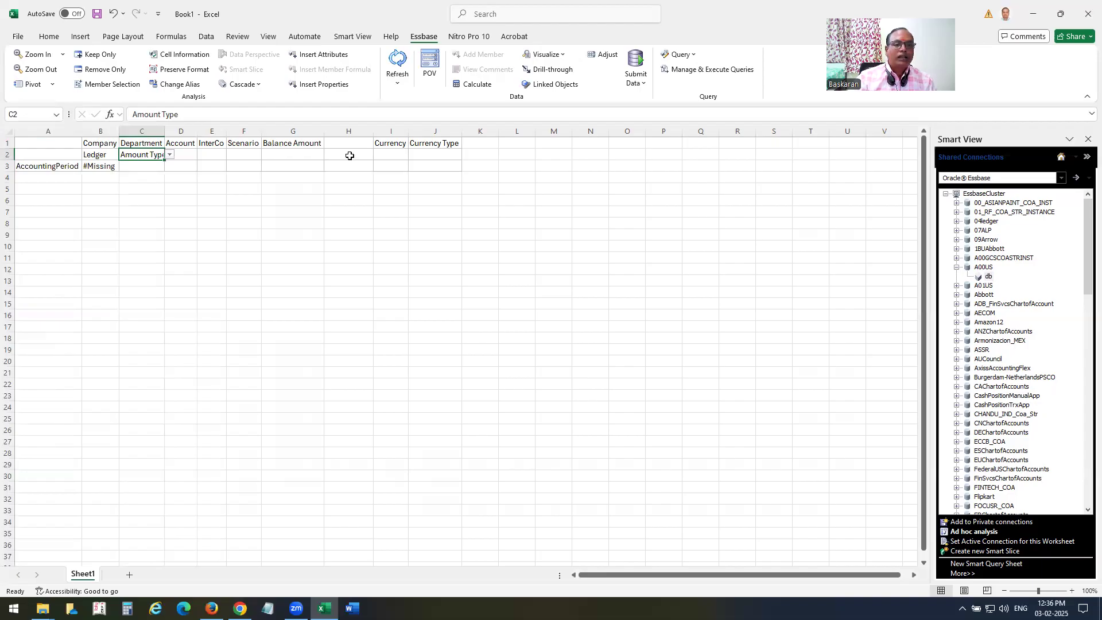
{"action": "left_click", "coordinate": [96, 158]}
{"action": "left_click_drag", "start_coordinate": [110, 160], "coordinate": [350, 145]}
{"action": "left_click", "coordinate": [153, 156]}
{"action": "left_click_drag", "start_coordinate": [153, 155], "coordinate": [117, 156]}
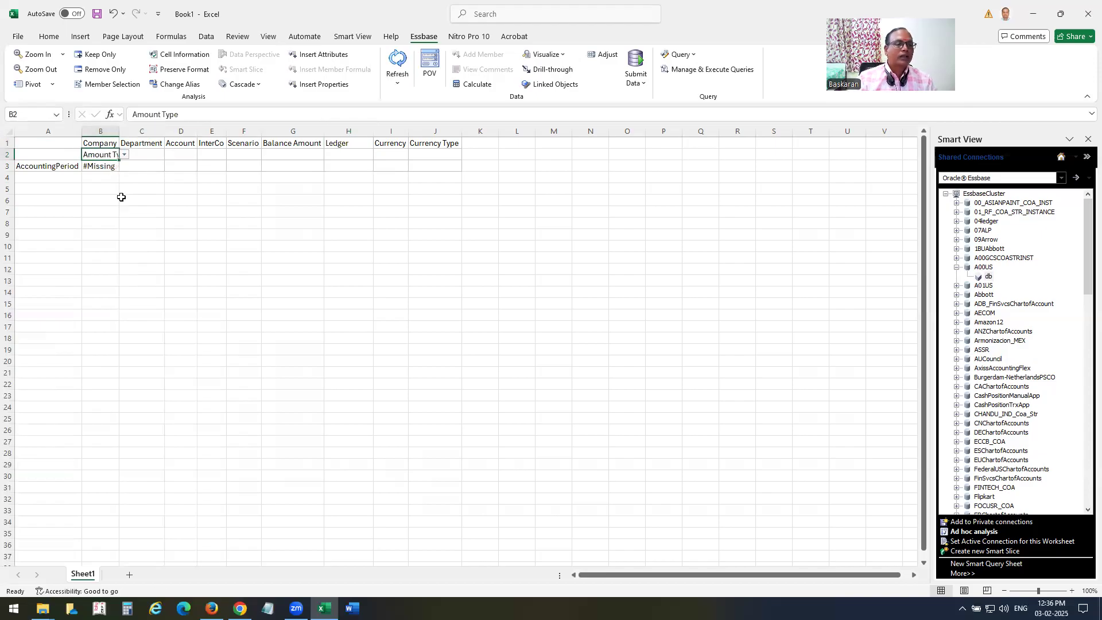
Move AccountingPeriod into D1 and Account into A3 as the row dimension.
{"action": "left_click", "coordinate": [185, 143]}
{"action": "mouse_move", "coordinate": [190, 140]}
{"action": "left_mouse_down"}
{"action": "mouse_move", "coordinate": [54, 175]}
{"action": "mouse_move", "coordinate": [183, 143]}
{"action": "left_mouse_up"}
{"action": "left_click", "coordinate": [63, 165]}
{"action": "left_click", "coordinate": [55, 178]}
{"action": "left_click_drag", "start_coordinate": [62, 172], "coordinate": [65, 164]}
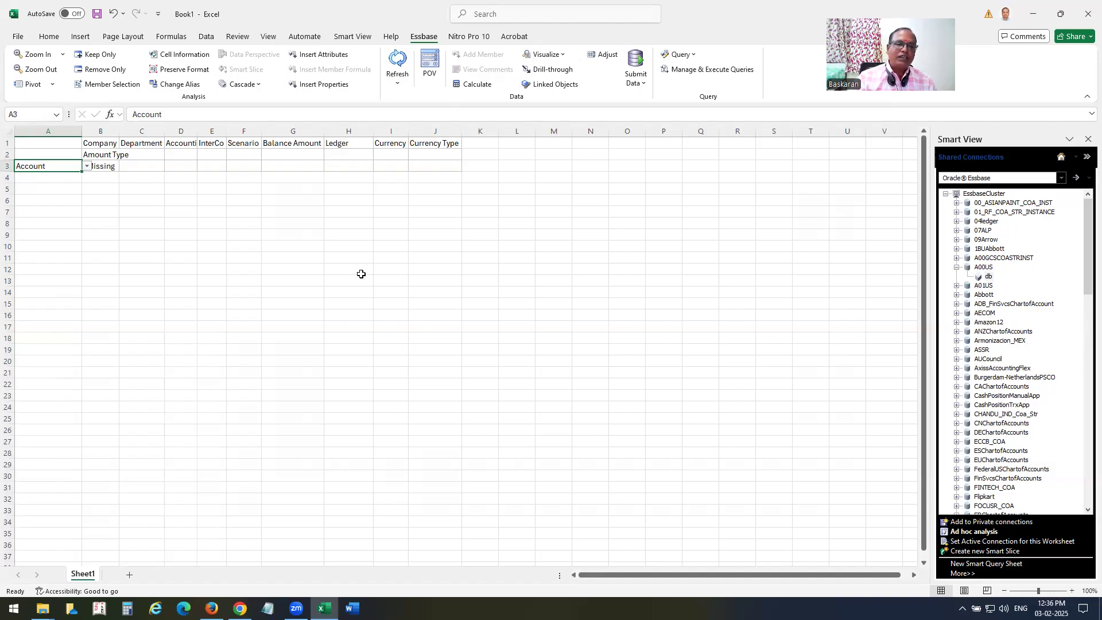
Zoom Account in to All Levels from the Essbase ribbon.
{"action": "left_click", "coordinate": [62, 56]}
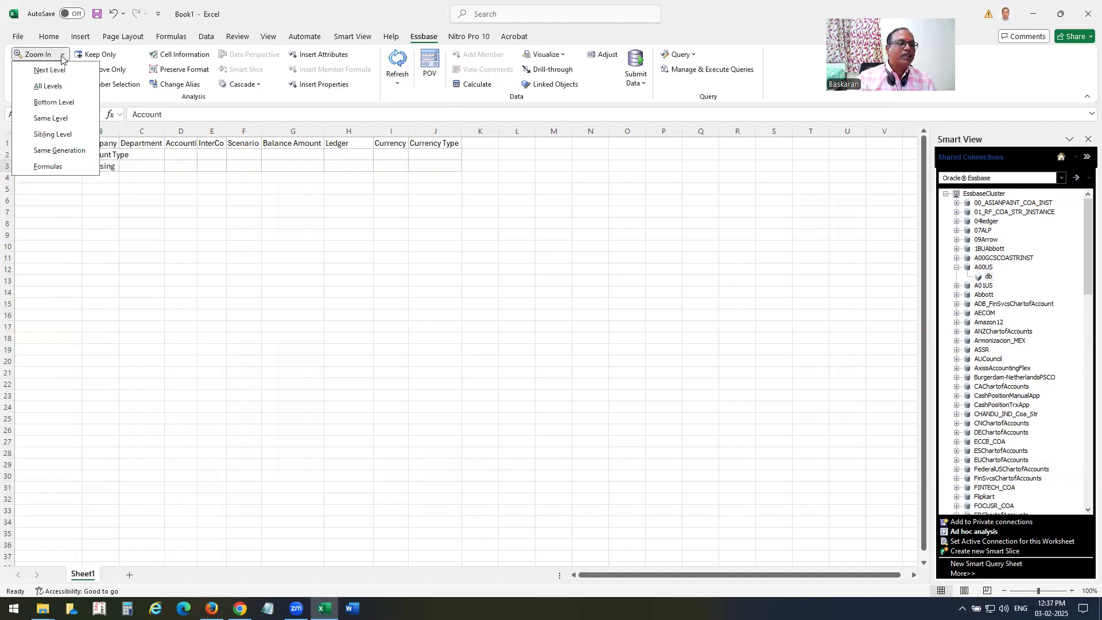
{"action": "left_click", "coordinate": [63, 87]}
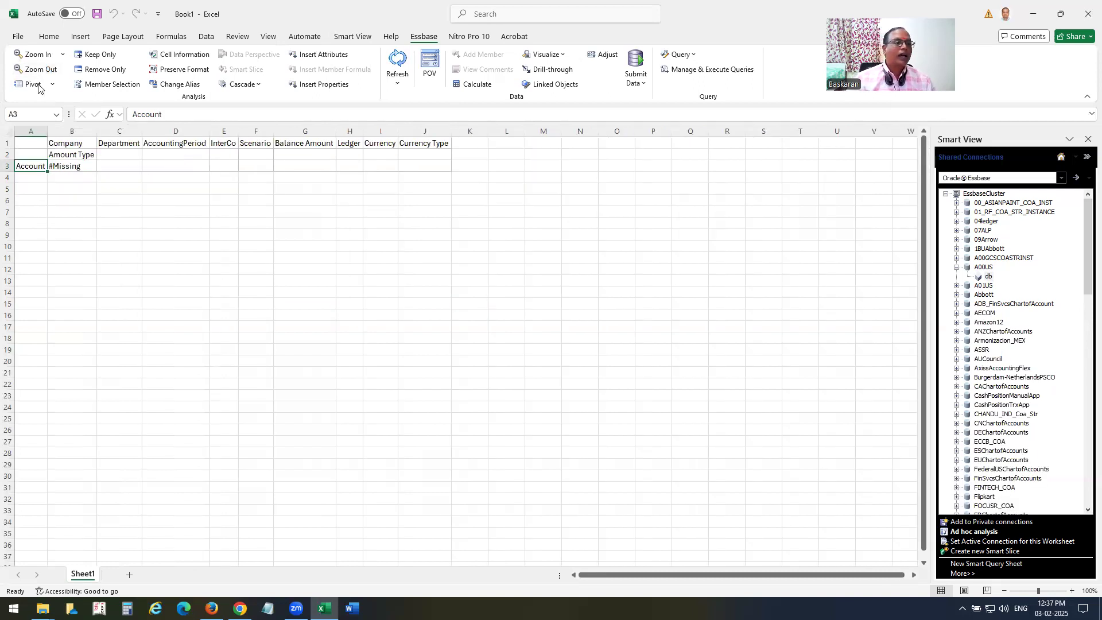
{"action": "left_click", "coordinate": [63, 54]}
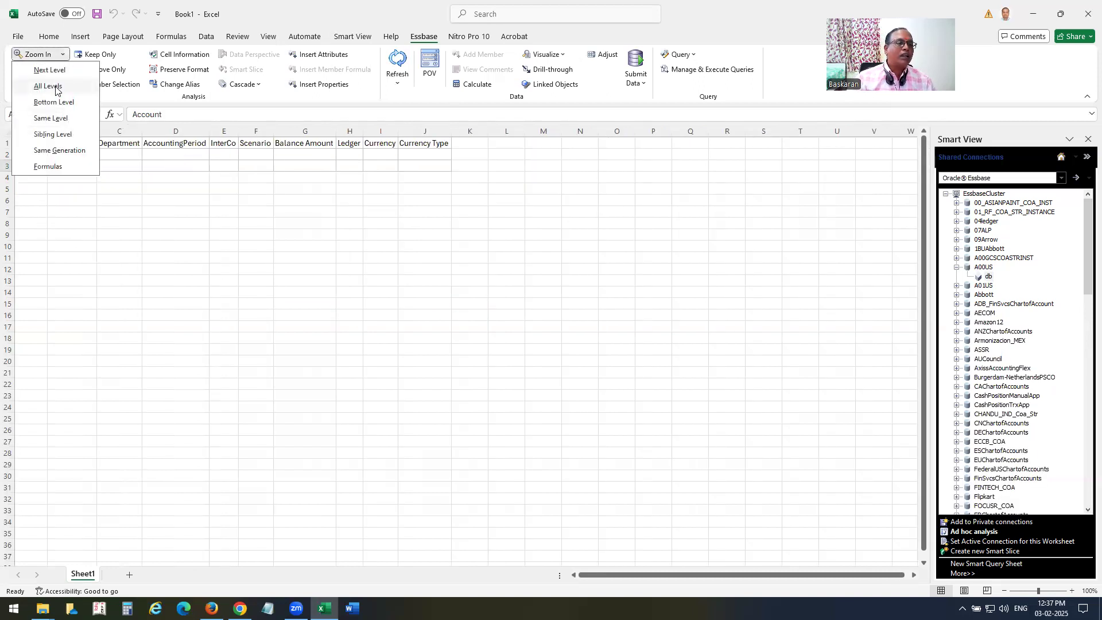
{"action": "left_click", "coordinate": [56, 87]}
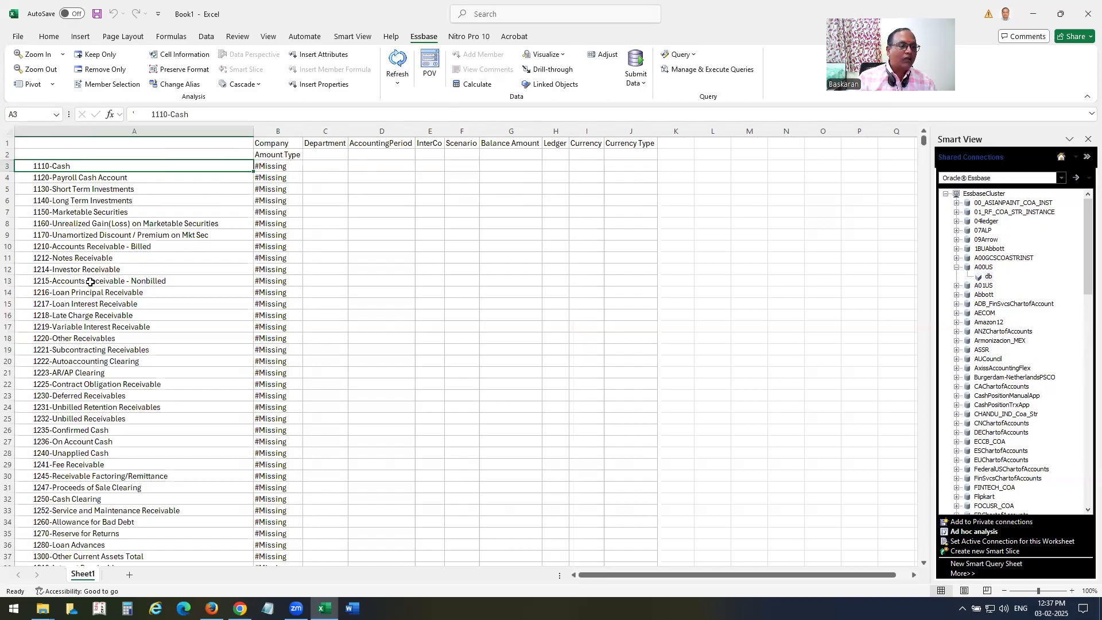
Select 4110-Hardware, 4120-Support and 5800-Salaries in the account list.
{"action": "scroll", "coordinate": [90, 282], "scroll_direction": "down", "scroll_amount": 20}
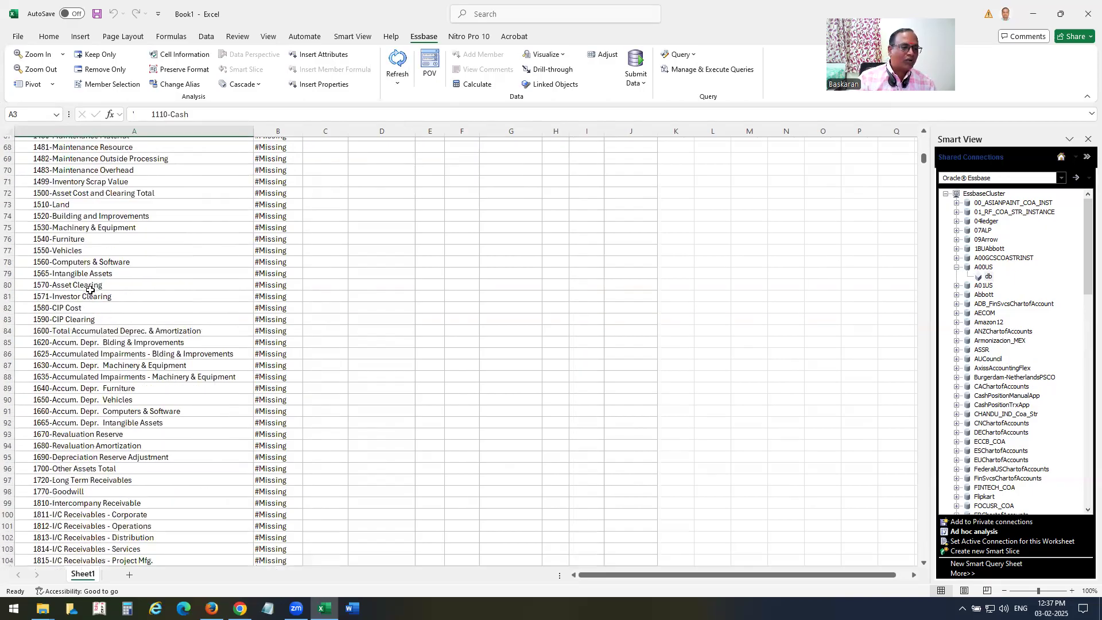
{"action": "scroll", "coordinate": [90, 290], "scroll_direction": "down", "scroll_amount": 20}
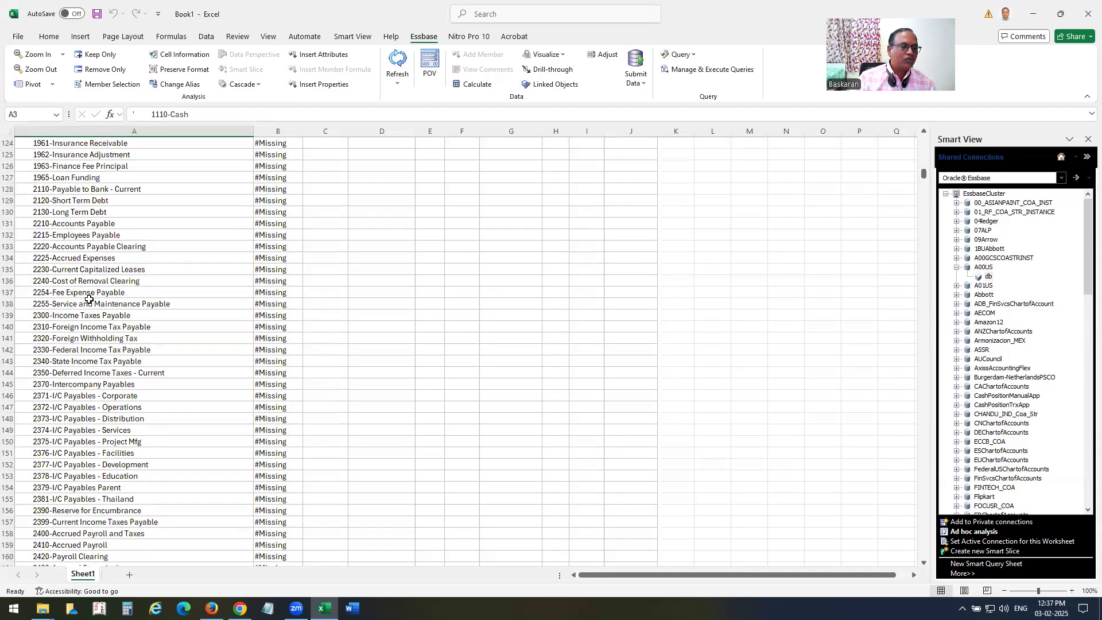
{"action": "scroll", "coordinate": [88, 299], "scroll_direction": "down", "scroll_amount": 20}
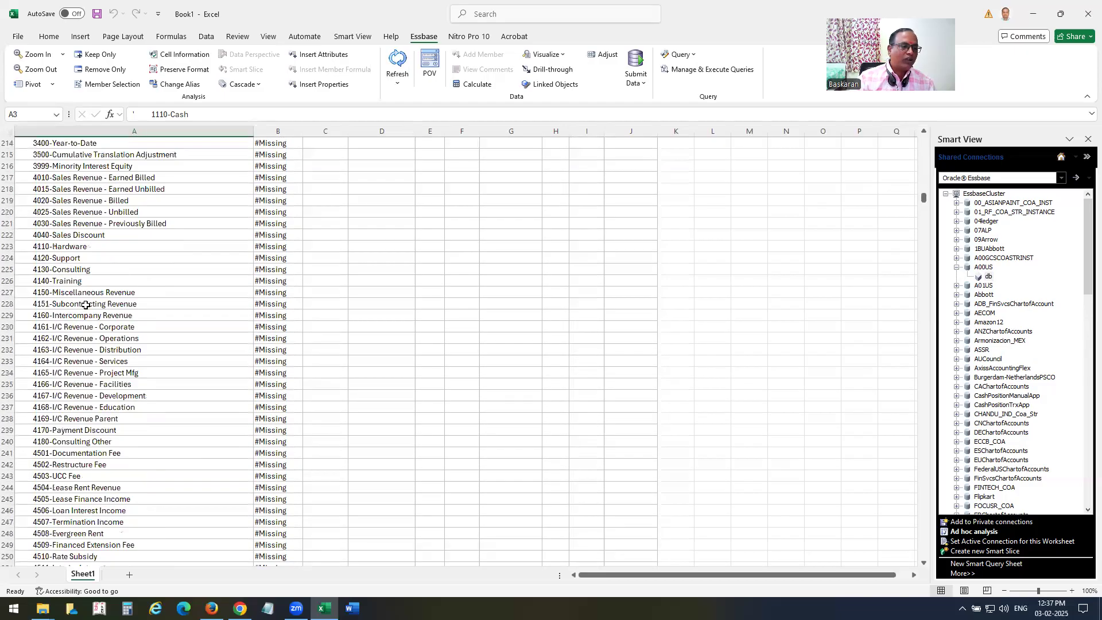
{"action": "left_click", "coordinate": [76, 250]}
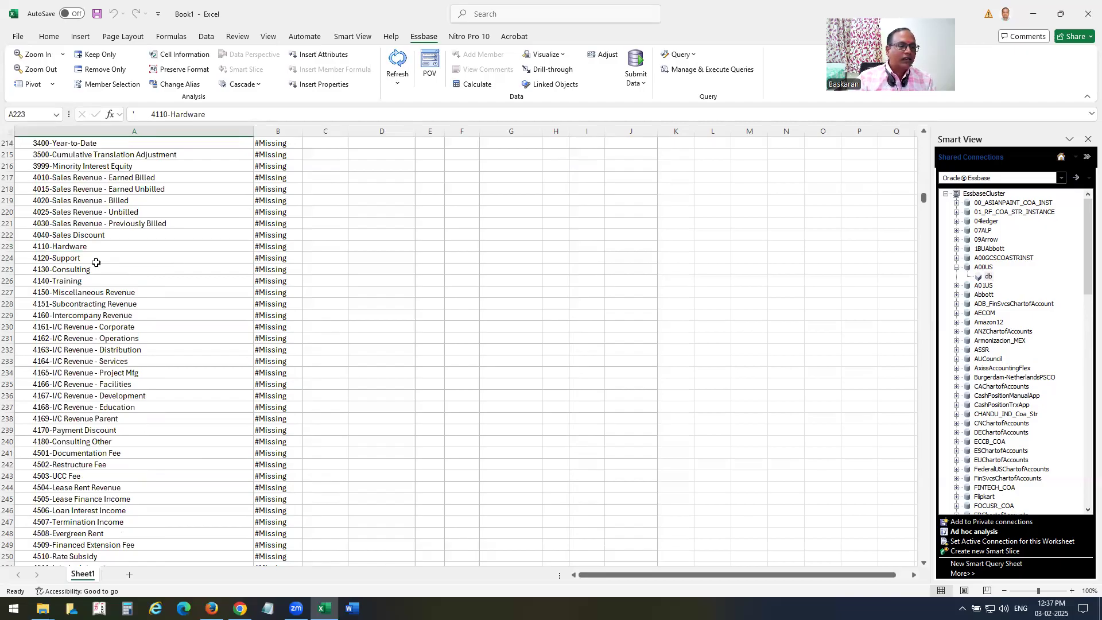
{"action": "left_click", "coordinate": [93, 248]}
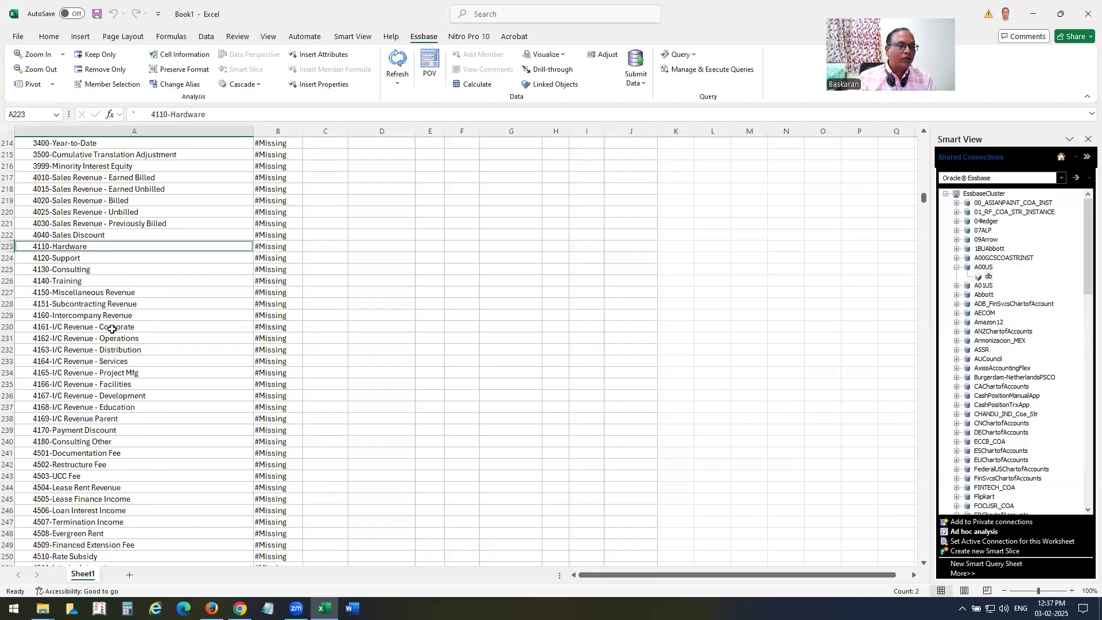
{"action": "left_click", "coordinate": [67, 259], "text": "ctrl"}
{"action": "scroll", "coordinate": [132, 420], "scroll_direction": "down", "scroll_amount": 13}
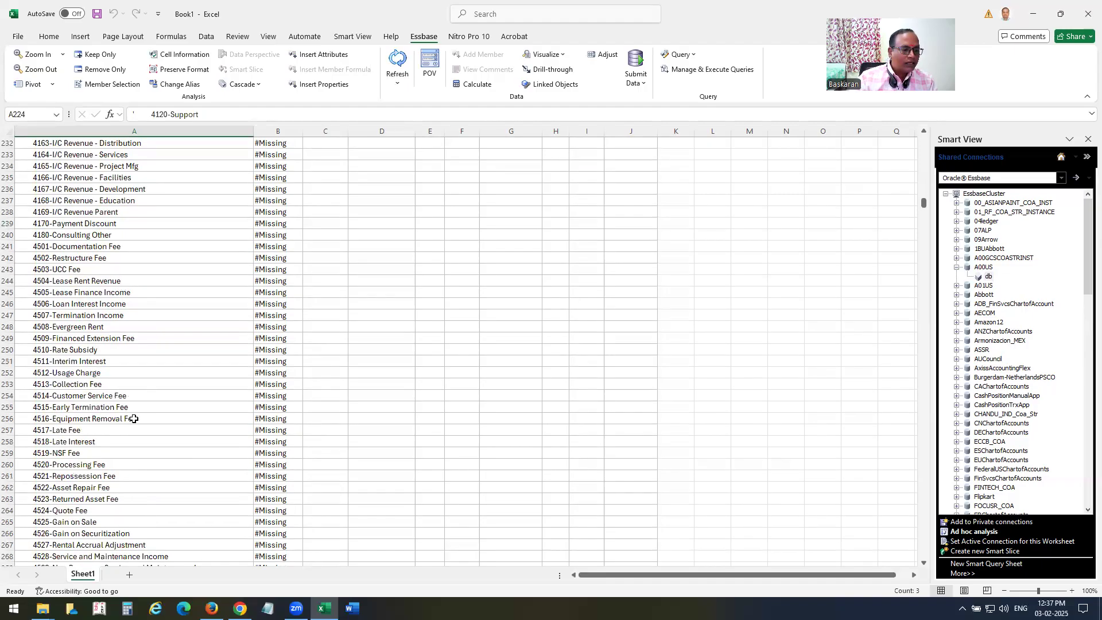
{"action": "scroll", "coordinate": [132, 420], "scroll_direction": "down", "scroll_amount": 17}
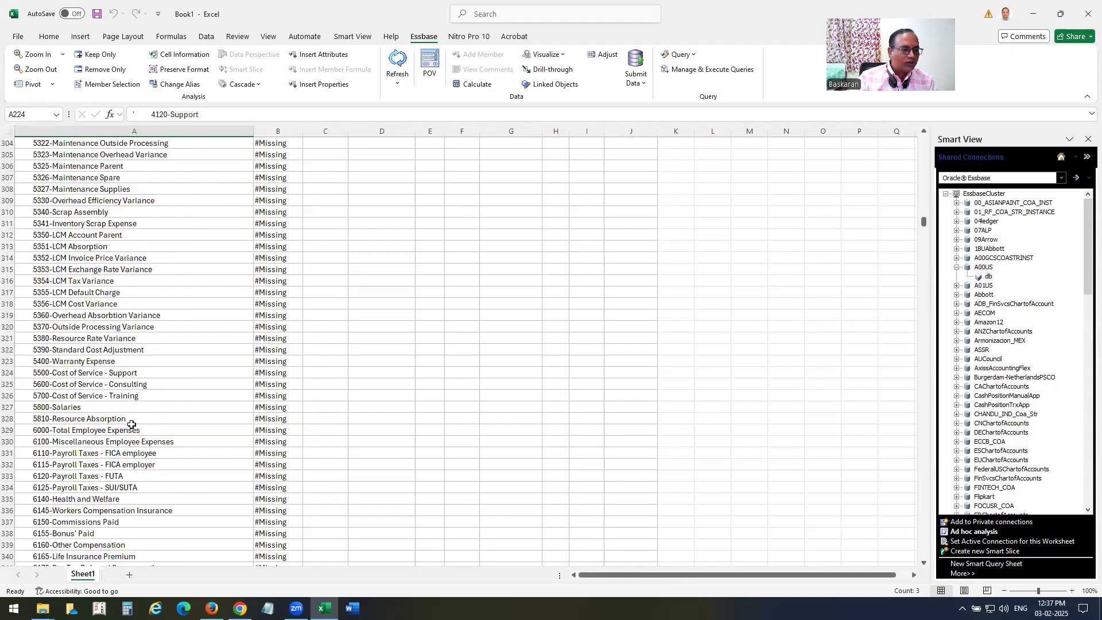
{"action": "left_click", "coordinate": [67, 408], "text": "ctrl"}
Add 7110-Advertising, 7420-Rent Expense, 7450-Telephone Expenses, 7640-Airfare, 7690-Meals and 7740-Miscellaneous to the selection.
{"action": "scroll", "coordinate": [143, 439], "scroll_direction": "down", "scroll_amount": 2}
{"action": "scroll", "coordinate": [143, 439], "scroll_direction": "down", "scroll_amount": 2}
{"action": "scroll", "coordinate": [141, 440], "scroll_direction": "down", "scroll_amount": 2}
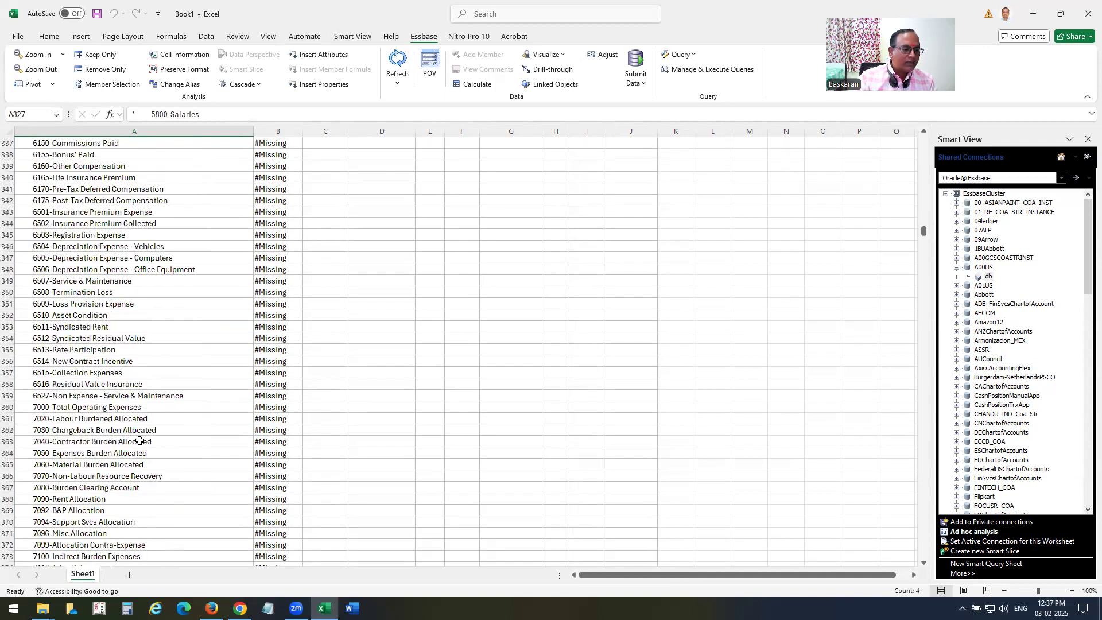
{"action": "scroll", "coordinate": [135, 442], "scroll_direction": "down", "scroll_amount": 2}
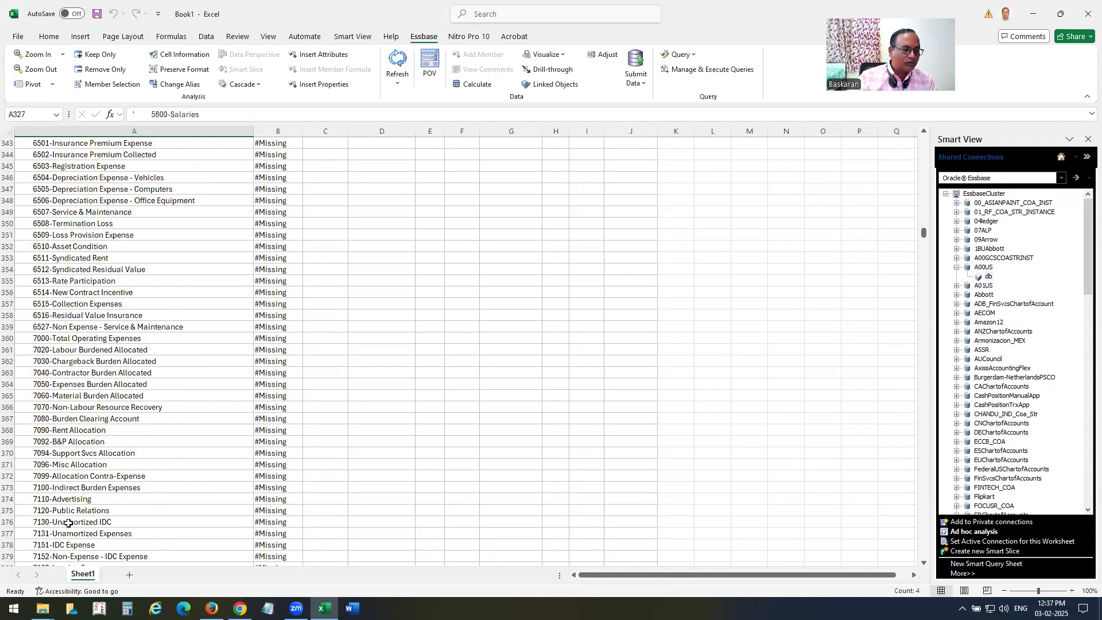
{"action": "left_click", "coordinate": [67, 498], "text": "ctrl"}
{"action": "scroll", "coordinate": [131, 383], "scroll_direction": "down", "scroll_amount": 9}
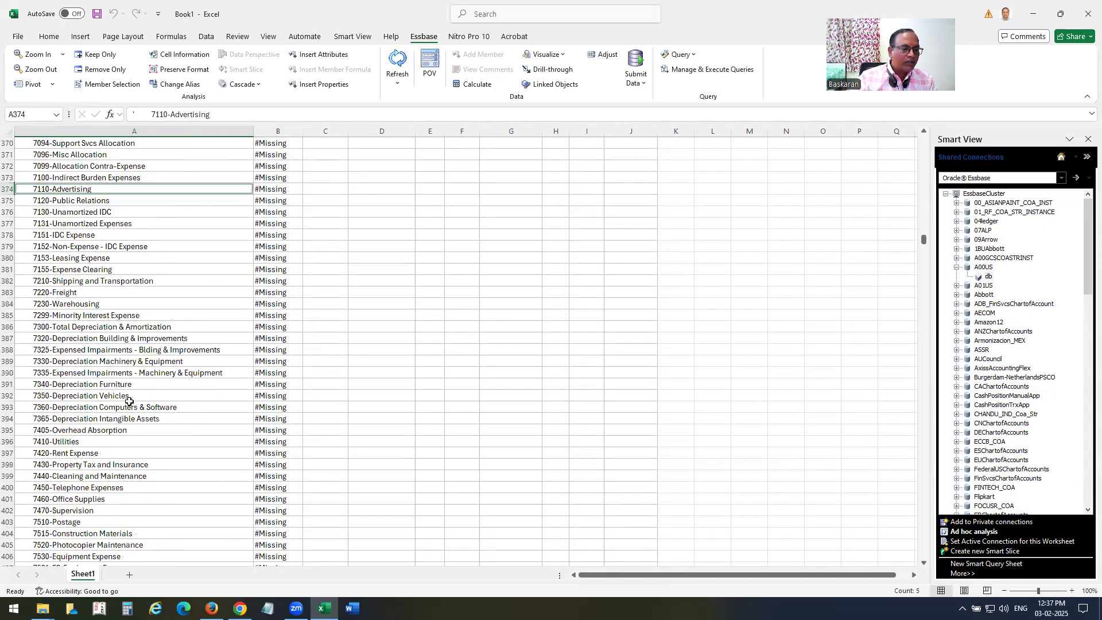
{"action": "left_click", "coordinate": [68, 453], "text": "ctrl"}
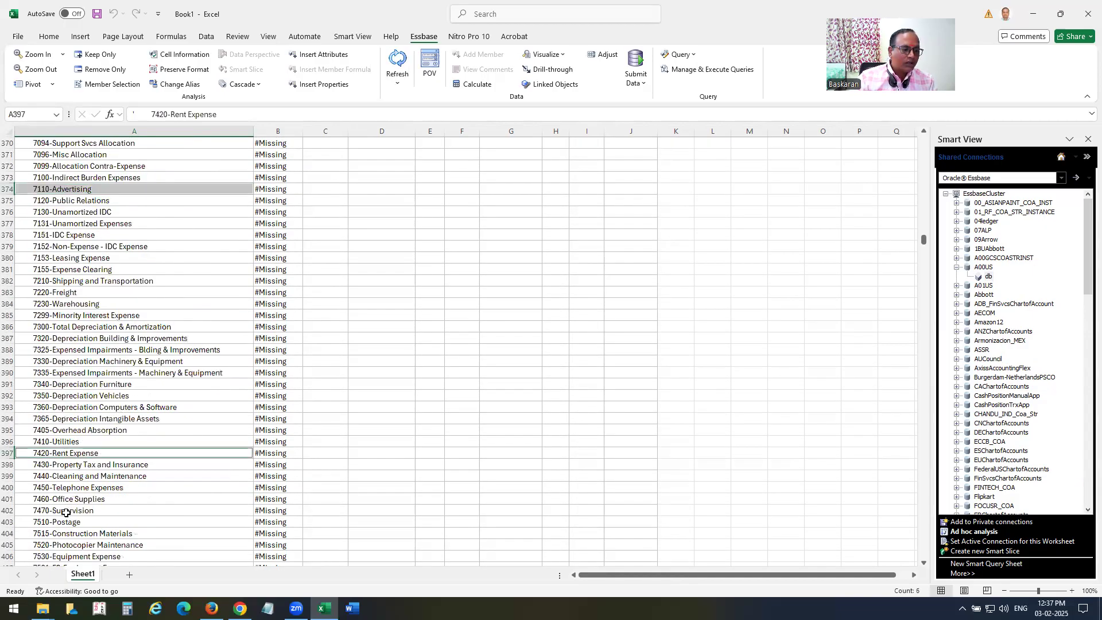
{"action": "left_click", "coordinate": [63, 488], "text": "ctrl"}
{"action": "scroll", "coordinate": [136, 449], "scroll_direction": "down", "scroll_amount": 7}
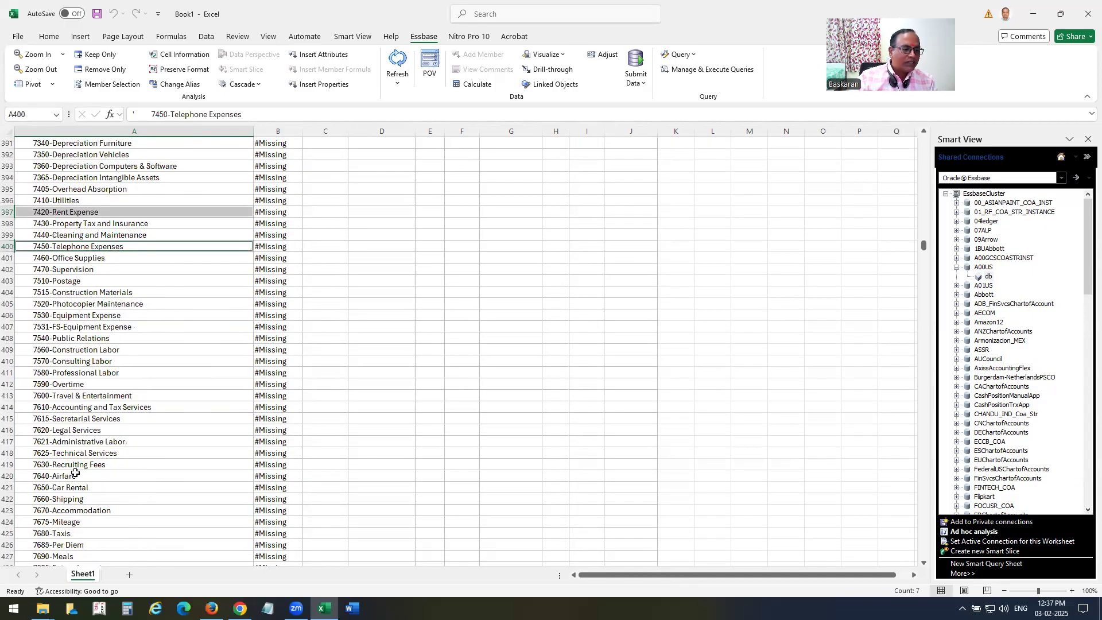
{"action": "left_click", "coordinate": [74, 475], "text": "ctrl"}
{"action": "scroll", "coordinate": [144, 423], "scroll_direction": "down", "scroll_amount": 3}
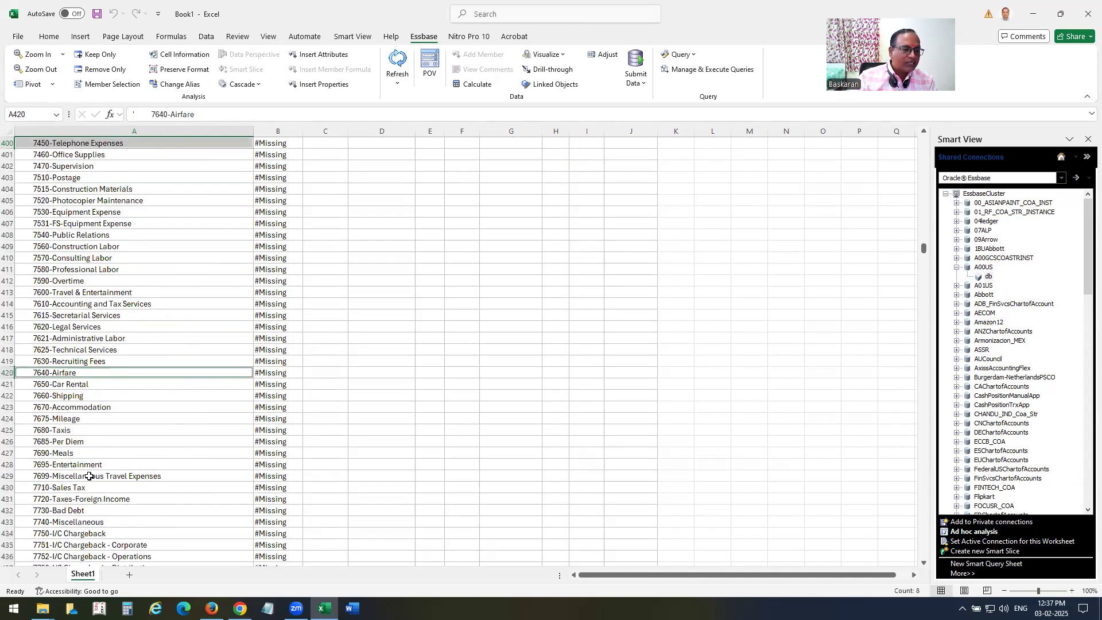
{"action": "left_click", "coordinate": [63, 451], "text": "ctrl"}
{"action": "scroll", "coordinate": [146, 421], "scroll_direction": "down", "scroll_amount": 2}
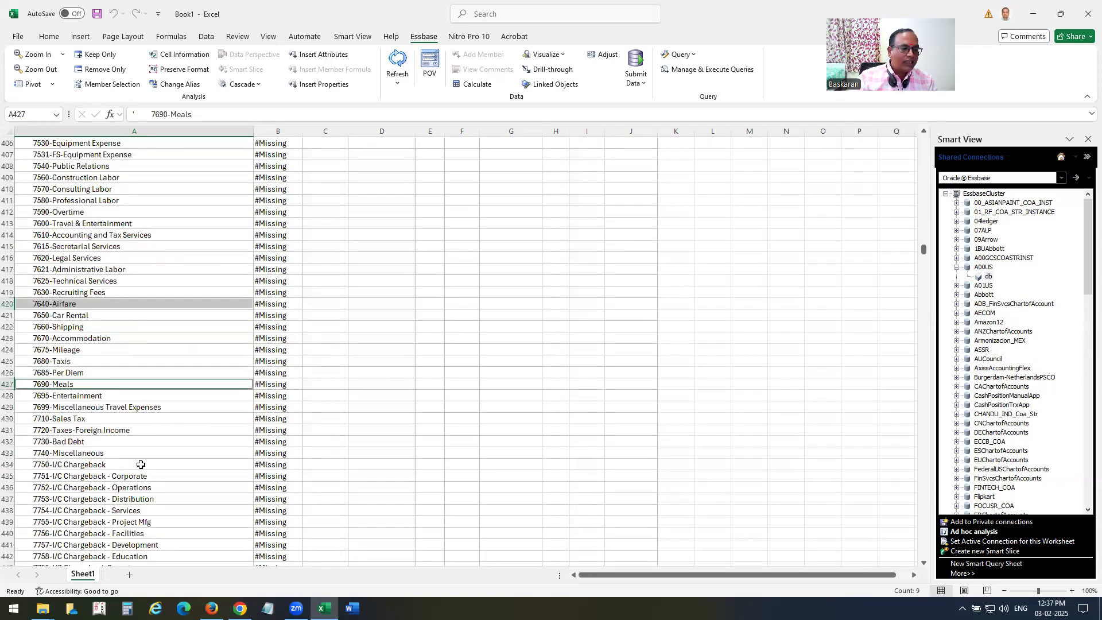
{"action": "left_click", "coordinate": [72, 454], "text": "ctrl"}
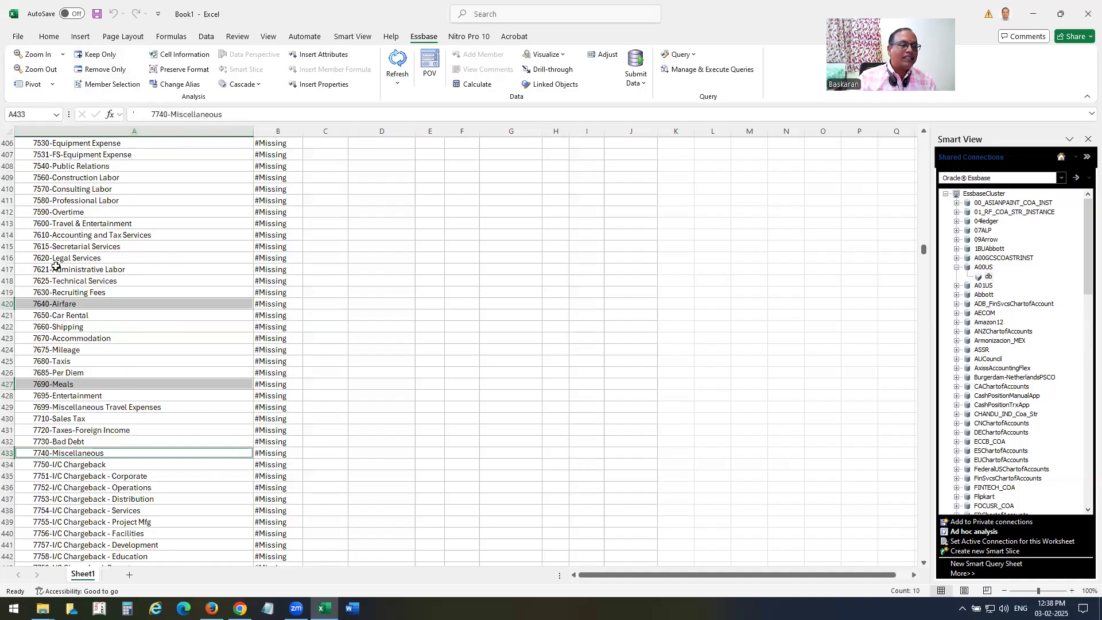
Apply Keep Only to the selected accounts, then Remove Only on 1110-Cash.
{"action": "left_click", "coordinate": [95, 55]}
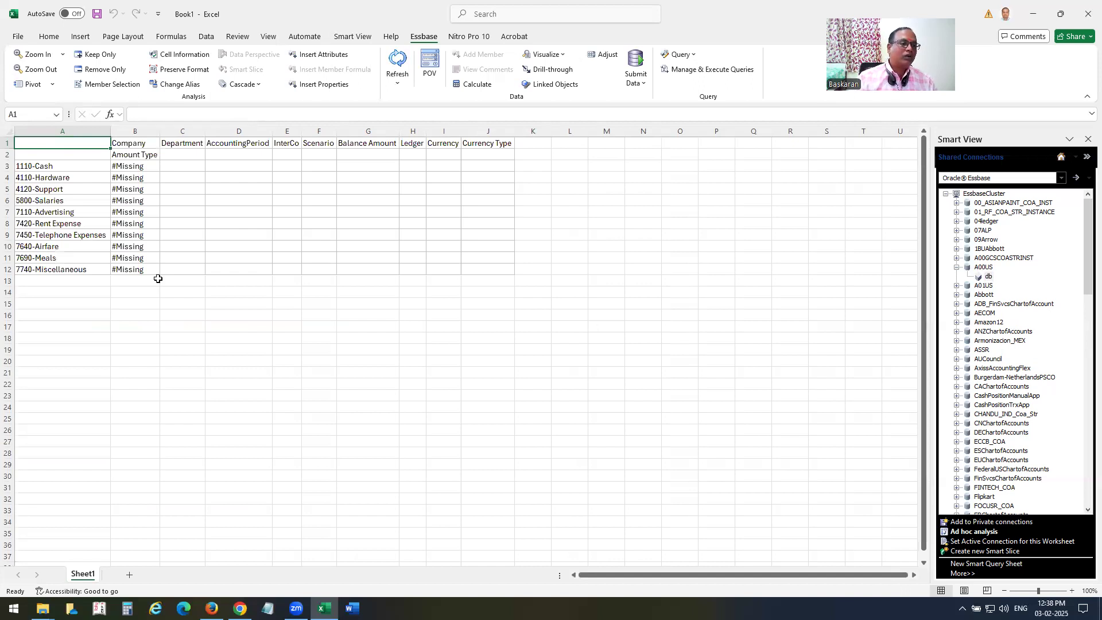
{"action": "left_click", "coordinate": [47, 166]}
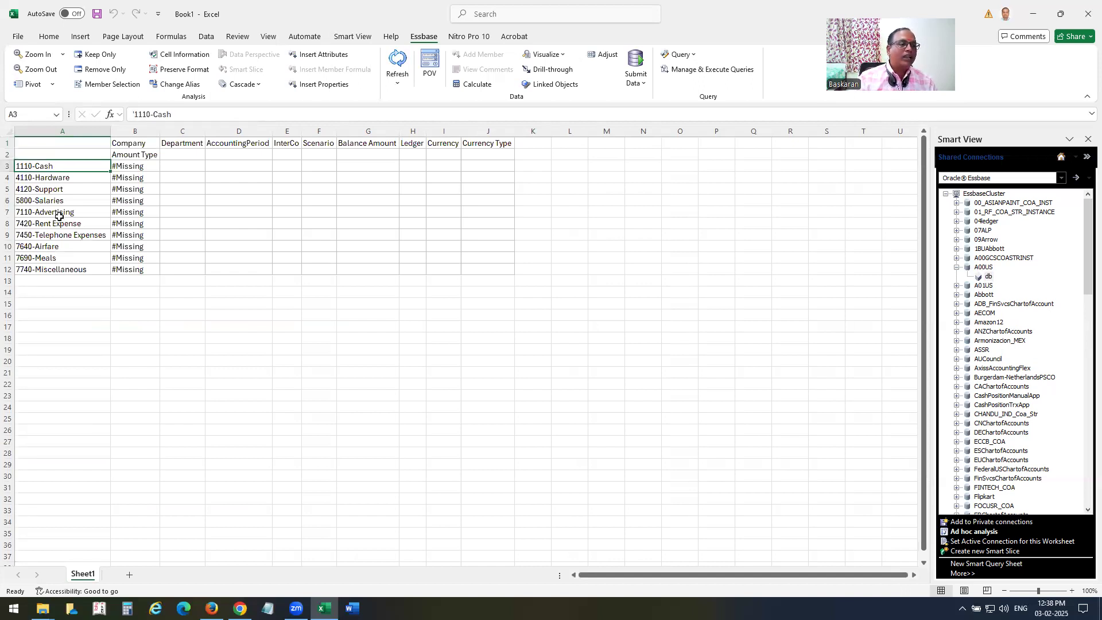
{"action": "left_click", "coordinate": [106, 70]}
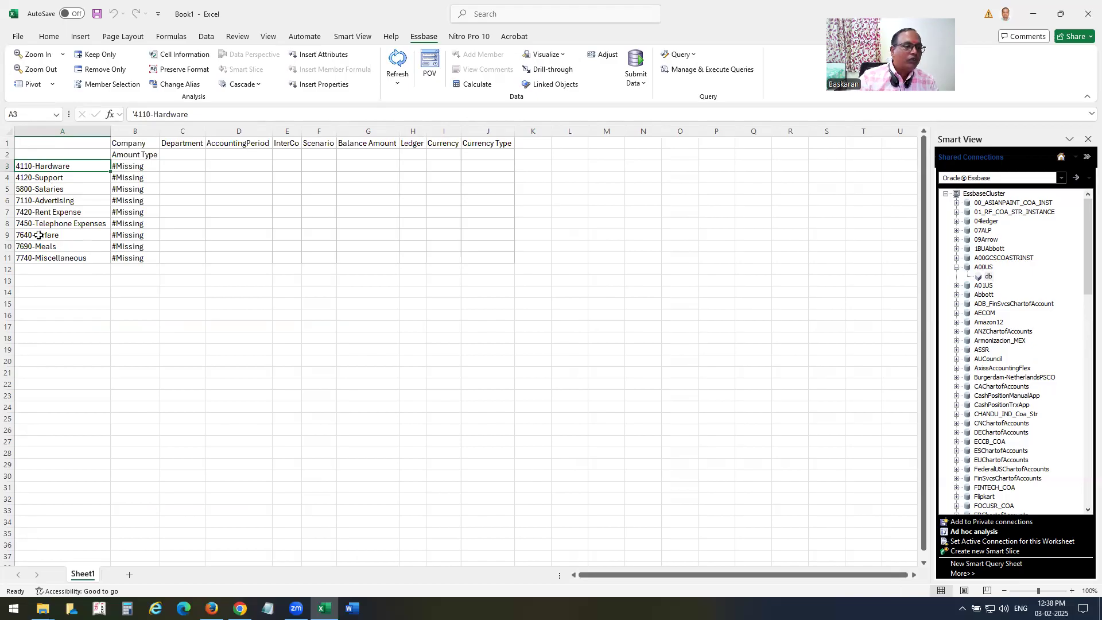
{"action": "left_click", "coordinate": [137, 156]}
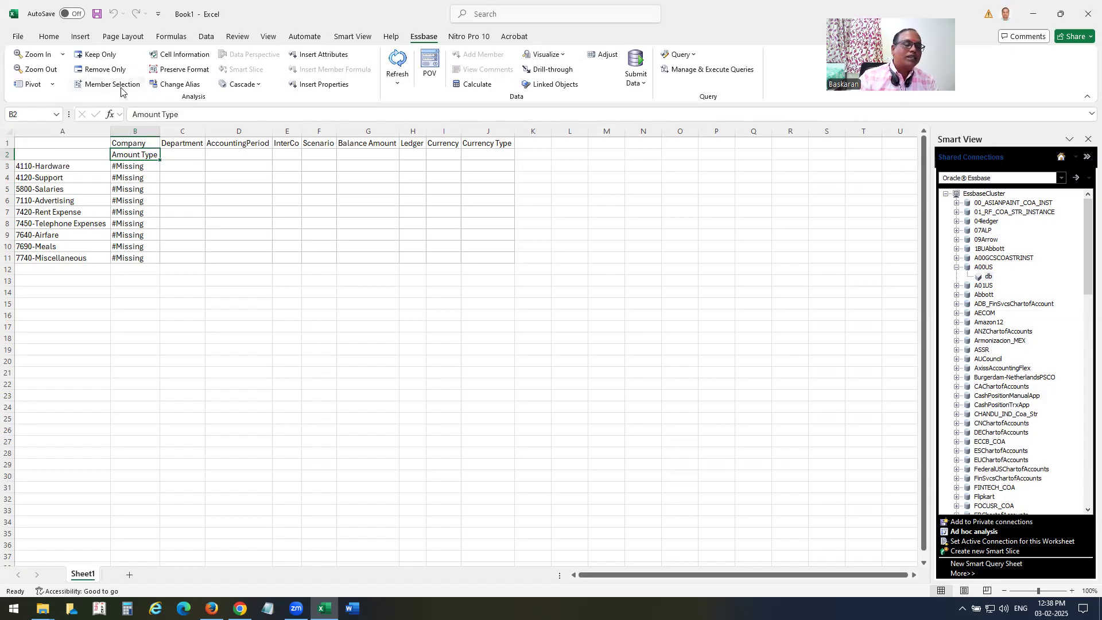
Zoom in on Amount Type, then remove only the Base and Amount Type columns.
{"action": "double_click", "coordinate": [136, 156]}
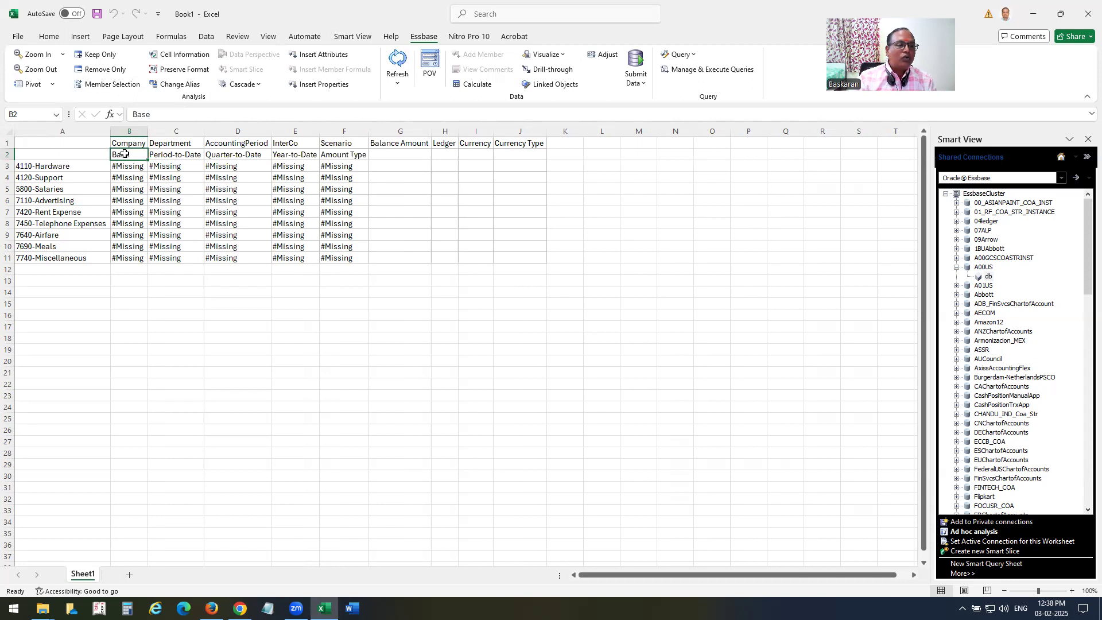
{"action": "left_click", "coordinate": [345, 158], "text": "ctrl"}
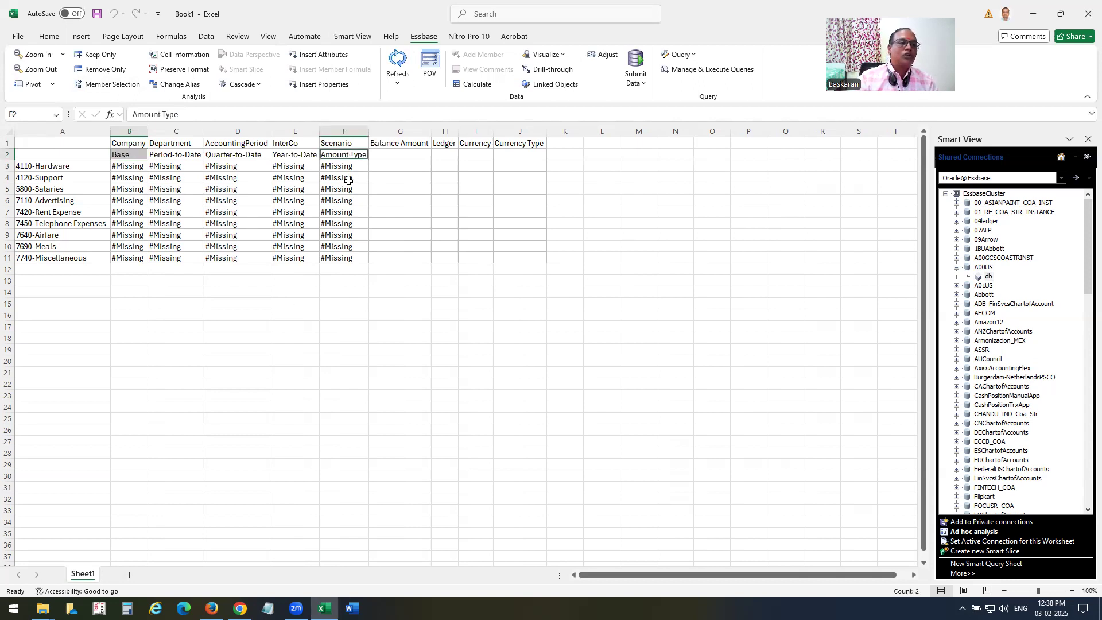
{"action": "left_click", "coordinate": [109, 69]}
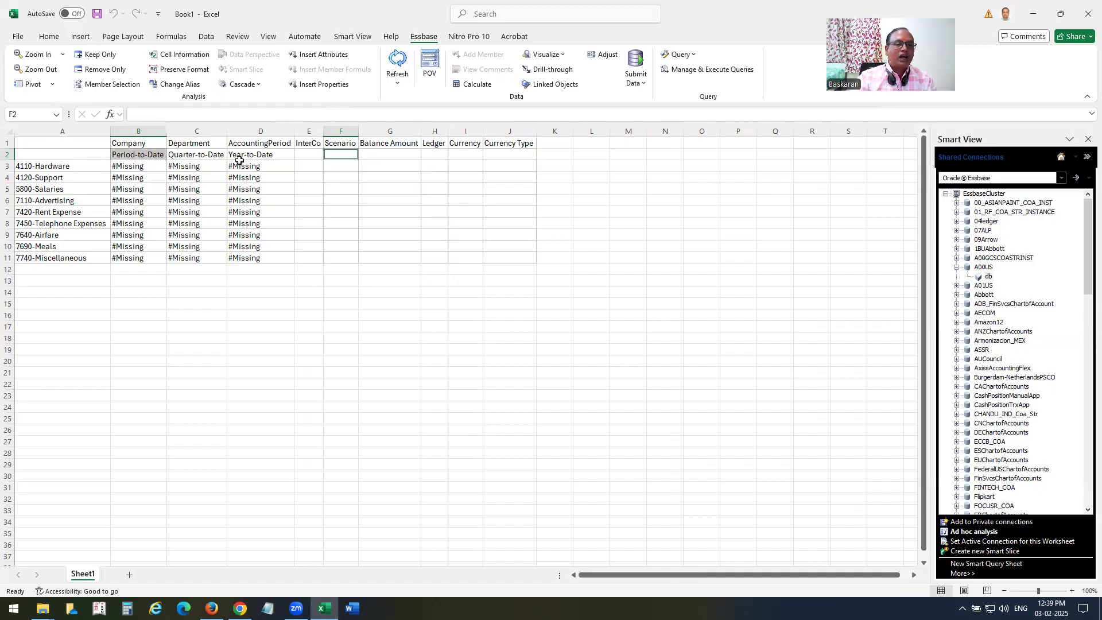
Set the Ledger dimension in H1 to A00 US Ledger through Member Selection.
{"action": "left_click", "coordinate": [433, 144]}
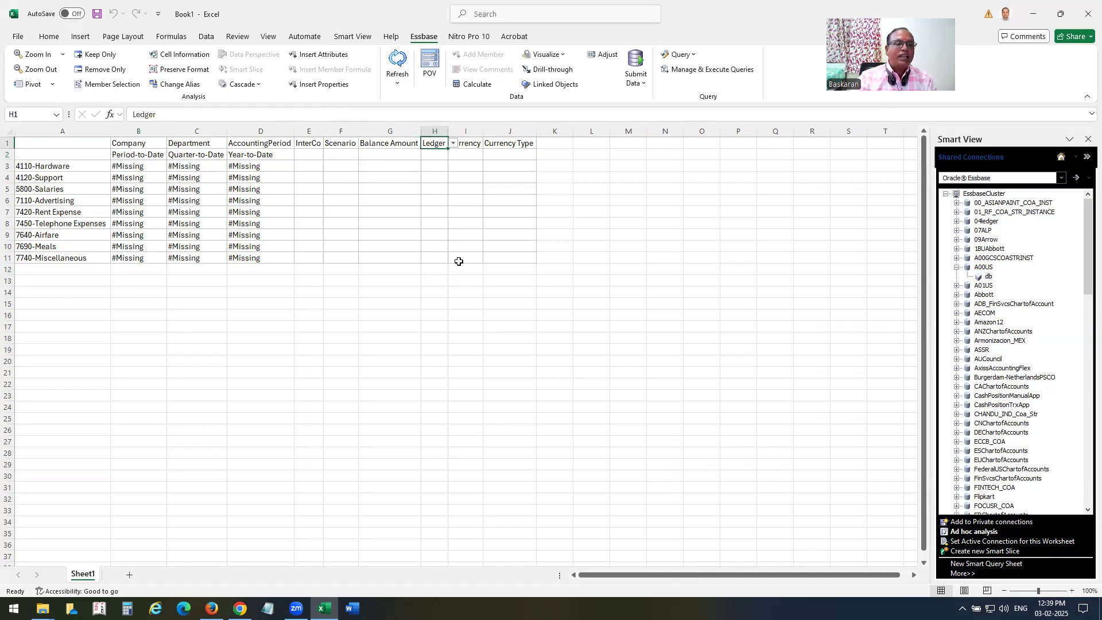
{"action": "left_click", "coordinate": [123, 86]}
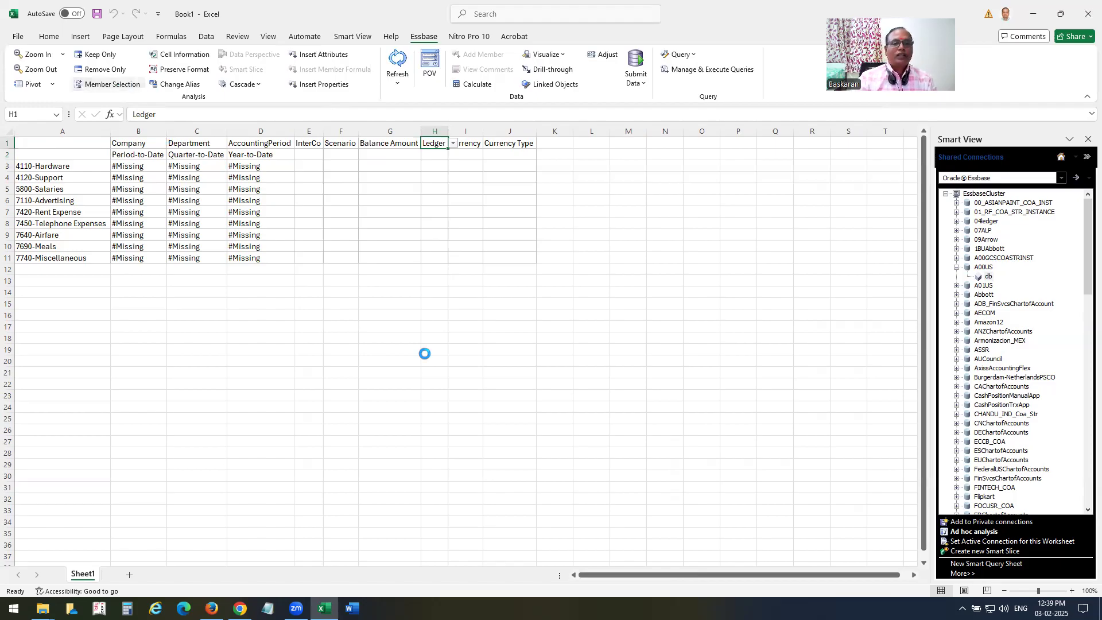
{"action": "left_click", "coordinate": [133, 223]}
{"action": "left_click", "coordinate": [160, 241]}
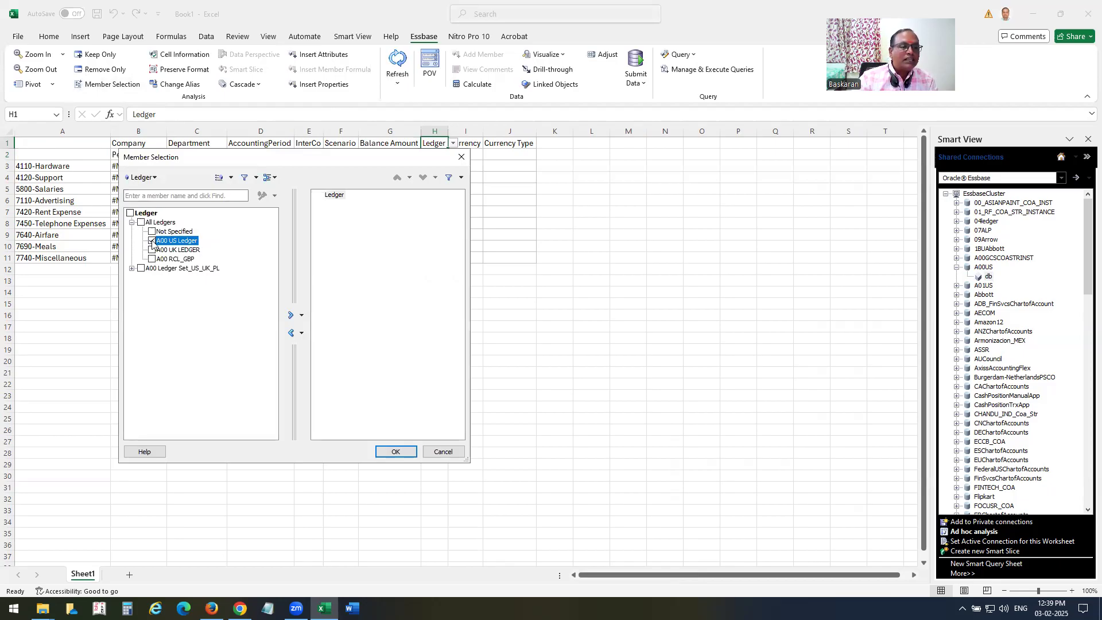
{"action": "left_click", "coordinate": [291, 315]}
{"action": "left_click", "coordinate": [333, 195]}
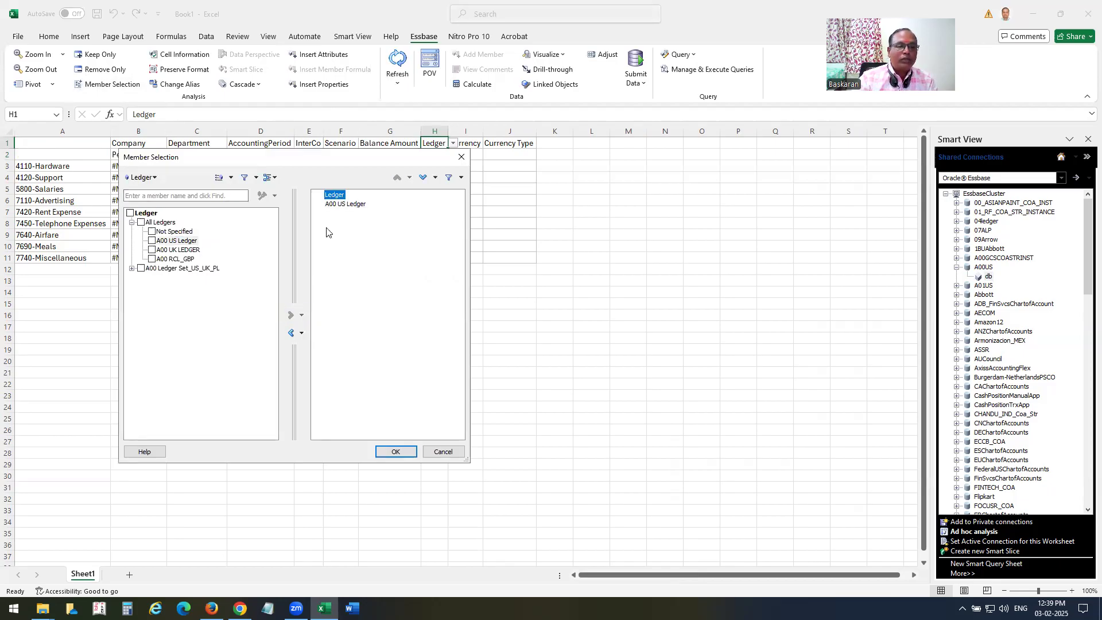
{"action": "left_click", "coordinate": [291, 333]}
{"action": "left_click", "coordinate": [393, 451]}
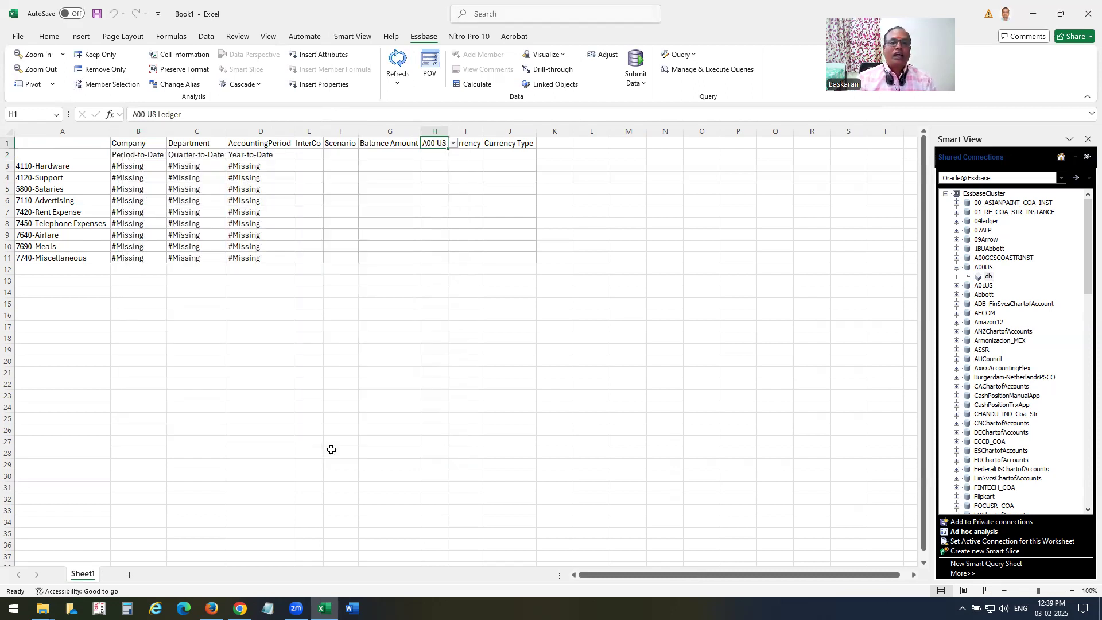
Dock the Smart View POV toolbar above the grid and bring up Company's member choices.
{"action": "left_click", "coordinate": [429, 69]}
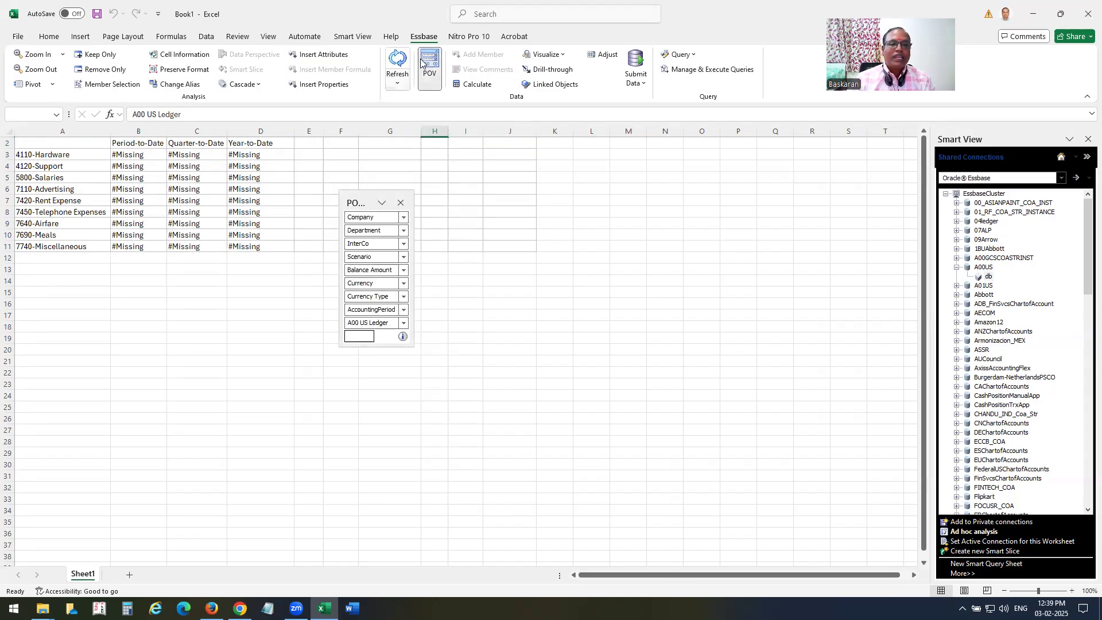
{"action": "left_click_drag", "start_coordinate": [367, 198], "coordinate": [383, 455]}
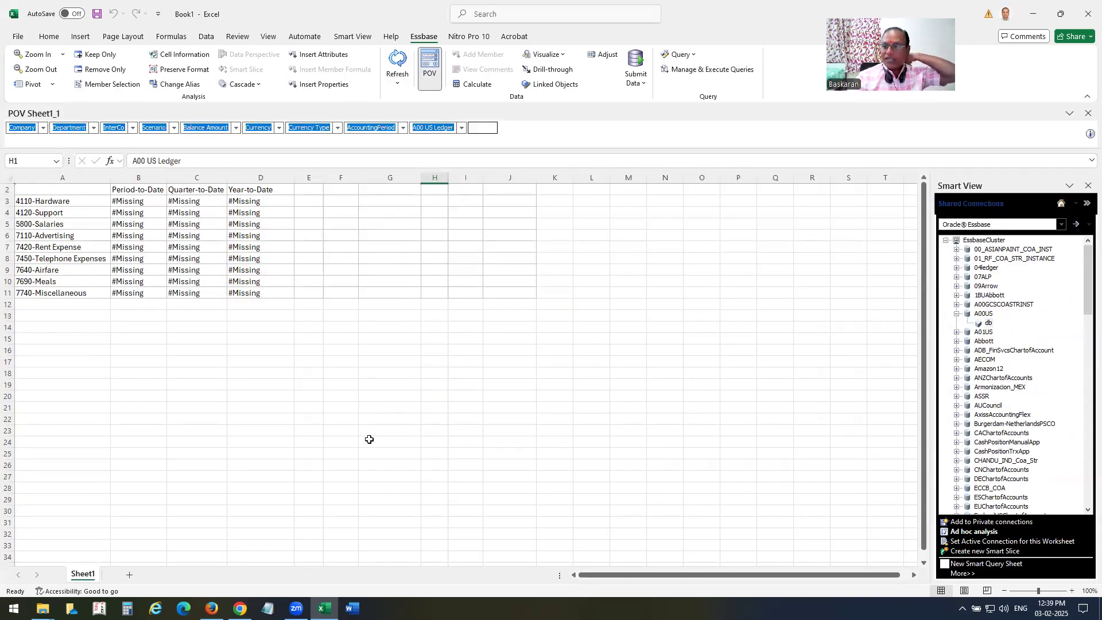
{"action": "left_click", "coordinate": [43, 130]}
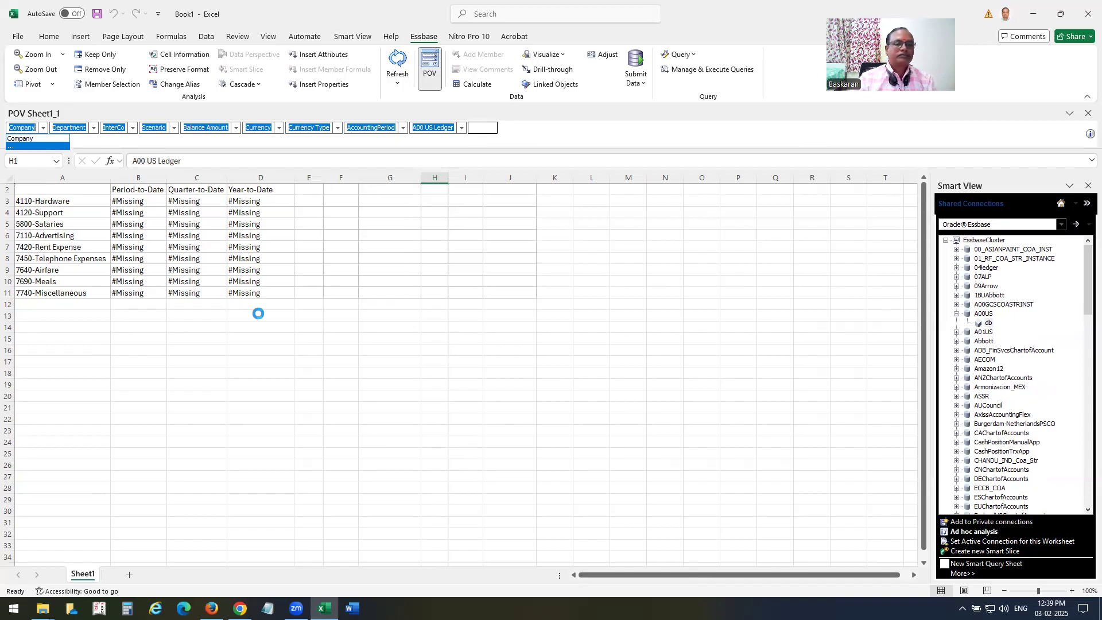
Choose 02-Export Ops and 03-Consultancy as the Company members.
{"action": "left_click", "coordinate": [131, 222]}
{"action": "left_click", "coordinate": [152, 250]}
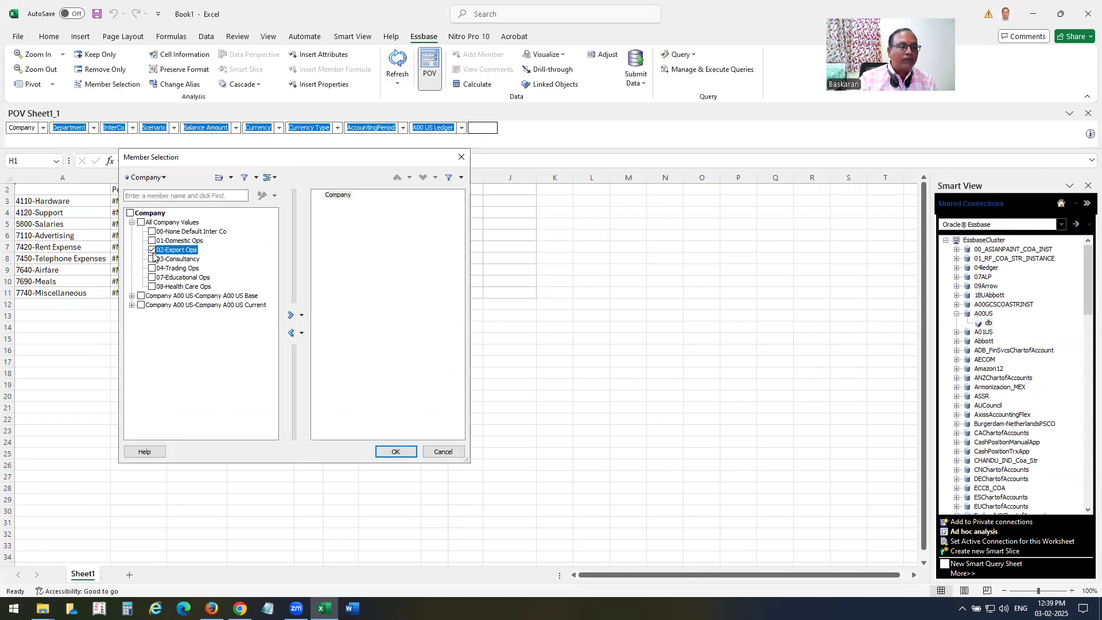
{"action": "left_click", "coordinate": [152, 259]}
{"action": "left_click", "coordinate": [291, 315]}
{"action": "left_click", "coordinate": [291, 333]}
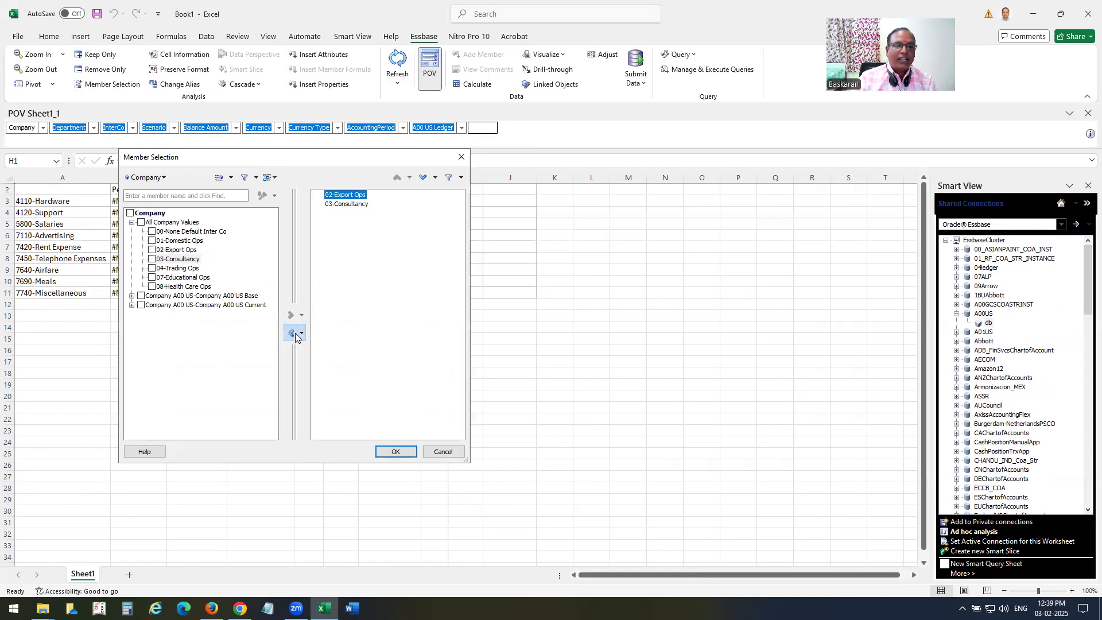
Choose January 2025 as the AccountingPeriod member.
{"action": "left_click", "coordinate": [152, 181]}
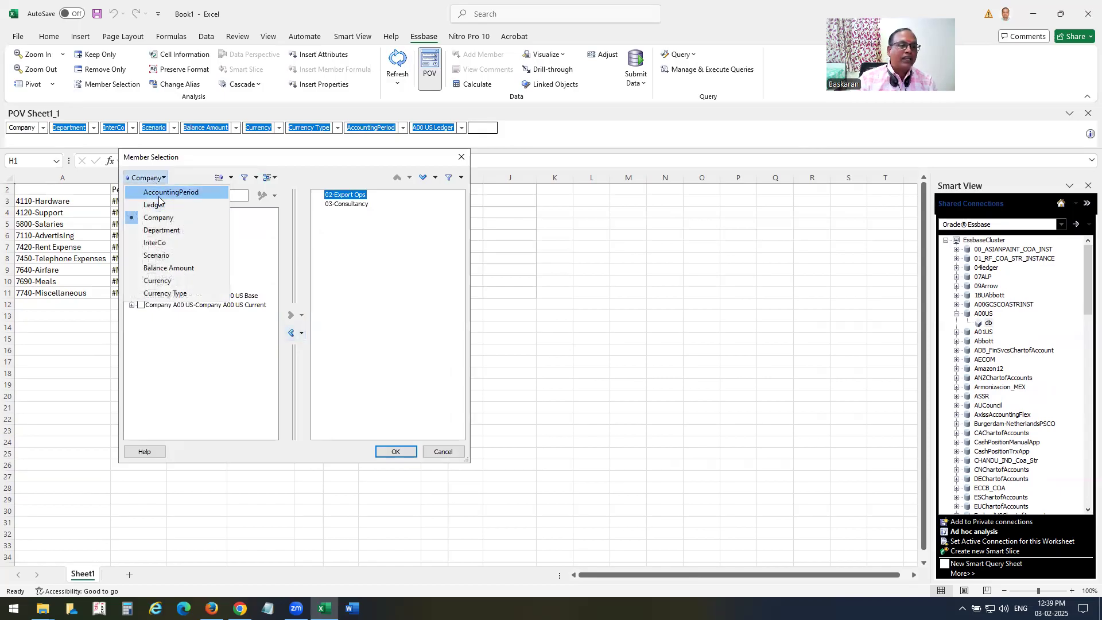
{"action": "left_click", "coordinate": [163, 193]}
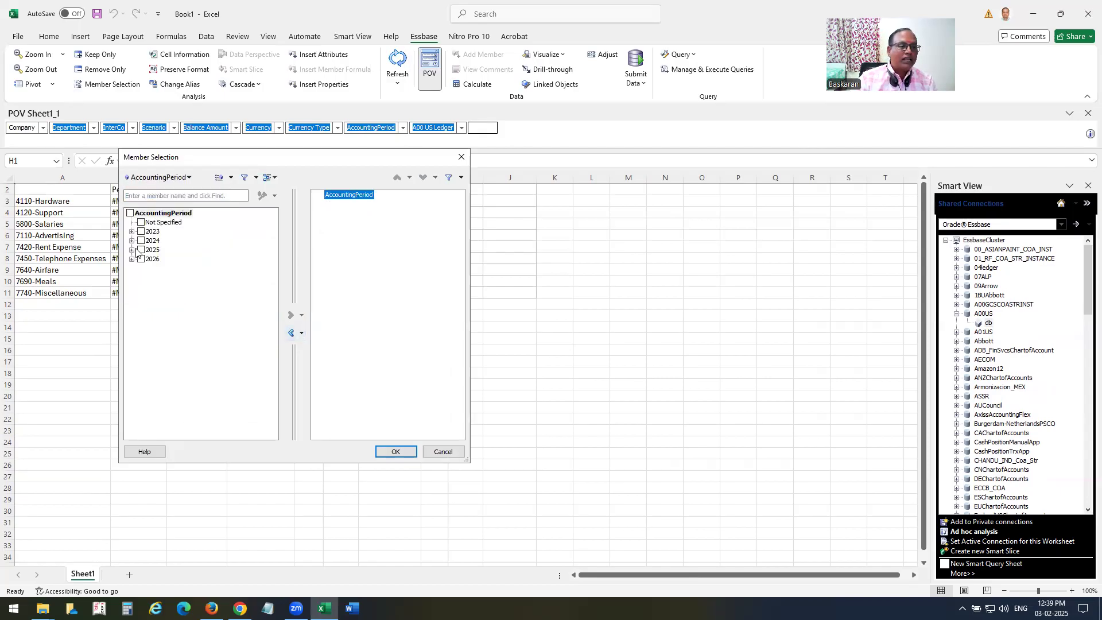
{"action": "left_click", "coordinate": [132, 249]}
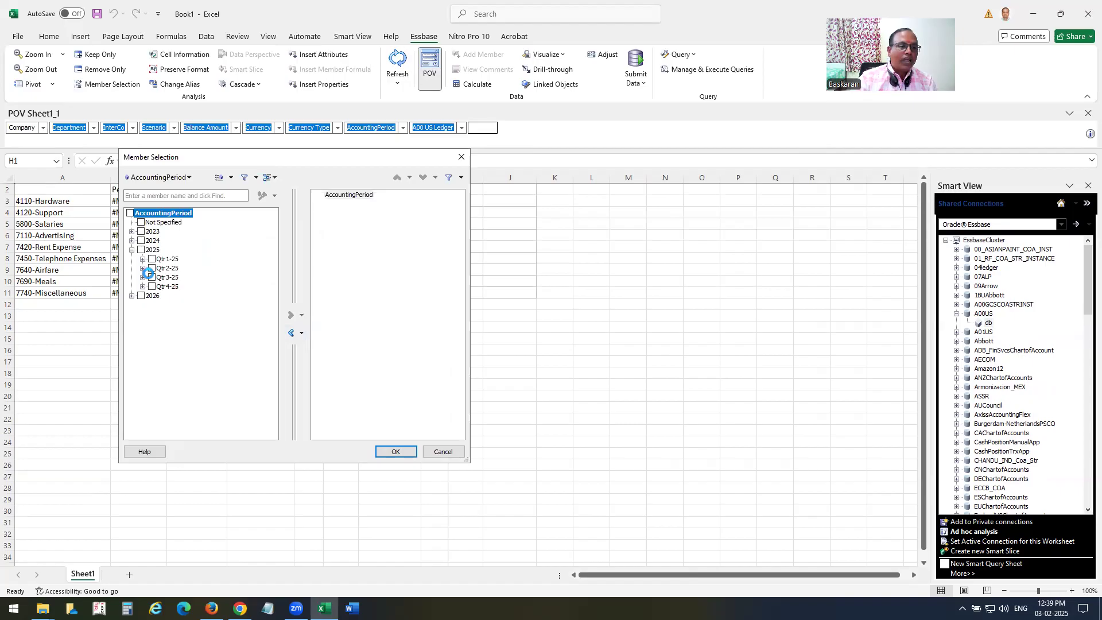
{"action": "left_click", "coordinate": [143, 258]}
{"action": "left_click", "coordinate": [165, 269]}
{"action": "left_click", "coordinate": [291, 315]}
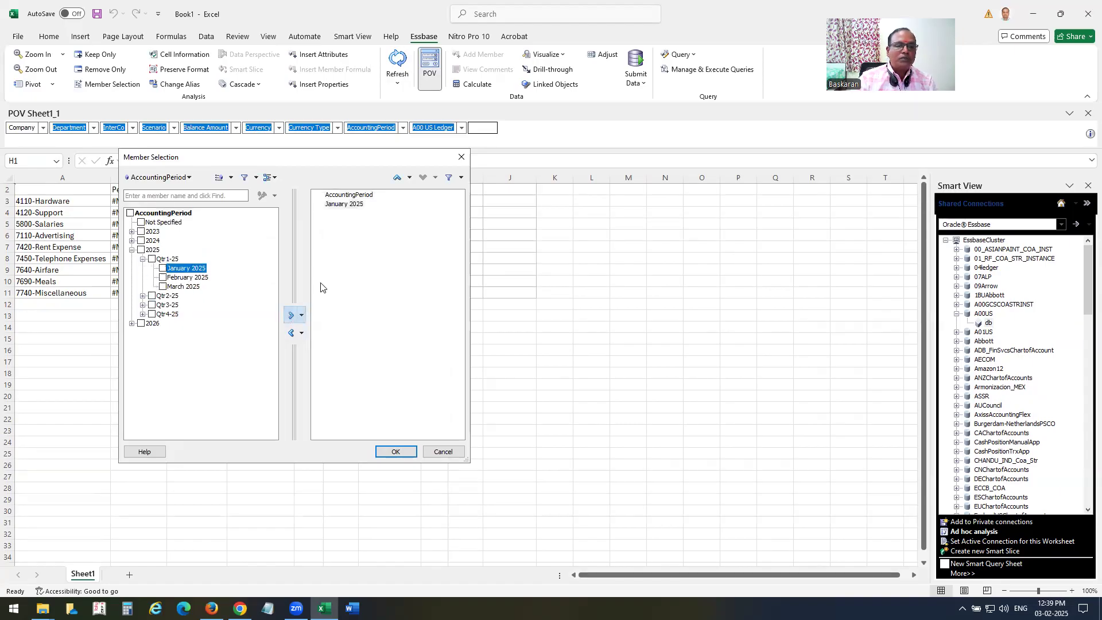
{"action": "left_click", "coordinate": [349, 196]}
{"action": "left_click", "coordinate": [291, 333]}
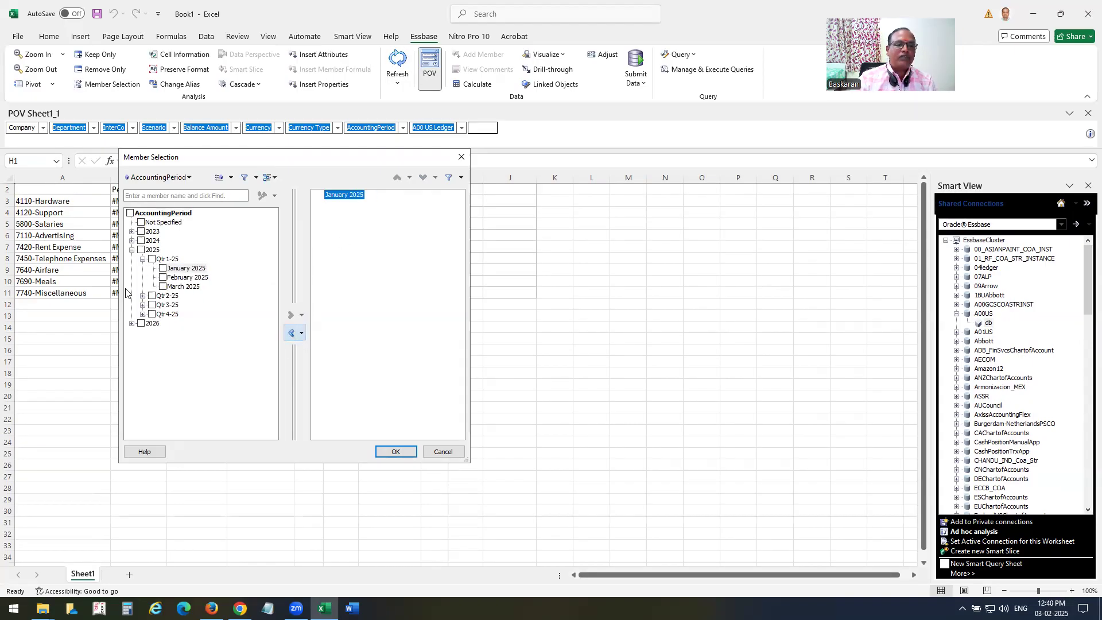
Move past Ledger to the Department dimension and expand All Department Values.
{"action": "left_click", "coordinate": [155, 177]}
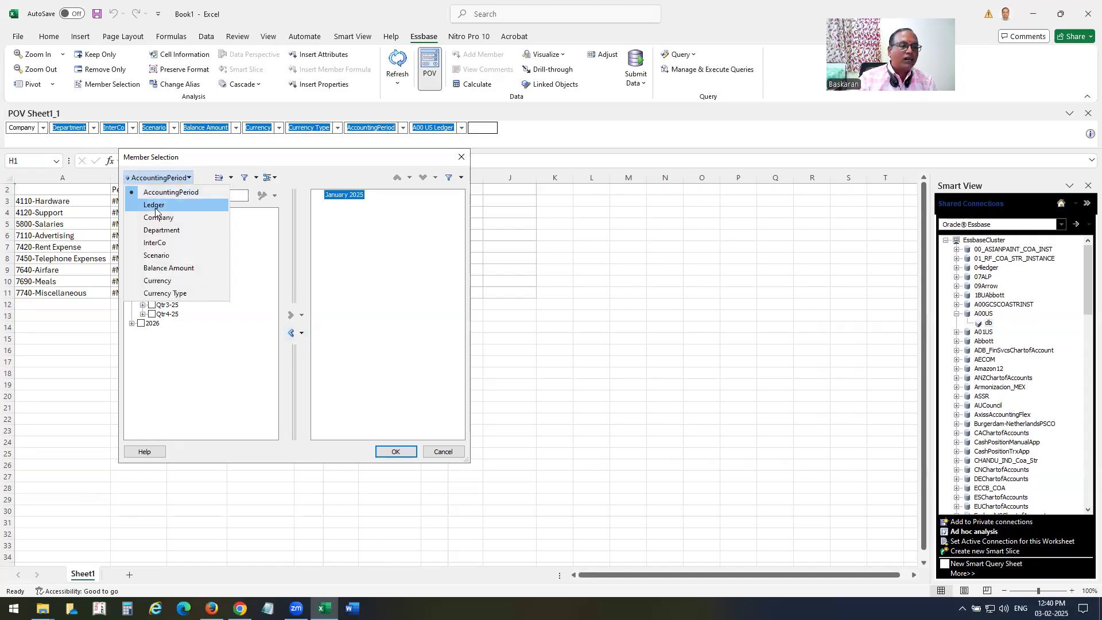
{"action": "left_click", "coordinate": [158, 205]}
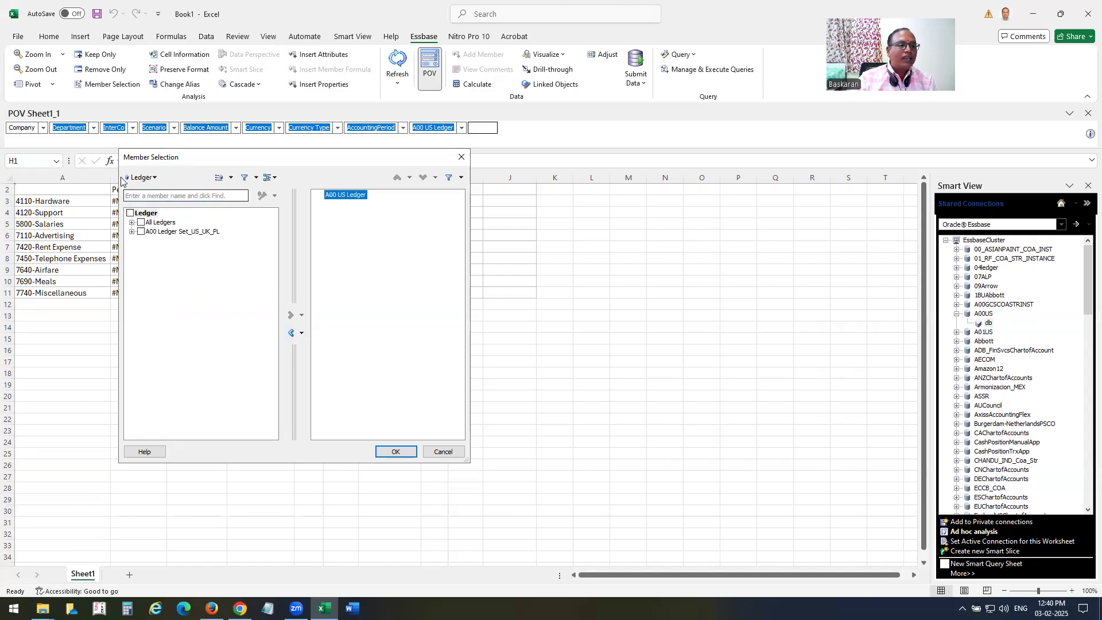
{"action": "left_click", "coordinate": [141, 177]}
{"action": "left_click", "coordinate": [164, 231]}
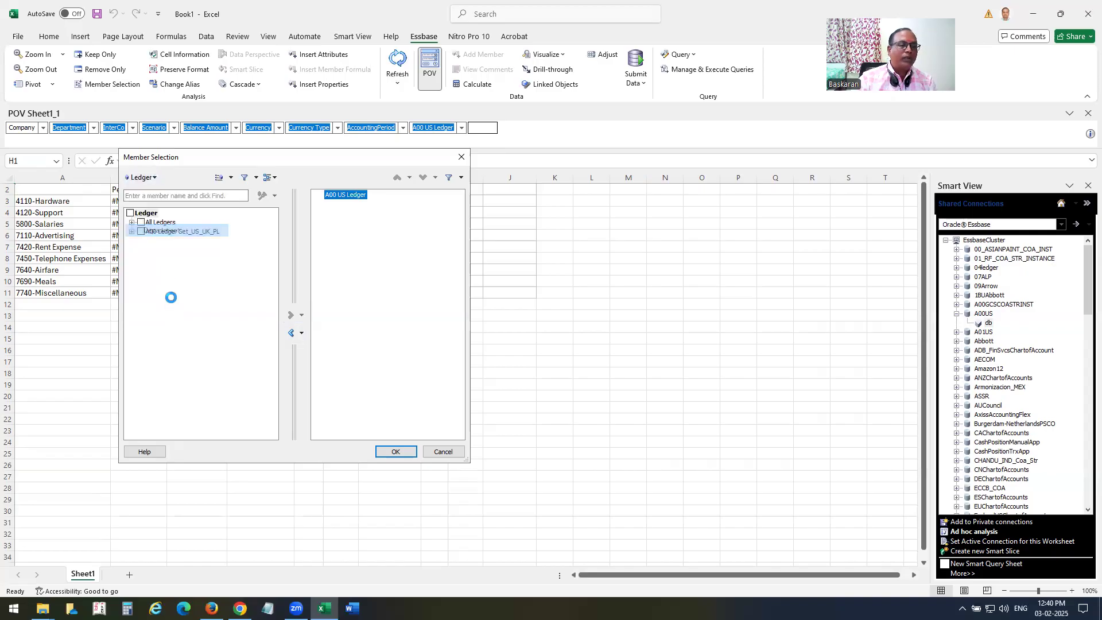
{"action": "left_click", "coordinate": [132, 223]}
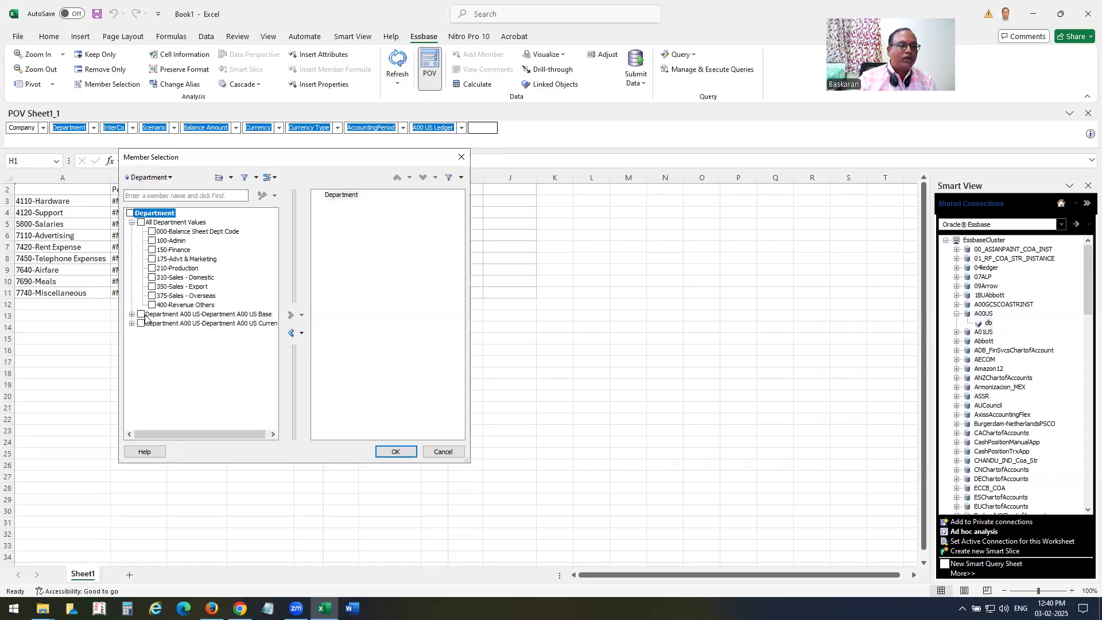
Choose 350-Sales - Export as the Department member.
{"action": "left_click", "coordinate": [153, 287]}
{"action": "left_click", "coordinate": [291, 314]}
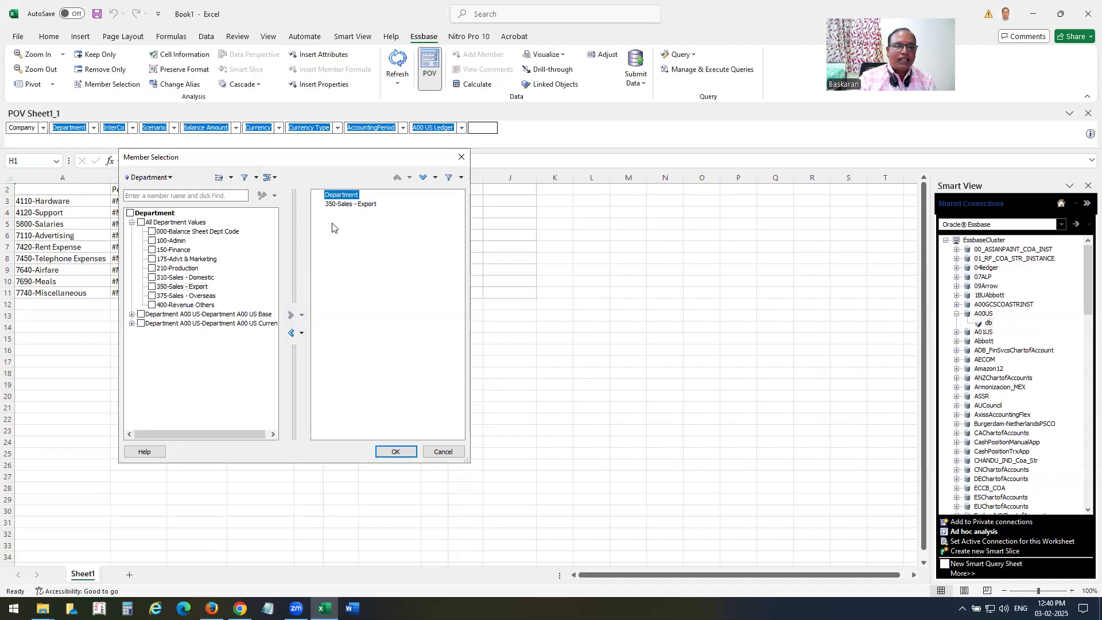
{"action": "left_click", "coordinate": [292, 333]}
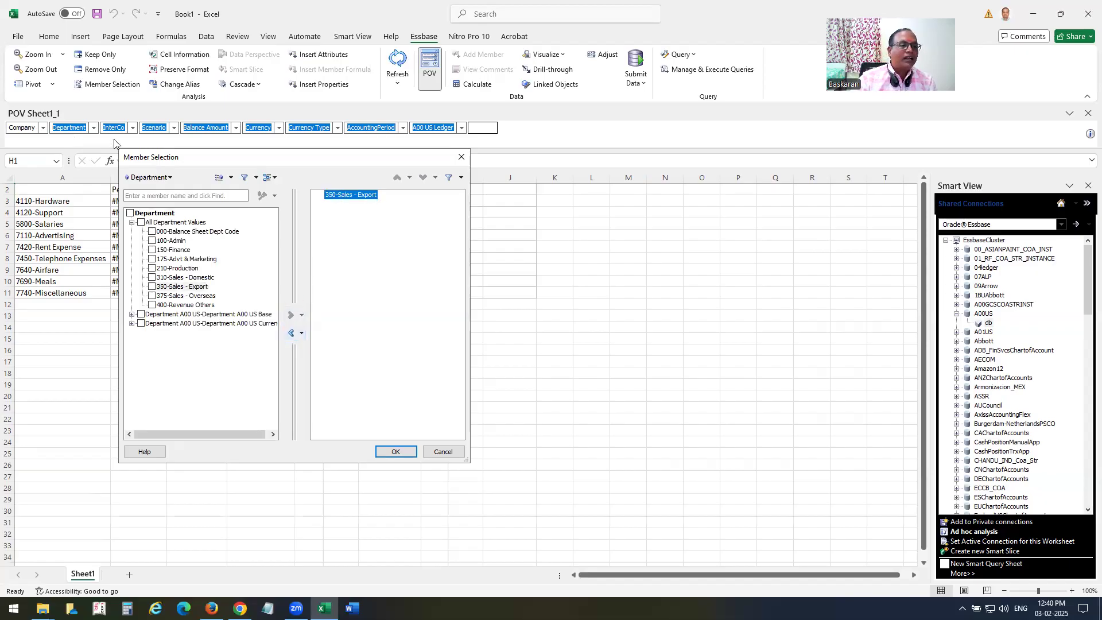
Choose 00-Default None Inter Co as the InterCo member.
{"action": "left_click", "coordinate": [166, 179]}
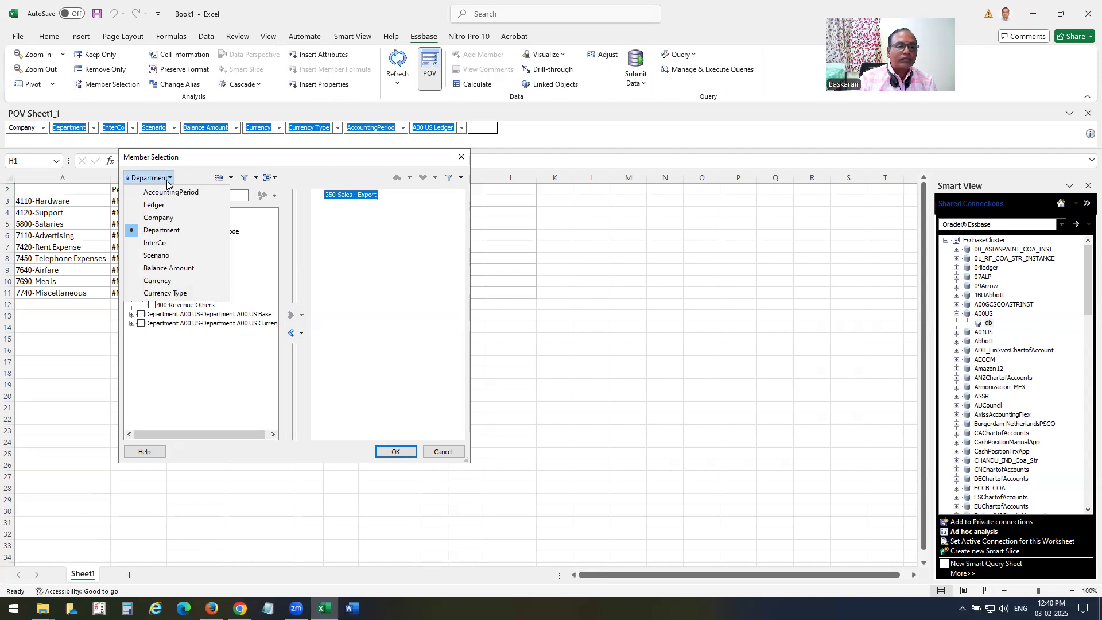
{"action": "left_click", "coordinate": [155, 243]}
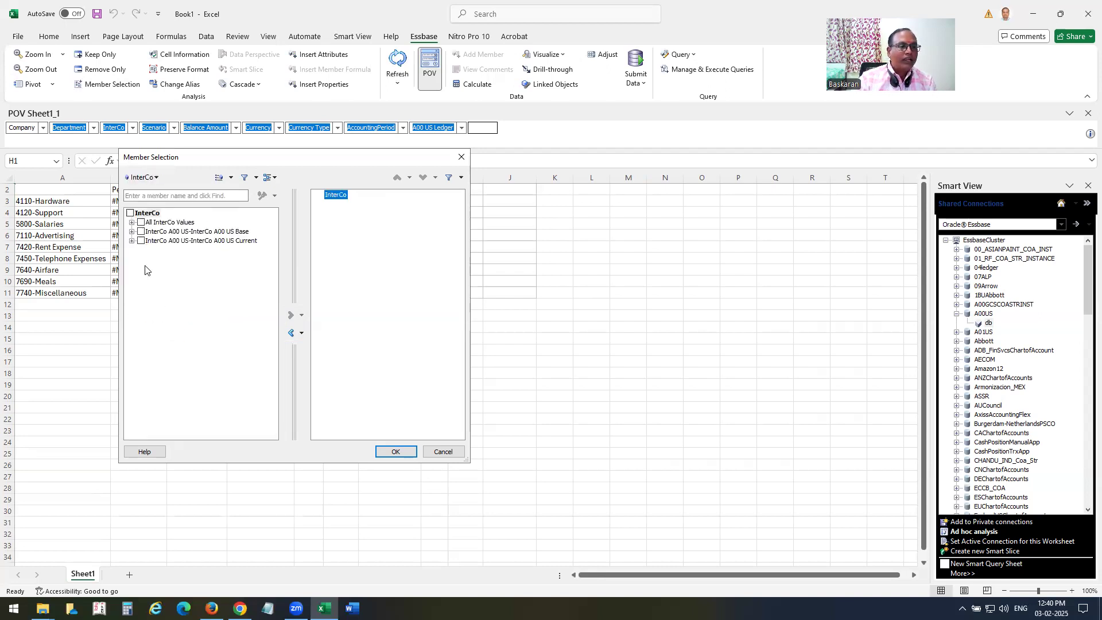
{"action": "left_click", "coordinate": [132, 222]}
{"action": "left_click", "coordinate": [152, 231]}
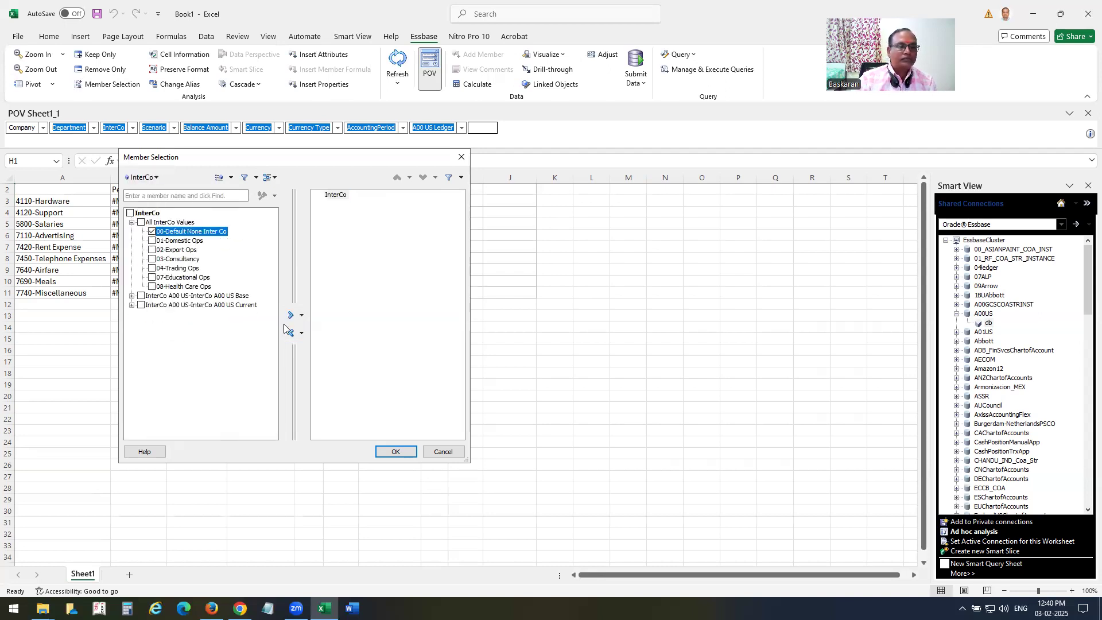
{"action": "left_click", "coordinate": [290, 314]}
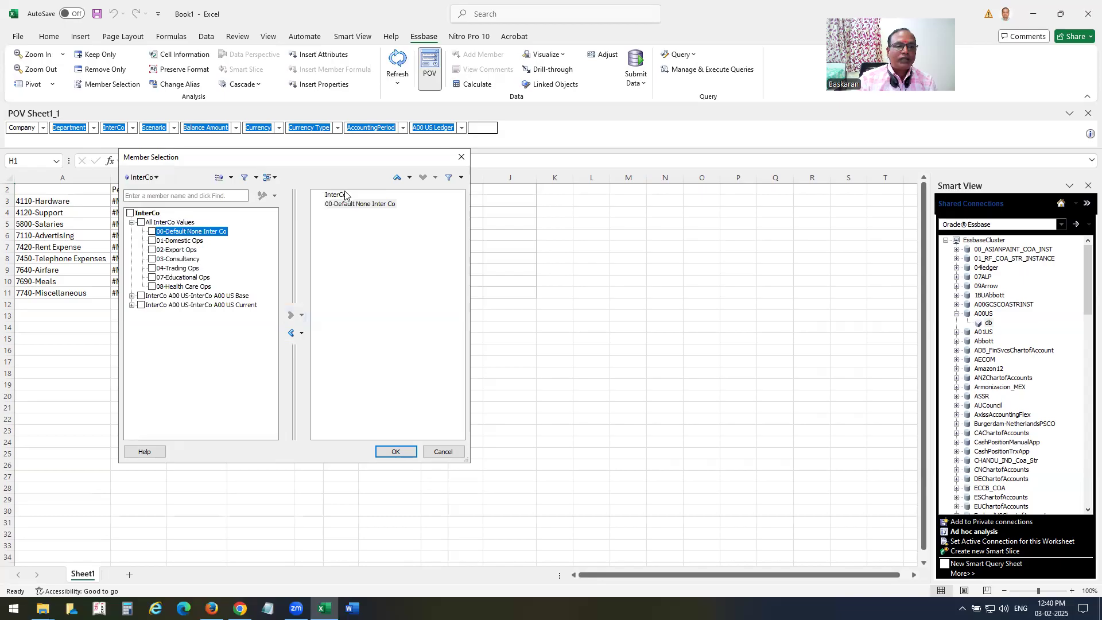
{"action": "left_click", "coordinate": [290, 334]}
Choose Actual as the Scenario member, then move to the Balance Amount dimension.
{"action": "left_click", "coordinate": [143, 177]}
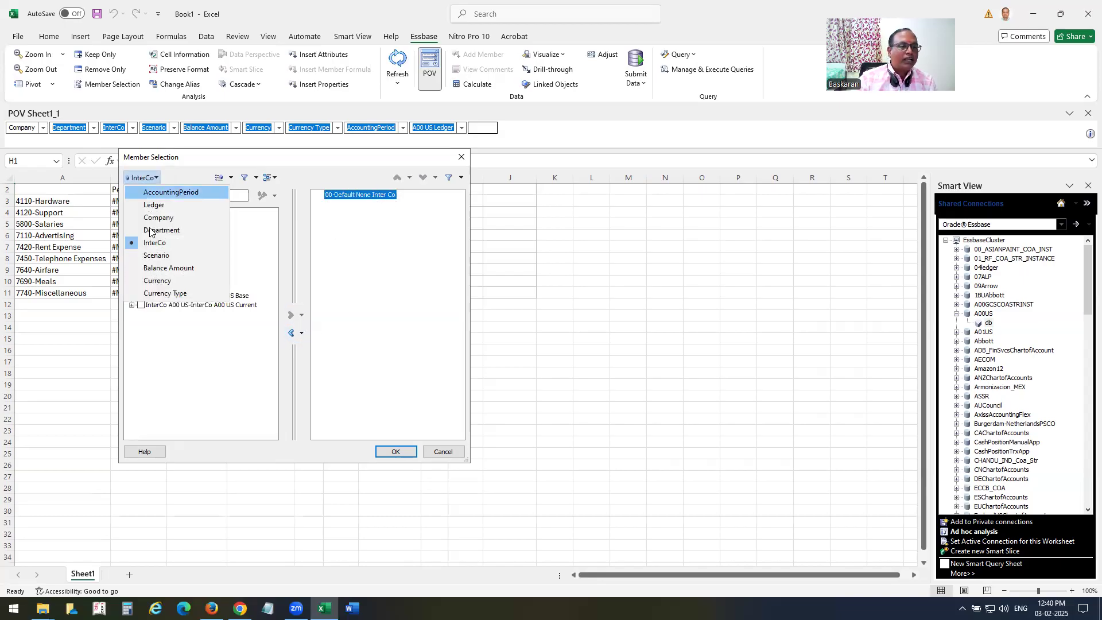
{"action": "left_click", "coordinate": [154, 256]}
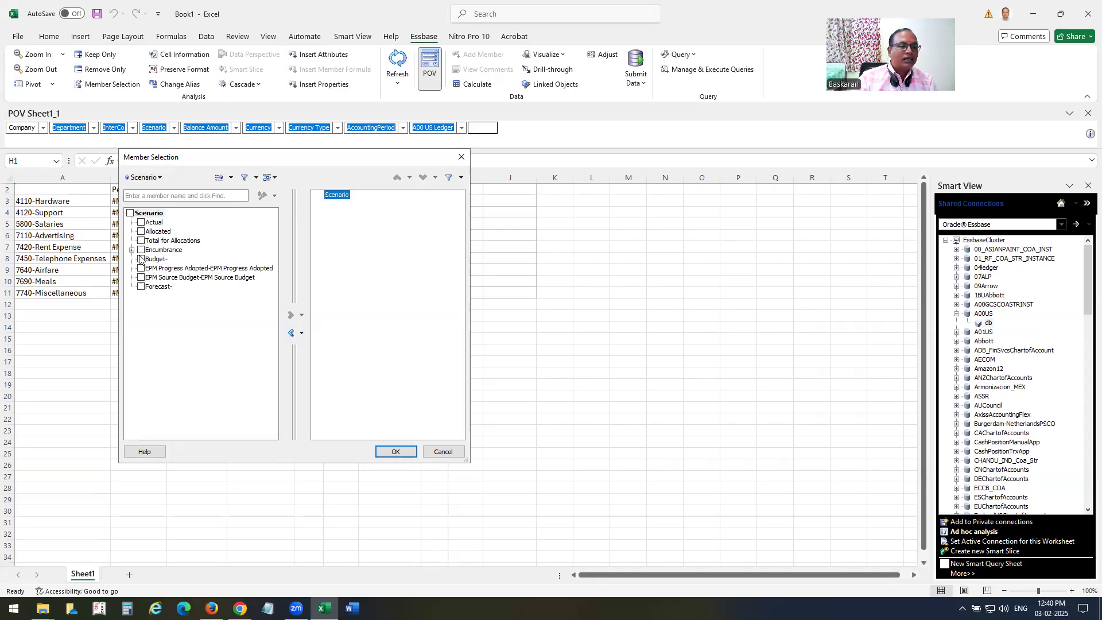
{"action": "left_click", "coordinate": [141, 223]}
{"action": "left_click", "coordinate": [291, 316]}
{"action": "left_click", "coordinate": [339, 195]}
{"action": "left_click", "coordinate": [292, 333]}
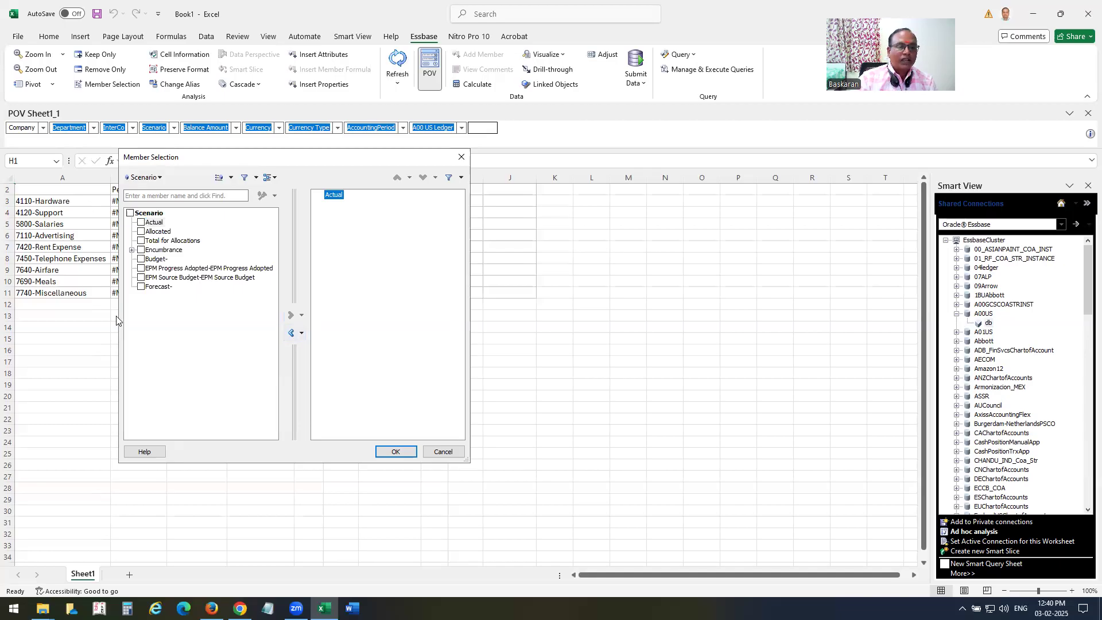
{"action": "left_click", "coordinate": [144, 178]}
{"action": "left_click", "coordinate": [155, 268]}
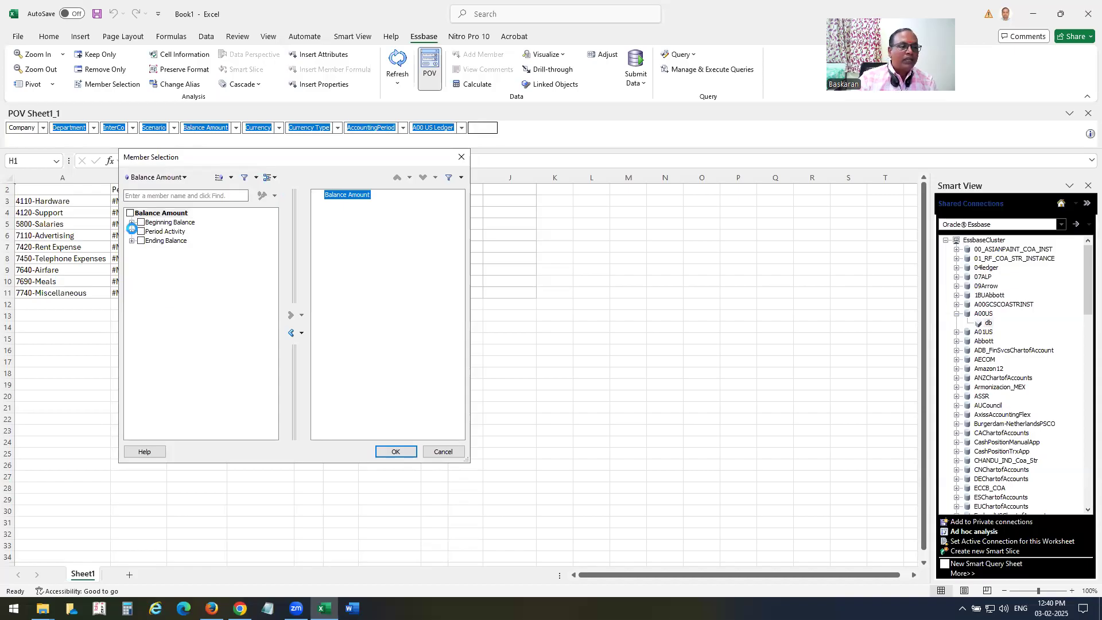
Choose Period Activity as the Balance Amount member.
{"action": "left_click", "coordinate": [132, 231]}
{"action": "left_click", "coordinate": [133, 232]}
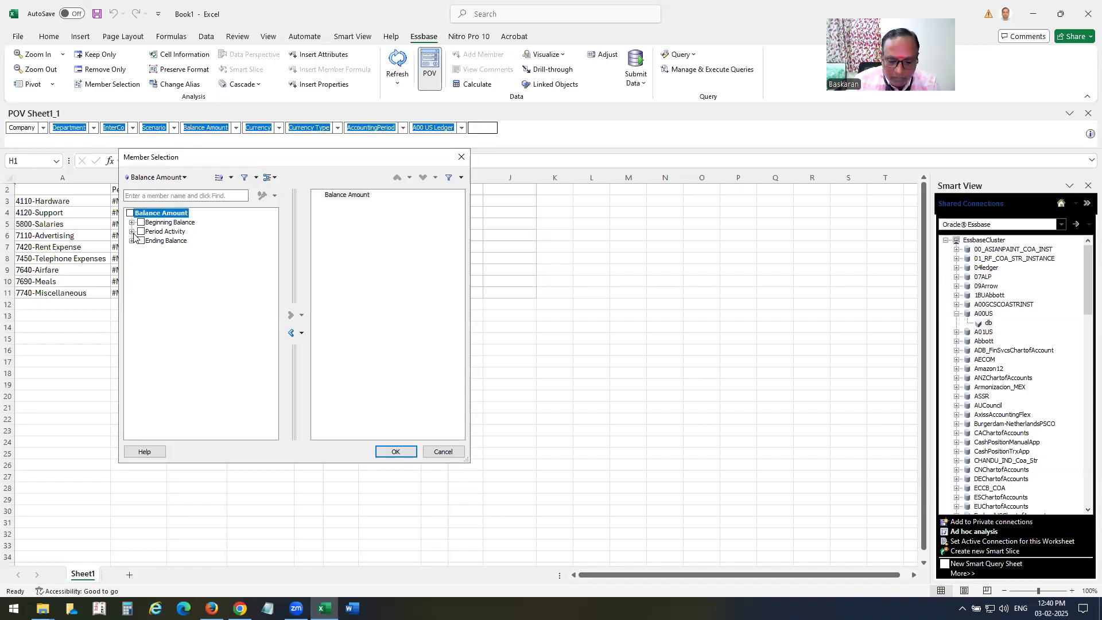
{"action": "left_click", "coordinate": [146, 232]}
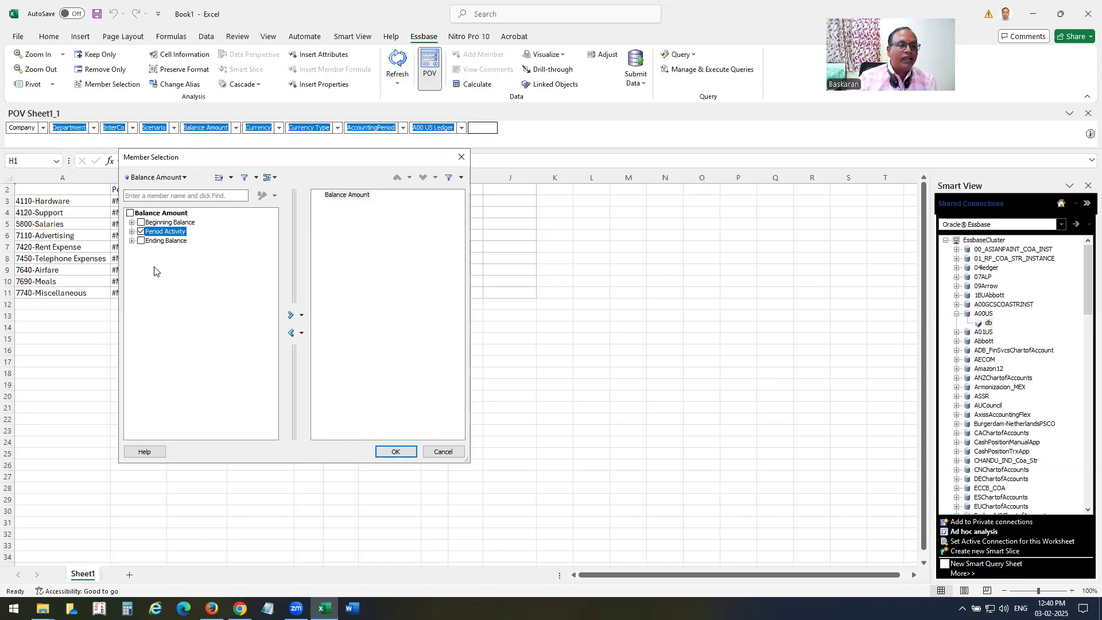
{"action": "left_click", "coordinate": [290, 315]}
{"action": "left_click", "coordinate": [290, 333]}
Choose USD - US Dollar as the Currency member.
{"action": "left_click", "coordinate": [156, 177]}
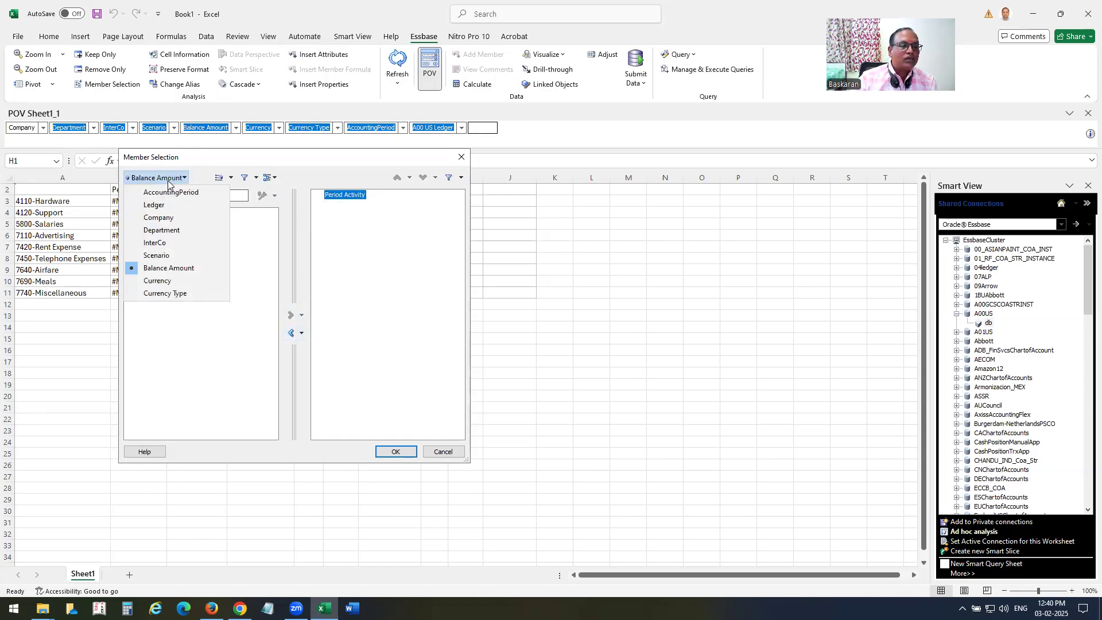
{"action": "left_click", "coordinate": [159, 281]}
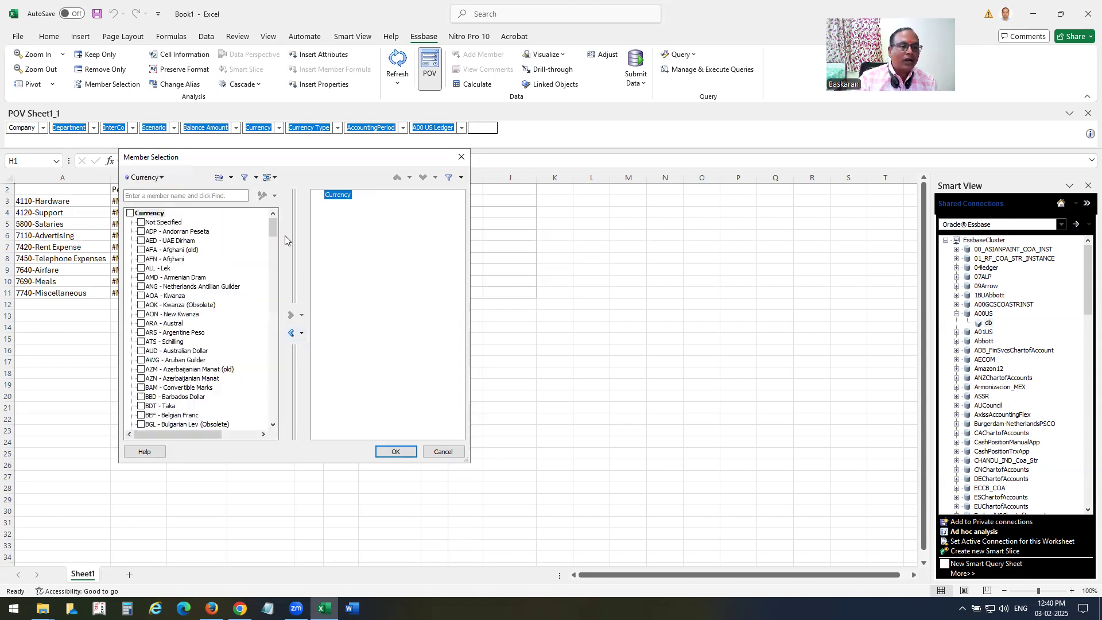
{"action": "scroll", "coordinate": [138, 424], "scroll_direction": "down", "scroll_amount": 20}
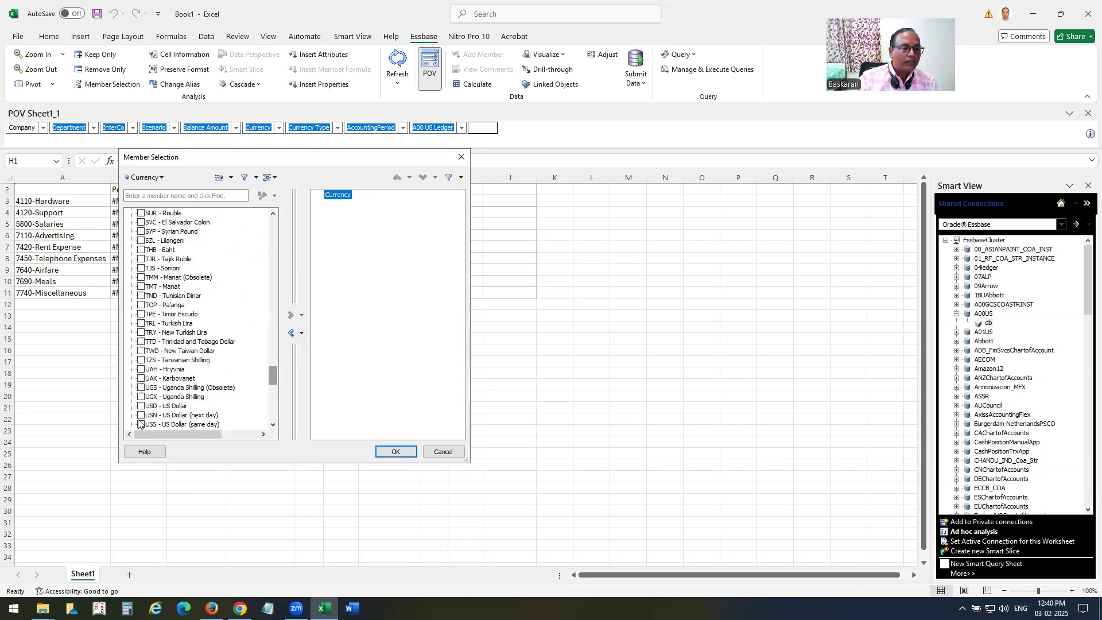
{"action": "left_click", "coordinate": [142, 407]}
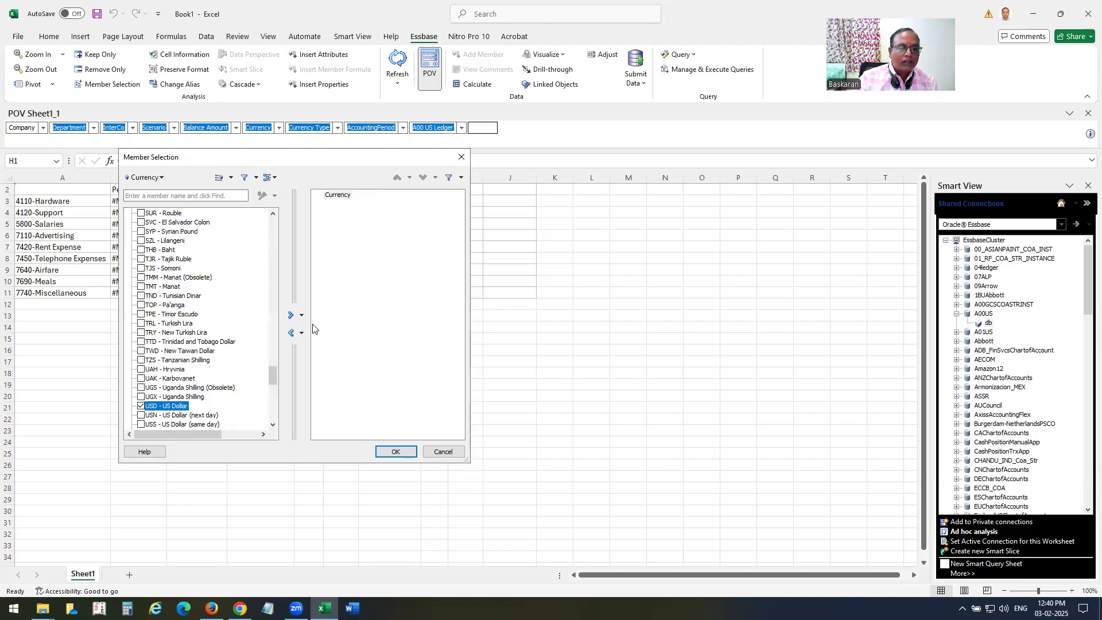
{"action": "left_click", "coordinate": [291, 314]}
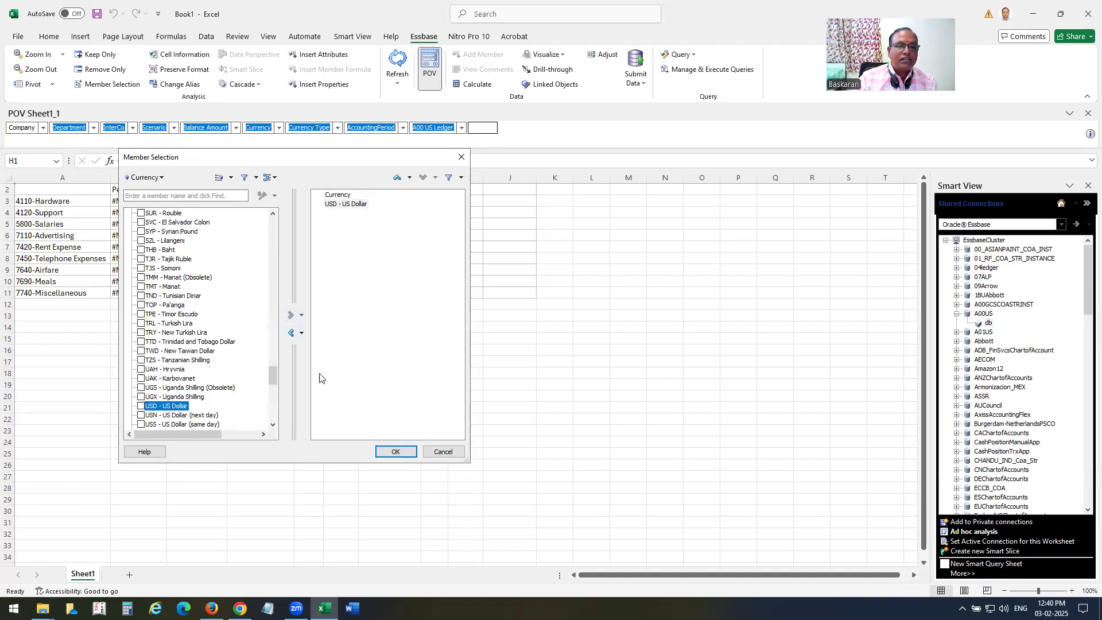
{"action": "left_click", "coordinate": [333, 196]}
{"action": "left_click", "coordinate": [291, 332]}
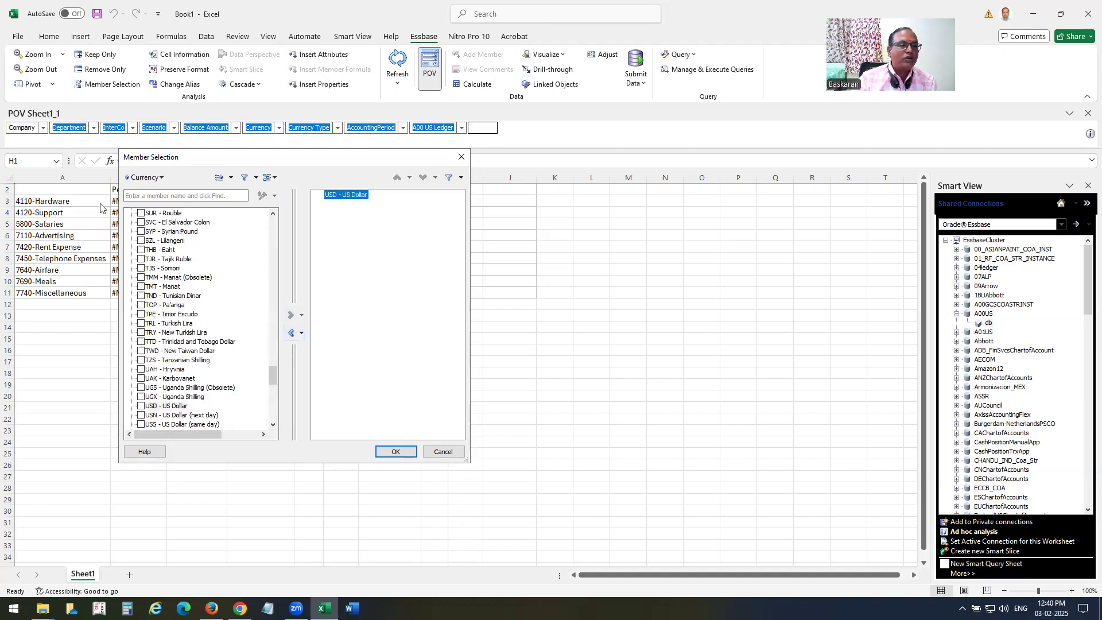
Choose Total as the Currency Type member.
{"action": "left_click", "coordinate": [145, 177]}
{"action": "left_click", "coordinate": [167, 296]}
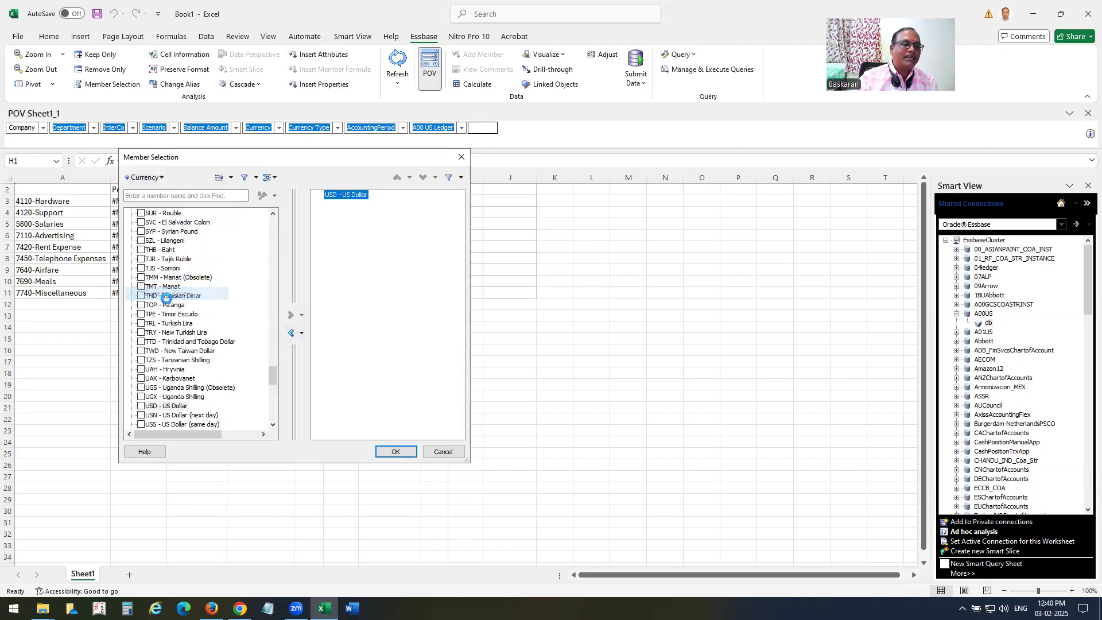
{"action": "left_click", "coordinate": [142, 223]}
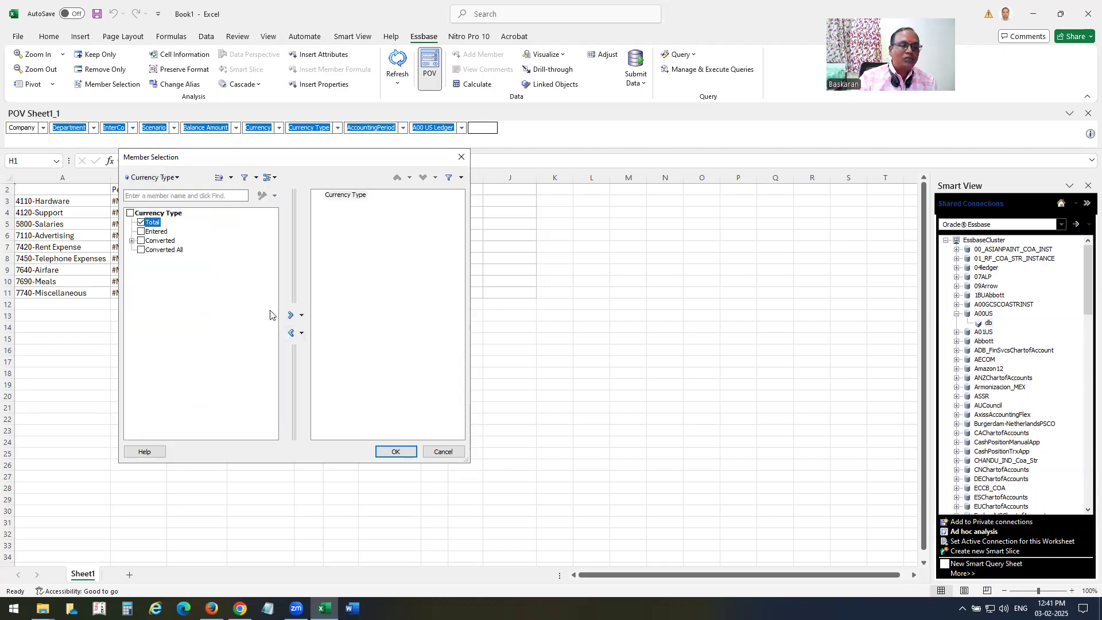
{"action": "left_click", "coordinate": [291, 315]}
{"action": "left_click", "coordinate": [291, 333]}
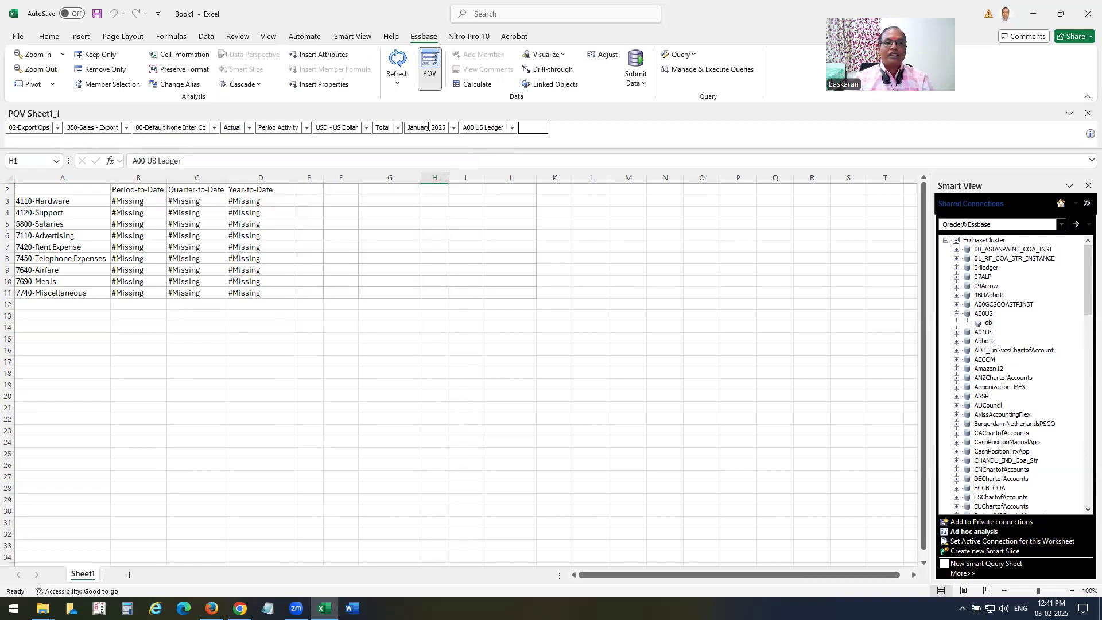
Retrieve the data, then switch Company to 03-Consultancy and refresh the figures.
{"action": "left_click", "coordinate": [535, 129]}
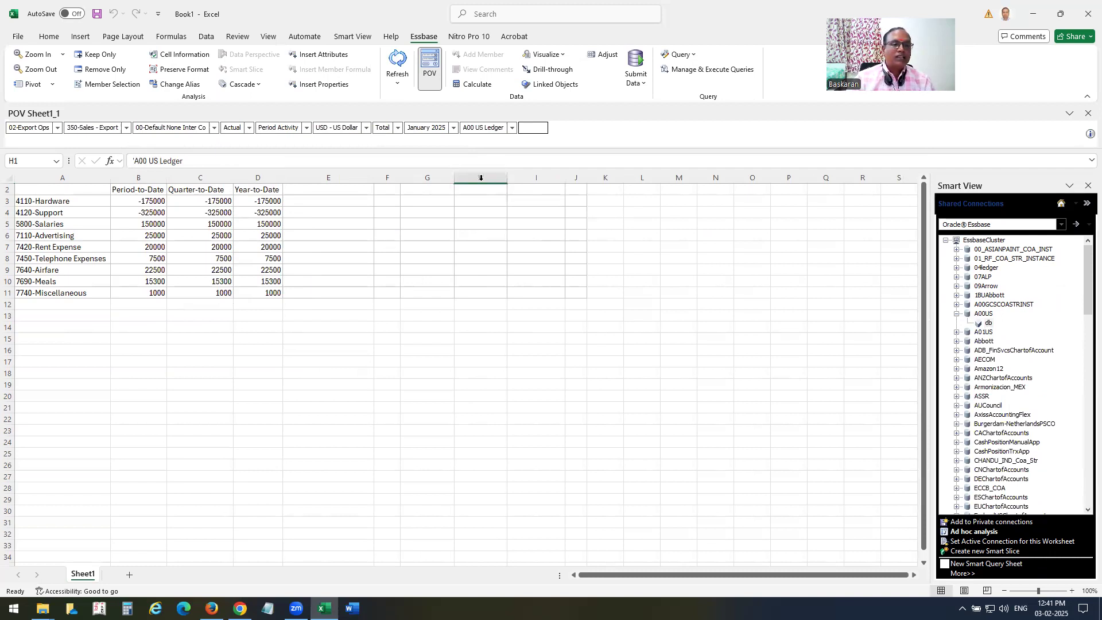
{"action": "left_click", "coordinate": [58, 127]}
{"action": "left_click", "coordinate": [34, 146]}
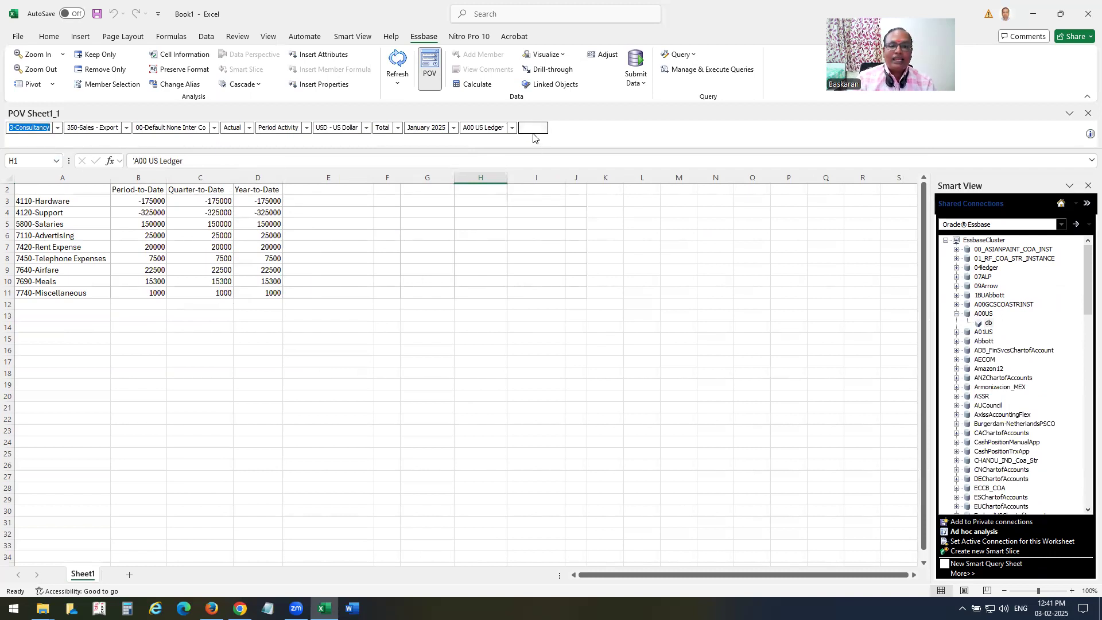
{"action": "left_click", "coordinate": [534, 129]}
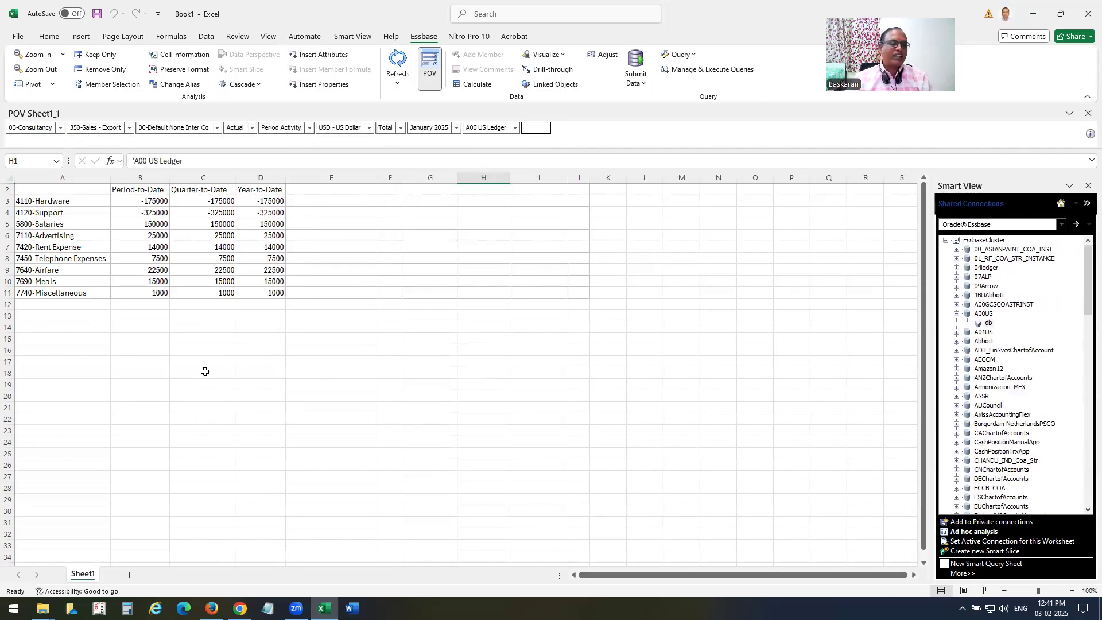
Save the workbook to the Desktop under the name 'FRC Report'.
{"action": "left_click", "coordinate": [19, 36]}
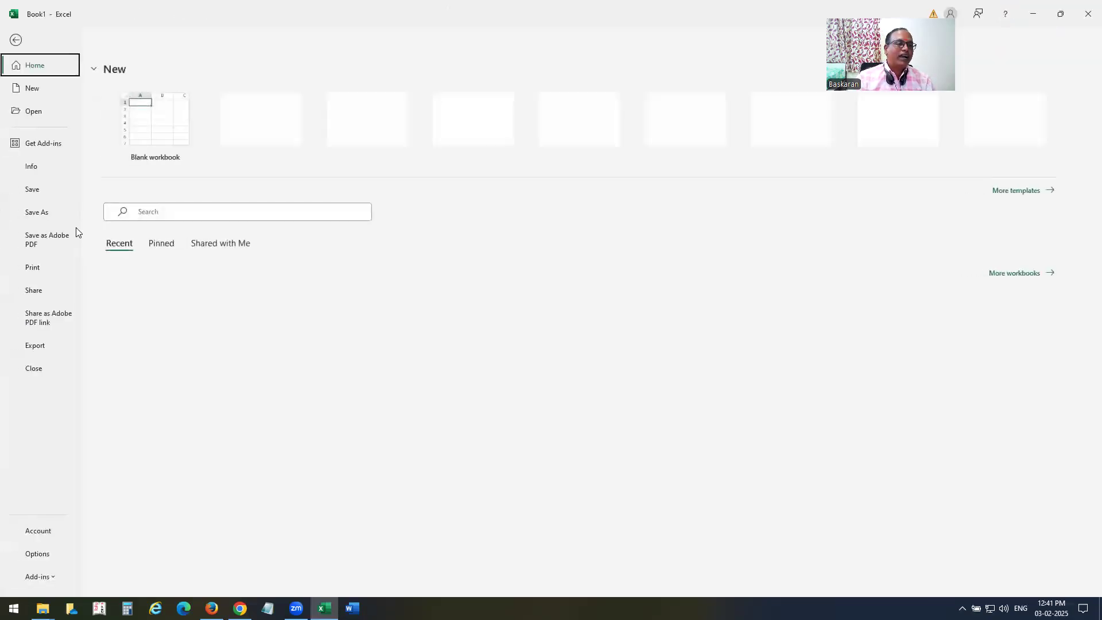
{"action": "left_click", "coordinate": [45, 212]}
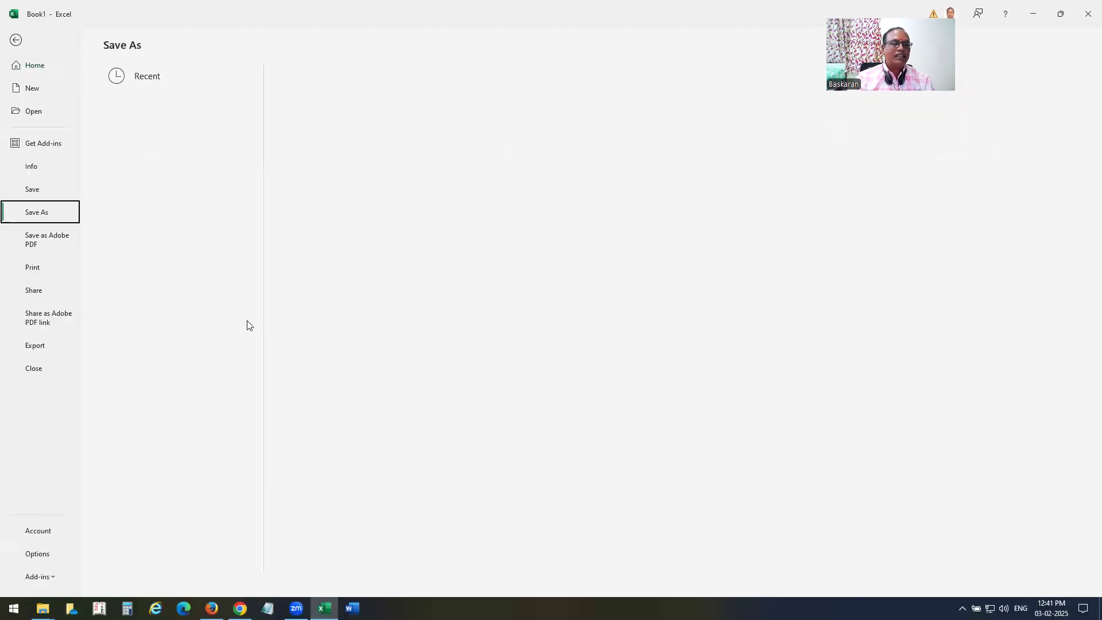
{"action": "left_click", "coordinate": [152, 319]}
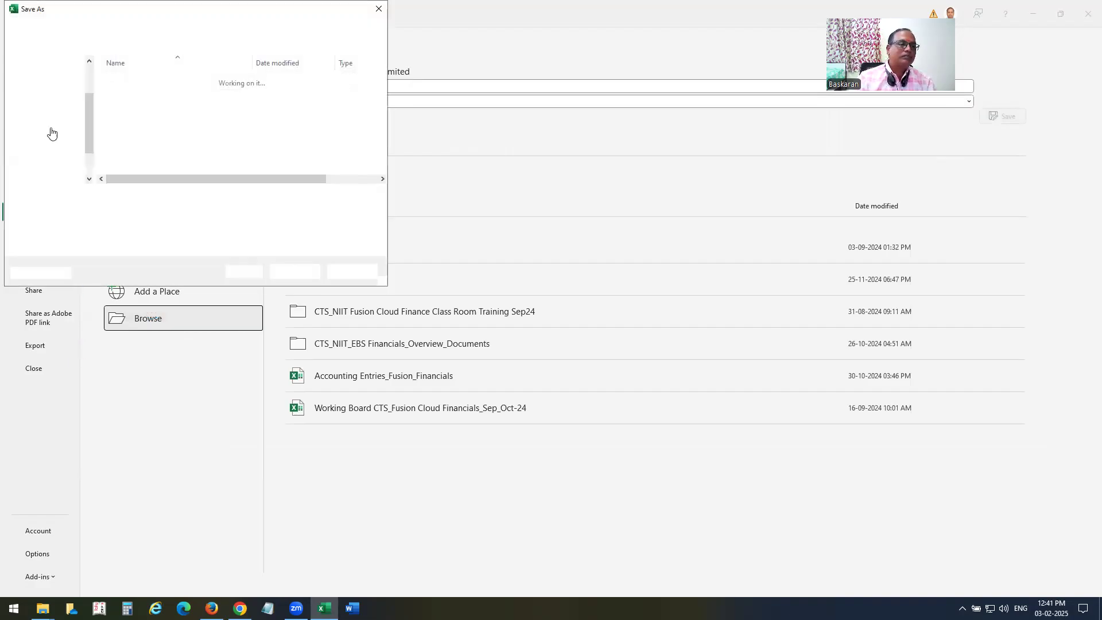
{"action": "left_click", "coordinate": [53, 97]}
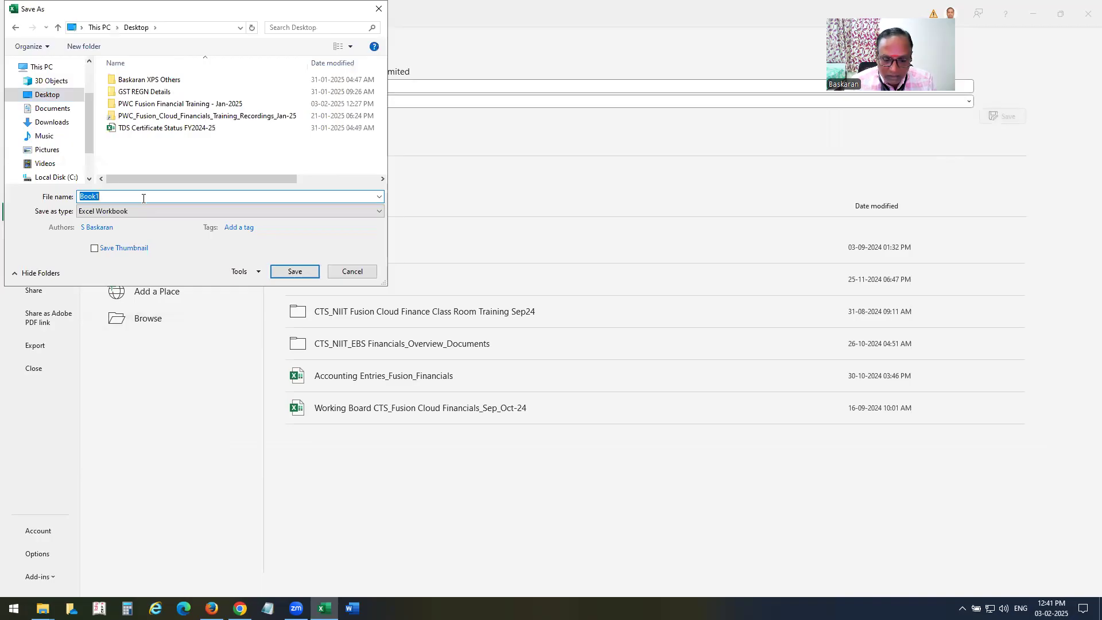
{"action": "type", "text": "FRC"}
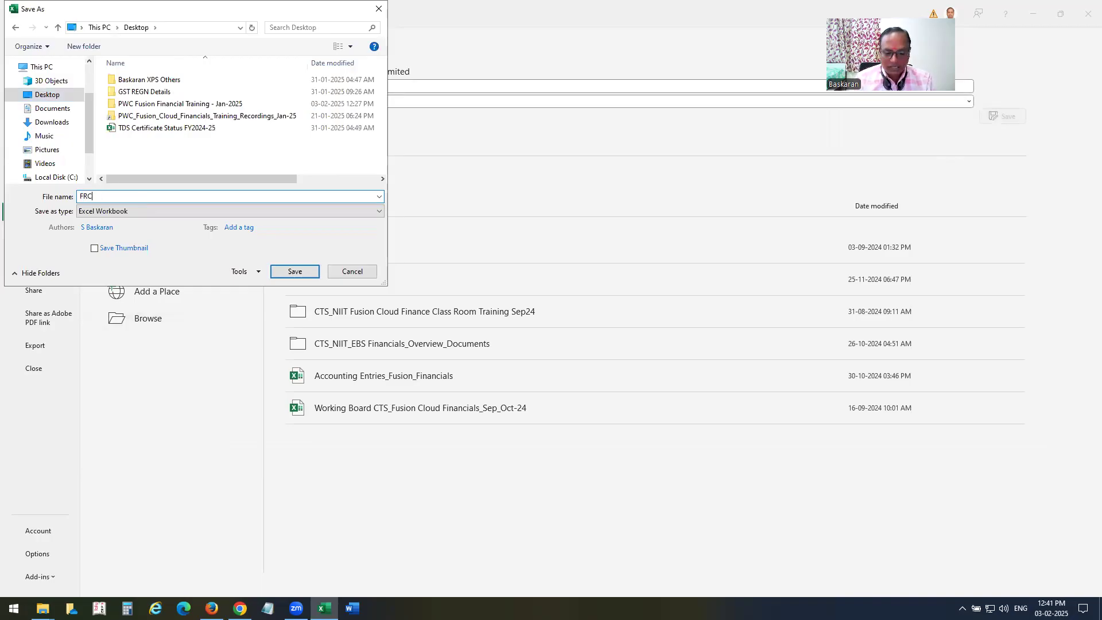
{"action": "type", "text": " Report"}
{"action": "left_click", "coordinate": [295, 272]}
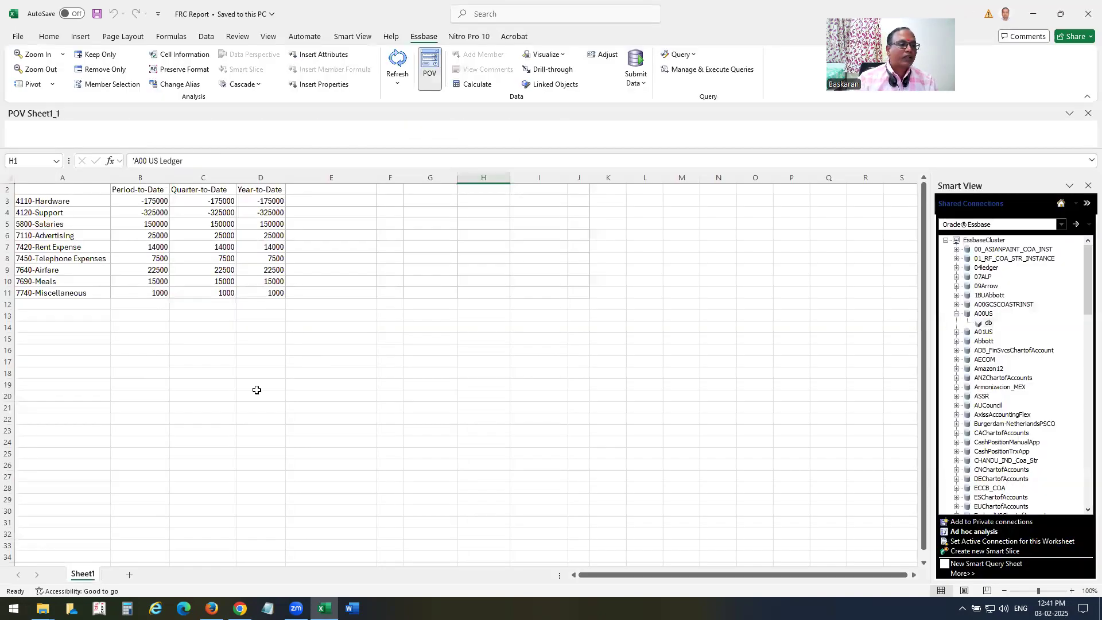
Apply All Borders to the grid's data range.
{"action": "left_click", "coordinate": [157, 202]}
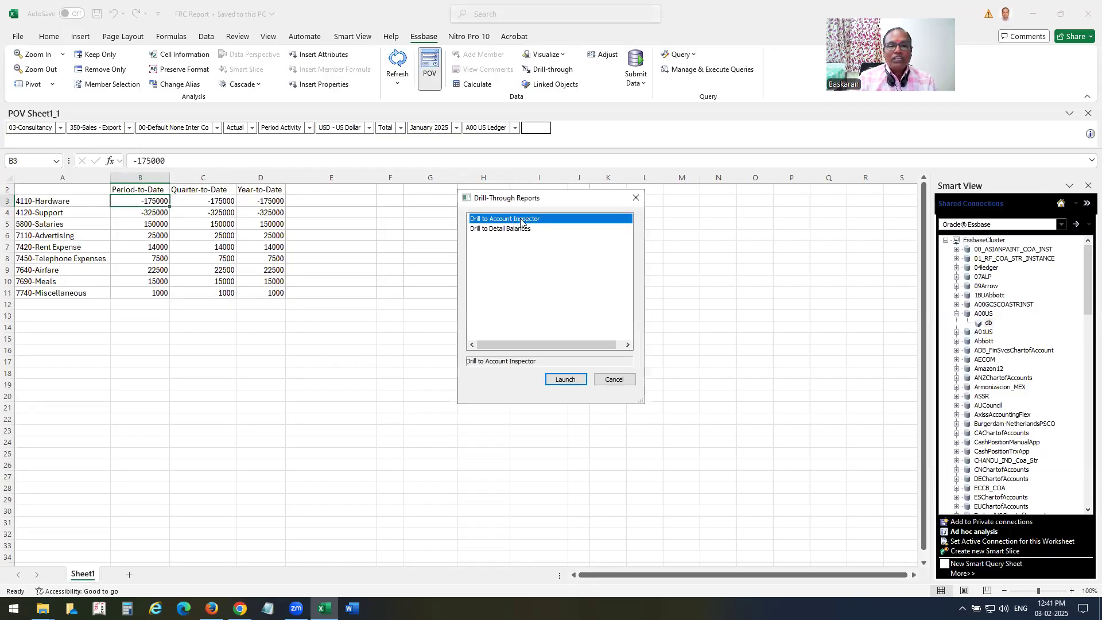
{"action": "left_click", "coordinate": [614, 380]}
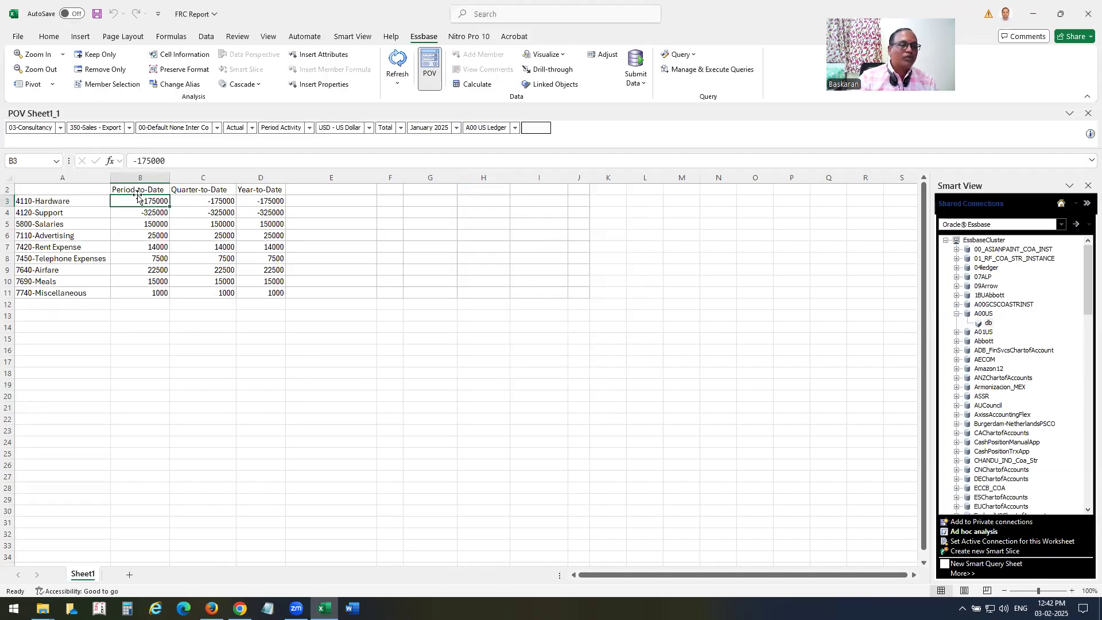
{"action": "left_click_drag", "start_coordinate": [47, 201], "coordinate": [277, 290]}
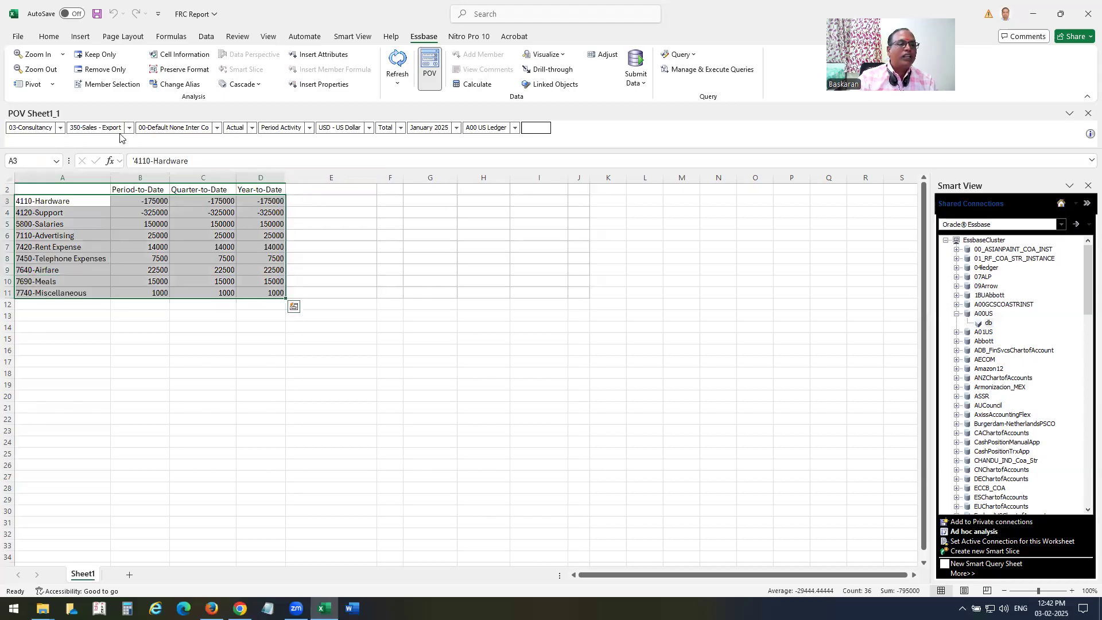
{"action": "left_click", "coordinate": [50, 36]}
{"action": "left_click", "coordinate": [182, 76]}
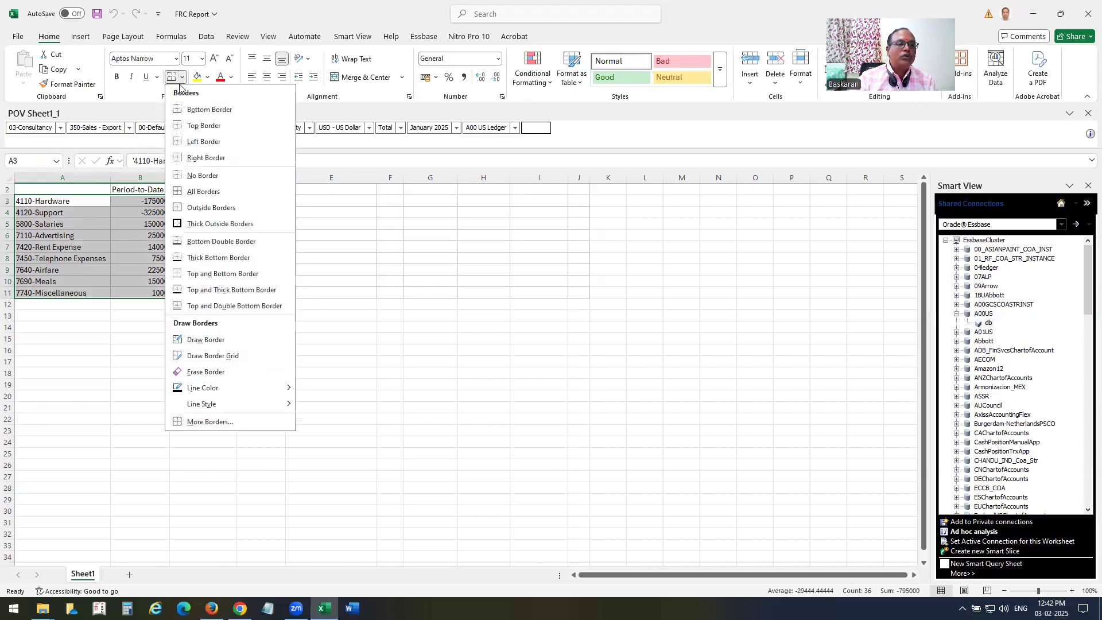
{"action": "left_click", "coordinate": [184, 193]}
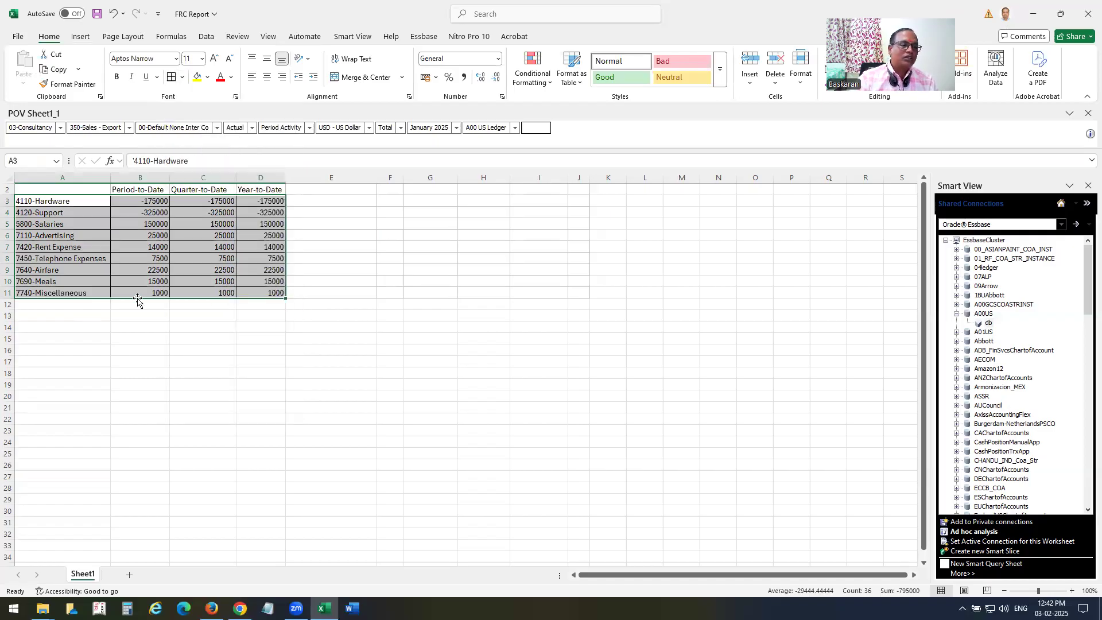
Label A2 'Account Head', bold the header row, then save and close the workbook.
{"action": "key", "text": "Up"}
{"action": "type", "text": "Account Head"}
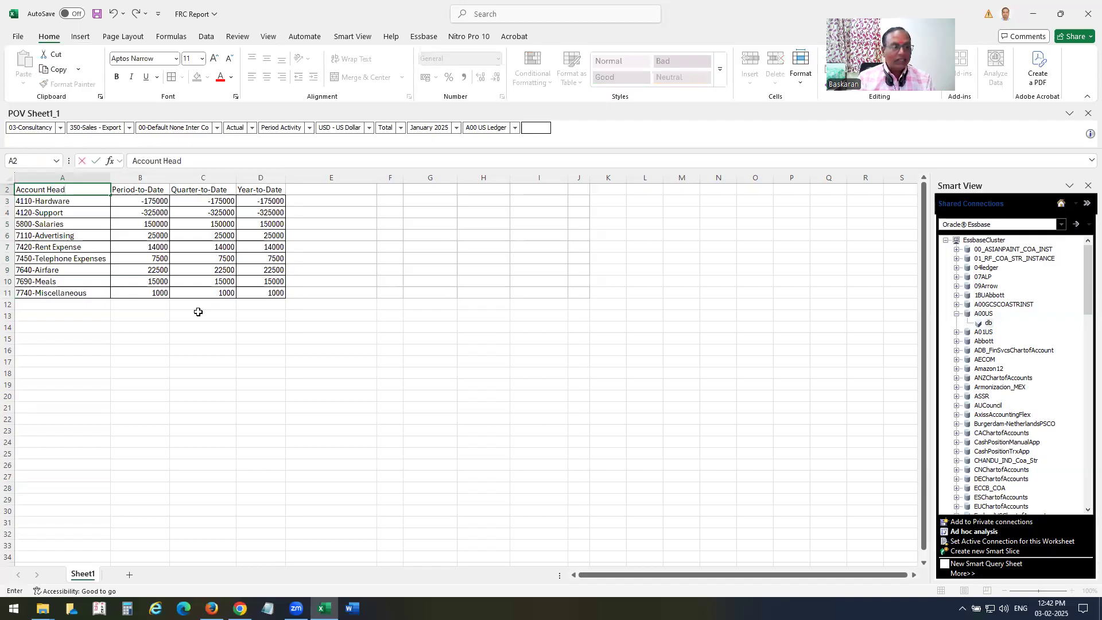
{"action": "key", "text": "Return"}
{"action": "key", "text": "Up"}
{"action": "key", "text": "shift+Right"}
{"action": "key", "text": "shift+Right"}
{"action": "key", "text": "shift+Right"}
{"action": "key", "text": "ctrl+b"}
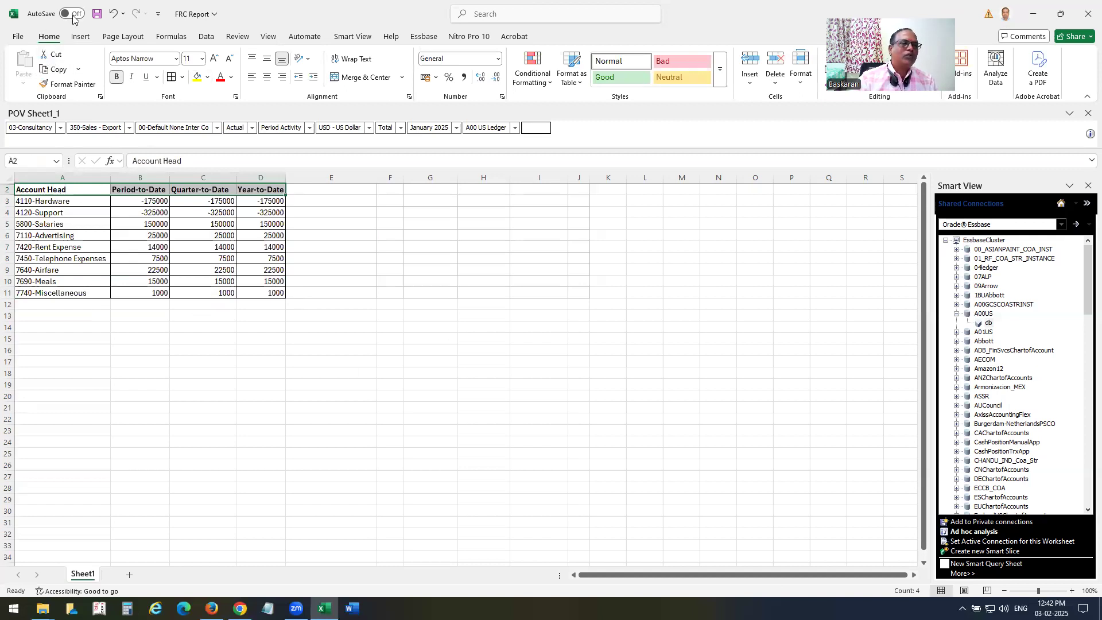
{"action": "left_click", "coordinate": [97, 14]}
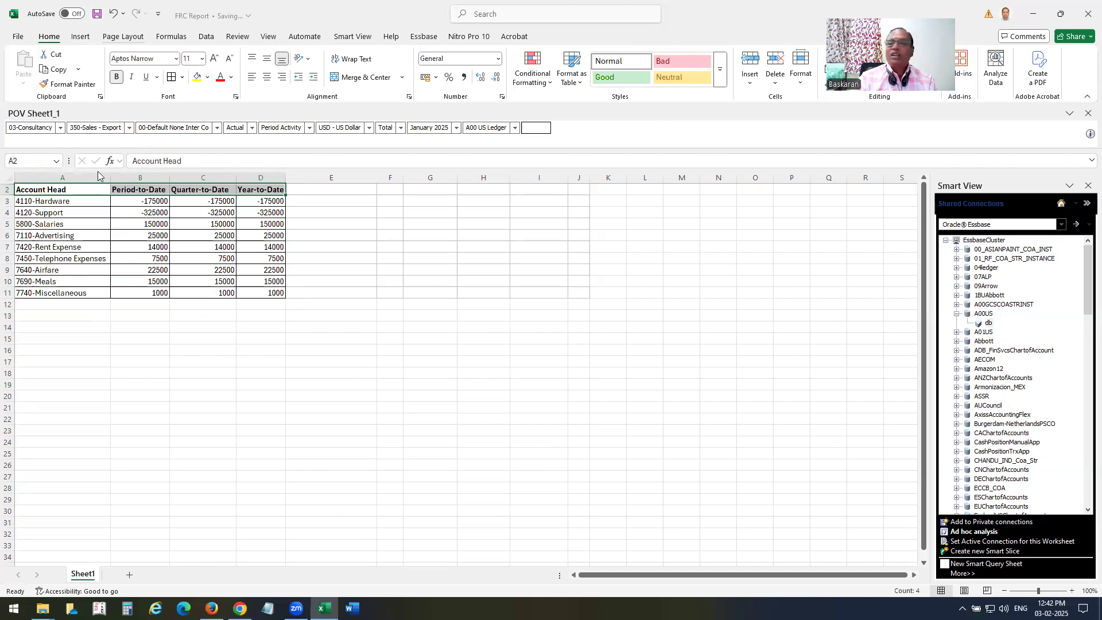
{"action": "left_click", "coordinate": [1084, 13]}
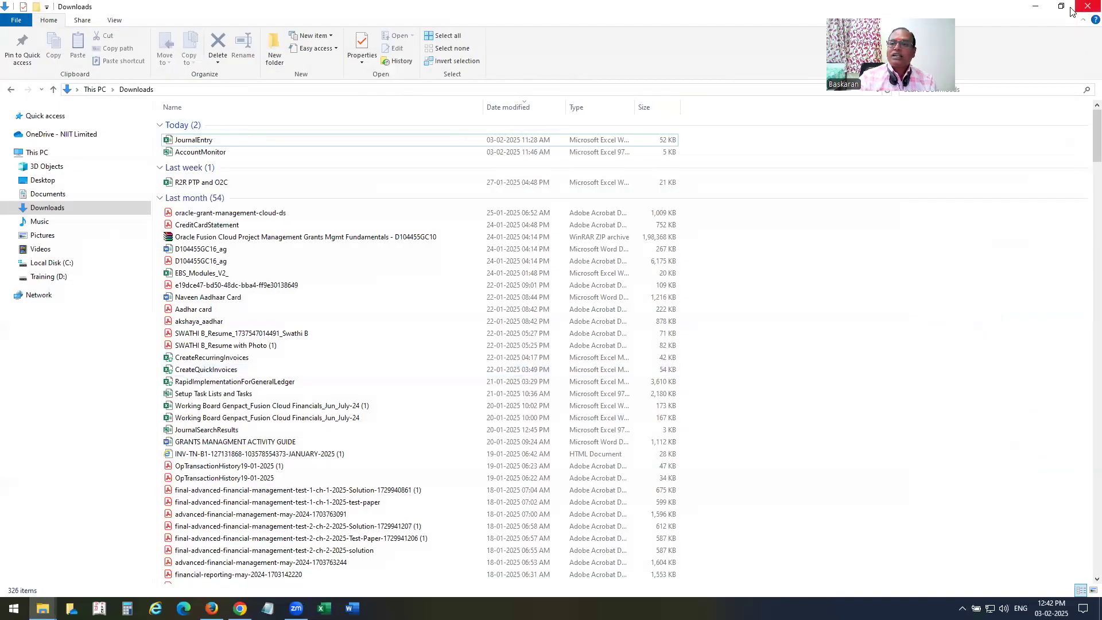
Open the FRC Report workbook from its desktop icon.
{"action": "left_click", "coordinate": [1036, 10]}
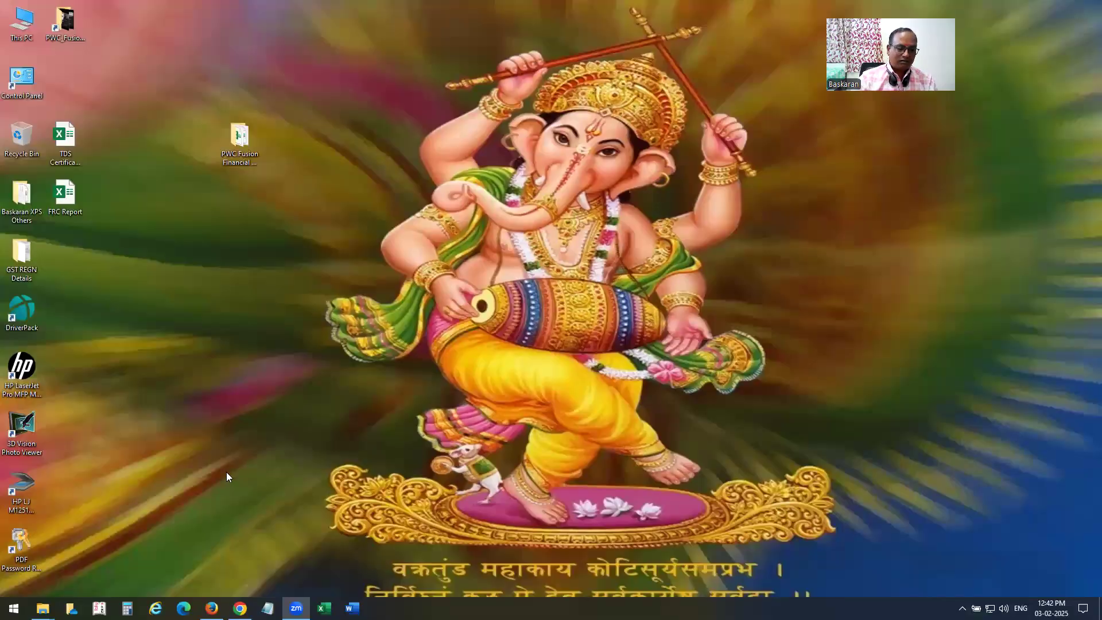
{"action": "left_click", "coordinate": [65, 198]}
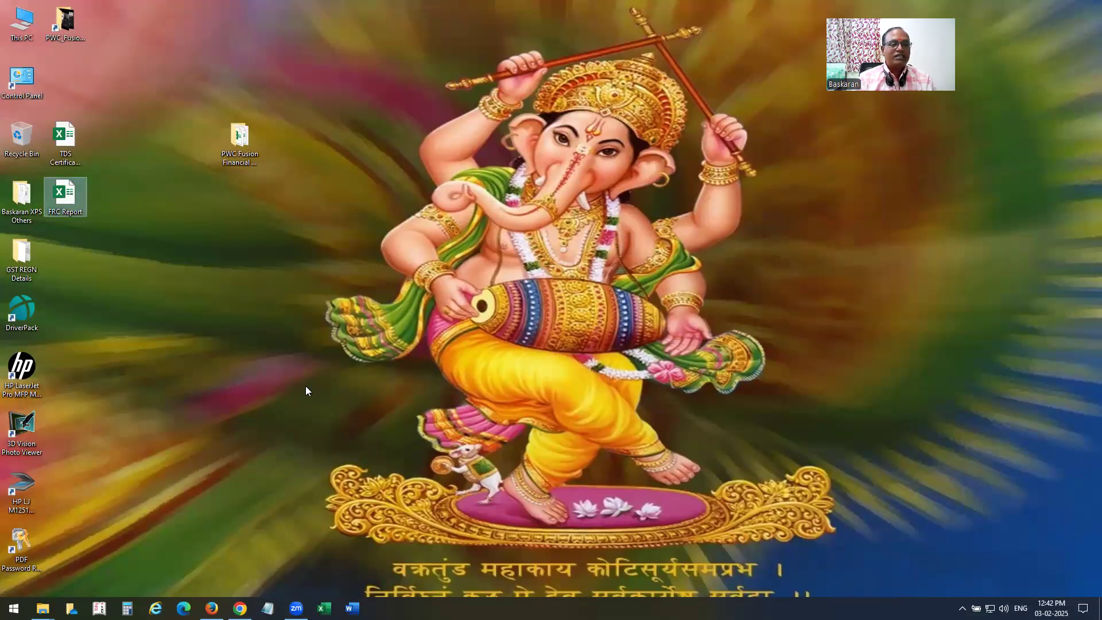
{"action": "key", "text": "Return"}
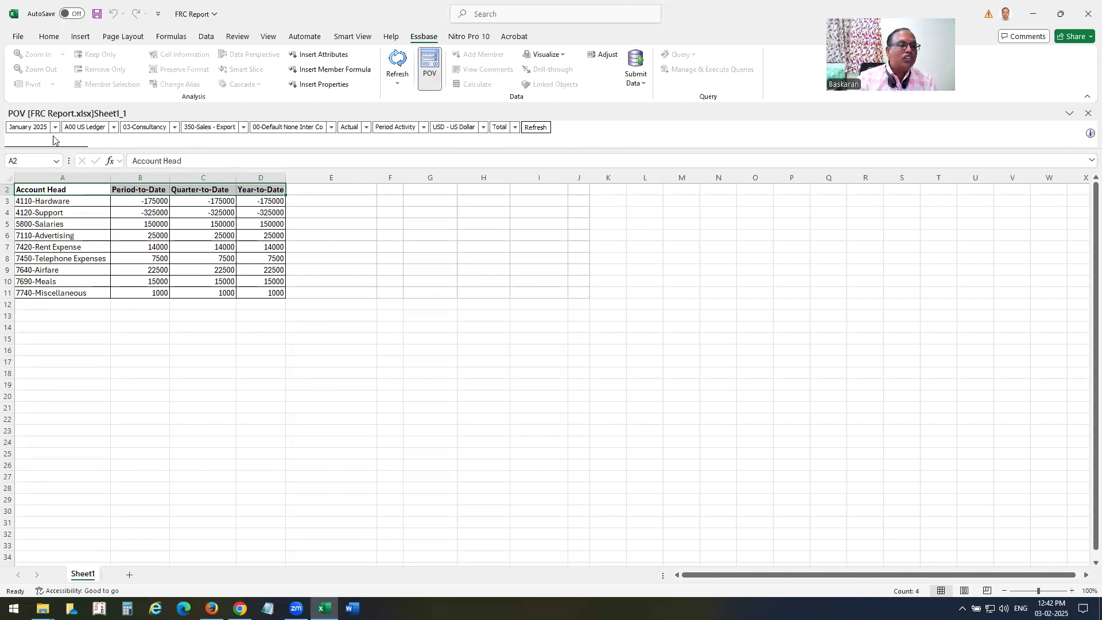
Refresh the grid for 02-Export Ops, dismiss the sign-in, and close without saving.
{"action": "left_click", "coordinate": [174, 131]}
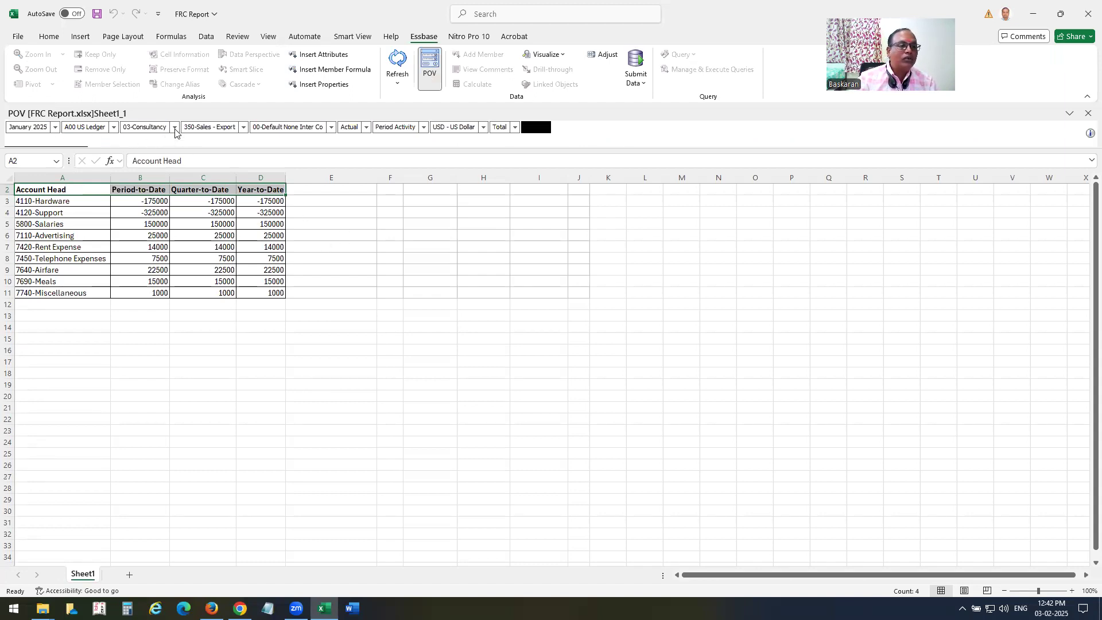
{"action": "left_click", "coordinate": [144, 139]}
{"action": "left_click", "coordinate": [535, 128]}
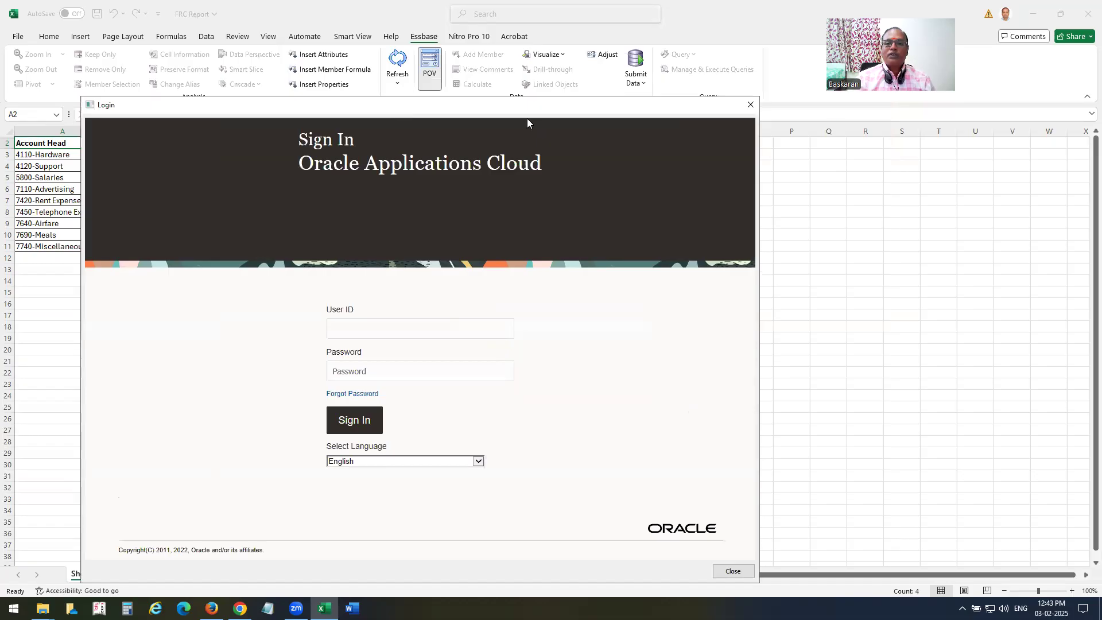
{"action": "left_click", "coordinate": [750, 105]}
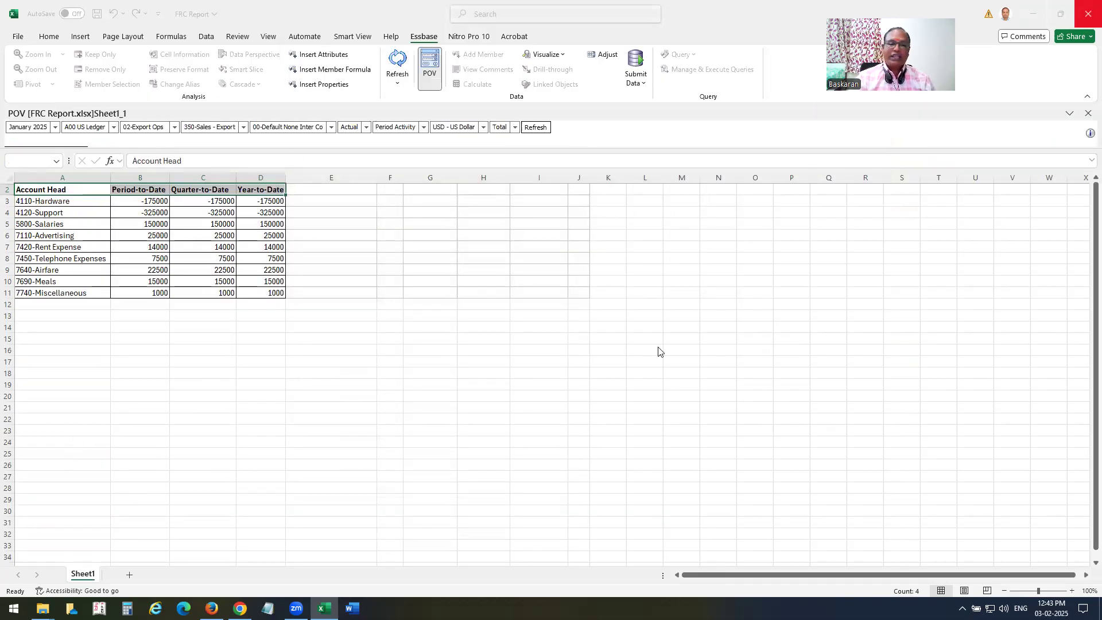
{"action": "left_click", "coordinate": [608, 388]}
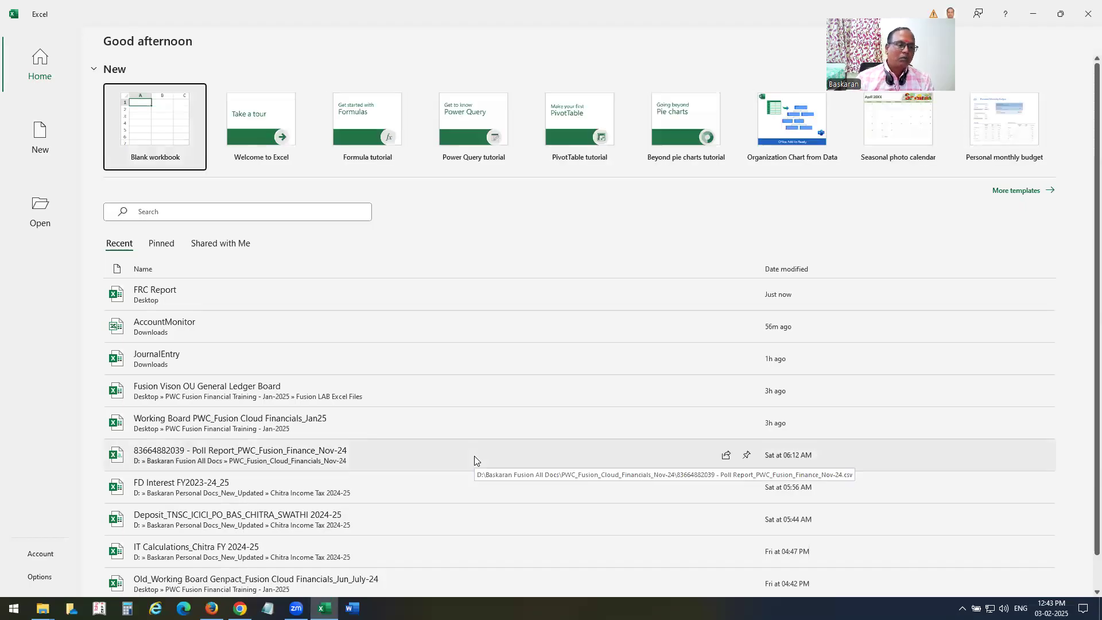
Create the blank workbook Book1 and show the Smart View ribbon.
{"action": "left_click", "coordinate": [173, 146]}
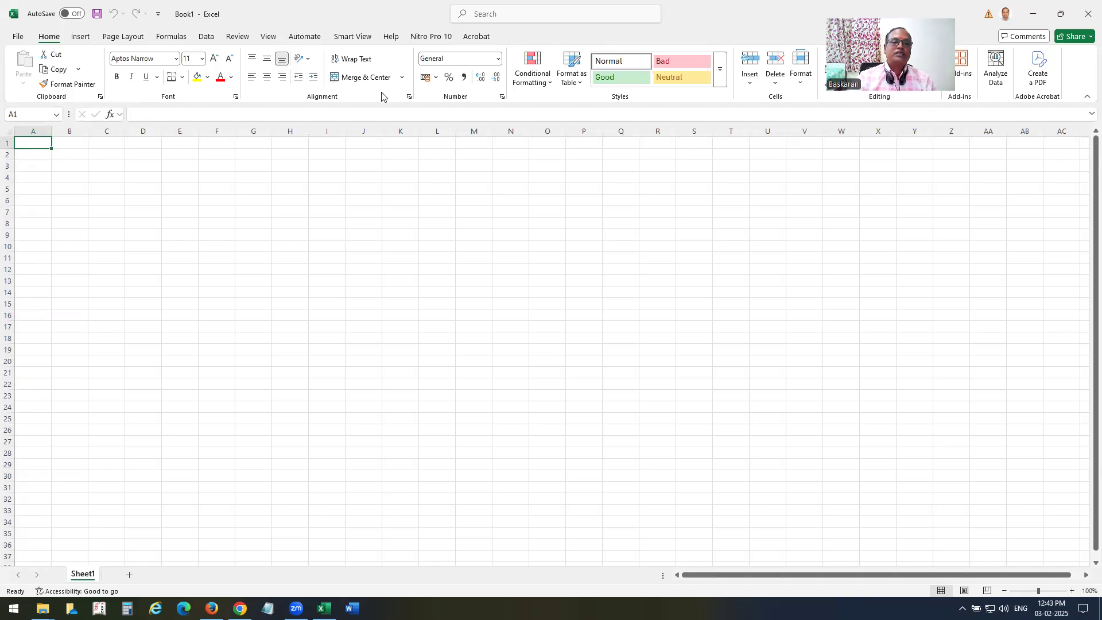
{"action": "left_click", "coordinate": [360, 38]}
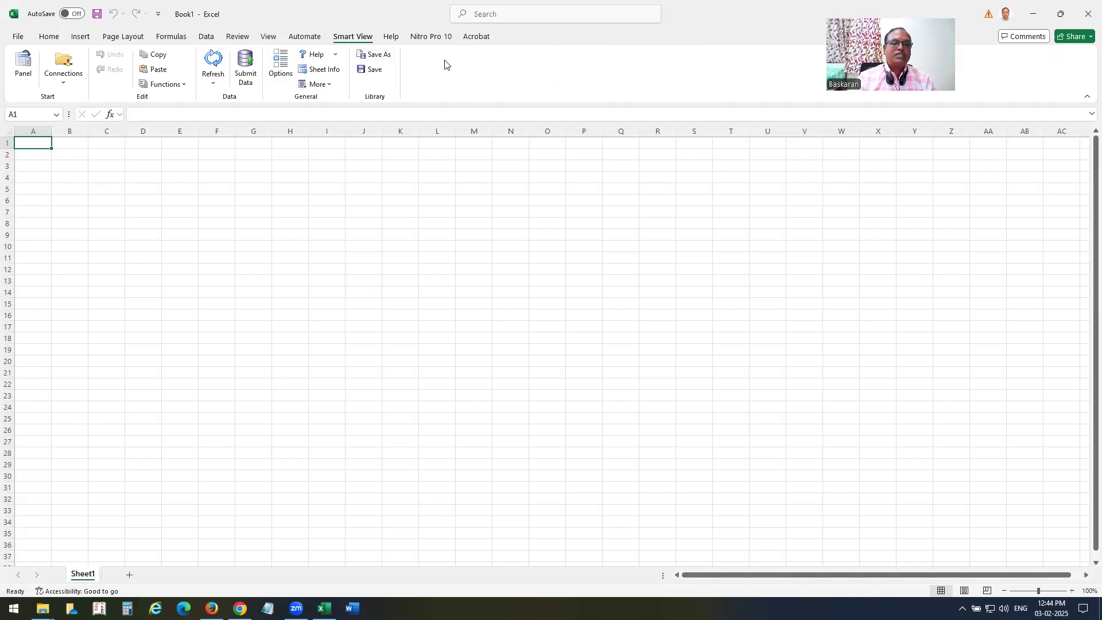
Open Smart View's Shared Connections and sign in with the user name and password.
{"action": "left_click", "coordinate": [25, 81]}
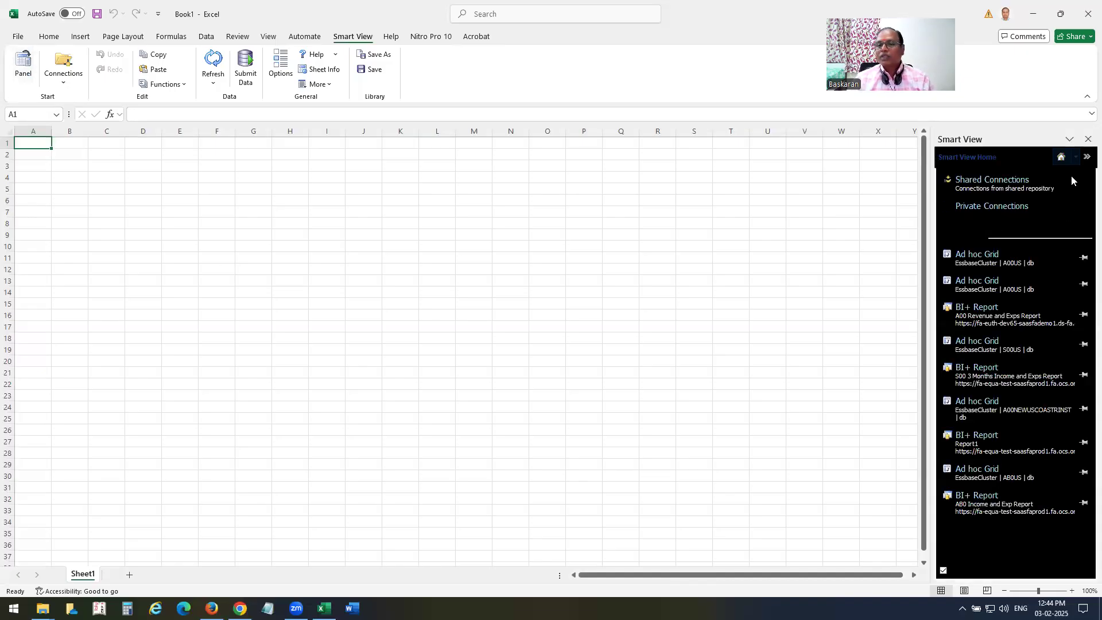
{"action": "left_click", "coordinate": [1005, 187]}
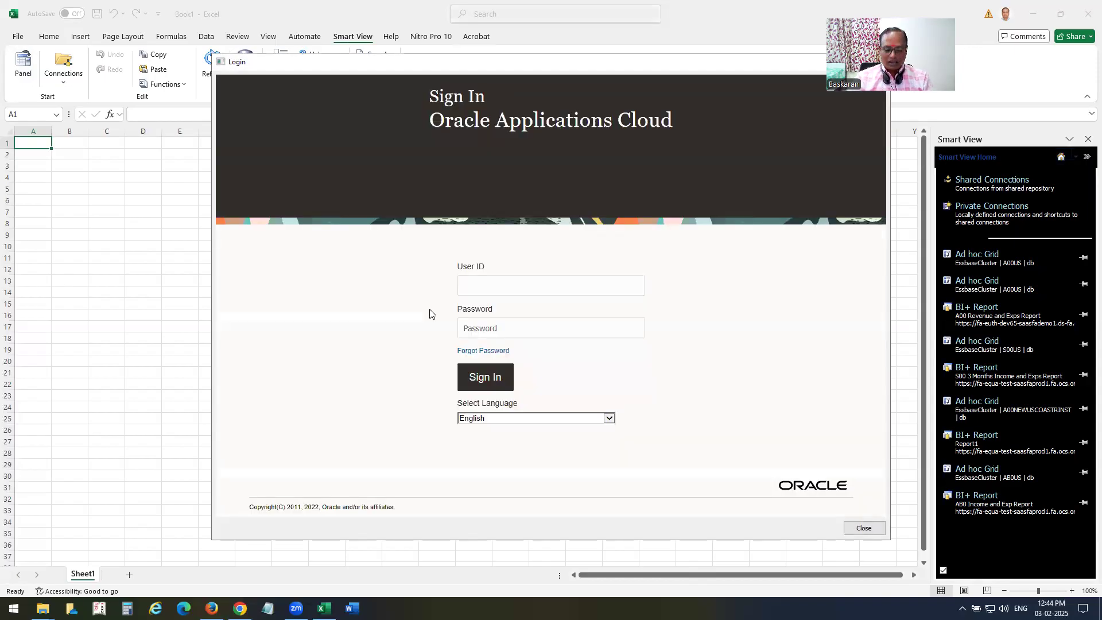
{"action": "type", "text": "a00.emp"}
{"action": "key", "text": "Tab"}
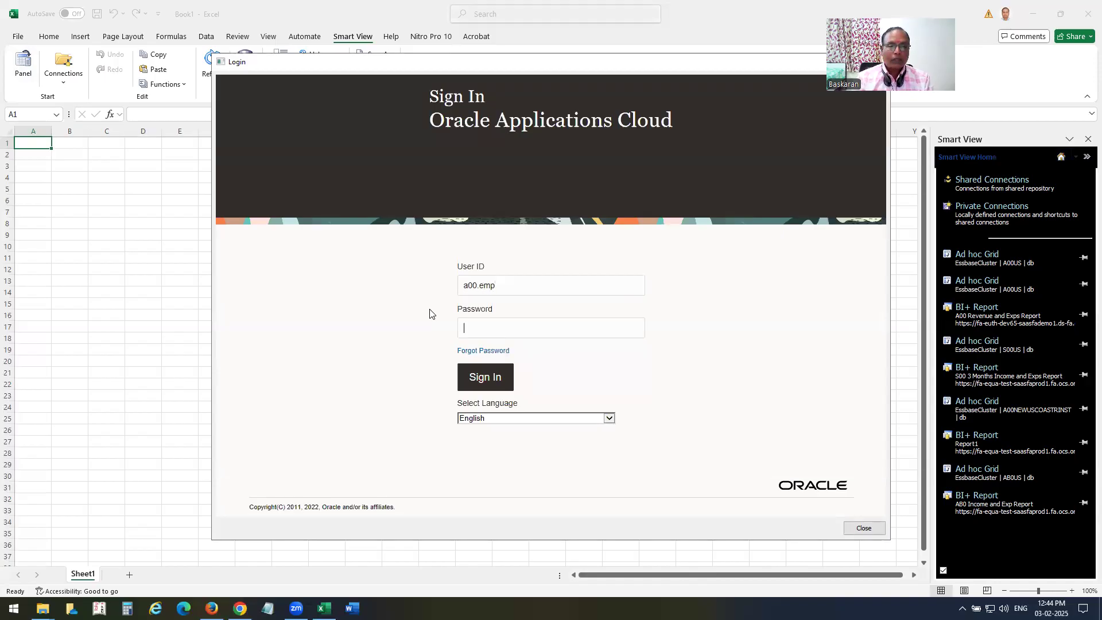
{"action": "type", "text": "*********"}
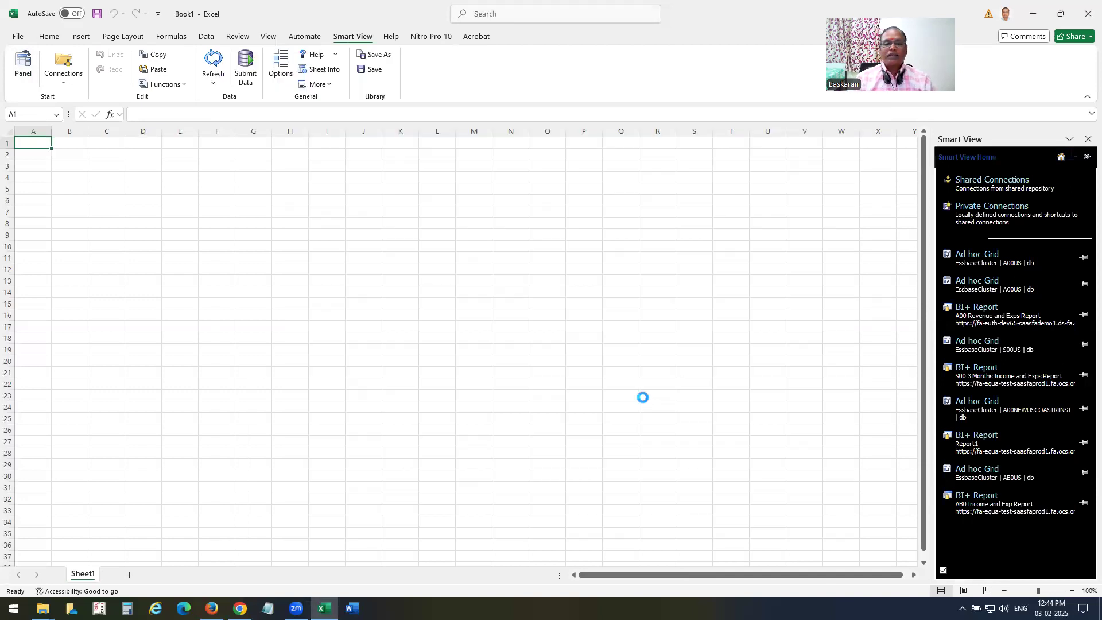
Connect to the Oracle Hyperion Financial Reporting server, expand its Shared Folders, and allow the page scripts to continue.
{"action": "left_click", "coordinate": [1061, 178]}
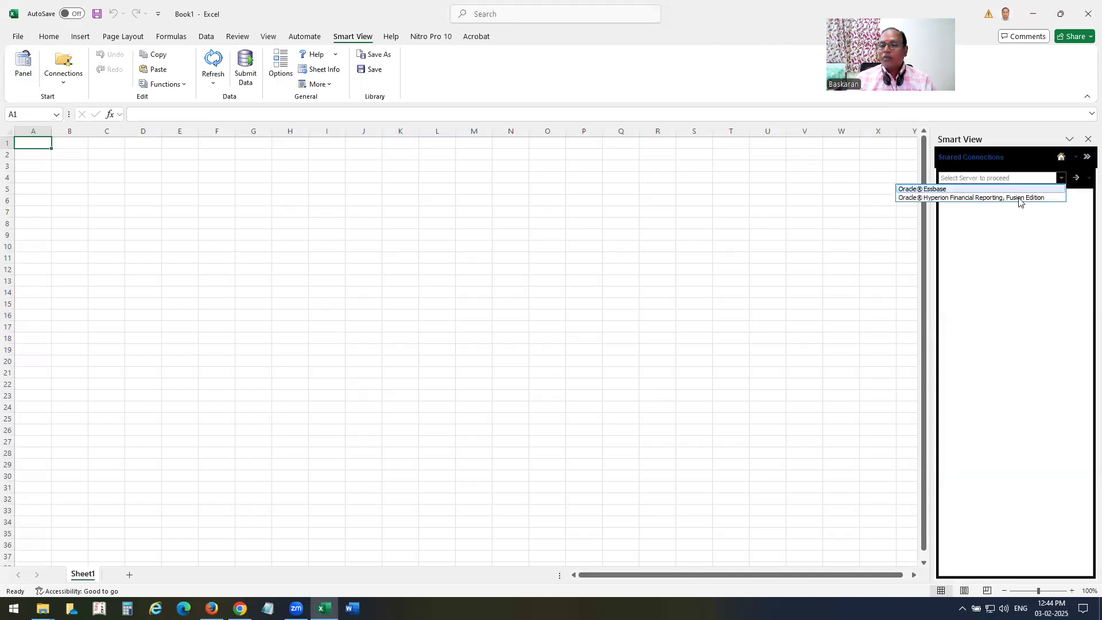
{"action": "left_click", "coordinate": [989, 199]}
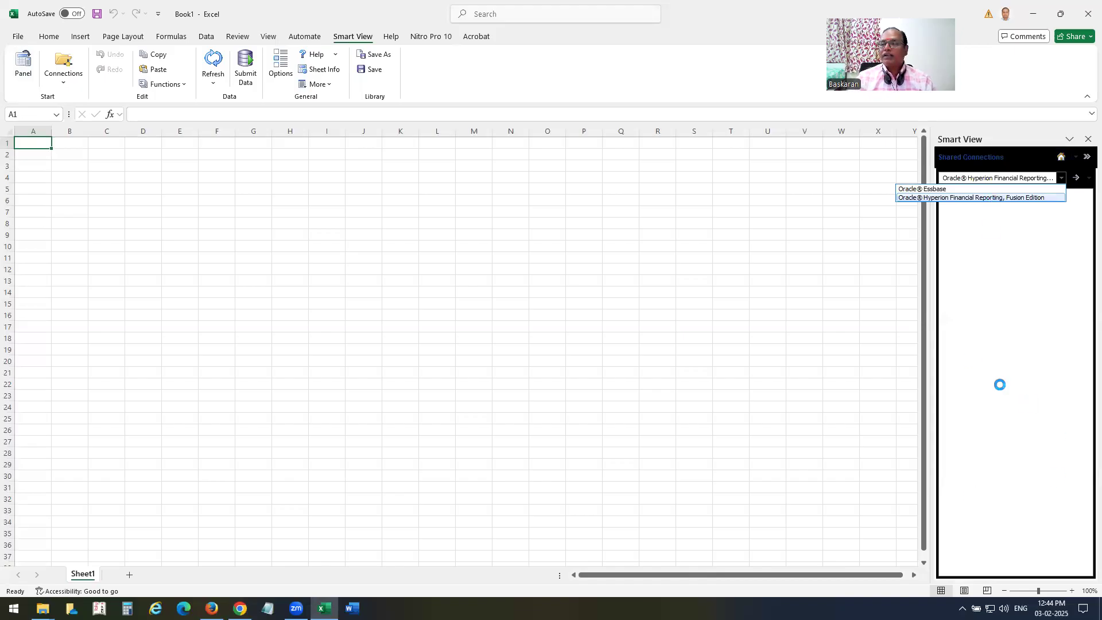
{"action": "left_click", "coordinate": [945, 193]}
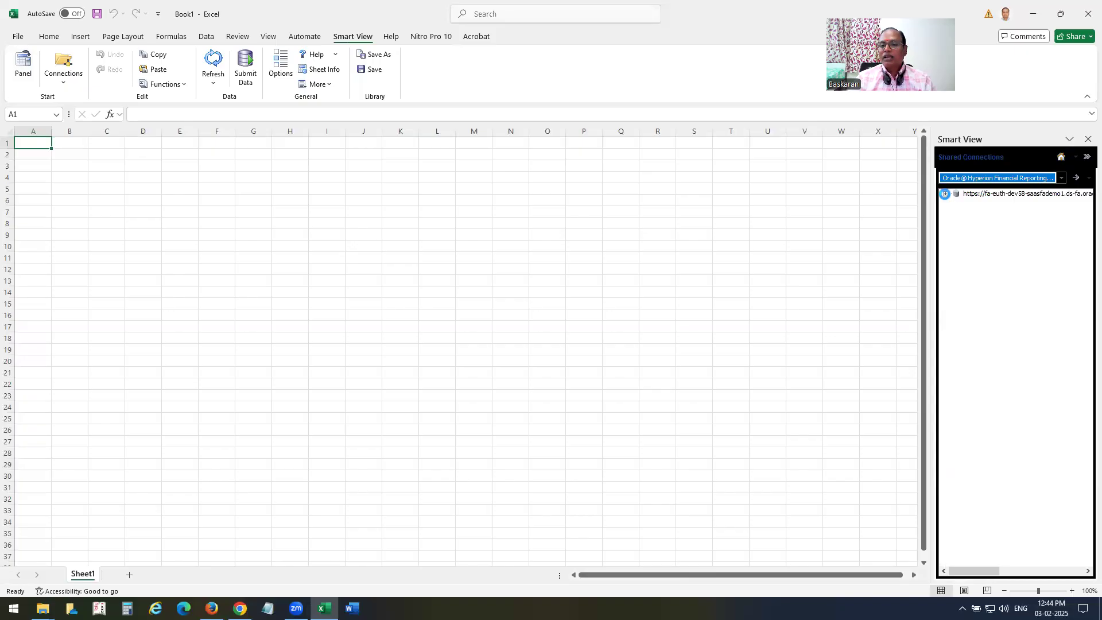
{"action": "left_click", "coordinate": [956, 211]}
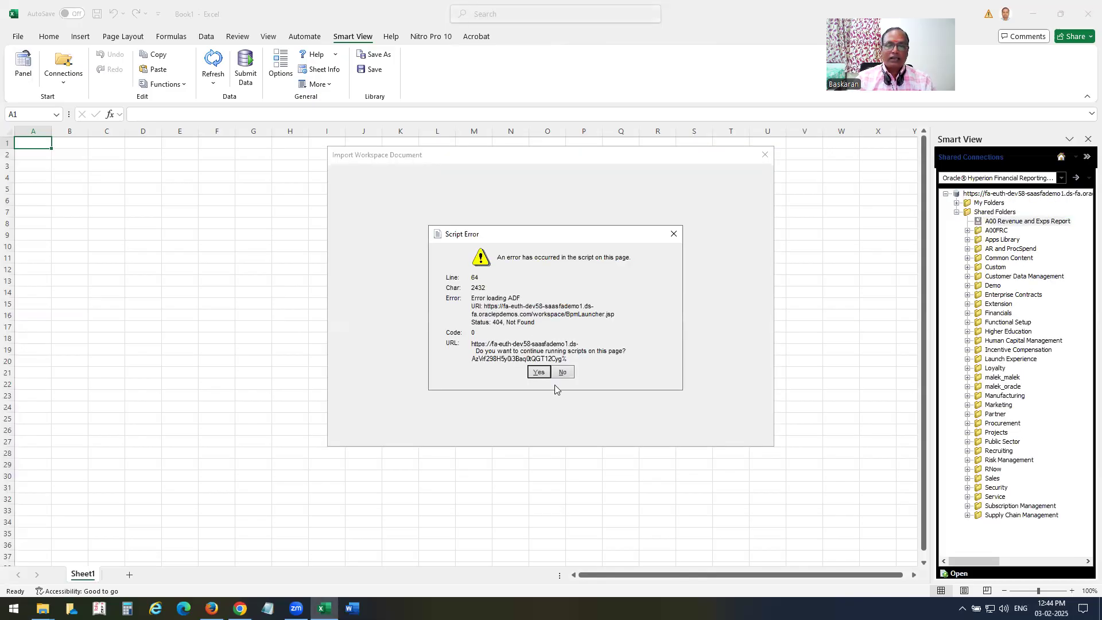
{"action": "left_click", "coordinate": [538, 372]}
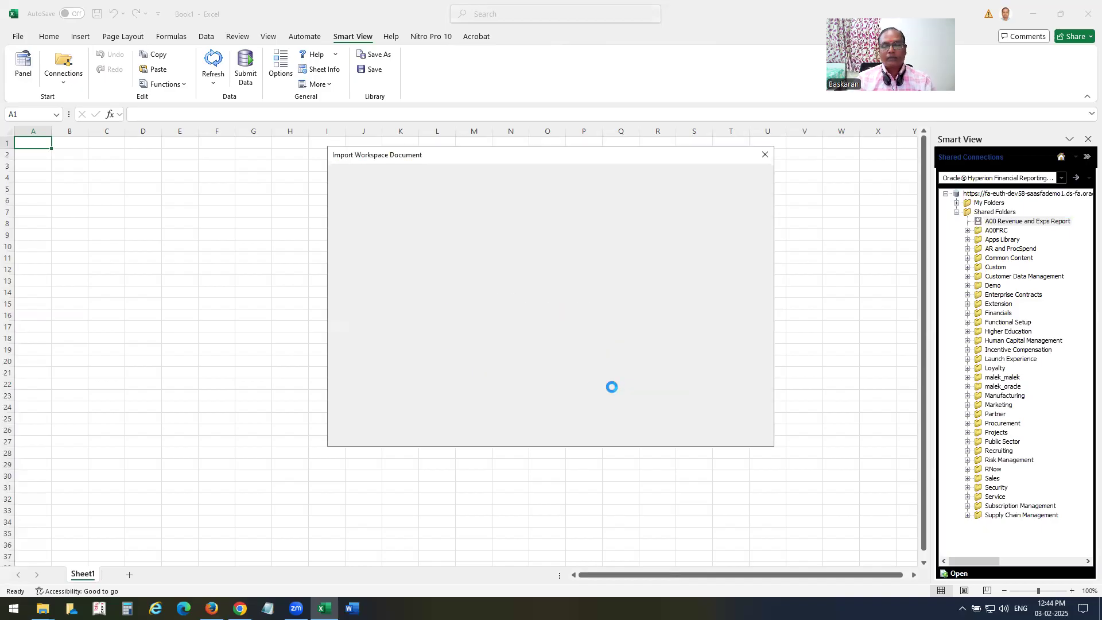